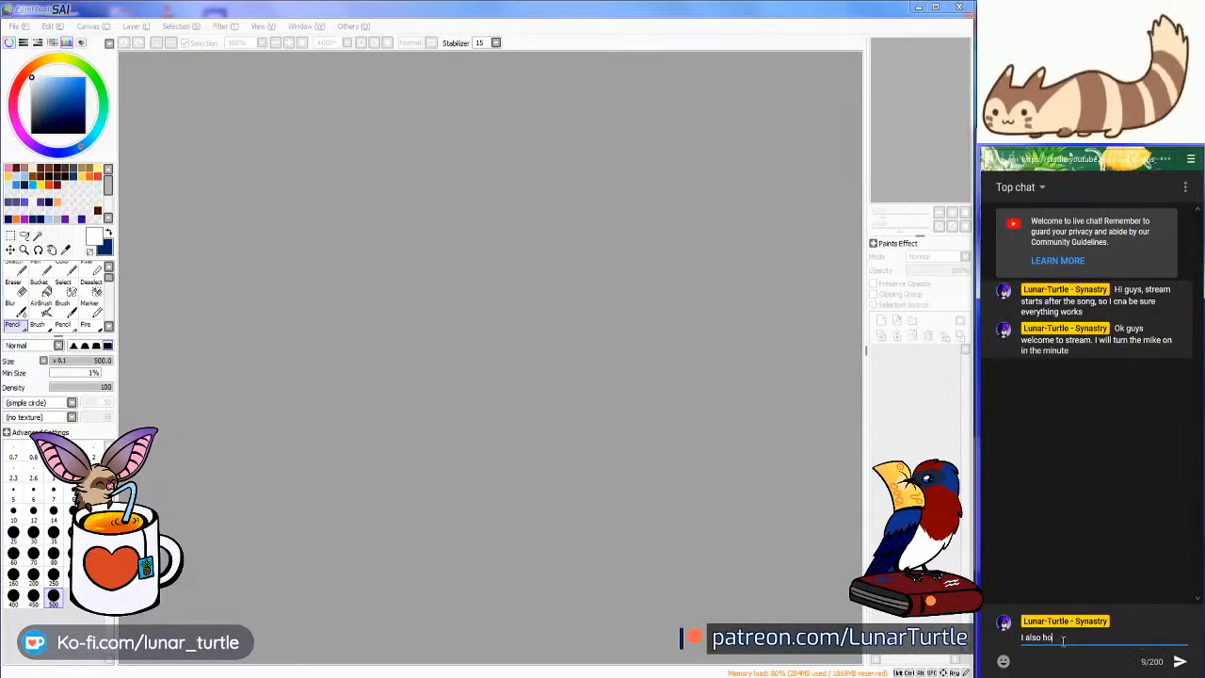
# Finish and send the live chat message "I also hope everything works fine"
pyautogui.write('ng f')
pyautogui.press('BackSpace')
pyautogui.write('works fine')
pyautogui.press('Return')
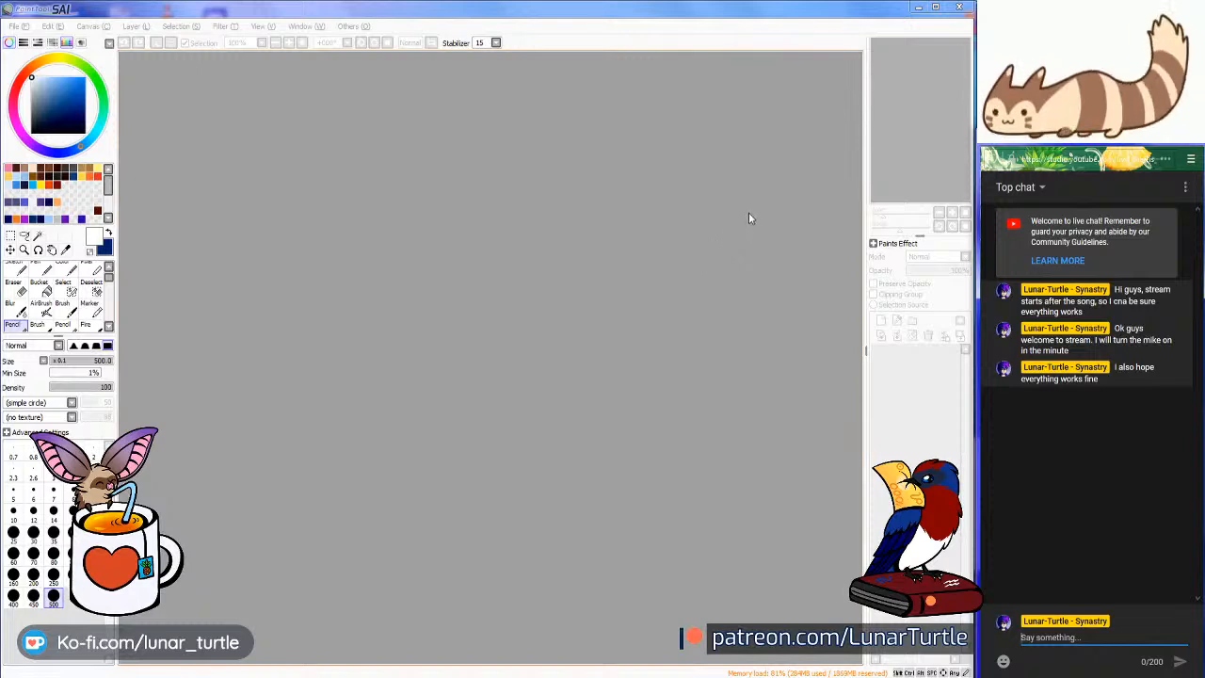
# Switch to OBS and lower the Zvuk plochy (desktop audio) volume slightly to about -46.4 dB, leaving the drawing program in front
pyautogui.click(384, 223)
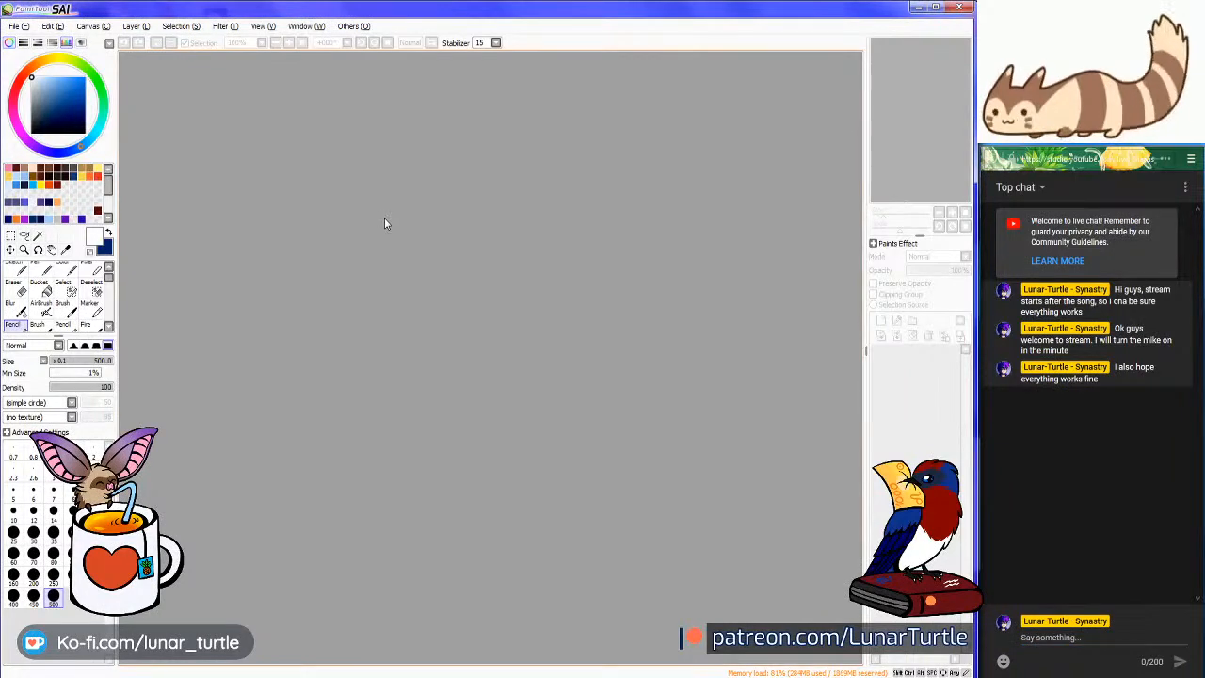
pyautogui.hotkey('alt', 'Tab')
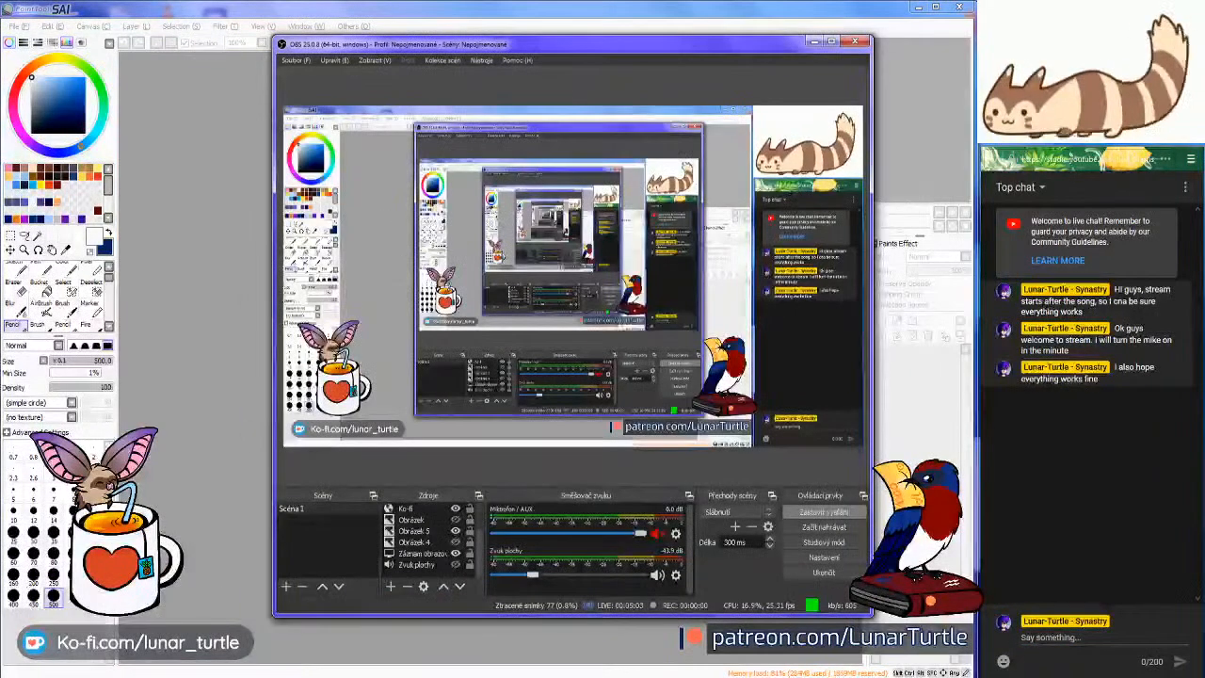
pyautogui.hotkey('alt', 'Tab')
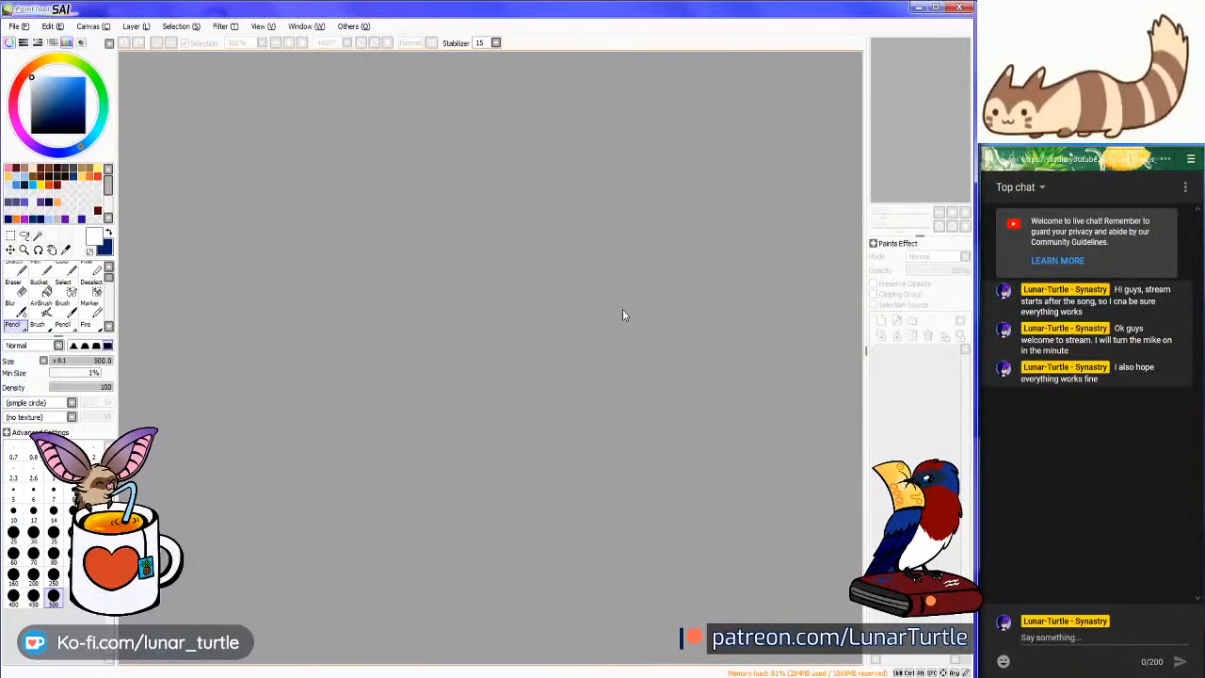
pyautogui.hotkey('alt', 'Tab')
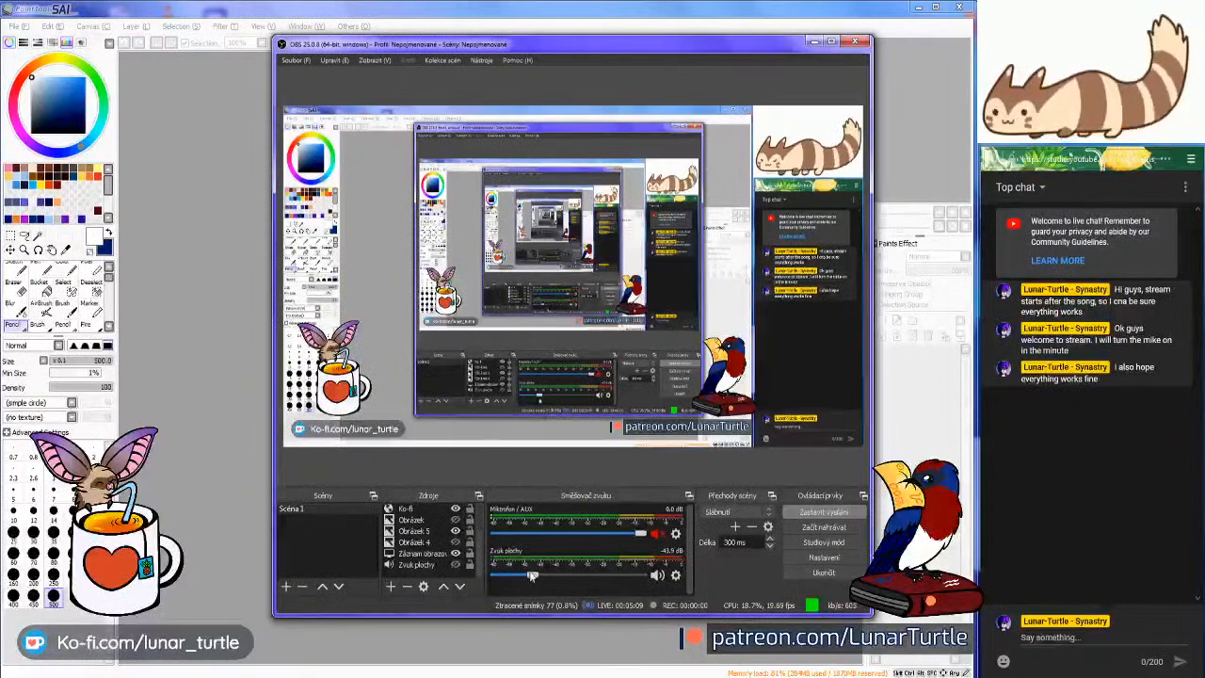
pyautogui.moveTo(532, 575); pyautogui.dragTo(530, 579)
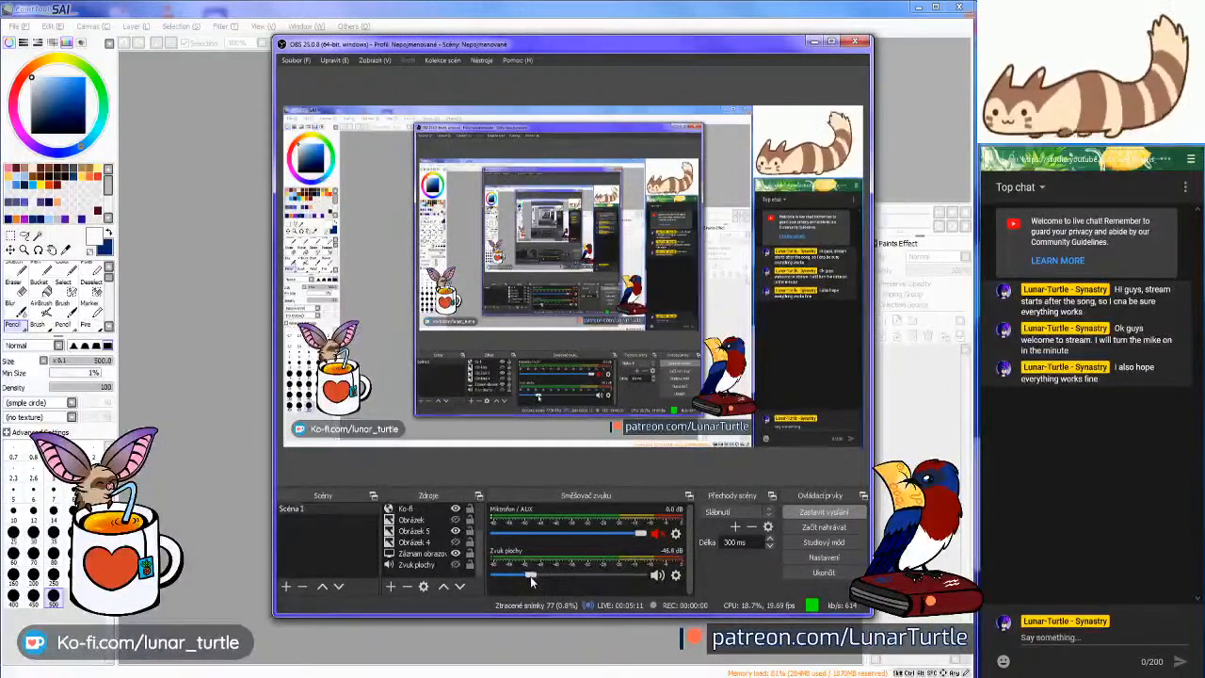
pyautogui.click(813, 41)
# Open the recent file eat pineapple.psd from the Workshop PSD folder
pyautogui.click(15, 26)
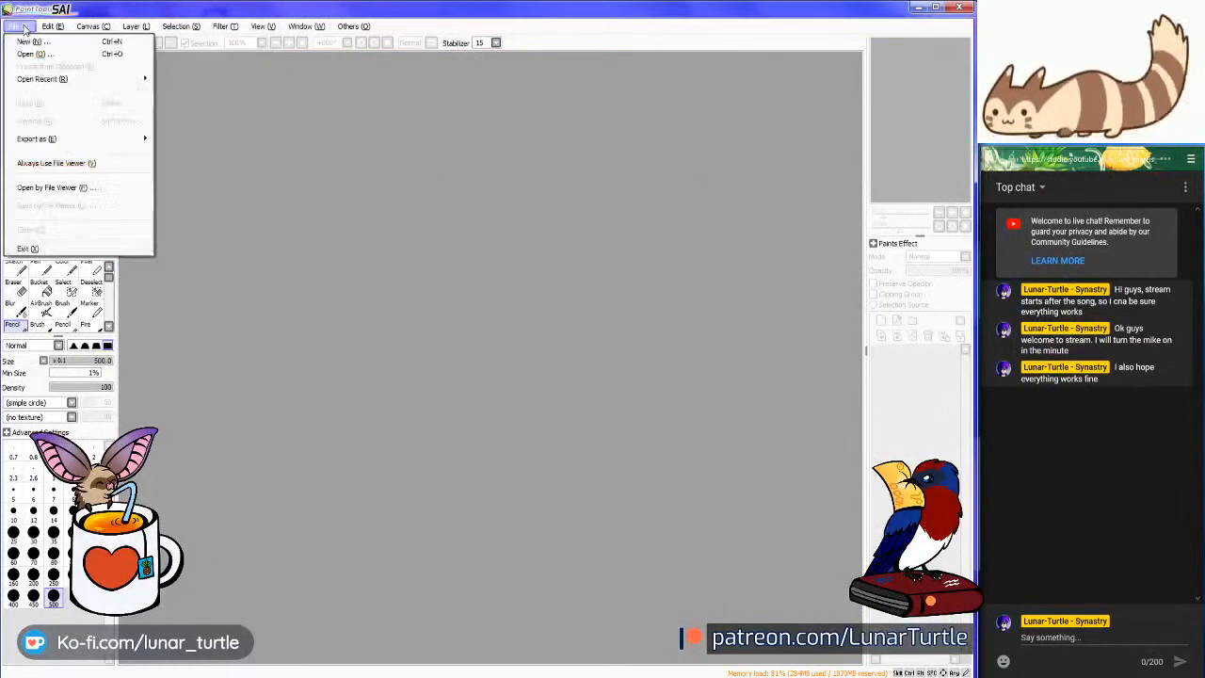
pyautogui.moveTo(69, 82)
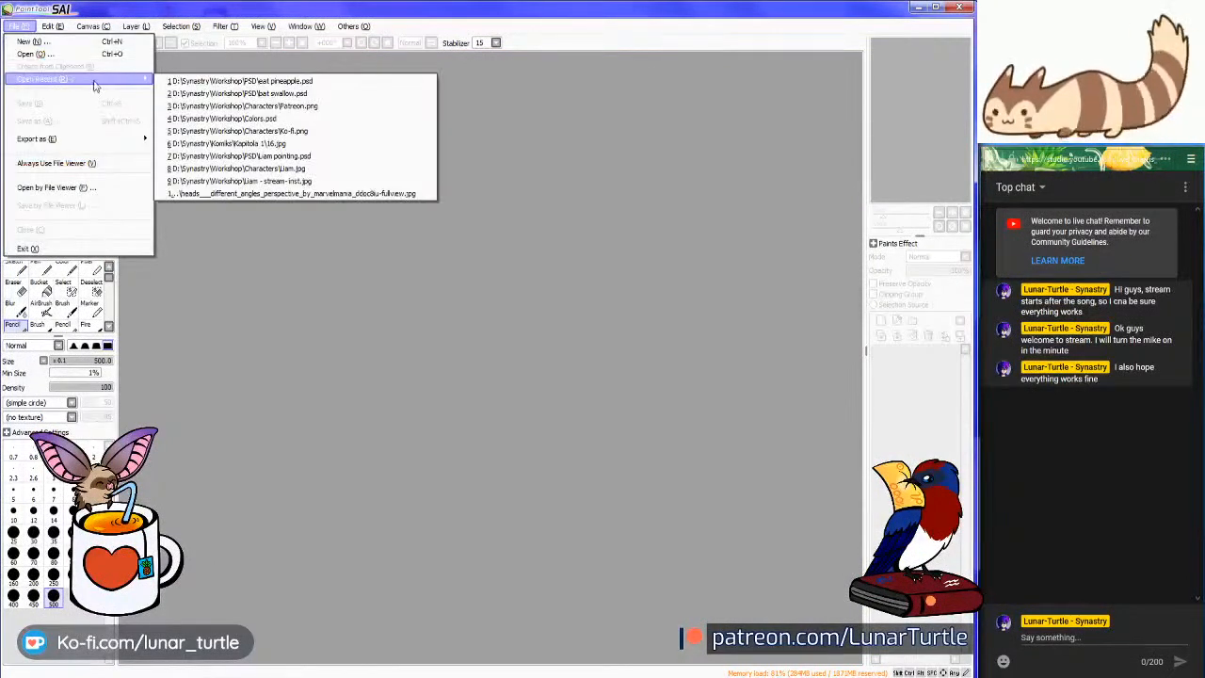
pyautogui.click(249, 83)
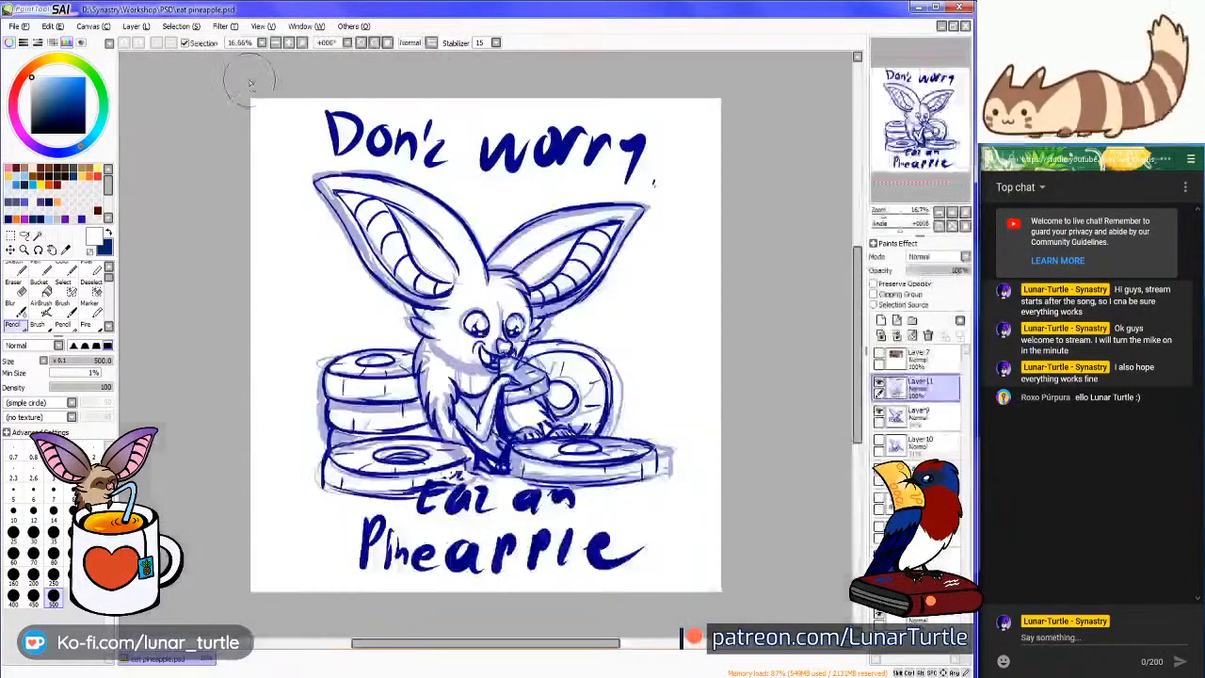
# Reply to the viewer's greeting in the live chat with "Hello :D"
pyautogui.click(1059, 637)
pyautogui.write('Hel')
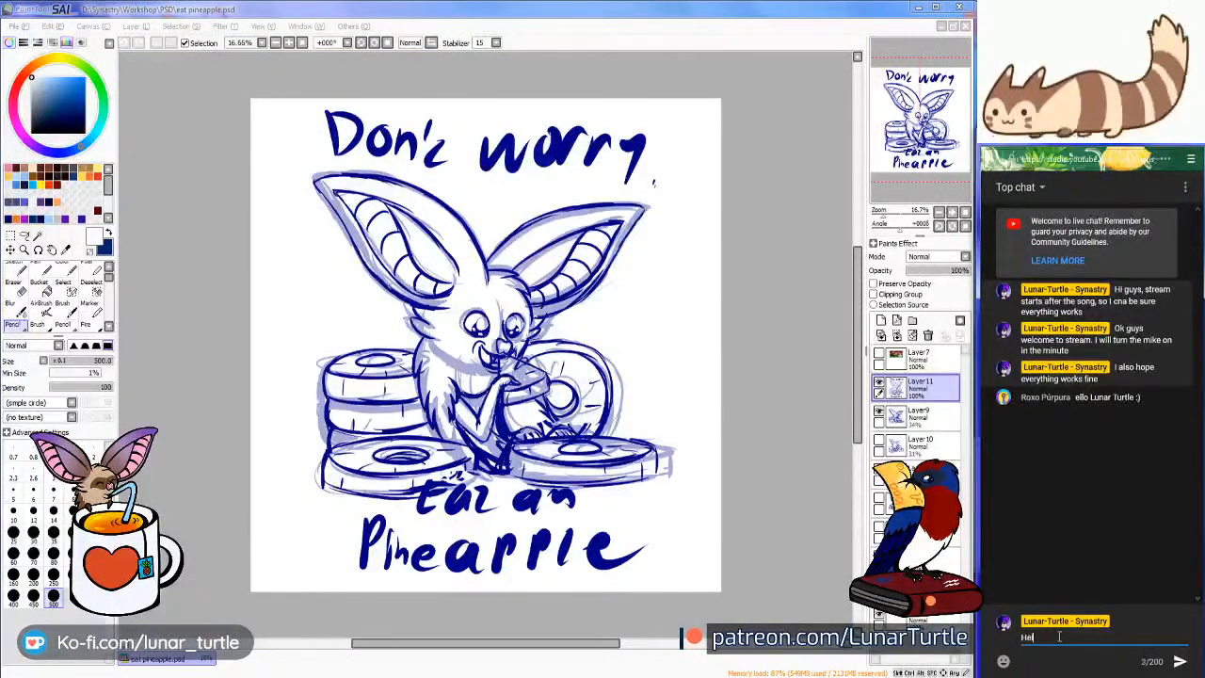
pyautogui.write('lo!:D')
pyautogui.press('Return')
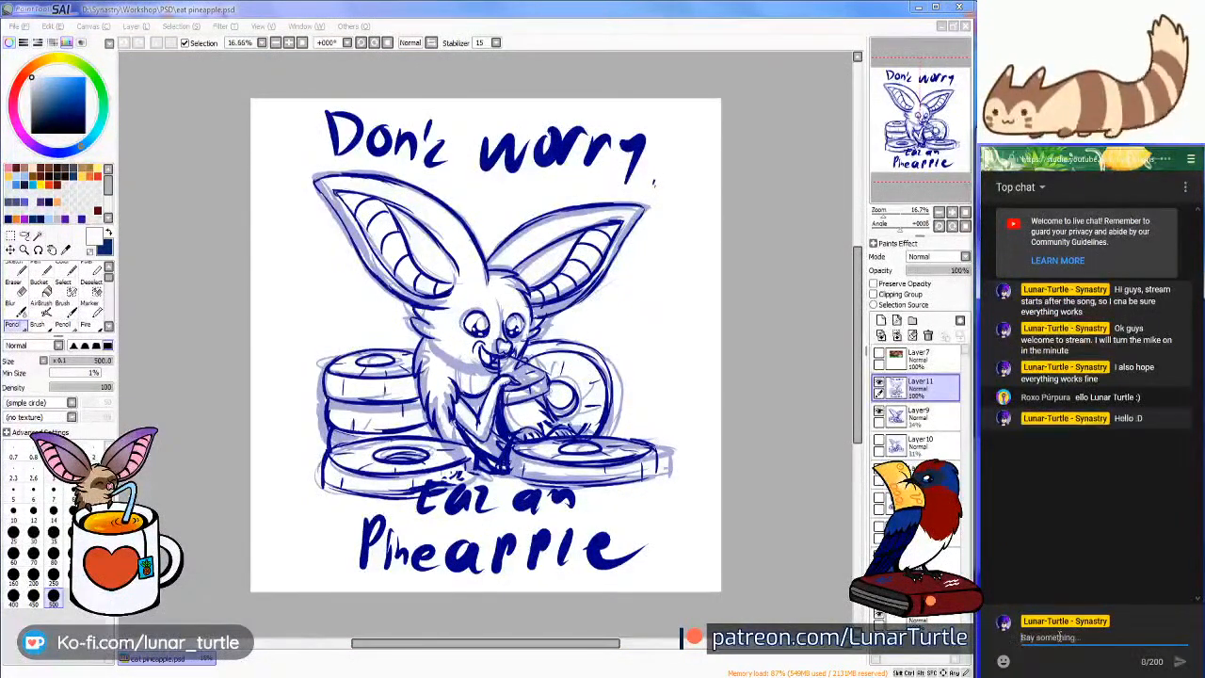
# Send the chat message "I will talk today, I am just waiting for soemthing to end so I cna start"
pyautogui.write('I will talk today, I am')
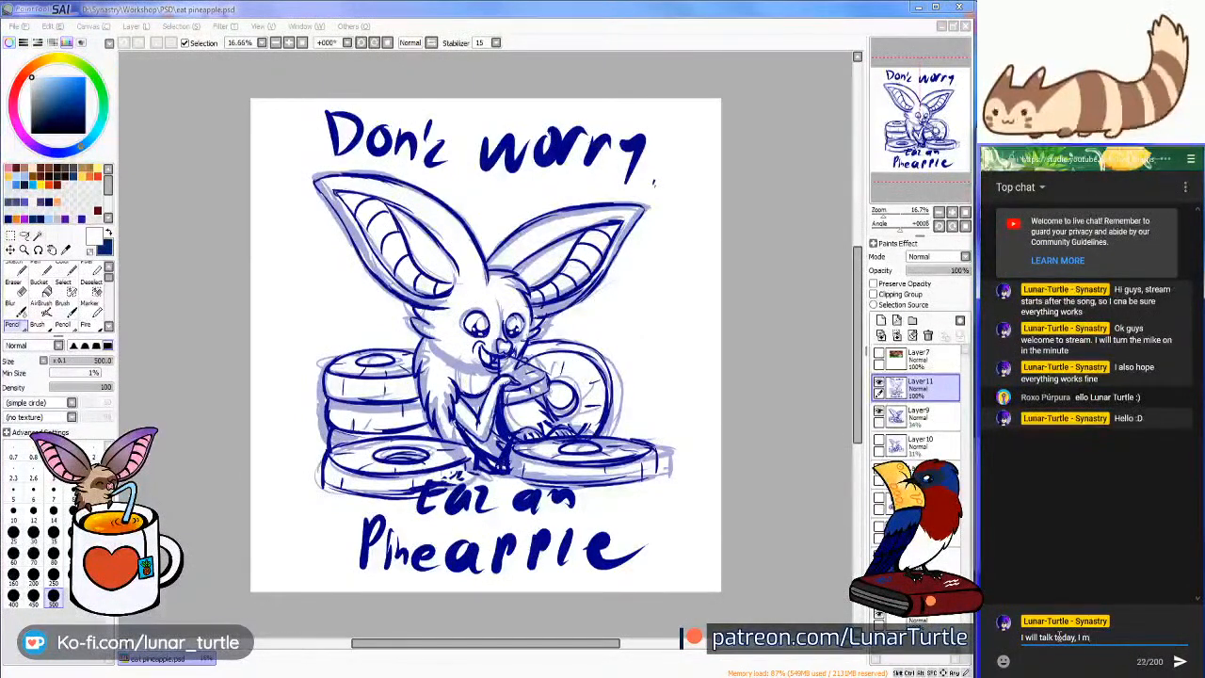
pyautogui.write(' just waiti')
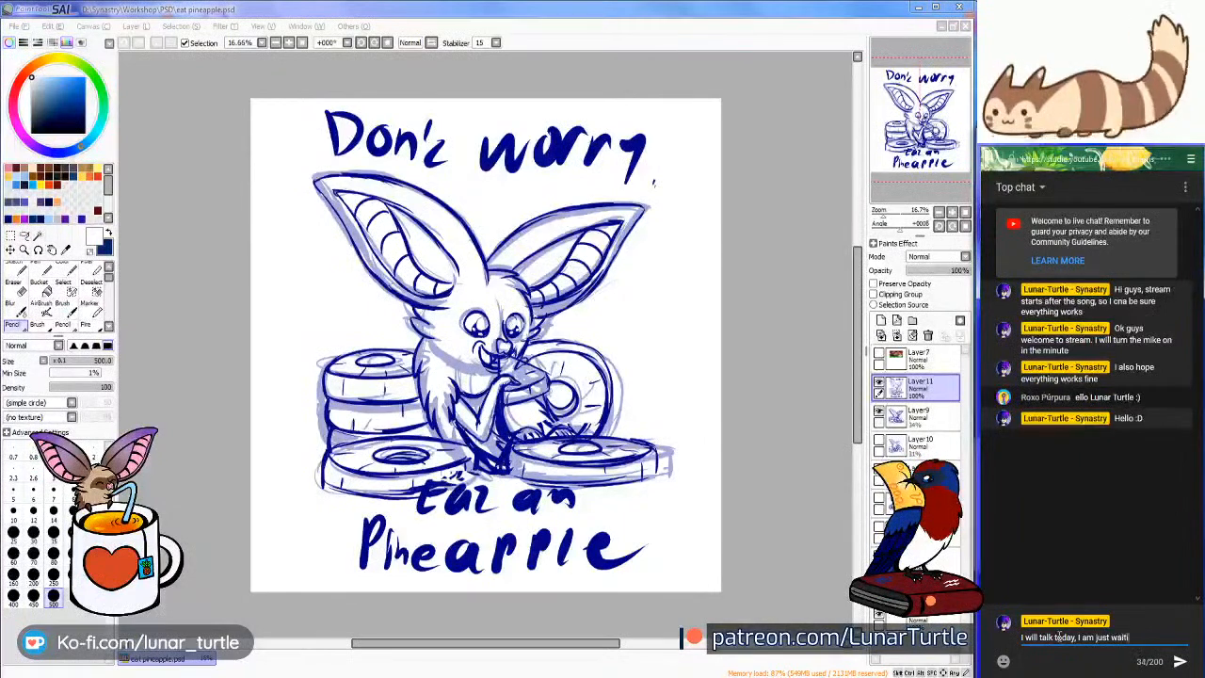
pyautogui.write('ng for soemthing to')
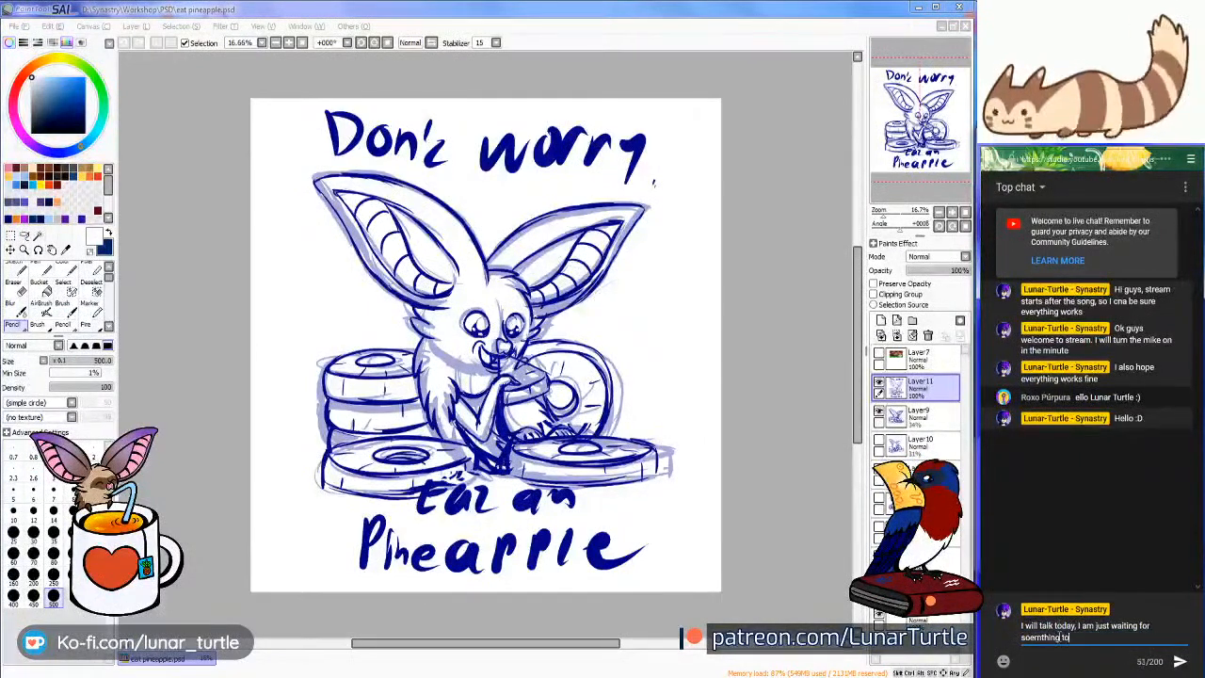
pyautogui.write(' end so I cna start')
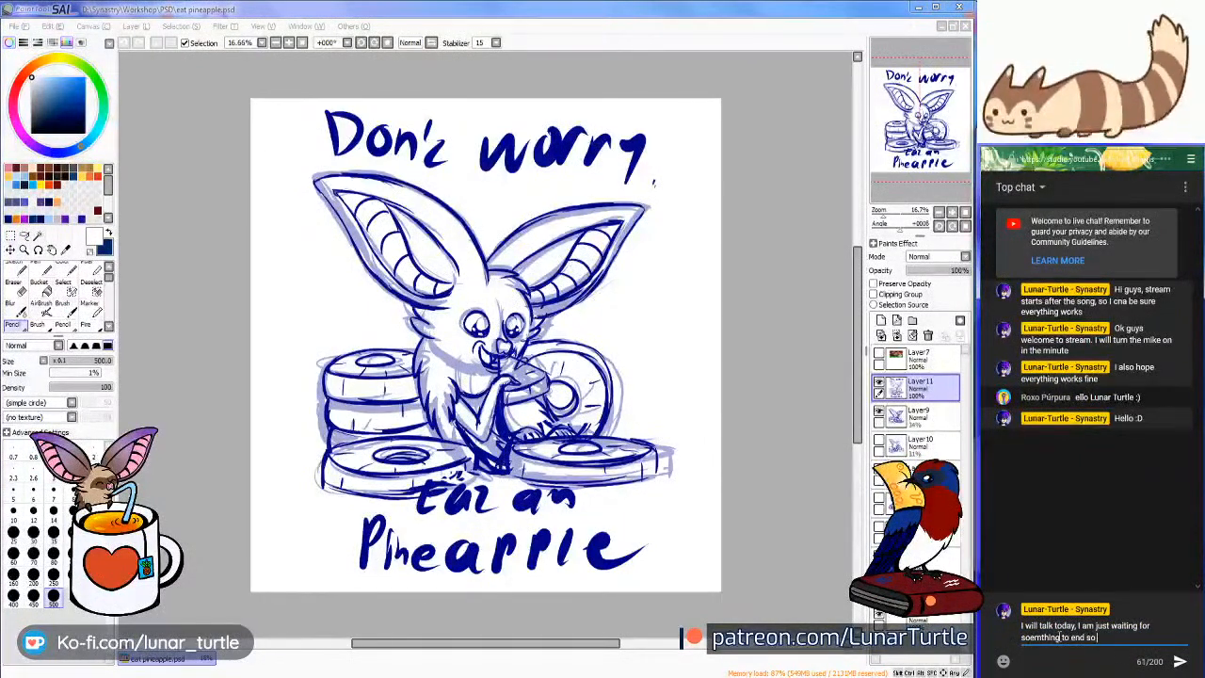
pyautogui.press('Return')
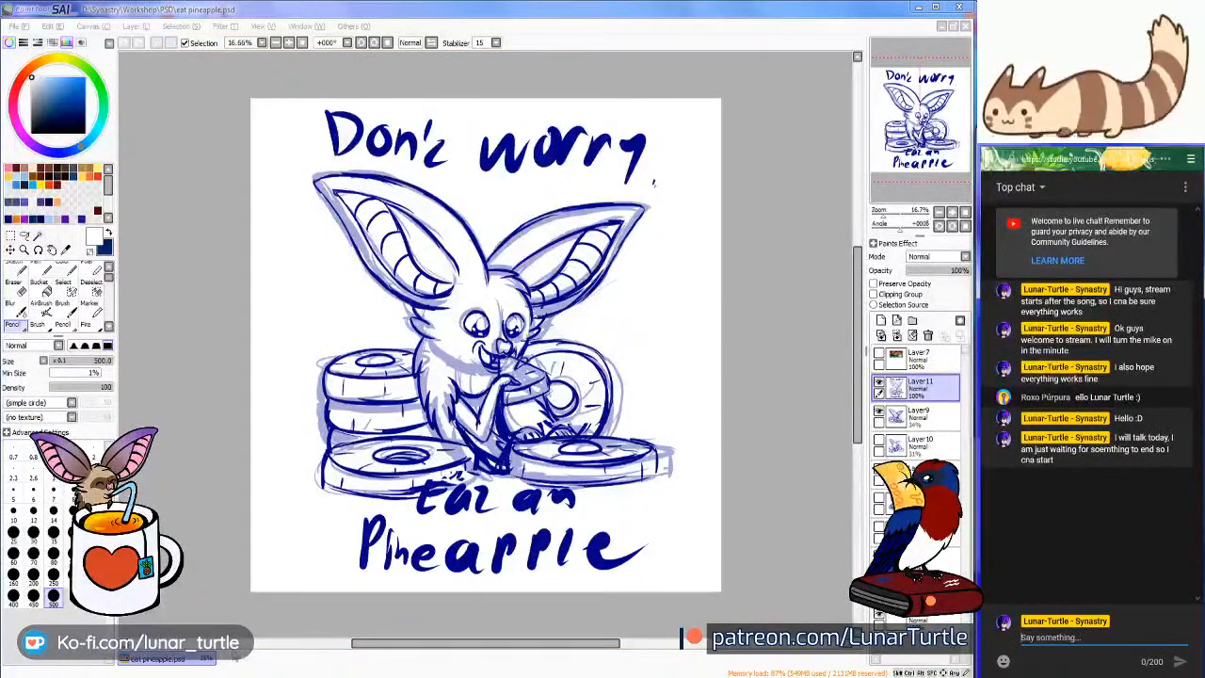
pyautogui.hotkey('alt', 'Tab')
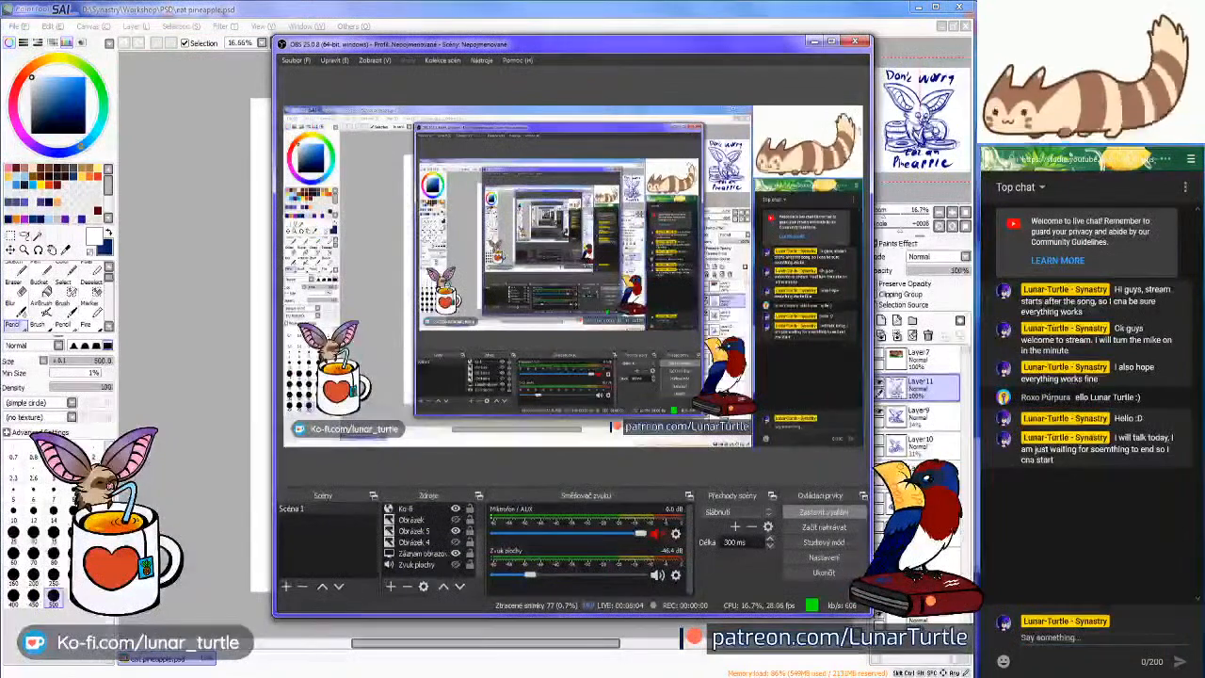
pyautogui.hotkey('alt', 'Tab')
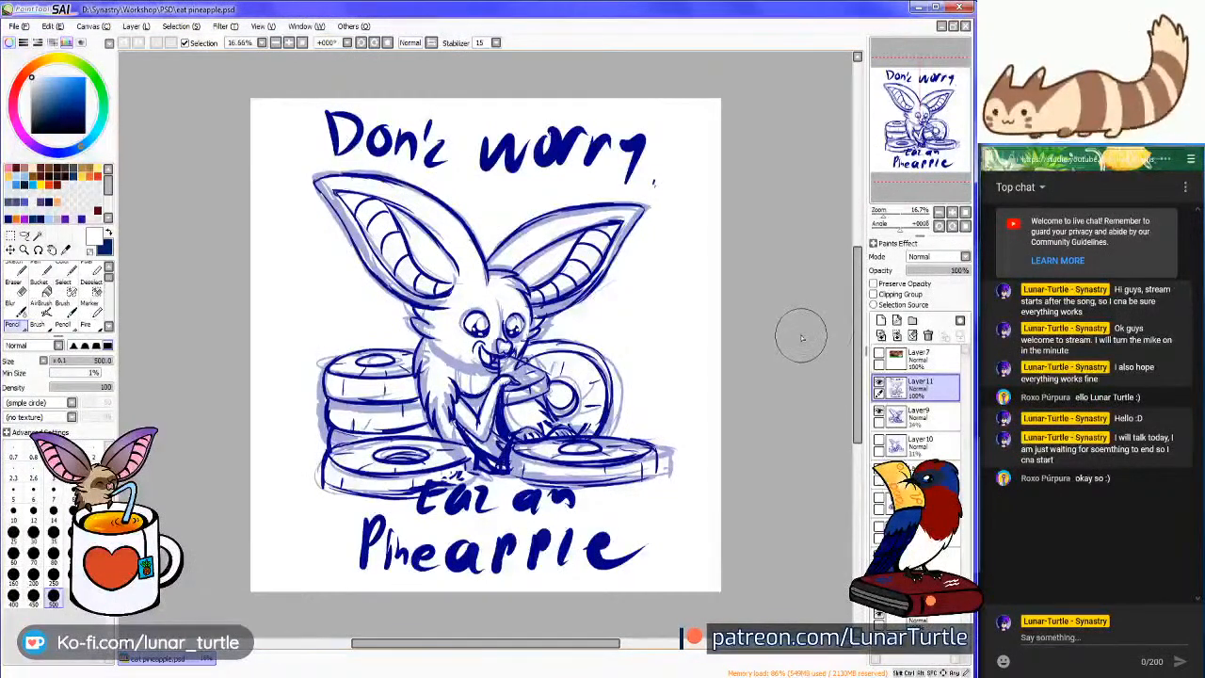
# Add a new layer above Layer11 and save the file, keeping the current Windows colour scheme permanently when prompted
pyautogui.click(881, 321)
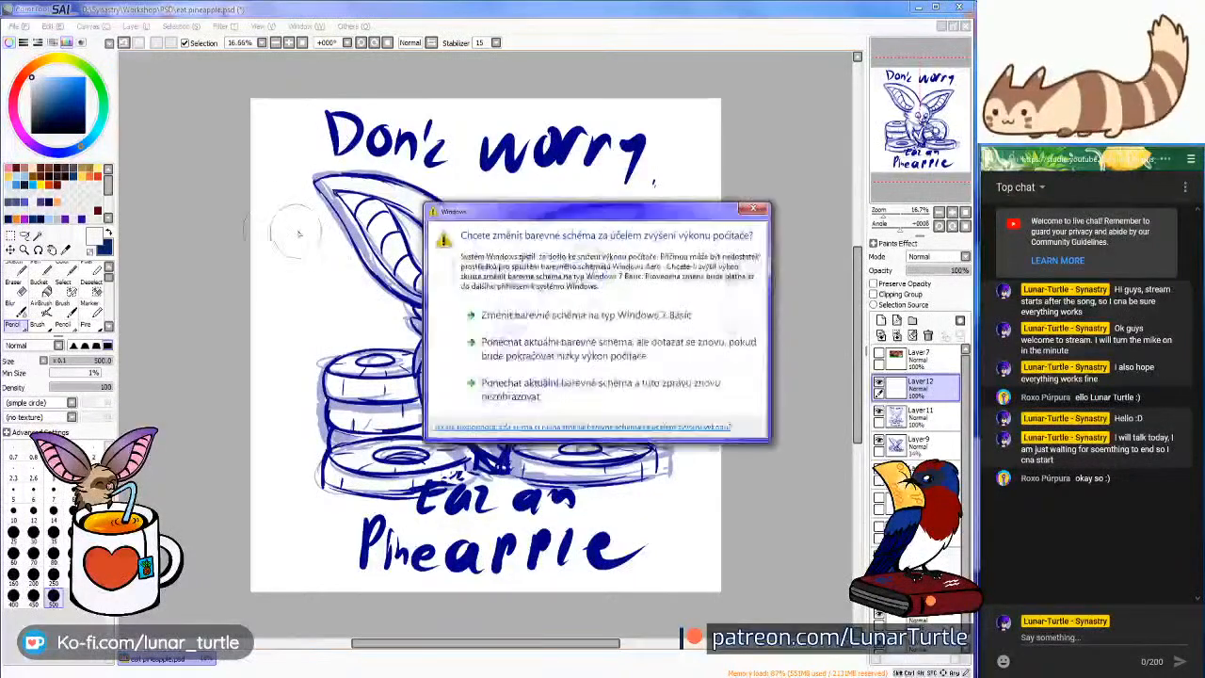
pyautogui.click(582, 396)
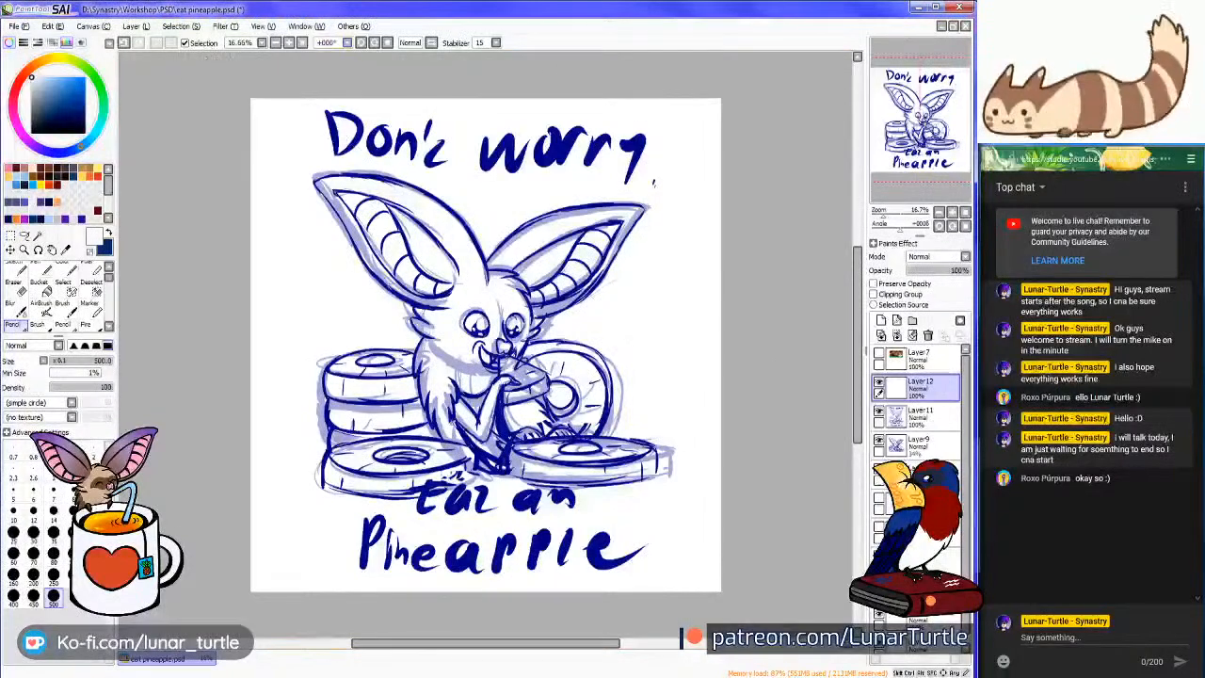
pyautogui.click(13, 25)
pyautogui.click(101, 141)
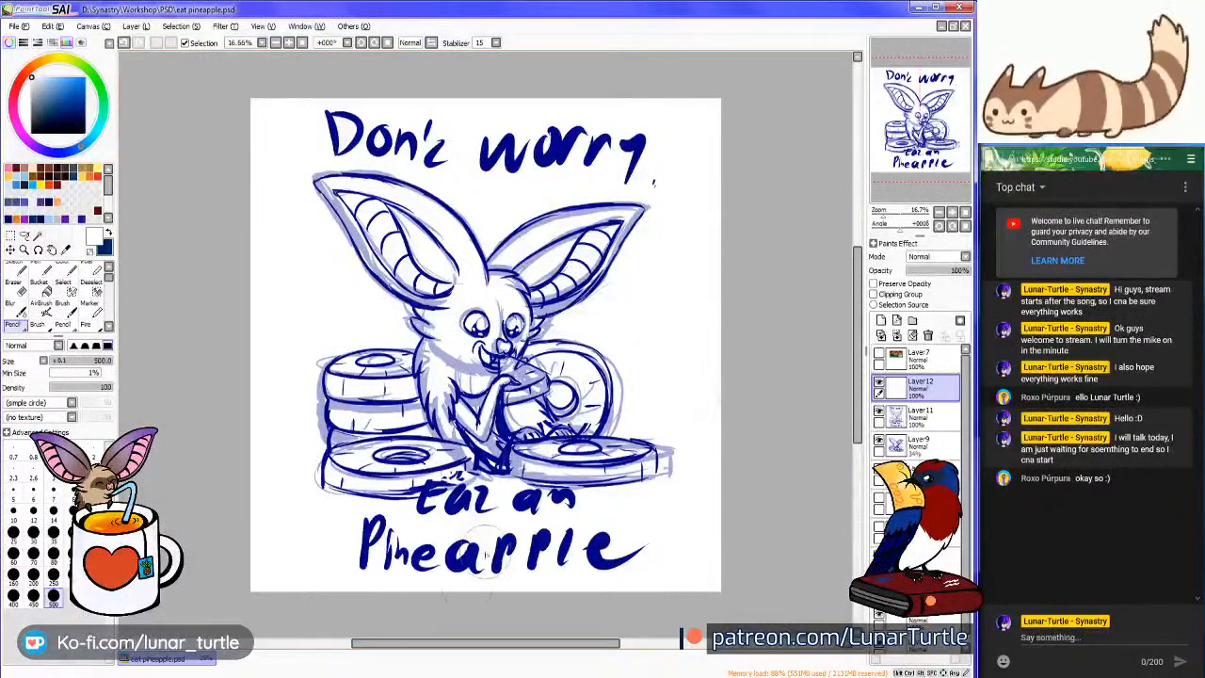
# Switch to OBS, unmute the Mikrofon / AUX input and check the audio levels, returning to the drawing
pyautogui.click(359, 658)
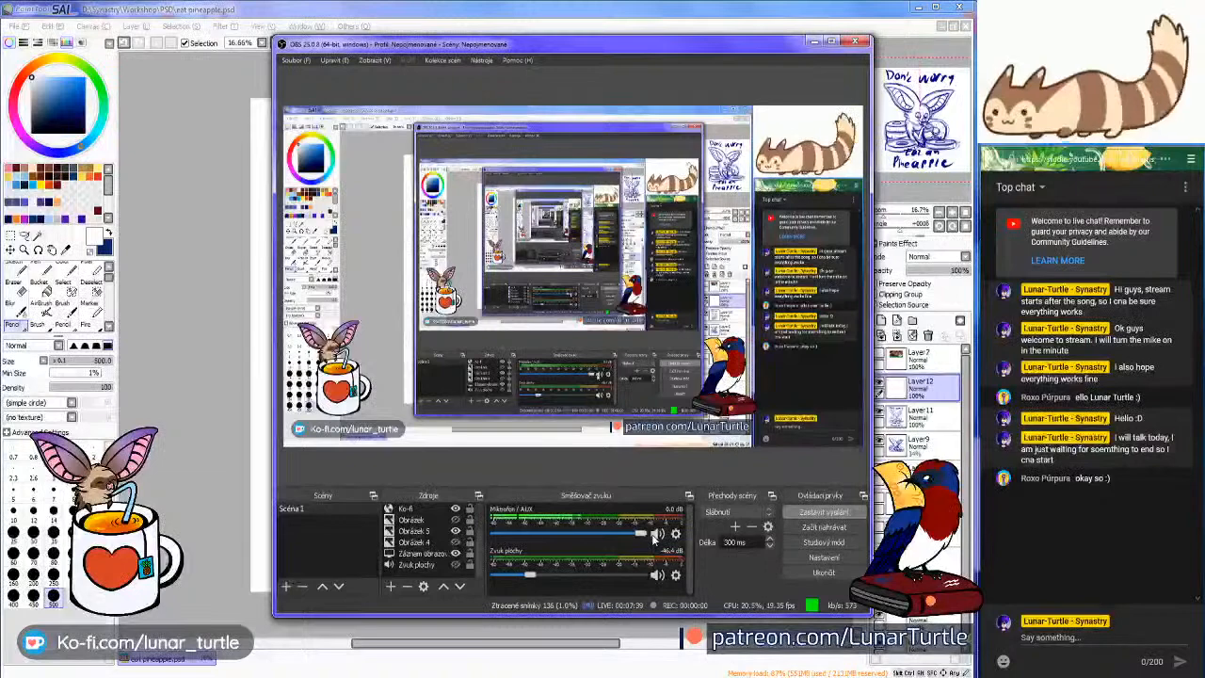
pyautogui.click(814, 44)
pyautogui.click(19, 27)
pyautogui.click(789, 134)
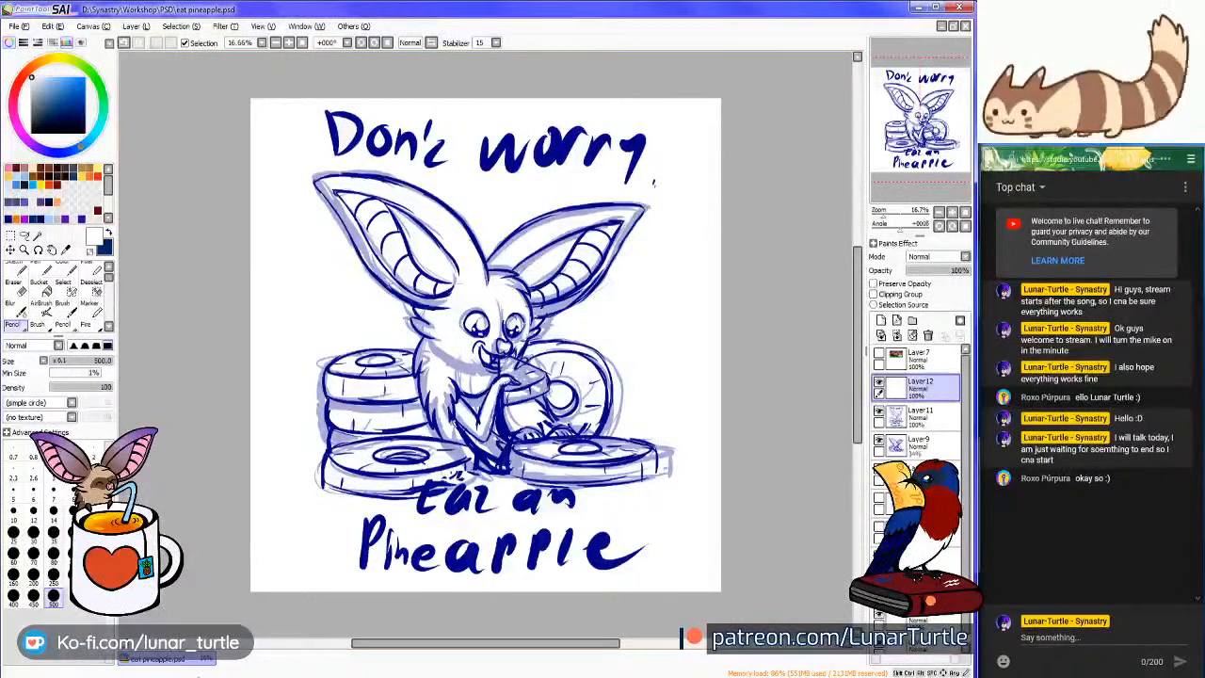
pyautogui.click(292, 676)
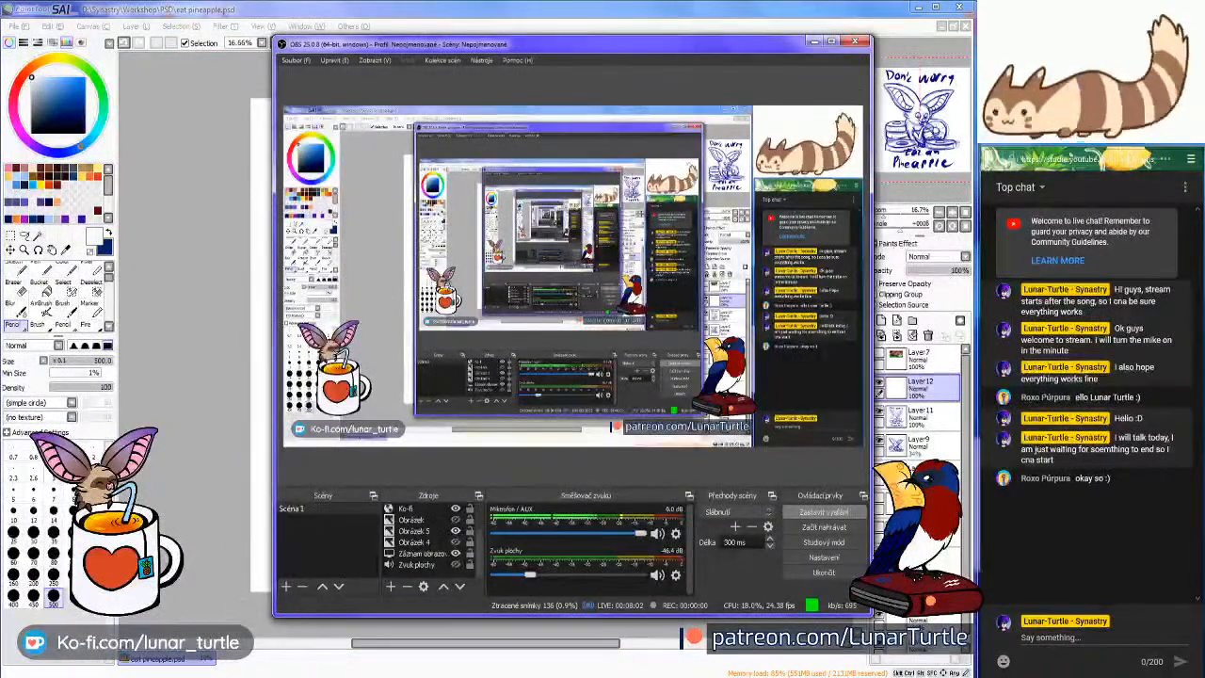
pyautogui.click(814, 42)
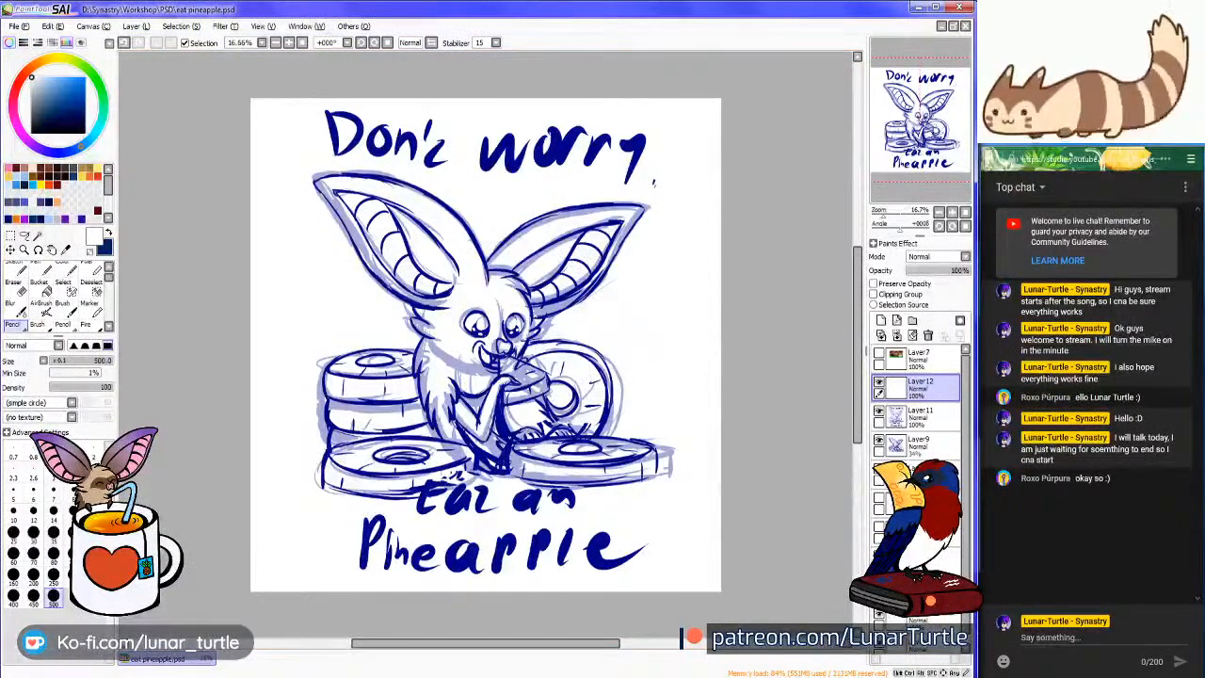
pyautogui.hotkey('alt', 'Tab')
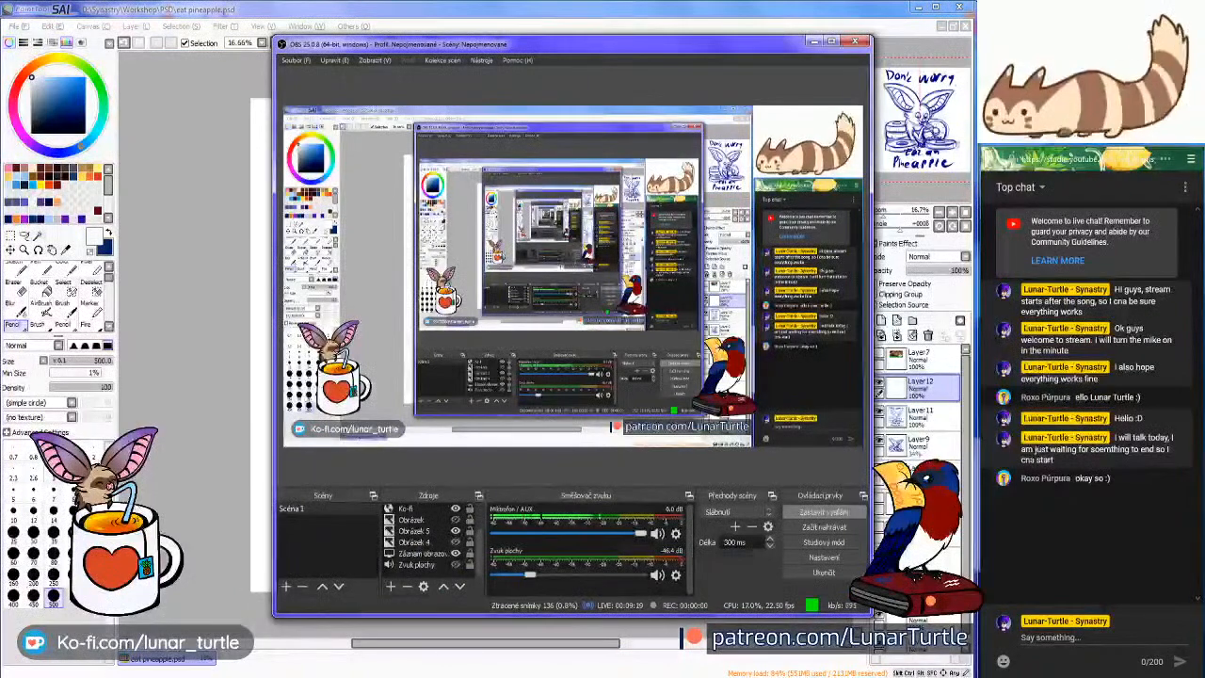
pyautogui.hotkey('alt', 'Tab')
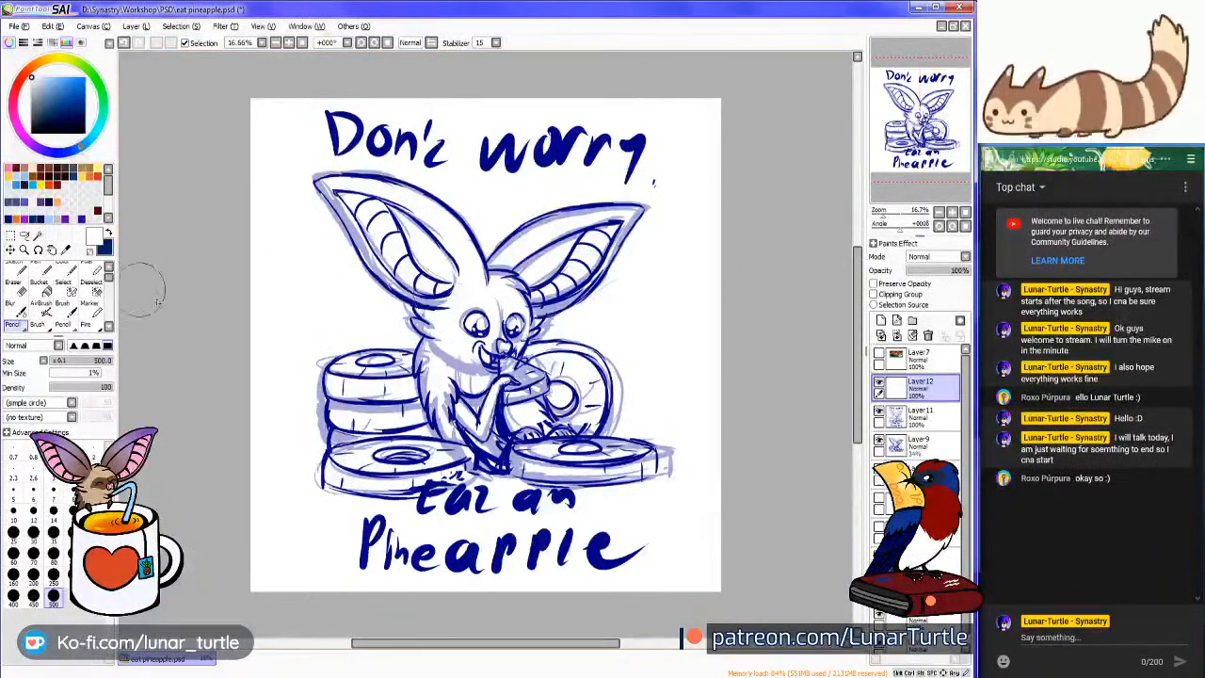
# Select the Eraser and set its size to 35
pyautogui.click(14, 285)
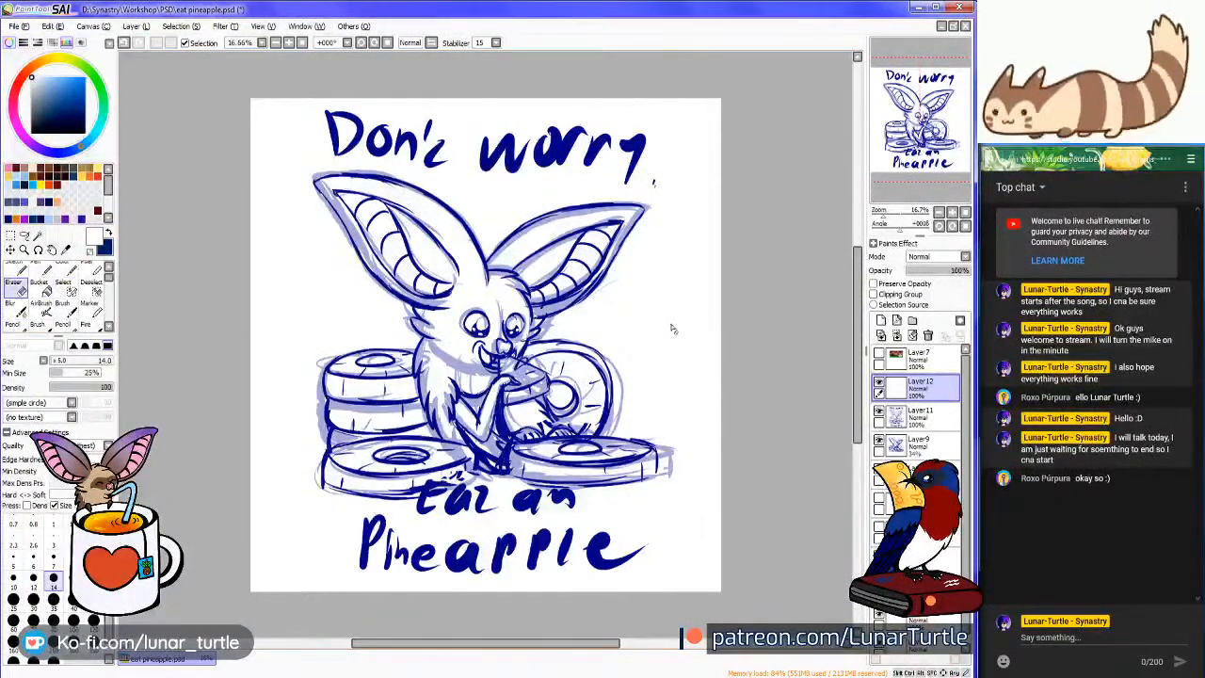
pyautogui.click(52, 599)
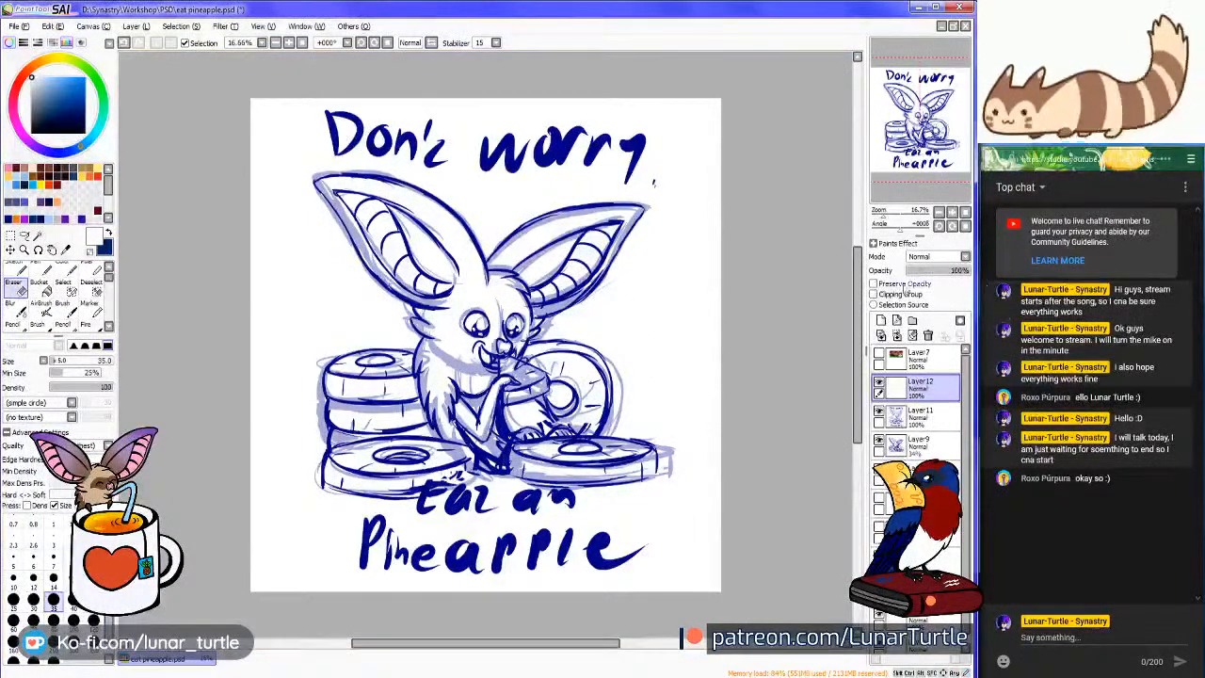
pyautogui.moveTo(927, 122); pyautogui.dragTo(912, 114)
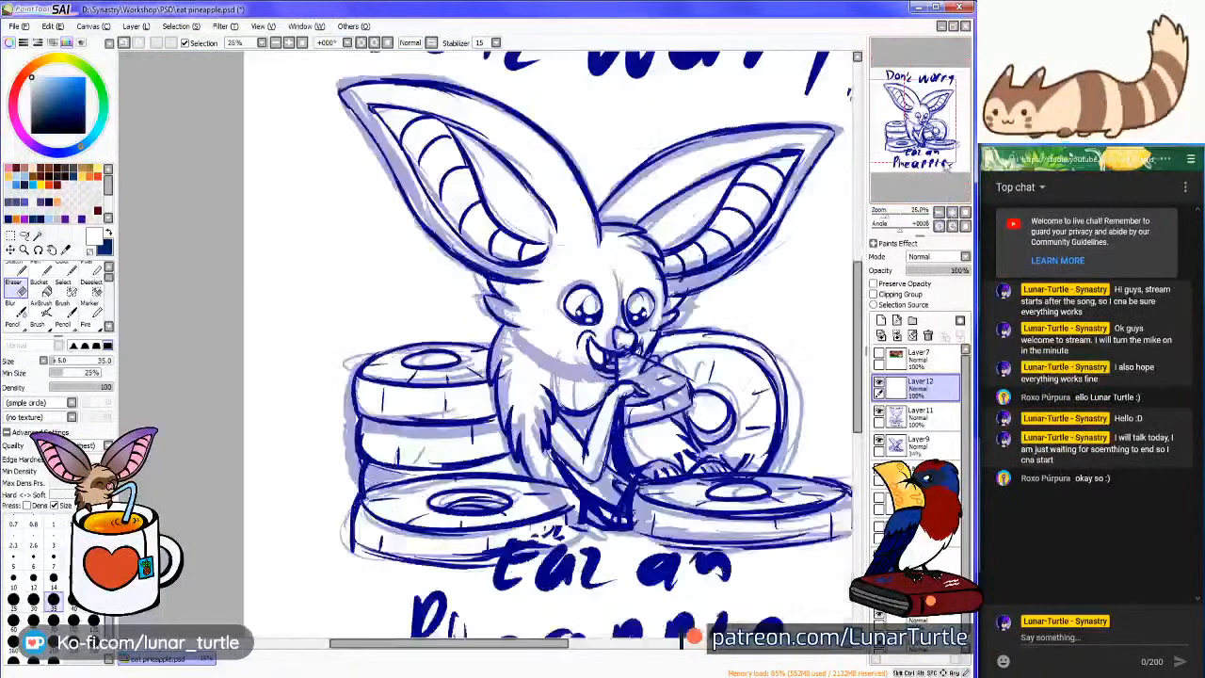
pyautogui.click(952, 212)
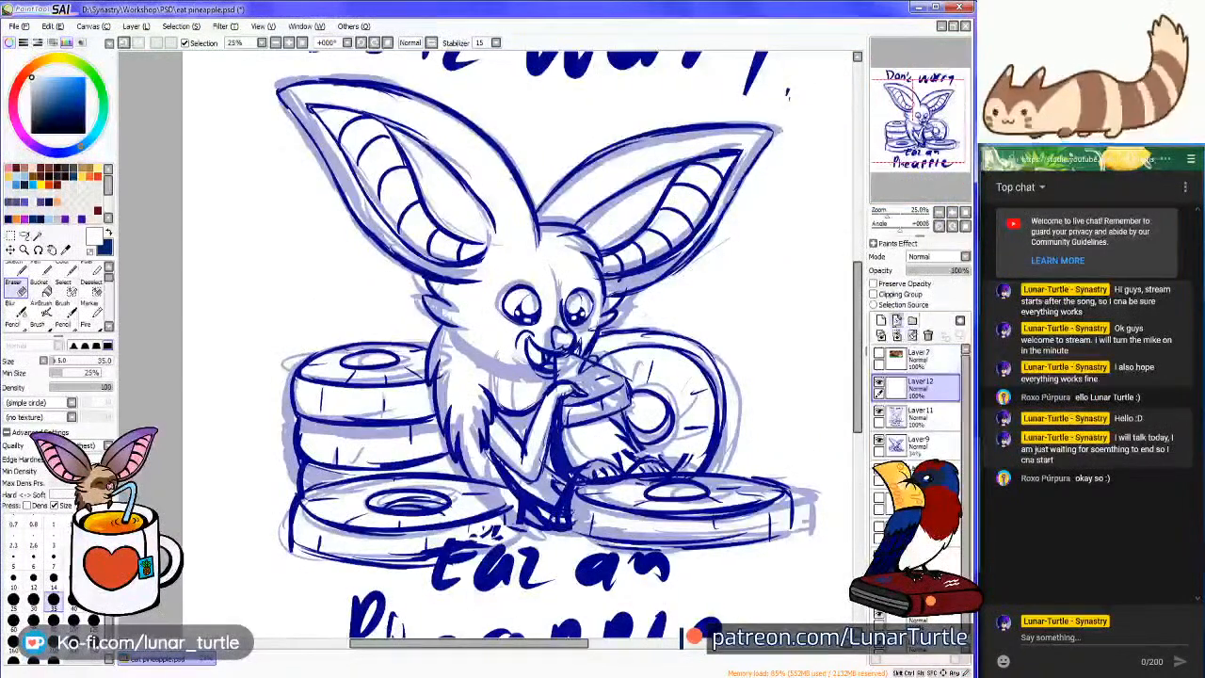
pyautogui.click(912, 154)
pyautogui.click(962, 212)
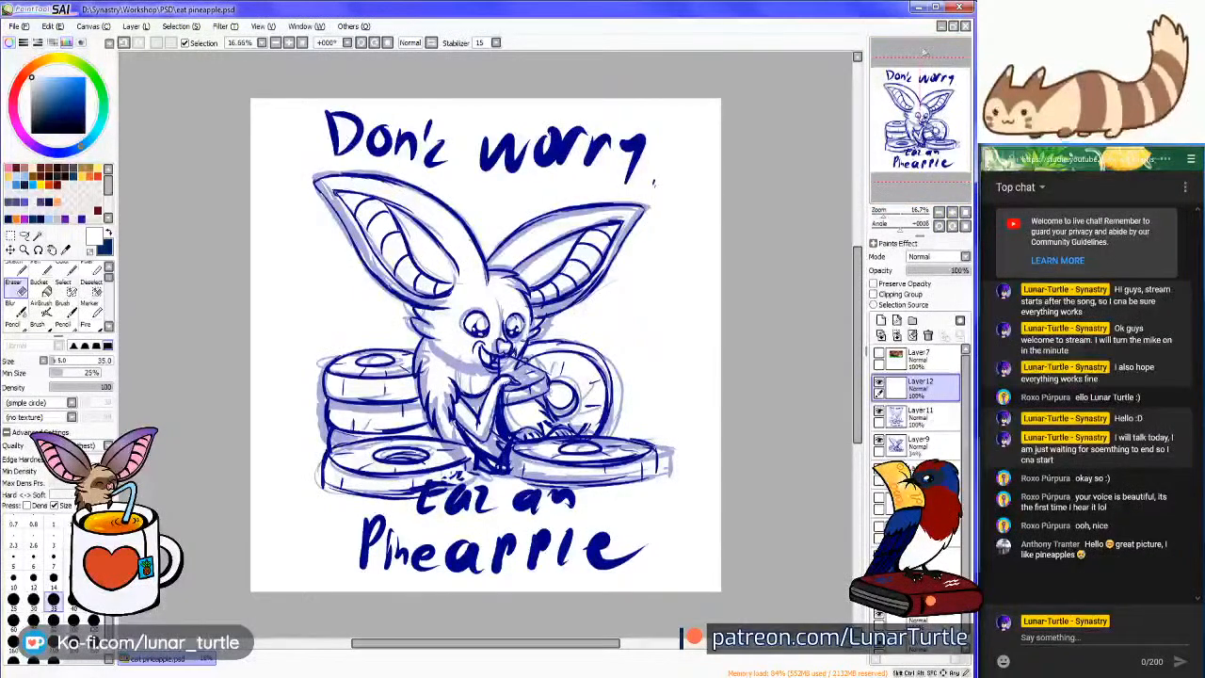
# Select the Pencil and set the foreground colour to dark purple for work on the new layer
pyautogui.moveTo(924, 108); pyautogui.dragTo(903, 134)
pyautogui.click(952, 213)
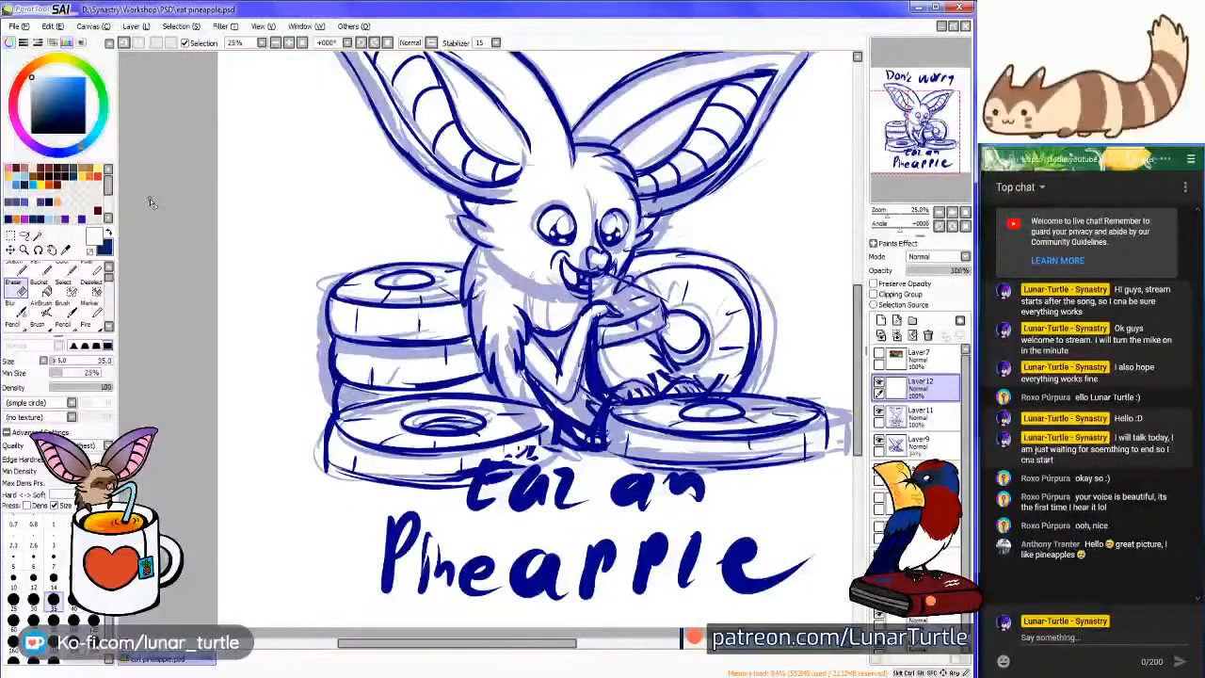
pyautogui.click(31, 139)
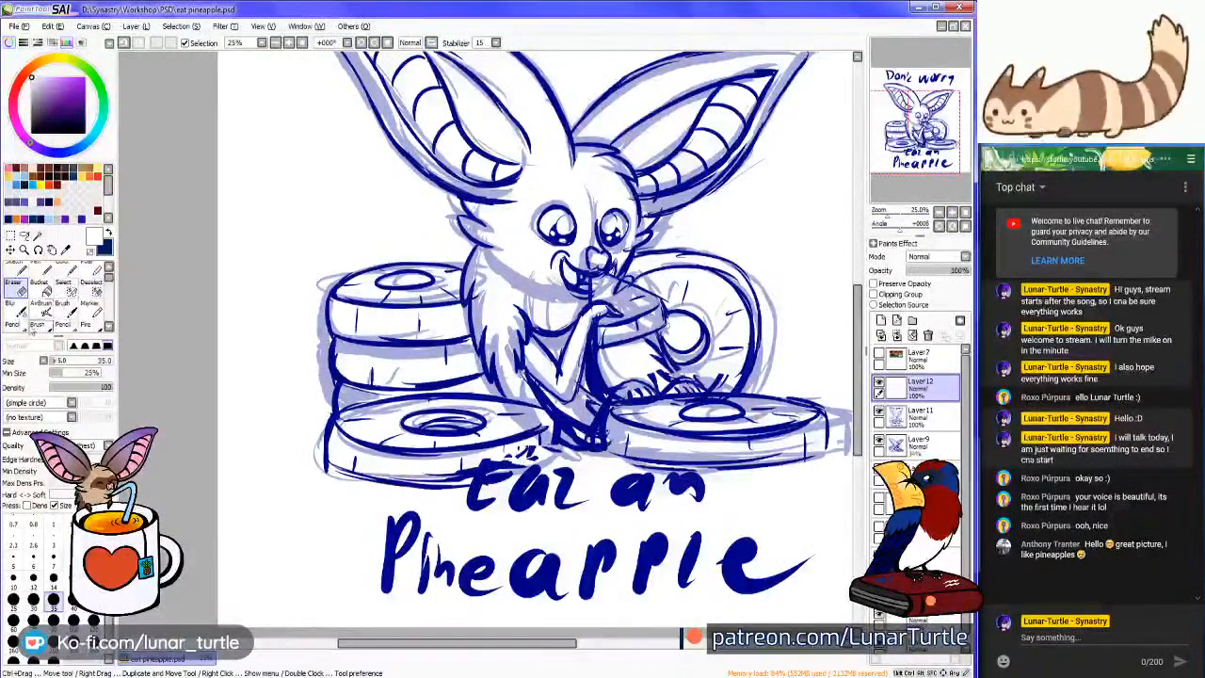
pyautogui.click(13, 324)
pyautogui.click(68, 204)
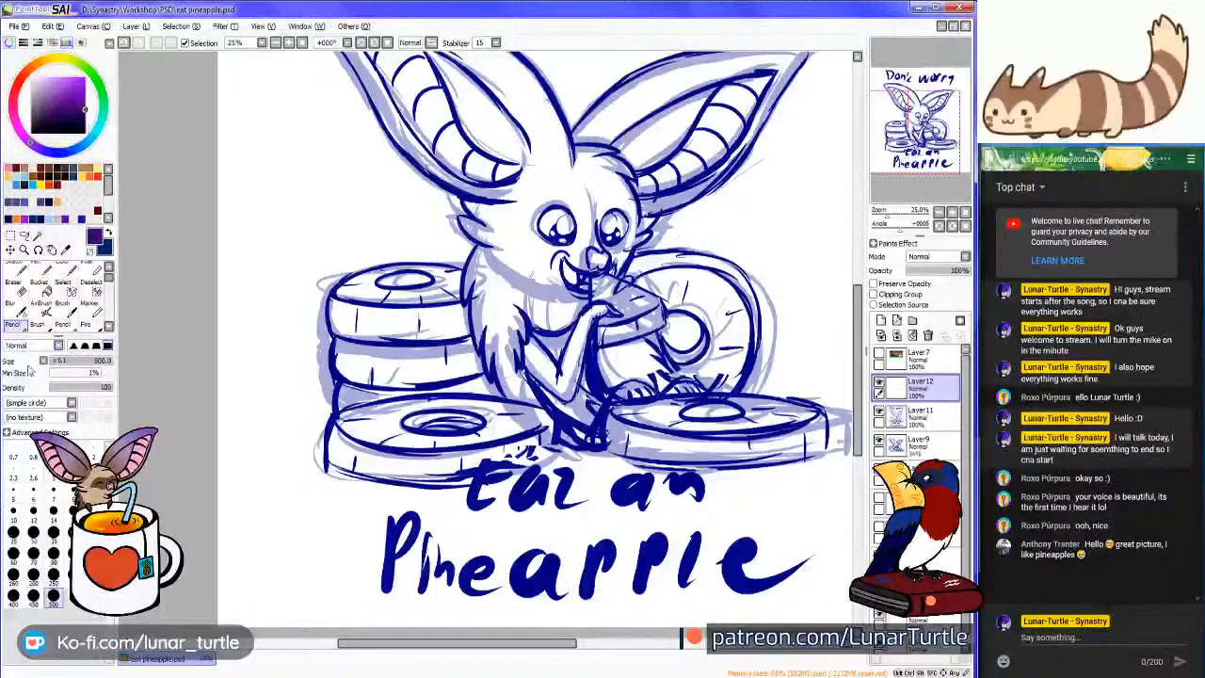
# Set the Pencil size to 40 and bring the bat's whole head and ears into view
pyautogui.click(72, 515)
pyautogui.moveTo(537, 329)
pyautogui.mouseDown()
pyautogui.moveTo(507, 361)
pyautogui.moveTo(457, 370)
pyautogui.moveTo(507, 388)
pyautogui.mouseUp()
pyautogui.click(73, 534)
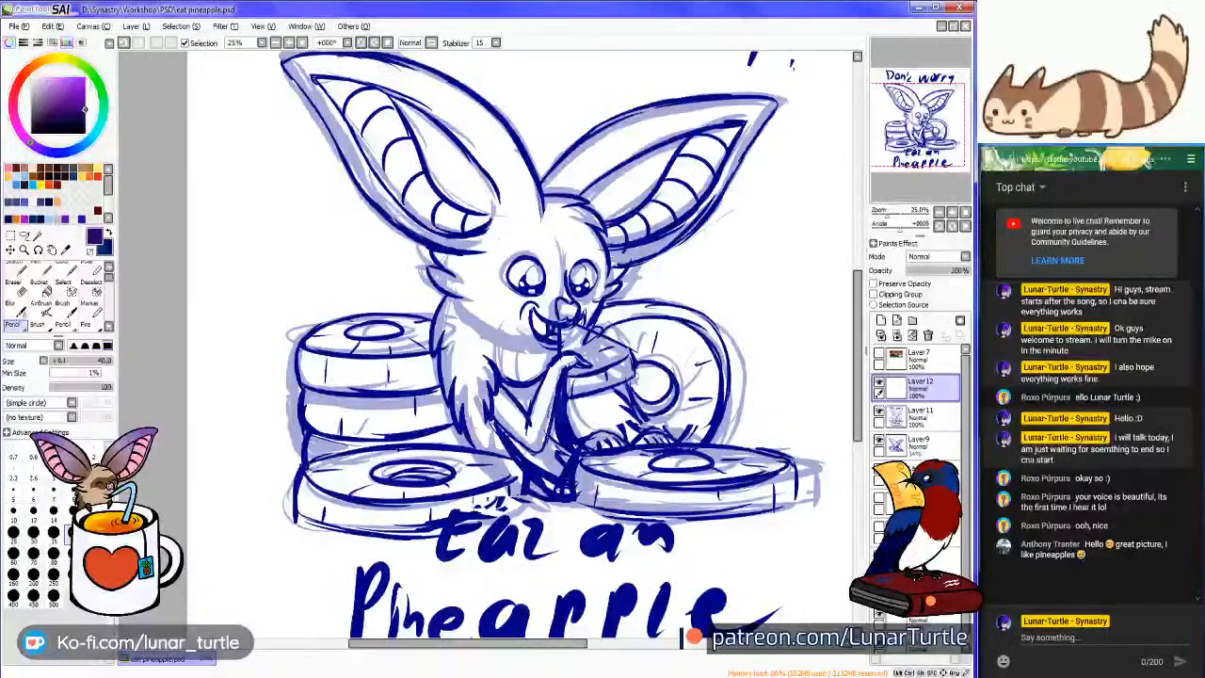
# Switch to OBS, mute the Mikrofon / AUX input and return to the drawing
pyautogui.click(329, 671)
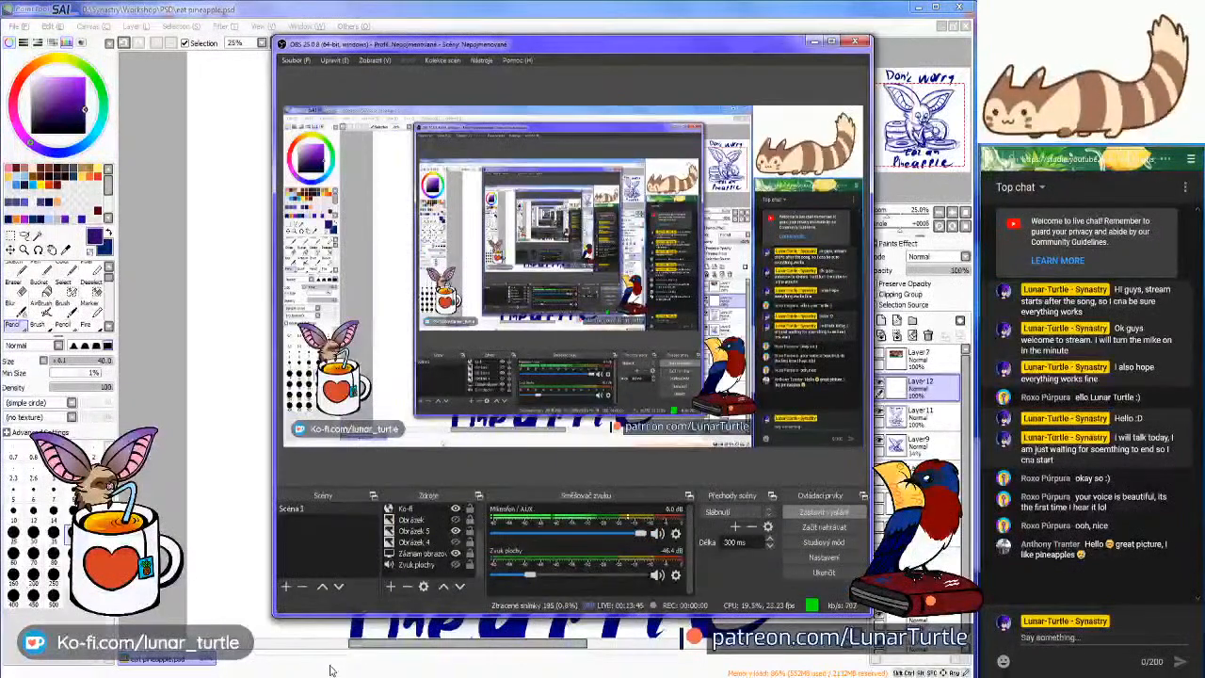
pyautogui.click(657, 534)
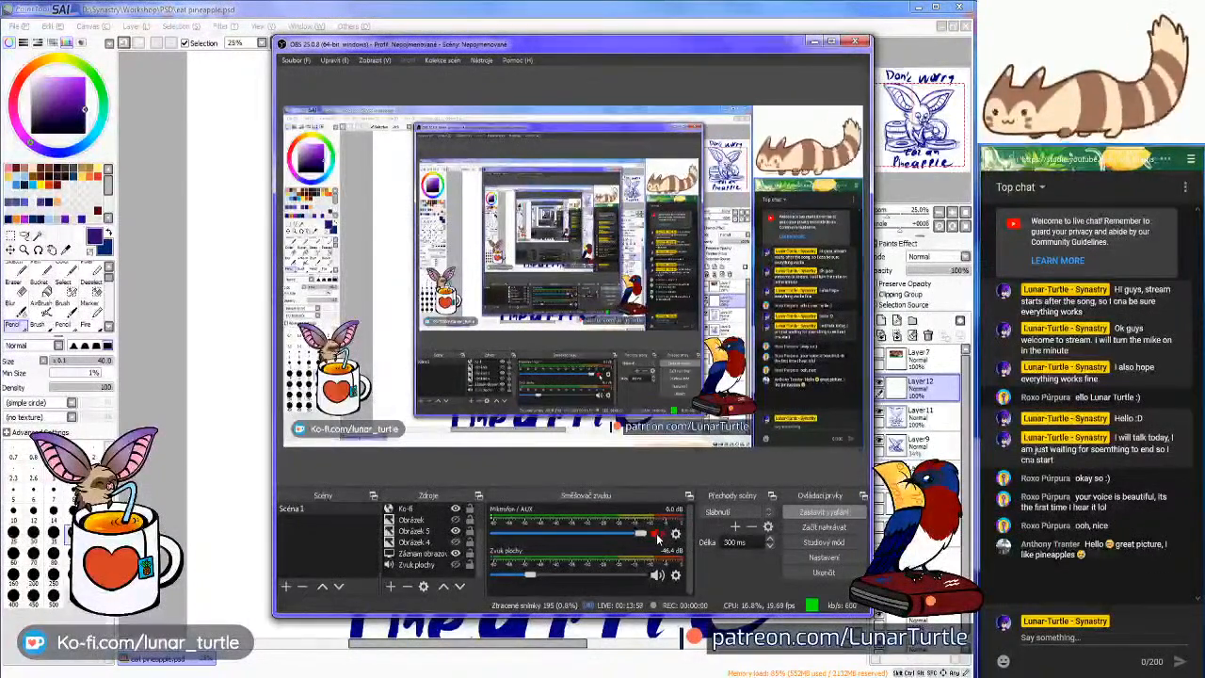
pyautogui.click(814, 42)
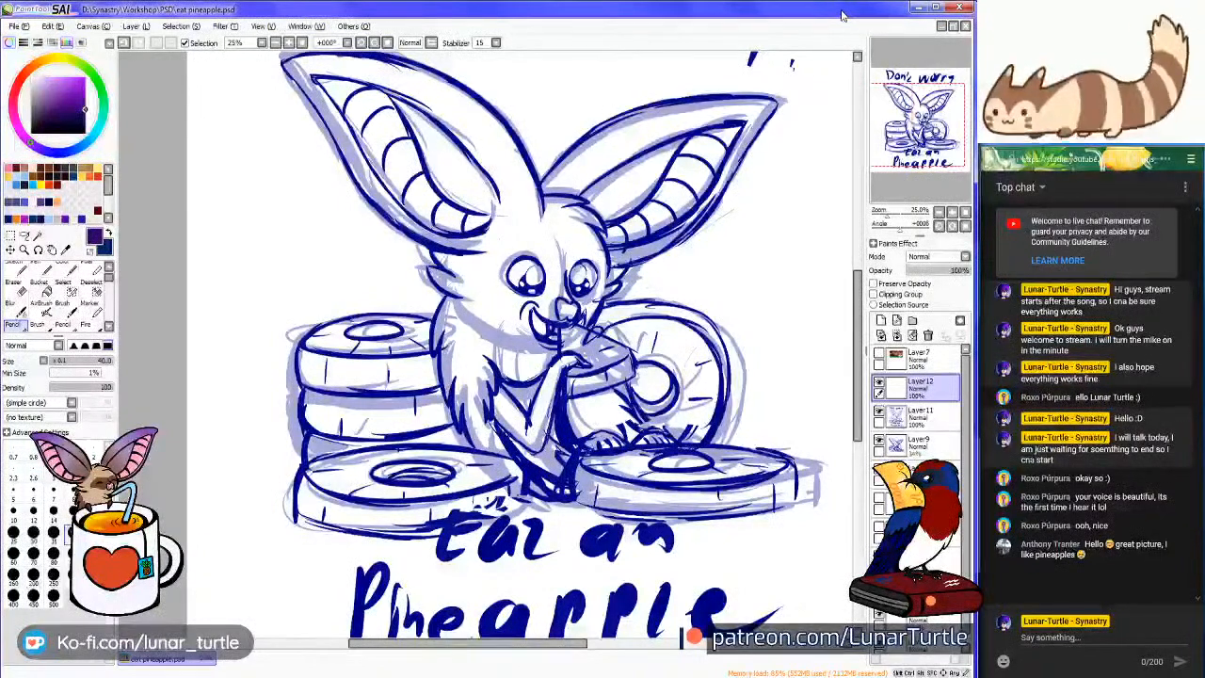
pyautogui.click(19, 26)
pyautogui.click(563, 4)
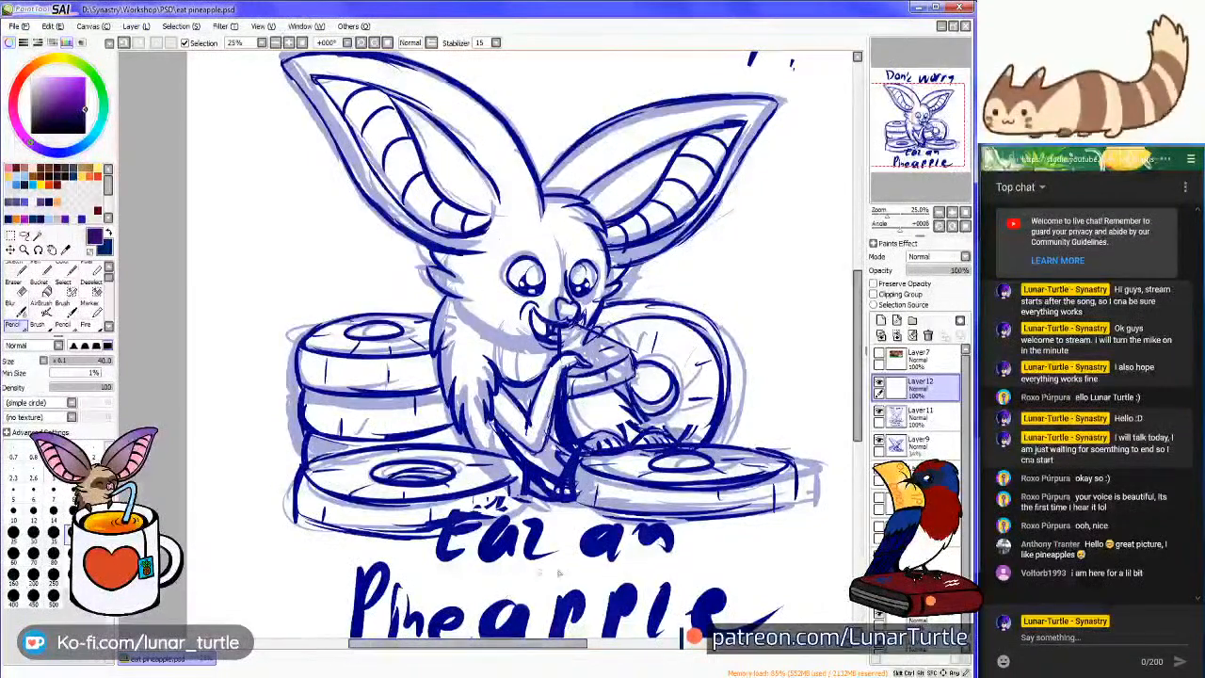
# Send the message "moment please" in the live chat
pyautogui.click(1083, 637)
pyautogui.write('m')
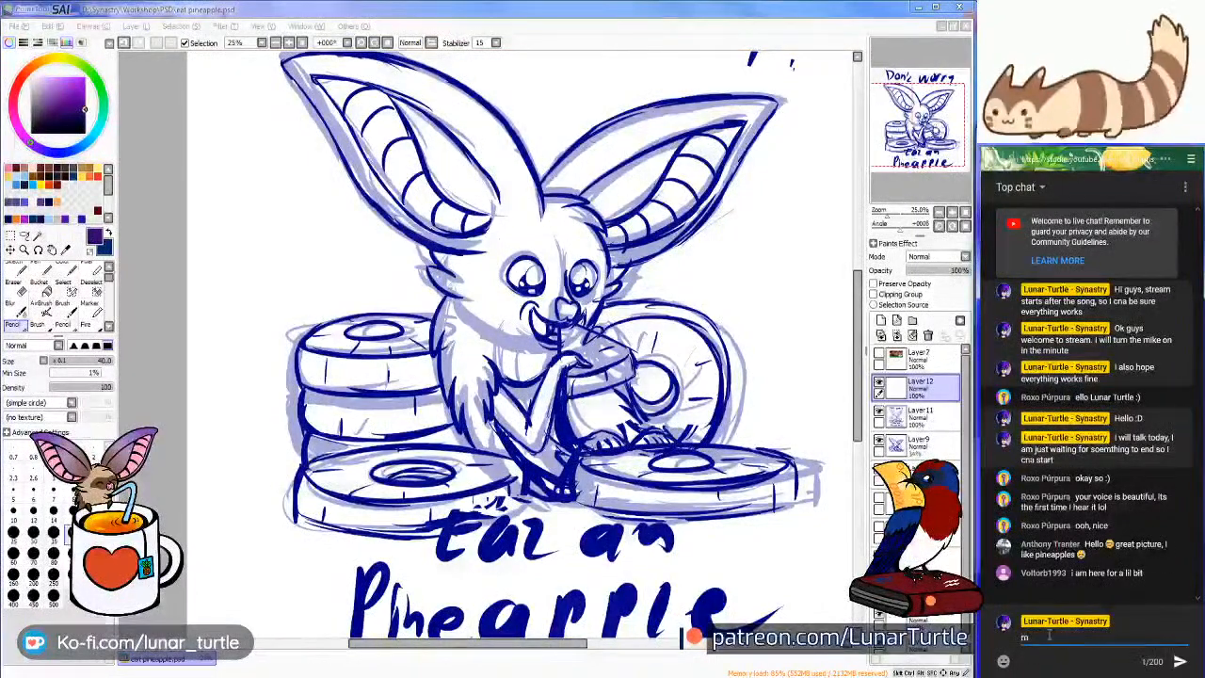
pyautogui.write('oment le')
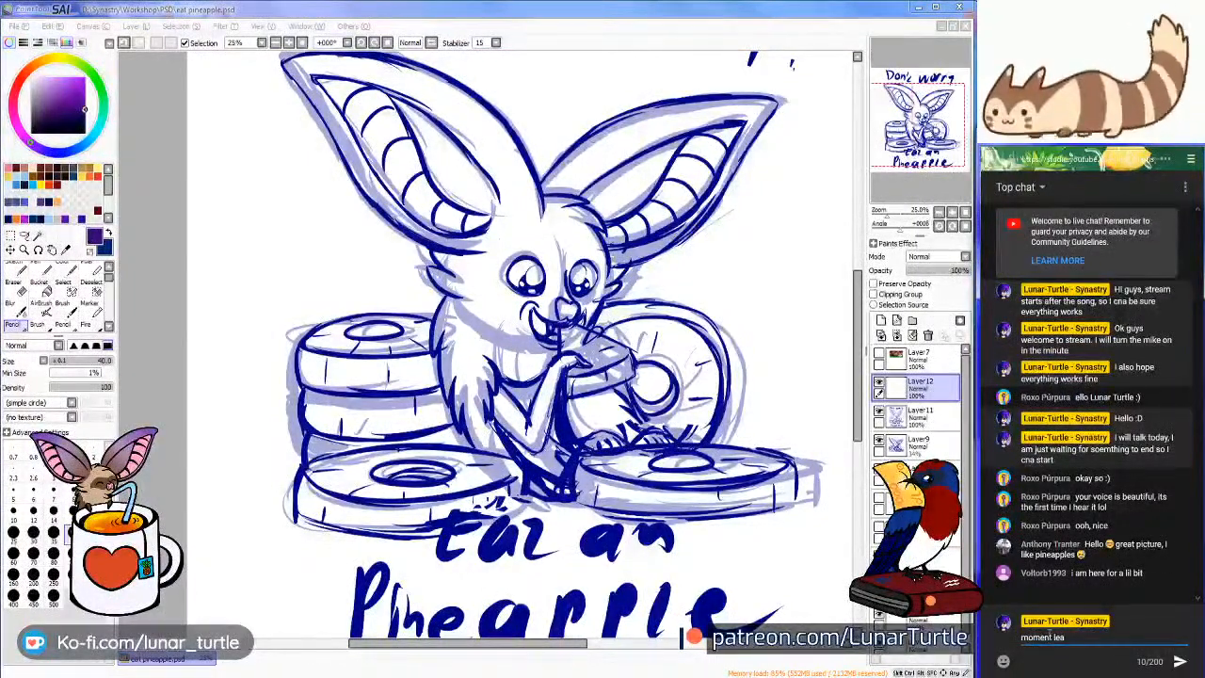
pyautogui.press('BackSpace')
pyautogui.press('BackSpace')
pyautogui.write('please')
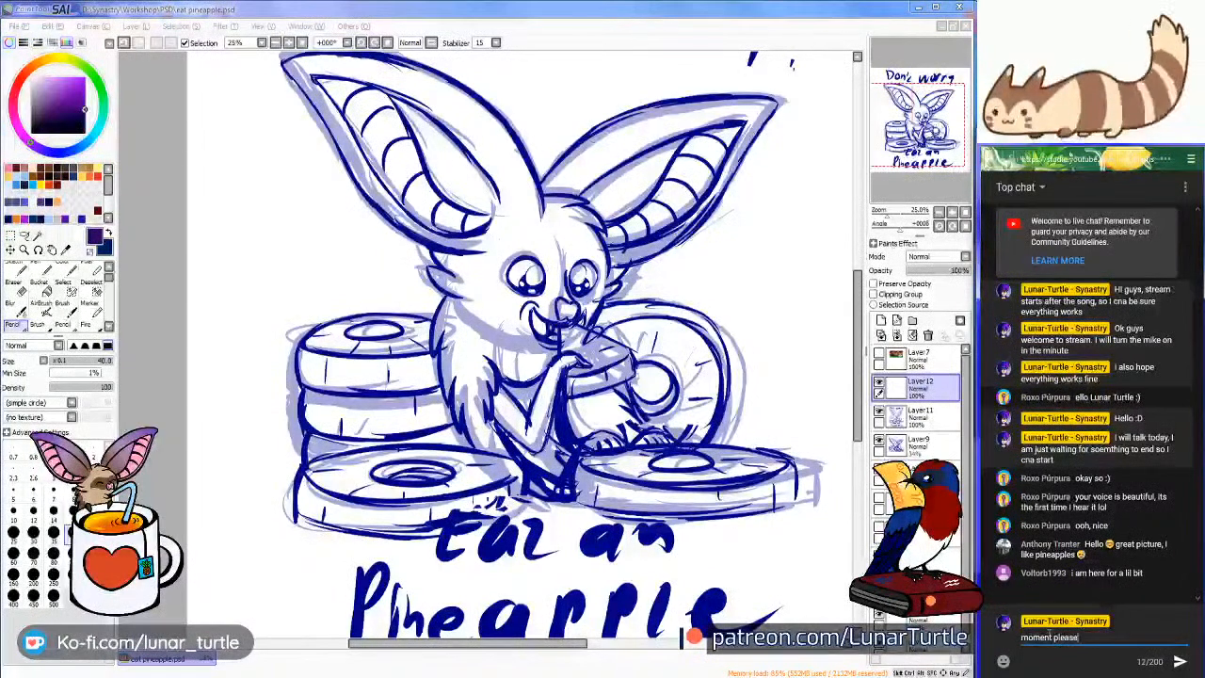
pyautogui.press('Return')
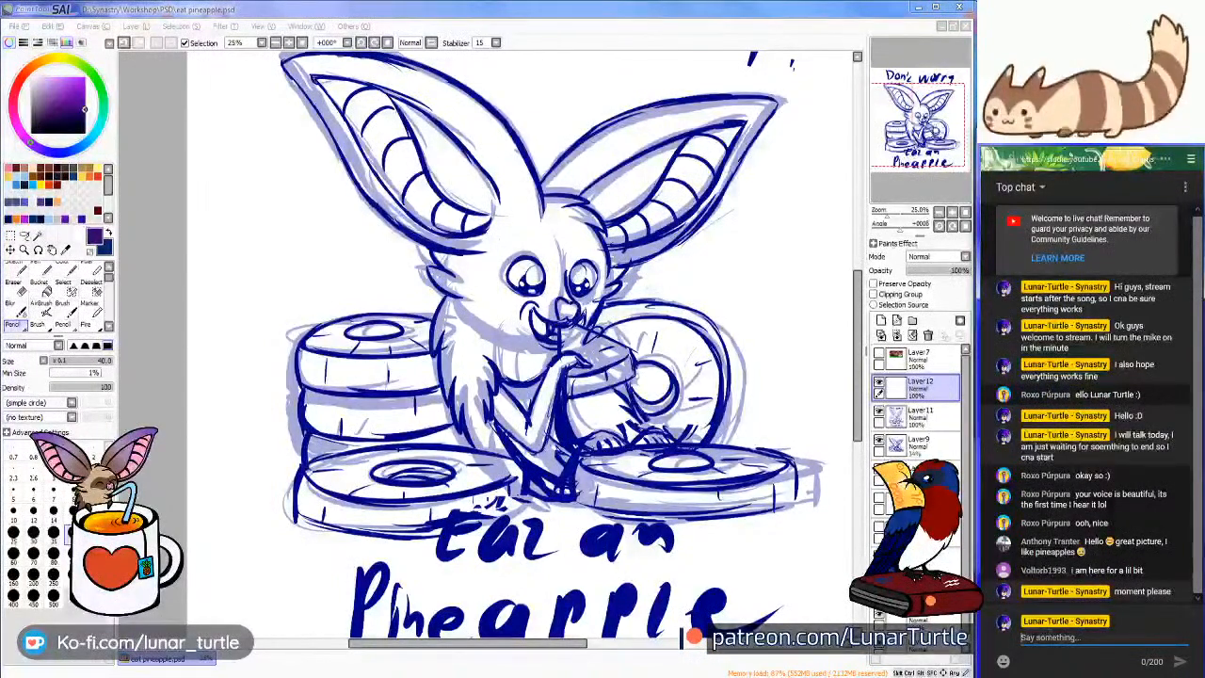
# Glance at OBS, then send "guys thank you for being patient, I'll return soon ;,D" in the live chat
pyautogui.hotkey('alt', 'Tab')
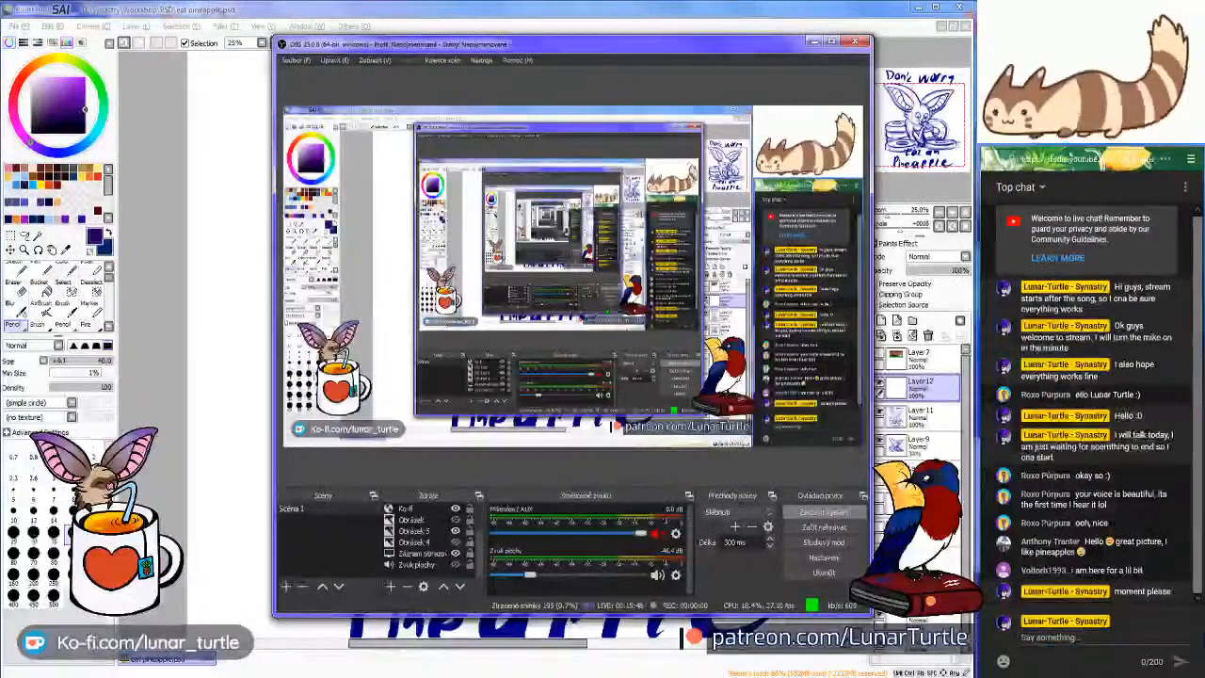
pyautogui.hotkey('alt', 'Tab')
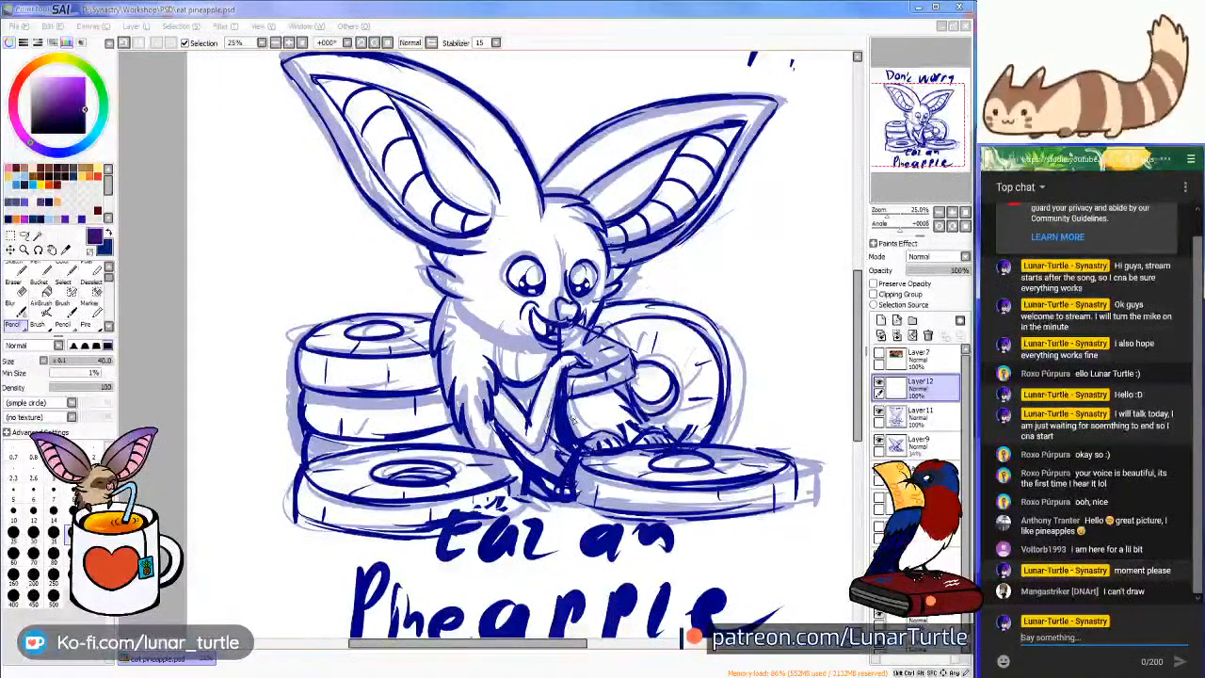
pyautogui.write('guy')
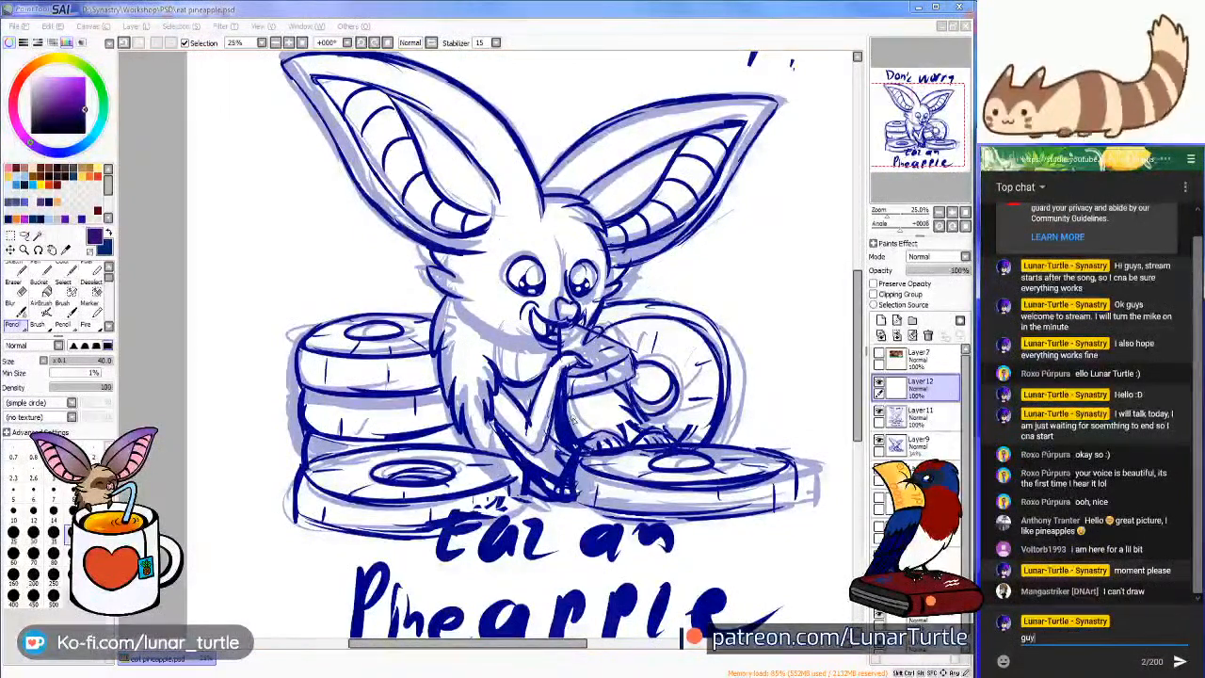
pyautogui.write('s thank you for')
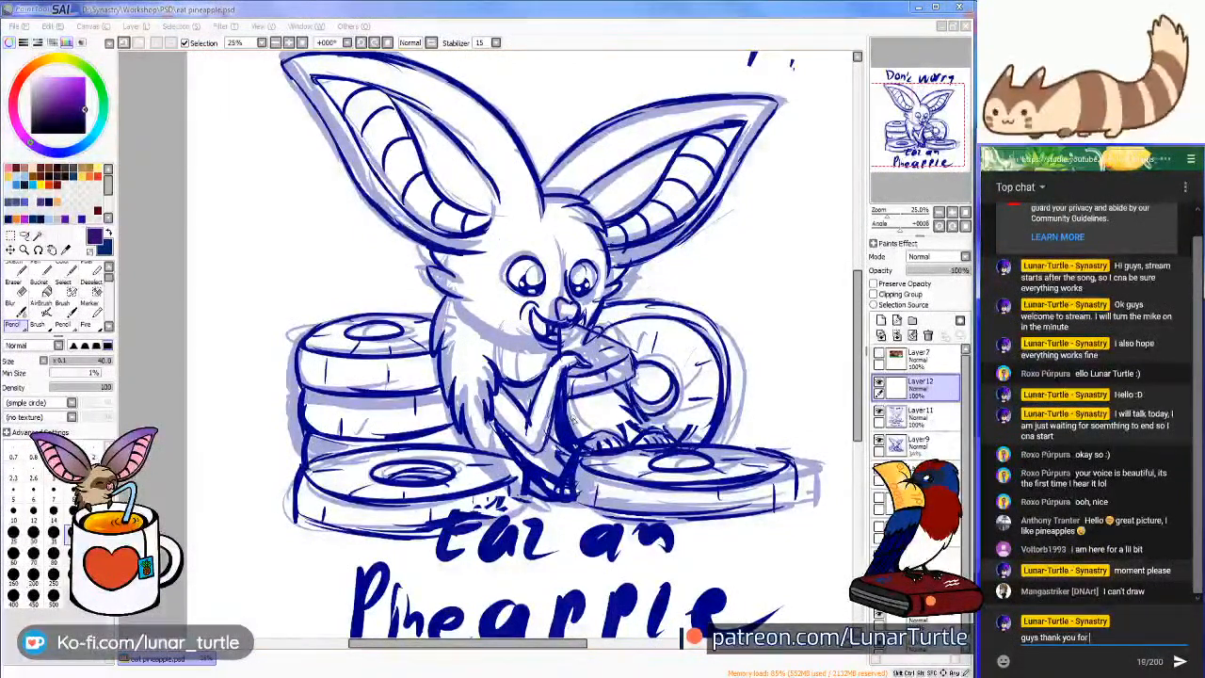
pyautogui.write(' being patient')
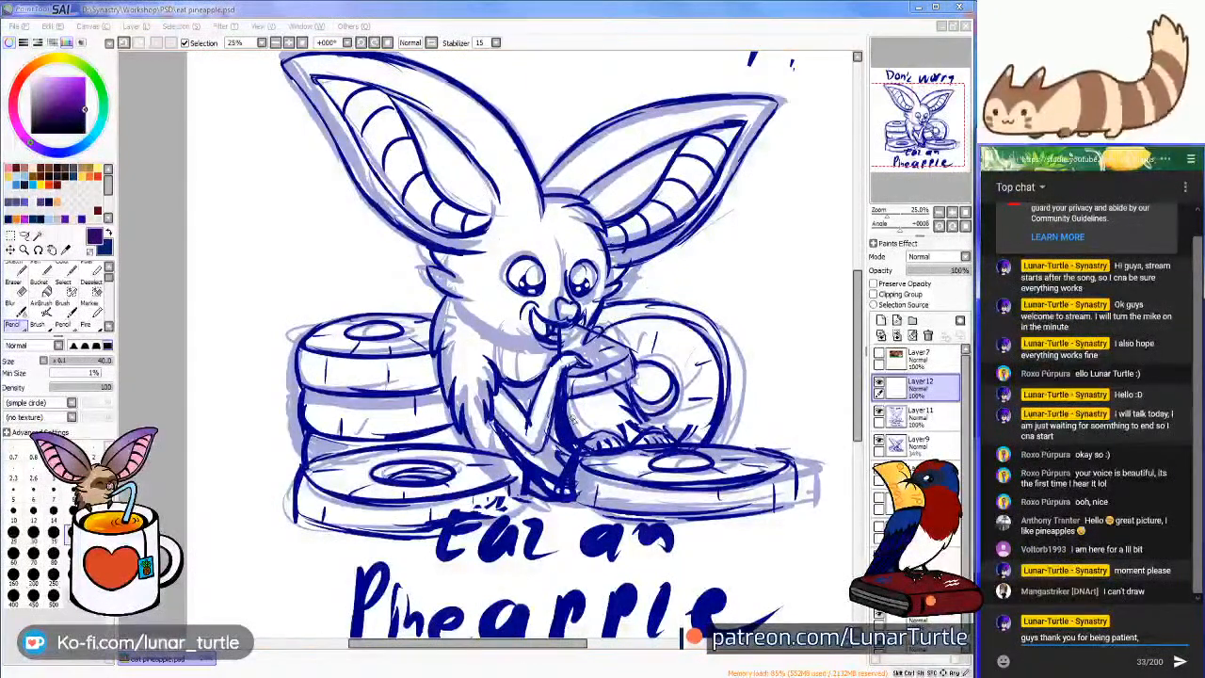
pyautogui.write(", I'll retu")
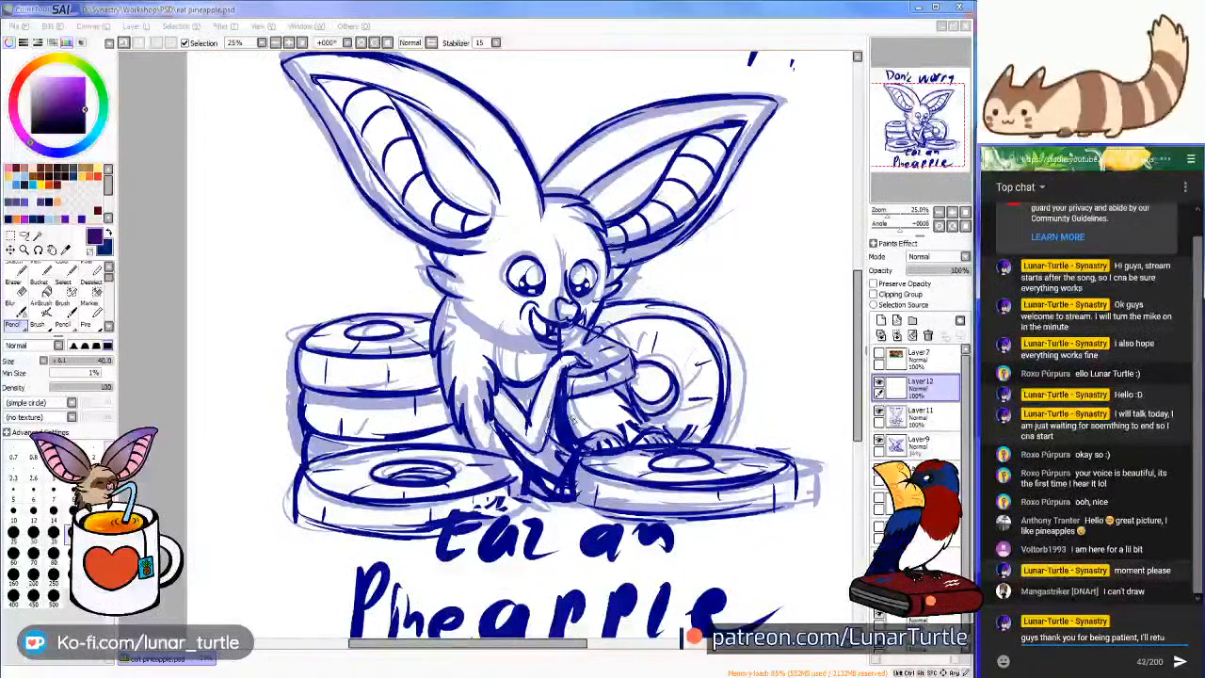
pyautogui.write('rn soon ;D')
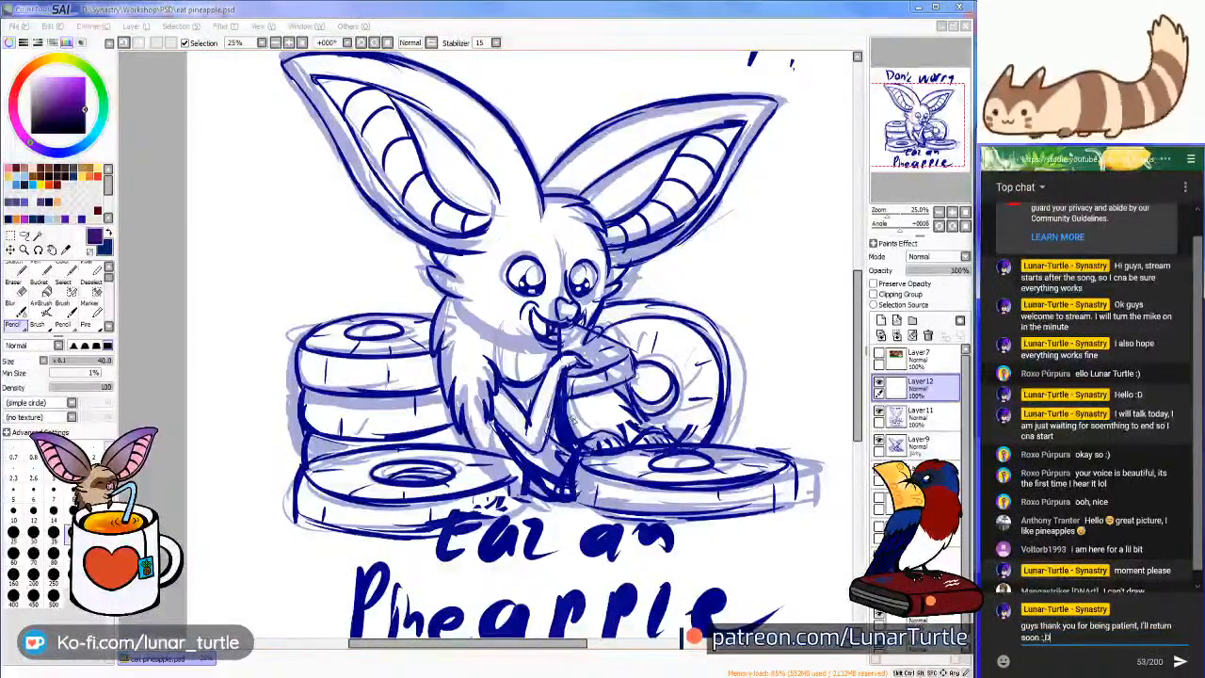
pyautogui.press('Return')
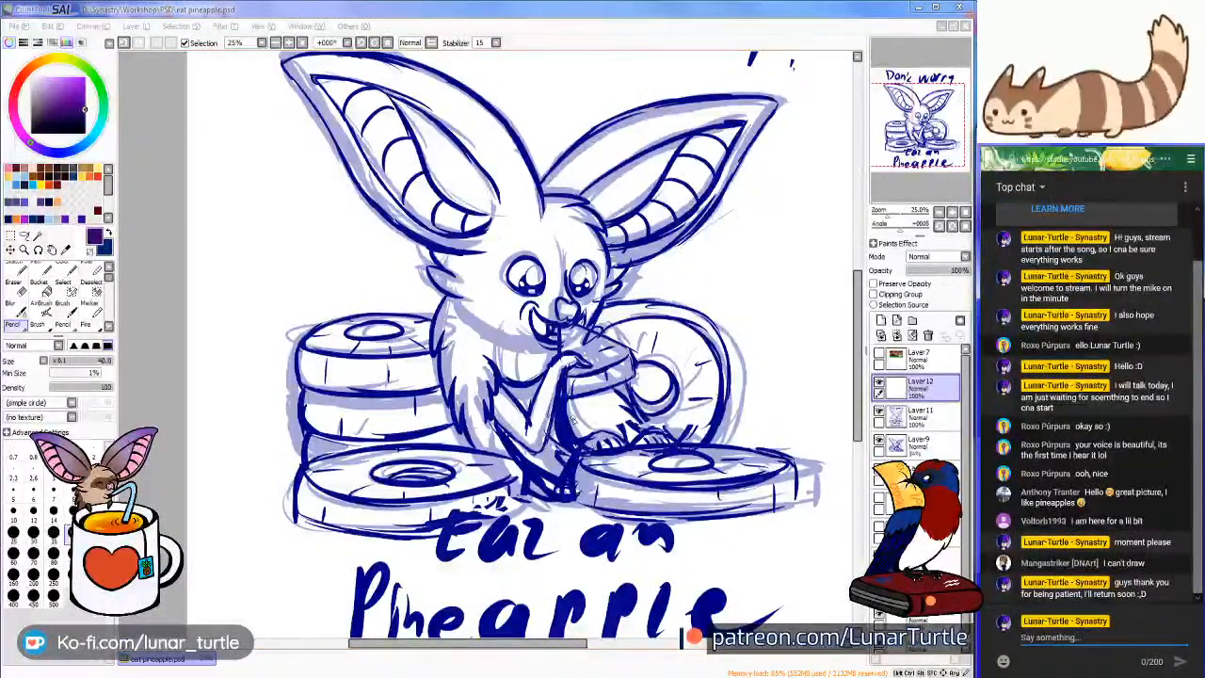
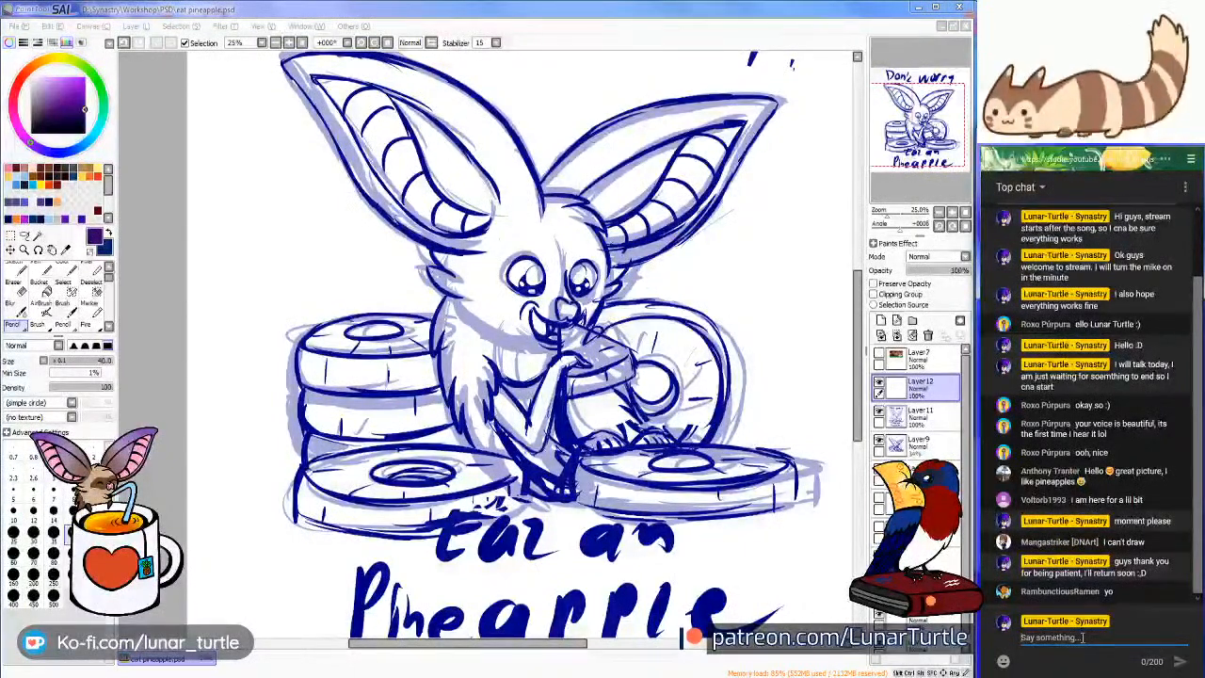
# Send the message "ok guys, I hope we can continue" in the live chat
pyautogui.click(1083, 638)
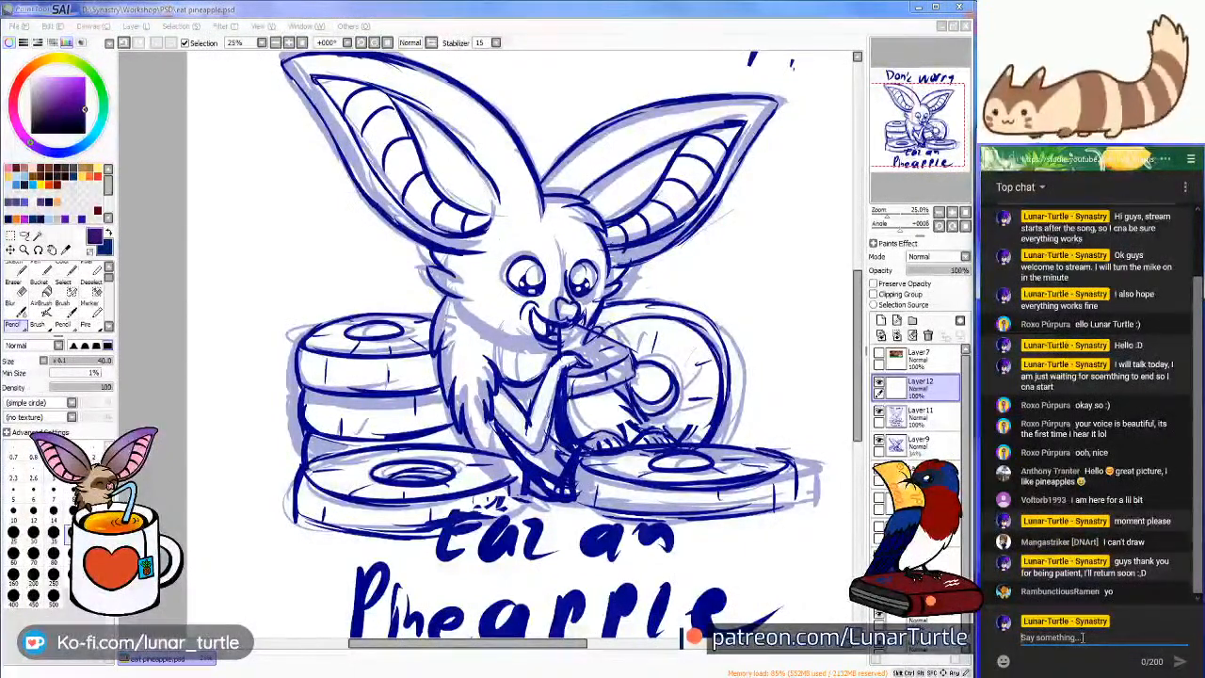
pyautogui.write('ok guys, I hope')
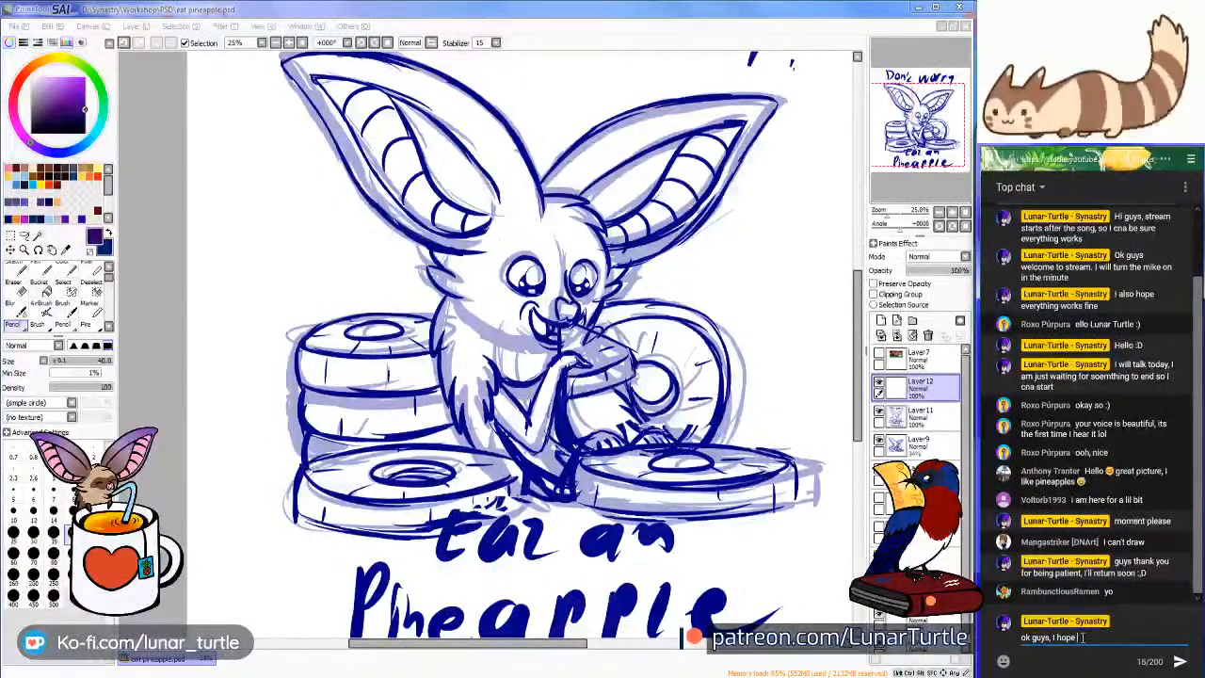
pyautogui.write(' we can continue')
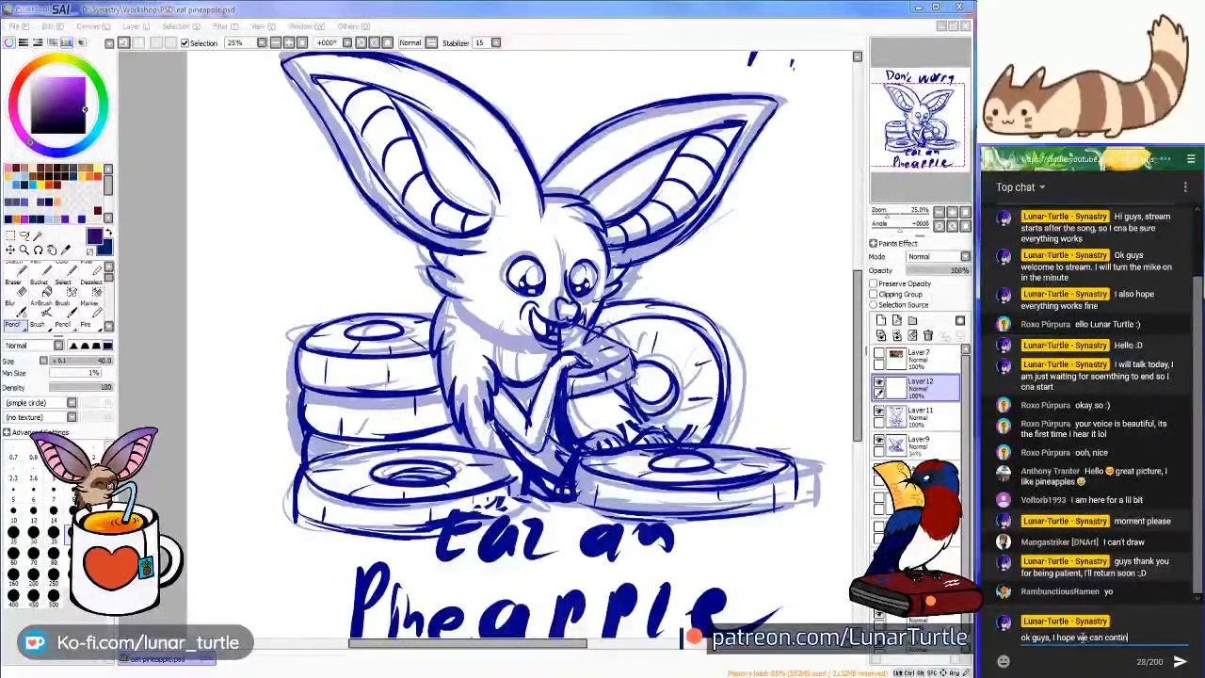
pyautogui.press('Return')
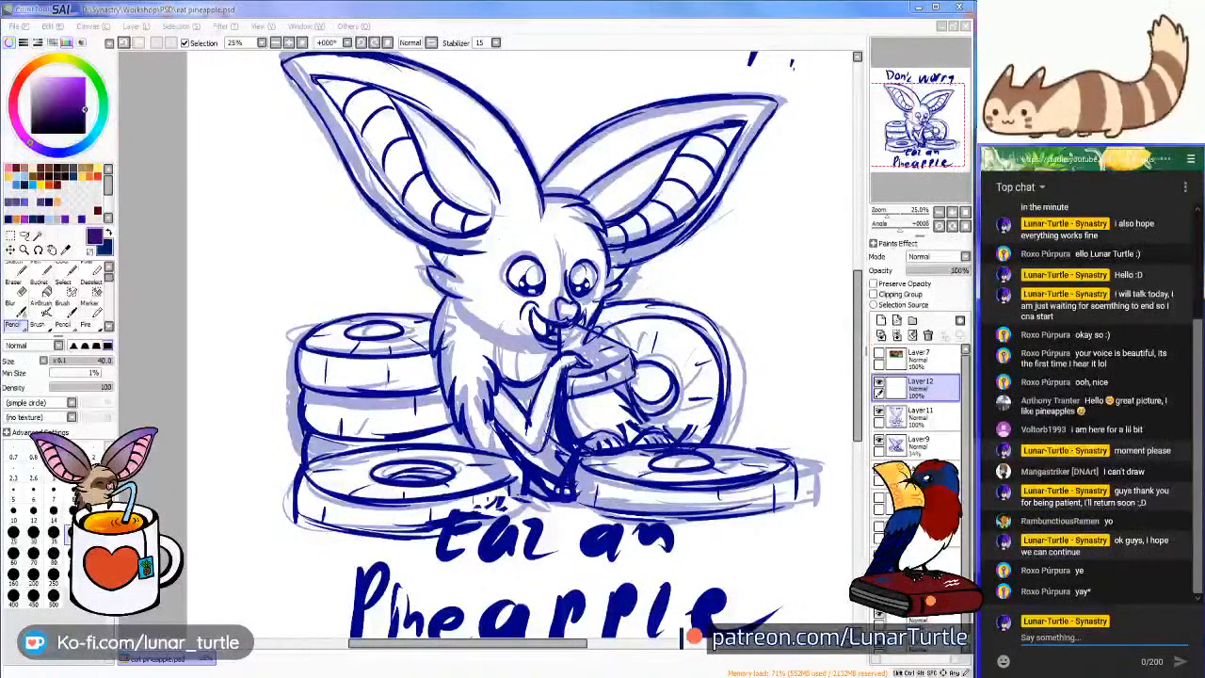
# Switch to OBS, unmute the Mikrofon / AUX input and return to the drawing
pyautogui.click(211, 676)
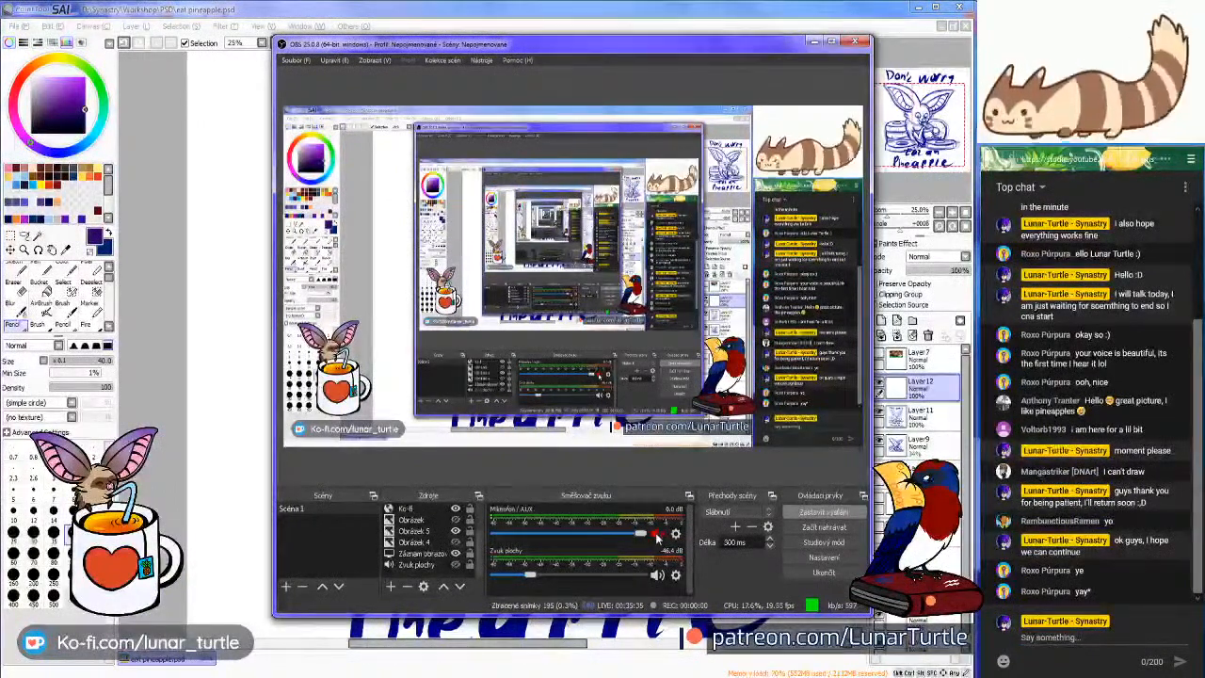
pyautogui.click(813, 42)
pyautogui.click(822, 17)
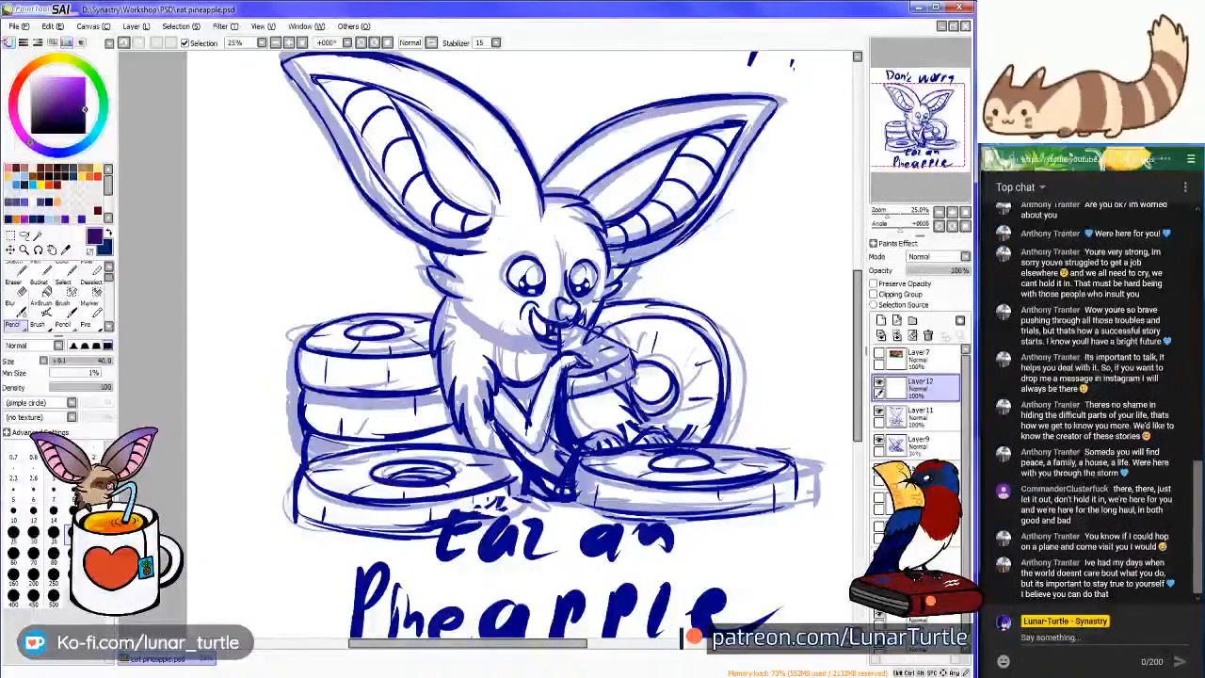
pyautogui.click(16, 26)
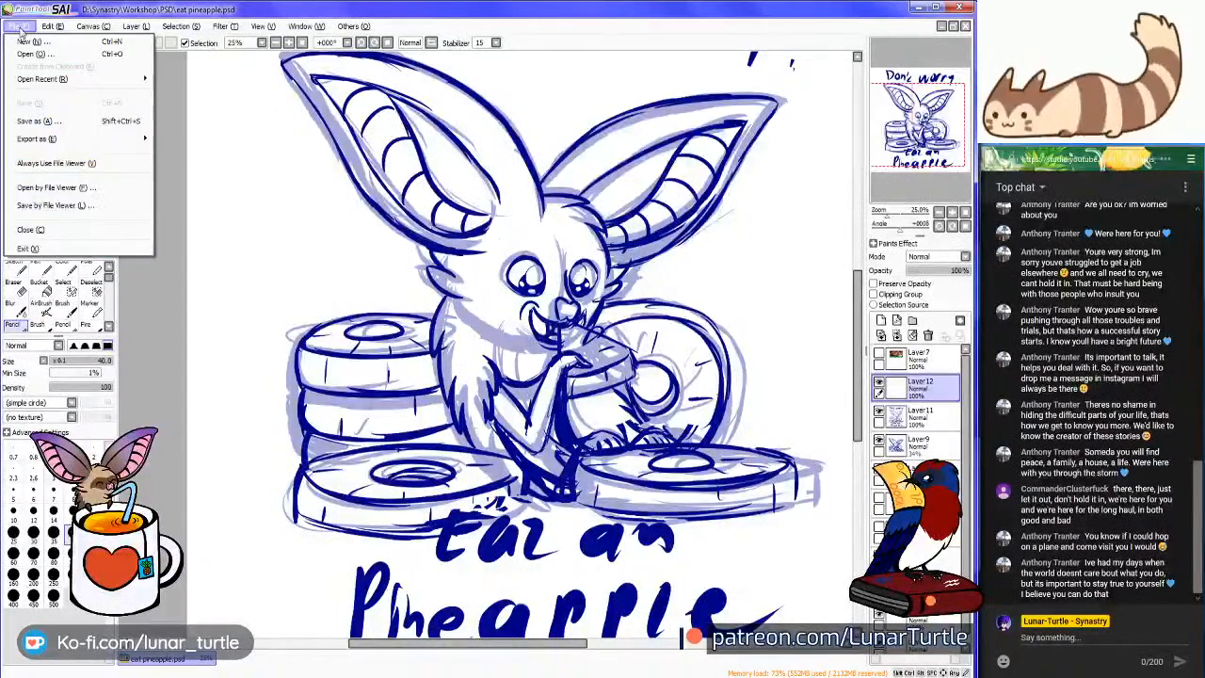
pyautogui.click(768, 16)
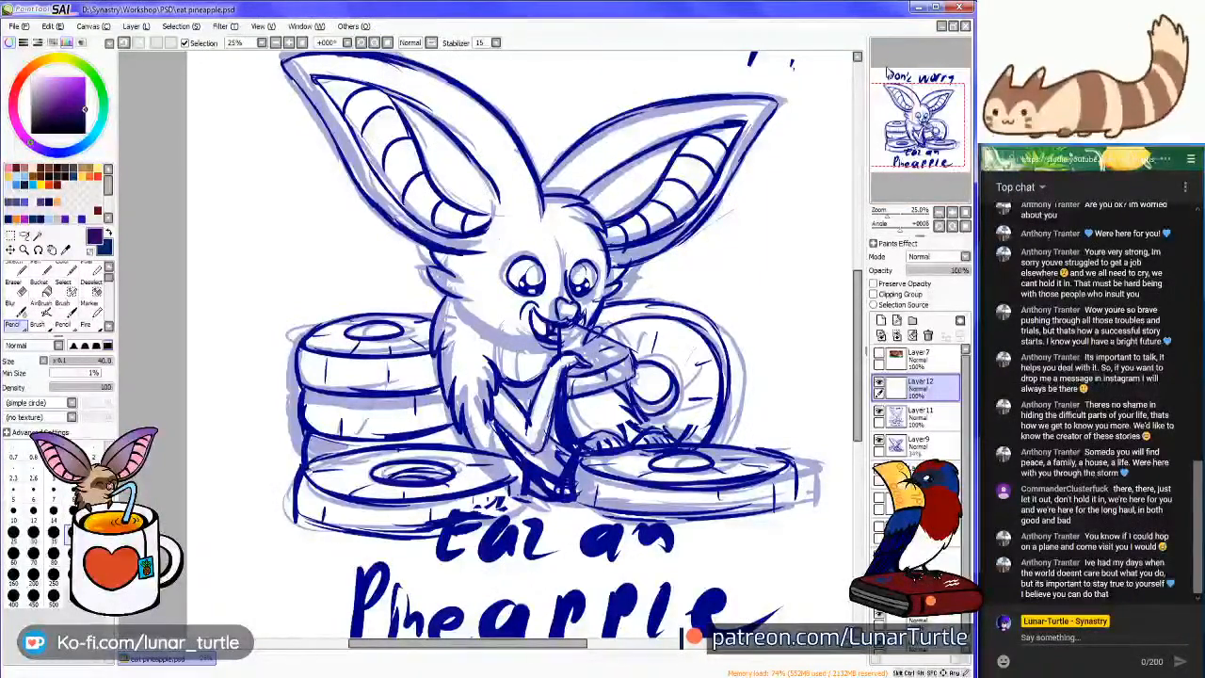
pyautogui.moveTo(948, 102); pyautogui.dragTo(948, 117)
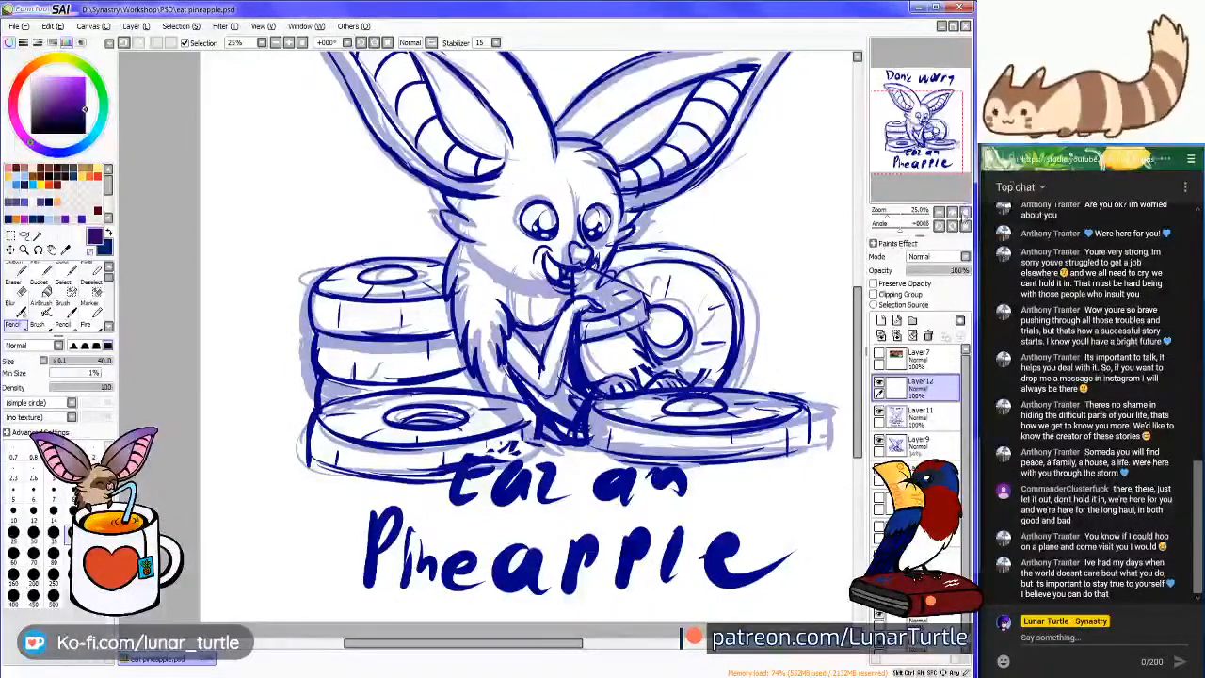
pyautogui.moveTo(758, 99)
pyautogui.mouseDown()
pyautogui.moveTo(753, 147)
pyautogui.moveTo(786, 198)
pyautogui.moveTo(791, 151)
pyautogui.mouseUp()
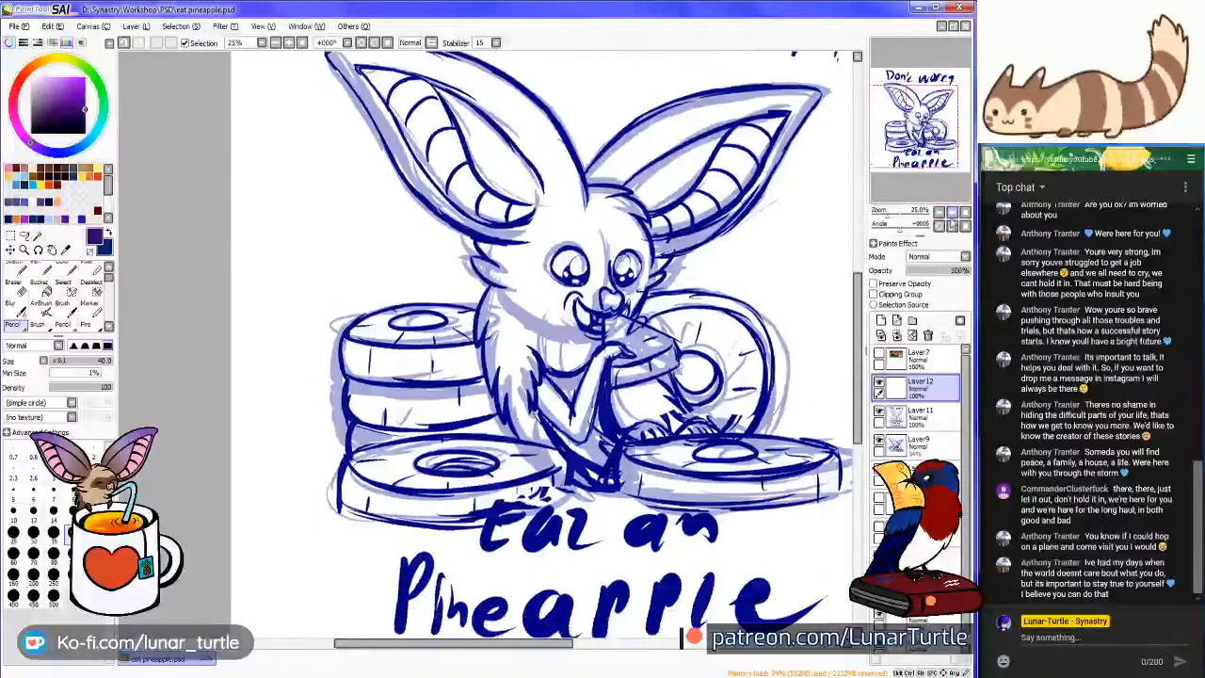
# Check Layer11 by toggling its visibility, lower its opacity to a faint guide, and make Layer12 the active layer
pyautogui.click(915, 416)
pyautogui.click(879, 411)
pyautogui.click(879, 411)
pyautogui.click(905, 384)
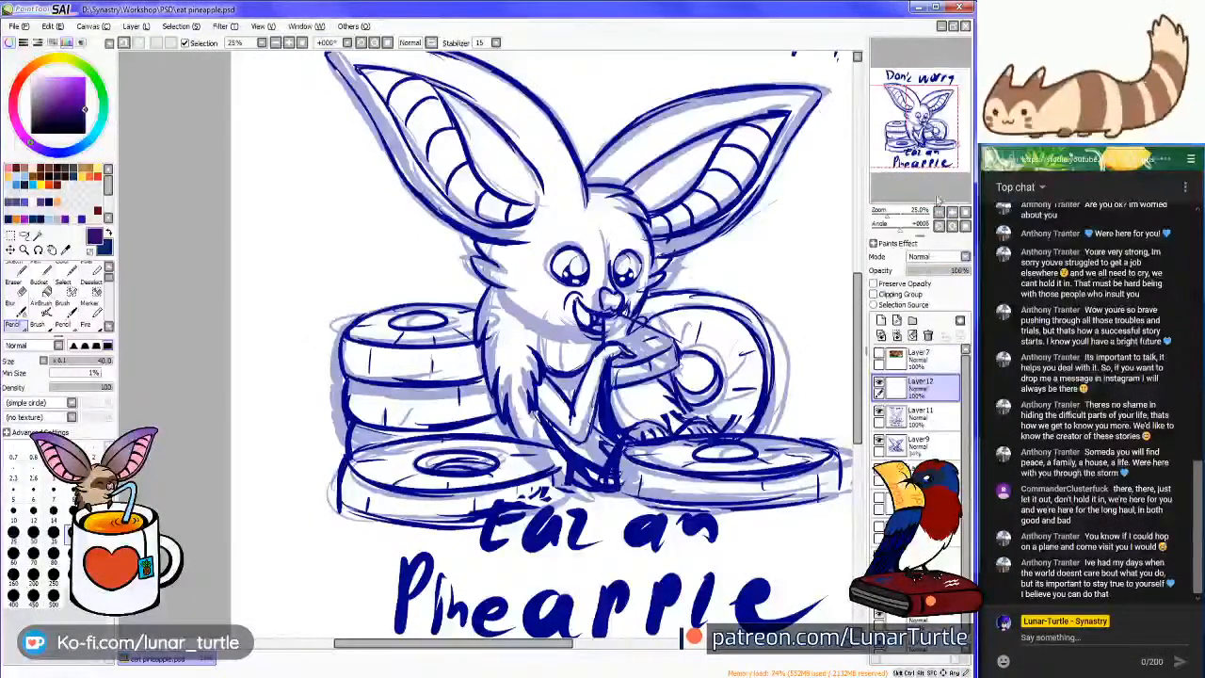
pyautogui.click(928, 408)
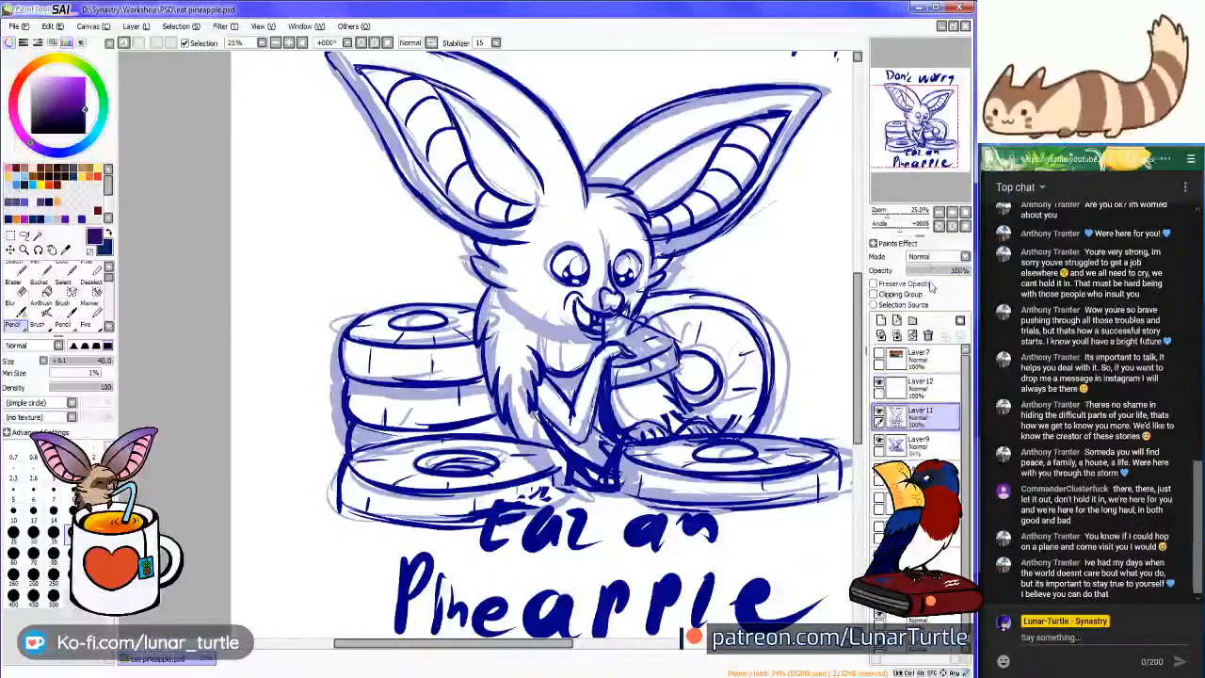
pyautogui.click(930, 270)
pyautogui.click(920, 390)
# Try a size 30 Pencil stroke from the upper pineapple slice to the bat's cheek, undo it and restore size 40
pyautogui.scroll(1, 527, 282)
pyautogui.press('[')
pyautogui.press('[')
pyautogui.moveTo(416, 317); pyautogui.dragTo(523, 289)
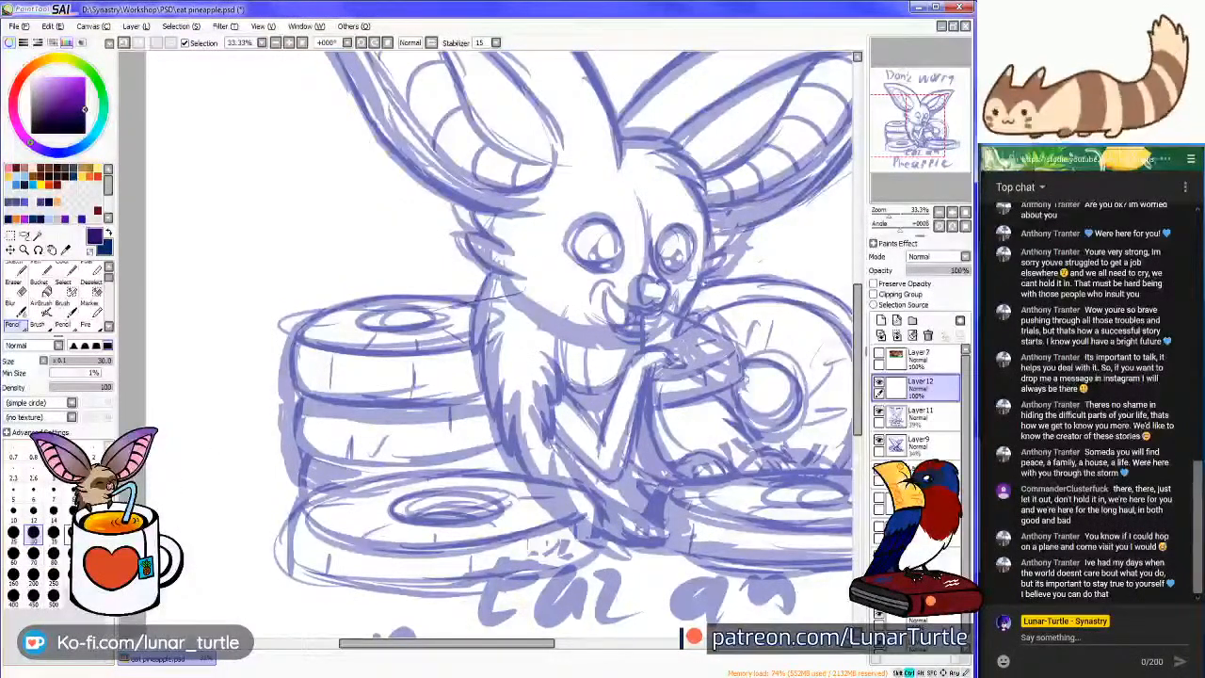
pyautogui.press(']')
pyautogui.press(']')
pyautogui.hotkey('ctrl', 'z')
# Draw the curved head outline and the face's centre line on Layer12, undoing a stray eye stroke, and set the Pencil size to 70
pyautogui.moveTo(490, 269)
pyautogui.mouseDown()
pyautogui.moveTo(500, 198)
pyautogui.moveTo(568, 148)
pyautogui.moveTo(642, 143)
pyautogui.moveTo(674, 163)
pyautogui.mouseUp()
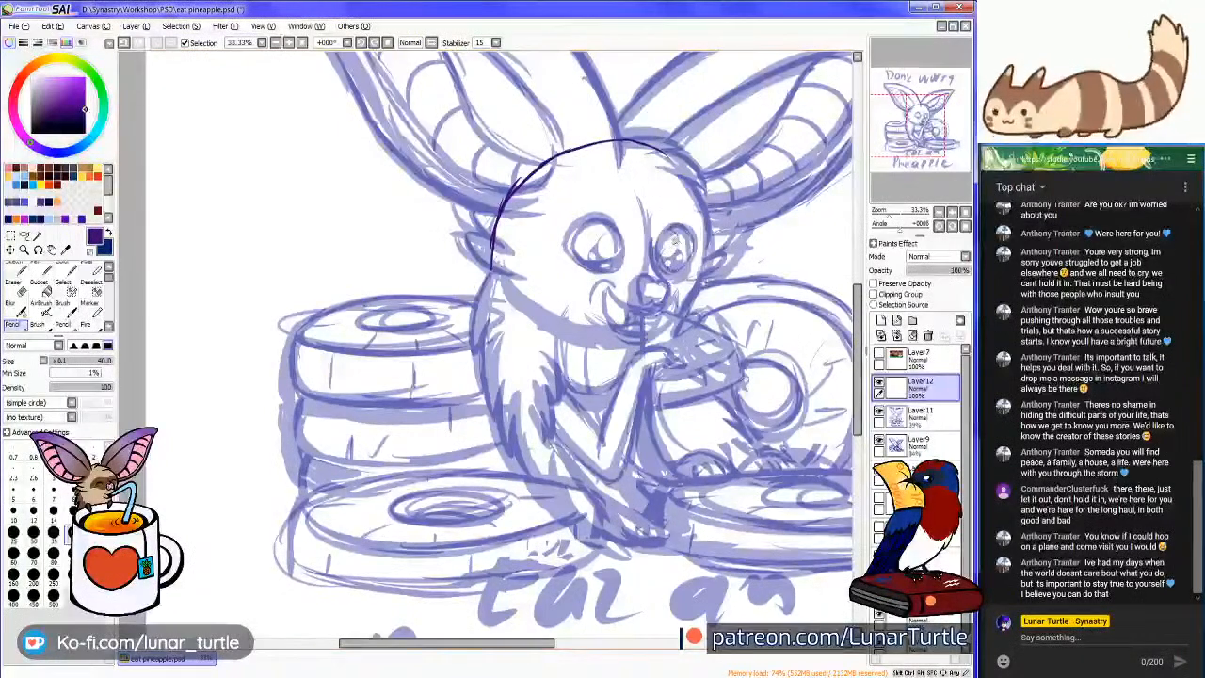
pyautogui.moveTo(665, 224)
pyautogui.mouseDown()
pyautogui.moveTo(670, 243)
pyautogui.moveTo(659, 227)
pyautogui.mouseUp()
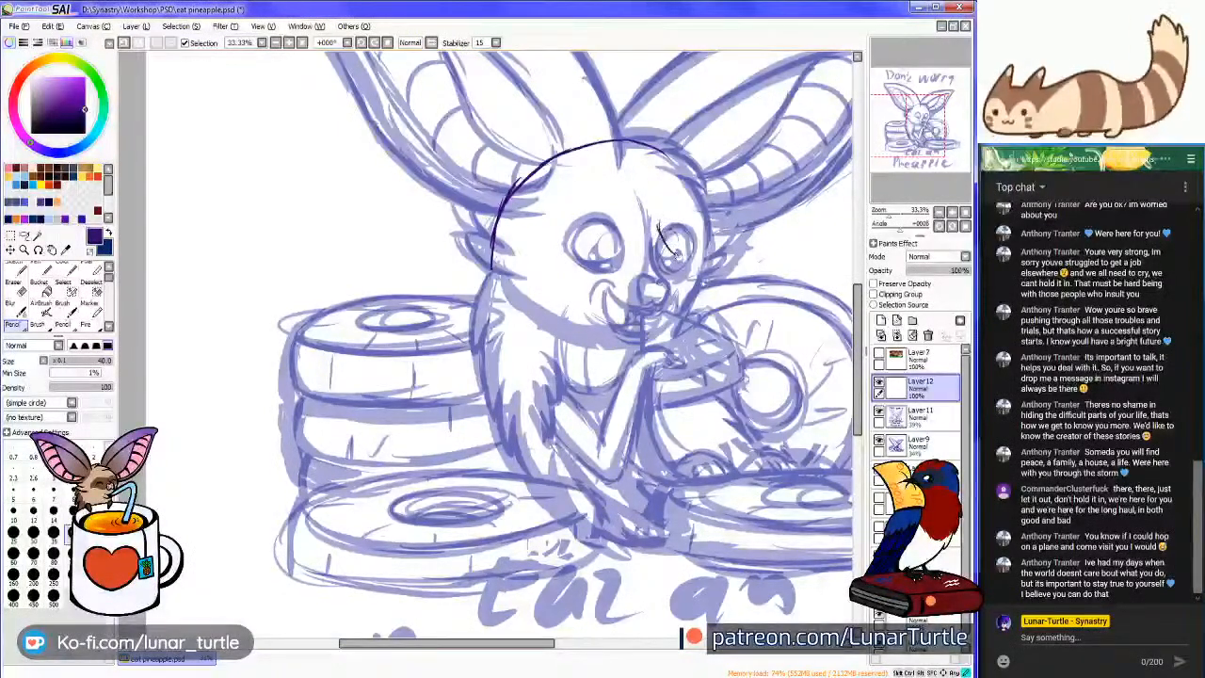
pyautogui.hotkey('ctrl', 'z')
pyautogui.moveTo(641, 162)
pyautogui.mouseDown()
pyautogui.moveTo(663, 243)
pyautogui.moveTo(659, 307)
pyautogui.moveTo(617, 331)
pyautogui.mouseUp()
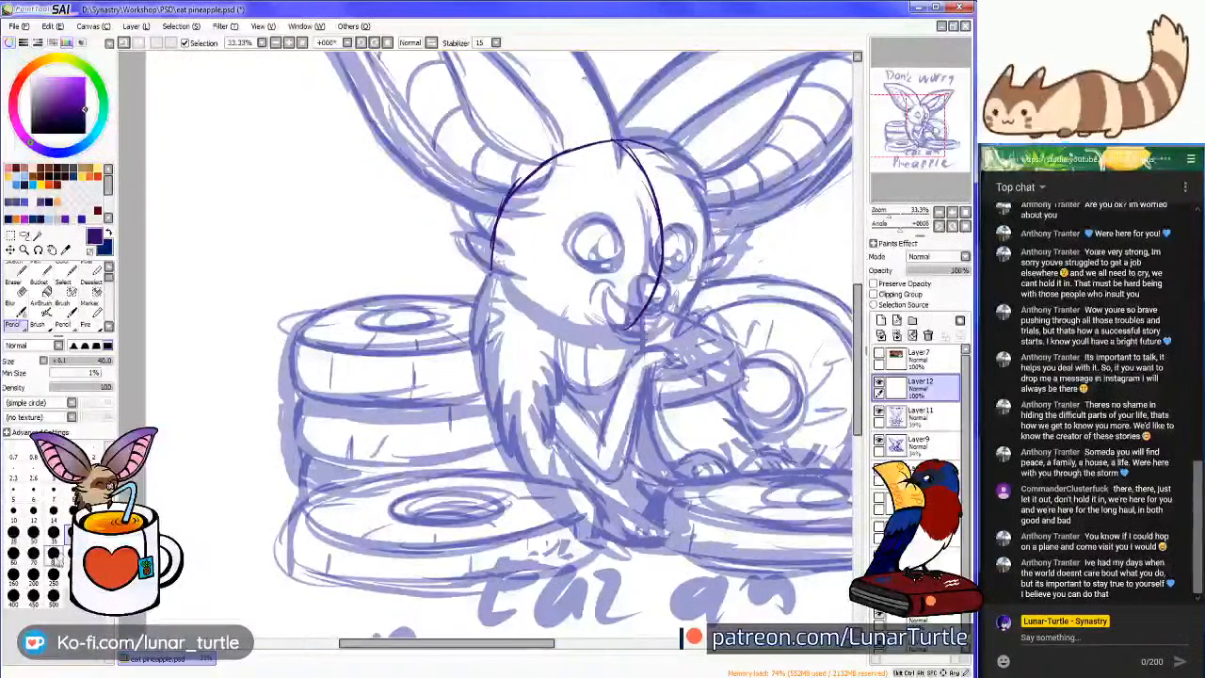
pyautogui.click(36, 557)
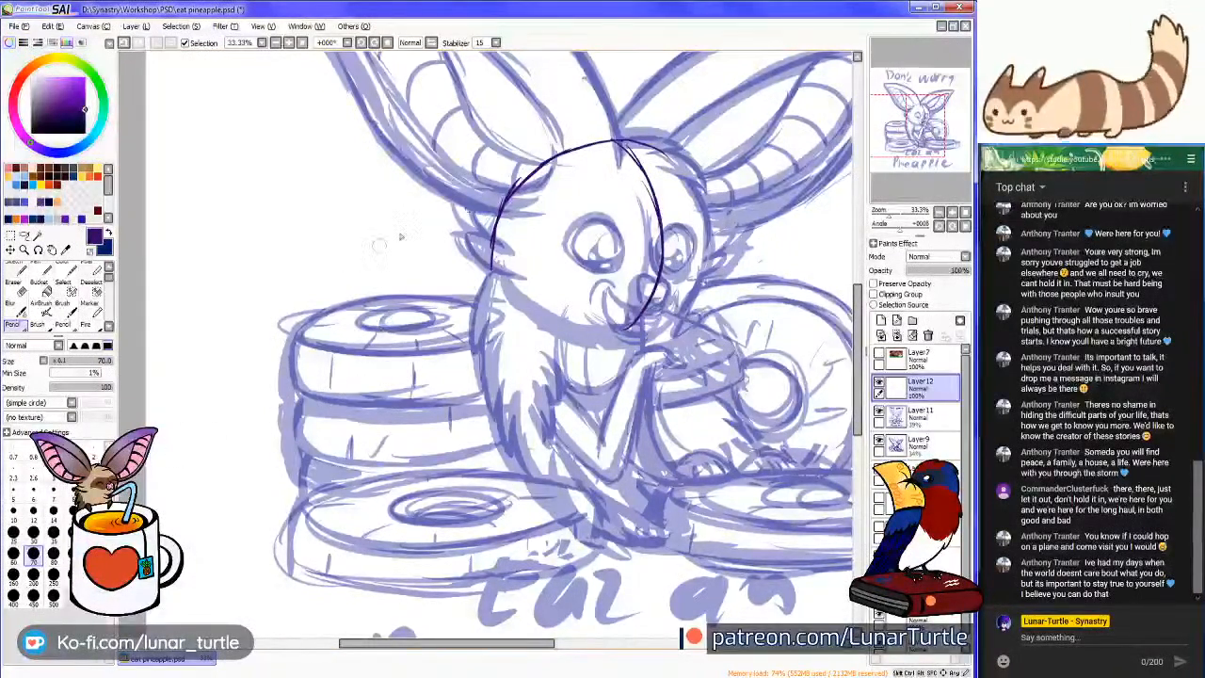
# Draw the closed lids of the bat's far and near eyes with the size 70 Pencil, undoing and redrawing misplaced strokes
pyautogui.moveTo(663, 216)
pyautogui.mouseDown()
pyautogui.moveTo(676, 252)
pyautogui.moveTo(695, 251)
pyautogui.mouseUp()
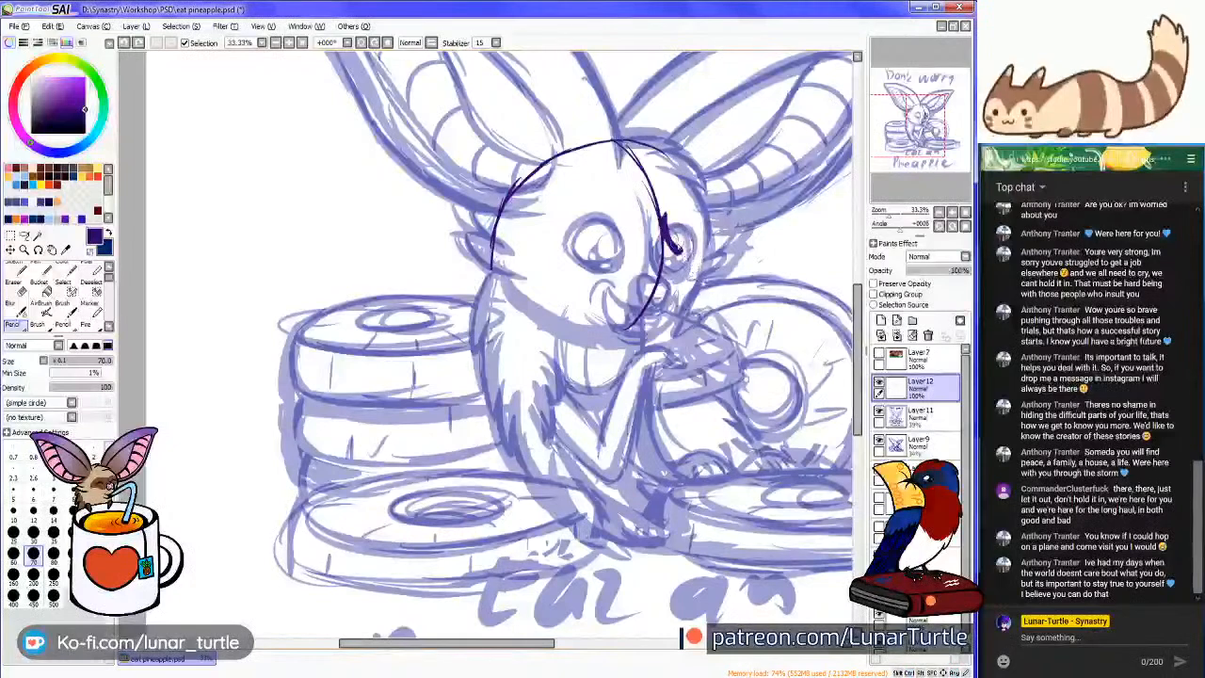
pyautogui.moveTo(674, 233)
pyautogui.mouseDown()
pyautogui.moveTo(682, 298)
pyautogui.moveTo(695, 272)
pyautogui.moveTo(670, 304)
pyautogui.moveTo(699, 273)
pyautogui.mouseUp()
pyautogui.hotkey('ctrl', 'z')
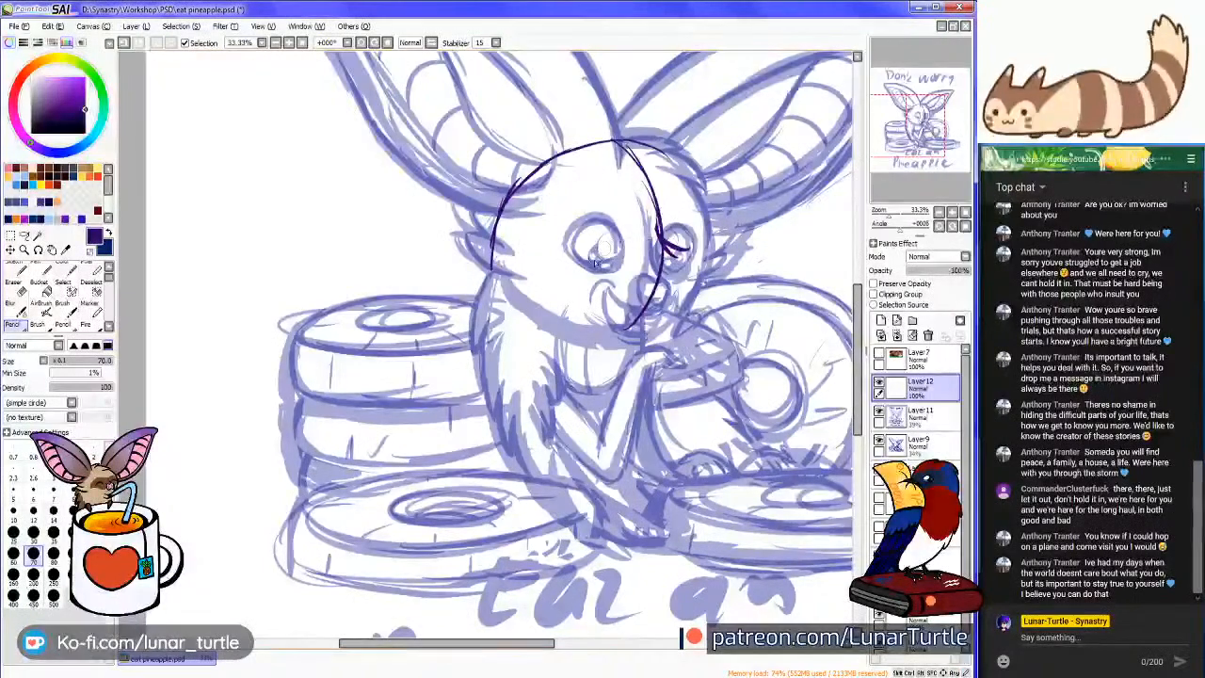
pyautogui.moveTo(578, 256); pyautogui.dragTo(621, 248)
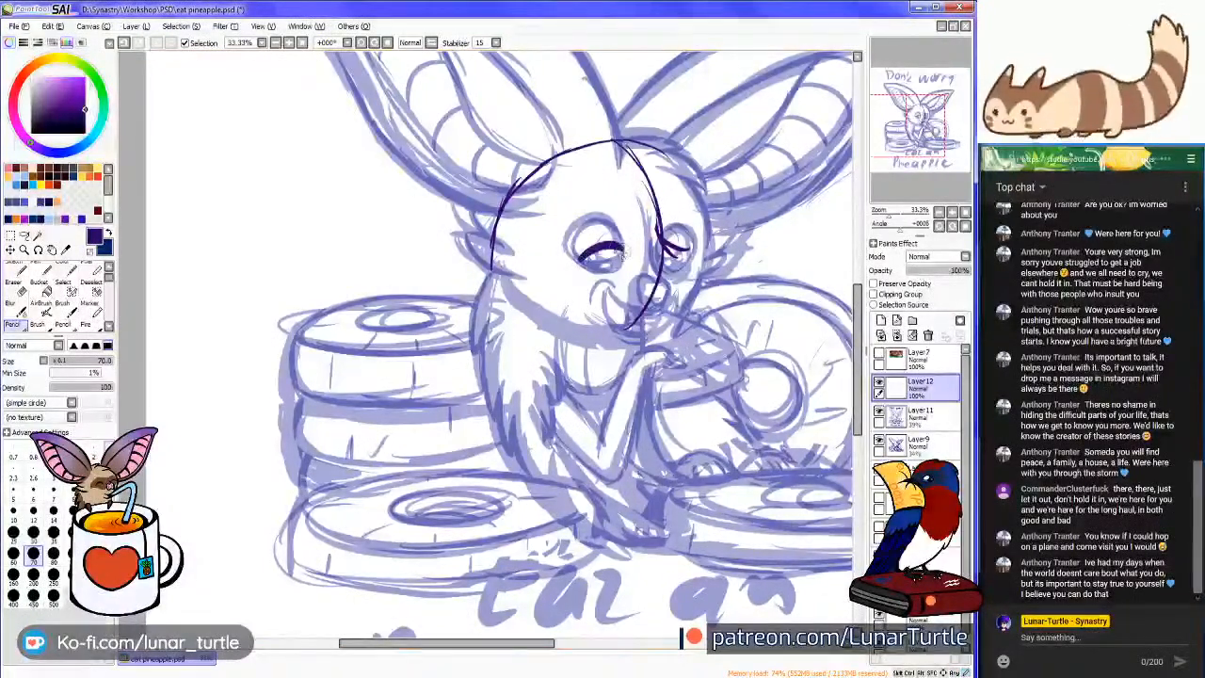
pyautogui.hotkey('ctrl', 'z')
pyautogui.moveTo(585, 271); pyautogui.dragTo(628, 258)
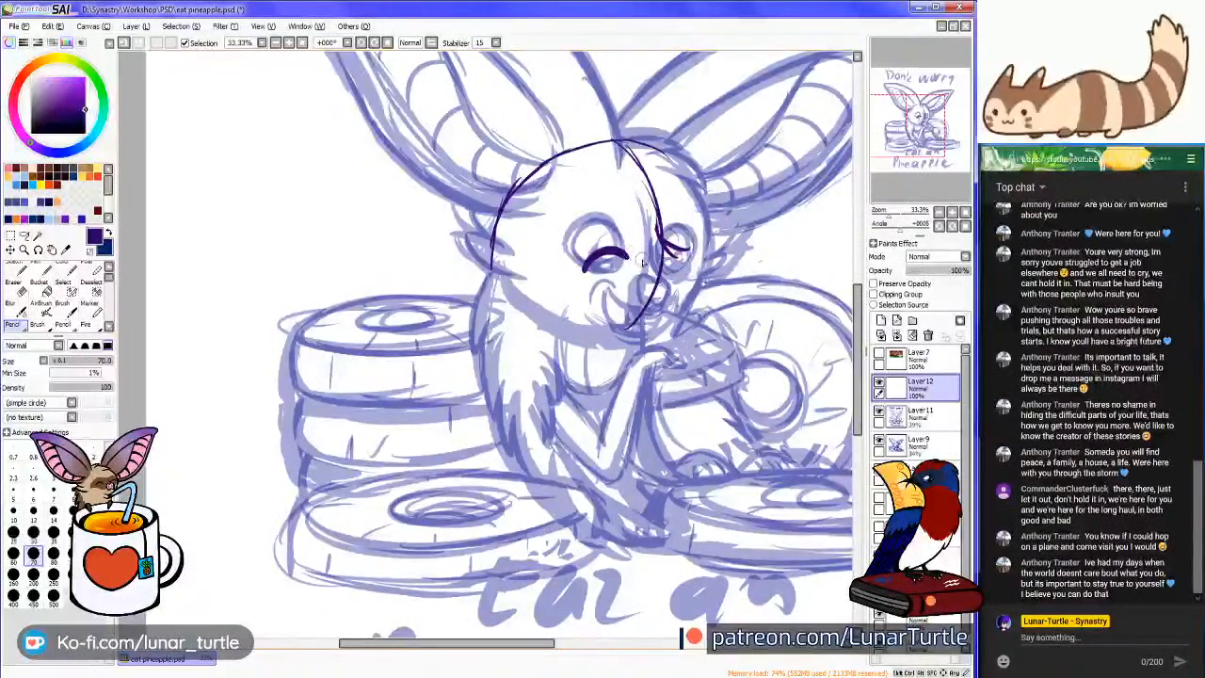
# Draw the far side of the face, the muzzle line and the open mouth below the eyes
pyautogui.moveTo(659, 229)
pyautogui.mouseDown()
pyautogui.moveTo(687, 242)
pyautogui.moveTo(701, 283)
pyautogui.moveTo(690, 272)
pyautogui.mouseUp()
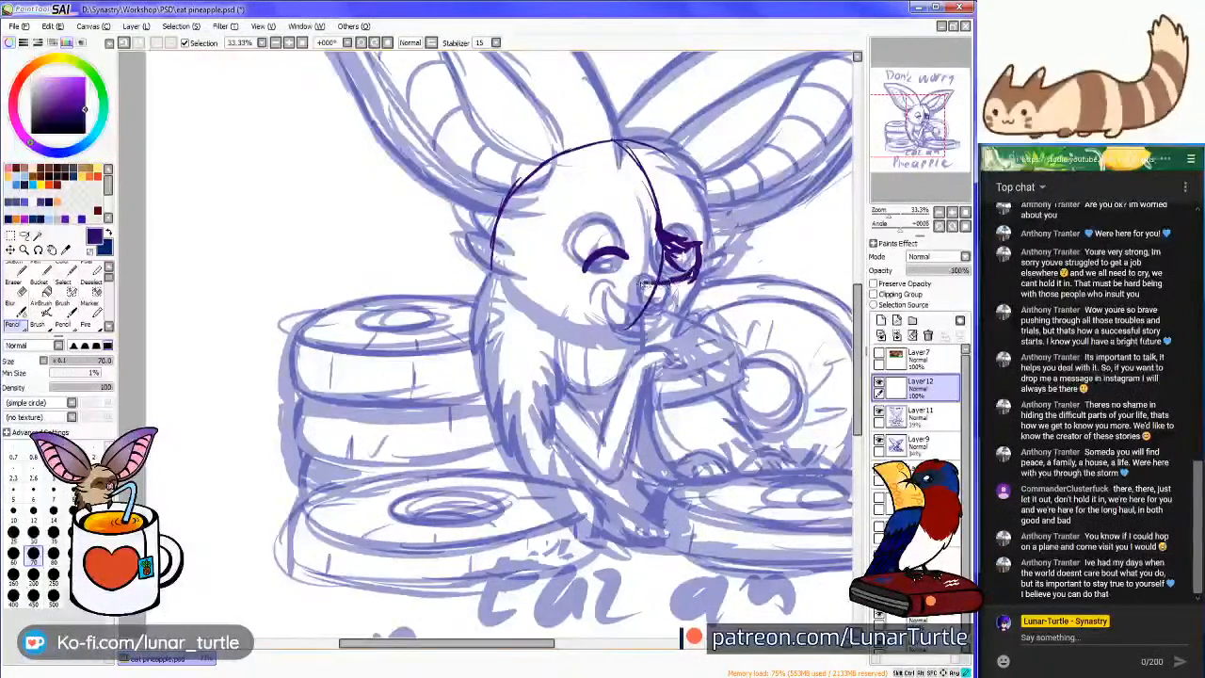
pyautogui.moveTo(631, 279)
pyautogui.mouseDown()
pyautogui.moveTo(618, 292)
pyautogui.moveTo(629, 326)
pyautogui.moveTo(644, 315)
pyautogui.mouseUp()
pyautogui.moveTo(686, 281); pyautogui.dragTo(678, 316)
pyautogui.moveTo(699, 272); pyautogui.dragTo(695, 282)
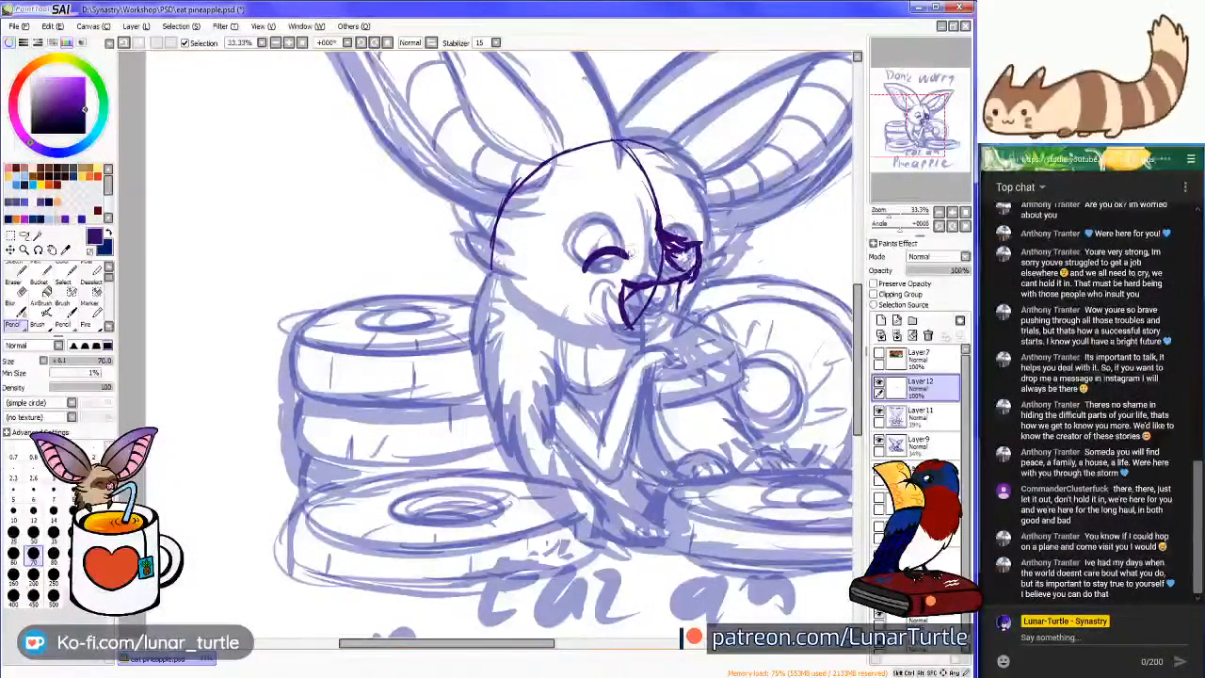
# Outline the mask marking around both eyes and the far side of the head, and check the lines by toggling Layer12's visibility
pyautogui.moveTo(622, 219)
pyautogui.mouseDown()
pyautogui.moveTo(593, 222)
pyautogui.moveTo(559, 288)
pyautogui.moveTo(686, 252)
pyautogui.mouseUp()
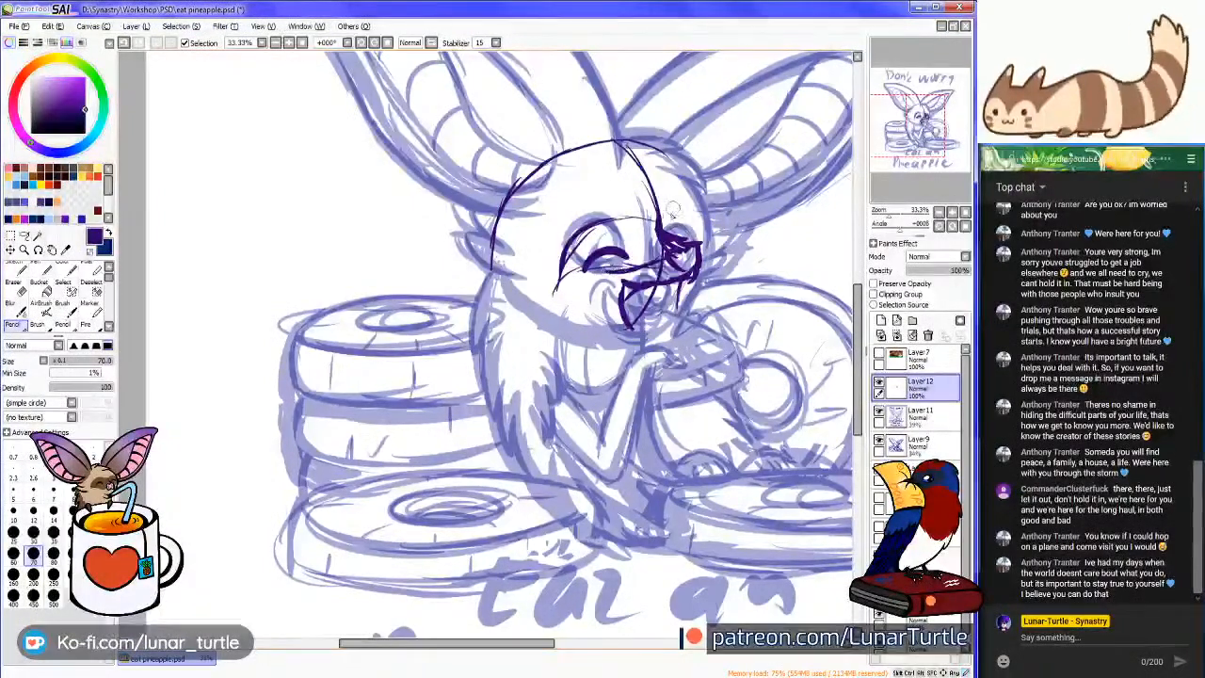
pyautogui.click(953, 132)
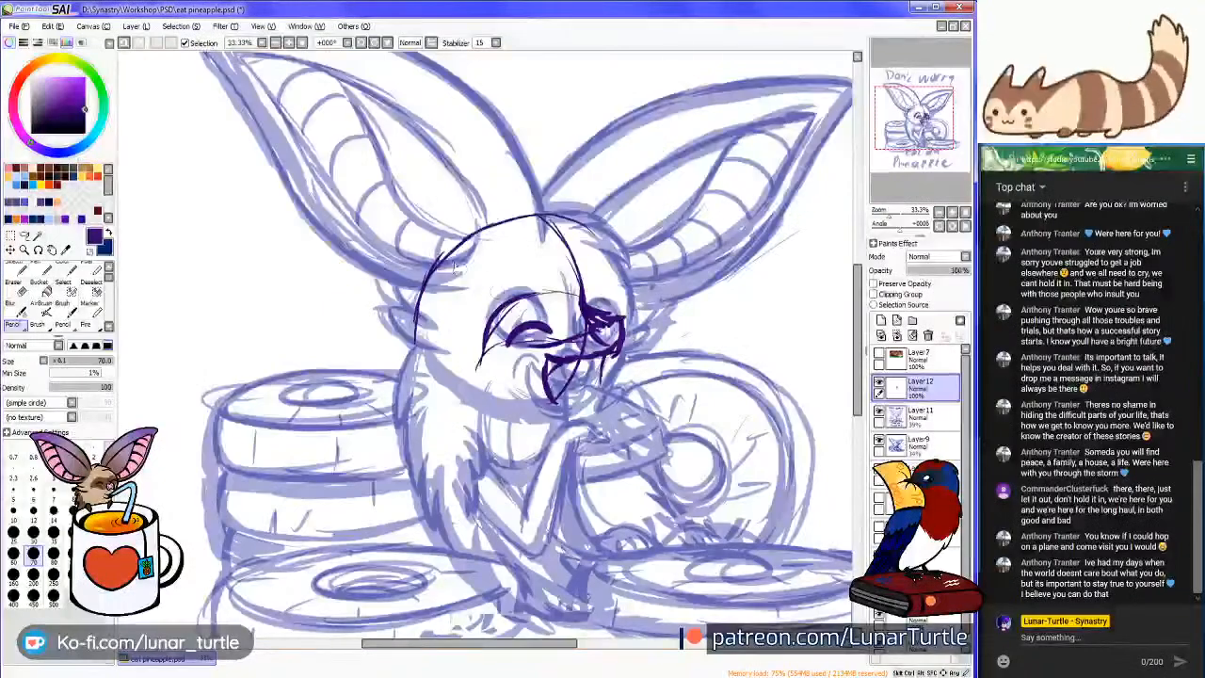
pyautogui.moveTo(545, 215)
pyautogui.mouseDown()
pyautogui.moveTo(610, 247)
pyautogui.moveTo(623, 300)
pyautogui.moveTo(543, 288)
pyautogui.moveTo(499, 299)
pyautogui.moveTo(480, 320)
pyautogui.moveTo(476, 372)
pyautogui.moveTo(593, 333)
pyautogui.moveTo(599, 276)
pyautogui.moveTo(641, 299)
pyautogui.mouseUp()
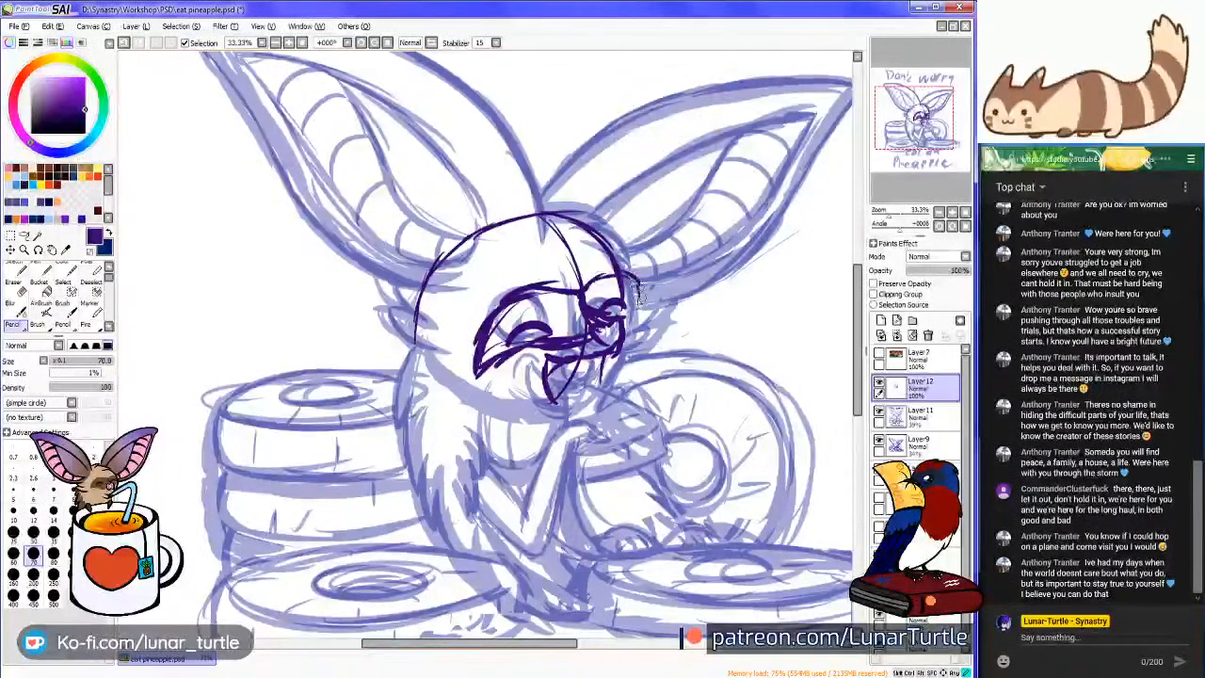
pyautogui.click(879, 383)
pyautogui.click(879, 383)
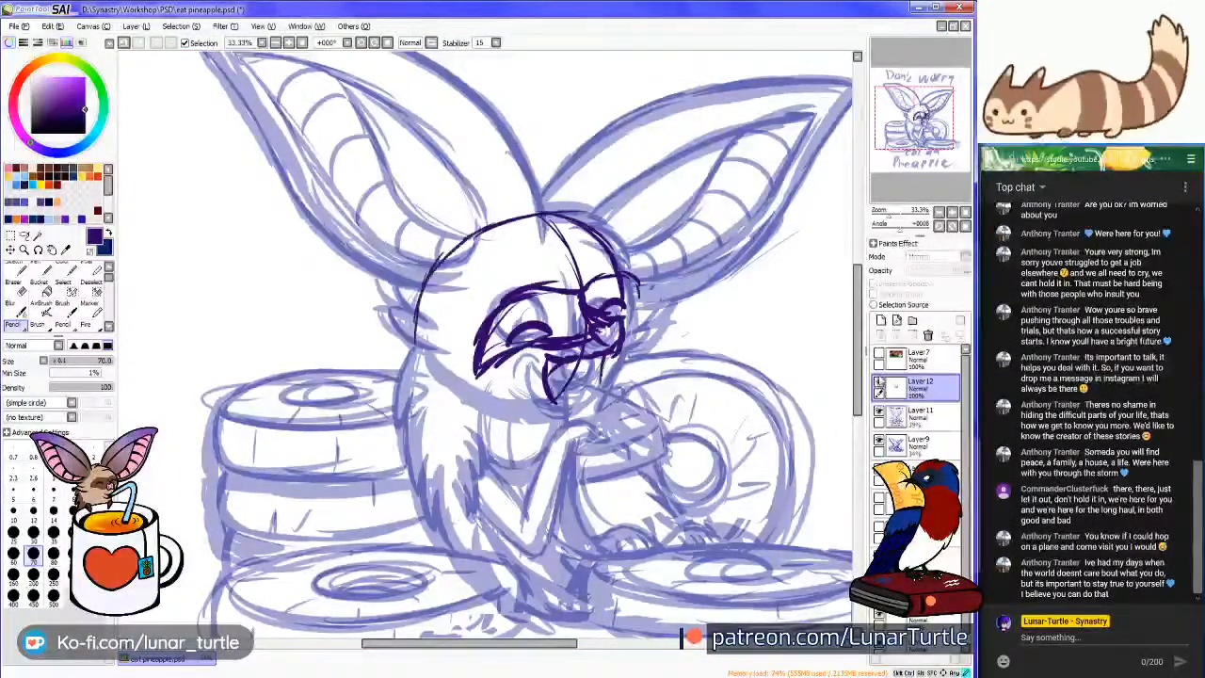
# Draw pointed fur tufts on both cheeks and thick fur strokes along the far side of the crown
pyautogui.moveTo(883, 117); pyautogui.dragTo(875, 116)
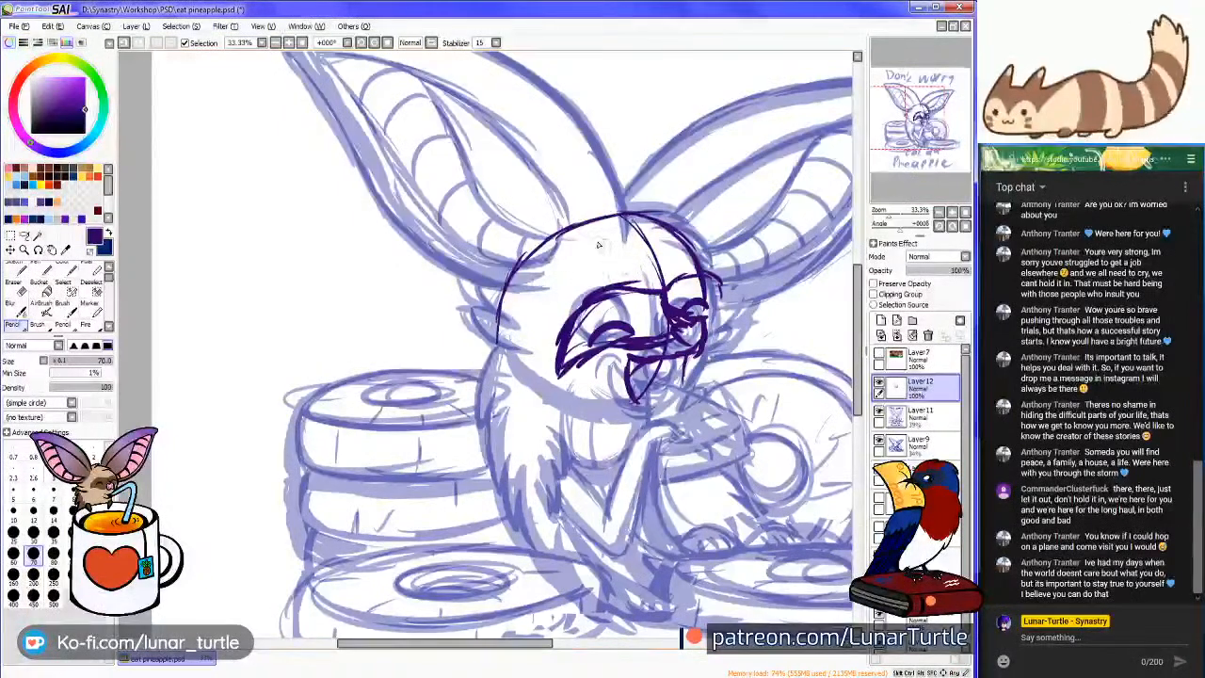
pyautogui.moveTo(508, 349); pyautogui.dragTo(477, 312)
pyautogui.moveTo(478, 312)
pyautogui.mouseDown()
pyautogui.moveTo(515, 313)
pyautogui.moveTo(481, 283)
pyautogui.mouseUp()
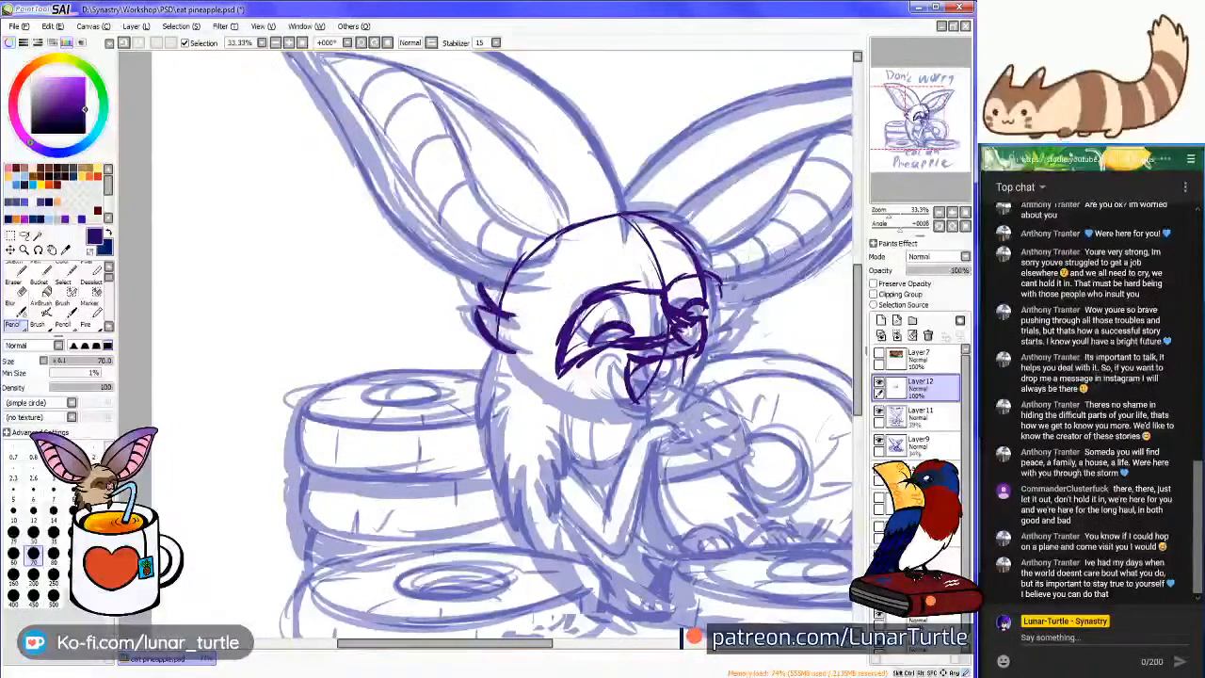
pyautogui.moveTo(733, 324); pyautogui.dragTo(742, 310)
pyautogui.moveTo(624, 215)
pyautogui.mouseDown()
pyautogui.moveTo(666, 213)
pyautogui.moveTo(657, 229)
pyautogui.moveTo(719, 254)
pyautogui.moveTo(700, 290)
pyautogui.mouseUp()
pyautogui.moveTo(676, 243); pyautogui.dragTo(716, 299)
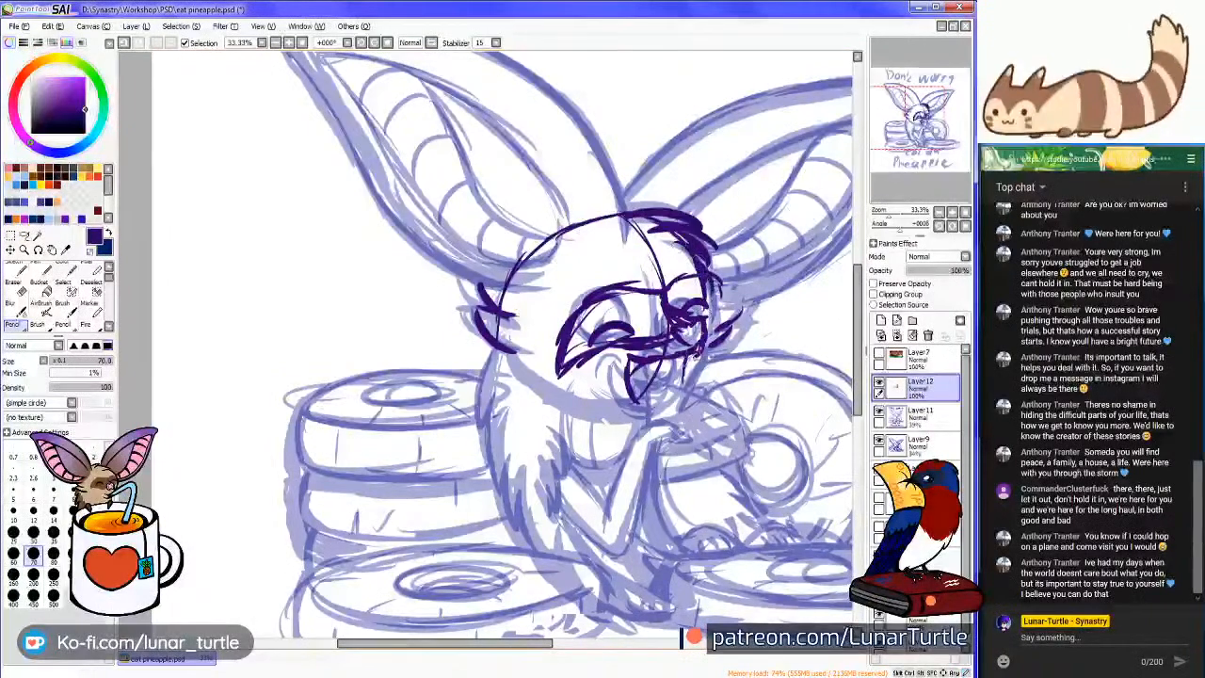
# Darken the inside of the open mouth and draw the upper edge of the held pineapple slice
pyautogui.moveTo(639, 403); pyautogui.dragTo(661, 367)
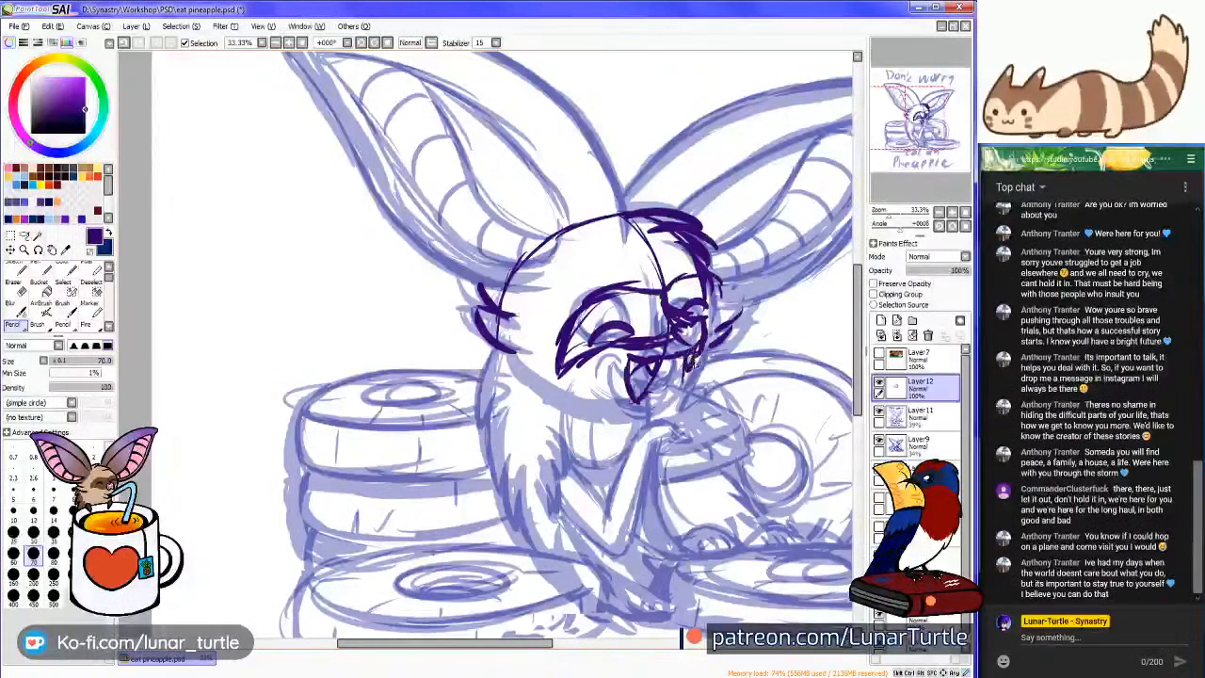
pyautogui.moveTo(654, 385); pyautogui.dragTo(650, 419)
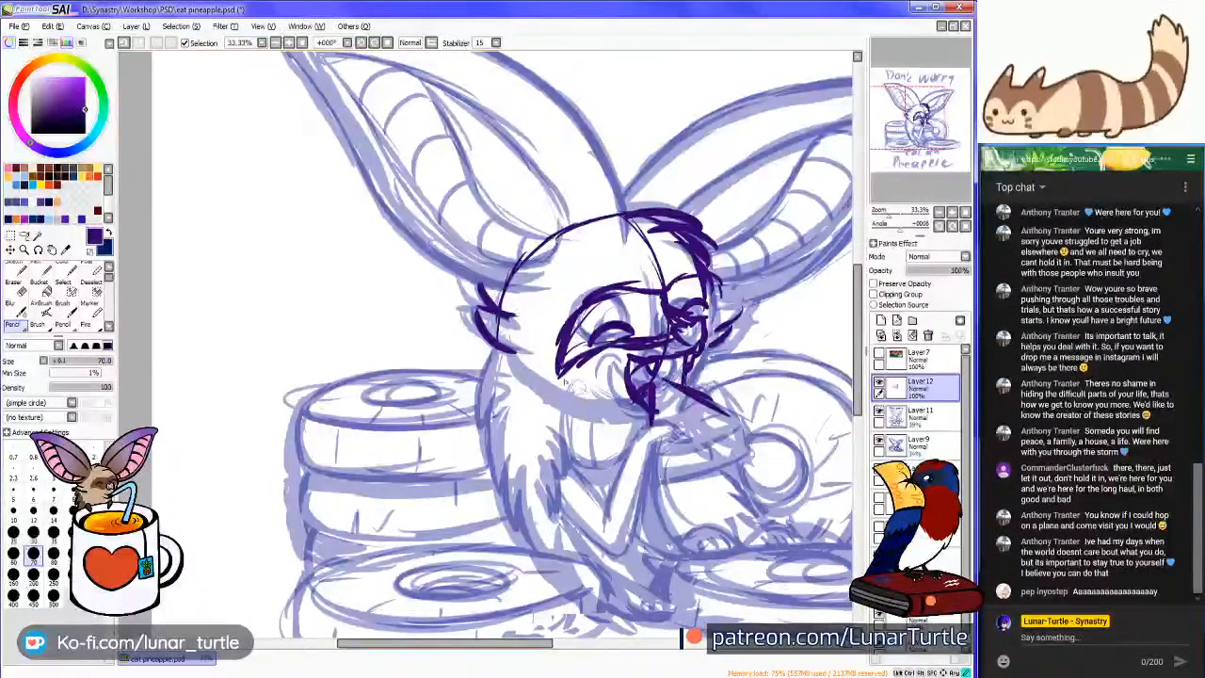
# Draw the shaggy fur outline down the bat's back below the near cheek
pyautogui.moveTo(492, 363)
pyautogui.mouseDown()
pyautogui.moveTo(478, 394)
pyautogui.moveTo(493, 488)
pyautogui.mouseUp()
pyautogui.moveTo(496, 428); pyautogui.dragTo(503, 513)
pyautogui.moveTo(508, 452); pyautogui.dragTo(505, 489)
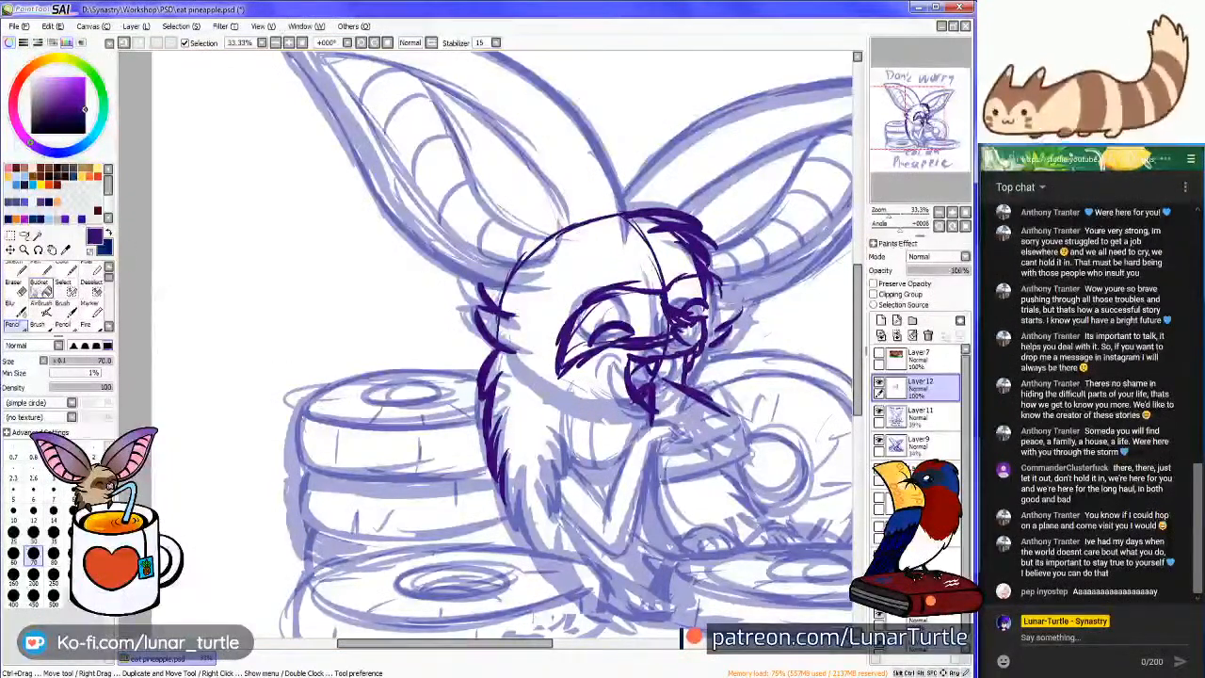
# Erase the near-side forehead outline from the cheek tuft to the ear junction with the Eraser at size 100
pyautogui.click(15, 285)
pyautogui.press(']')
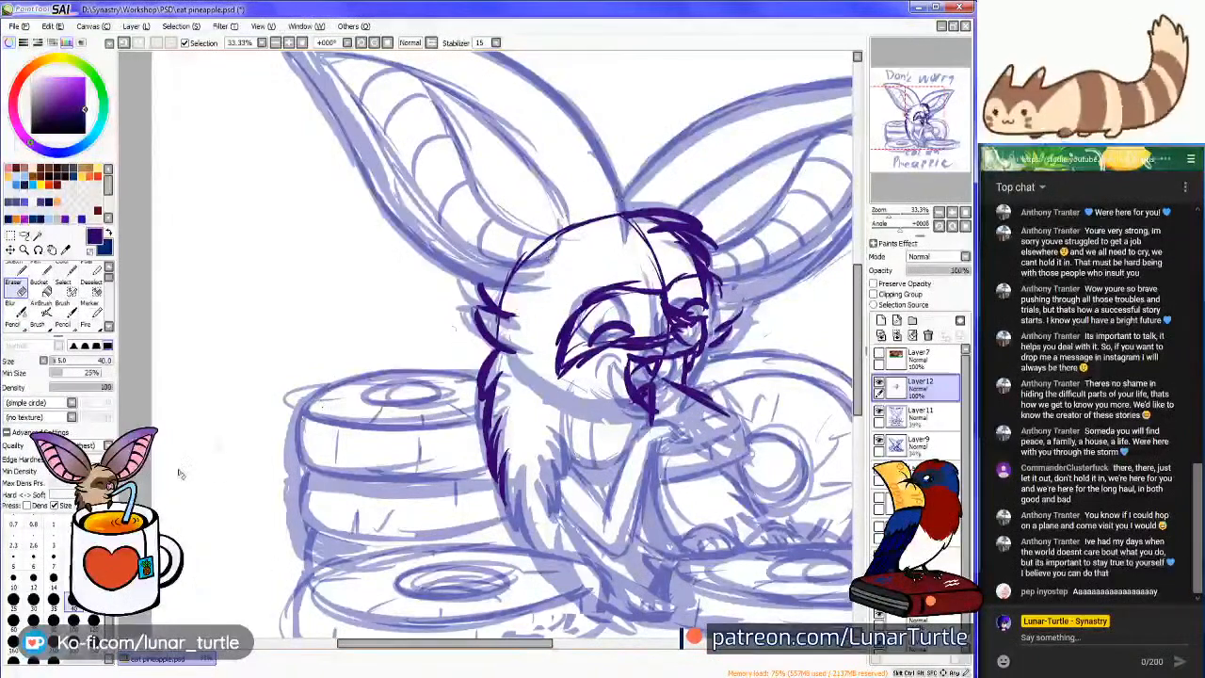
pyautogui.click(73, 618)
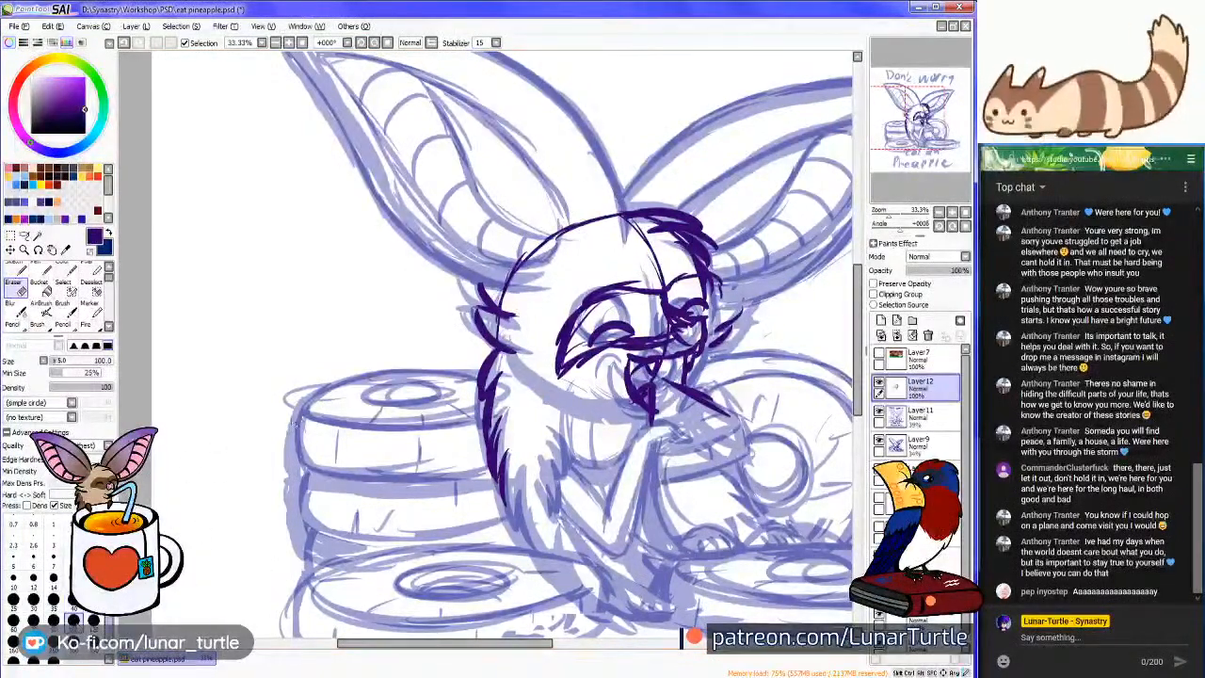
pyautogui.moveTo(567, 256)
pyautogui.mouseDown()
pyautogui.moveTo(472, 267)
pyautogui.moveTo(554, 257)
pyautogui.moveTo(555, 194)
pyautogui.moveTo(585, 252)
pyautogui.moveTo(588, 238)
pyautogui.moveTo(625, 247)
pyautogui.moveTo(608, 206)
pyautogui.moveTo(623, 231)
pyautogui.mouseUp()
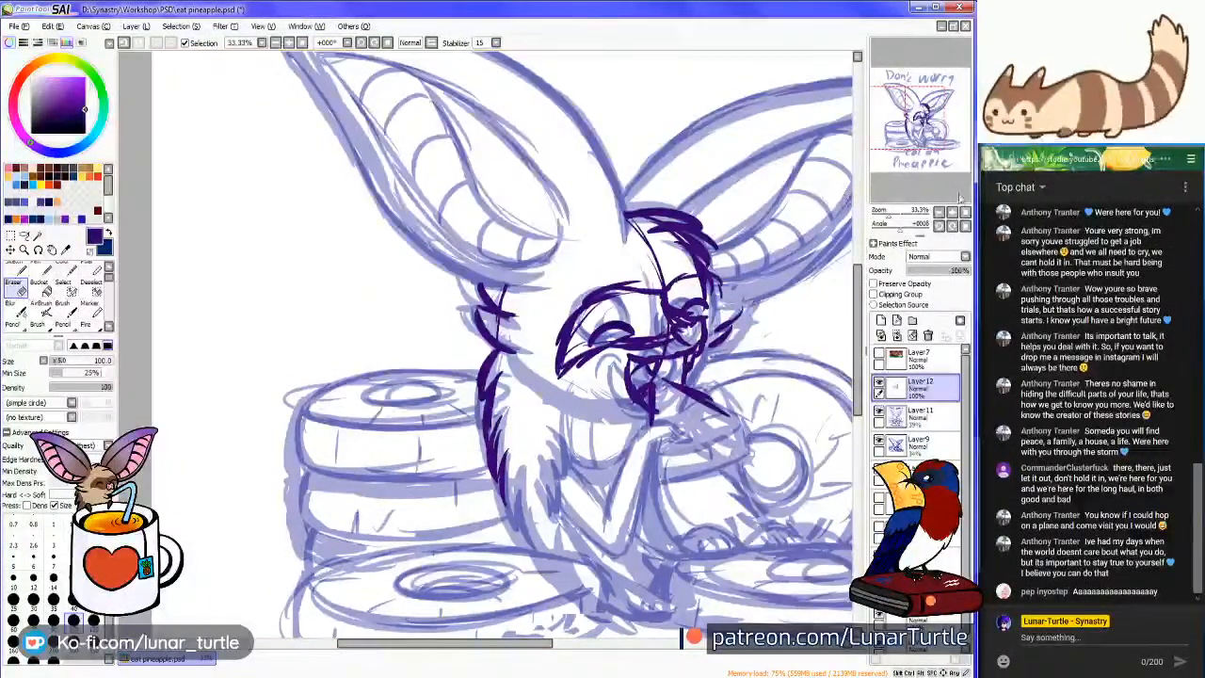
# Erase the near eye's closed lid and redraw it as a smooth arch inside the mask marking with the Pencil
pyautogui.click(952, 212)
pyautogui.click(941, 183)
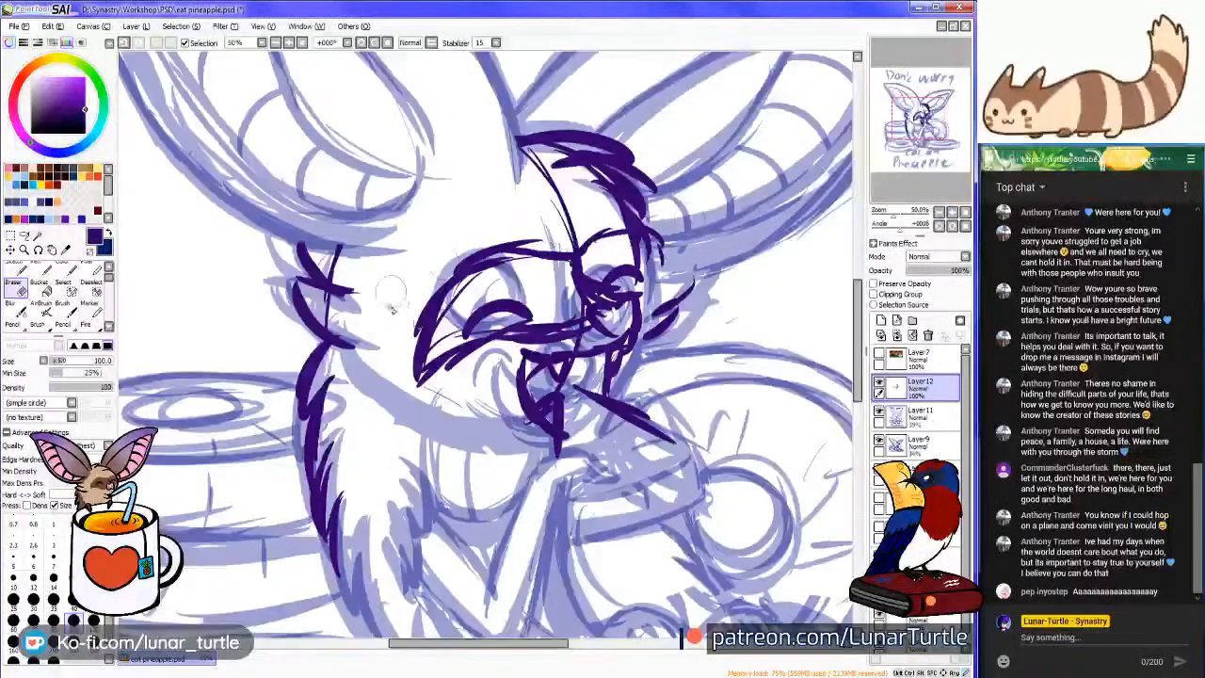
pyautogui.moveTo(522, 315)
pyautogui.mouseDown()
pyautogui.moveTo(468, 318)
pyautogui.moveTo(464, 332)
pyautogui.moveTo(485, 339)
pyautogui.moveTo(466, 334)
pyautogui.mouseUp()
pyautogui.click(13, 324)
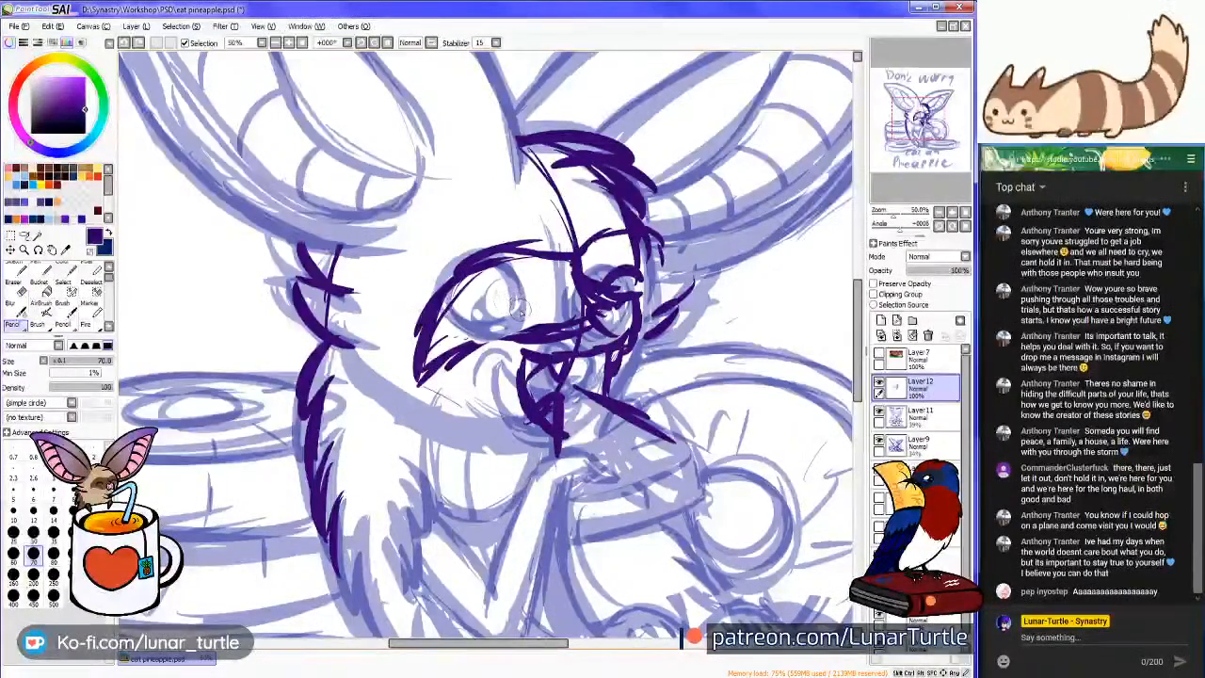
pyautogui.moveTo(539, 291)
pyautogui.mouseDown()
pyautogui.moveTo(553, 302)
pyautogui.moveTo(541, 294)
pyautogui.mouseUp()
pyautogui.hotkey('ctrl', 'z')
pyautogui.hotkey('ctrl', 'z')
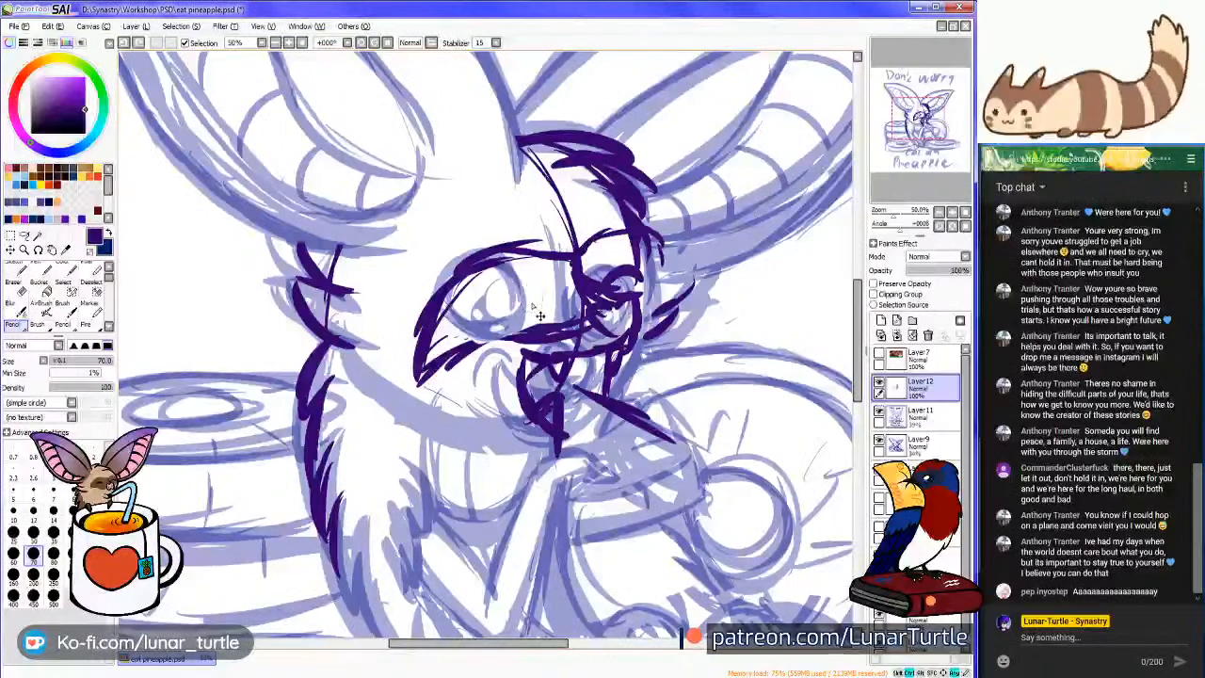
pyautogui.moveTo(484, 313)
pyautogui.mouseDown()
pyautogui.moveTo(522, 297)
pyautogui.moveTo(546, 303)
pyautogui.mouseUp()
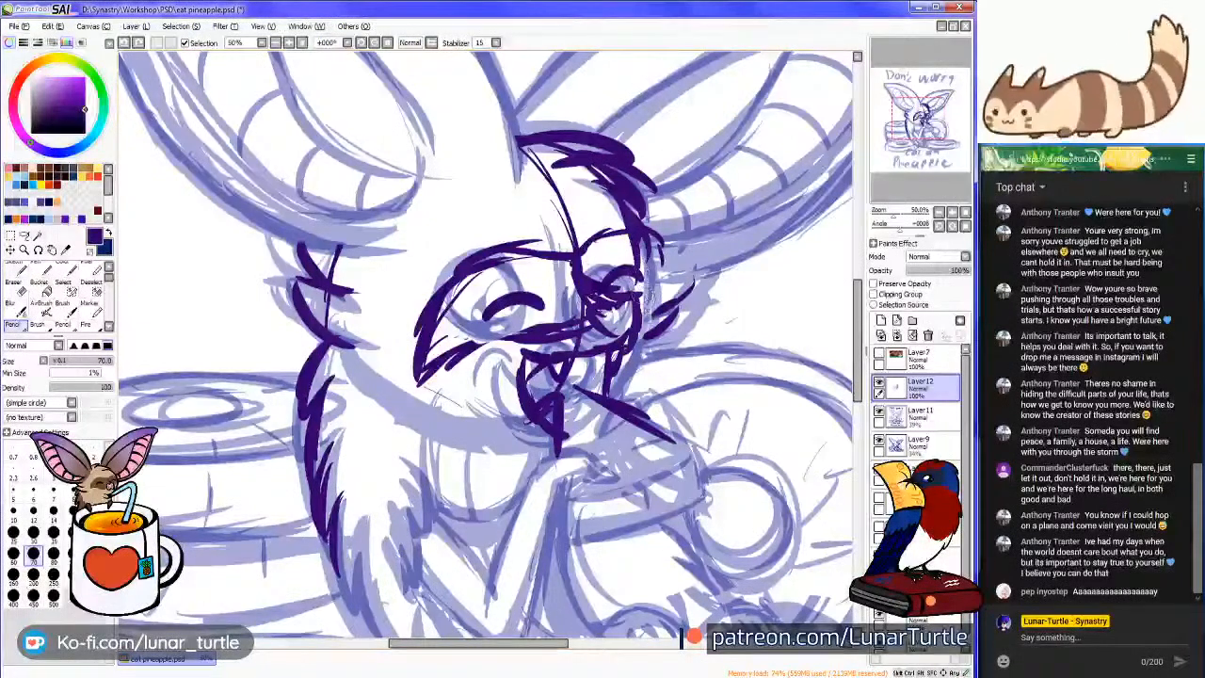
# Reinforce the muzzle and far cheek fur with thick Pencil strokes, and erase the excess lines between the face edge and the tuft
pyautogui.moveTo(524, 352)
pyautogui.mouseDown()
pyautogui.moveTo(521, 373)
pyautogui.moveTo(560, 420)
pyautogui.moveTo(604, 405)
pyautogui.mouseUp()
pyautogui.moveTo(659, 331); pyautogui.dragTo(625, 356)
pyautogui.moveTo(683, 241); pyautogui.dragTo(672, 271)
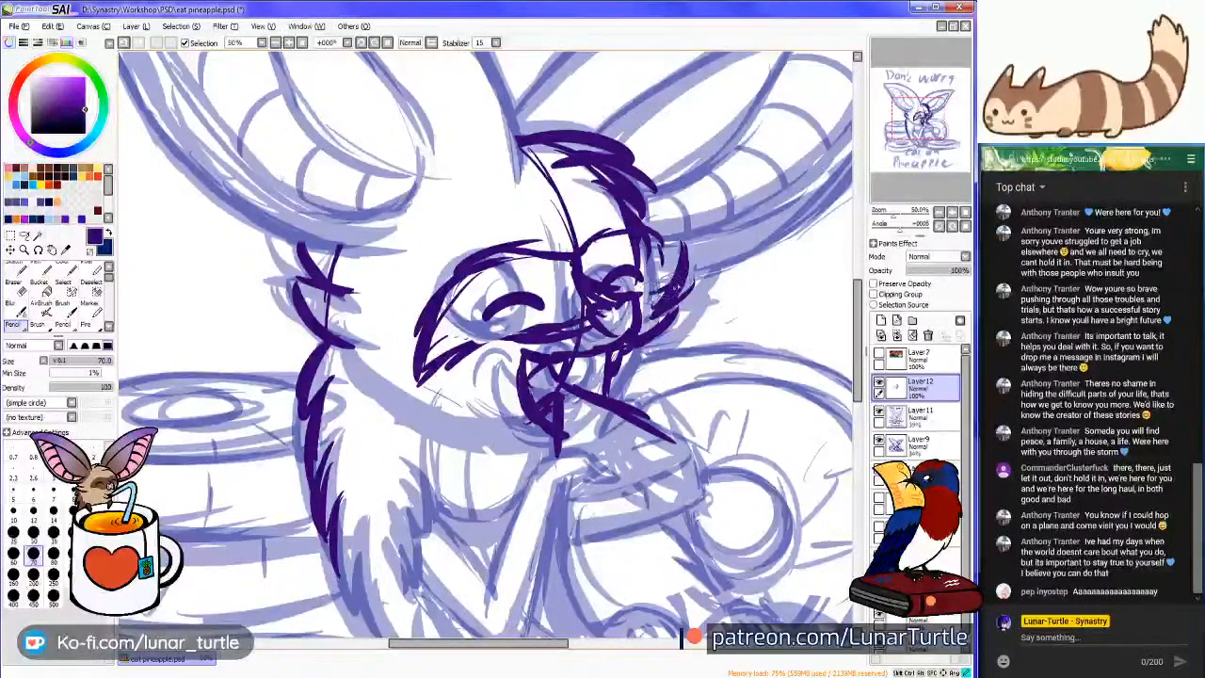
pyautogui.moveTo(679, 287); pyautogui.dragTo(646, 335)
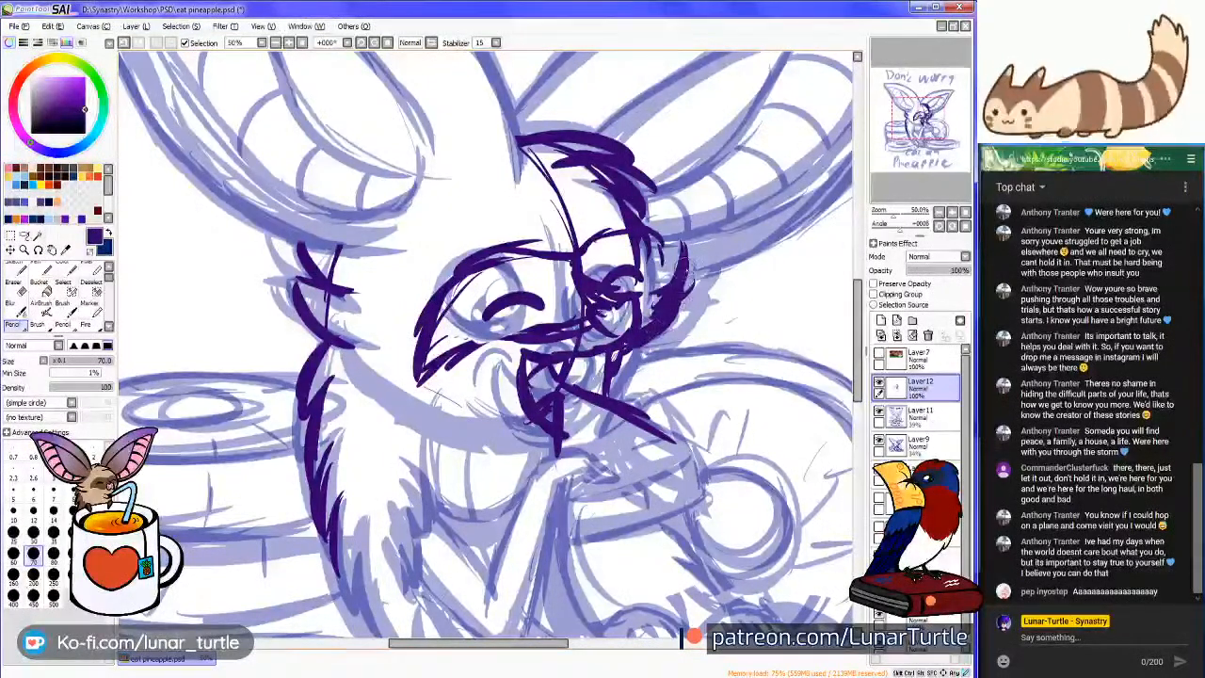
pyautogui.press('e')
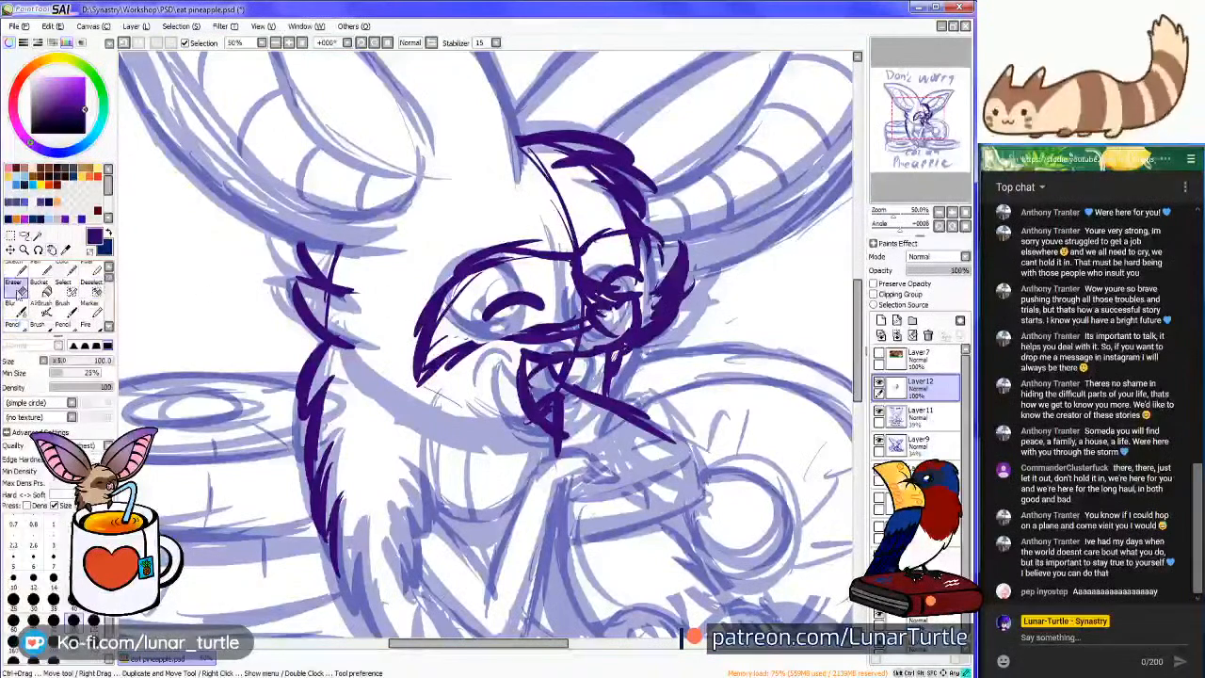
pyautogui.moveTo(653, 342)
pyautogui.mouseDown()
pyautogui.moveTo(678, 266)
pyautogui.moveTo(657, 278)
pyautogui.moveTo(676, 235)
pyautogui.moveTo(654, 294)
pyautogui.moveTo(651, 260)
pyautogui.mouseUp()
# Draw the lower edge of the far ear with the Pencil, save the file and check Layer12 by toggling its visibility
pyautogui.click(13, 324)
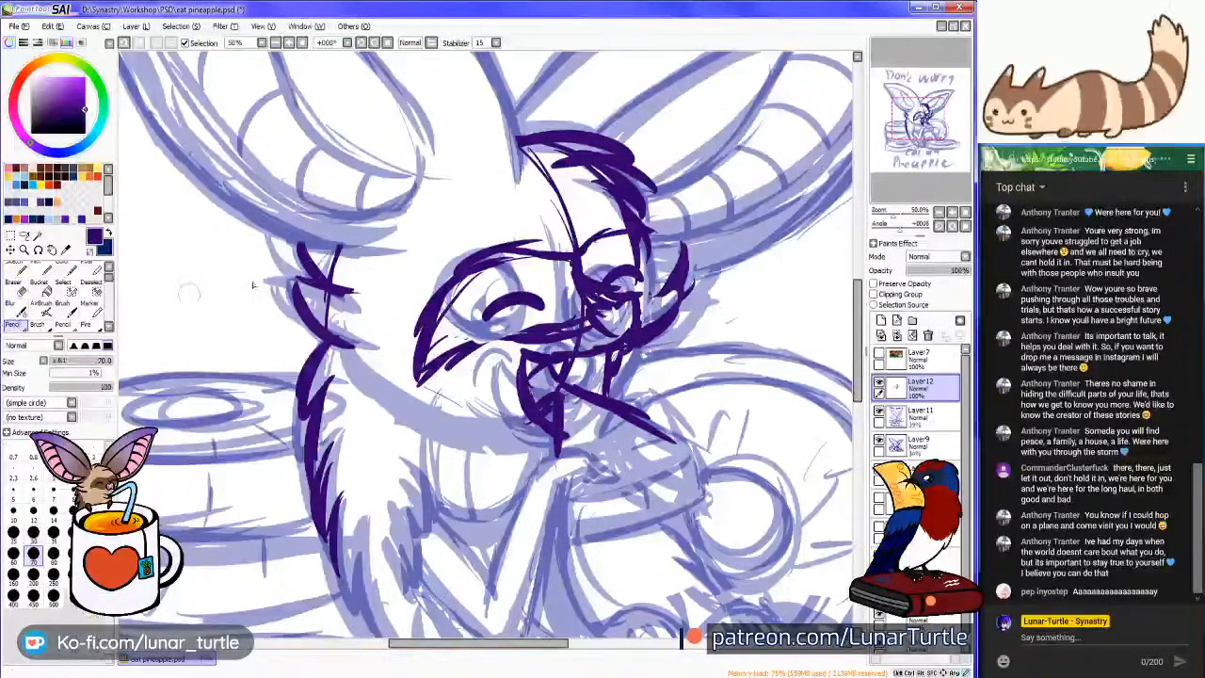
pyautogui.moveTo(603, 251)
pyautogui.mouseDown()
pyautogui.moveTo(642, 253)
pyautogui.moveTo(637, 235)
pyautogui.moveTo(641, 267)
pyautogui.moveTo(662, 273)
pyautogui.moveTo(654, 237)
pyautogui.moveTo(697, 218)
pyautogui.moveTo(672, 243)
pyautogui.moveTo(746, 229)
pyautogui.mouseUp()
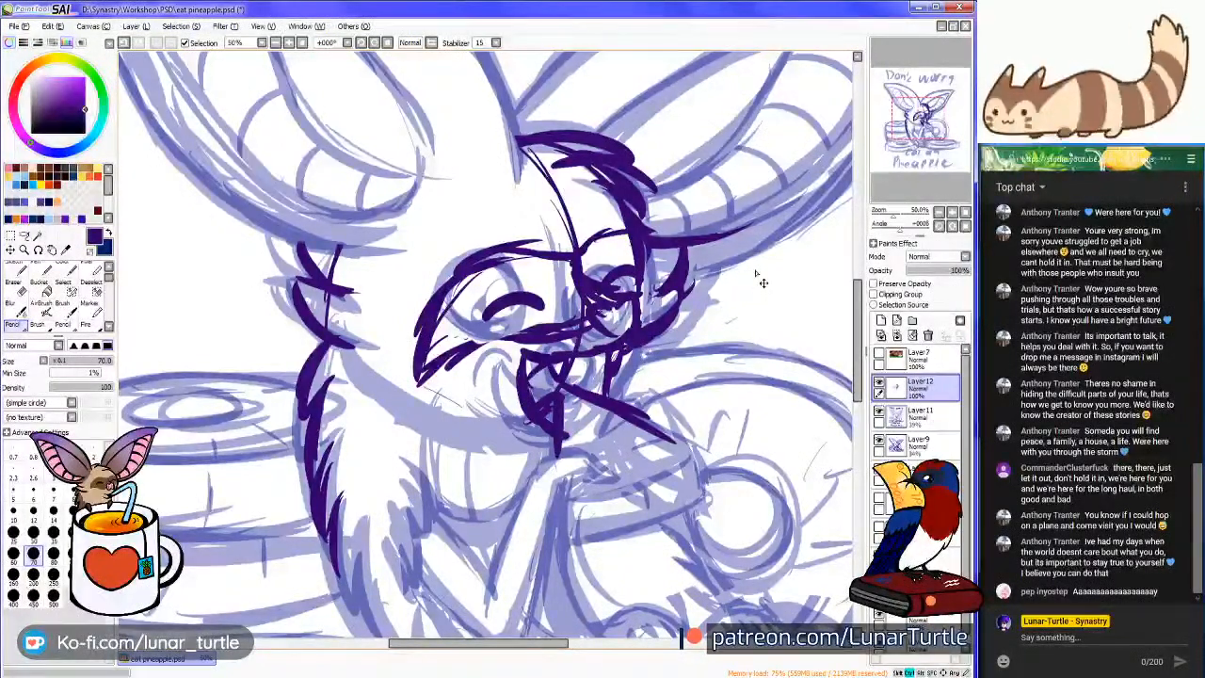
pyautogui.hotkey('ctrl', 's')
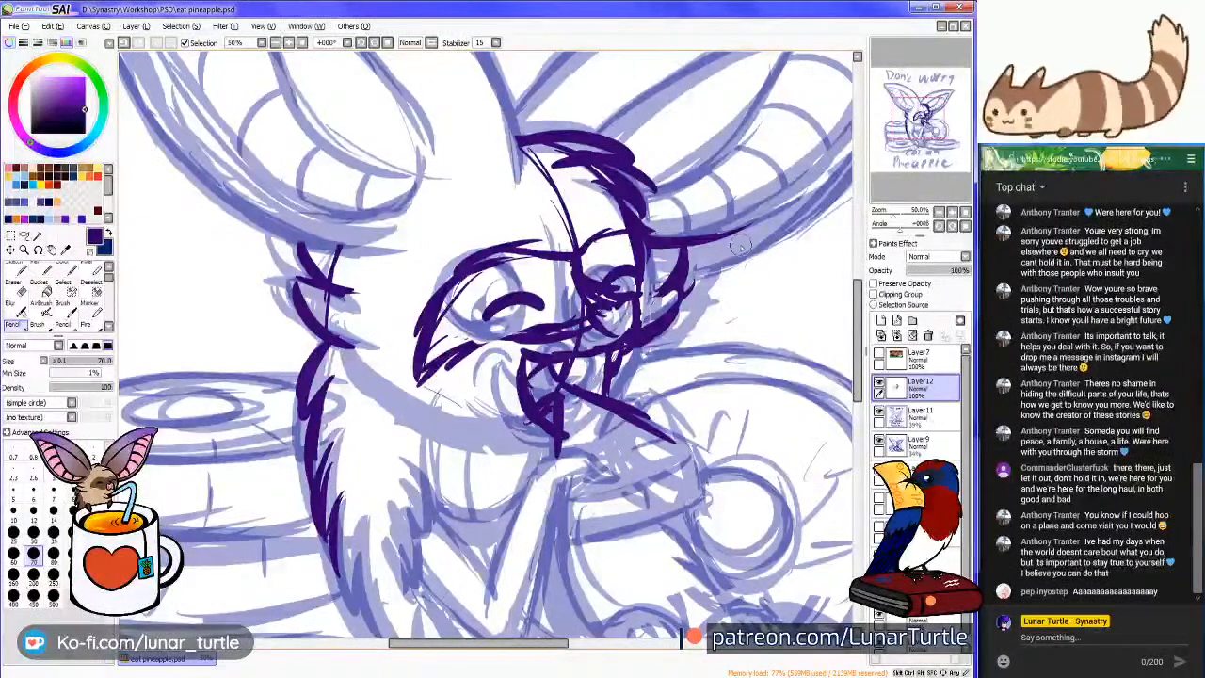
pyautogui.click(880, 383)
pyautogui.click(879, 383)
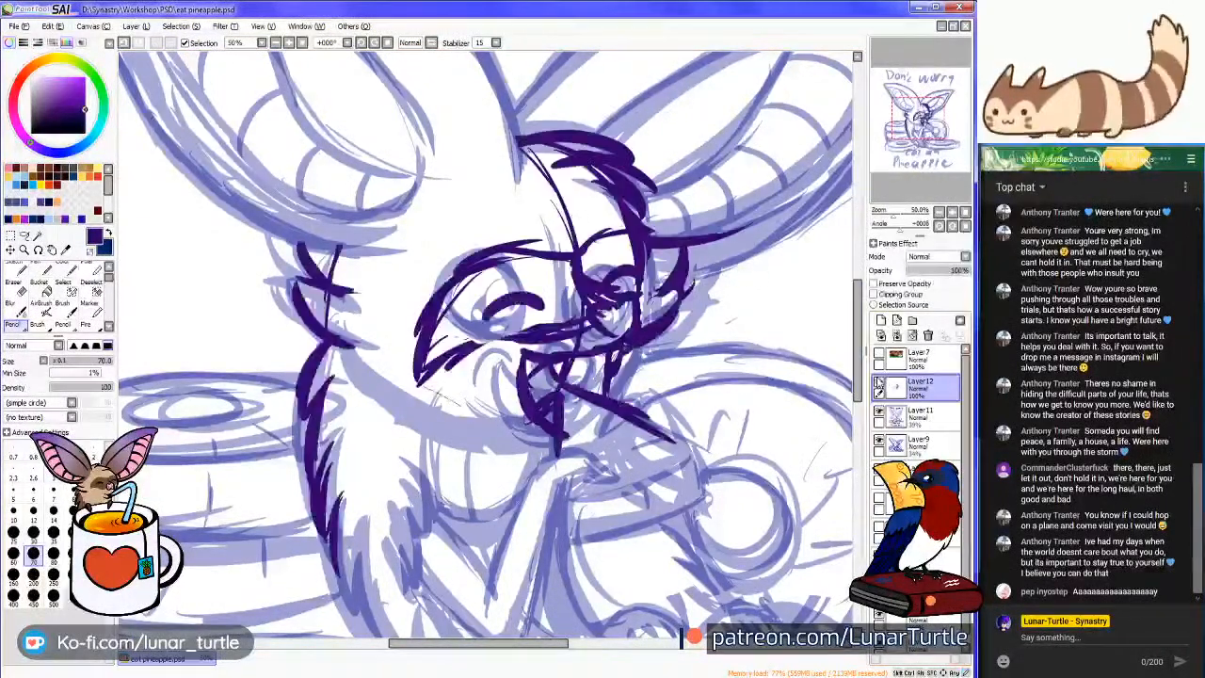
# Outline the held pineapple slice with its thick lower rim, and add a fingertip on its upper edge
pyautogui.moveTo(566, 388)
pyautogui.mouseDown()
pyautogui.moveTo(562, 422)
pyautogui.moveTo(624, 408)
pyautogui.moveTo(695, 445)
pyautogui.mouseUp()
pyautogui.moveTo(565, 491)
pyautogui.mouseDown()
pyautogui.moveTo(694, 457)
pyautogui.moveTo(693, 497)
pyautogui.moveTo(705, 502)
pyautogui.moveTo(564, 498)
pyautogui.moveTo(581, 532)
pyautogui.mouseUp()
pyautogui.moveTo(628, 402)
pyautogui.mouseDown()
pyautogui.moveTo(603, 426)
pyautogui.moveTo(644, 411)
pyautogui.mouseUp()
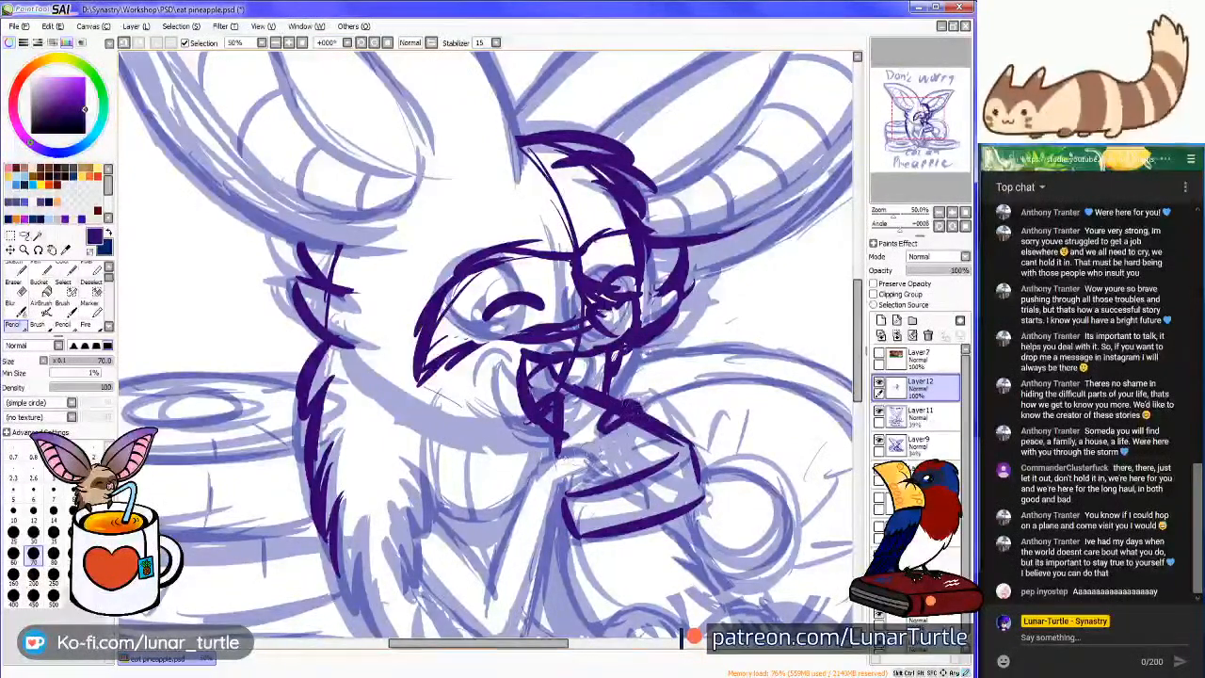
# Draw the near hand gripping the slice and the edge of the forearm down to the elbow
pyautogui.moveTo(573, 458); pyautogui.dragTo(596, 470)
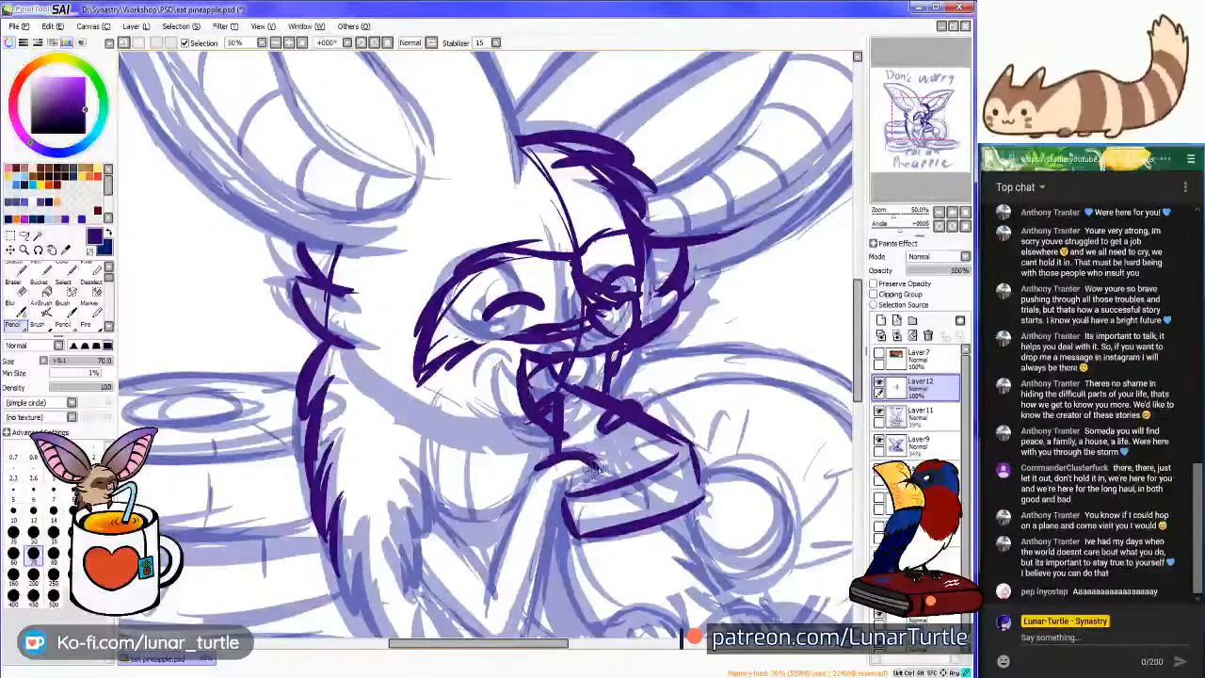
pyautogui.moveTo(563, 513); pyautogui.dragTo(548, 536)
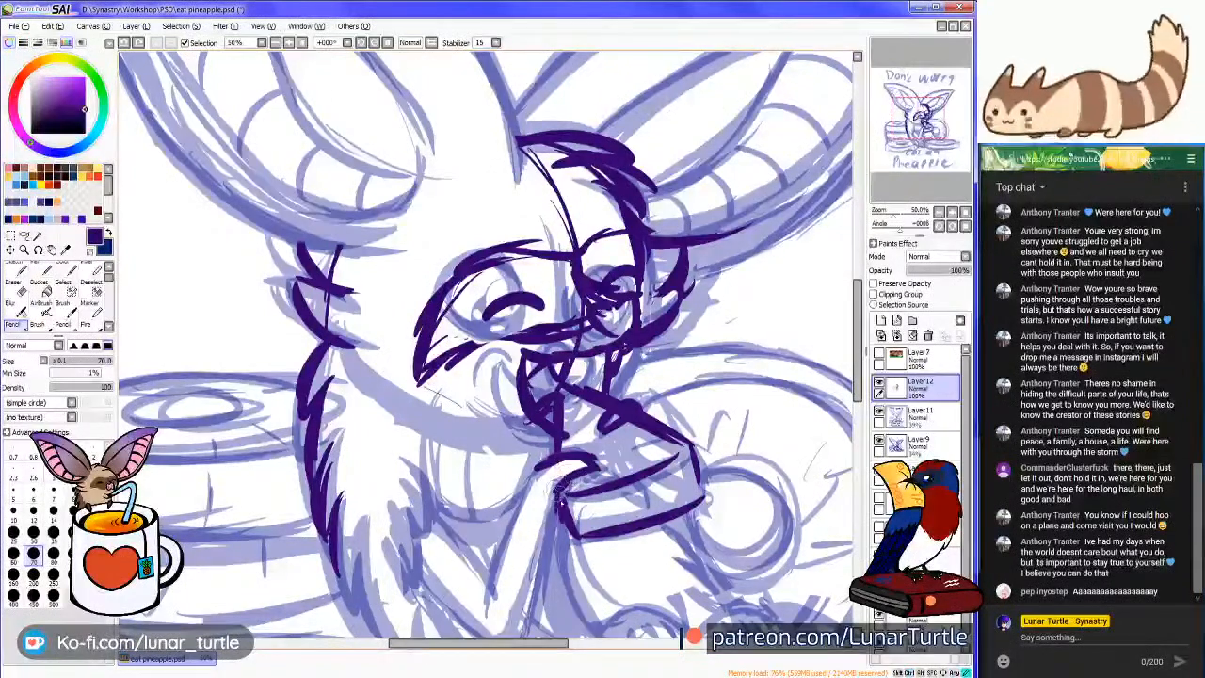
pyautogui.moveTo(563, 501); pyautogui.dragTo(501, 542)
pyautogui.moveTo(520, 503)
pyautogui.mouseDown()
pyautogui.moveTo(483, 578)
pyautogui.moveTo(481, 614)
pyautogui.mouseUp()
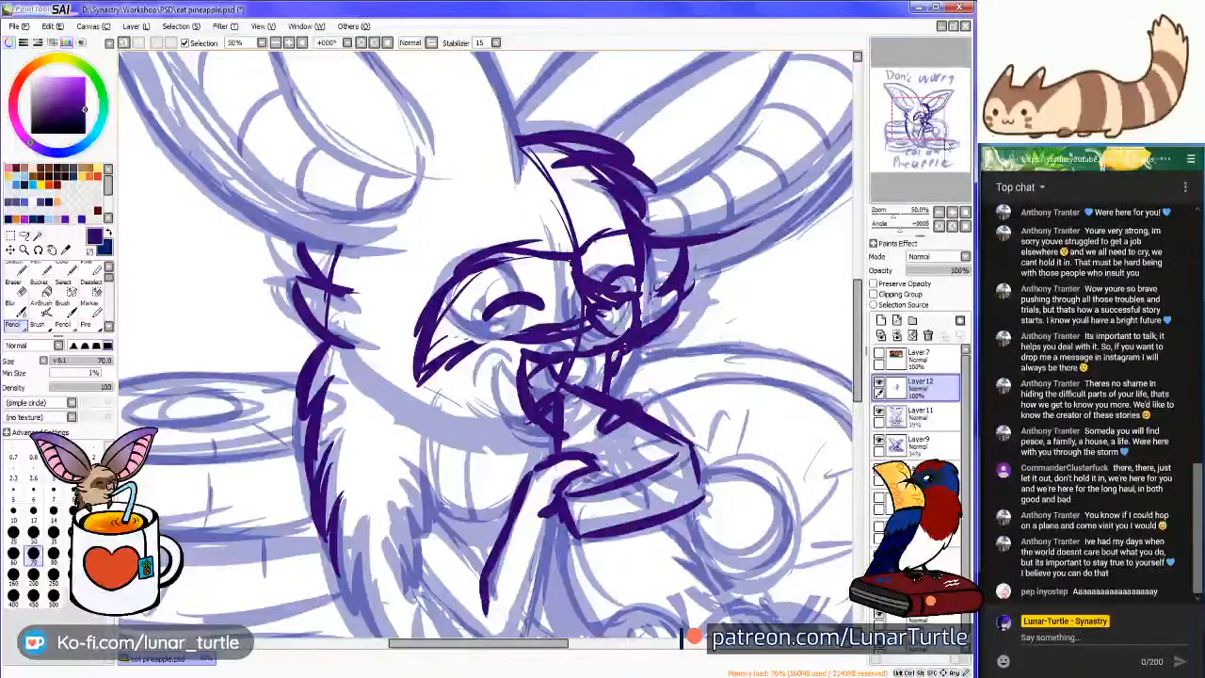
pyautogui.scroll(-3, 951, 142)
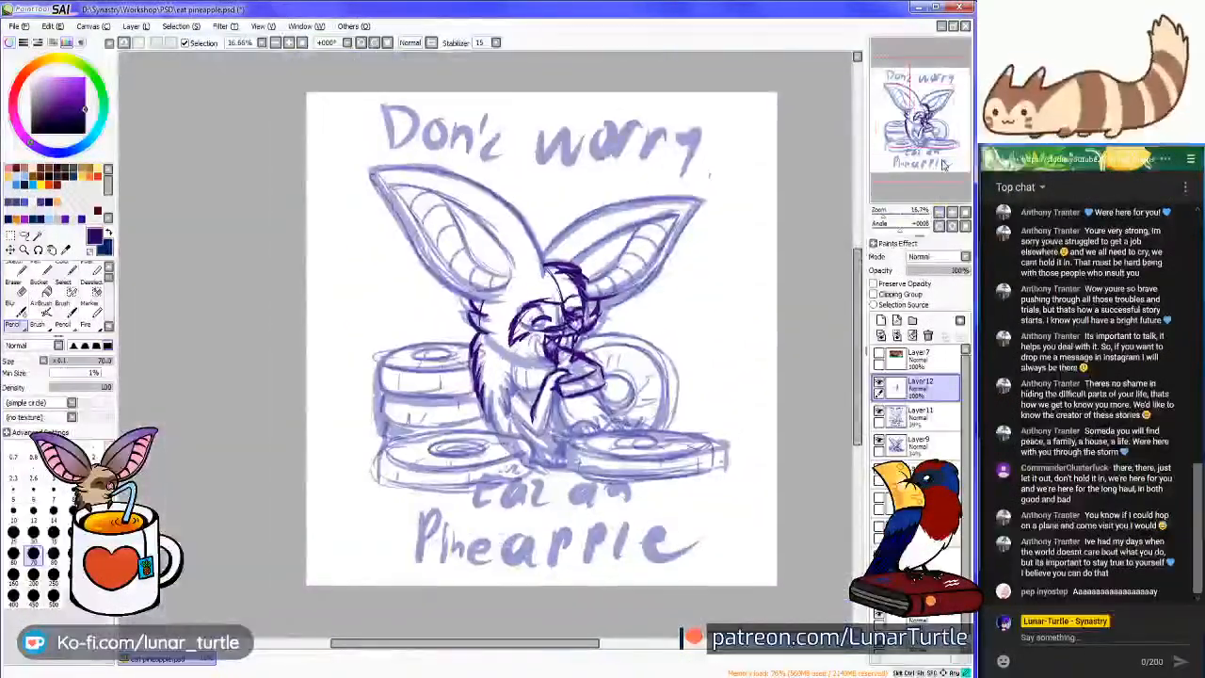
# Draw the furry edge below the held pineapple slice and extend the back's fur outline down to the stacked slices on Layer12
pyautogui.click(879, 382)
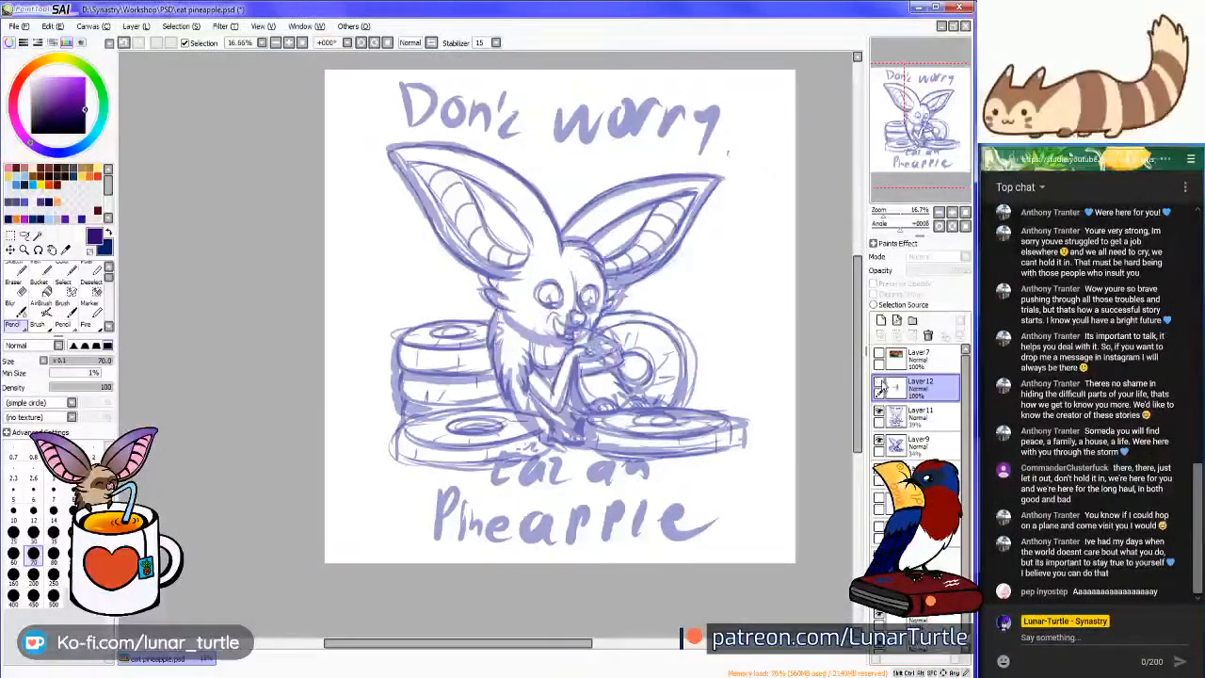
pyautogui.click(879, 382)
pyautogui.scroll(2, 946, 184)
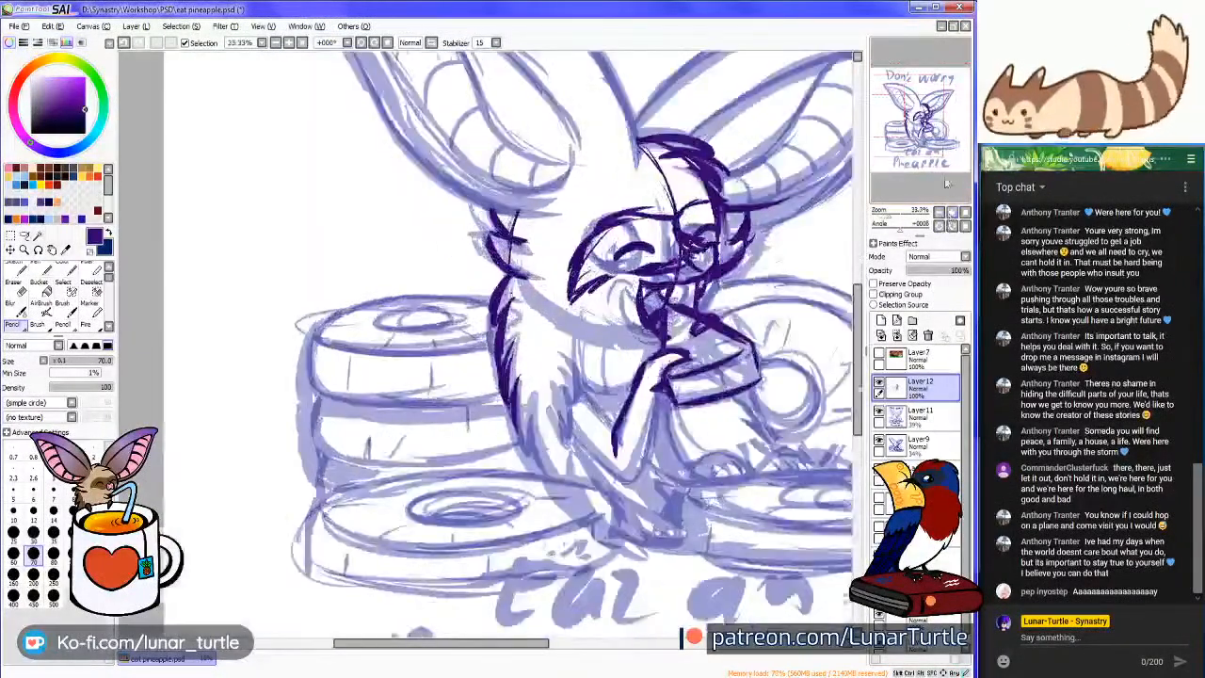
pyautogui.moveTo(946, 183); pyautogui.dragTo(944, 155)
pyautogui.moveTo(924, 121); pyautogui.dragTo(915, 130)
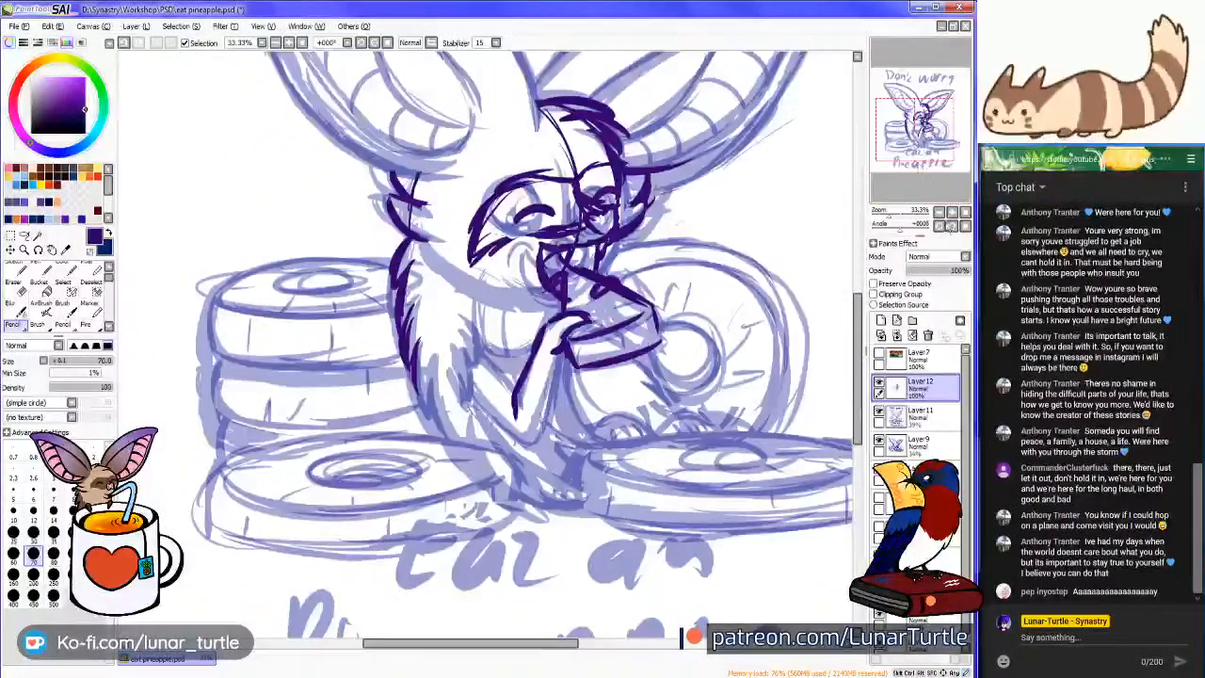
pyautogui.click(952, 213)
pyautogui.moveTo(710, 363)
pyautogui.mouseDown()
pyautogui.moveTo(758, 436)
pyautogui.moveTo(756, 459)
pyautogui.moveTo(725, 414)
pyautogui.mouseUp()
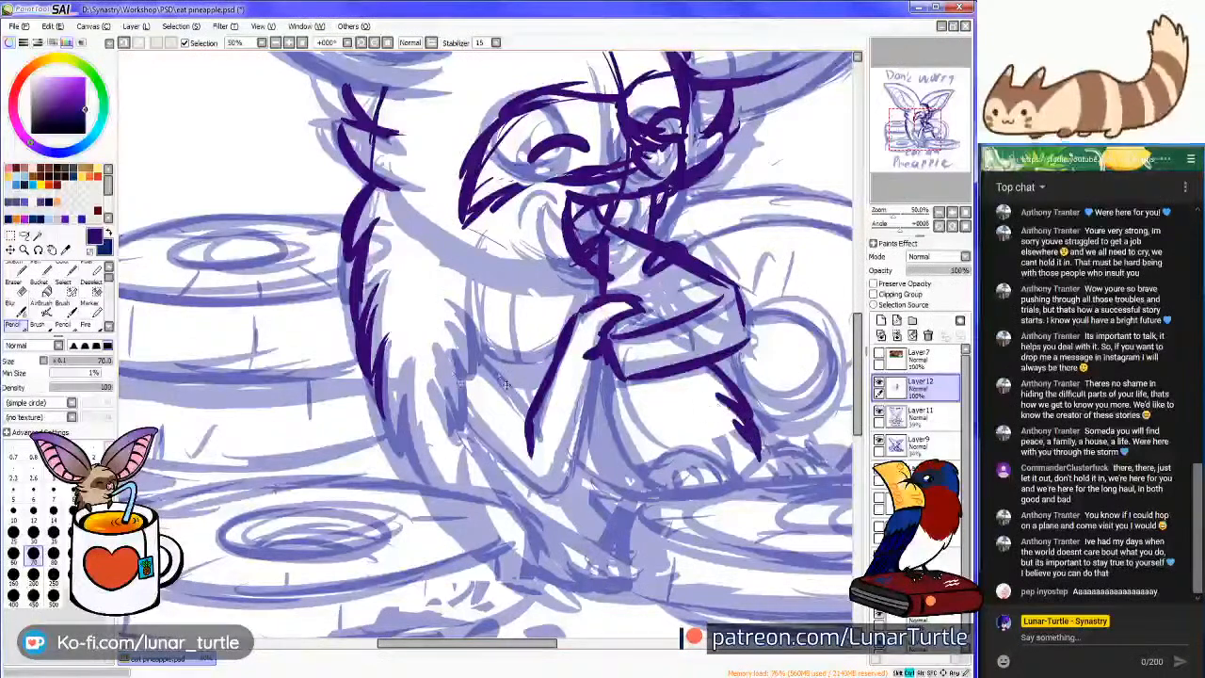
pyautogui.moveTo(408, 377)
pyautogui.mouseDown()
pyautogui.moveTo(376, 400)
pyautogui.moveTo(379, 377)
pyautogui.moveTo(403, 454)
pyautogui.moveTo(405, 403)
pyautogui.moveTo(430, 480)
pyautogui.moveTo(404, 427)
pyautogui.moveTo(435, 481)
pyautogui.mouseUp()
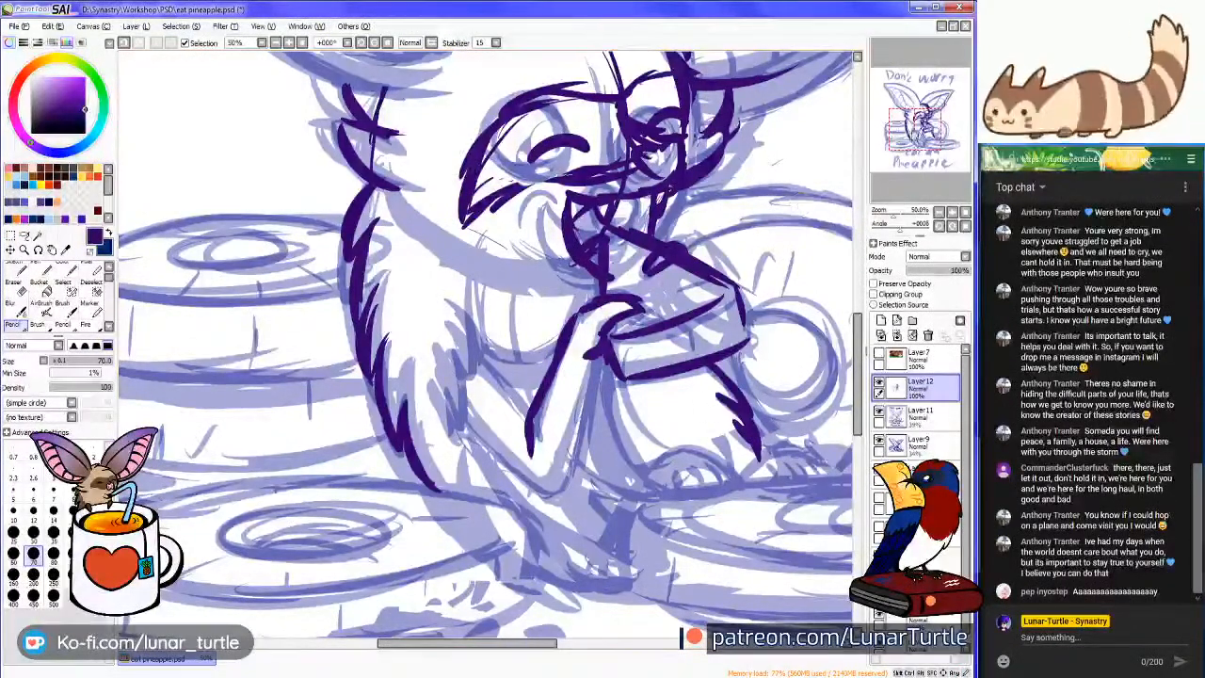
# Outline the near ear's inner opening and its inner fold line with long Pencil strokes
pyautogui.scroll(5, 485, 344)
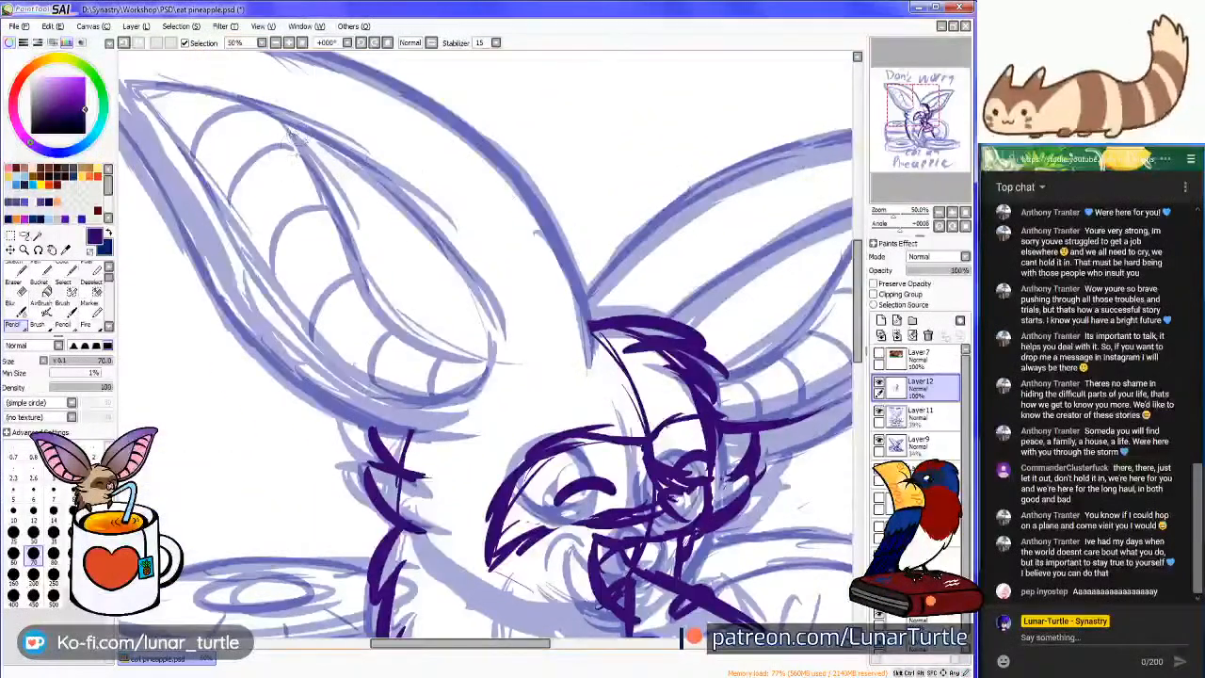
pyautogui.moveTo(285, 124)
pyautogui.mouseDown()
pyautogui.moveTo(396, 319)
pyautogui.moveTo(553, 370)
pyautogui.mouseUp()
pyautogui.moveTo(189, 102)
pyautogui.mouseDown()
pyautogui.moveTo(347, 124)
pyautogui.moveTo(268, 108)
pyautogui.moveTo(445, 207)
pyautogui.moveTo(320, 136)
pyautogui.moveTo(516, 268)
pyautogui.moveTo(443, 205)
pyautogui.moveTo(562, 308)
pyautogui.moveTo(565, 324)
pyautogui.moveTo(504, 249)
pyautogui.moveTo(565, 332)
pyautogui.mouseUp()
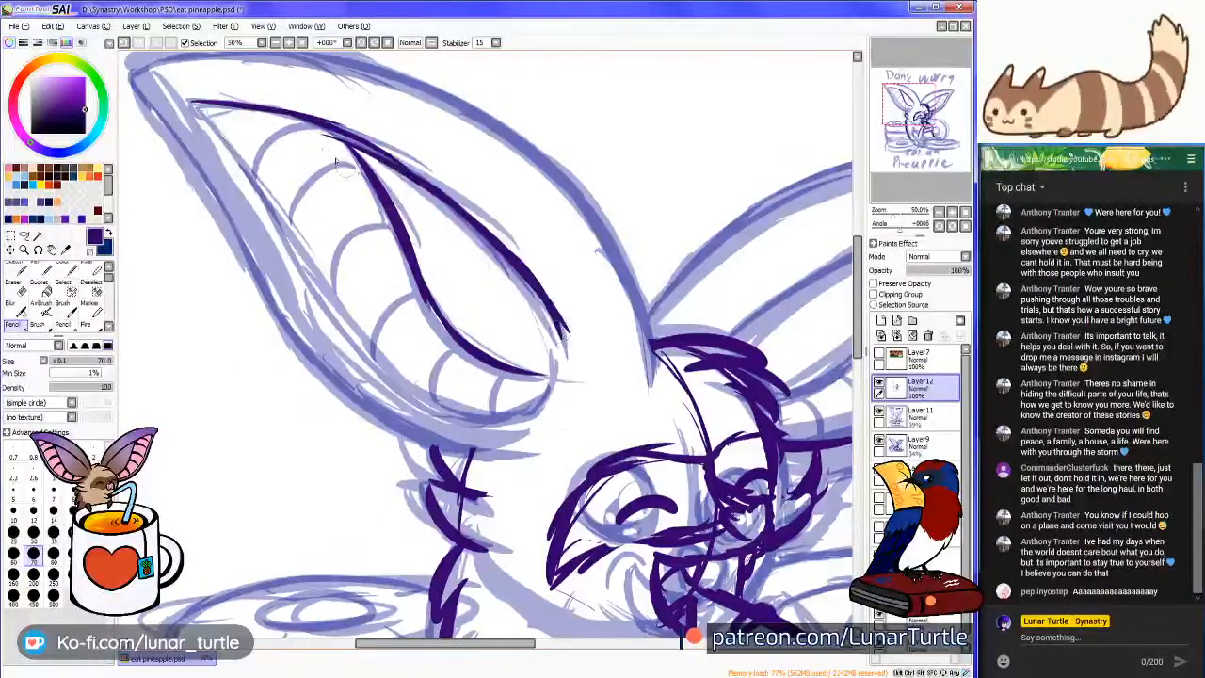
pyautogui.moveTo(190, 100)
pyautogui.mouseDown()
pyautogui.moveTo(376, 373)
pyautogui.moveTo(423, 400)
pyautogui.moveTo(372, 351)
pyautogui.moveTo(495, 415)
pyautogui.moveTo(539, 395)
pyautogui.mouseUp()
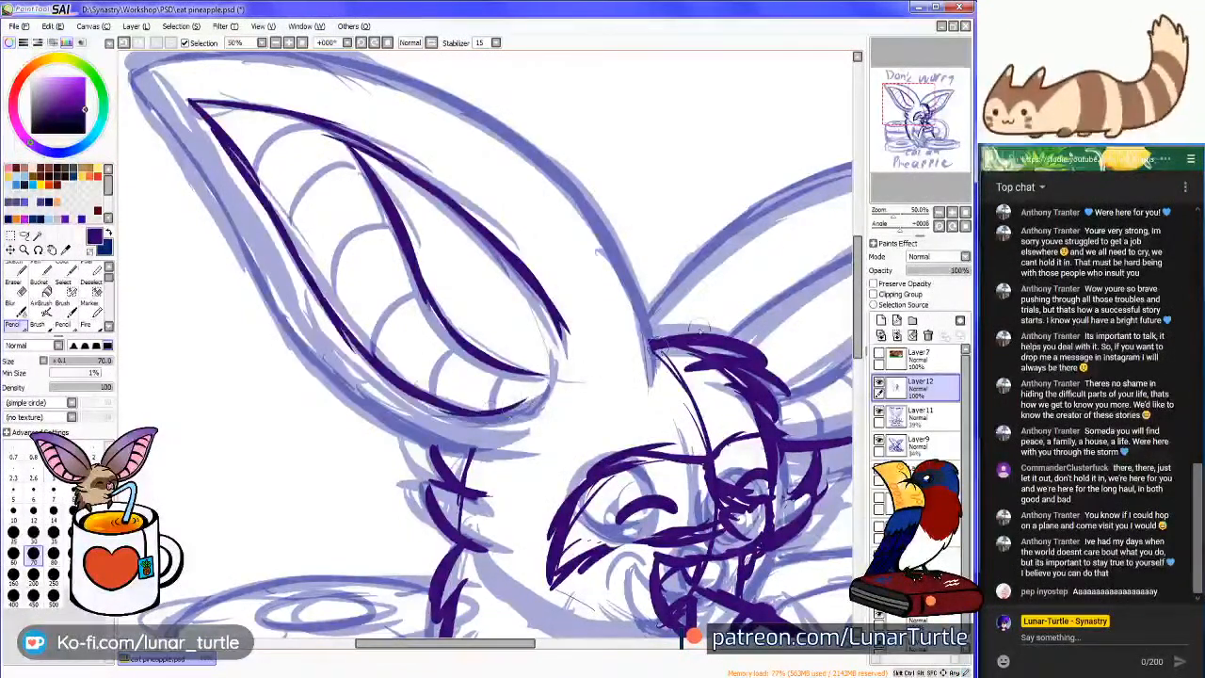
# Outline the far ear's inner opening and fold with the Pencil, and add the curved ribs across it
pyautogui.moveTo(753, 377)
pyautogui.mouseDown()
pyautogui.moveTo(602, 244)
pyautogui.moveTo(424, 329)
pyautogui.mouseUp()
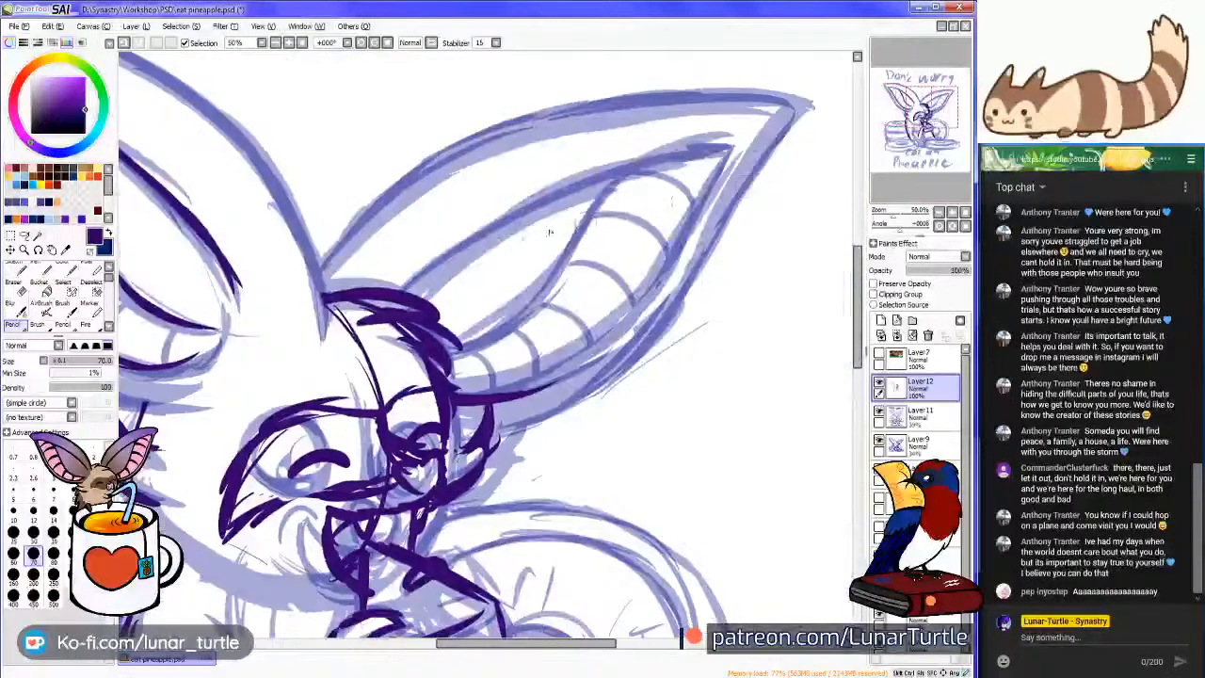
pyautogui.moveTo(410, 281)
pyautogui.mouseDown()
pyautogui.moveTo(557, 190)
pyautogui.moveTo(723, 138)
pyautogui.mouseUp()
pyautogui.moveTo(527, 198)
pyautogui.mouseDown()
pyautogui.moveTo(736, 148)
pyautogui.moveTo(723, 151)
pyautogui.moveTo(661, 273)
pyautogui.moveTo(579, 372)
pyautogui.moveTo(589, 362)
pyautogui.moveTo(469, 384)
pyautogui.moveTo(461, 353)
pyautogui.moveTo(541, 296)
pyautogui.moveTo(618, 177)
pyautogui.moveTo(685, 195)
pyautogui.mouseUp()
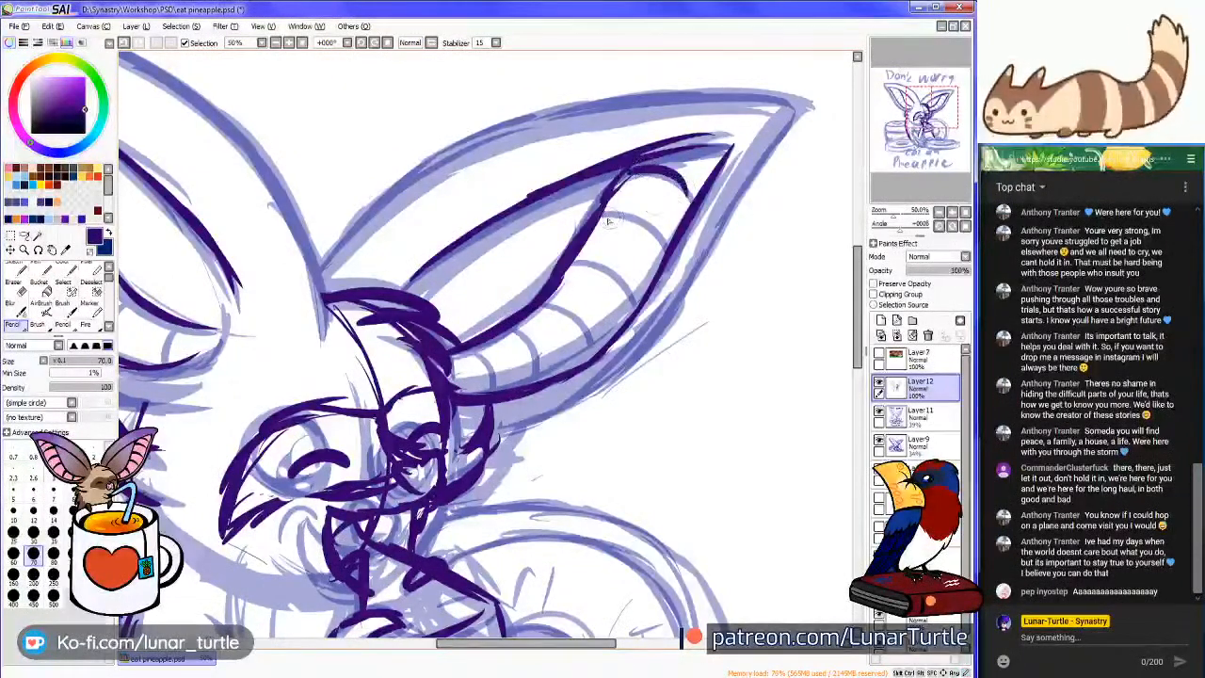
pyautogui.moveTo(602, 213); pyautogui.dragTo(671, 243)
pyautogui.moveTo(568, 270)
pyautogui.mouseDown()
pyautogui.moveTo(631, 312)
pyautogui.moveTo(569, 362)
pyautogui.mouseUp()
pyautogui.moveTo(517, 325)
pyautogui.mouseDown()
pyautogui.moveTo(523, 383)
pyautogui.moveTo(486, 392)
pyautogui.mouseUp()
# Compare the sketch with Layer12 hidden and shown, and erase the old eye sketch lines on Layer11 around the closed eyes
pyautogui.moveTo(897, 124); pyautogui.dragTo(918, 117)
pyautogui.click(918, 414)
pyautogui.click(14, 283)
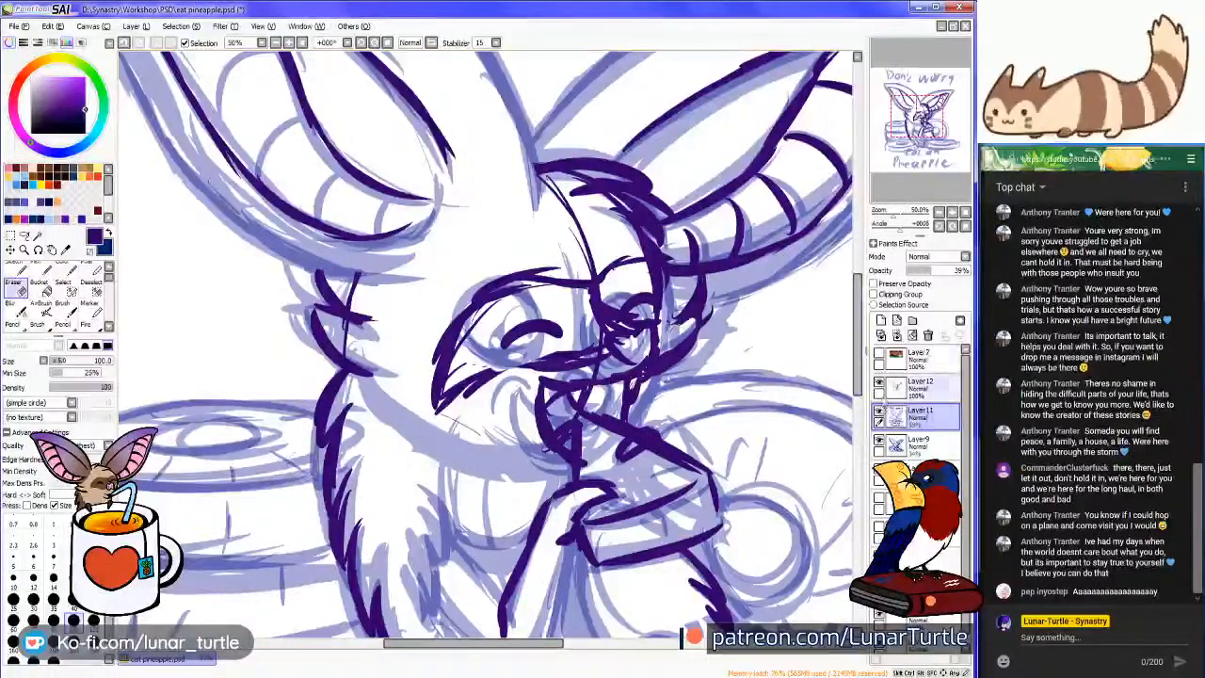
pyautogui.click(878, 384)
pyautogui.click(879, 384)
pyautogui.click(879, 384)
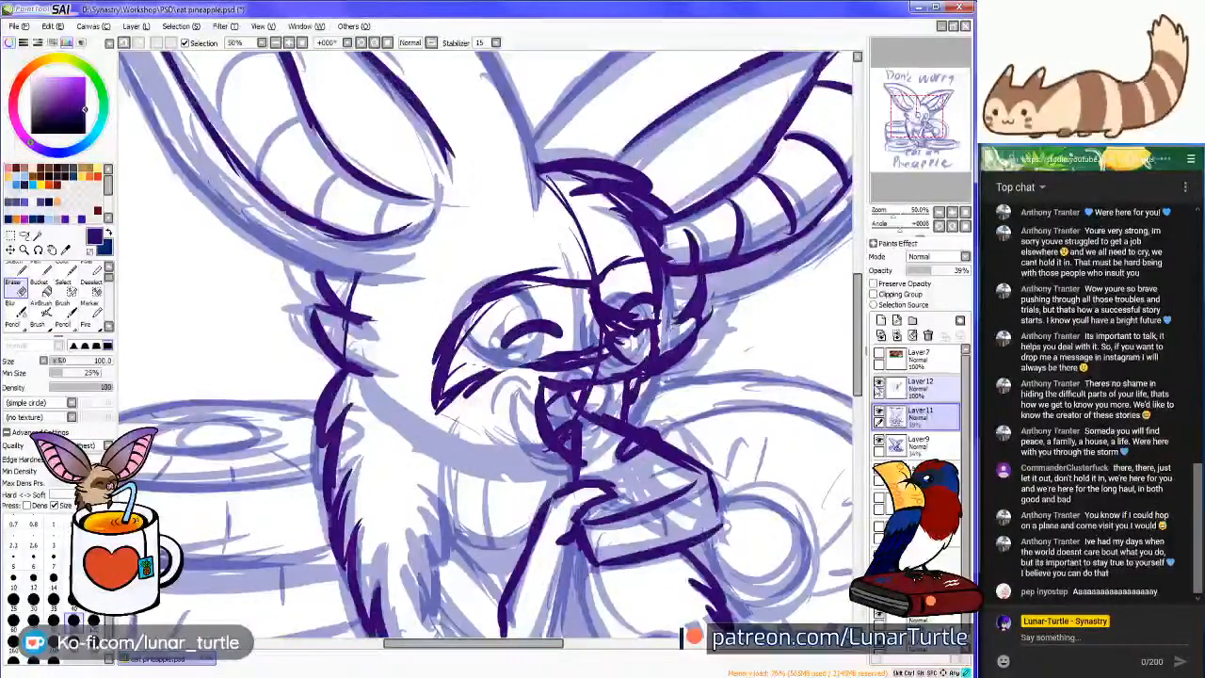
pyautogui.click(879, 384)
pyautogui.moveTo(567, 316)
pyautogui.mouseDown()
pyautogui.moveTo(489, 339)
pyautogui.moveTo(518, 386)
pyautogui.moveTo(561, 419)
pyautogui.moveTo(617, 300)
pyautogui.mouseUp()
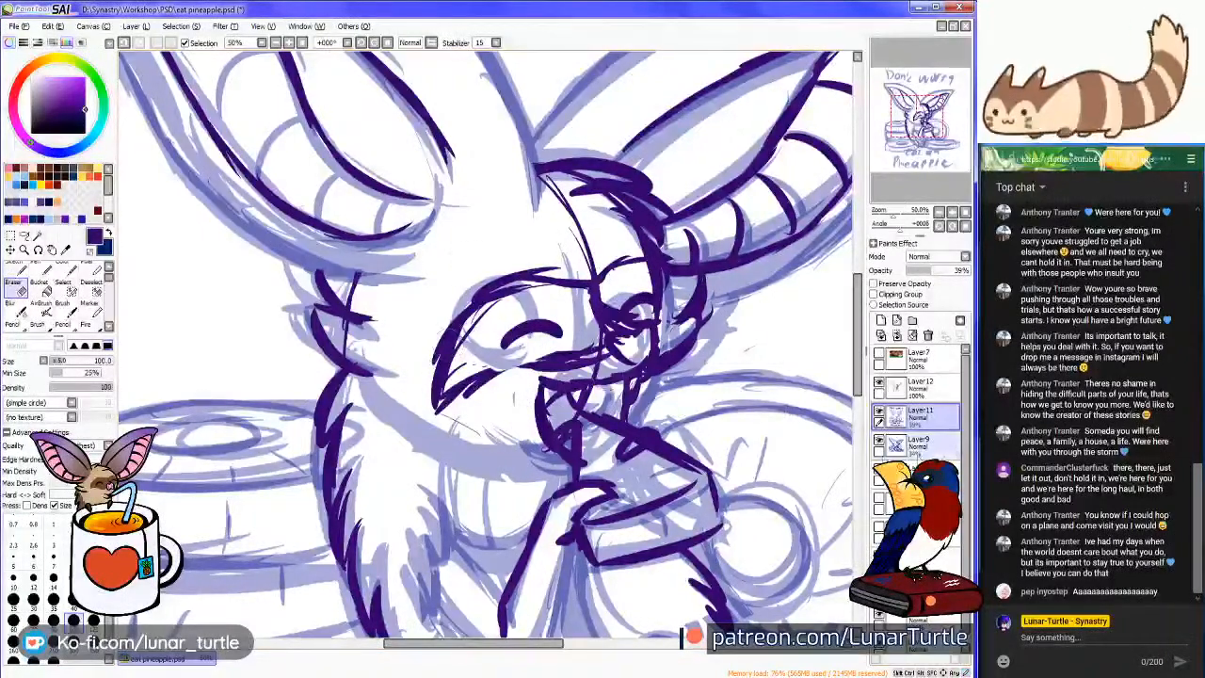
# Hide the rough Layer9 sketch, check the whole drawing and save the file
pyautogui.click(878, 442)
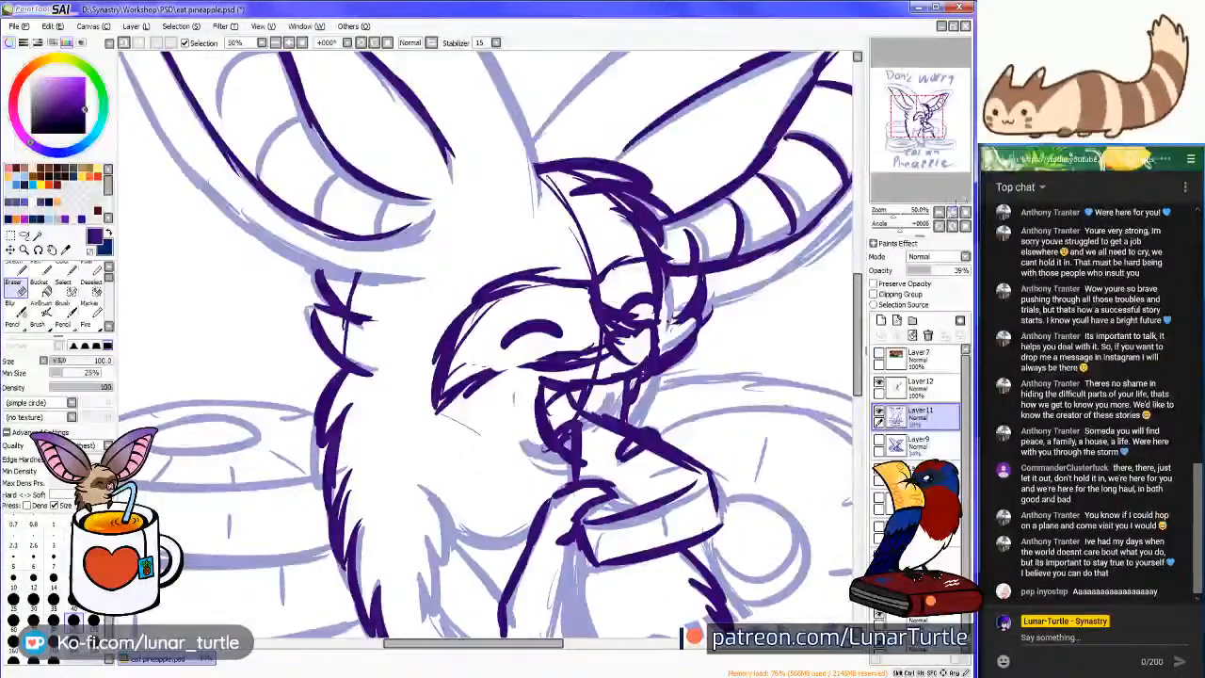
pyautogui.click(939, 213)
pyautogui.click(939, 213)
pyautogui.click(940, 213)
pyautogui.moveTo(948, 174); pyautogui.dragTo(934, 182)
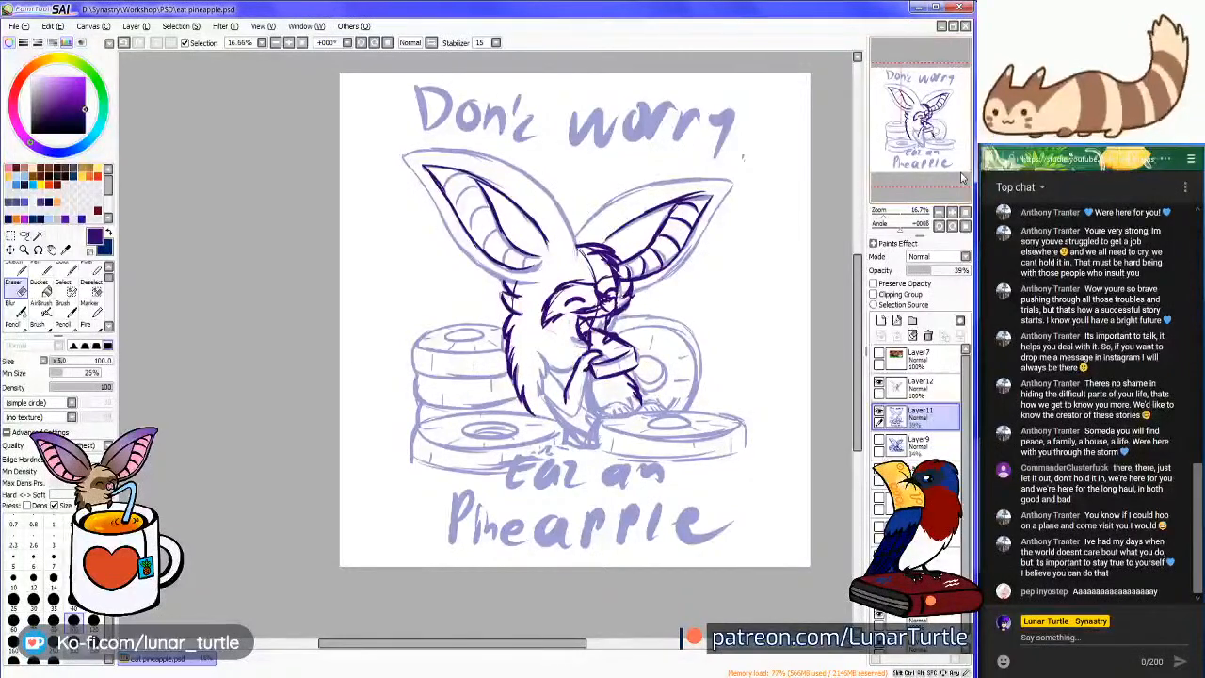
pyautogui.click(19, 25)
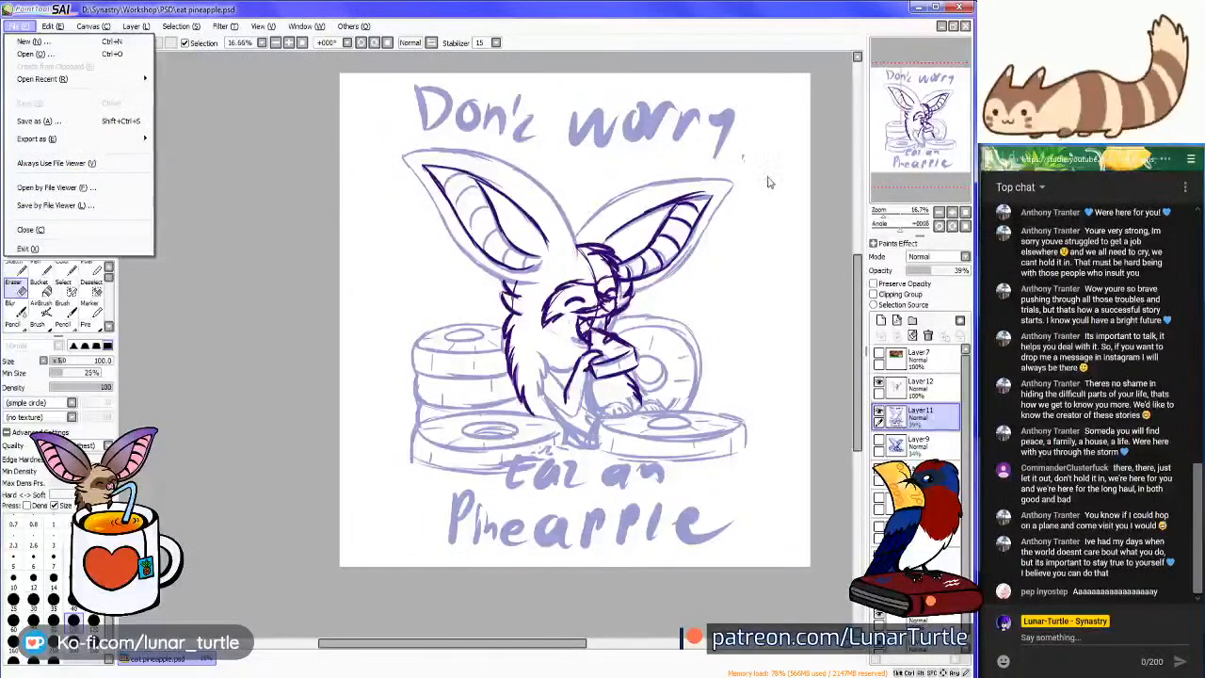
pyautogui.click(851, 192)
# Draw the short chin stroke beneath the mouth with the Pencil on Layer12
pyautogui.scroll(3, 595, 292)
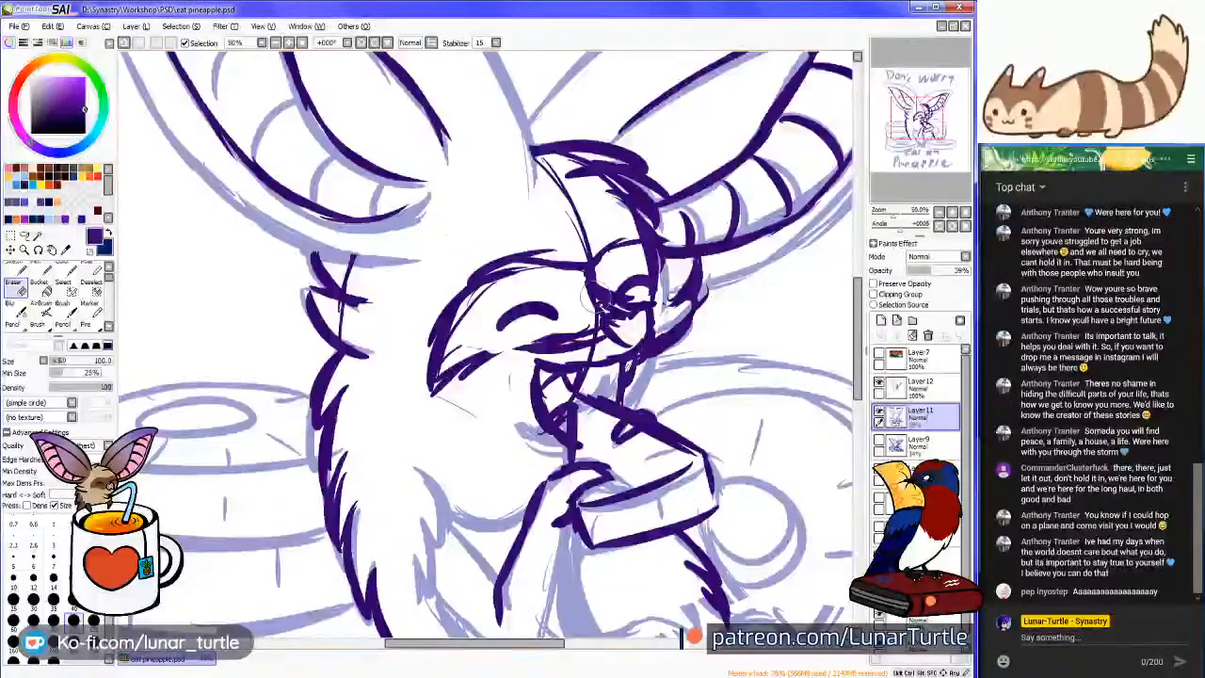
pyautogui.press('n')
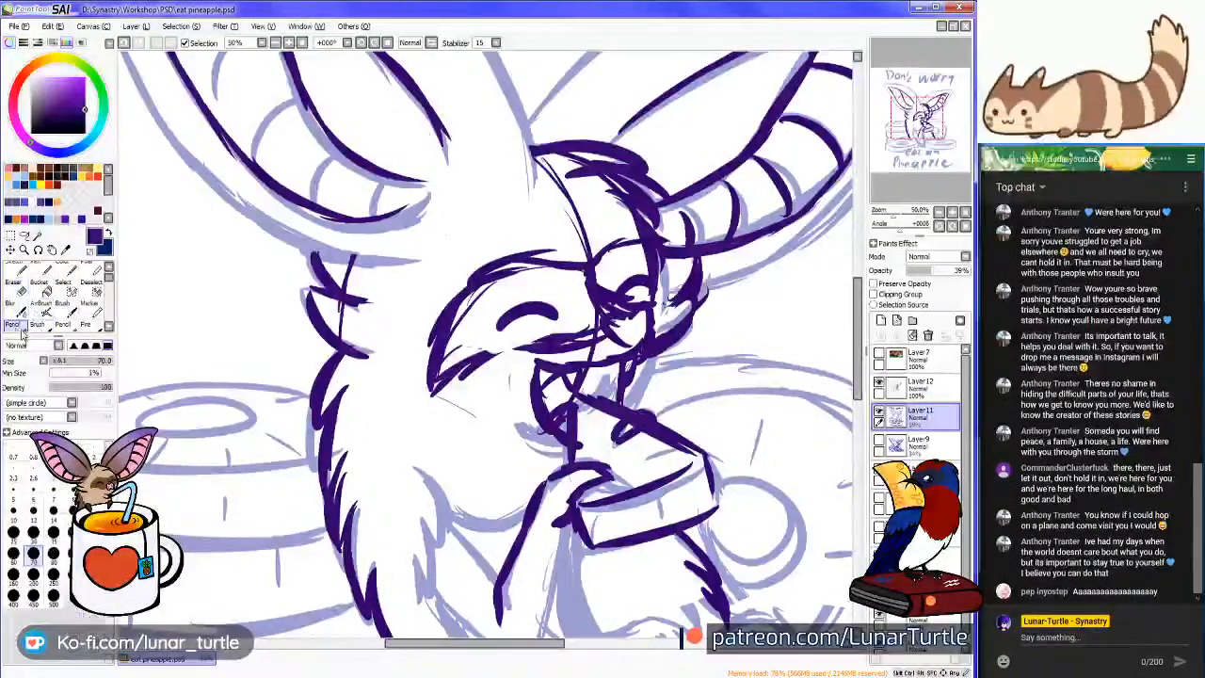
pyautogui.moveTo(523, 435); pyautogui.dragTo(565, 456)
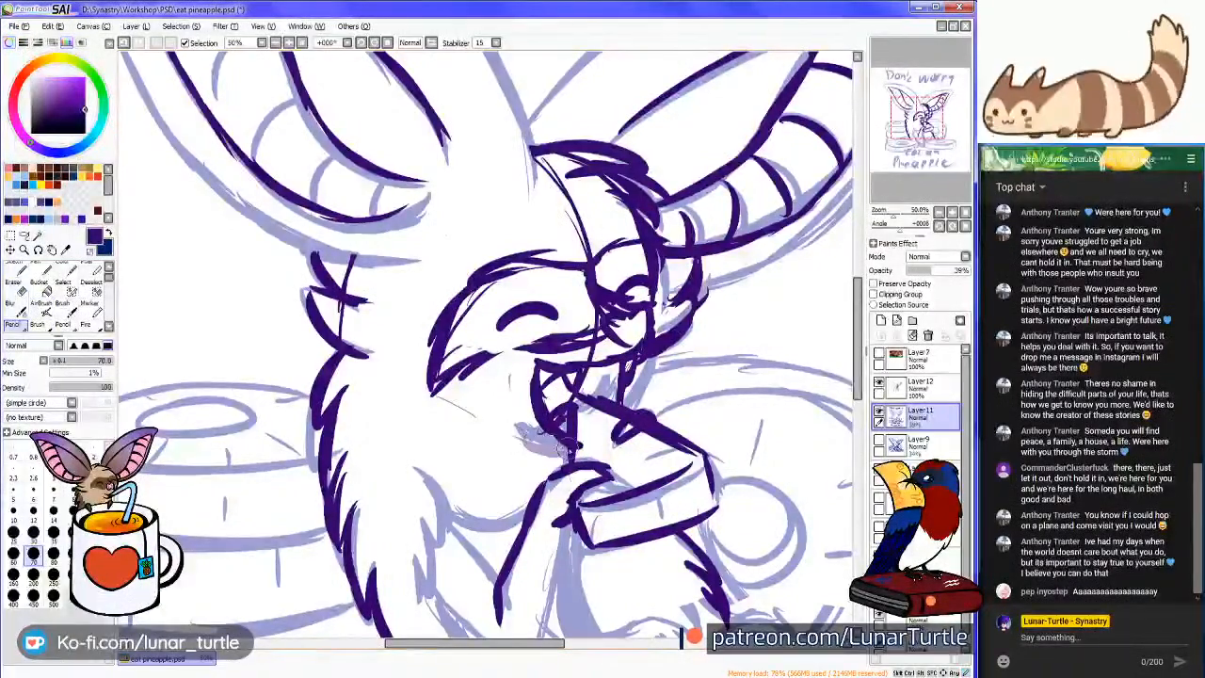
pyautogui.click(878, 385)
pyautogui.click(878, 385)
pyautogui.click(918, 386)
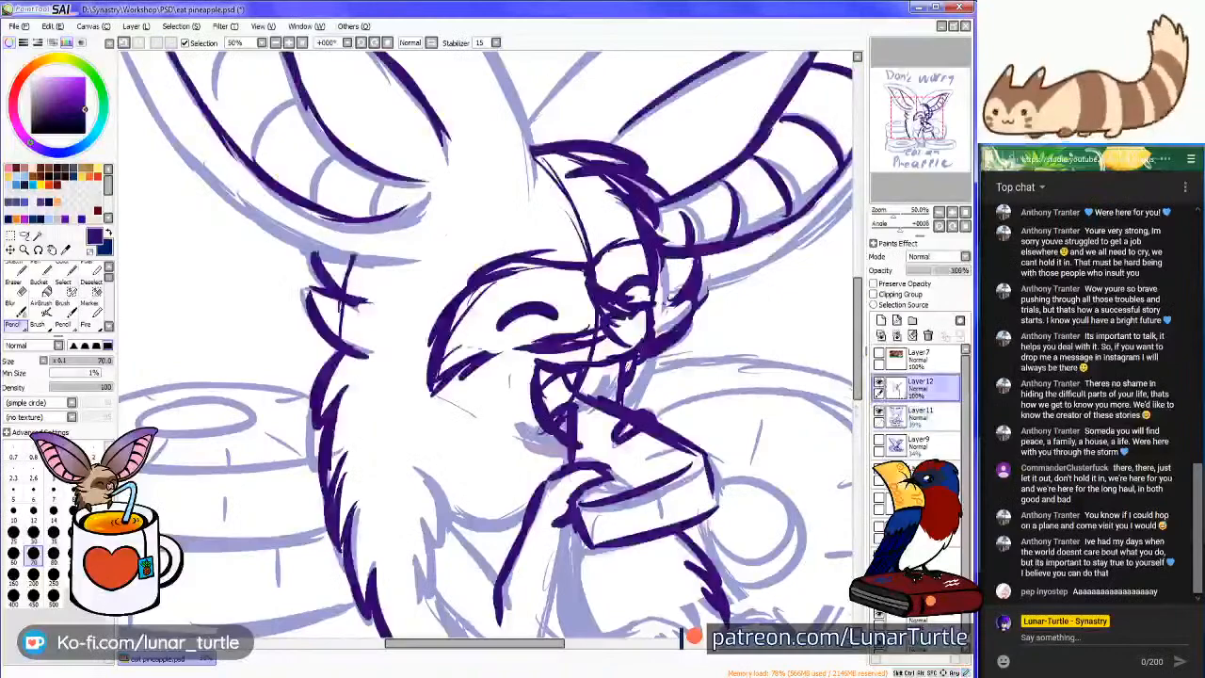
pyautogui.moveTo(528, 441); pyautogui.dragTo(574, 456)
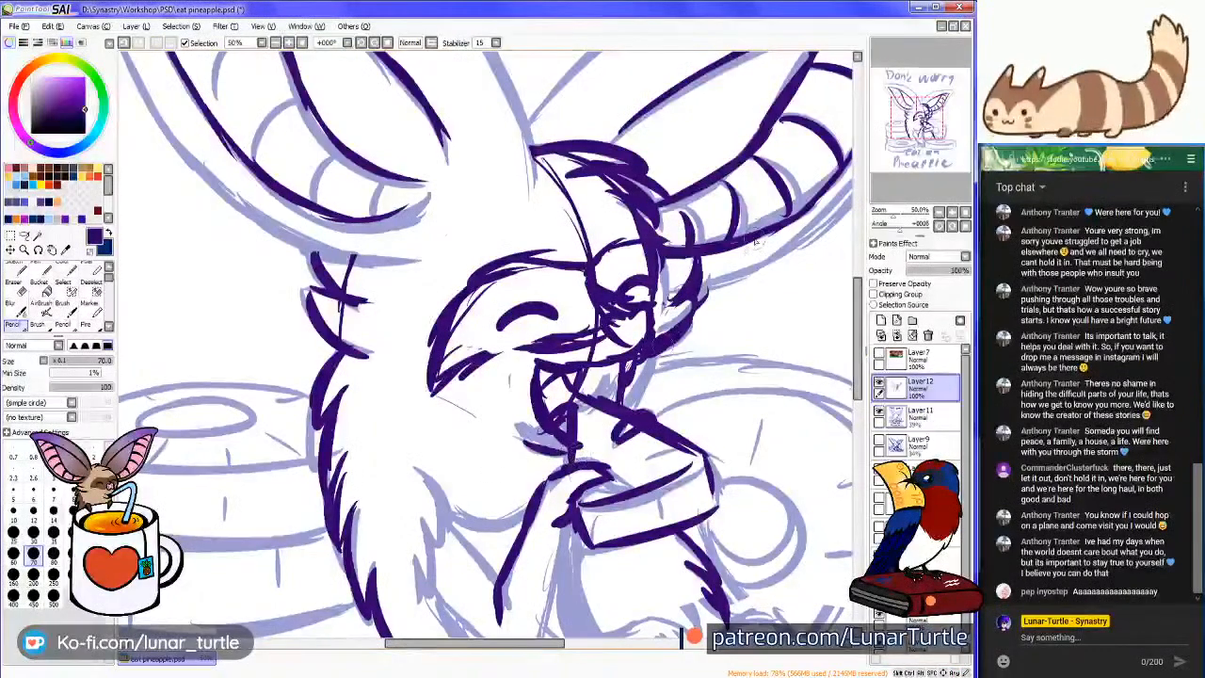
# Draw the near ear's outer outline along both edges, from the tip down to the cheek and the top of the head
pyautogui.click(912, 98)
pyautogui.click(910, 97)
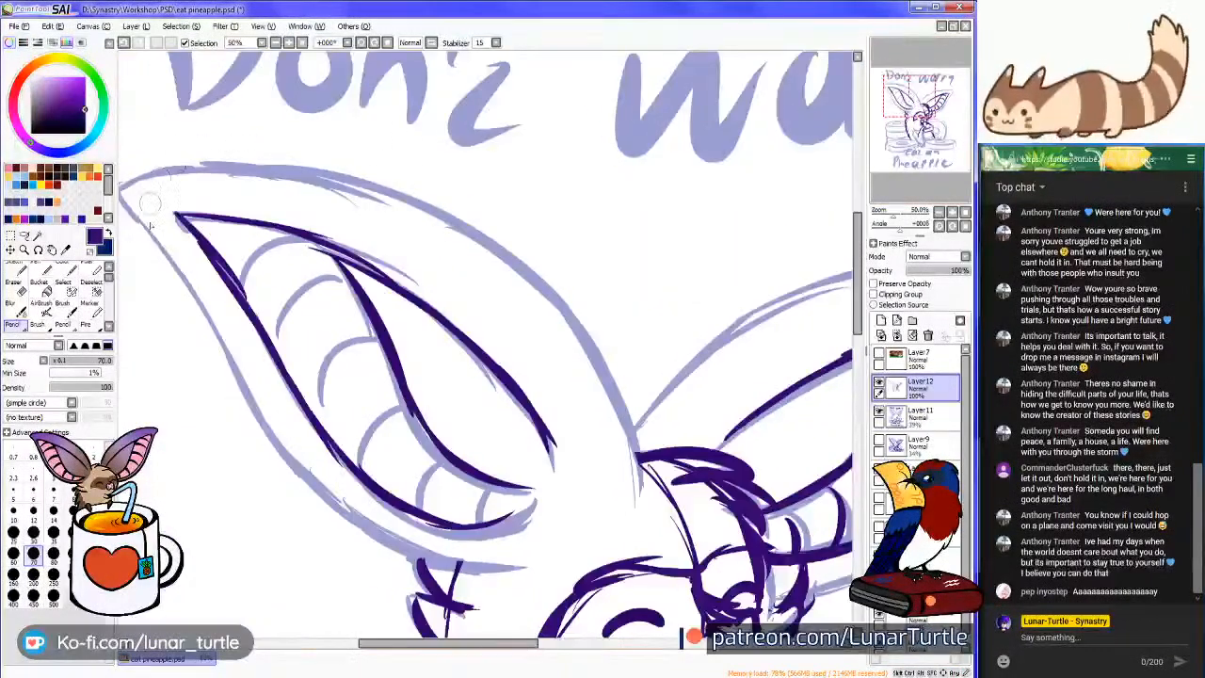
pyautogui.moveTo(129, 199)
pyautogui.mouseDown()
pyautogui.moveTo(280, 466)
pyautogui.moveTo(366, 539)
pyautogui.moveTo(502, 584)
pyautogui.moveTo(429, 565)
pyautogui.moveTo(527, 571)
pyautogui.mouseUp()
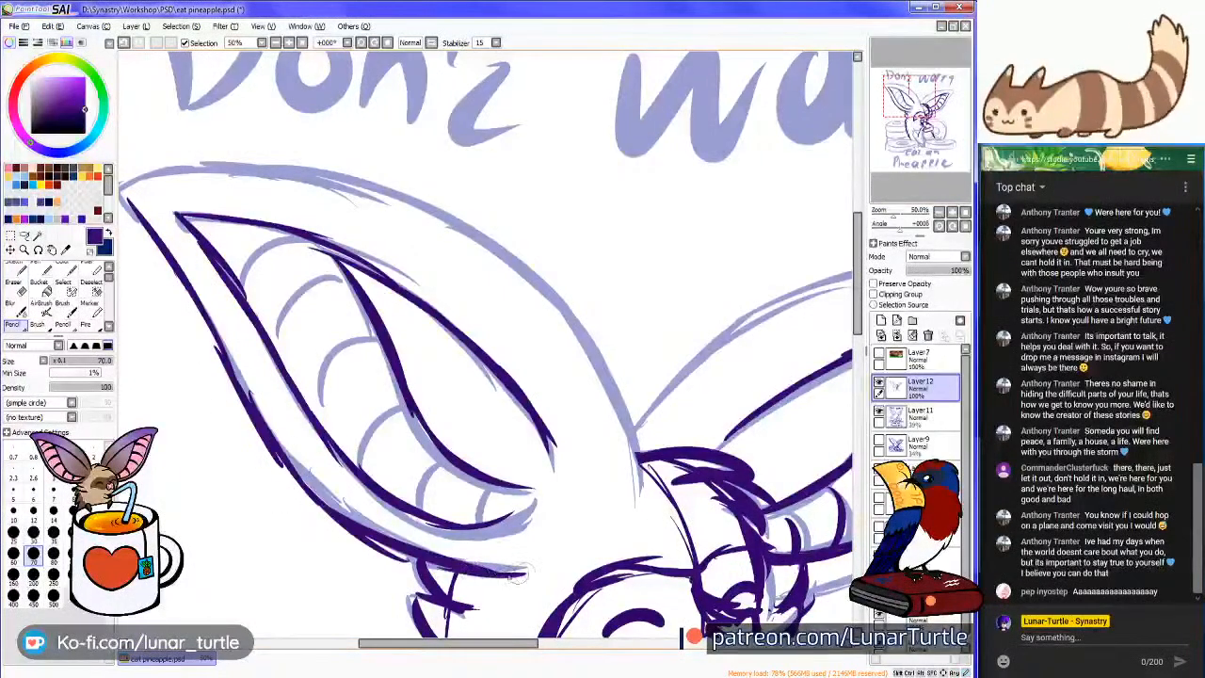
pyautogui.moveTo(128, 193)
pyautogui.mouseDown()
pyautogui.moveTo(141, 181)
pyautogui.moveTo(367, 167)
pyautogui.mouseUp()
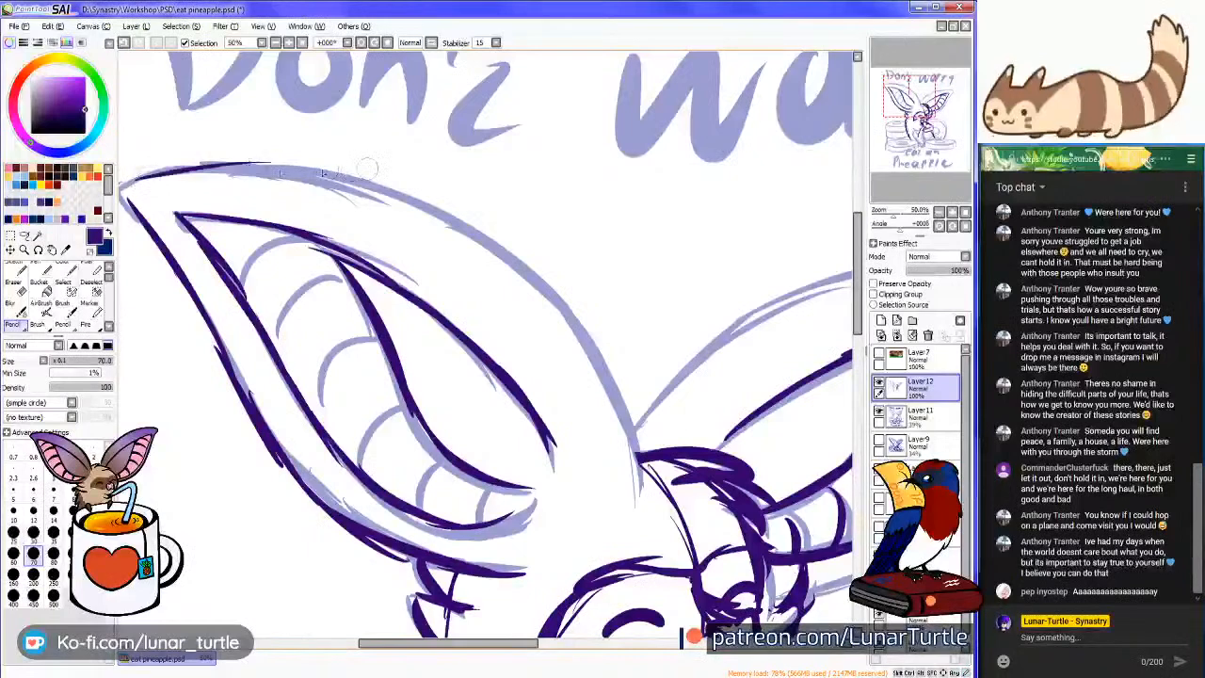
pyautogui.moveTo(244, 162)
pyautogui.mouseDown()
pyautogui.moveTo(400, 181)
pyautogui.moveTo(464, 213)
pyautogui.moveTo(548, 287)
pyautogui.moveTo(576, 345)
pyautogui.mouseUp()
pyautogui.moveTo(513, 278)
pyautogui.mouseDown()
pyautogui.moveTo(631, 415)
pyautogui.moveTo(603, 395)
pyautogui.moveTo(640, 476)
pyautogui.moveTo(592, 425)
pyautogui.mouseUp()
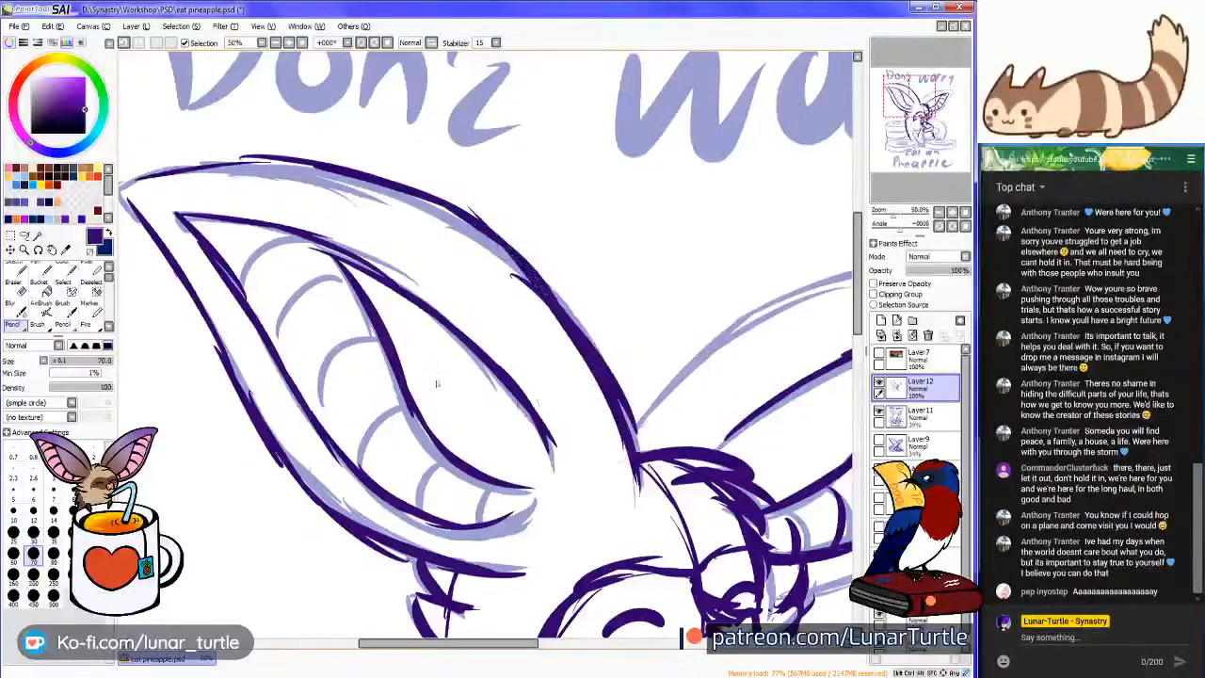
# Draw the curved ribs across the near ear's inner fold, from the base up to the tip
pyautogui.moveTo(480, 490)
pyautogui.mouseDown()
pyautogui.moveTo(443, 470)
pyautogui.moveTo(414, 504)
pyautogui.mouseUp()
pyautogui.moveTo(415, 400)
pyautogui.mouseDown()
pyautogui.moveTo(377, 424)
pyautogui.moveTo(362, 476)
pyautogui.mouseUp()
pyautogui.moveTo(375, 339); pyautogui.dragTo(316, 407)
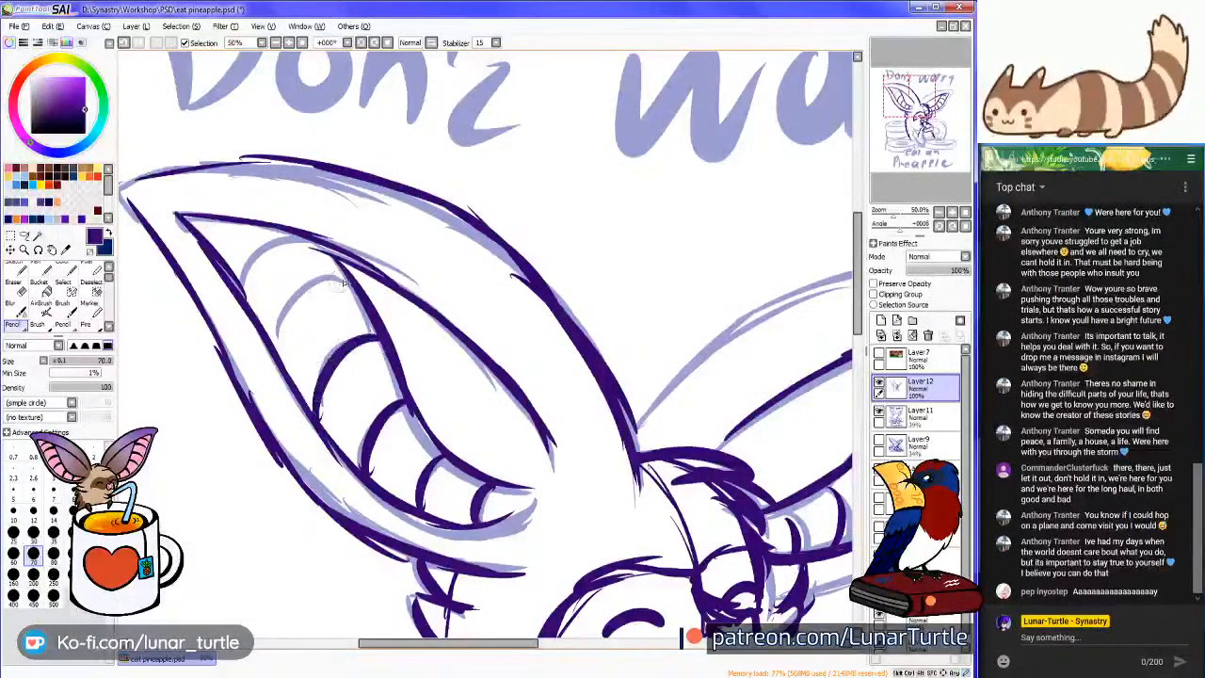
pyautogui.moveTo(344, 283); pyautogui.dragTo(277, 369)
pyautogui.moveTo(315, 234); pyautogui.dragTo(240, 290)
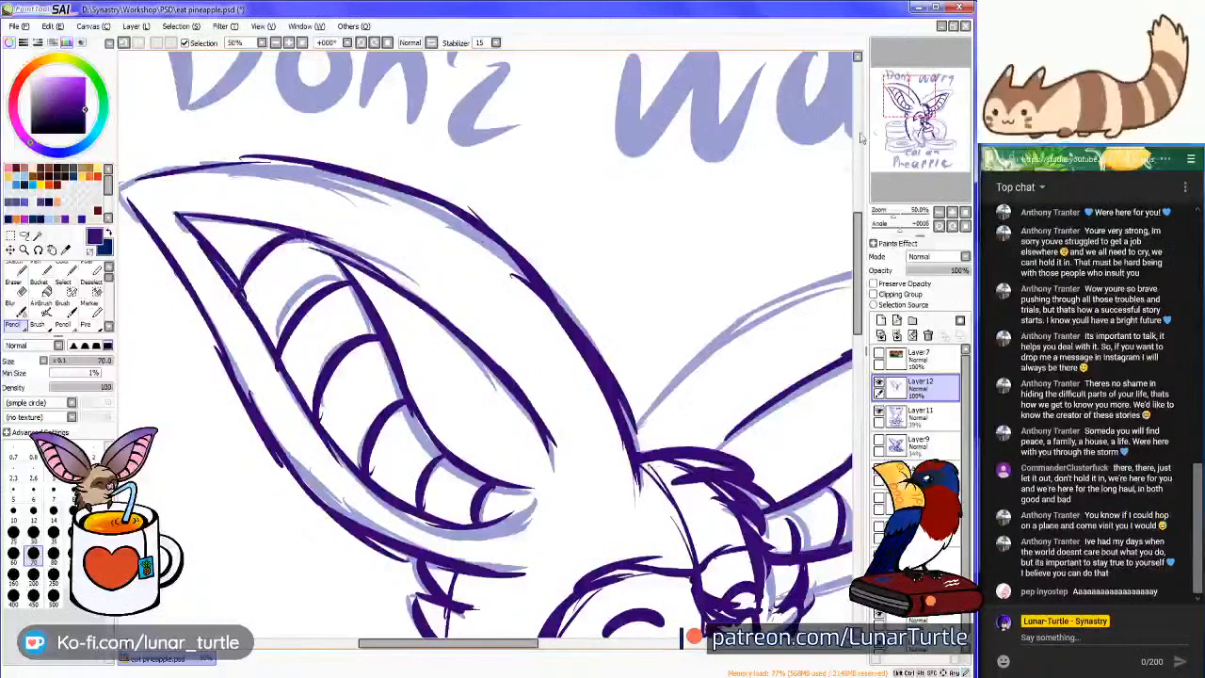
# Draw the far ear's outer outline from the head around the tip and back down to the cheek
pyautogui.moveTo(943, 98); pyautogui.dragTo(938, 103)
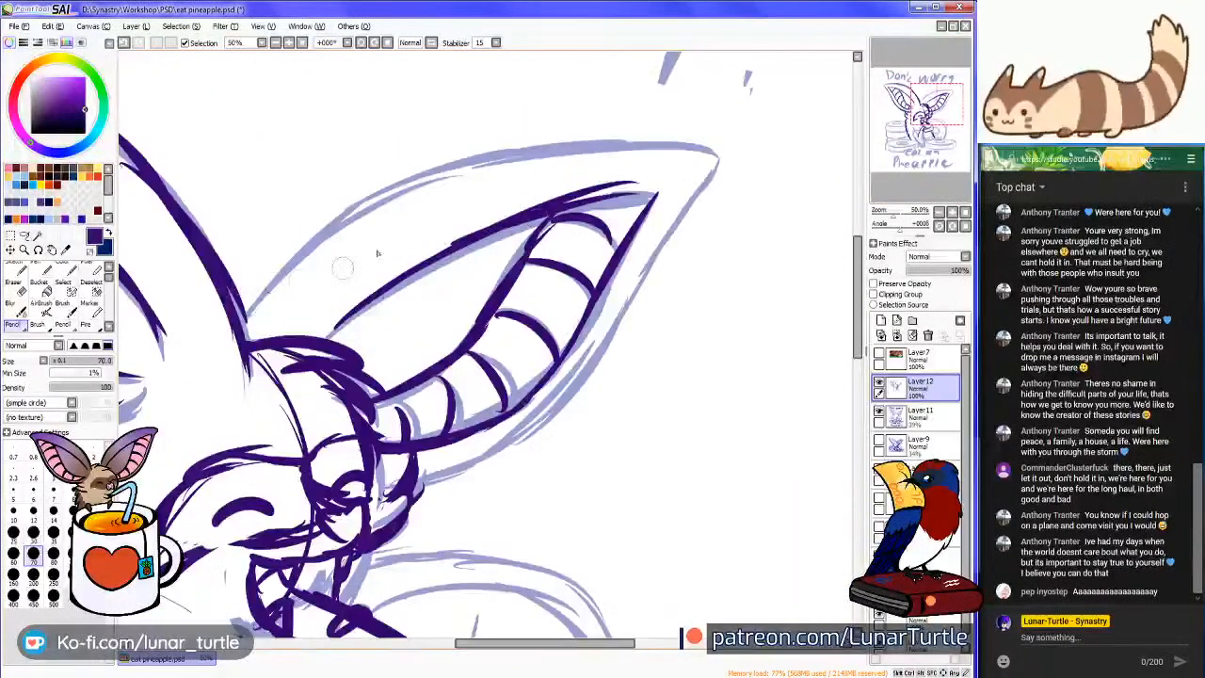
pyautogui.moveTo(267, 301)
pyautogui.mouseDown()
pyautogui.moveTo(297, 256)
pyautogui.moveTo(254, 320)
pyautogui.moveTo(352, 221)
pyautogui.moveTo(444, 177)
pyautogui.moveTo(644, 149)
pyautogui.moveTo(594, 149)
pyautogui.moveTo(728, 168)
pyautogui.moveTo(712, 165)
pyautogui.moveTo(580, 377)
pyautogui.moveTo(586, 337)
pyautogui.moveTo(514, 433)
pyautogui.moveTo(437, 475)
pyautogui.moveTo(484, 443)
pyautogui.moveTo(386, 484)
pyautogui.mouseUp()
pyautogui.moveTo(573, 353); pyautogui.dragTo(741, 307)
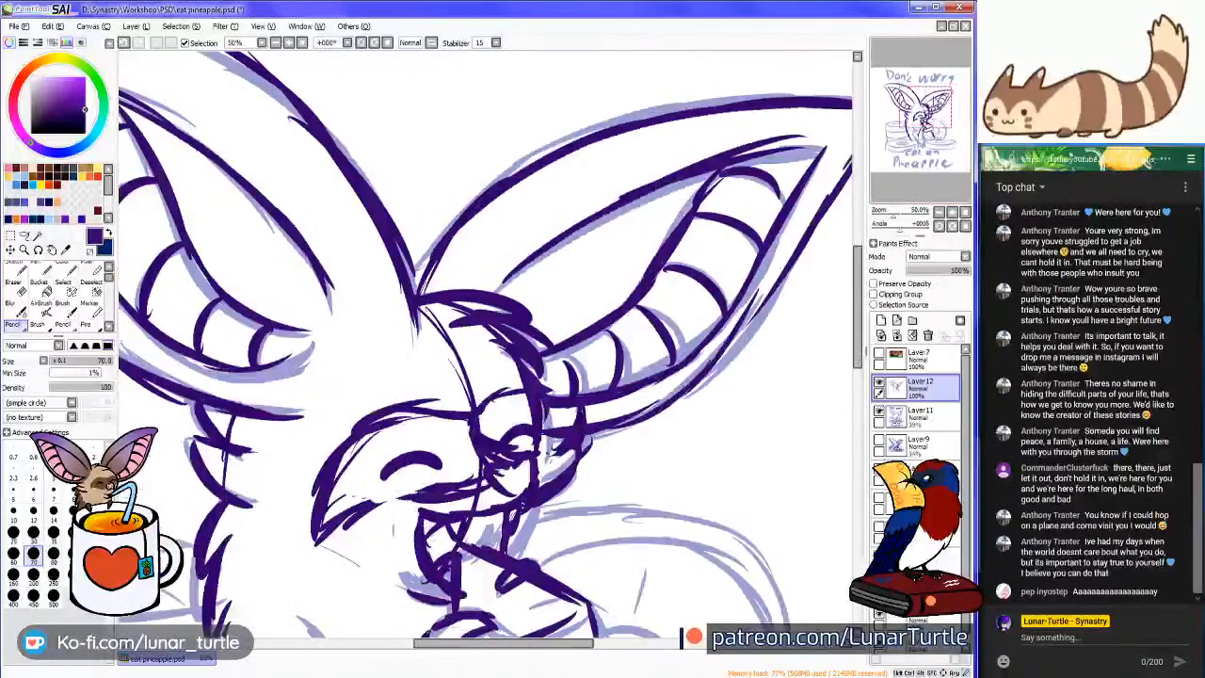
# Draw the pointed fur tufts at the near shoulder, between the back and the chest
pyautogui.moveTo(344, 632); pyautogui.dragTo(428, 363)
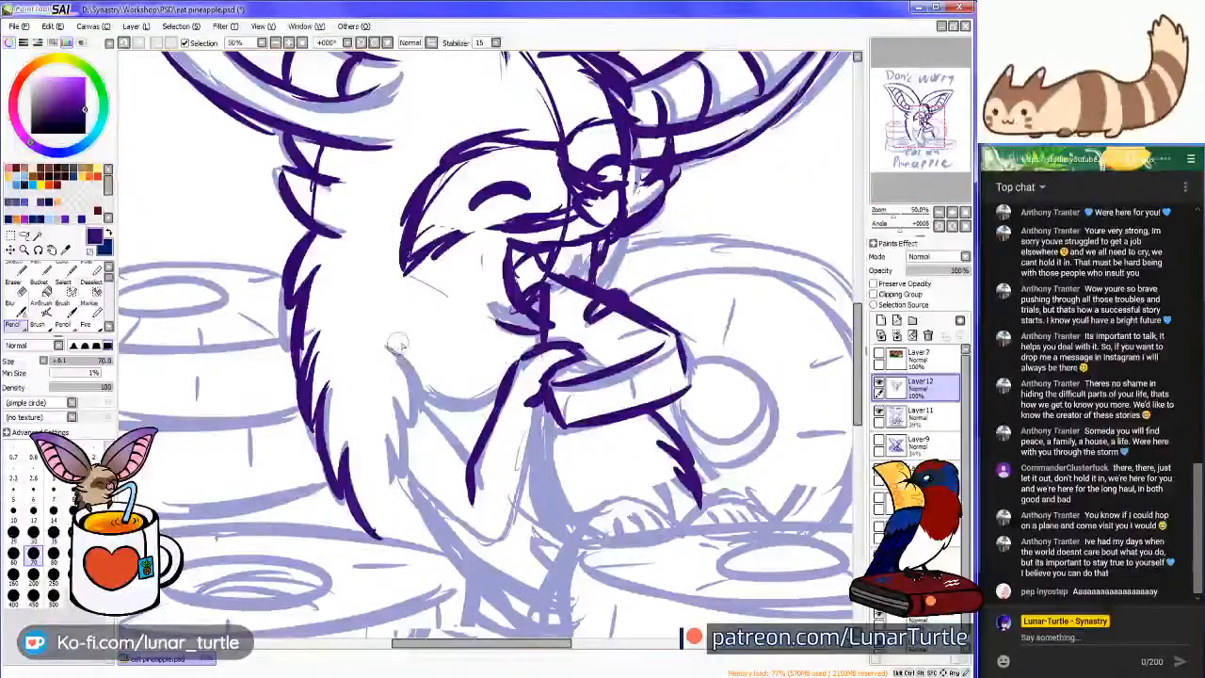
pyautogui.moveTo(399, 337)
pyautogui.mouseDown()
pyautogui.moveTo(418, 382)
pyautogui.moveTo(400, 433)
pyautogui.moveTo(407, 464)
pyautogui.mouseUp()
pyautogui.moveTo(391, 412)
pyautogui.mouseDown()
pyautogui.moveTo(394, 476)
pyautogui.moveTo(523, 253)
pyautogui.mouseUp()
# Complete the near arm with Pencil lines from the shoulder fur to the elbow and along the forearm's underside to the hand
pyautogui.moveTo(901, 154); pyautogui.dragTo(911, 152)
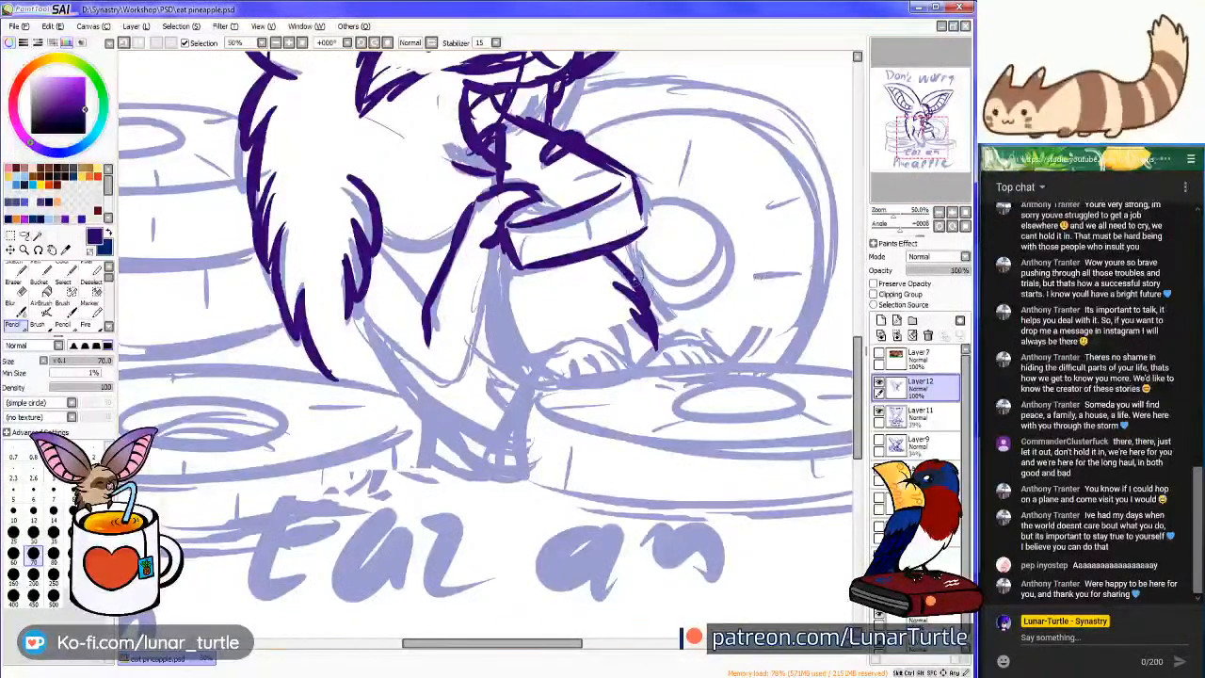
pyautogui.scroll(-4, 636, 281)
pyautogui.scroll(5, 603, 275)
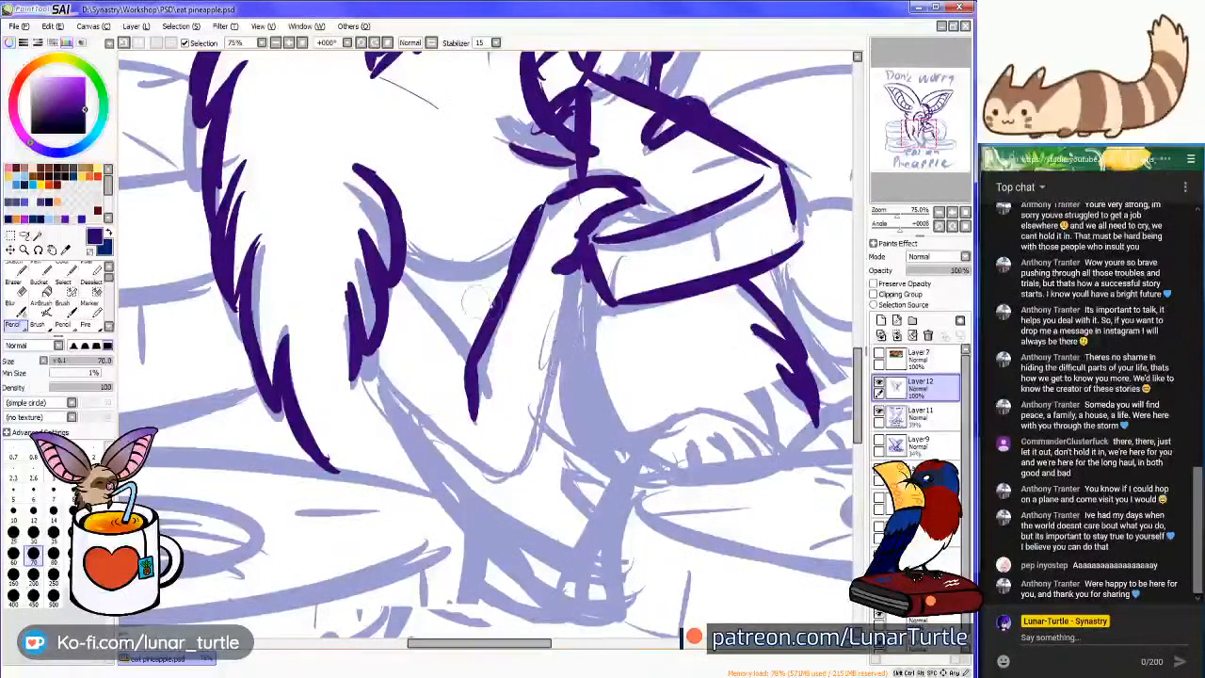
pyautogui.moveTo(405, 271); pyautogui.dragTo(476, 346)
pyautogui.moveTo(363, 364)
pyautogui.mouseDown()
pyautogui.moveTo(493, 475)
pyautogui.moveTo(538, 417)
pyautogui.moveTo(563, 258)
pyautogui.moveTo(557, 329)
pyautogui.moveTo(570, 275)
pyautogui.mouseUp()
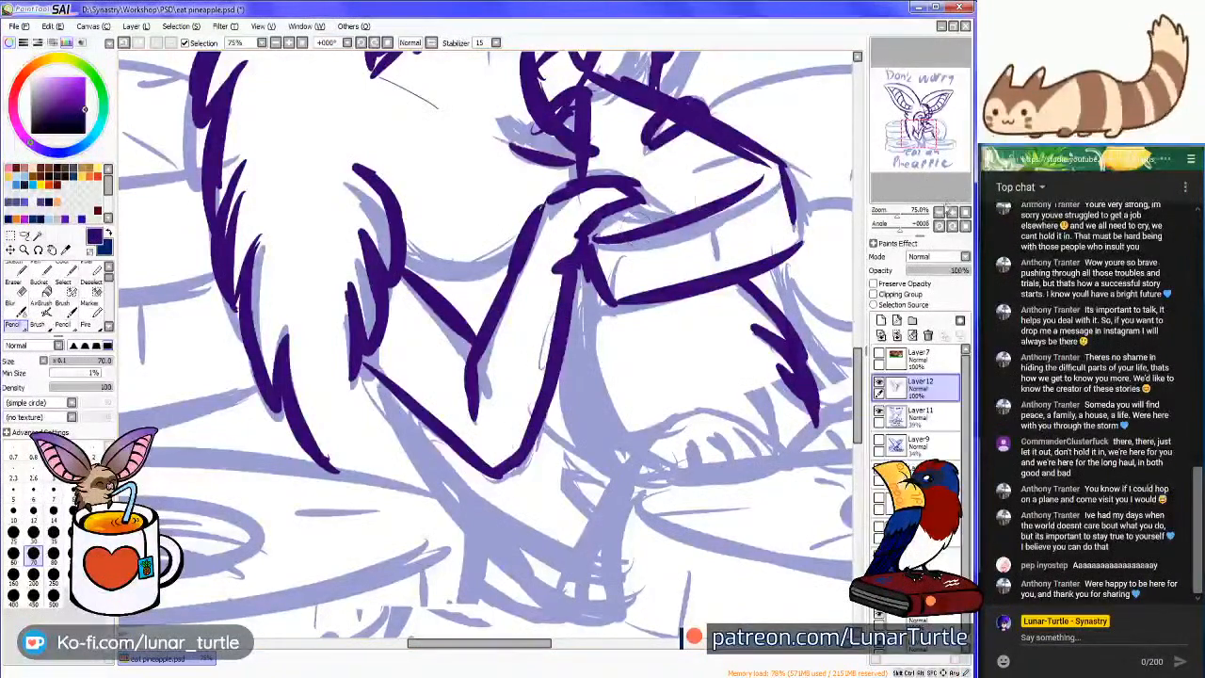
# Switch to Firefox and open a new browser tab ready for a web search
pyautogui.click(940, 213)
pyautogui.moveTo(921, 134); pyautogui.dragTo(925, 129)
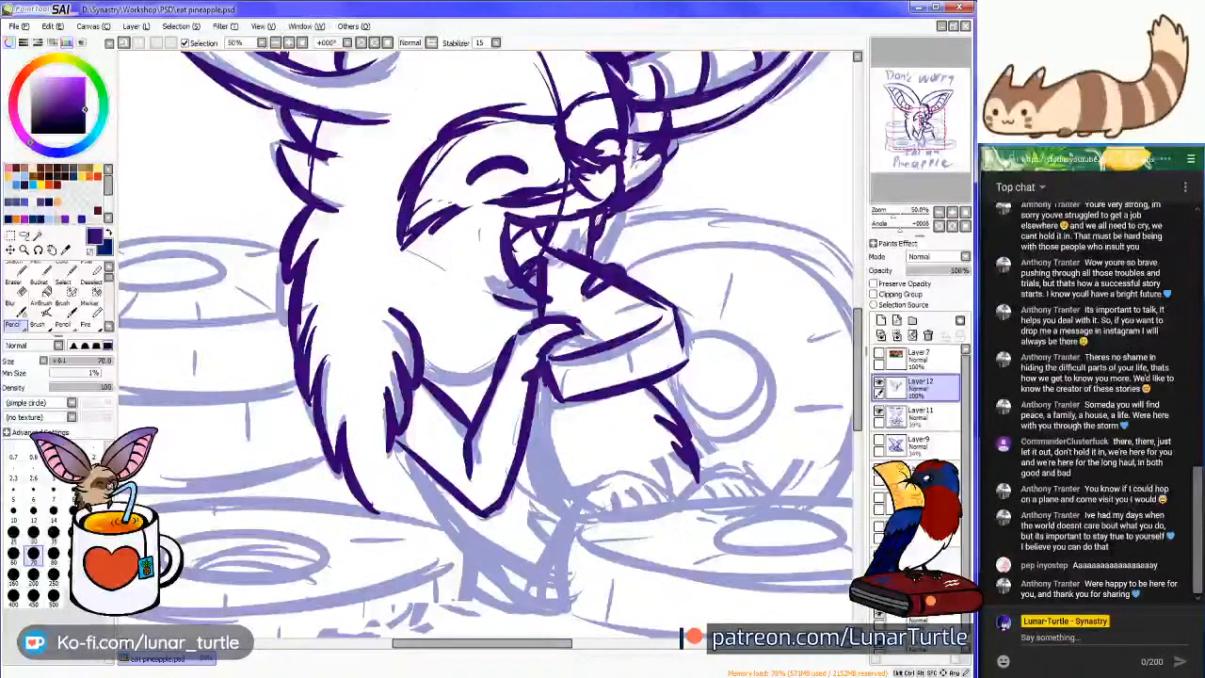
pyautogui.click(226, 664)
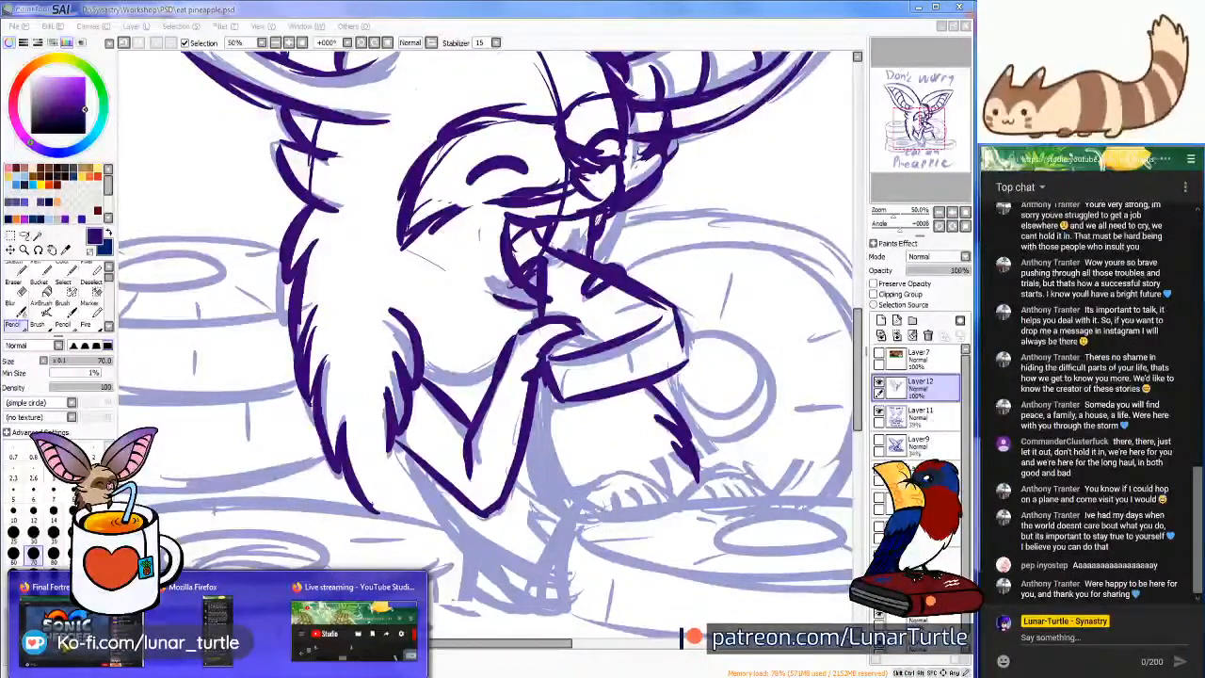
pyautogui.click(82, 631)
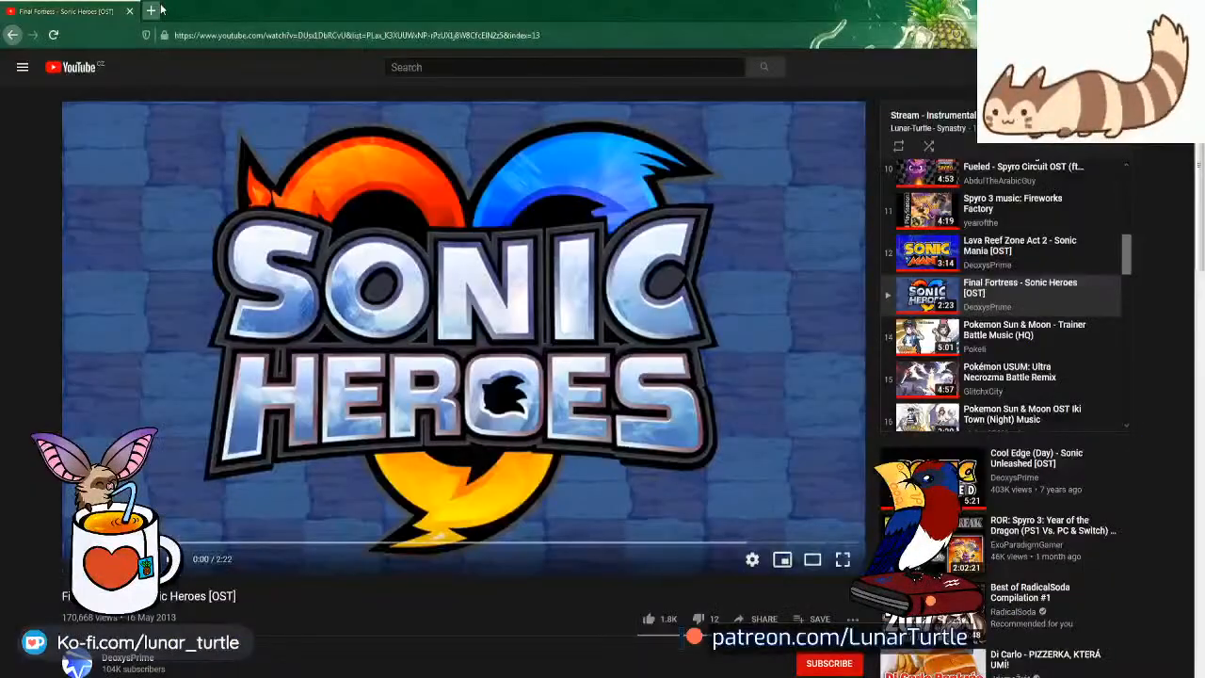
pyautogui.hotkey('ctrl', 't')
pyautogui.click(235, 34)
pyautogui.write('bat')
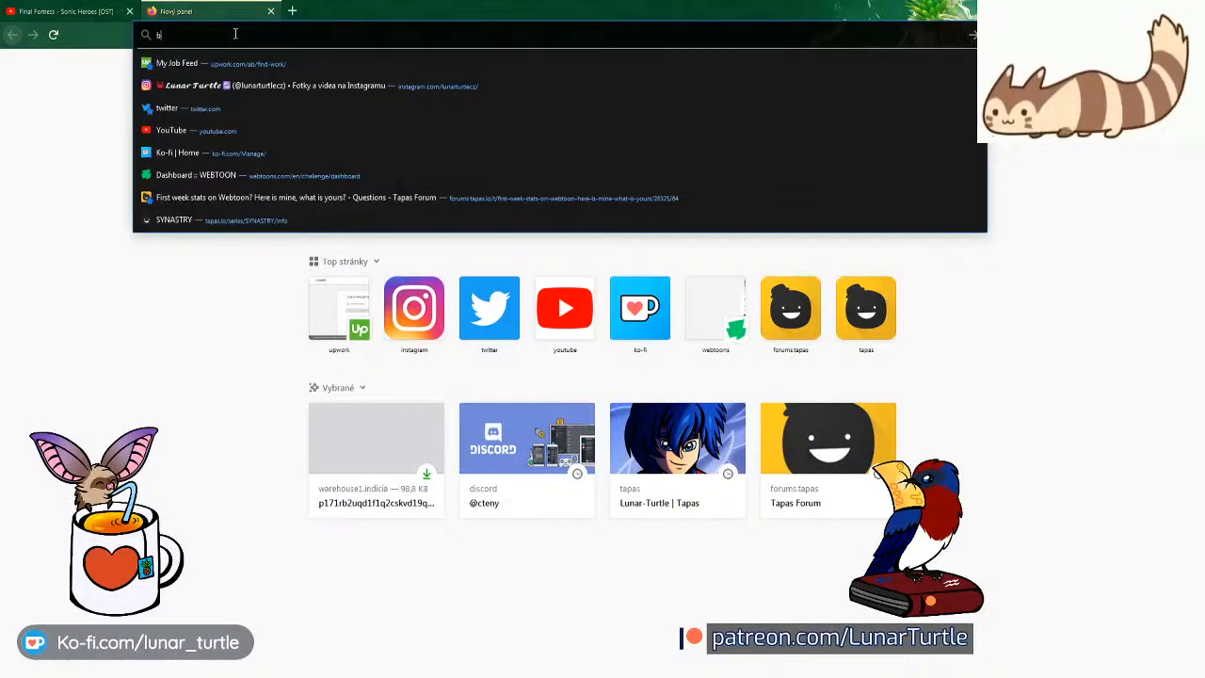
pyautogui.press('BackSpace')
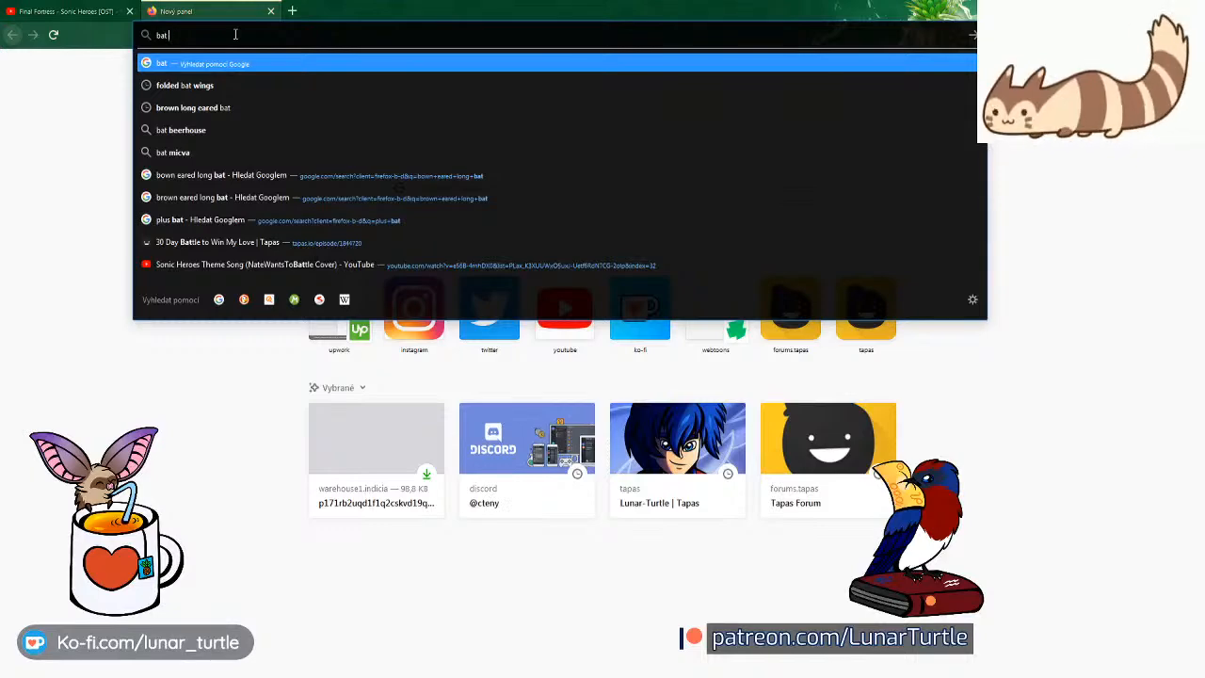
pyautogui.press('BackSpace')
pyautogui.press('BackSpace')
pyautogui.press('BackSpace')
# Search Google for "brown long eared bat" pictures and preview the photo from The Wildlife Trusts
pyautogui.write('bron')
pyautogui.press('BackSpace')
pyautogui.write('w')
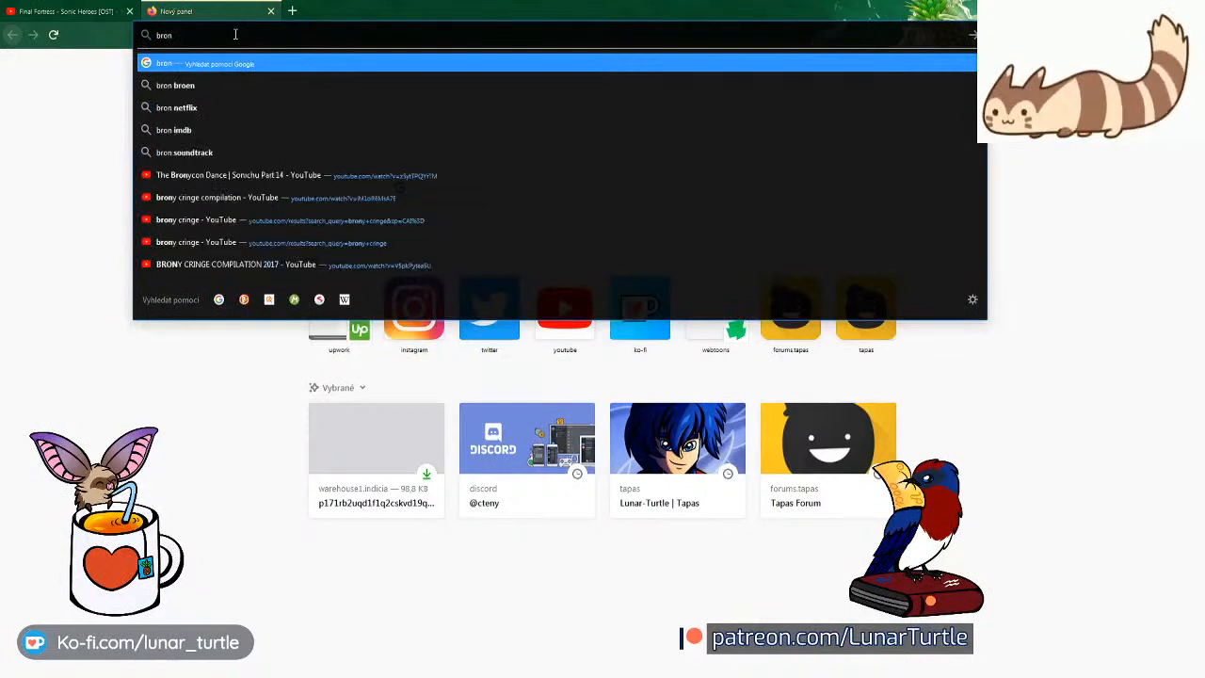
pyautogui.write('n ')
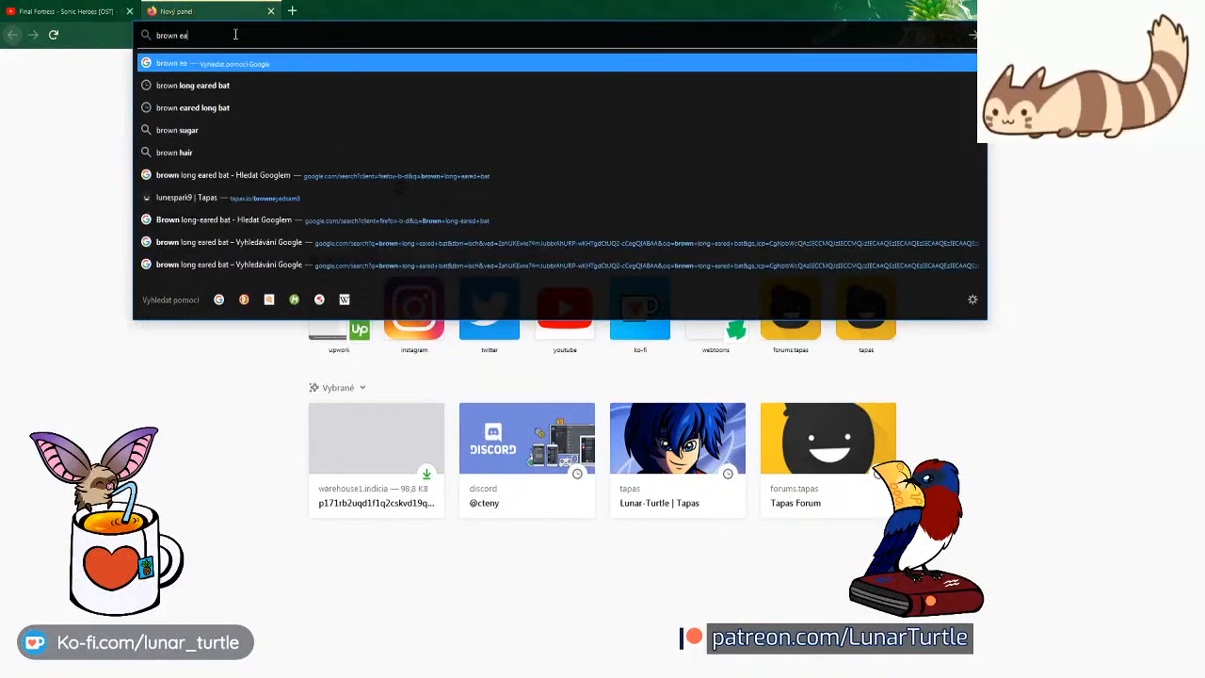
pyautogui.write('long')
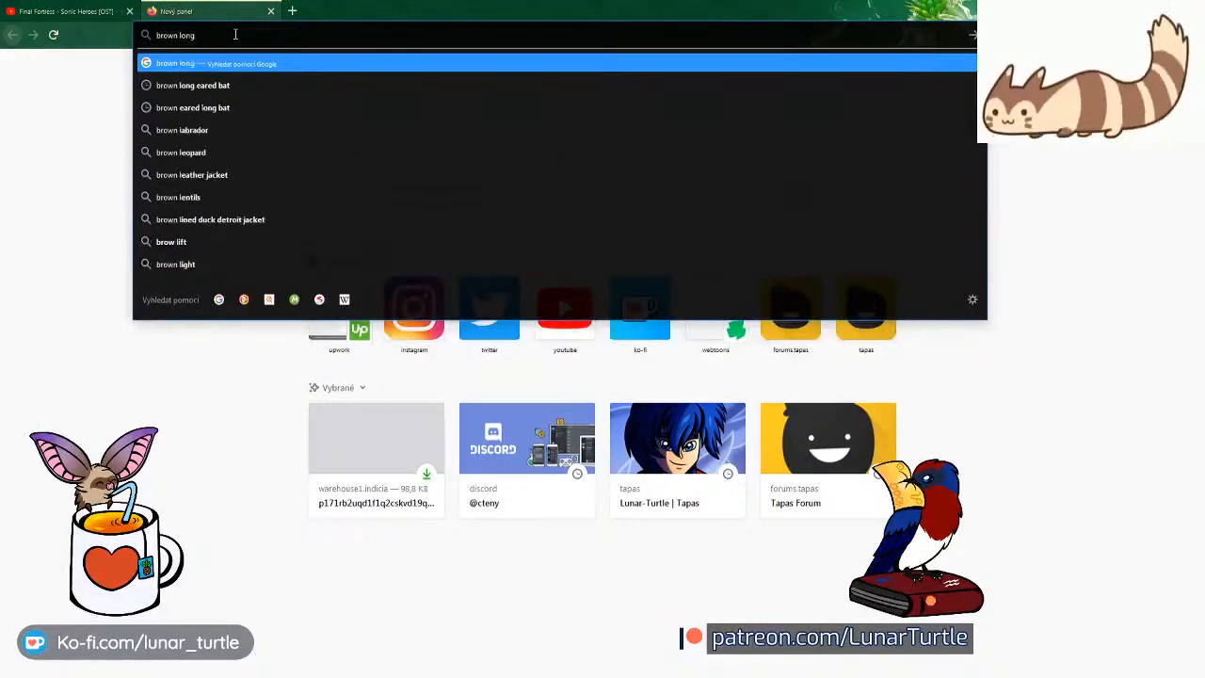
pyautogui.write(' eared bat')
pyautogui.press('Return')
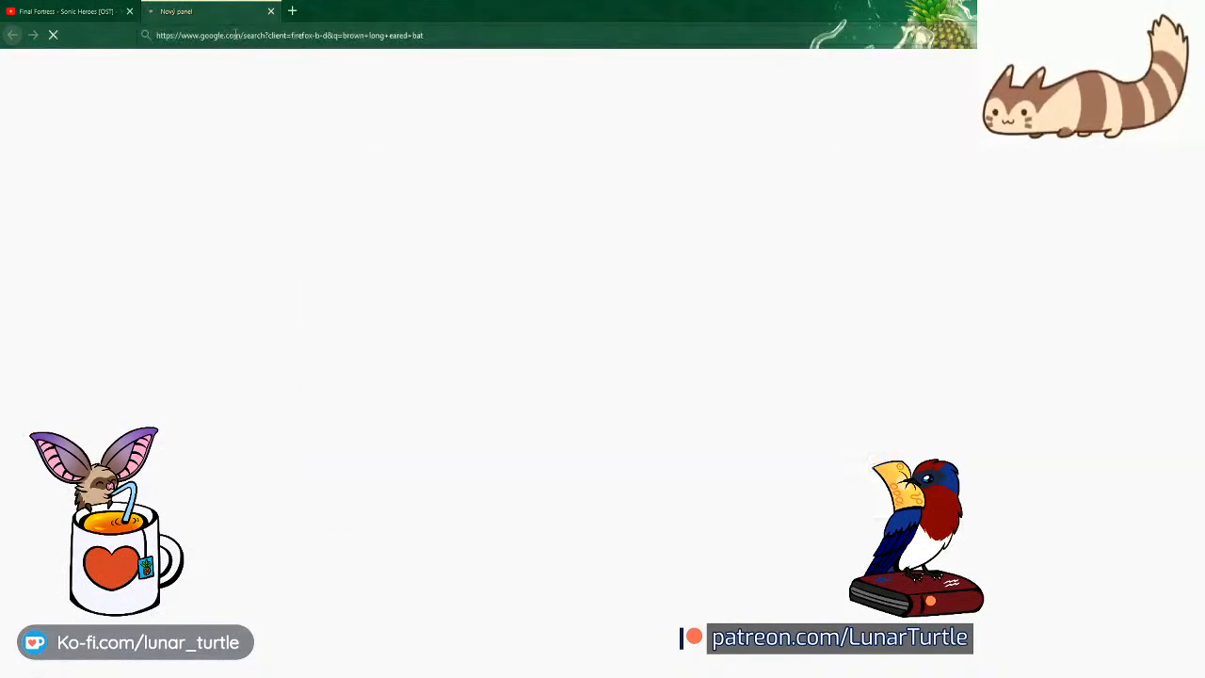
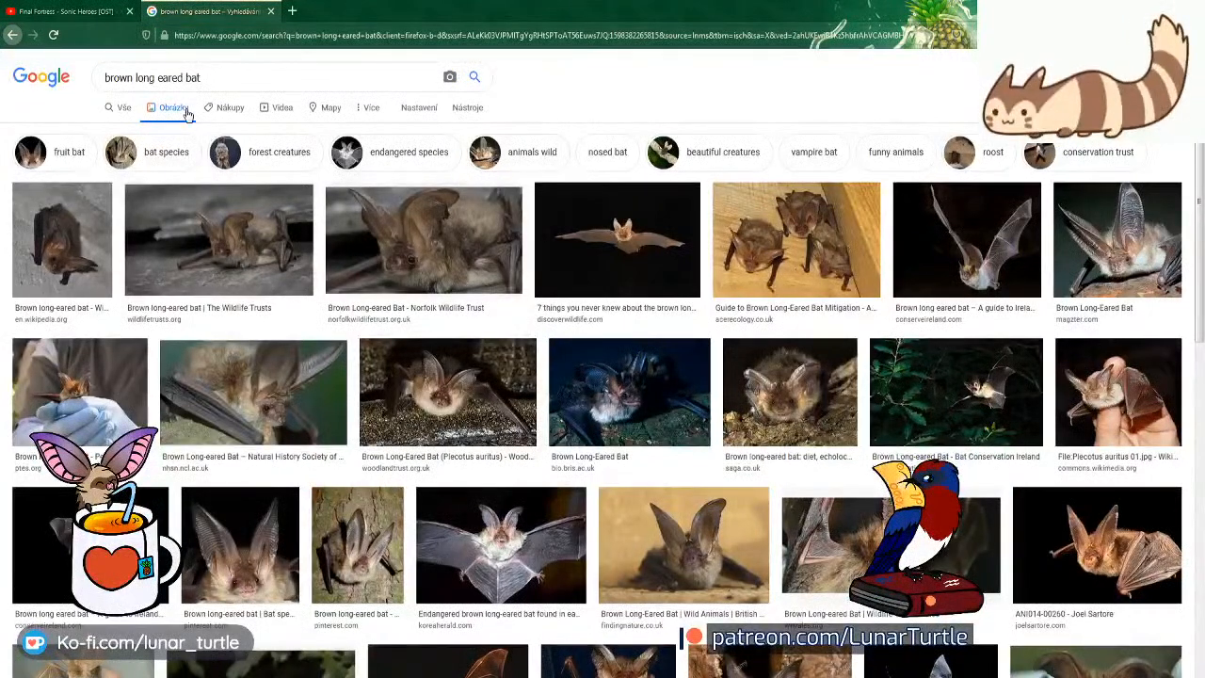
pyautogui.scroll(-1, 427, 209)
pyautogui.click(426, 209)
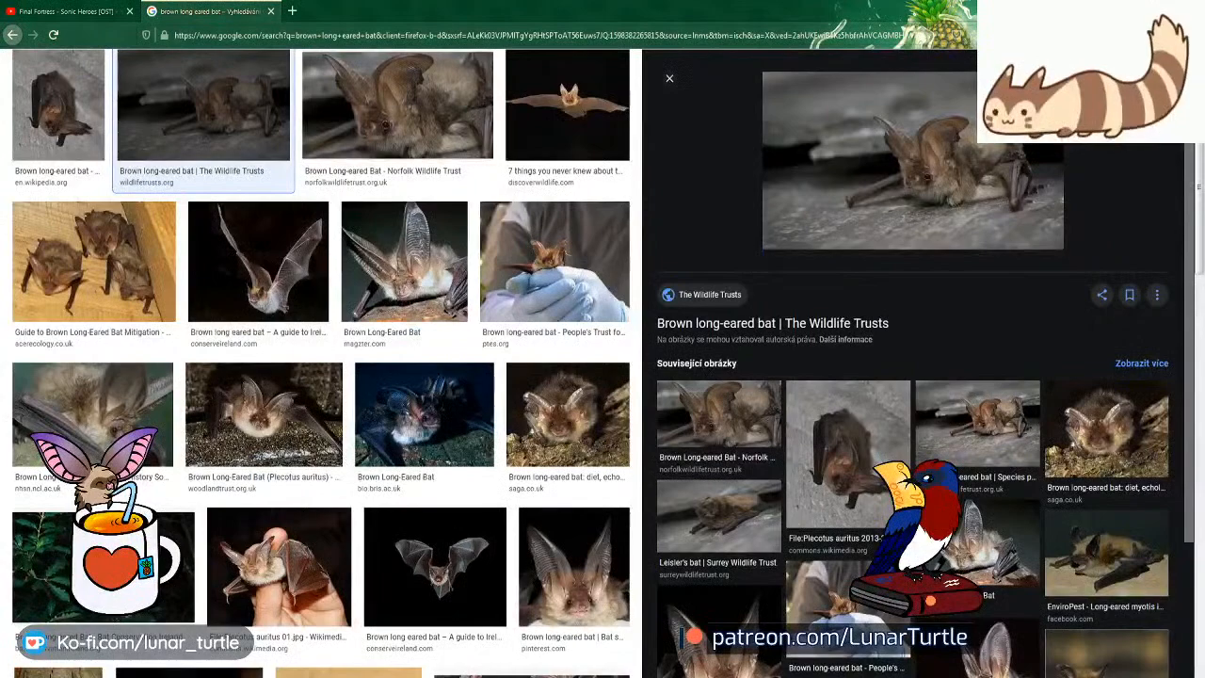
pyautogui.click(188, 676)
pyautogui.click(188, 676)
pyautogui.click(236, 676)
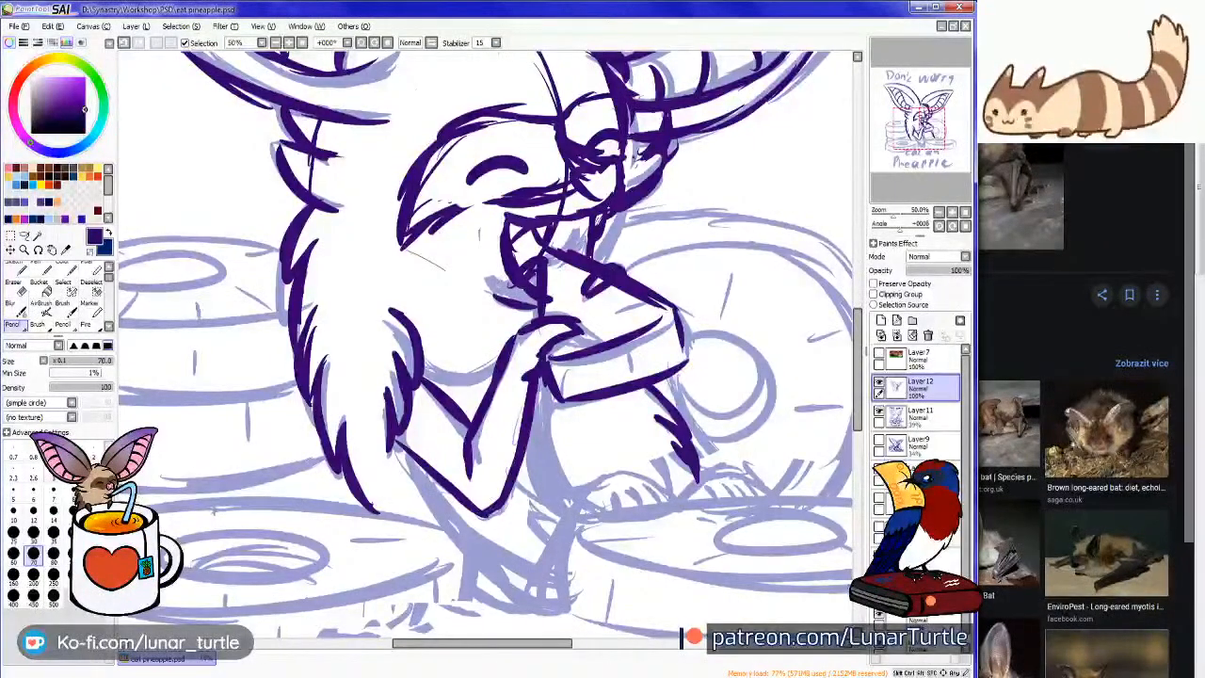
pyautogui.click(1146, 6)
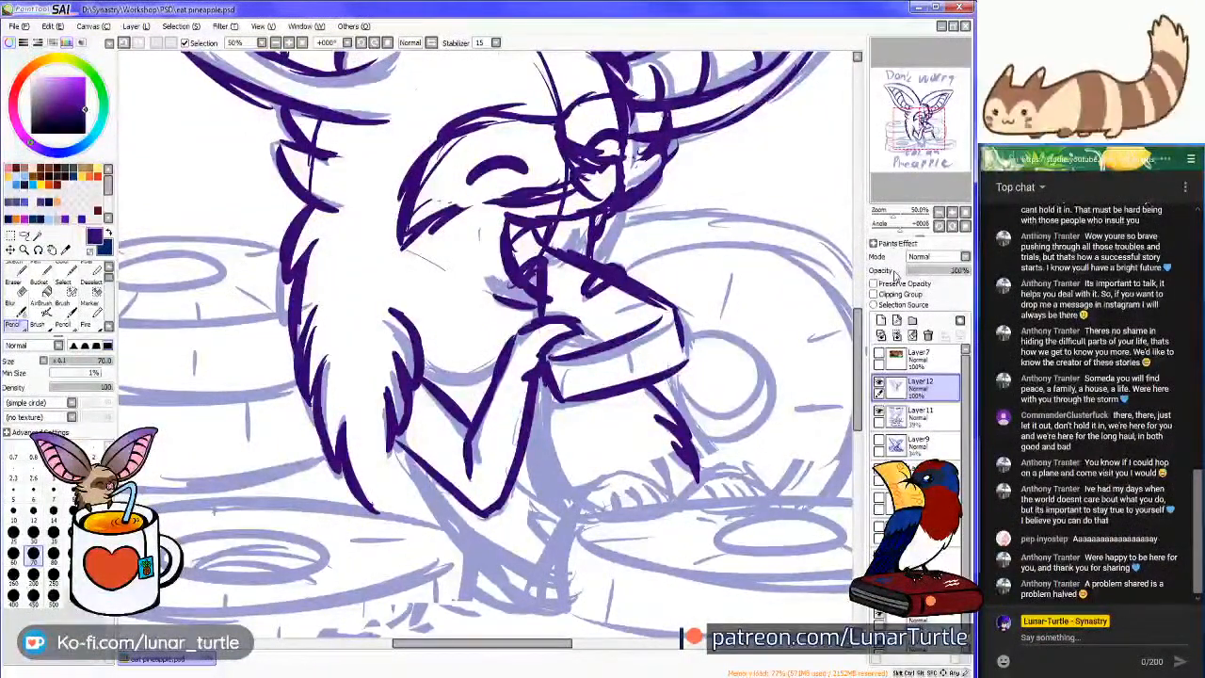
pyautogui.click(19, 25)
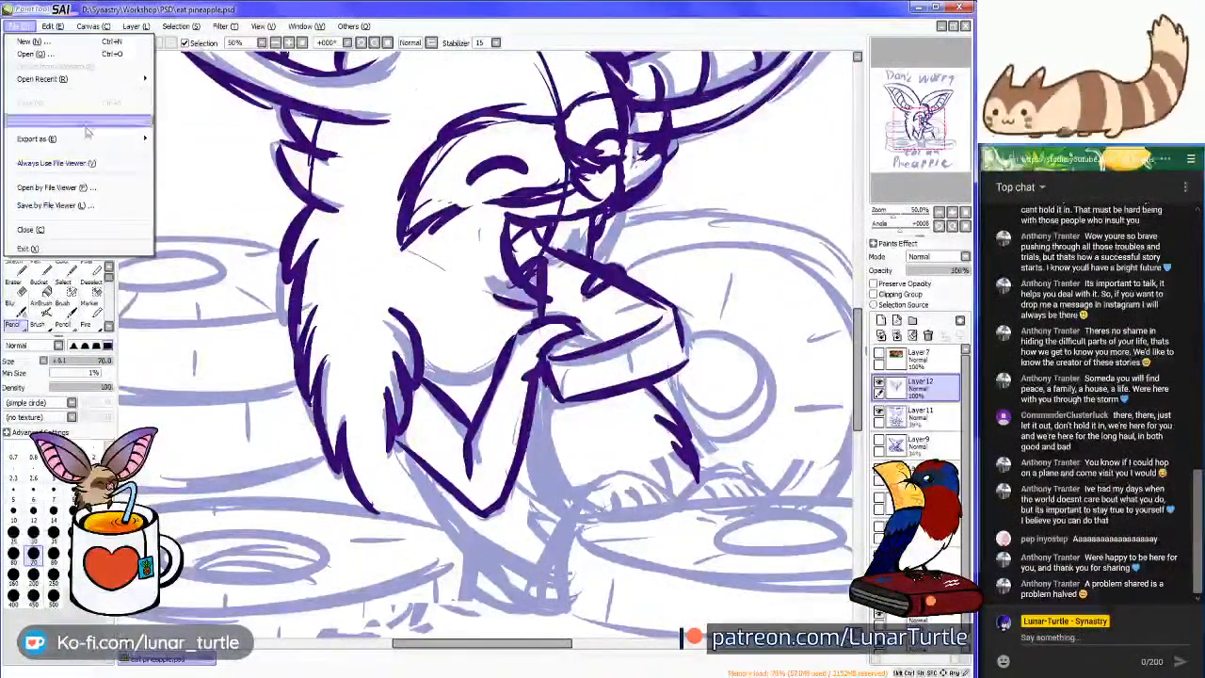
pyautogui.click(405, 671)
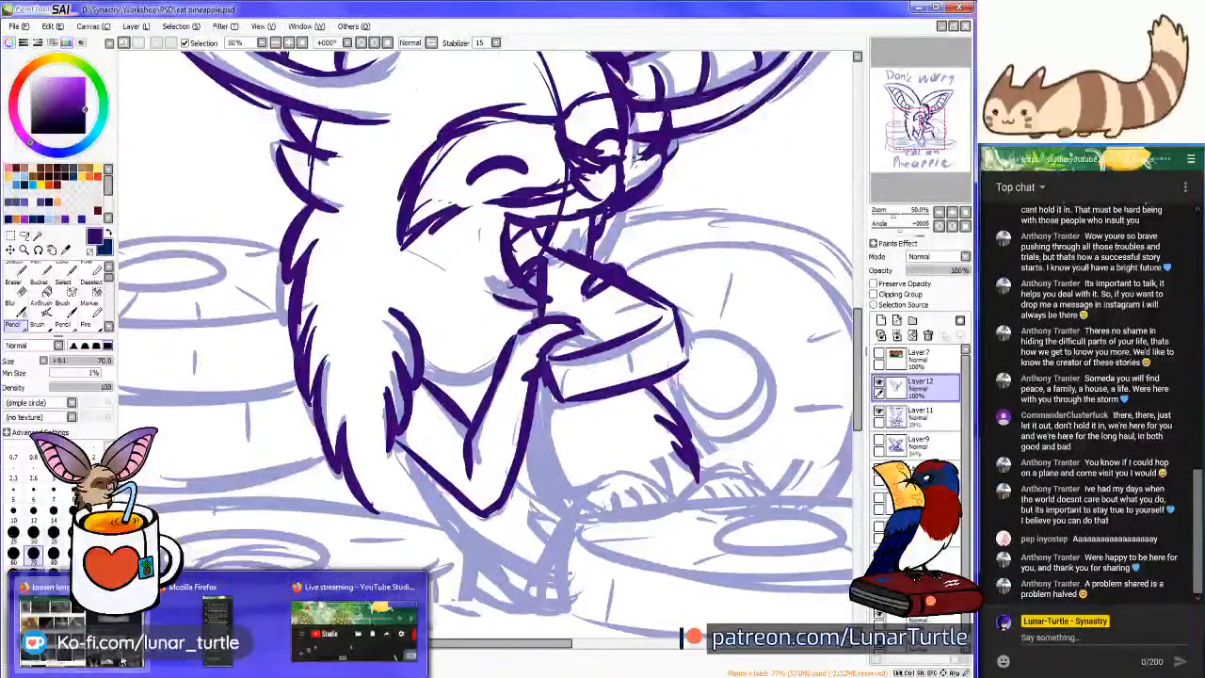
pyautogui.click(443, 593)
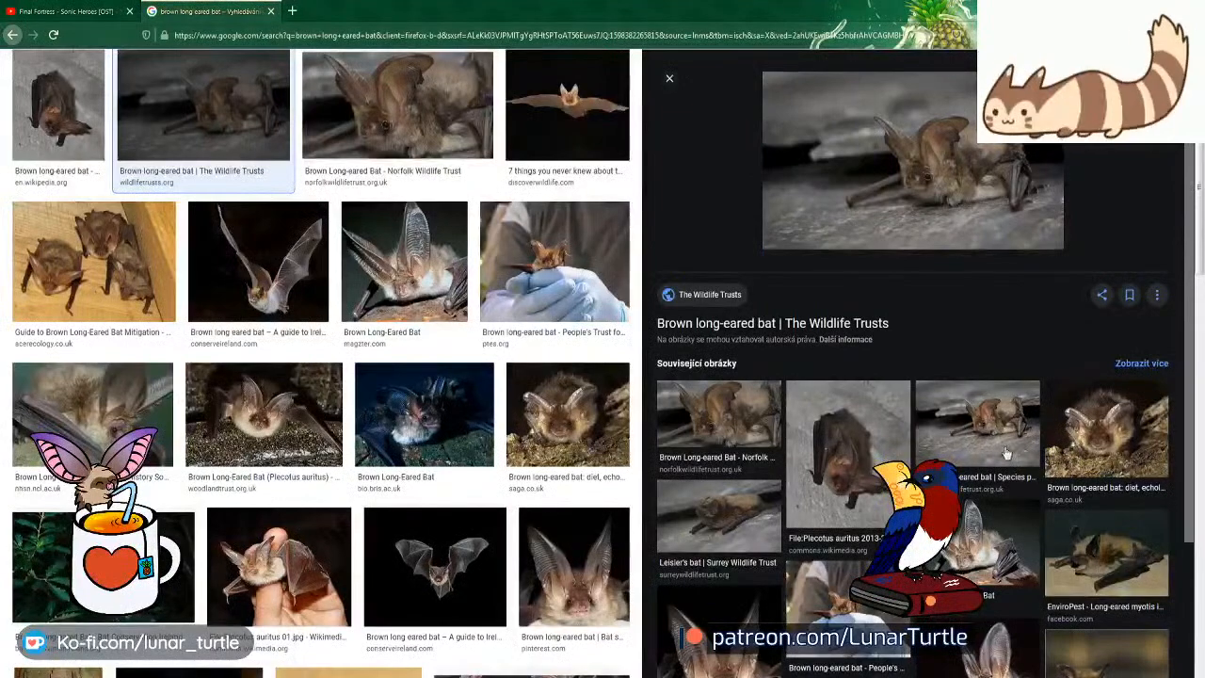
# Find the ANI014-00260 photo of a bat with a folded wing on a black background and copy the image
pyautogui.scroll(-2, 1004, 436)
pyautogui.scroll(-10, 377, 443)
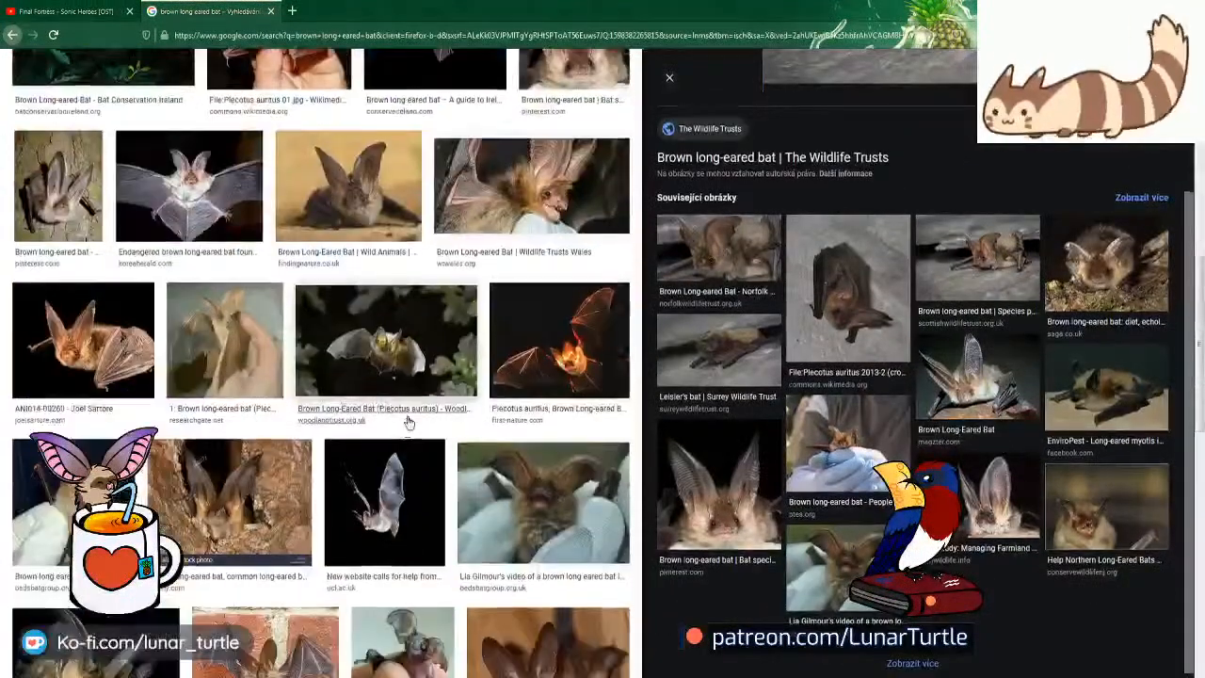
pyautogui.scroll(-15, 429, 365)
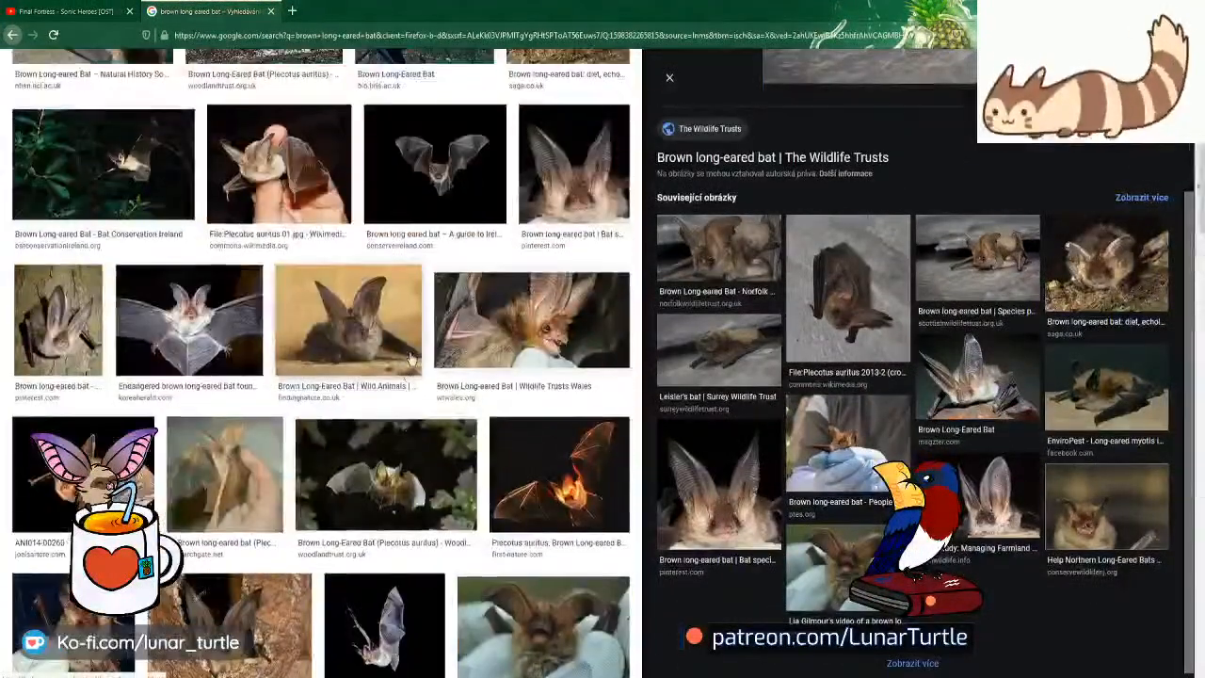
pyautogui.scroll(-5, 471, 376)
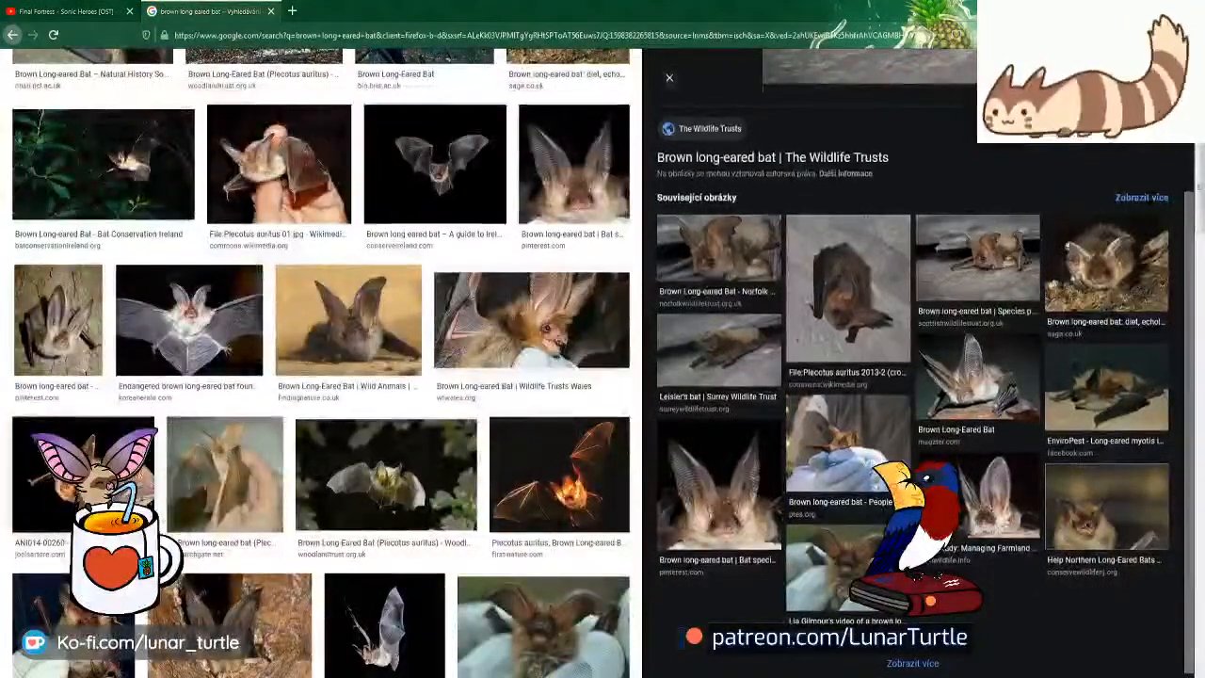
pyautogui.click(82, 480)
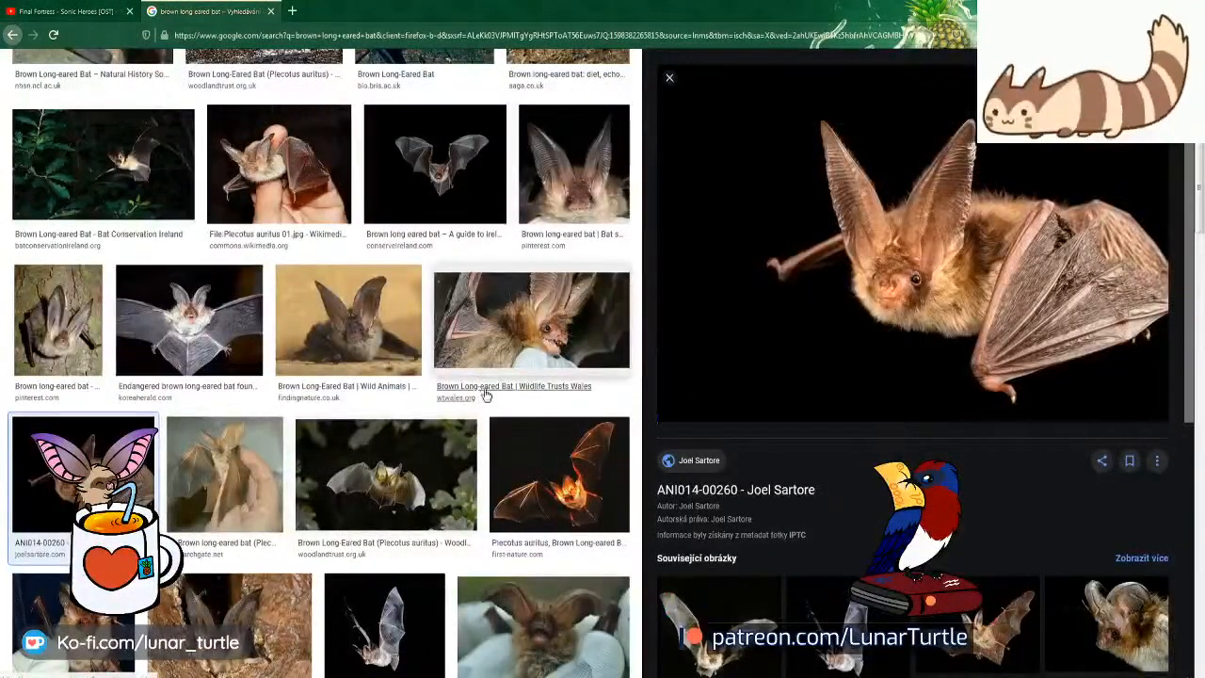
pyautogui.scroll(6, 523, 407)
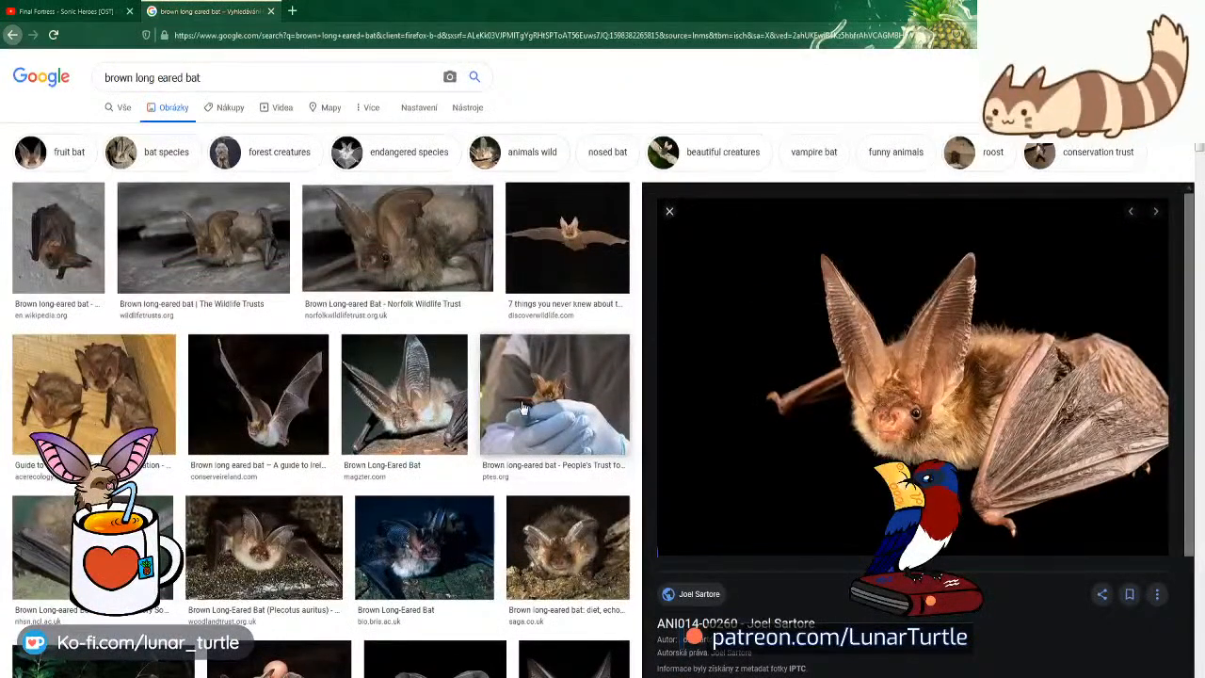
pyautogui.rightClick(985, 391)
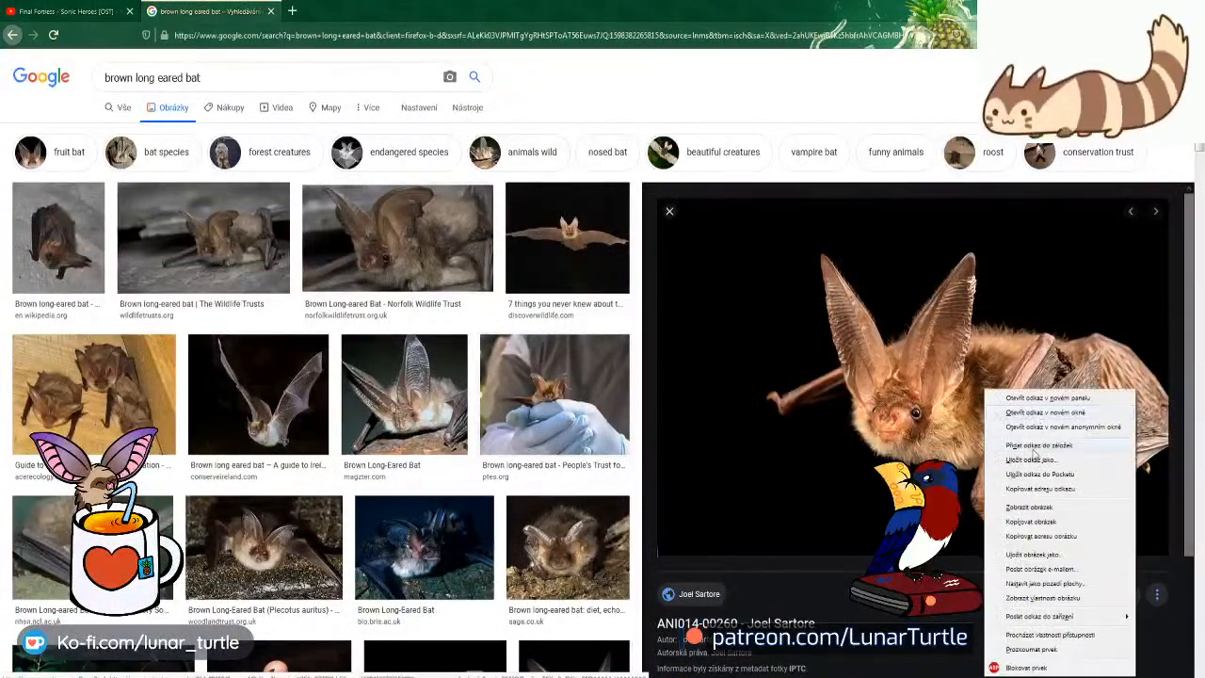
pyautogui.click(1035, 523)
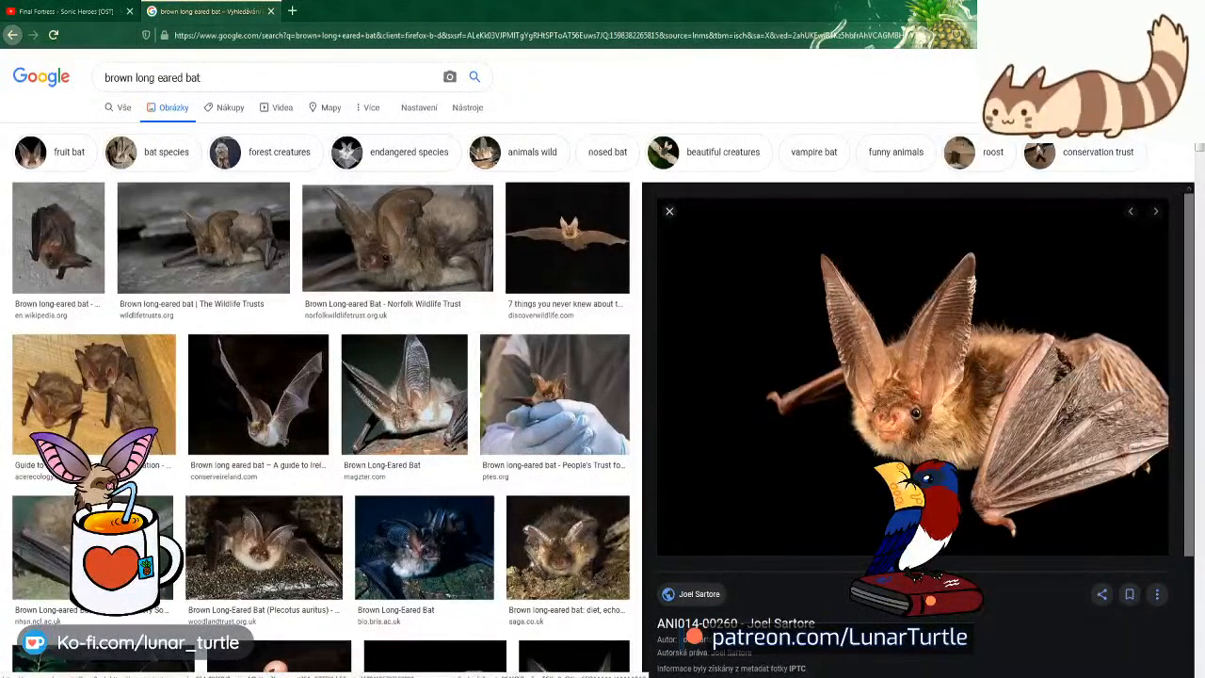
# Switch to PaintTool SAI and paste the copied bat photo onto its own layer above Layer12
pyautogui.hotkey('alt', 'Tab')
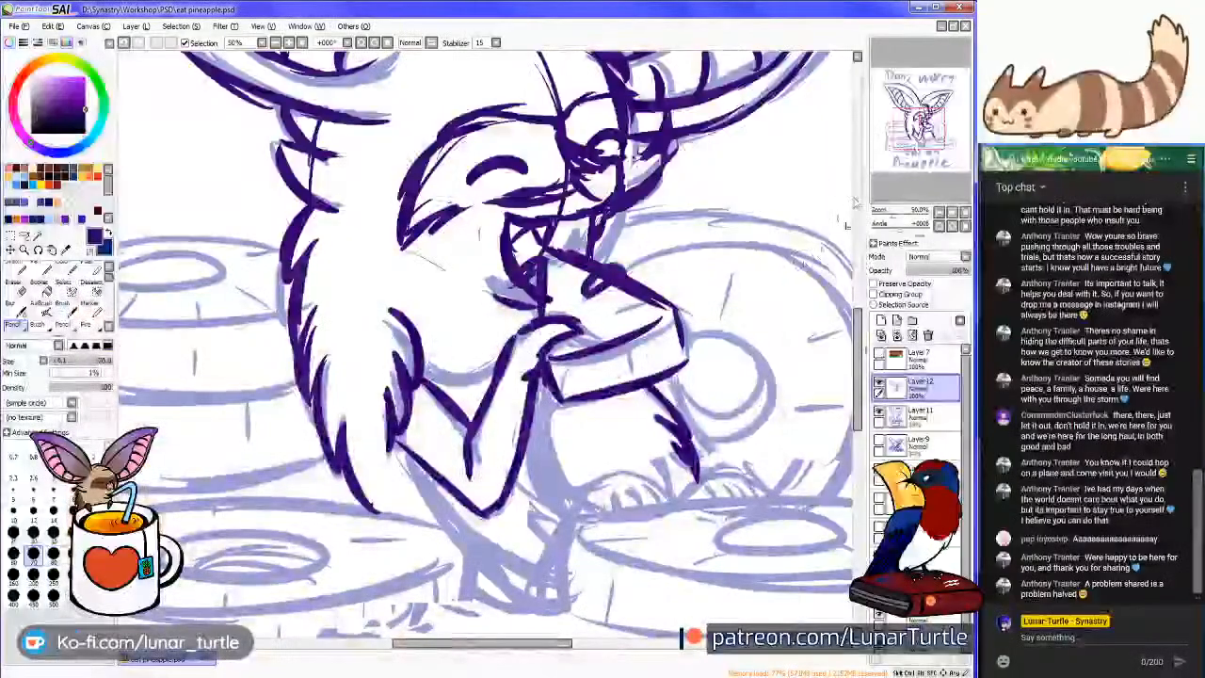
pyautogui.scroll(-5, 716, 244)
pyautogui.scroll(2, 716, 242)
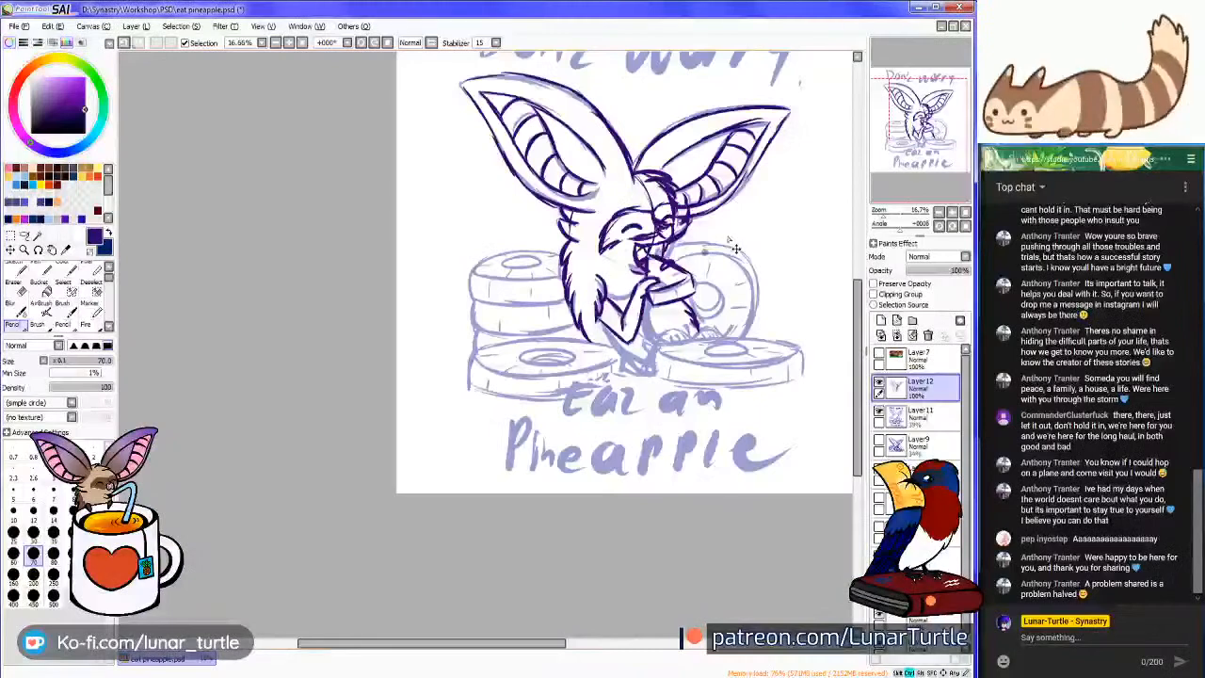
pyautogui.hotkey('ctrl', 'v')
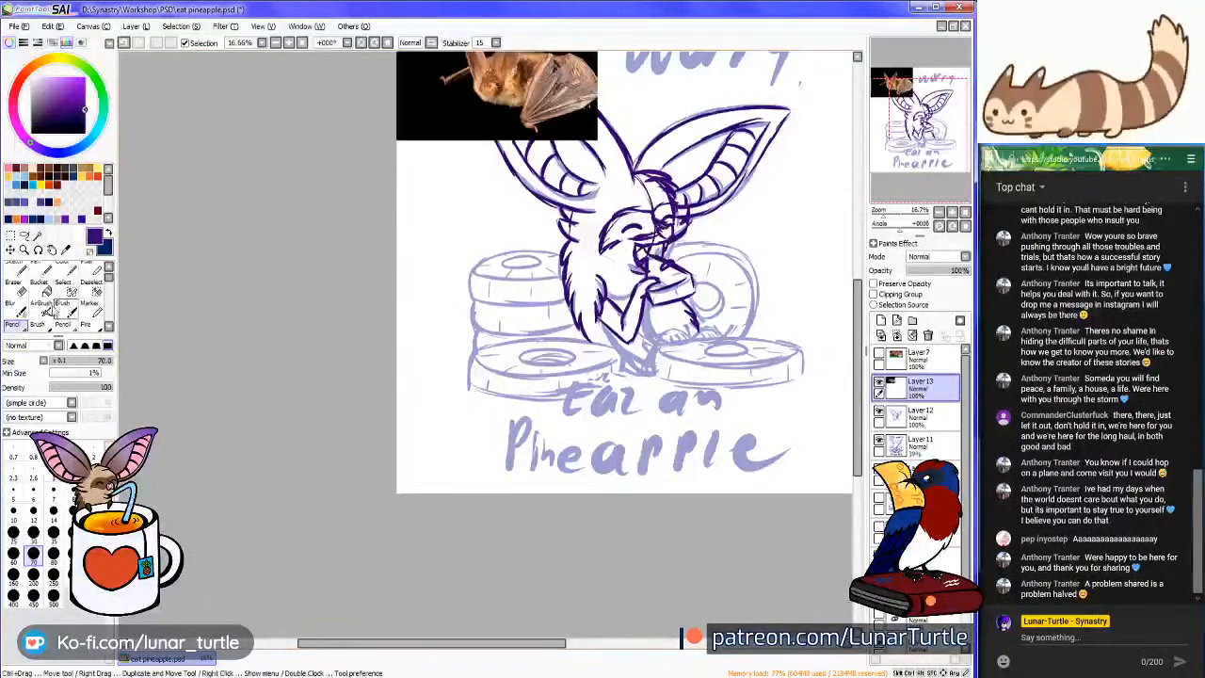
# Rotate the pasted photo, flip it vertically, and place it slightly tilted with the head up beside the sketched bat's back
pyautogui.scroll(-5, 341, 213)
pyautogui.scroll(4, 339, 167)
pyautogui.hotkey('ctrl', 't')
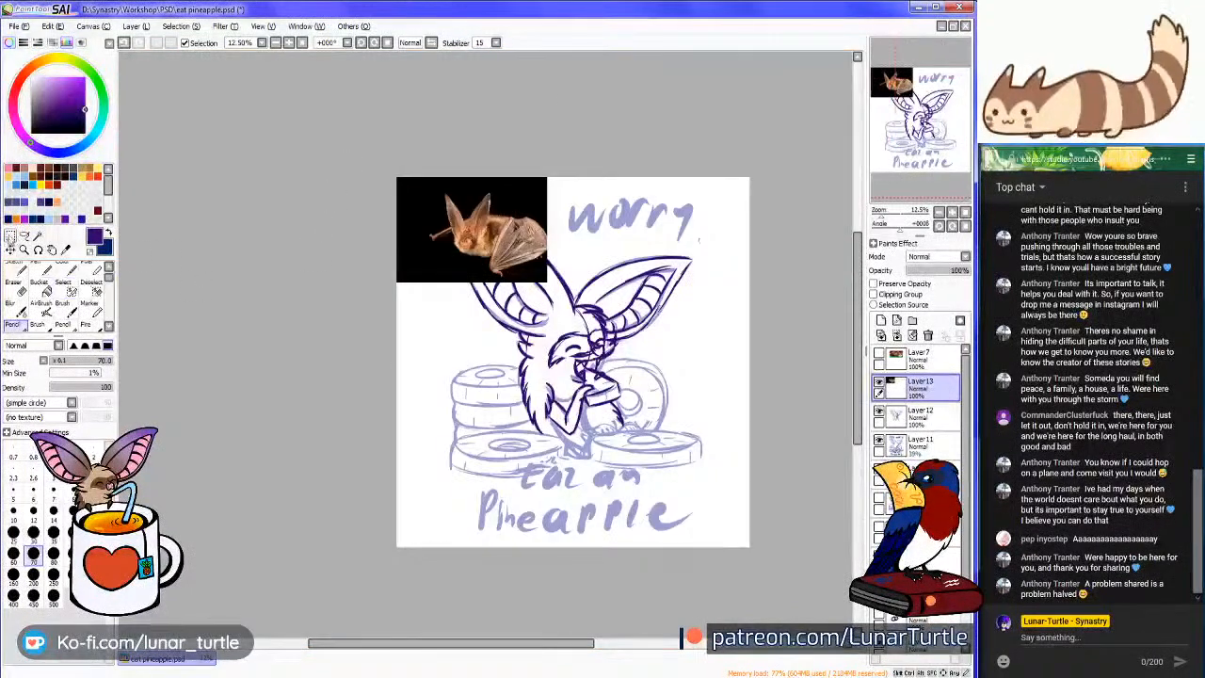
pyautogui.click(21, 420)
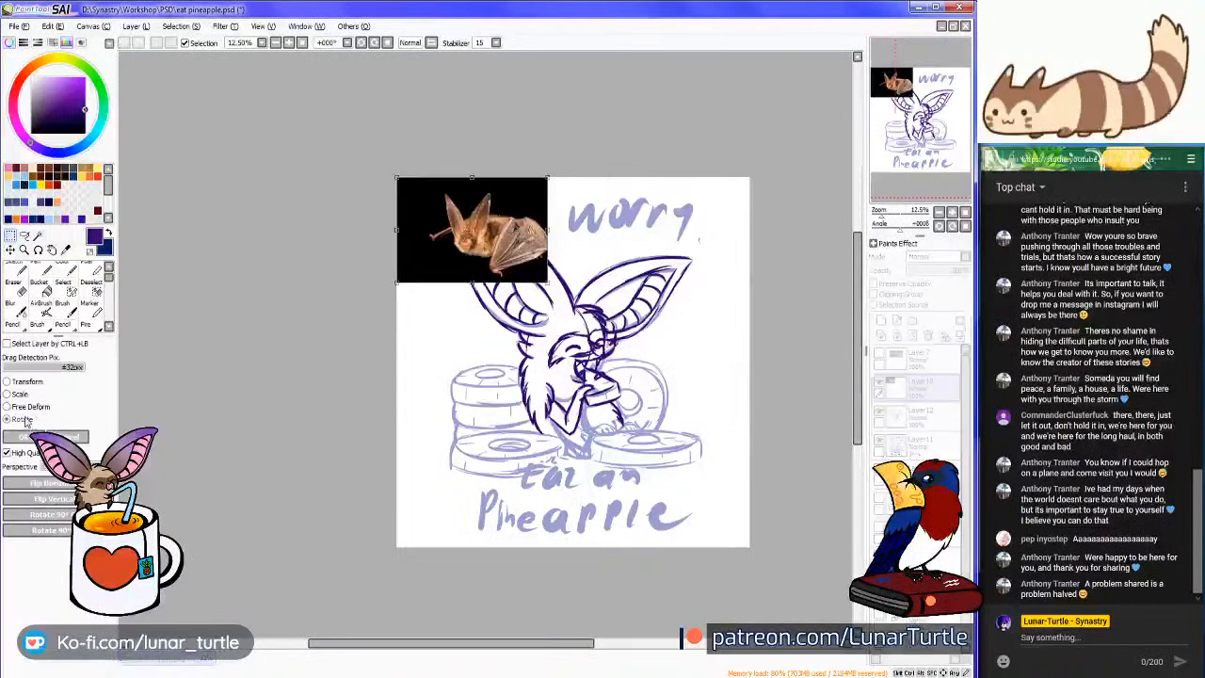
pyautogui.moveTo(572, 294); pyautogui.dragTo(421, 328)
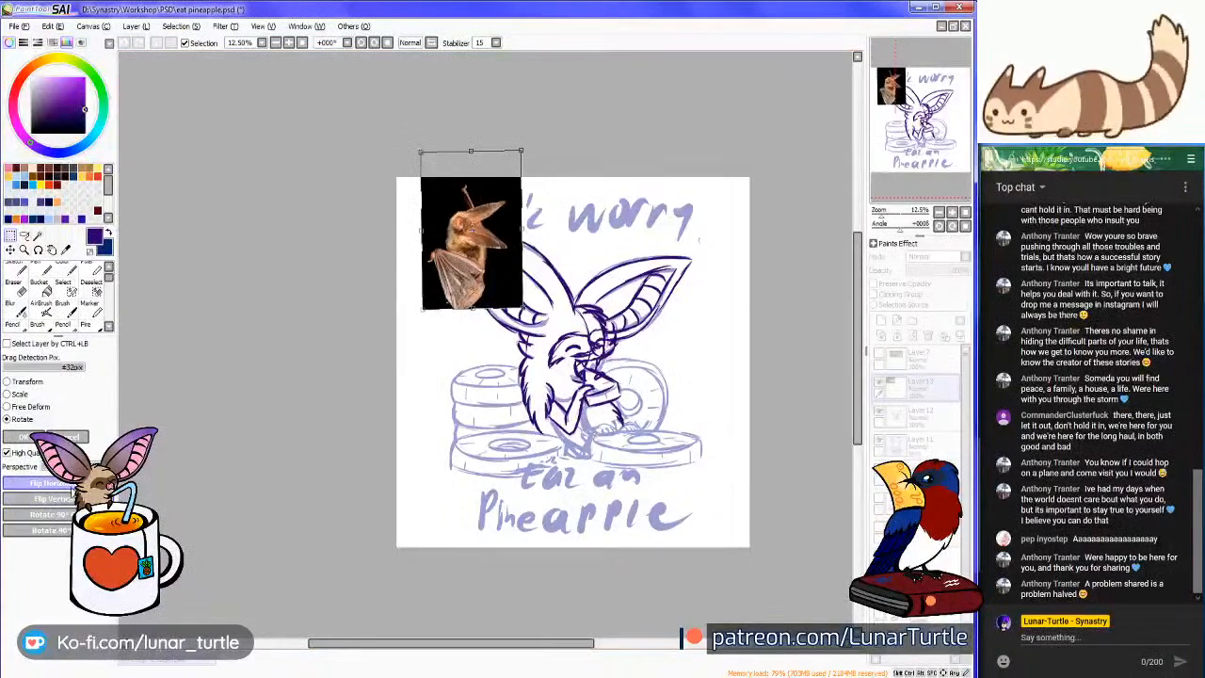
pyautogui.click(70, 498)
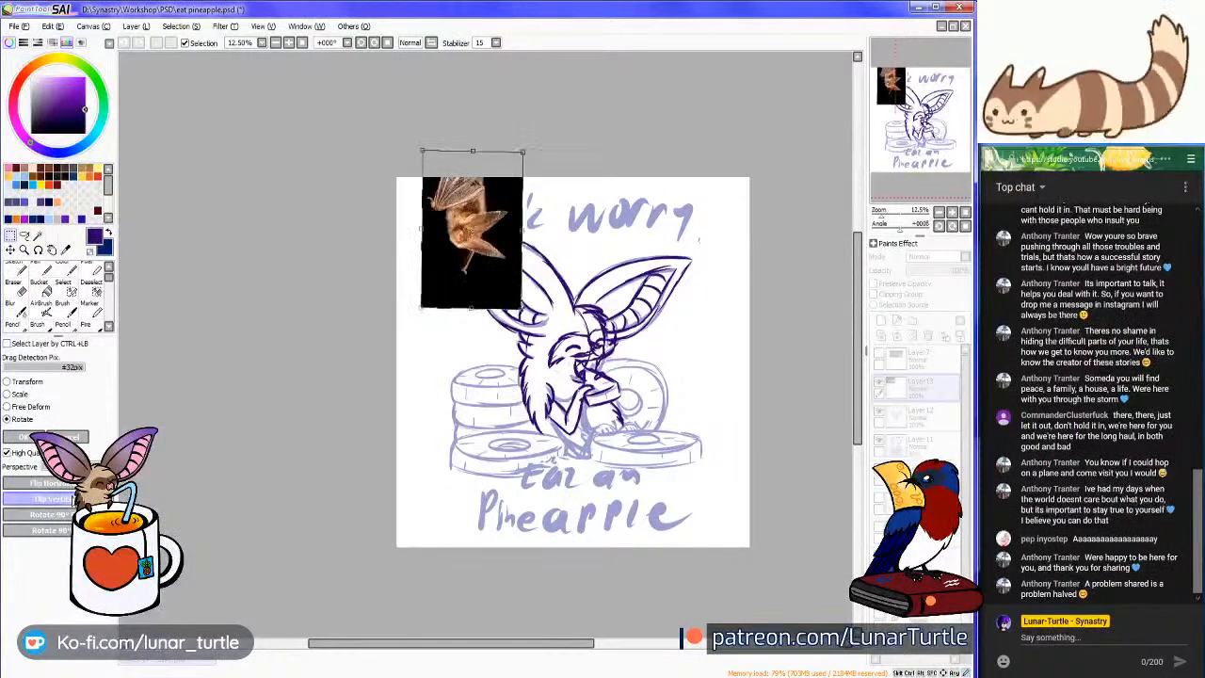
pyautogui.moveTo(494, 268); pyautogui.dragTo(480, 341)
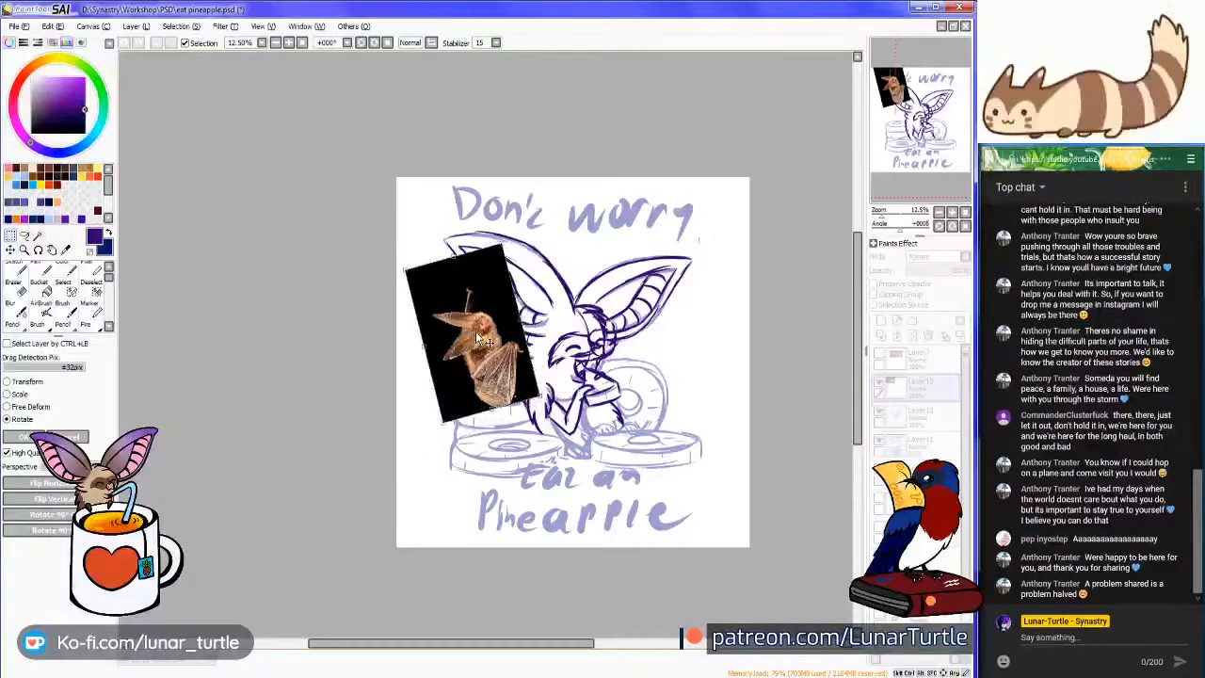
pyautogui.press('Return')
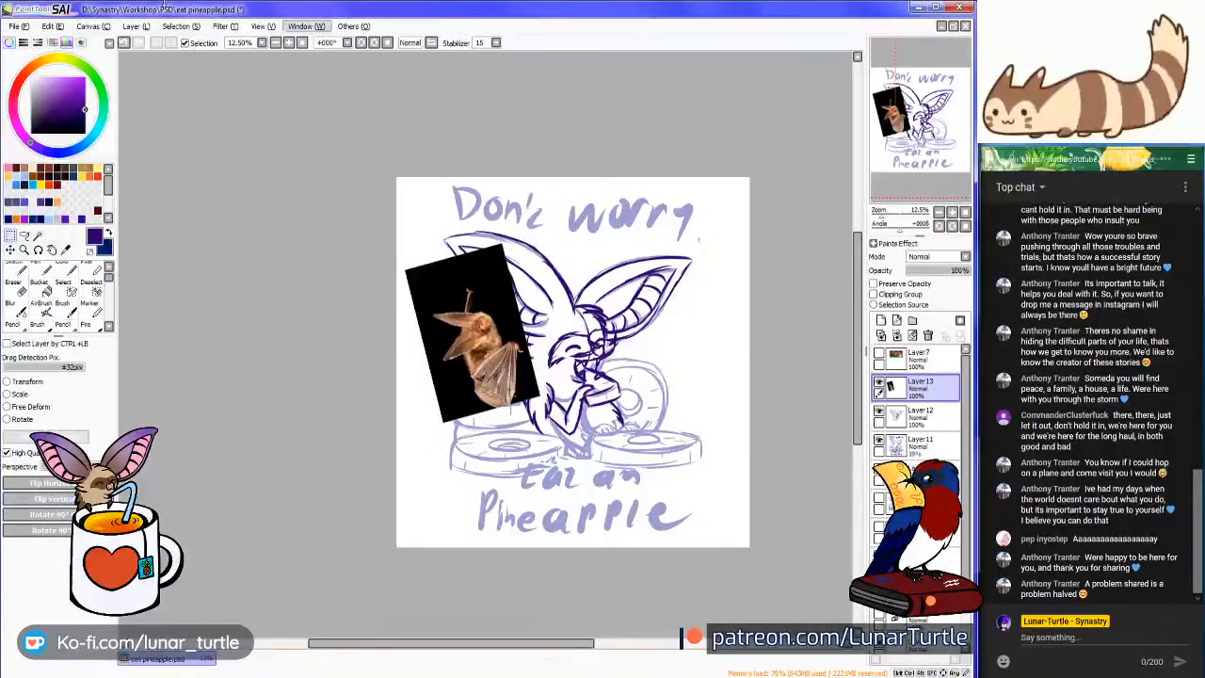
# Save the drawing with the bat reference photo in place
pyautogui.click(15, 25)
pyautogui.click(54, 100)
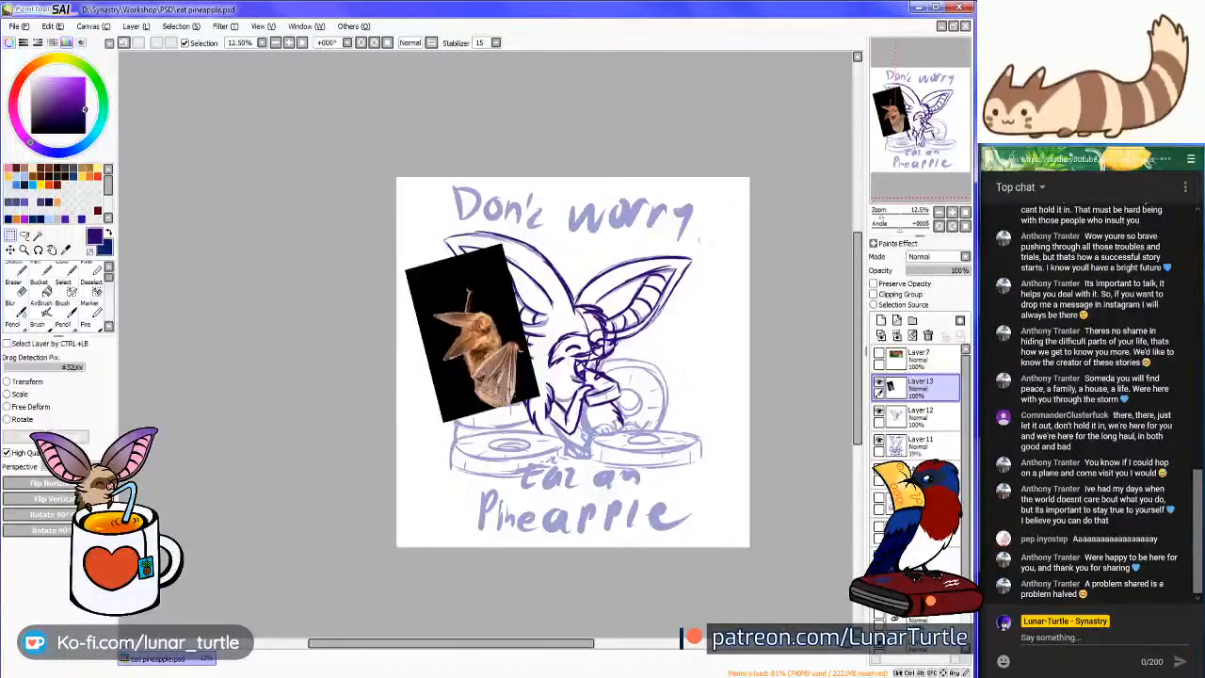
pyautogui.moveTo(899, 127); pyautogui.dragTo(939, 175)
pyautogui.scroll(4, 591, 249)
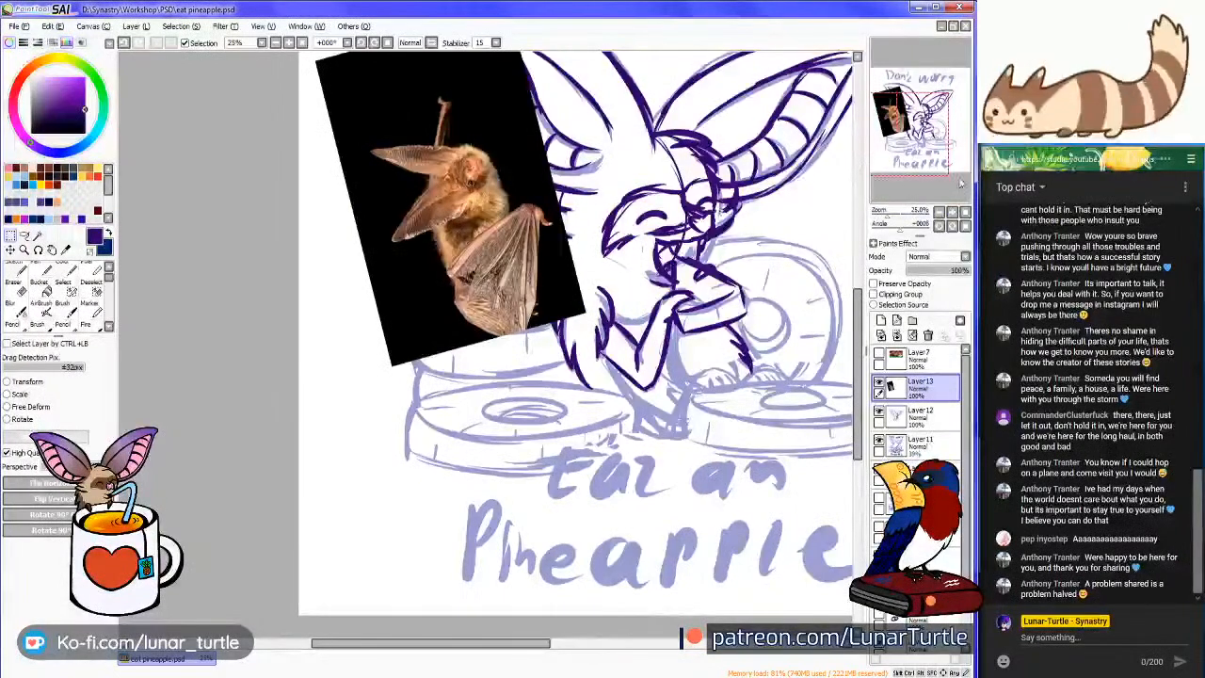
pyautogui.moveTo(935, 148)
pyautogui.mouseDown()
pyautogui.moveTo(950, 163)
pyautogui.moveTo(932, 142)
pyautogui.mouseUp()
pyautogui.click(952, 212)
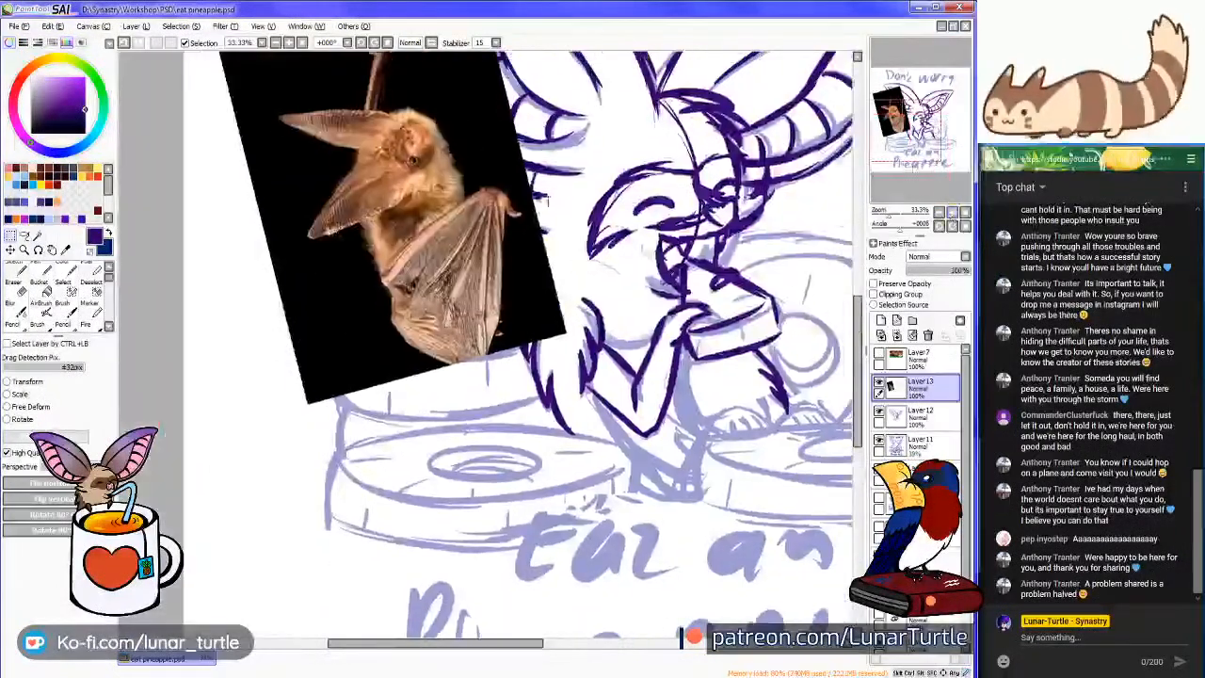
pyautogui.click(13, 324)
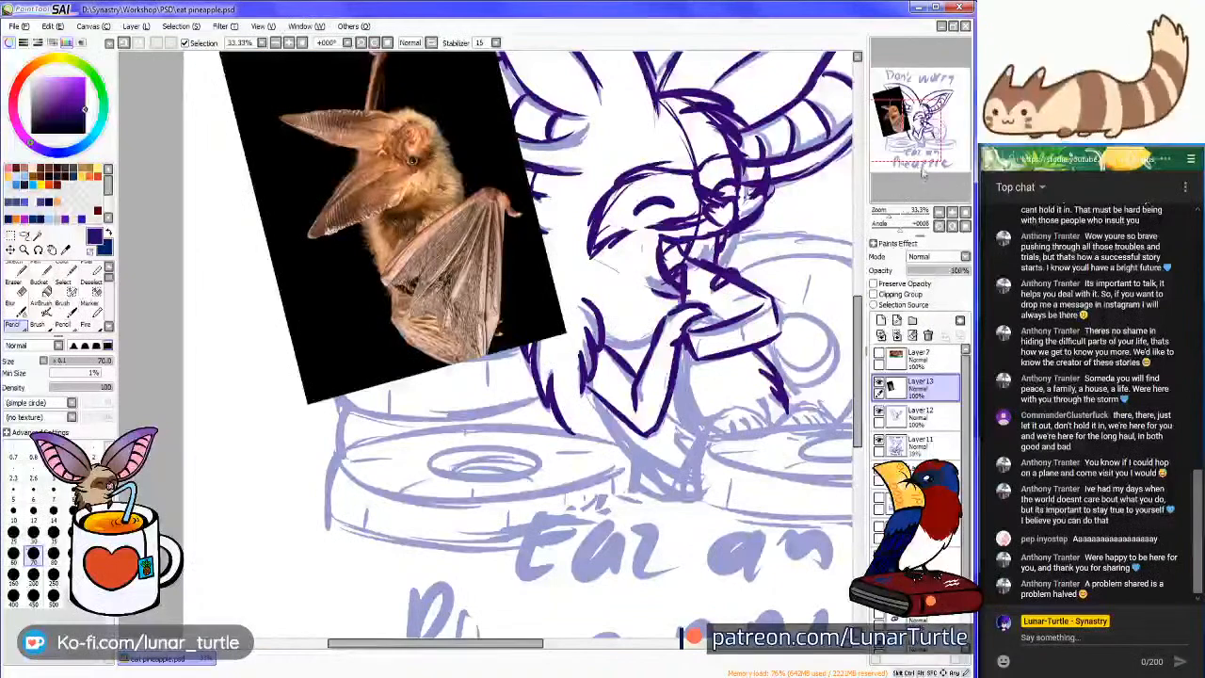
pyautogui.moveTo(911, 189); pyautogui.dragTo(930, 188)
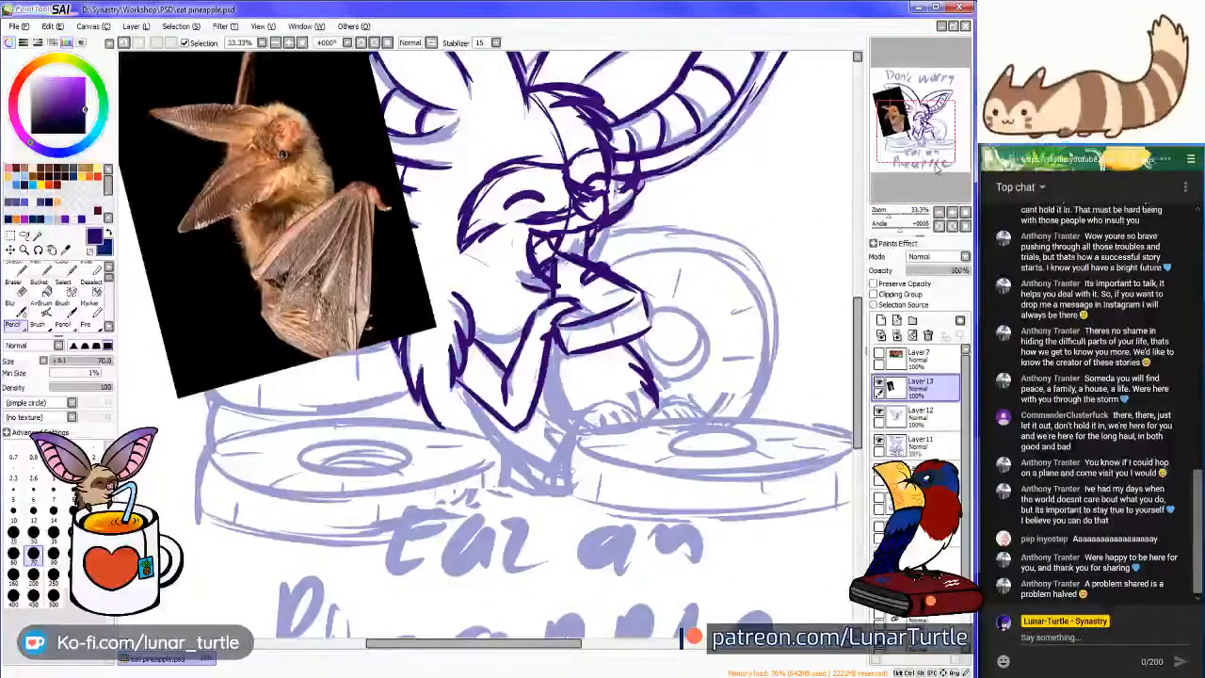
pyautogui.moveTo(931, 162)
pyautogui.mouseDown()
pyautogui.moveTo(926, 171)
pyautogui.moveTo(912, 138)
pyautogui.mouseUp()
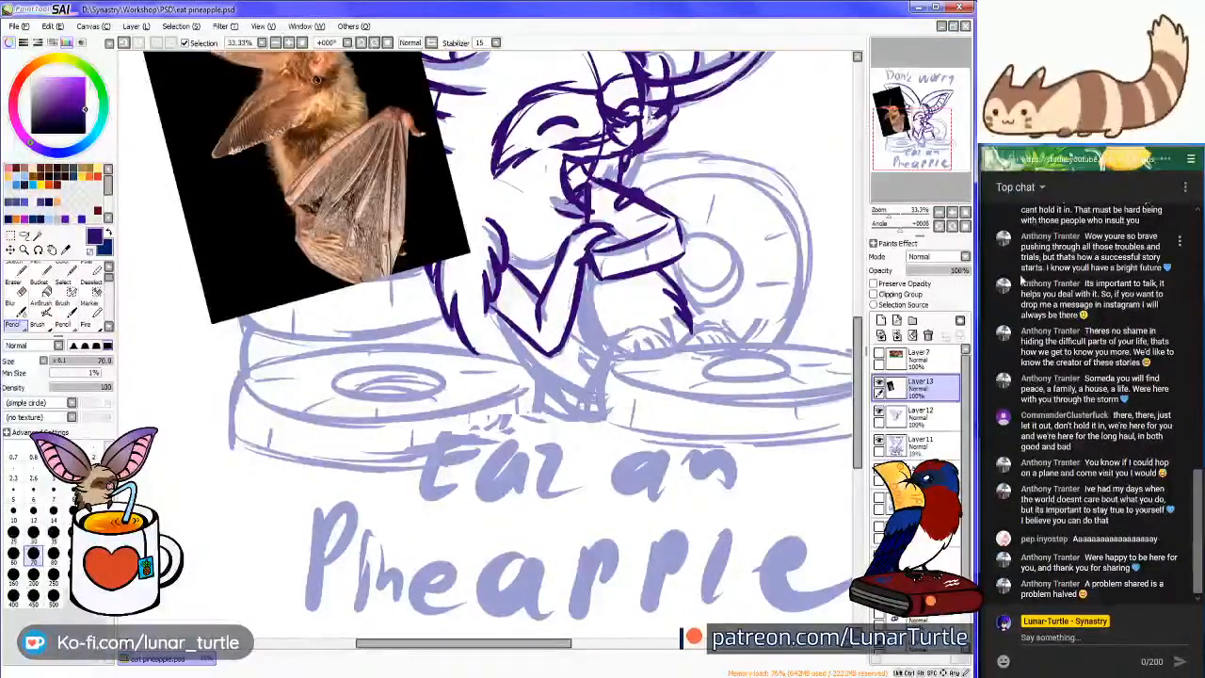
pyautogui.scroll(4, 932, 179)
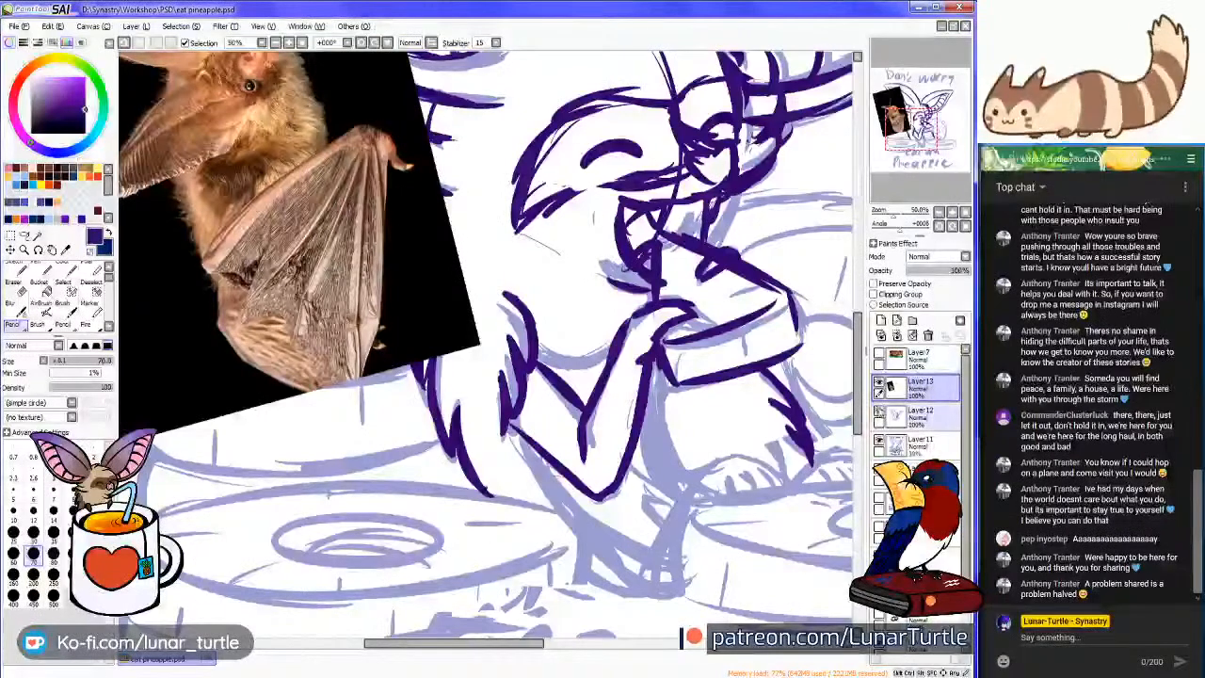
pyautogui.click(879, 386)
pyautogui.click(879, 386)
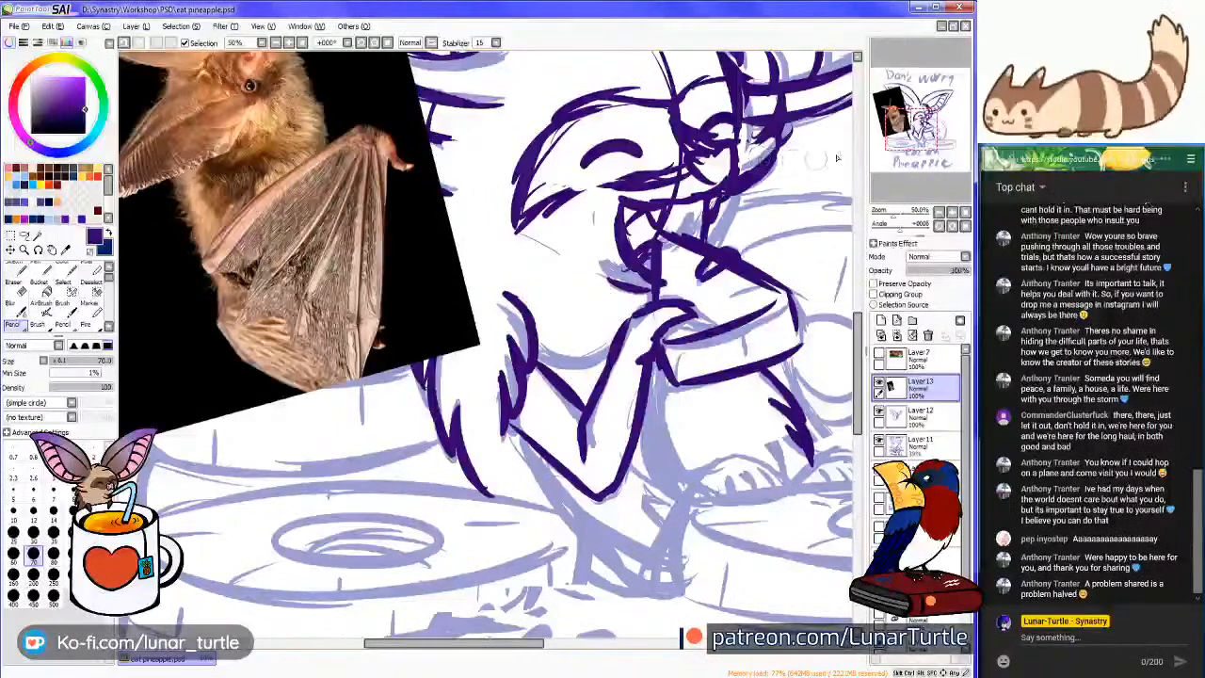
pyautogui.click(889, 411)
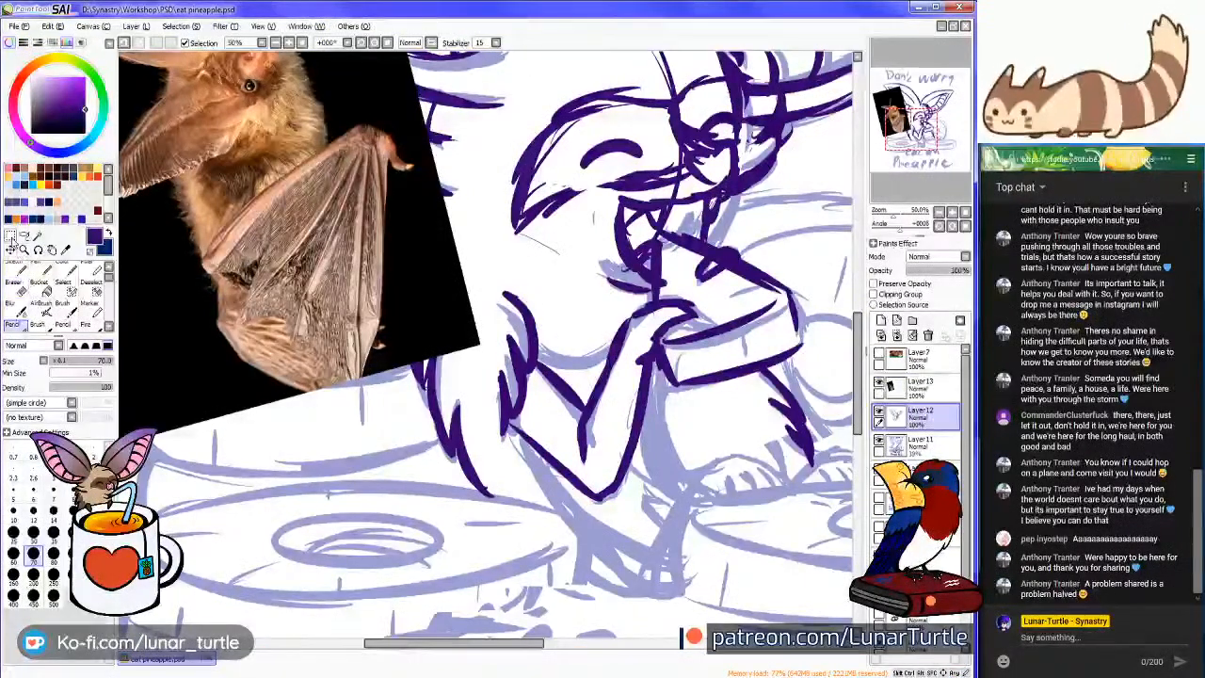
# Move the bat photo up beside the sketched bat's ear and back, and lower its layer opacity to 45%
pyautogui.scroll(-2, 499, 237)
pyautogui.scroll(1, 478, 298)
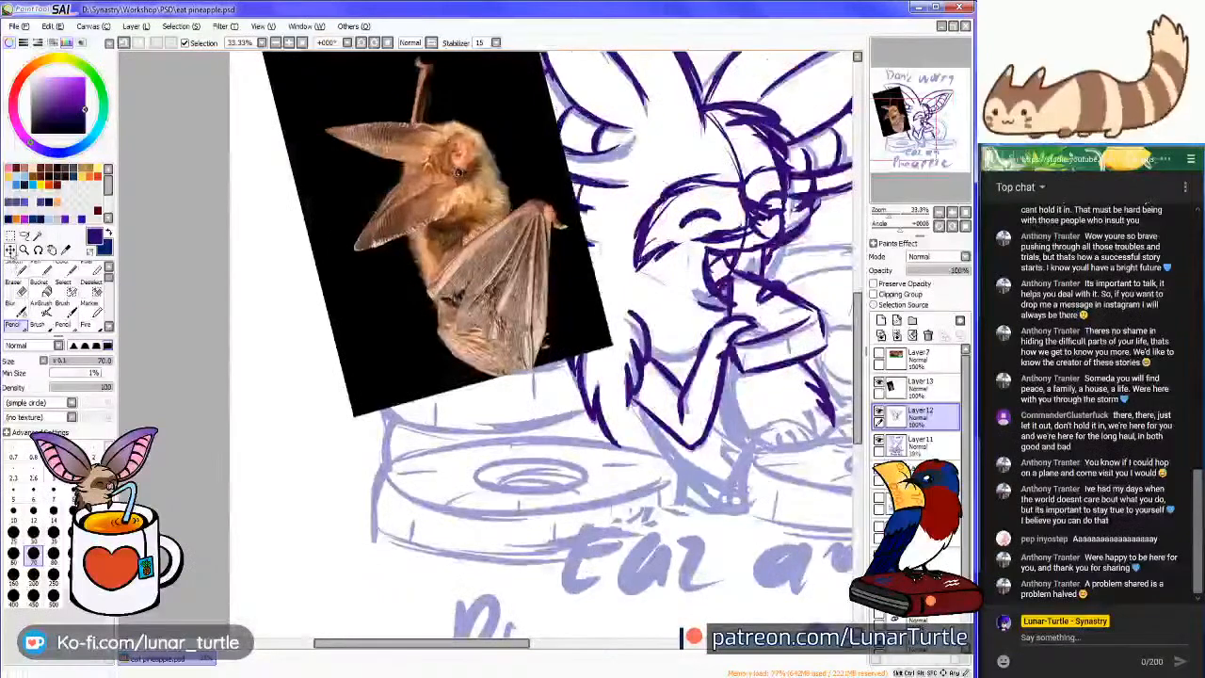
pyautogui.click(11, 249)
pyautogui.keyDown('ctrl'); pyautogui.click(436, 311); pyautogui.keyUp('ctrl')
pyautogui.moveTo(436, 311); pyautogui.dragTo(649, 391)
pyautogui.click(927, 271)
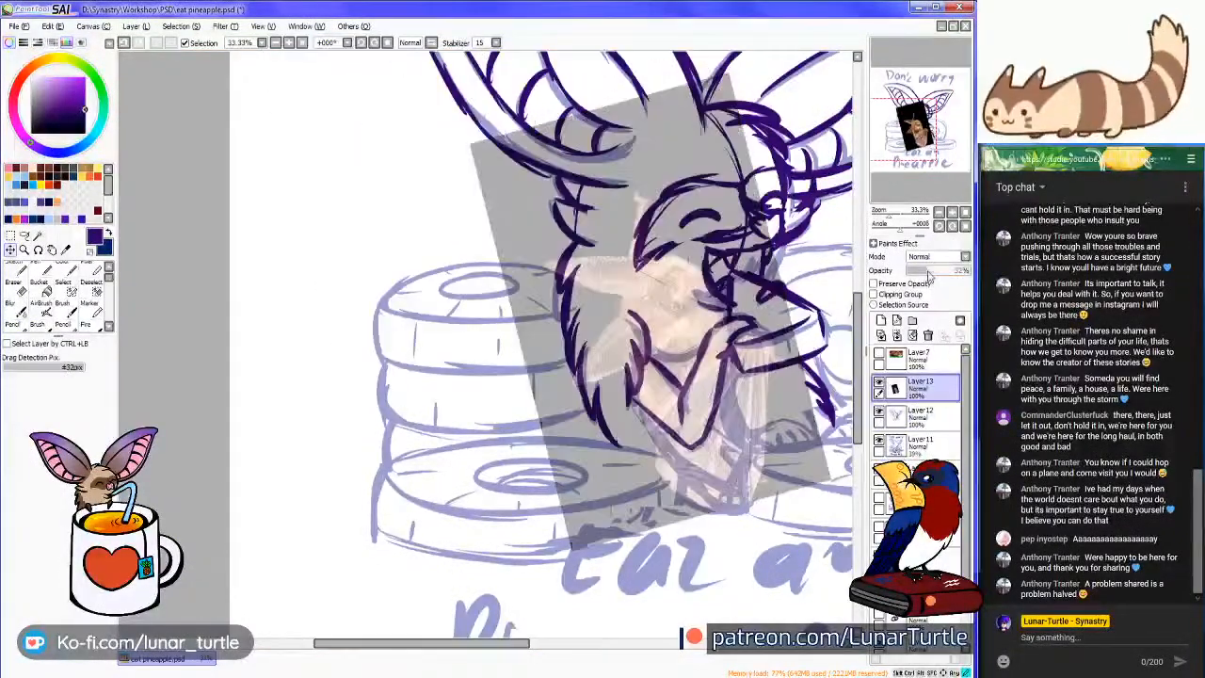
pyautogui.moveTo(740, 444)
pyautogui.mouseDown()
pyautogui.moveTo(697, 460)
pyautogui.moveTo(446, 295)
pyautogui.moveTo(465, 273)
pyautogui.mouseUp()
pyautogui.click(937, 271)
pyautogui.moveTo(937, 273); pyautogui.dragTo(940, 272)
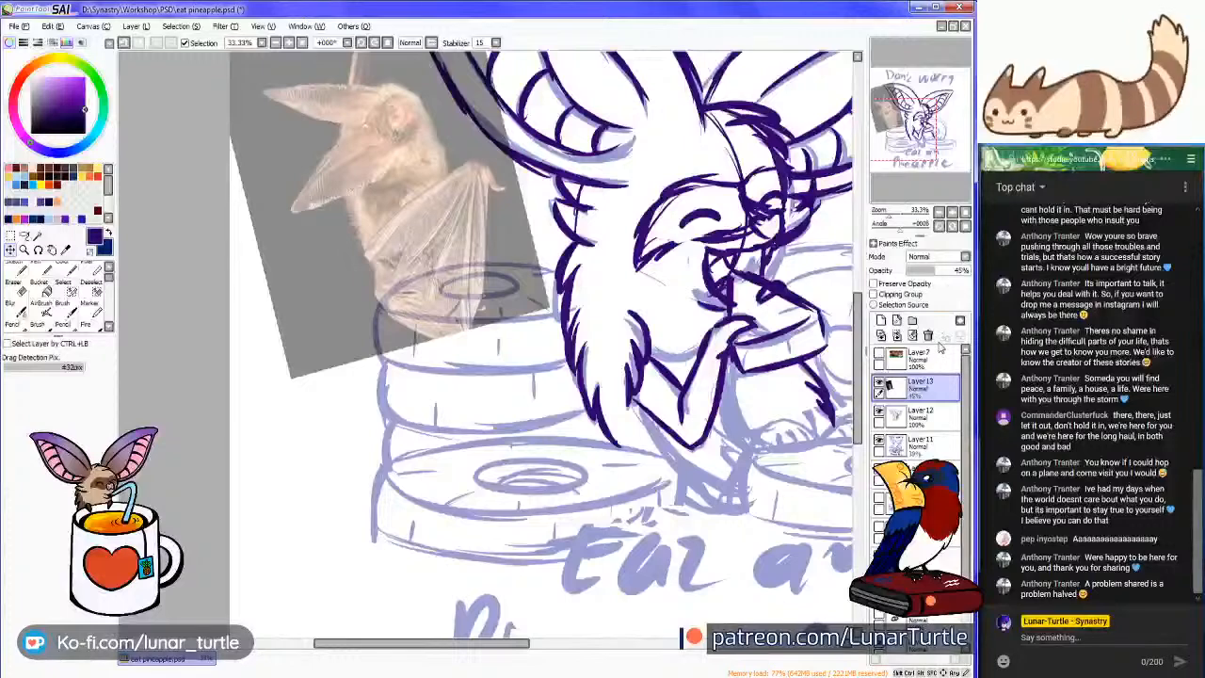
# Add a new layer directly above Layer12, beneath the faded bat photo, for tracing the wing
pyautogui.click(880, 410)
pyautogui.click(880, 410)
pyautogui.click(918, 415)
pyautogui.moveTo(933, 160); pyautogui.dragTo(927, 148)
pyautogui.click(881, 321)
pyautogui.click(953, 213)
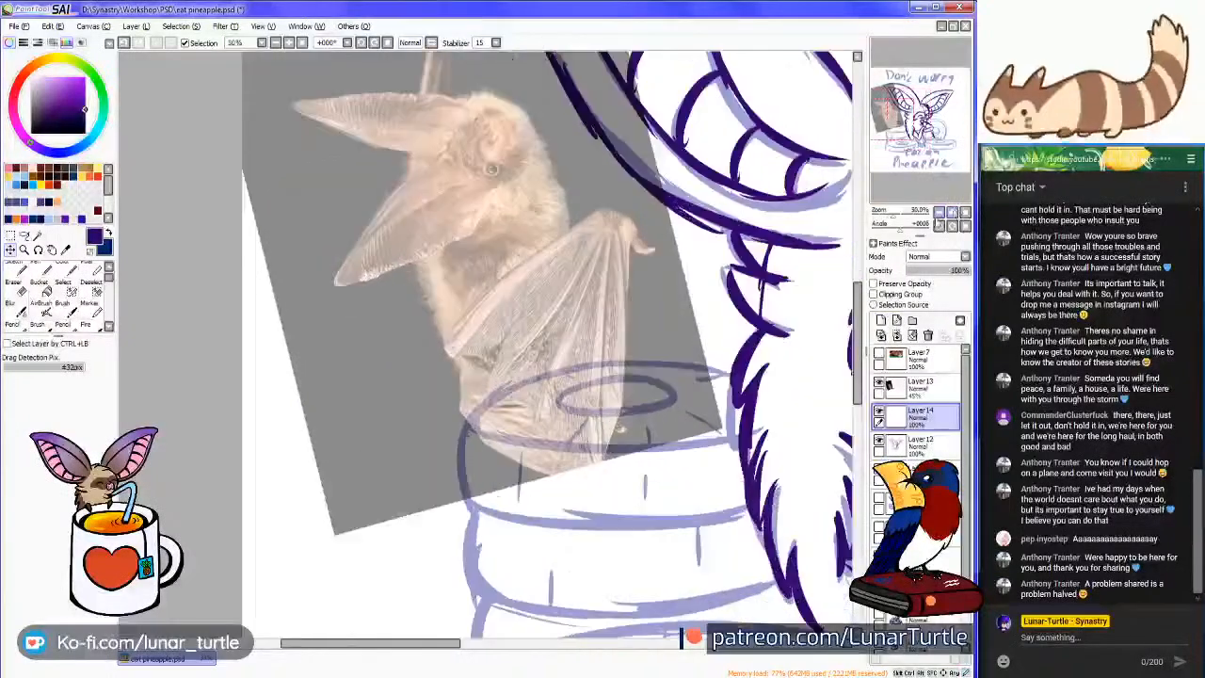
# Trace both edges of the photo bat's forearm from elbow to wrist with the Pencil
pyautogui.press('n')
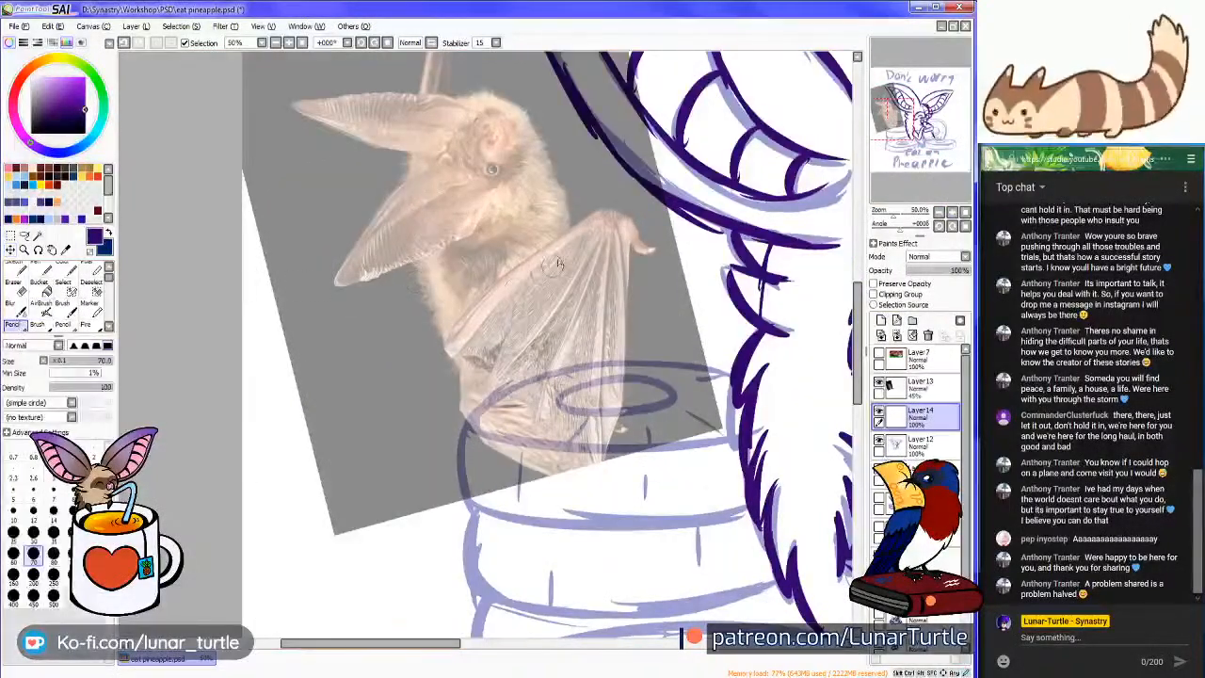
pyautogui.moveTo(459, 318)
pyautogui.mouseDown()
pyautogui.moveTo(446, 347)
pyautogui.moveTo(475, 299)
pyautogui.mouseUp()
pyautogui.moveTo(450, 351)
pyautogui.mouseDown()
pyautogui.moveTo(530, 279)
pyautogui.moveTo(486, 311)
pyautogui.moveTo(518, 276)
pyautogui.mouseUp()
pyautogui.moveTo(458, 330); pyautogui.dragTo(559, 232)
pyautogui.moveTo(478, 305); pyautogui.dragTo(614, 205)
# Trace the folded wing's finger bones fanning down from the wrist, and add a short thumb stroke at the wrist
pyautogui.moveTo(533, 260)
pyautogui.mouseDown()
pyautogui.moveTo(637, 224)
pyautogui.moveTo(591, 246)
pyautogui.moveTo(533, 327)
pyautogui.mouseUp()
pyautogui.moveTo(612, 221); pyautogui.dragTo(499, 374)
pyautogui.moveTo(582, 279); pyautogui.dragTo(486, 395)
pyautogui.moveTo(608, 226); pyautogui.dragTo(532, 441)
pyautogui.moveTo(608, 230); pyautogui.dragTo(584, 462)
pyautogui.moveTo(610, 226)
pyautogui.mouseDown()
pyautogui.moveTo(627, 300)
pyautogui.moveTo(607, 462)
pyautogui.mouseUp()
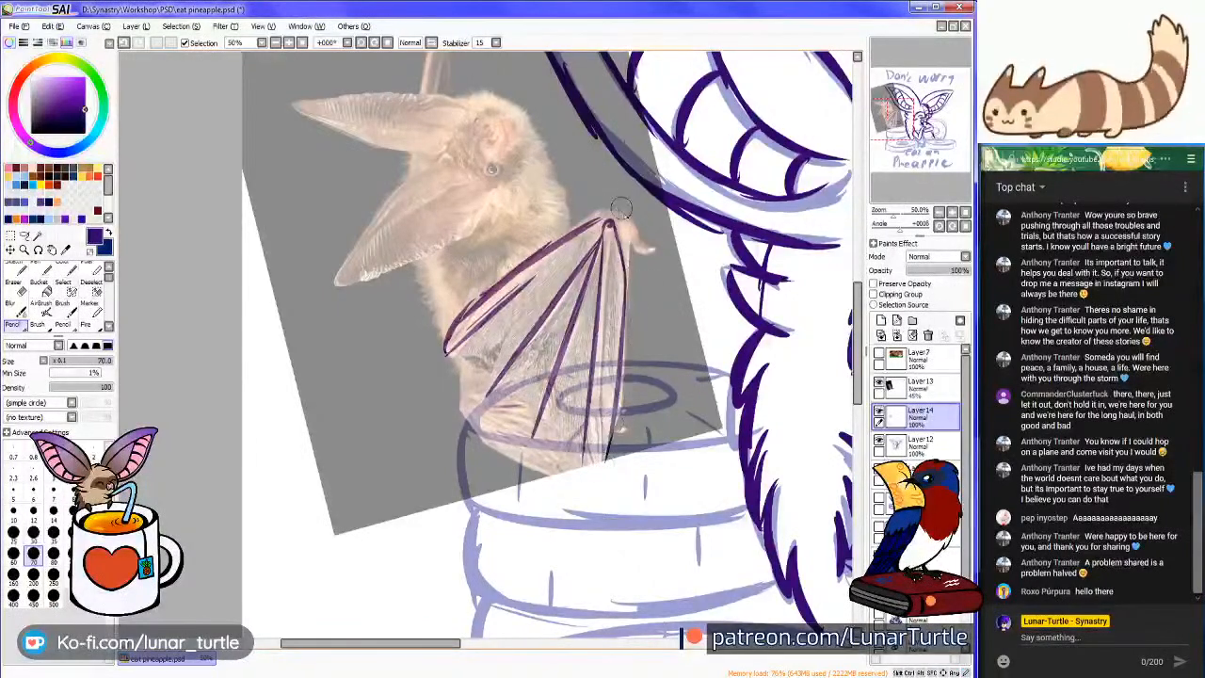
pyautogui.moveTo(614, 213); pyautogui.dragTo(657, 205)
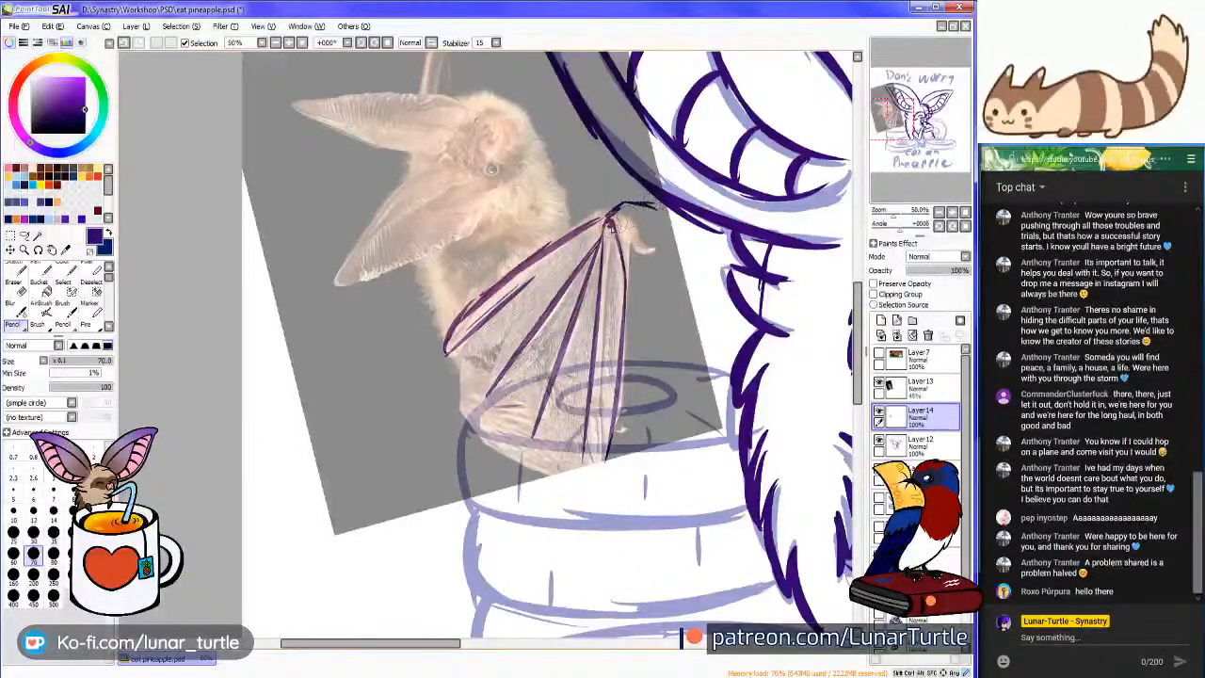
# Compare the traced wing lines with the bat photo and the drawing by hiding and showing Layer13 and Layer14
pyautogui.click(939, 212)
pyautogui.click(900, 125)
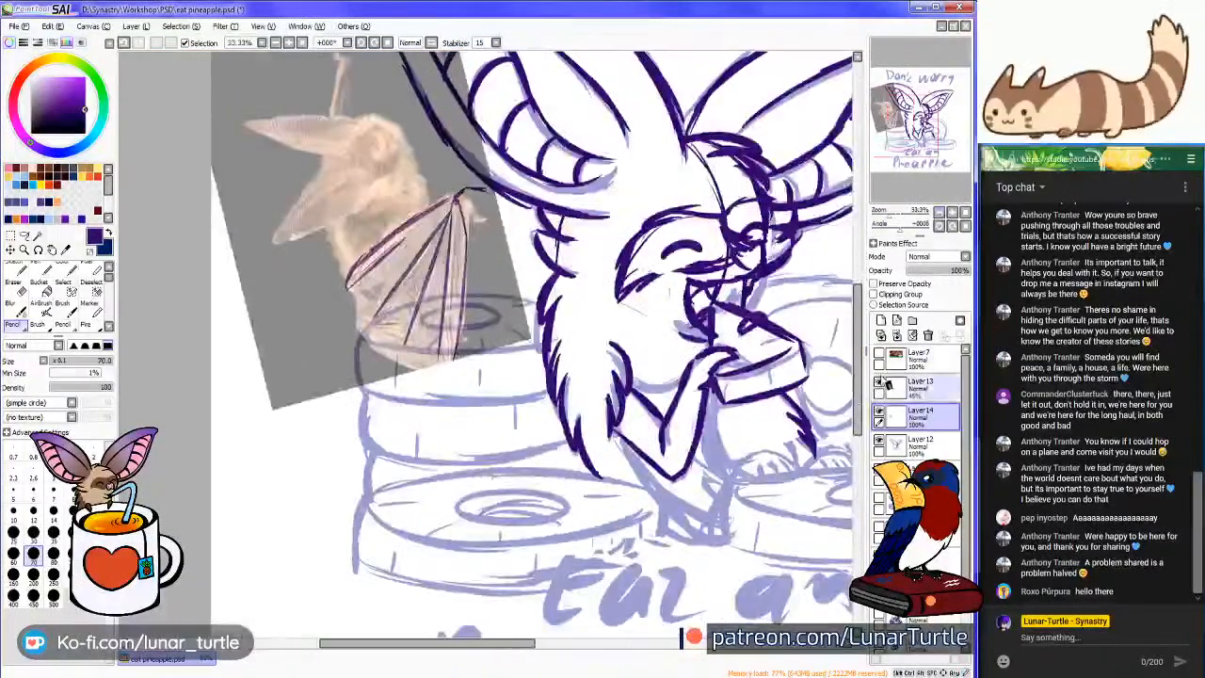
pyautogui.click(879, 382)
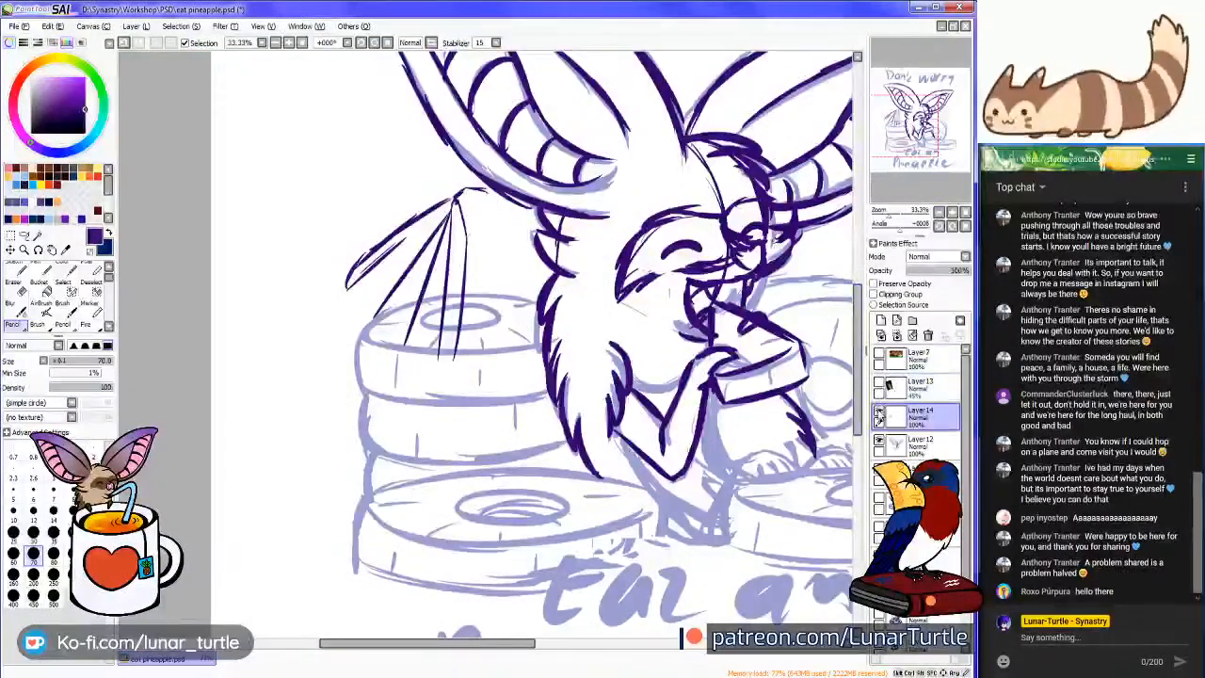
pyautogui.click(880, 412)
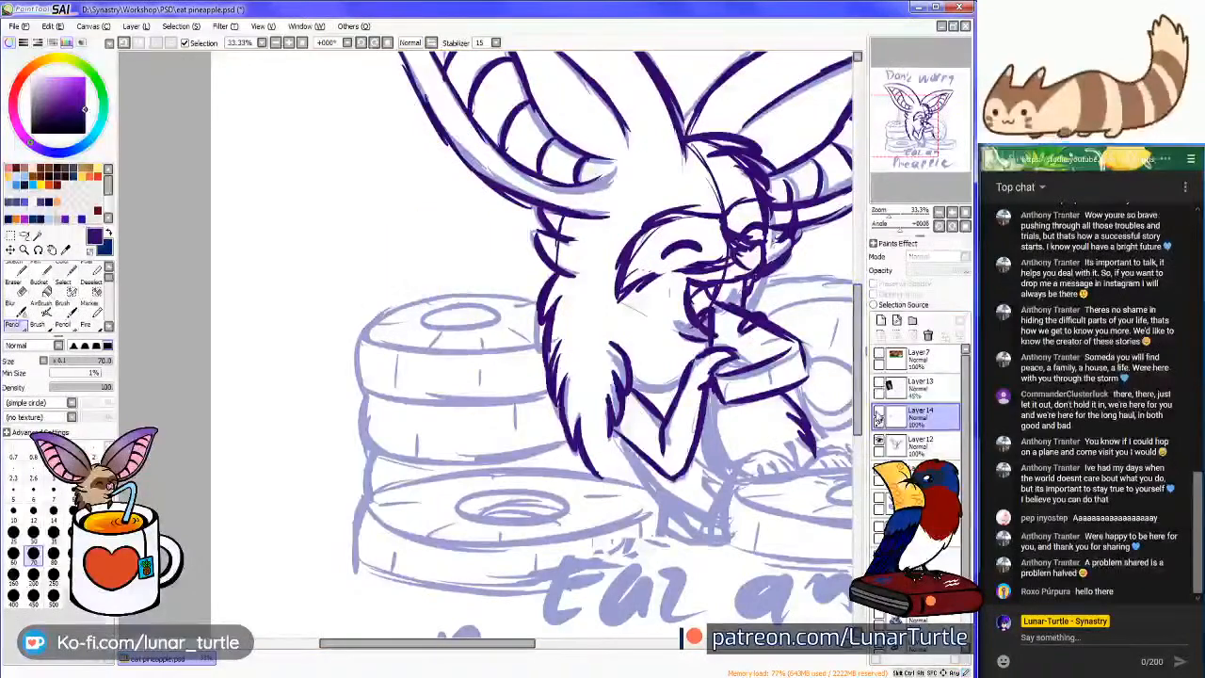
pyautogui.click(880, 382)
pyautogui.click(904, 386)
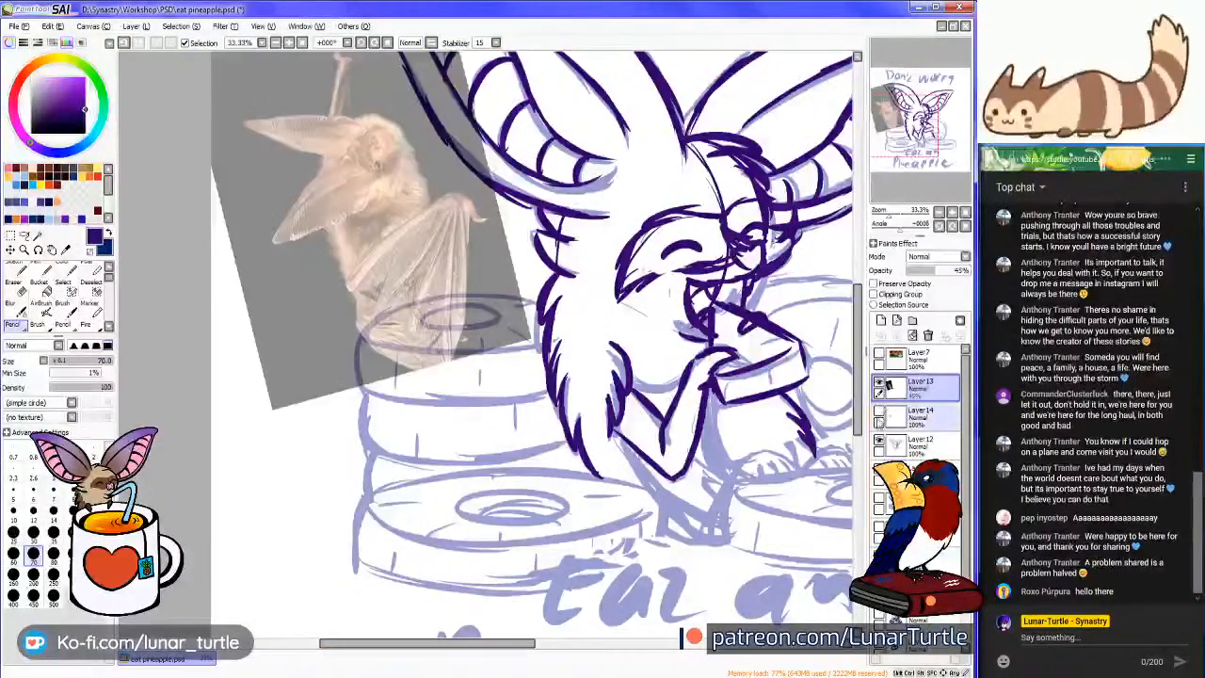
pyautogui.click(880, 411)
pyautogui.click(879, 440)
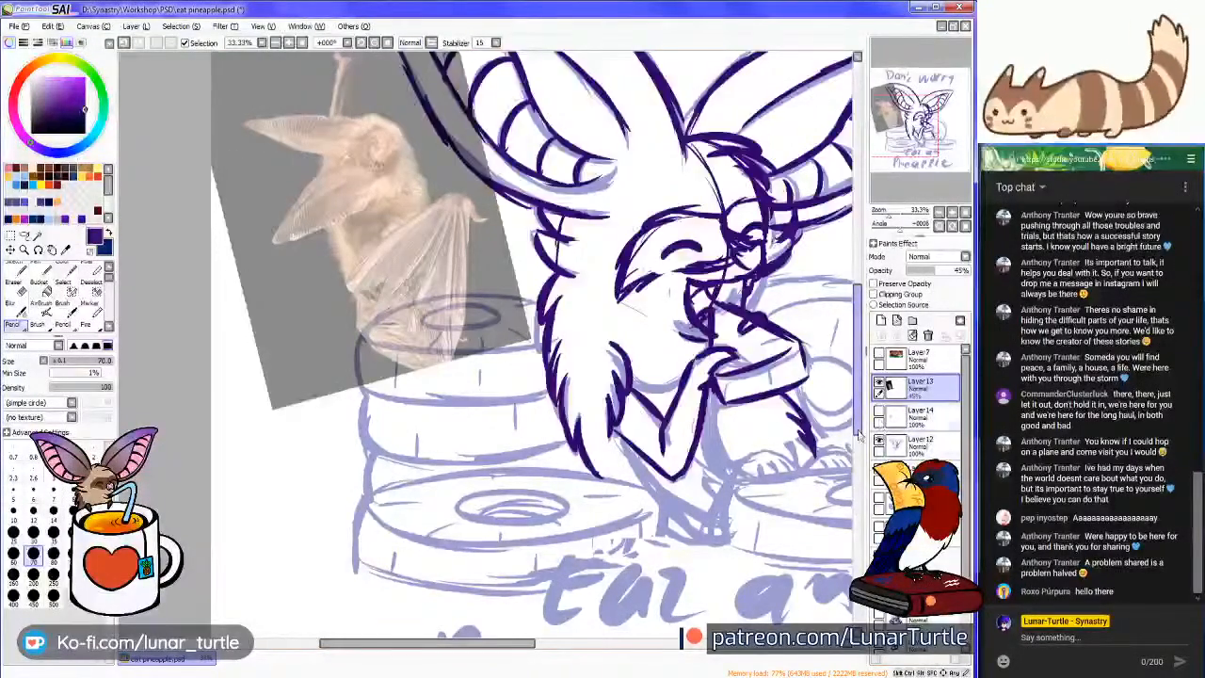
pyautogui.click(879, 412)
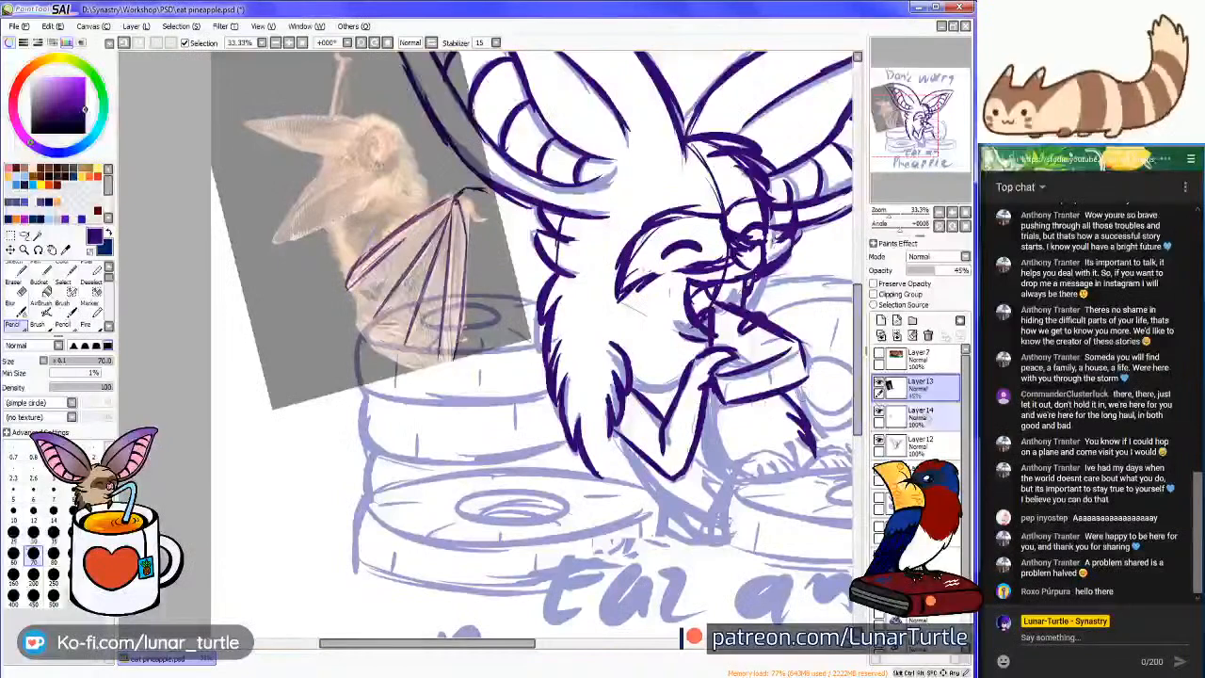
# Draw the upper arm on Layer14 as a narrow folded shape rising from the traced elbow
pyautogui.click(920, 419)
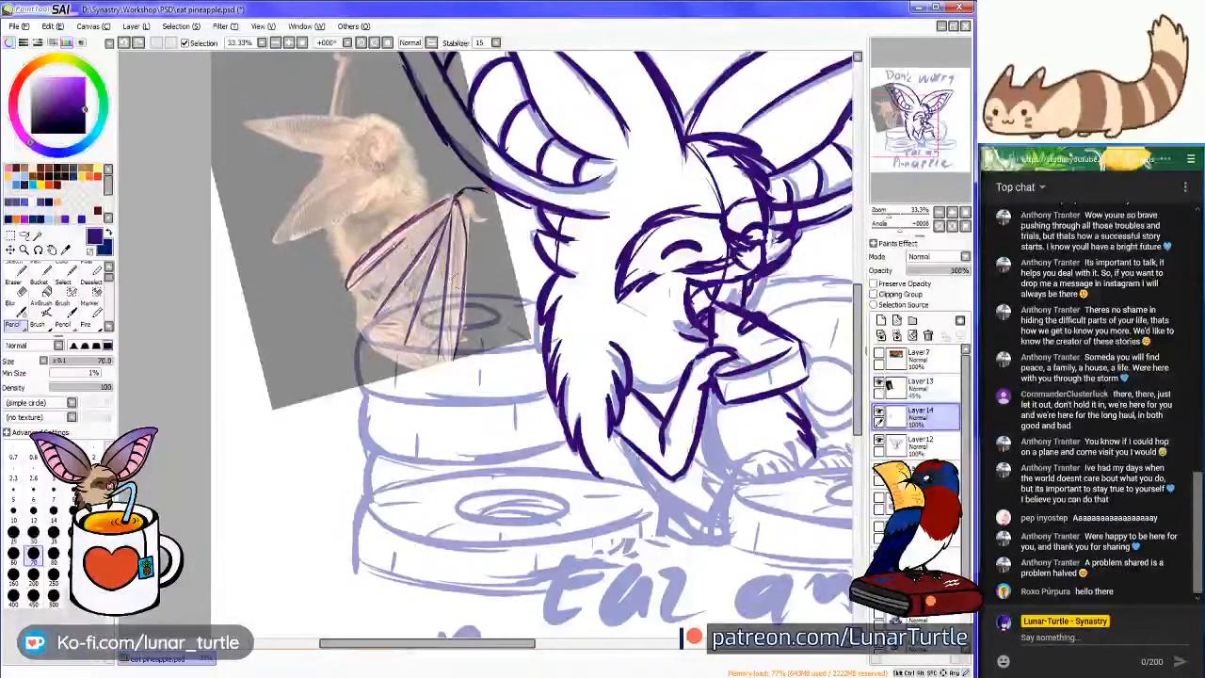
pyautogui.moveTo(372, 242); pyautogui.dragTo(345, 282)
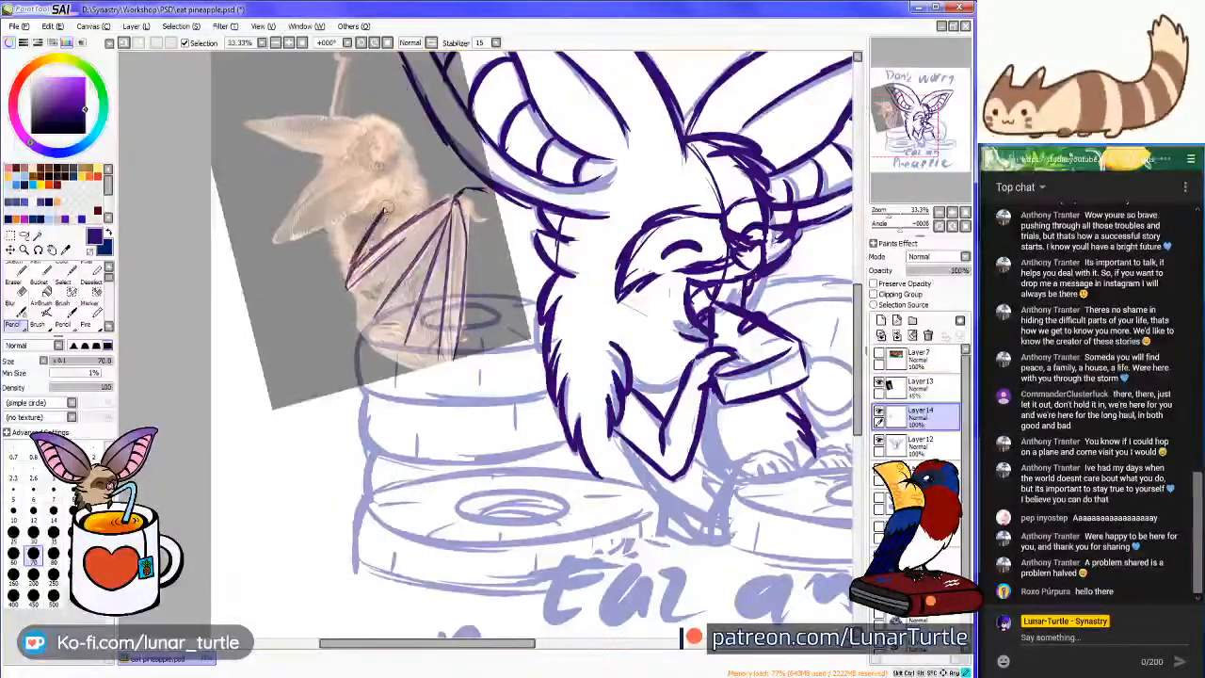
pyautogui.moveTo(396, 209); pyautogui.dragTo(384, 235)
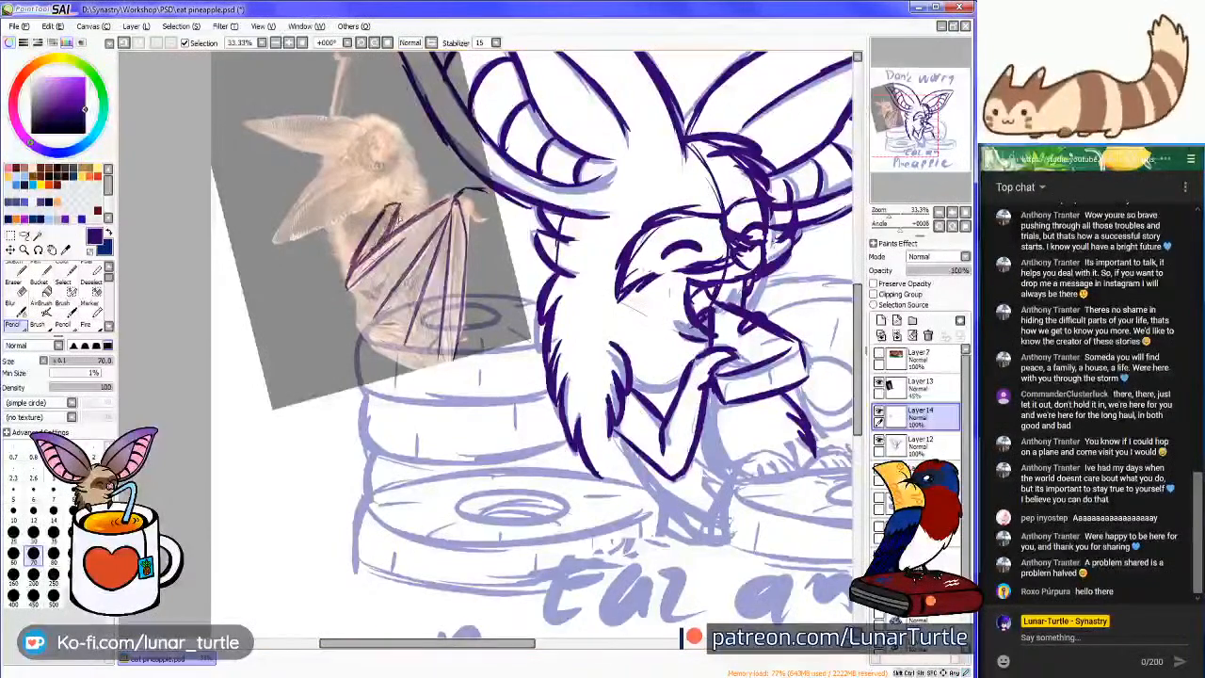
pyautogui.moveTo(399, 199); pyautogui.dragTo(383, 226)
pyautogui.scroll(3, 382, 226)
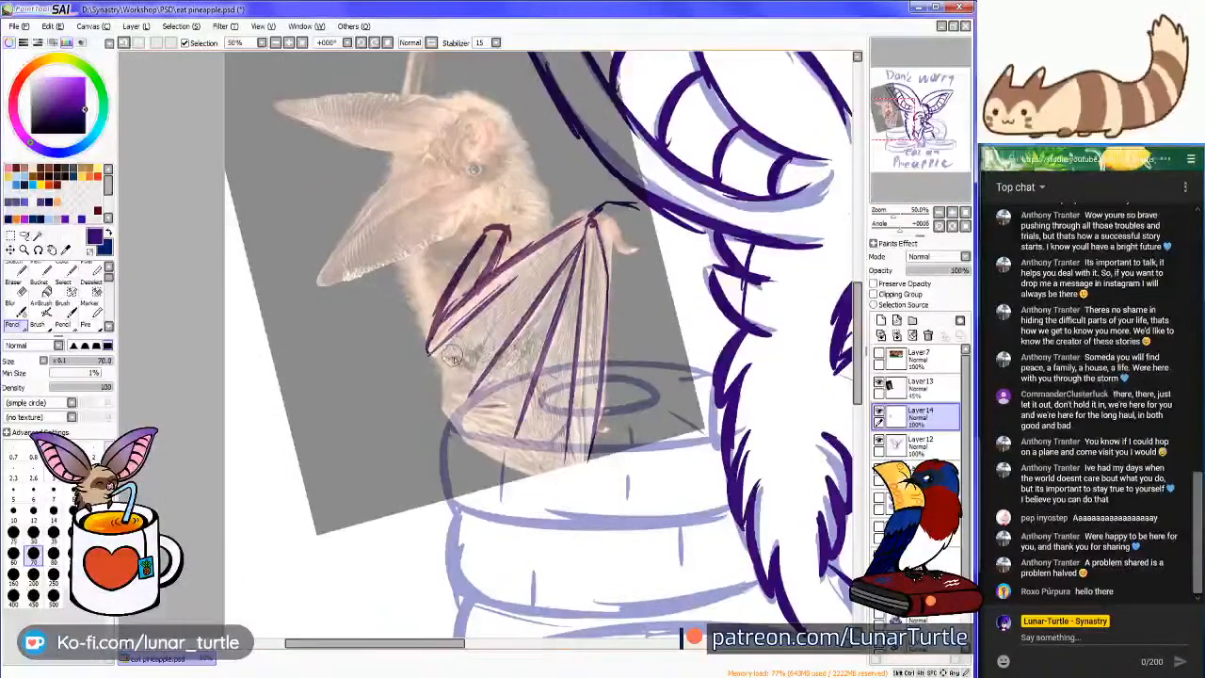
# Hide the bat photo and move the traced wing lines onto the sketched bat's bent arm
pyautogui.click(908, 124)
pyautogui.click(940, 213)
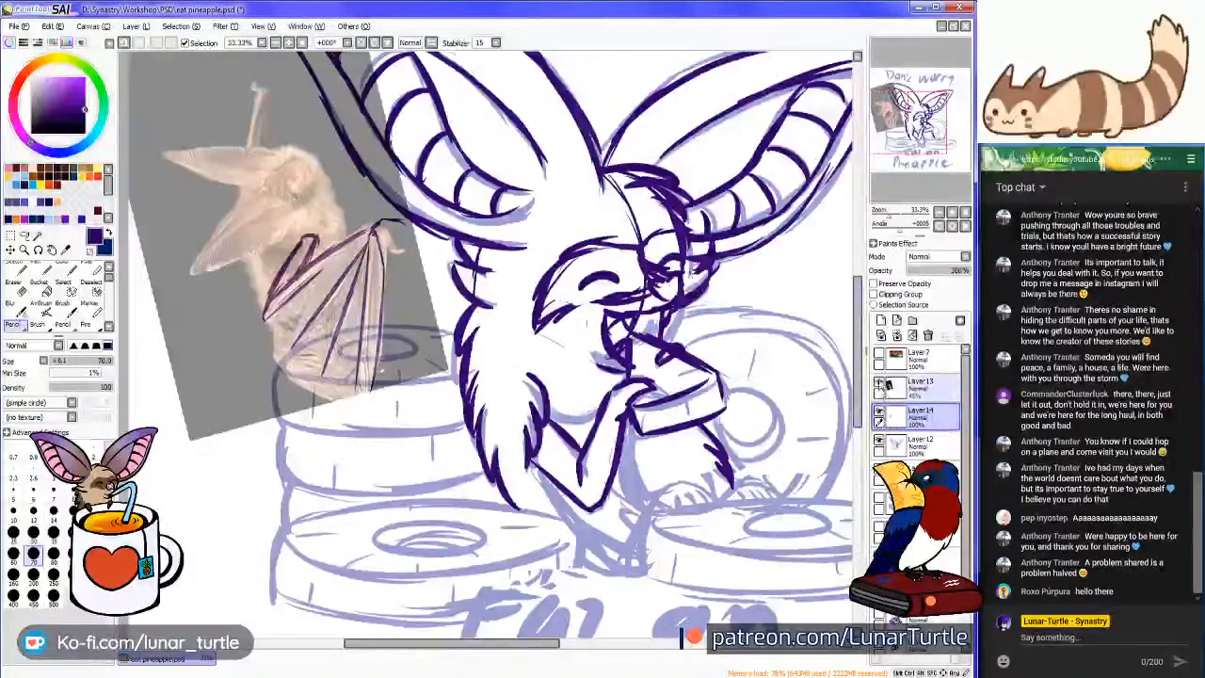
pyautogui.click(880, 386)
pyautogui.click(11, 250)
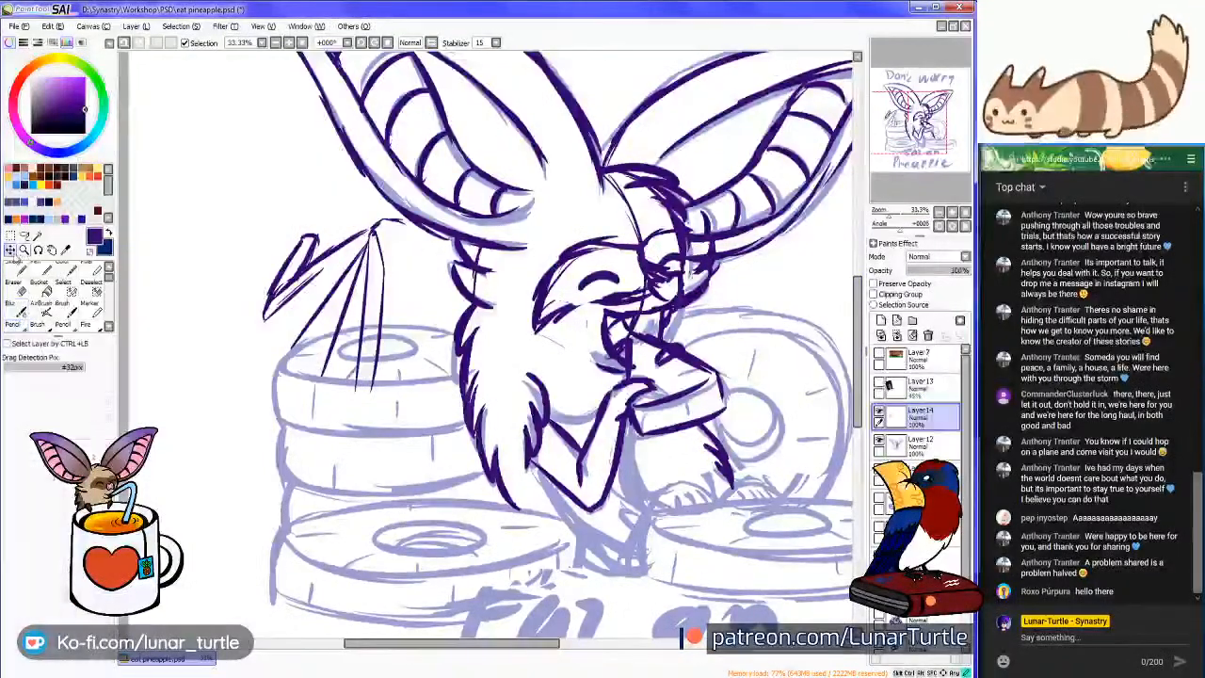
pyautogui.moveTo(334, 307); pyautogui.dragTo(590, 471)
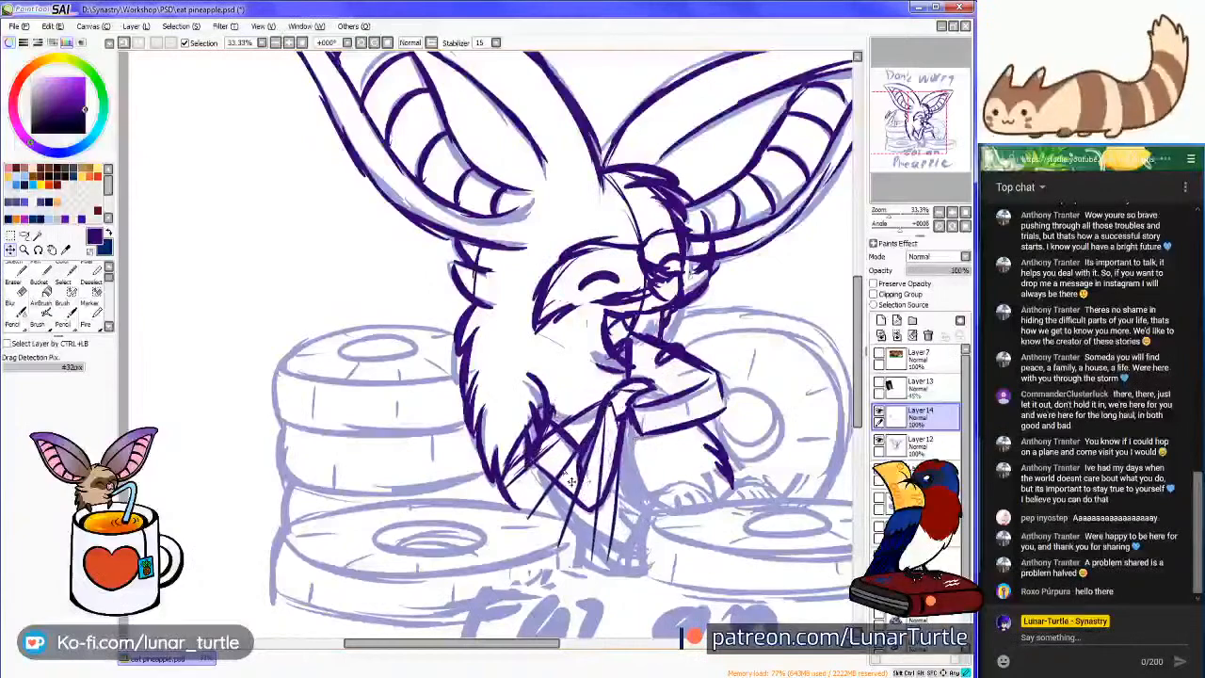
# Enlarge and rotate the traced wing so its wrist meets the hand at the pineapple slice and its fingers point down
pyautogui.hotkey('ctrl', 't')
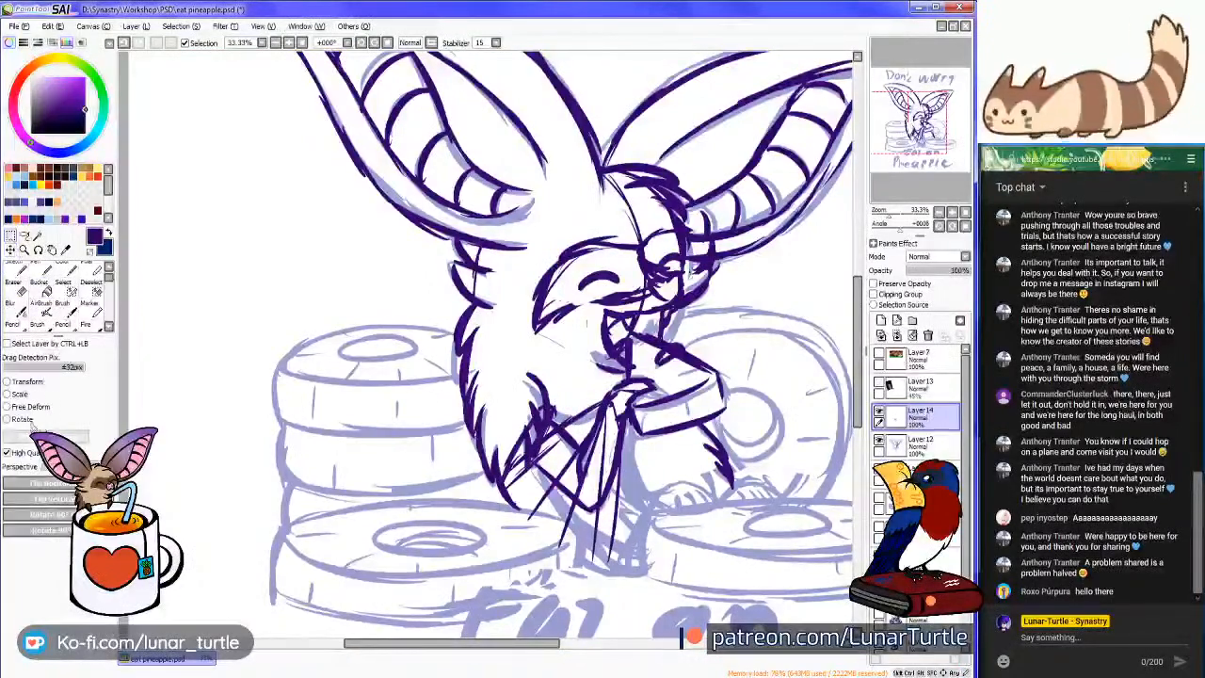
pyautogui.click(20, 419)
pyautogui.moveTo(617, 560)
pyautogui.mouseDown()
pyautogui.moveTo(662, 475)
pyautogui.moveTo(723, 456)
pyautogui.moveTo(663, 481)
pyautogui.moveTo(616, 346)
pyautogui.moveTo(597, 331)
pyautogui.mouseUp()
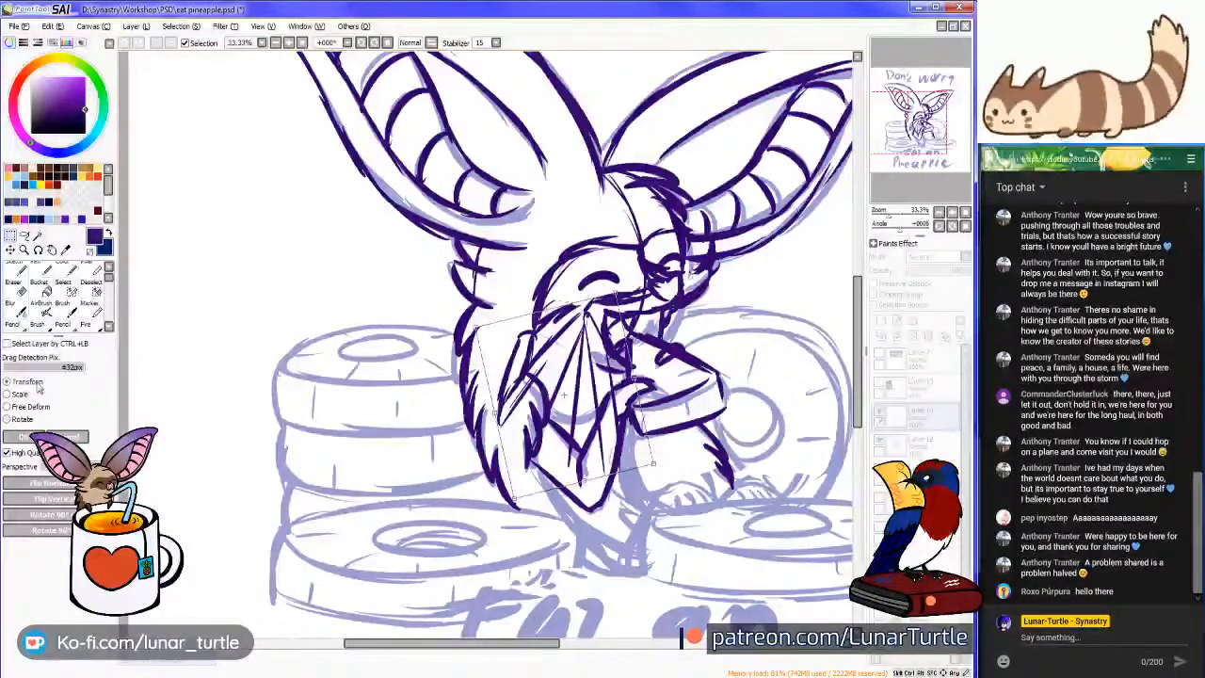
pyautogui.moveTo(617, 297); pyautogui.dragTo(661, 202)
pyautogui.moveTo(612, 336); pyautogui.dragTo(631, 493)
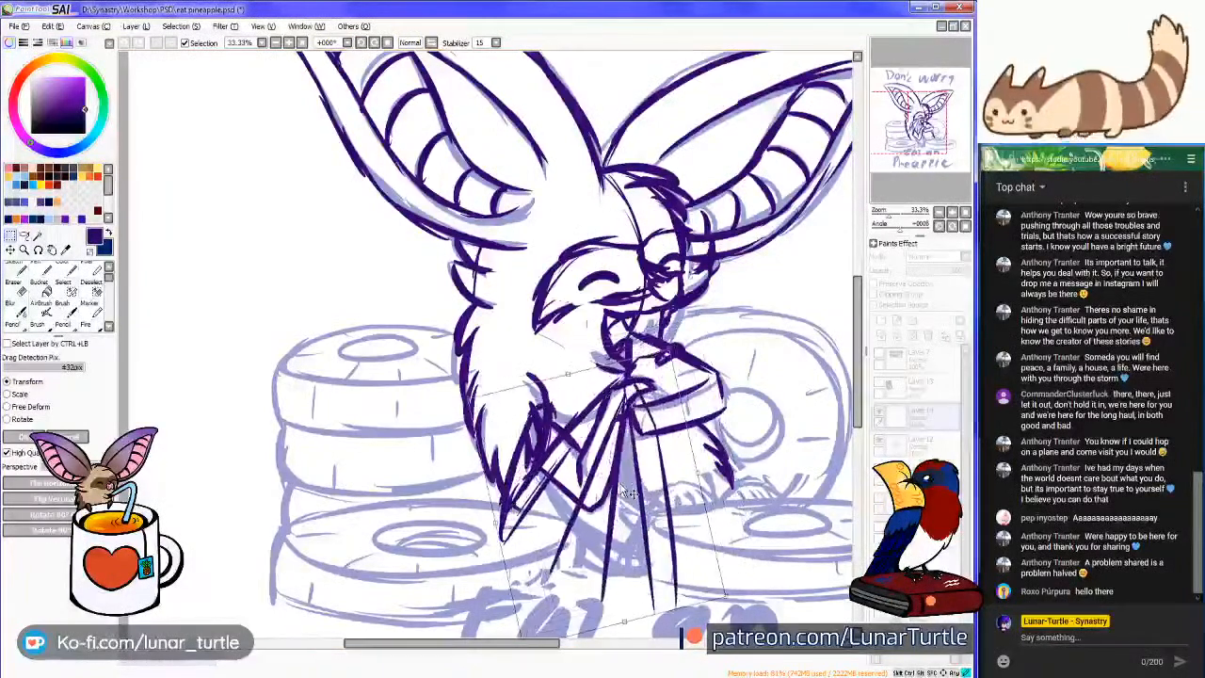
pyautogui.scroll(-2, 570, 576)
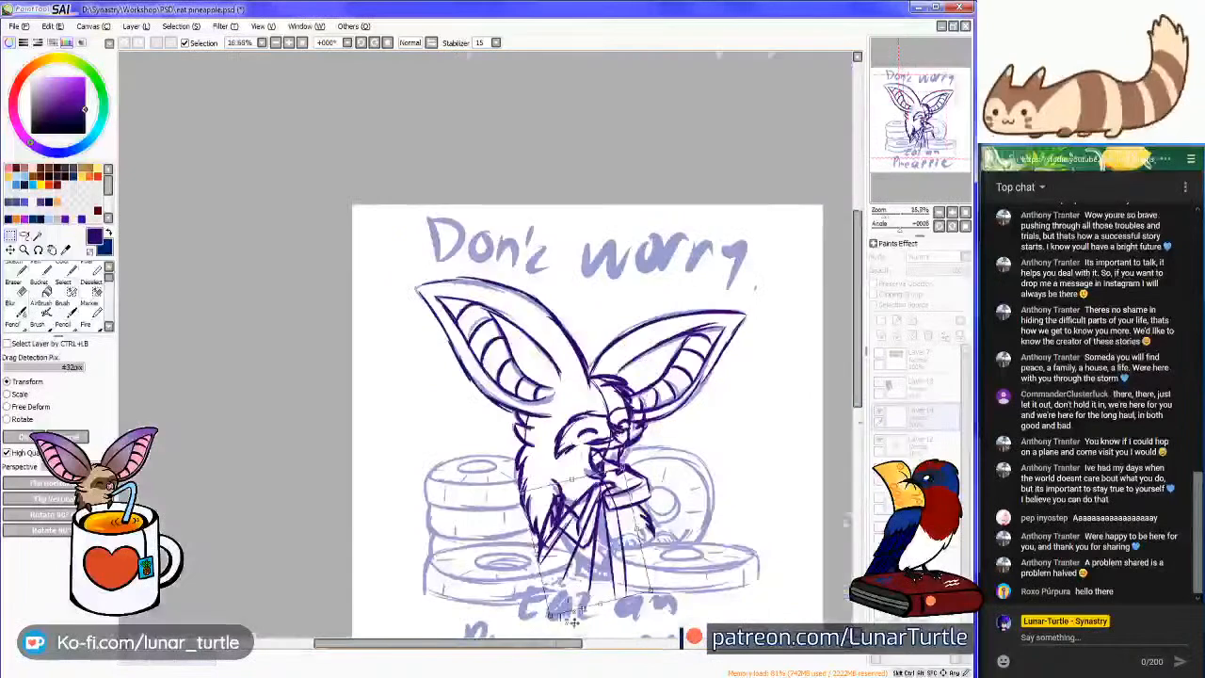
pyautogui.scroll(2, 549, 610)
pyautogui.moveTo(543, 610); pyautogui.dragTo(562, 557)
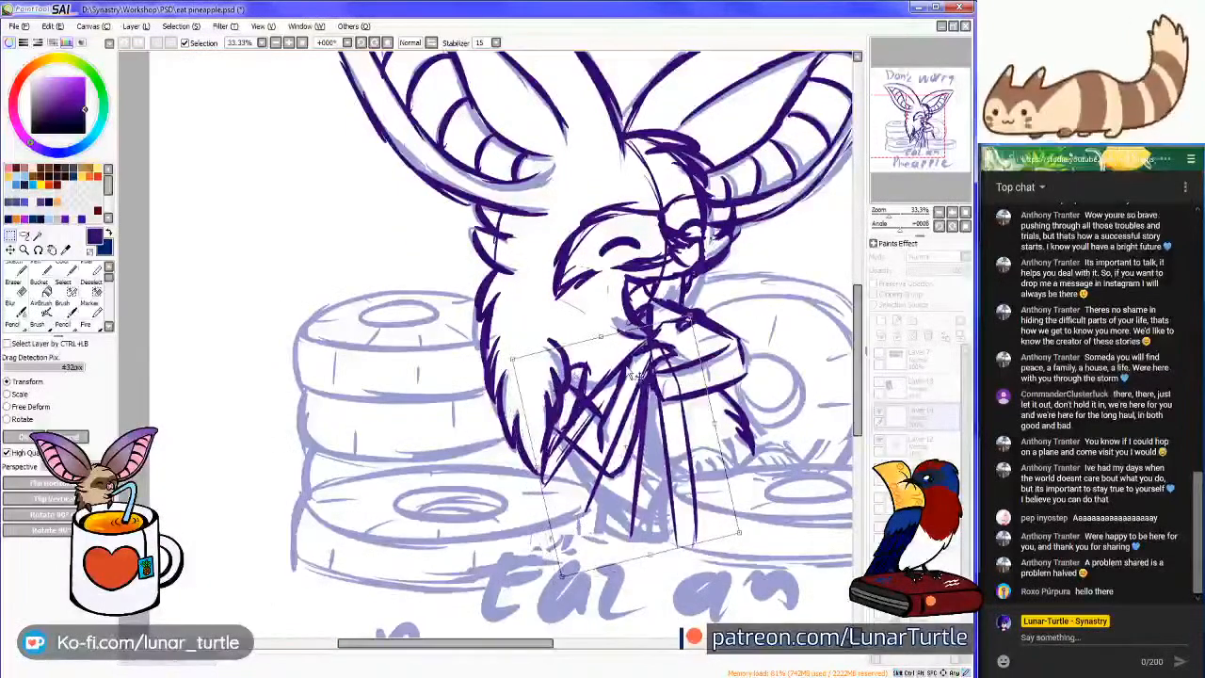
pyautogui.moveTo(756, 450); pyautogui.dragTo(636, 469)
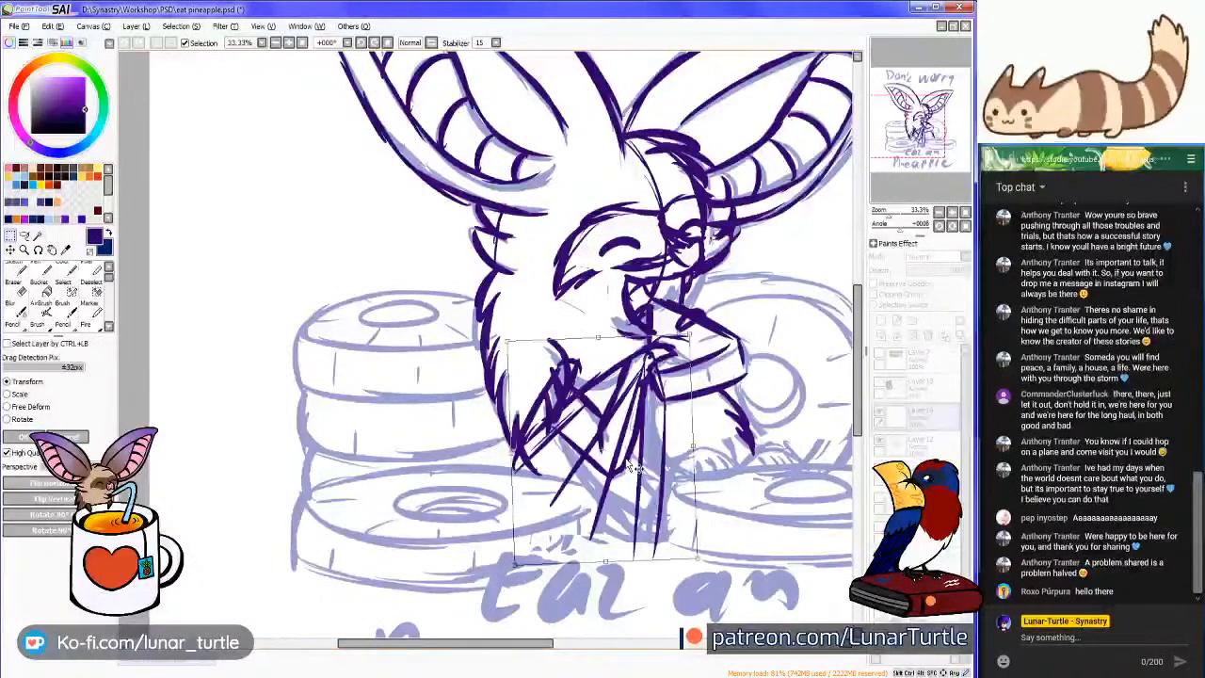
pyautogui.press('Return')
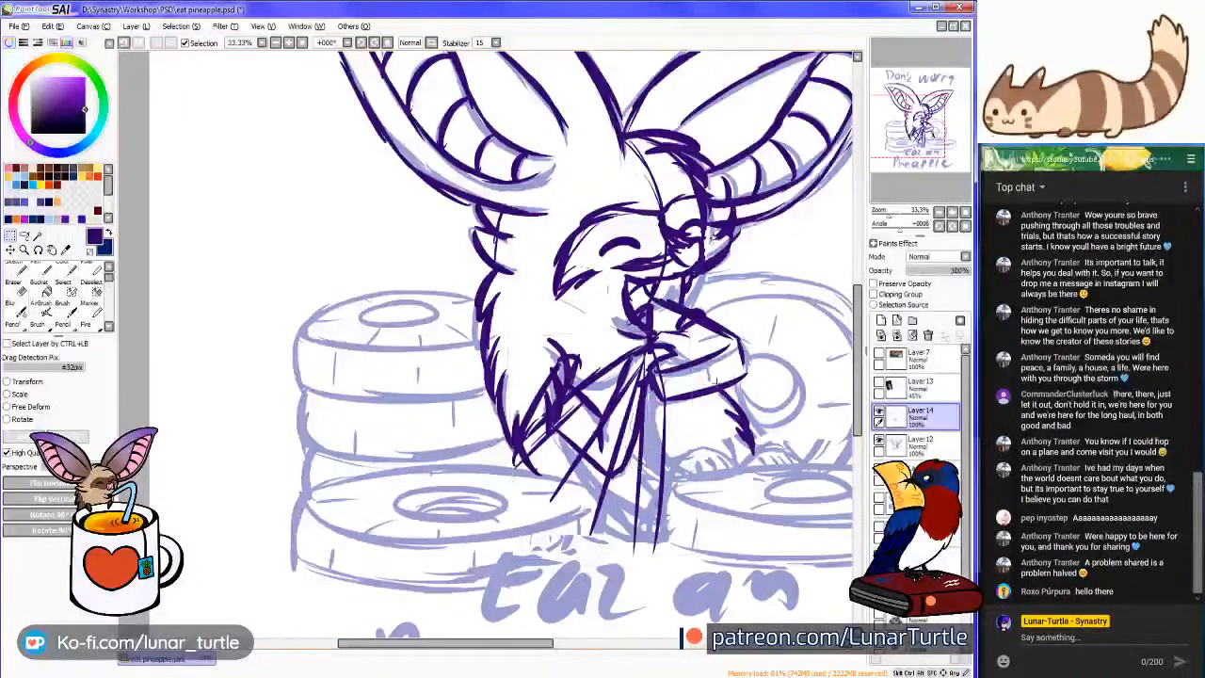
# Erase the old bent arm lines on Layer12 where the traced wing overlaps them
pyautogui.click(879, 440)
pyautogui.click(879, 440)
pyautogui.click(921, 444)
pyautogui.press('e')
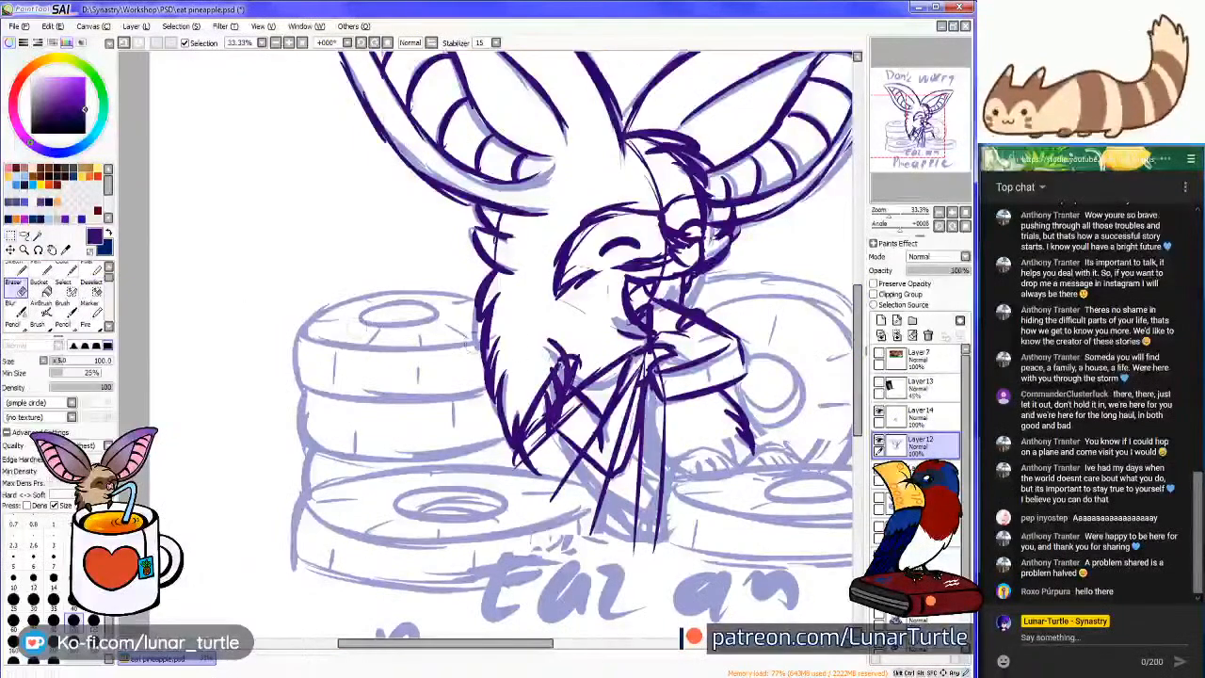
pyautogui.moveTo(571, 355); pyautogui.dragTo(567, 386)
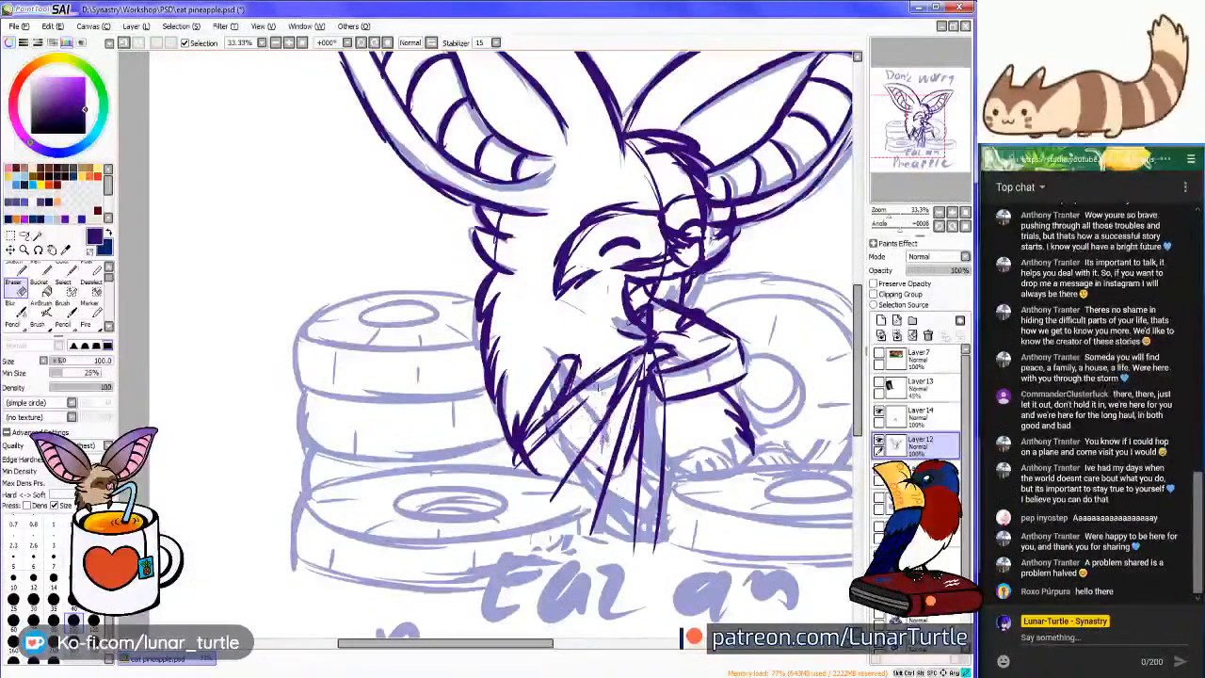
# Erase the leftover arm lines near the wrist and forearm on Layer12, and pencil chest fur over the upper arm on Layer14
pyautogui.moveTo(648, 367); pyautogui.dragTo(658, 354)
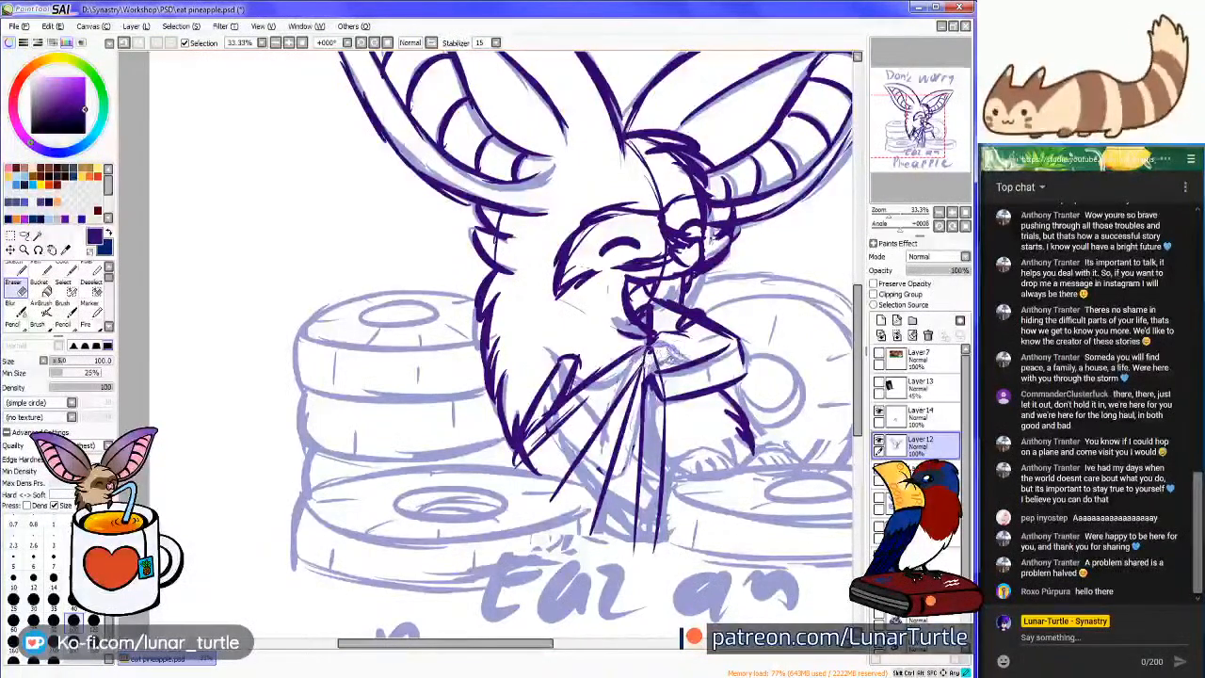
pyautogui.moveTo(576, 397); pyautogui.dragTo(546, 414)
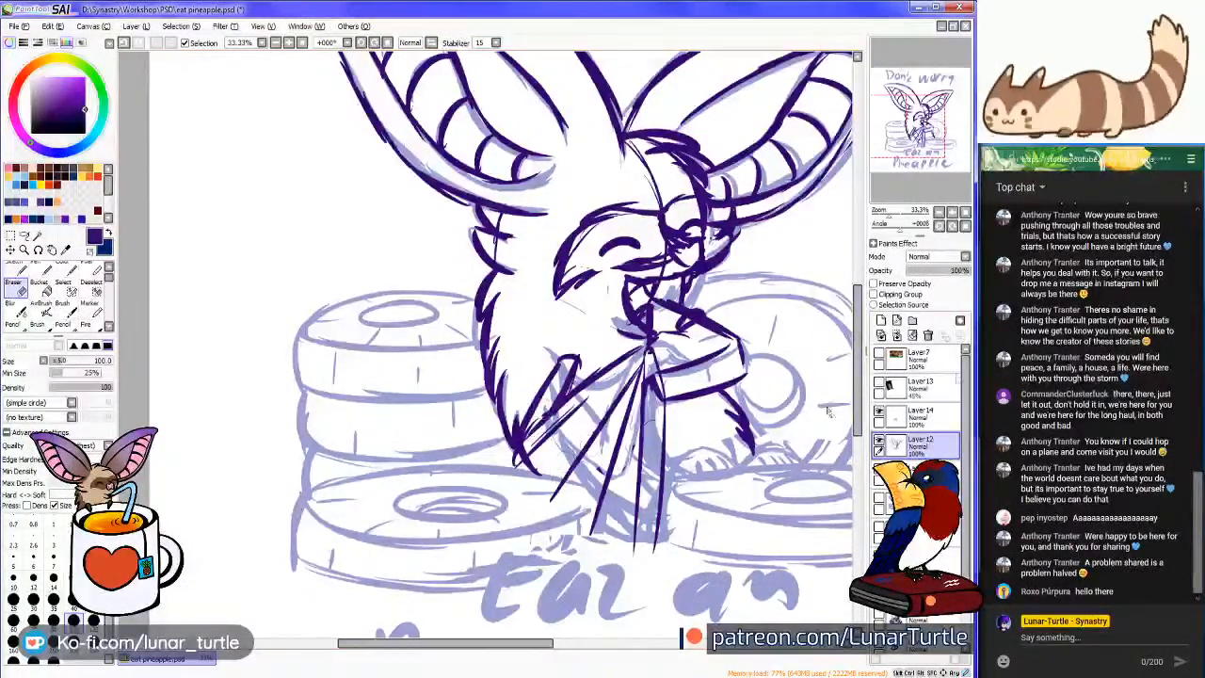
pyautogui.click(918, 414)
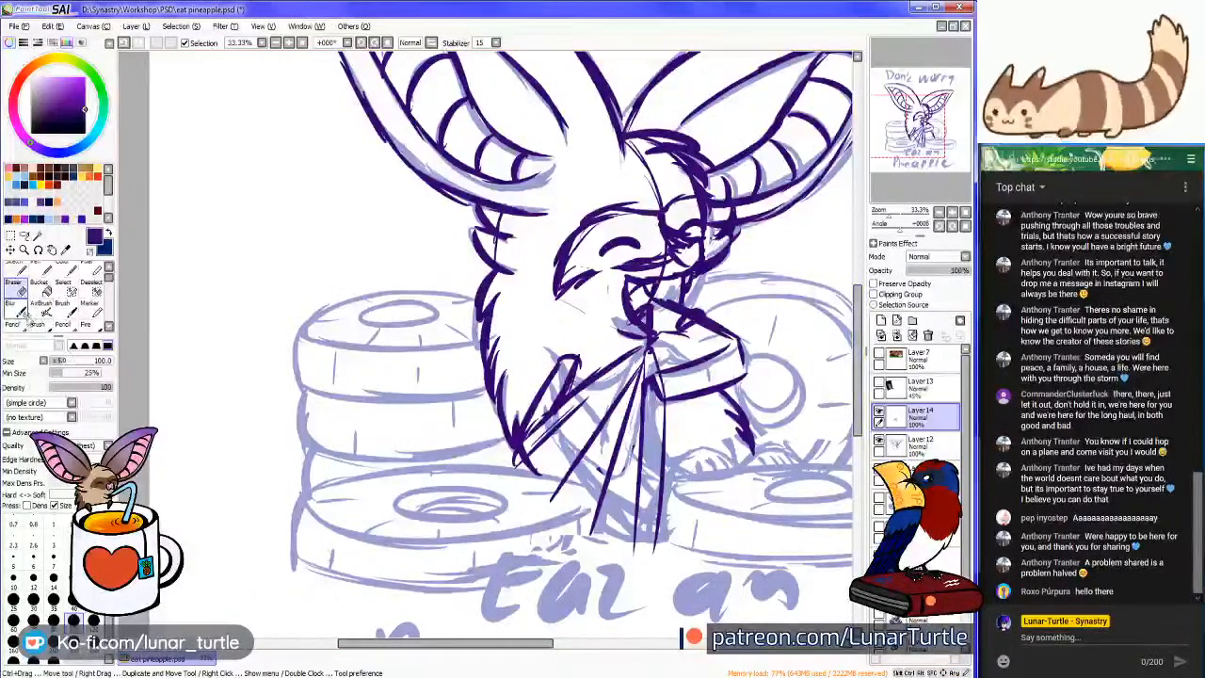
pyautogui.click(19, 325)
pyautogui.click(952, 213)
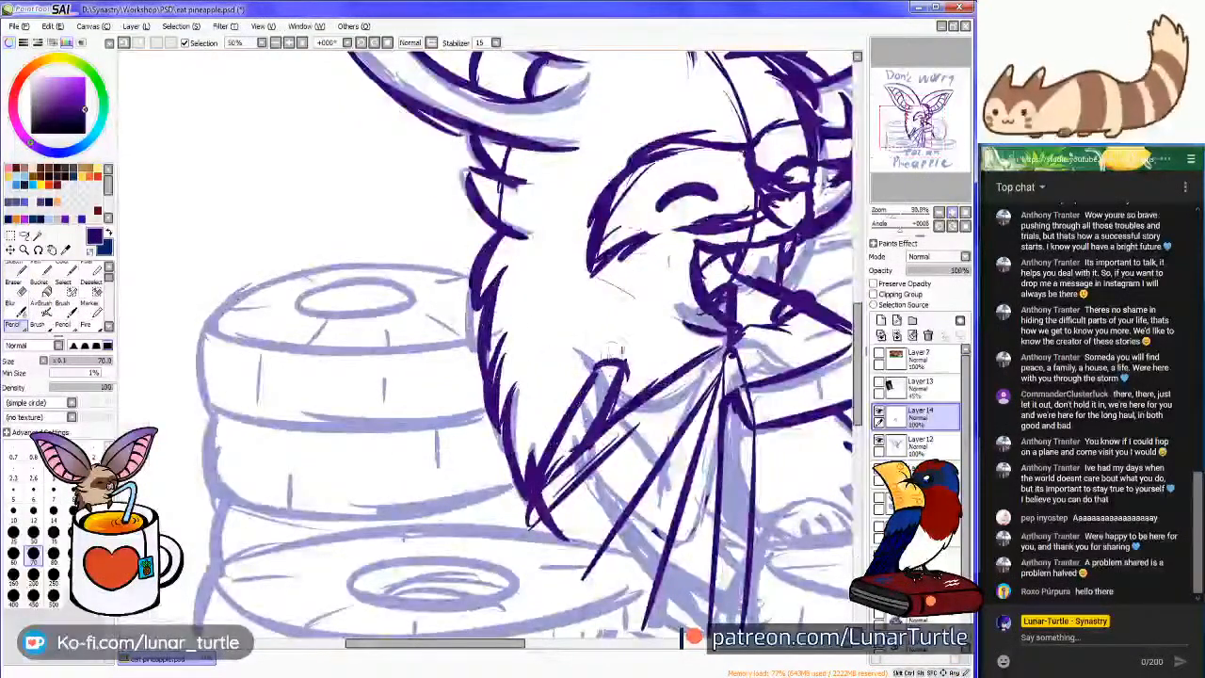
pyautogui.moveTo(644, 330); pyautogui.dragTo(617, 356)
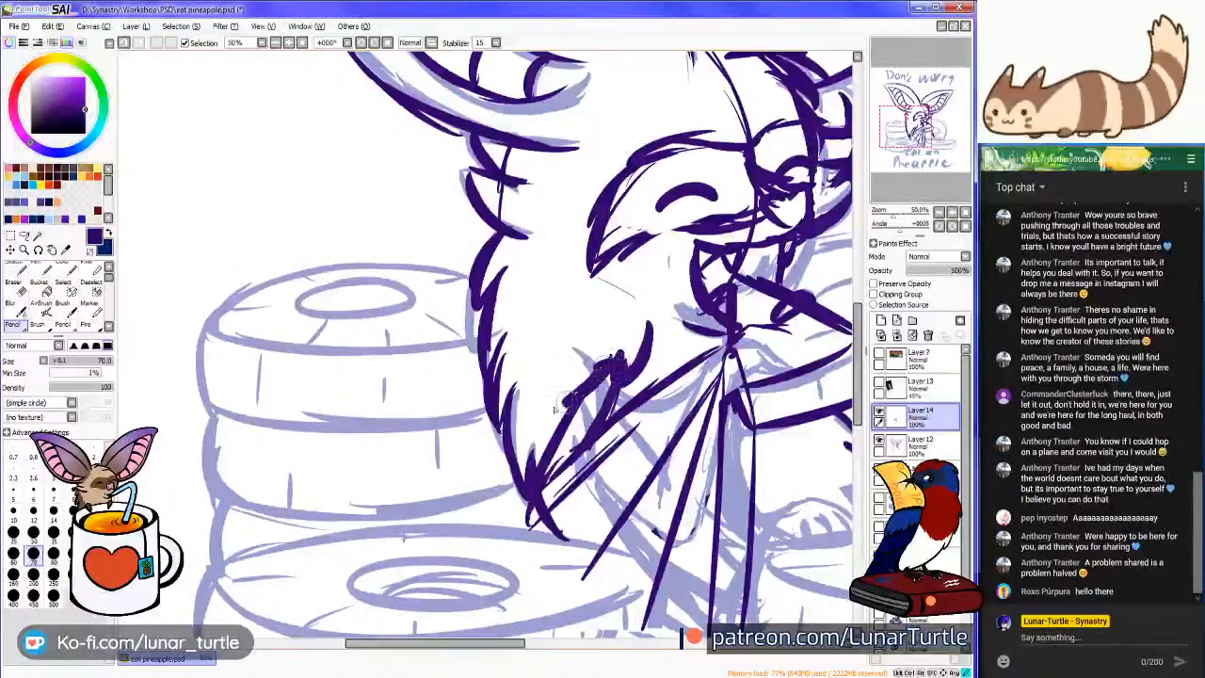
pyautogui.moveTo(907, 127)
pyautogui.mouseDown()
pyautogui.moveTo(919, 144)
pyautogui.moveTo(897, 123)
pyautogui.moveTo(909, 133)
pyautogui.mouseUp()
# Show the bat photo and draw the scalloped membrane edge between the wing's fingertips, plus more chest fur above the forearm
pyautogui.click(879, 382)
pyautogui.click(952, 222)
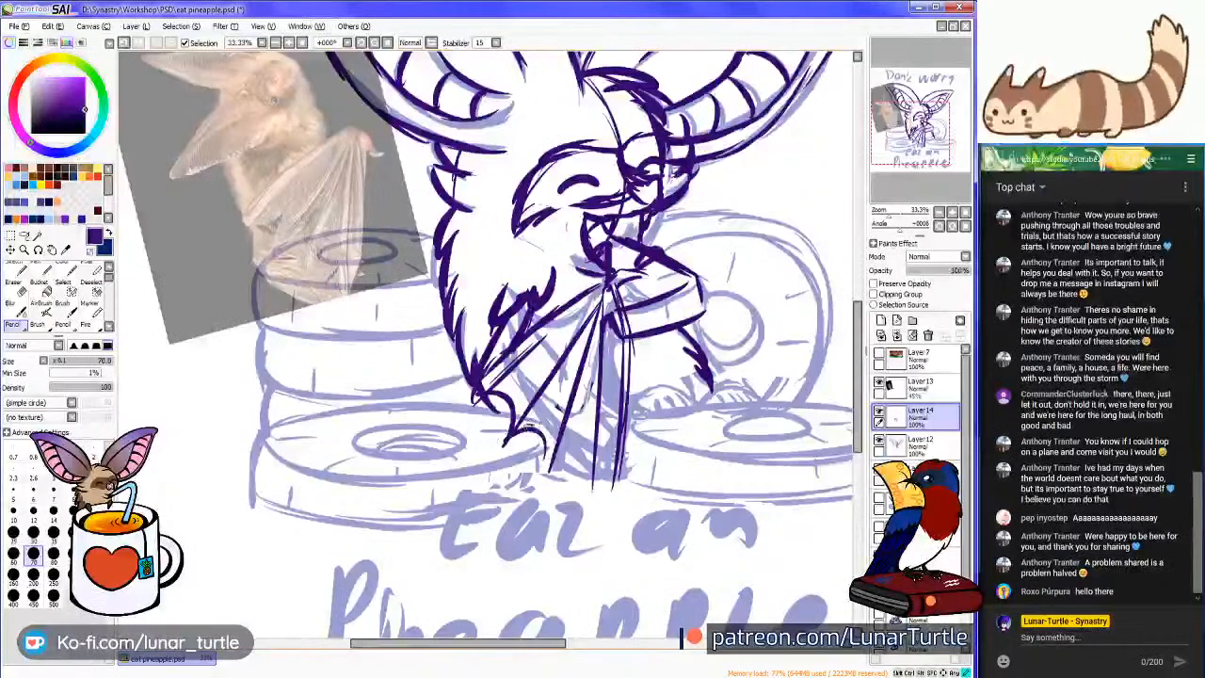
pyautogui.moveTo(593, 454)
pyautogui.mouseDown()
pyautogui.moveTo(552, 489)
pyautogui.moveTo(606, 476)
pyautogui.moveTo(628, 364)
pyautogui.mouseUp()
pyautogui.scroll(1, 581, 332)
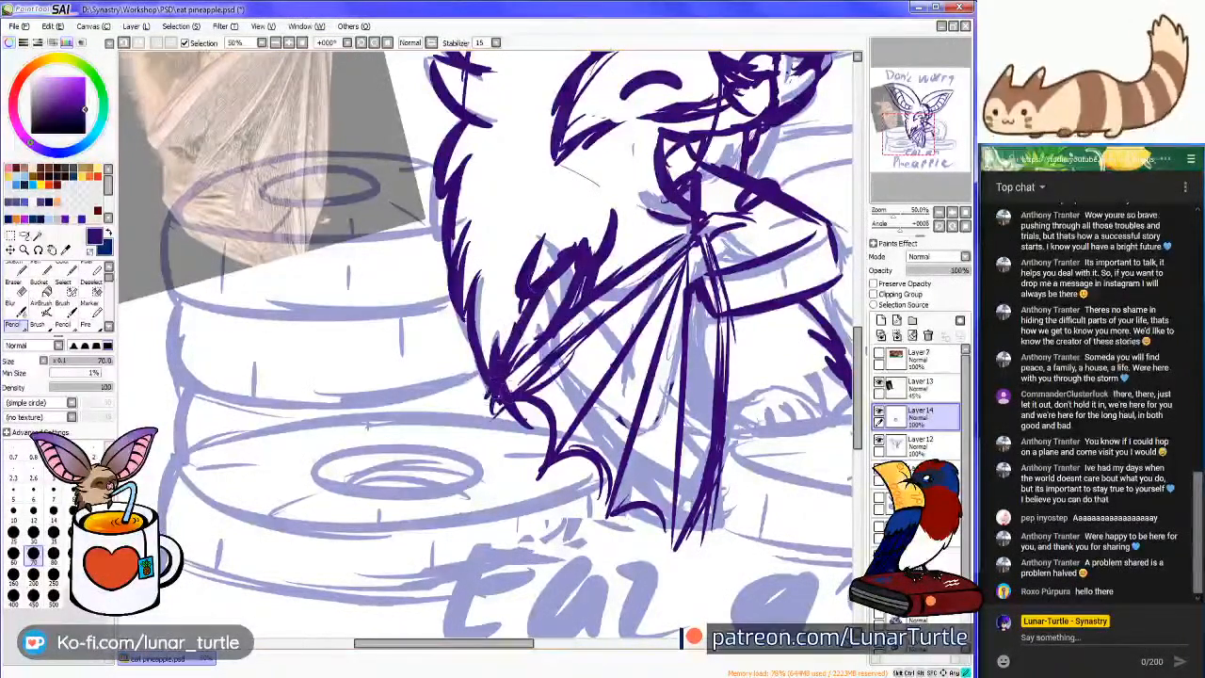
pyautogui.scroll(2, 622, 299)
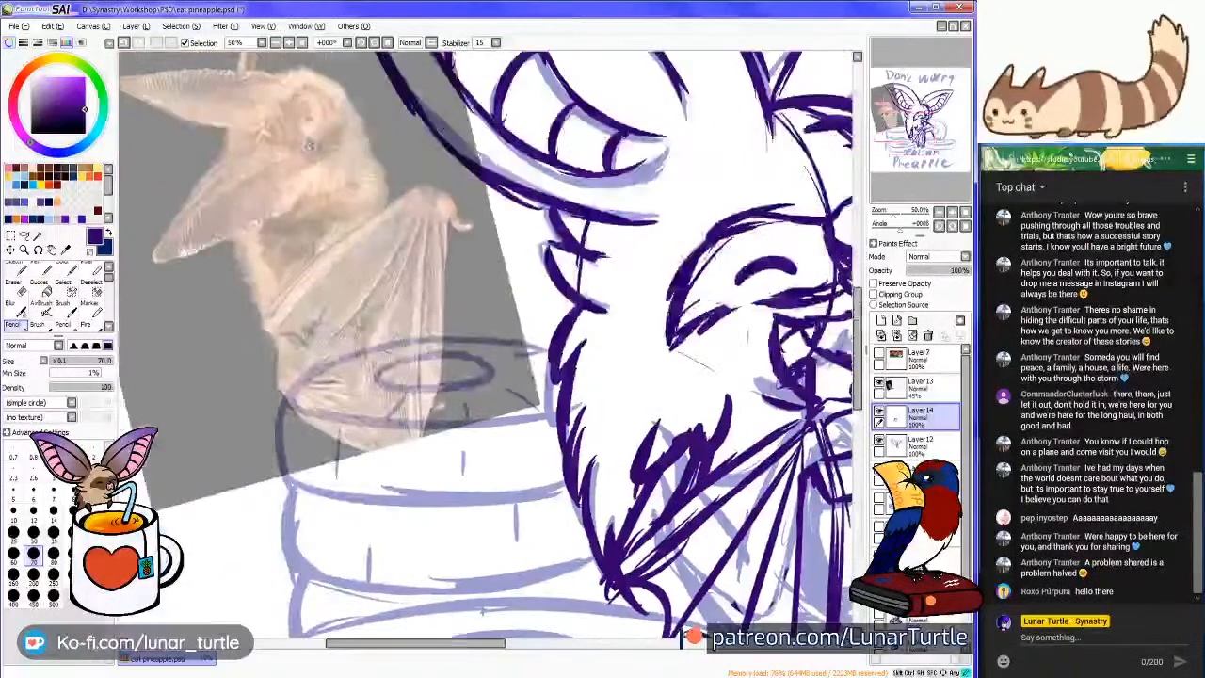
pyautogui.scroll(-2, 647, 257)
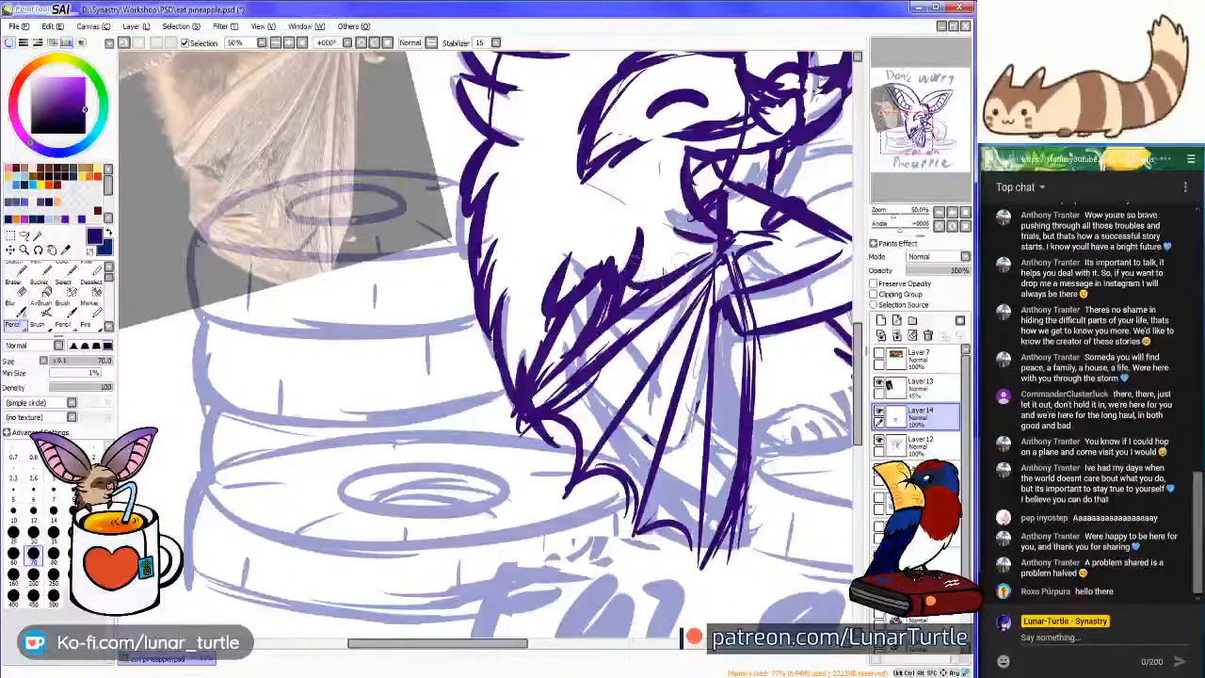
# Draw the bat's two rounded feet on Layer14, resting on the pineapple slice beside the folded wing
pyautogui.moveTo(899, 184)
pyautogui.mouseDown()
pyautogui.moveTo(965, 140)
pyautogui.moveTo(942, 160)
pyautogui.moveTo(945, 177)
pyautogui.mouseUp()
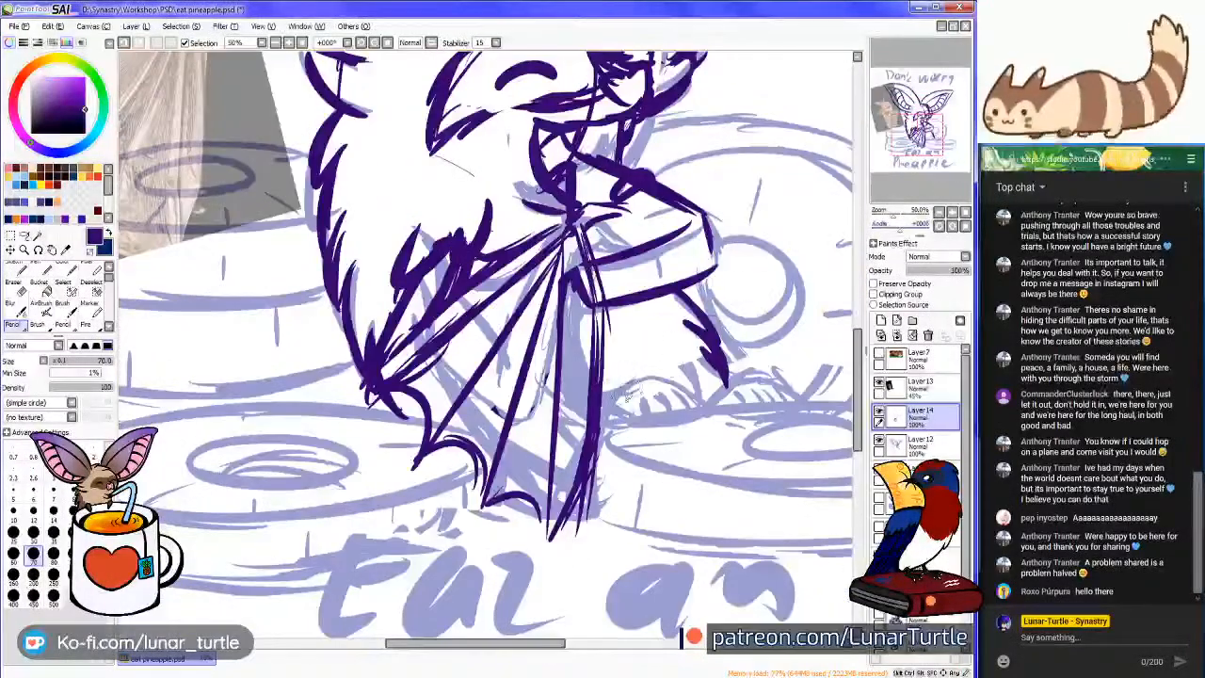
pyautogui.moveTo(614, 407)
pyautogui.mouseDown()
pyautogui.moveTo(629, 379)
pyautogui.moveTo(672, 380)
pyautogui.mouseUp()
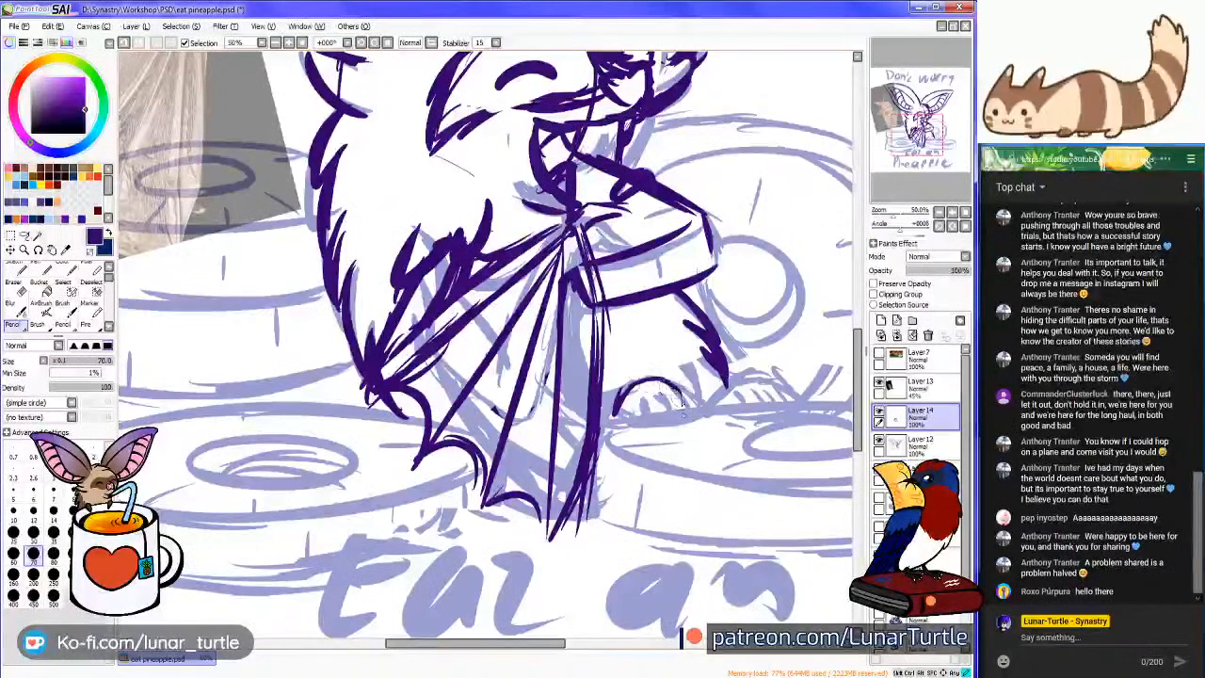
pyautogui.moveTo(614, 424); pyautogui.dragTo(657, 429)
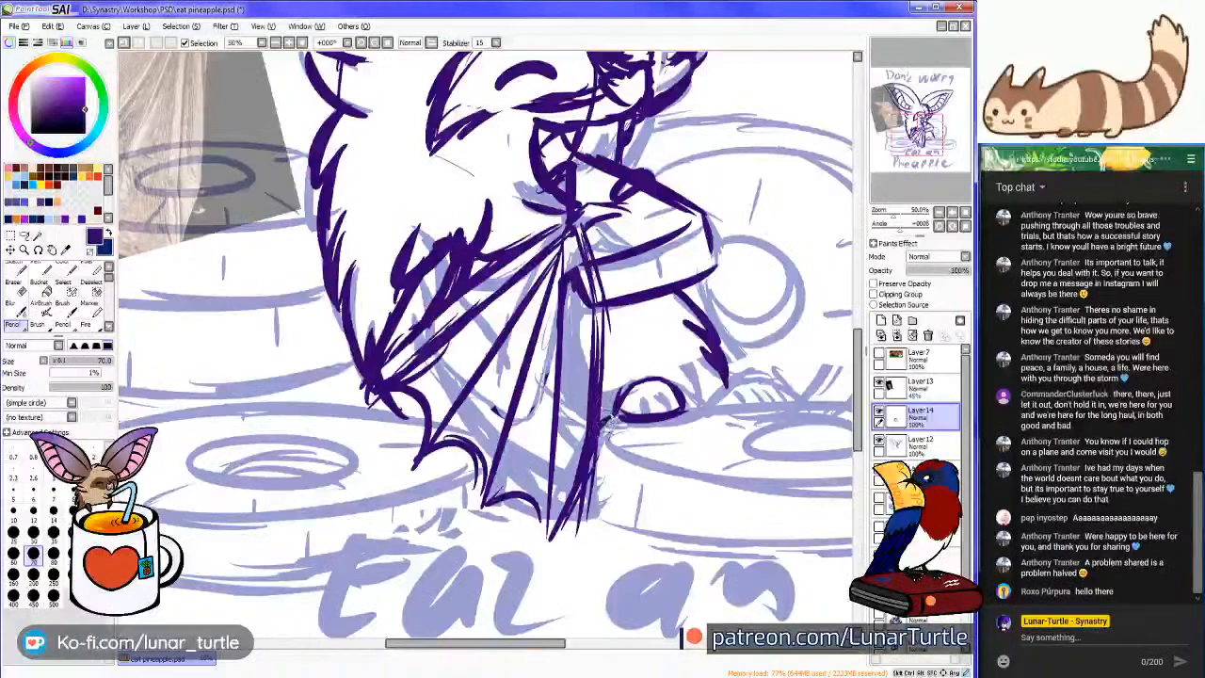
pyautogui.moveTo(850, 220); pyautogui.dragTo(763, 237)
pyautogui.moveTo(616, 296); pyautogui.dragTo(633, 374)
pyautogui.moveTo(639, 325)
pyautogui.mouseDown()
pyautogui.moveTo(618, 421)
pyautogui.moveTo(648, 399)
pyautogui.moveTo(671, 416)
pyautogui.moveTo(625, 431)
pyautogui.moveTo(680, 411)
pyautogui.mouseUp()
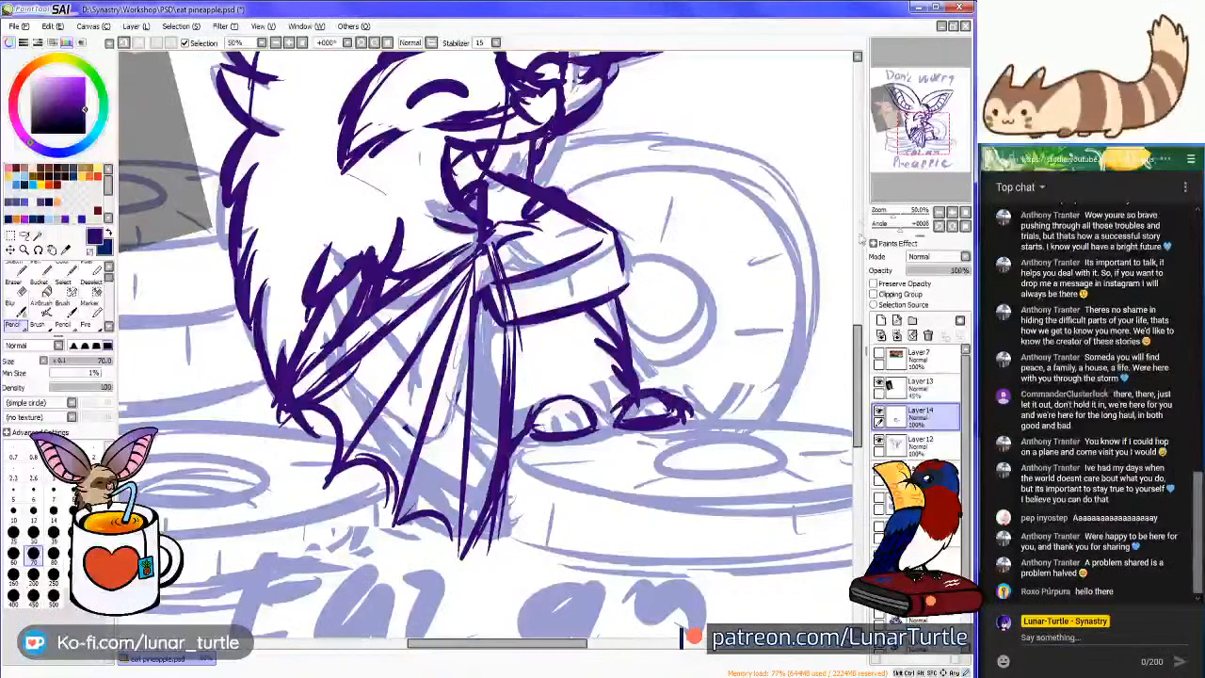
# Lasso the bat's outer fur outline above the elbow and shift it slightly inward on Layer12
pyautogui.moveTo(908, 155)
pyautogui.mouseDown()
pyautogui.moveTo(903, 136)
pyautogui.moveTo(903, 147)
pyautogui.moveTo(915, 129)
pyautogui.mouseUp()
pyautogui.click(939, 212)
pyautogui.click(939, 212)
pyautogui.click(953, 212)
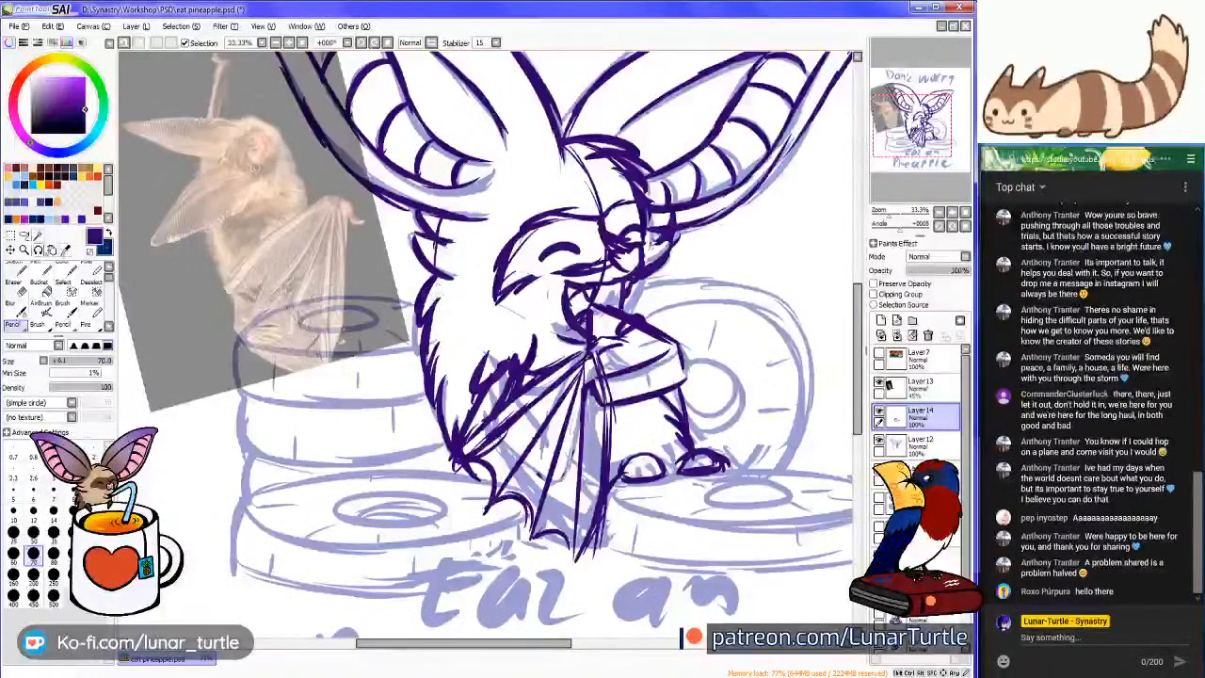
pyautogui.click(24, 236)
pyautogui.moveTo(405, 311)
pyautogui.mouseDown()
pyautogui.moveTo(408, 443)
pyautogui.moveTo(432, 461)
pyautogui.moveTo(446, 458)
pyautogui.moveTo(465, 356)
pyautogui.mouseUp()
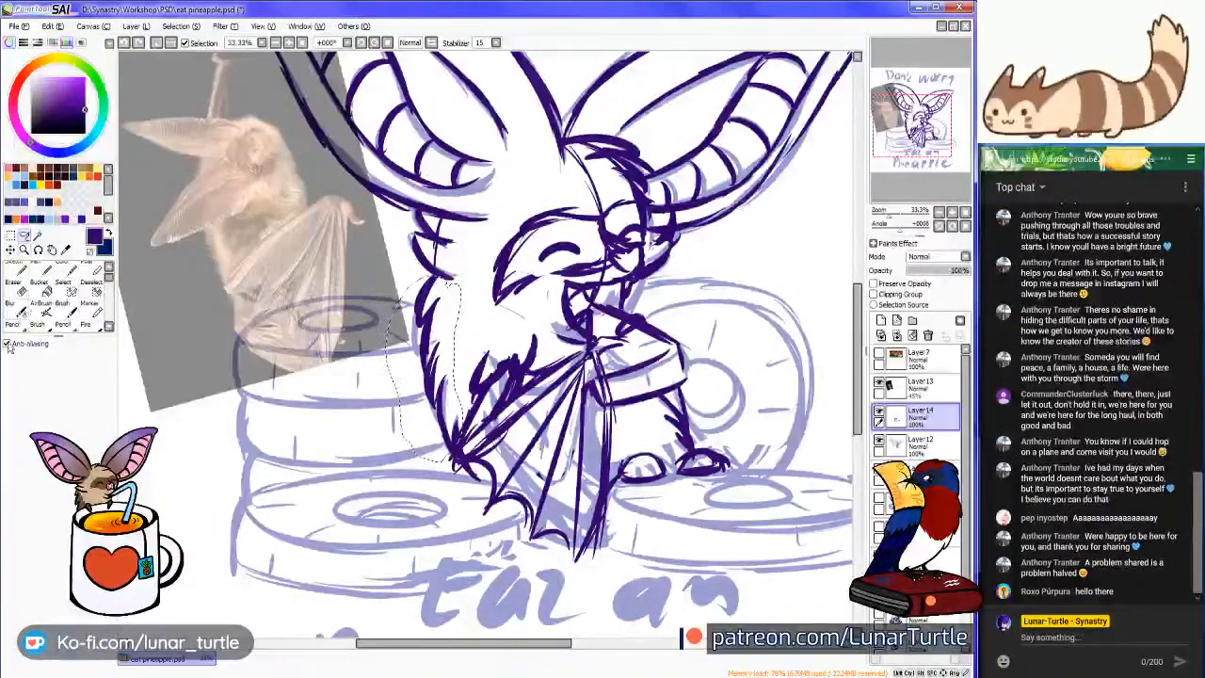
pyautogui.click(323, 674)
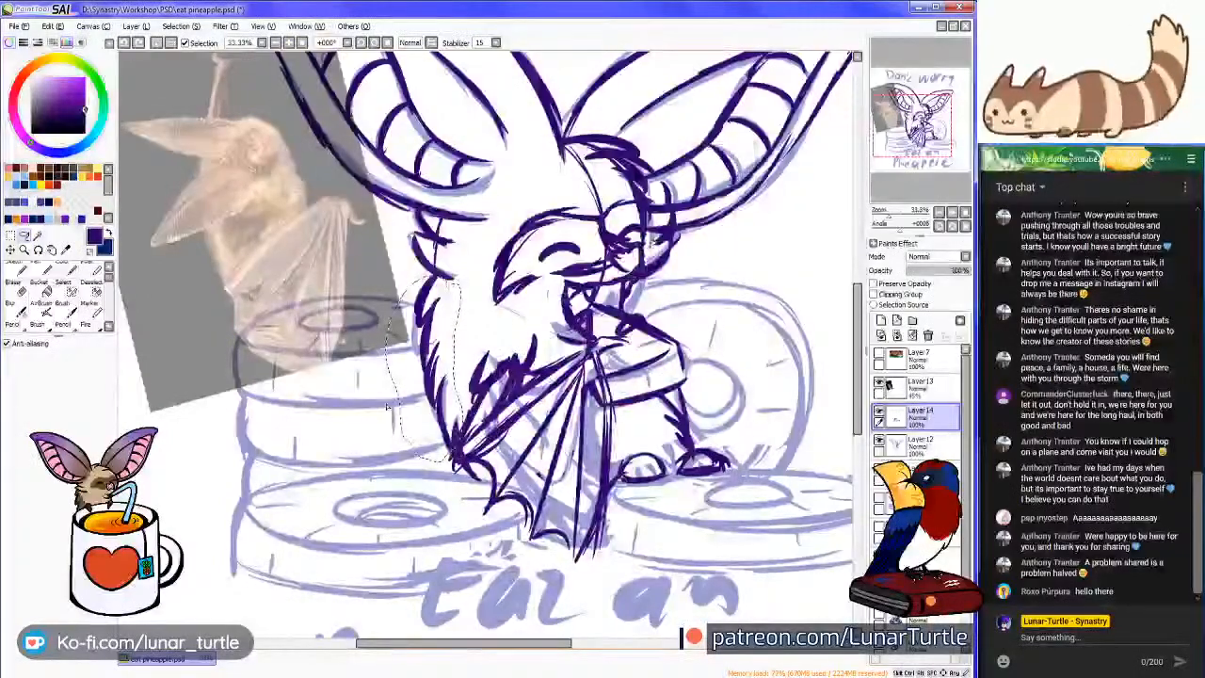
pyautogui.press('ctrl')
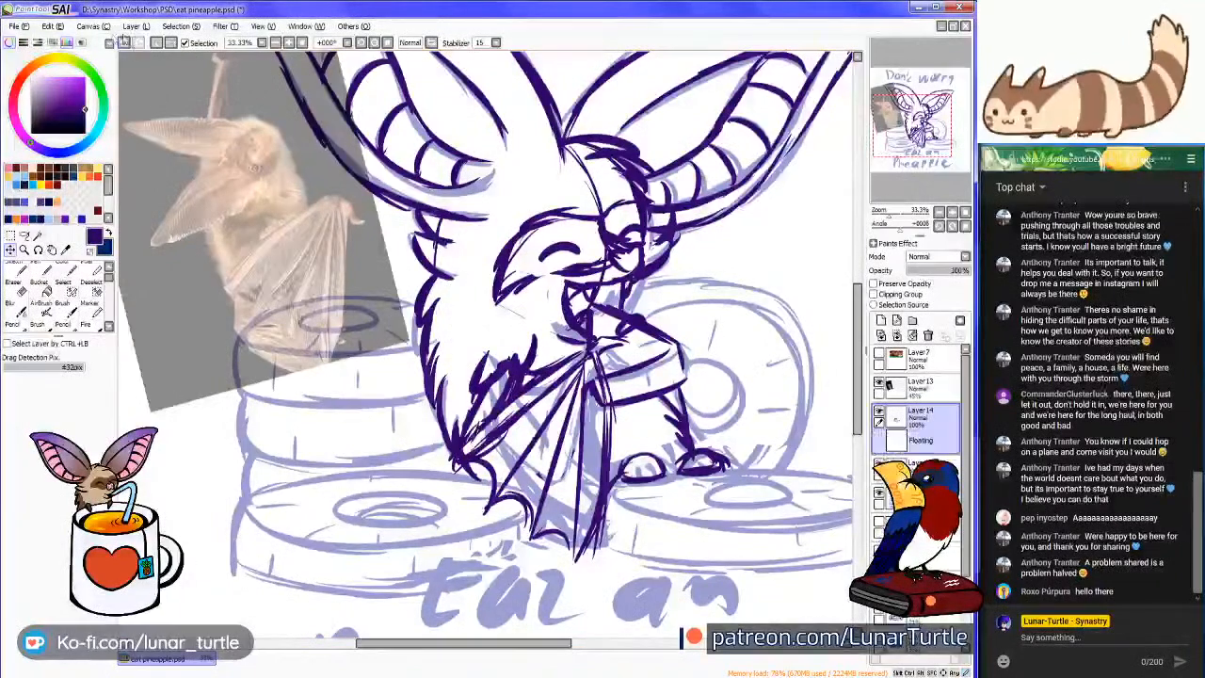
pyautogui.click(913, 442)
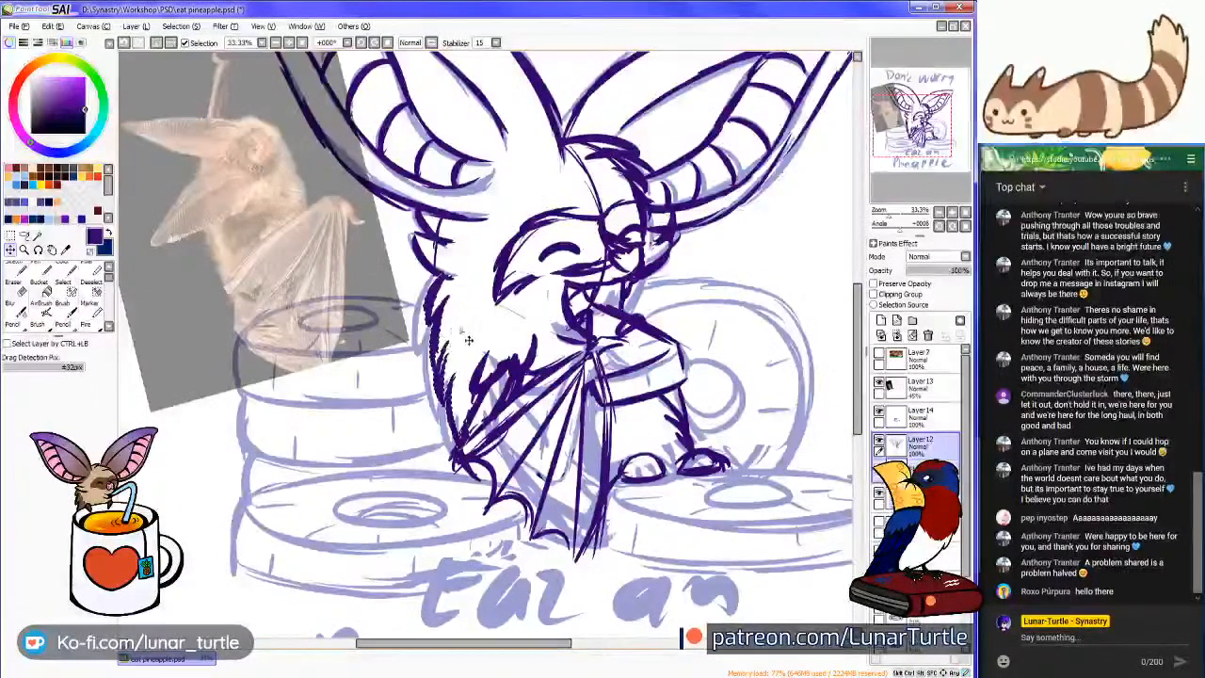
pyautogui.hotkey('ctrl', 't')
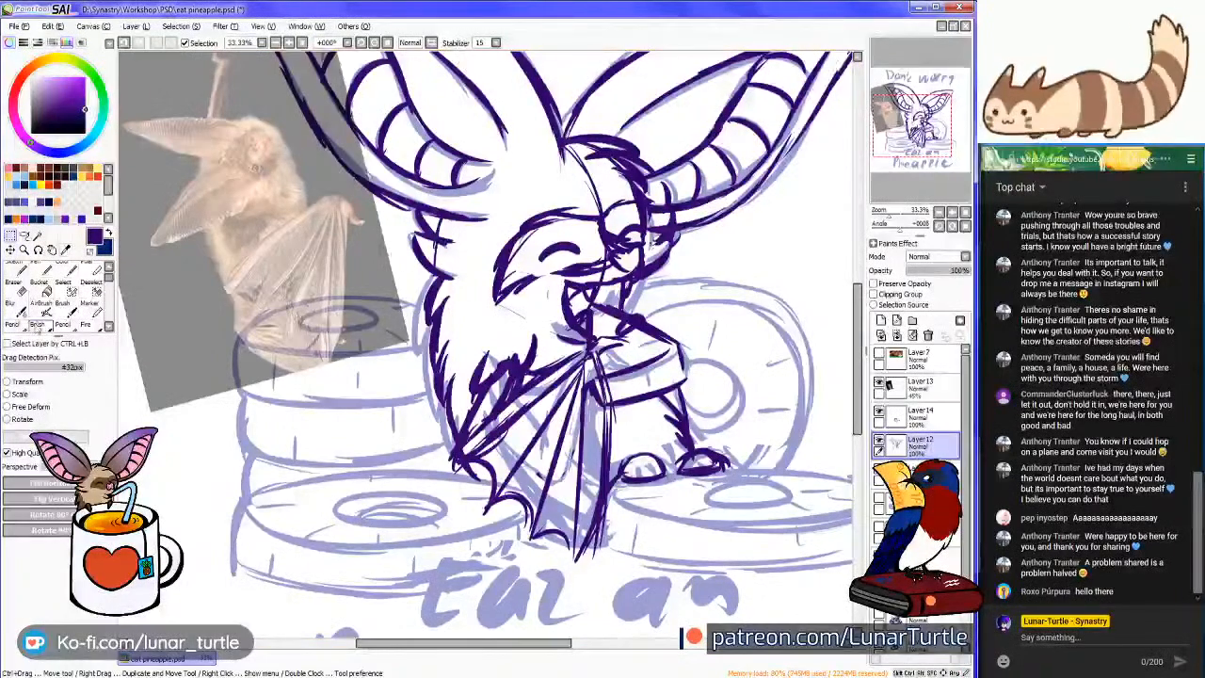
pyautogui.press('Return')
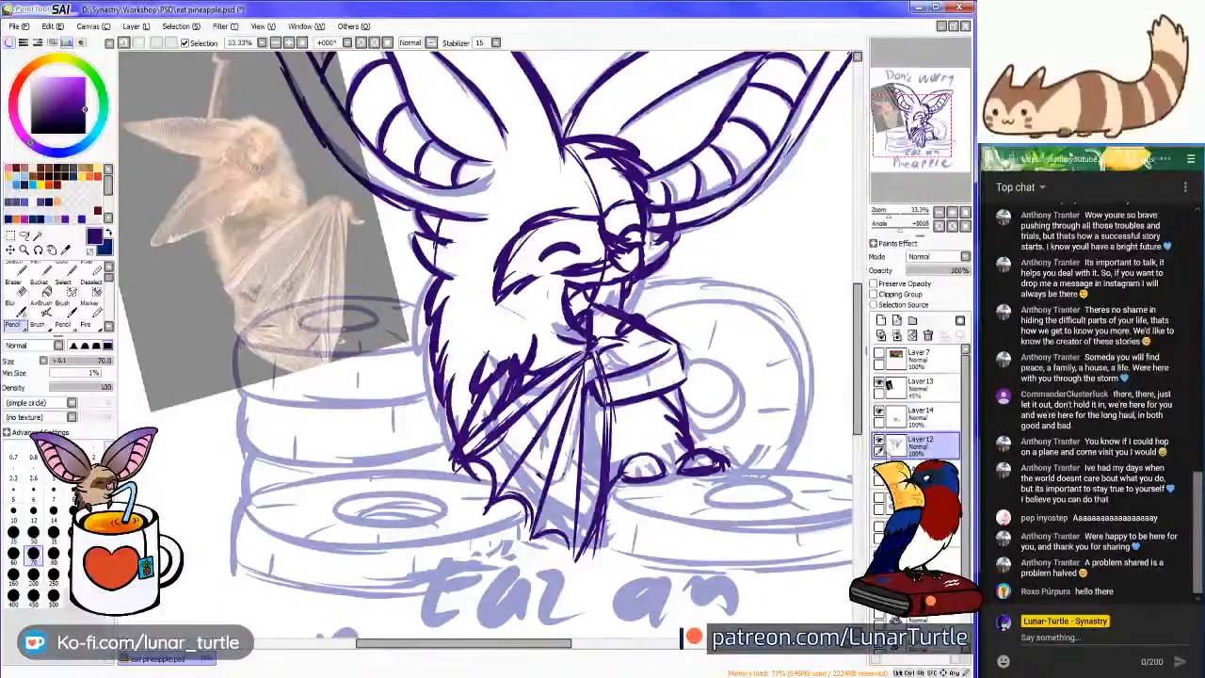
# Draw the pineapple slice under the bat's feet on Layer14 with its outline, thick front rim, centre hole and edge marks
pyautogui.click(879, 440)
pyautogui.click(879, 440)
pyautogui.click(879, 412)
pyautogui.click(880, 411)
pyautogui.click(912, 414)
pyautogui.moveTo(619, 480); pyautogui.dragTo(559, 400)
pyautogui.moveTo(538, 444)
pyautogui.mouseDown()
pyautogui.moveTo(636, 490)
pyautogui.moveTo(819, 486)
pyautogui.mouseUp()
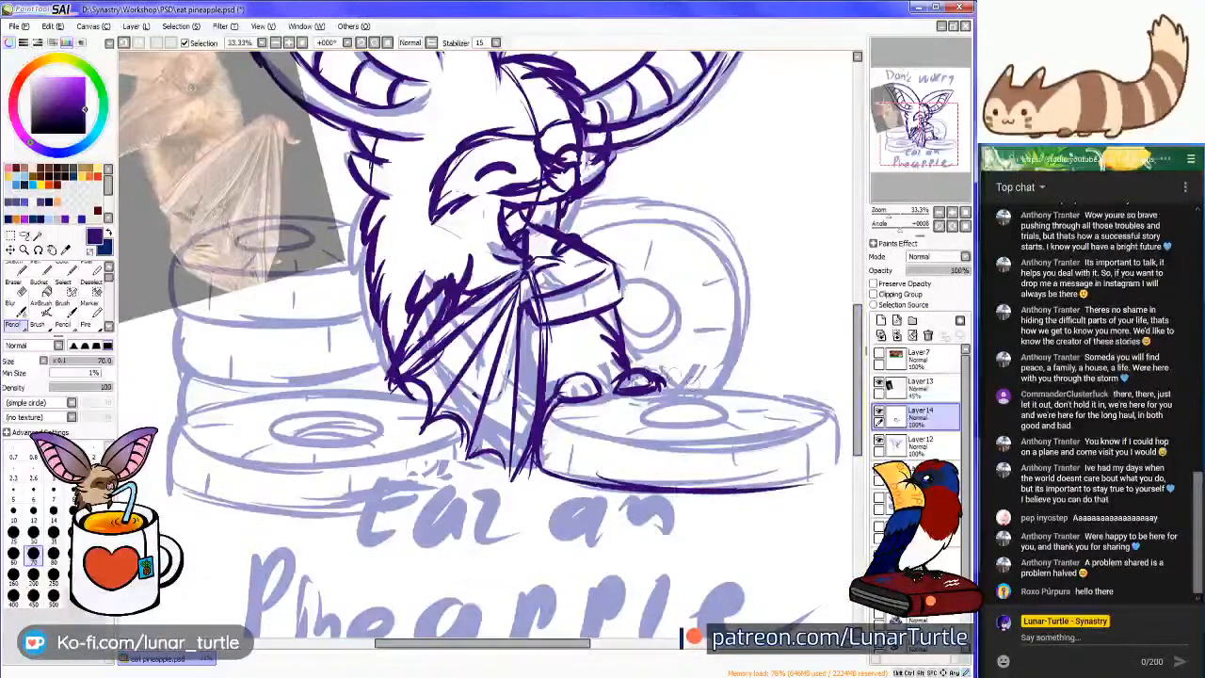
pyautogui.moveTo(652, 382)
pyautogui.mouseDown()
pyautogui.moveTo(812, 390)
pyautogui.moveTo(846, 405)
pyautogui.moveTo(820, 467)
pyautogui.mouseUp()
pyautogui.moveTo(825, 394); pyautogui.dragTo(807, 482)
pyautogui.moveTo(568, 407)
pyautogui.mouseDown()
pyautogui.moveTo(709, 440)
pyautogui.moveTo(803, 438)
pyautogui.moveTo(700, 438)
pyautogui.moveTo(794, 435)
pyautogui.moveTo(836, 403)
pyautogui.mouseUp()
pyautogui.moveTo(720, 375); pyautogui.dragTo(829, 403)
pyautogui.moveTo(721, 400)
pyautogui.mouseDown()
pyautogui.moveTo(646, 406)
pyautogui.moveTo(675, 411)
pyautogui.mouseUp()
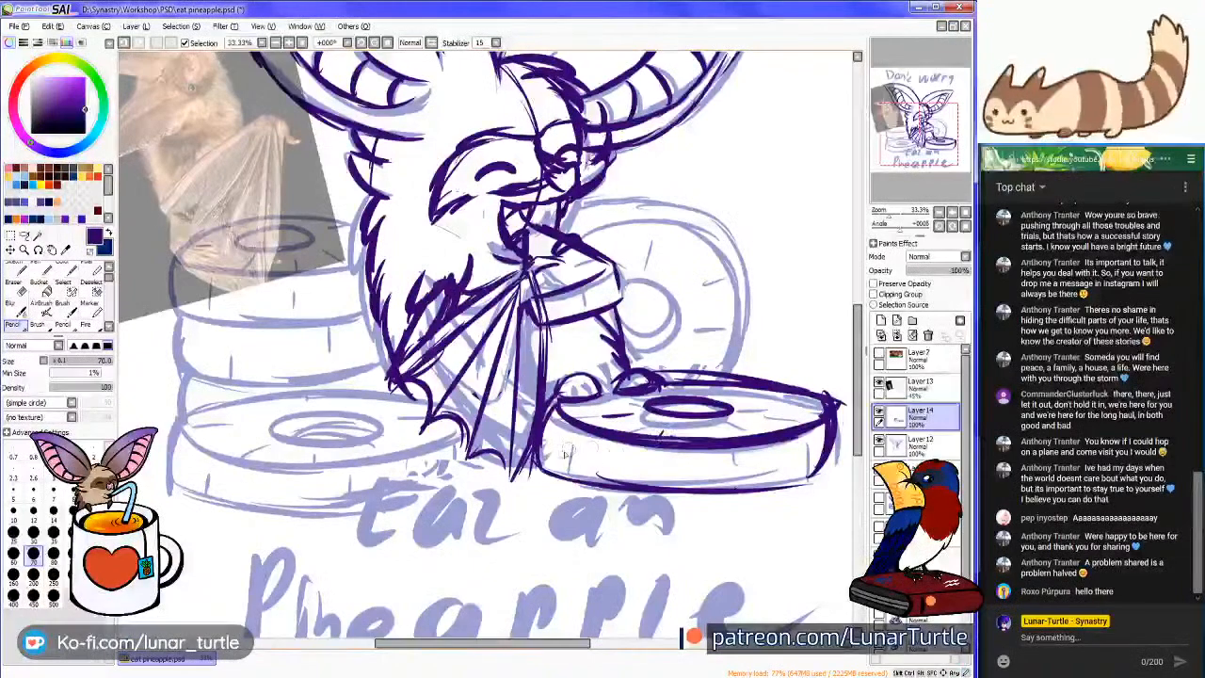
pyautogui.moveTo(715, 467); pyautogui.dragTo(715, 485)
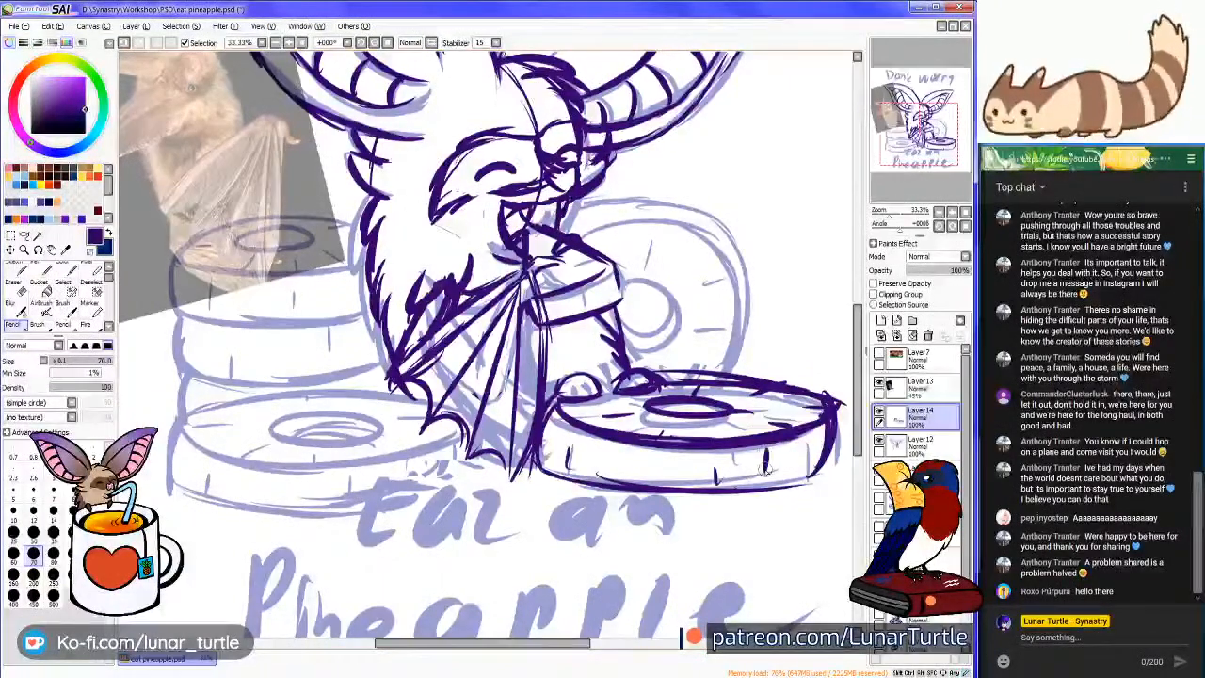
# Draw the bottom pineapple slice of the left stack on Layer14, including its rim and centre hole
pyautogui.moveTo(161, 473)
pyautogui.mouseDown()
pyautogui.moveTo(287, 520)
pyautogui.moveTo(388, 508)
pyautogui.moveTo(456, 479)
pyautogui.moveTo(462, 428)
pyautogui.moveTo(458, 475)
pyautogui.mouseUp()
pyautogui.moveTo(381, 378)
pyautogui.mouseDown()
pyautogui.moveTo(226, 396)
pyautogui.moveTo(184, 419)
pyautogui.moveTo(171, 473)
pyautogui.mouseUp()
pyautogui.moveTo(179, 425)
pyautogui.mouseDown()
pyautogui.moveTo(393, 458)
pyautogui.moveTo(443, 423)
pyautogui.mouseUp()
pyautogui.moveTo(273, 460); pyautogui.dragTo(445, 435)
pyautogui.moveTo(358, 403)
pyautogui.mouseDown()
pyautogui.moveTo(310, 407)
pyautogui.moveTo(381, 421)
pyautogui.moveTo(324, 428)
pyautogui.moveTo(375, 439)
pyautogui.mouseUp()
# Draw the upright pineapple slice behind the bat with its thick outer curve and round centre hole
pyautogui.moveTo(608, 269)
pyautogui.mouseDown()
pyautogui.moveTo(500, 499)
pyautogui.moveTo(633, 418)
pyautogui.moveTo(643, 381)
pyautogui.moveTo(633, 338)
pyautogui.moveTo(730, 331)
pyautogui.moveTo(767, 379)
pyautogui.moveTo(778, 461)
pyautogui.mouseUp()
pyautogui.moveTo(764, 372); pyautogui.dragTo(770, 482)
pyautogui.moveTo(676, 394)
pyautogui.mouseDown()
pyautogui.moveTo(725, 439)
pyautogui.moveTo(712, 442)
pyautogui.moveTo(664, 424)
pyautogui.moveTo(744, 445)
pyautogui.mouseUp()
pyautogui.moveTo(676, 339)
pyautogui.mouseDown()
pyautogui.moveTo(653, 320)
pyautogui.moveTo(708, 304)
pyautogui.moveTo(770, 358)
pyautogui.moveTo(636, 314)
pyautogui.mouseUp()
# Draw the middle and top pineapple slices of the left stack, giving the top one a centre hole
pyautogui.moveTo(940, 171)
pyautogui.mouseDown()
pyautogui.moveTo(924, 169)
pyautogui.moveTo(939, 170)
pyautogui.mouseUp()
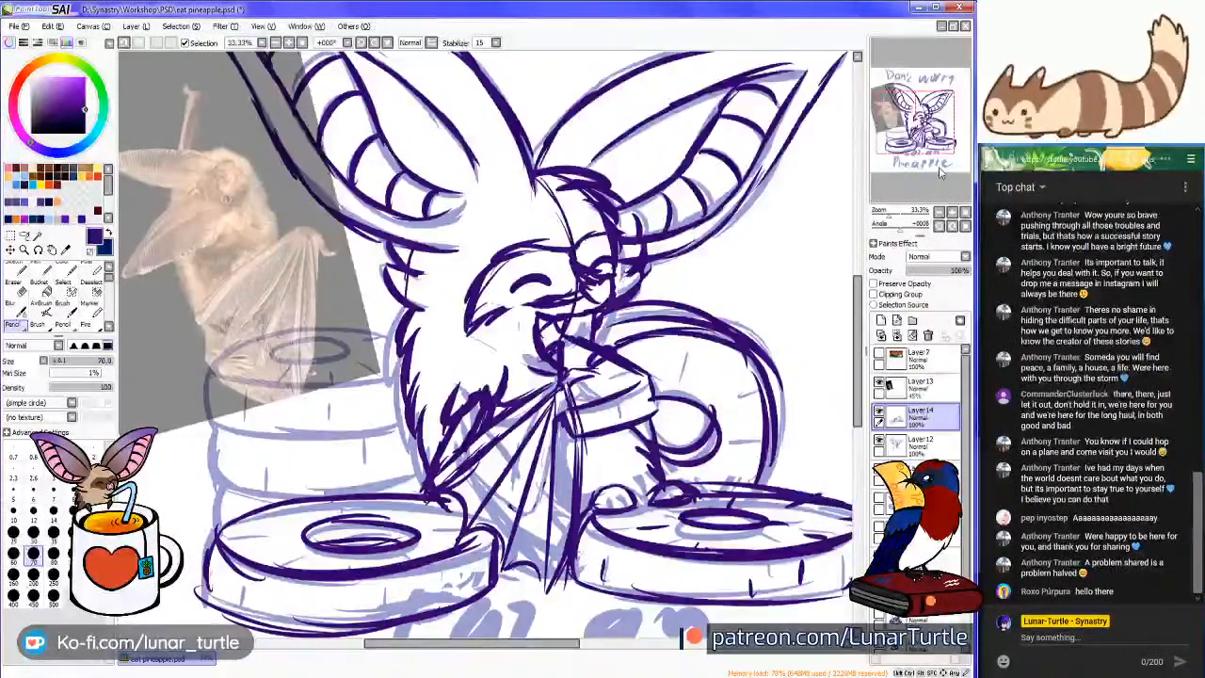
pyautogui.moveTo(939, 170)
pyautogui.mouseDown()
pyautogui.moveTo(940, 155)
pyautogui.moveTo(936, 179)
pyautogui.mouseUp()
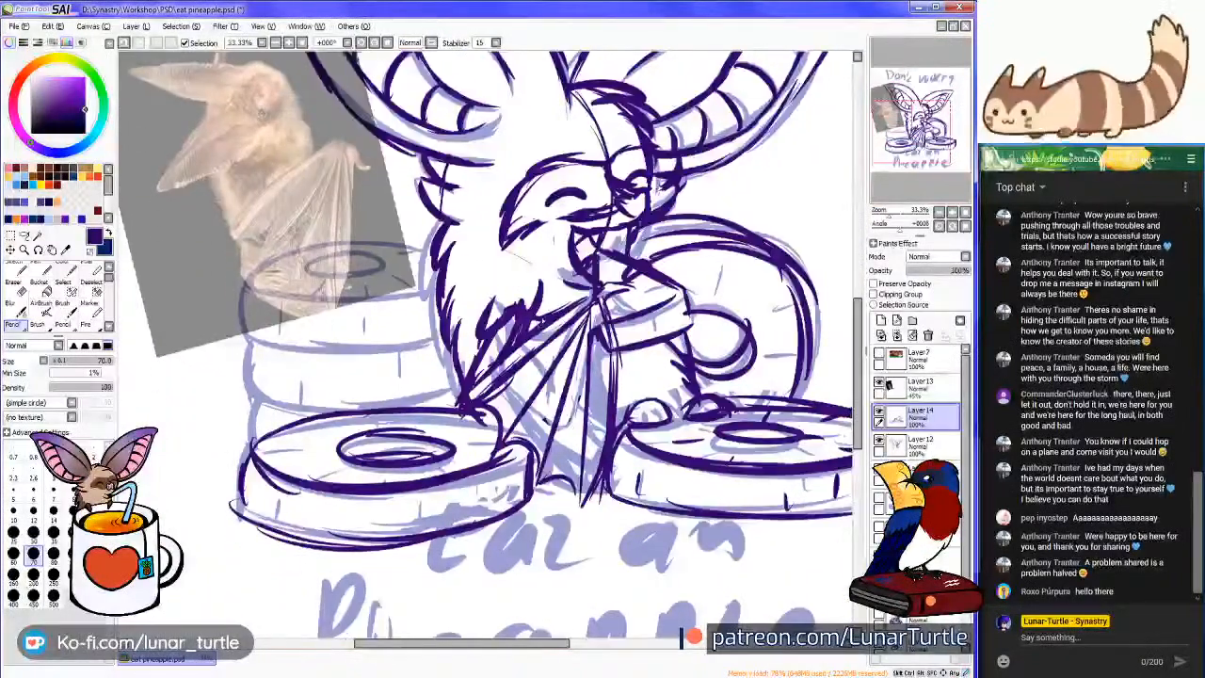
pyautogui.moveTo(298, 339)
pyautogui.mouseDown()
pyautogui.moveTo(261, 353)
pyautogui.moveTo(251, 442)
pyautogui.mouseUp()
pyautogui.moveTo(256, 397); pyautogui.dragTo(247, 458)
pyautogui.moveTo(256, 282)
pyautogui.mouseDown()
pyautogui.moveTo(241, 325)
pyautogui.moveTo(369, 348)
pyautogui.mouseUp()
pyautogui.moveTo(273, 345); pyautogui.dragTo(442, 333)
pyautogui.moveTo(249, 284)
pyautogui.mouseDown()
pyautogui.moveTo(373, 237)
pyautogui.moveTo(416, 246)
pyautogui.moveTo(326, 267)
pyautogui.moveTo(375, 265)
pyautogui.mouseUp()
pyautogui.hotkey('ctrl', 'z')
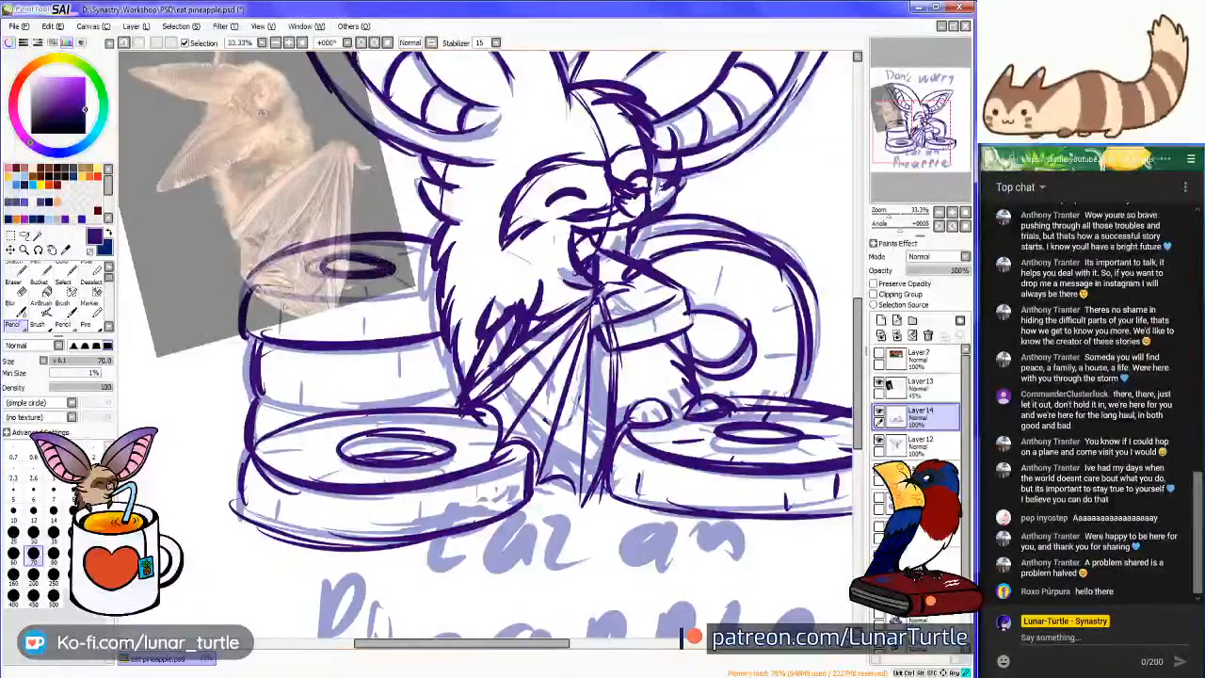
pyautogui.moveTo(249, 301); pyautogui.dragTo(426, 284)
pyautogui.moveTo(262, 381); pyautogui.dragTo(439, 407)
pyautogui.moveTo(301, 420); pyautogui.dragTo(455, 403)
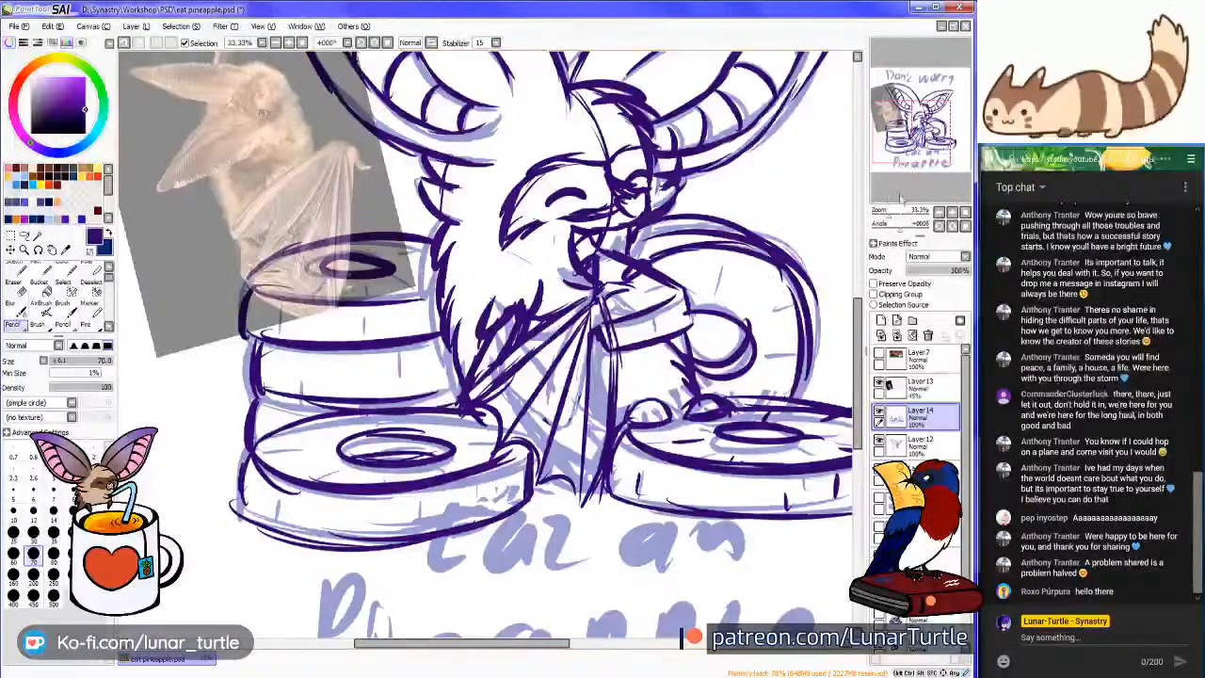
# Check the whole redrawn picture with Layer14 and the bat photo switched off and on
pyautogui.scroll(-1, 904, 185)
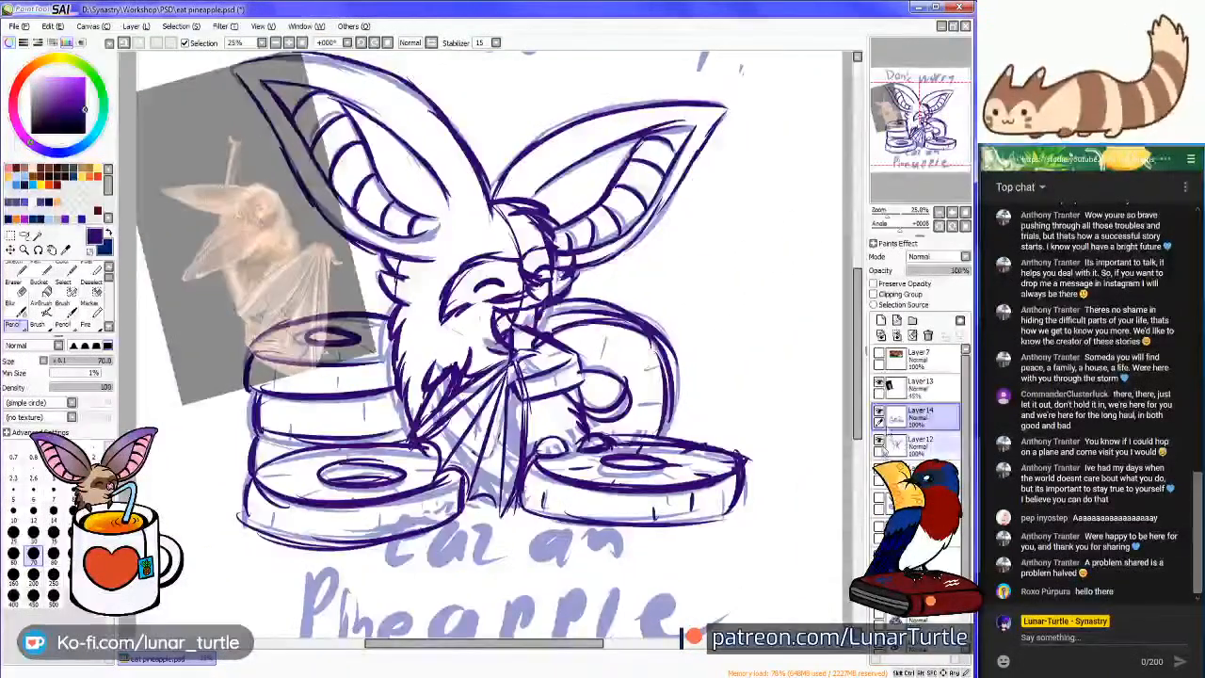
pyautogui.click(879, 385)
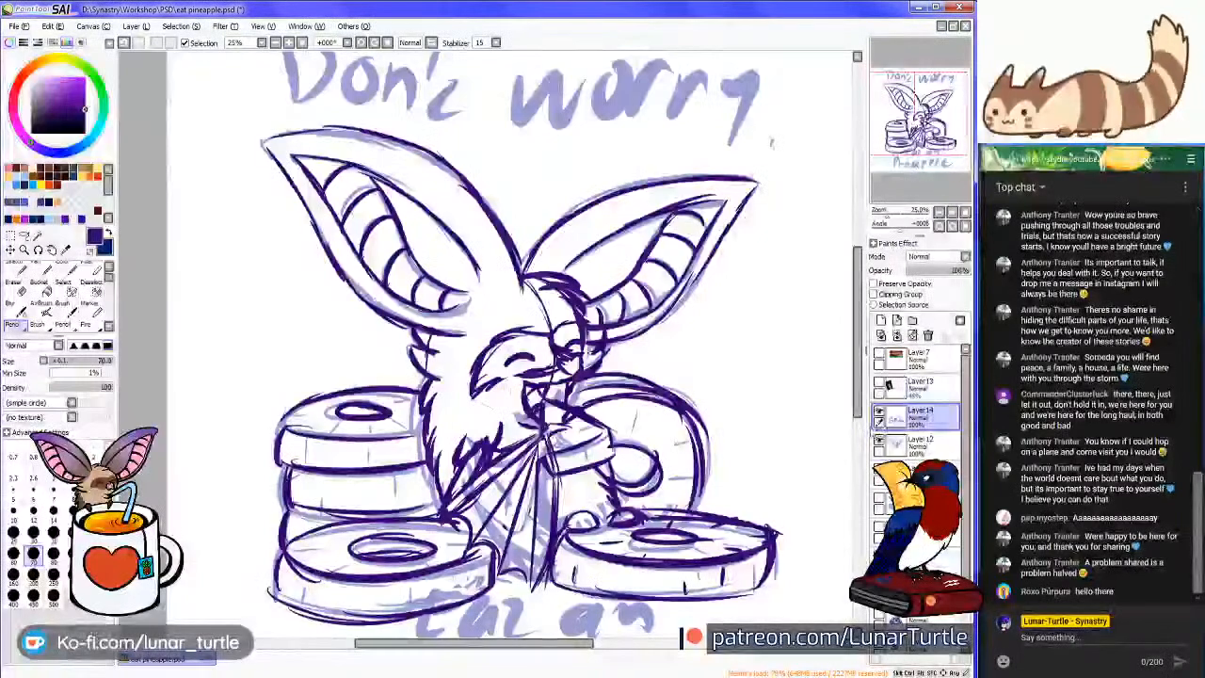
pyautogui.click(879, 413)
pyautogui.click(880, 413)
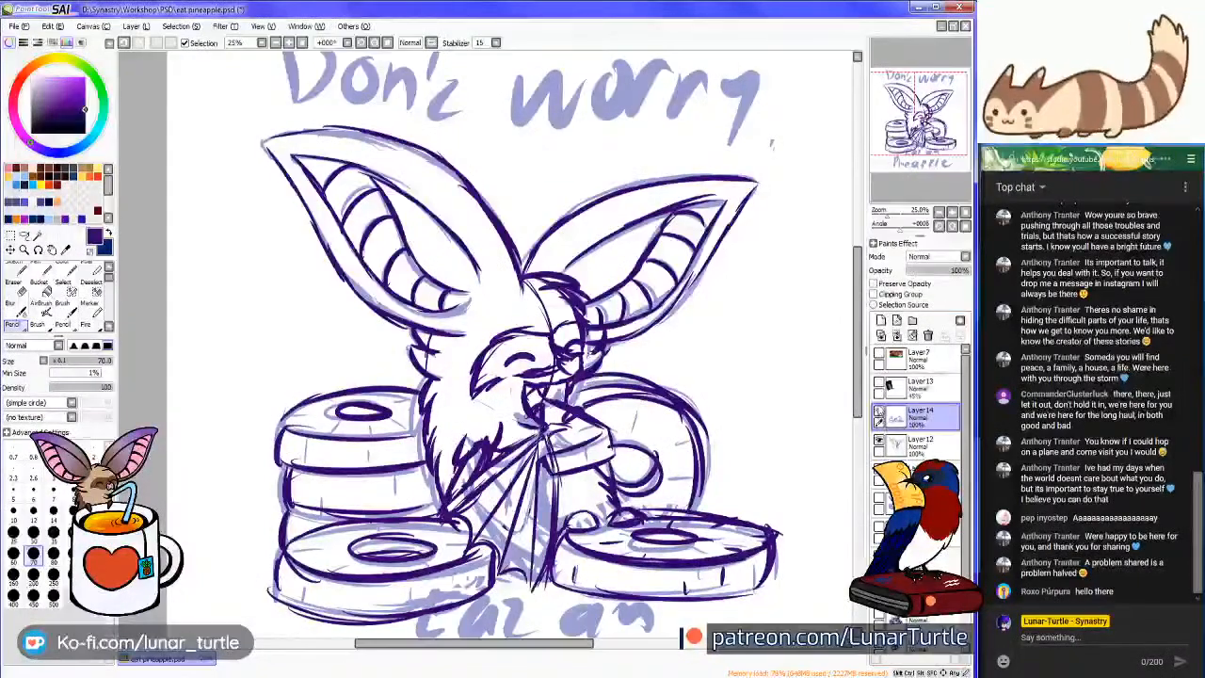
pyautogui.click(879, 385)
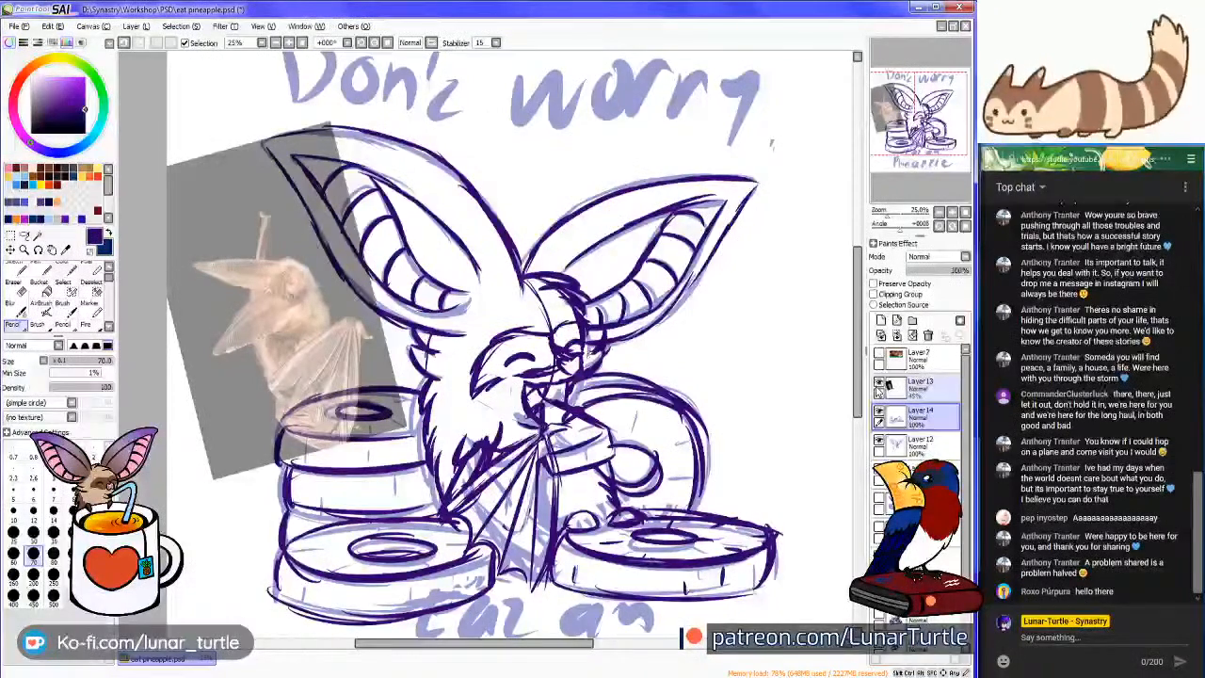
pyautogui.click(879, 386)
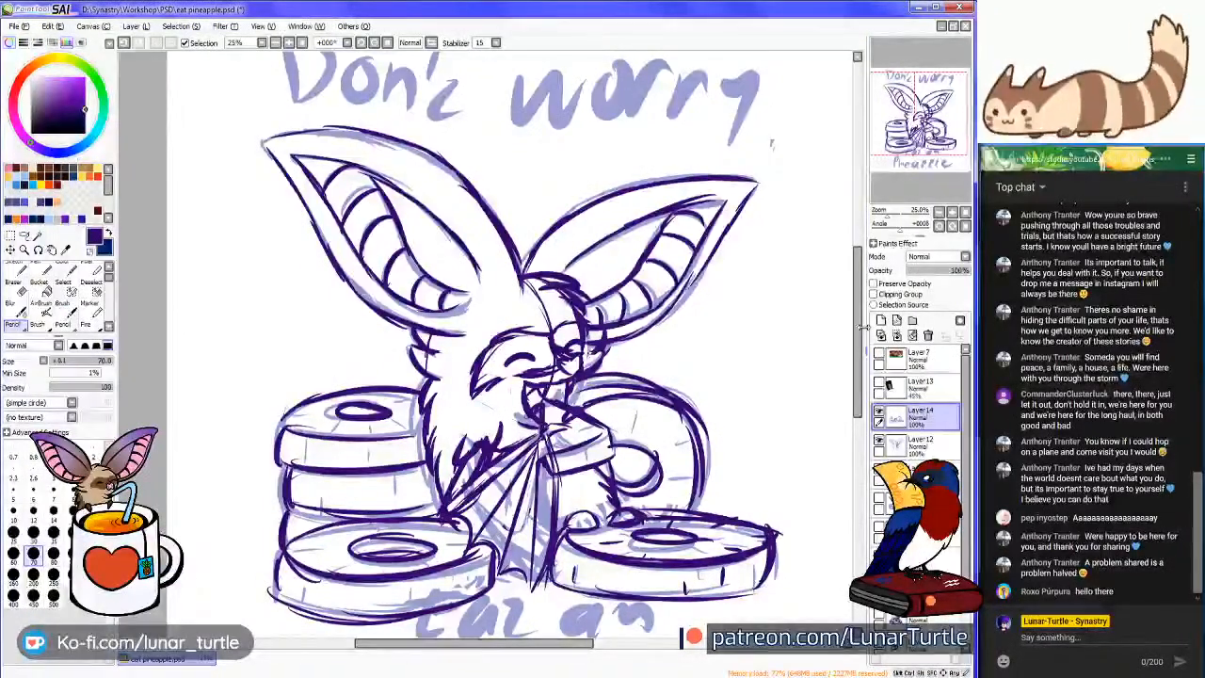
# Show the bat photo on Layer13 and raise its opacity to about 95% as a reference for the wing
pyautogui.click(918, 387)
pyautogui.click(879, 385)
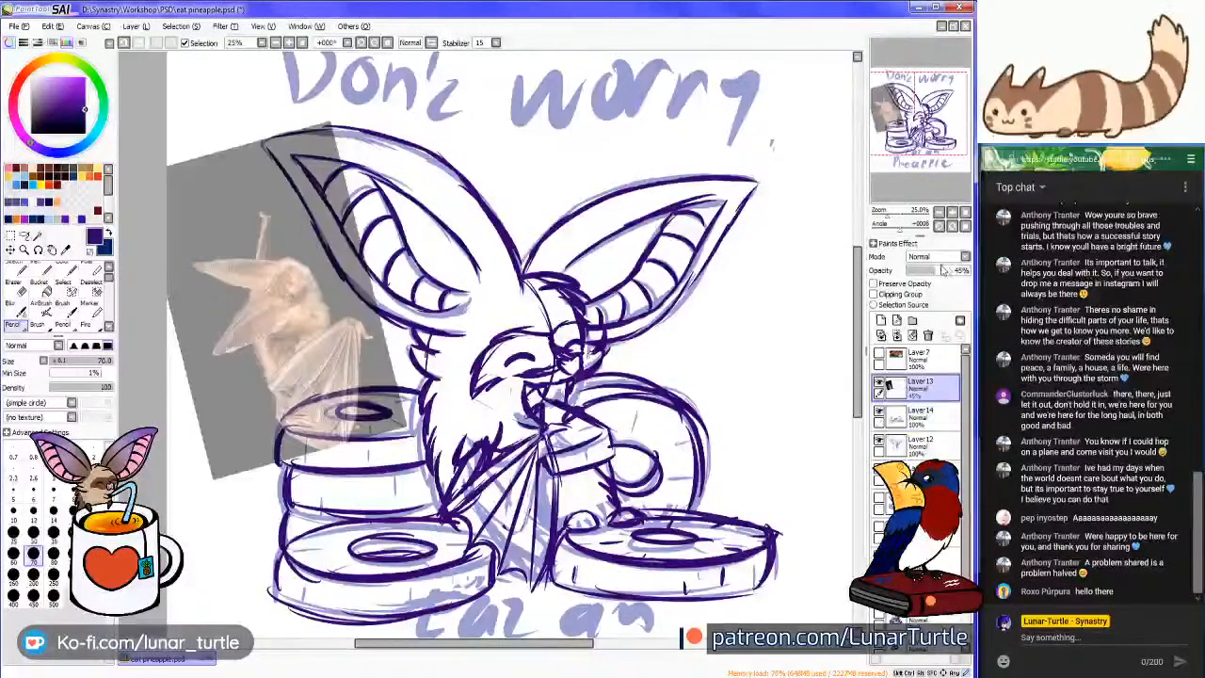
pyautogui.moveTo(956, 271); pyautogui.dragTo(968, 270)
pyautogui.scroll(3, 283, 320)
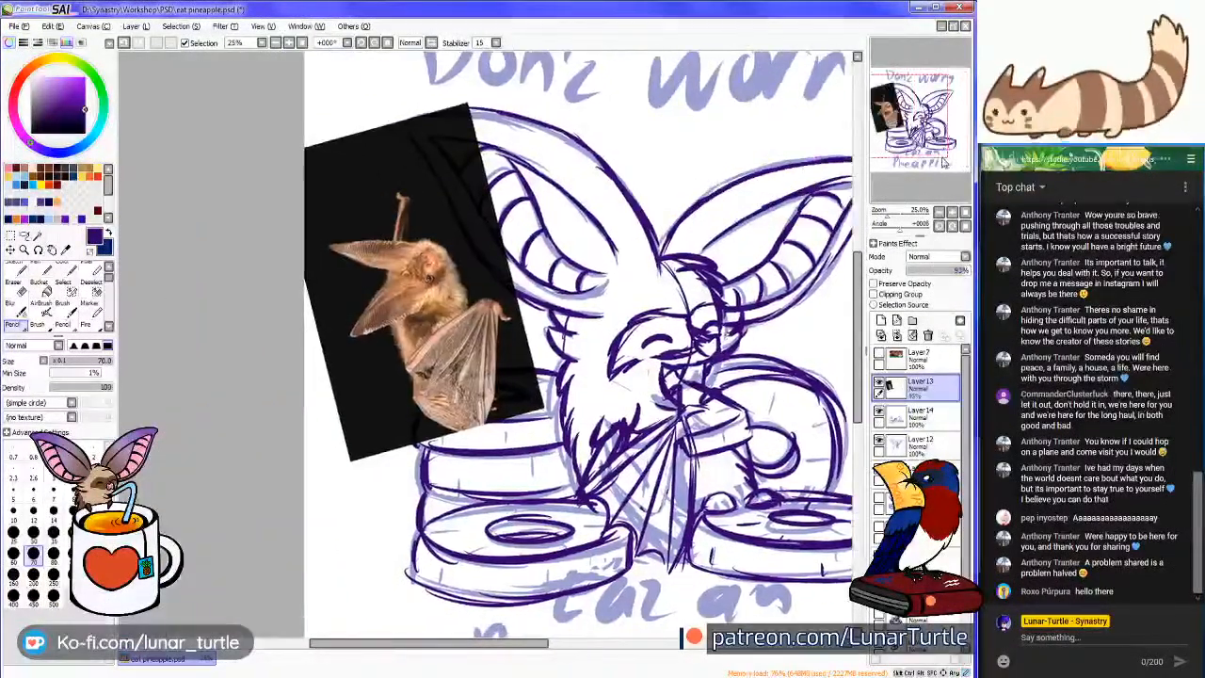
pyautogui.scroll(1, 462, 380)
pyautogui.scroll(-4, 461, 380)
pyautogui.scroll(3, 461, 380)
pyautogui.scroll(-3, 462, 380)
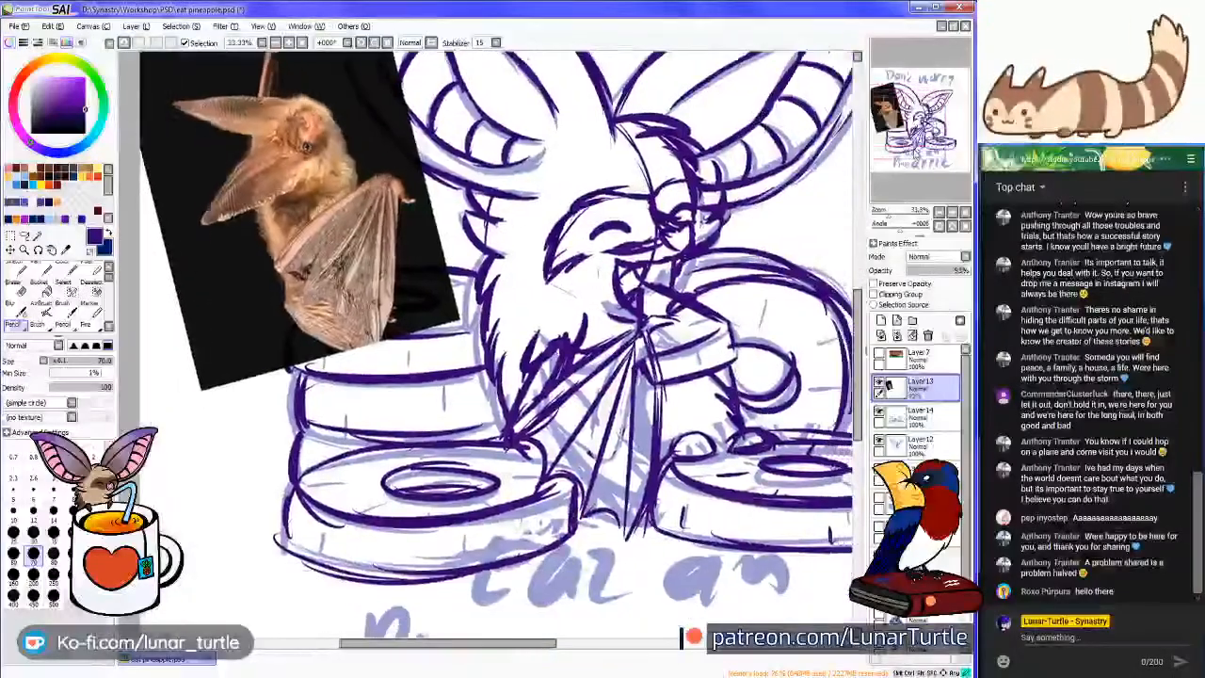
# Thicken the folded wing's slanted rib from the wrist down to the edge beside the left pineapple stack with Pencil strokes
pyautogui.scroll(2, 462, 380)
pyautogui.scroll(2, 662, 395)
pyautogui.scroll(-1, 667, 397)
pyautogui.moveTo(647, 308); pyautogui.dragTo(701, 223)
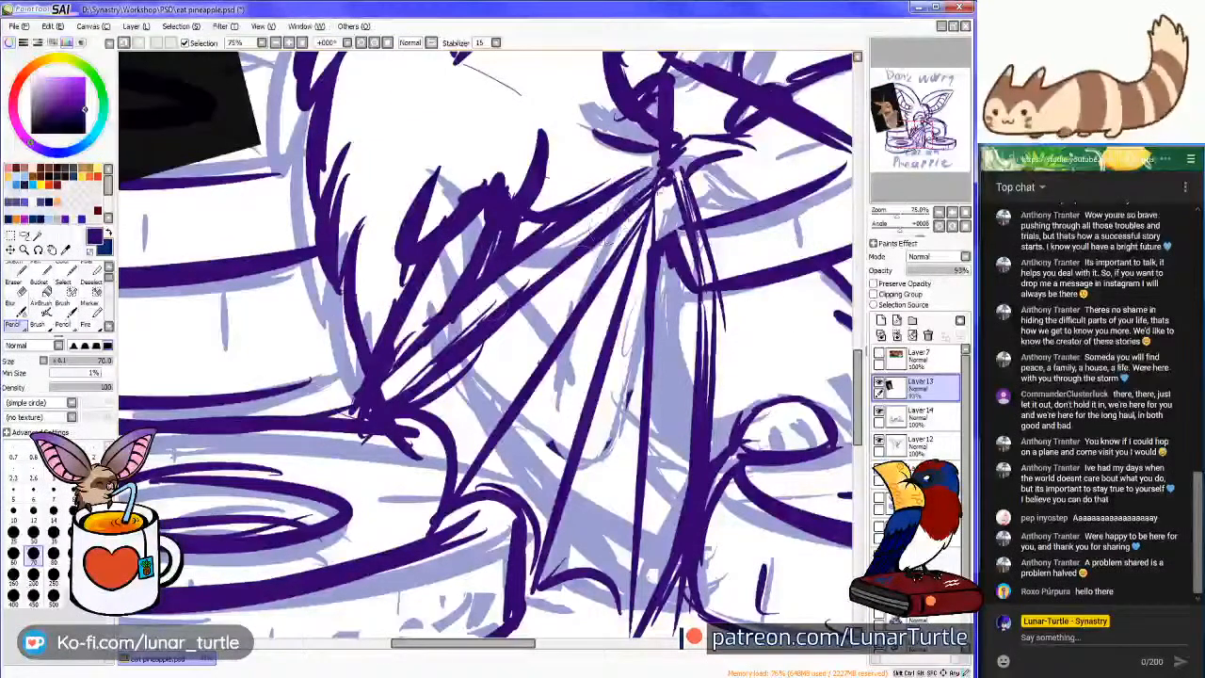
pyautogui.moveTo(660, 175); pyautogui.dragTo(546, 344)
pyautogui.moveTo(641, 226); pyautogui.dragTo(545, 358)
pyautogui.moveTo(614, 240); pyautogui.dragTo(471, 450)
pyautogui.moveTo(509, 387); pyautogui.dragTo(442, 504)
pyautogui.moveTo(489, 415); pyautogui.dragTo(456, 480)
pyautogui.moveTo(513, 374); pyautogui.dragTo(422, 535)
pyautogui.moveTo(513, 367); pyautogui.dragTo(495, 396)
pyautogui.moveTo(644, 205); pyautogui.dragTo(539, 344)
pyautogui.moveTo(569, 303); pyautogui.dragTo(529, 330)
pyautogui.moveTo(606, 335); pyautogui.dragTo(577, 362)
# Thicken the next wing rib inward from the wrist down to its tip at the wing's lower edge
pyautogui.moveTo(654, 226); pyautogui.dragTo(611, 301)
pyautogui.moveTo(612, 328)
pyautogui.mouseDown()
pyautogui.moveTo(578, 363)
pyautogui.moveTo(574, 392)
pyautogui.mouseUp()
pyautogui.moveTo(580, 414); pyautogui.dragTo(542, 508)
pyautogui.moveTo(572, 437); pyautogui.dragTo(548, 512)
pyautogui.moveTo(556, 504); pyautogui.dragTo(535, 584)
pyautogui.moveTo(567, 440); pyautogui.dragTo(540, 533)
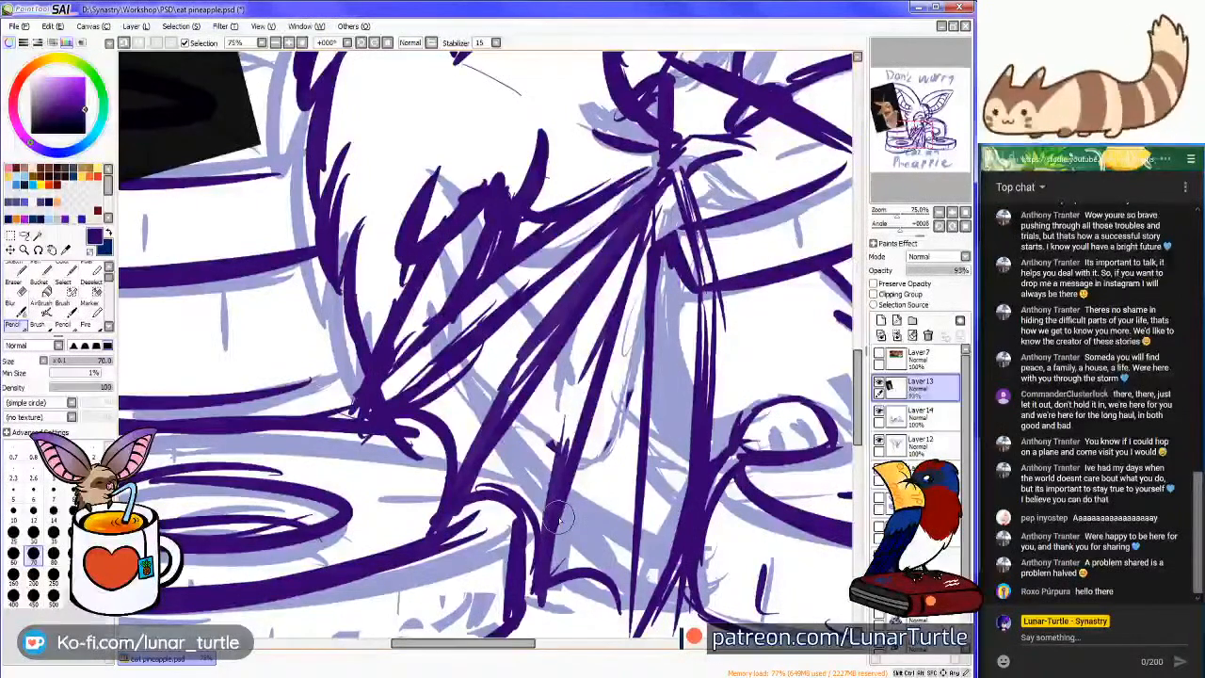
pyautogui.moveTo(625, 354)
pyautogui.mouseDown()
pyautogui.moveTo(659, 226)
pyautogui.moveTo(604, 346)
pyautogui.mouseUp()
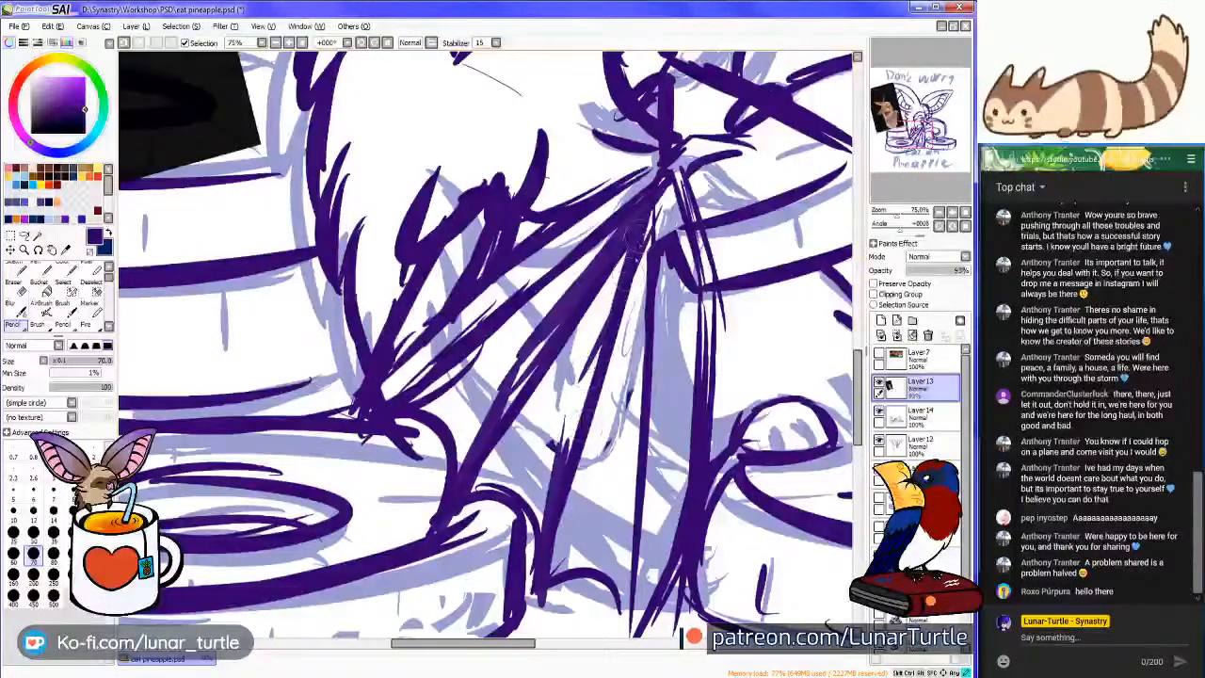
pyautogui.moveTo(614, 288); pyautogui.dragTo(563, 485)
pyautogui.moveTo(568, 409); pyautogui.dragTo(532, 631)
# Draw a second line alongside the wing's central rib, running from the wrist to the wing's lowest tip
pyautogui.moveTo(655, 200)
pyautogui.mouseDown()
pyautogui.moveTo(636, 232)
pyautogui.moveTo(610, 452)
pyautogui.moveTo(608, 612)
pyautogui.mouseUp()
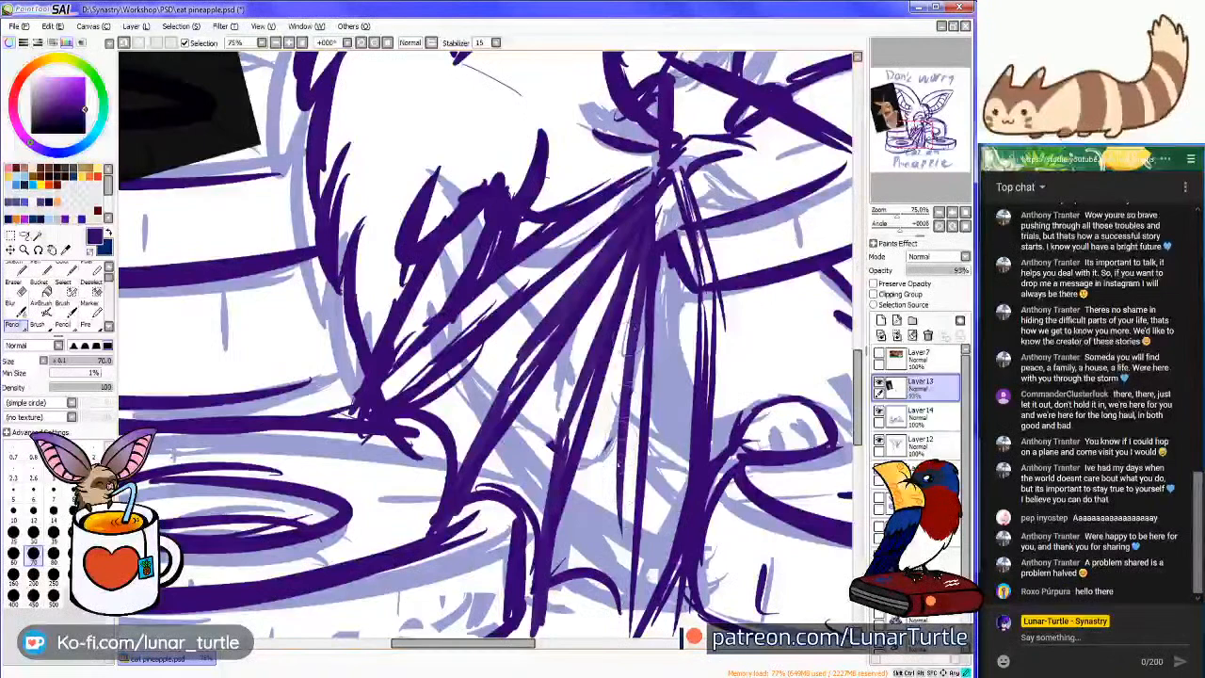
pyautogui.moveTo(629, 429); pyautogui.dragTo(610, 569)
pyautogui.moveTo(637, 450); pyautogui.dragTo(621, 638)
pyautogui.moveTo(638, 484); pyautogui.dragTo(629, 542)
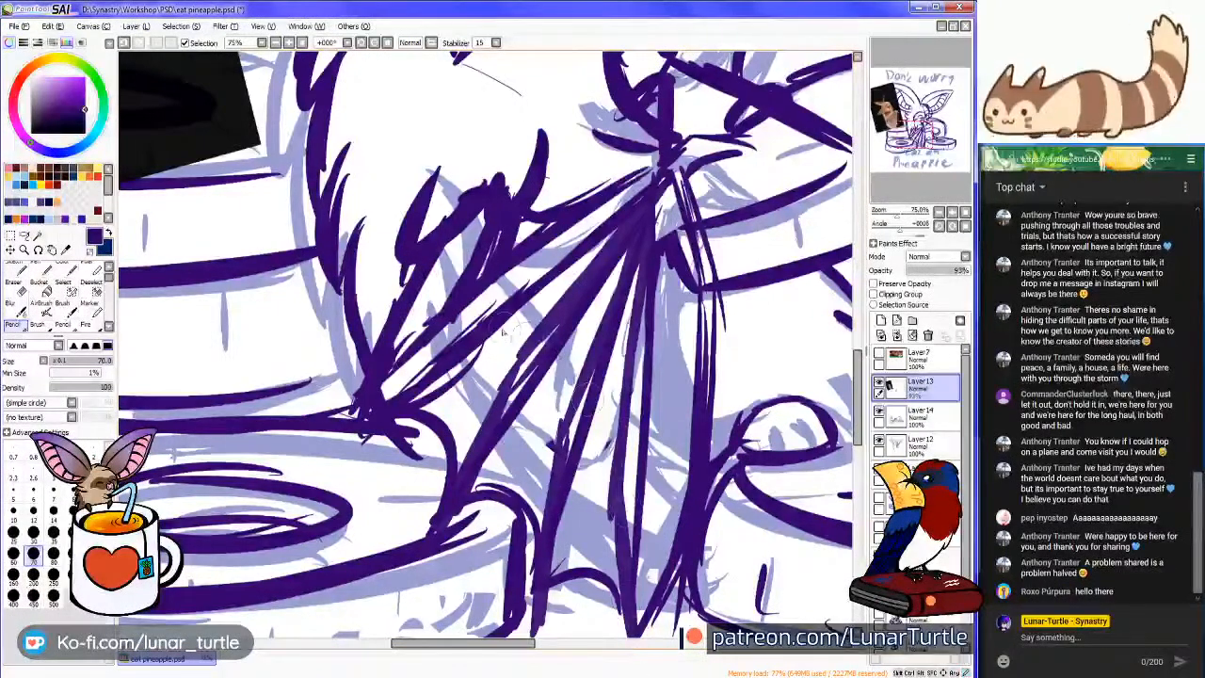
# Thicken the wing's outermost ribs and forearm between the elbow by the left stack and the wrist
pyautogui.moveTo(411, 356); pyautogui.dragTo(463, 326)
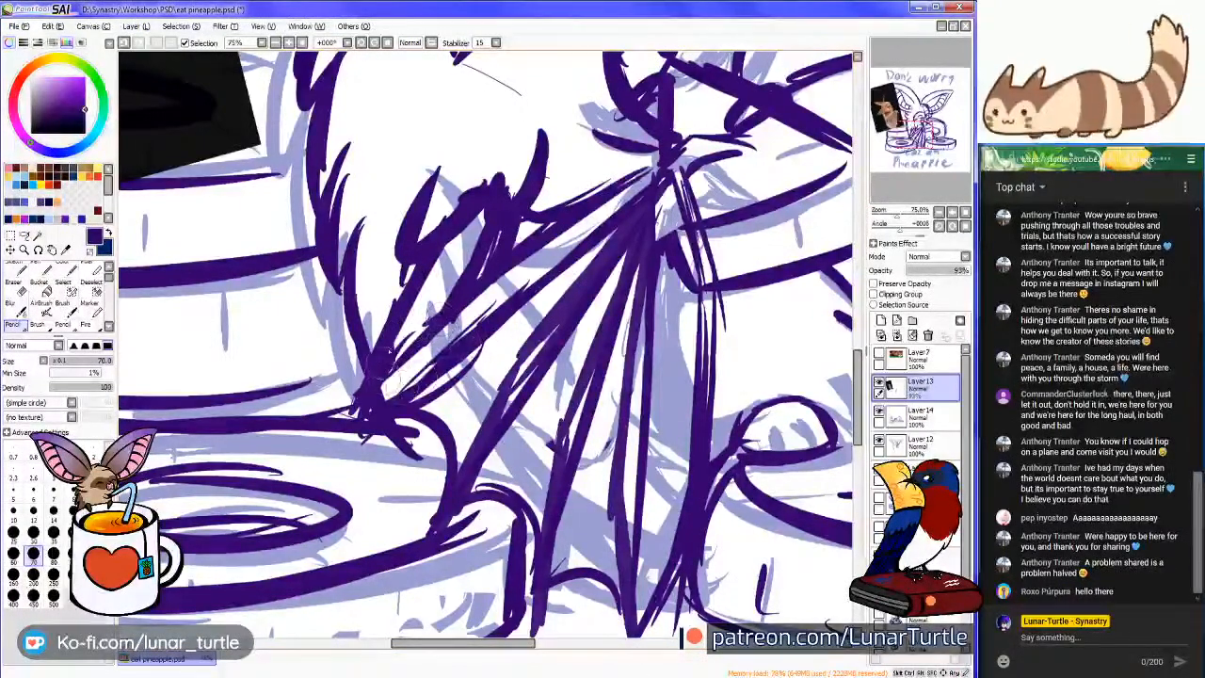
pyautogui.moveTo(396, 390)
pyautogui.mouseDown()
pyautogui.moveTo(556, 286)
pyautogui.moveTo(559, 271)
pyautogui.mouseUp()
pyautogui.moveTo(478, 365); pyautogui.dragTo(623, 213)
pyautogui.moveTo(475, 283); pyautogui.dragTo(508, 251)
pyautogui.moveTo(392, 373); pyautogui.dragTo(458, 281)
pyautogui.moveTo(530, 265); pyautogui.dragTo(642, 168)
pyautogui.moveTo(572, 221); pyautogui.dragTo(698, 139)
# Thicken the wing's right edge from the wrist down past the held pineapple slice
pyautogui.moveTo(663, 194)
pyautogui.mouseDown()
pyautogui.moveTo(691, 143)
pyautogui.moveTo(706, 279)
pyautogui.moveTo(697, 374)
pyautogui.mouseUp()
pyautogui.moveTo(692, 255); pyautogui.dragTo(701, 418)
pyautogui.moveTo(725, 292); pyautogui.dragTo(718, 435)
pyautogui.moveTo(723, 252); pyautogui.dragTo(706, 395)
pyautogui.moveTo(672, 160); pyautogui.dragTo(719, 282)
pyautogui.moveTo(678, 201); pyautogui.dragTo(731, 280)
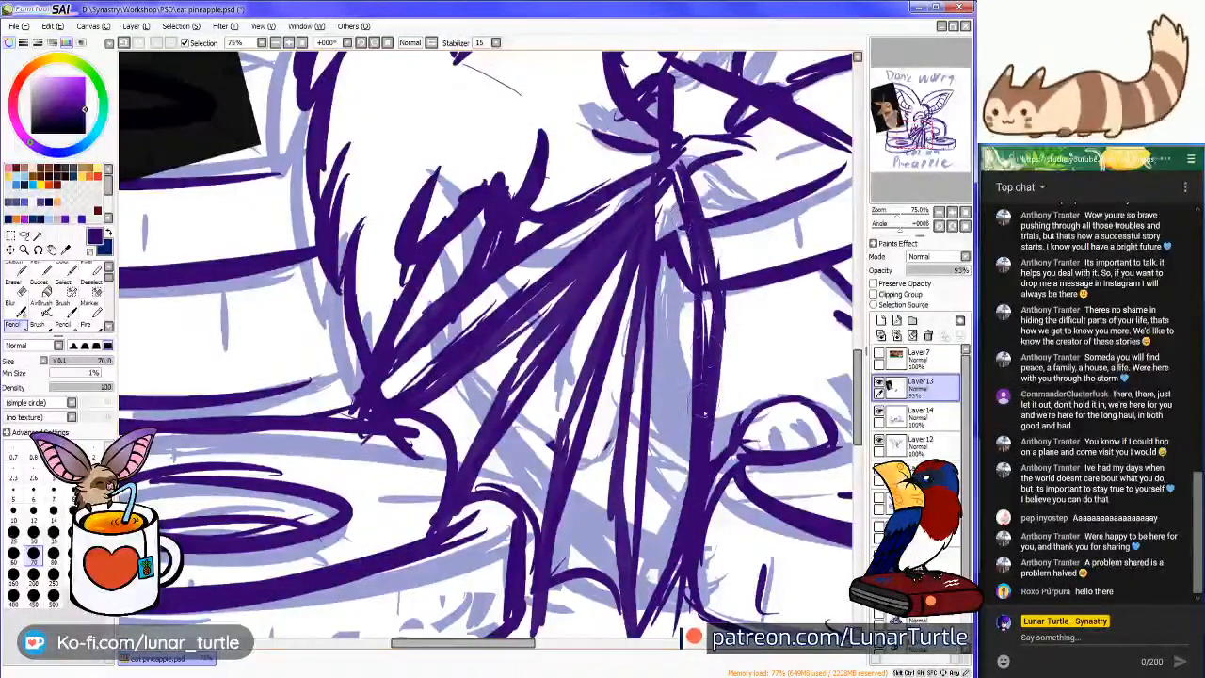
pyautogui.moveTo(701, 435)
pyautogui.mouseDown()
pyautogui.moveTo(695, 535)
pyautogui.moveTo(511, 290)
pyautogui.moveTo(450, 395)
pyautogui.mouseUp()
# Reinforce the lines around the wing's elbow, the fur above it and the adjoining outer wing edge
pyautogui.moveTo(482, 331); pyautogui.dragTo(441, 412)
pyautogui.moveTo(447, 371)
pyautogui.mouseDown()
pyautogui.moveTo(446, 419)
pyautogui.moveTo(387, 322)
pyautogui.mouseUp()
pyautogui.moveTo(396, 226); pyautogui.dragTo(528, 267)
pyautogui.moveTo(482, 376)
pyautogui.mouseDown()
pyautogui.moveTo(471, 422)
pyautogui.moveTo(403, 284)
pyautogui.mouseUp()
pyautogui.moveTo(664, 219); pyautogui.dragTo(596, 473)
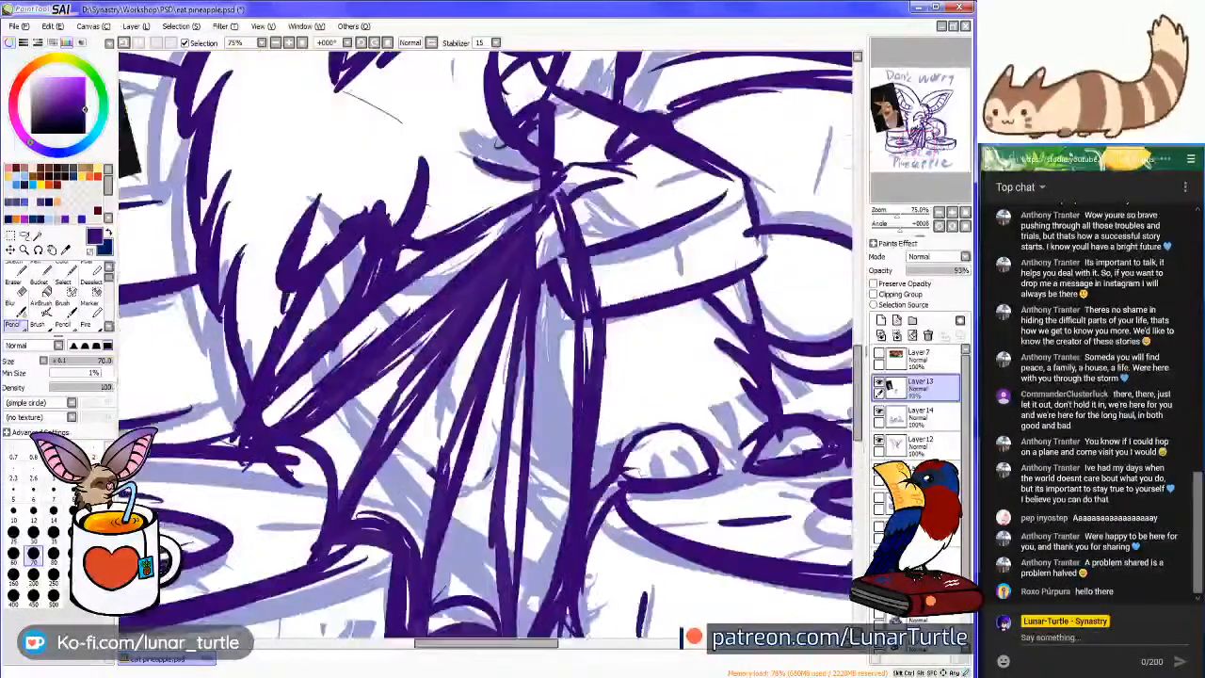
pyautogui.moveTo(325, 399)
pyautogui.mouseDown()
pyautogui.moveTo(288, 445)
pyautogui.moveTo(329, 509)
pyautogui.moveTo(293, 565)
pyautogui.mouseUp()
pyautogui.moveTo(256, 394); pyautogui.dragTo(230, 443)
pyautogui.moveTo(267, 335); pyautogui.dragTo(217, 464)
pyautogui.moveTo(320, 282); pyautogui.dragTo(252, 364)
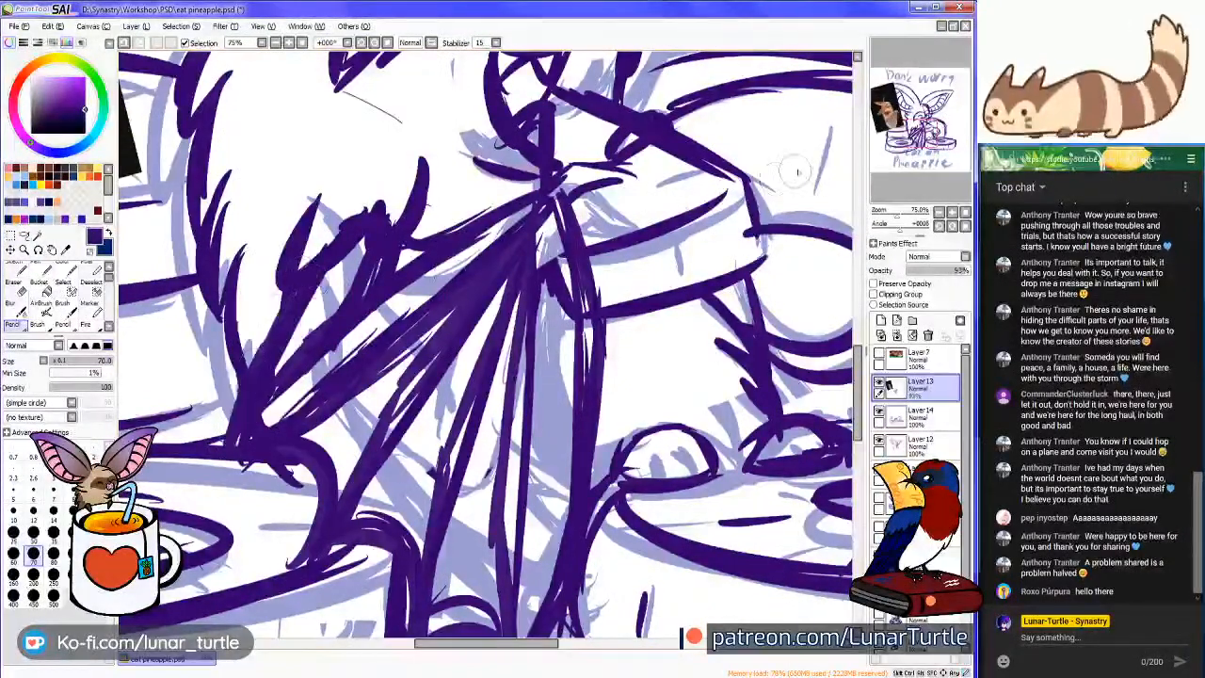
# Check the whole picture with Layer13 switched off and on
pyautogui.click(946, 213)
pyautogui.moveTo(926, 170); pyautogui.dragTo(923, 162)
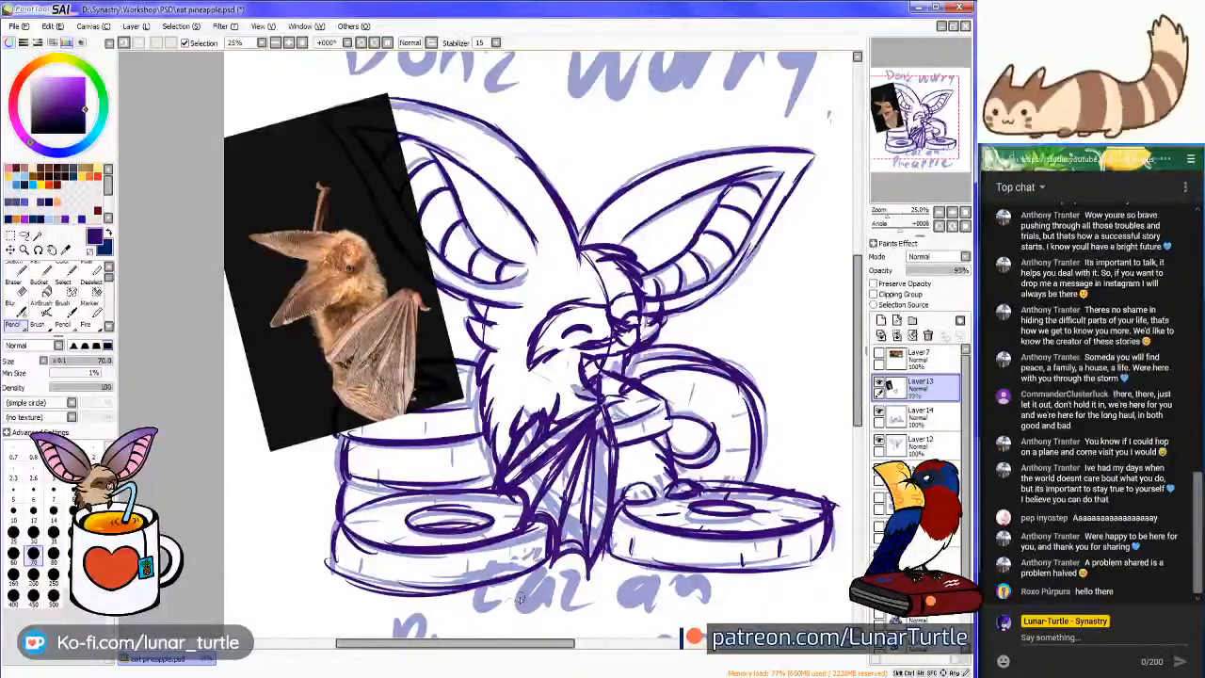
pyautogui.hotkey('alt', 'Tab')
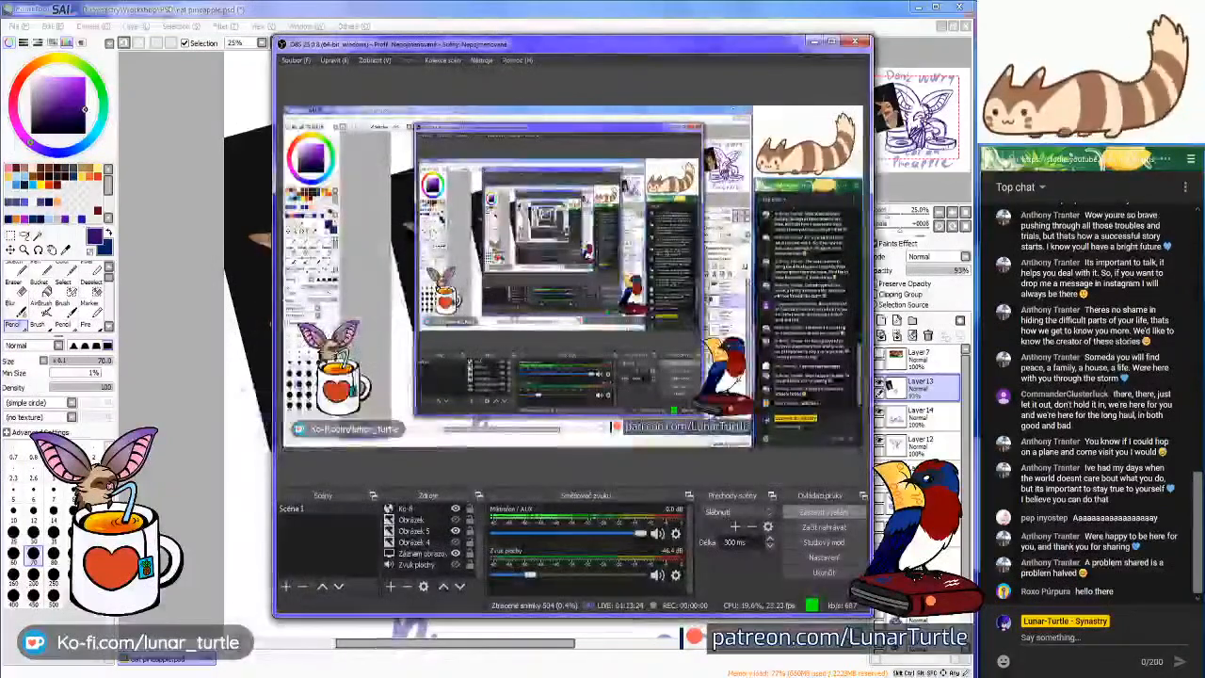
pyautogui.hotkey('alt', 'Tab')
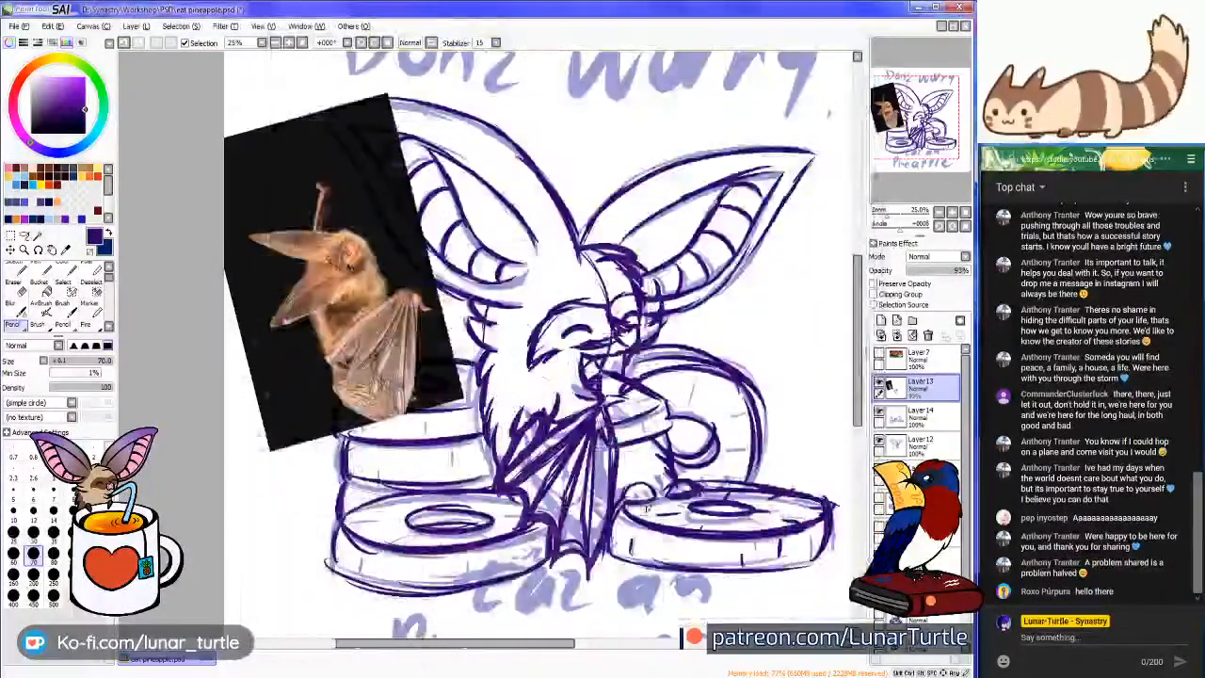
pyautogui.click(879, 383)
pyautogui.click(880, 384)
pyautogui.click(880, 384)
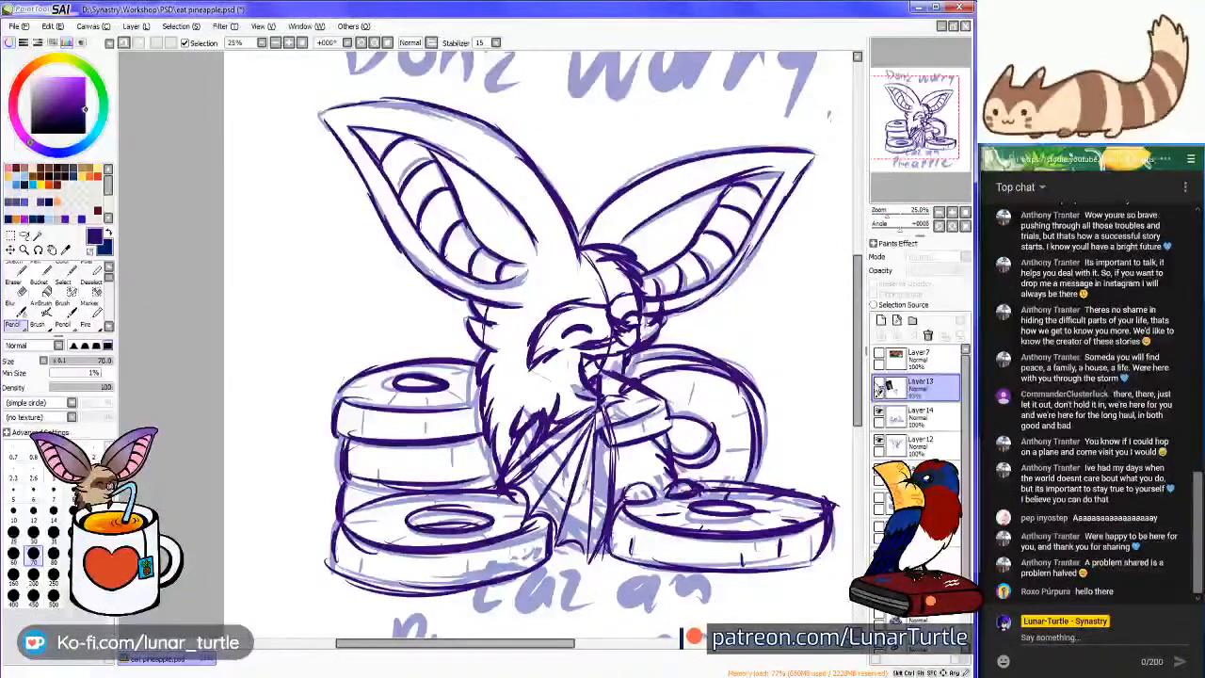
pyautogui.click(879, 384)
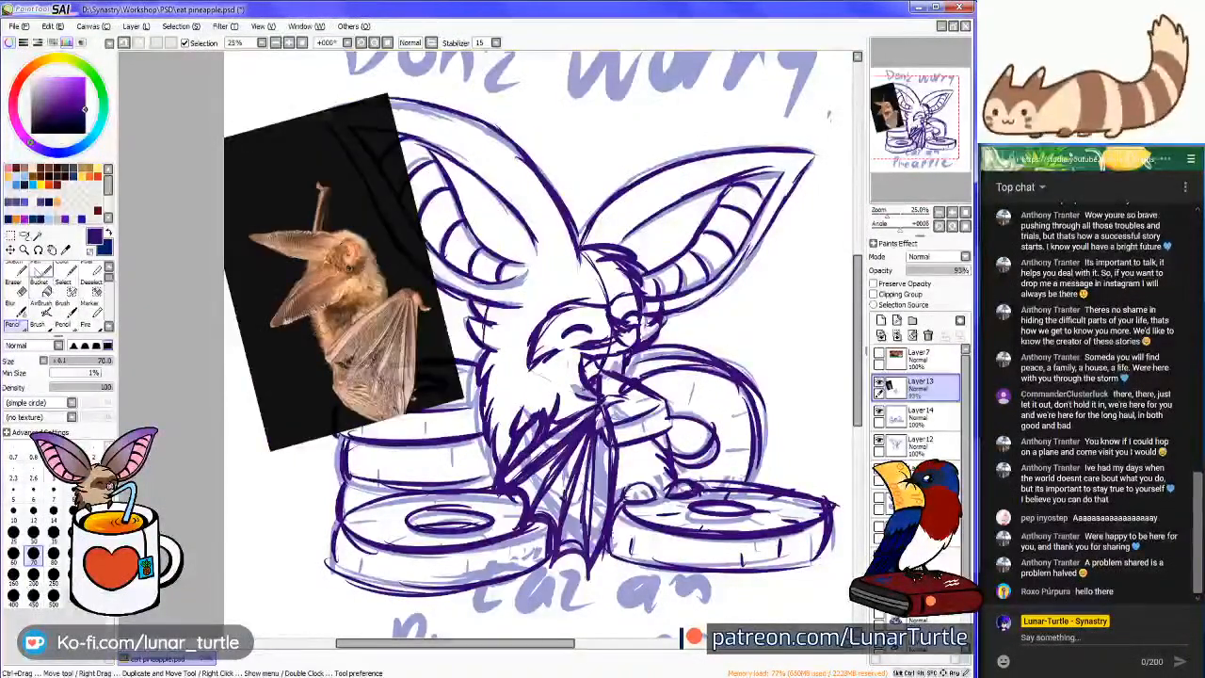
# Copy the bat photo area of Layer13 onto a separate layer above it and hide the copy
pyautogui.hotkey('ctrl', 't')
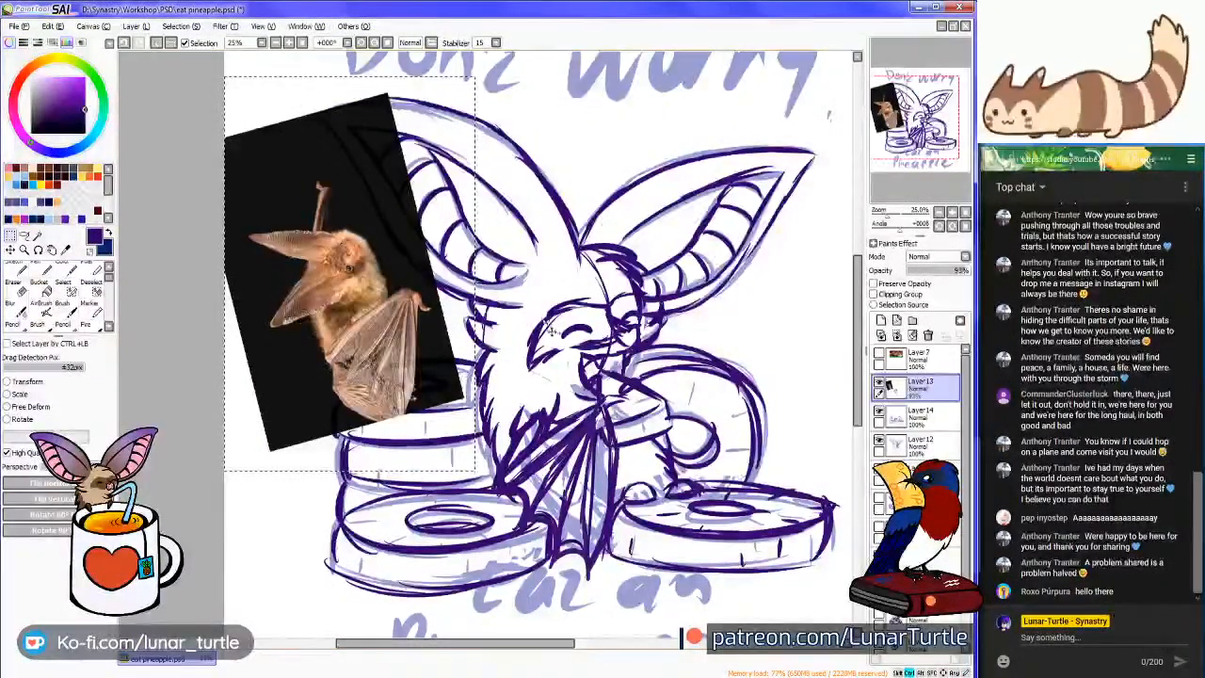
pyautogui.press('Return')
pyautogui.click(882, 321)
pyautogui.click(879, 383)
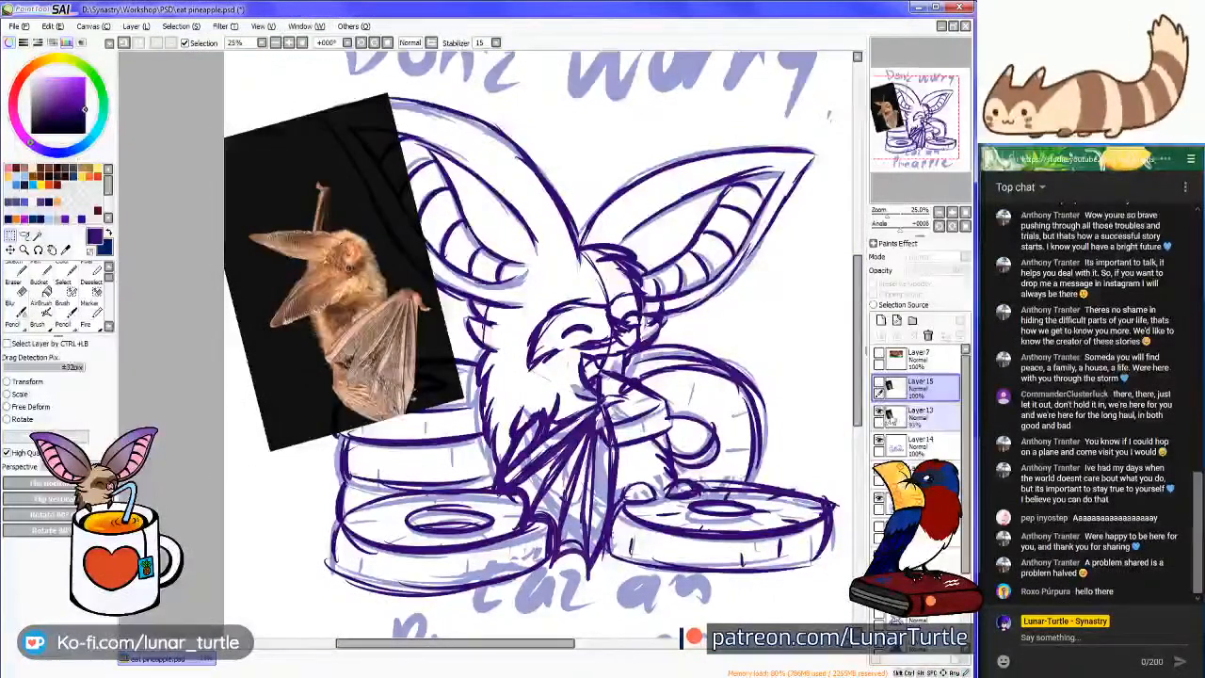
# Erase the bat photo from Layer13 with the Eraser at size 500, keeping the wing strokes
pyautogui.click(900, 418)
pyautogui.click(13, 283)
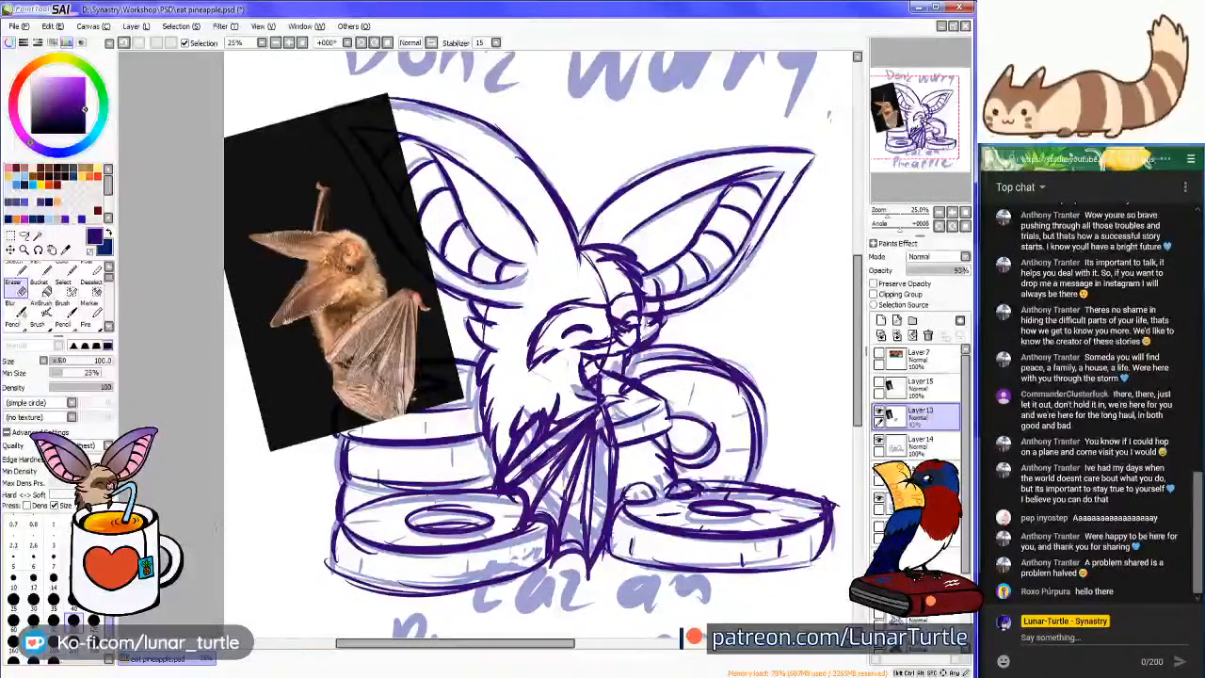
pyautogui.click(54, 660)
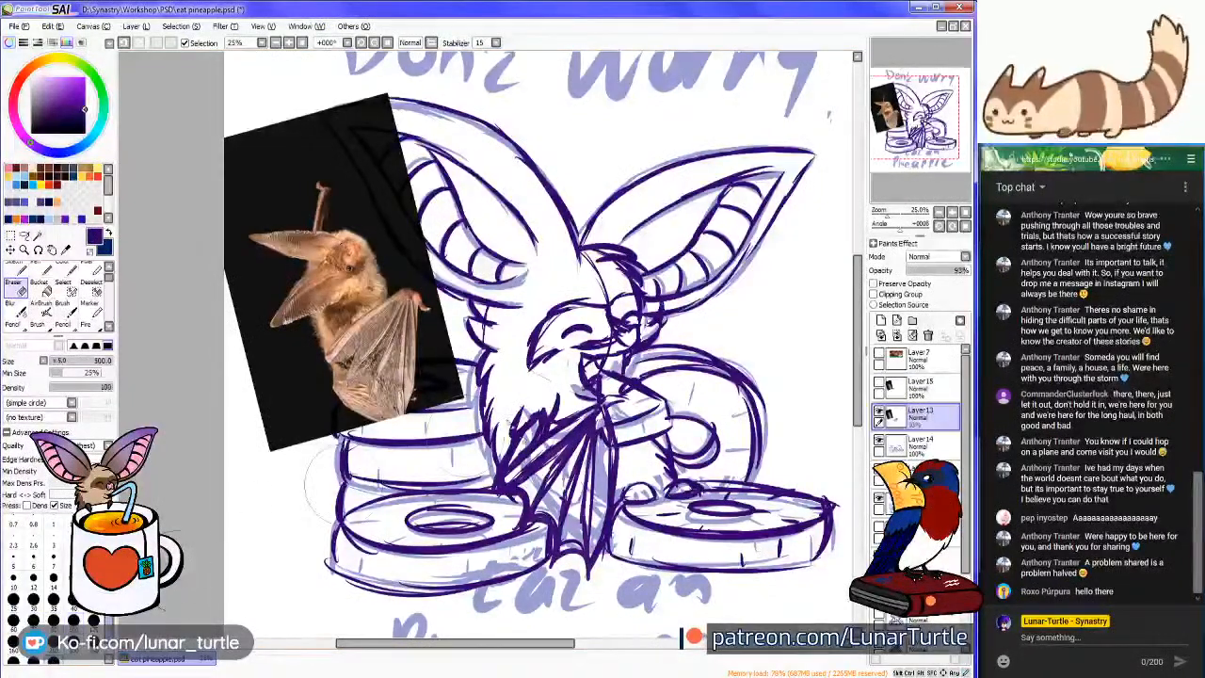
pyautogui.moveTo(492, 391); pyautogui.dragTo(352, 435)
pyautogui.moveTo(252, 499)
pyautogui.mouseDown()
pyautogui.moveTo(382, 226)
pyautogui.moveTo(311, 292)
pyautogui.moveTo(249, 381)
pyautogui.moveTo(367, 103)
pyautogui.moveTo(315, 137)
pyautogui.moveTo(254, 236)
pyautogui.moveTo(226, 231)
pyautogui.moveTo(221, 196)
pyautogui.moveTo(198, 240)
pyautogui.moveTo(233, 99)
pyautogui.moveTo(194, 184)
pyautogui.mouseUp()
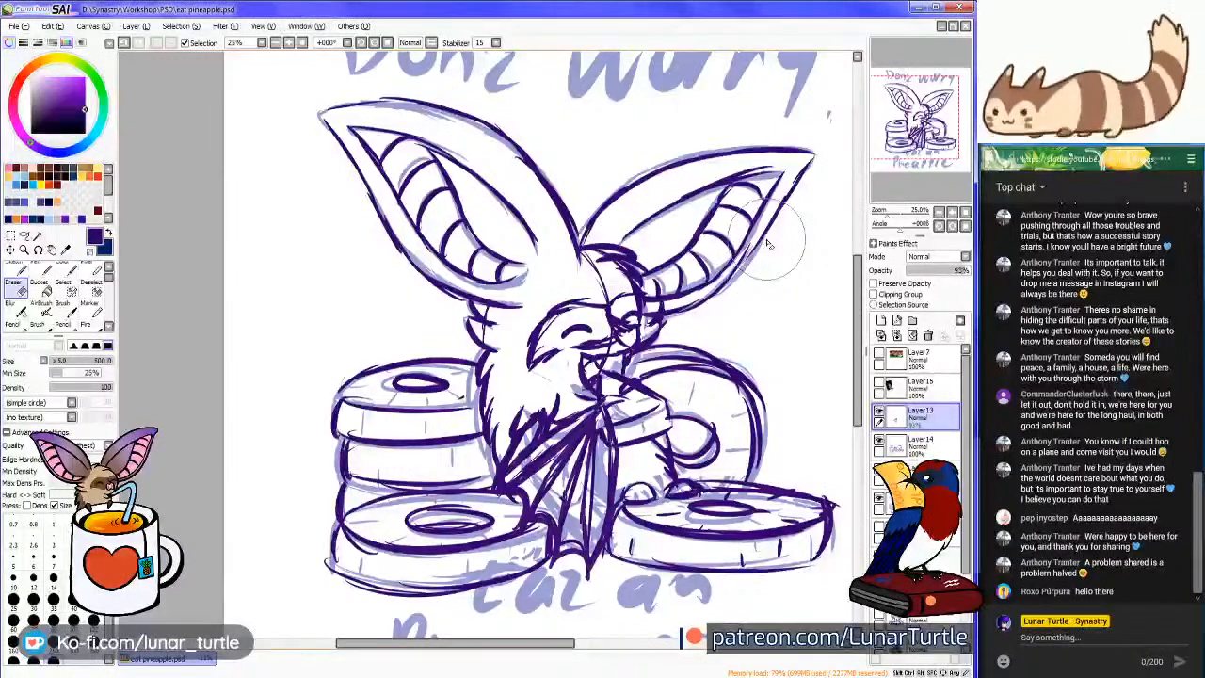
pyautogui.moveTo(908, 118); pyautogui.dragTo(894, 129)
pyautogui.scroll(2, 894, 129)
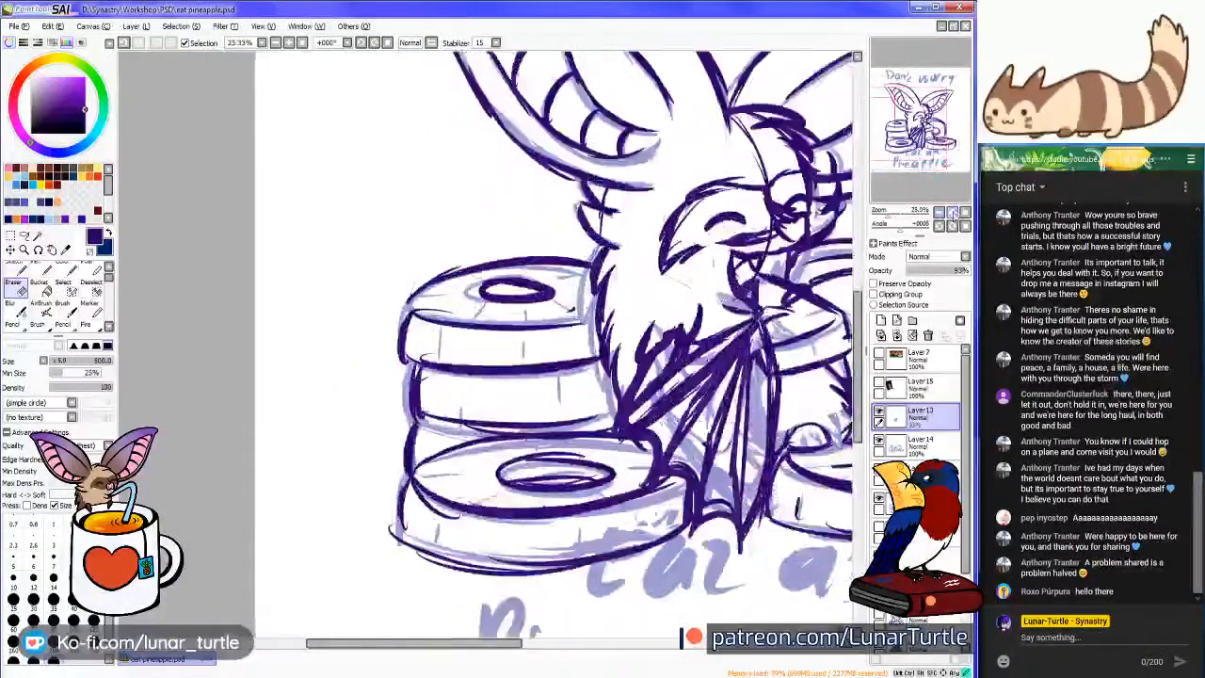
pyautogui.click(898, 130)
pyautogui.click(17, 309)
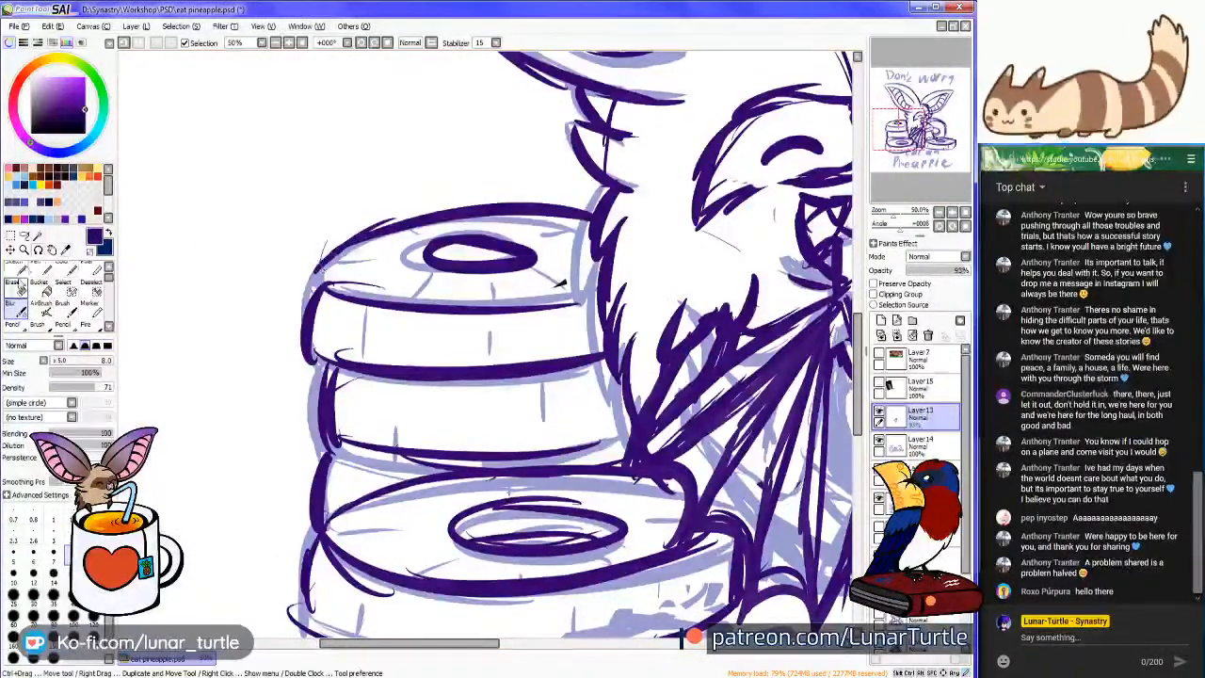
pyautogui.click(14, 282)
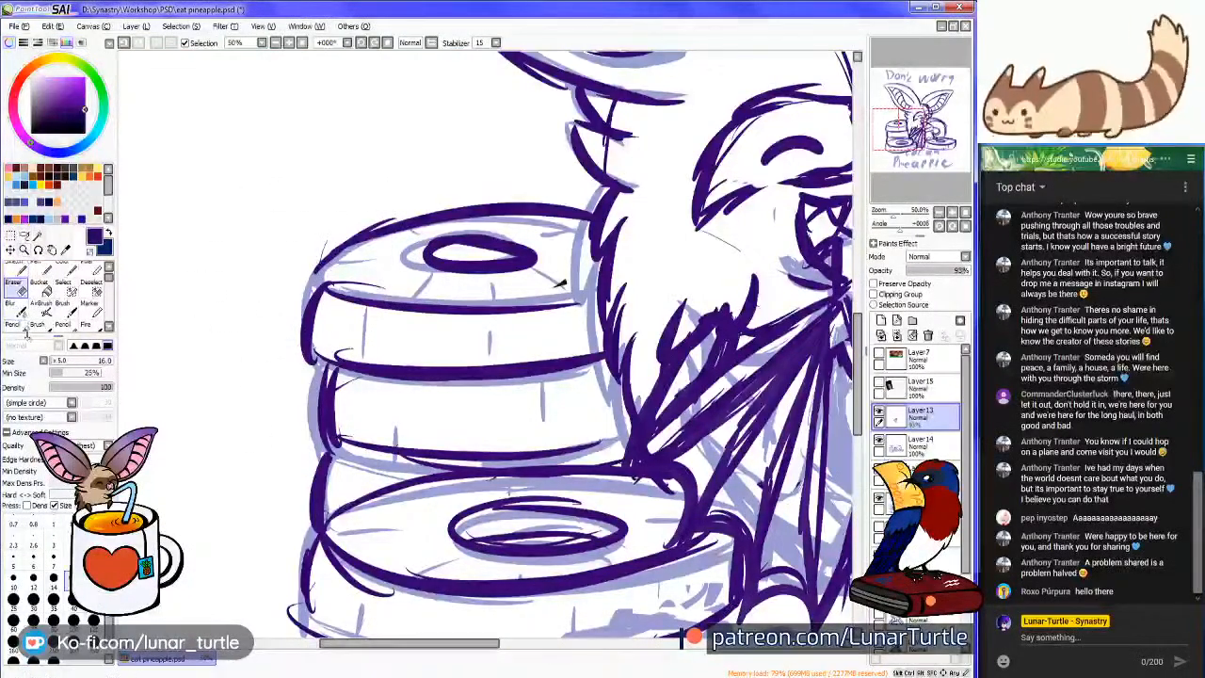
pyautogui.press('n')
pyautogui.click(25, 236)
pyautogui.click(16, 324)
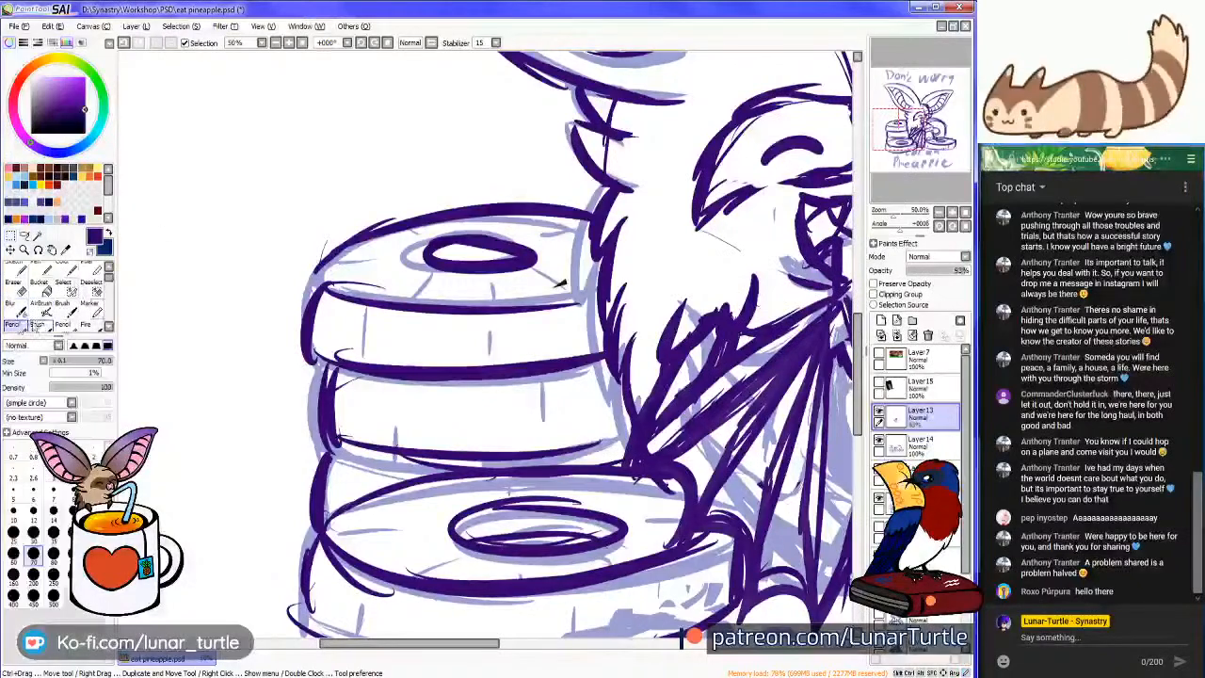
pyautogui.hotkey('ctrl', 'z')
pyautogui.hotkey('ctrl', 'z')
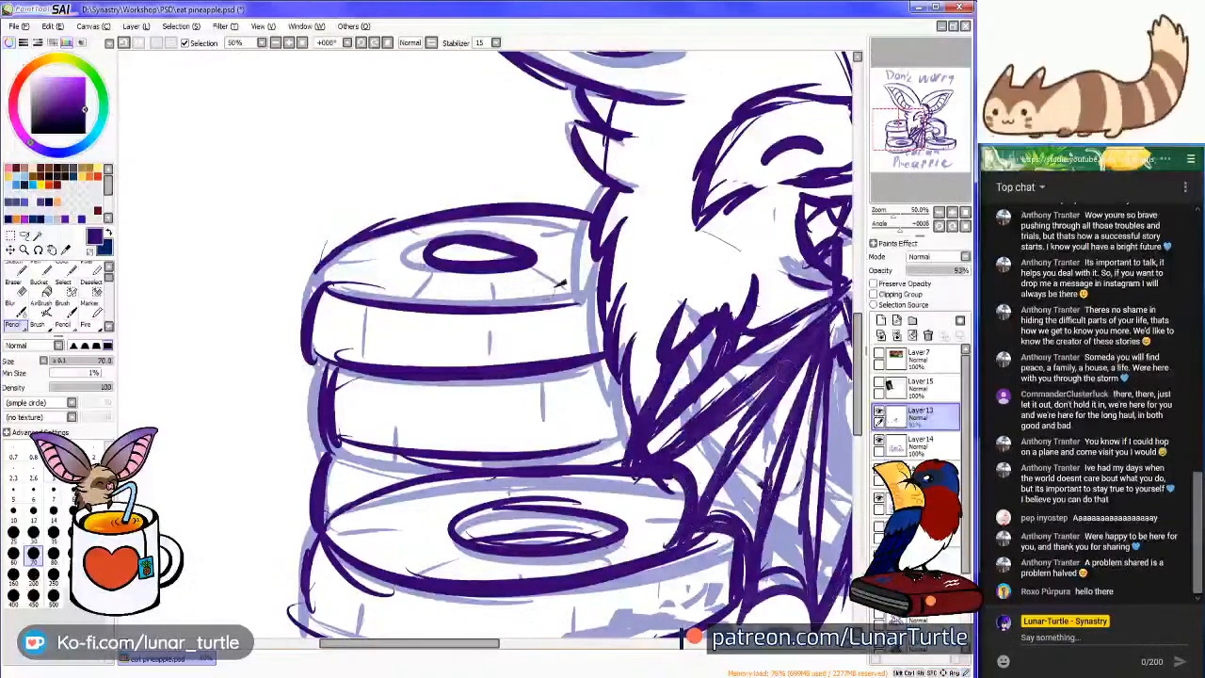
pyautogui.moveTo(322, 259); pyautogui.dragTo(303, 347)
# Compare the wing with Layer13 off and on, and merge Layer14 down into Layer12
pyautogui.moveTo(900, 129); pyautogui.dragTo(928, 117)
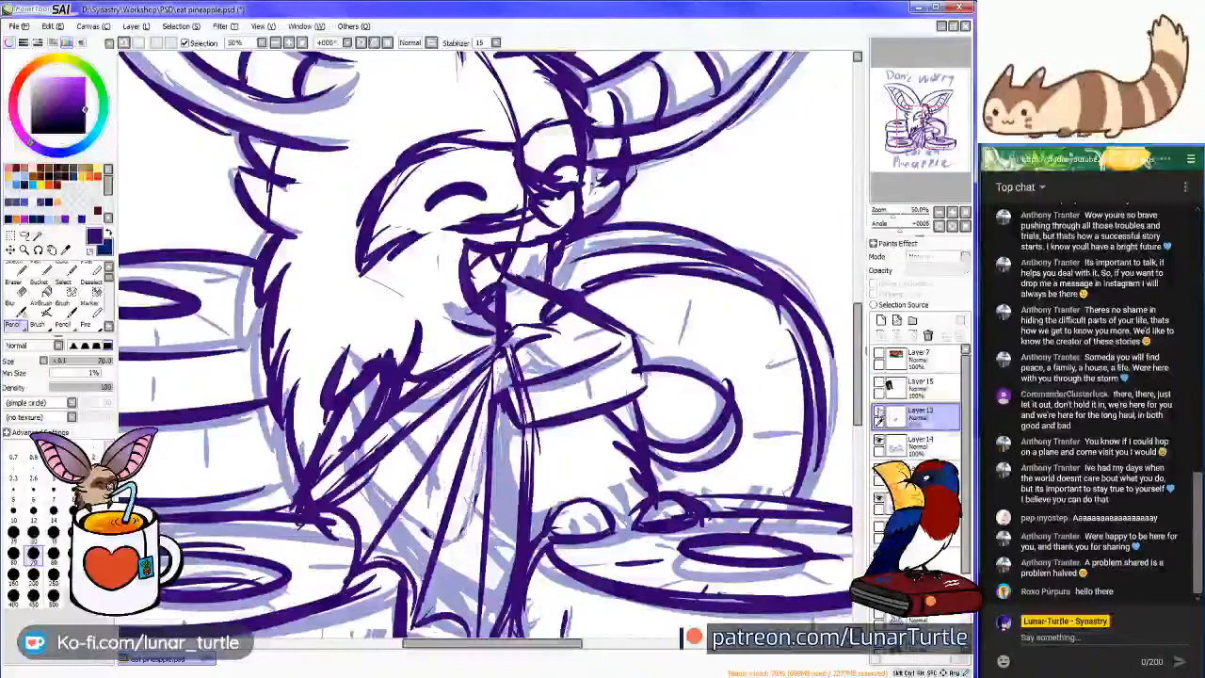
pyautogui.click(880, 412)
pyautogui.click(881, 411)
pyautogui.moveTo(922, 129); pyautogui.dragTo(919, 137)
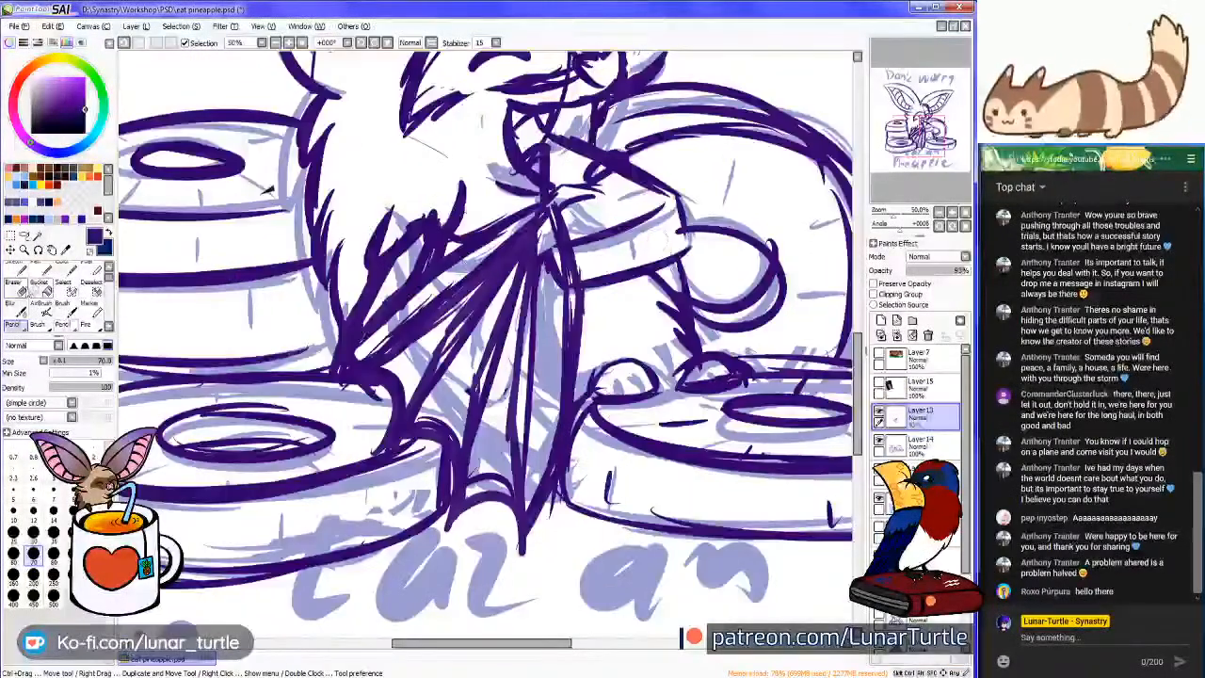
pyautogui.click(14, 283)
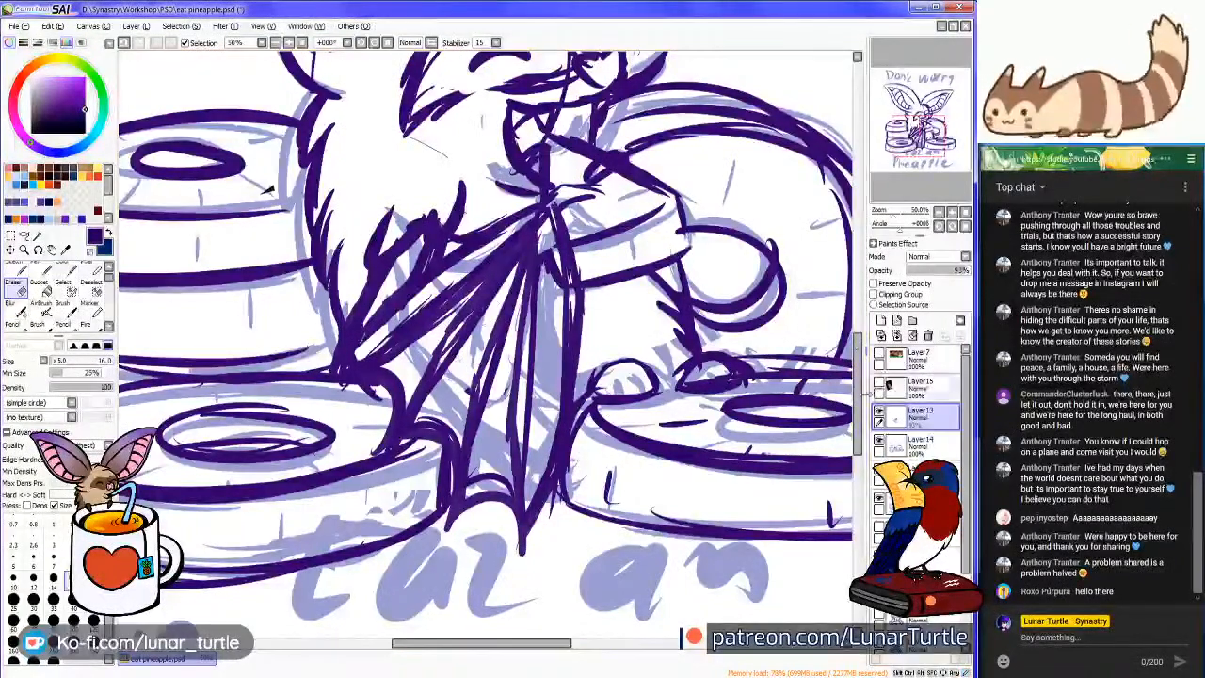
pyautogui.click(907, 439)
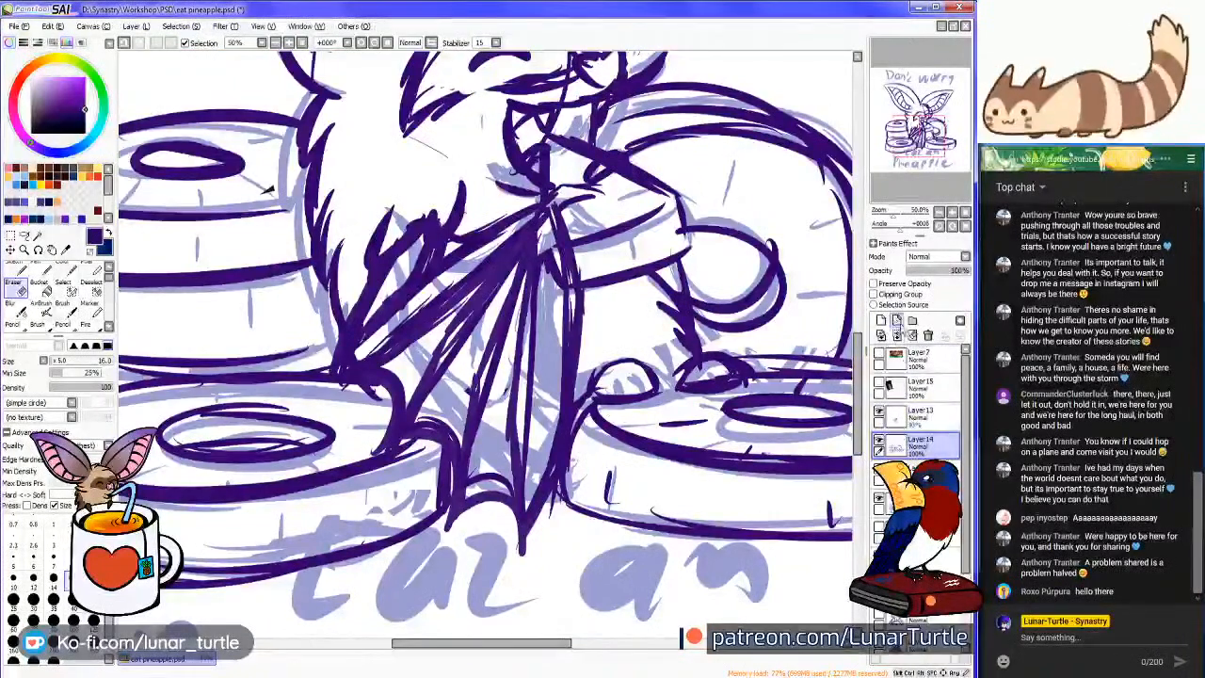
pyautogui.click(880, 440)
pyautogui.click(881, 441)
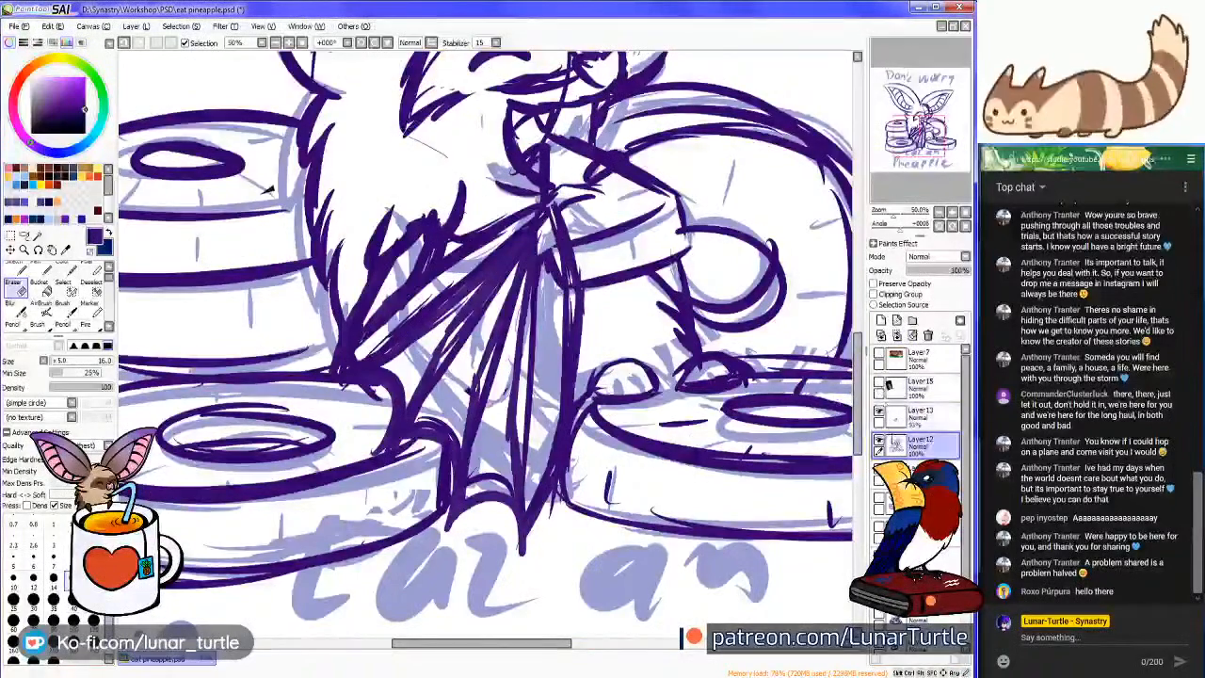
# Toggle Layer12 and Layer13 to compare their lines, and merge Layer13 down into Layer12
pyautogui.click(880, 440)
pyautogui.click(881, 441)
pyautogui.click(880, 412)
pyautogui.click(913, 417)
pyautogui.click(880, 412)
pyautogui.click(880, 440)
pyautogui.click(881, 440)
pyautogui.click(881, 413)
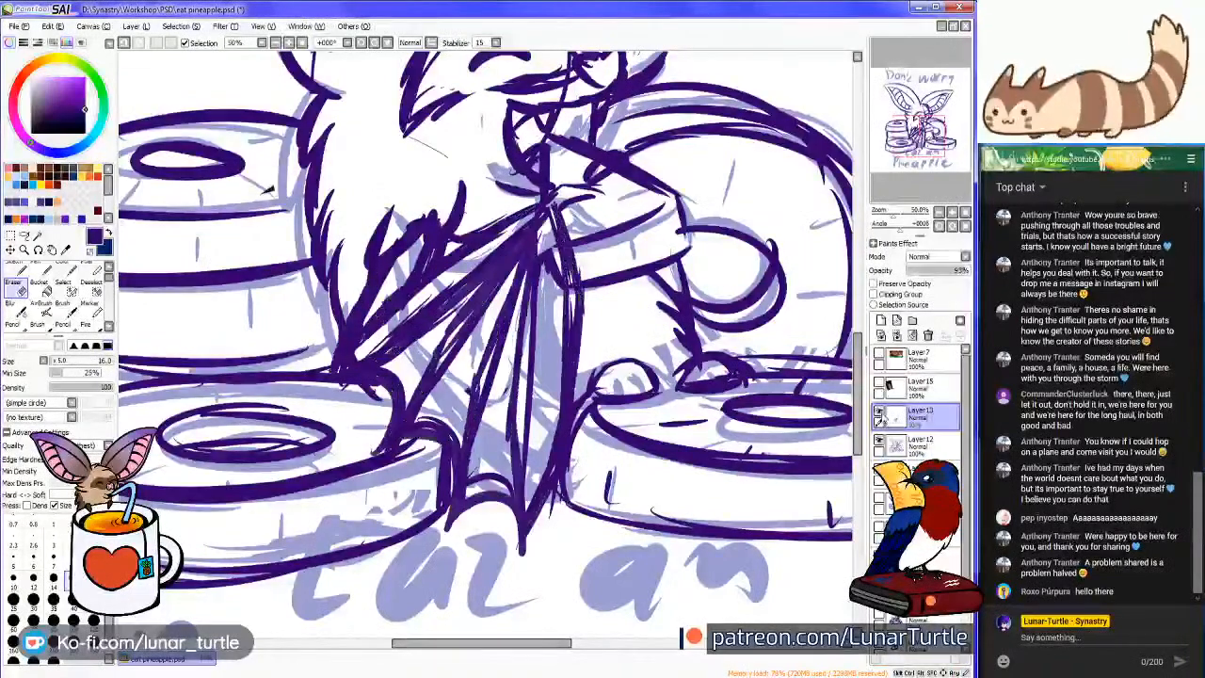
pyautogui.click(881, 336)
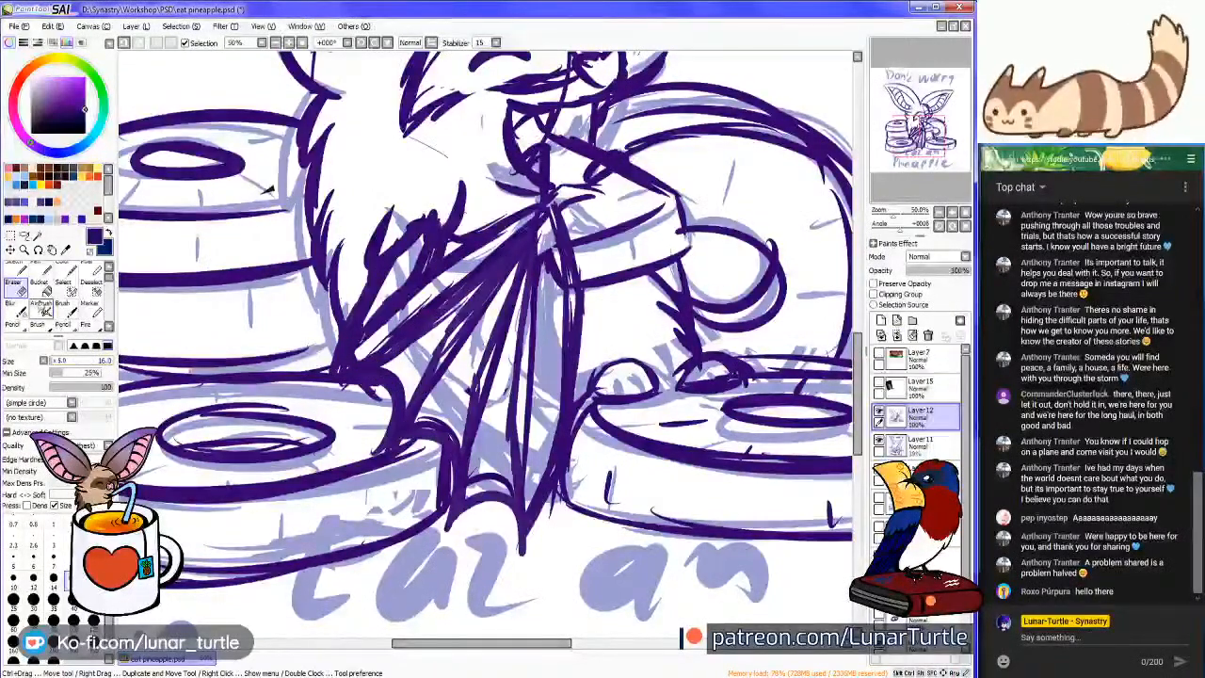
# Erase the surplus thick strokes around the wing's central ribs on Layer12 with the Eraser at size 40
pyautogui.moveTo(513, 263)
pyautogui.mouseDown()
pyautogui.moveTo(452, 367)
pyautogui.moveTo(492, 306)
pyautogui.moveTo(454, 354)
pyautogui.moveTo(487, 450)
pyautogui.moveTo(475, 480)
pyautogui.mouseUp()
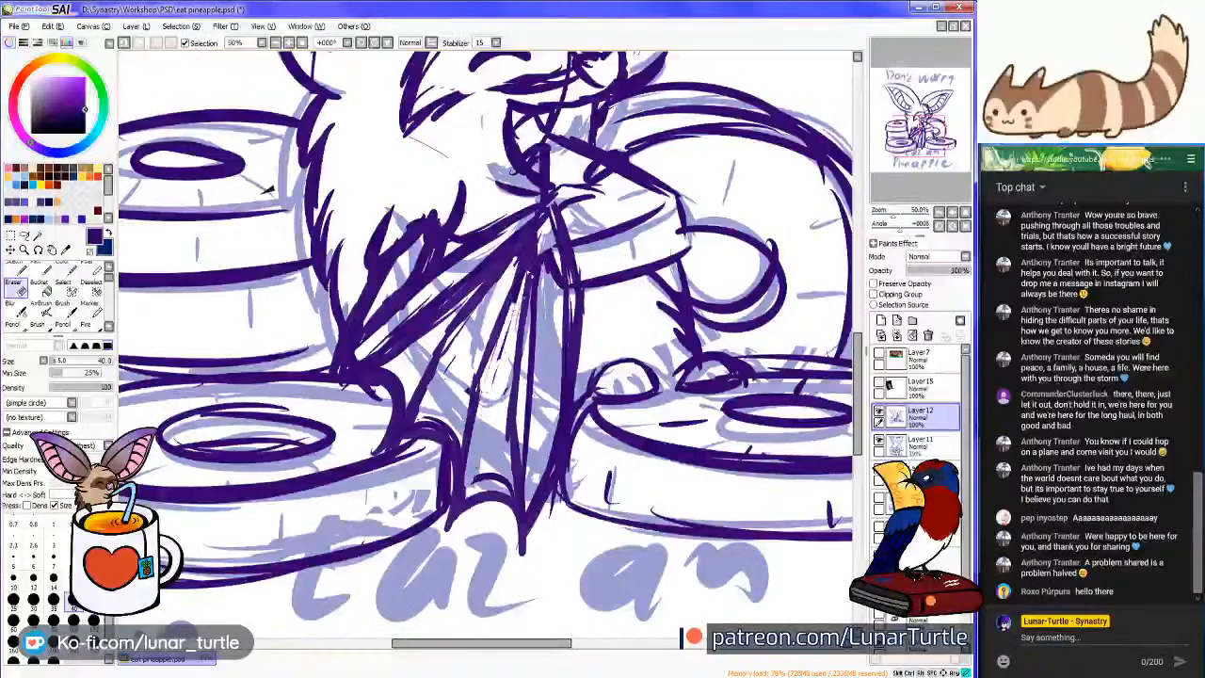
pyautogui.moveTo(468, 387)
pyautogui.mouseDown()
pyautogui.moveTo(496, 380)
pyautogui.moveTo(492, 420)
pyautogui.mouseUp()
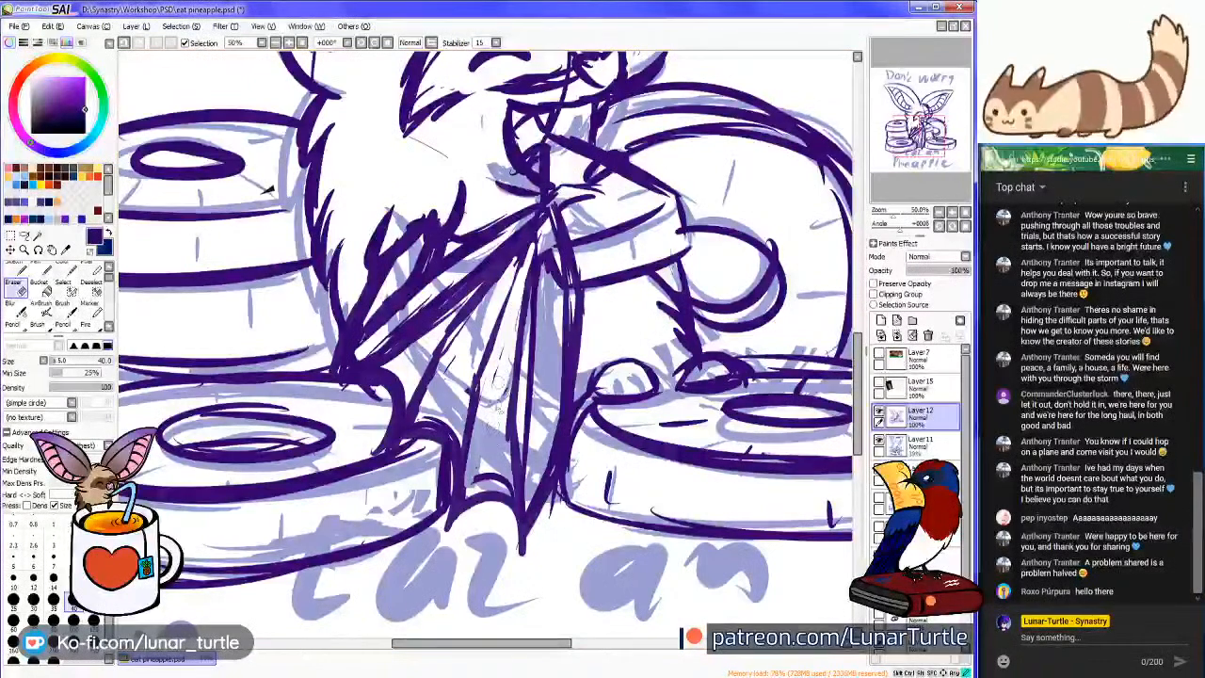
pyautogui.moveTo(476, 481)
pyautogui.mouseDown()
pyautogui.moveTo(528, 440)
pyautogui.moveTo(524, 487)
pyautogui.moveTo(544, 237)
pyautogui.mouseUp()
pyautogui.moveTo(551, 361); pyautogui.dragTo(557, 370)
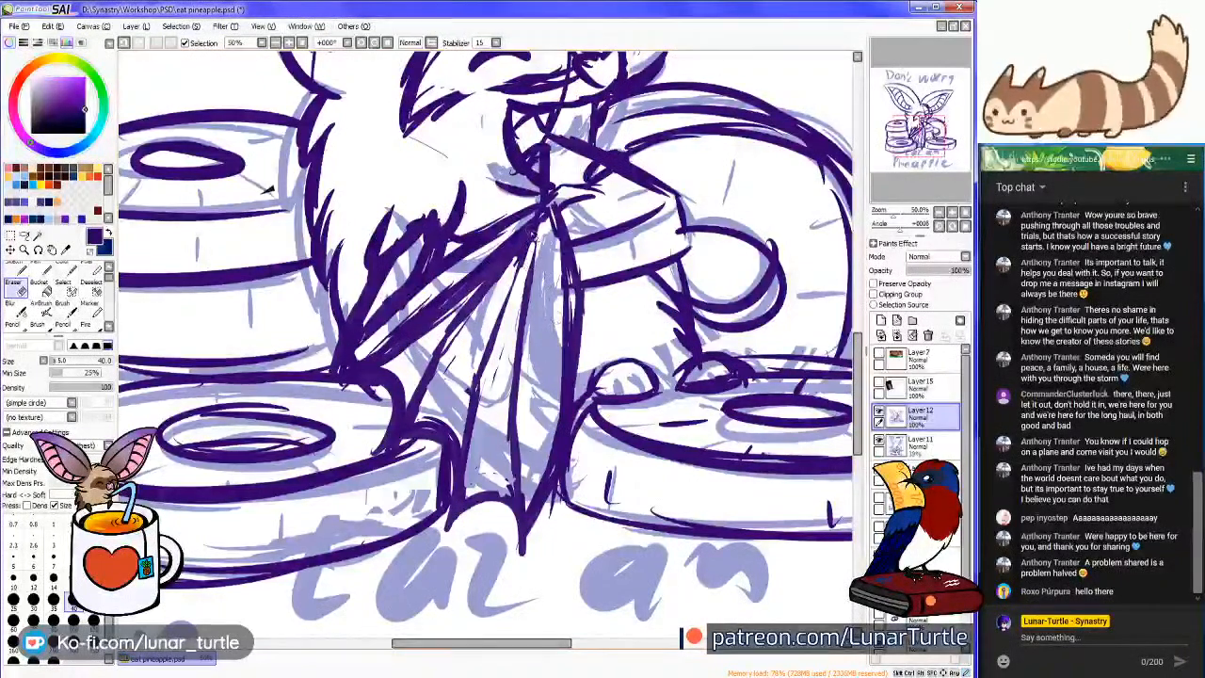
pyautogui.press('n')
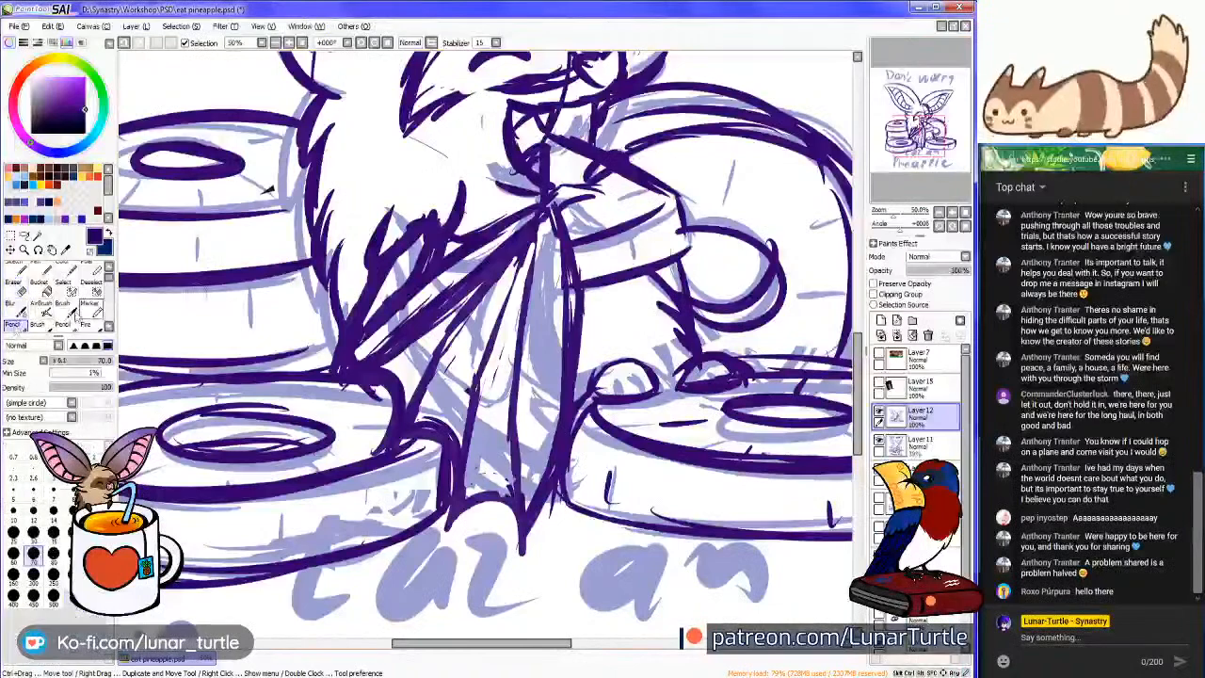
# Redraw the folded wing's central ribs on Layer12 with the Pencil, from the wrist down to the wing's lower tip
pyautogui.moveTo(541, 273)
pyautogui.mouseDown()
pyautogui.moveTo(511, 349)
pyautogui.moveTo(516, 394)
pyautogui.mouseUp()
pyautogui.moveTo(556, 215); pyautogui.dragTo(516, 424)
pyautogui.moveTo(556, 249); pyautogui.dragTo(565, 301)
pyautogui.click(918, 125)
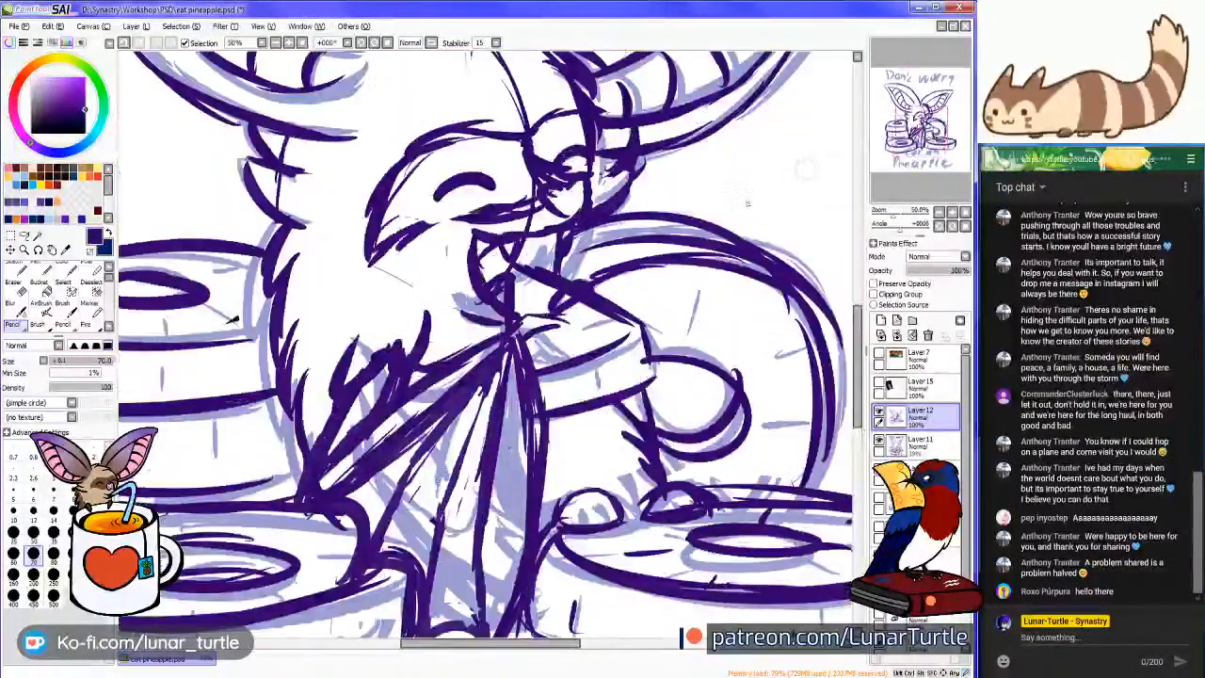
# Thicken the chest fur tufts and the outer edge of the folded wing on Layer12 with Pencil strokes at size 70
pyautogui.moveTo(332, 403)
pyautogui.mouseDown()
pyautogui.moveTo(307, 482)
pyautogui.moveTo(306, 450)
pyautogui.mouseUp()
pyautogui.moveTo(378, 468); pyautogui.dragTo(320, 506)
pyautogui.moveTo(440, 410); pyautogui.dragTo(380, 470)
pyautogui.moveTo(345, 353)
pyautogui.mouseDown()
pyautogui.moveTo(322, 373)
pyautogui.moveTo(314, 413)
pyautogui.mouseUp()
pyautogui.moveTo(407, 313)
pyautogui.mouseDown()
pyautogui.moveTo(333, 405)
pyautogui.moveTo(380, 356)
pyautogui.mouseUp()
pyautogui.moveTo(435, 294)
pyautogui.mouseDown()
pyautogui.moveTo(426, 336)
pyautogui.moveTo(363, 448)
pyautogui.mouseUp()
pyautogui.moveTo(411, 401); pyautogui.dragTo(371, 438)
pyautogui.moveTo(478, 369); pyautogui.dragTo(422, 389)
pyautogui.moveTo(480, 345); pyautogui.dragTo(454, 378)
# Add Pencil strokes to the bat's hand and forearm where they meet the top of the folded wing
pyautogui.moveTo(528, 314)
pyautogui.mouseDown()
pyautogui.moveTo(559, 341)
pyautogui.moveTo(518, 348)
pyautogui.mouseUp()
pyautogui.moveTo(611, 265); pyautogui.dragTo(551, 303)
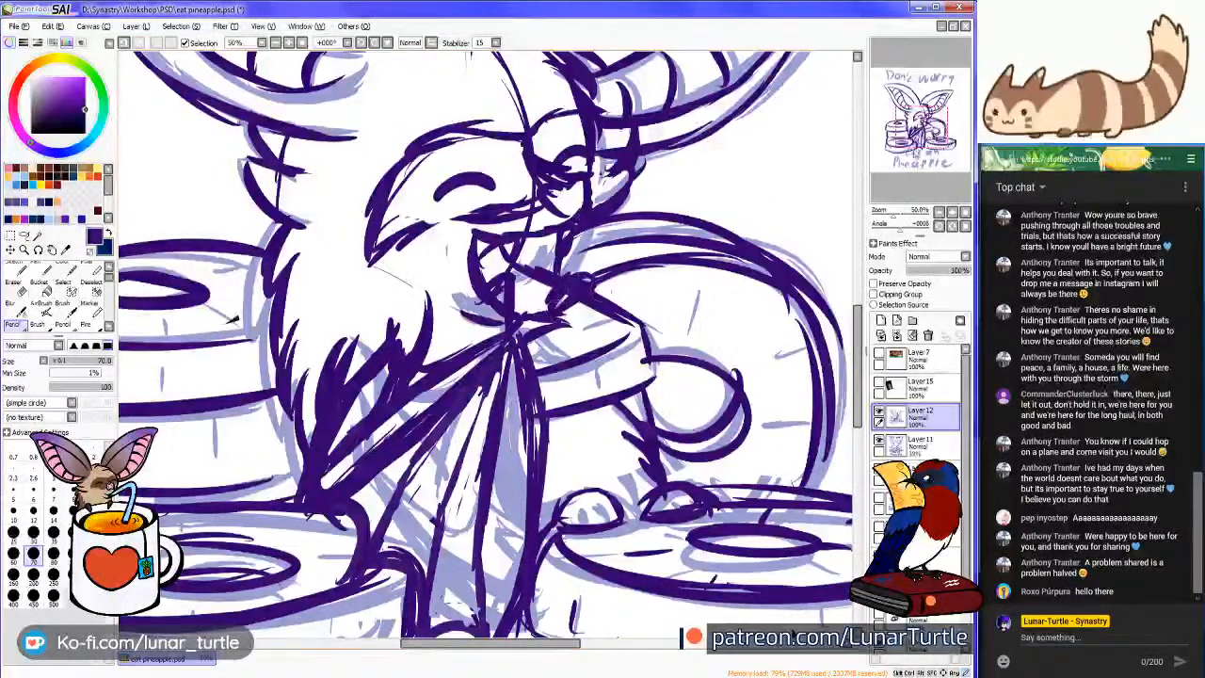
pyautogui.moveTo(591, 340); pyautogui.dragTo(598, 371)
pyautogui.moveTo(602, 319); pyautogui.dragTo(578, 329)
pyautogui.moveTo(526, 297)
pyautogui.mouseDown()
pyautogui.moveTo(544, 554)
pyautogui.moveTo(641, 394)
pyautogui.mouseUp()
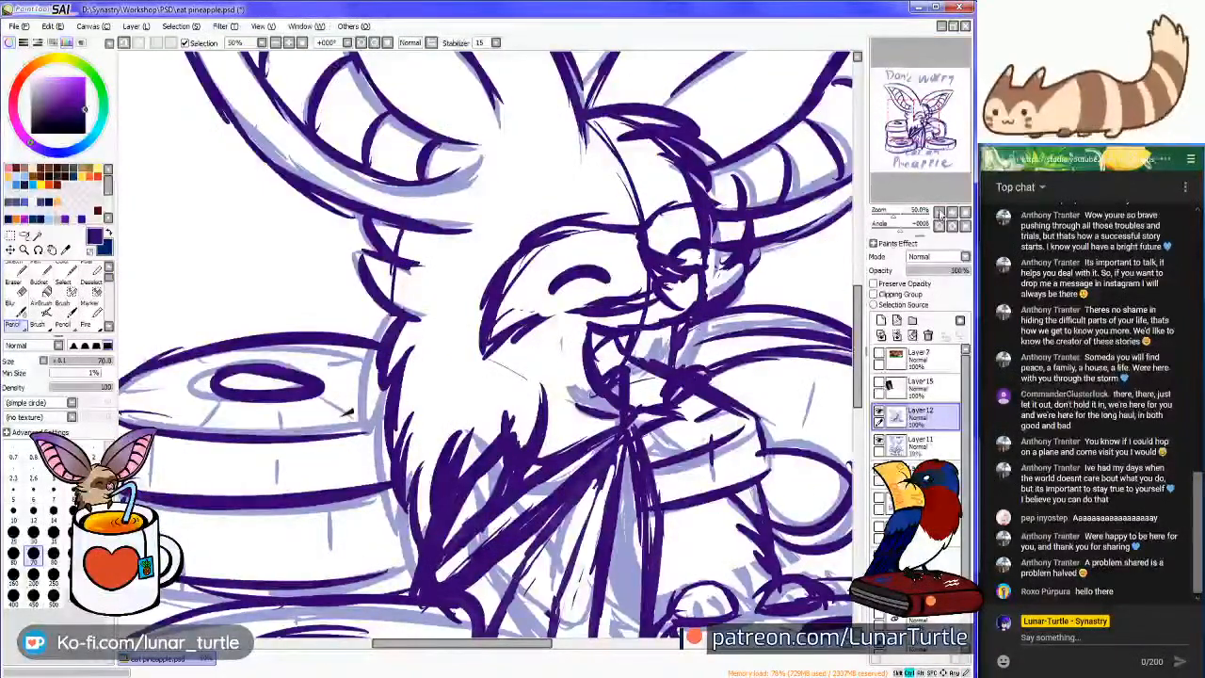
# Save the drawing and compare the whole sketch with Layer12 off and on
pyautogui.hotkey('ctrl', 's')
pyautogui.scroll(-2, 948, 120)
pyautogui.moveTo(937, 130)
pyautogui.mouseDown()
pyautogui.moveTo(937, 144)
pyautogui.moveTo(937, 126)
pyautogui.mouseUp()
pyautogui.click(878, 416)
pyautogui.click(878, 416)
pyautogui.click(879, 415)
pyautogui.click(879, 415)
pyautogui.click(878, 415)
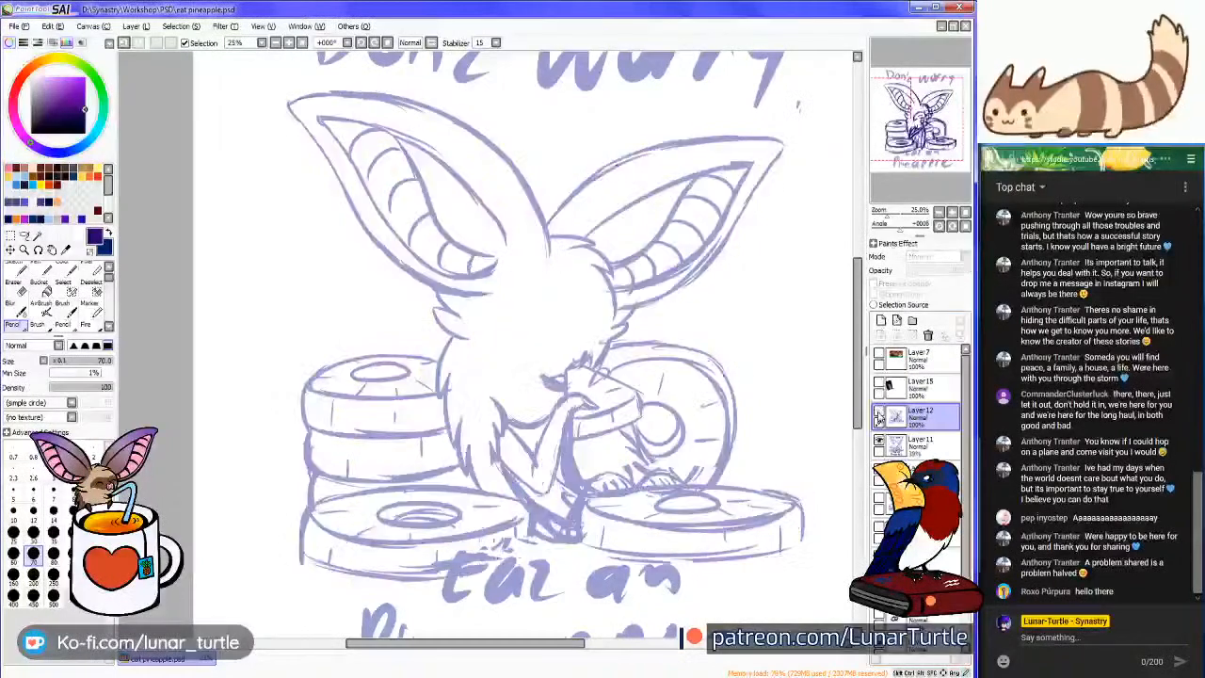
pyautogui.click(878, 415)
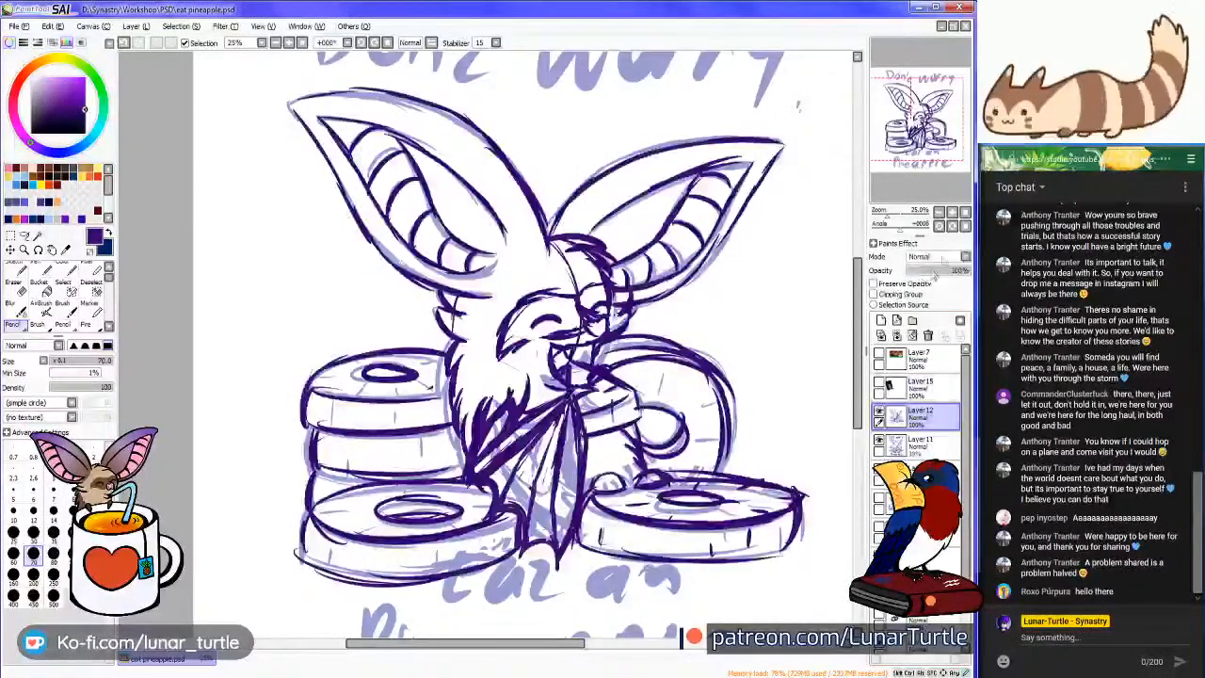
# Lower Layer12's opacity to 35%, hide Layer11, and check the faded sketch by toggling Layer12
pyautogui.click(929, 271)
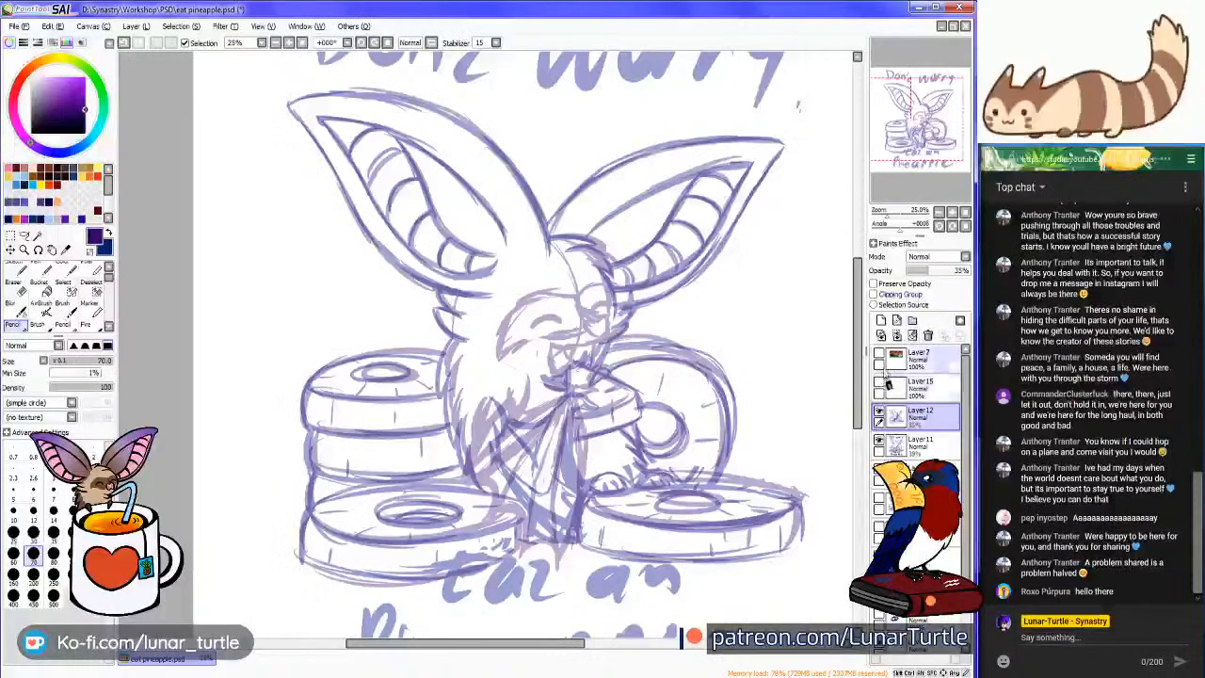
pyautogui.click(879, 440)
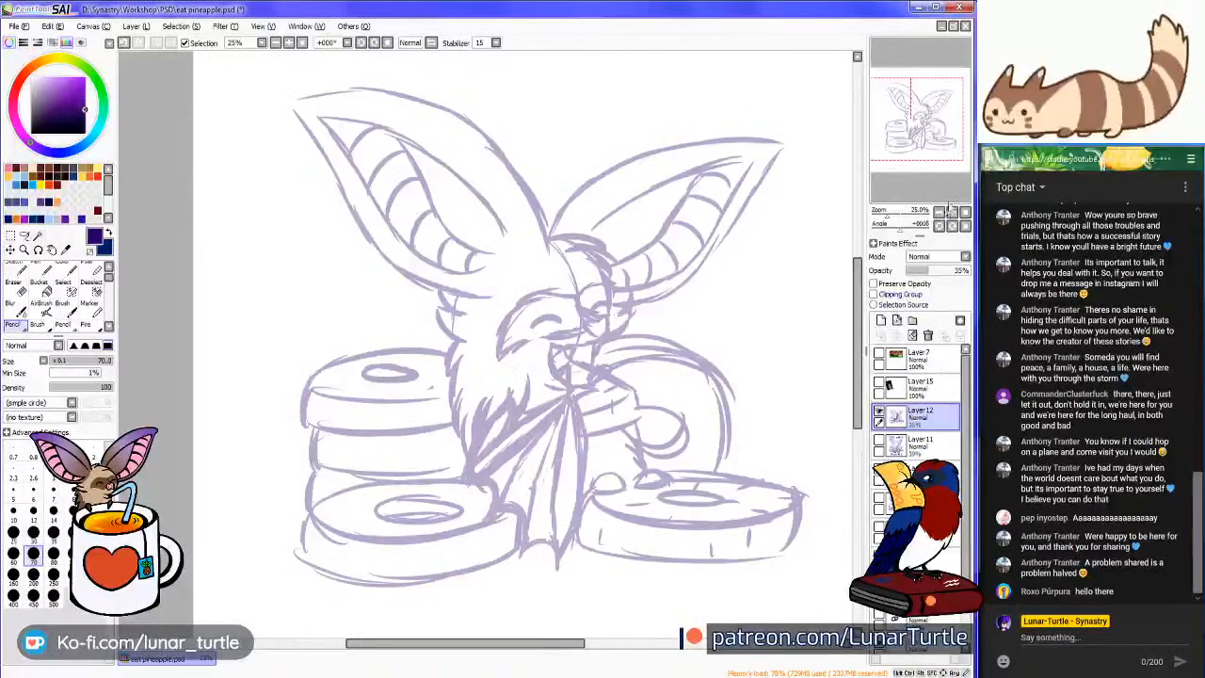
pyautogui.click(940, 212)
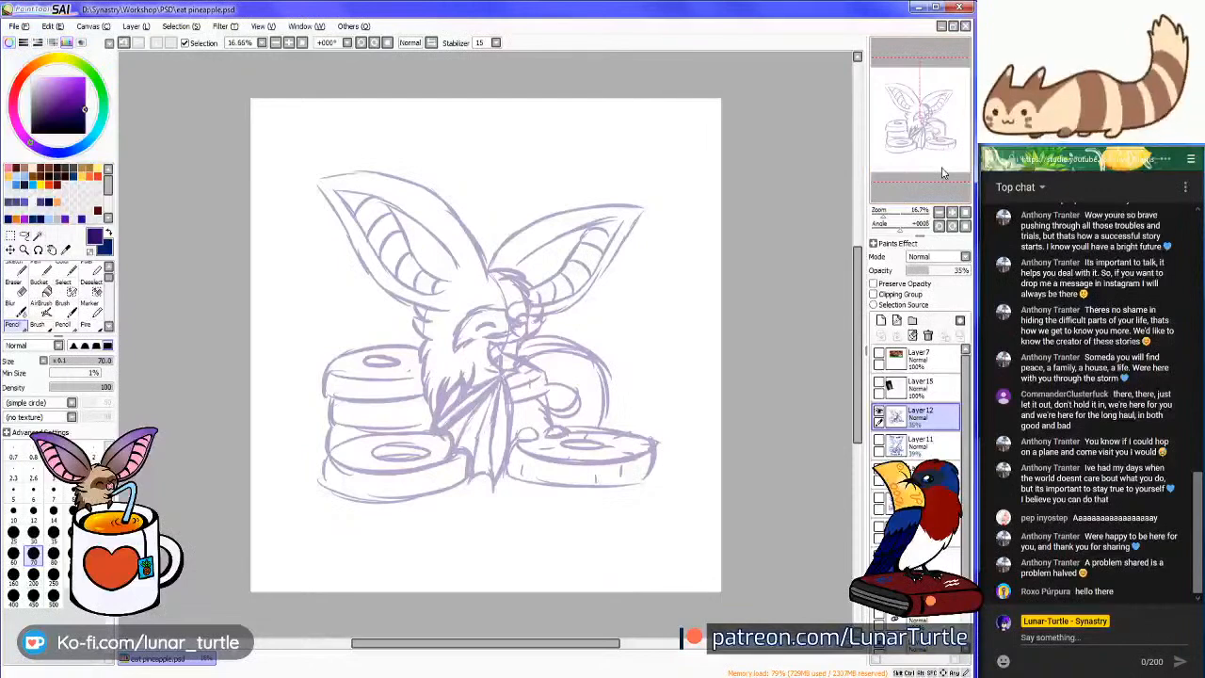
pyautogui.click(880, 414)
pyautogui.click(879, 415)
pyautogui.click(879, 414)
pyautogui.click(880, 414)
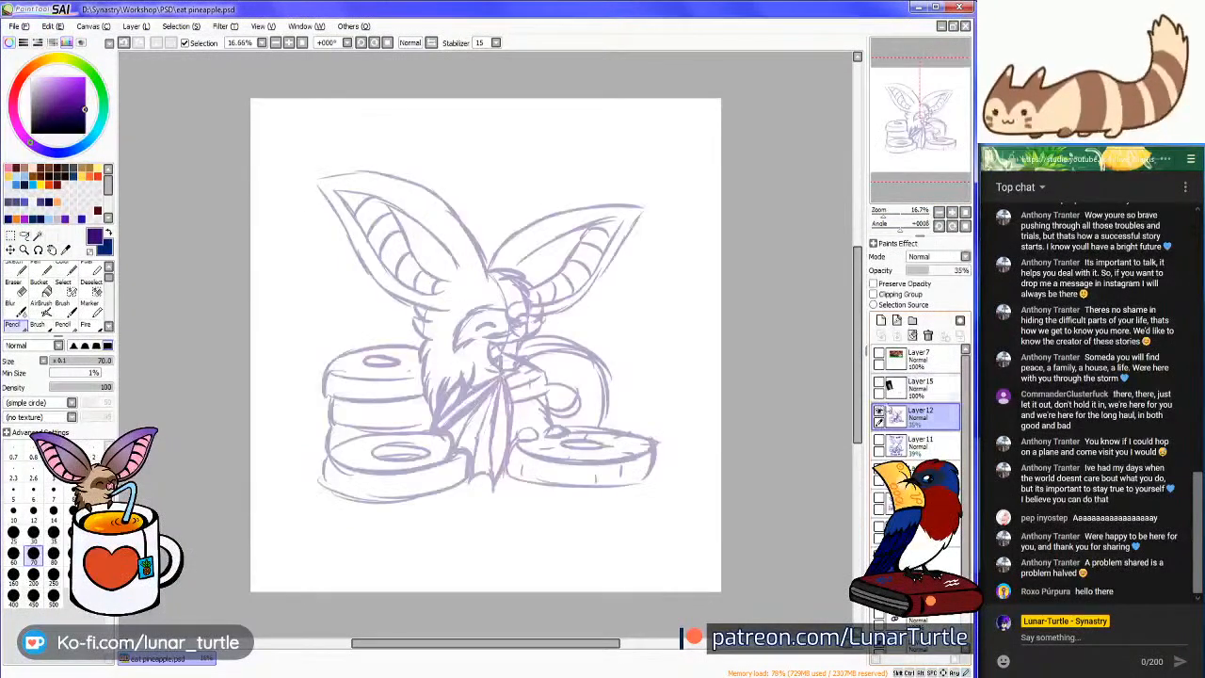
# Transform the whole Layer12 sketch to scale it up slightly and centre it on the canvas
pyautogui.moveTo(595, 215); pyautogui.dragTo(646, 204)
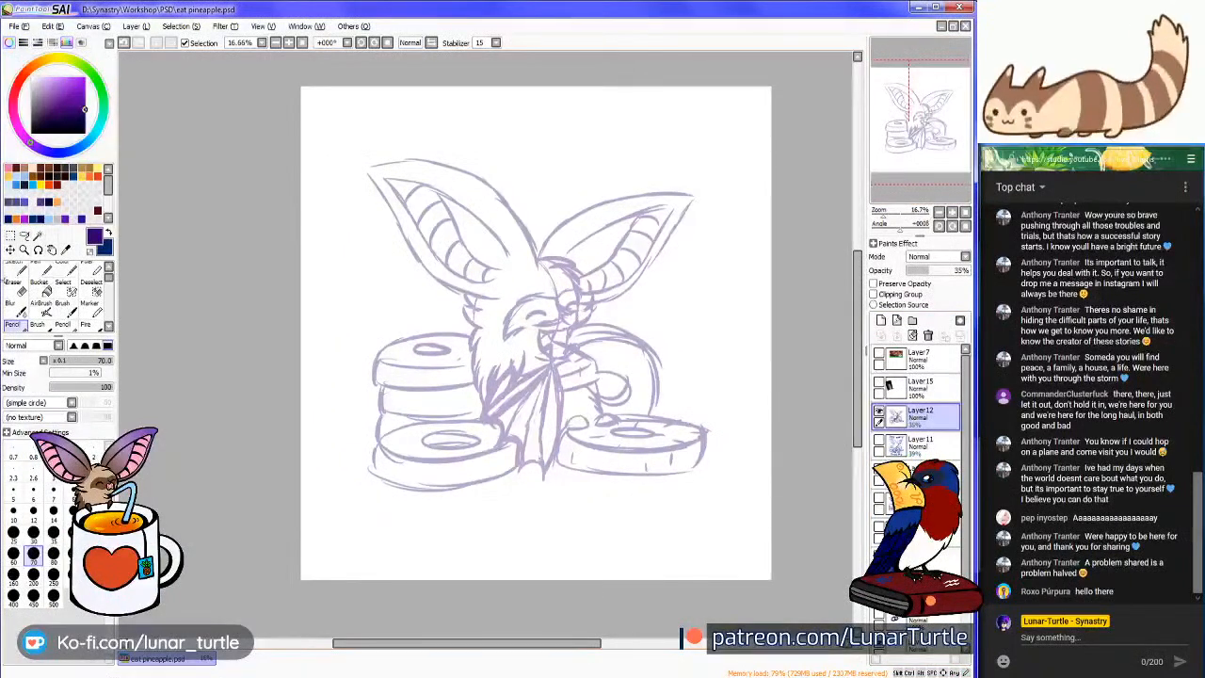
pyautogui.click(11, 237)
pyautogui.click(25, 382)
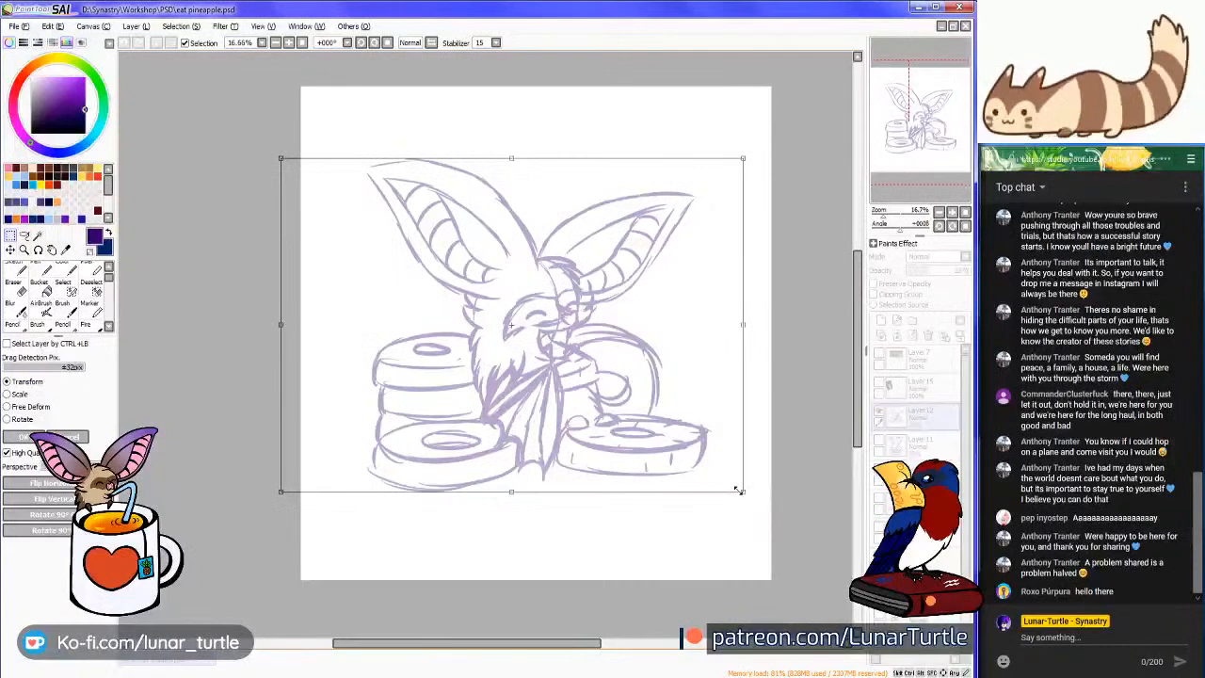
pyautogui.moveTo(740, 490); pyautogui.dragTo(797, 532)
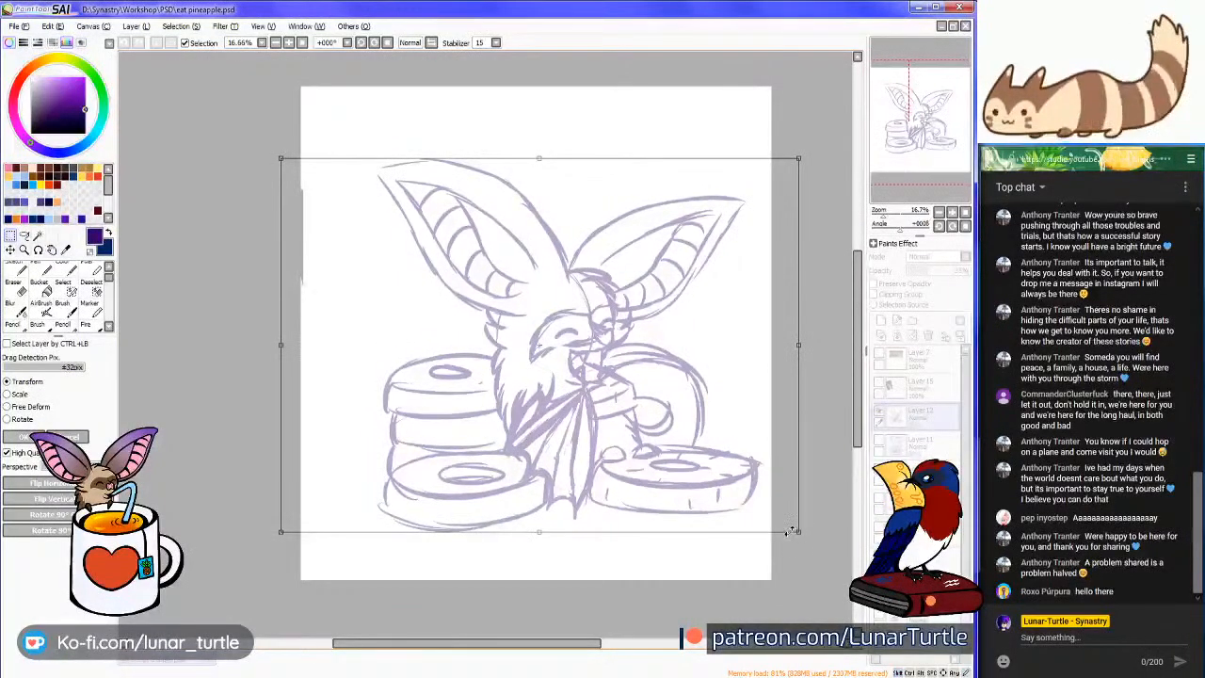
pyautogui.moveTo(711, 465)
pyautogui.mouseDown()
pyautogui.moveTo(680, 454)
pyautogui.moveTo(676, 437)
pyautogui.mouseUp()
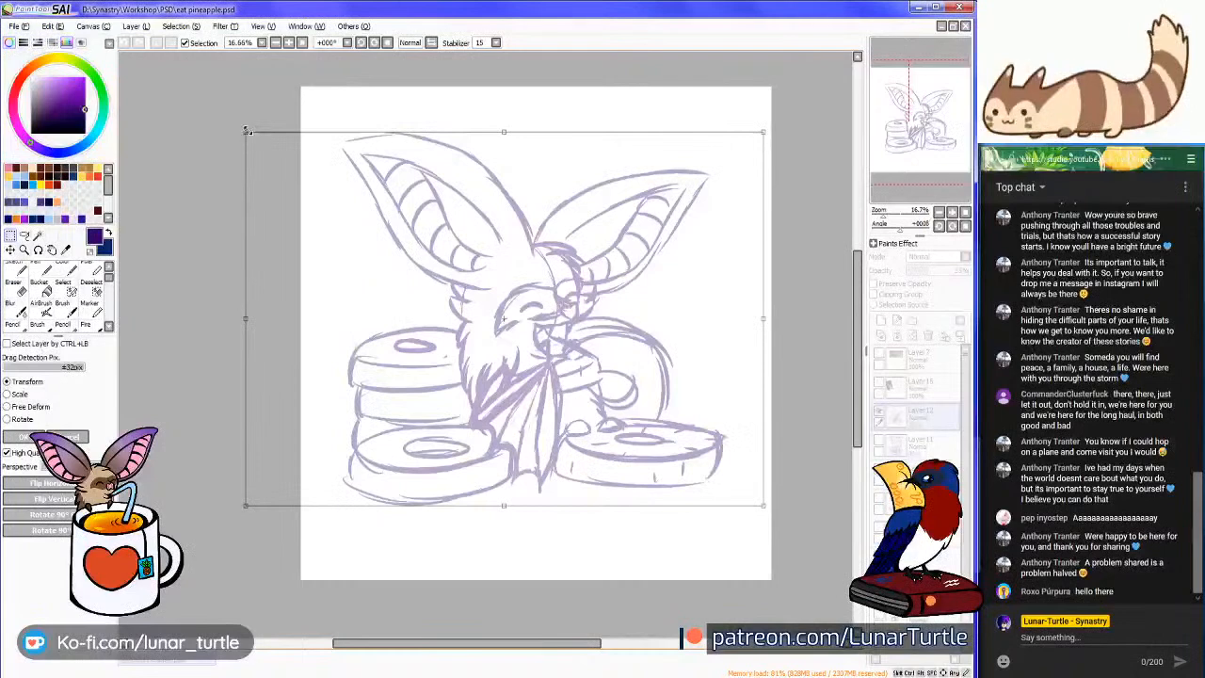
pyautogui.moveTo(246, 130); pyautogui.dragTo(270, 151)
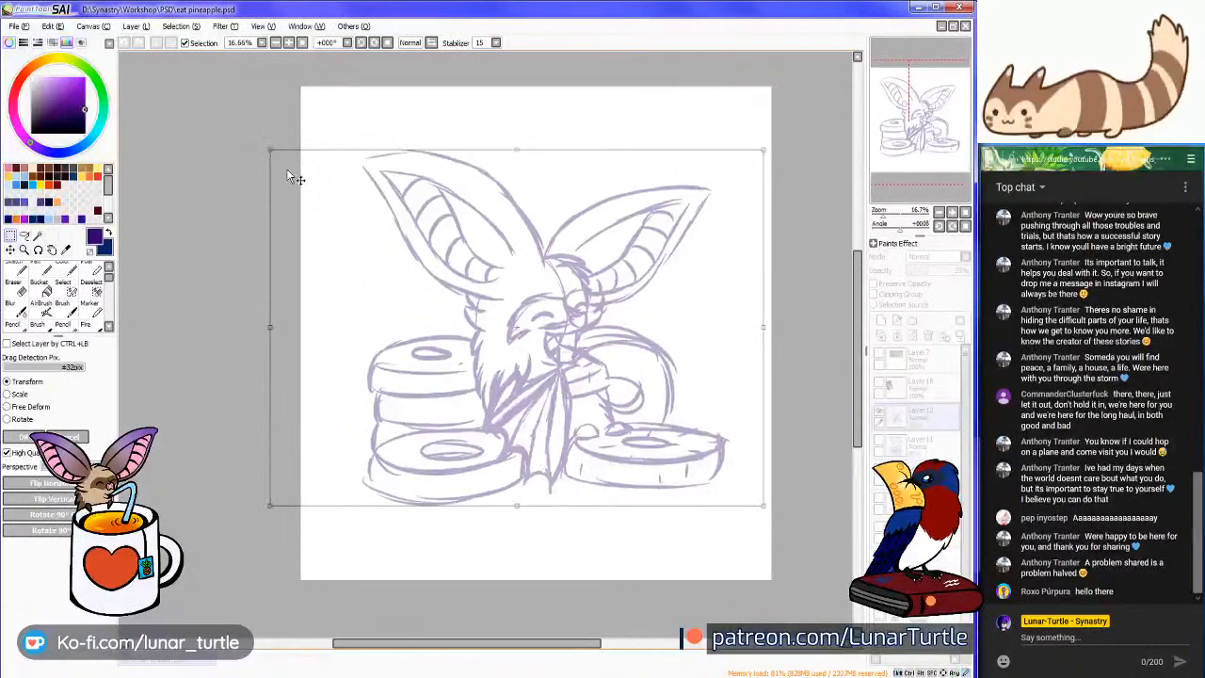
pyautogui.moveTo(554, 310); pyautogui.dragTo(540, 309)
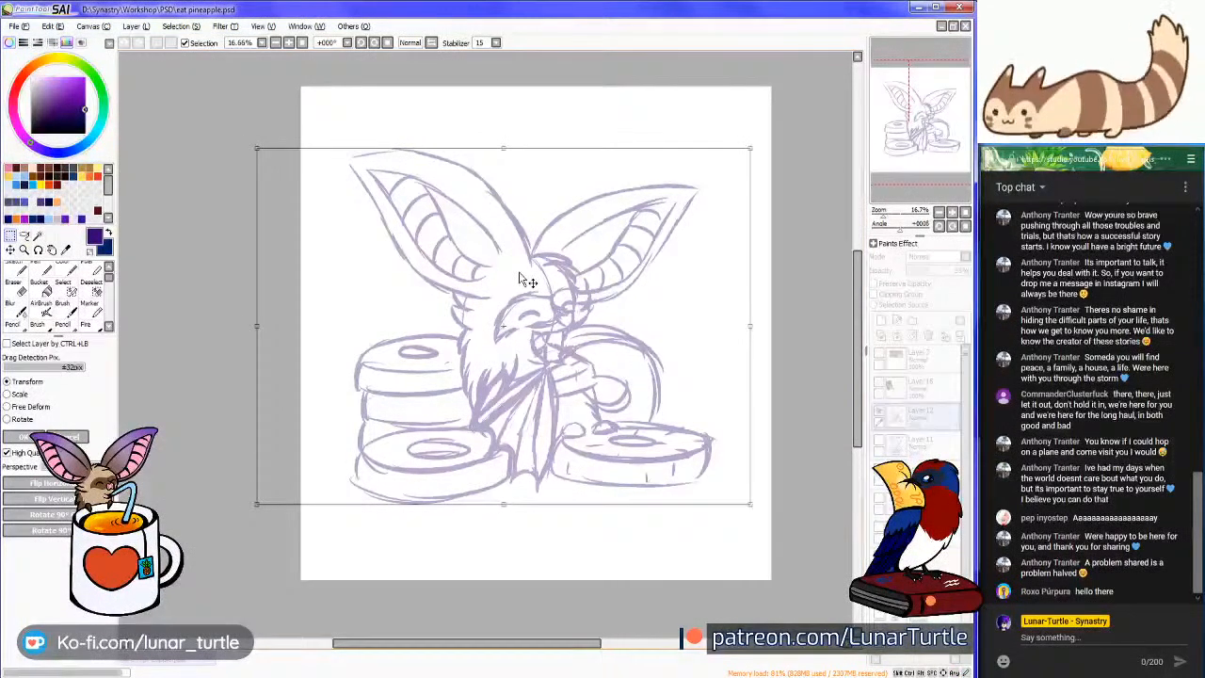
pyautogui.press('Return')
# Lasso the bat's ear on the drawing's left side and shift it slightly closer to the head
pyautogui.click(952, 212)
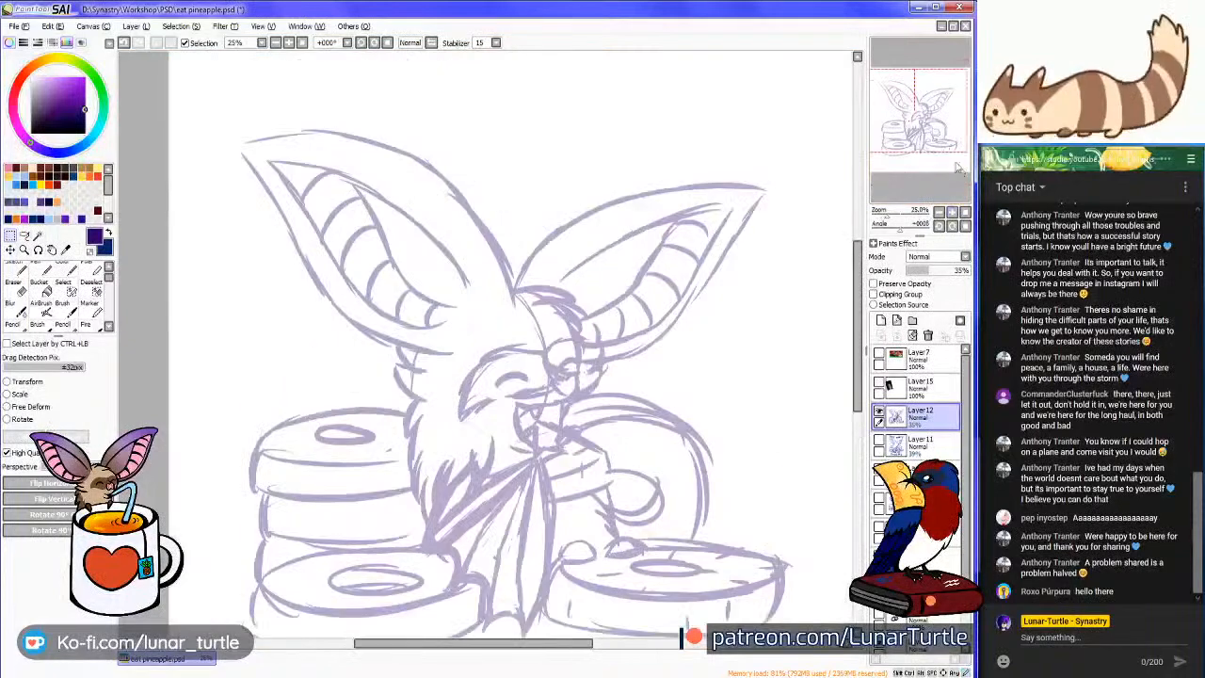
pyautogui.click(24, 235)
pyautogui.moveTo(320, 85); pyautogui.dragTo(313, 338)
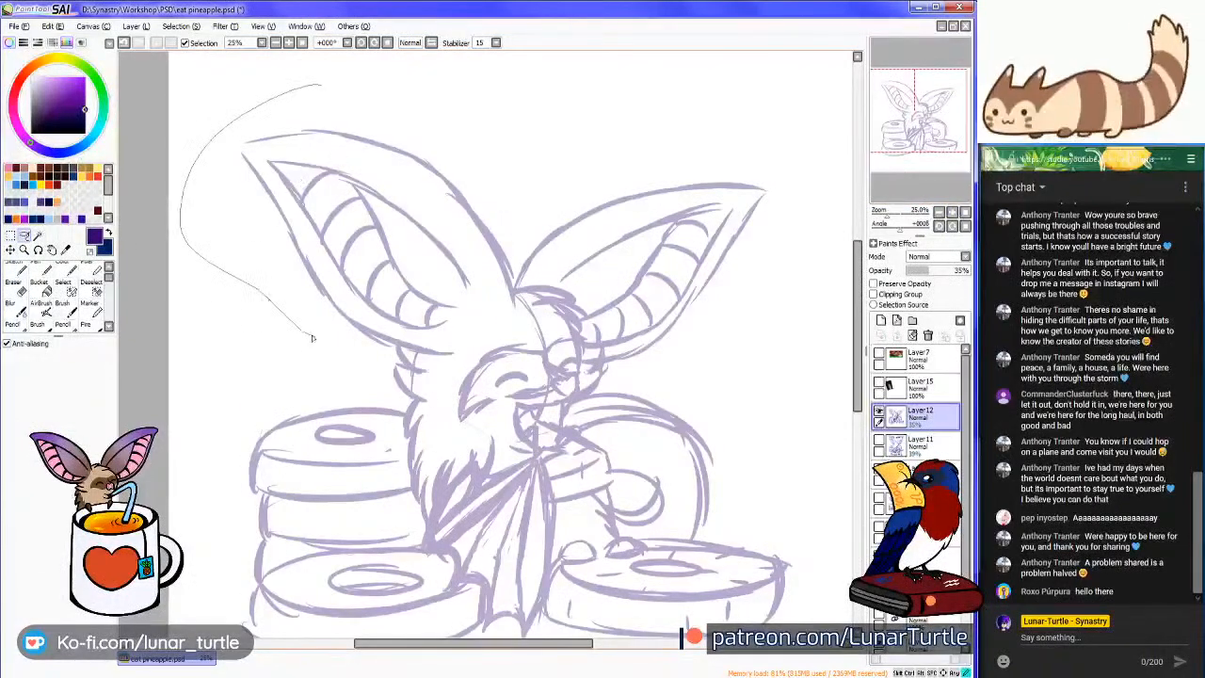
pyautogui.moveTo(521, 308)
pyautogui.mouseDown()
pyautogui.moveTo(381, 98)
pyautogui.moveTo(320, 87)
pyautogui.mouseUp()
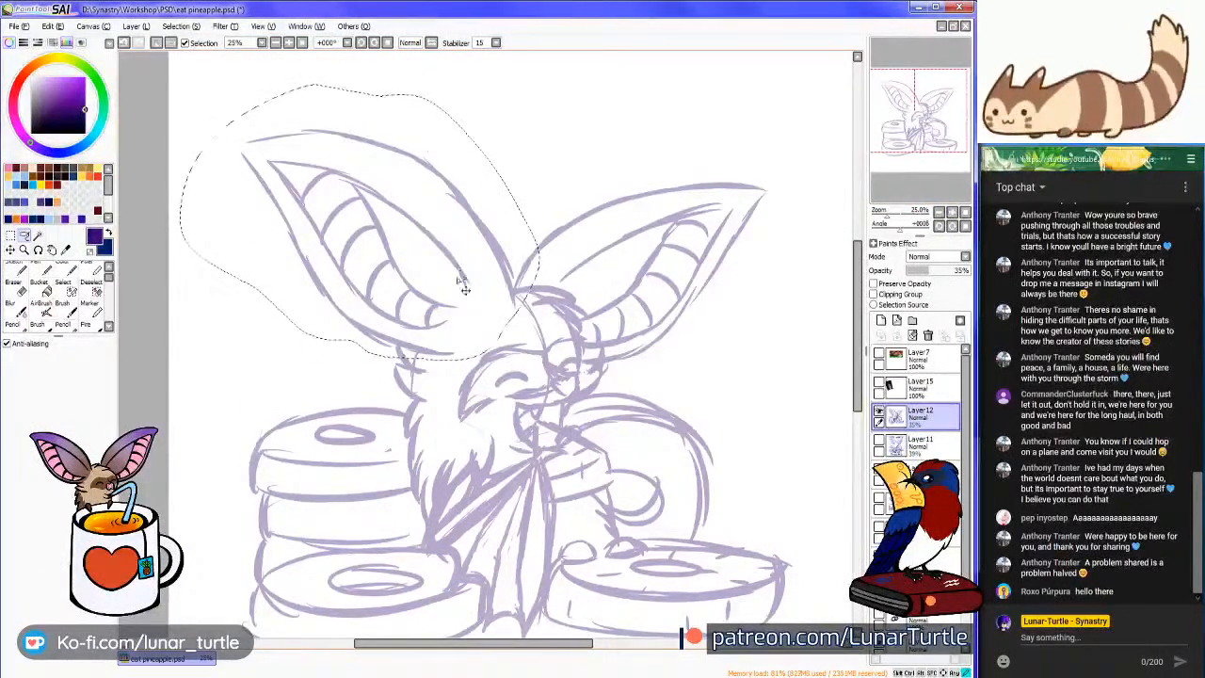
pyautogui.moveTo(460, 268); pyautogui.dragTo(474, 272)
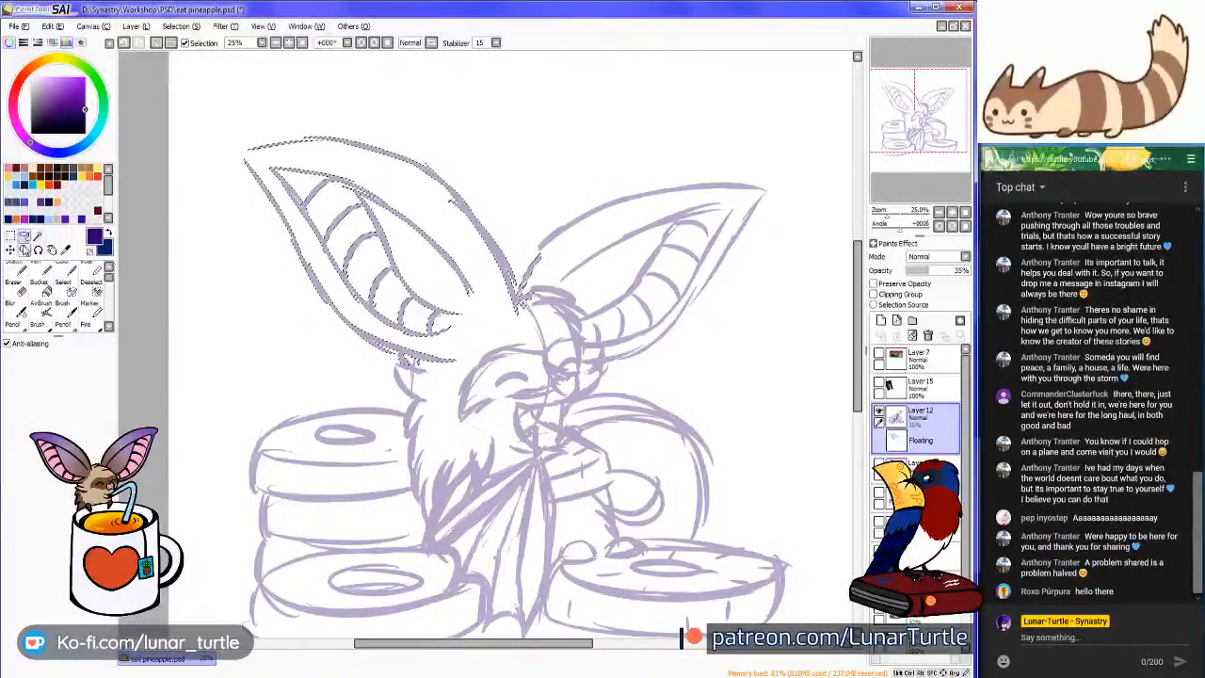
pyautogui.click(10, 250)
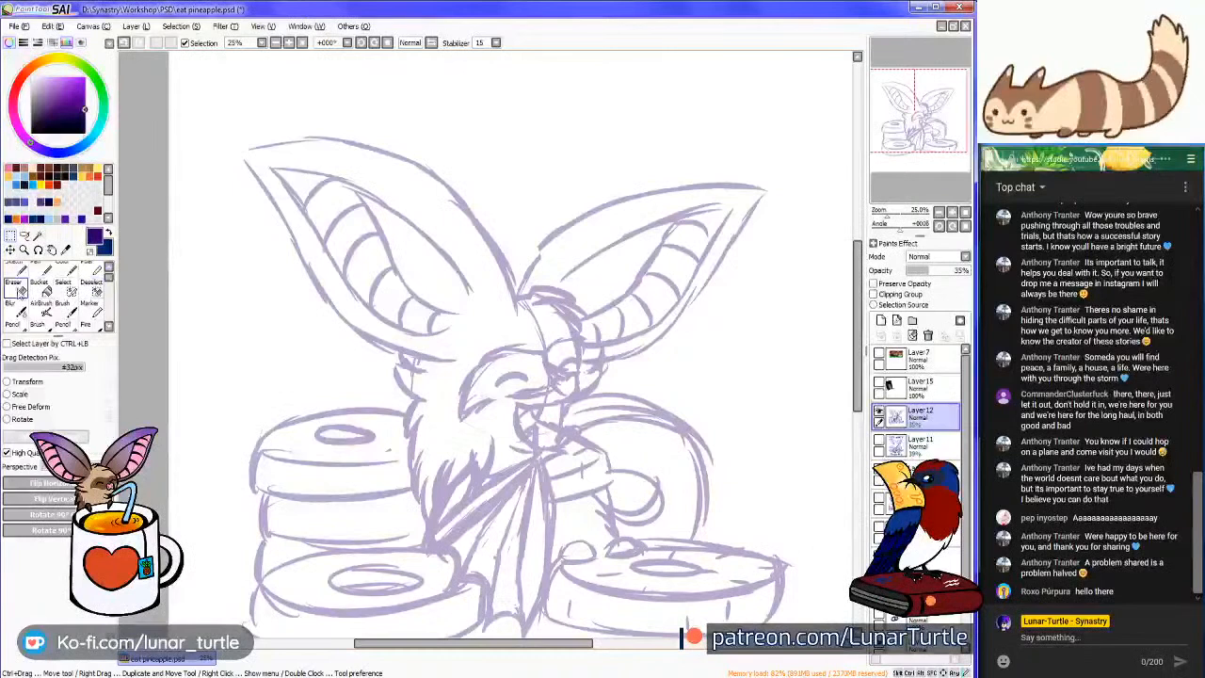
# Lasso the same ear again, nudge it slightly down toward the head, and clear the selection
pyautogui.click(16, 287)
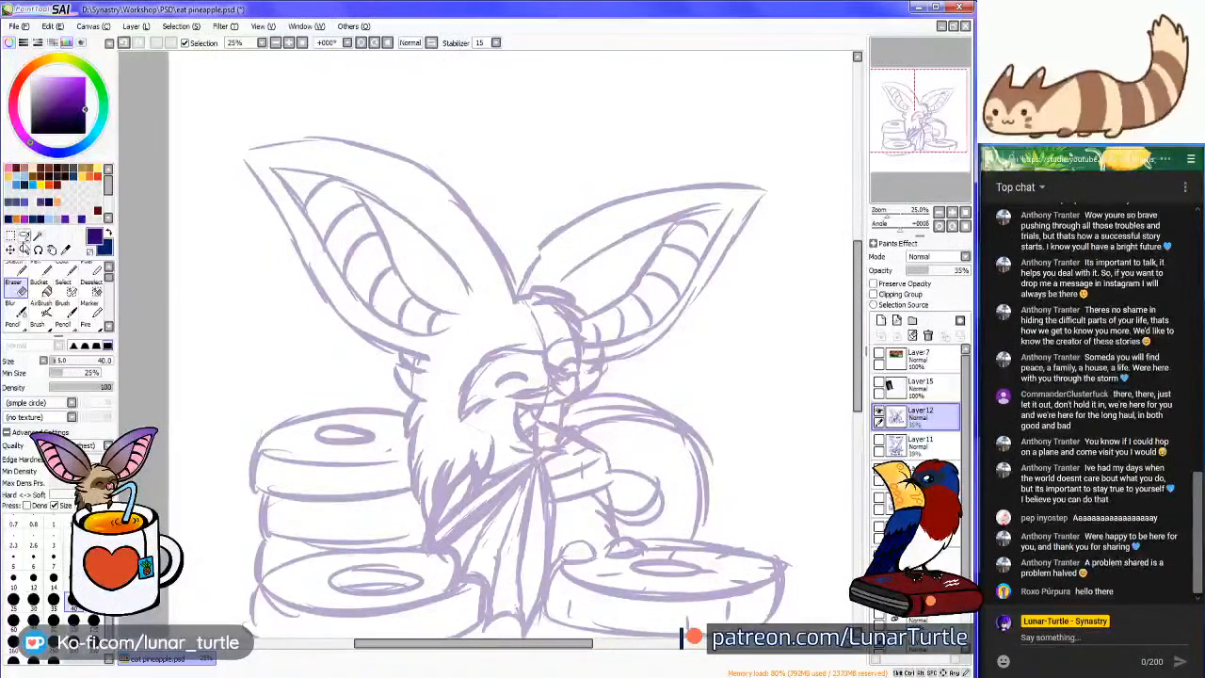
pyautogui.click(24, 237)
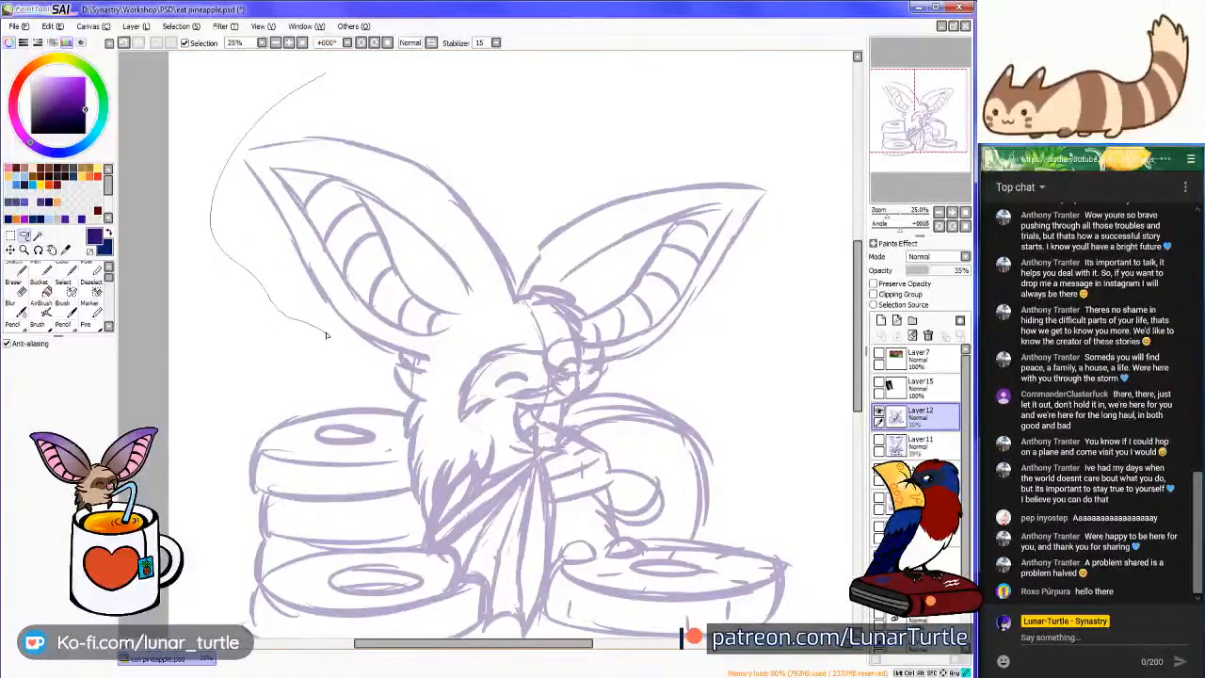
pyautogui.moveTo(487, 328); pyautogui.dragTo(523, 286)
pyautogui.moveTo(401, 165); pyautogui.dragTo(387, 143)
pyautogui.moveTo(446, 225)
pyautogui.mouseDown()
pyautogui.moveTo(485, 246)
pyautogui.moveTo(454, 231)
pyautogui.mouseUp()
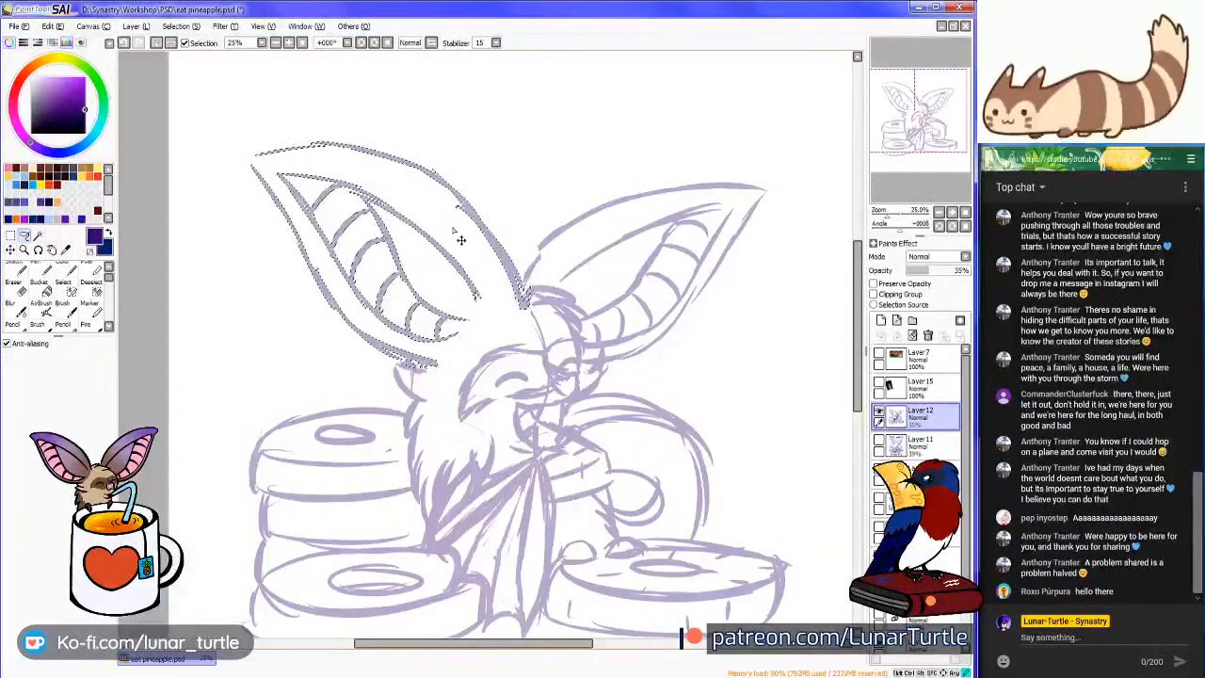
pyautogui.hotkey('ctrl', 'd')
# Add a new empty layer above Layer12 for drawing over the faded sketch
pyautogui.click(915, 128)
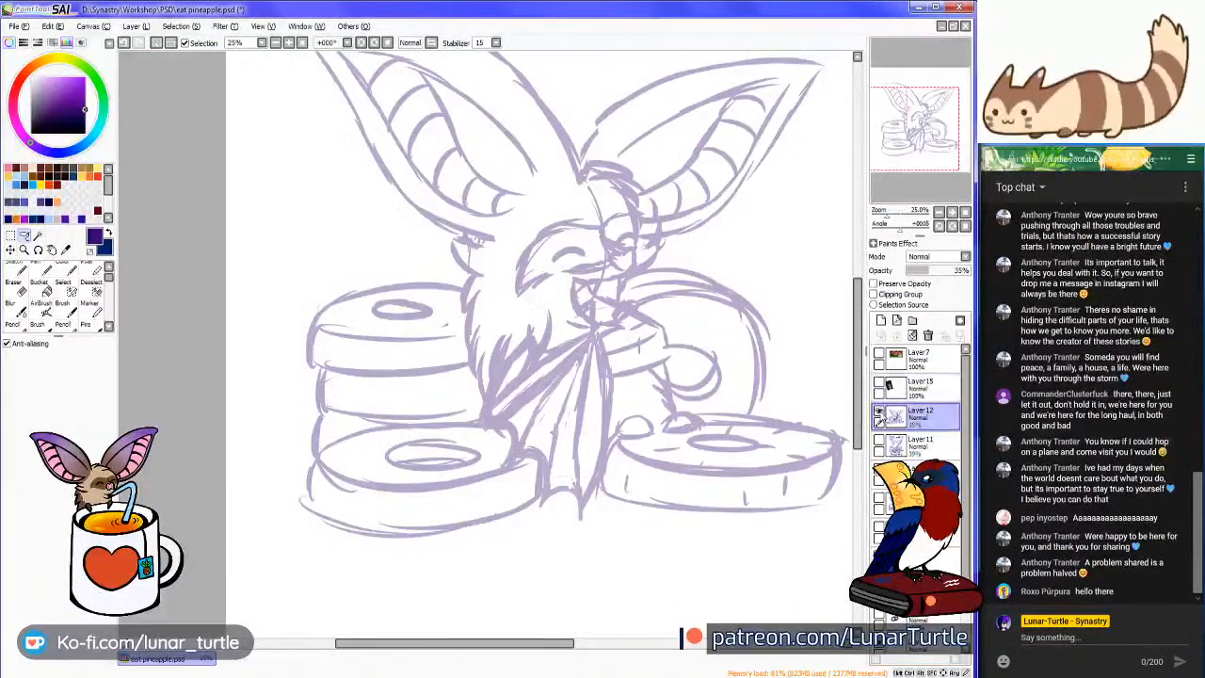
pyautogui.click(881, 321)
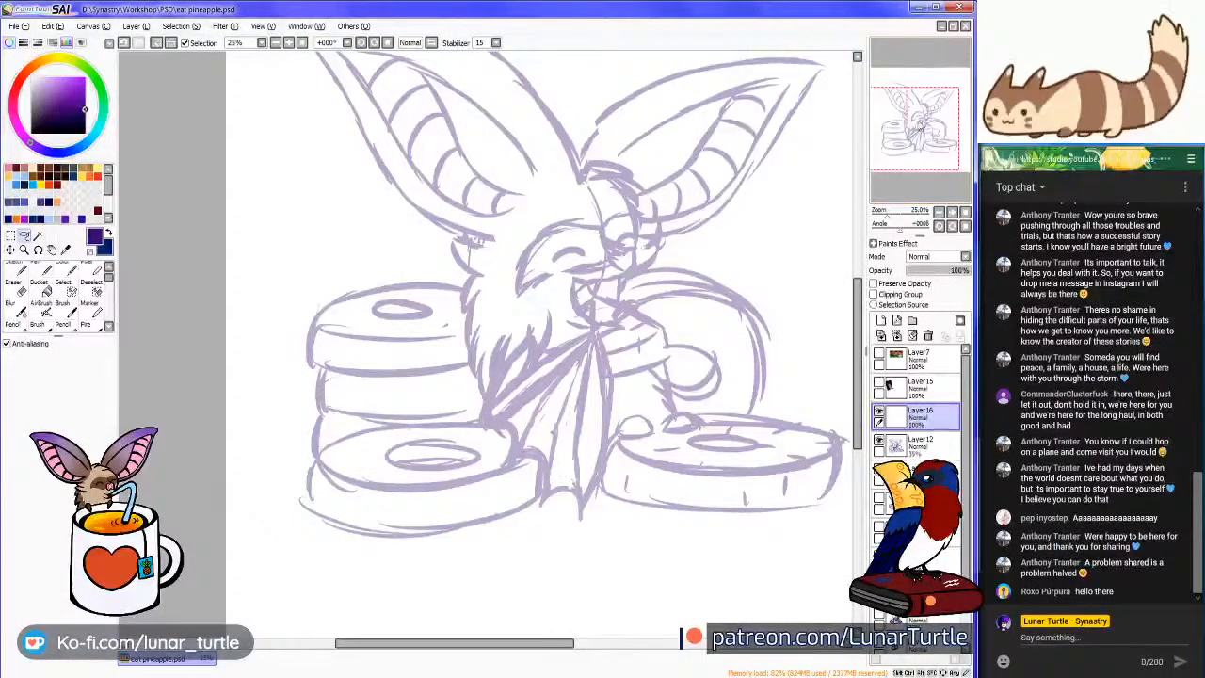
# Choose the Pencil at size 12 with black as the drawing colour
pyautogui.scroll(2, 968, 160)
pyautogui.moveTo(968, 160); pyautogui.dragTo(946, 127)
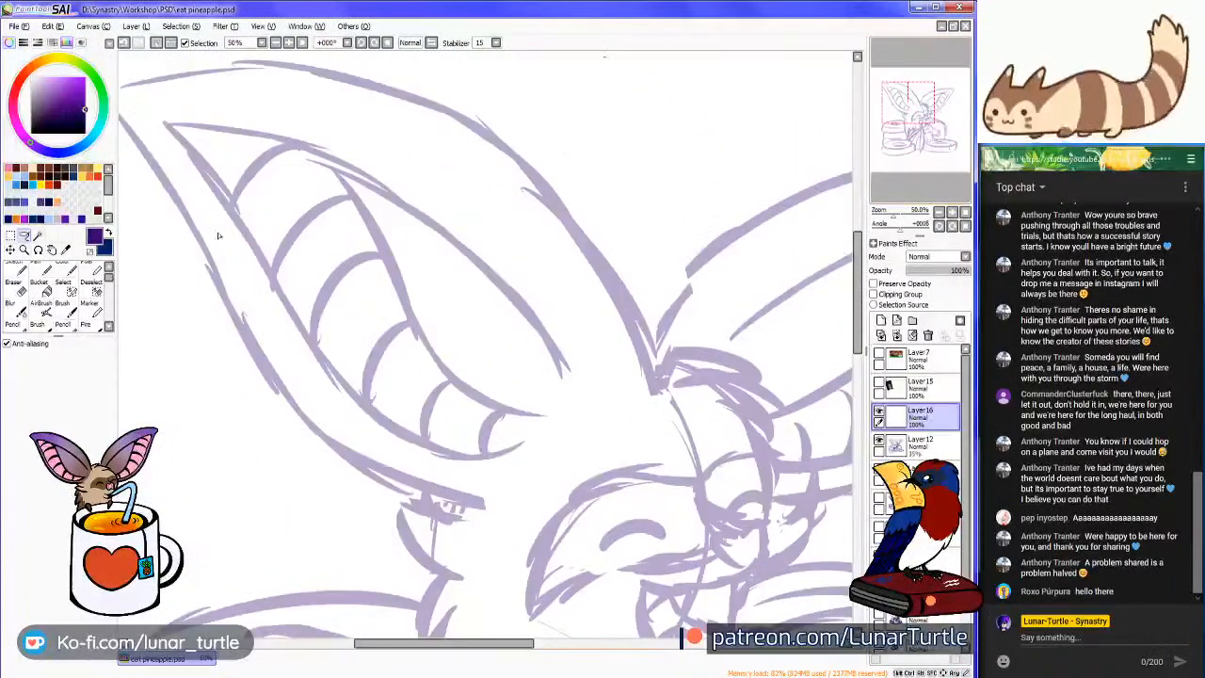
pyautogui.click(14, 323)
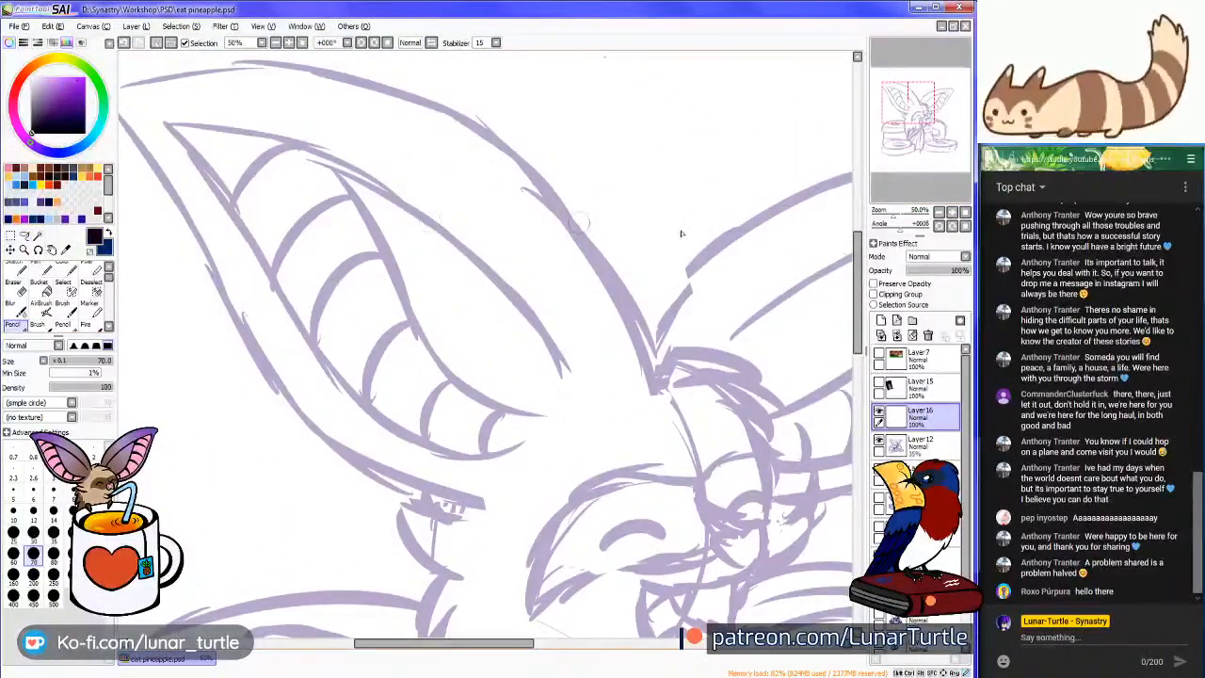
pyautogui.moveTo(950, 139); pyautogui.dragTo(920, 150)
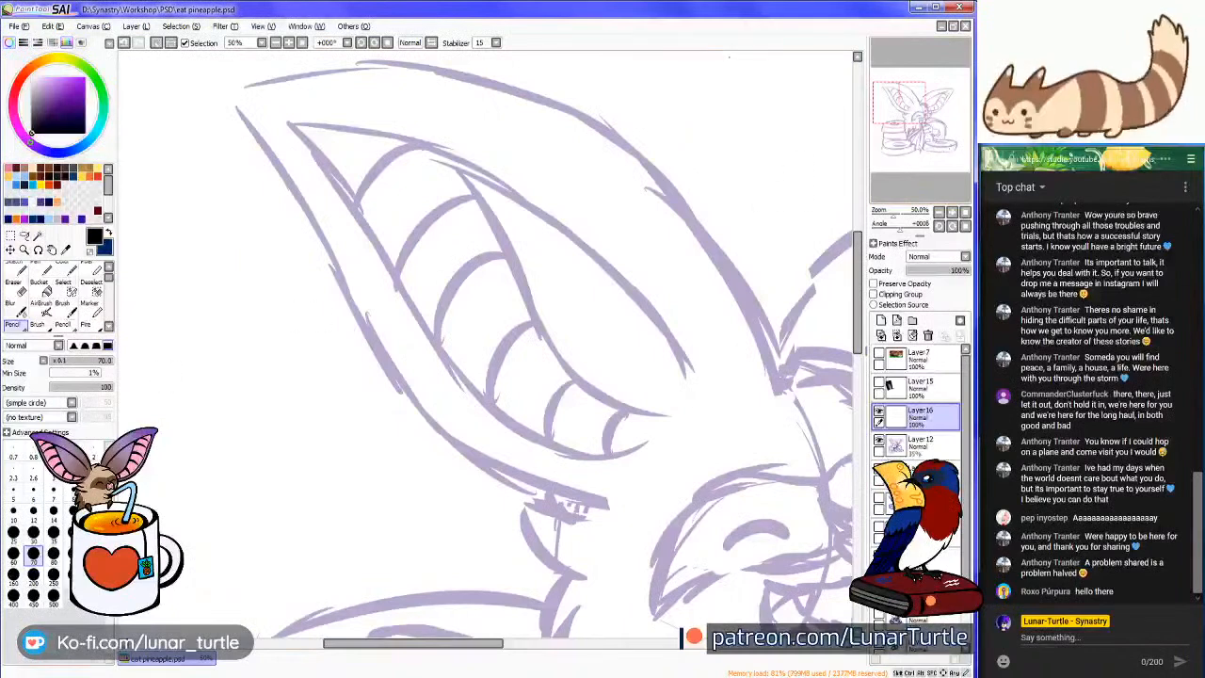
pyautogui.click(33, 512)
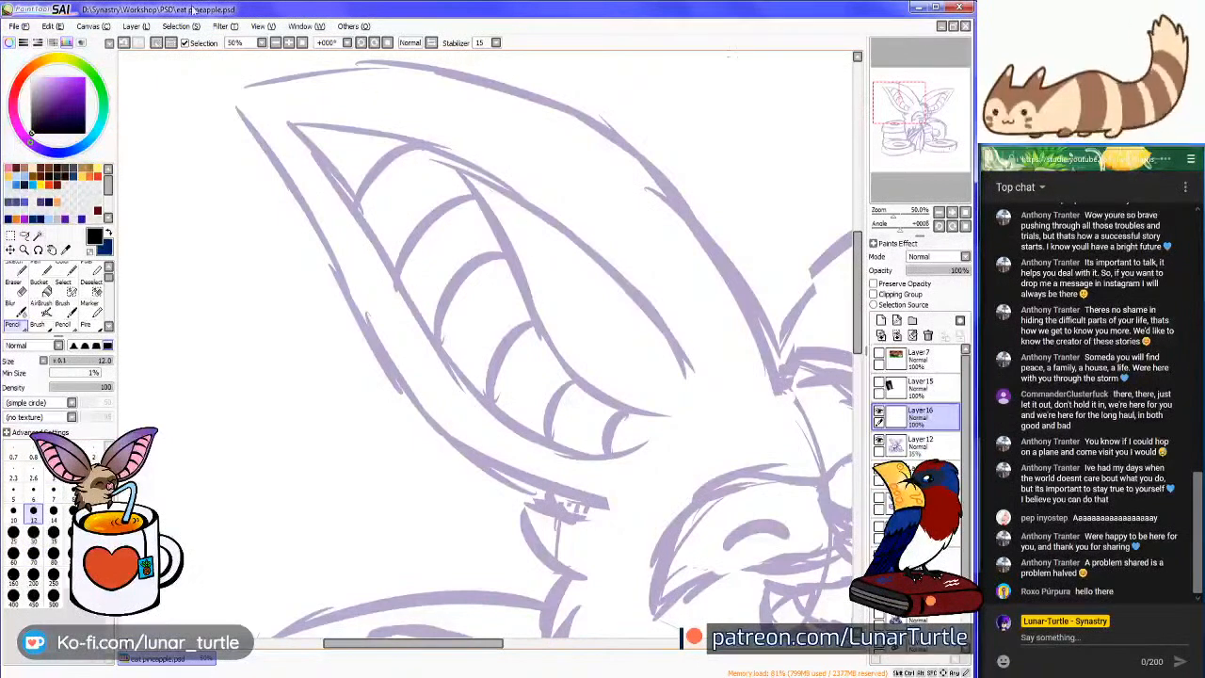
# Check the canvas resolution settings
pyautogui.click(87, 26)
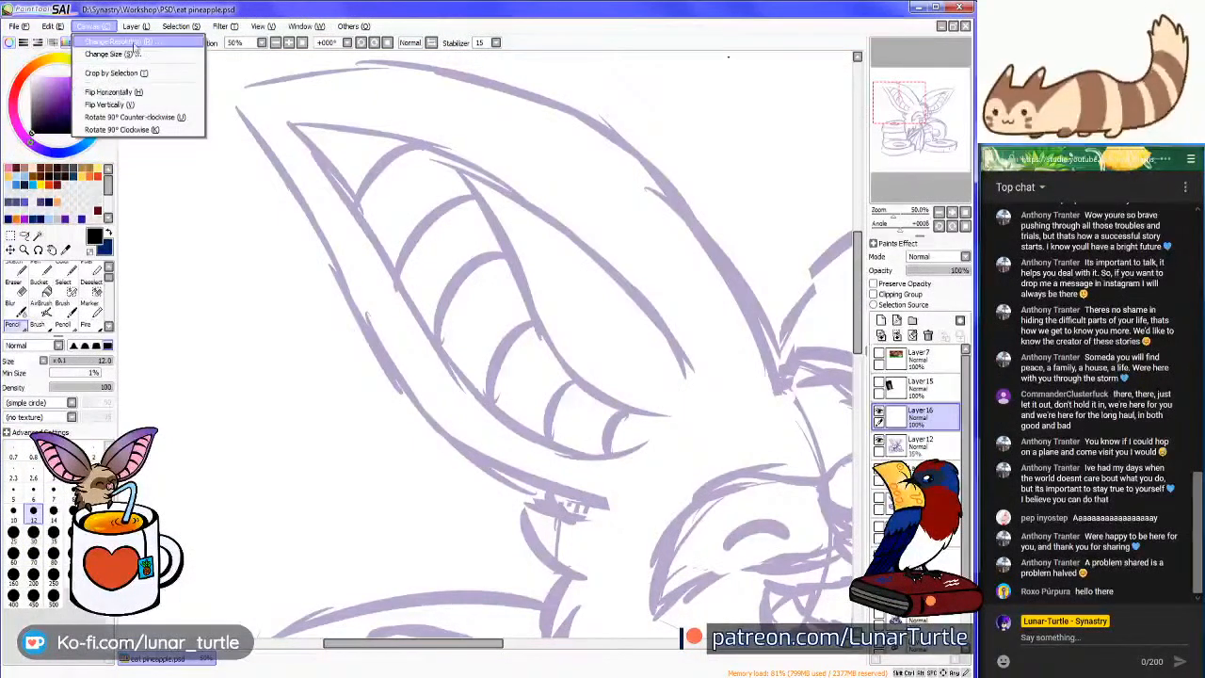
pyautogui.click(123, 46)
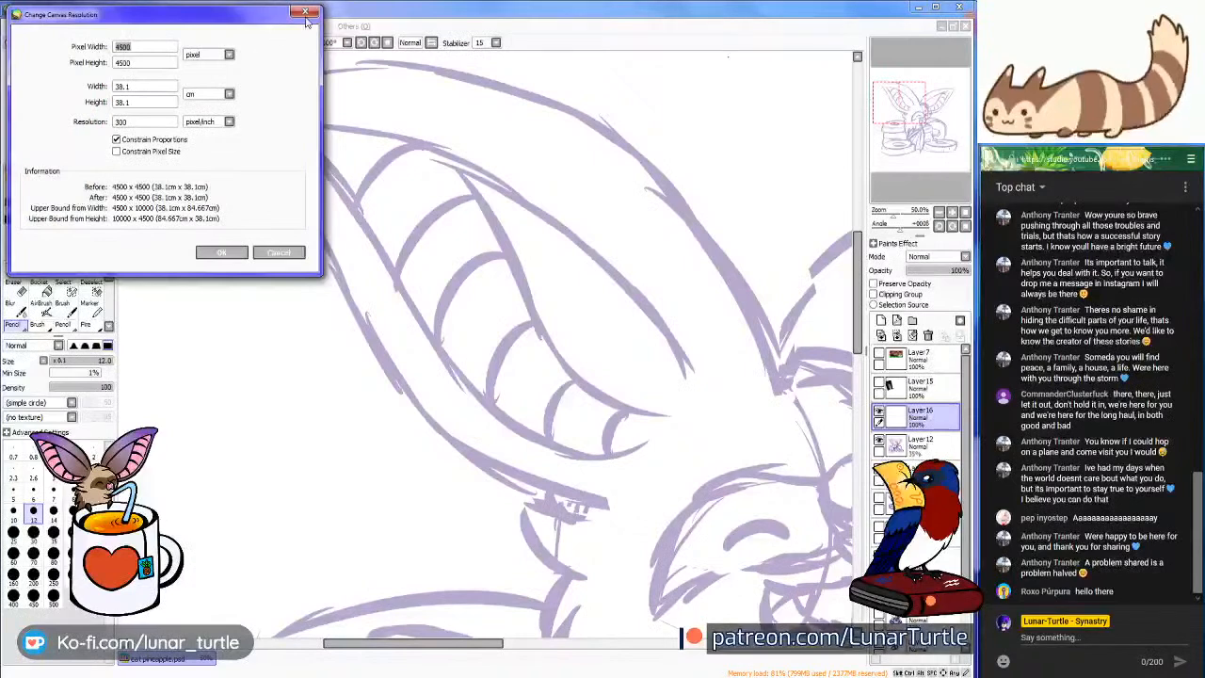
pyautogui.click(305, 13)
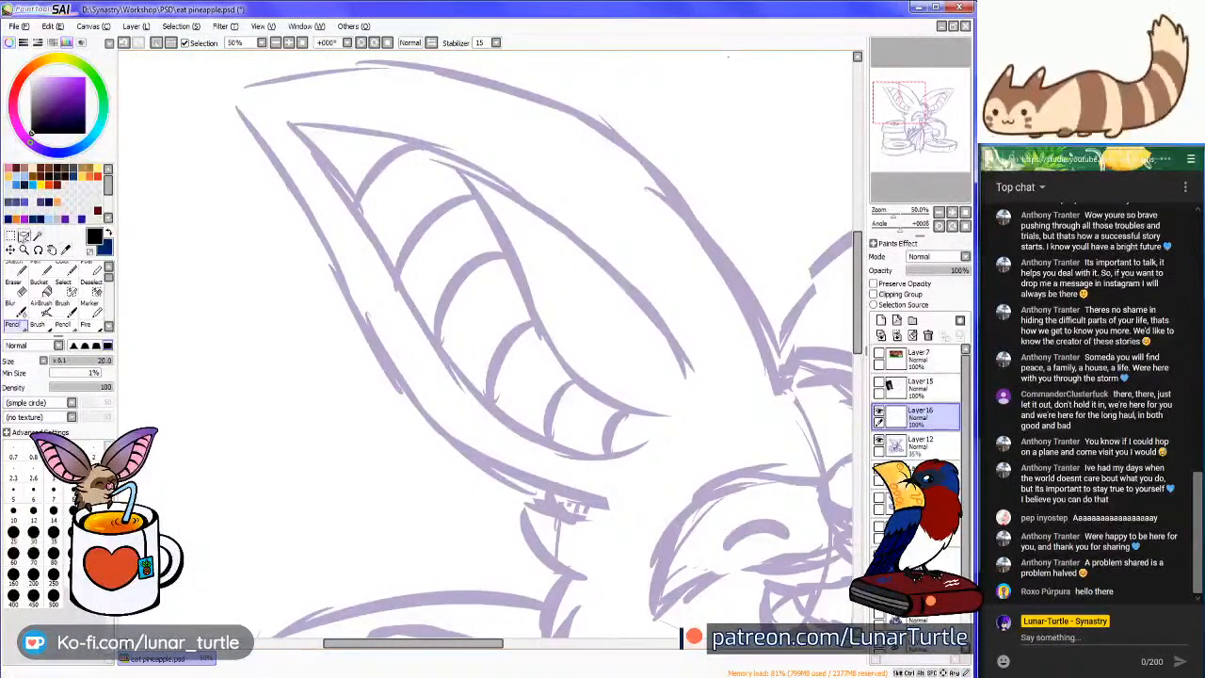
# Ink the uppermost curved rib inside the left ear on Layer16 with the Pencil at size 20
pyautogui.click(9, 250)
pyautogui.click(13, 325)
pyautogui.moveTo(349, 209)
pyautogui.mouseDown()
pyautogui.moveTo(388, 155)
pyautogui.moveTo(426, 162)
pyautogui.mouseUp()
pyautogui.hotkey('ctrl', 'z')
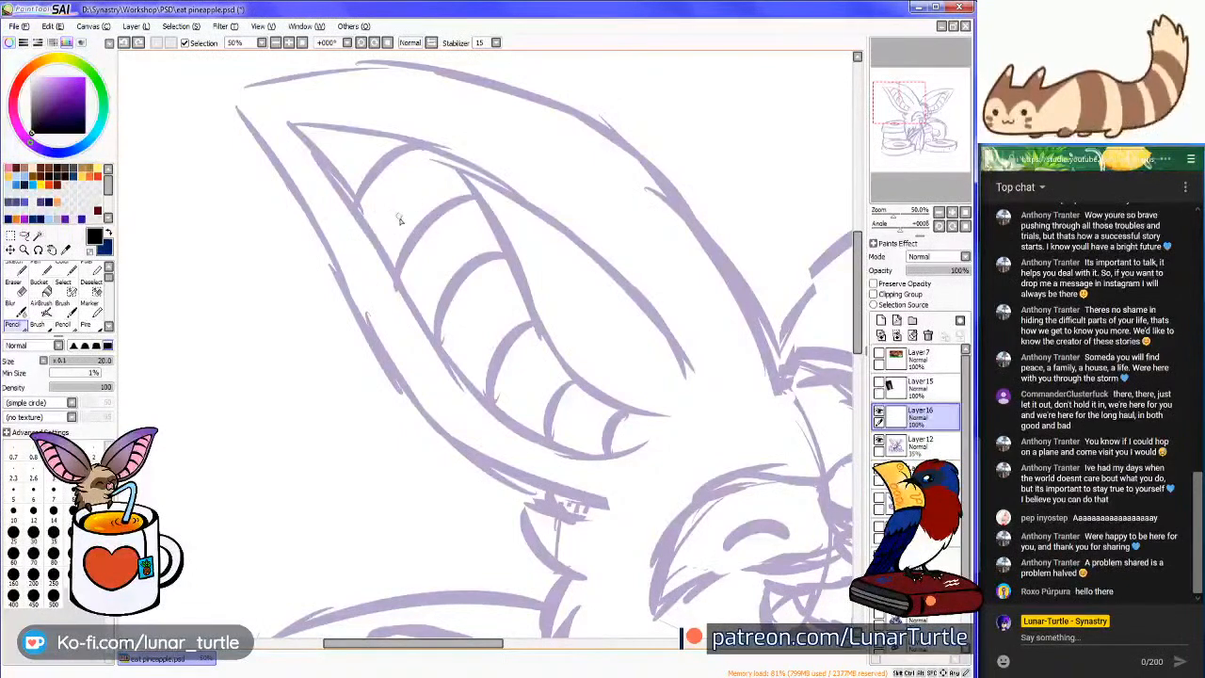
pyautogui.moveTo(356, 213); pyautogui.dragTo(438, 162)
pyautogui.hotkey('ctrl', 'z')
pyautogui.moveTo(356, 201); pyautogui.dragTo(443, 146)
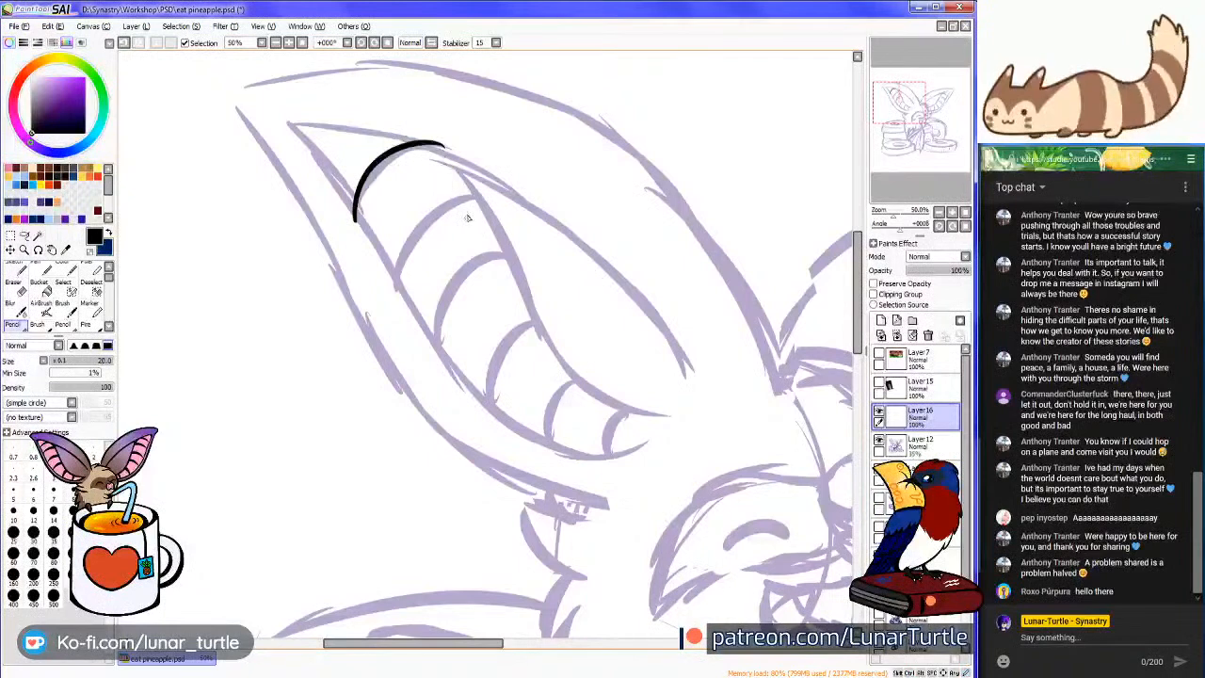
# Ink the five remaining curved ribs down the inside of the left ear, following the sketch
pyautogui.moveTo(490, 204)
pyautogui.mouseDown()
pyautogui.moveTo(393, 256)
pyautogui.moveTo(389, 289)
pyautogui.mouseUp()
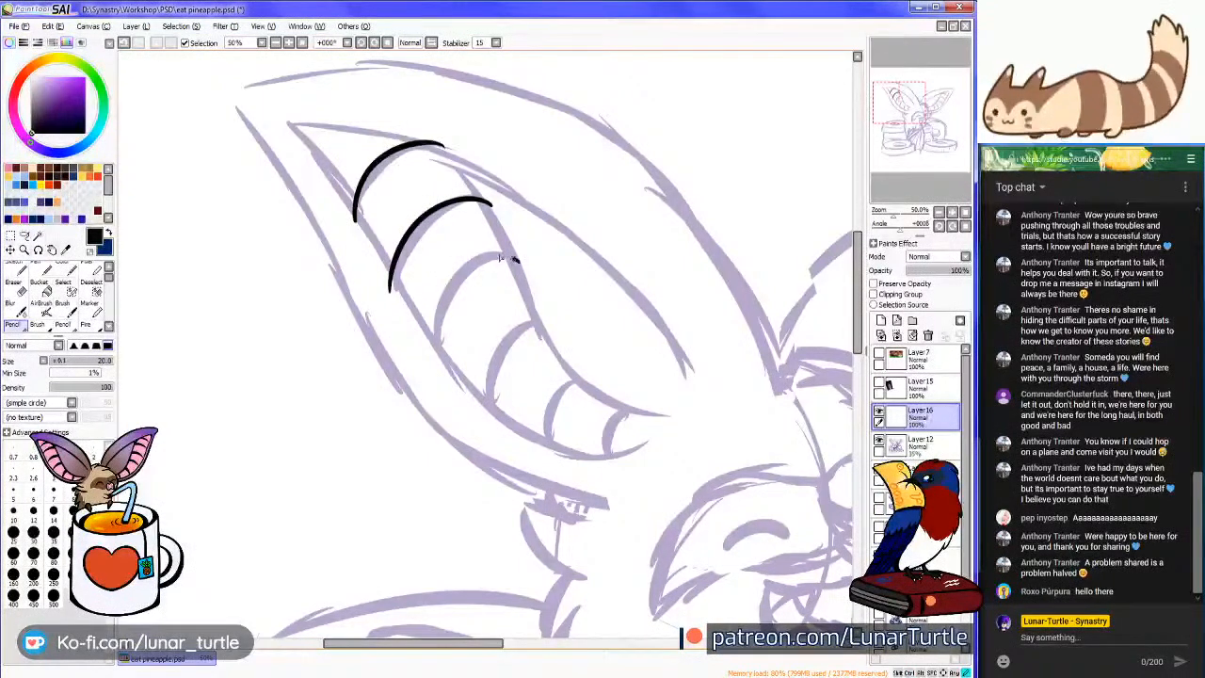
pyautogui.moveTo(517, 259); pyautogui.dragTo(424, 356)
pyautogui.moveTo(554, 324)
pyautogui.mouseDown()
pyautogui.moveTo(492, 372)
pyautogui.moveTo(480, 419)
pyautogui.mouseUp()
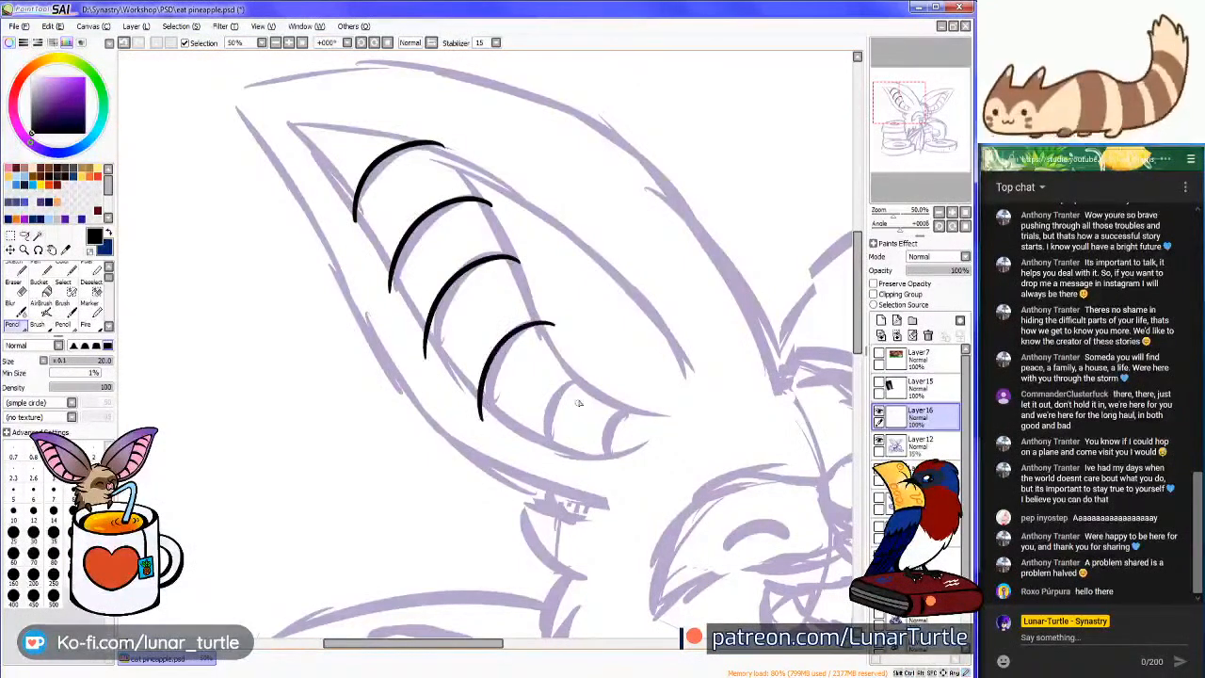
pyautogui.moveTo(595, 379); pyautogui.dragTo(554, 461)
pyautogui.moveTo(648, 403); pyautogui.dragTo(603, 460)
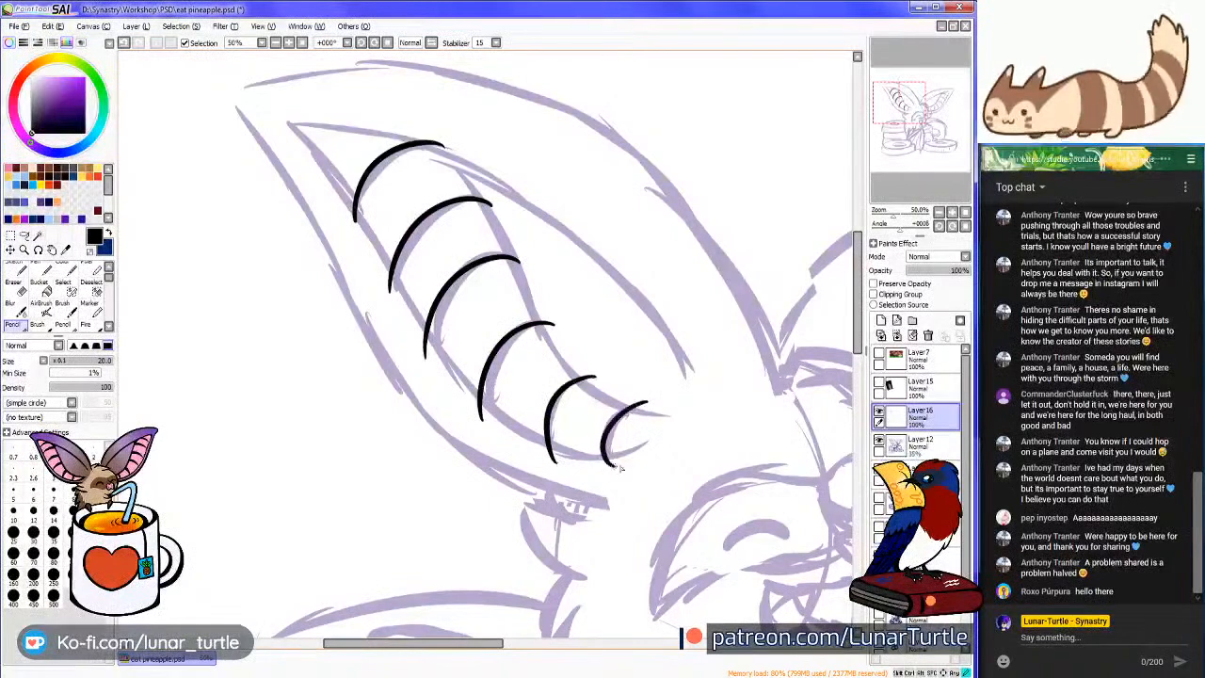
# Try to ink the long diagonal line fanning out below the creature's chest fur
pyautogui.moveTo(949, 141)
pyautogui.mouseDown()
pyautogui.moveTo(940, 115)
pyautogui.moveTo(942, 146)
pyautogui.mouseUp()
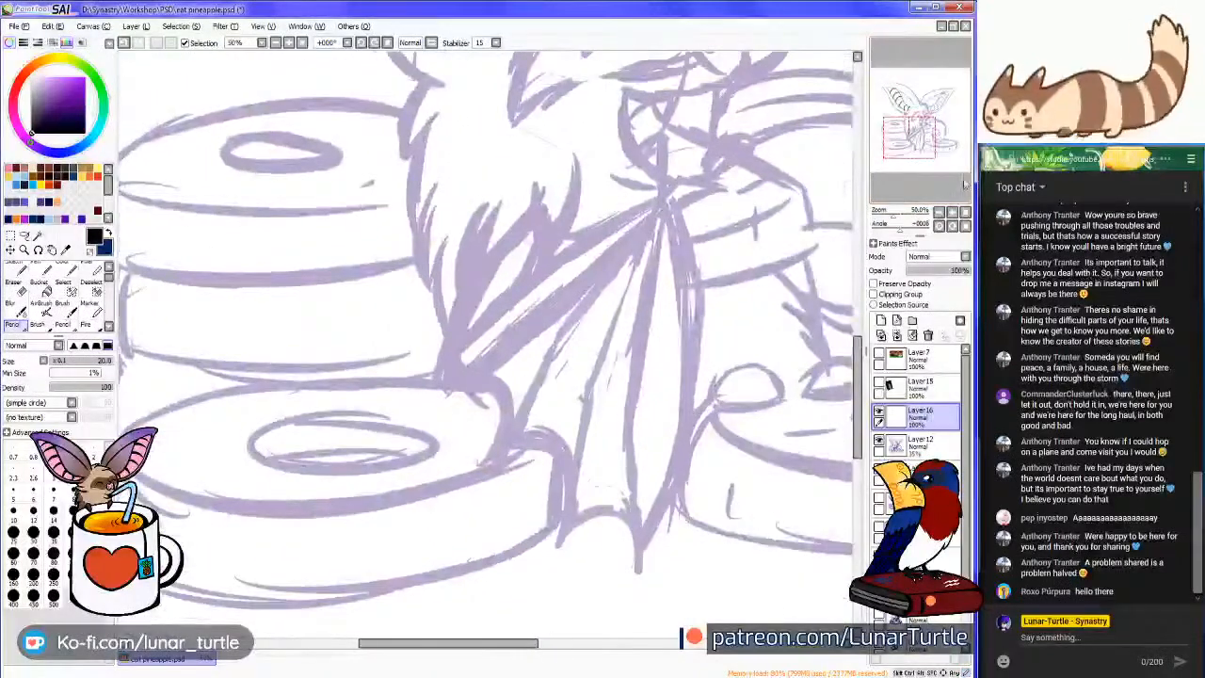
pyautogui.click(952, 213)
pyautogui.click(953, 213)
pyautogui.moveTo(693, 168)
pyautogui.mouseDown()
pyautogui.moveTo(574, 320)
pyautogui.moveTo(434, 555)
pyautogui.mouseUp()
pyautogui.hotkey('ctrl', 'z')
pyautogui.moveTo(694, 162)
pyautogui.mouseDown()
pyautogui.moveTo(560, 307)
pyautogui.moveTo(419, 579)
pyautogui.mouseUp()
pyautogui.hotkey('ctrl', 'z')
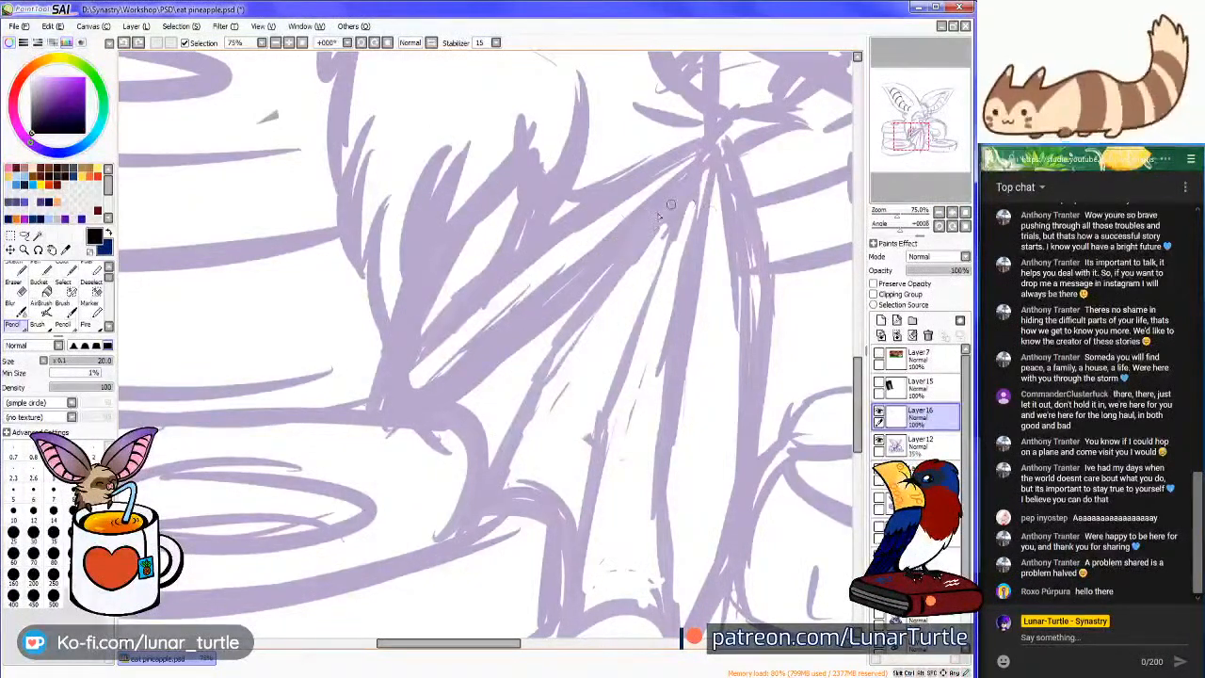
pyautogui.moveTo(695, 160)
pyautogui.mouseDown()
pyautogui.moveTo(573, 294)
pyautogui.moveTo(501, 395)
pyautogui.moveTo(699, 192)
pyautogui.moveTo(484, 429)
pyautogui.moveTo(424, 574)
pyautogui.mouseUp()
pyautogui.hotkey('ctrl', 'z')
pyautogui.hotkey('ctrl', 'z')
pyautogui.hotkey('ctrl', 'z')
pyautogui.moveTo(459, 518)
pyautogui.mouseDown()
pyautogui.moveTo(560, 339)
pyautogui.moveTo(761, 124)
pyautogui.mouseUp()
pyautogui.hotkey('ctrl', 'z')
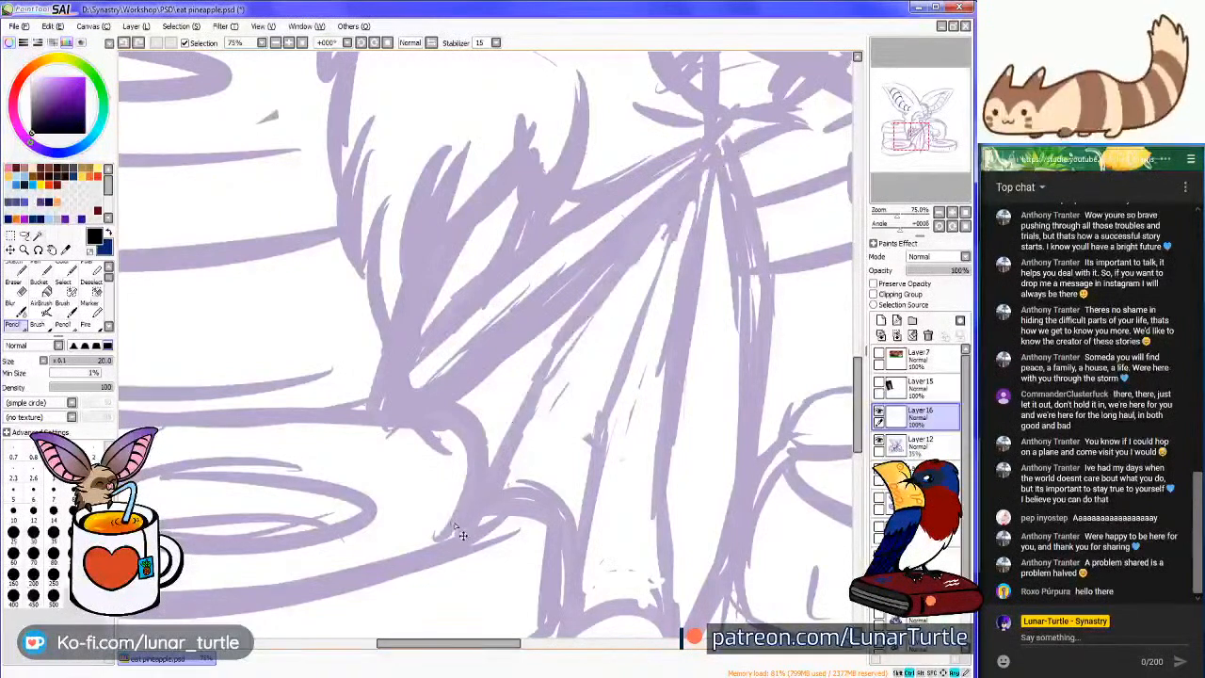
pyautogui.moveTo(441, 548)
pyautogui.mouseDown()
pyautogui.moveTo(738, 151)
pyautogui.moveTo(584, 301)
pyautogui.moveTo(414, 593)
pyautogui.mouseUp()
pyautogui.hotkey('ctrl', 'z')
# Trim the right ends of the left ear's lower five ribs back to the sketched edge with the Eraser at size 40
pyautogui.moveTo(909, 155)
pyautogui.mouseDown()
pyautogui.moveTo(915, 140)
pyautogui.moveTo(891, 115)
pyautogui.mouseUp()
pyautogui.click(15, 287)
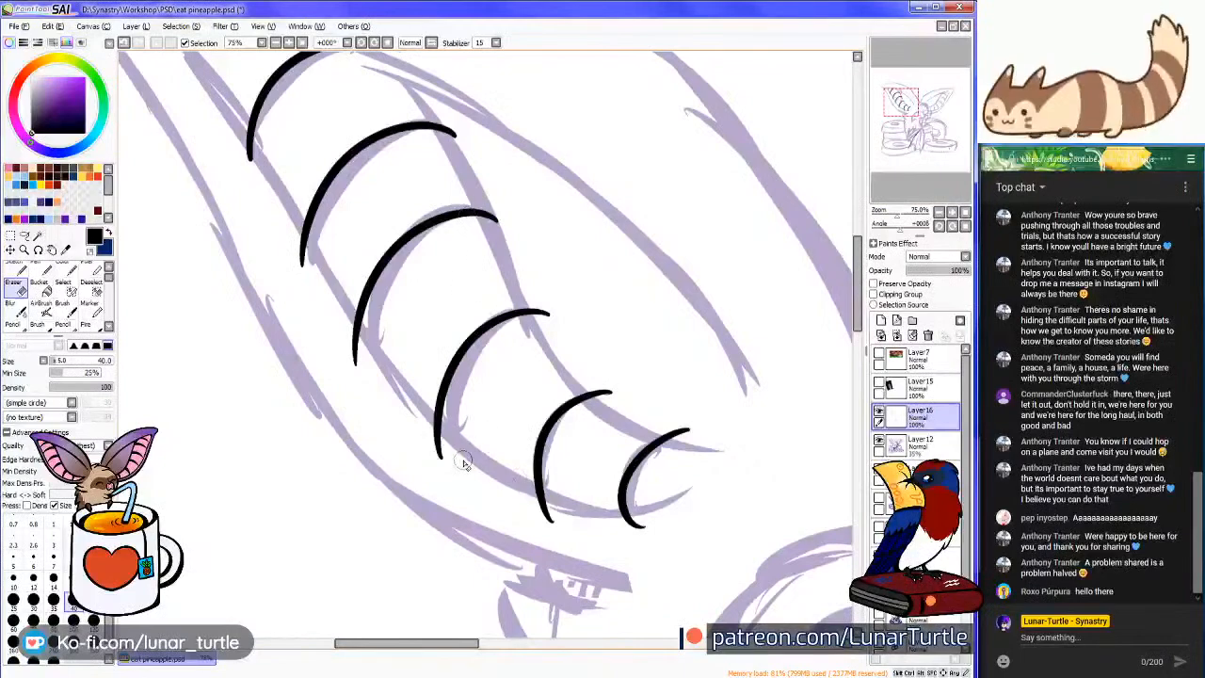
pyautogui.click(209, 672)
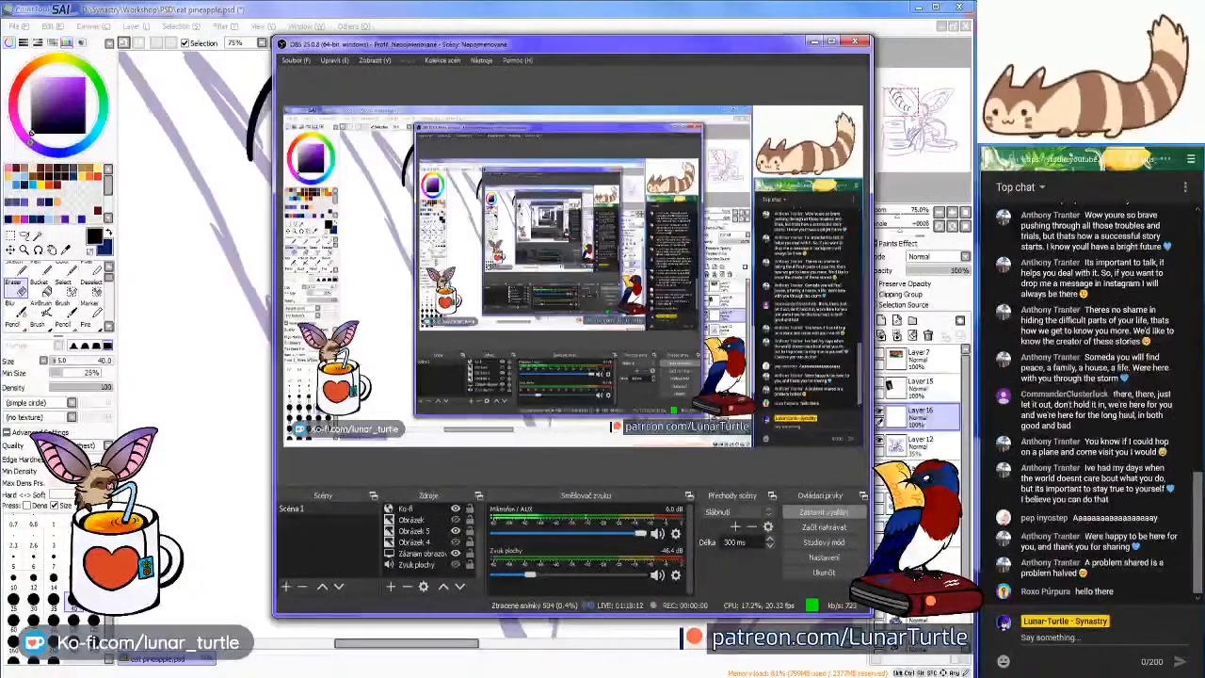
pyautogui.click(209, 672)
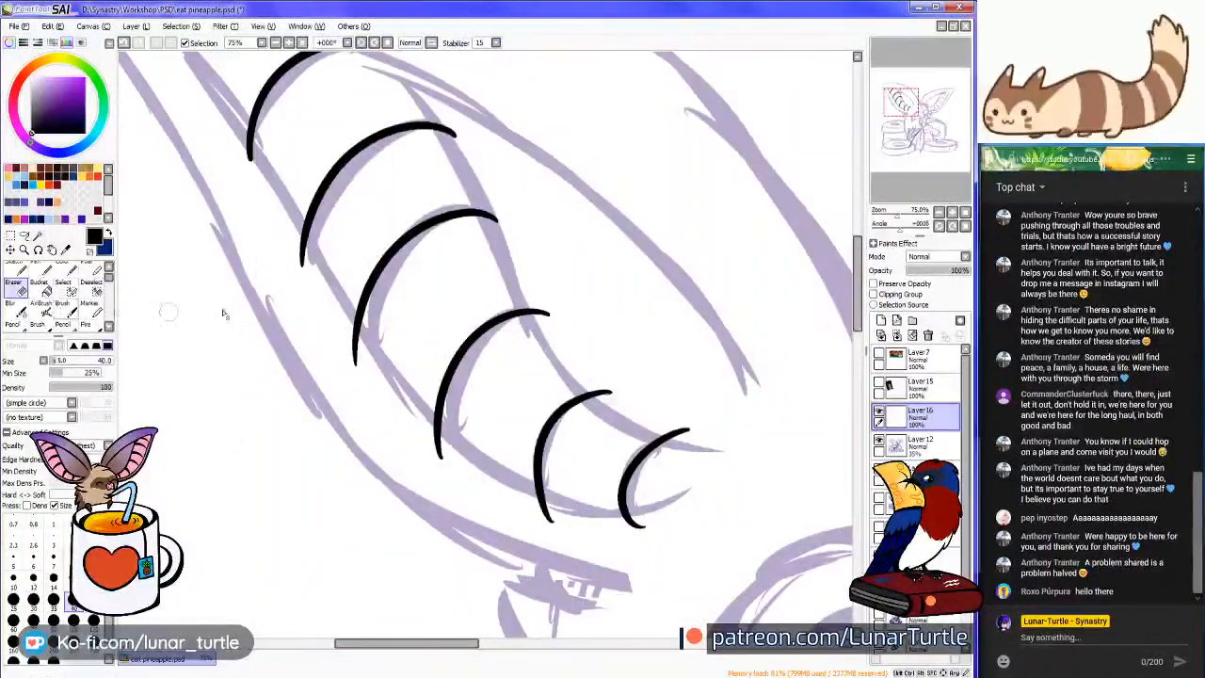
pyautogui.moveTo(499, 220); pyautogui.dragTo(492, 194)
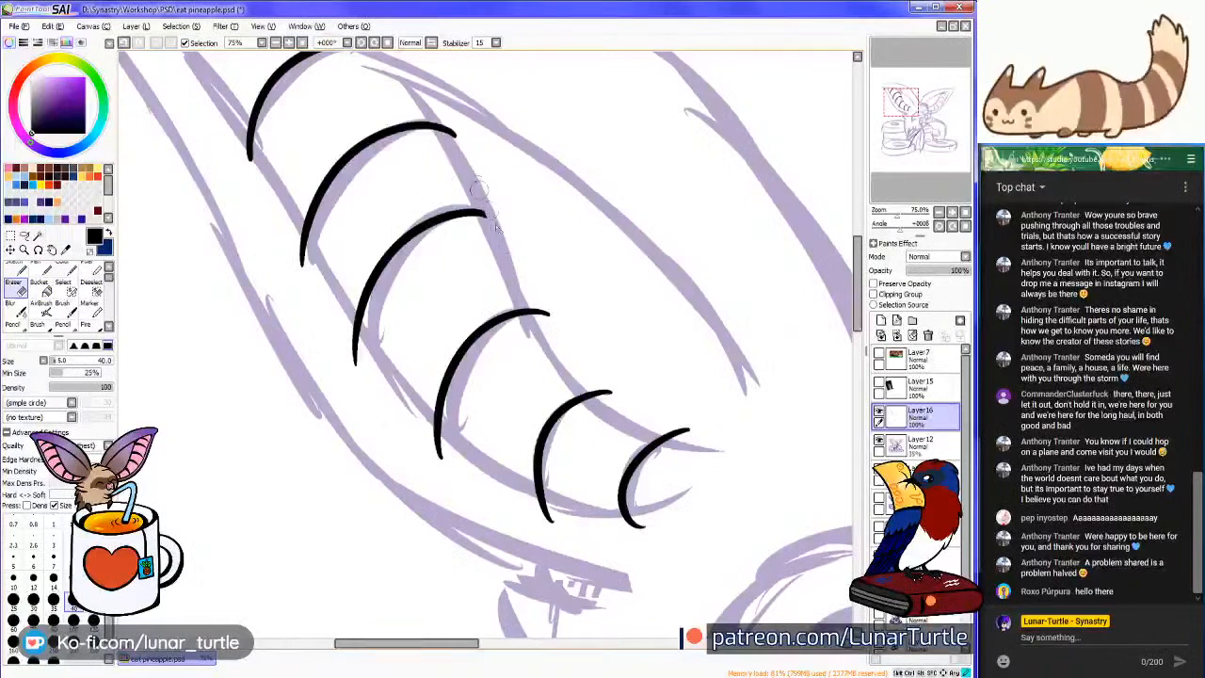
pyautogui.moveTo(460, 132); pyautogui.dragTo(441, 128)
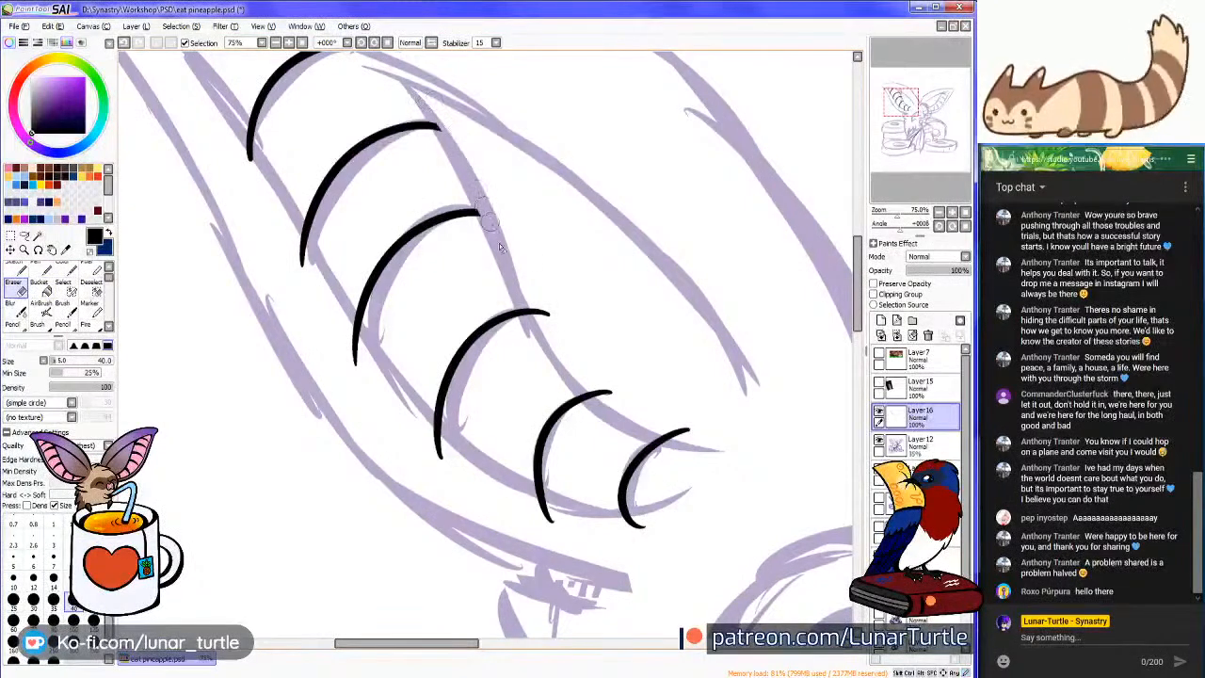
pyautogui.moveTo(530, 337)
pyautogui.mouseDown()
pyautogui.moveTo(552, 318)
pyautogui.moveTo(551, 330)
pyautogui.moveTo(532, 325)
pyautogui.moveTo(599, 394)
pyautogui.moveTo(585, 375)
pyautogui.moveTo(592, 397)
pyautogui.mouseUp()
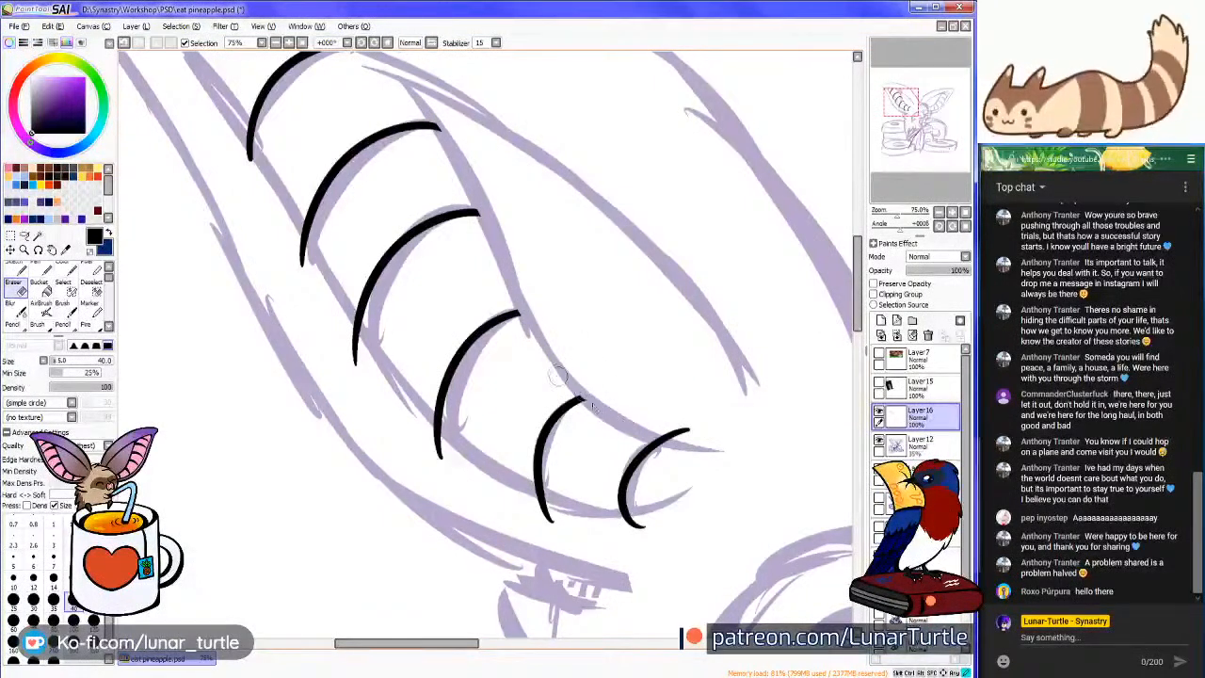
pyautogui.moveTo(680, 421)
pyautogui.mouseDown()
pyautogui.moveTo(659, 426)
pyautogui.moveTo(684, 434)
pyautogui.mouseUp()
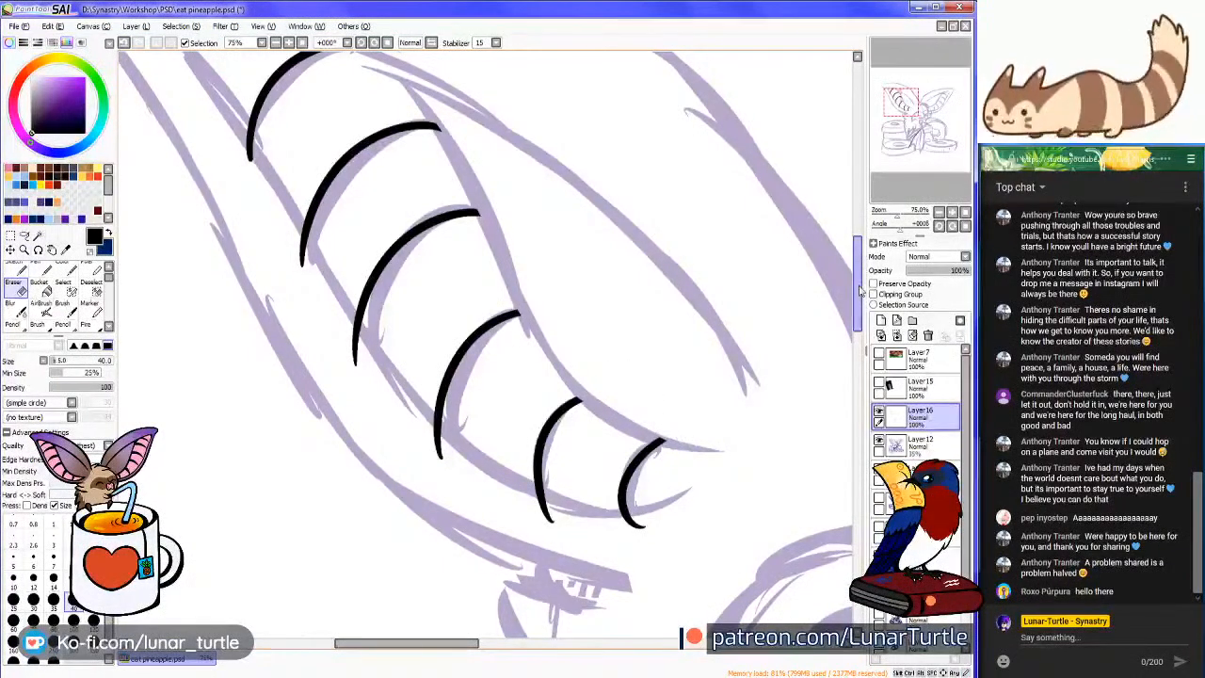
# Try to ink the long curved line joining the right ends of the left ear's ribs with the Pencil
pyautogui.moveTo(697, 146); pyautogui.dragTo(763, 286)
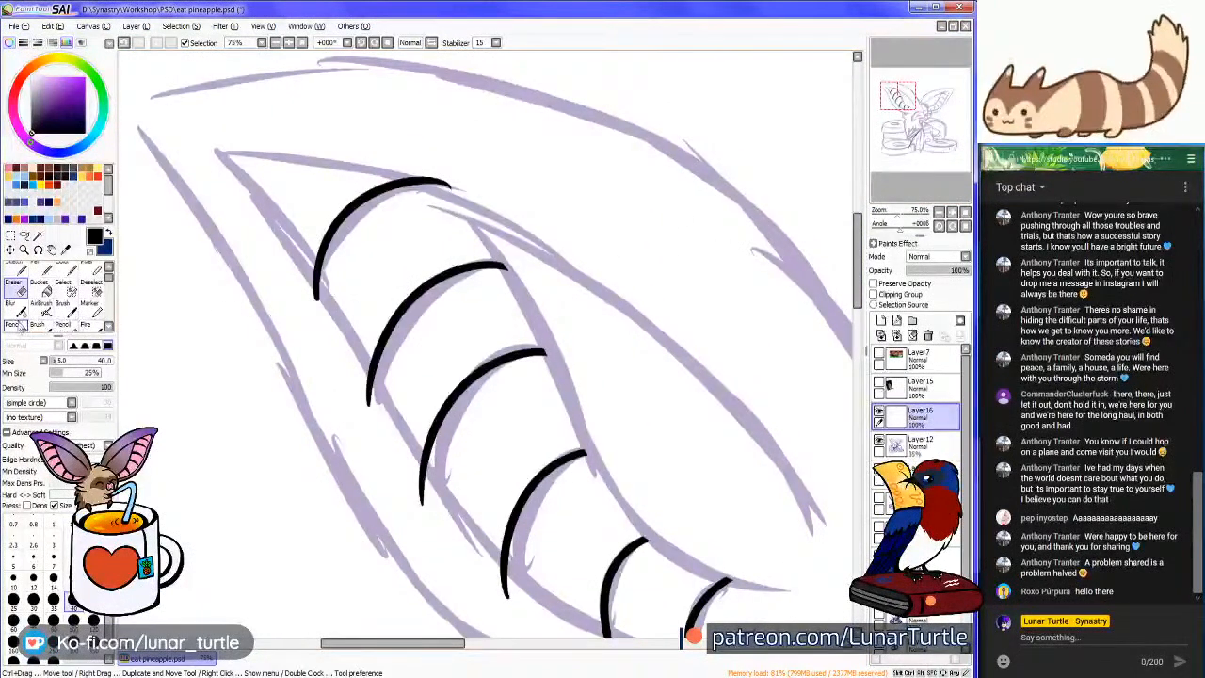
pyautogui.click(16, 323)
pyautogui.moveTo(595, 313); pyautogui.dragTo(514, 191)
pyautogui.moveTo(403, 85)
pyautogui.mouseDown()
pyautogui.moveTo(556, 392)
pyautogui.moveTo(735, 460)
pyautogui.mouseUp()
pyautogui.hotkey('ctrl', 'z')
pyautogui.moveTo(386, 92)
pyautogui.mouseDown()
pyautogui.moveTo(567, 439)
pyautogui.moveTo(739, 476)
pyautogui.mouseUp()
pyautogui.hotkey('ctrl', 'z')
pyautogui.moveTo(374, 77)
pyautogui.mouseDown()
pyautogui.moveTo(537, 400)
pyautogui.moveTo(736, 475)
pyautogui.mouseUp()
pyautogui.hotkey('ctrl', 'z')
pyautogui.moveTo(381, 75)
pyautogui.mouseDown()
pyautogui.moveTo(480, 252)
pyautogui.moveTo(736, 444)
pyautogui.mouseUp()
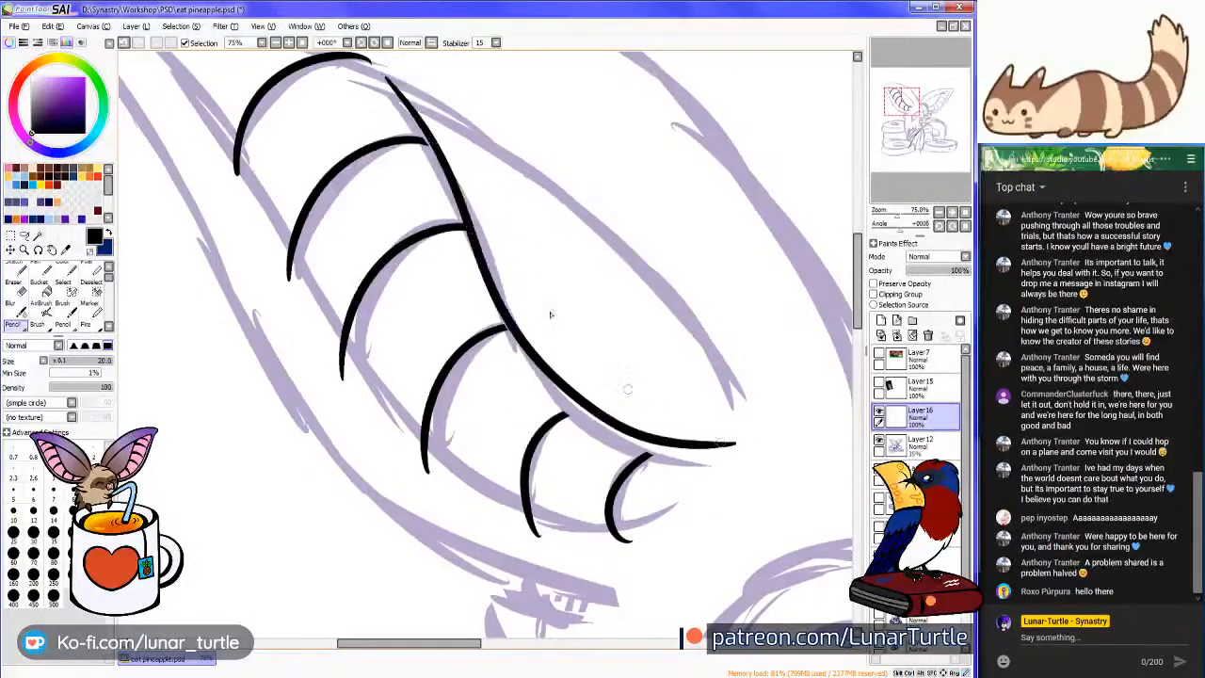
pyautogui.hotkey('ctrl', 'z')
pyautogui.moveTo(377, 80)
pyautogui.mouseDown()
pyautogui.moveTo(528, 382)
pyautogui.moveTo(753, 480)
pyautogui.mouseUp()
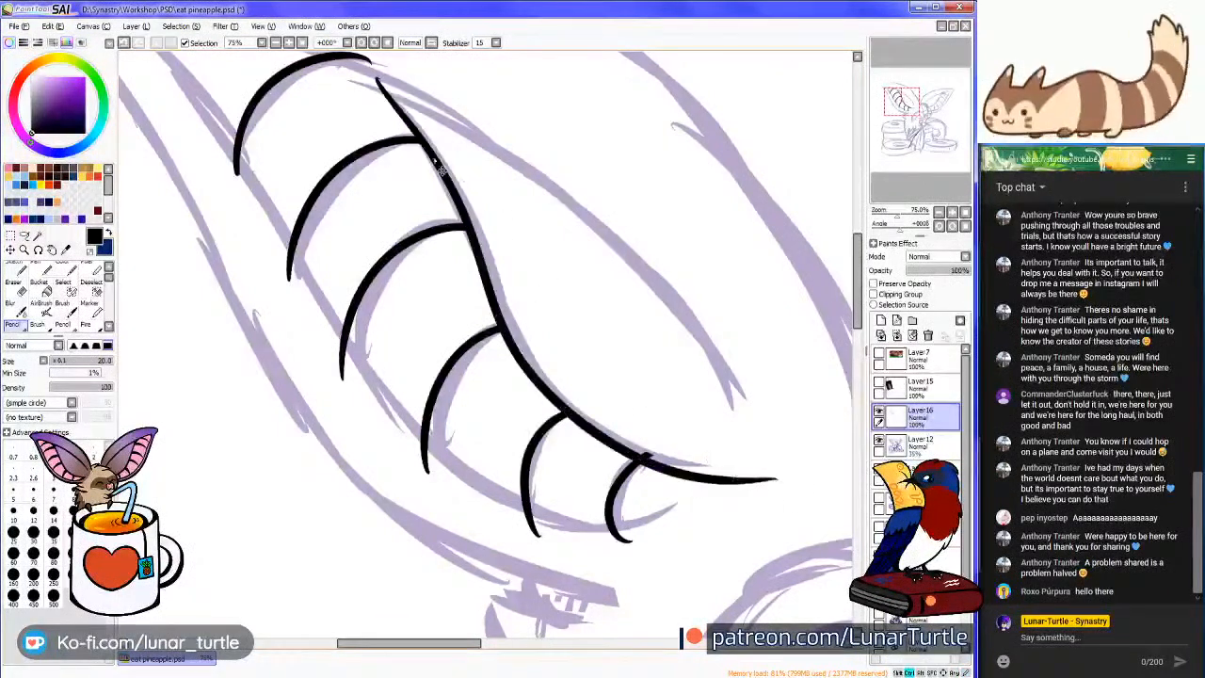
pyautogui.hotkey('ctrl', 'z')
pyautogui.moveTo(376, 75)
pyautogui.mouseDown()
pyautogui.moveTo(537, 407)
pyautogui.moveTo(753, 480)
pyautogui.mouseUp()
pyautogui.hotkey('ctrl', 'z')
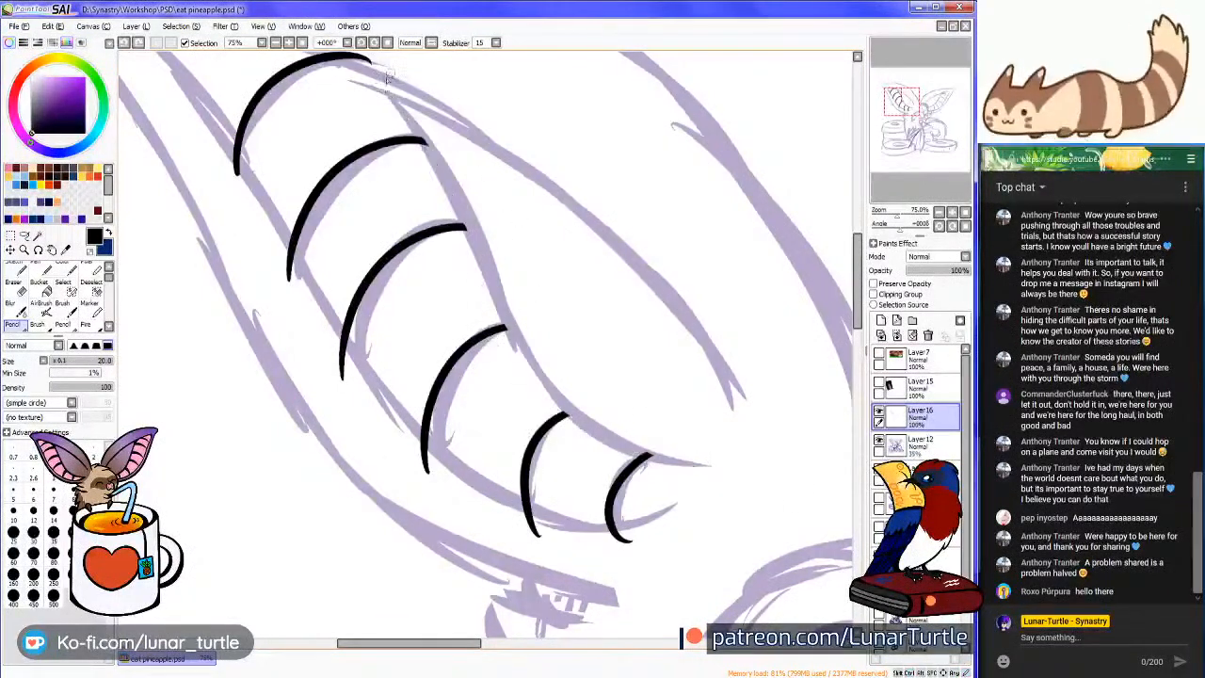
pyautogui.moveTo(381, 78)
pyautogui.mouseDown()
pyautogui.moveTo(505, 361)
pyautogui.moveTo(751, 482)
pyautogui.mouseUp()
pyautogui.hotkey('ctrl', 'z')
pyautogui.moveTo(381, 76)
pyautogui.mouseDown()
pyautogui.moveTo(489, 318)
pyautogui.moveTo(695, 445)
pyautogui.mouseUp()
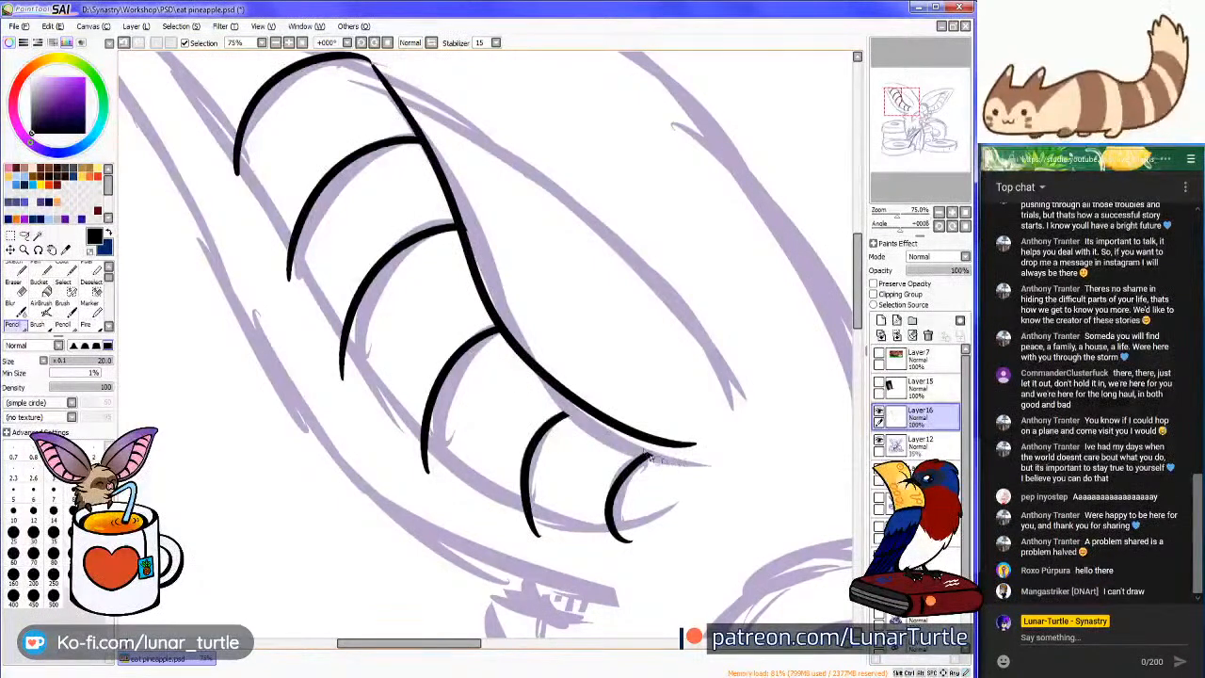
pyautogui.hotkey('ctrl', 'z')
pyautogui.moveTo(381, 77)
pyautogui.mouseDown()
pyautogui.moveTo(521, 354)
pyautogui.moveTo(738, 481)
pyautogui.mouseUp()
pyautogui.hotkey('ctrl', 'z')
pyautogui.moveTo(386, 77)
pyautogui.mouseDown()
pyautogui.moveTo(459, 201)
pyautogui.moveTo(708, 450)
pyautogui.mouseUp()
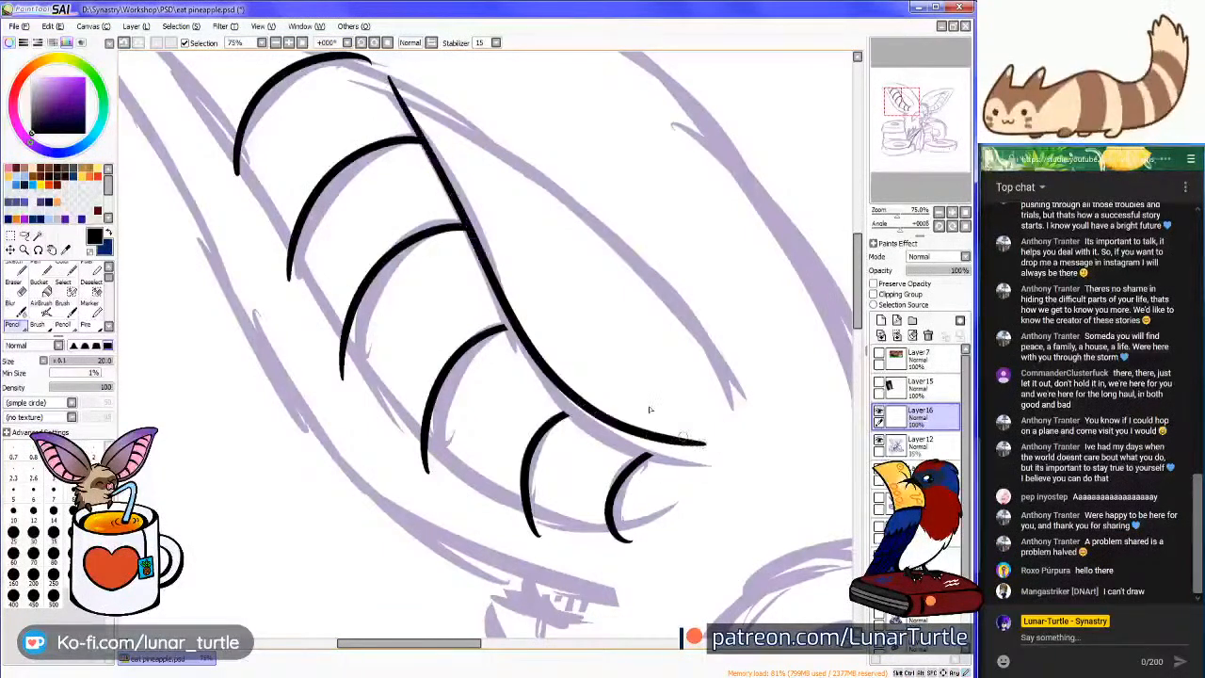
pyautogui.hotkey('ctrl', 'z')
pyautogui.moveTo(360, 66)
pyautogui.mouseDown()
pyautogui.moveTo(690, 493)
pyautogui.moveTo(744, 488)
pyautogui.mouseUp()
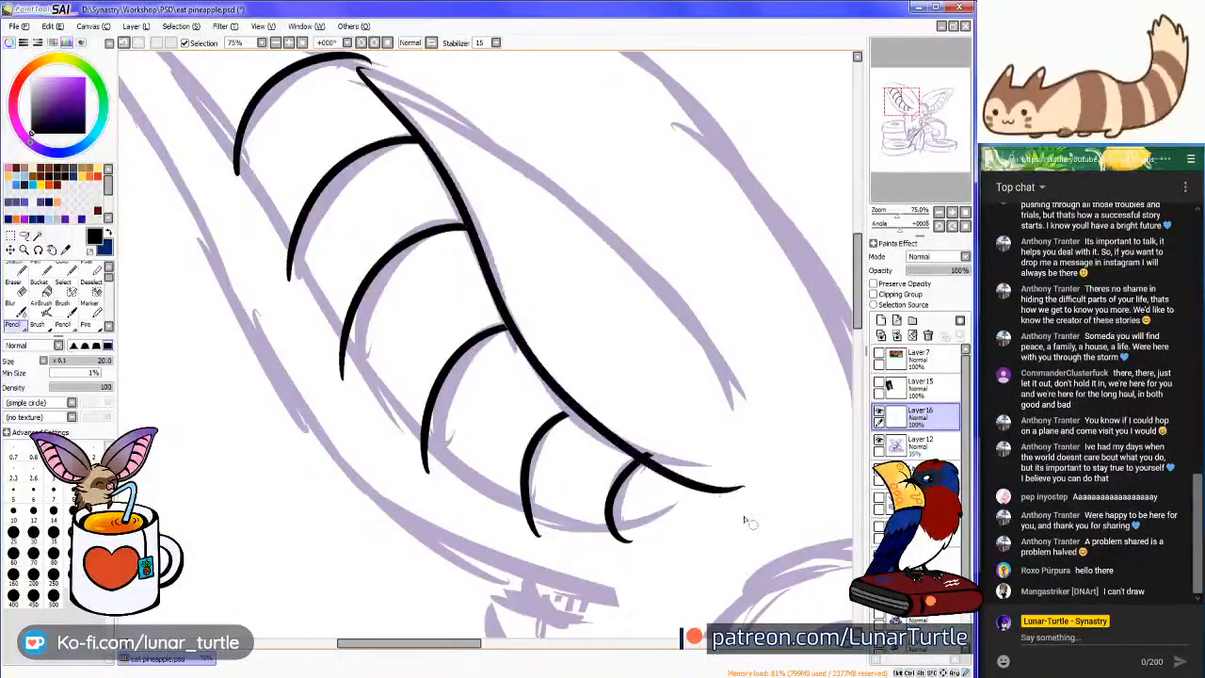
pyautogui.hotkey('ctrl', 'z')
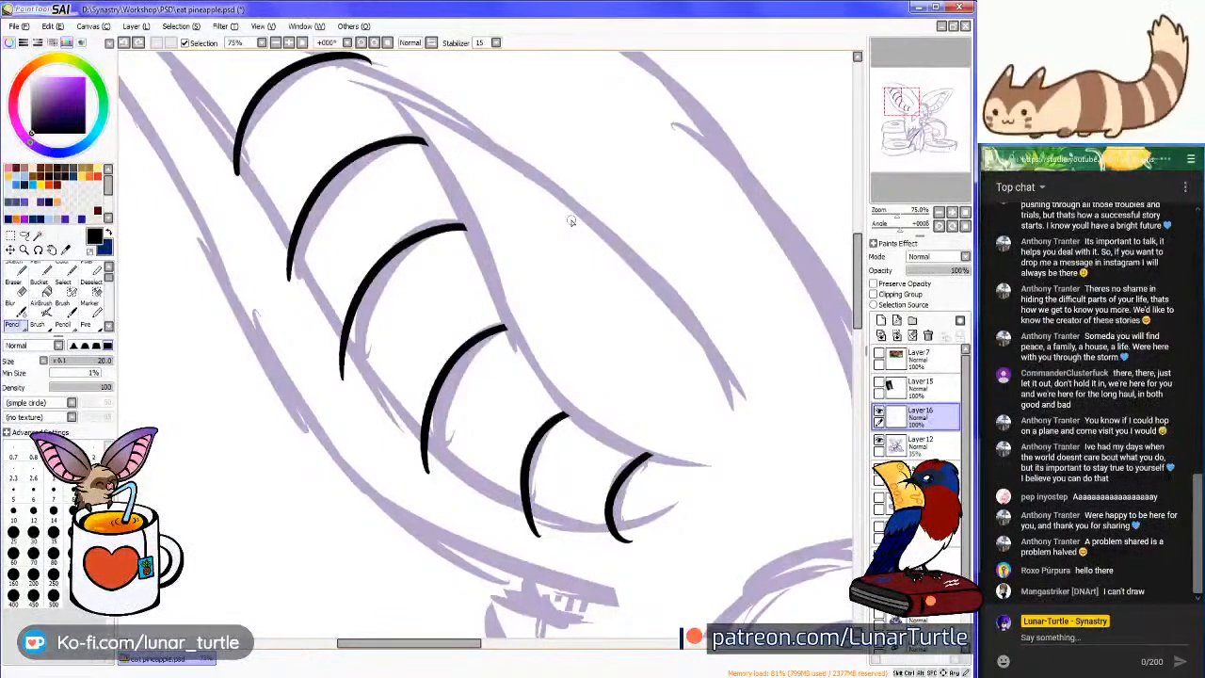
pyautogui.moveTo(369, 76)
pyautogui.mouseDown()
pyautogui.moveTo(624, 459)
pyautogui.moveTo(695, 463)
pyautogui.mouseUp()
pyautogui.hotkey('ctrl', 'z')
pyautogui.moveTo(373, 68)
pyautogui.mouseDown()
pyautogui.moveTo(493, 282)
pyautogui.moveTo(738, 453)
pyautogui.mouseUp()
pyautogui.hotkey('ctrl', 'z')
pyautogui.moveTo(375, 70)
pyautogui.mouseDown()
pyautogui.moveTo(446, 200)
pyautogui.moveTo(684, 484)
pyautogui.moveTo(734, 466)
pyautogui.mouseUp()
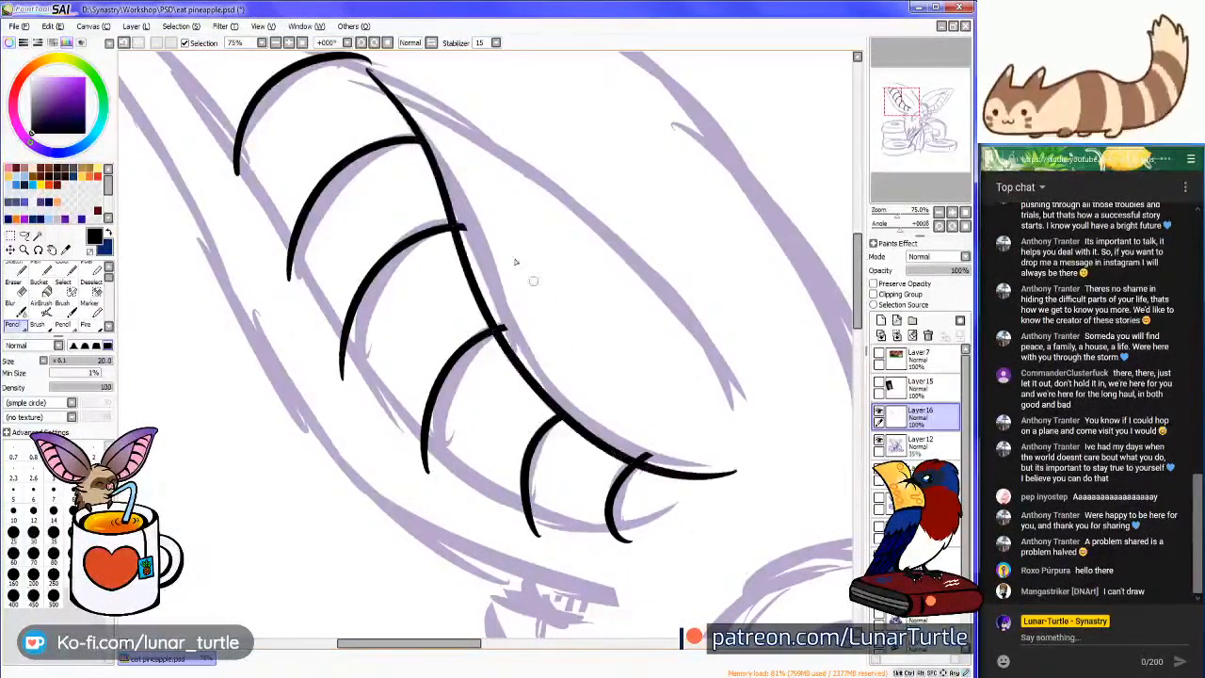
pyautogui.hotkey('ctrl', 'z')
pyautogui.moveTo(377, 75)
pyautogui.mouseDown()
pyautogui.moveTo(523, 378)
pyautogui.moveTo(725, 465)
pyautogui.mouseUp()
pyautogui.hotkey('ctrl', 'z')
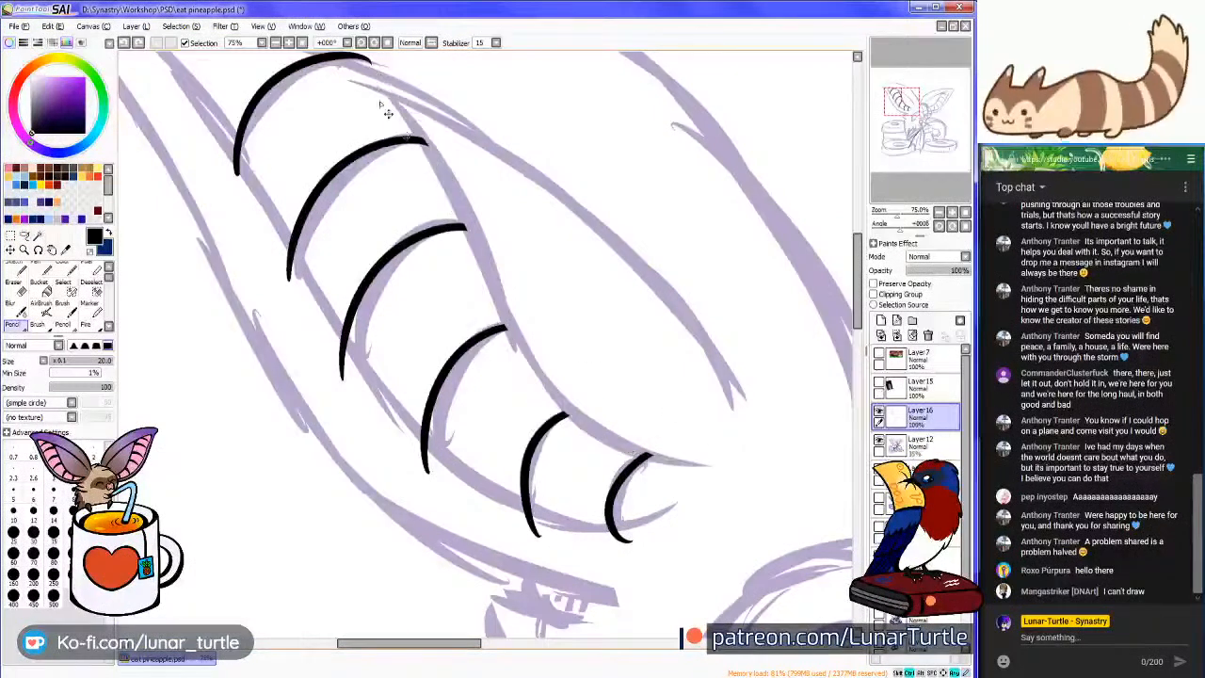
pyautogui.moveTo(380, 79)
pyautogui.mouseDown()
pyautogui.moveTo(407, 100)
pyautogui.moveTo(609, 412)
pyautogui.moveTo(750, 450)
pyautogui.mouseUp()
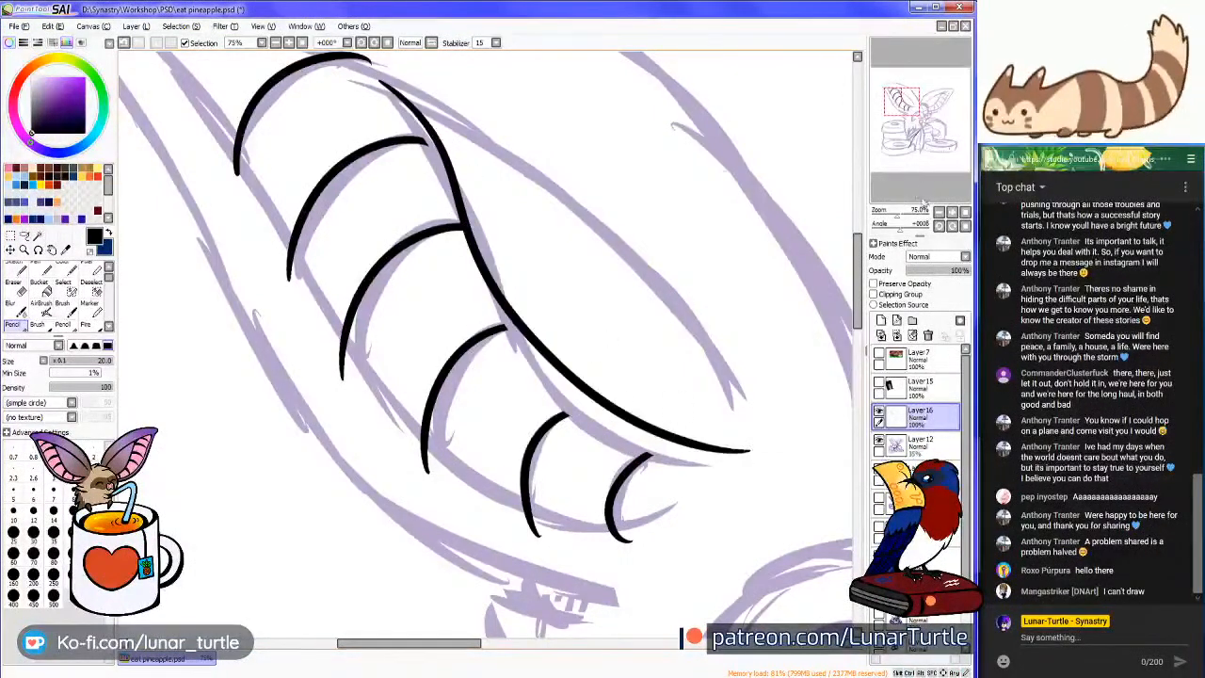
# Ink the curved line joining the right ends of the left ear's ribs with the canvas rotated, then reset the rotation
pyautogui.click(953, 227)
pyautogui.click(953, 227)
pyautogui.click(939, 213)
pyautogui.hotkey('ctrl', 'z')
pyautogui.moveTo(499, 172)
pyautogui.mouseDown()
pyautogui.moveTo(526, 454)
pyautogui.moveTo(621, 502)
pyautogui.moveTo(533, 425)
pyautogui.moveTo(497, 139)
pyautogui.moveTo(509, 396)
pyautogui.moveTo(616, 478)
pyautogui.mouseUp()
pyautogui.hotkey('ctrl', 'z')
pyautogui.hotkey('ctrl', 'z')
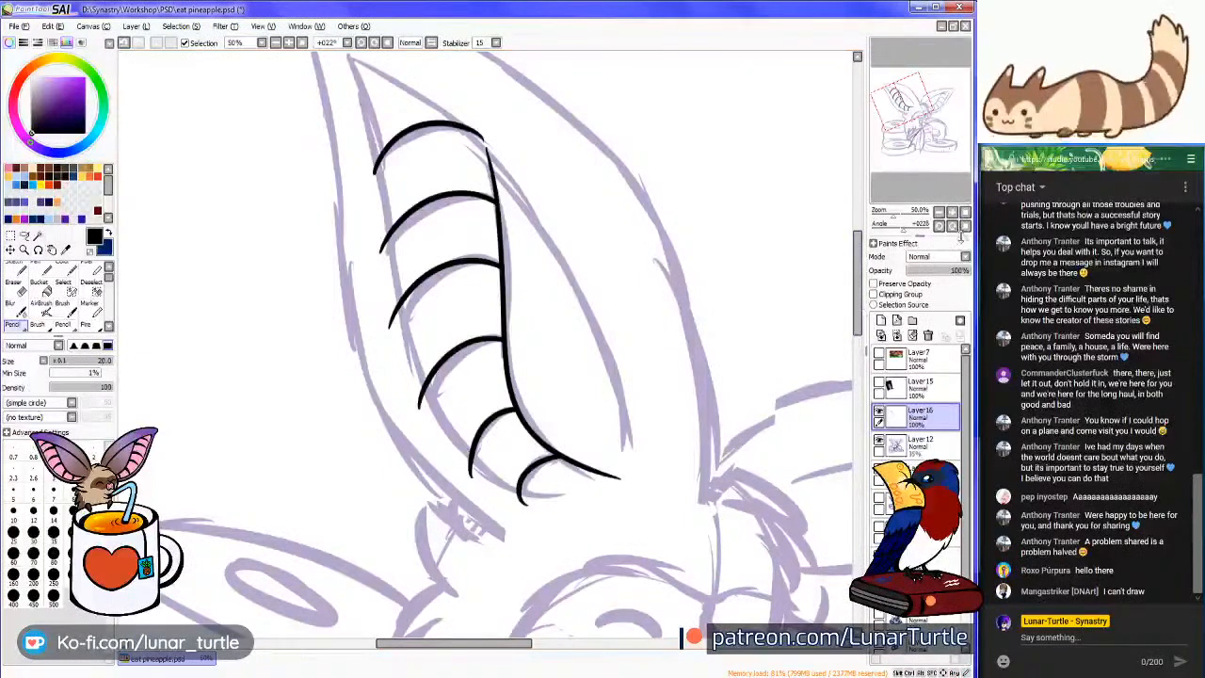
pyautogui.click(965, 226)
pyautogui.click(903, 113)
pyautogui.click(952, 210)
pyautogui.click(952, 211)
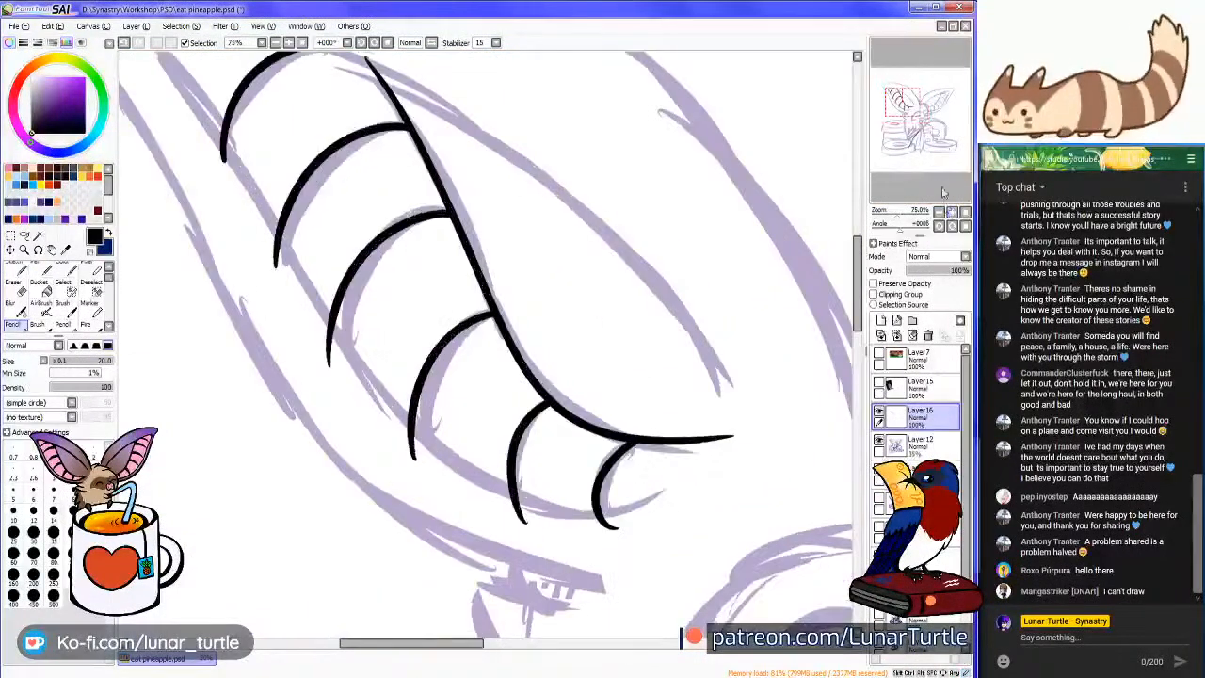
# Trim the lower end of the left ear's joining line and the top rib's right tip with the Eraser at size 16
pyautogui.click(952, 211)
pyautogui.click(14, 281)
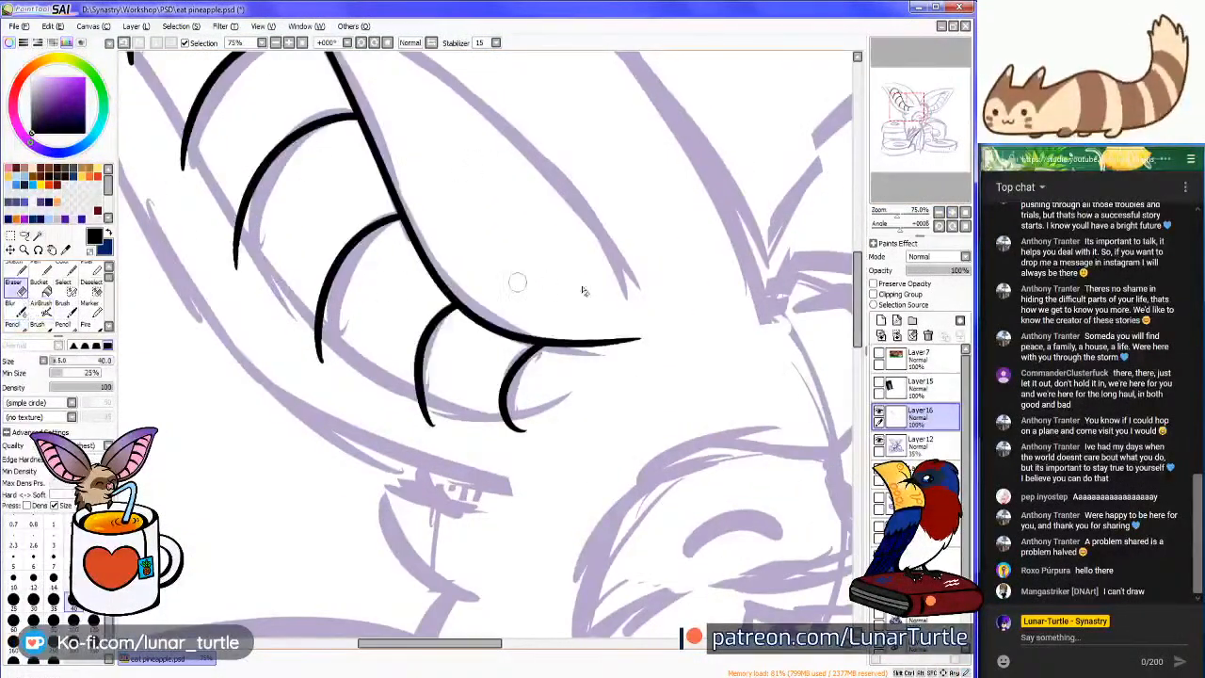
pyautogui.click(72, 600)
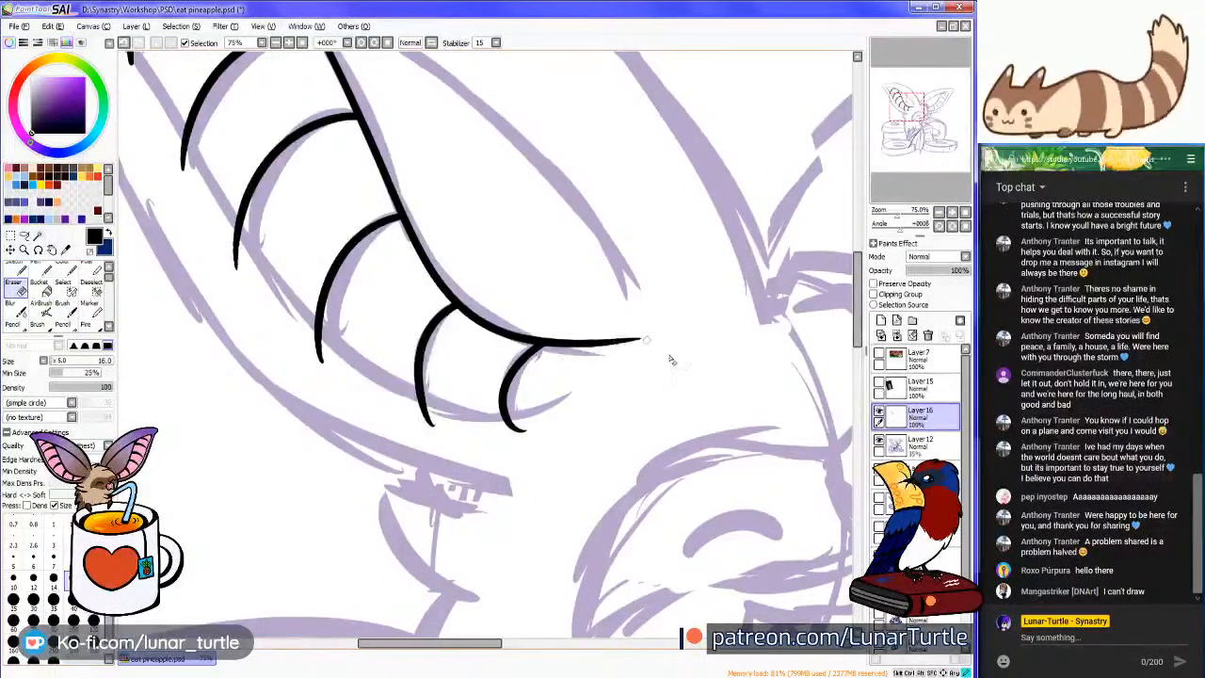
pyautogui.moveTo(621, 347); pyautogui.dragTo(622, 350)
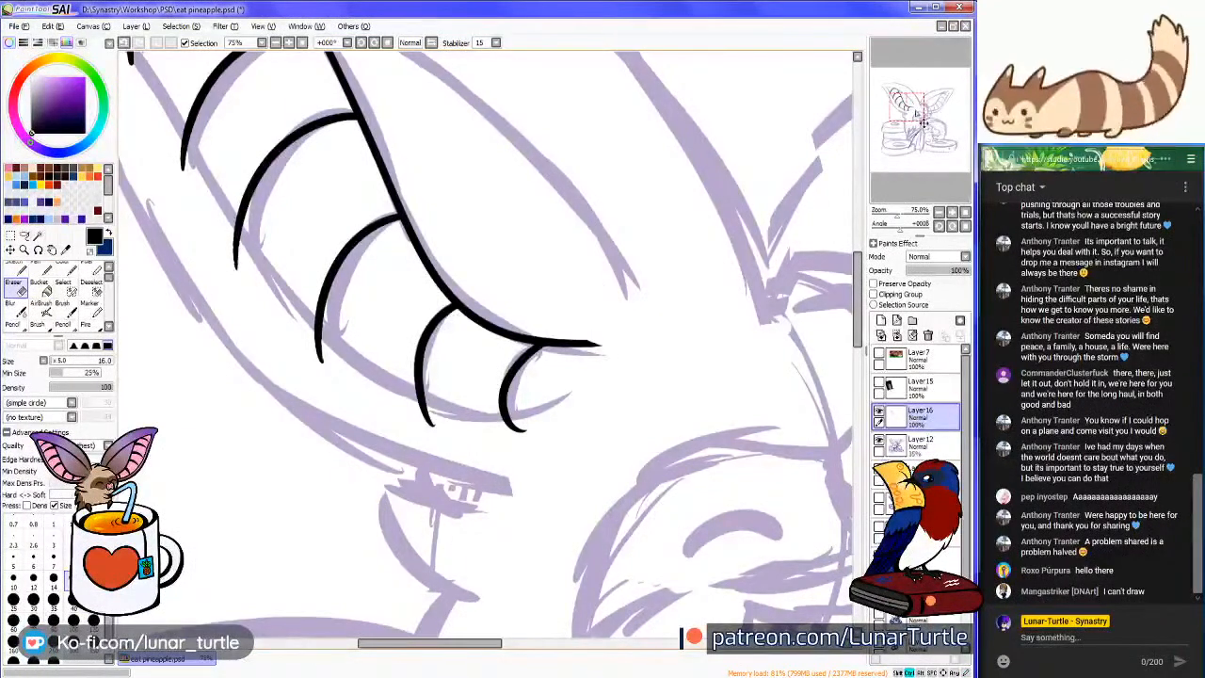
pyautogui.moveTo(923, 115); pyautogui.dragTo(796, 110)
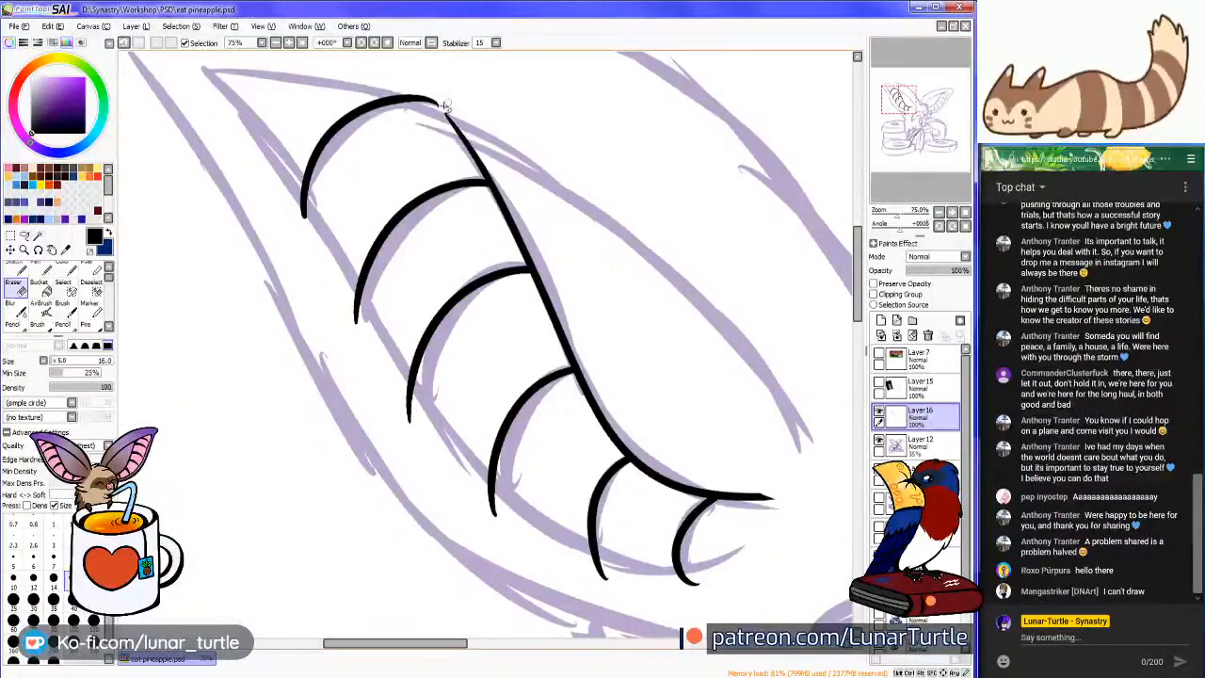
pyautogui.moveTo(432, 104)
pyautogui.mouseDown()
pyautogui.moveTo(456, 117)
pyautogui.moveTo(371, 87)
pyautogui.moveTo(438, 111)
pyautogui.mouseUp()
# Trim the left ends of the left ear's six ribs back to the sketched edge with the Eraser at size 35, and save the file
pyautogui.click(53, 599)
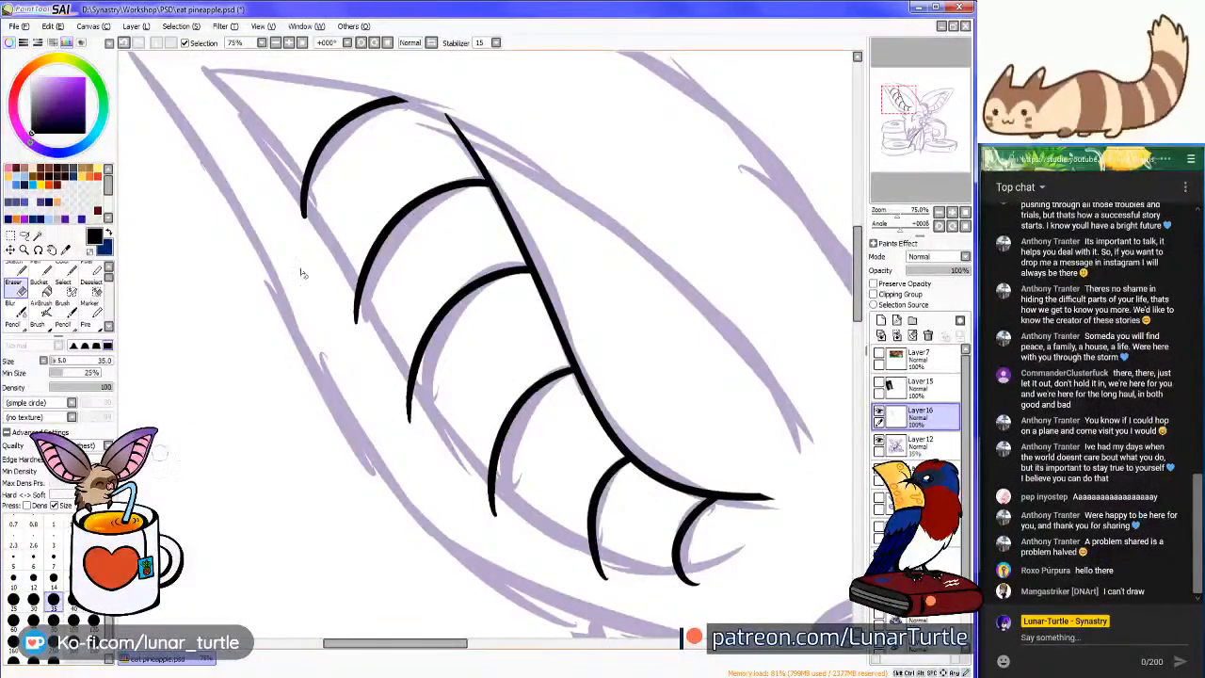
pyautogui.moveTo(296, 199); pyautogui.dragTo(317, 238)
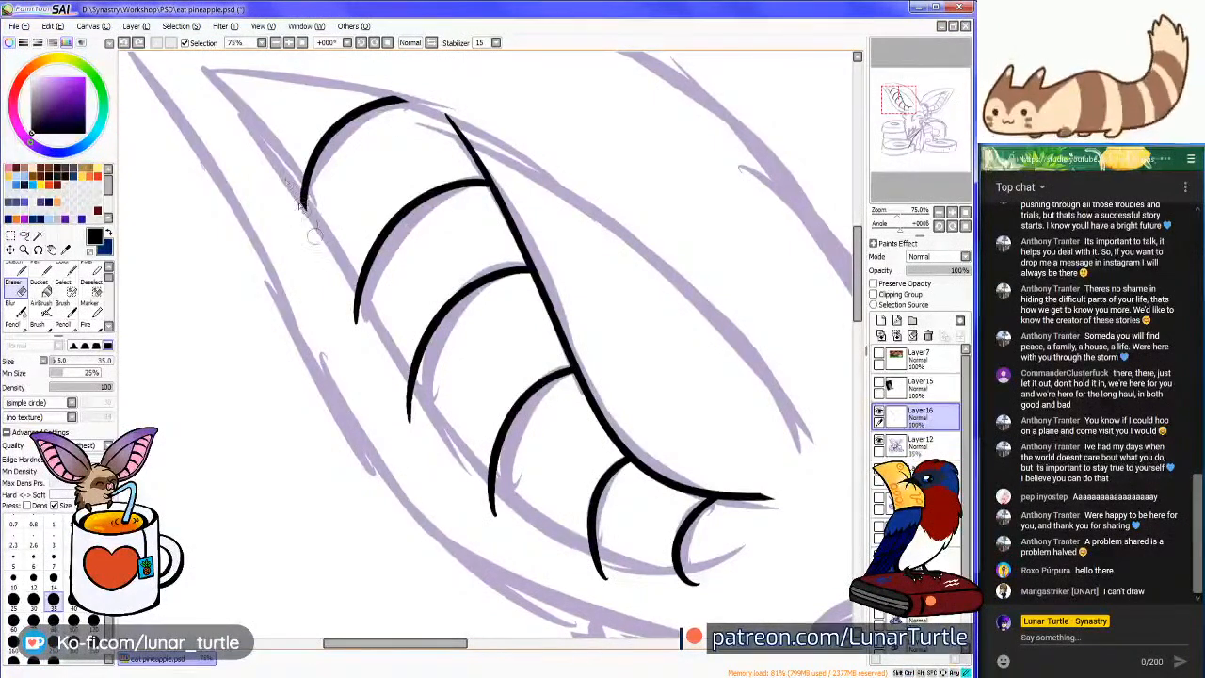
pyautogui.moveTo(339, 302); pyautogui.dragTo(351, 310)
pyautogui.moveTo(405, 401)
pyautogui.mouseDown()
pyautogui.moveTo(387, 375)
pyautogui.moveTo(417, 403)
pyautogui.mouseUp()
pyautogui.moveTo(491, 513); pyautogui.dragTo(508, 526)
pyautogui.moveTo(607, 576); pyautogui.dragTo(584, 581)
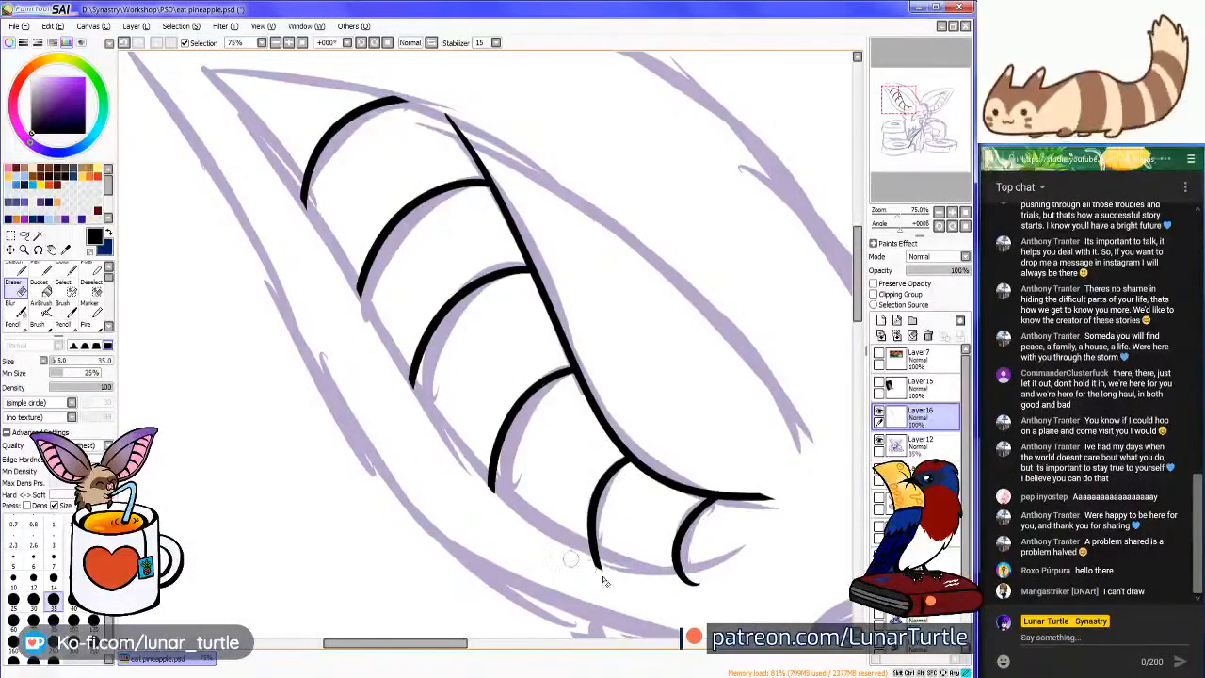
pyautogui.moveTo(659, 591); pyautogui.dragTo(654, 595)
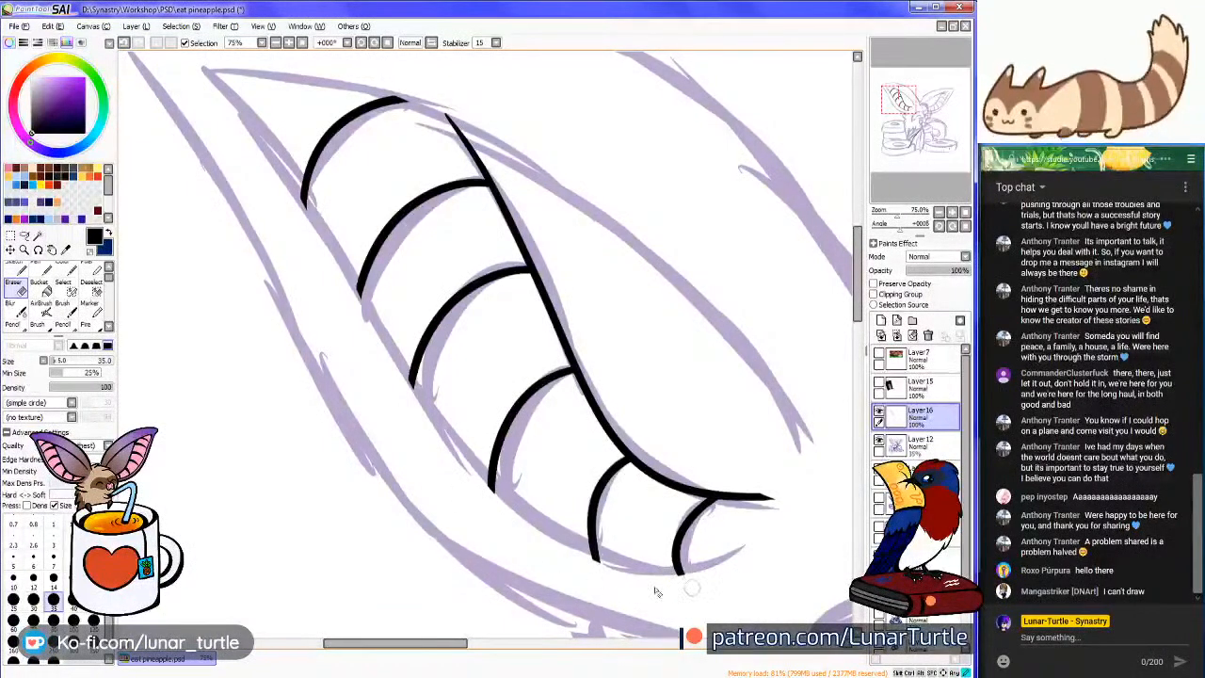
pyautogui.moveTo(921, 138)
pyautogui.mouseDown()
pyautogui.moveTo(937, 139)
pyautogui.moveTo(927, 155)
pyautogui.mouseUp()
pyautogui.click(940, 212)
pyautogui.click(939, 212)
pyautogui.click(940, 211)
pyautogui.hotkey('ctrl', 's')
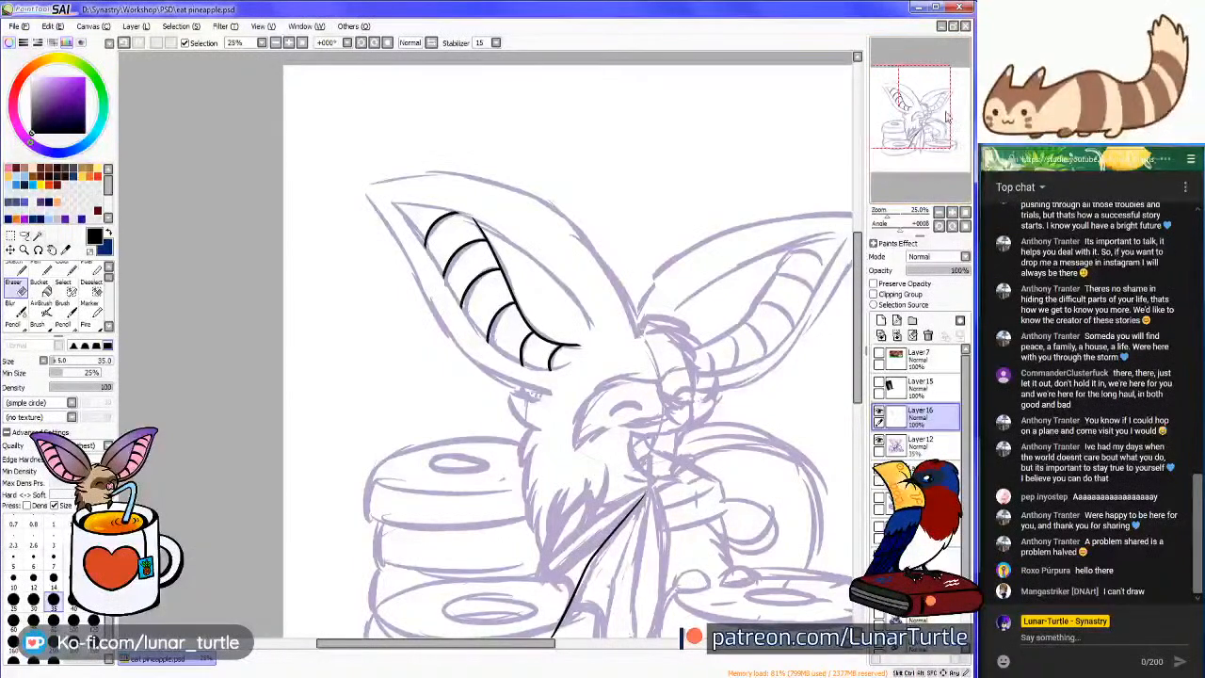
# Try to ink the base of the left ear and the pointed cheek tuft below it with the Pencil at size 20
pyautogui.scroll(1, 949, 141)
pyautogui.scroll(1, 951, 193)
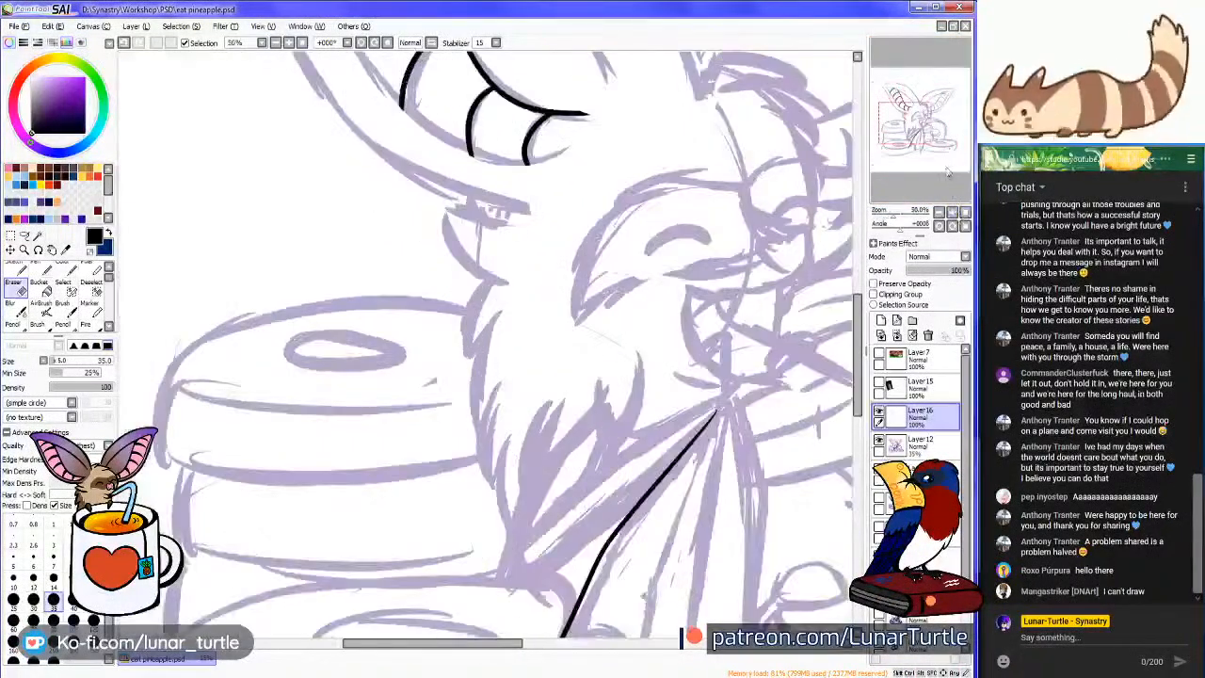
pyautogui.scroll(3, 951, 193)
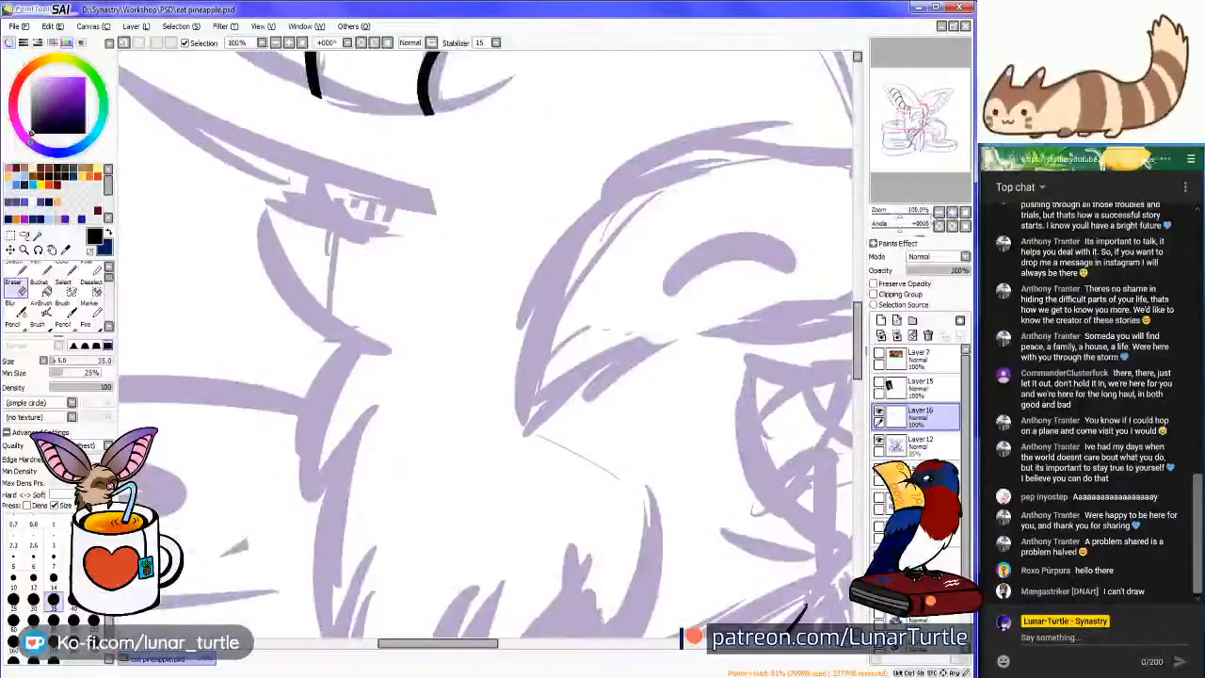
pyautogui.click(12, 324)
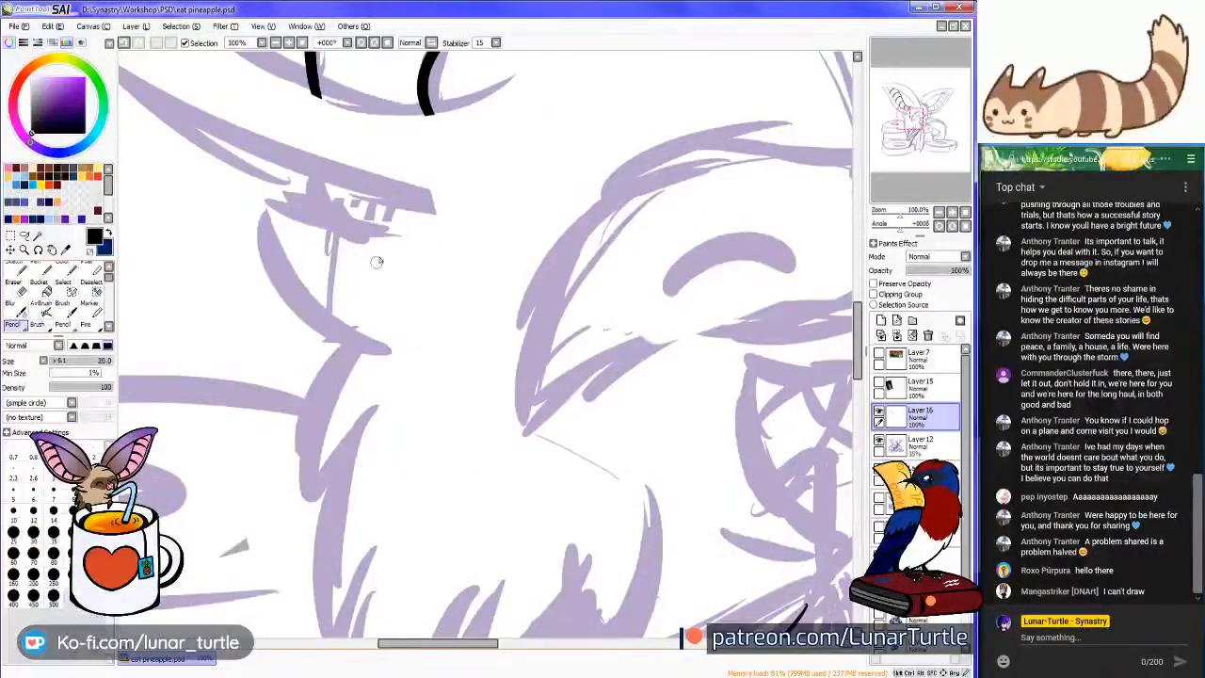
pyautogui.moveTo(280, 161); pyautogui.dragTo(408, 241)
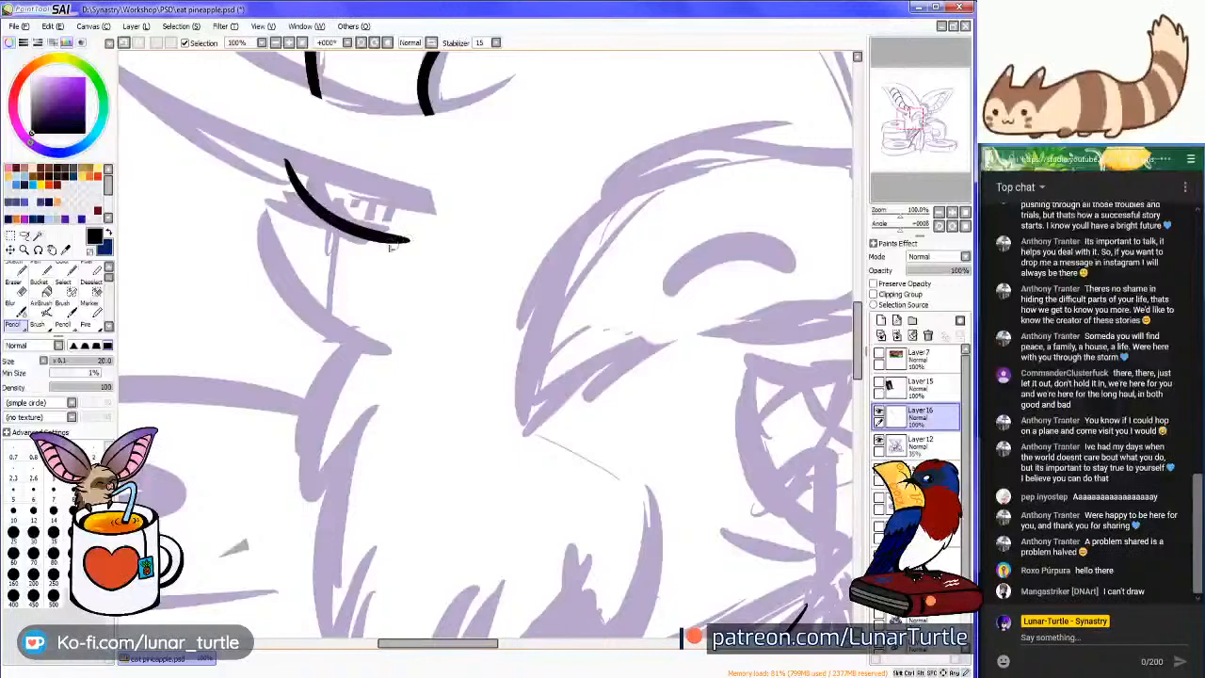
pyautogui.moveTo(334, 207)
pyautogui.mouseDown()
pyautogui.moveTo(275, 283)
pyautogui.moveTo(488, 383)
pyautogui.mouseUp()
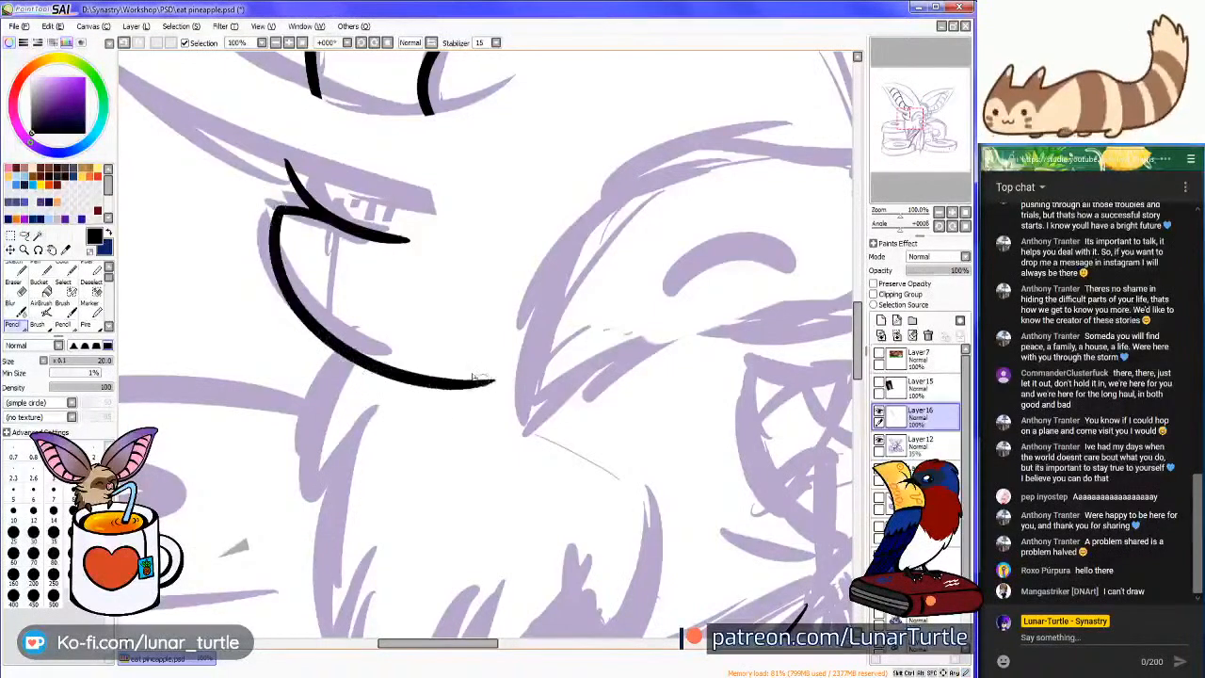
pyautogui.hotkey('ctrl', 'z')
pyautogui.hotkey('ctrl', 'z')
# Ink the curved line running down the snout to the top of the nose
pyautogui.click(872, 148)
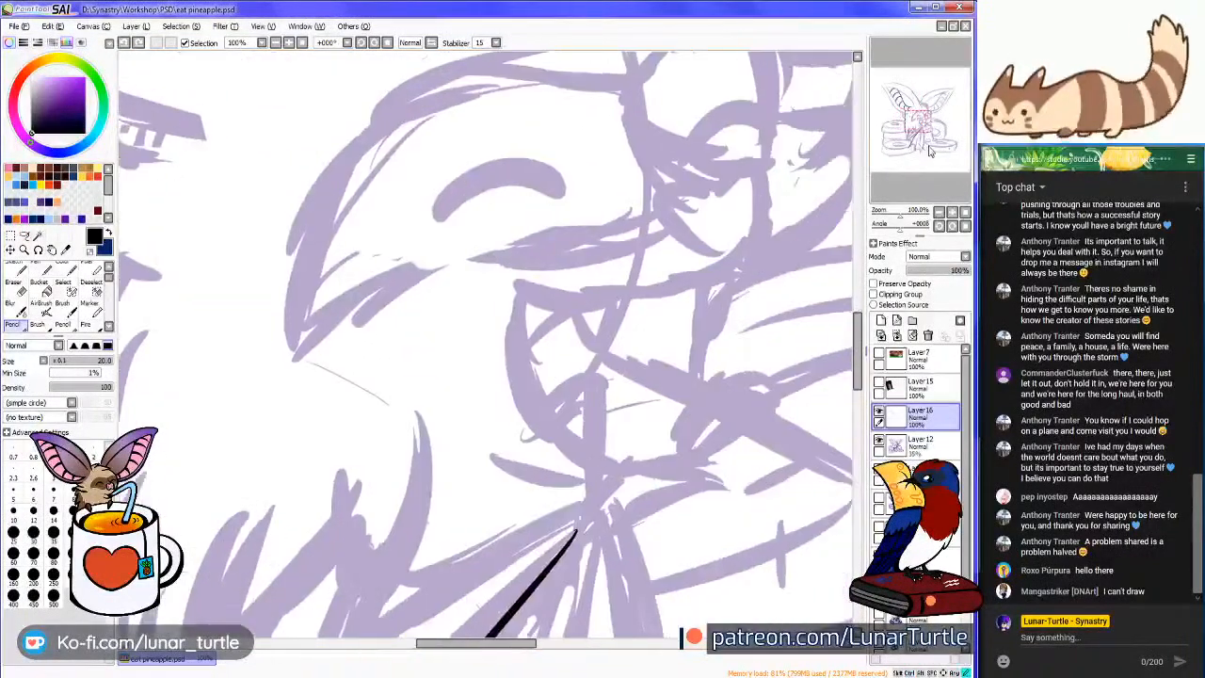
pyautogui.click(923, 138)
pyautogui.moveTo(922, 138); pyautogui.dragTo(896, 185)
pyautogui.moveTo(523, 138); pyautogui.dragTo(647, 202)
pyautogui.click(951, 215)
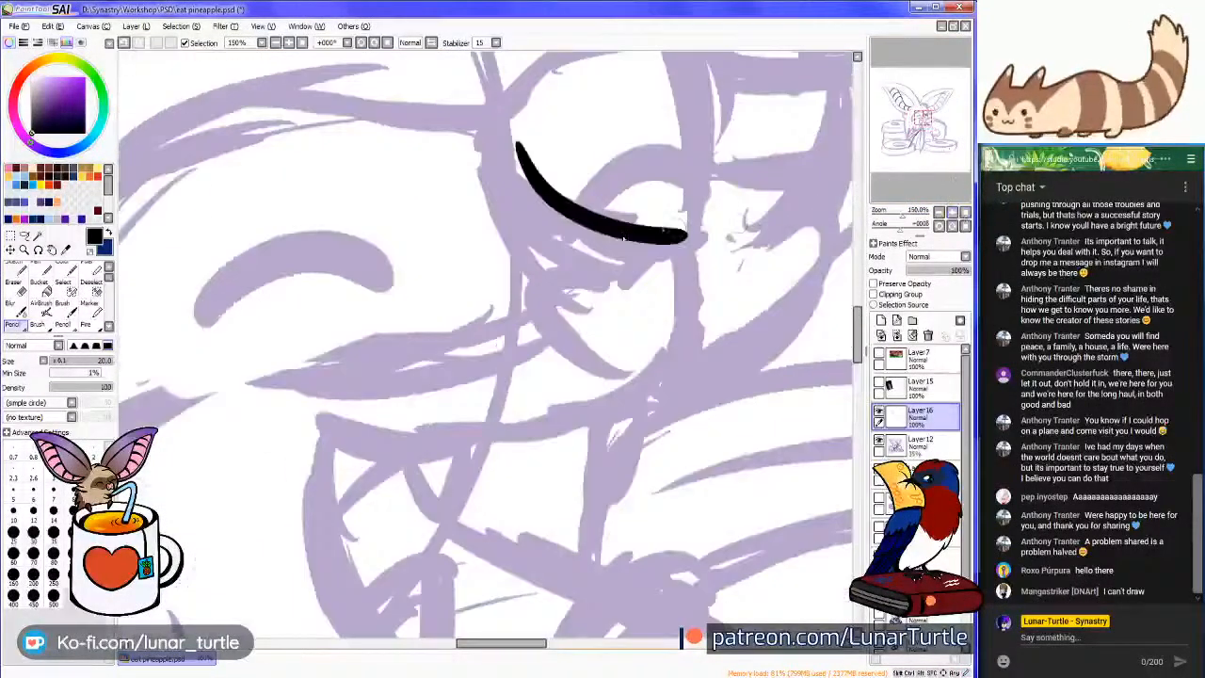
# Ink the notched nose outline with its nostril marks, and the arched closed eye behind the snout
pyautogui.moveTo(670, 237)
pyautogui.mouseDown()
pyautogui.moveTo(686, 353)
pyautogui.moveTo(659, 350)
pyautogui.mouseUp()
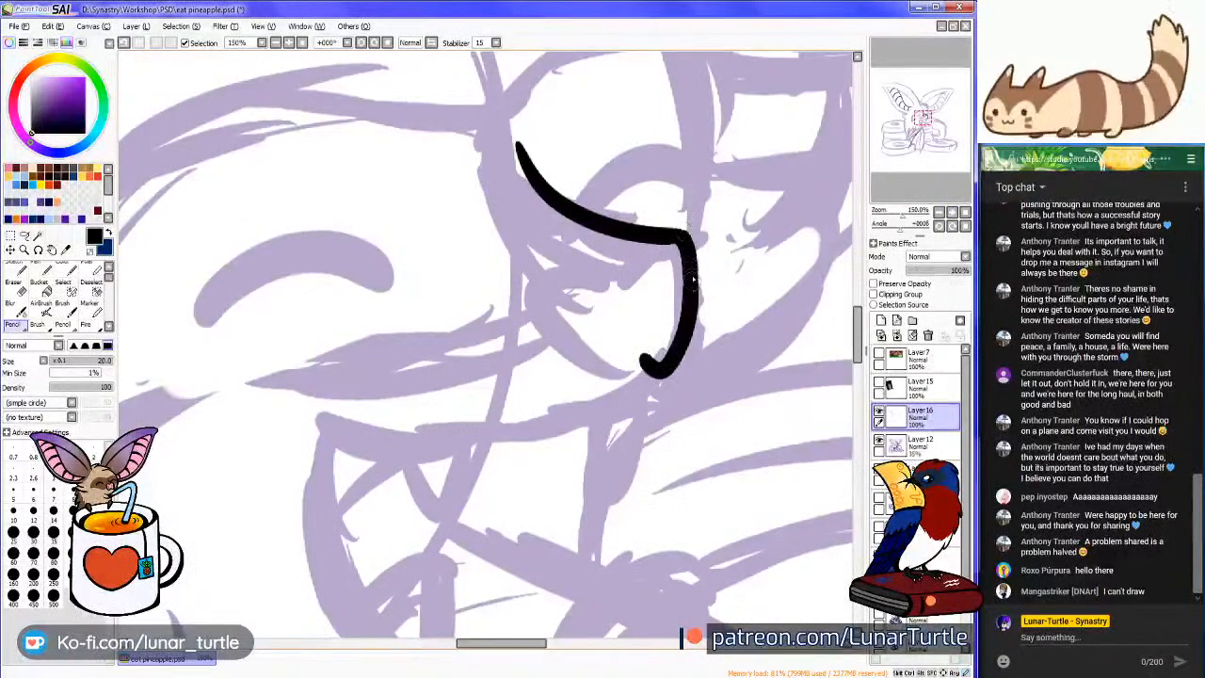
pyautogui.moveTo(679, 236); pyautogui.dragTo(636, 287)
pyautogui.hotkey('ctrl', 'z')
pyautogui.moveTo(686, 232)
pyautogui.mouseDown()
pyautogui.moveTo(615, 302)
pyautogui.moveTo(635, 279)
pyautogui.moveTo(598, 266)
pyautogui.moveTo(575, 335)
pyautogui.moveTo(609, 373)
pyautogui.moveTo(639, 367)
pyautogui.mouseUp()
pyautogui.hotkey('ctrl', 'z')
pyautogui.moveTo(624, 281)
pyautogui.mouseDown()
pyautogui.moveTo(563, 292)
pyautogui.moveTo(596, 395)
pyautogui.moveTo(640, 367)
pyautogui.mouseUp()
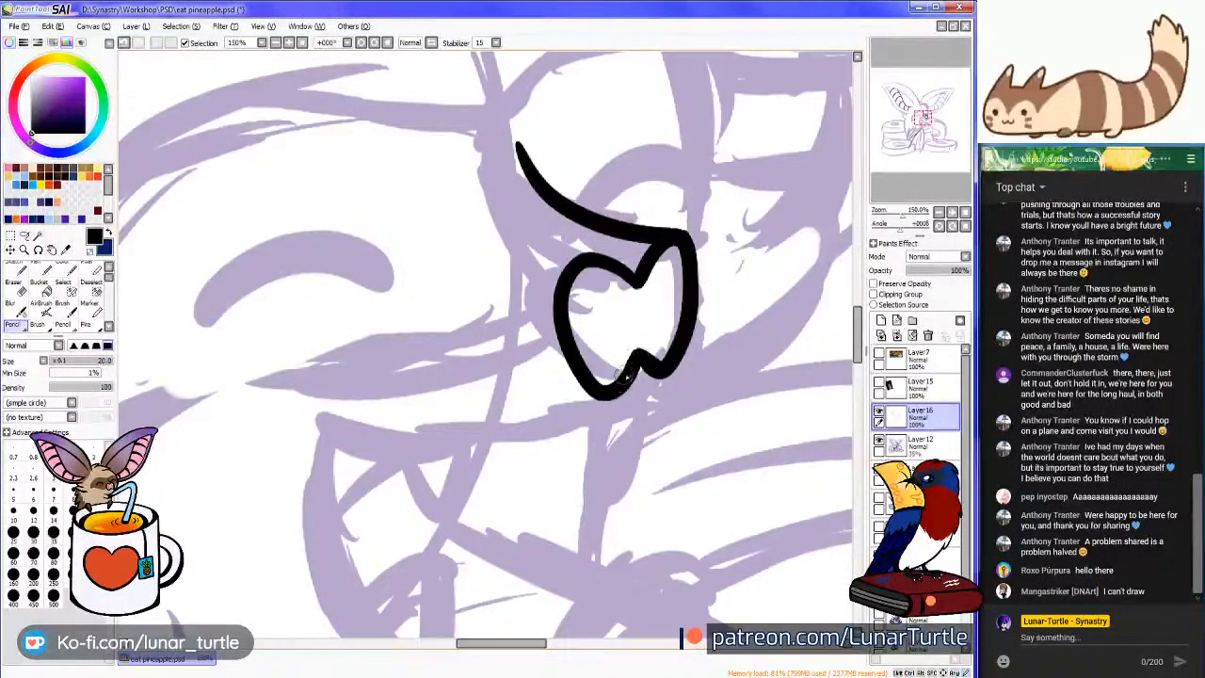
pyautogui.moveTo(596, 300); pyautogui.dragTo(611, 352)
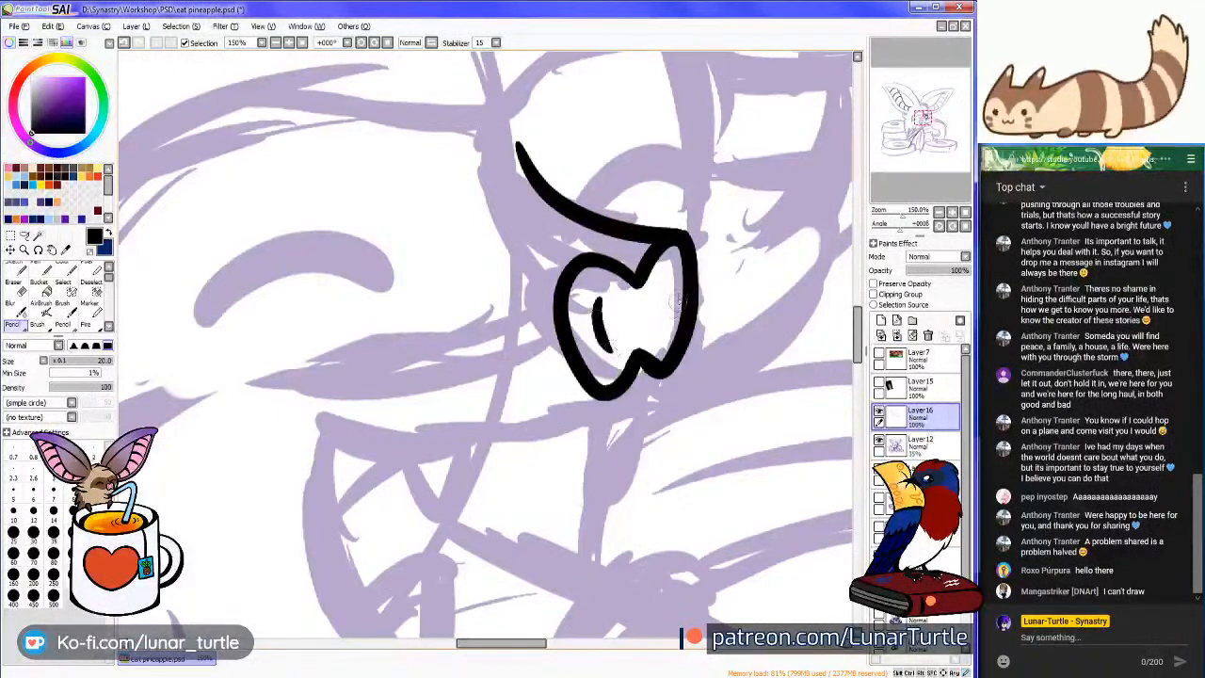
pyautogui.moveTo(923, 143); pyautogui.dragTo(885, 164)
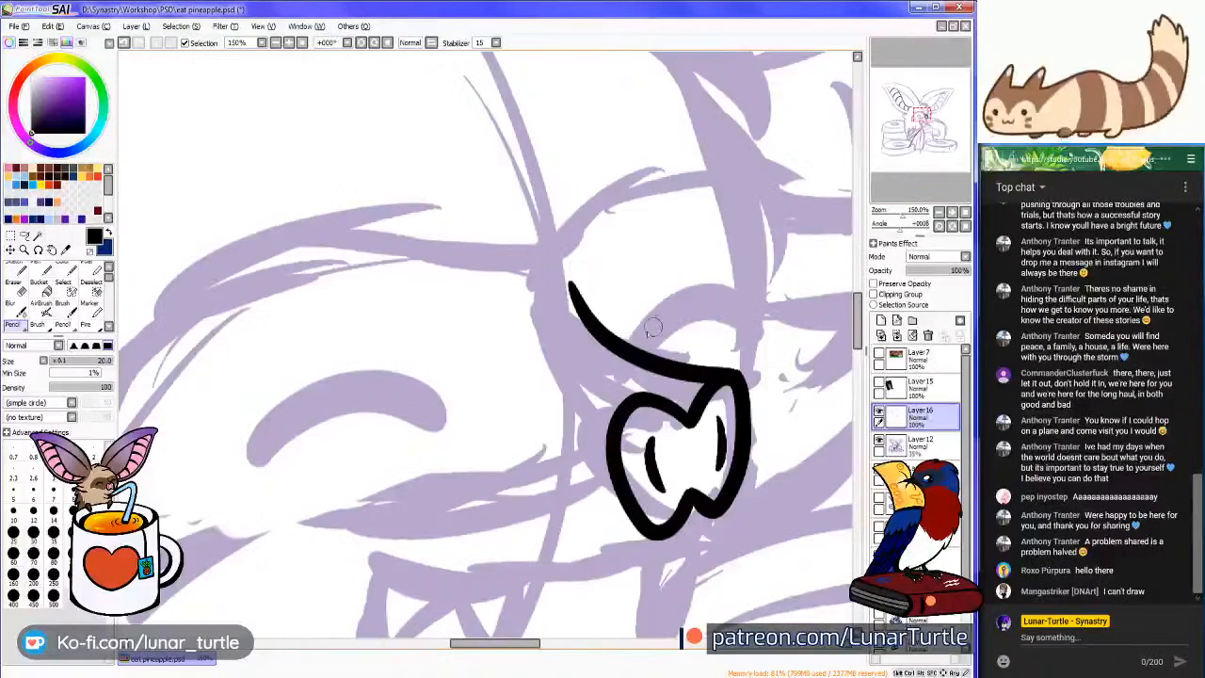
pyautogui.moveTo(631, 352)
pyautogui.mouseDown()
pyautogui.moveTo(683, 284)
pyautogui.moveTo(723, 295)
pyautogui.mouseUp()
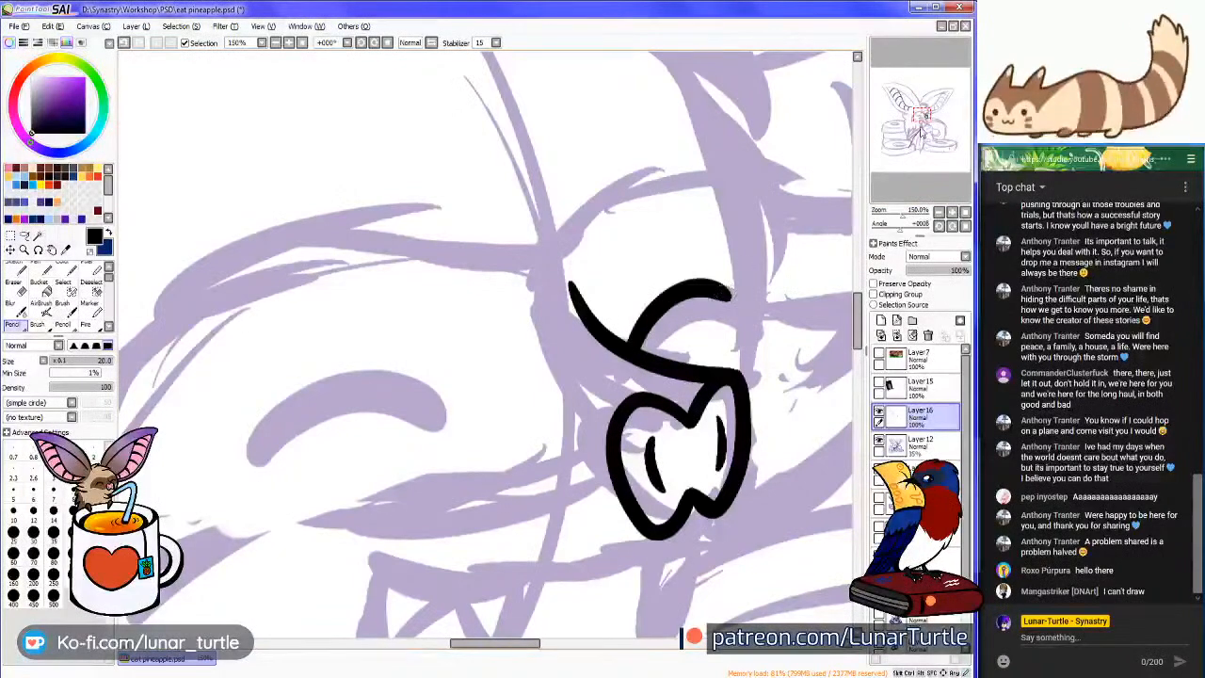
# Ink the arch of the near closed eye over the sketch, redoing the stroke until the curve is clean
pyautogui.moveTo(921, 136); pyautogui.dragTo(918, 140)
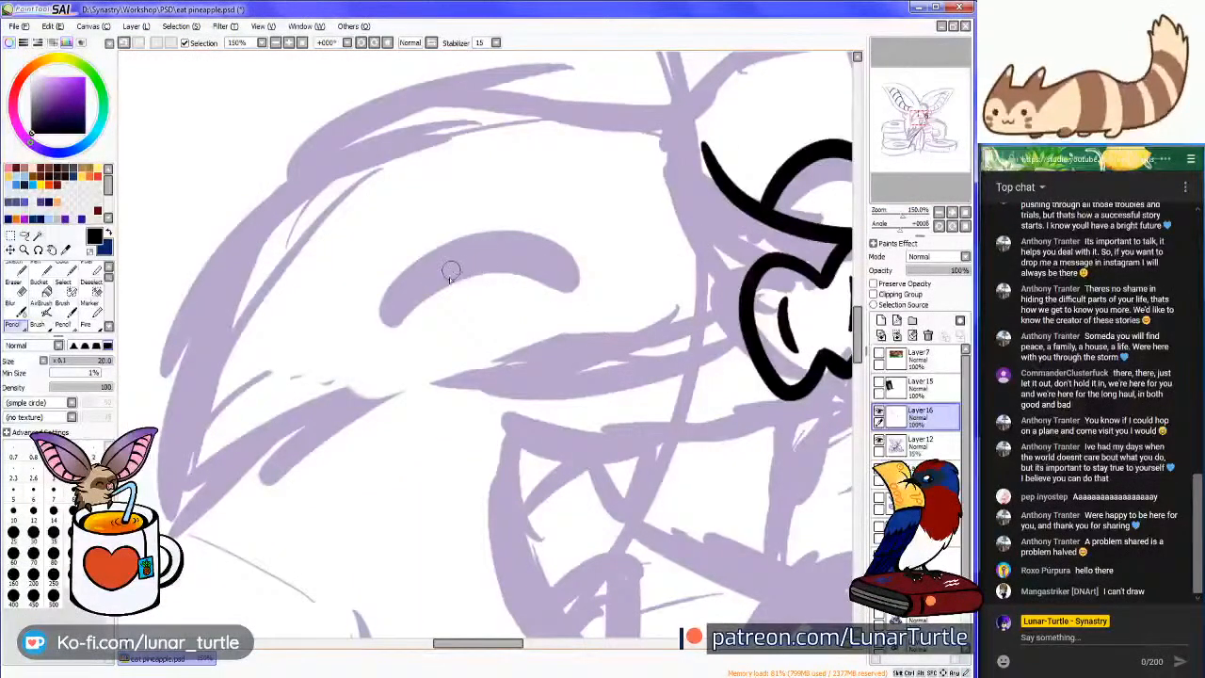
pyautogui.moveTo(447, 293); pyautogui.dragTo(616, 285)
pyautogui.scroll(-2, 516, 298)
pyautogui.hotkey('ctrl', 'z')
pyautogui.moveTo(399, 320); pyautogui.dragTo(513, 303)
pyautogui.hotkey('ctrl', 'z')
pyautogui.moveTo(388, 326)
pyautogui.mouseDown()
pyautogui.moveTo(461, 285)
pyautogui.moveTo(513, 306)
pyautogui.mouseUp()
pyautogui.hotkey('ctrl', 'z')
pyautogui.moveTo(375, 331)
pyautogui.mouseDown()
pyautogui.moveTo(439, 280)
pyautogui.moveTo(506, 299)
pyautogui.mouseUp()
pyautogui.hotkey('ctrl', 'z')
pyautogui.moveTo(378, 332)
pyautogui.mouseDown()
pyautogui.moveTo(452, 296)
pyautogui.moveTo(499, 316)
pyautogui.mouseUp()
pyautogui.hotkey('ctrl', 'z')
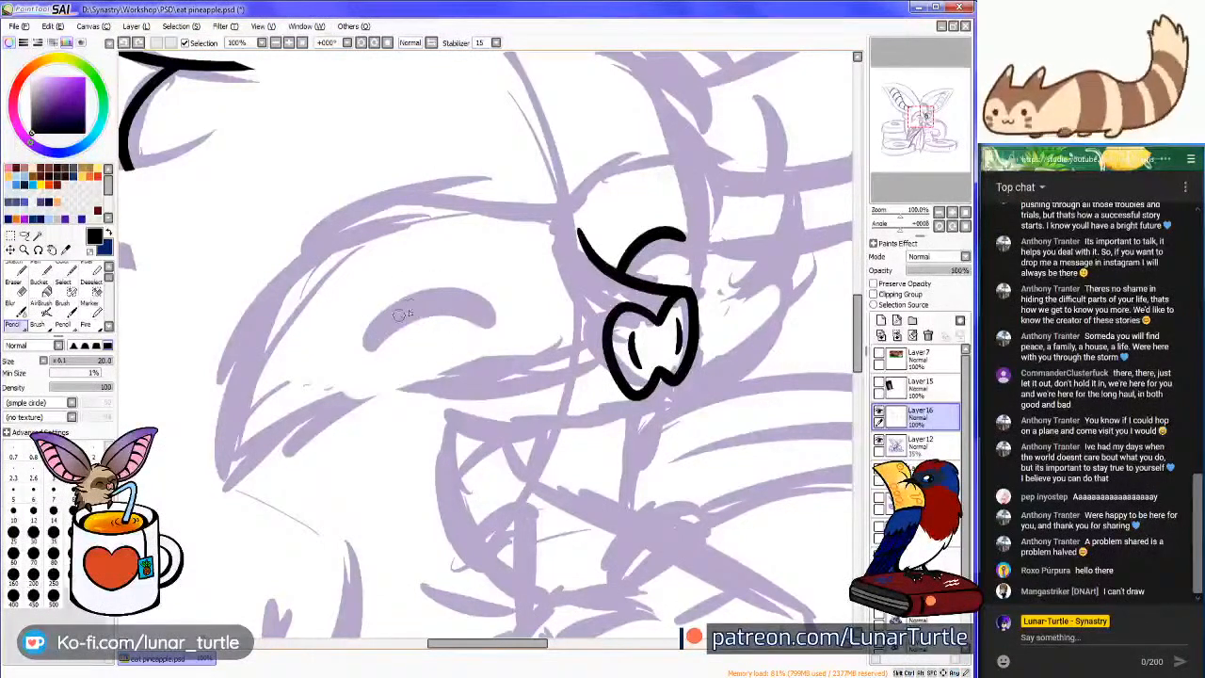
pyautogui.moveTo(400, 317); pyautogui.dragTo(523, 303)
pyautogui.hotkey('ctrl', 'z')
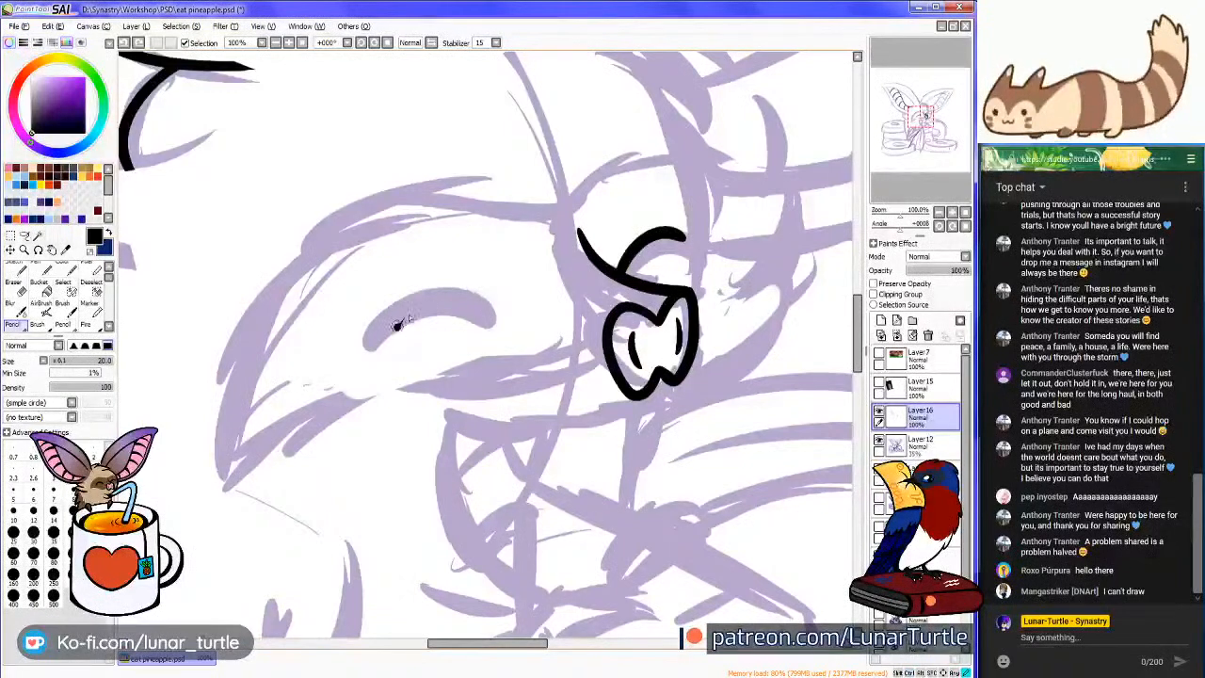
pyautogui.moveTo(397, 326); pyautogui.dragTo(502, 309)
pyautogui.scroll(1, 527, 320)
pyautogui.hotkey('ctrl', 'z')
pyautogui.moveTo(428, 368)
pyautogui.mouseDown()
pyautogui.moveTo(459, 334)
pyautogui.moveTo(551, 349)
pyautogui.mouseUp()
pyautogui.hotkey('ctrl', 'z')
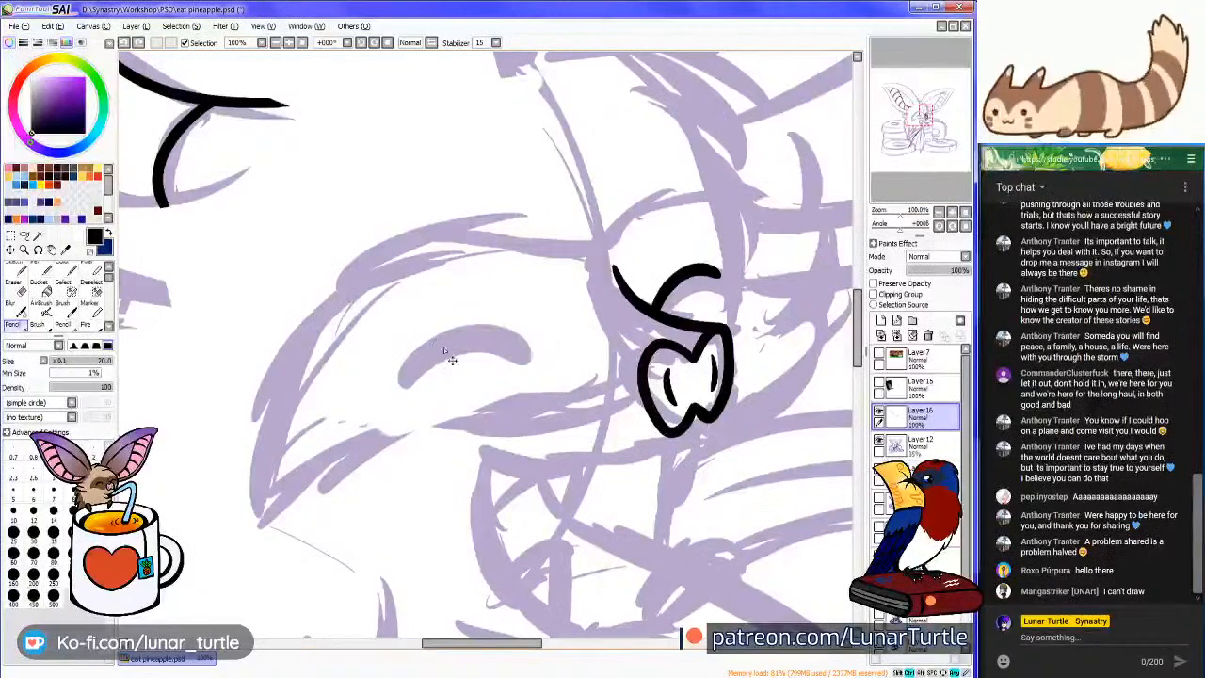
pyautogui.moveTo(427, 369); pyautogui.dragTo(544, 342)
# Try to ink the second long line fanning down from the creature's chest, just right of the first diagonal
pyautogui.moveTo(924, 168)
pyautogui.mouseDown()
pyautogui.moveTo(926, 151)
pyautogui.moveTo(911, 163)
pyautogui.moveTo(927, 190)
pyautogui.mouseUp()
pyautogui.click(940, 212)
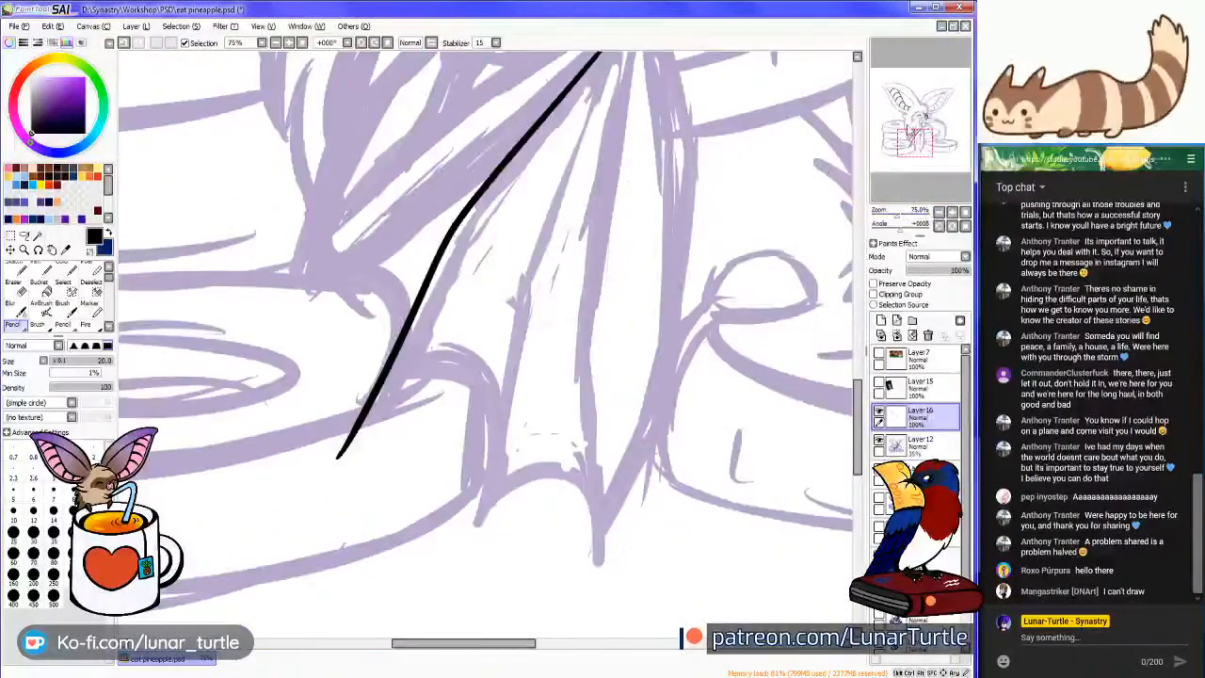
pyautogui.scroll(2, 732, 179)
pyautogui.moveTo(609, 134)
pyautogui.mouseDown()
pyautogui.moveTo(528, 390)
pyautogui.moveTo(479, 635)
pyautogui.mouseUp()
pyautogui.hotkey('ctrl', 'z')
pyautogui.moveTo(610, 137)
pyautogui.mouseDown()
pyautogui.moveTo(469, 503)
pyautogui.moveTo(438, 637)
pyautogui.mouseUp()
pyautogui.hotkey('ctrl', 'z')
pyautogui.moveTo(610, 137)
pyautogui.mouseDown()
pyautogui.moveTo(540, 336)
pyautogui.moveTo(466, 636)
pyautogui.mouseUp()
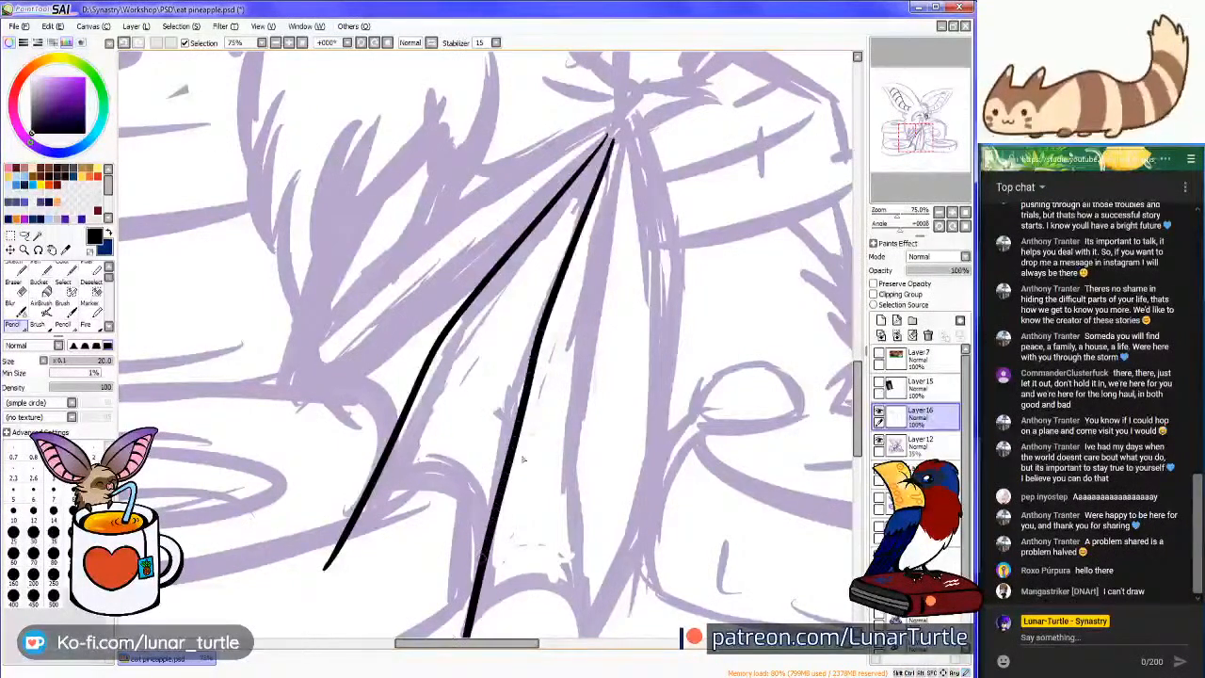
pyautogui.moveTo(595, 170)
pyautogui.mouseDown()
pyautogui.moveTo(633, 121)
pyautogui.moveTo(516, 407)
pyautogui.mouseUp()
pyautogui.hotkey('ctrl', 'z')
pyautogui.hotkey('ctrl', 'z')
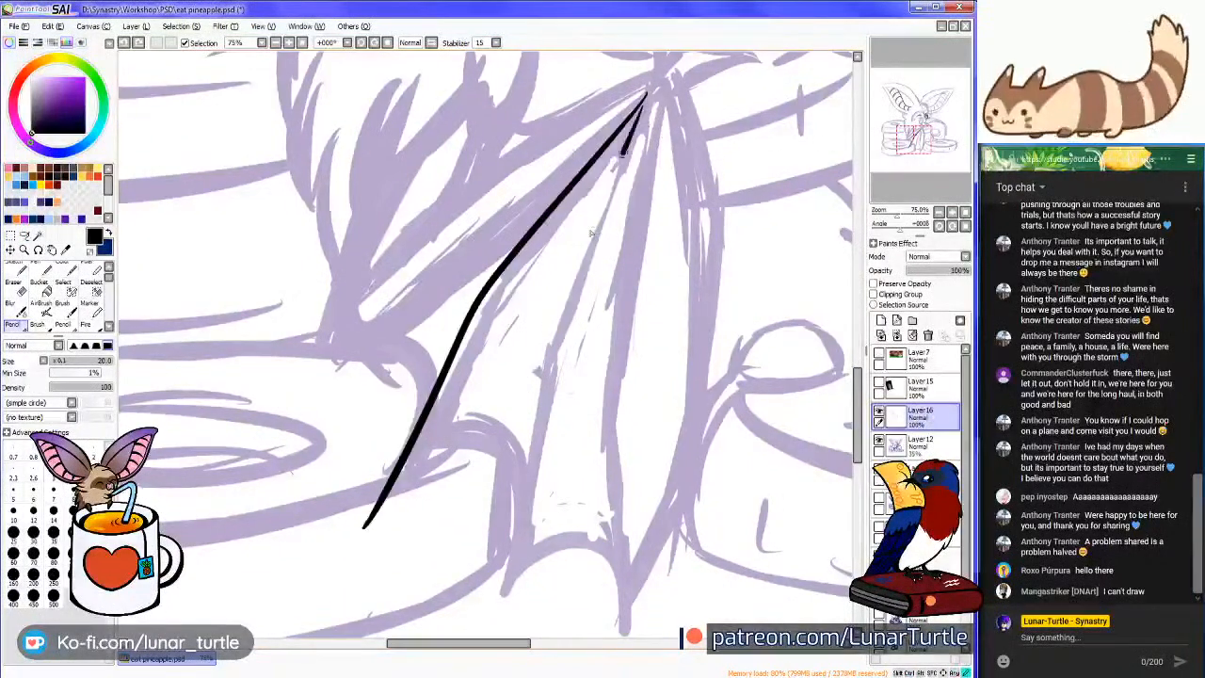
# Ink three more lines fanning out from the chest point, two right of the existing diagonal and one on its left
pyautogui.moveTo(646, 95); pyautogui.dragTo(530, 638)
pyautogui.hotkey('ctrl', 'z')
pyautogui.moveTo(646, 94)
pyautogui.mouseDown()
pyautogui.moveTo(559, 317)
pyautogui.moveTo(482, 631)
pyautogui.mouseUp()
pyautogui.moveTo(659, 101)
pyautogui.mouseDown()
pyautogui.moveTo(616, 276)
pyautogui.moveTo(629, 633)
pyautogui.mouseUp()
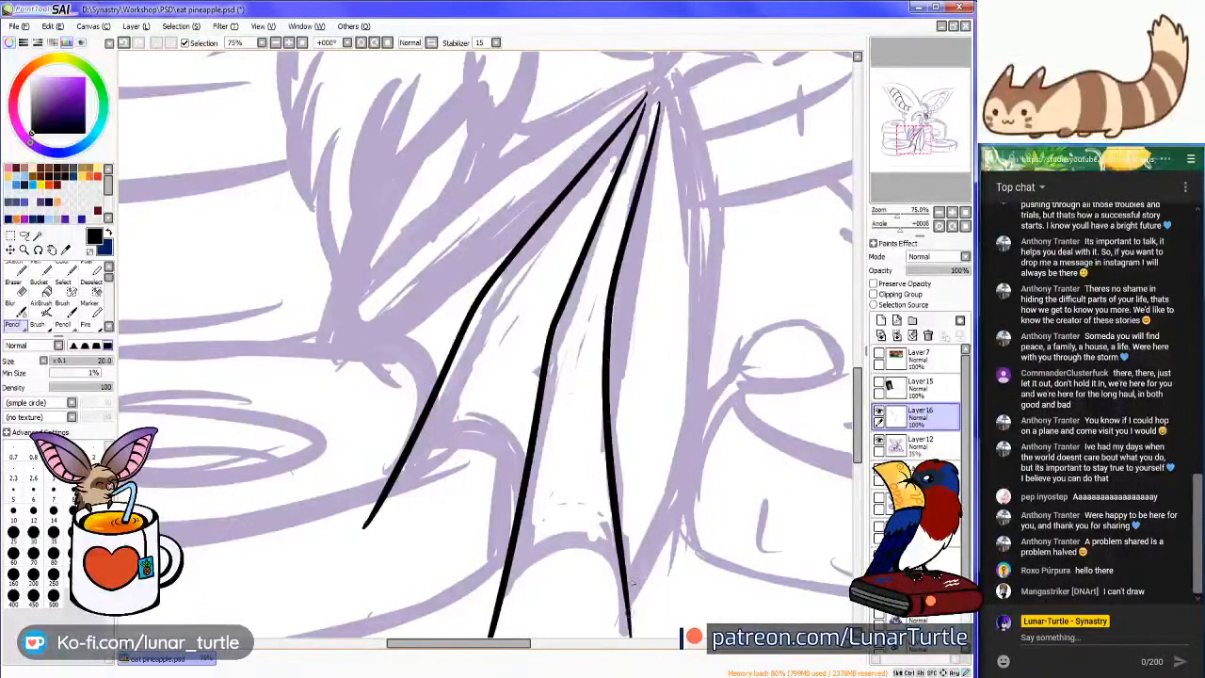
pyautogui.click(899, 160)
pyautogui.moveTo(313, 303)
pyautogui.mouseDown()
pyautogui.moveTo(354, 253)
pyautogui.moveTo(579, 119)
pyautogui.mouseUp()
# Ink the jagged fur edge curving from the underside of the arm down to the foot on the pineapple ring
pyautogui.moveTo(914, 155)
pyautogui.mouseDown()
pyautogui.moveTo(917, 141)
pyautogui.moveTo(927, 154)
pyautogui.mouseUp()
pyautogui.moveTo(577, 272)
pyautogui.mouseDown()
pyautogui.moveTo(638, 336)
pyautogui.moveTo(639, 359)
pyautogui.moveTo(622, 351)
pyautogui.moveTo(645, 376)
pyautogui.moveTo(635, 395)
pyautogui.moveTo(659, 422)
pyautogui.mouseUp()
pyautogui.hotkey('ctrl', 'z')
pyautogui.hotkey('ctrl', 'z')
pyautogui.hotkey('ctrl', 'z')
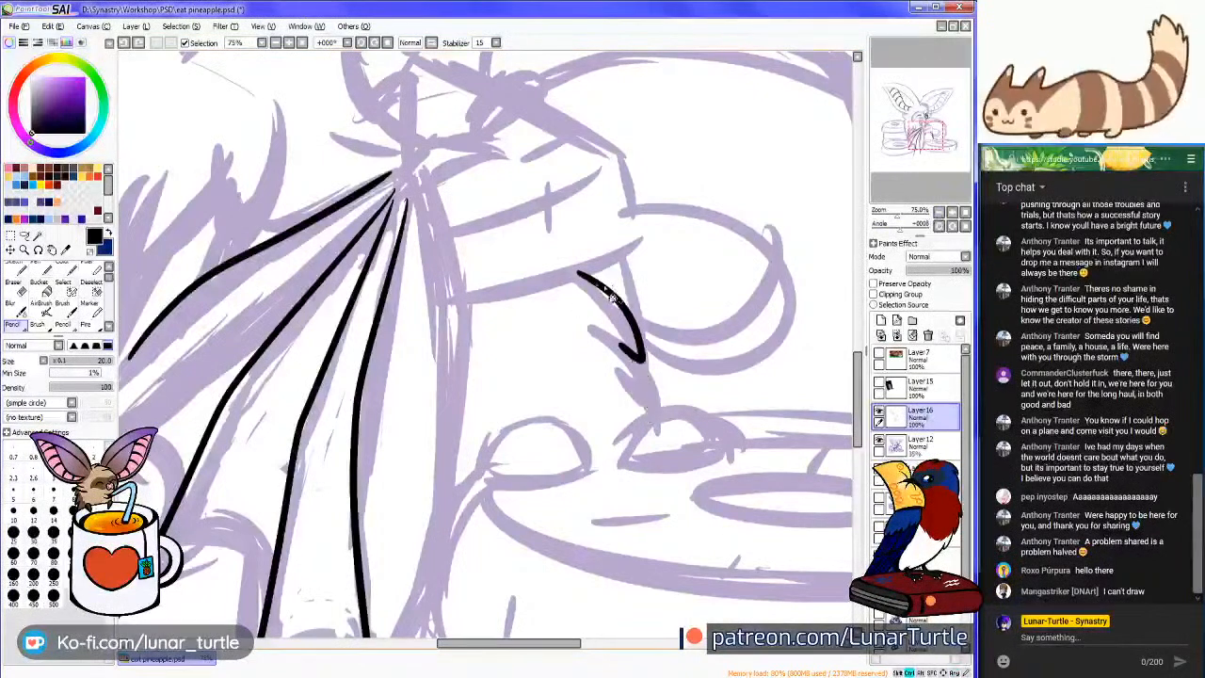
pyautogui.moveTo(582, 270)
pyautogui.mouseDown()
pyautogui.moveTo(640, 345)
pyautogui.moveTo(617, 333)
pyautogui.moveTo(645, 373)
pyautogui.moveTo(645, 407)
pyautogui.moveTo(629, 388)
pyautogui.moveTo(648, 425)
pyautogui.mouseUp()
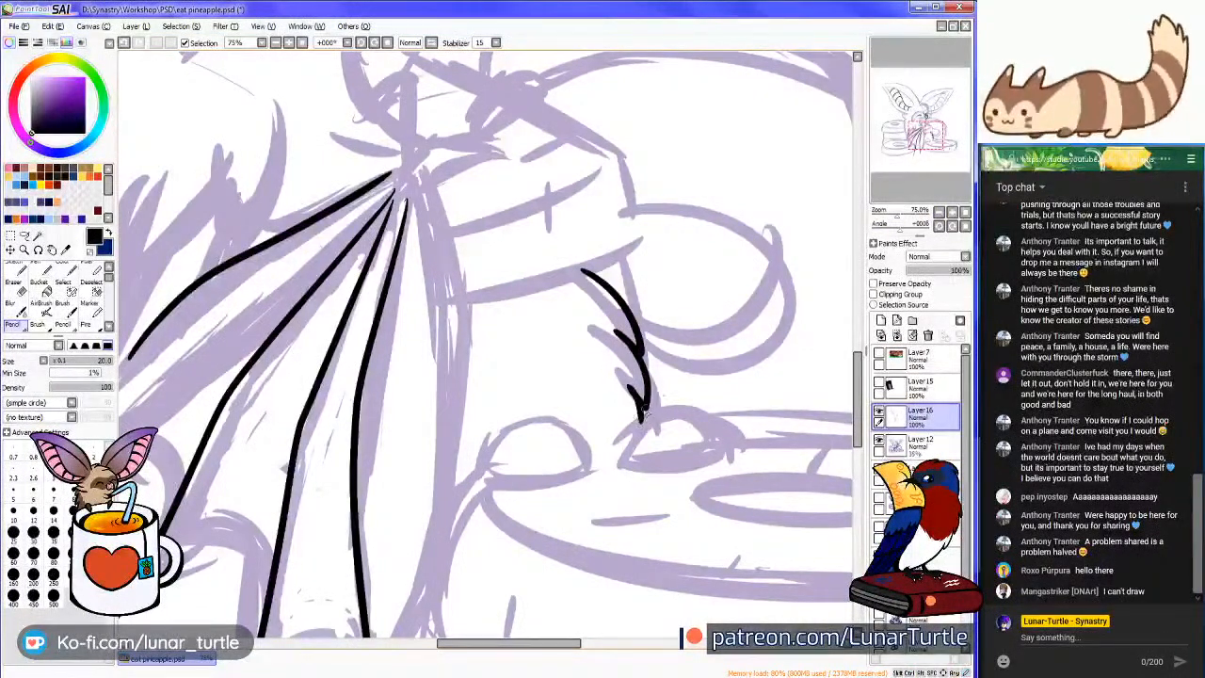
# Ink the pointed tuft below the base of the left ear
pyautogui.moveTo(898, 217); pyautogui.dragTo(888, 216)
pyautogui.moveTo(925, 126); pyautogui.dragTo(919, 123)
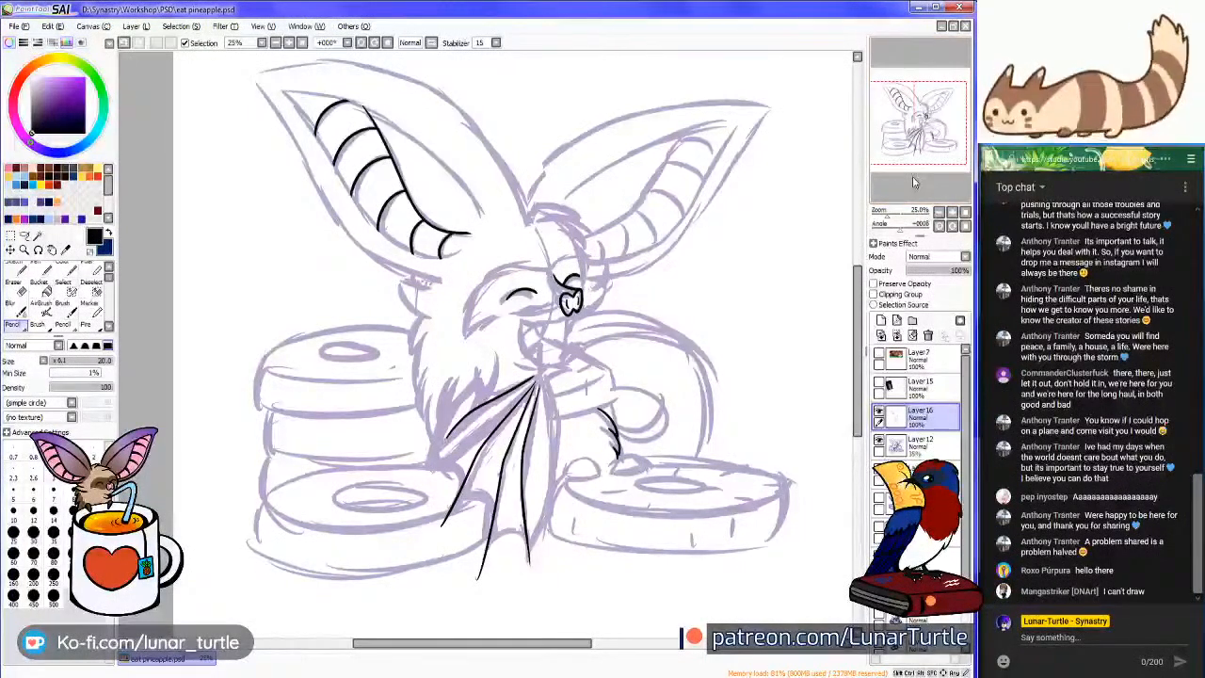
pyautogui.moveTo(927, 109); pyautogui.dragTo(914, 119)
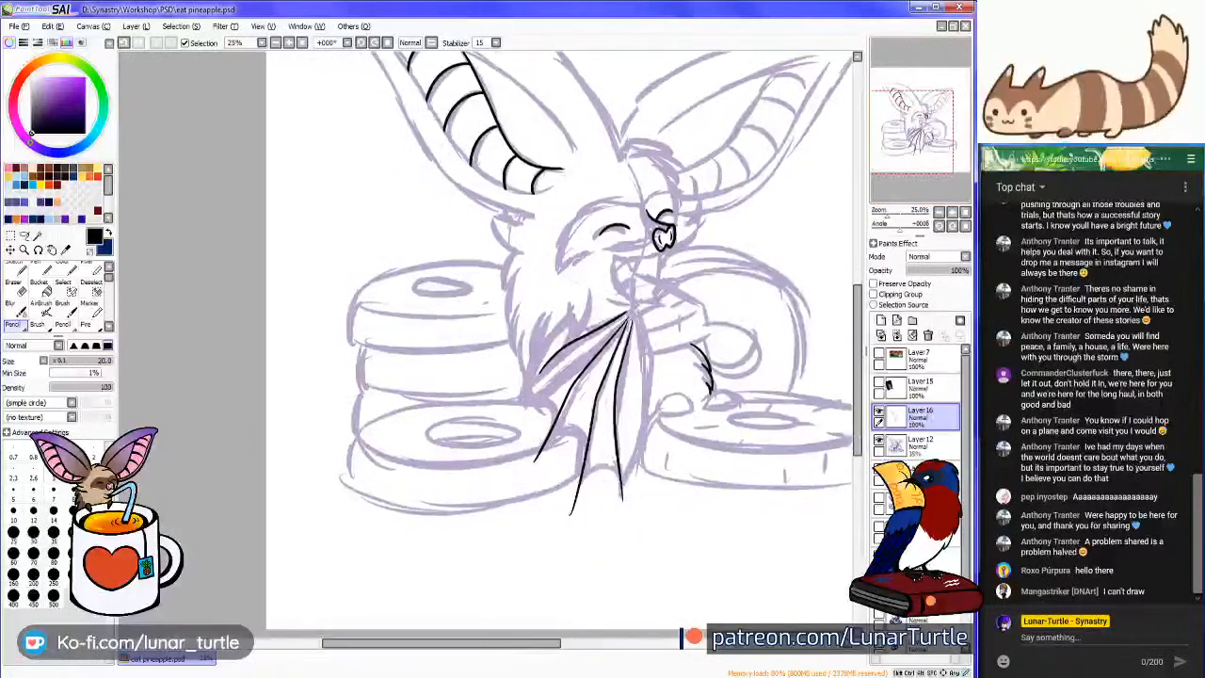
pyautogui.scroll(5, 928, 141)
pyautogui.moveTo(935, 164)
pyautogui.mouseDown()
pyautogui.moveTo(957, 127)
pyautogui.moveTo(944, 133)
pyautogui.mouseUp()
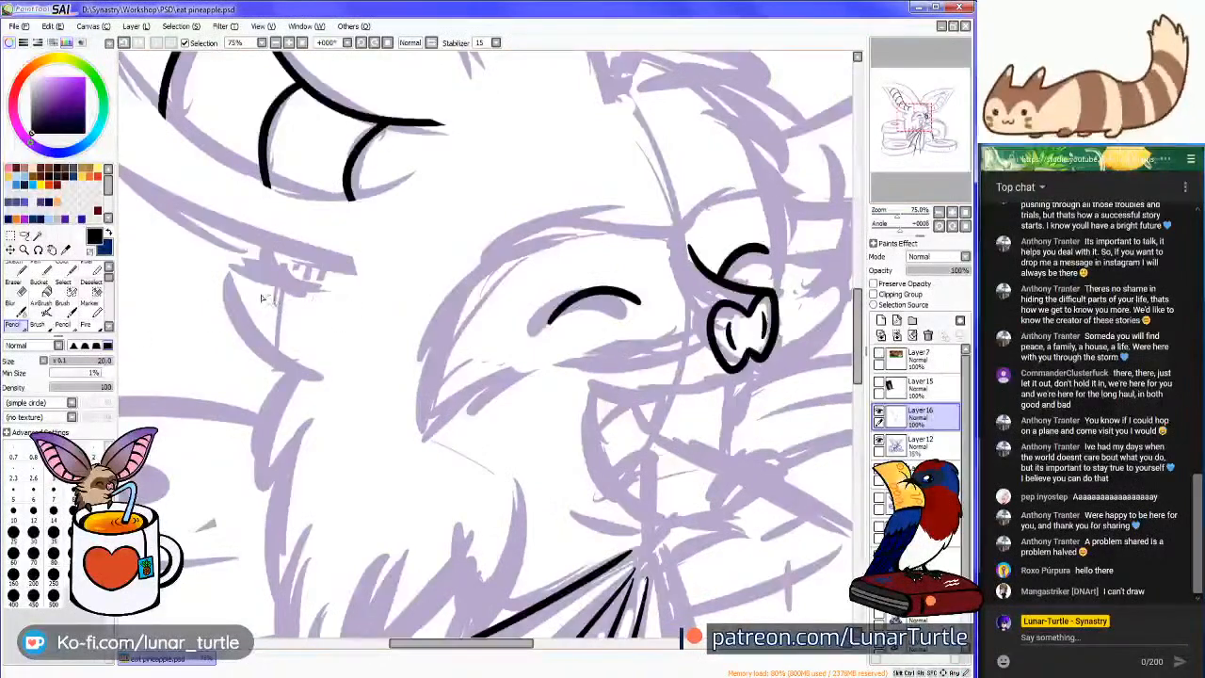
pyautogui.moveTo(321, 371)
pyautogui.mouseDown()
pyautogui.moveTo(229, 285)
pyautogui.moveTo(275, 281)
pyautogui.moveTo(325, 300)
pyautogui.mouseUp()
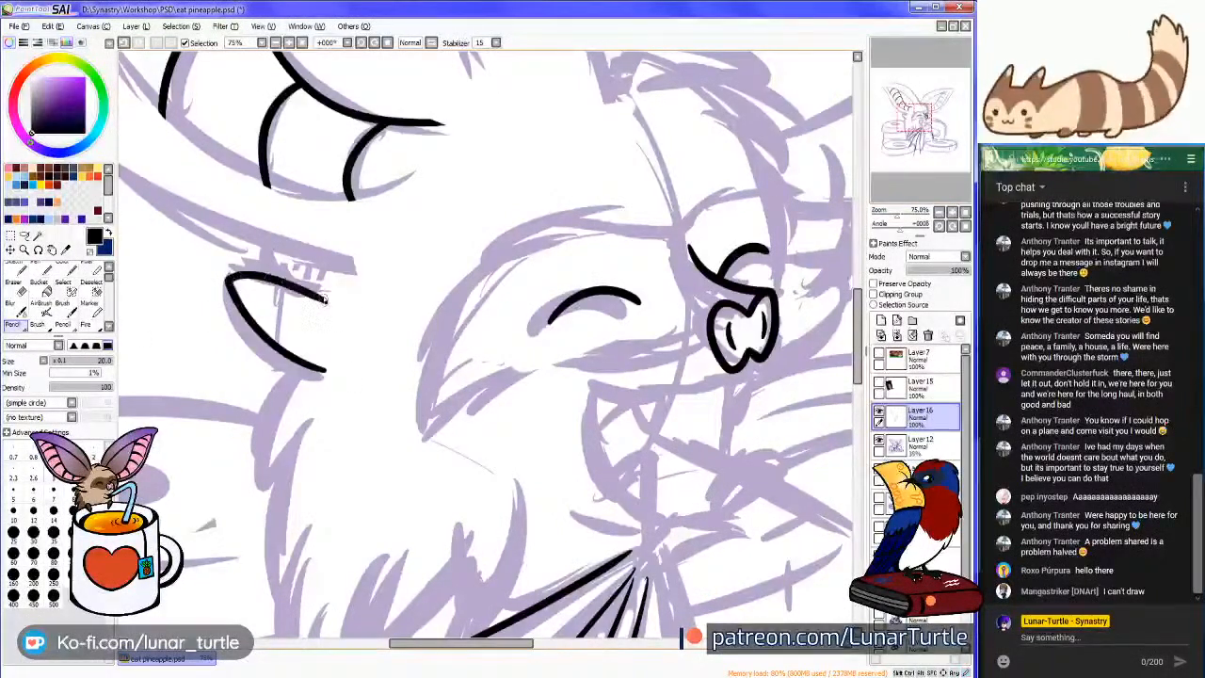
# Try to redraw the pointed tuft below the base of the left ear
pyautogui.hotkey('ctrl', 'z')
pyautogui.moveTo(326, 376)
pyautogui.mouseDown()
pyautogui.moveTo(226, 270)
pyautogui.moveTo(324, 295)
pyautogui.moveTo(240, 271)
pyautogui.moveTo(338, 380)
pyautogui.mouseUp()
pyautogui.hotkey('ctrl', 'z')
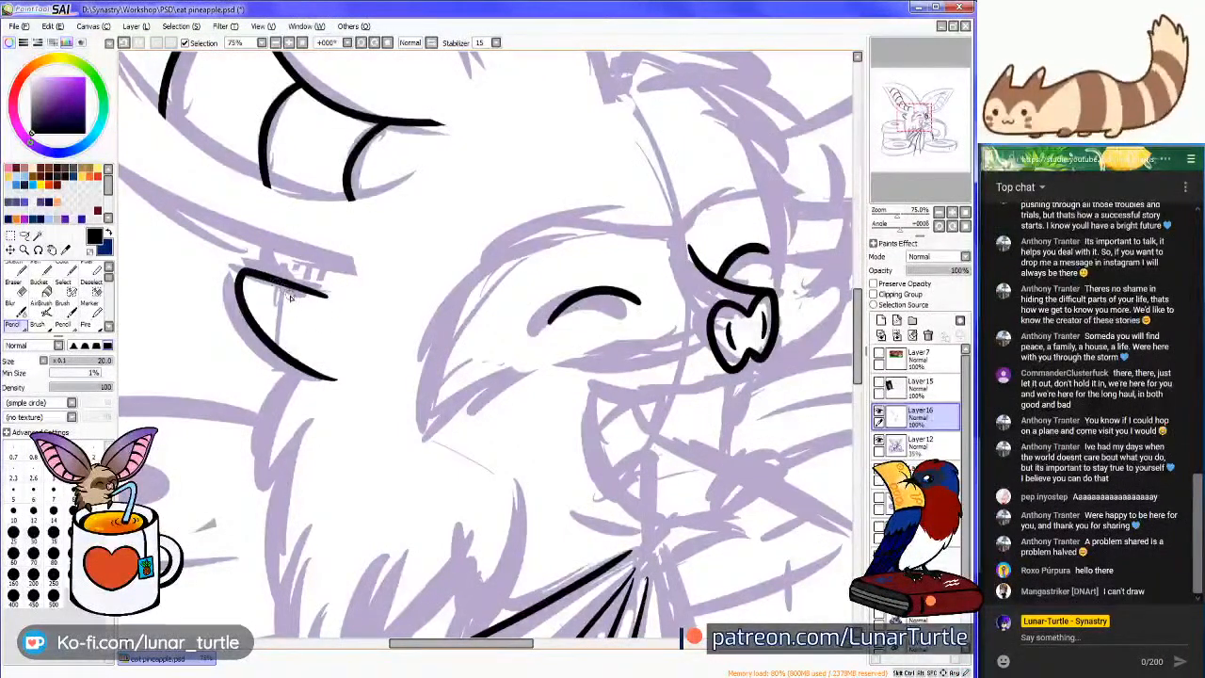
pyautogui.hotkey('ctrl', 'z')
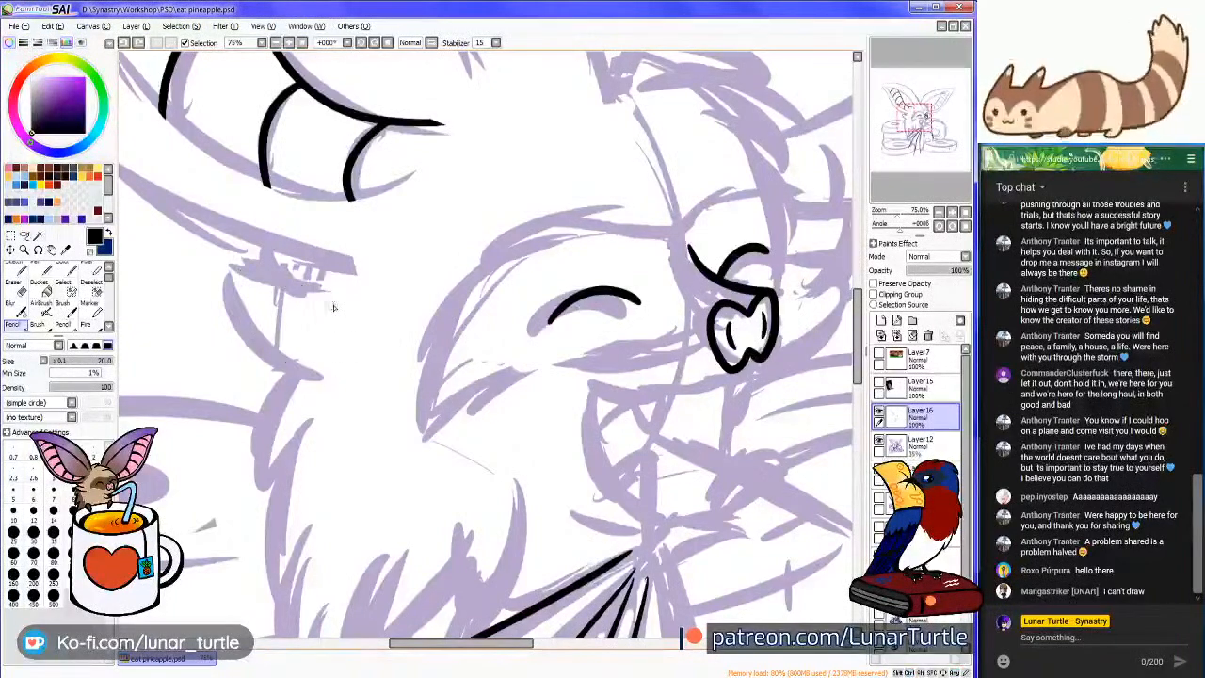
pyautogui.moveTo(340, 290)
pyautogui.mouseDown()
pyautogui.moveTo(321, 375)
pyautogui.moveTo(350, 388)
pyautogui.mouseUp()
pyautogui.hotkey('ctrl', 'z')
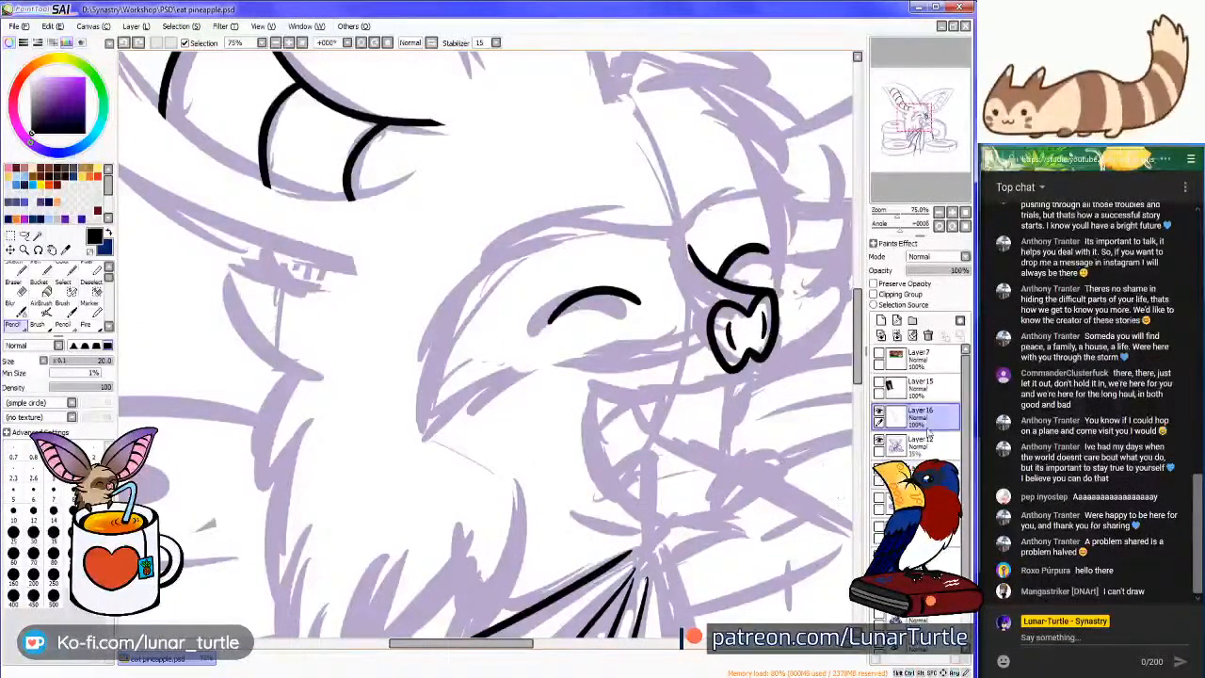
# Show the finished reference painting on Layer7, examine the fur where the ear meets the cheek, and hide the layer again
pyautogui.click(880, 354)
pyautogui.scroll(-4, 664, 312)
pyautogui.scroll(5, 648, 314)
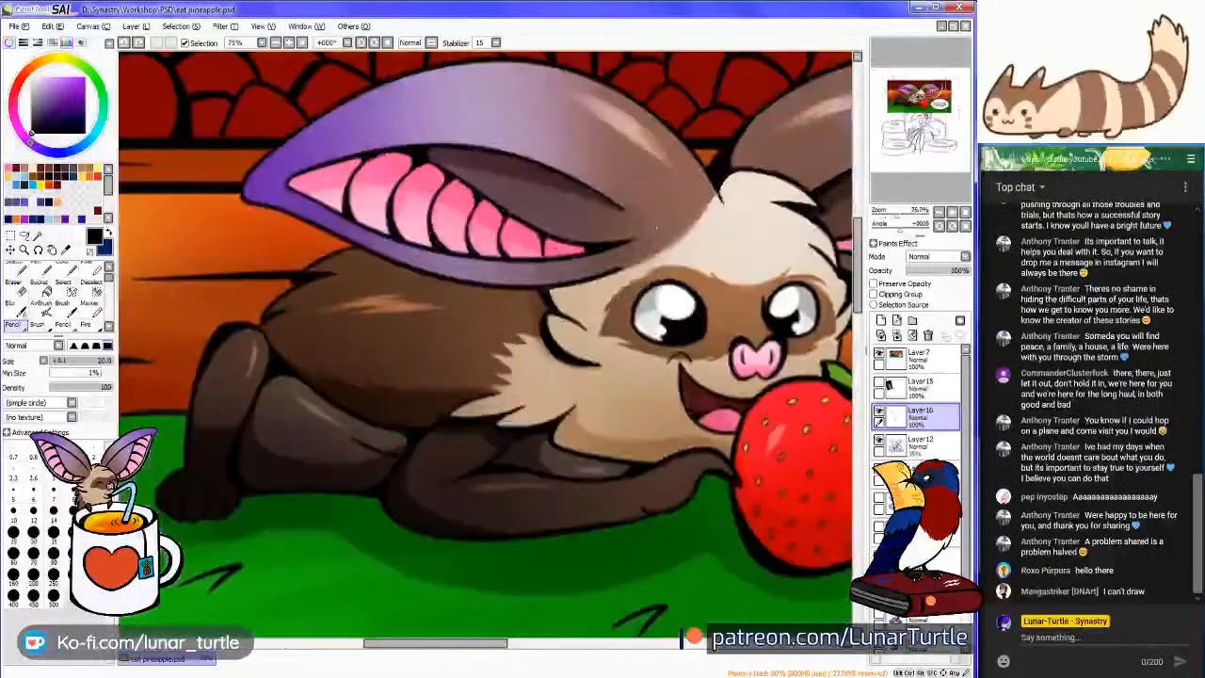
pyautogui.scroll(-1, 648, 314)
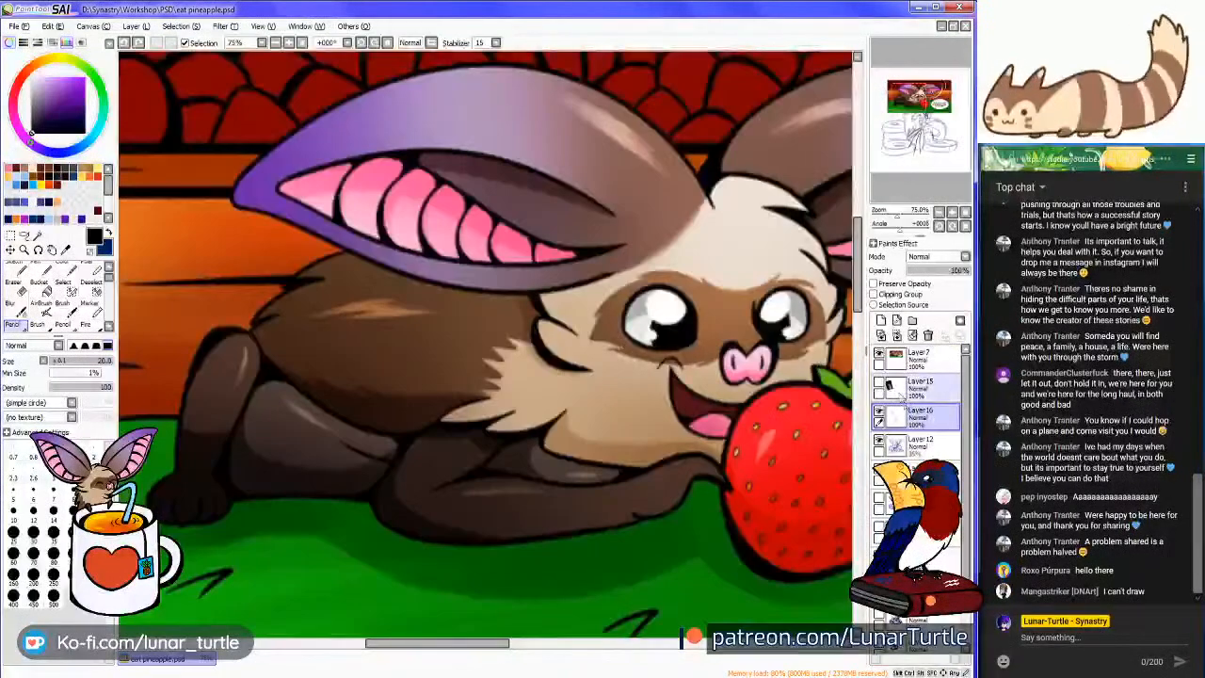
pyautogui.click(879, 354)
pyautogui.scroll(3, 471, 311)
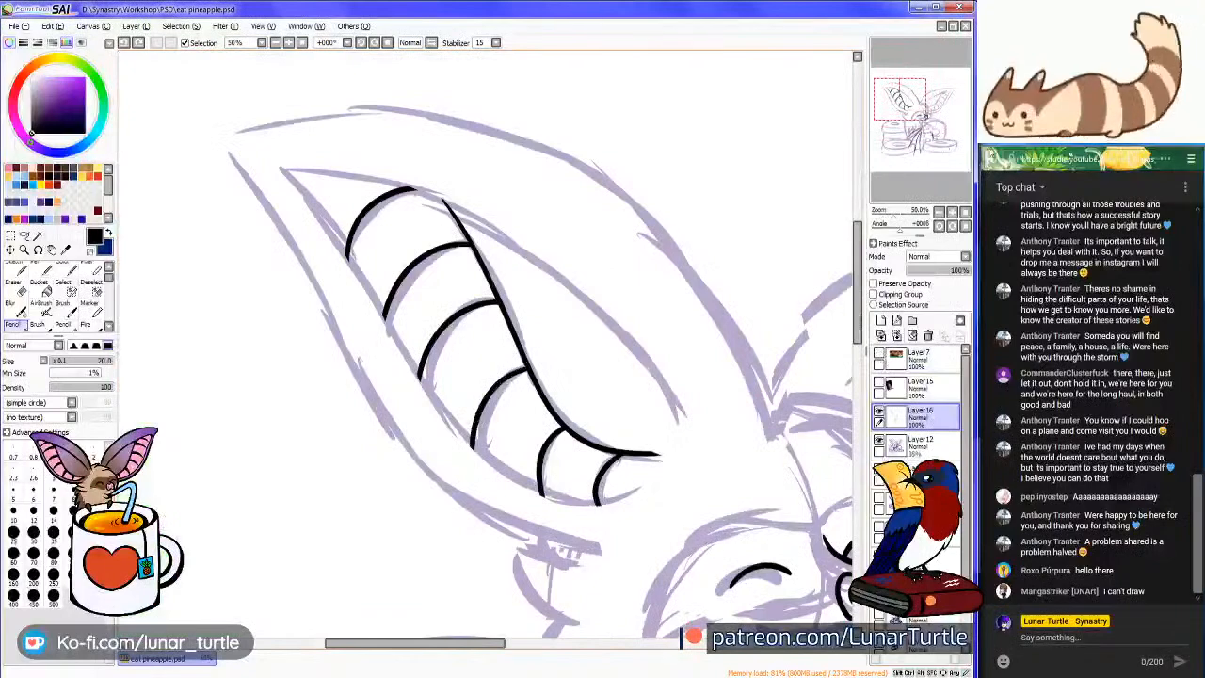
# Ink the pointed tuft below the left ear's base with a short curved stroke above it, and save the drawing
pyautogui.moveTo(580, 586); pyautogui.dragTo(339, 303)
pyautogui.scroll(2, 455, 317)
pyautogui.scroll(-1, 460, 315)
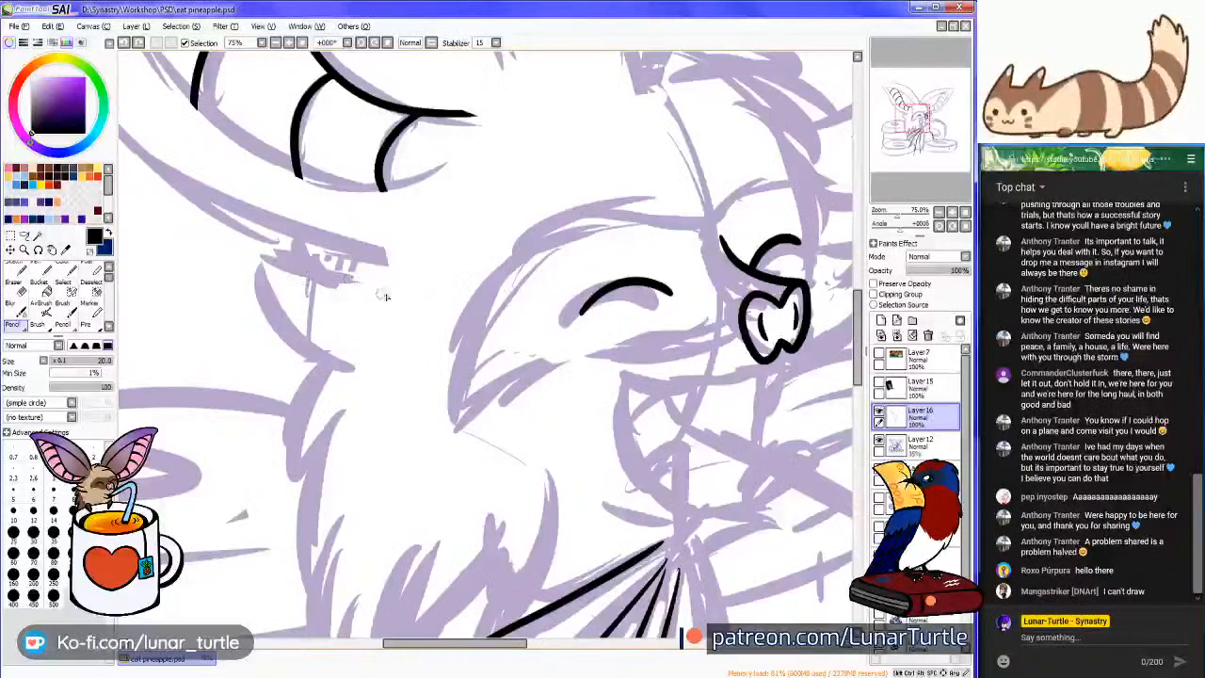
pyautogui.hotkey('ctrl', 'z')
pyautogui.moveTo(280, 275); pyautogui.dragTo(320, 272)
pyautogui.hotkey('ctrl', 'z')
pyautogui.moveTo(389, 302); pyautogui.dragTo(391, 300)
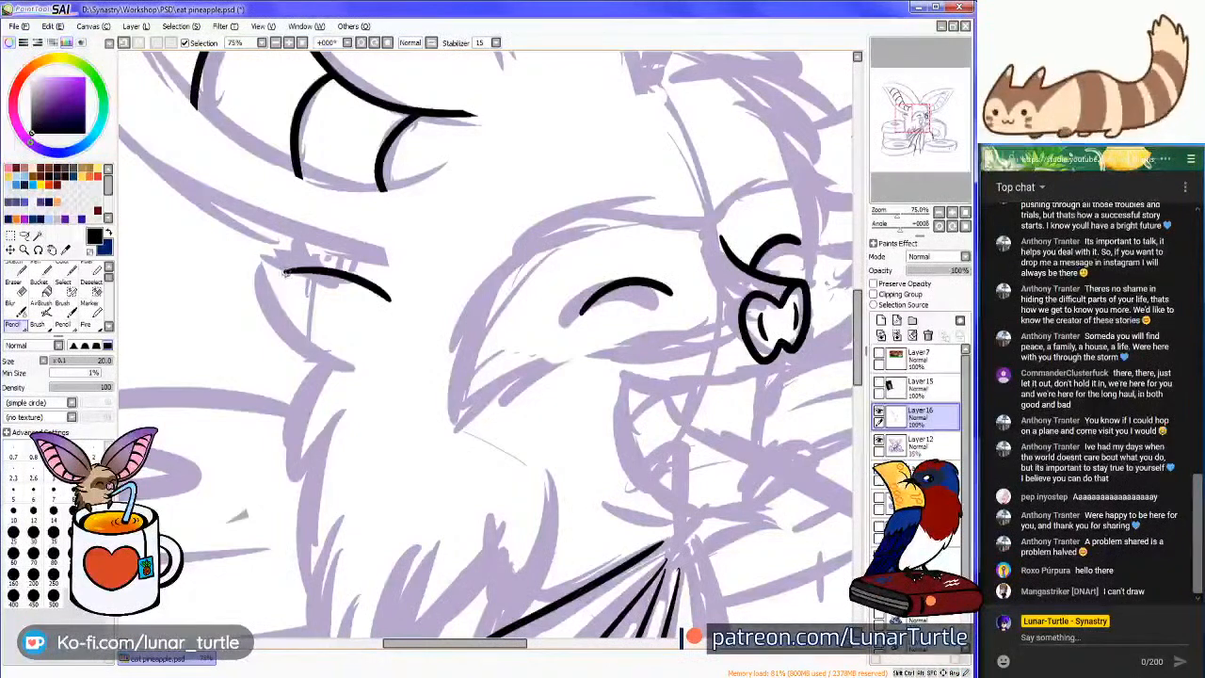
pyautogui.moveTo(283, 273); pyautogui.dragTo(393, 350)
pyautogui.hotkey('ctrl', 'z')
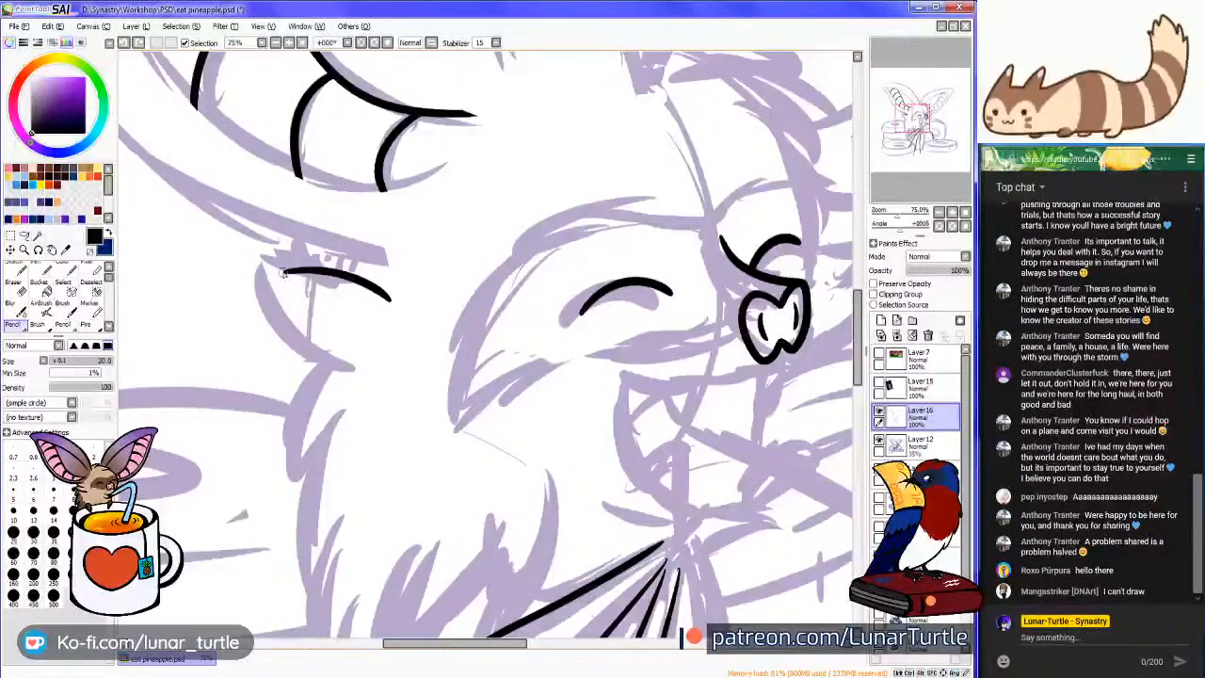
pyautogui.moveTo(283, 273); pyautogui.dragTo(371, 365)
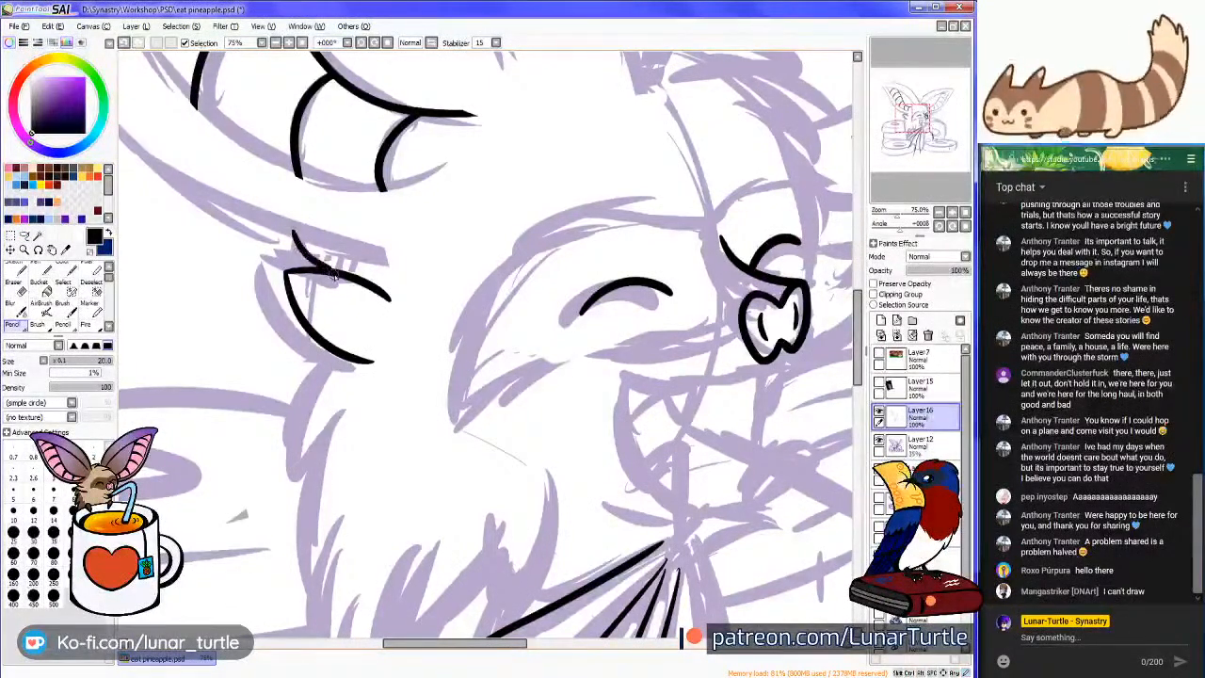
pyautogui.scroll(-3, 305, 233)
pyautogui.scroll(1, 305, 234)
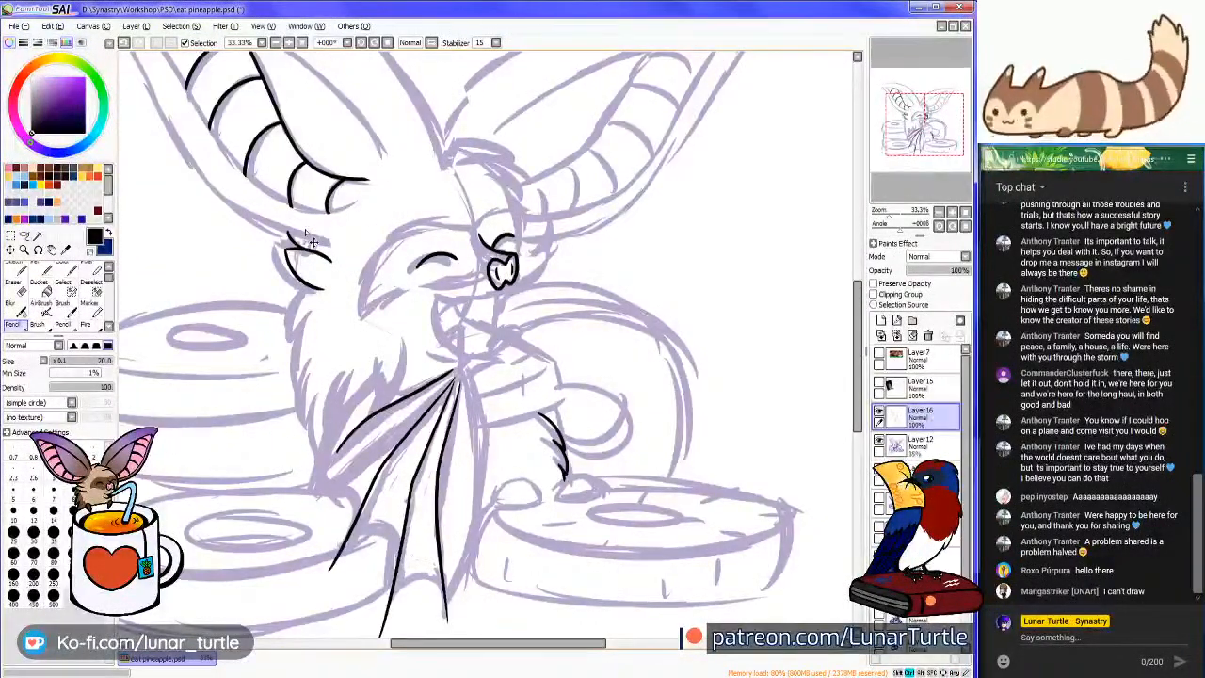
pyautogui.hotkey('ctrl', 's')
# Ink the first pointed fur spike of the cheek's outer edge, directly below the ear tuft
pyautogui.scroll(-3, 305, 233)
pyautogui.scroll(3, 281, 216)
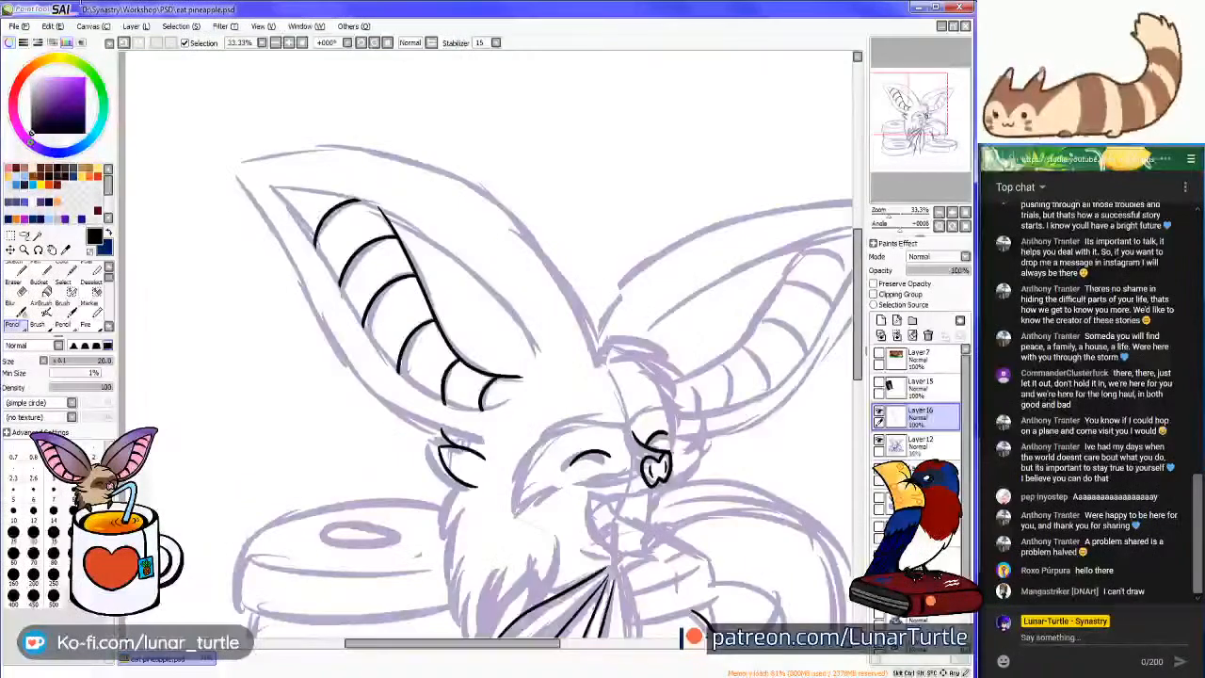
pyautogui.click(20, 26)
pyautogui.click(925, 105)
pyautogui.moveTo(925, 105); pyautogui.dragTo(924, 113)
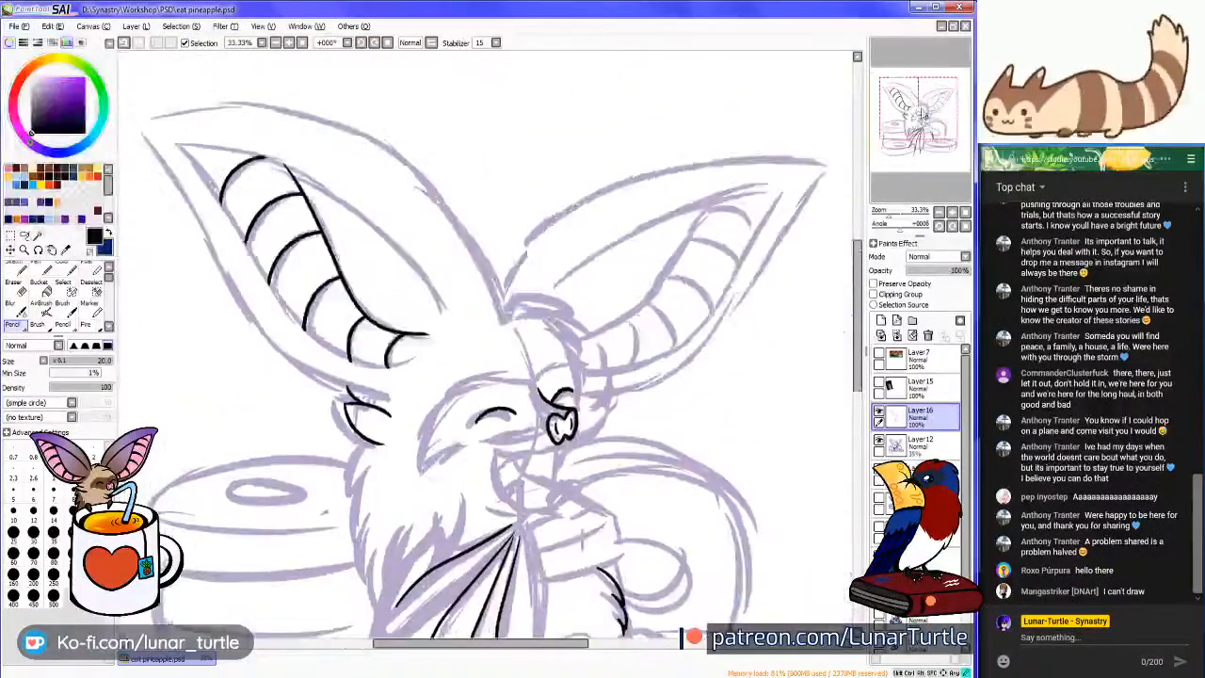
pyautogui.scroll(4, 683, 367)
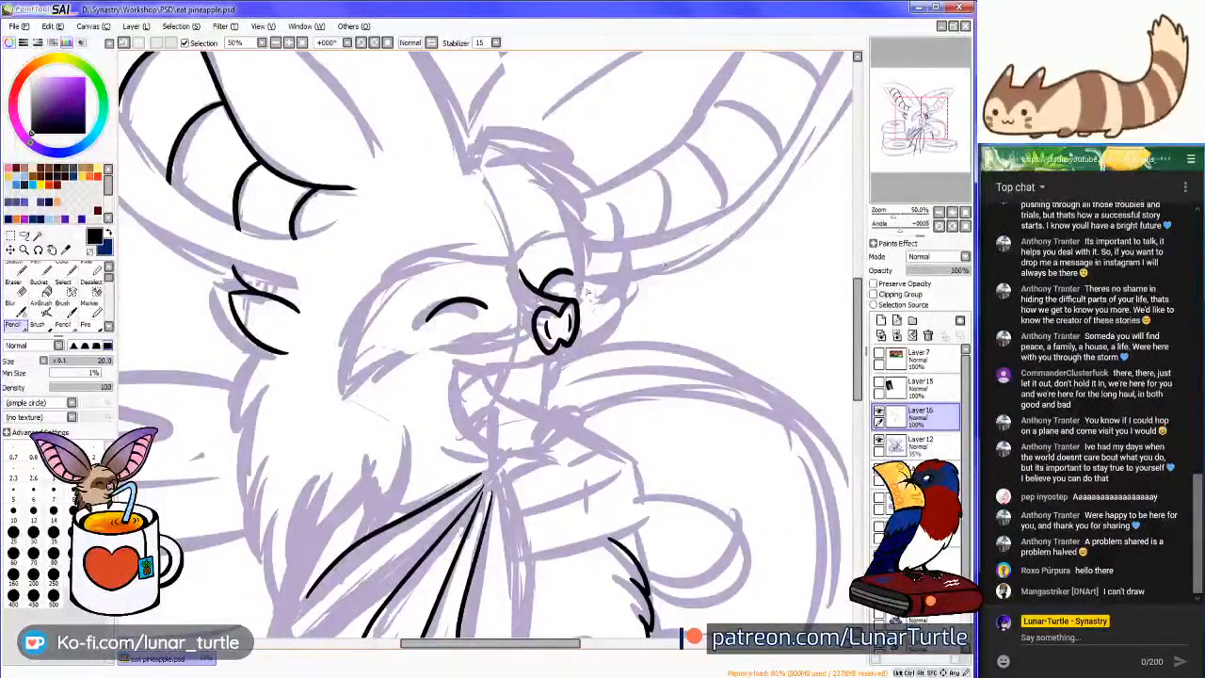
pyautogui.moveTo(944, 141)
pyautogui.mouseDown()
pyautogui.moveTo(949, 131)
pyautogui.moveTo(933, 138)
pyautogui.mouseUp()
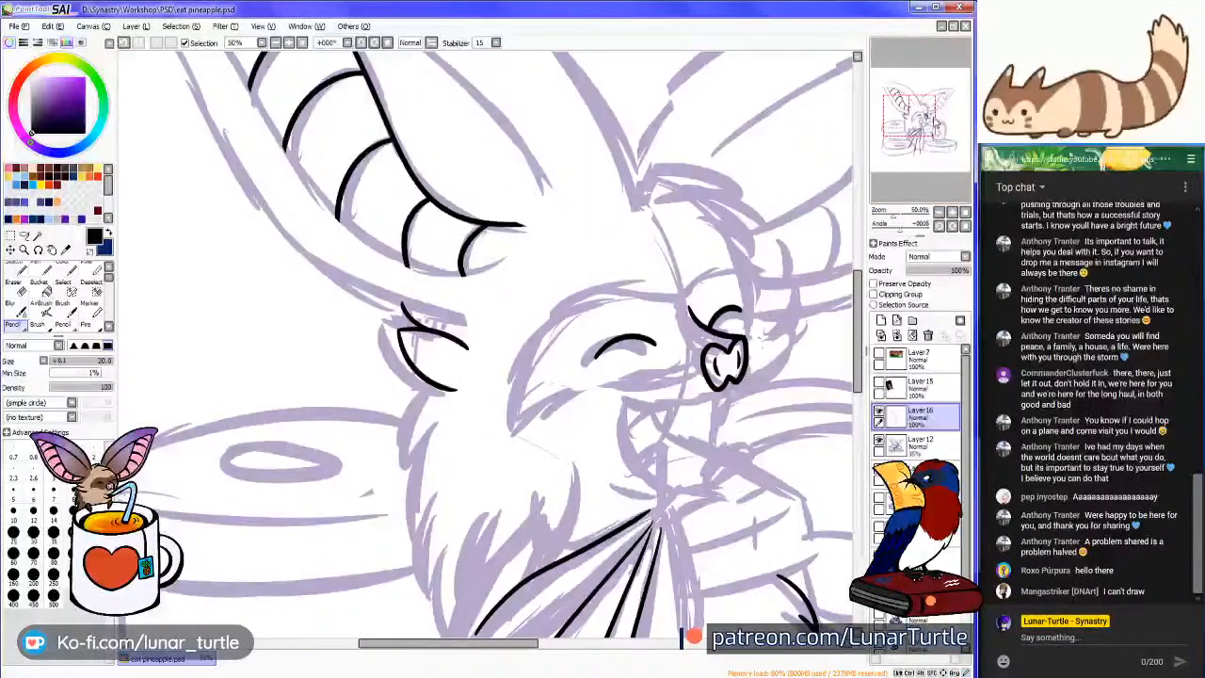
pyautogui.moveTo(928, 113); pyautogui.dragTo(932, 136)
pyautogui.click(952, 211)
pyautogui.click(952, 212)
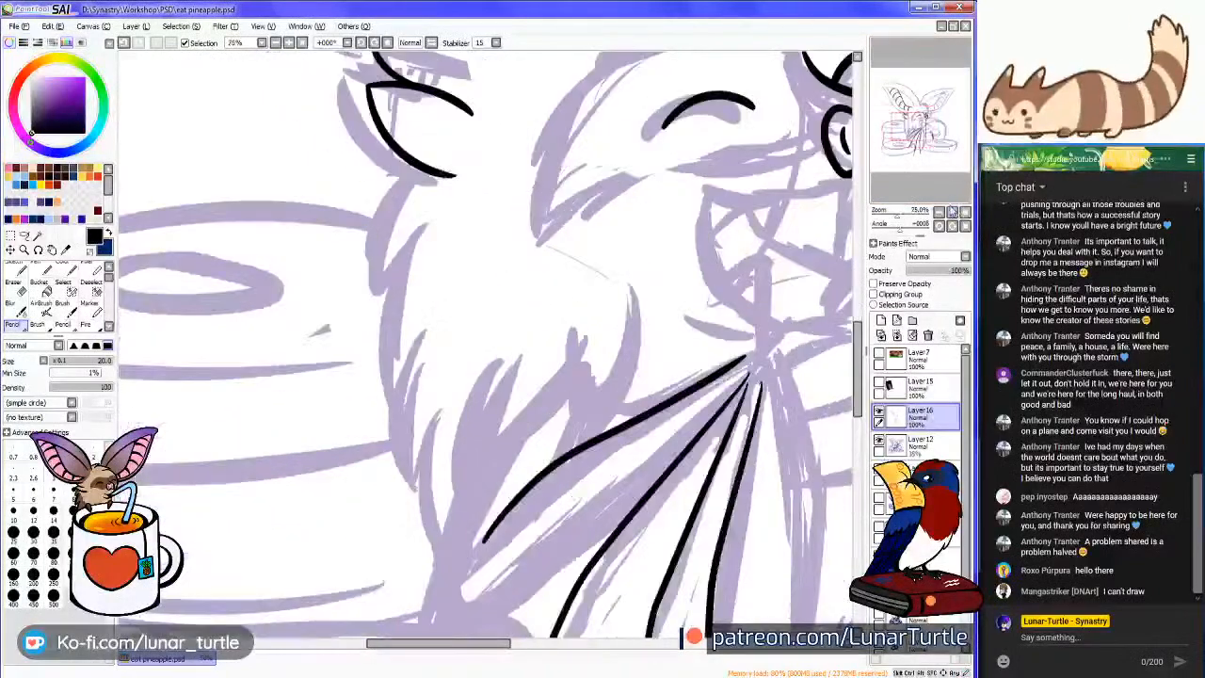
pyautogui.click(952, 212)
pyautogui.moveTo(503, 150); pyautogui.dragTo(467, 279)
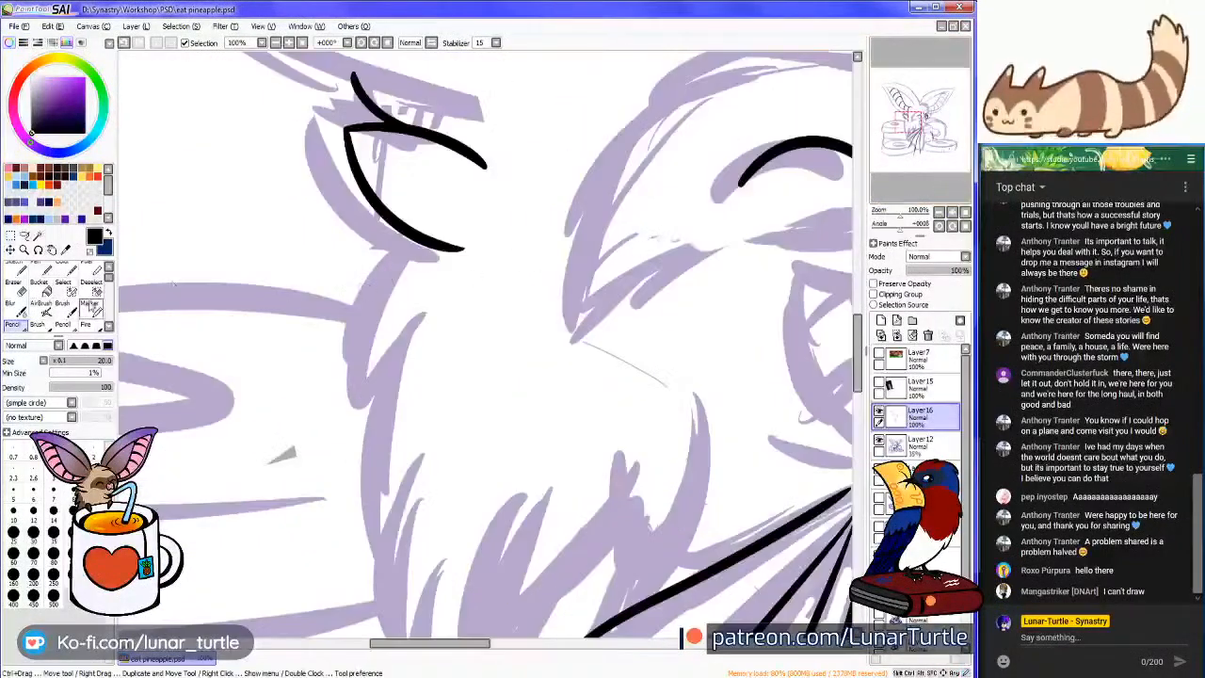
pyautogui.moveTo(419, 247)
pyautogui.mouseDown()
pyautogui.moveTo(356, 391)
pyautogui.moveTo(411, 337)
pyautogui.mouseUp()
# Continue the cheek's outer edge downward with two more long, pointed fur spikes
pyautogui.moveTo(909, 122)
pyautogui.mouseDown()
pyautogui.moveTo(944, 132)
pyautogui.moveTo(925, 137)
pyautogui.mouseUp()
pyautogui.click(966, 212)
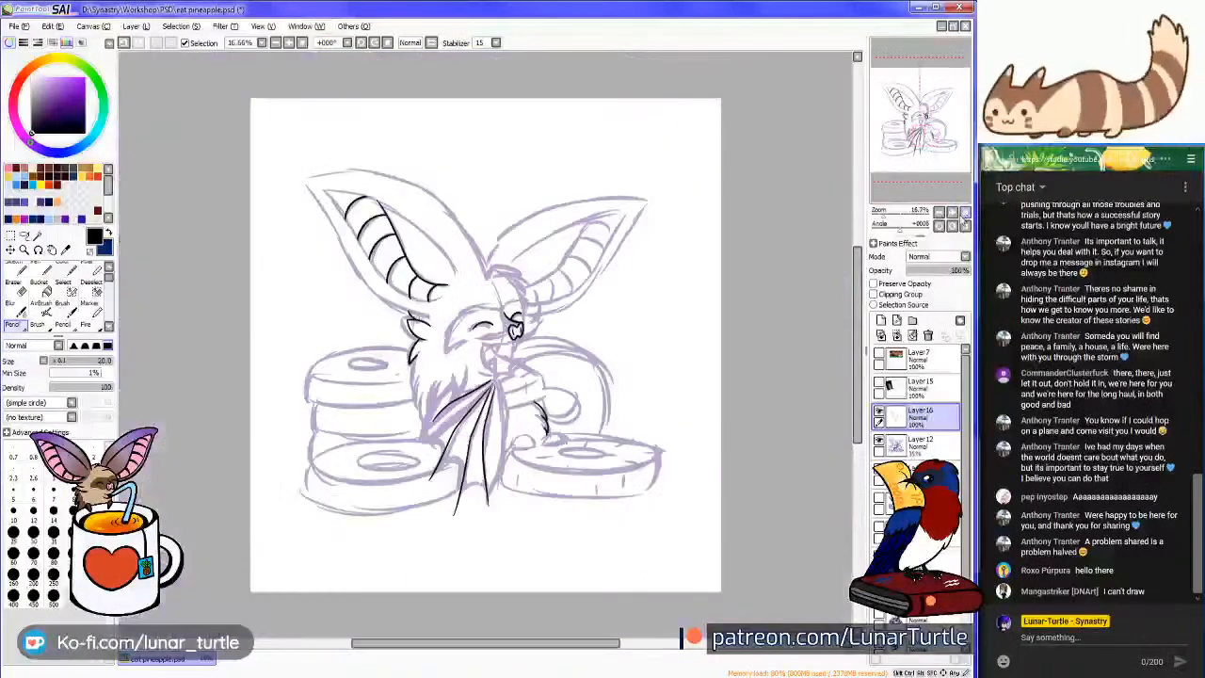
pyautogui.click(904, 130)
pyautogui.click(953, 213)
pyautogui.click(953, 213)
pyautogui.click(952, 213)
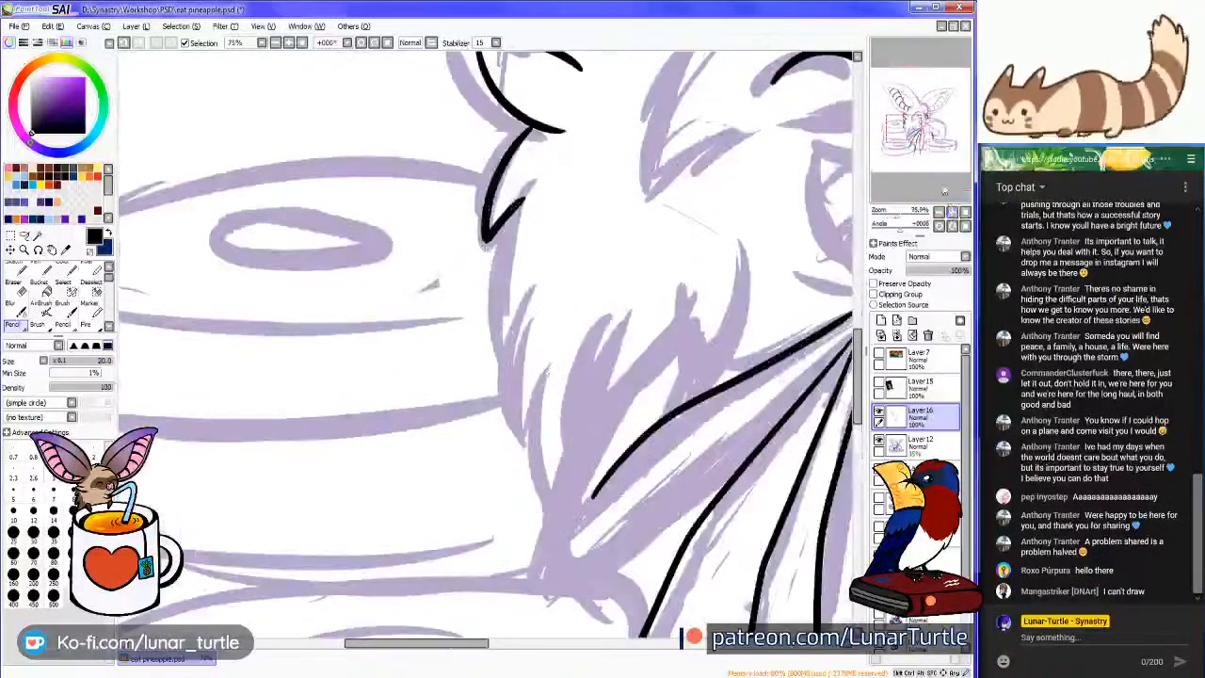
pyautogui.click(953, 213)
pyautogui.click(952, 213)
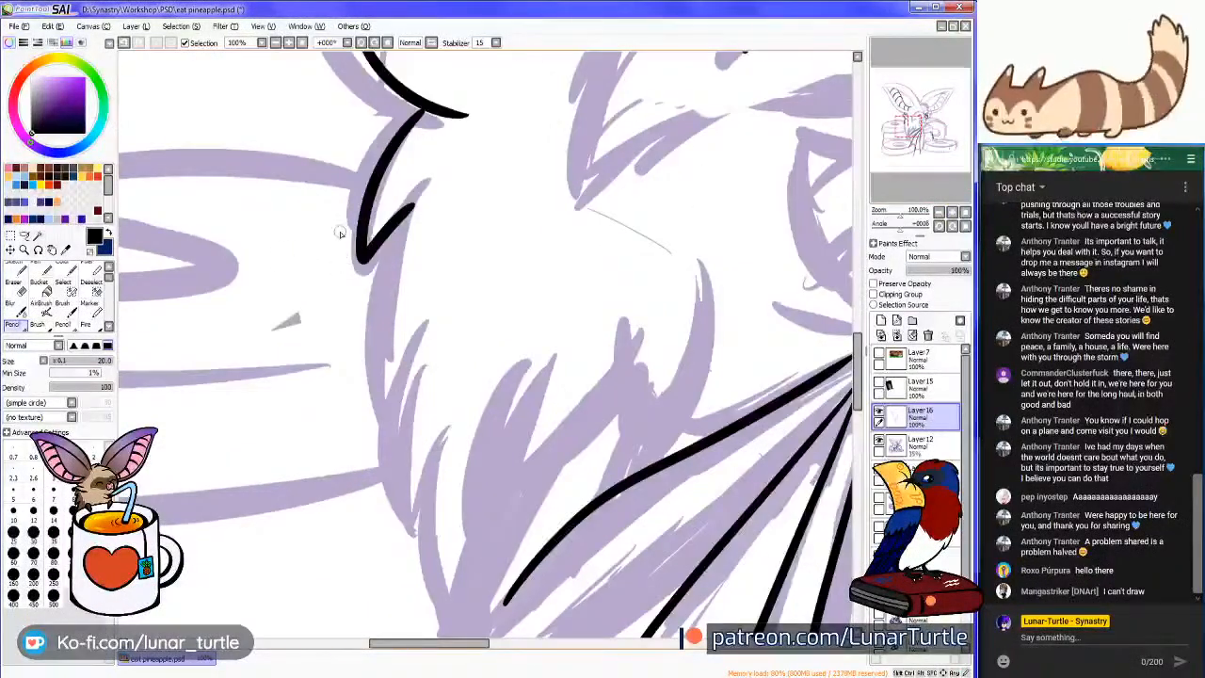
pyautogui.moveTo(377, 243)
pyautogui.mouseDown()
pyautogui.moveTo(365, 320)
pyautogui.moveTo(405, 275)
pyautogui.moveTo(407, 341)
pyautogui.mouseUp()
pyautogui.hotkey('ctrl', 'z')
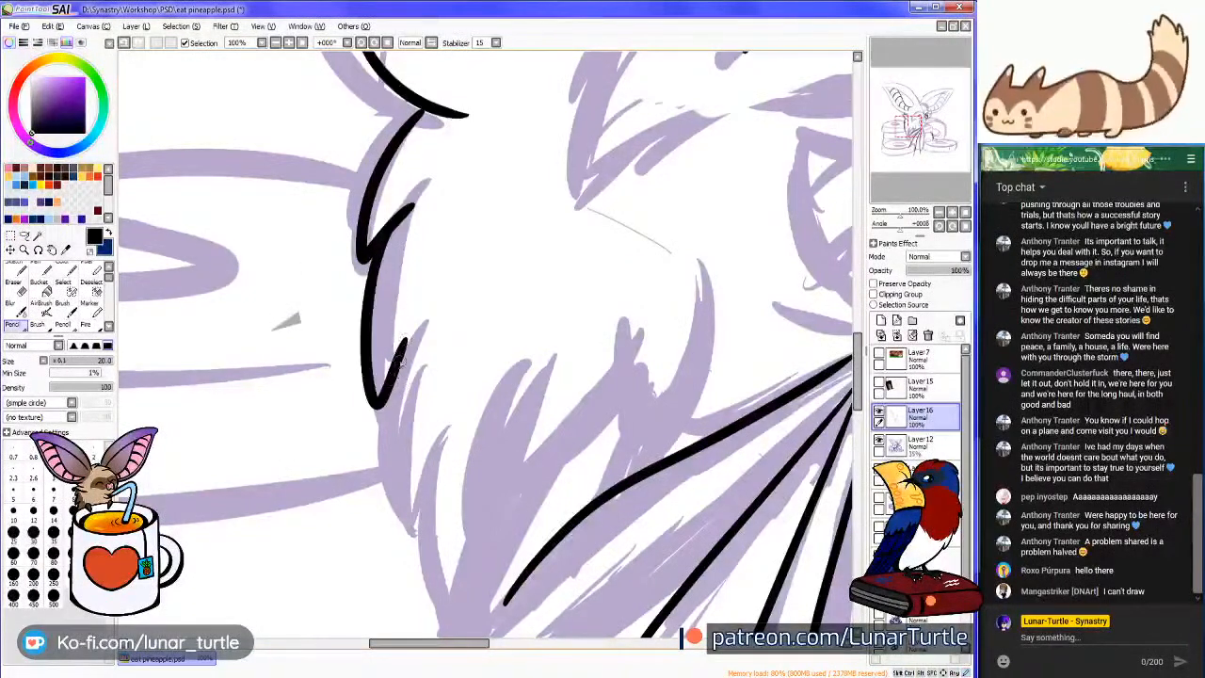
pyautogui.moveTo(388, 405); pyautogui.dragTo(442, 445)
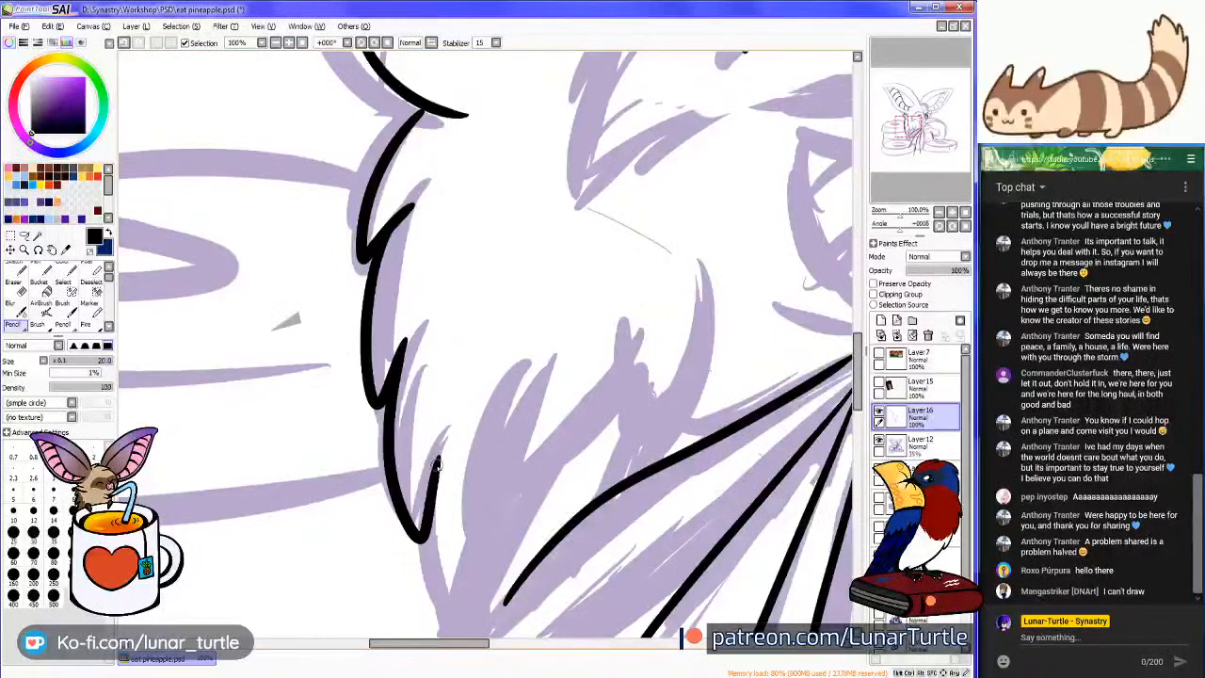
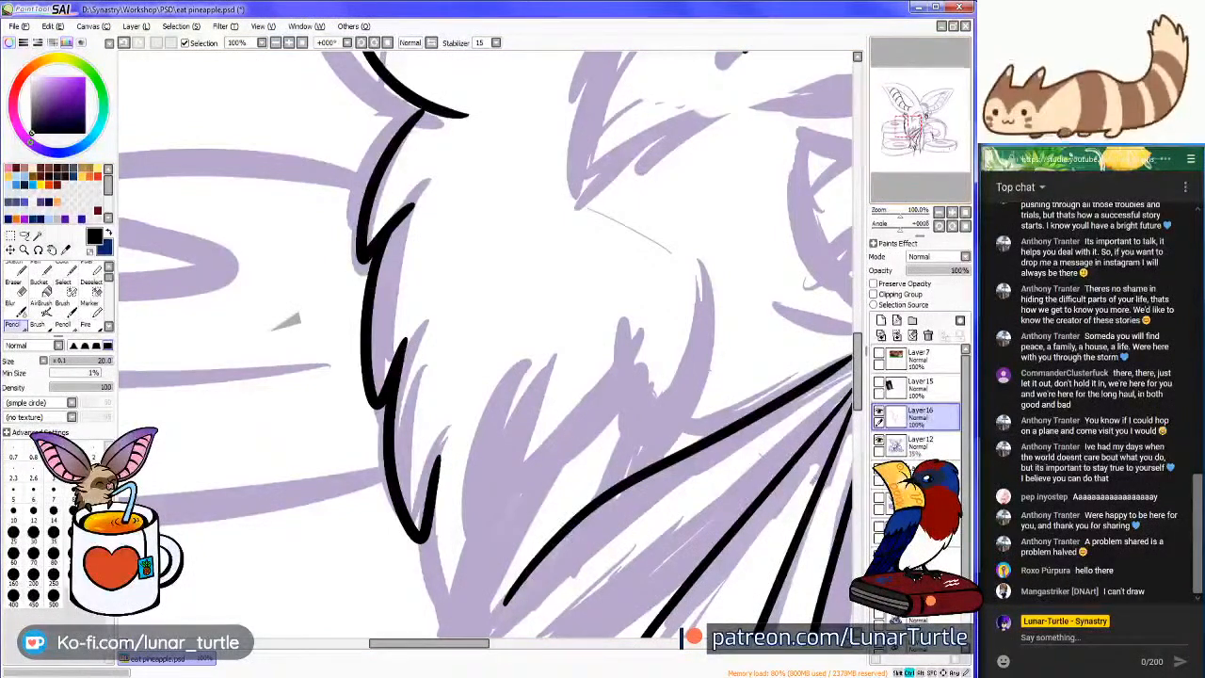
# Ink the upper mouth line curving from under the nose to the mouth corner below the closed eye
pyautogui.moveTo(910, 125)
pyautogui.mouseDown()
pyautogui.moveTo(932, 146)
pyautogui.moveTo(928, 119)
pyautogui.moveTo(958, 143)
pyautogui.mouseUp()
pyautogui.click(952, 213)
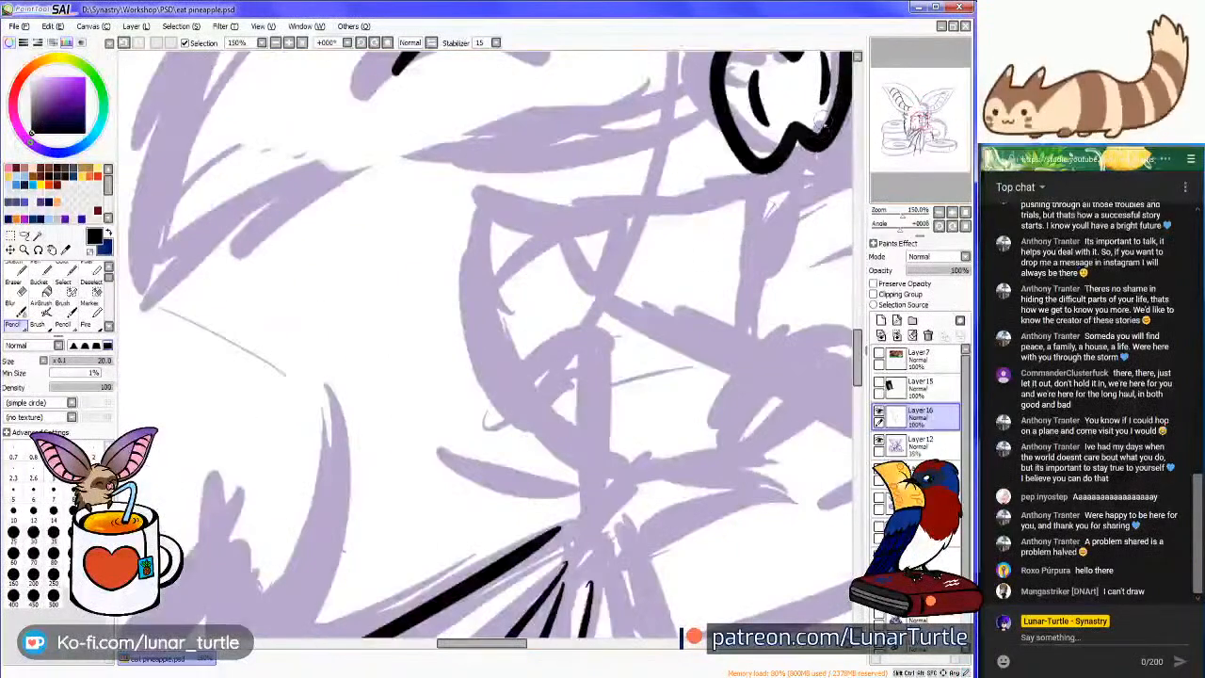
pyautogui.moveTo(825, 149)
pyautogui.mouseDown()
pyautogui.moveTo(626, 232)
pyautogui.moveTo(466, 184)
pyautogui.moveTo(473, 162)
pyautogui.moveTo(457, 193)
pyautogui.mouseUp()
pyautogui.press('e')
pyautogui.press('n')
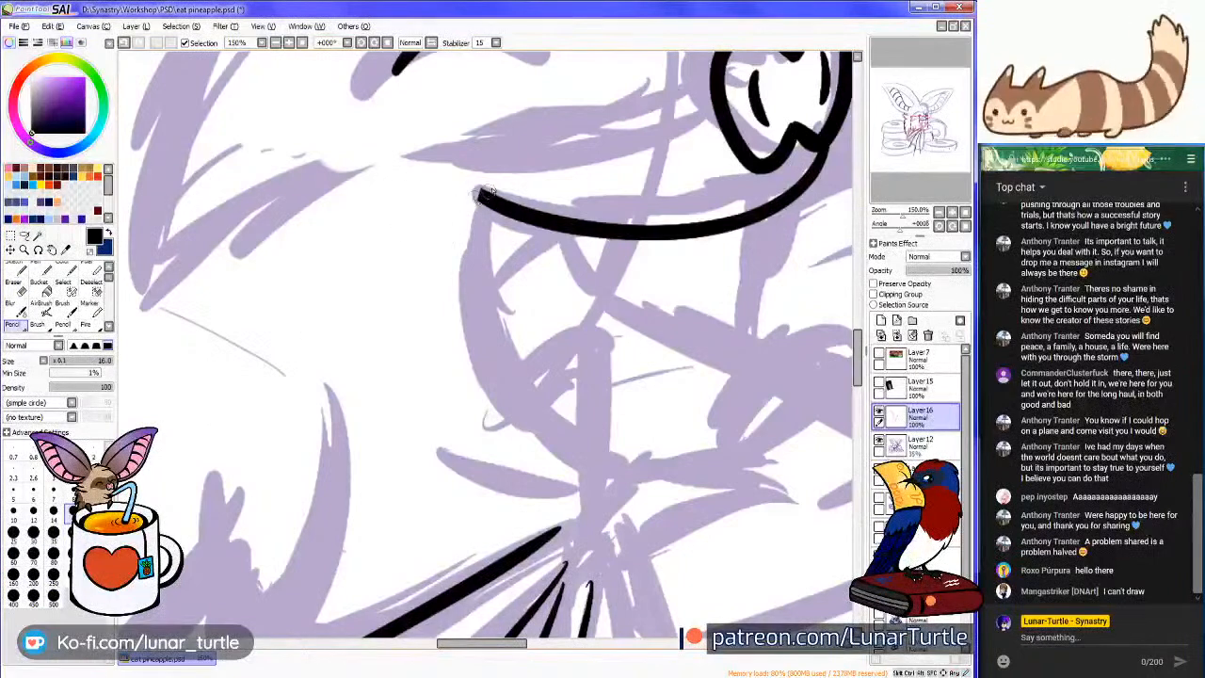
# Ink the open lower jaw curving from the mouth corner down to the chin, and tidy the corner with the eraser
pyautogui.moveTo(480, 195)
pyautogui.mouseDown()
pyautogui.moveTo(479, 349)
pyautogui.moveTo(584, 401)
pyautogui.mouseUp()
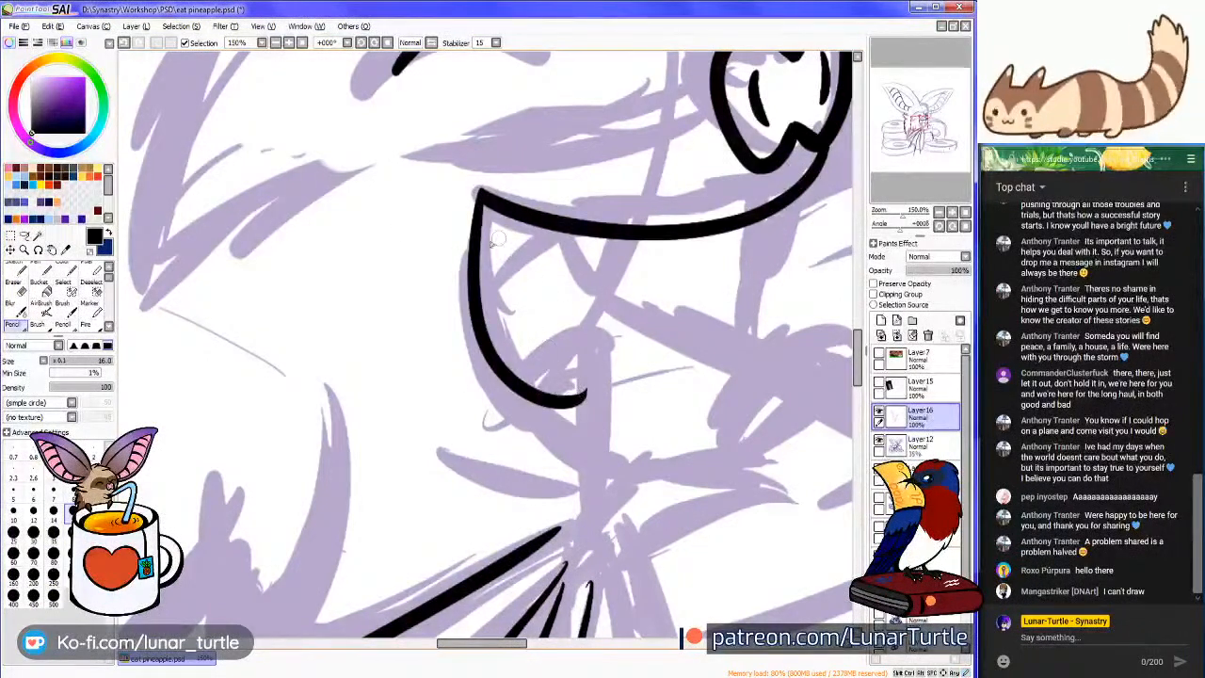
pyautogui.hotkey('ctrl', 'z')
pyautogui.moveTo(478, 193)
pyautogui.mouseDown()
pyautogui.moveTo(487, 385)
pyautogui.moveTo(596, 435)
pyautogui.mouseUp()
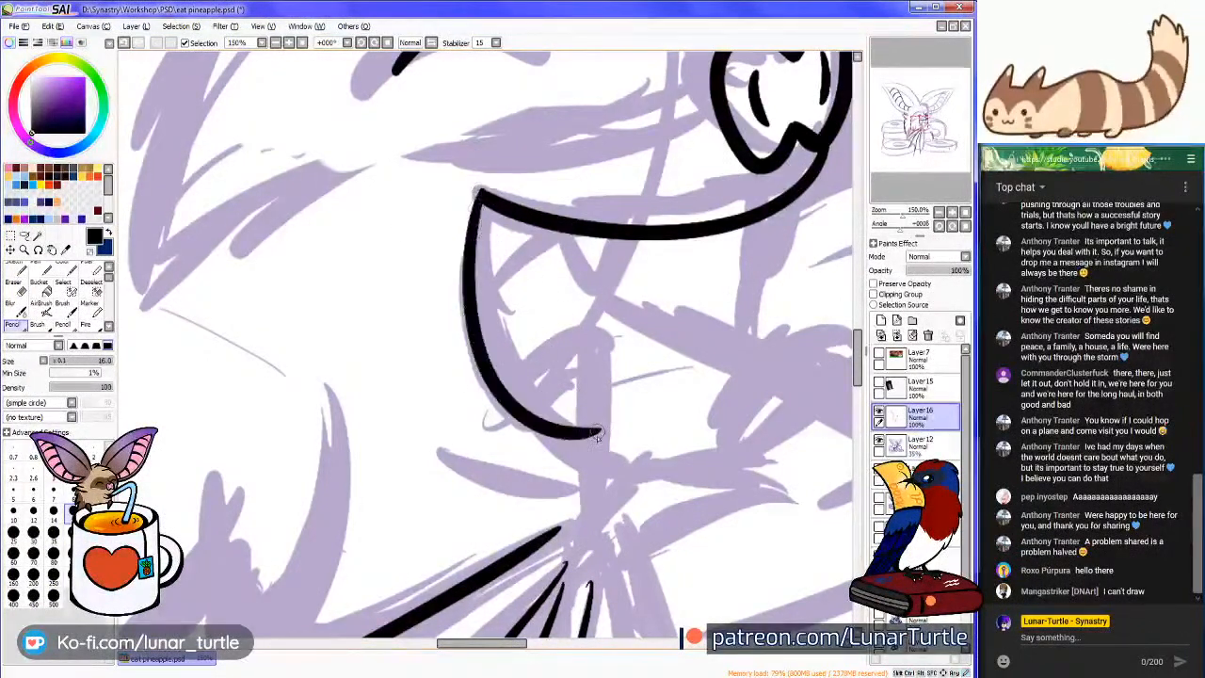
pyautogui.hotkey('ctrl', 'z')
pyautogui.moveTo(478, 193)
pyautogui.mouseDown()
pyautogui.moveTo(478, 382)
pyautogui.moveTo(599, 450)
pyautogui.mouseUp()
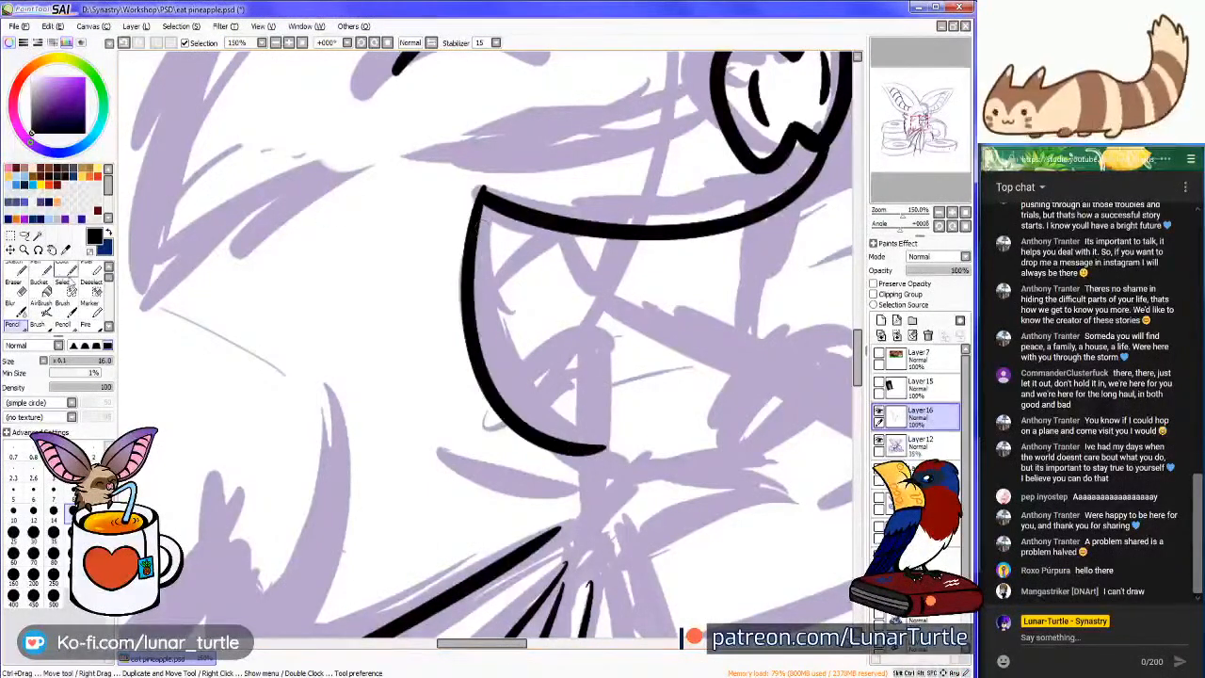
pyautogui.press('e')
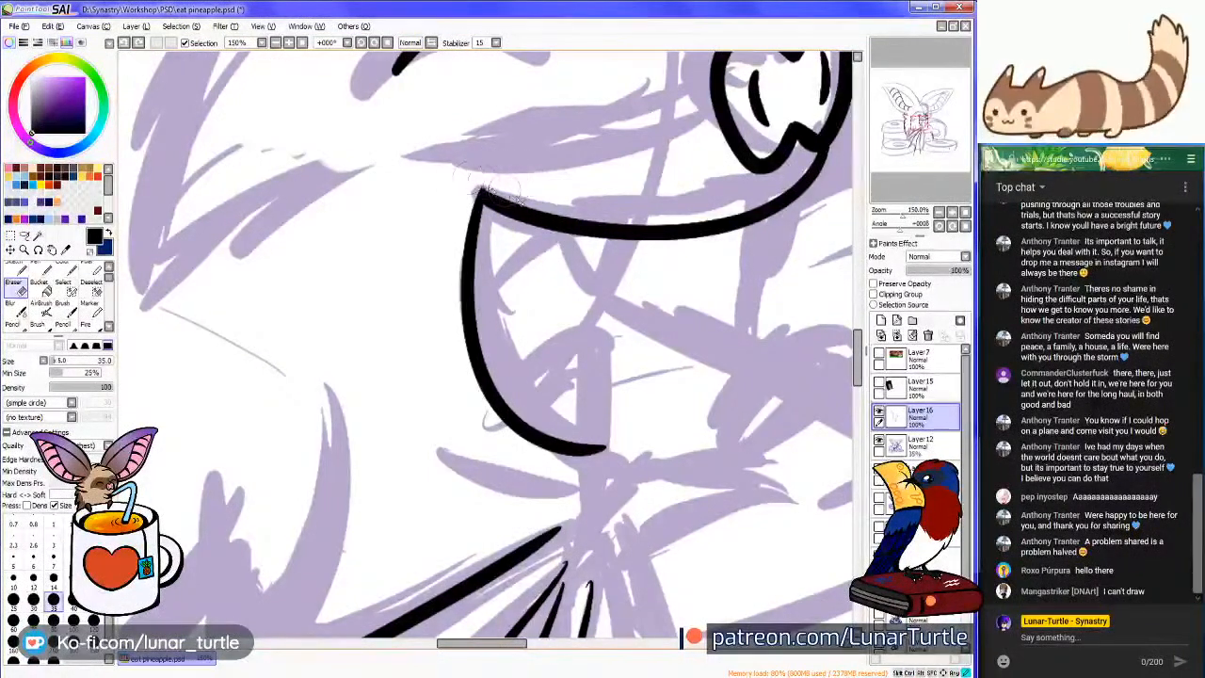
# Ink two small pointed fangs hanging from the upper mouth line with the Pencil
pyautogui.click(12, 324)
pyautogui.moveTo(577, 226)
pyautogui.mouseDown()
pyautogui.moveTo(585, 280)
pyautogui.moveTo(631, 246)
pyautogui.mouseUp()
pyautogui.hotkey('ctrl', 'z')
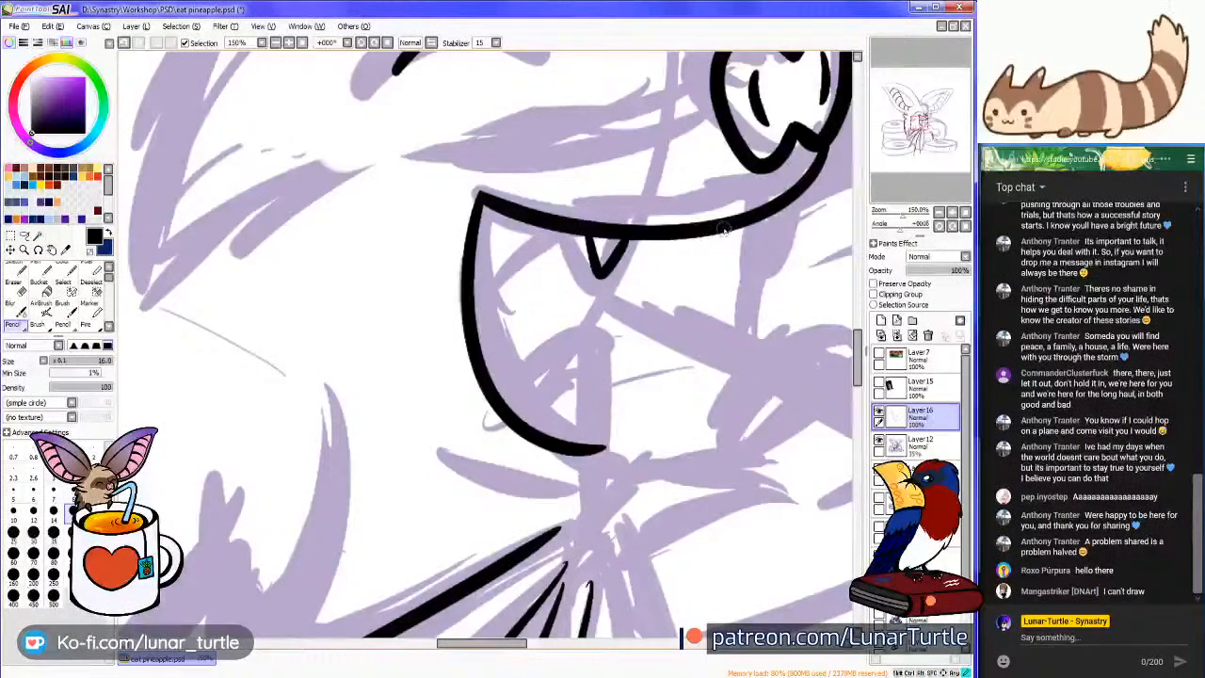
pyautogui.moveTo(725, 227)
pyautogui.mouseDown()
pyautogui.moveTo(730, 267)
pyautogui.moveTo(760, 224)
pyautogui.mouseUp()
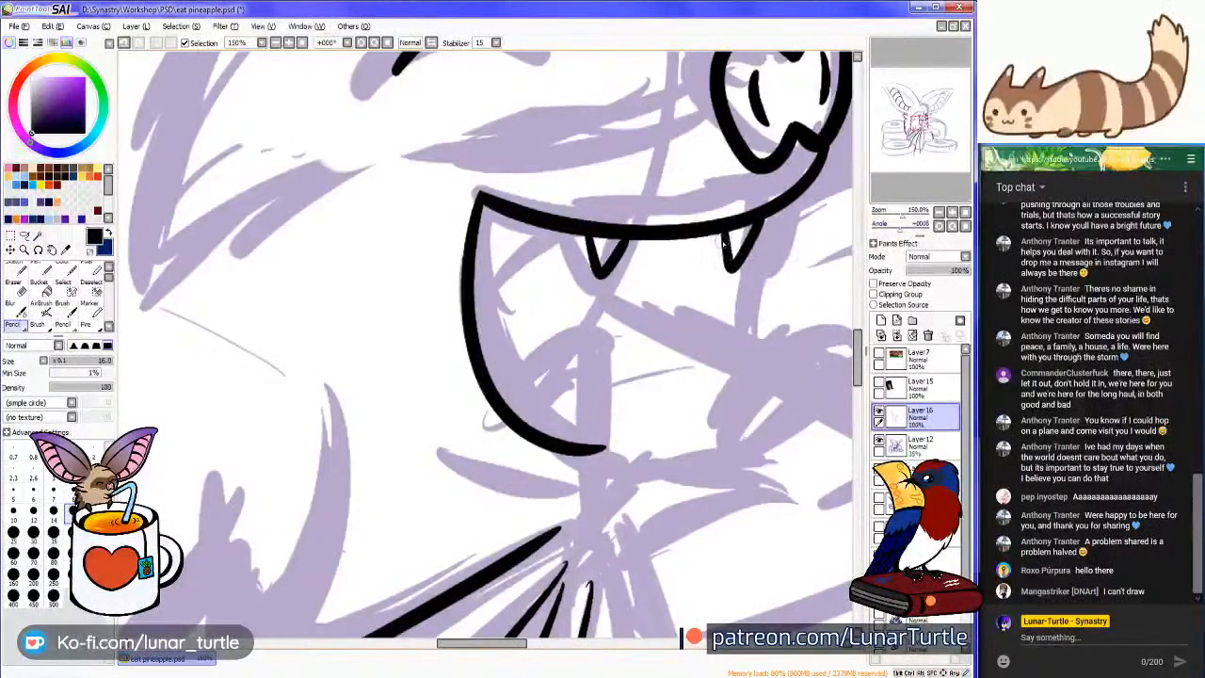
# Ink the short curve beside the right fang and the tongue line inside the open mouth
pyautogui.scroll(-5, 725, 237)
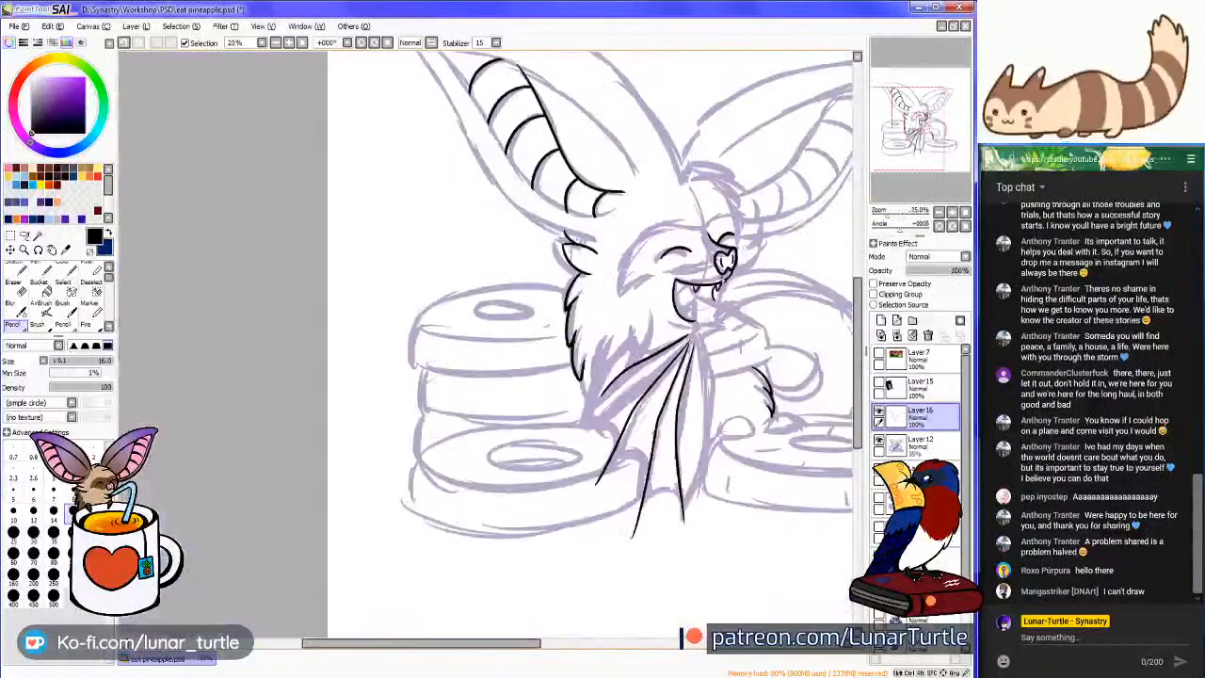
pyautogui.scroll(-1, 730, 262)
pyautogui.scroll(2, 758, 245)
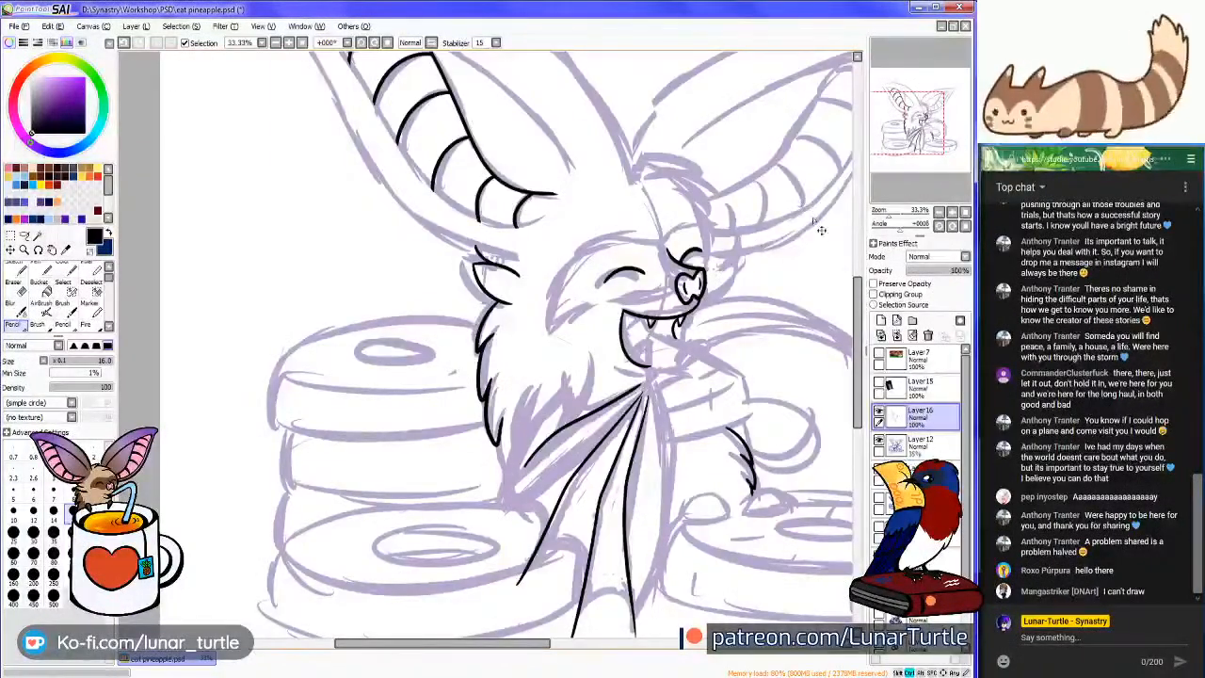
pyautogui.moveTo(930, 159)
pyautogui.mouseDown()
pyautogui.moveTo(923, 166)
pyautogui.moveTo(946, 181)
pyautogui.mouseUp()
pyautogui.click(953, 213)
pyautogui.click(953, 213)
pyautogui.click(953, 213)
pyautogui.moveTo(908, 126); pyautogui.dragTo(920, 123)
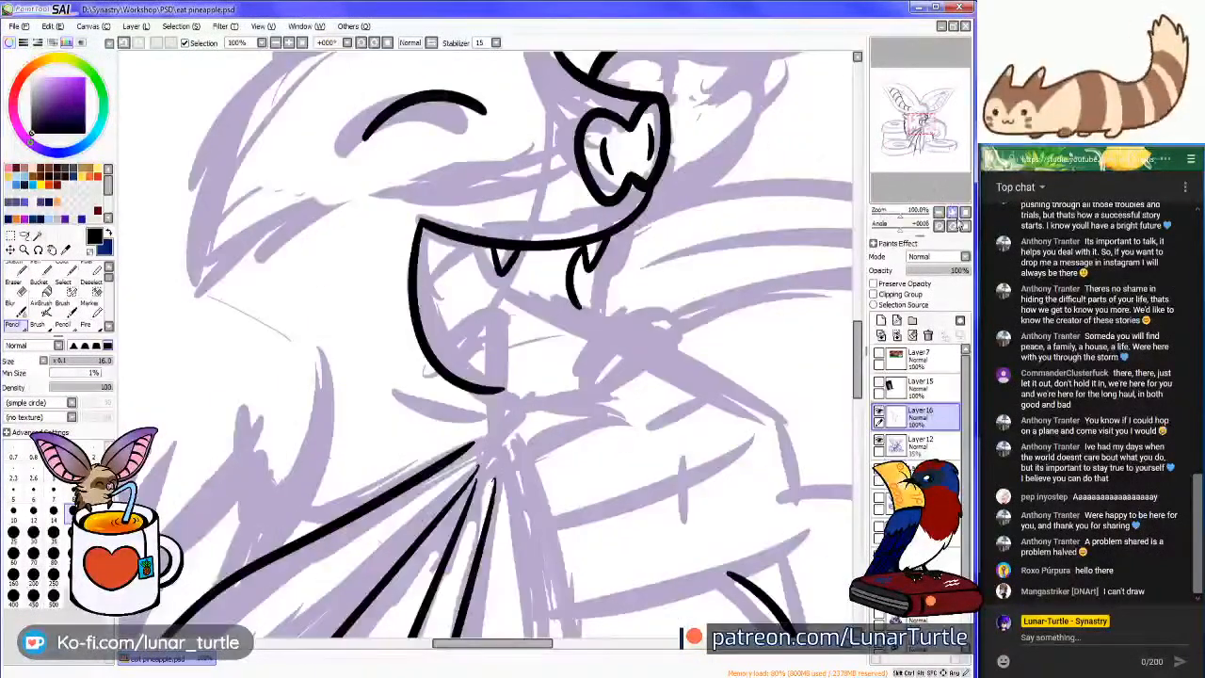
pyautogui.click(953, 213)
pyautogui.moveTo(400, 346)
pyautogui.mouseDown()
pyautogui.moveTo(466, 310)
pyautogui.moveTo(487, 318)
pyautogui.mouseUp()
# Ink the pointed hair tuft on top of the head between the ears
pyautogui.click(940, 213)
pyautogui.click(940, 213)
pyautogui.moveTo(936, 169); pyautogui.dragTo(915, 118)
pyautogui.click(952, 212)
pyautogui.moveTo(927, 170); pyautogui.dragTo(932, 167)
pyautogui.moveTo(478, 170)
pyautogui.mouseDown()
pyautogui.moveTo(648, 195)
pyautogui.moveTo(576, 209)
pyautogui.mouseUp()
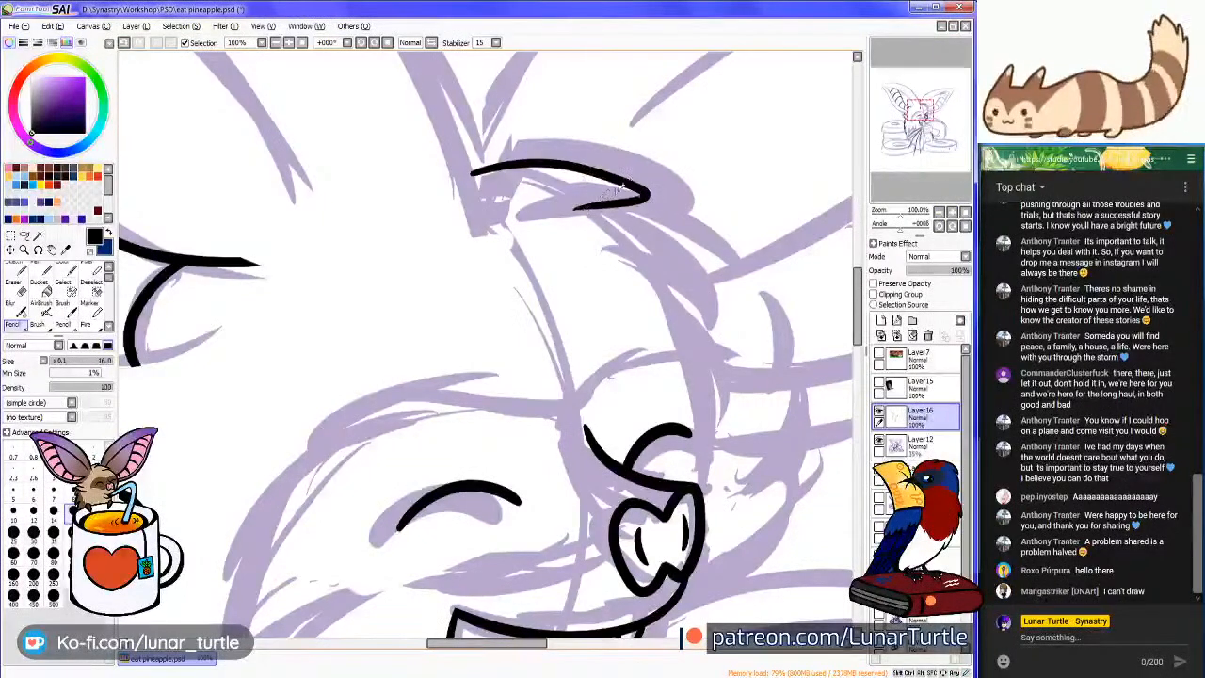
pyautogui.hotkey('ctrl', 'z')
pyautogui.moveTo(484, 175)
pyautogui.mouseDown()
pyautogui.moveTo(674, 193)
pyautogui.moveTo(577, 201)
pyautogui.mouseUp()
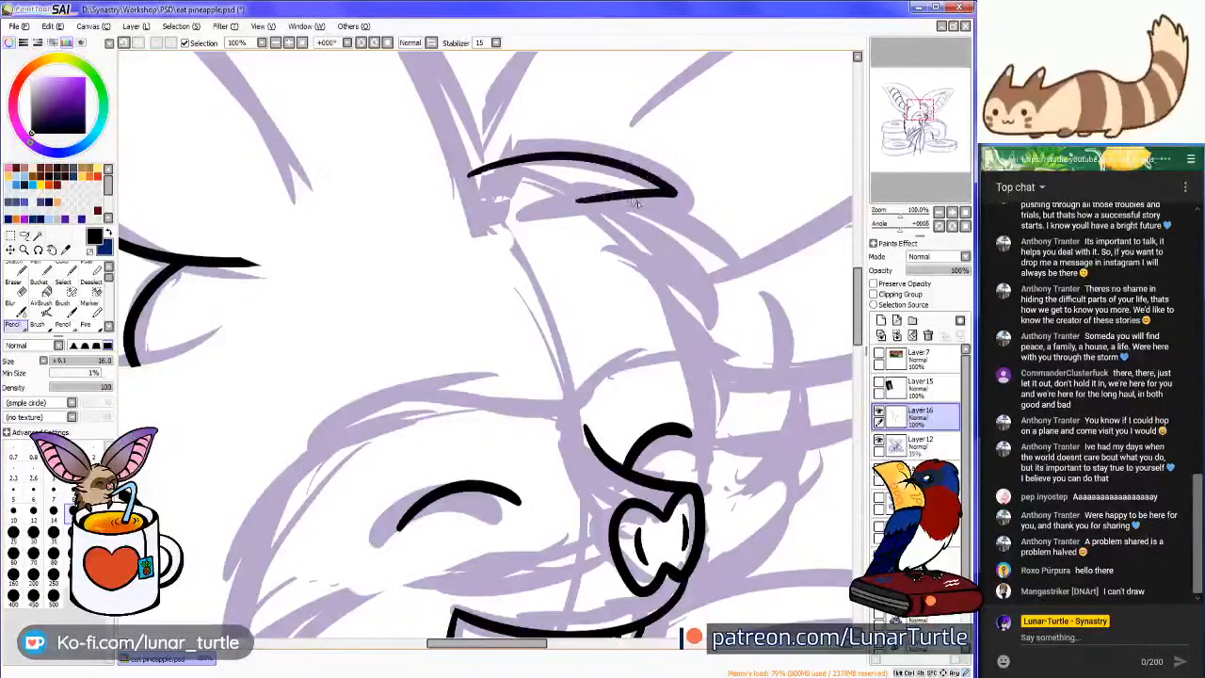
pyautogui.hotkey('ctrl', 'z')
pyautogui.moveTo(471, 170)
pyautogui.mouseDown()
pyautogui.moveTo(694, 213)
pyautogui.moveTo(608, 217)
pyautogui.moveTo(639, 223)
pyautogui.moveTo(741, 331)
pyautogui.moveTo(666, 291)
pyautogui.mouseUp()
pyautogui.moveTo(920, 110); pyautogui.dragTo(922, 112)
pyautogui.hotkey('ctrl', 'z')
pyautogui.hotkey('ctrl', 'z')
# Save the drawing
pyautogui.click(939, 212)
pyautogui.click(939, 212)
pyautogui.moveTo(925, 167); pyautogui.dragTo(919, 121)
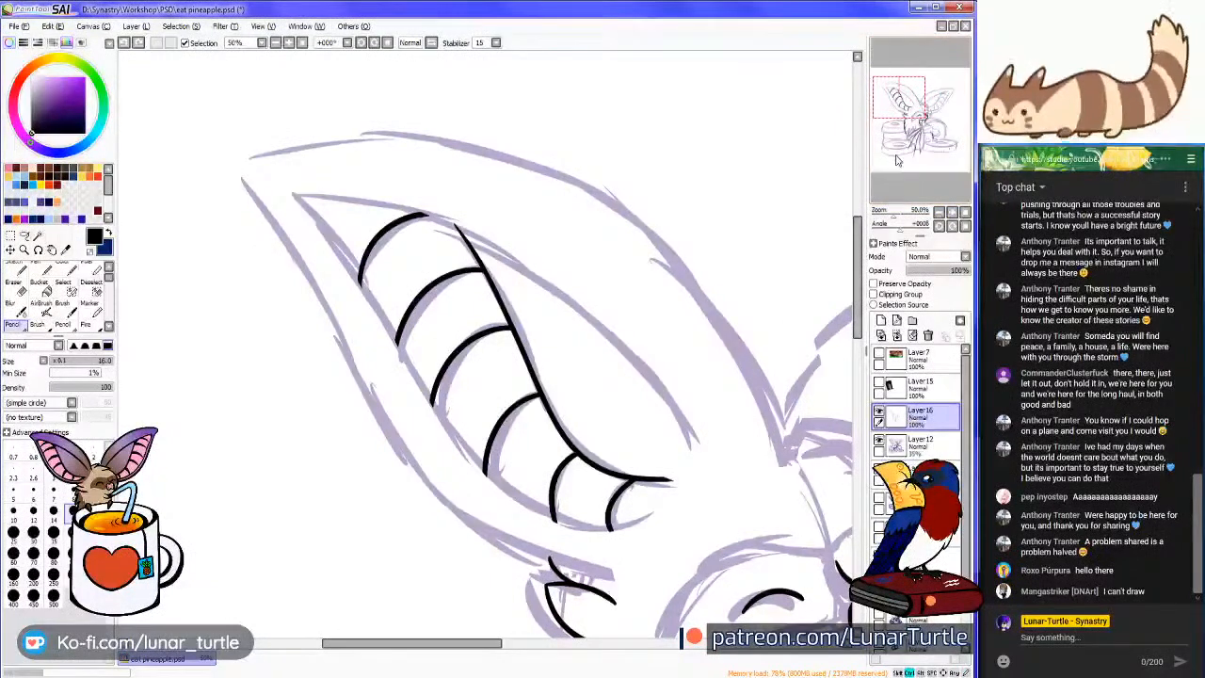
pyautogui.hotkey('ctrl', 's')
# Ink the left ear's long outer edge in one sweeping line from the ear tip down under its base, with the canvas rotated 45 degrees
pyautogui.moveTo(923, 120); pyautogui.dragTo(923, 120)
pyautogui.click(953, 227)
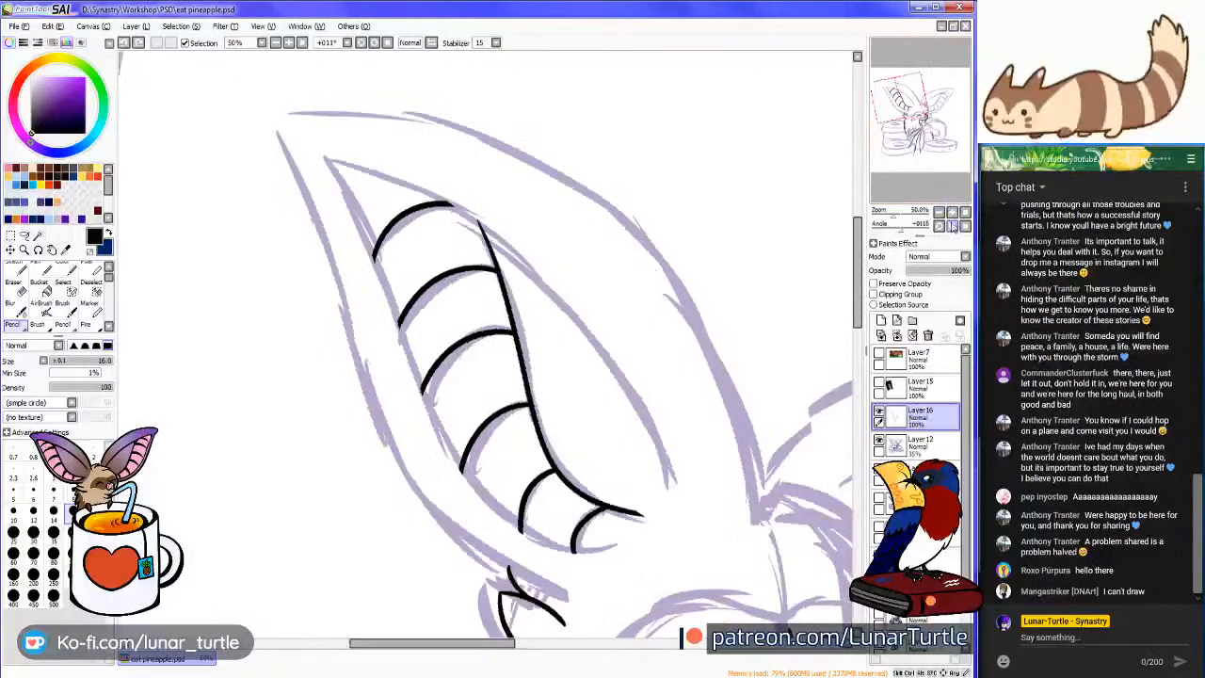
pyautogui.click(953, 227)
pyautogui.click(953, 227)
pyautogui.click(953, 227)
pyautogui.click(940, 213)
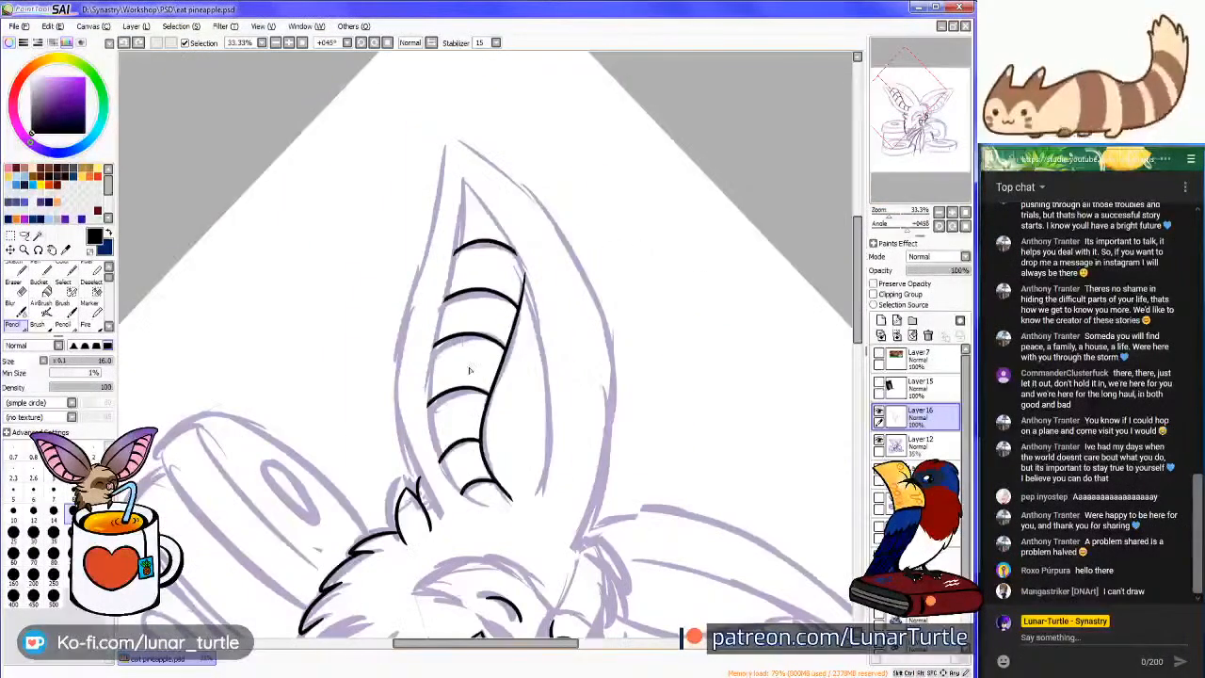
pyautogui.moveTo(407, 452)
pyautogui.mouseDown()
pyautogui.moveTo(406, 309)
pyautogui.moveTo(454, 112)
pyautogui.mouseUp()
pyautogui.hotkey('ctrl', 'z')
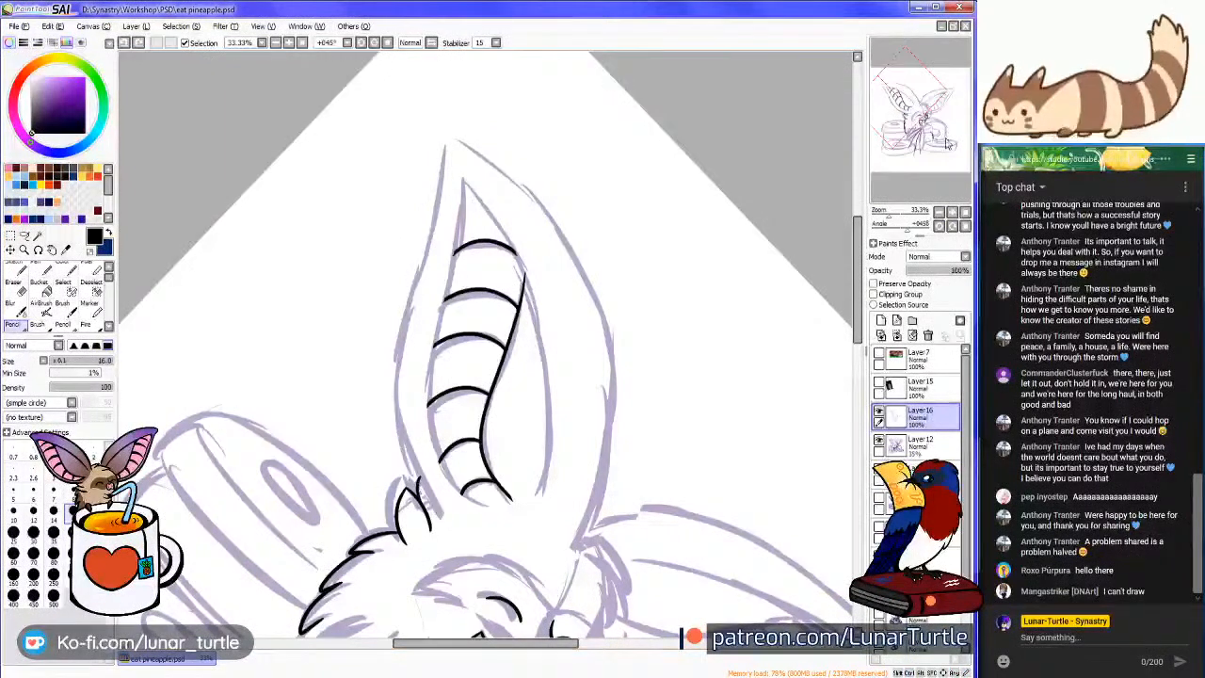
pyautogui.click(953, 213)
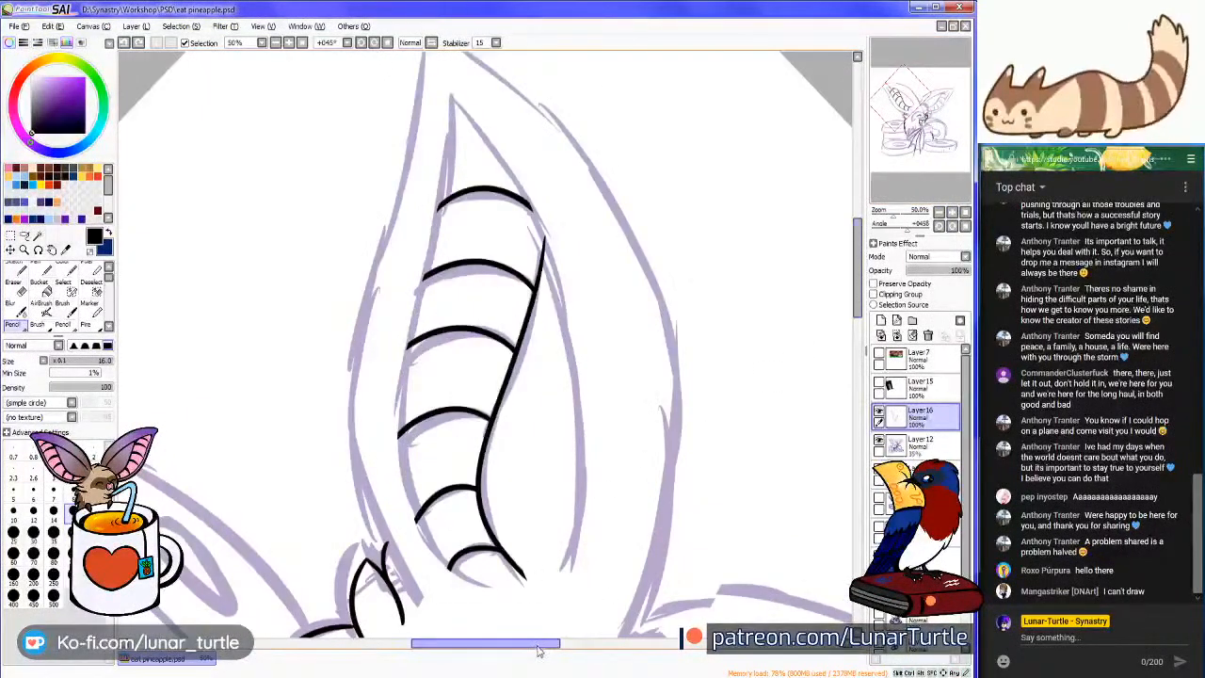
pyautogui.moveTo(539, 644); pyautogui.dragTo(517, 644)
pyautogui.moveTo(857, 232); pyautogui.dragTo(857, 223)
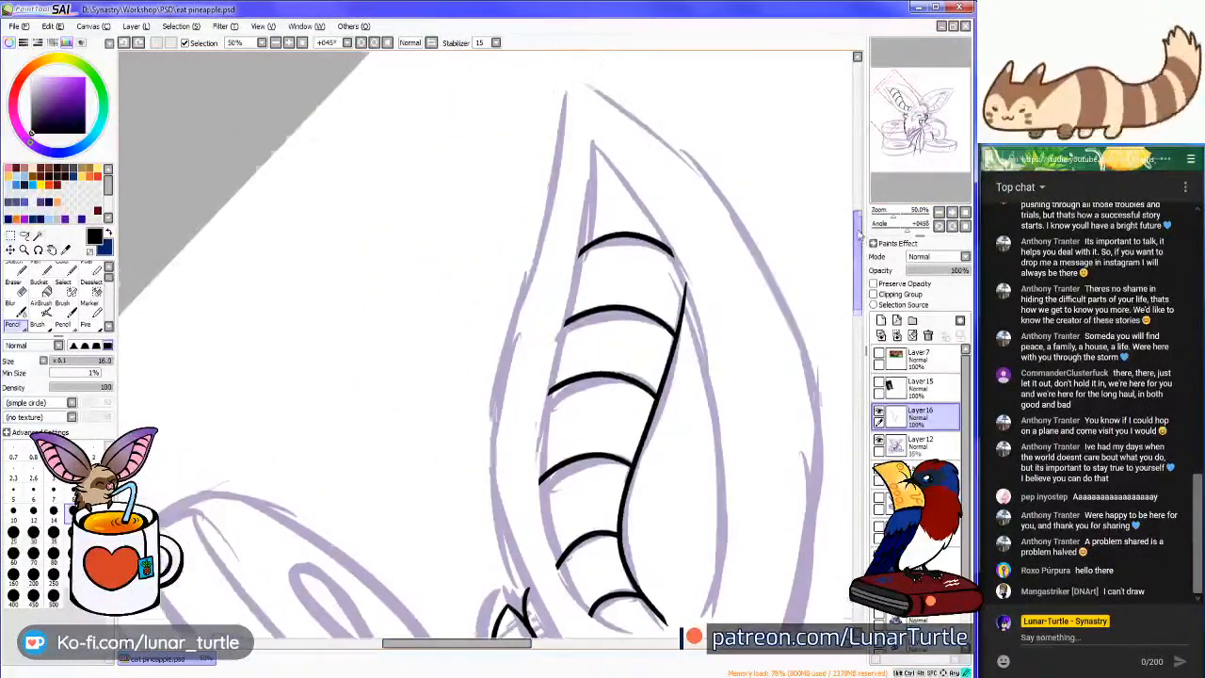
pyautogui.click(937, 213)
pyautogui.moveTo(542, 175)
pyautogui.mouseDown()
pyautogui.moveTo(506, 370)
pyautogui.moveTo(549, 537)
pyautogui.moveTo(591, 561)
pyautogui.mouseUp()
pyautogui.hotkey('ctrl', 'z')
pyautogui.moveTo(543, 151)
pyautogui.mouseDown()
pyautogui.moveTo(489, 421)
pyautogui.moveTo(593, 599)
pyautogui.moveTo(538, 551)
pyautogui.moveTo(490, 450)
pyautogui.moveTo(543, 160)
pyautogui.moveTo(507, 329)
pyautogui.moveTo(503, 500)
pyautogui.moveTo(573, 559)
pyautogui.mouseUp()
pyautogui.hotkey('ctrl', 'z')
pyautogui.hotkey('ctrl', 'z')
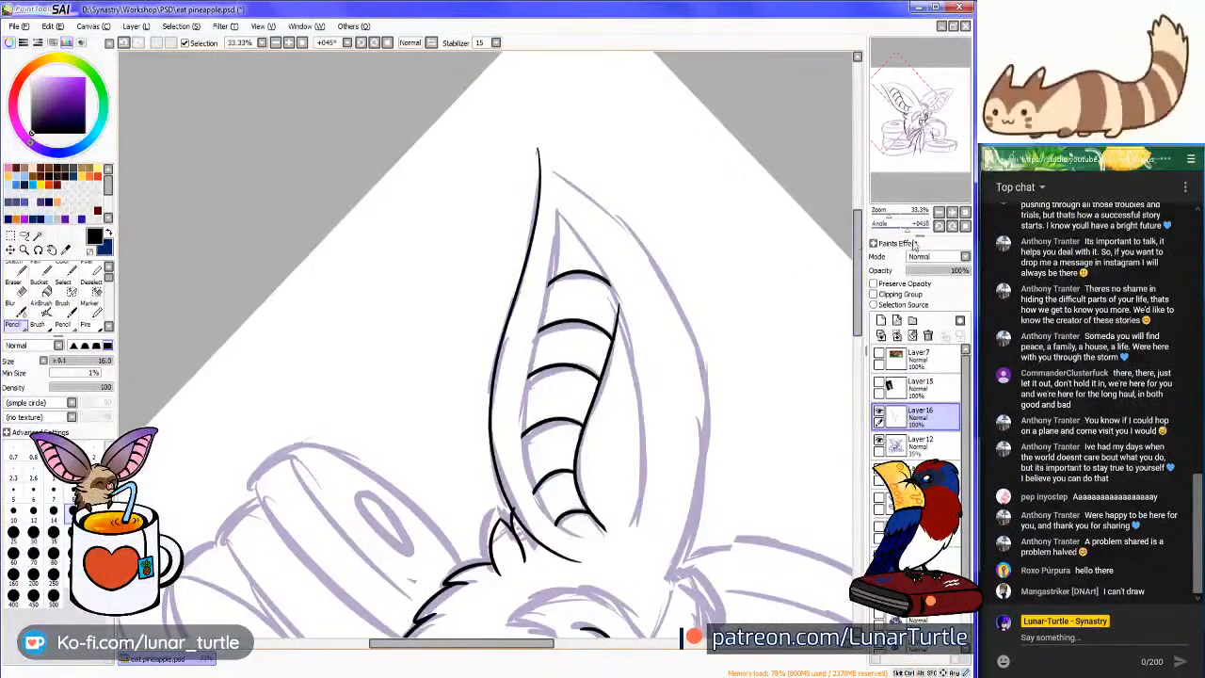
# Reset the canvas rotation and trim the overshooting end of the outer line at the left ear's tip with the Eraser
pyautogui.click(964, 227)
pyautogui.scroll(3, 934, 188)
pyautogui.press('e')
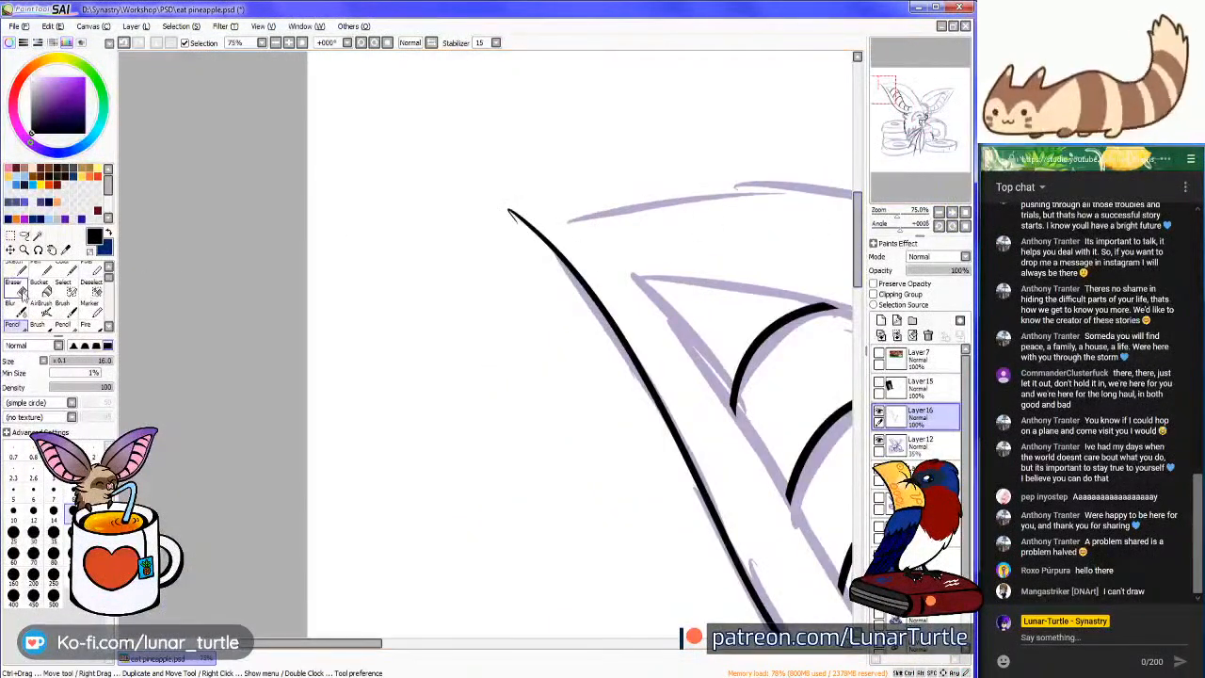
pyautogui.moveTo(492, 198)
pyautogui.mouseDown()
pyautogui.moveTo(531, 186)
pyautogui.moveTo(533, 231)
pyautogui.mouseUp()
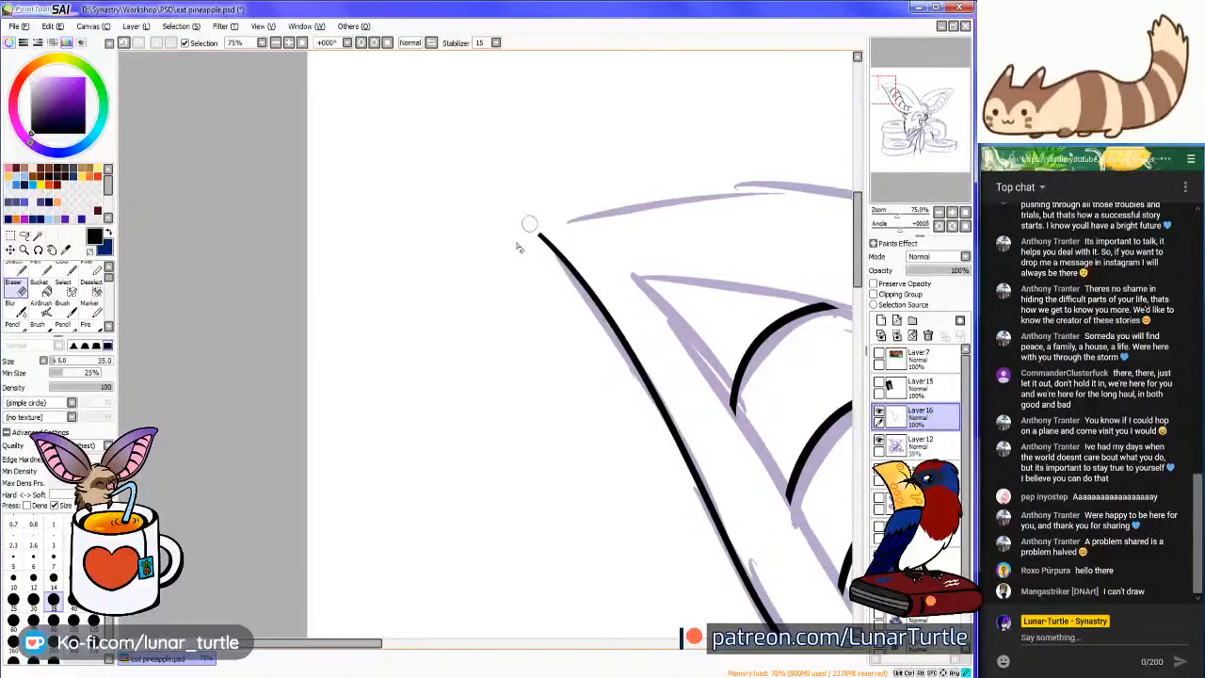
# Erase the bit of tuft line poking through the left ear's lower outline
pyautogui.moveTo(901, 114); pyautogui.dragTo(902, 117)
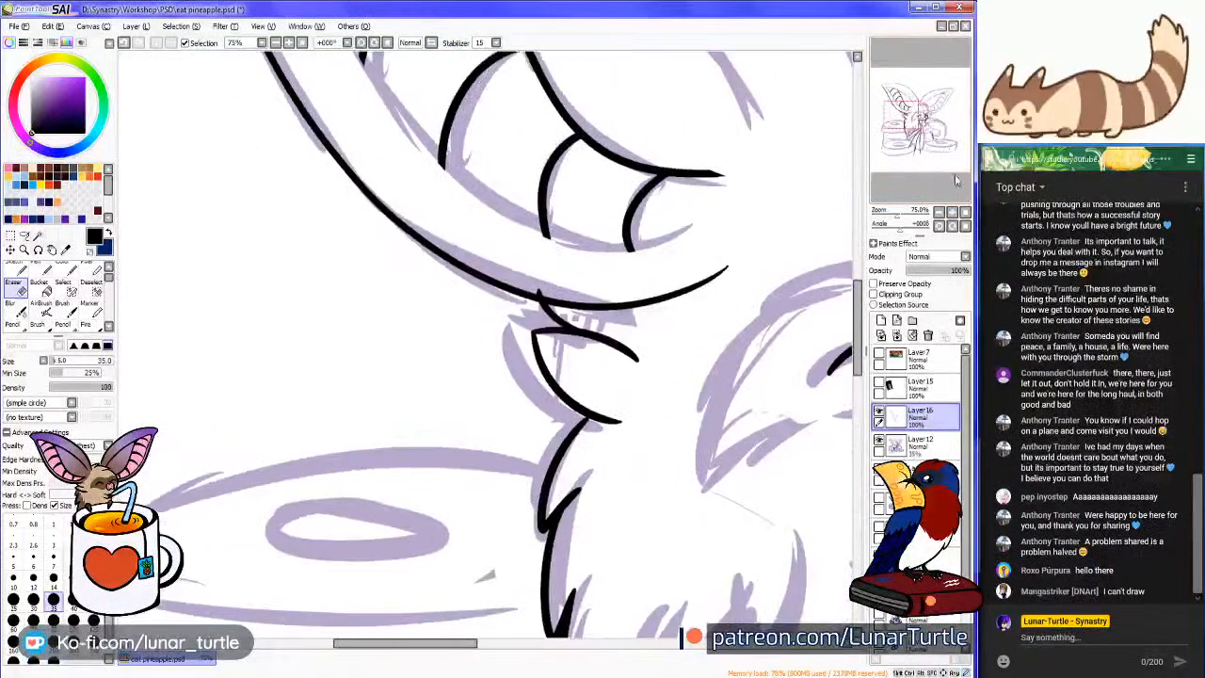
pyautogui.scroll(2, 565, 395)
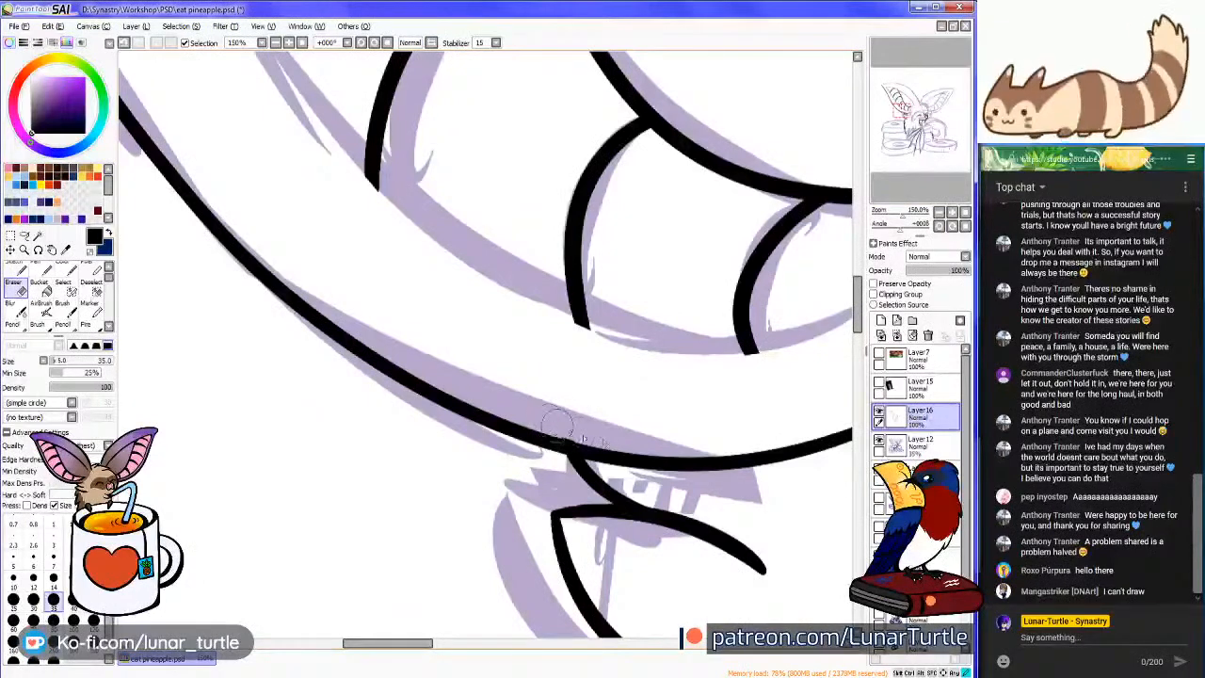
pyautogui.press('End')
pyautogui.press('End')
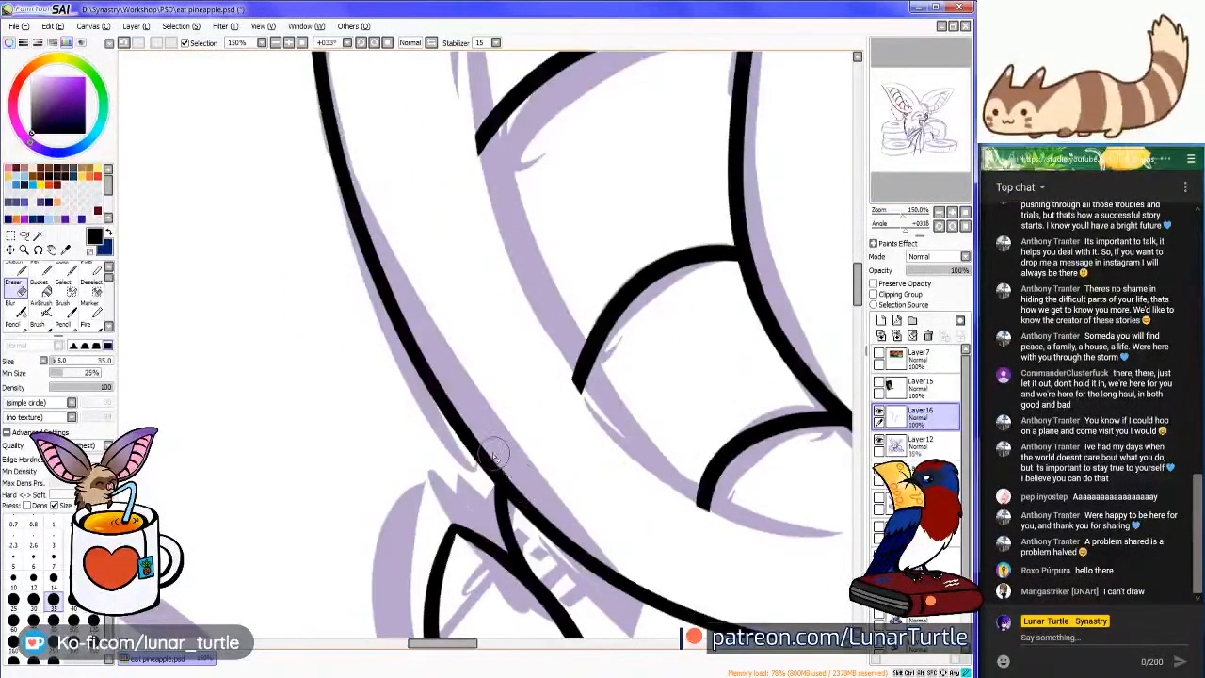
pyautogui.click(965, 227)
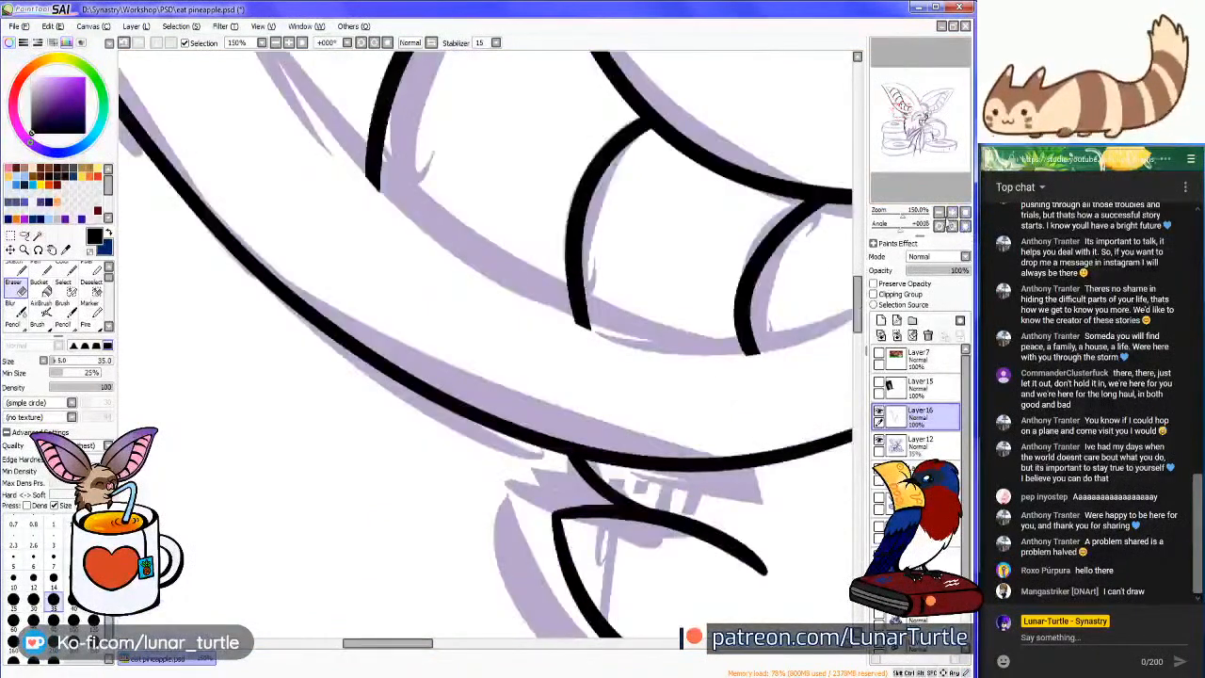
# Ink the pointed fur locks below the cheek, between the jaw and the left fur edge, with the Pencil
pyautogui.click(940, 213)
pyautogui.click(940, 213)
pyautogui.moveTo(928, 172); pyautogui.dragTo(937, 162)
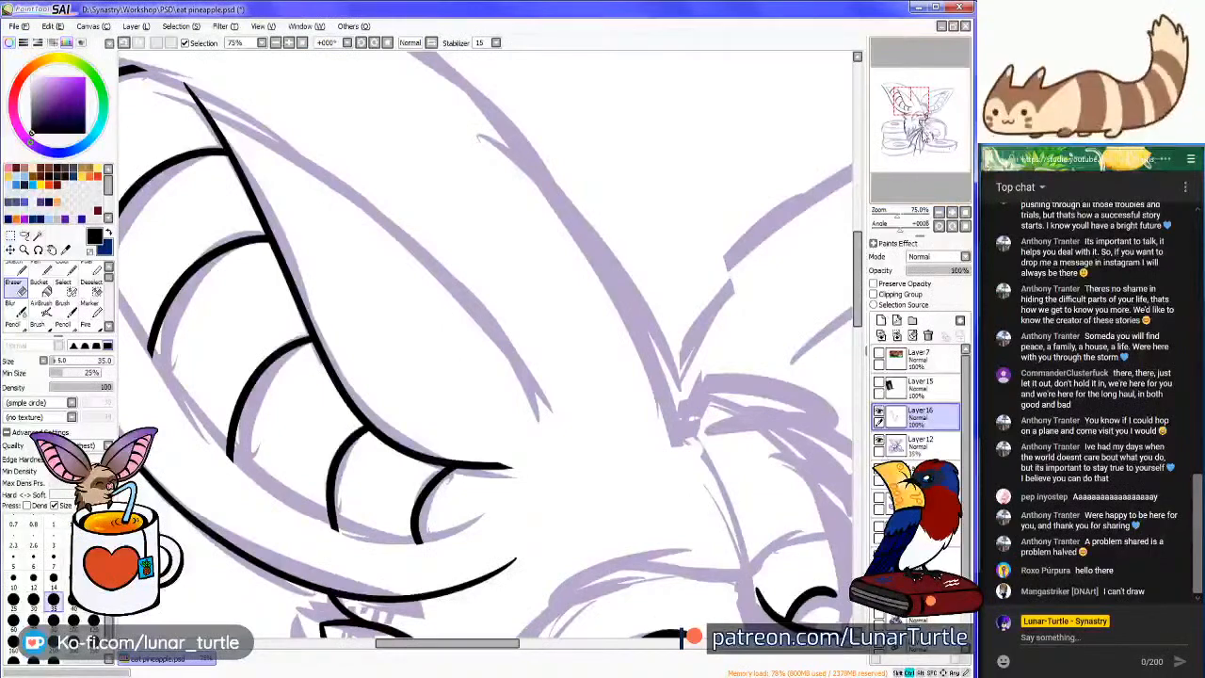
pyautogui.moveTo(927, 121)
pyautogui.mouseDown()
pyautogui.moveTo(915, 117)
pyautogui.moveTo(941, 142)
pyautogui.moveTo(932, 146)
pyautogui.mouseUp()
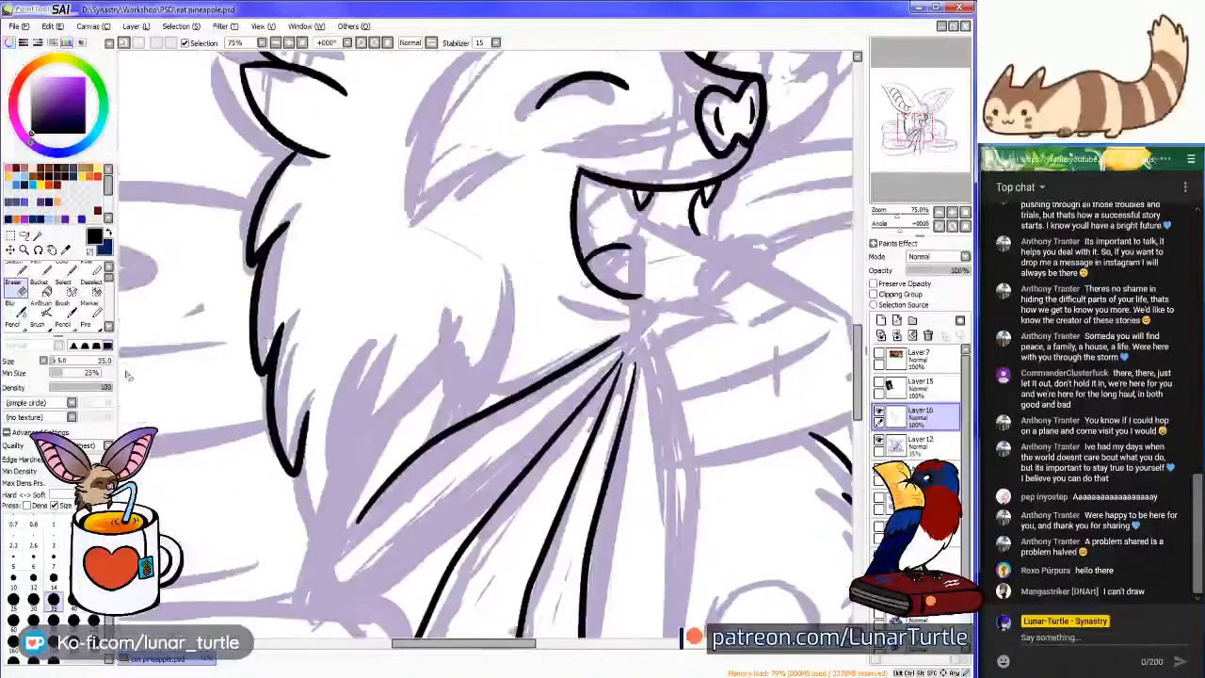
pyautogui.click(12, 323)
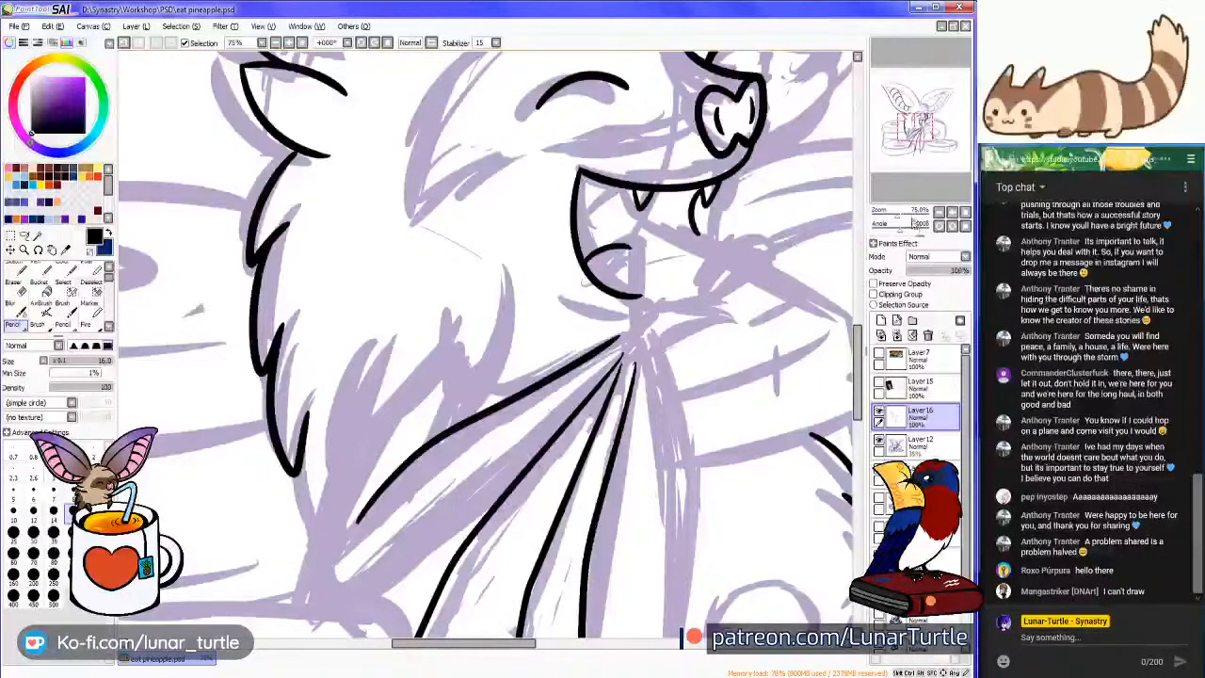
pyautogui.click(953, 212)
pyautogui.click(952, 213)
pyautogui.moveTo(916, 128); pyautogui.dragTo(915, 130)
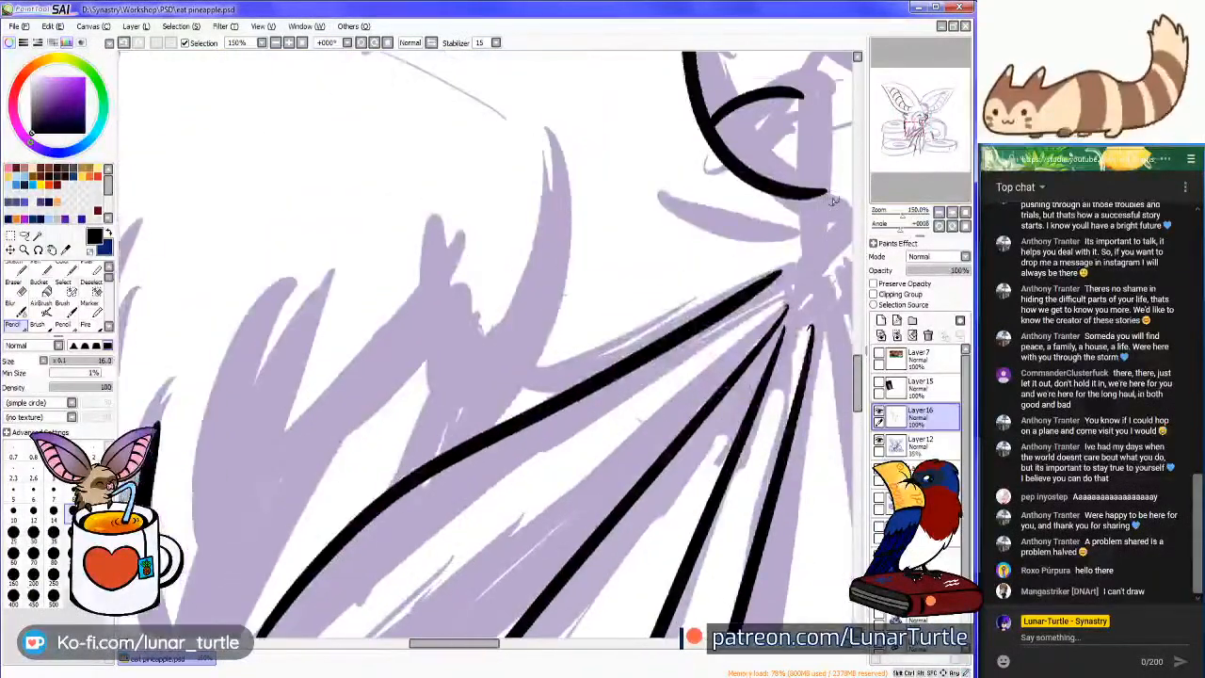
pyautogui.moveTo(549, 186)
pyautogui.mouseDown()
pyautogui.moveTo(459, 407)
pyautogui.moveTo(462, 209)
pyautogui.mouseUp()
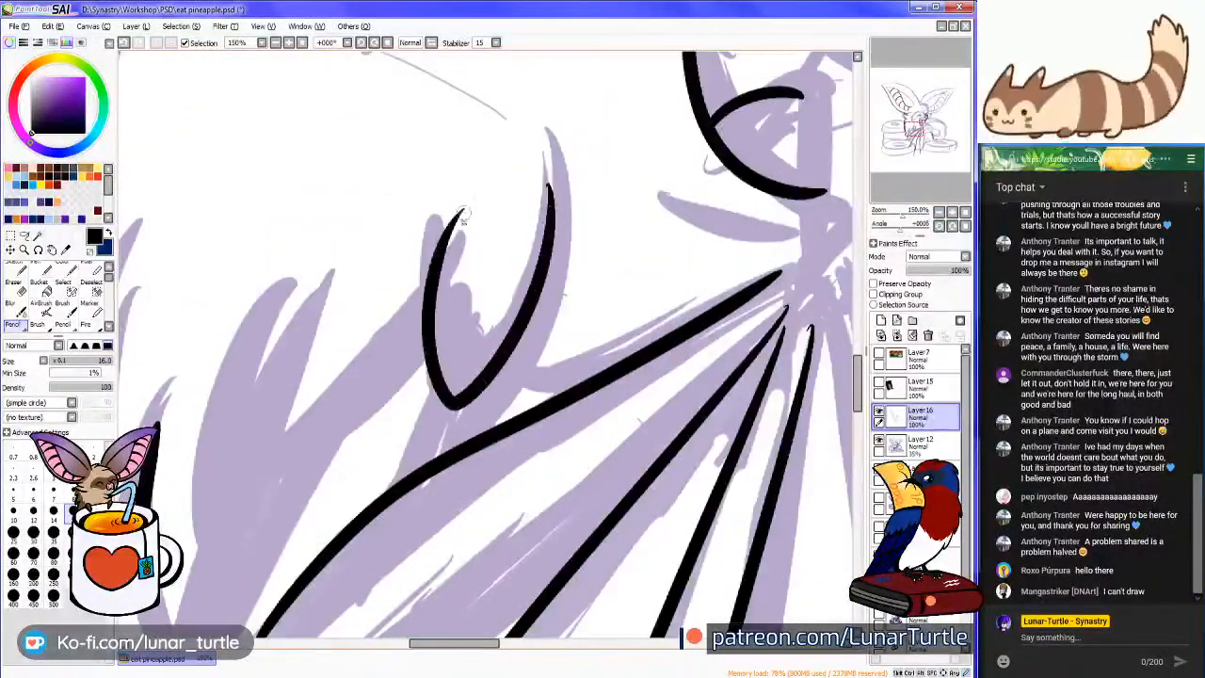
pyautogui.click(935, 122)
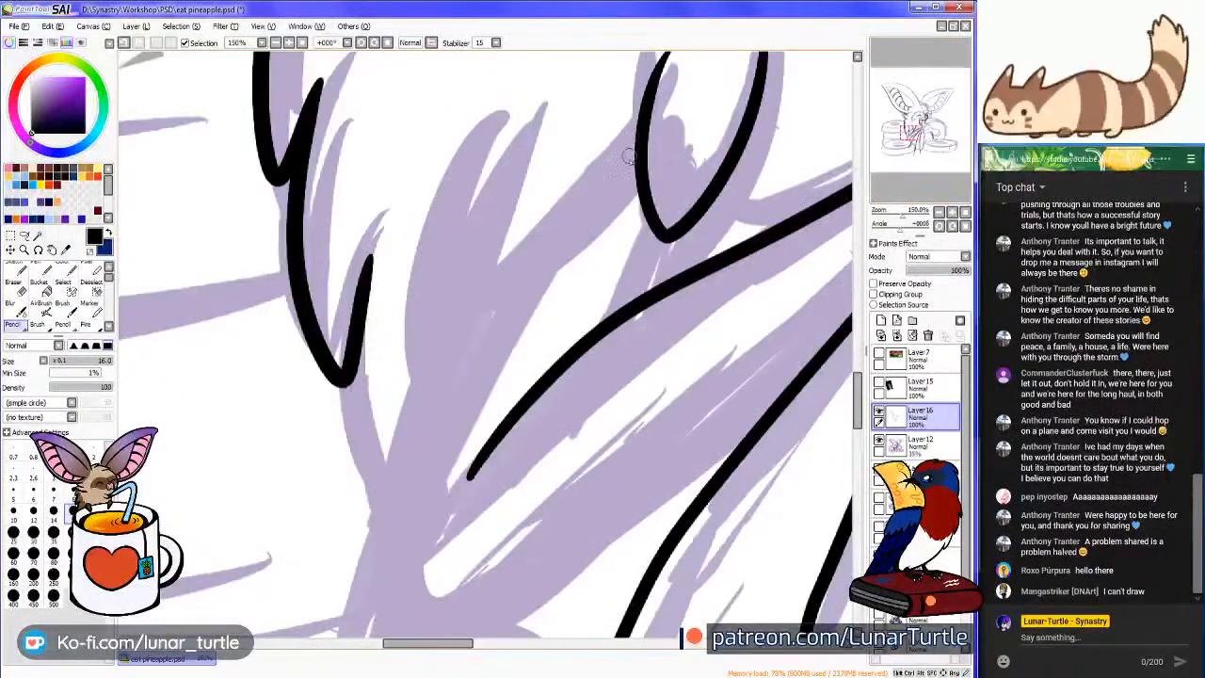
pyautogui.moveTo(639, 167)
pyautogui.mouseDown()
pyautogui.moveTo(605, 229)
pyautogui.moveTo(568, 211)
pyautogui.moveTo(584, 160)
pyautogui.mouseUp()
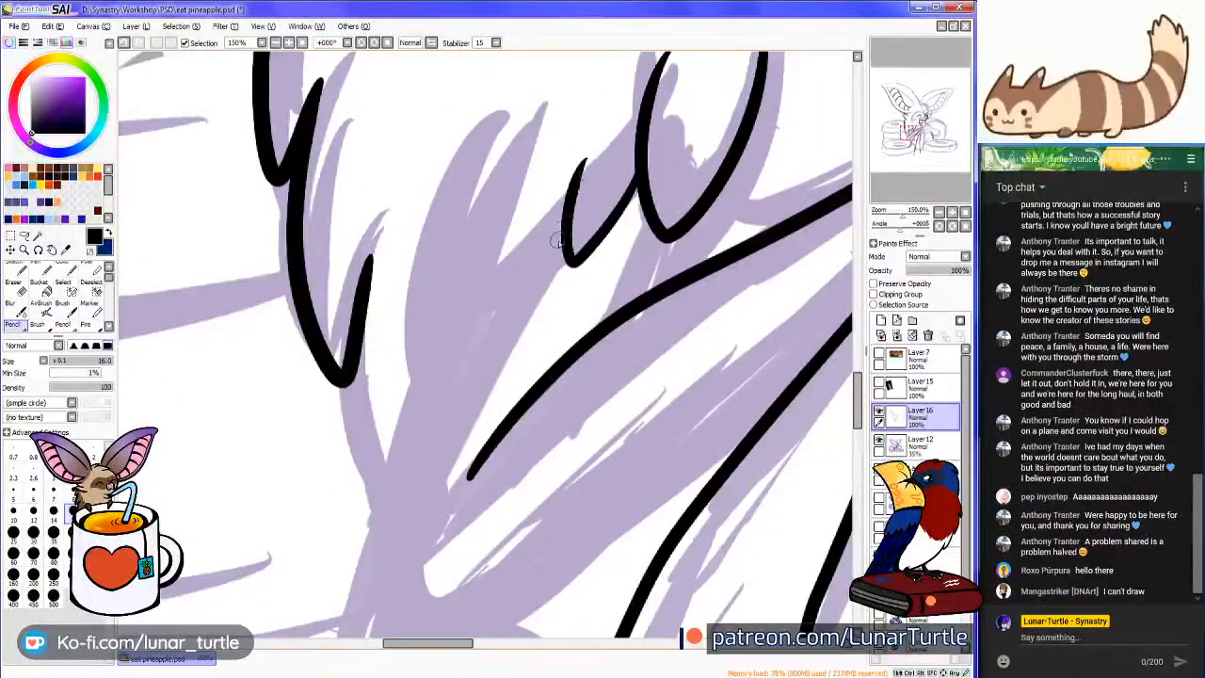
pyautogui.moveTo(508, 108); pyautogui.dragTo(452, 368)
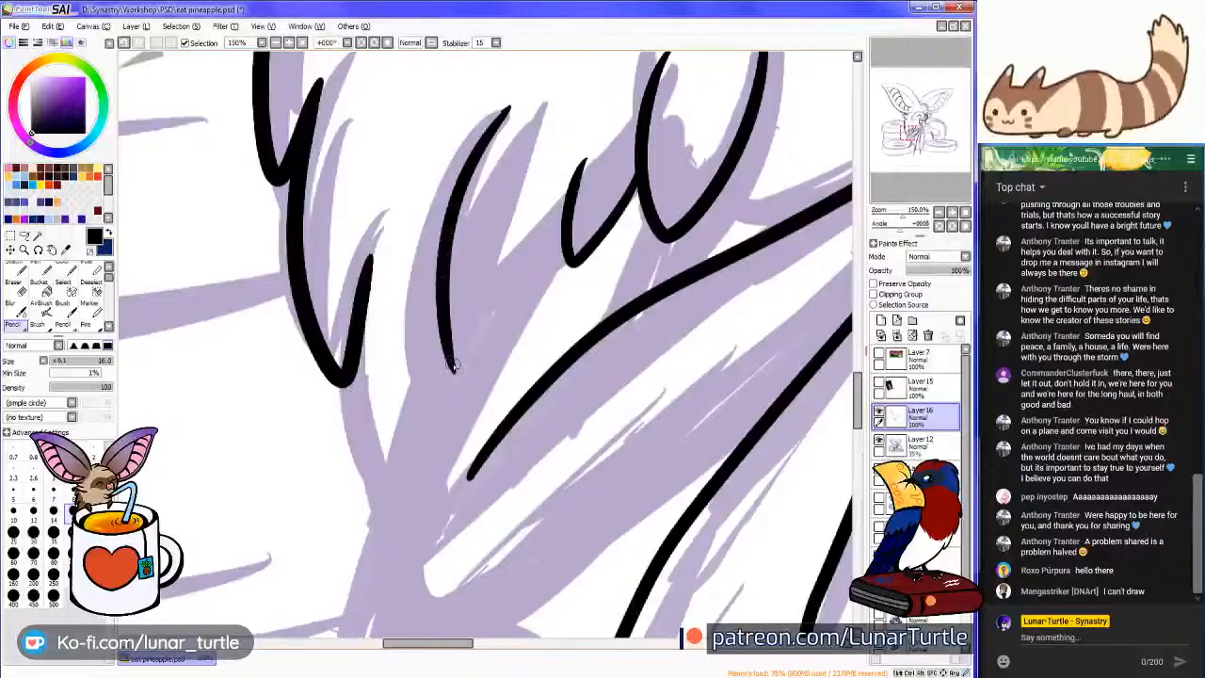
# Ink the long curve along the right ear's upper inner edge from the head out to the ear tip
pyautogui.click(940, 215)
pyautogui.click(939, 214)
pyautogui.click(940, 215)
pyautogui.click(940, 215)
pyautogui.moveTo(937, 179); pyautogui.dragTo(937, 168)
pyautogui.click(952, 215)
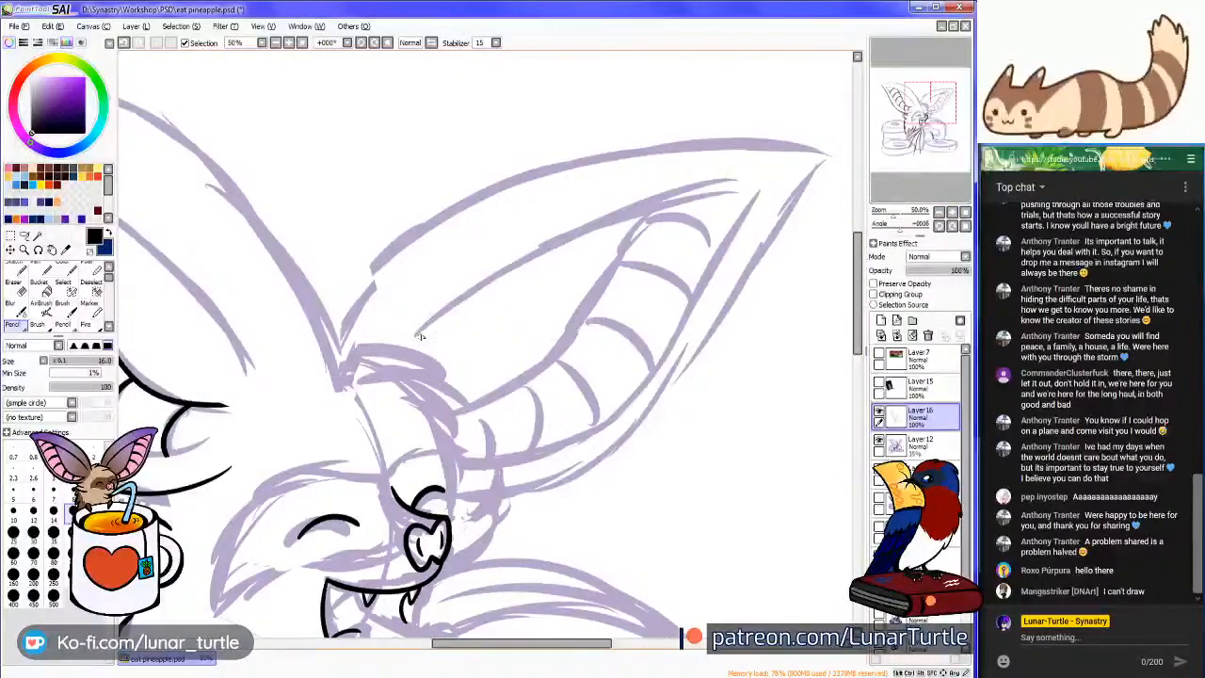
pyautogui.moveTo(407, 353); pyautogui.dragTo(843, 181)
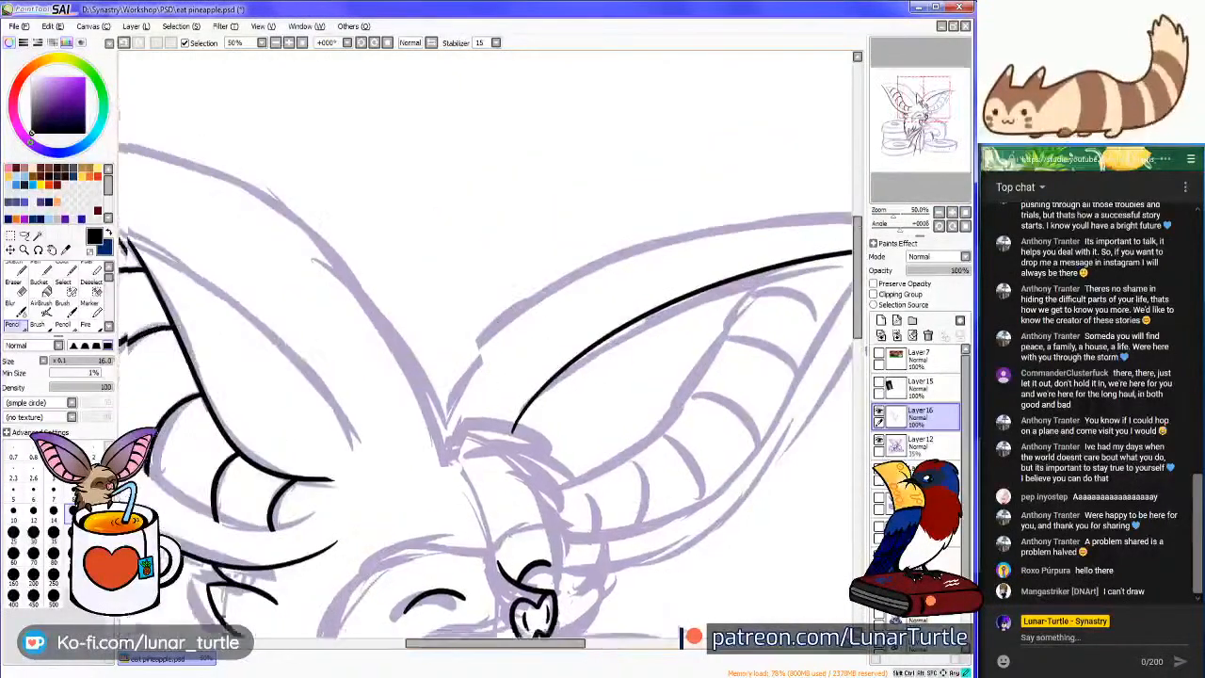
pyautogui.moveTo(414, 395)
pyautogui.mouseDown()
pyautogui.moveTo(684, 412)
pyautogui.moveTo(672, 347)
pyautogui.moveTo(744, 412)
pyautogui.moveTo(608, 90)
pyautogui.mouseUp()
pyautogui.moveTo(584, 452)
pyautogui.mouseDown()
pyautogui.moveTo(477, 323)
pyautogui.moveTo(504, 240)
pyautogui.moveTo(564, 212)
pyautogui.moveTo(521, 198)
pyautogui.moveTo(616, 264)
pyautogui.mouseUp()
# Ink the line running from the cheek fur down beside the chest folds, and the short line joining the fur to the uppermost fold
pyautogui.click(952, 213)
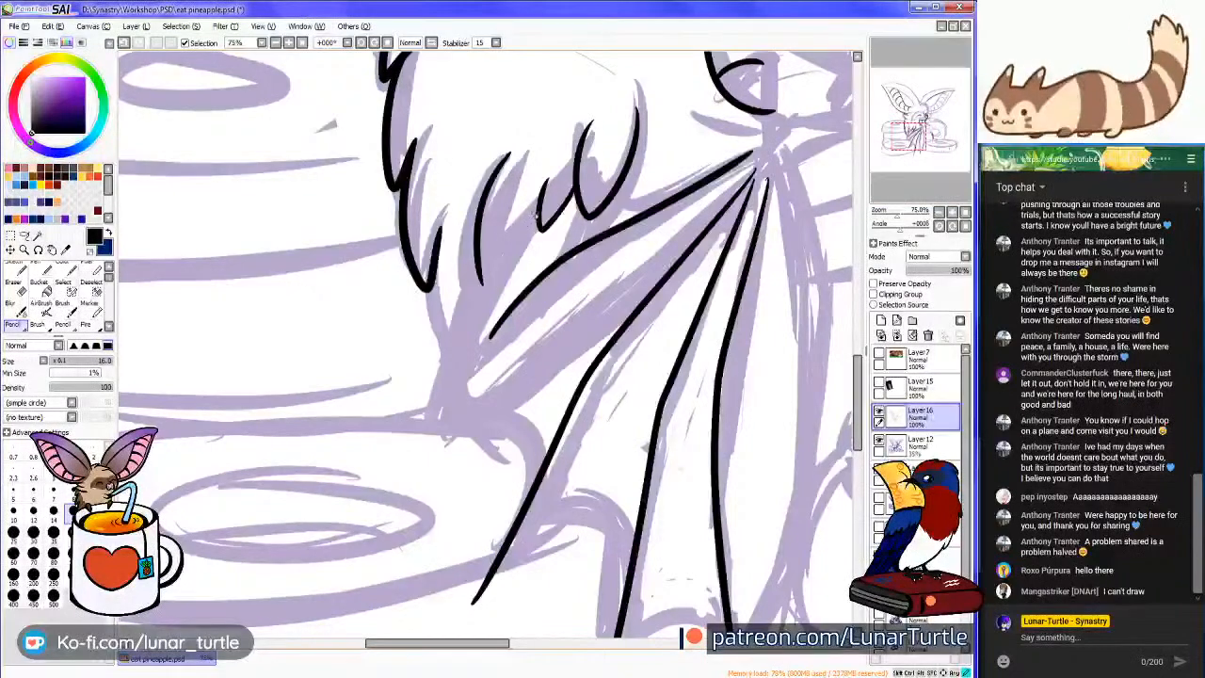
pyautogui.moveTo(511, 247); pyautogui.dragTo(429, 417)
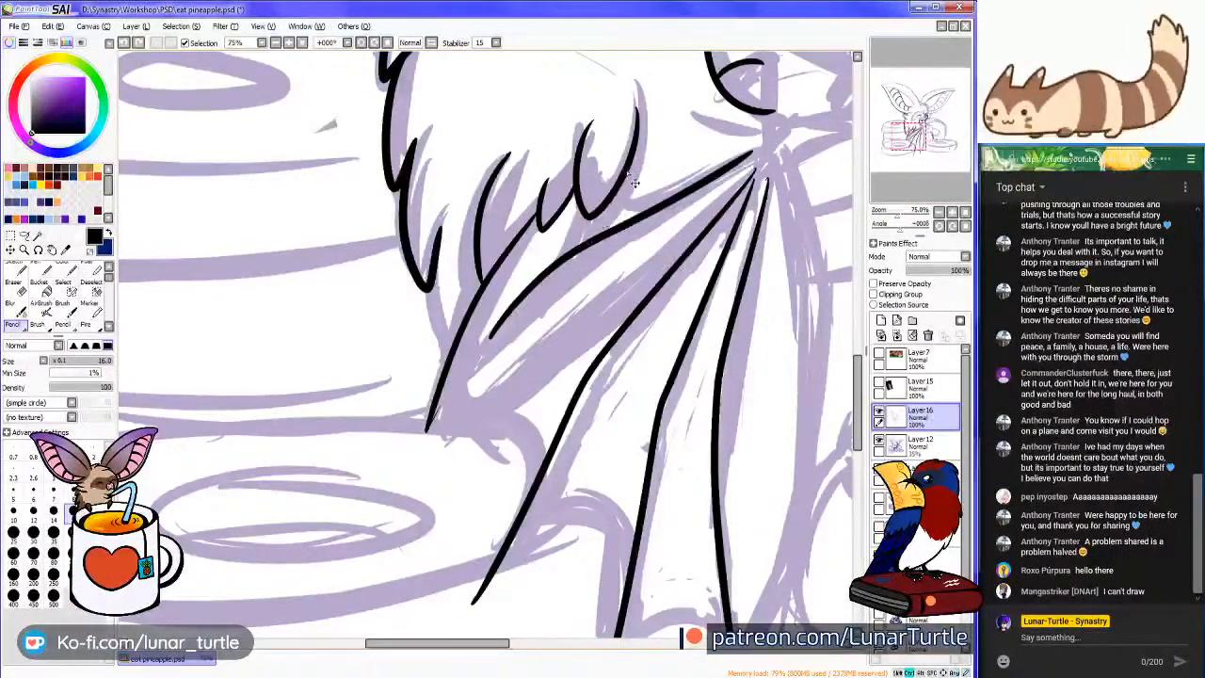
pyautogui.moveTo(594, 242); pyautogui.dragTo(613, 237)
# Ink the three curved ribs nearest the head inside the right ear
pyautogui.moveTo(612, 282)
pyautogui.mouseDown()
pyautogui.moveTo(370, 367)
pyautogui.moveTo(402, 221)
pyautogui.moveTo(294, 228)
pyautogui.mouseUp()
pyautogui.moveTo(924, 135)
pyautogui.mouseDown()
pyautogui.moveTo(945, 151)
pyautogui.moveTo(932, 161)
pyautogui.moveTo(942, 123)
pyautogui.moveTo(936, 138)
pyautogui.mouseUp()
pyautogui.moveTo(546, 250)
pyautogui.mouseDown()
pyautogui.moveTo(559, 264)
pyautogui.moveTo(565, 356)
pyautogui.mouseUp()
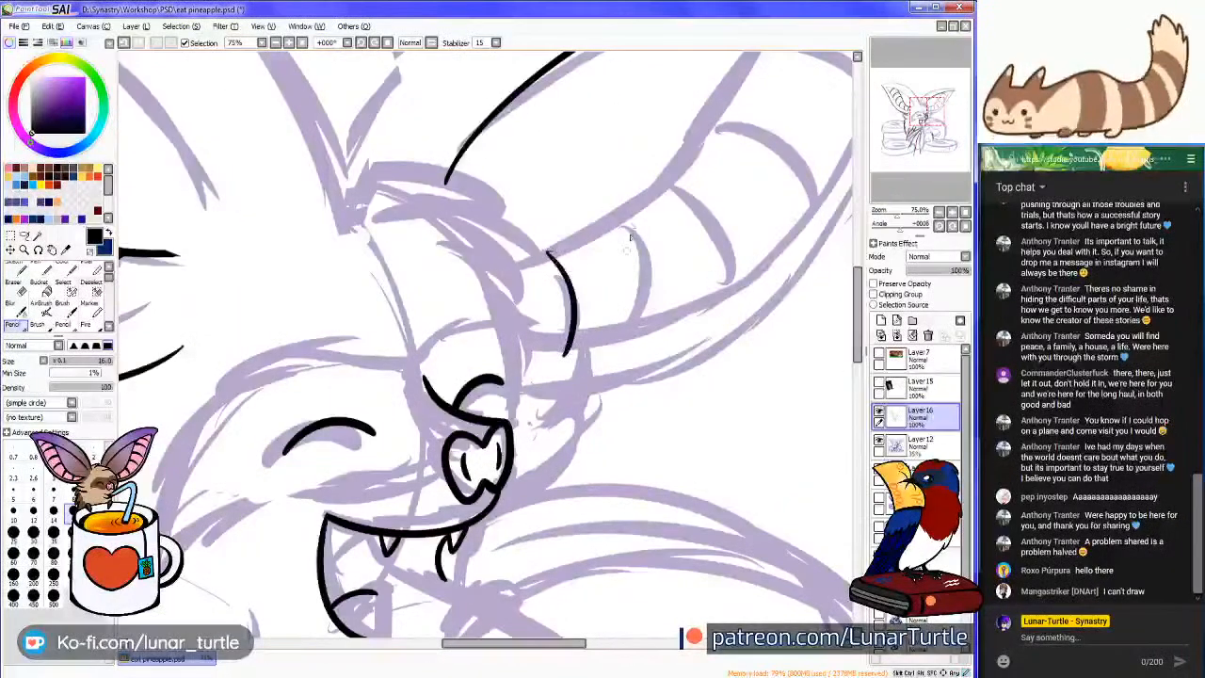
pyautogui.moveTo(612, 211); pyautogui.dragTo(632, 356)
pyautogui.moveTo(661, 174); pyautogui.dragTo(727, 327)
# Ink the three remaining curved ribs towards the right ear's tip and save the drawing
pyautogui.moveTo(706, 127)
pyautogui.mouseDown()
pyautogui.moveTo(602, 170)
pyautogui.moveTo(454, 320)
pyautogui.moveTo(583, 419)
pyautogui.mouseUp()
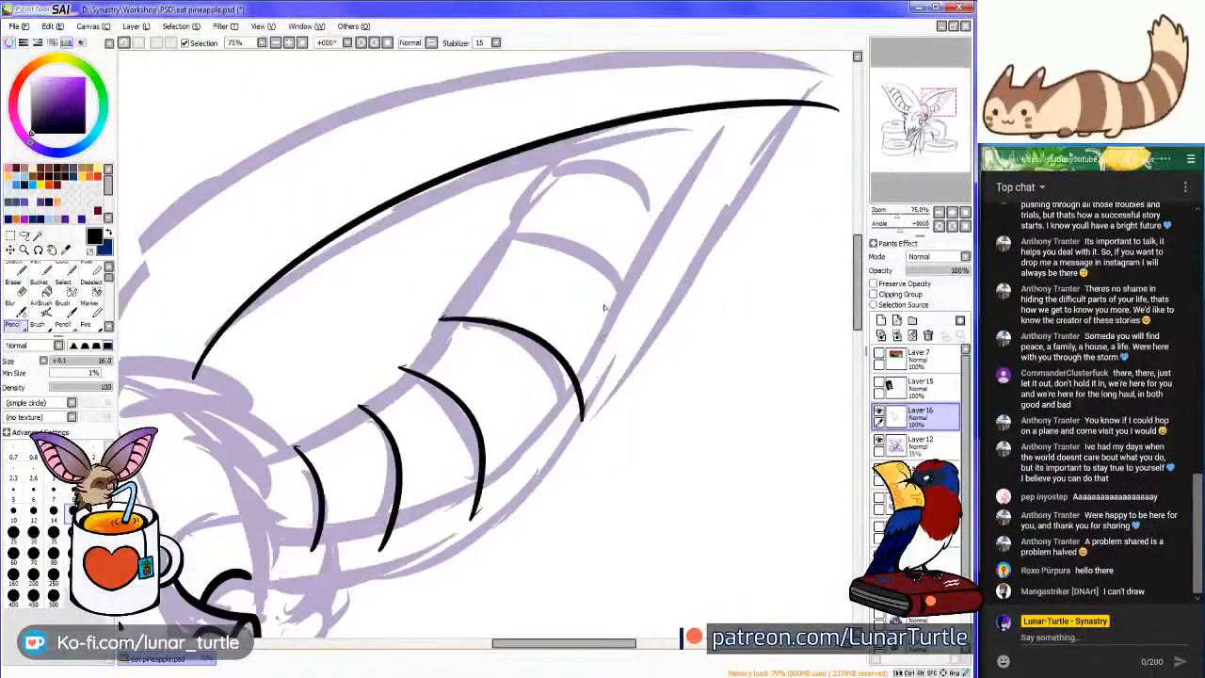
pyautogui.hotkey('ctrl', 'z')
pyautogui.moveTo(429, 314)
pyautogui.mouseDown()
pyautogui.moveTo(529, 352)
pyautogui.moveTo(546, 435)
pyautogui.mouseUp()
pyautogui.hotkey('ctrl', 'z')
pyautogui.moveTo(505, 315); pyautogui.dragTo(550, 424)
pyautogui.hotkey('ctrl', 'z')
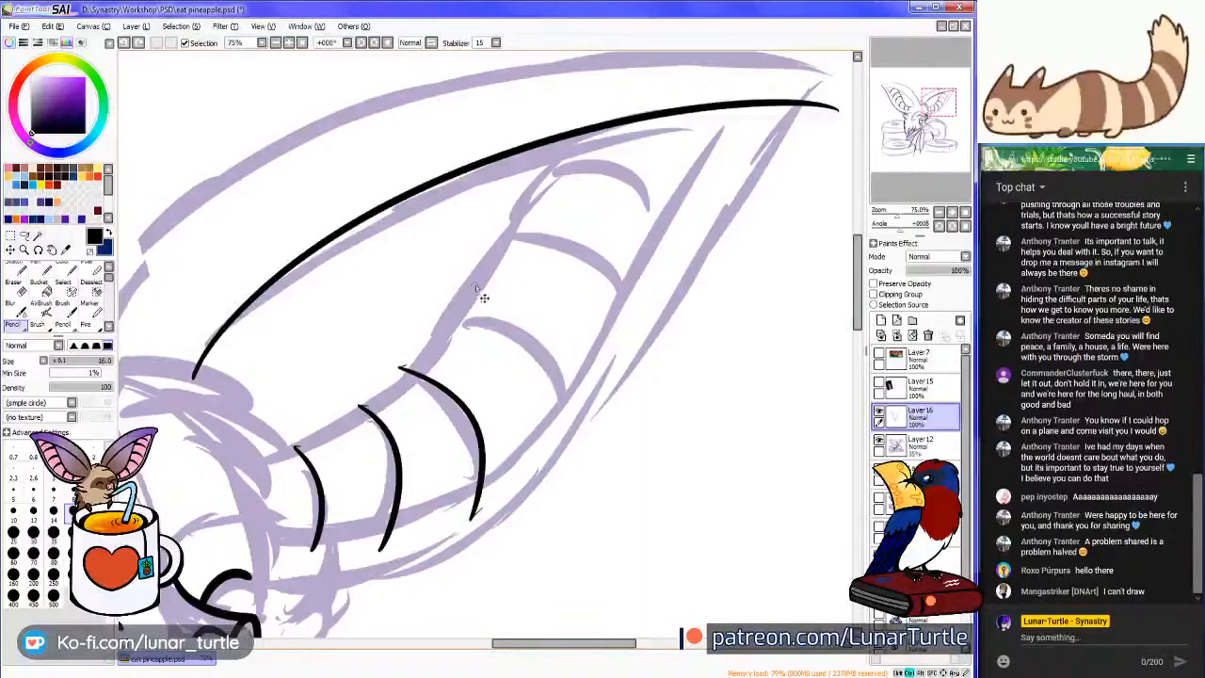
pyautogui.moveTo(542, 334); pyautogui.dragTo(562, 432)
pyautogui.moveTo(483, 247)
pyautogui.mouseDown()
pyautogui.moveTo(598, 264)
pyautogui.moveTo(621, 316)
pyautogui.mouseUp()
pyautogui.moveTo(530, 183); pyautogui.dragTo(668, 224)
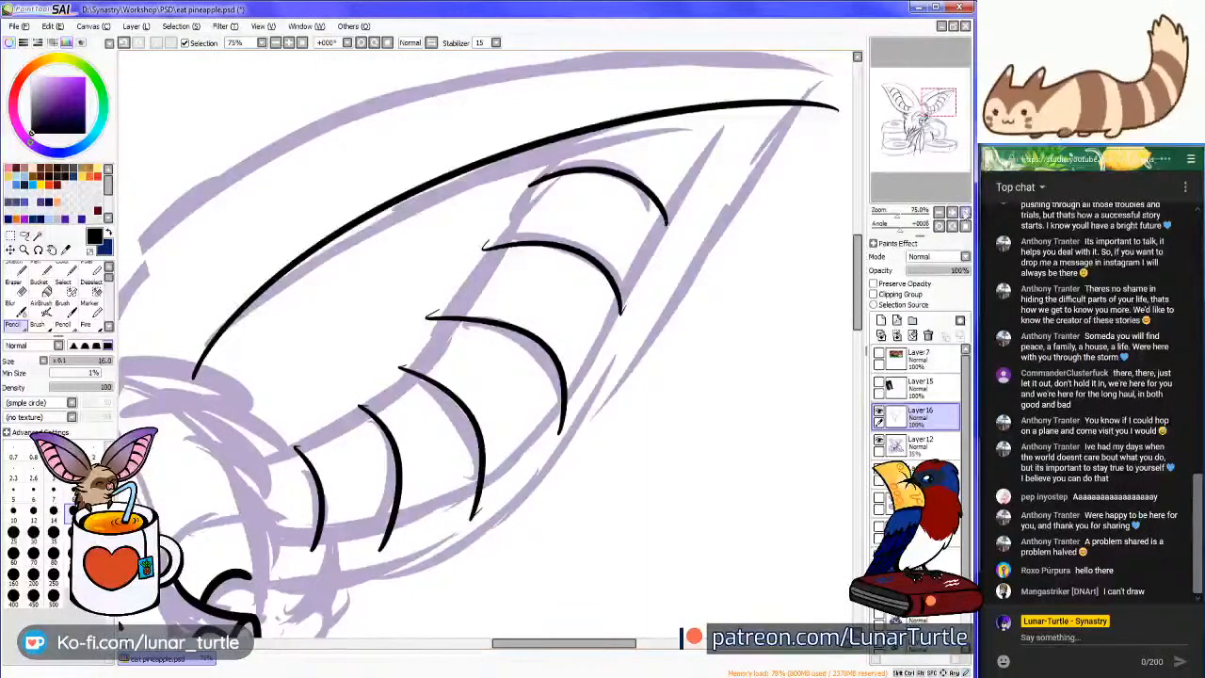
pyautogui.click(966, 213)
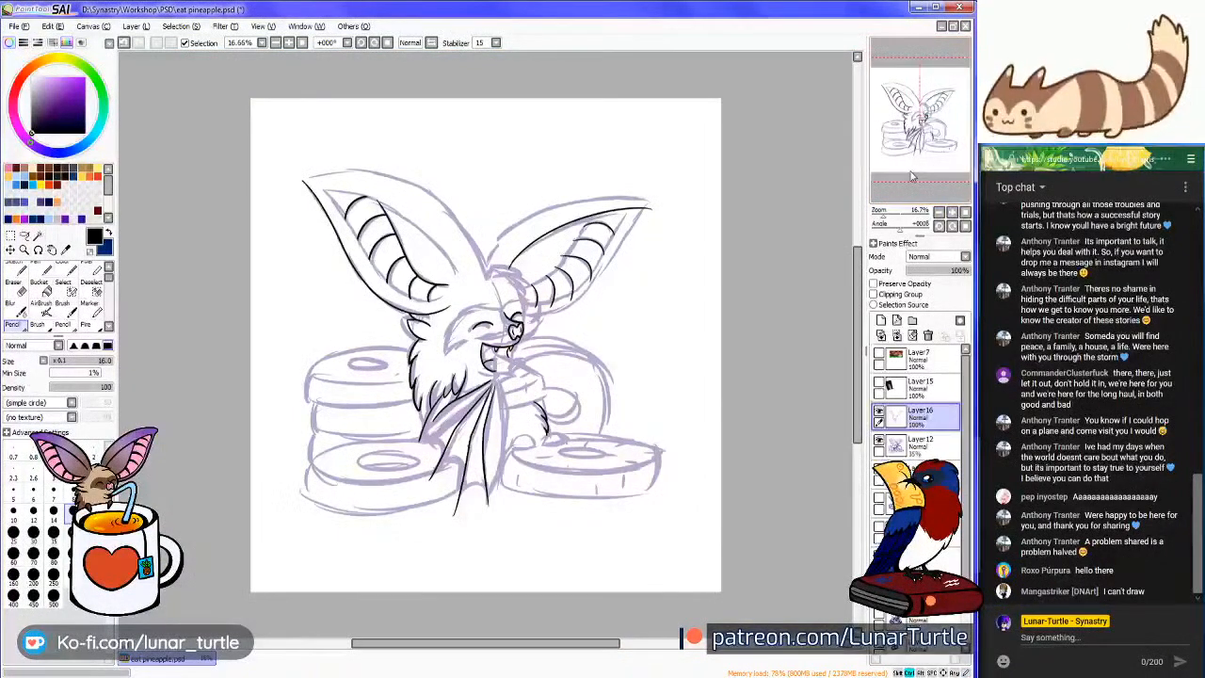
pyautogui.hotkey('ctrl', 's')
# Ink the short line connecting the lowest left fur lock to the long line beside the chest folds
pyautogui.moveTo(898, 132); pyautogui.dragTo(892, 137)
pyautogui.scroll(6, 546, 257)
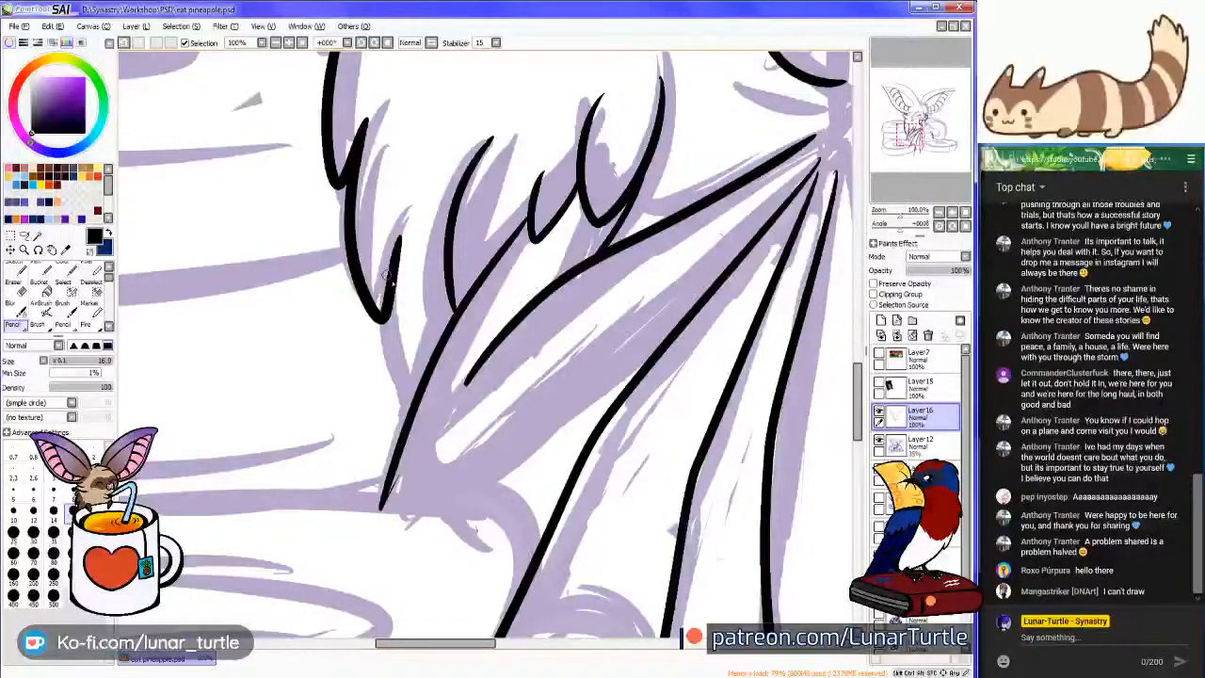
pyautogui.moveTo(386, 279); pyautogui.dragTo(419, 397)
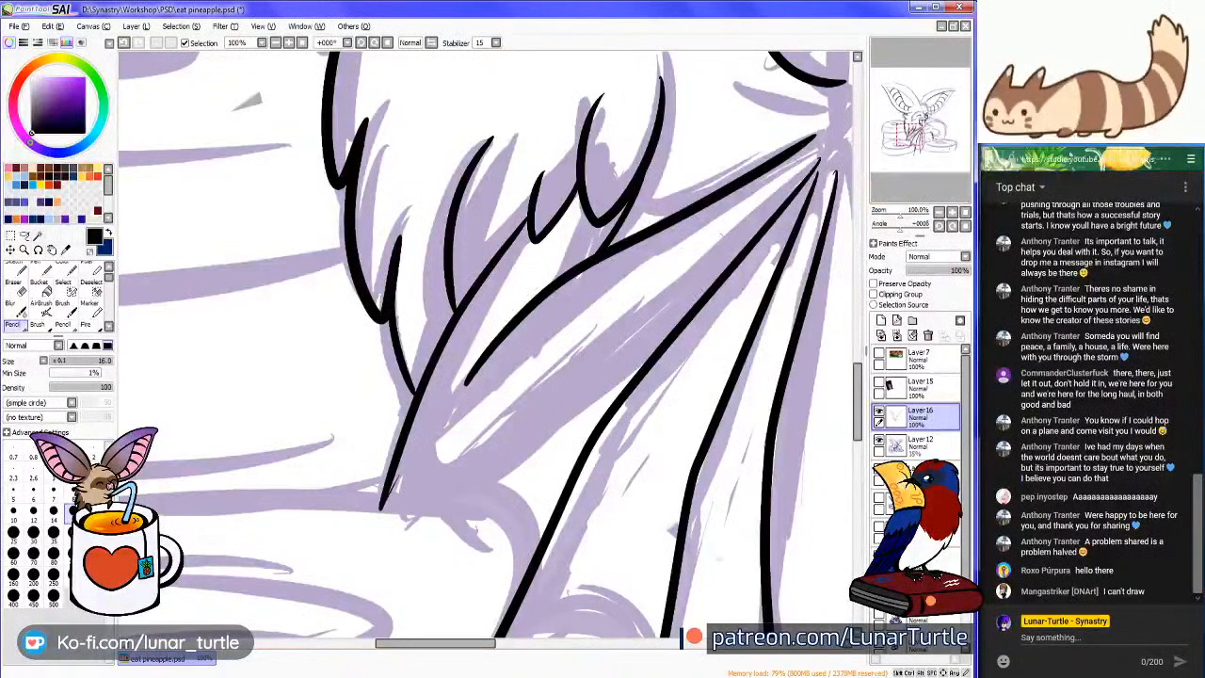
pyautogui.hotkey('alt', 'Tab')
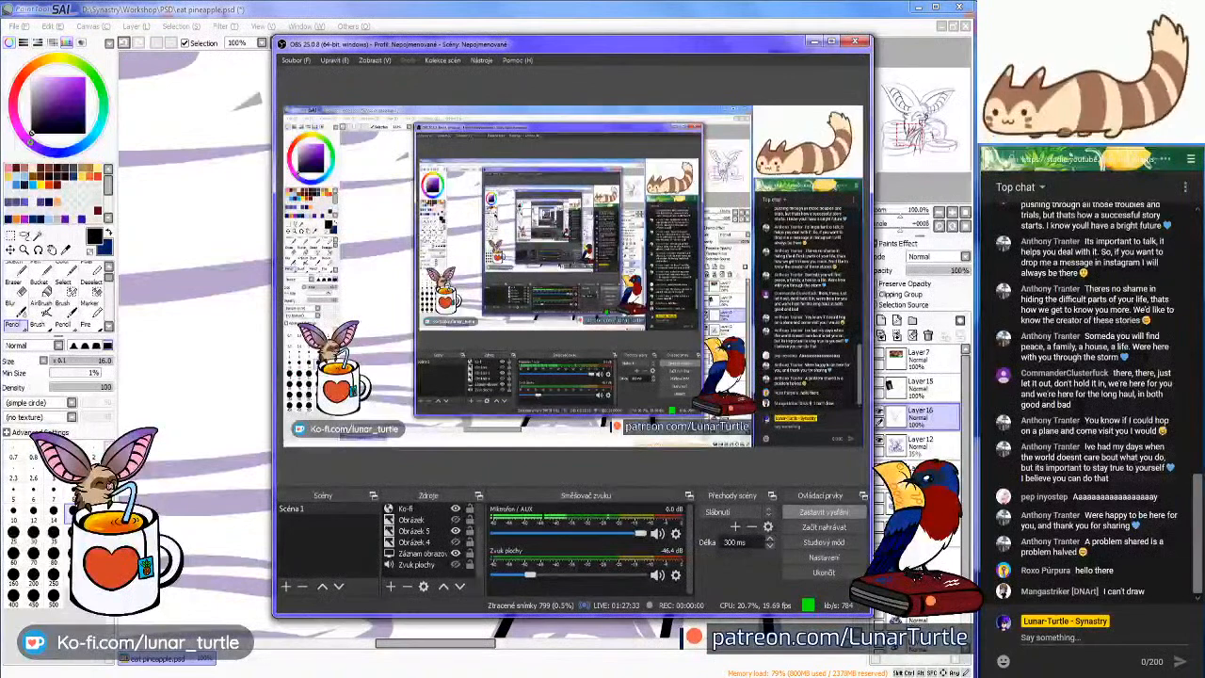
pyautogui.hotkey('alt', 'Tab')
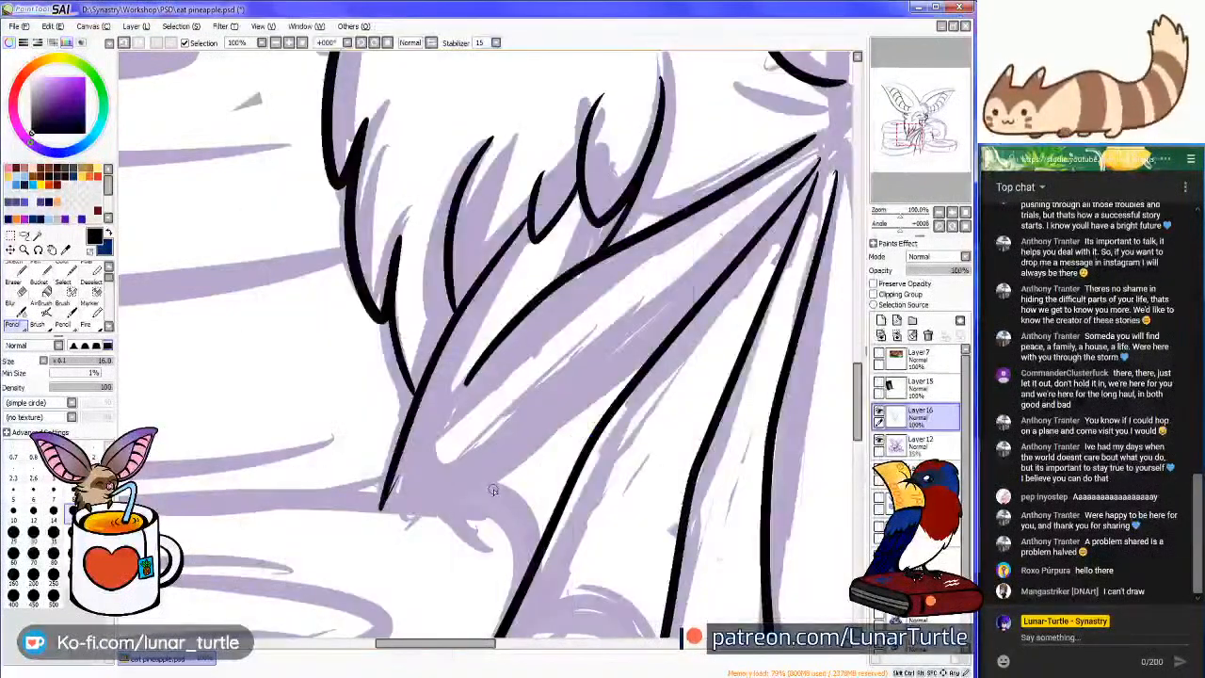
# Add a new layer directly above the Layer16 line art for inking the left ear's inner outline
pyautogui.moveTo(800, 179); pyautogui.dragTo(569, 588)
pyautogui.moveTo(324, 110)
pyautogui.mouseDown()
pyautogui.moveTo(504, 425)
pyautogui.moveTo(469, 371)
pyautogui.moveTo(500, 522)
pyautogui.moveTo(626, 612)
pyautogui.mouseUp()
pyautogui.moveTo(906, 102); pyautogui.dragTo(899, 98)
pyautogui.click(939, 212)
pyautogui.click(951, 228)
pyautogui.click(951, 227)
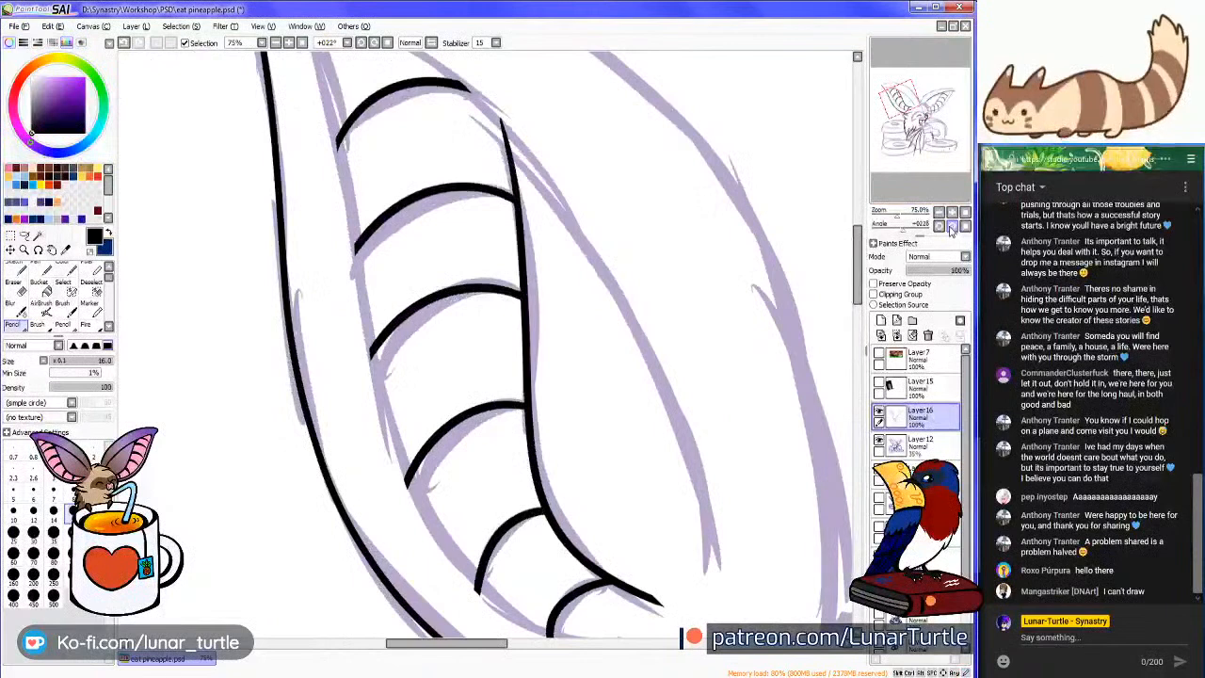
pyautogui.click(951, 228)
pyautogui.click(939, 213)
pyautogui.click(939, 213)
pyautogui.click(881, 321)
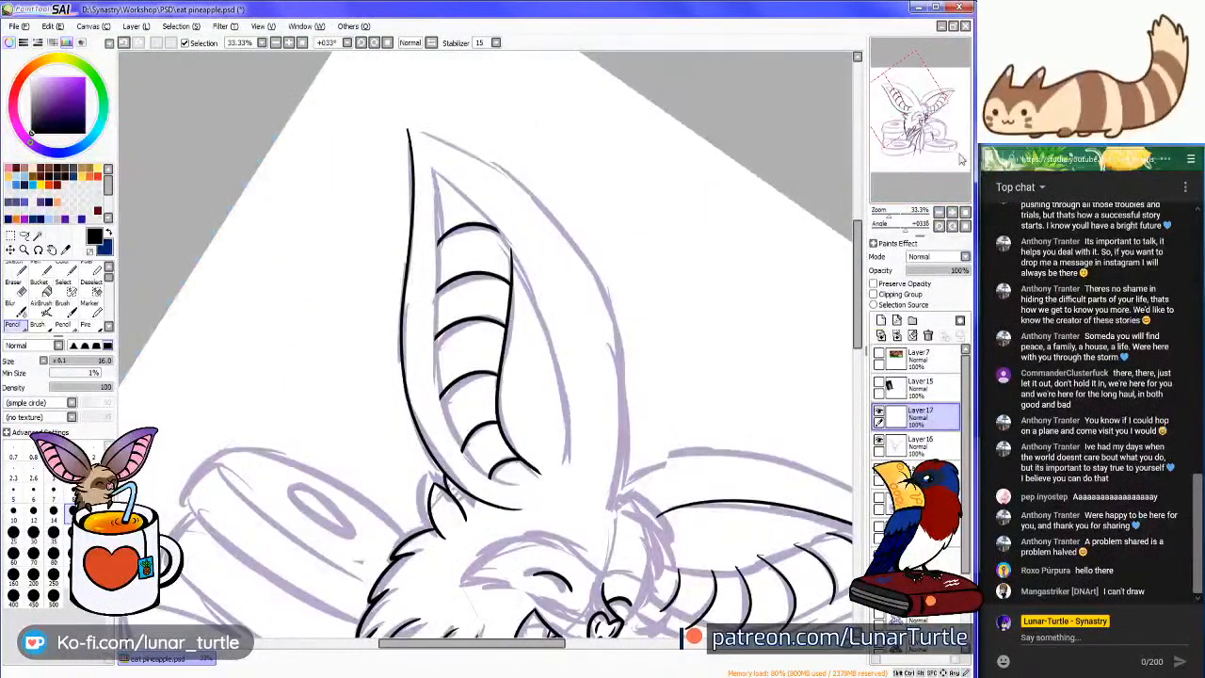
# Ink the left inner ear's long outer edge from its tip along the rib ends to the ear's base
pyautogui.click(952, 212)
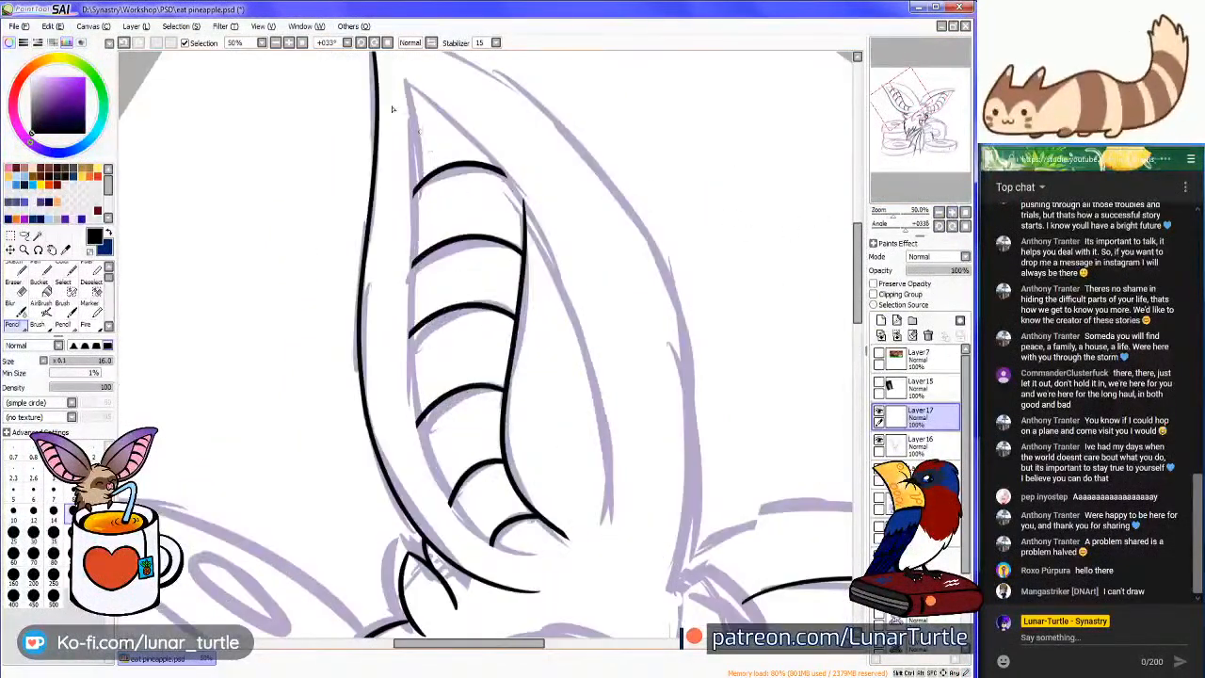
pyautogui.moveTo(403, 77)
pyautogui.mouseDown()
pyautogui.moveTo(411, 224)
pyautogui.moveTo(518, 518)
pyautogui.mouseUp()
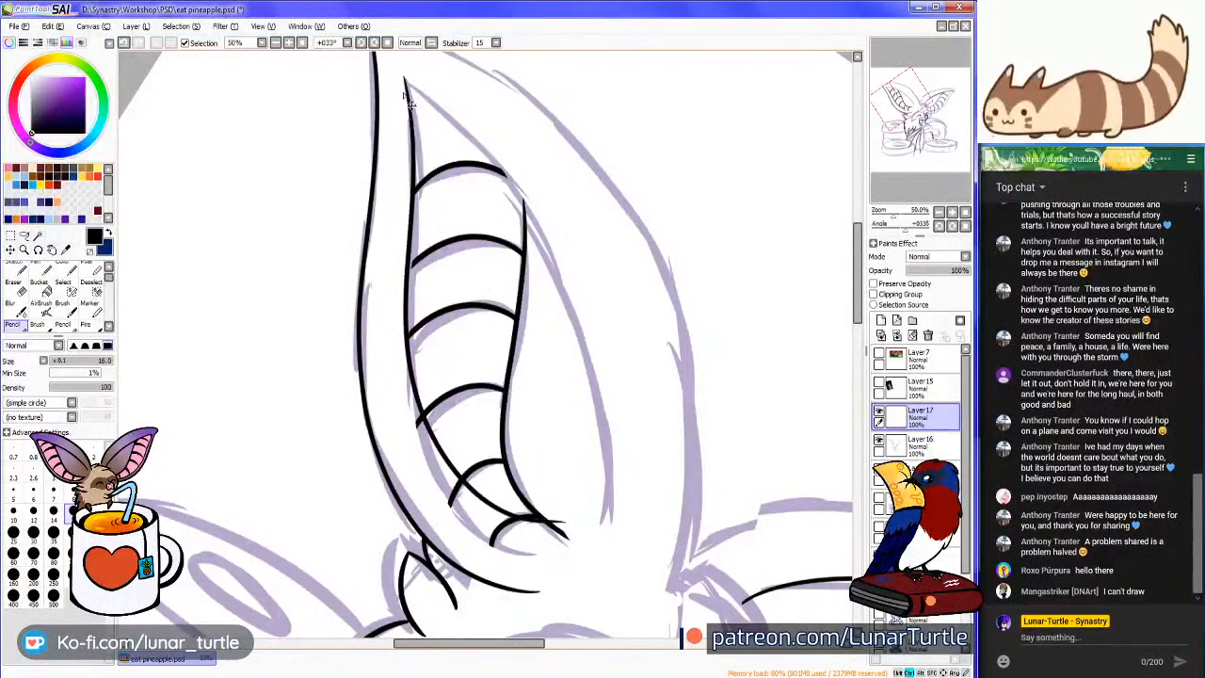
pyautogui.hotkey('ctrl', 'z')
pyautogui.moveTo(403, 69)
pyautogui.mouseDown()
pyautogui.moveTo(522, 542)
pyautogui.moveTo(586, 542)
pyautogui.mouseUp()
pyautogui.hotkey('ctrl', 'z')
pyautogui.moveTo(405, 75)
pyautogui.mouseDown()
pyautogui.moveTo(411, 395)
pyautogui.moveTo(513, 546)
pyautogui.moveTo(580, 535)
pyautogui.mouseUp()
pyautogui.hotkey('ctrl', 'z')
pyautogui.moveTo(405, 75)
pyautogui.mouseDown()
pyautogui.moveTo(445, 485)
pyautogui.moveTo(559, 536)
pyautogui.mouseUp()
pyautogui.hotkey('ctrl', 'z')
pyautogui.moveTo(404, 71)
pyautogui.mouseDown()
pyautogui.moveTo(412, 347)
pyautogui.moveTo(502, 562)
pyautogui.moveTo(594, 551)
pyautogui.mouseUp()
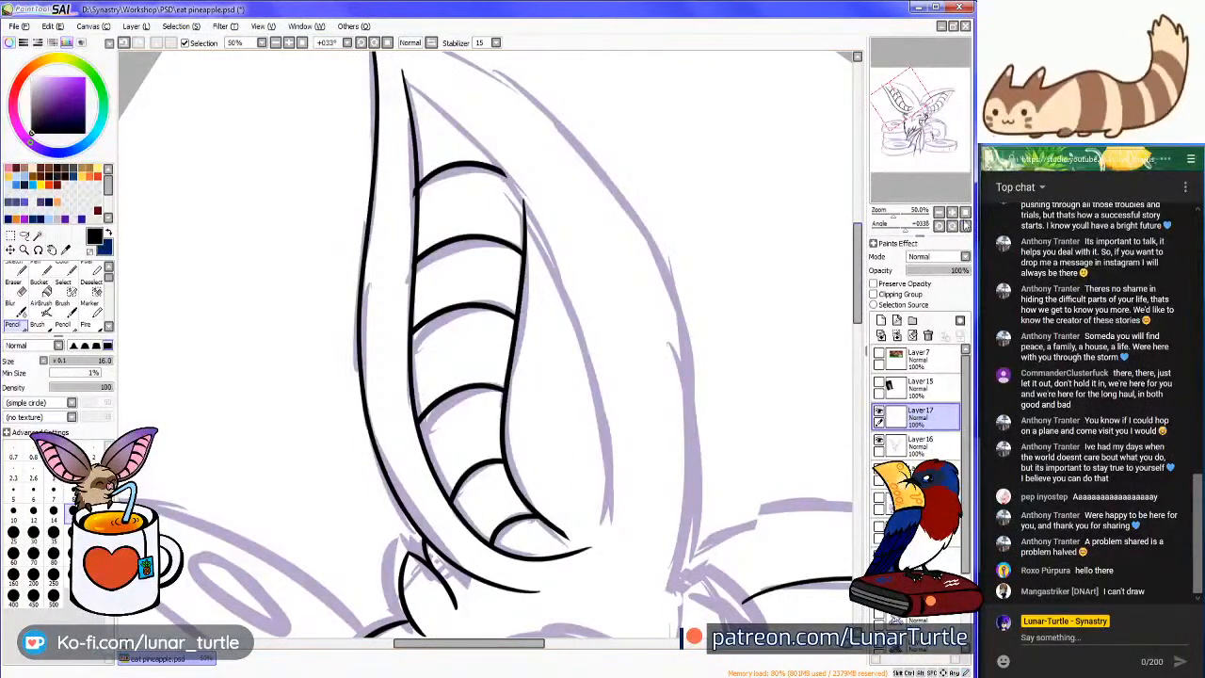
# Ink a tiny curved mark inside the pointed corner where the left inner ear's edges meet near the head
pyautogui.click(964, 223)
pyautogui.moveTo(929, 173); pyautogui.dragTo(928, 184)
pyautogui.click(939, 213)
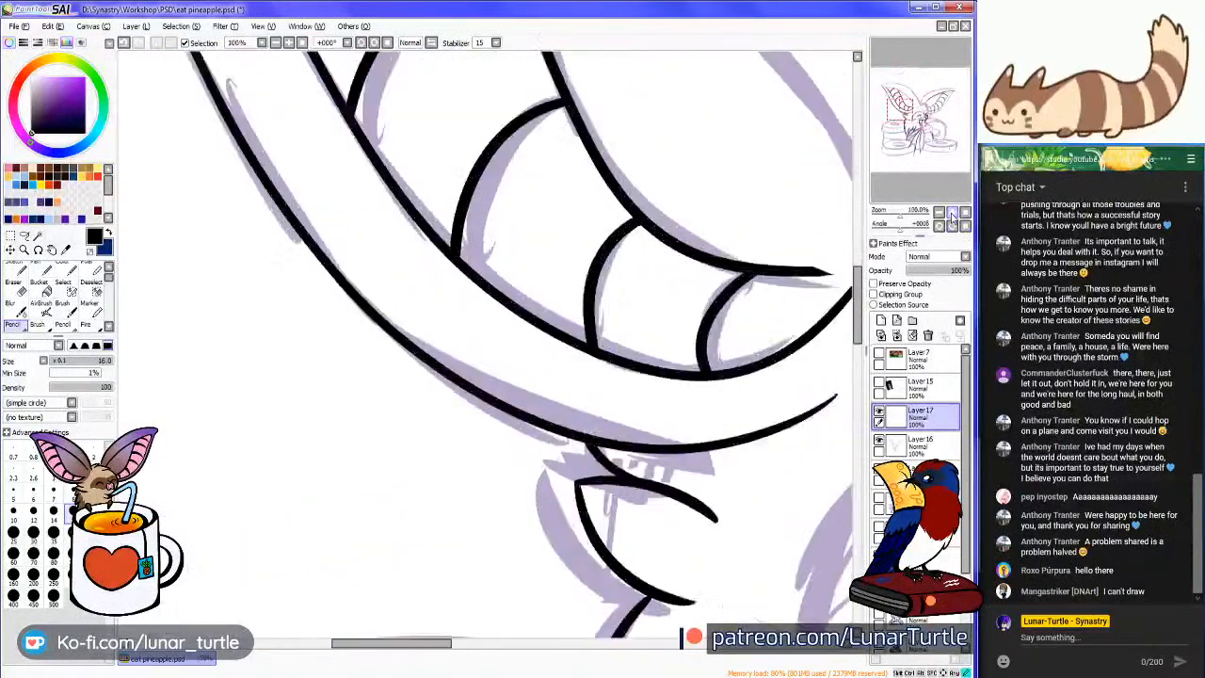
pyautogui.click(939, 213)
pyautogui.moveTo(654, 288)
pyautogui.mouseDown()
pyautogui.moveTo(728, 289)
pyautogui.moveTo(680, 383)
pyautogui.mouseUp()
pyautogui.hotkey('ctrl', 'z')
pyautogui.hotkey('ctrl', 'z')
pyautogui.moveTo(655, 288)
pyautogui.mouseDown()
pyautogui.moveTo(711, 288)
pyautogui.moveTo(722, 365)
pyautogui.moveTo(602, 442)
pyautogui.mouseUp()
pyautogui.hotkey('ctrl', 'z')
pyautogui.moveTo(730, 299); pyautogui.dragTo(726, 328)
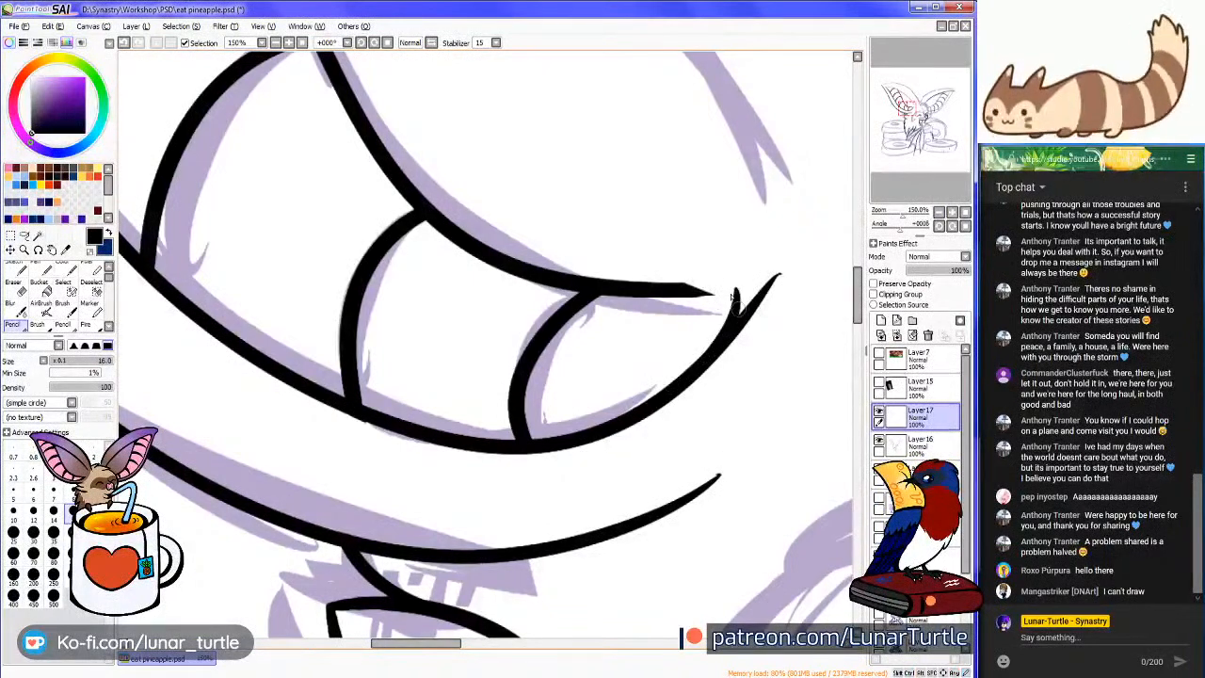
# Extend the left ear's inner fold line past the last rib to meet the outer edge in a pointed corner
pyautogui.moveTo(593, 283)
pyautogui.mouseDown()
pyautogui.moveTo(726, 299)
pyautogui.moveTo(772, 289)
pyautogui.mouseUp()
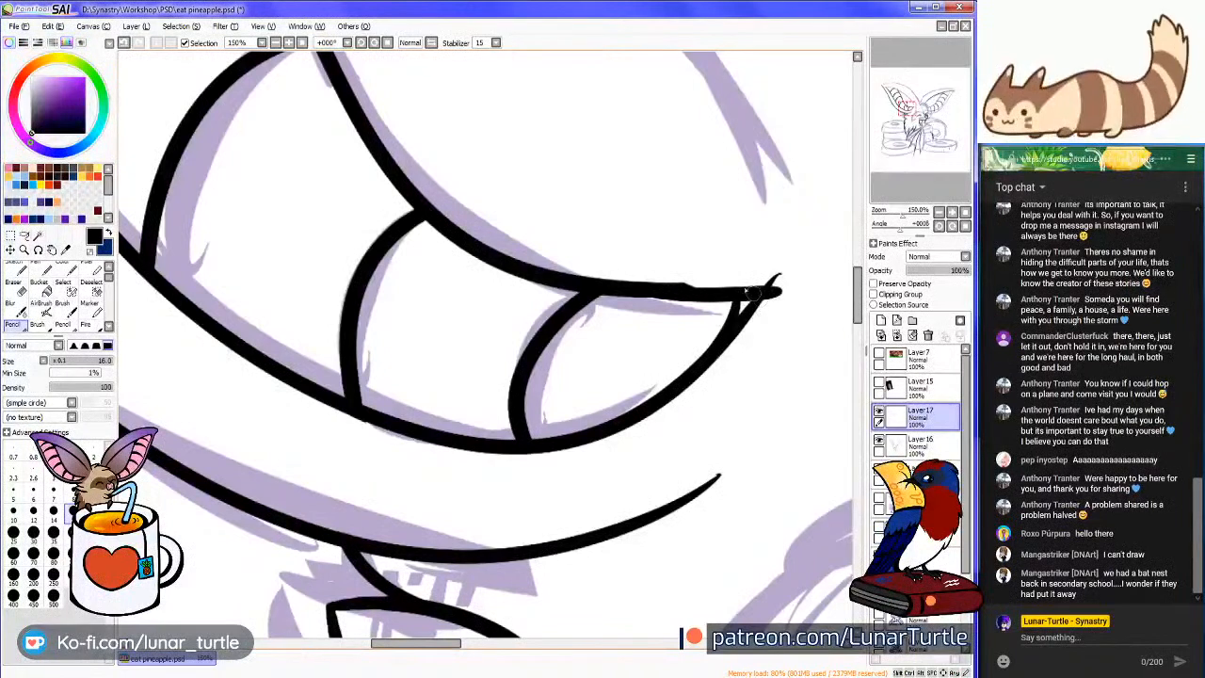
pyautogui.hotkey('ctrl', 'z')
pyautogui.moveTo(588, 282); pyautogui.dragTo(781, 273)
pyautogui.hotkey('ctrl', 'z')
pyautogui.moveTo(659, 290); pyautogui.dragTo(778, 273)
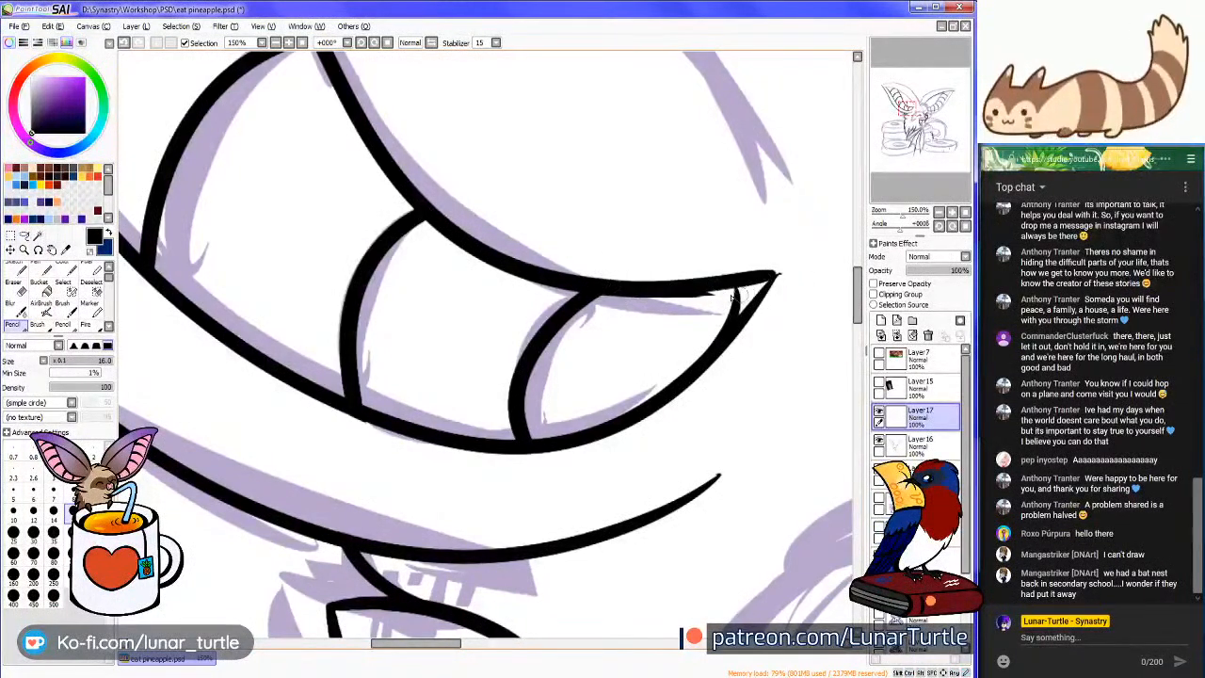
pyautogui.hotkey('ctrl', 'z')
pyautogui.moveTo(603, 290); pyautogui.dragTo(773, 269)
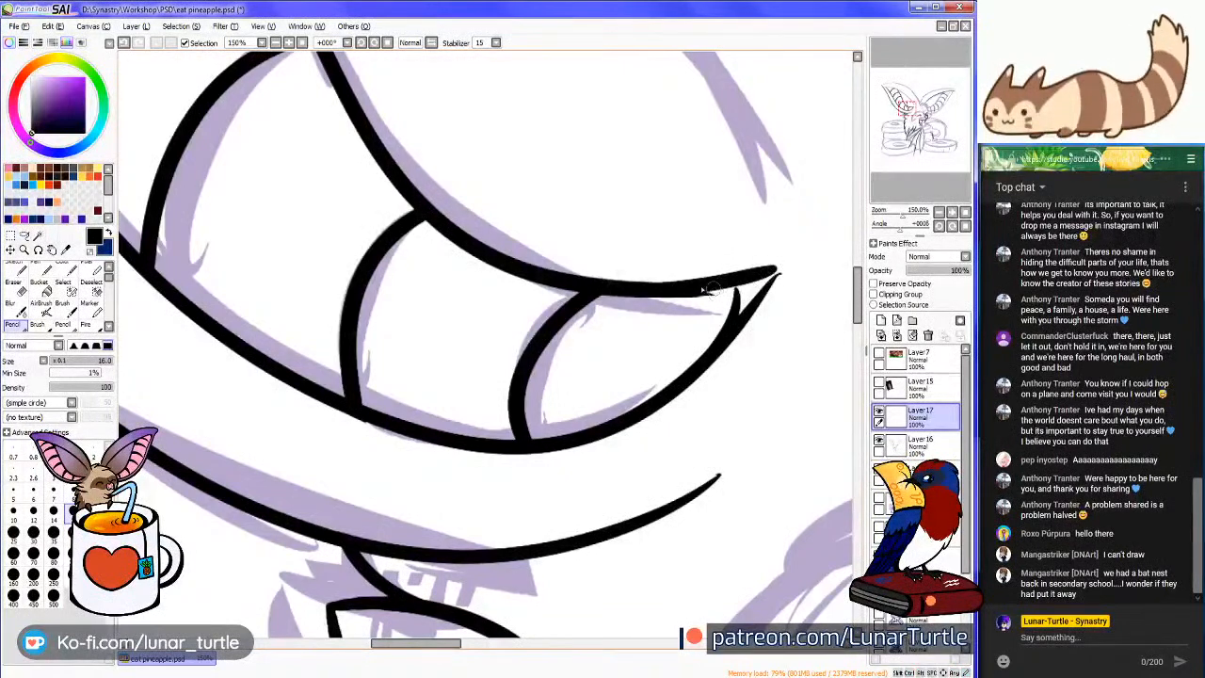
pyautogui.hotkey('ctrl', 'z')
pyautogui.moveTo(625, 293); pyautogui.dragTo(778, 273)
pyautogui.hotkey('ctrl', 'z')
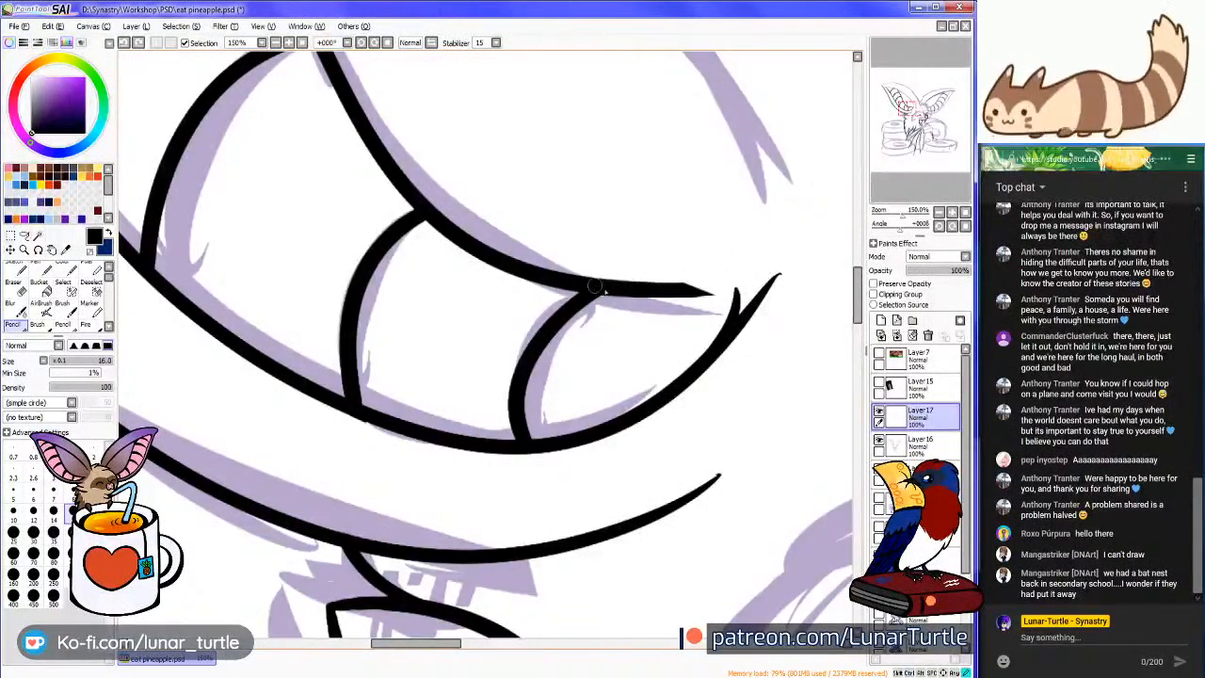
pyautogui.moveTo(595, 286); pyautogui.dragTo(774, 279)
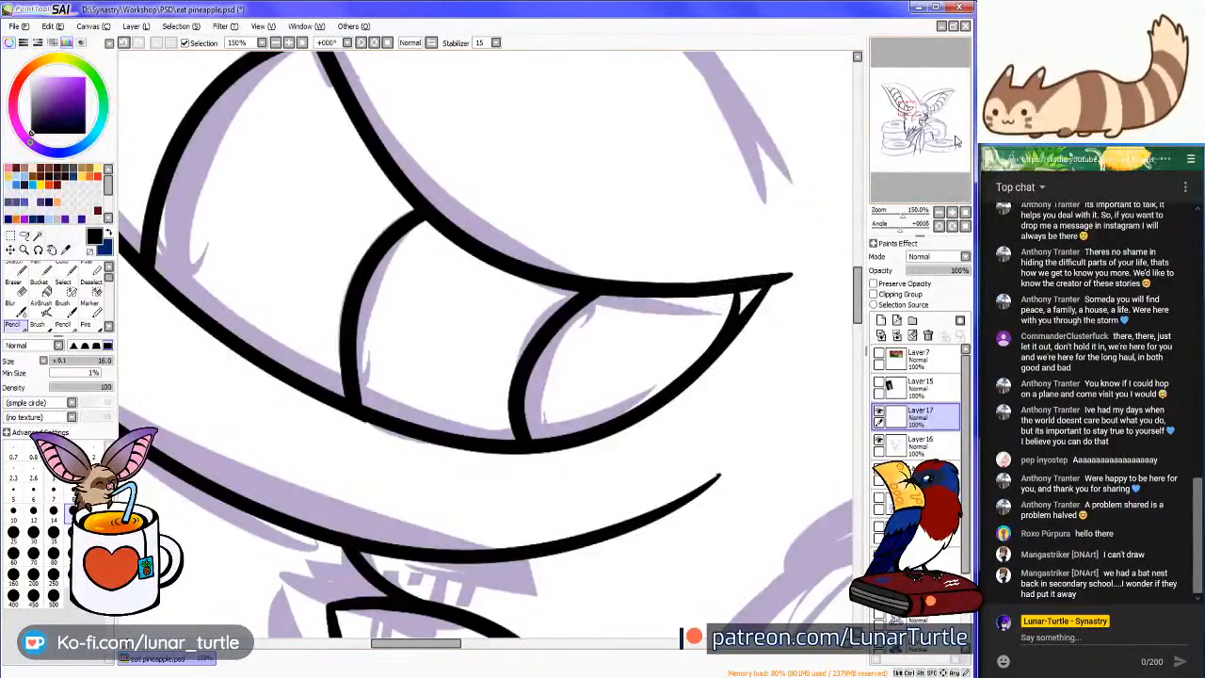
# Ink the left inner ear's remaining long curved edge, from near the tip past the fold line to the base
pyautogui.click(939, 212)
pyautogui.click(939, 212)
pyautogui.click(939, 211)
pyautogui.moveTo(943, 161); pyautogui.dragTo(930, 153)
pyautogui.press('End')
pyautogui.press('End')
pyautogui.press('End')
pyautogui.moveTo(701, 191)
pyautogui.mouseDown()
pyautogui.moveTo(560, 151)
pyautogui.moveTo(603, 143)
pyautogui.mouseUp()
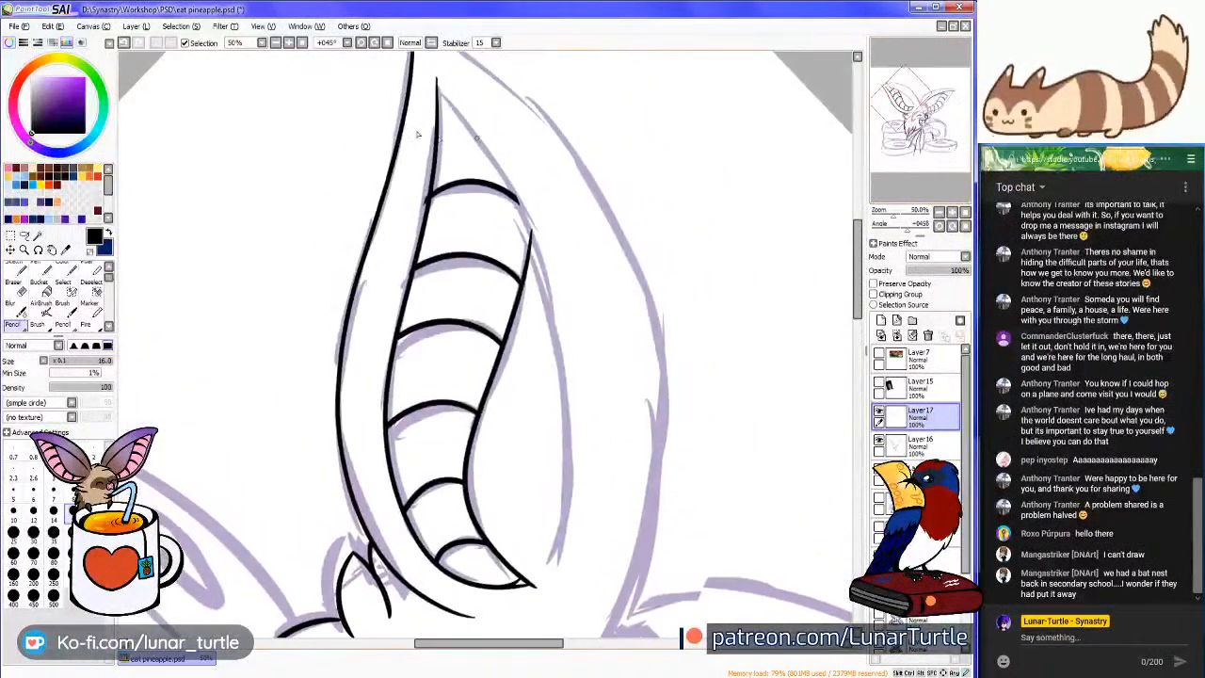
pyautogui.moveTo(438, 91)
pyautogui.mouseDown()
pyautogui.moveTo(555, 322)
pyautogui.moveTo(524, 541)
pyautogui.mouseUp()
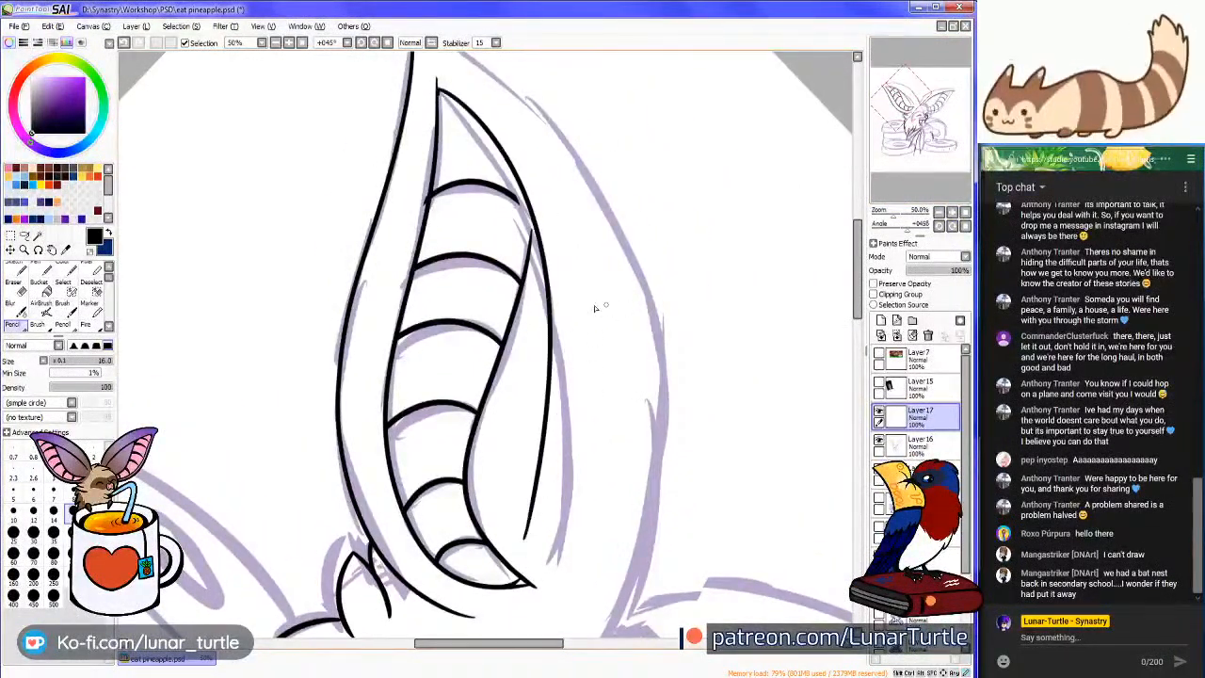
pyautogui.hotkey('ctrl', 'z')
pyautogui.moveTo(448, 91); pyautogui.dragTo(589, 577)
pyautogui.hotkey('ctrl', 'z')
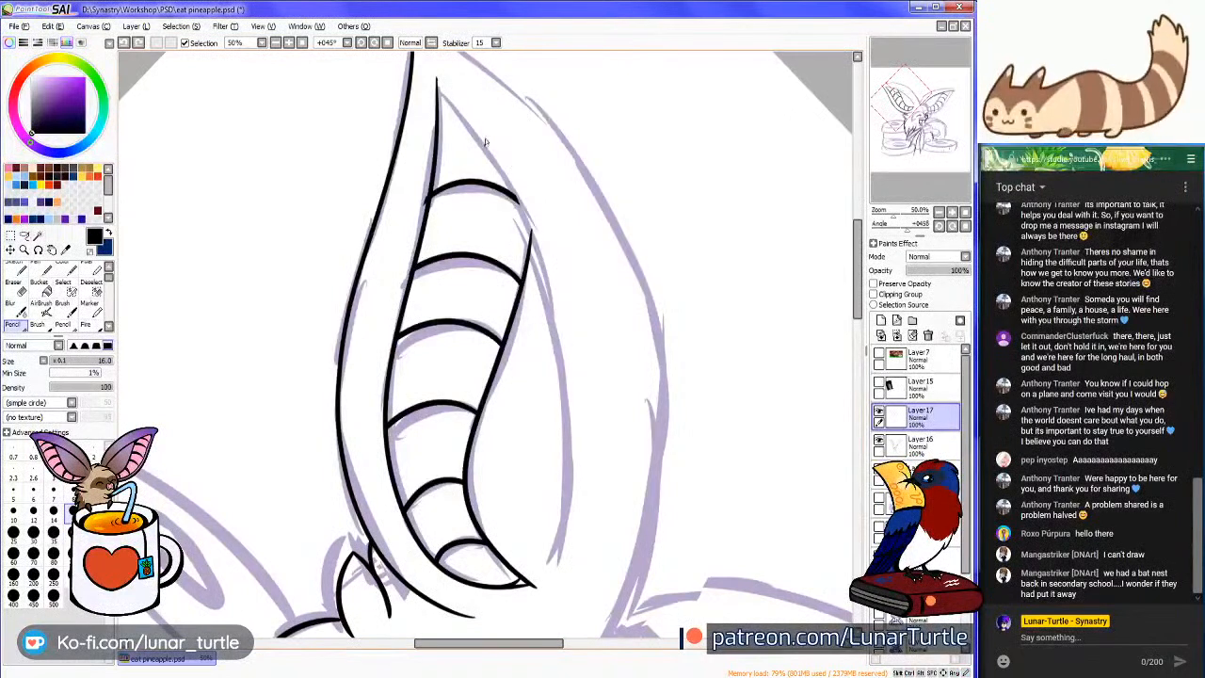
pyautogui.moveTo(453, 106)
pyautogui.mouseDown()
pyautogui.moveTo(543, 228)
pyautogui.moveTo(579, 612)
pyautogui.mouseUp()
pyautogui.hotkey('ctrl', 'z')
pyautogui.moveTo(442, 94)
pyautogui.mouseDown()
pyautogui.moveTo(493, 143)
pyautogui.moveTo(593, 574)
pyautogui.mouseUp()
pyautogui.hotkey('ctrl', 'z')
pyautogui.moveTo(486, 154); pyautogui.dragTo(569, 579)
pyautogui.hotkey('ctrl', 'z')
pyautogui.moveTo(574, 521)
pyautogui.mouseDown()
pyautogui.moveTo(531, 218)
pyautogui.moveTo(457, 125)
pyautogui.mouseUp()
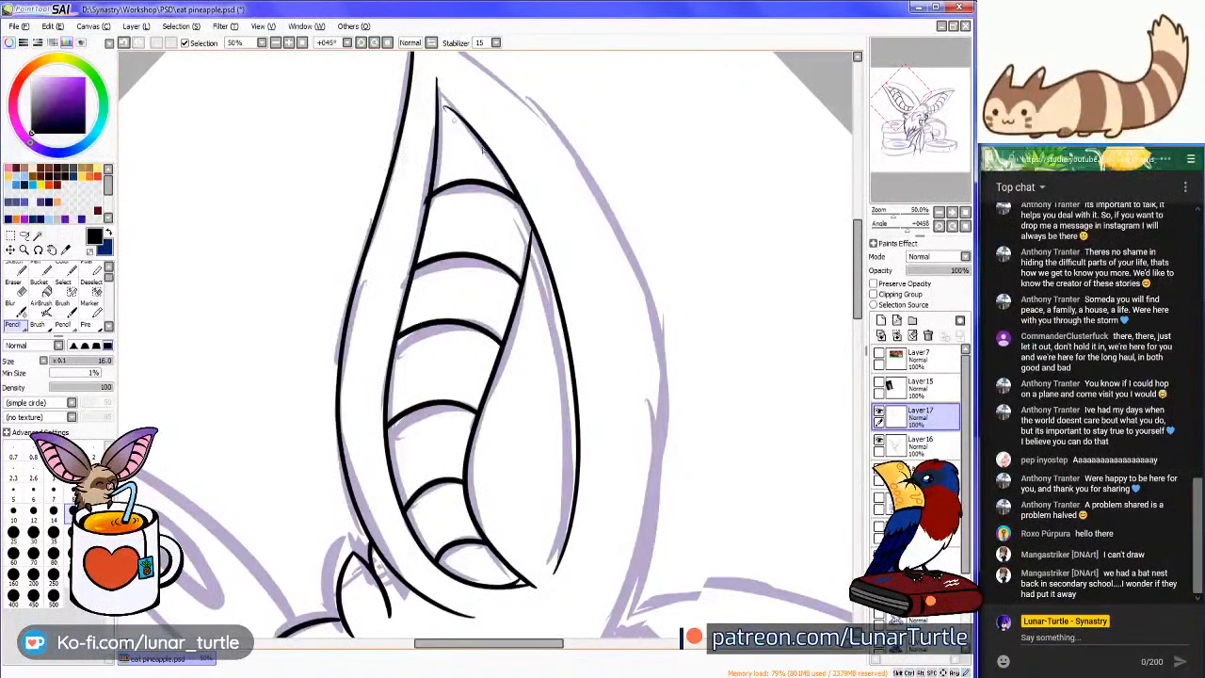
# Erase the hooked line end and the overshooting point at the tip of the left inner ear
pyautogui.click(966, 225)
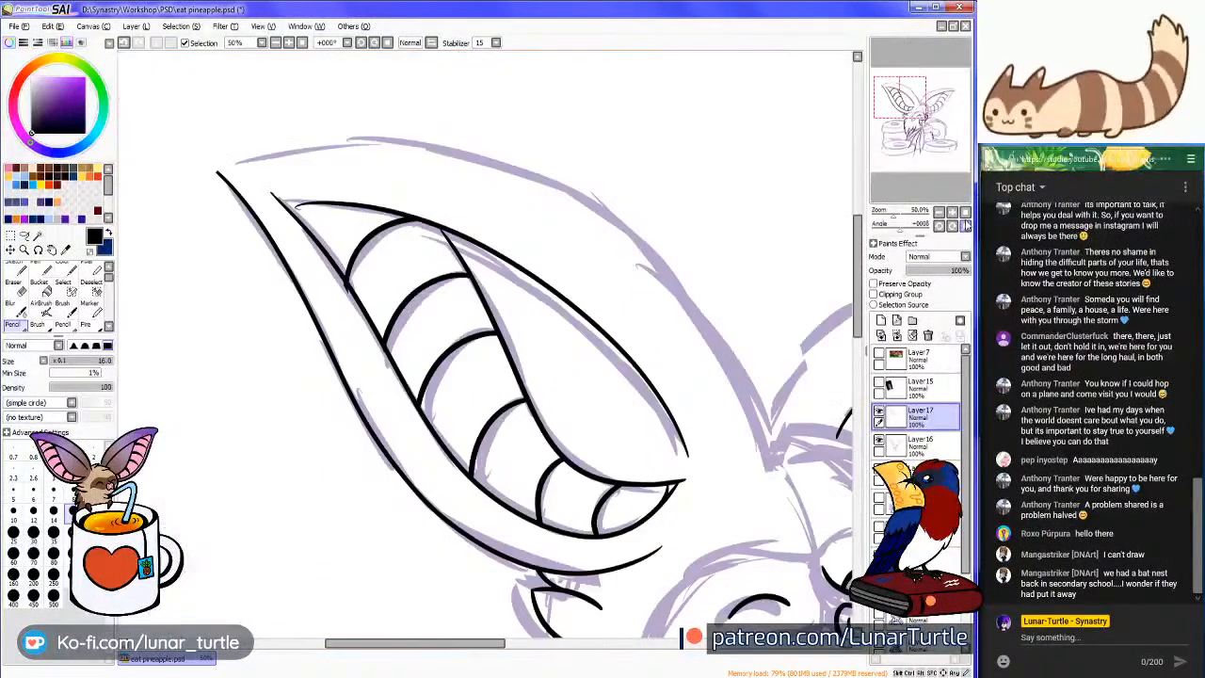
pyautogui.moveTo(953, 185); pyautogui.dragTo(910, 176)
pyautogui.click(952, 213)
pyautogui.click(952, 213)
pyautogui.click(952, 213)
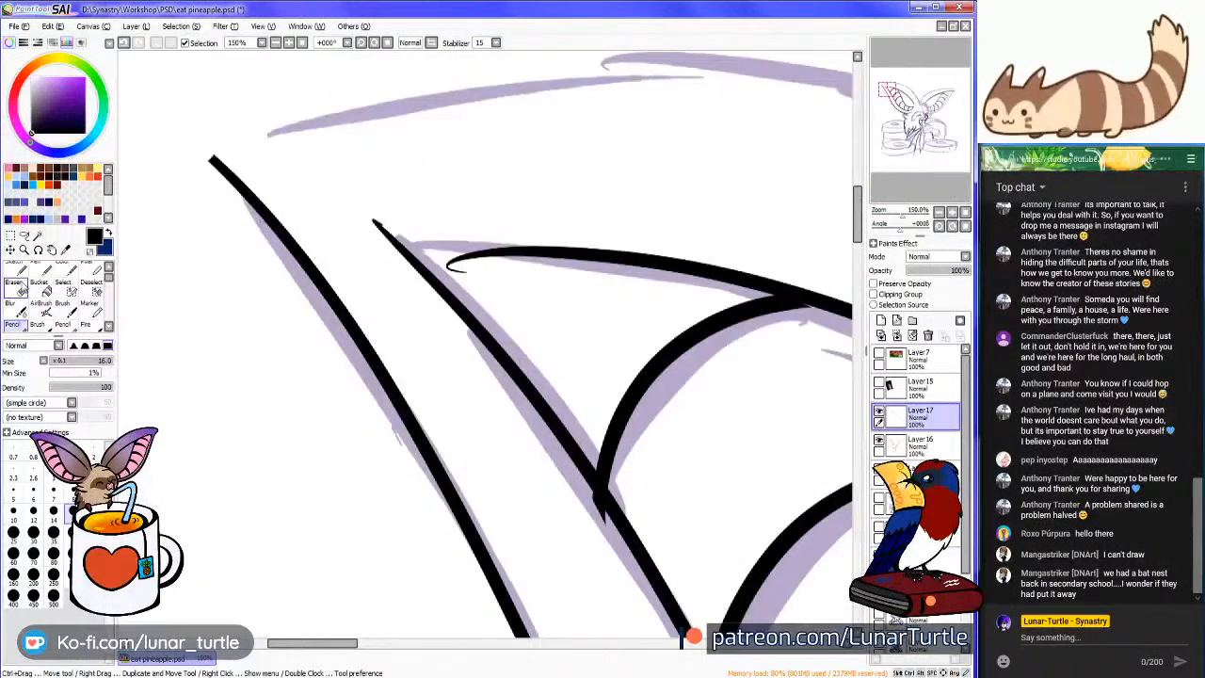
pyautogui.click(19, 290)
pyautogui.moveTo(495, 283)
pyautogui.mouseDown()
pyautogui.moveTo(439, 268)
pyautogui.moveTo(524, 280)
pyautogui.moveTo(412, 257)
pyautogui.moveTo(536, 269)
pyautogui.moveTo(462, 287)
pyautogui.mouseUp()
pyautogui.hotkey('ctrl', 'z')
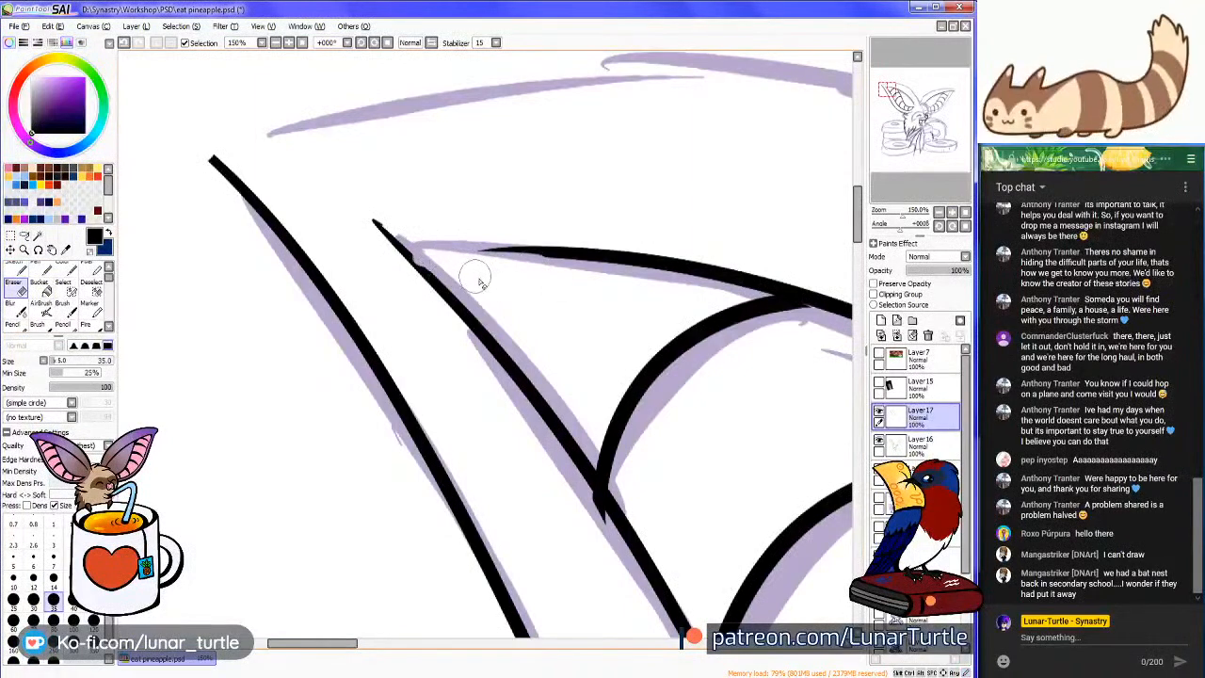
pyautogui.hotkey('ctrl', 'z')
pyautogui.moveTo(405, 252)
pyautogui.mouseDown()
pyautogui.moveTo(390, 217)
pyautogui.moveTo(386, 252)
pyautogui.mouseUp()
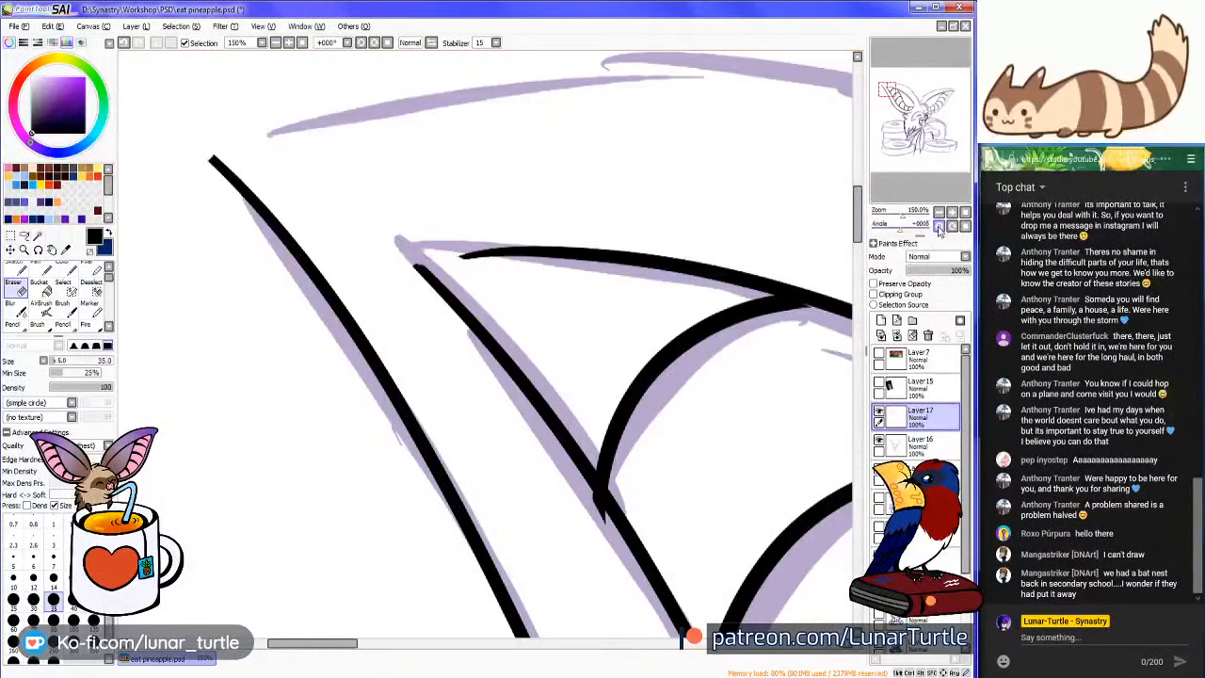
# Ink the stroke that joins the two inner-ear edges into a closed corner at the left ear's tip
pyautogui.click(938, 217)
pyautogui.click(938, 216)
pyautogui.click(939, 226)
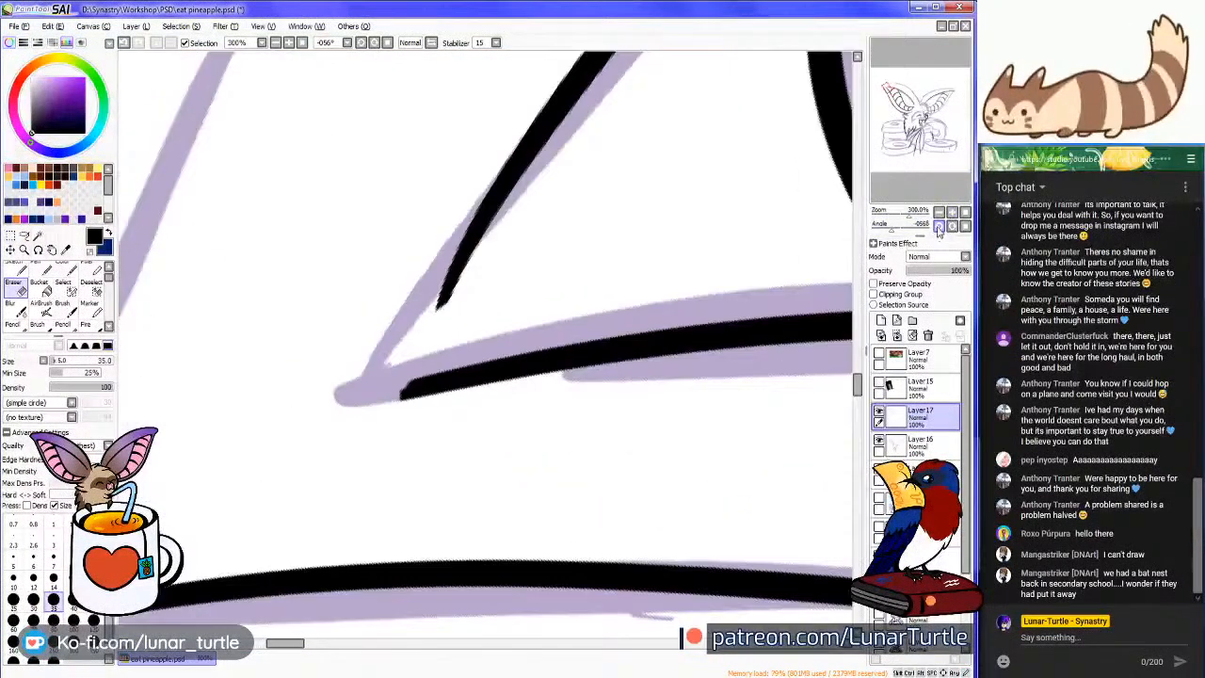
pyautogui.click(14, 325)
pyautogui.moveTo(410, 387)
pyautogui.mouseDown()
pyautogui.moveTo(409, 353)
pyautogui.moveTo(577, 81)
pyautogui.mouseUp()
pyautogui.hotkey('ctrl', 'z')
pyautogui.moveTo(399, 393)
pyautogui.mouseDown()
pyautogui.moveTo(565, 122)
pyautogui.moveTo(577, 81)
pyautogui.mouseUp()
pyautogui.press('e')
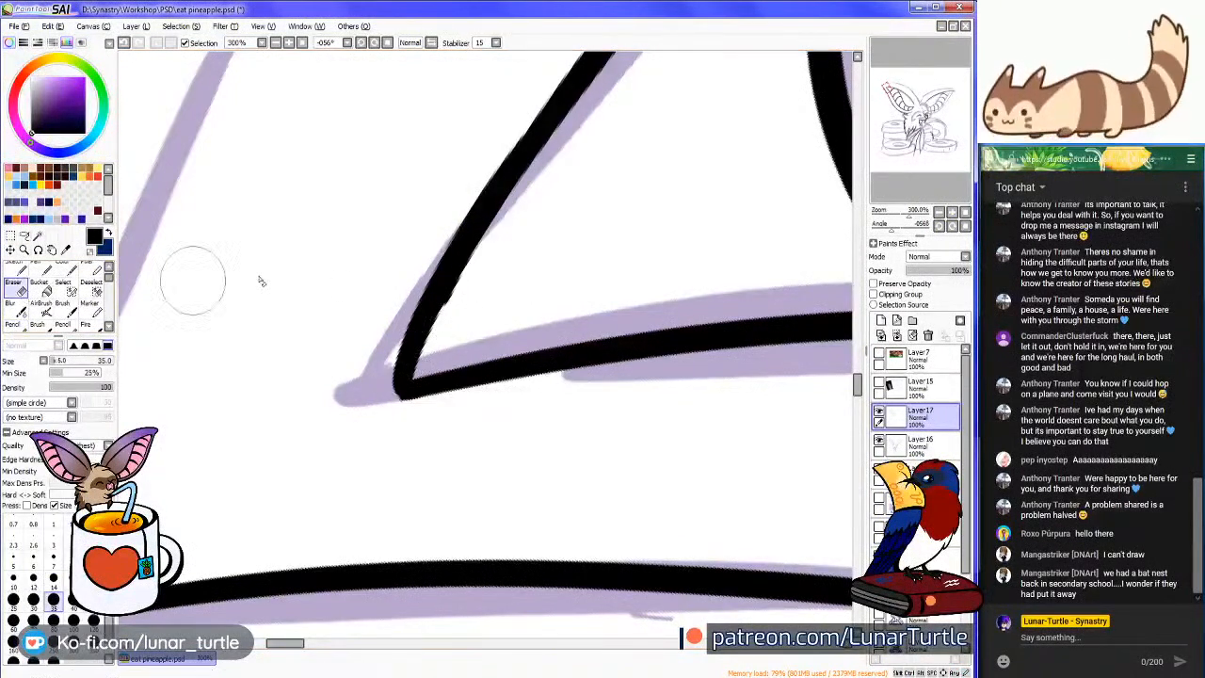
pyautogui.moveTo(490, 269)
pyautogui.mouseDown()
pyautogui.moveTo(469, 298)
pyautogui.moveTo(503, 235)
pyautogui.moveTo(461, 294)
pyautogui.moveTo(523, 215)
pyautogui.mouseUp()
# Erase the outermost rib's overshoot beyond the left inner-ear edge on Layer16, using a size 20 eraser
pyautogui.scroll(-4, 522, 214)
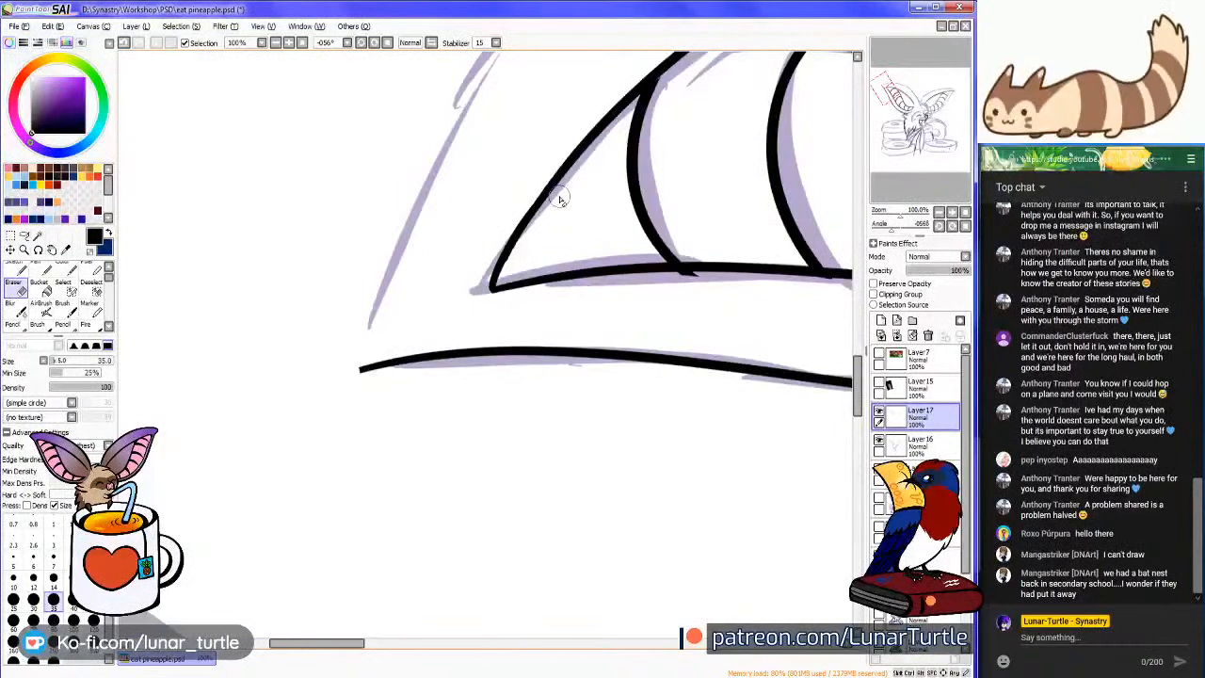
pyautogui.scroll(3, 561, 199)
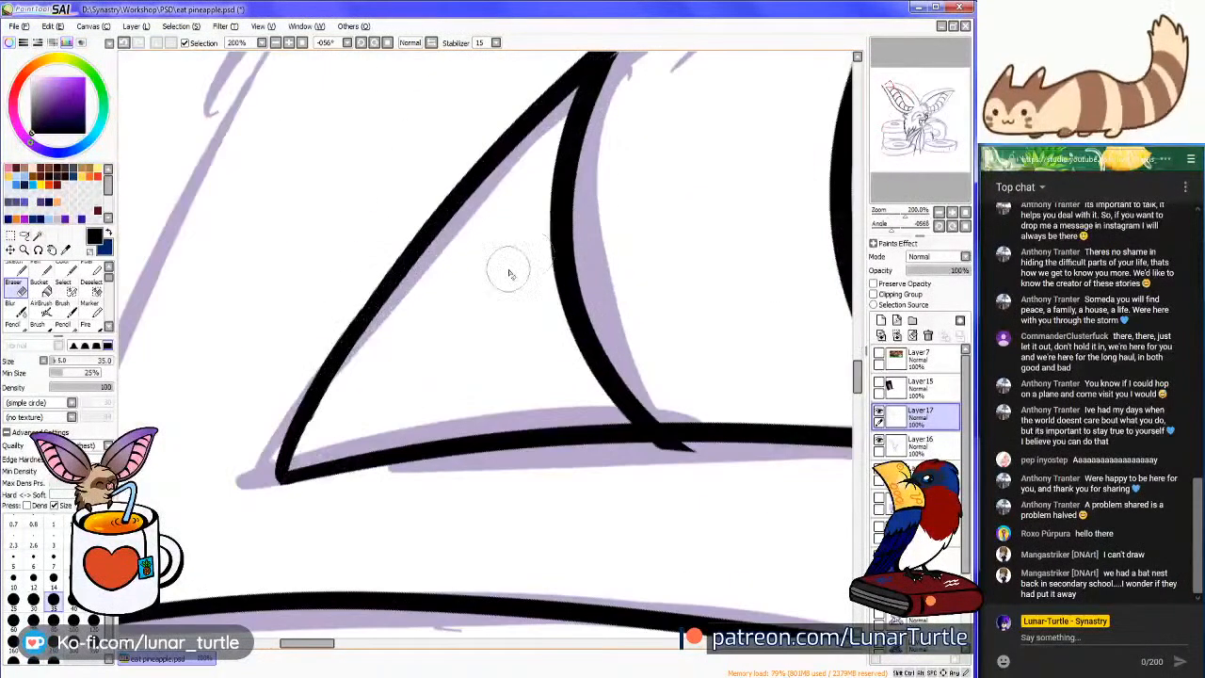
pyautogui.scroll(-3, 393, 300)
pyautogui.scroll(5, 537, 277)
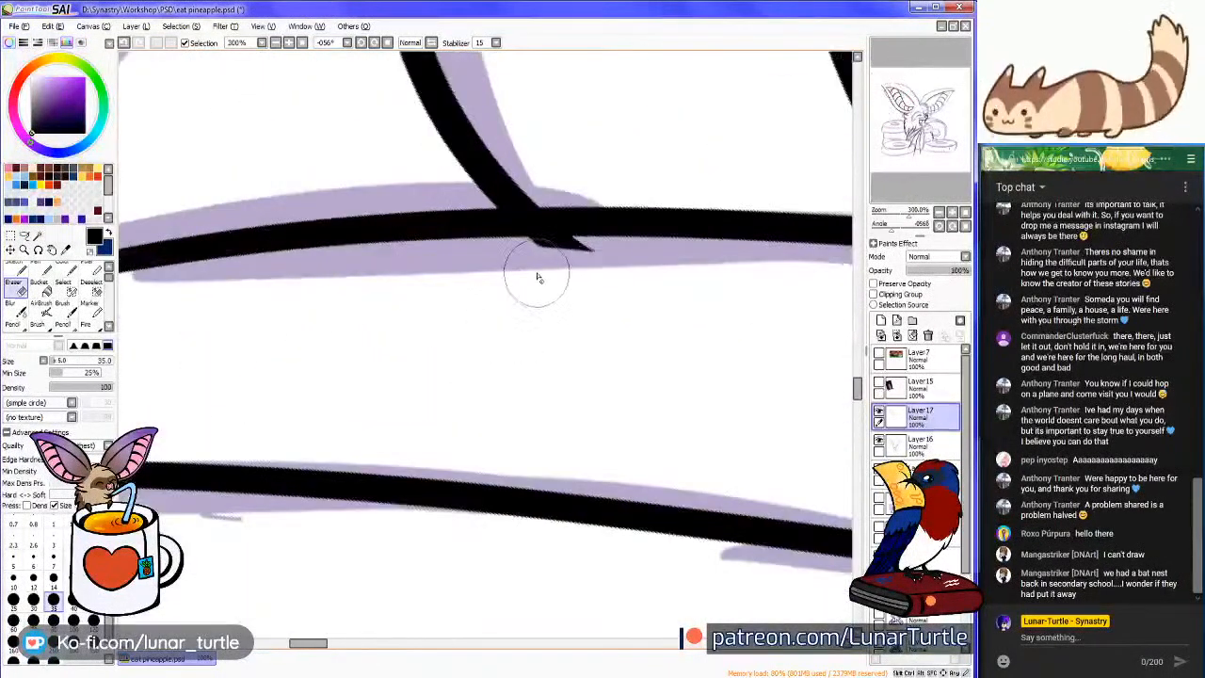
pyautogui.click(94, 577)
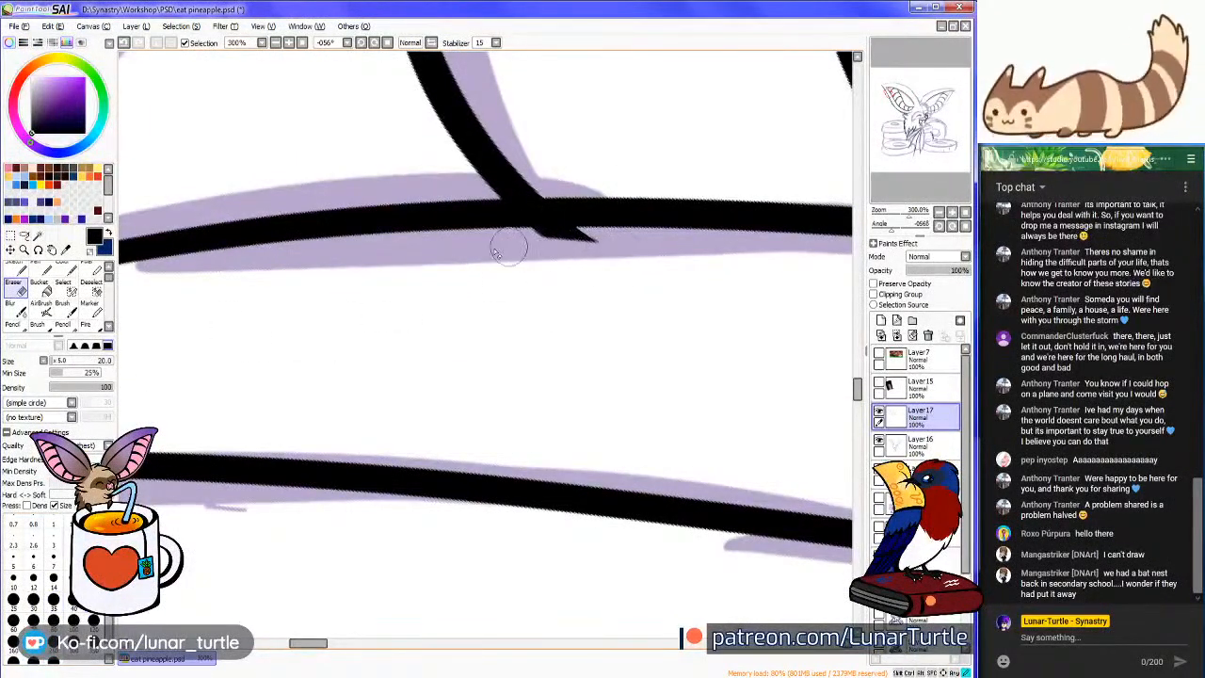
pyautogui.click(918, 444)
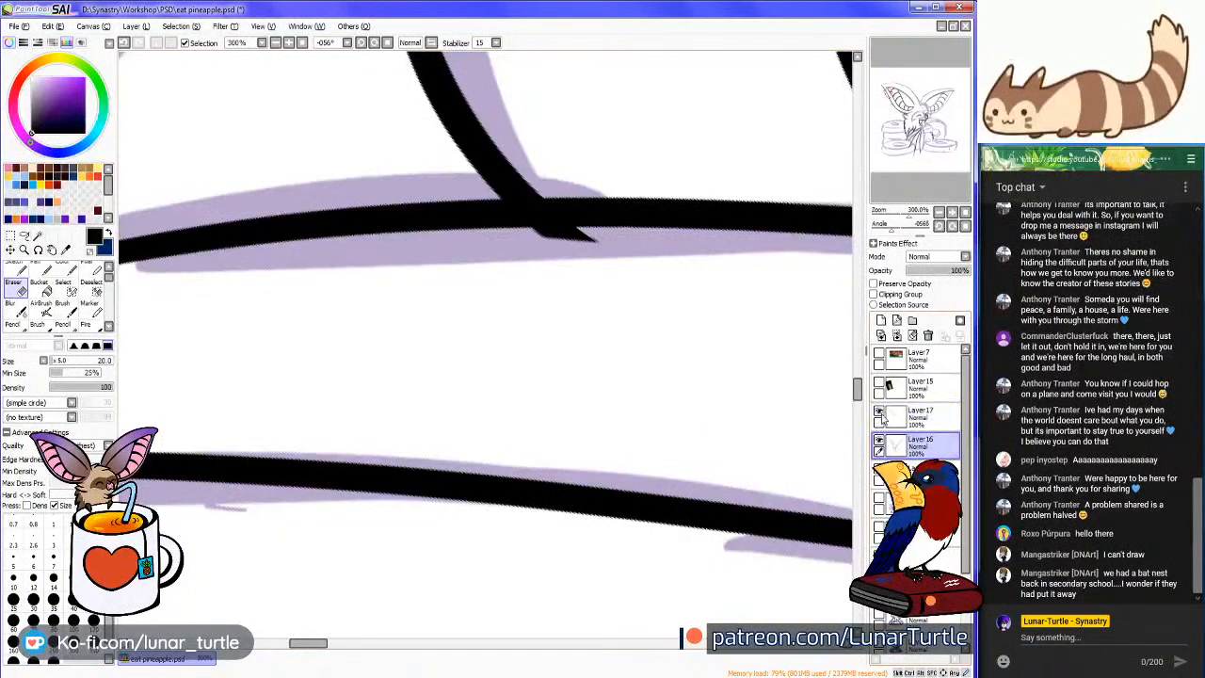
pyautogui.moveTo(585, 247); pyautogui.dragTo(627, 237)
pyautogui.click(965, 227)
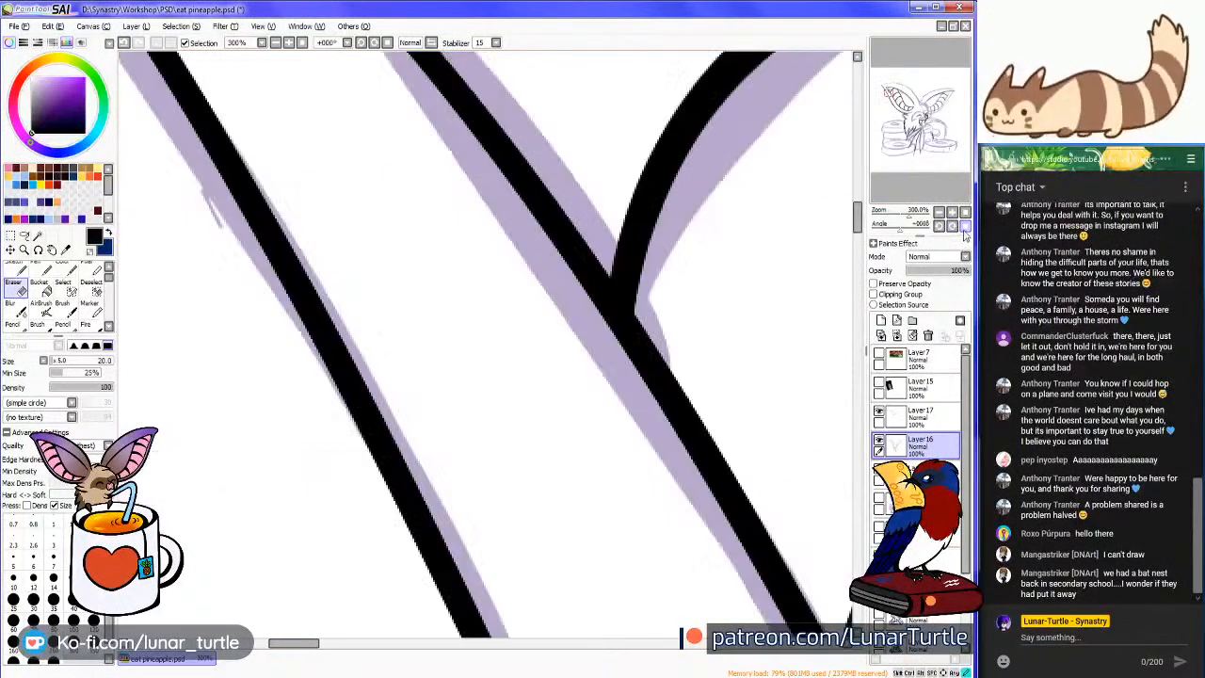
pyautogui.click(940, 213)
pyautogui.click(940, 212)
pyautogui.moveTo(926, 164)
pyautogui.mouseDown()
pyautogui.moveTo(943, 179)
pyautogui.moveTo(925, 170)
pyautogui.mouseUp()
# Ink a short curved stroke on Layer17 where the chest folds converge below the mouth
pyautogui.click(918, 415)
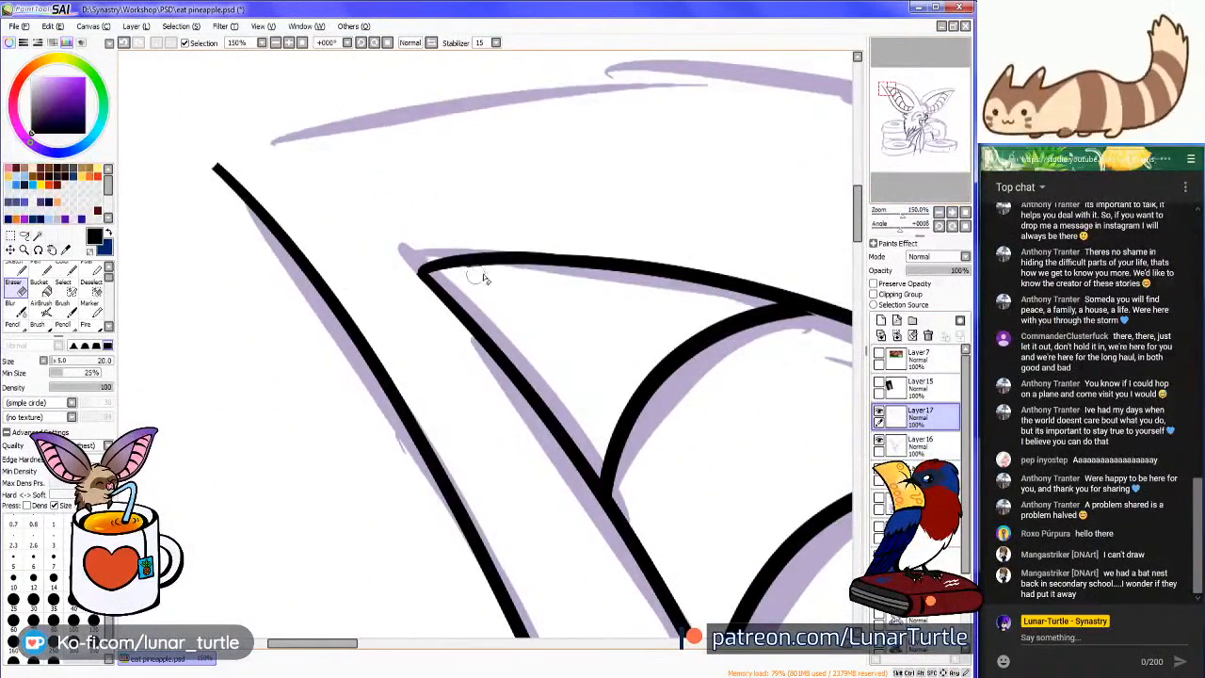
pyautogui.click(939, 215)
pyautogui.click(939, 214)
pyautogui.click(939, 214)
pyautogui.moveTo(913, 148); pyautogui.dragTo(945, 162)
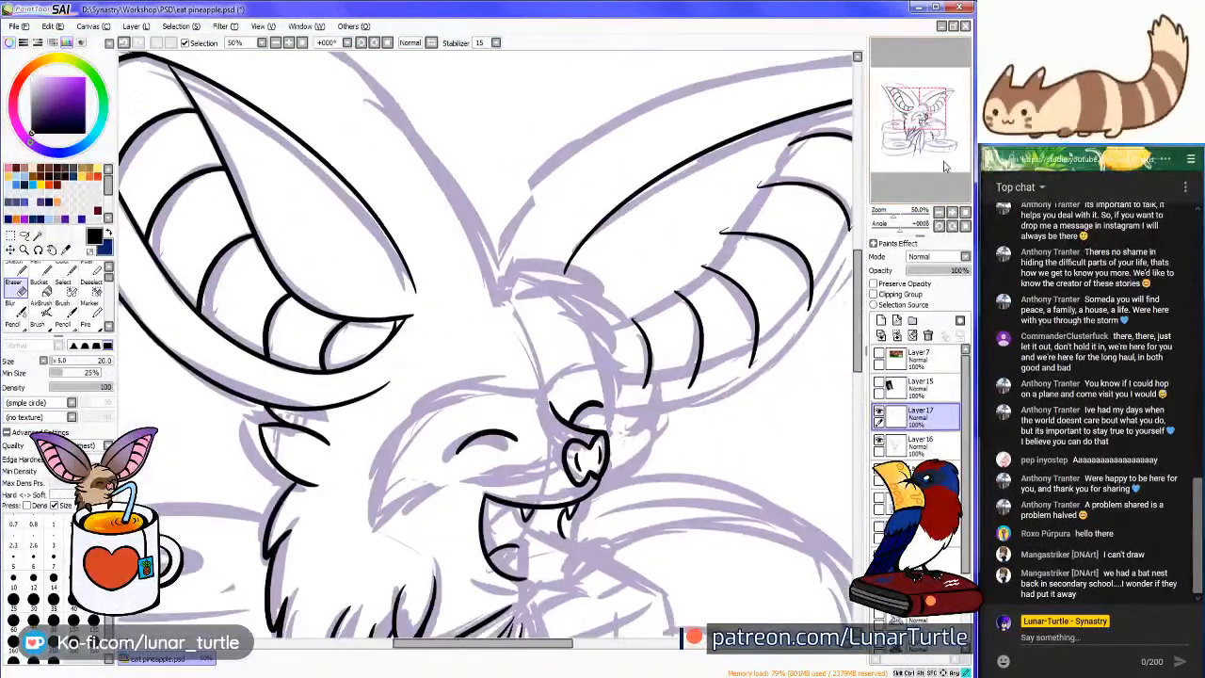
pyautogui.moveTo(921, 109); pyautogui.dragTo(945, 170)
pyautogui.click(952, 214)
pyautogui.click(952, 214)
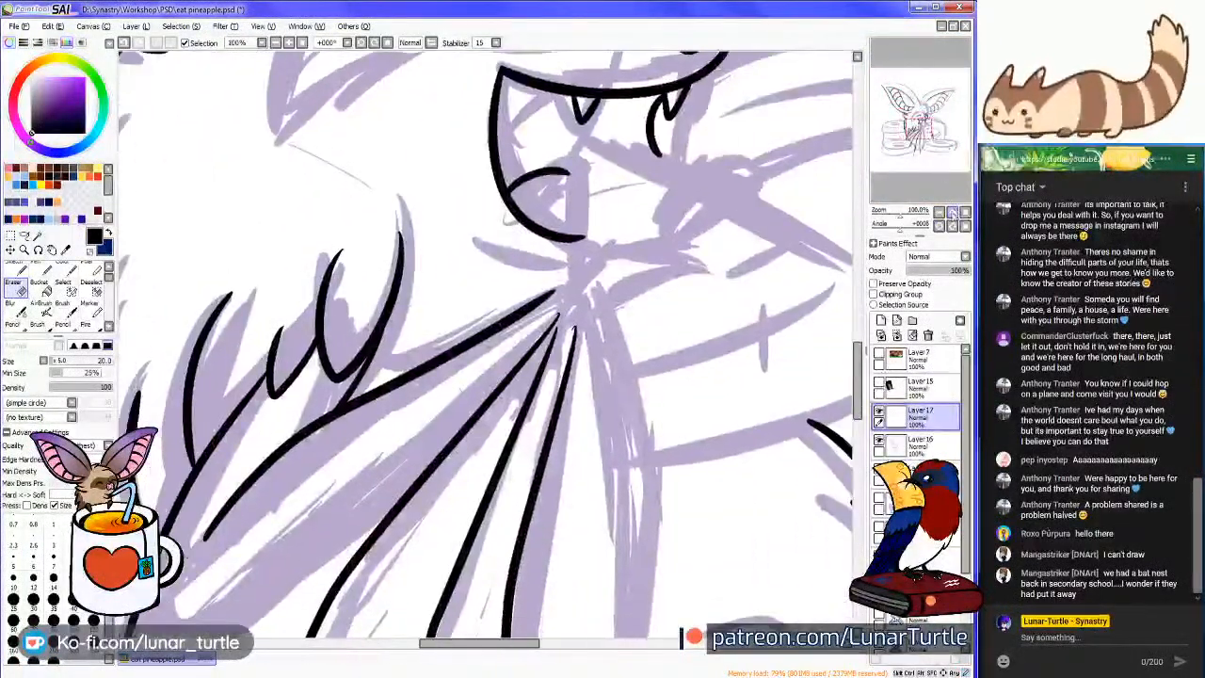
pyautogui.click(952, 213)
pyautogui.click(952, 214)
pyautogui.press('n')
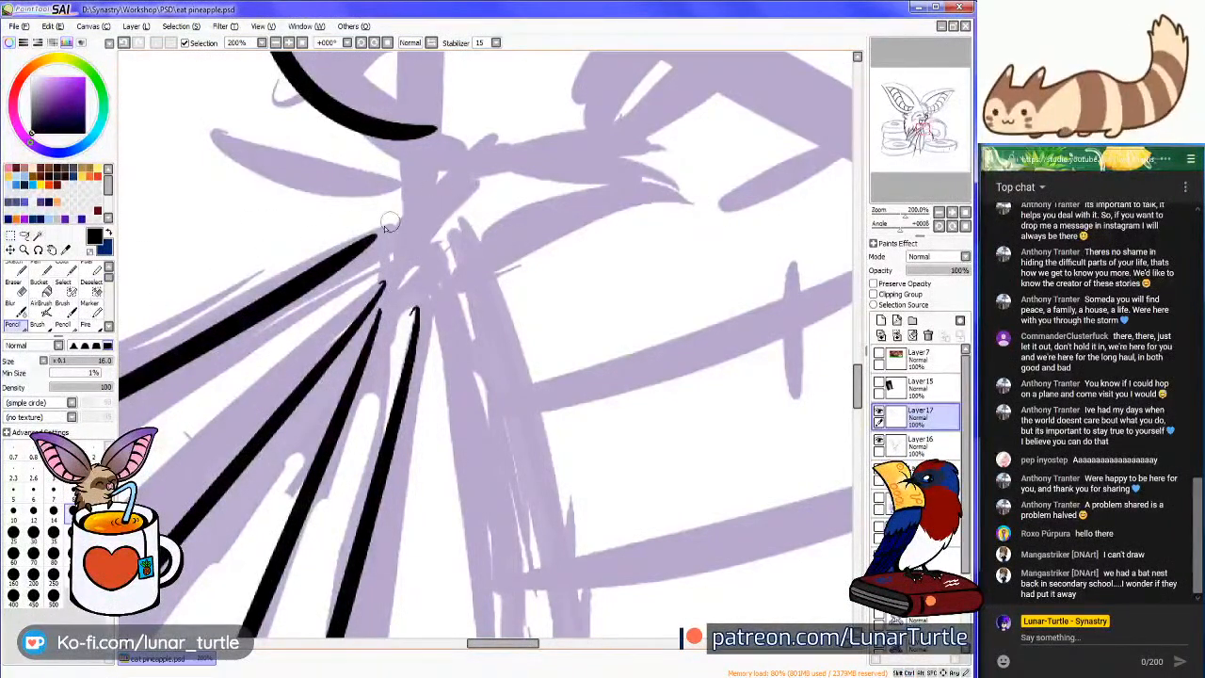
pyautogui.moveTo(392, 231)
pyautogui.mouseDown()
pyautogui.moveTo(528, 157)
pyautogui.moveTo(674, 190)
pyautogui.moveTo(561, 212)
pyautogui.moveTo(468, 282)
pyautogui.mouseUp()
pyautogui.hotkey('ctrl', 'z')
pyautogui.moveTo(412, 223)
pyautogui.mouseDown()
pyautogui.moveTo(513, 159)
pyautogui.moveTo(663, 190)
pyautogui.moveTo(468, 273)
pyautogui.mouseUp()
# Save the drawing and switch to the OBS window
pyautogui.click(939, 212)
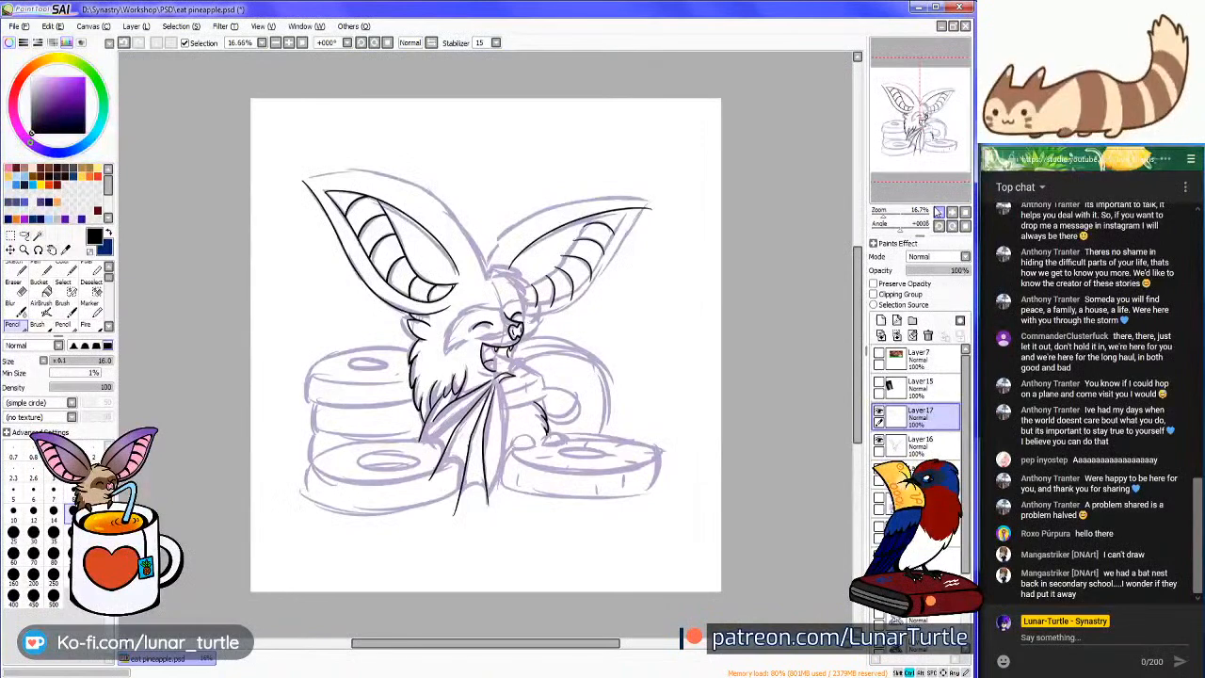
pyautogui.moveTo(951, 177); pyautogui.dragTo(953, 173)
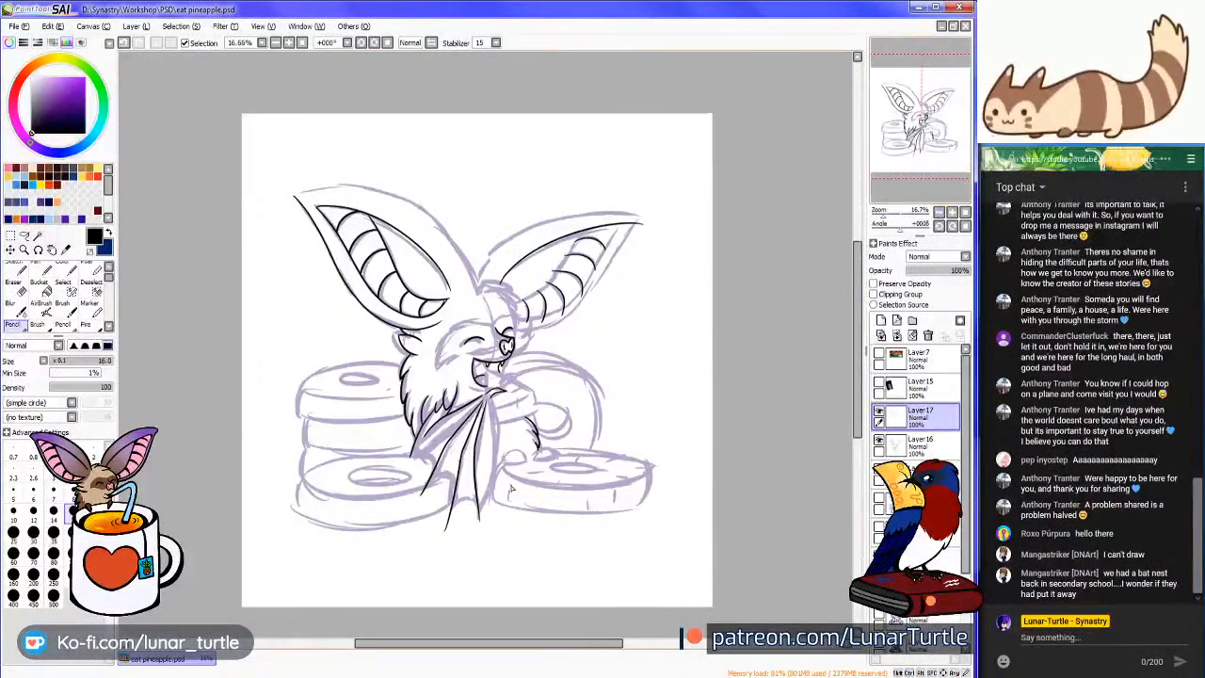
pyautogui.click(254, 677)
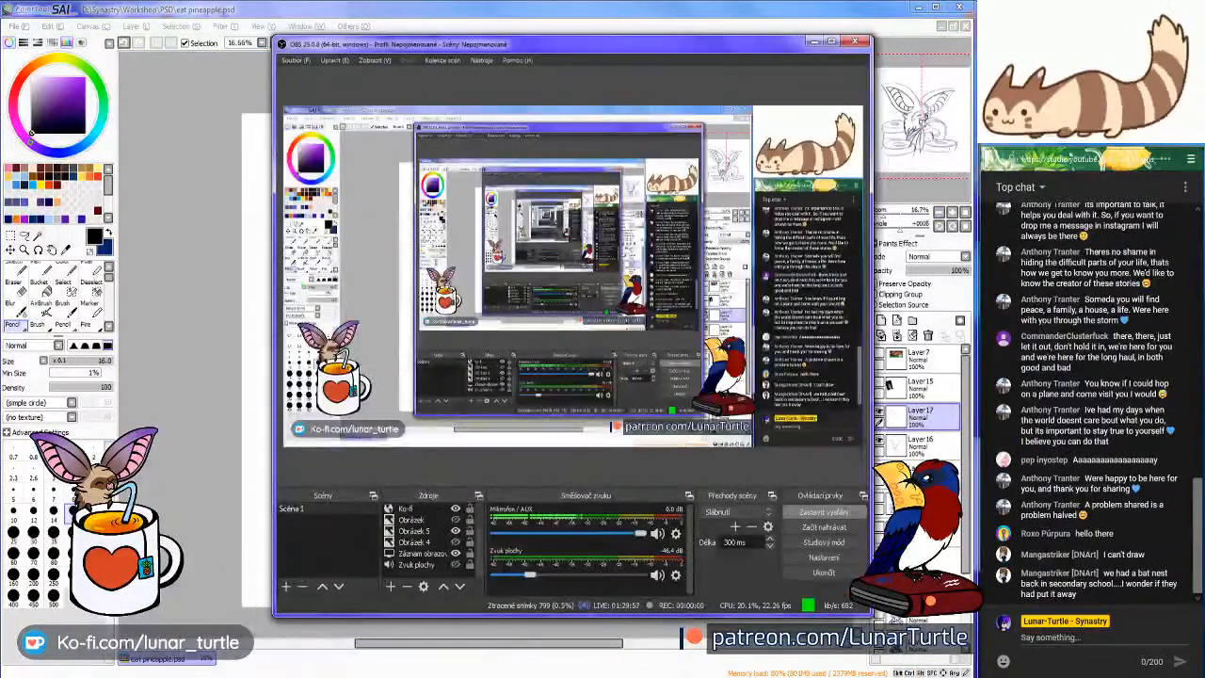
# Switch back to PaintTool SAI and ink the two long curved edges of the held pineapple slice's rim on Layer17
pyautogui.click(254, 677)
pyautogui.click(935, 149)
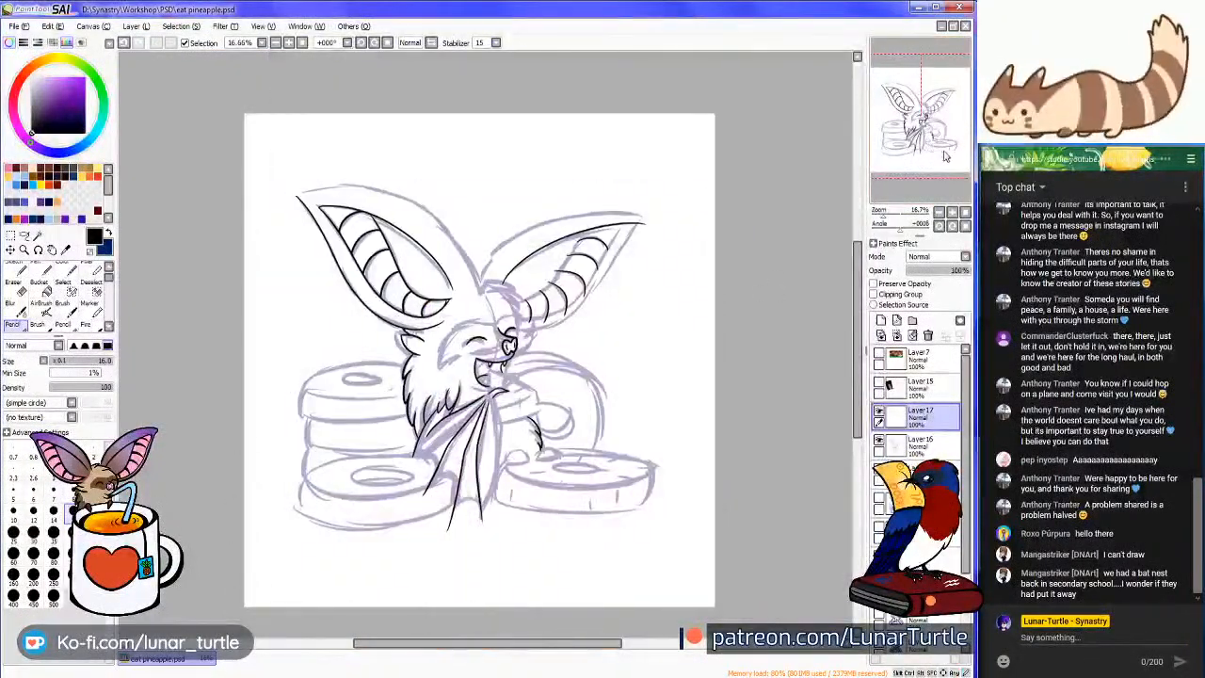
pyautogui.scroll(4, 937, 155)
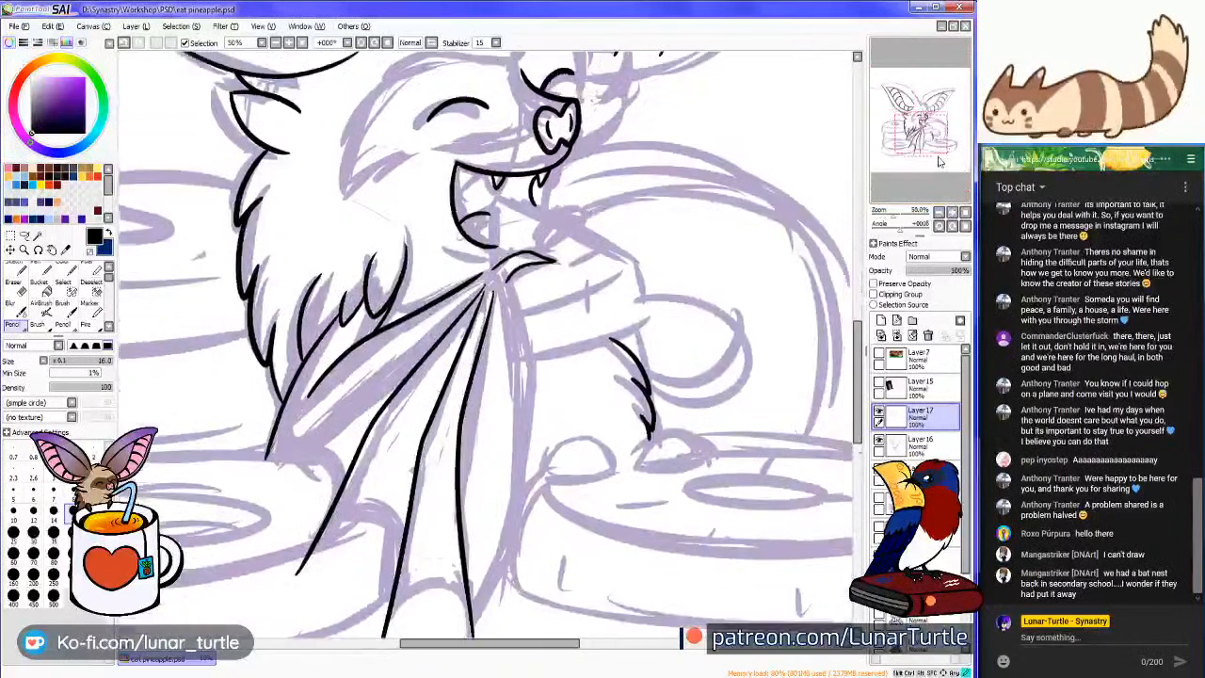
pyautogui.moveTo(939, 162)
pyautogui.mouseDown()
pyautogui.moveTo(929, 141)
pyautogui.moveTo(950, 191)
pyautogui.moveTo(955, 179)
pyautogui.mouseUp()
pyautogui.scroll(2, 950, 192)
pyautogui.moveTo(357, 266); pyautogui.dragTo(680, 128)
pyautogui.hotkey('ctrl', 'z')
pyautogui.moveTo(350, 273); pyautogui.dragTo(659, 106)
pyautogui.hotkey('ctrl', 'z')
pyautogui.moveTo(459, 245); pyautogui.dragTo(675, 125)
pyautogui.moveTo(359, 348); pyautogui.dragTo(698, 236)
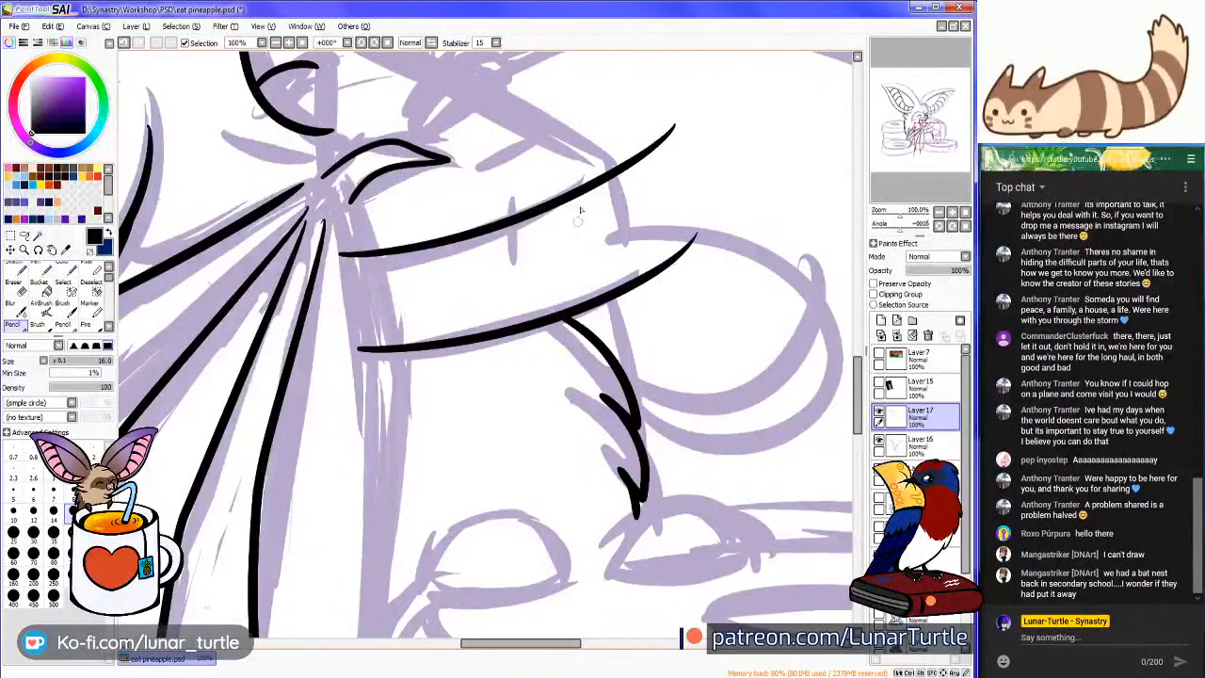
# Ink the held slice's short outer side and its slanted top edge running from the mouth past the outer corner
pyautogui.moveTo(929, 133); pyautogui.dragTo(924, 124)
pyautogui.moveTo(485, 278)
pyautogui.mouseDown()
pyautogui.moveTo(579, 322)
pyautogui.moveTo(792, 459)
pyautogui.mouseUp()
pyautogui.hotkey('ctrl', 'z')
pyautogui.moveTo(488, 276); pyautogui.dragTo(808, 460)
pyautogui.hotkey('ctrl', 'z')
pyautogui.moveTo(480, 275); pyautogui.dragTo(821, 461)
pyautogui.hotkey('ctrl', 'z')
pyautogui.moveTo(480, 275); pyautogui.dragTo(803, 438)
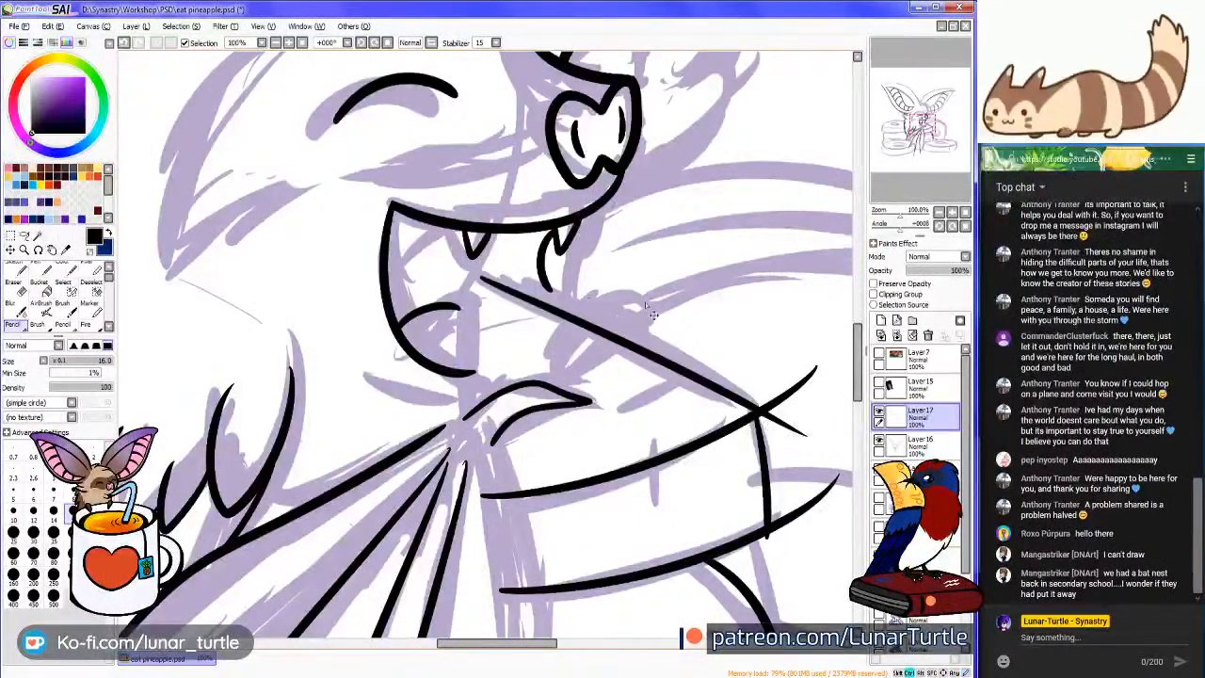
pyautogui.hotkey('ctrl', 'z')
pyautogui.moveTo(480, 275)
pyautogui.mouseDown()
pyautogui.moveTo(704, 381)
pyautogui.moveTo(802, 456)
pyautogui.mouseUp()
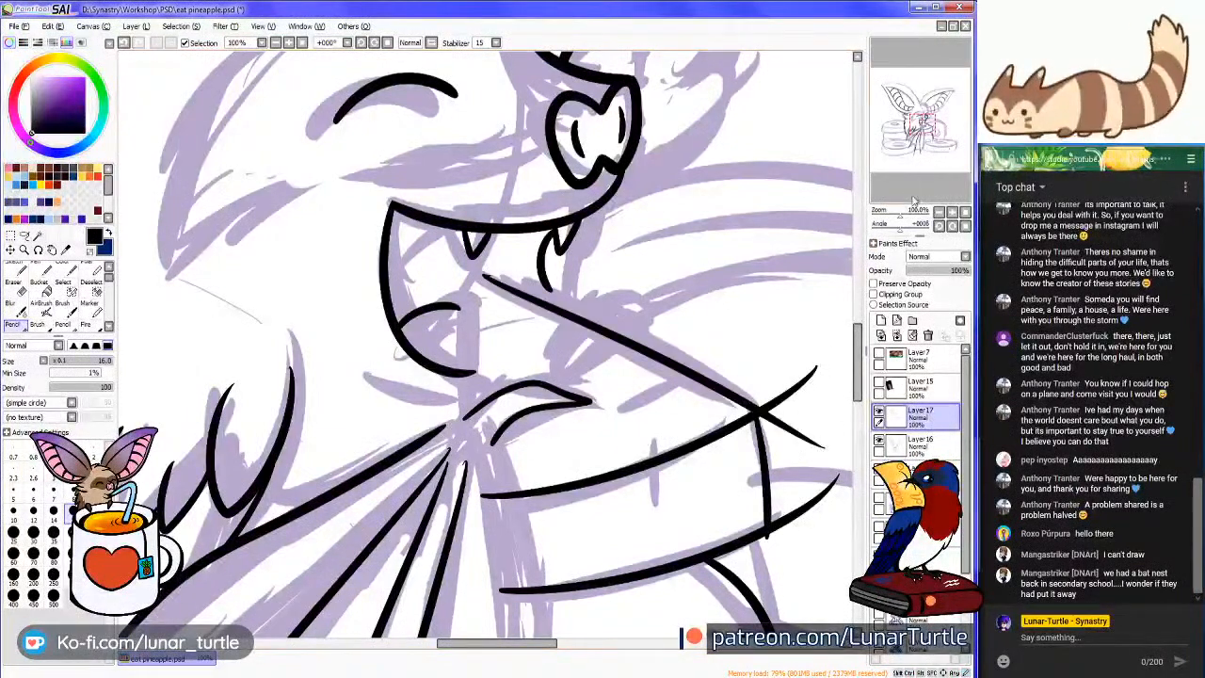
# Erase the line overshoots at the held slice's outer corners using a size 30 eraser
pyautogui.scroll(3, 913, 201)
pyautogui.click(14, 282)
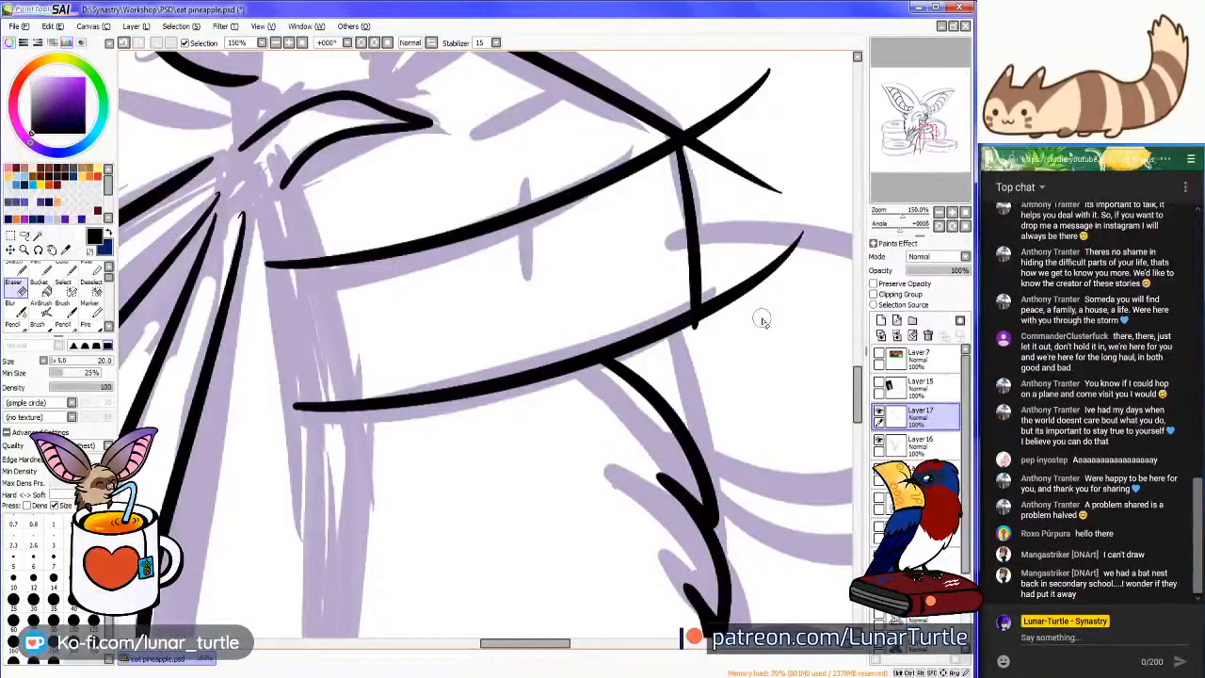
pyautogui.click(33, 599)
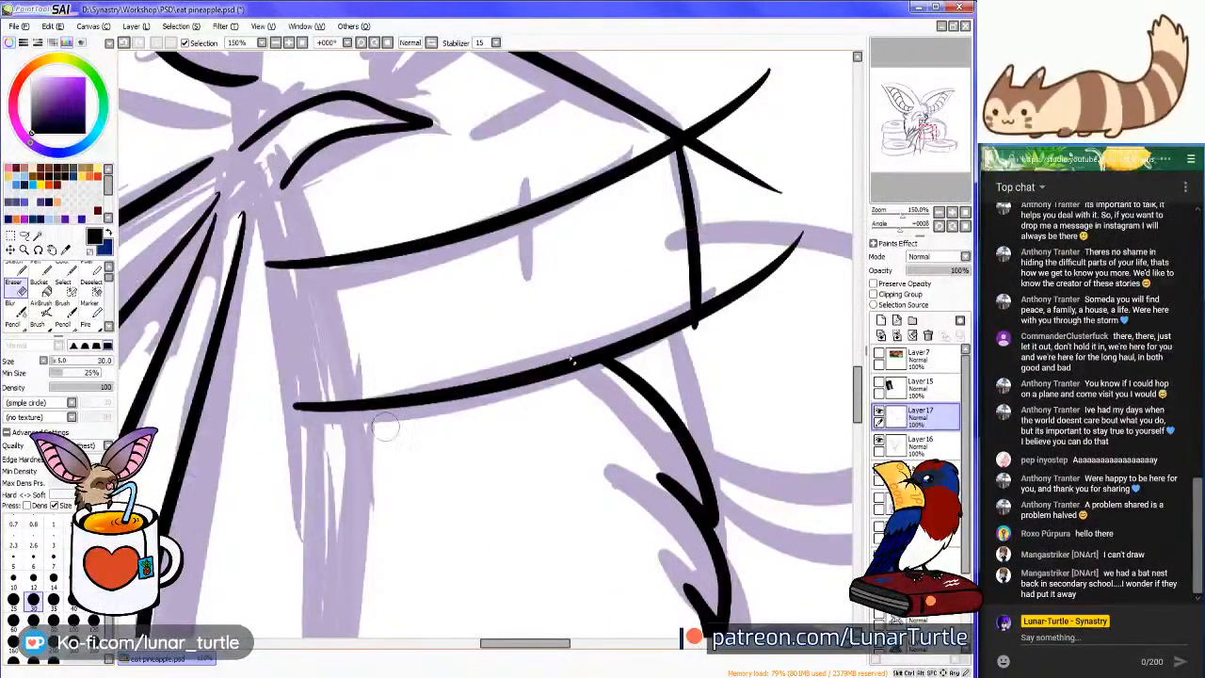
pyautogui.moveTo(783, 99)
pyautogui.mouseDown()
pyautogui.moveTo(756, 151)
pyautogui.moveTo(739, 132)
pyautogui.moveTo(716, 138)
pyautogui.moveTo(693, 111)
pyautogui.moveTo(695, 142)
pyautogui.moveTo(673, 105)
pyautogui.moveTo(800, 240)
pyautogui.moveTo(712, 320)
pyautogui.moveTo(709, 349)
pyautogui.moveTo(682, 335)
pyautogui.moveTo(721, 318)
pyautogui.moveTo(732, 337)
pyautogui.moveTo(719, 317)
pyautogui.moveTo(686, 339)
pyautogui.moveTo(729, 322)
pyautogui.moveTo(672, 344)
pyautogui.moveTo(712, 315)
pyautogui.moveTo(689, 339)
pyautogui.mouseUp()
# Re-ink the held slice's outer corner with a short pencil stroke down its side edge
pyautogui.click(12, 324)
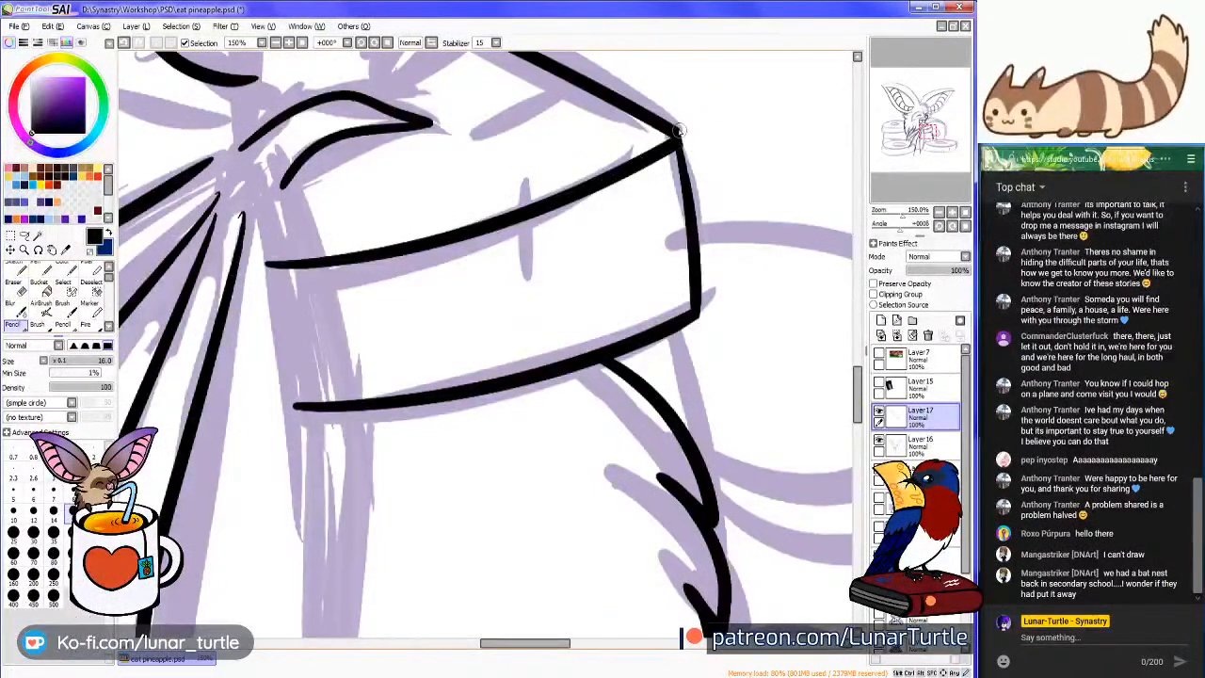
pyautogui.moveTo(676, 128); pyautogui.dragTo(692, 192)
pyautogui.hotkey('ctrl', 'z')
pyautogui.moveTo(676, 130); pyautogui.dragTo(699, 239)
# Ink the curved membrane edge between the tips of the wing's two leftmost ribs, redoing the stroke until it follows the sketch
pyautogui.scroll(-5, 698, 233)
pyautogui.scroll(1, 698, 207)
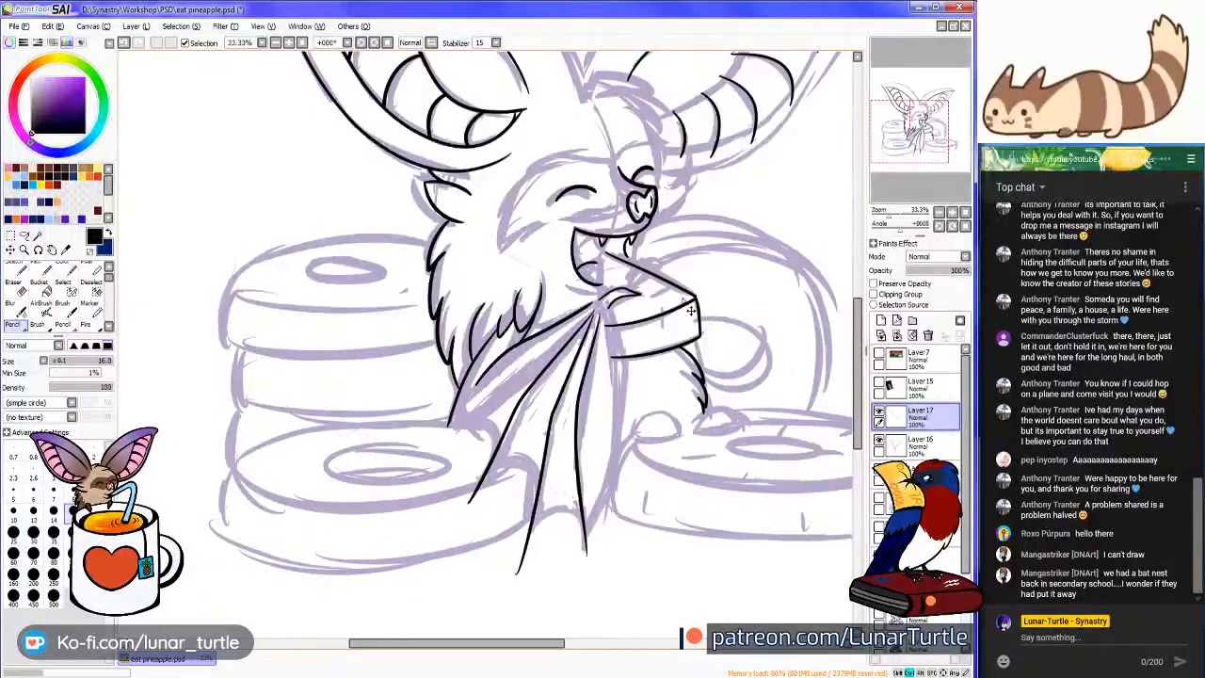
pyautogui.moveTo(921, 148)
pyautogui.mouseDown()
pyautogui.moveTo(919, 167)
pyautogui.moveTo(904, 158)
pyautogui.moveTo(909, 141)
pyautogui.mouseUp()
pyautogui.doubleClick(952, 213)
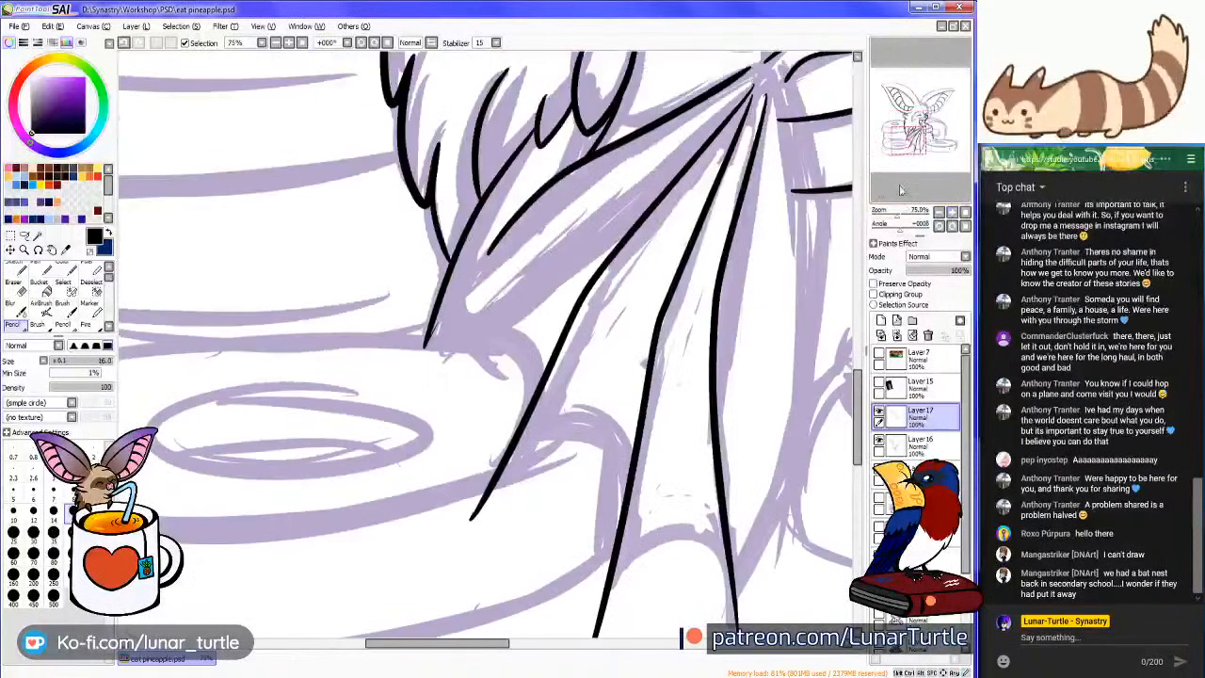
pyautogui.moveTo(471, 325)
pyautogui.mouseDown()
pyautogui.moveTo(517, 449)
pyautogui.moveTo(524, 409)
pyautogui.mouseUp()
pyautogui.hotkey('ctrl', 'z')
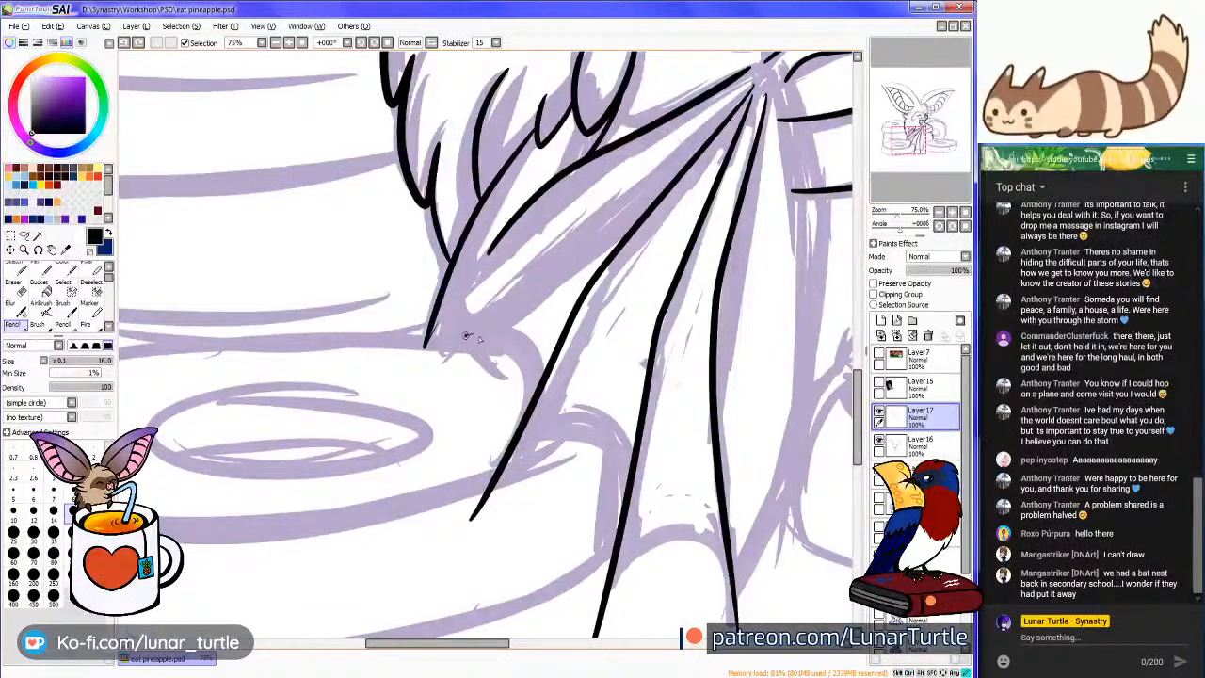
pyautogui.moveTo(473, 329); pyautogui.dragTo(525, 390)
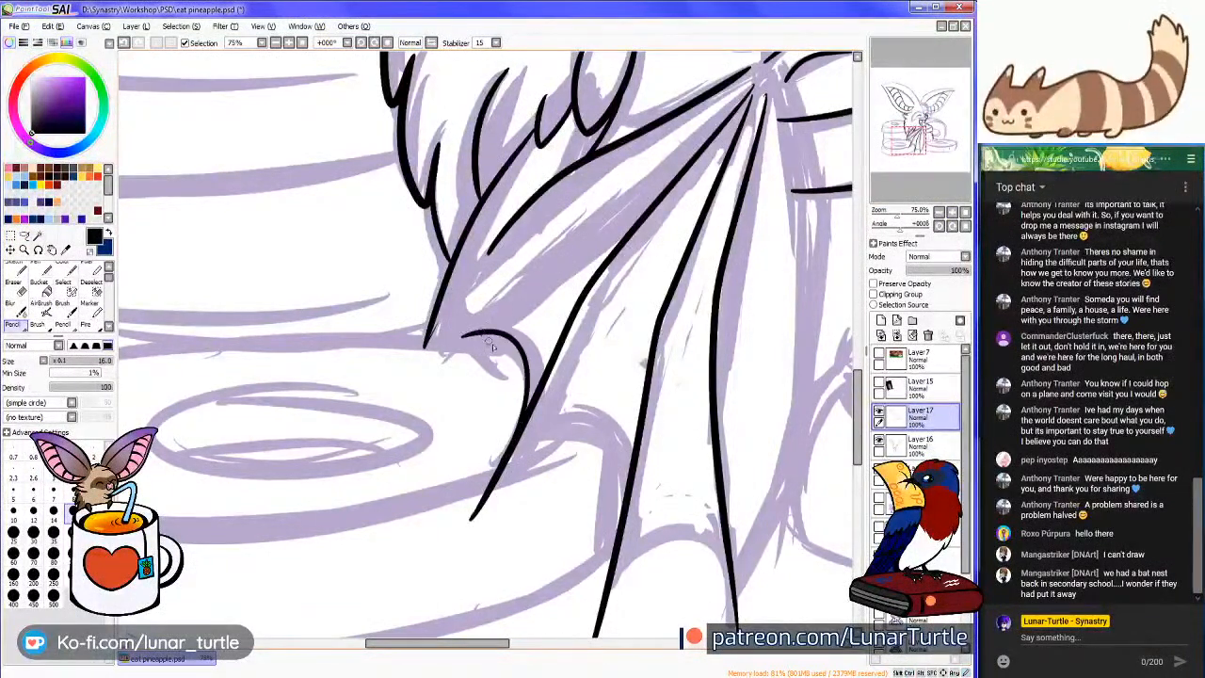
pyautogui.hotkey('ctrl', 'z')
pyautogui.moveTo(426, 339); pyautogui.dragTo(516, 400)
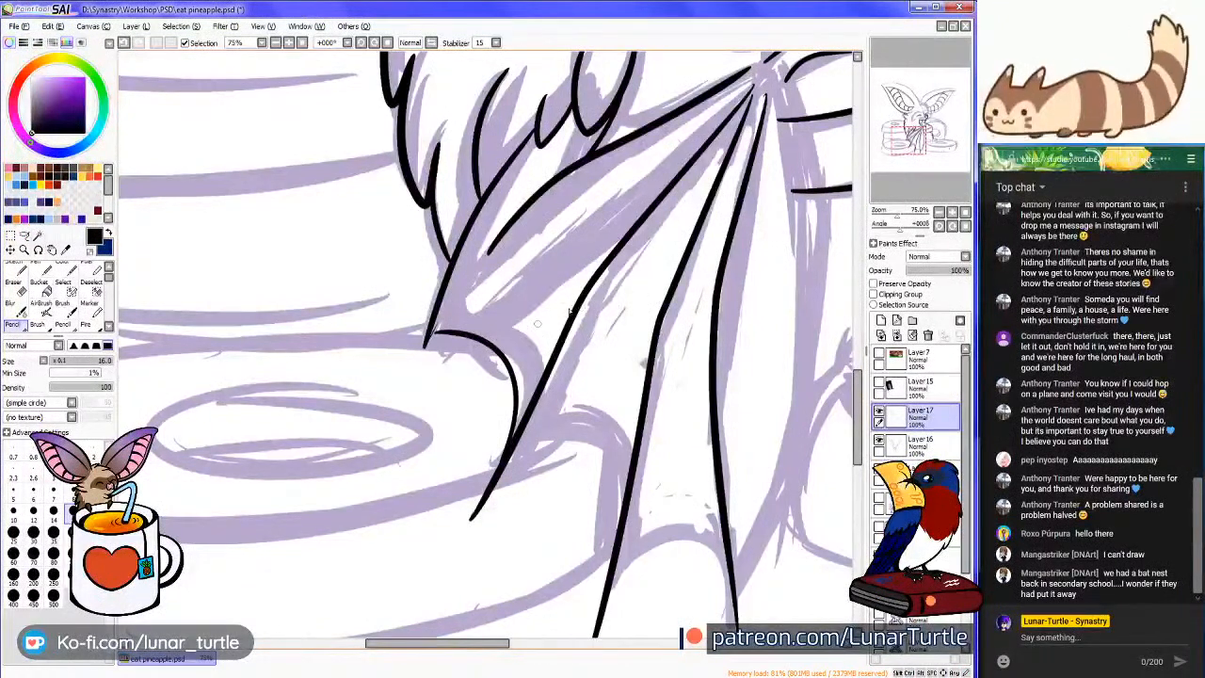
pyautogui.hotkey('ctrl', 'z')
pyautogui.moveTo(520, 418); pyautogui.dragTo(459, 311)
pyautogui.hotkey('ctrl', 'z')
pyautogui.moveTo(519, 418)
pyautogui.mouseDown()
pyautogui.moveTo(526, 385)
pyautogui.moveTo(466, 322)
pyautogui.mouseUp()
pyautogui.hotkey('ctrl', 'z')
pyautogui.moveTo(519, 418); pyautogui.dragTo(466, 323)
pyautogui.hotkey('ctrl', 'z')
pyautogui.moveTo(504, 460)
pyautogui.mouseDown()
pyautogui.moveTo(526, 375)
pyautogui.moveTo(457, 339)
pyautogui.moveTo(504, 360)
pyautogui.moveTo(493, 459)
pyautogui.moveTo(508, 454)
pyautogui.moveTo(523, 381)
pyautogui.moveTo(455, 341)
pyautogui.mouseUp()
pyautogui.hotkey('ctrl', 'z')
pyautogui.hotkey('ctrl', 'z')
# Ink the remaining scalloped membrane edges between the wing's lower rib tips on Layer17
pyautogui.click(915, 150)
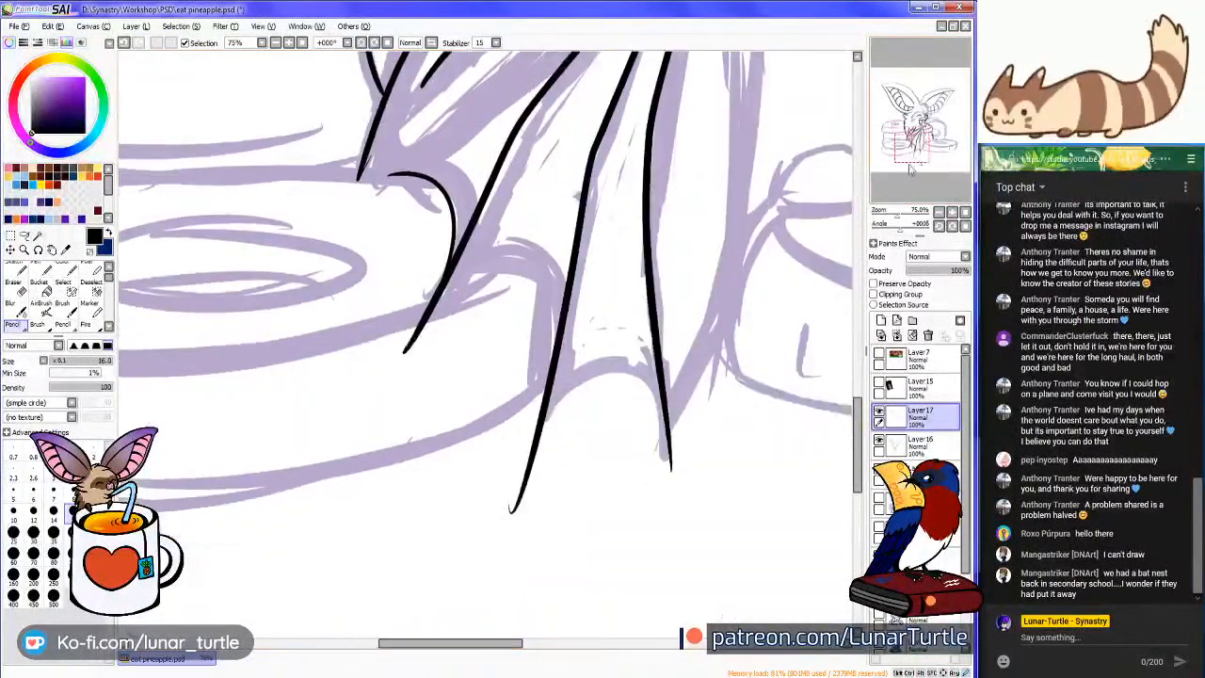
pyautogui.click(911, 142)
pyautogui.click(912, 147)
pyautogui.moveTo(900, 216); pyautogui.dragTo(911, 217)
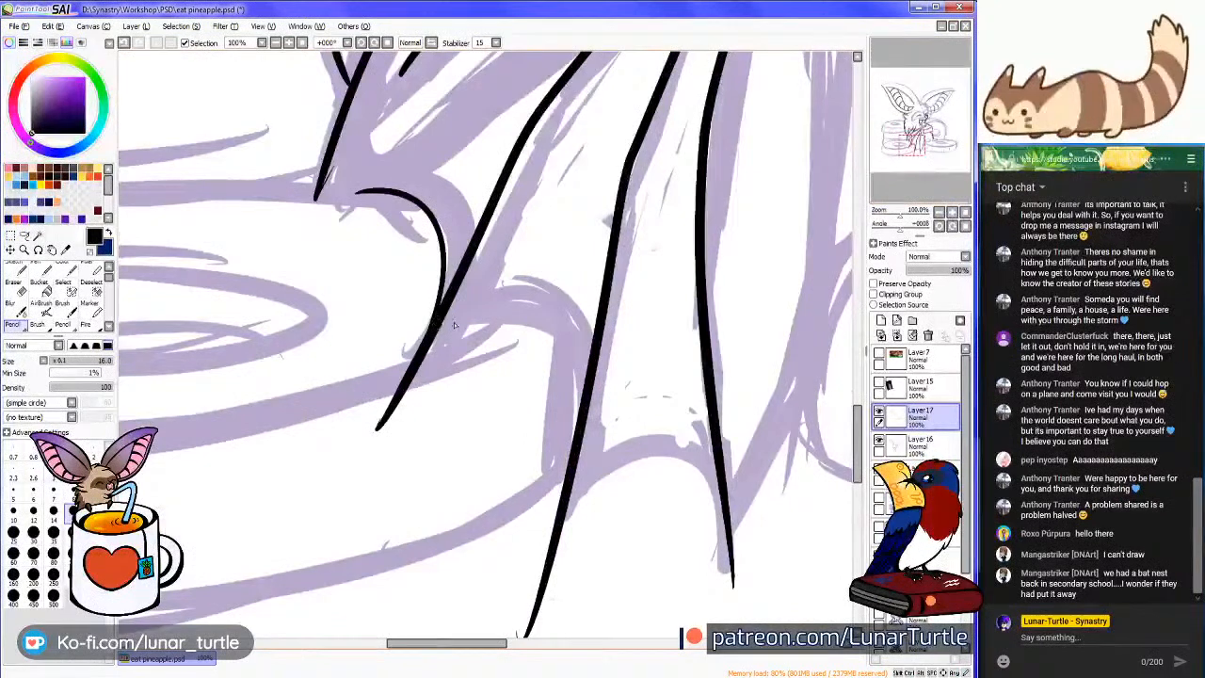
pyautogui.moveTo(437, 335)
pyautogui.mouseDown()
pyautogui.moveTo(567, 471)
pyautogui.moveTo(565, 424)
pyautogui.mouseUp()
pyautogui.hotkey('ctrl', 'z')
pyautogui.hotkey('ctrl', 'z')
pyautogui.hotkey('ctrl', 'z')
pyautogui.moveTo(417, 365)
pyautogui.mouseDown()
pyautogui.moveTo(555, 346)
pyautogui.moveTo(551, 497)
pyautogui.moveTo(486, 322)
pyautogui.moveTo(415, 363)
pyautogui.mouseUp()
pyautogui.hotkey('ctrl', 'z')
pyautogui.moveTo(572, 488)
pyautogui.mouseDown()
pyautogui.moveTo(678, 442)
pyautogui.moveTo(727, 507)
pyautogui.mouseUp()
pyautogui.click(937, 168)
pyautogui.scroll(-3, 937, 167)
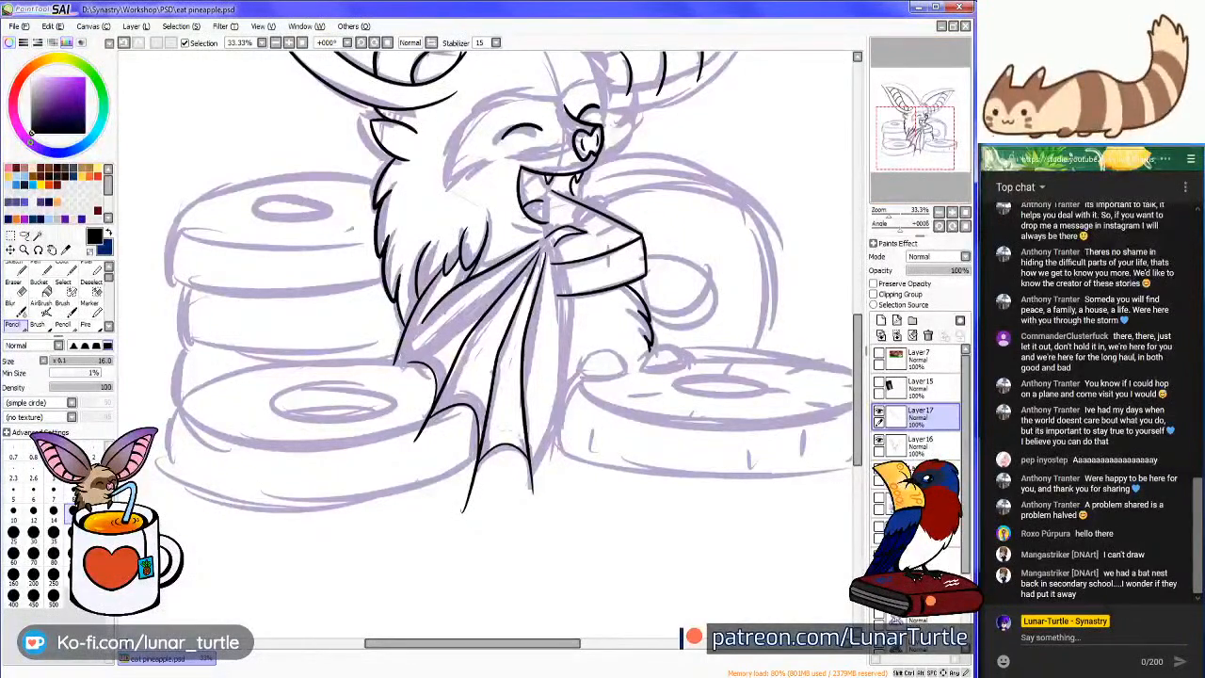
pyautogui.moveTo(901, 155); pyautogui.dragTo(953, 172)
pyautogui.click(952, 212)
pyautogui.click(952, 212)
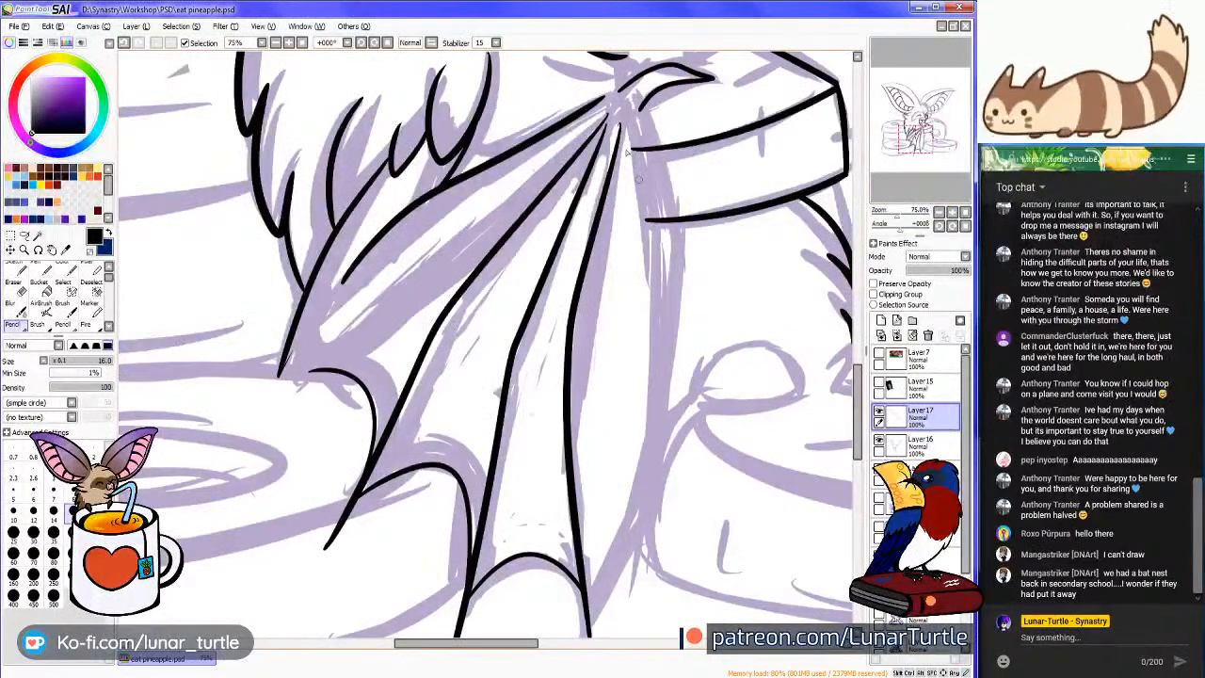
pyautogui.moveTo(643, 139); pyautogui.dragTo(639, 167)
pyautogui.hotkey('ctrl', 'z')
# Toggle Layer17's visibility to compare its line art, and merge it down into Layer16
pyautogui.click(19, 288)
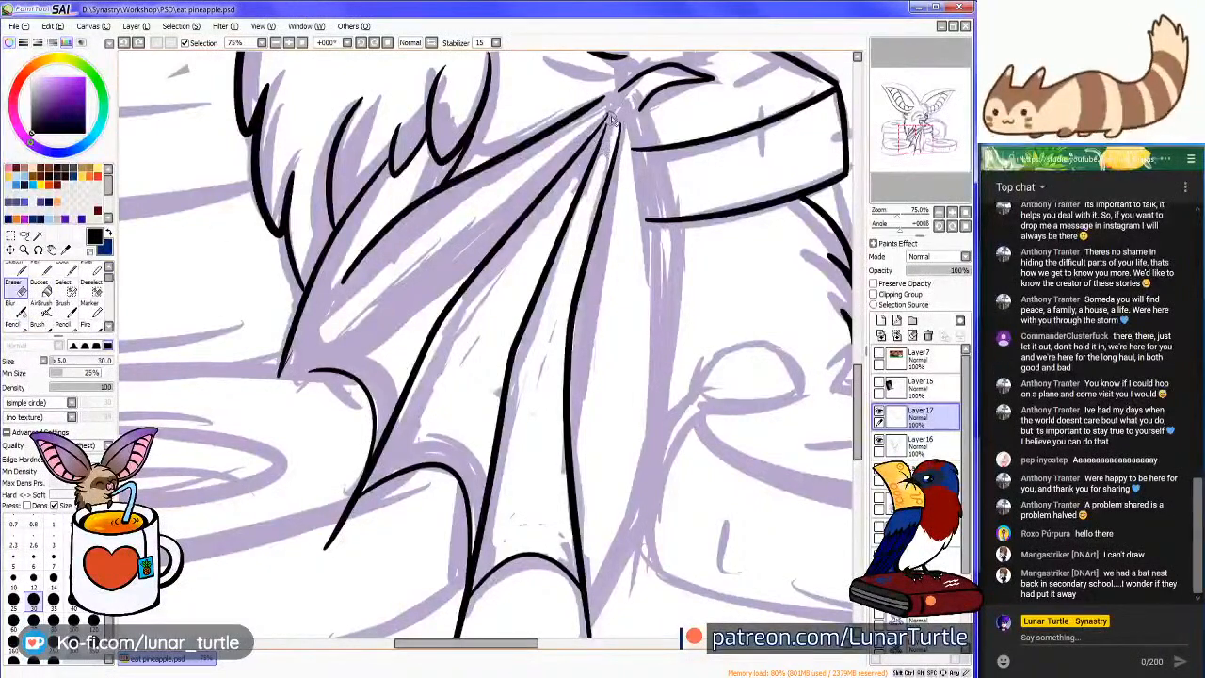
pyautogui.click(879, 413)
pyautogui.click(879, 413)
pyautogui.click(880, 413)
pyautogui.click(880, 412)
pyautogui.click(880, 412)
pyautogui.click(880, 412)
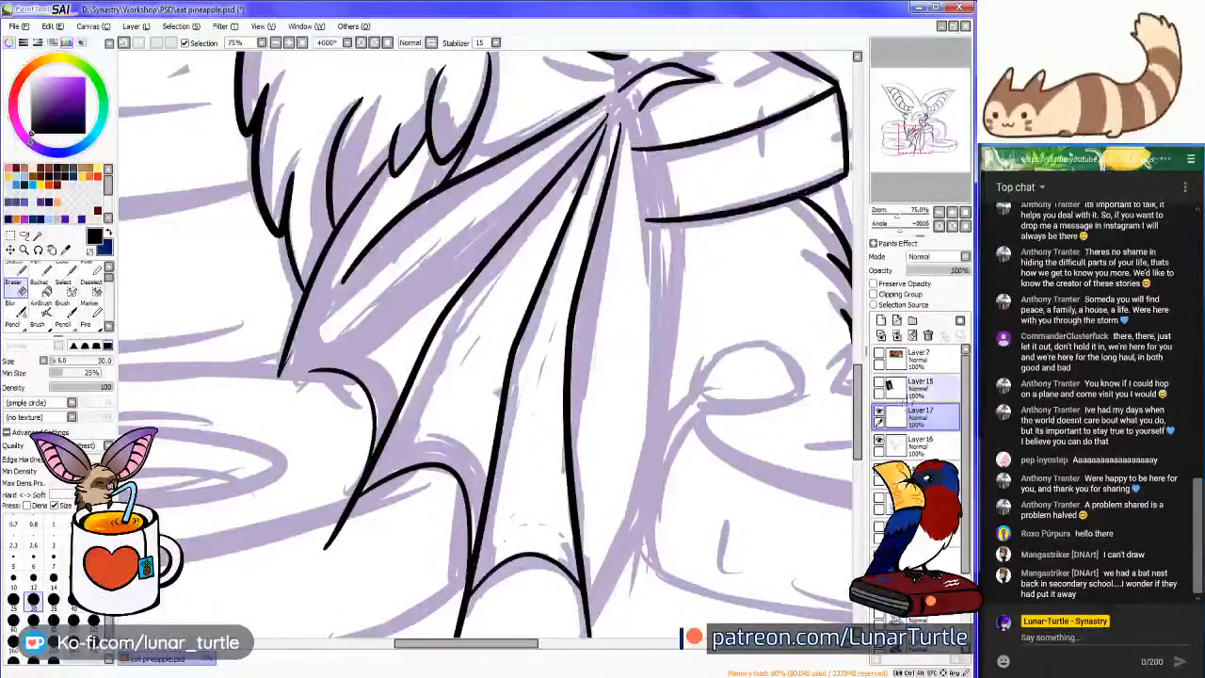
pyautogui.click(897, 335)
pyautogui.click(879, 412)
pyautogui.click(879, 413)
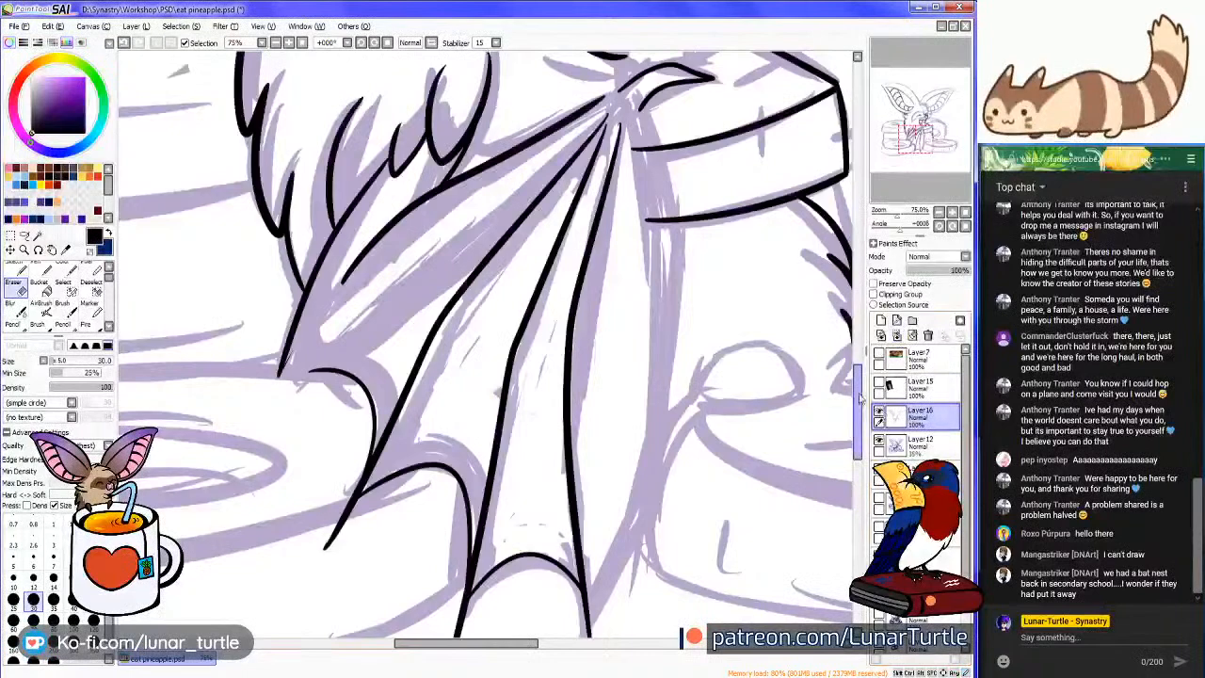
# Erase the wing ribs' converging top ends and the held slice's inner line ends on Layer16, using a size 40 eraser
pyautogui.press(']')
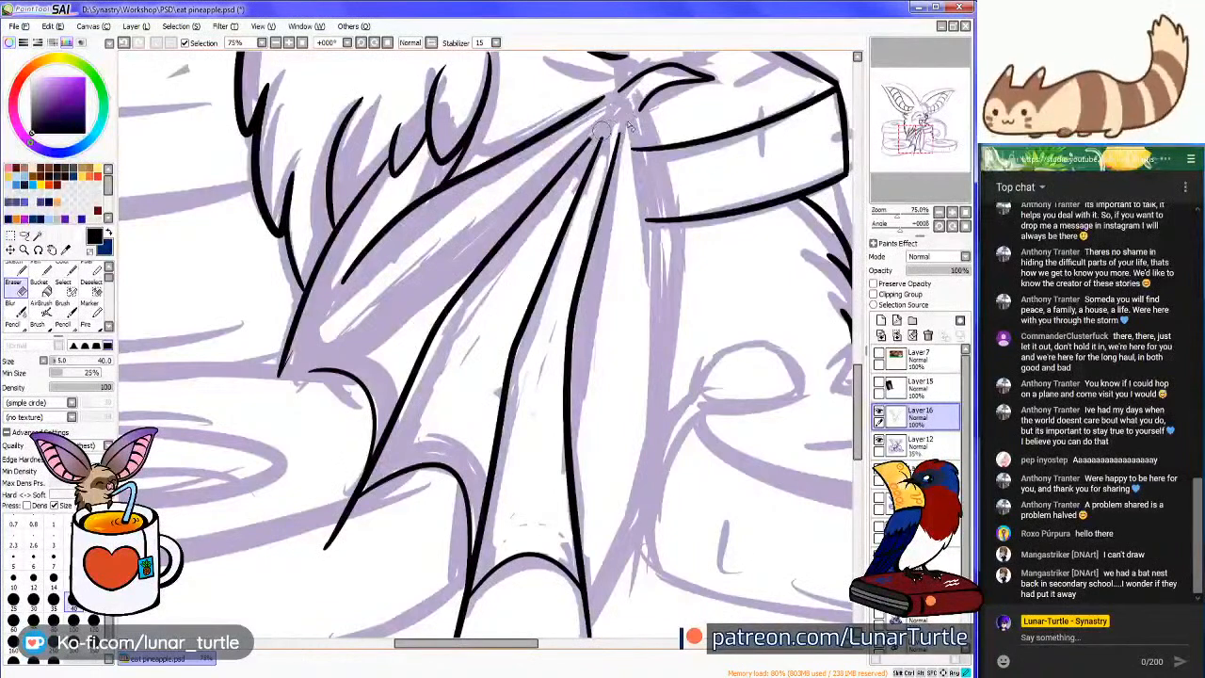
pyautogui.press('n')
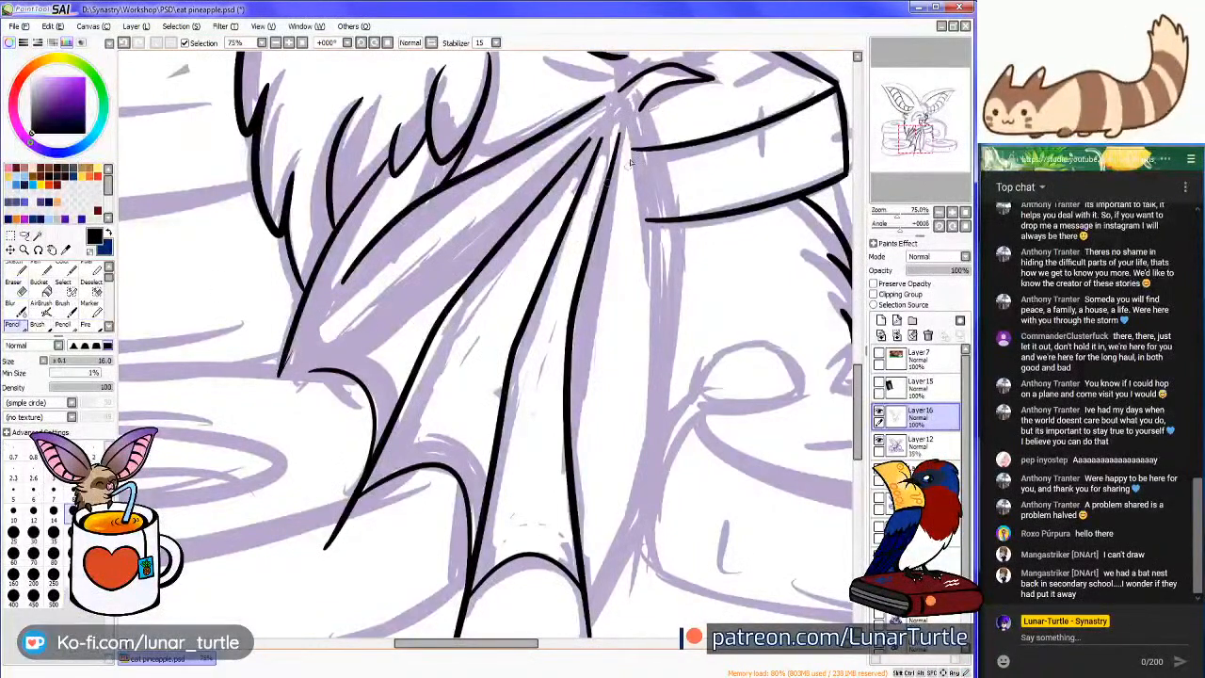
pyautogui.press('e')
pyautogui.moveTo(645, 162); pyautogui.dragTo(638, 156)
pyautogui.moveTo(659, 228)
pyautogui.mouseDown()
pyautogui.moveTo(643, 143)
pyautogui.moveTo(673, 241)
pyautogui.mouseUp()
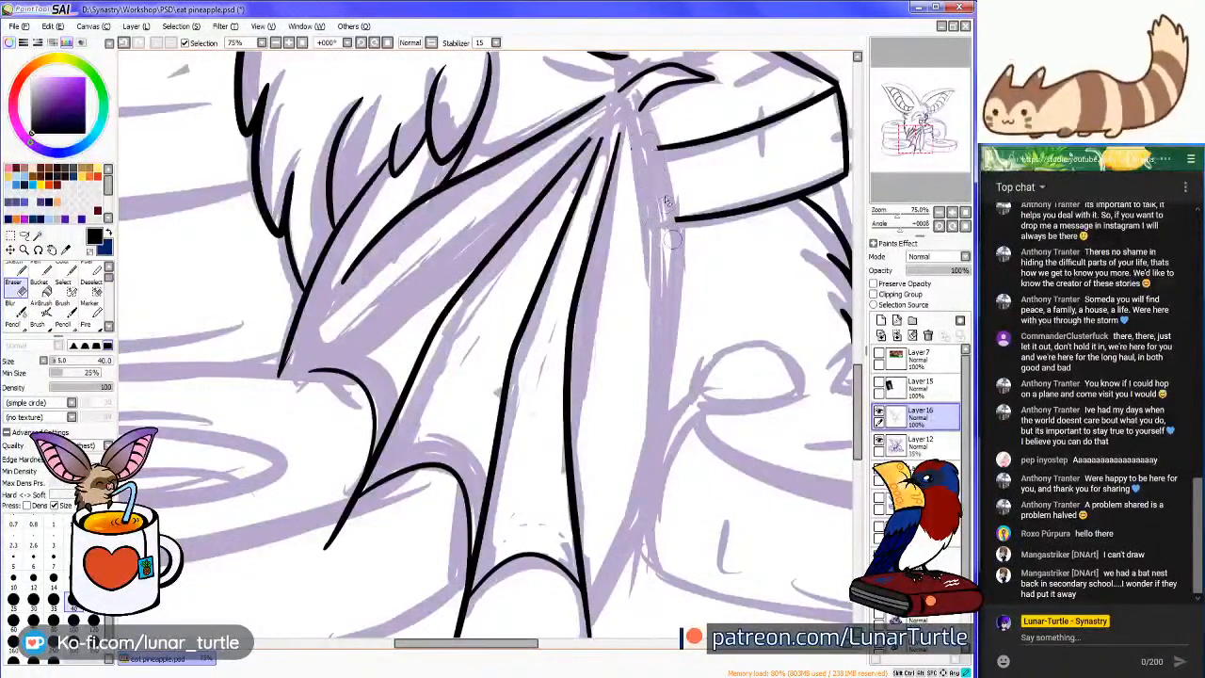
# Ink the wing's long right edge from the rib convergence point down past the held slice
pyautogui.press('n')
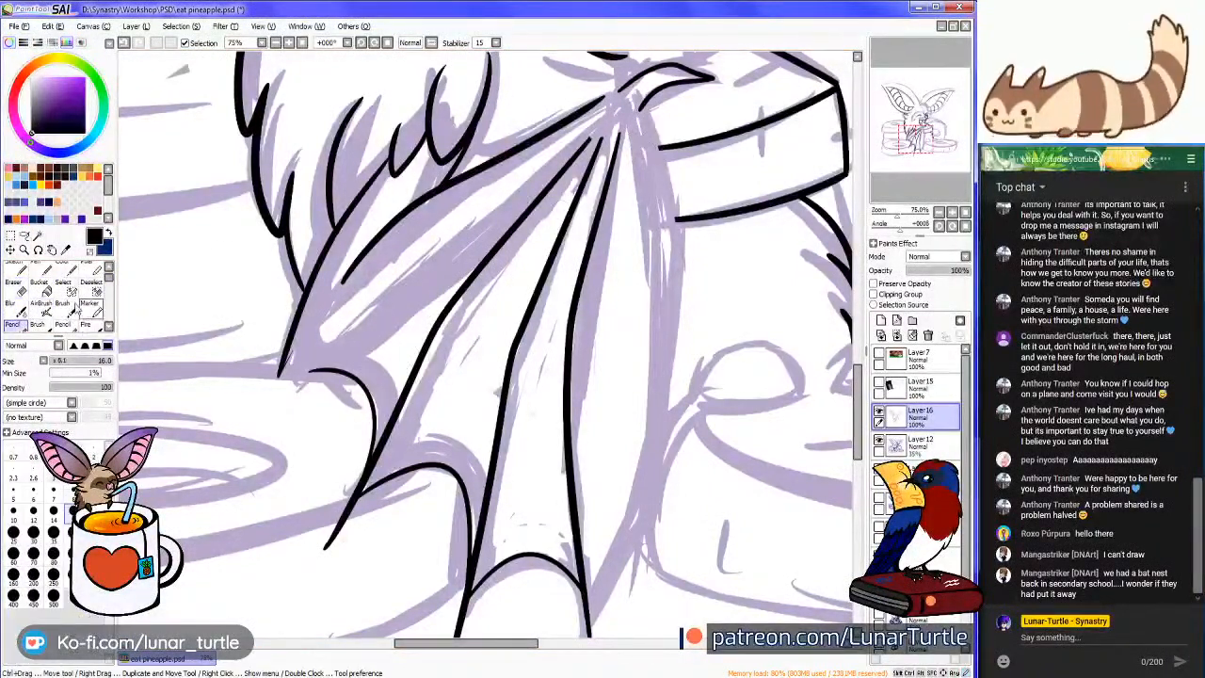
pyautogui.moveTo(634, 139)
pyautogui.mouseDown()
pyautogui.moveTo(663, 326)
pyautogui.moveTo(668, 499)
pyautogui.mouseUp()
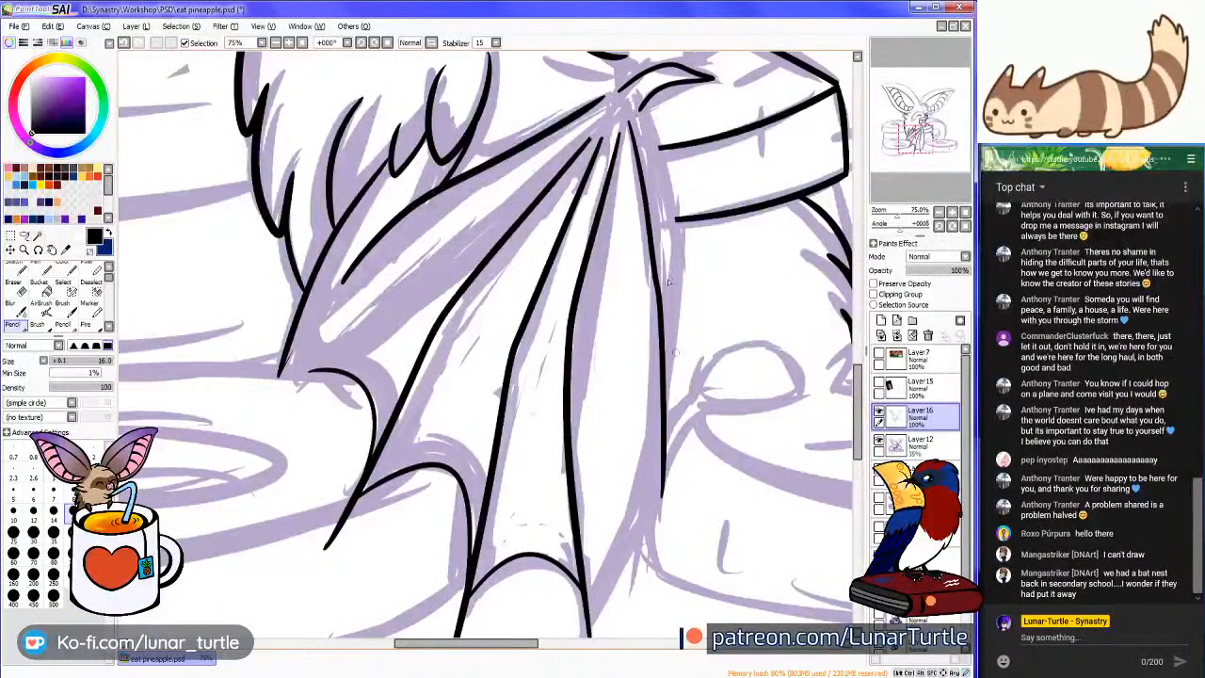
pyautogui.hotkey('ctrl', 'z')
pyautogui.moveTo(625, 120)
pyautogui.mouseDown()
pyautogui.moveTo(653, 235)
pyautogui.moveTo(659, 501)
pyautogui.mouseUp()
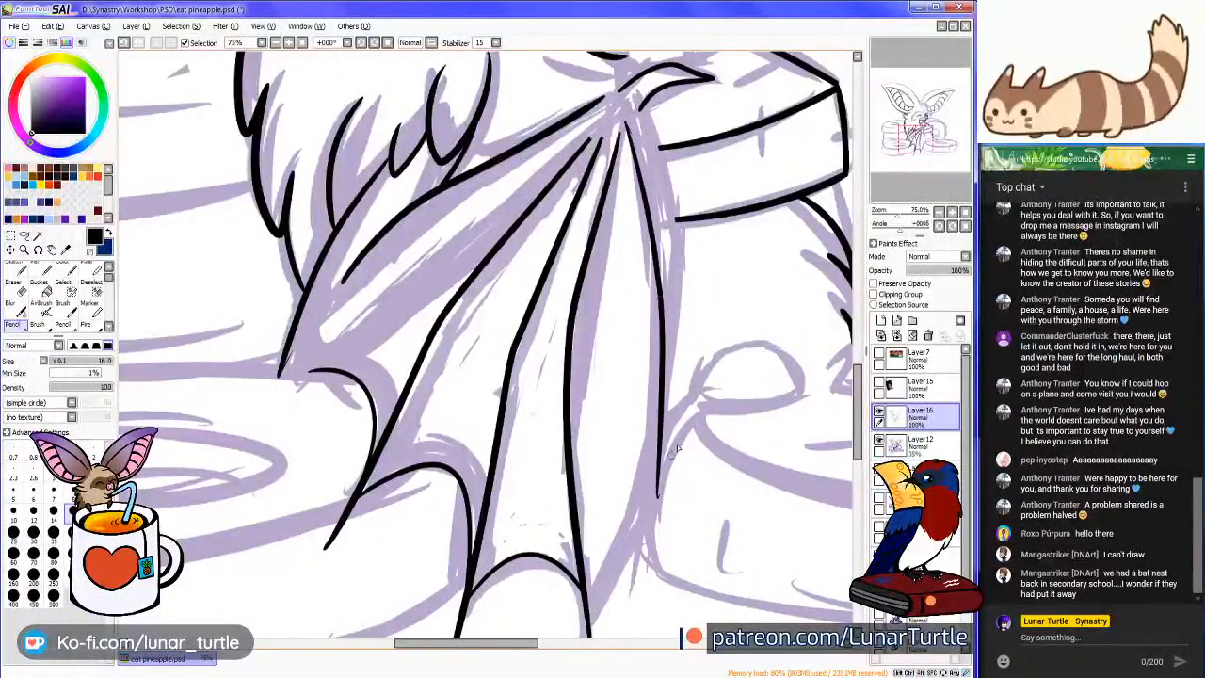
# Ink the left ear's long outer upper edge from its tip to the head, and erase the overshoot at its base
pyautogui.click(941, 212)
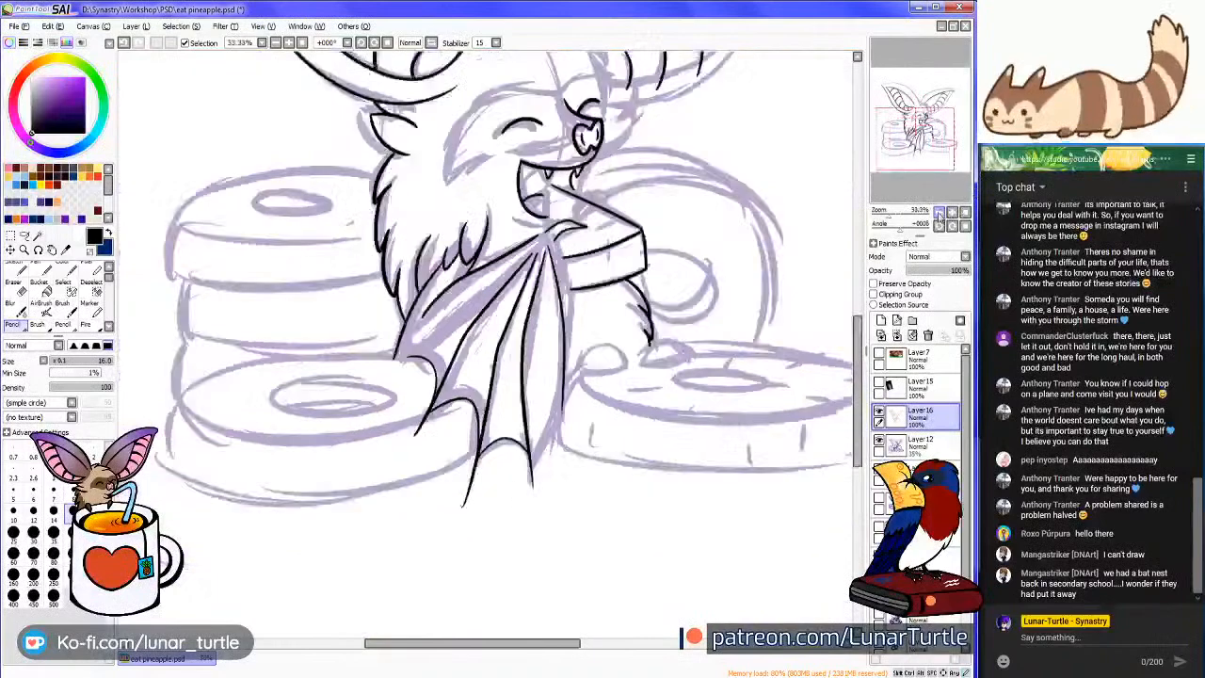
pyautogui.click(941, 212)
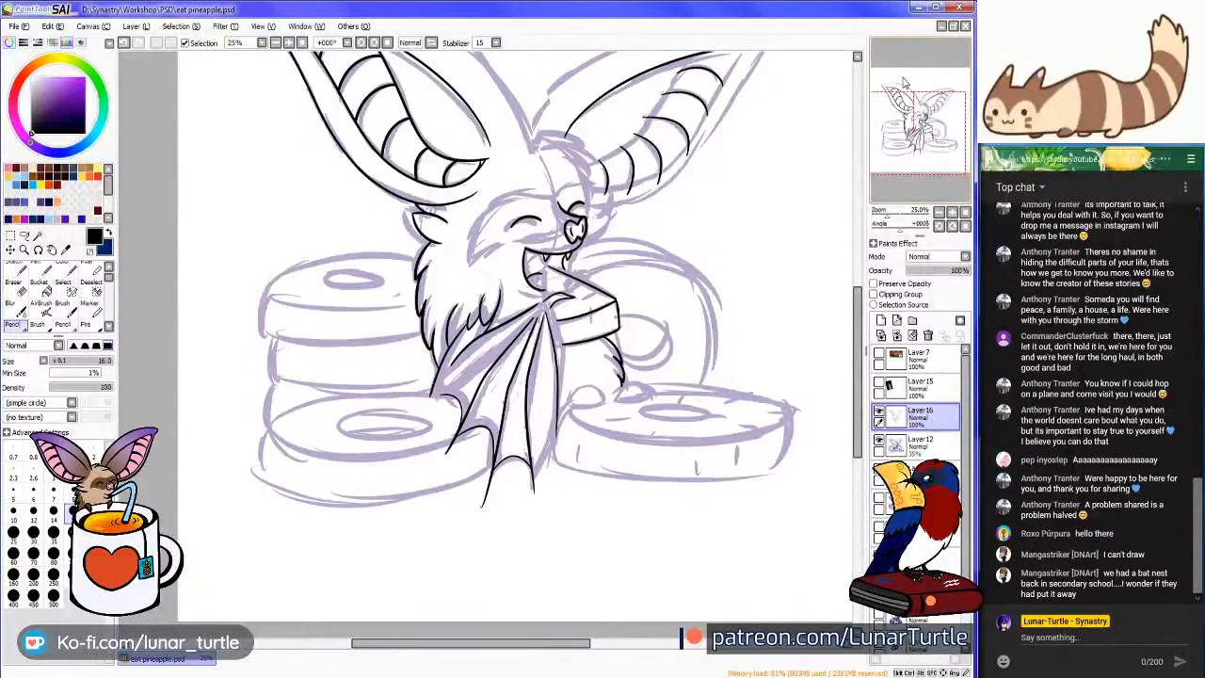
pyautogui.moveTo(910, 128); pyautogui.dragTo(902, 111)
pyautogui.moveTo(915, 166); pyautogui.dragTo(933, 157)
pyautogui.scroll(1, 938, 160)
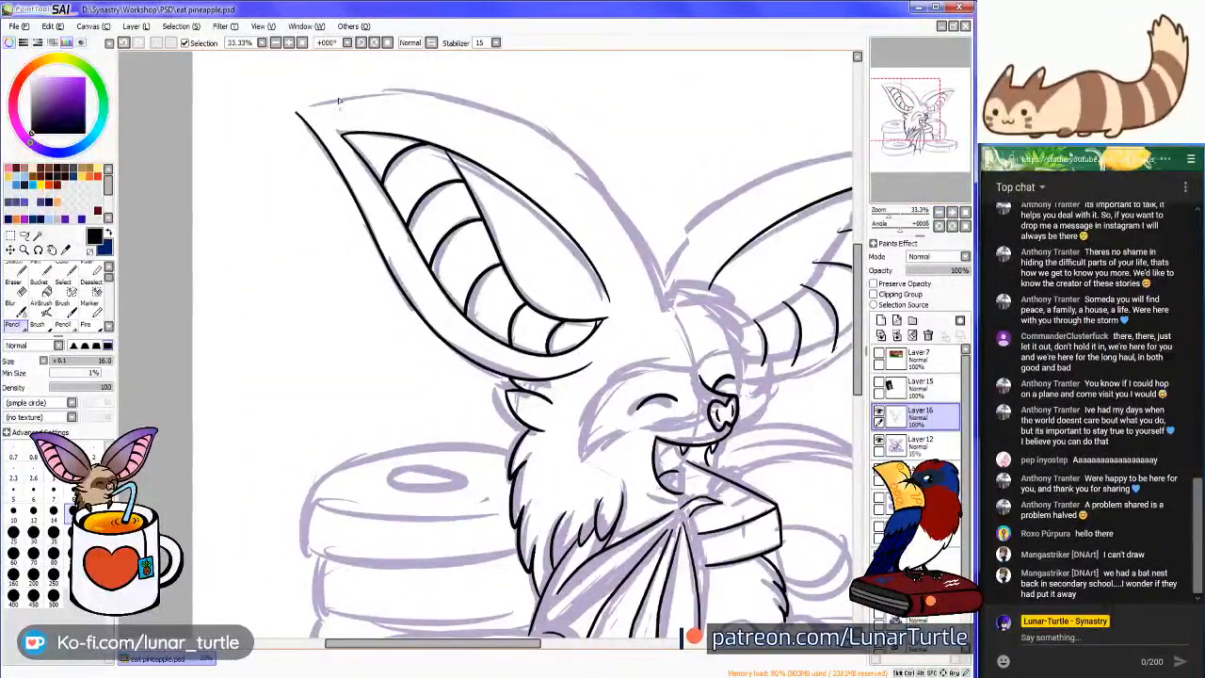
pyautogui.moveTo(306, 104)
pyautogui.mouseDown()
pyautogui.moveTo(562, 115)
pyautogui.moveTo(720, 315)
pyautogui.mouseUp()
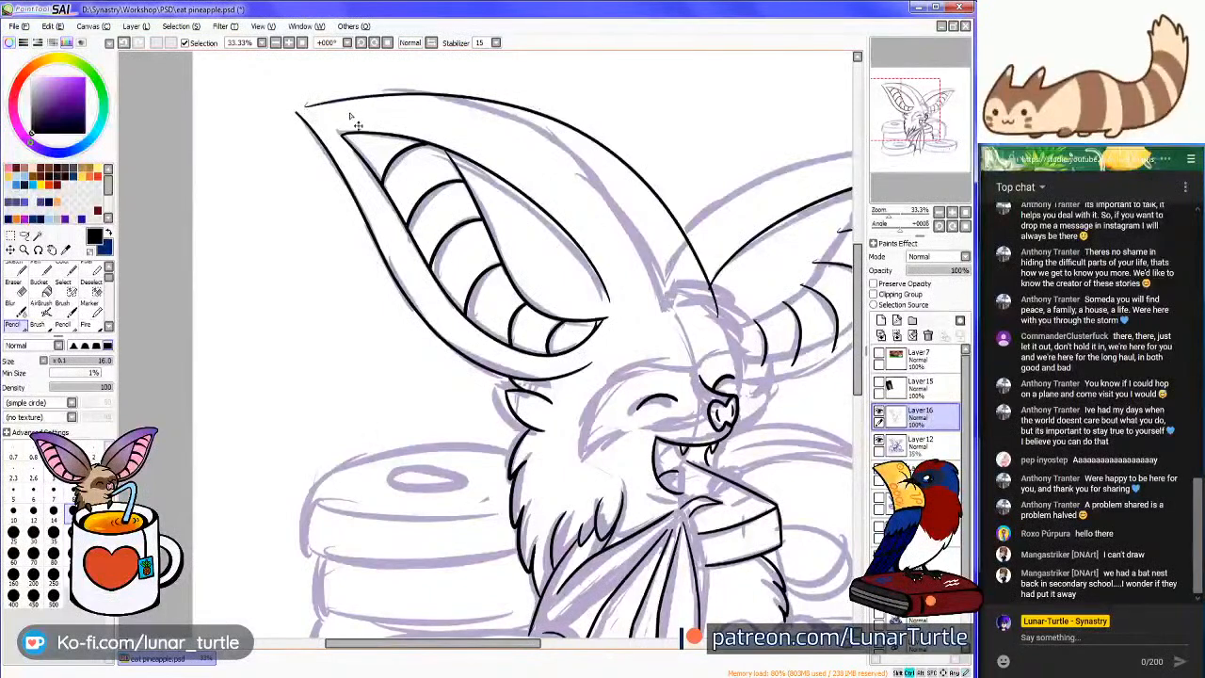
pyautogui.hotkey('ctrl', 'z')
pyautogui.moveTo(306, 104)
pyautogui.mouseDown()
pyautogui.moveTo(611, 225)
pyautogui.moveTo(629, 312)
pyautogui.mouseUp()
pyautogui.hotkey('ctrl', 'z')
pyautogui.moveTo(307, 104)
pyautogui.mouseDown()
pyautogui.moveTo(429, 94)
pyautogui.moveTo(691, 306)
pyautogui.moveTo(661, 325)
pyautogui.moveTo(483, 96)
pyautogui.moveTo(342, 104)
pyautogui.moveTo(650, 361)
pyautogui.mouseUp()
pyautogui.hotkey('ctrl', 'z')
pyautogui.hotkey('ctrl', 'z')
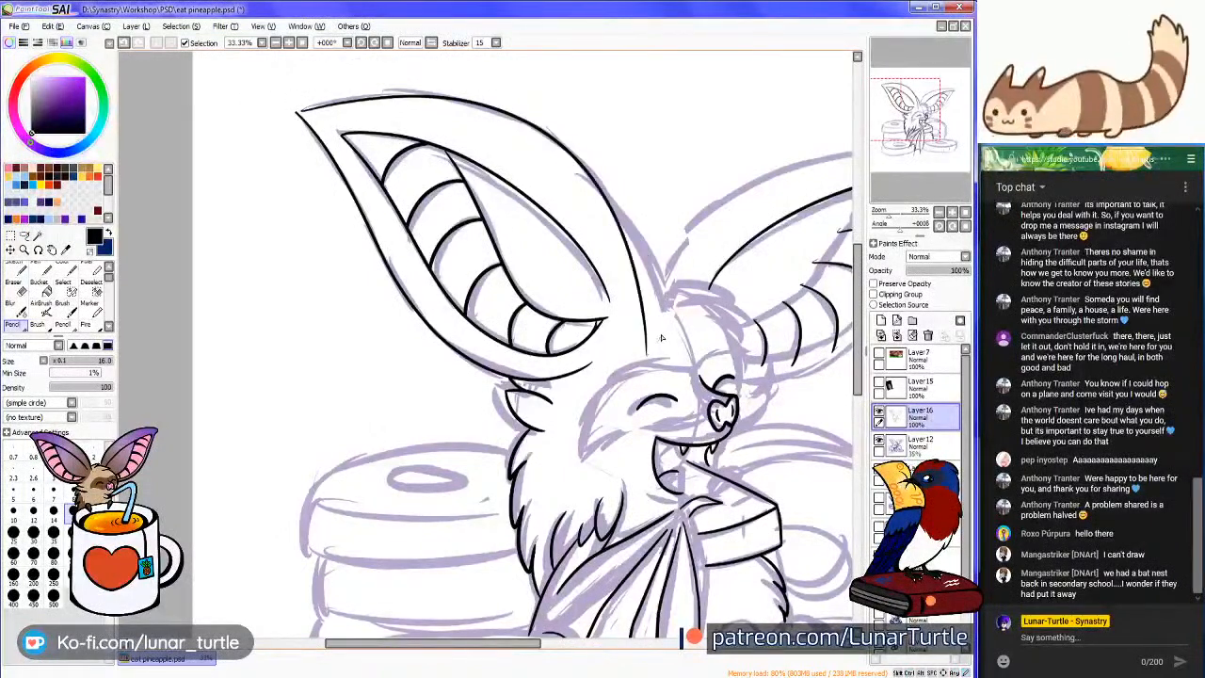
pyautogui.hotkey('ctrl', 'z')
pyautogui.moveTo(308, 107)
pyautogui.mouseDown()
pyautogui.moveTo(461, 105)
pyautogui.moveTo(631, 325)
pyautogui.mouseUp()
pyautogui.hotkey('ctrl', 'z')
pyautogui.moveTo(397, 91); pyautogui.dragTo(640, 306)
pyautogui.hotkey('ctrl', 'z')
pyautogui.moveTo(309, 107)
pyautogui.mouseDown()
pyautogui.moveTo(630, 213)
pyautogui.moveTo(670, 356)
pyautogui.mouseUp()
pyautogui.hotkey('ctrl', 'z')
pyautogui.moveTo(308, 107)
pyautogui.mouseDown()
pyautogui.moveTo(536, 127)
pyautogui.moveTo(666, 354)
pyautogui.mouseUp()
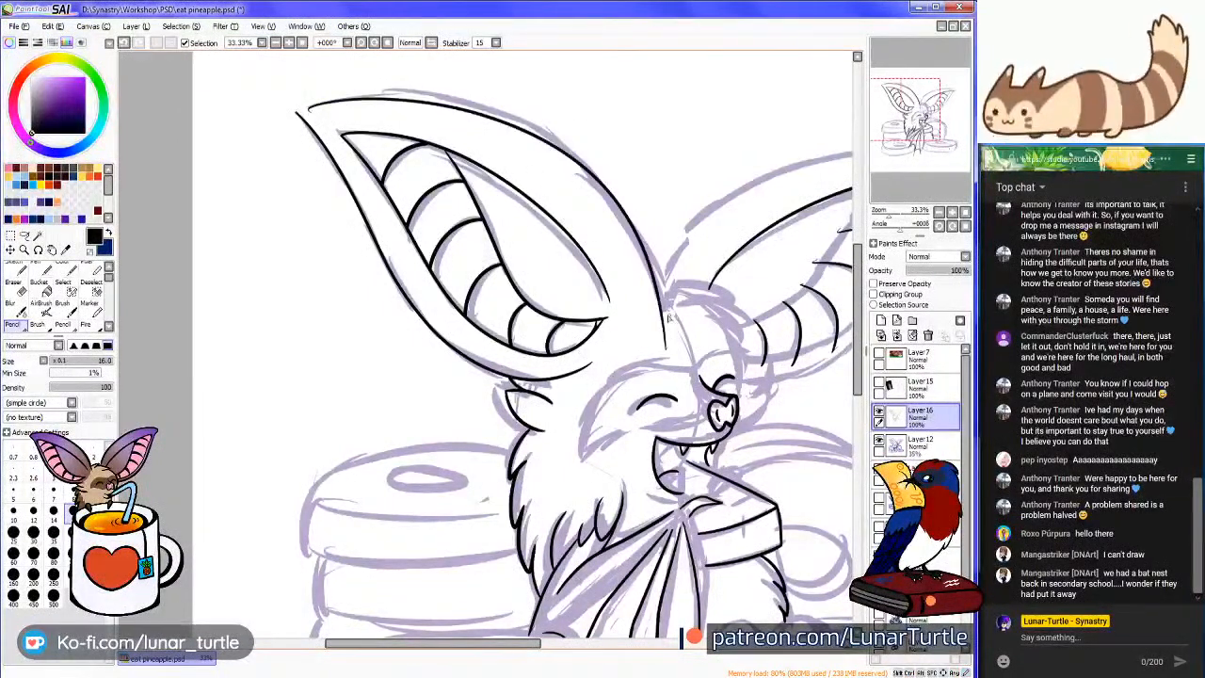
pyautogui.press('e')
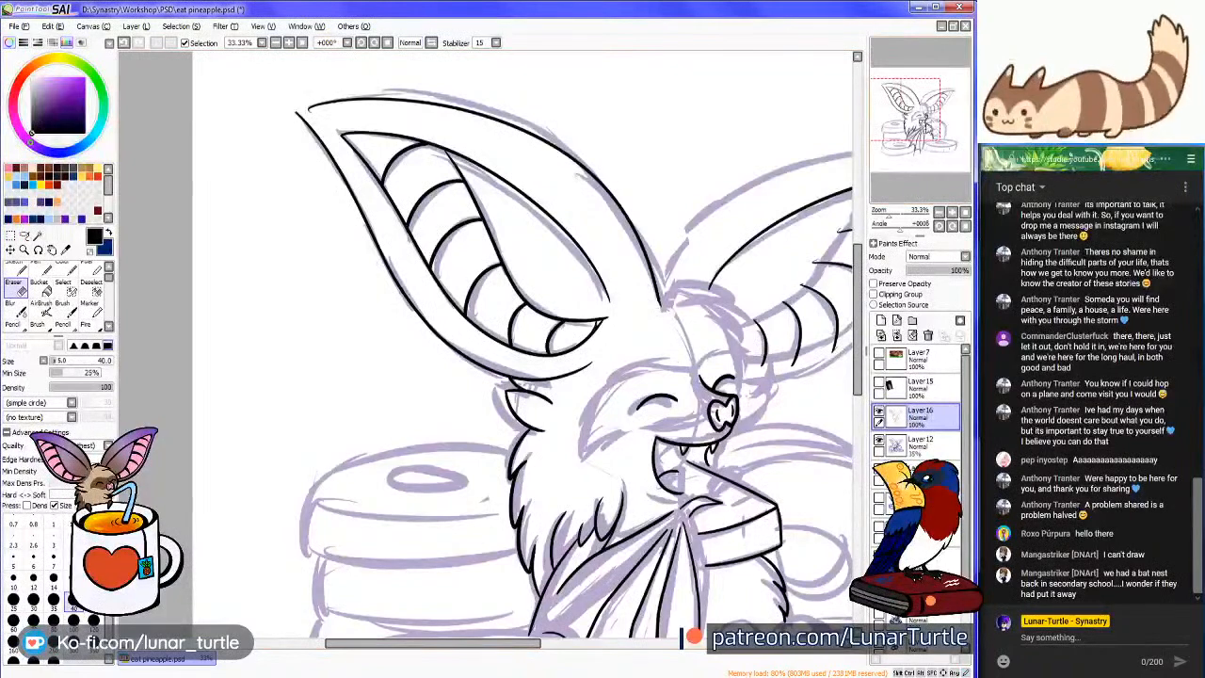
# Ink a short curve closing the left ear's tip between its two outer edges, and erase the stray line ends there
pyautogui.scroll(4, 273, 117)
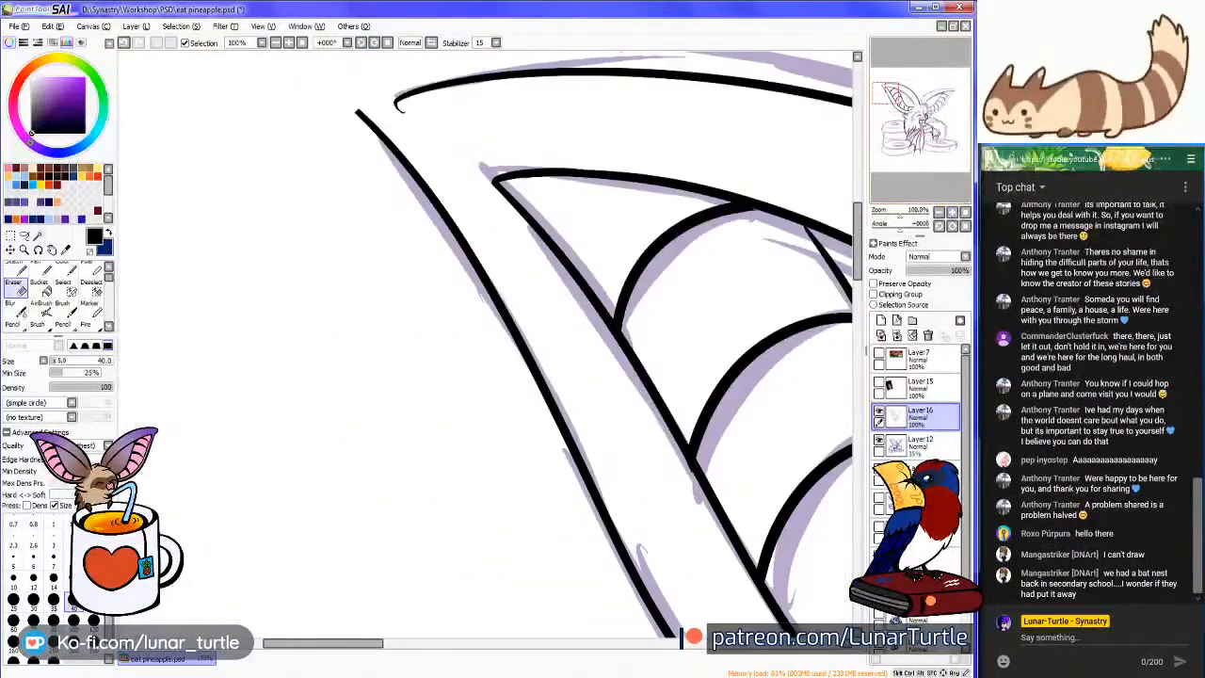
pyautogui.moveTo(932, 129); pyautogui.dragTo(936, 156)
pyautogui.press('n')
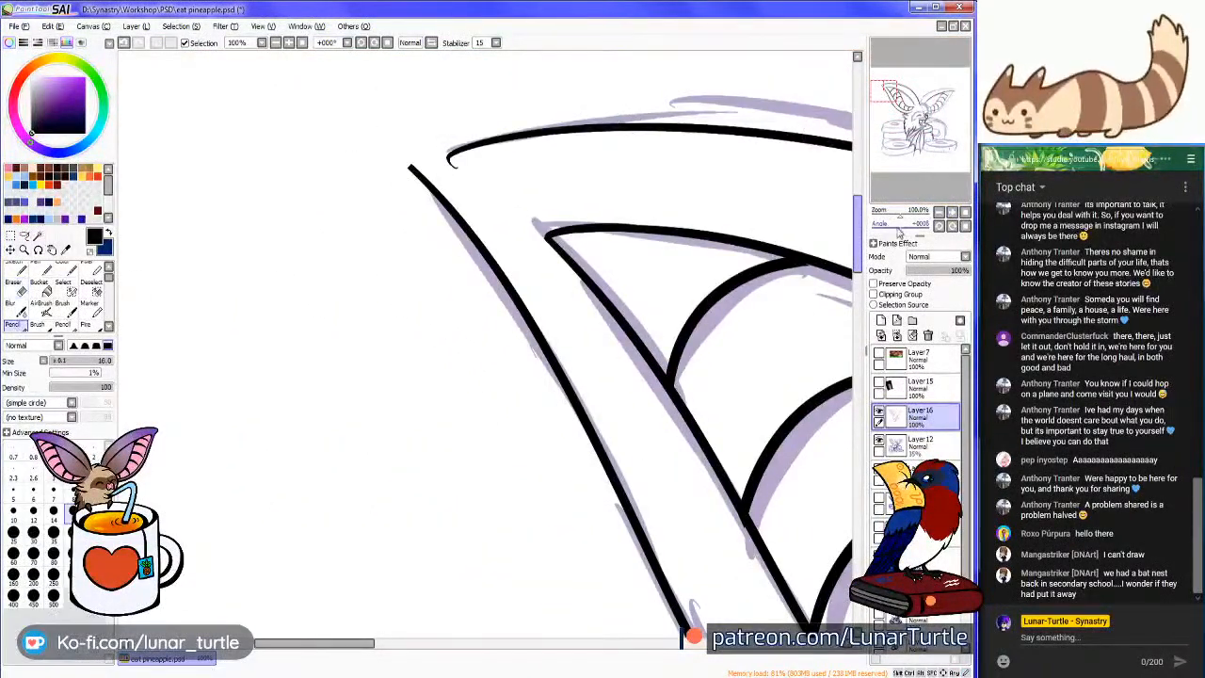
pyautogui.moveTo(949, 177); pyautogui.dragTo(947, 175)
pyautogui.click(952, 212)
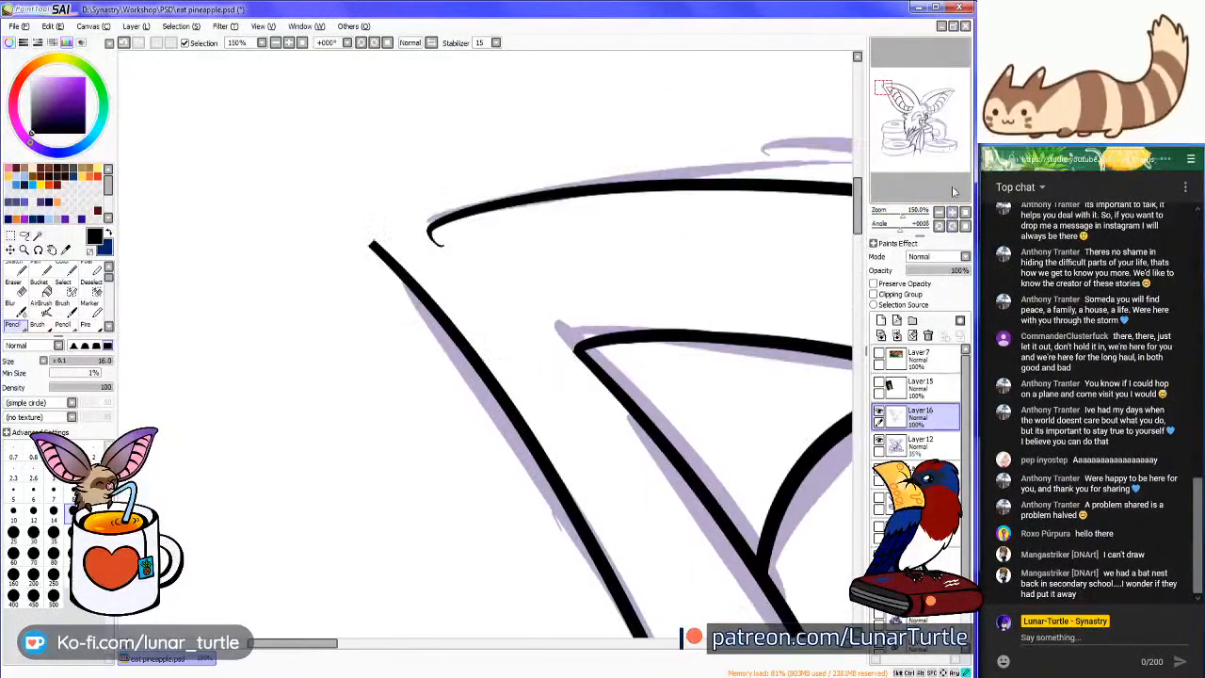
pyautogui.moveTo(383, 254)
pyautogui.mouseDown()
pyautogui.moveTo(485, 196)
pyautogui.moveTo(563, 199)
pyautogui.mouseUp()
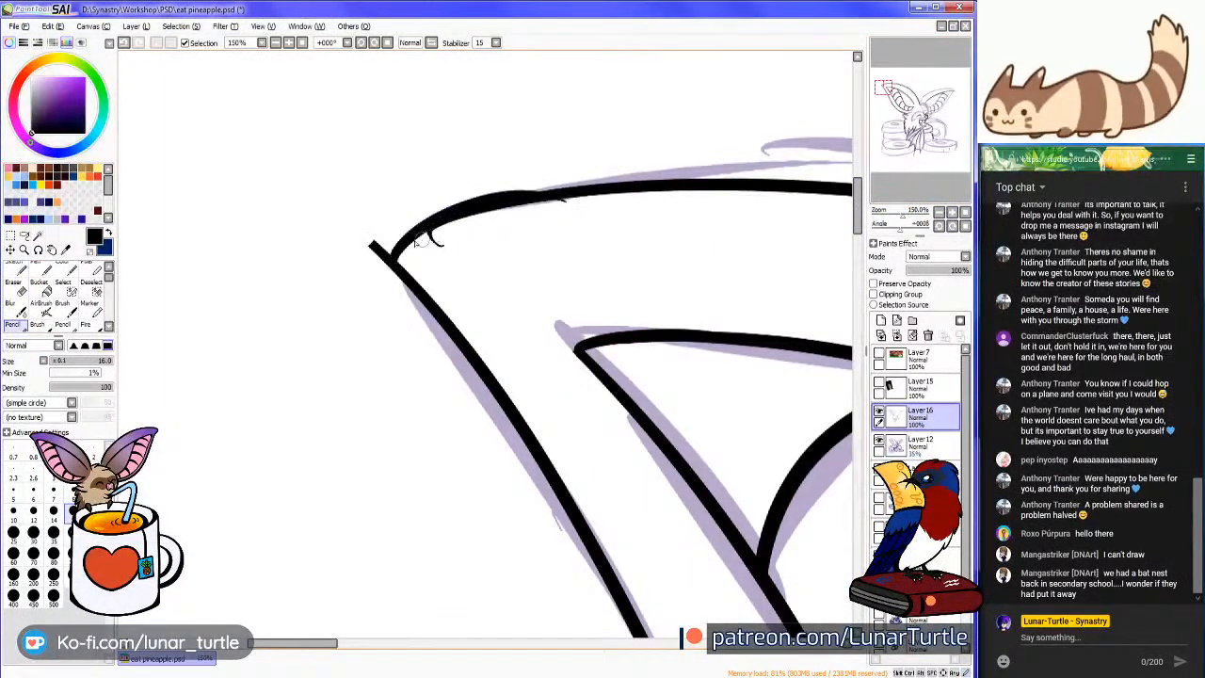
pyautogui.hotkey('ctrl', 'z')
pyautogui.moveTo(402, 279)
pyautogui.mouseDown()
pyautogui.moveTo(388, 253)
pyautogui.moveTo(528, 196)
pyautogui.moveTo(581, 207)
pyautogui.mouseUp()
pyautogui.hotkey('ctrl', 'z')
pyautogui.moveTo(407, 275)
pyautogui.mouseDown()
pyautogui.moveTo(403, 238)
pyautogui.moveTo(563, 200)
pyautogui.mouseUp()
pyautogui.hotkey('ctrl', 'z')
pyautogui.moveTo(414, 285)
pyautogui.mouseDown()
pyautogui.moveTo(394, 256)
pyautogui.moveTo(506, 213)
pyautogui.mouseUp()
pyautogui.moveTo(384, 218)
pyautogui.mouseDown()
pyautogui.moveTo(369, 265)
pyautogui.moveTo(381, 290)
pyautogui.mouseUp()
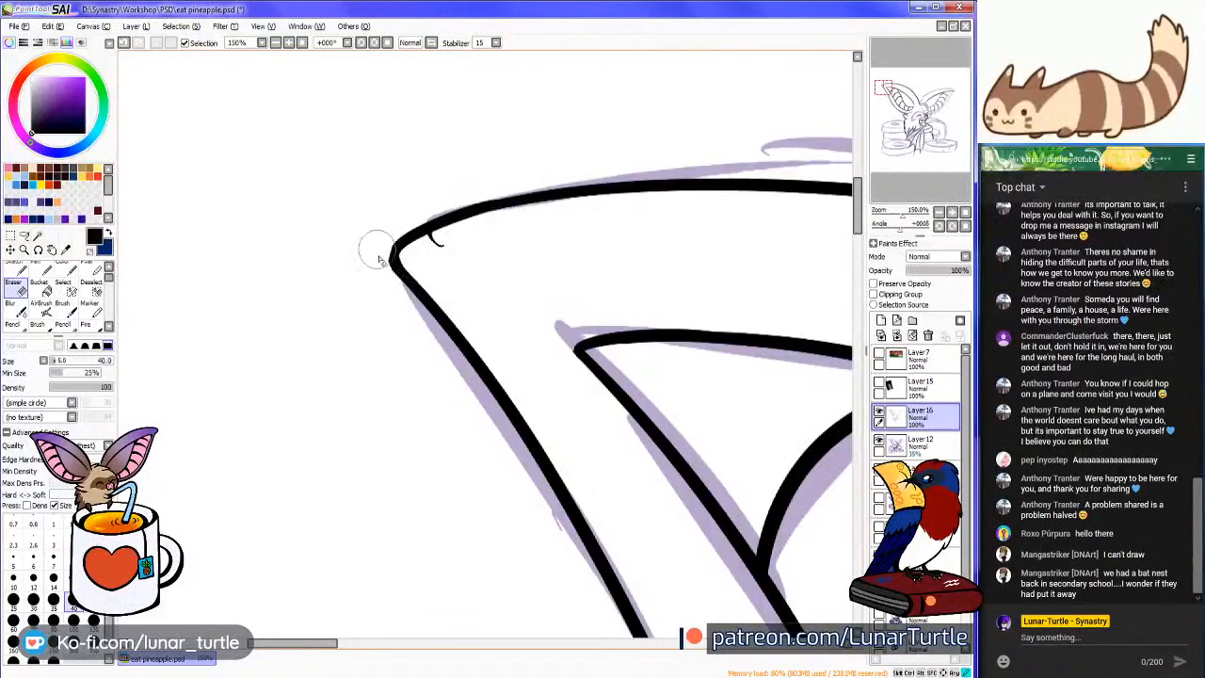
pyautogui.moveTo(433, 237); pyautogui.dragTo(456, 237)
# Examine the whole drawing, the pineapple stack sketch and the face and right ear area for uninked lines
pyautogui.scroll(-7, 432, 250)
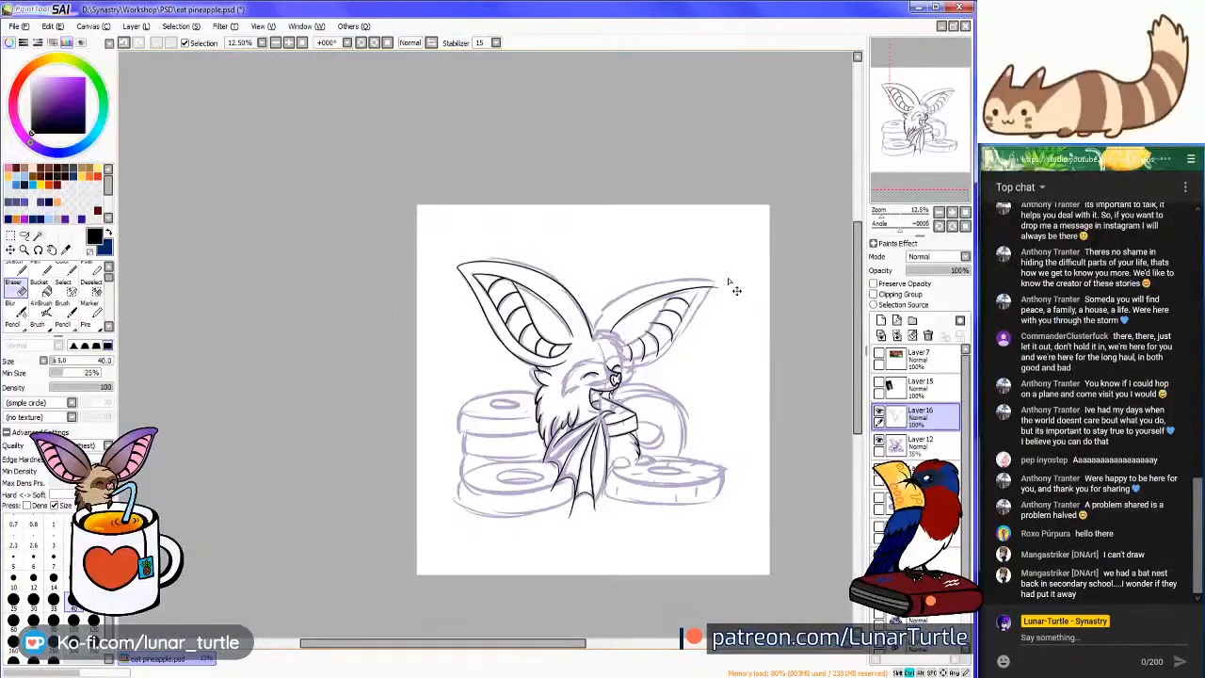
pyautogui.moveTo(935, 163); pyautogui.dragTo(941, 189)
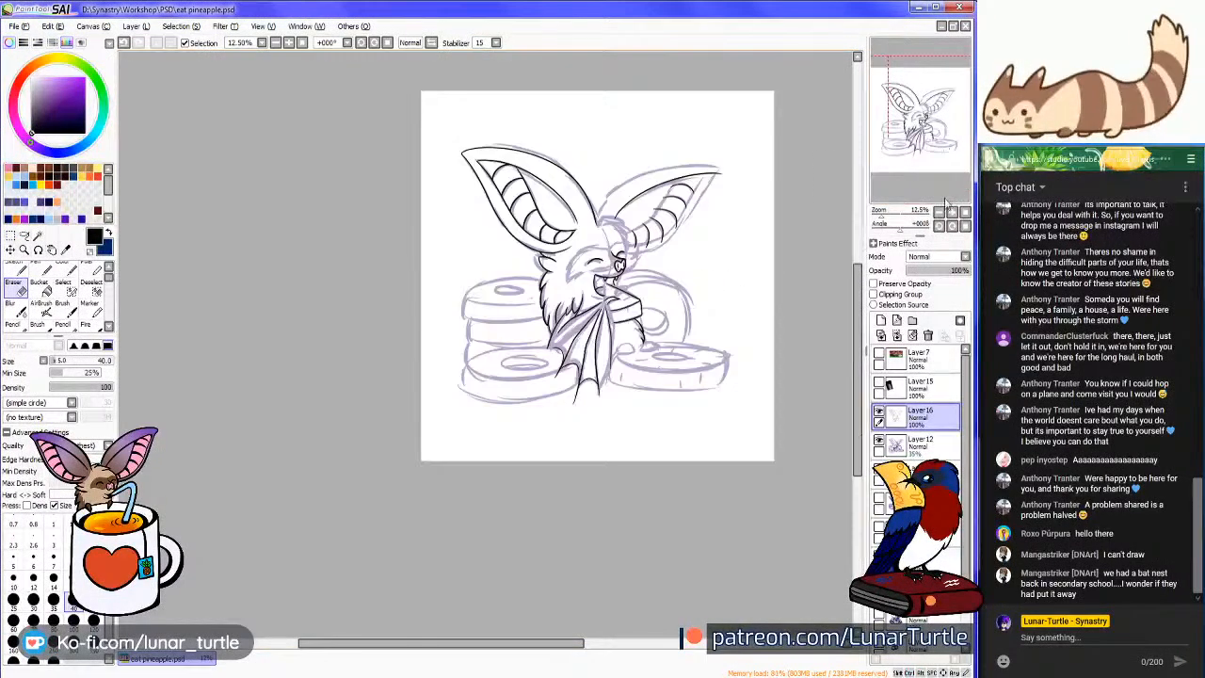
pyautogui.click(952, 215)
pyautogui.click(953, 215)
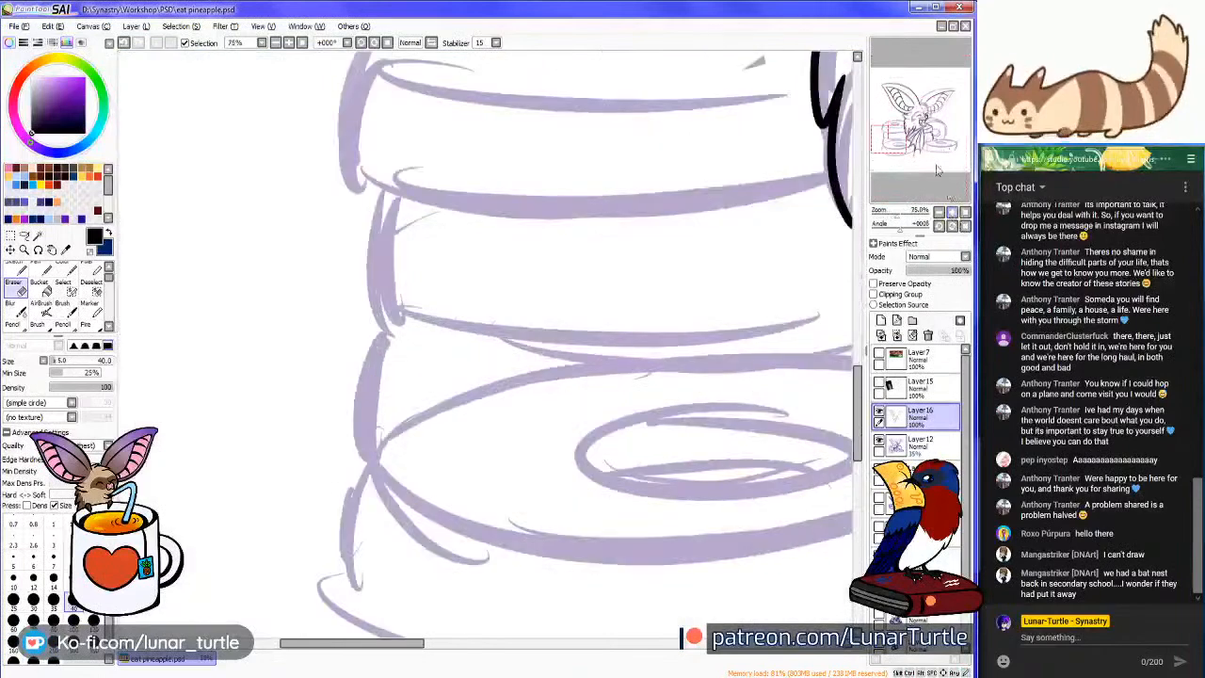
pyautogui.click(953, 214)
pyautogui.click(951, 142)
pyautogui.click(951, 149)
pyautogui.click(930, 143)
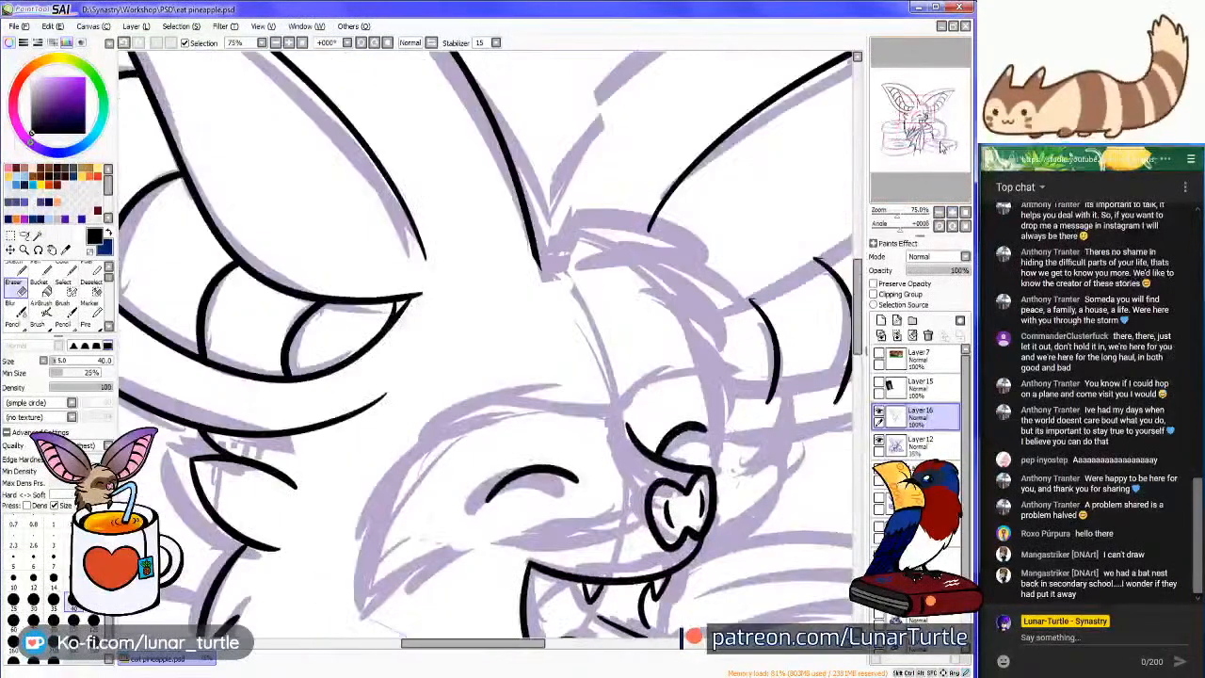
pyautogui.click(928, 165)
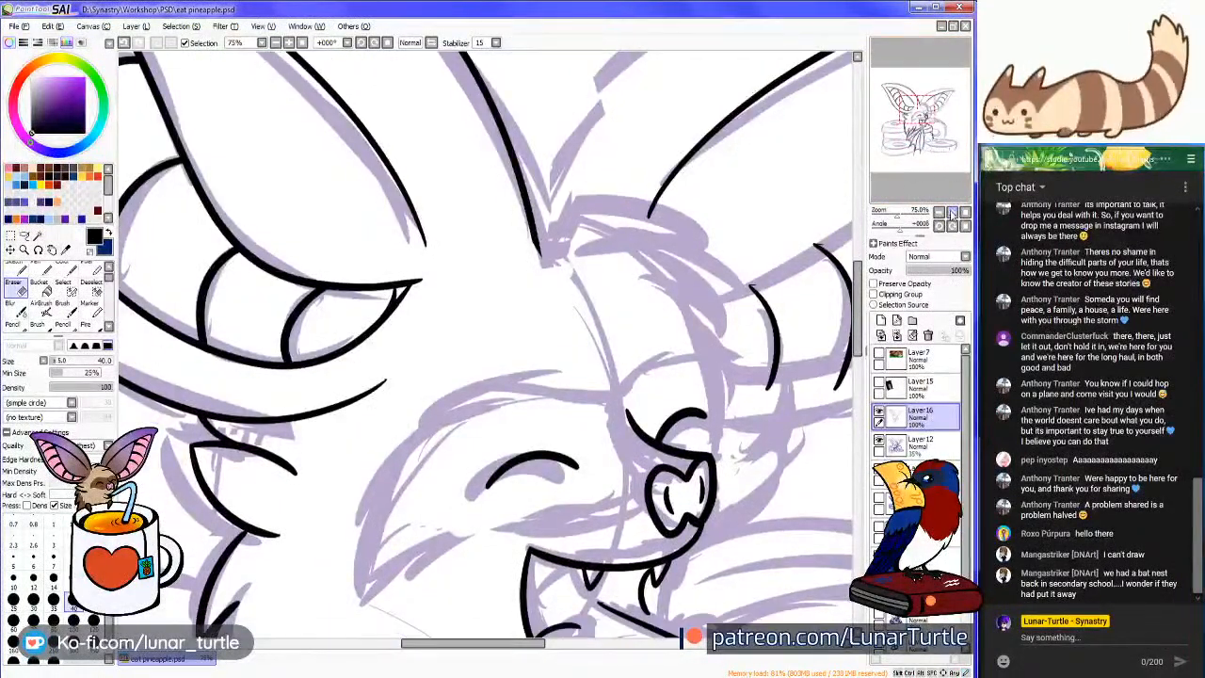
pyautogui.click(953, 214)
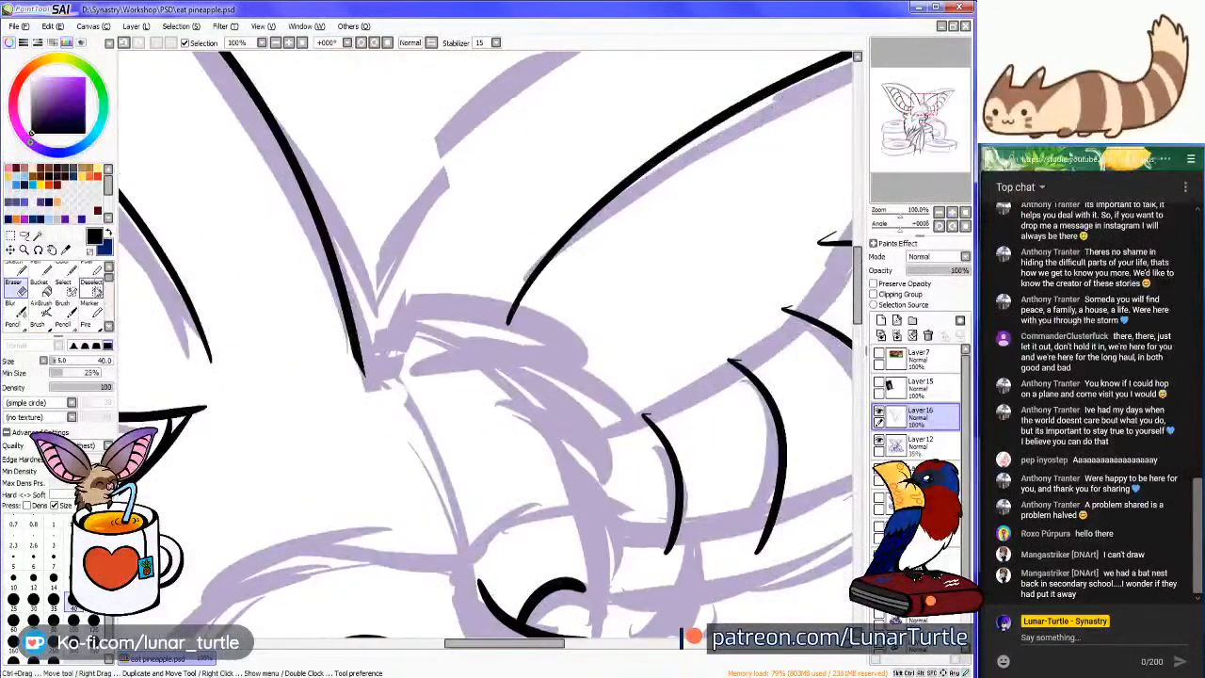
pyautogui.moveTo(912, 154); pyautogui.dragTo(932, 149)
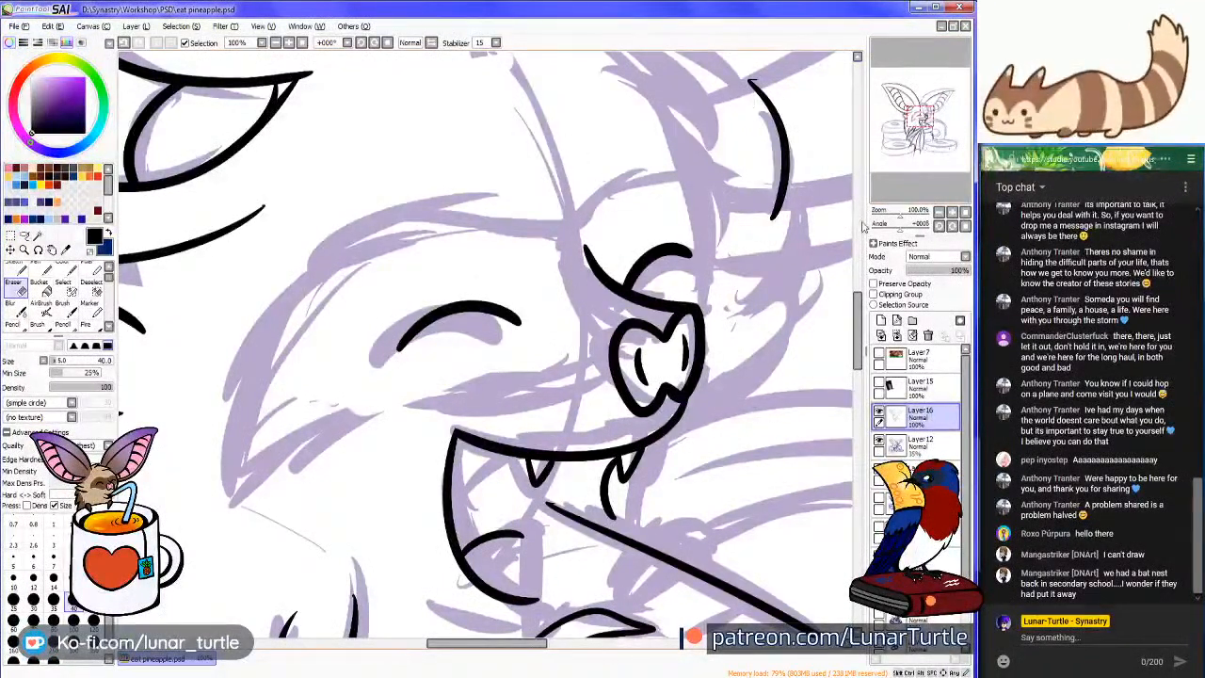
pyautogui.moveTo(959, 126)
pyautogui.mouseDown()
pyautogui.moveTo(935, 118)
pyautogui.moveTo(943, 109)
pyautogui.mouseUp()
# Ink the right ear's inner fold line from the head through the ribs' left ends and across the ear's inked upper line
pyautogui.press('n')
pyautogui.click(939, 213)
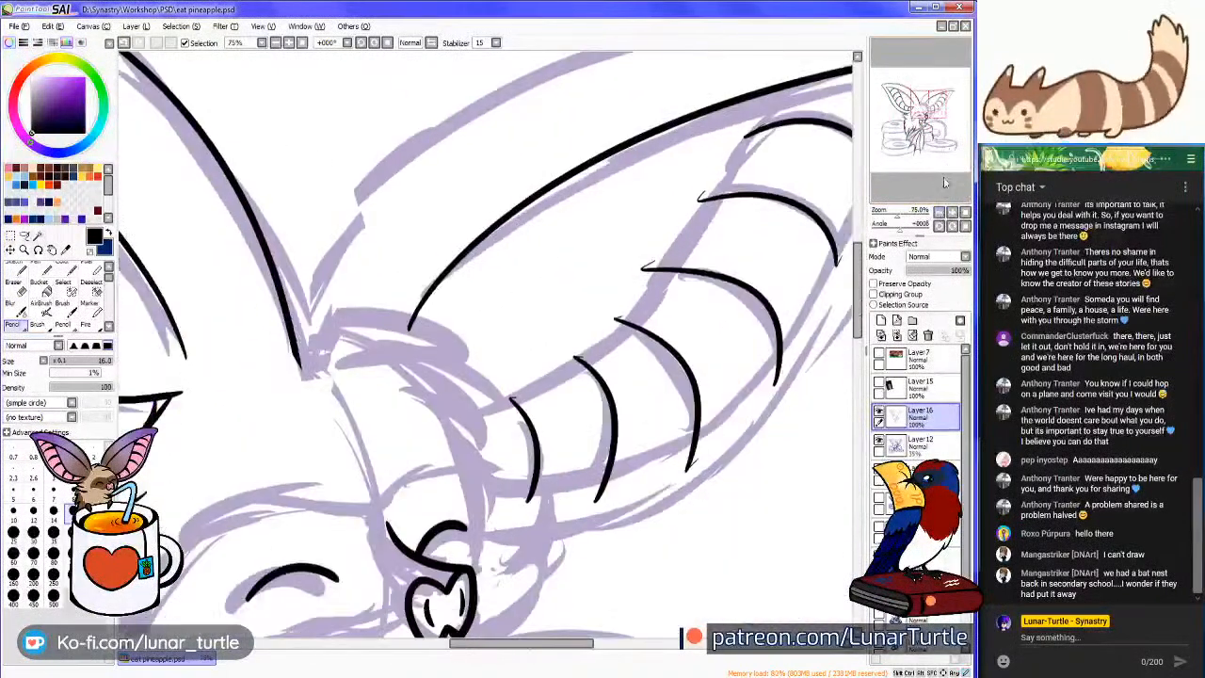
pyautogui.click(937, 177)
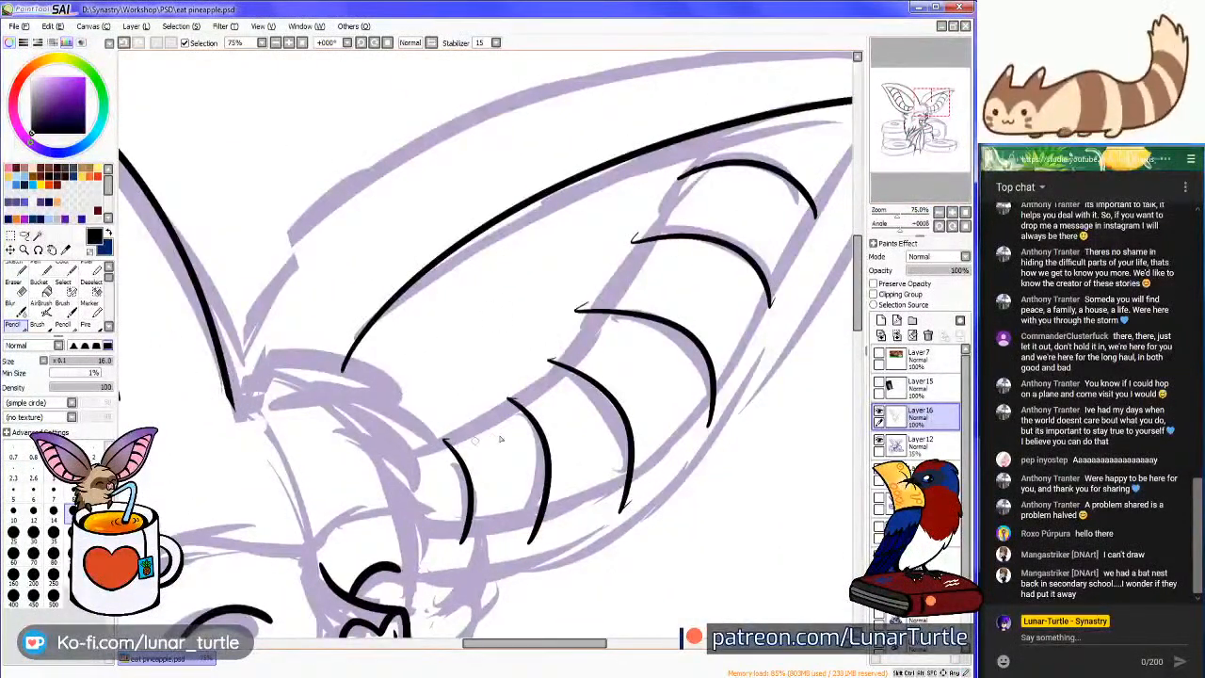
pyautogui.moveTo(394, 459)
pyautogui.mouseDown()
pyautogui.moveTo(493, 426)
pyautogui.moveTo(636, 281)
pyautogui.moveTo(739, 139)
pyautogui.mouseUp()
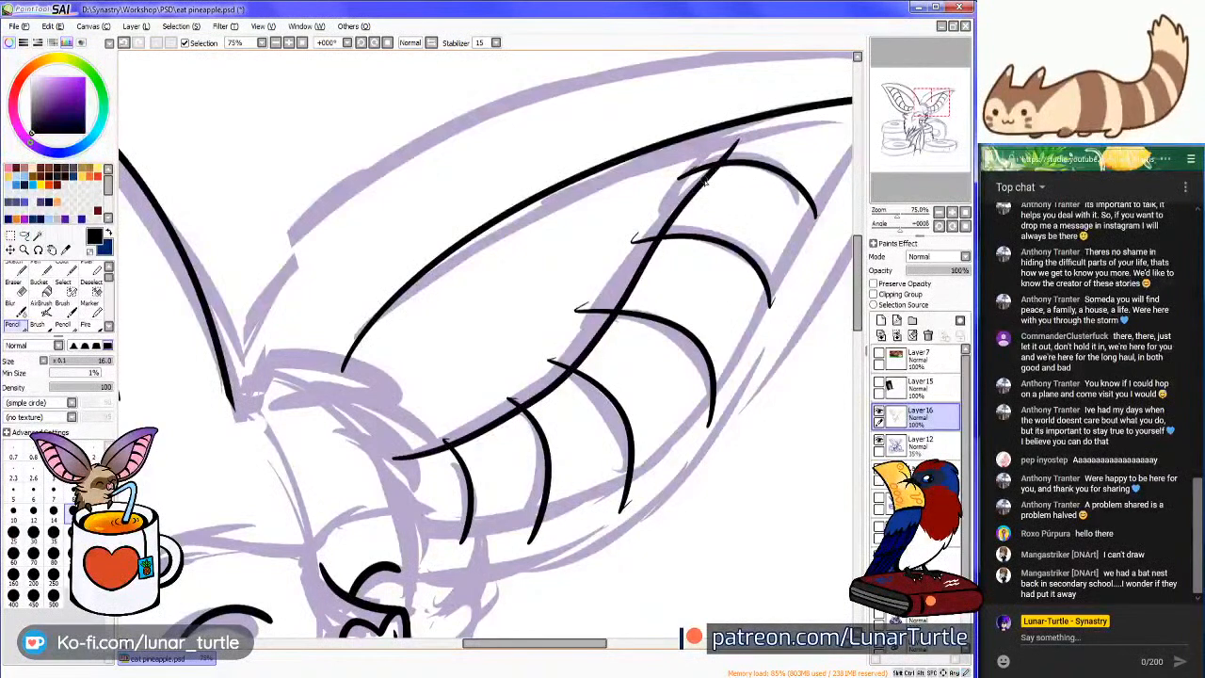
pyautogui.hotkey('ctrl', 'z')
pyautogui.moveTo(395, 459)
pyautogui.mouseDown()
pyautogui.moveTo(614, 318)
pyautogui.moveTo(760, 100)
pyautogui.mouseUp()
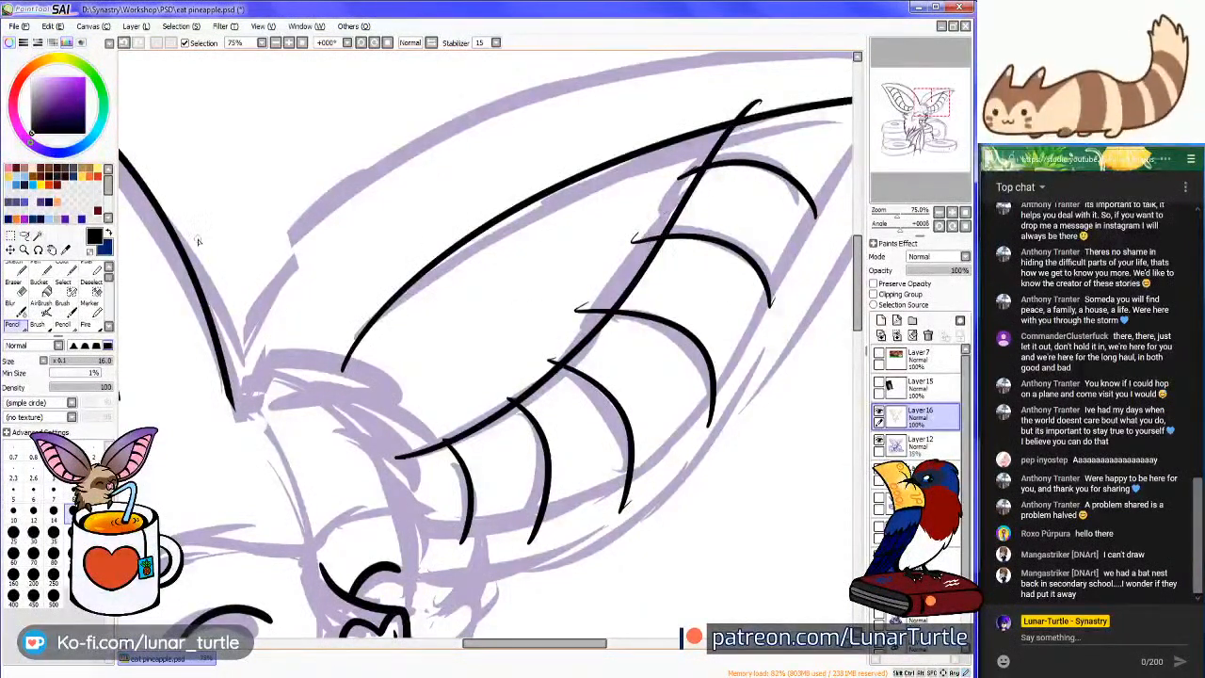
# Erase the fold line's overshoot above the right ear's upper line and the two topmost ribs' ends beyond the fold line
pyautogui.moveTo(931, 123); pyautogui.dragTo(941, 98)
pyautogui.doubleClick(952, 213)
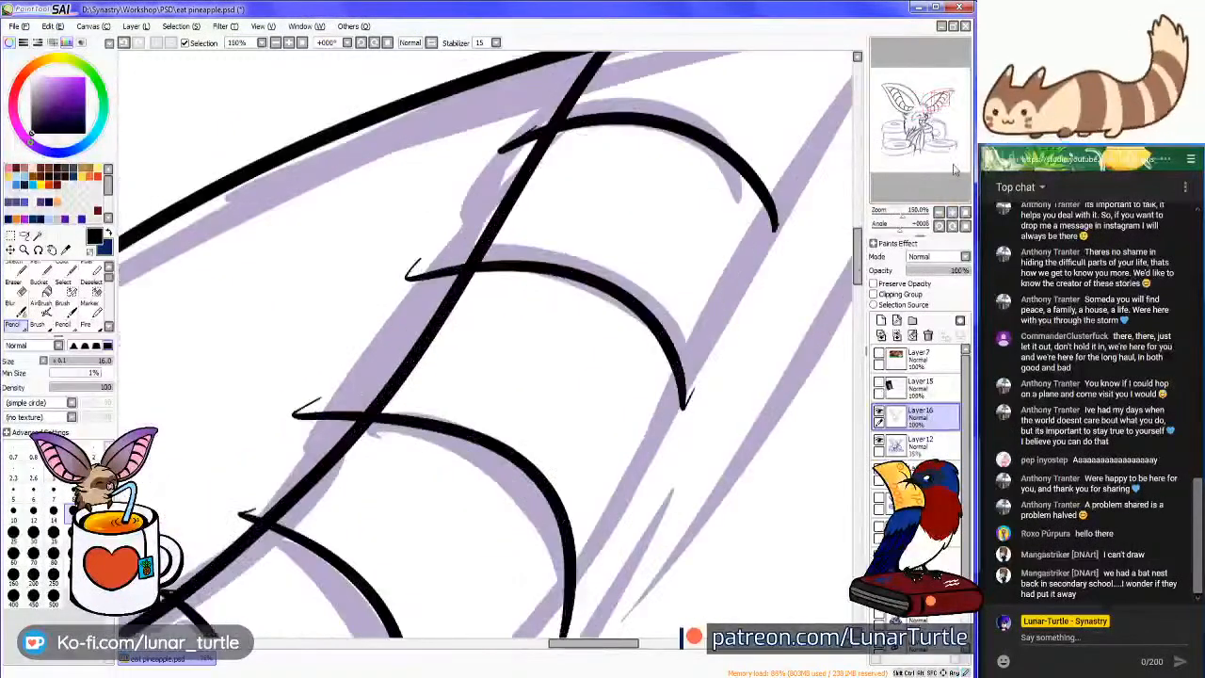
pyautogui.click(942, 97)
pyautogui.press('e')
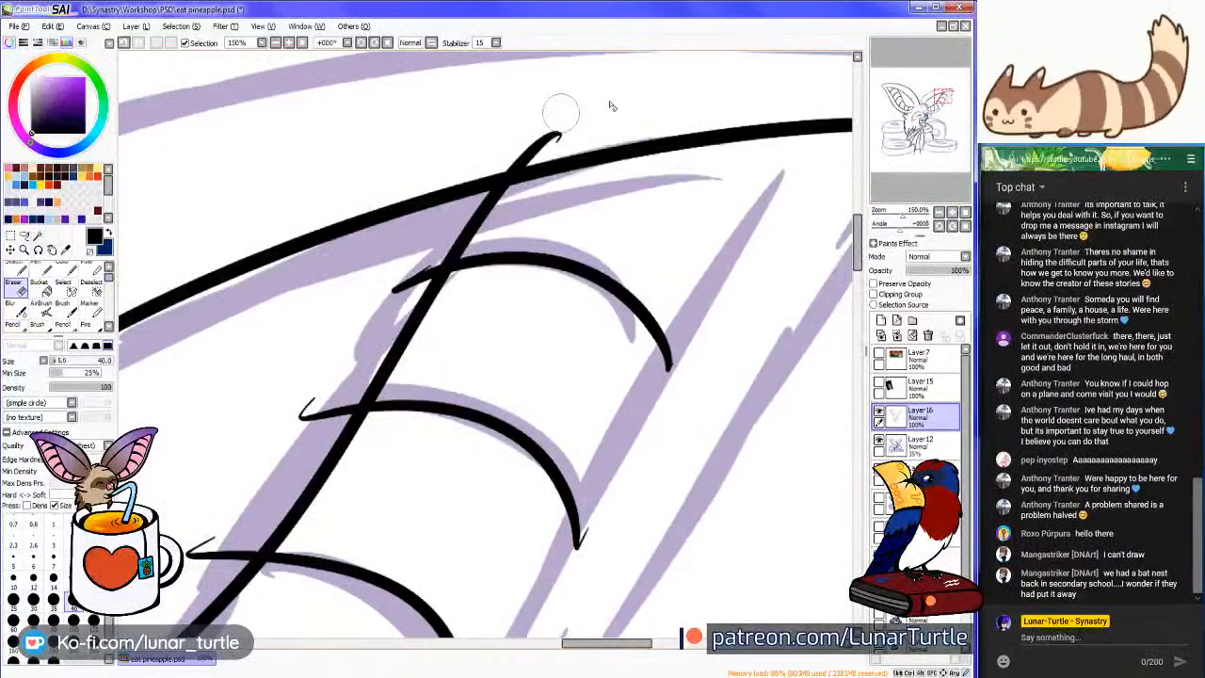
pyautogui.moveTo(591, 127)
pyautogui.mouseDown()
pyautogui.moveTo(484, 161)
pyautogui.moveTo(552, 141)
pyautogui.moveTo(504, 169)
pyautogui.mouseUp()
pyautogui.moveTo(396, 279); pyautogui.dragTo(431, 250)
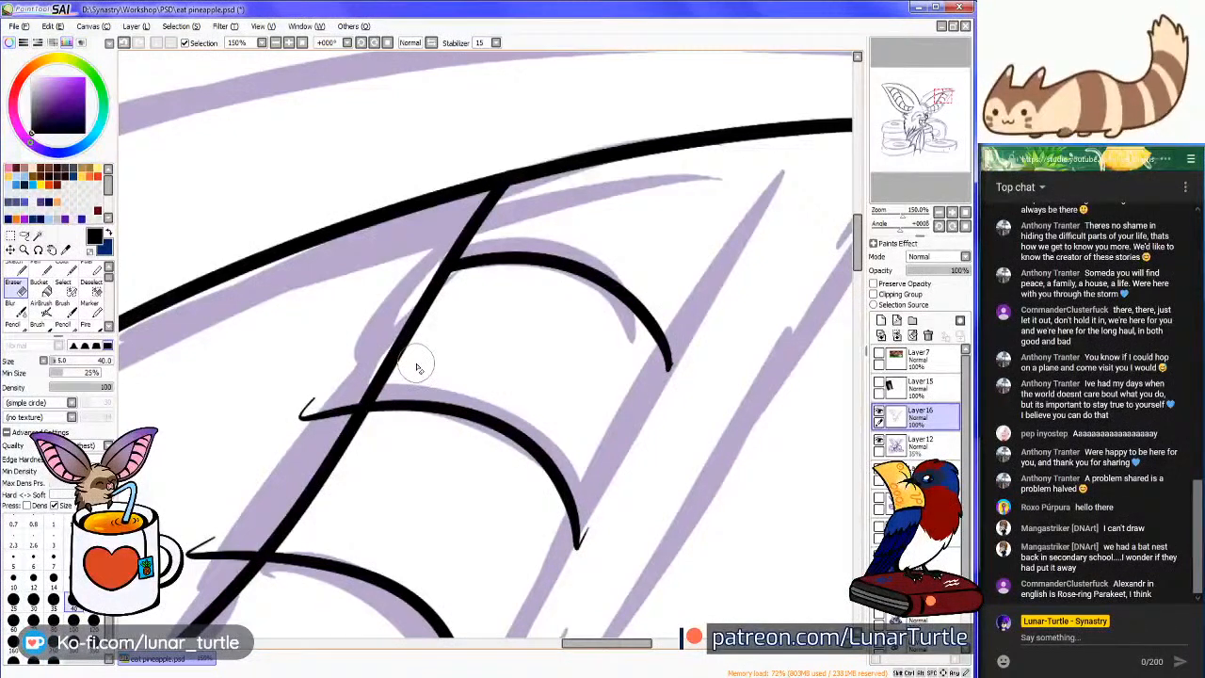
pyautogui.moveTo(344, 414)
pyautogui.mouseDown()
pyautogui.moveTo(330, 374)
pyautogui.moveTo(348, 385)
pyautogui.moveTo(336, 426)
pyautogui.mouseUp()
# Erase the remaining lower rib ends that stick out past the right ear's inner fold line
pyautogui.moveTo(942, 105); pyautogui.dragTo(936, 100)
pyautogui.moveTo(540, 343)
pyautogui.mouseDown()
pyautogui.moveTo(571, 328)
pyautogui.moveTo(593, 348)
pyautogui.moveTo(579, 362)
pyautogui.moveTo(629, 320)
pyautogui.moveTo(571, 377)
pyautogui.mouseUp()
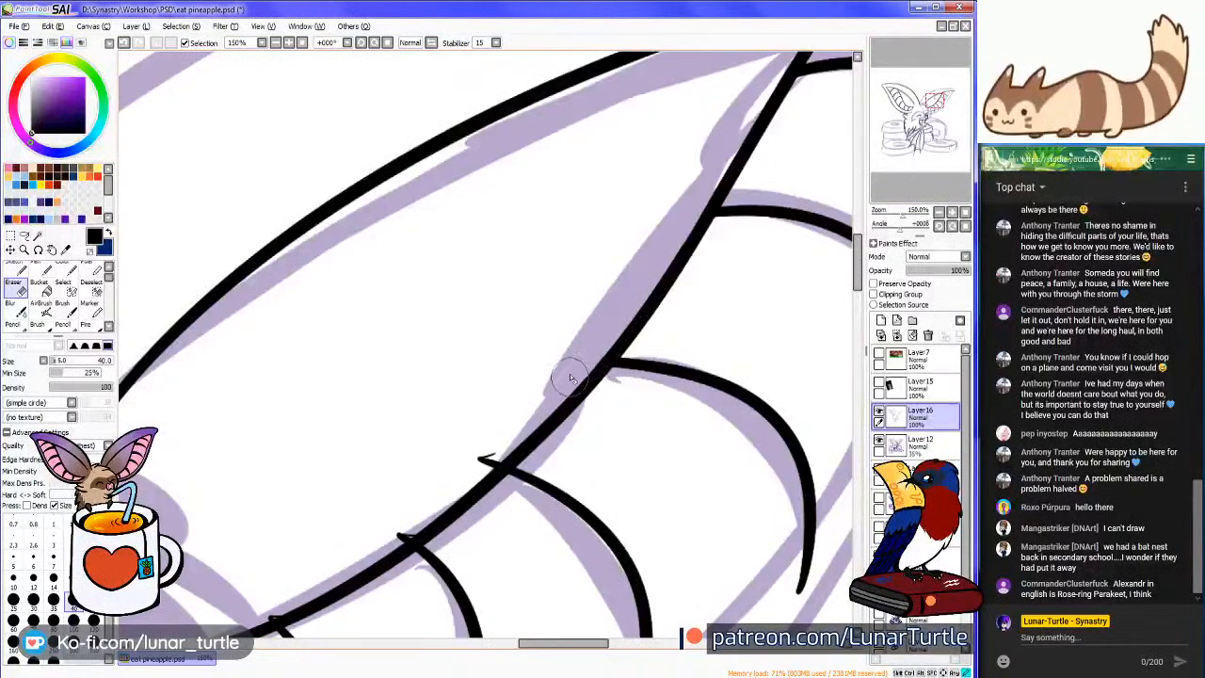
pyautogui.moveTo(484, 444)
pyautogui.mouseDown()
pyautogui.moveTo(462, 462)
pyautogui.moveTo(511, 430)
pyautogui.moveTo(466, 480)
pyautogui.moveTo(533, 408)
pyautogui.mouseUp()
pyautogui.click(938, 136)
pyautogui.moveTo(605, 323)
pyautogui.mouseDown()
pyautogui.moveTo(729, 202)
pyautogui.moveTo(688, 237)
pyautogui.moveTo(696, 216)
pyautogui.moveTo(619, 317)
pyautogui.moveTo(659, 277)
pyautogui.mouseUp()
pyautogui.moveTo(478, 386)
pyautogui.mouseDown()
pyautogui.moveTo(513, 375)
pyautogui.moveTo(381, 416)
pyautogui.moveTo(542, 377)
pyautogui.mouseUp()
pyautogui.hotkey('ctrl', 'z')
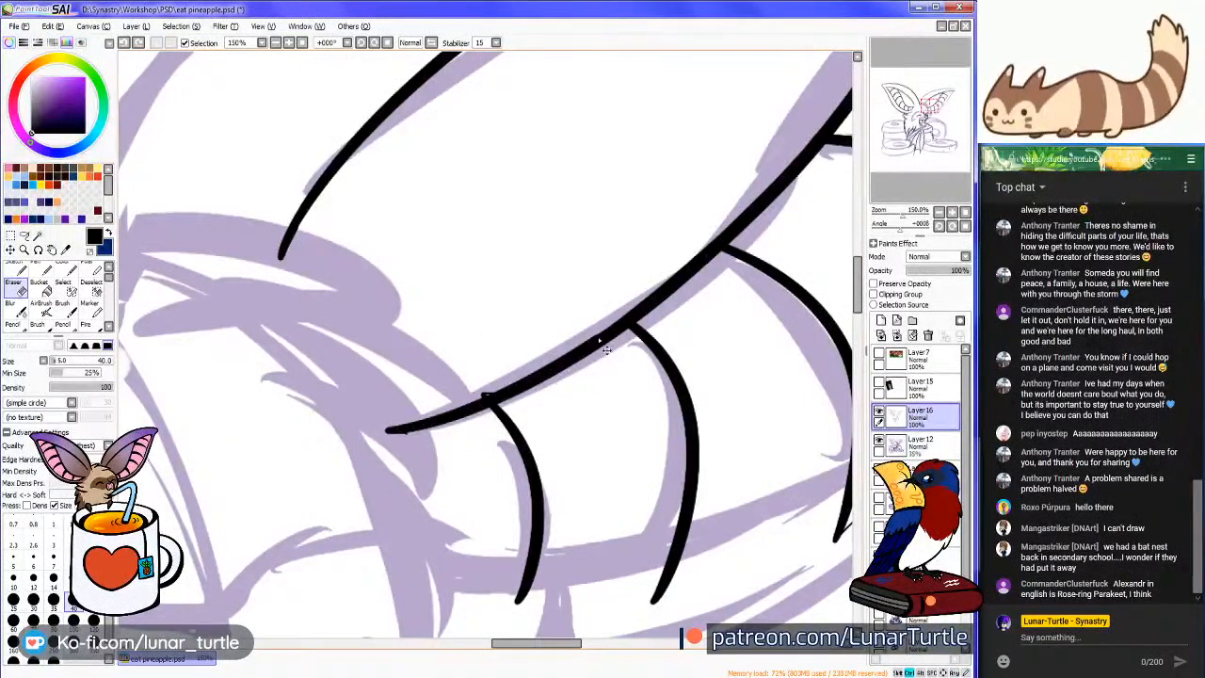
pyautogui.moveTo(480, 383)
pyautogui.mouseDown()
pyautogui.moveTo(515, 369)
pyautogui.moveTo(479, 393)
pyautogui.moveTo(554, 352)
pyautogui.mouseUp()
pyautogui.scroll(-4, 553, 352)
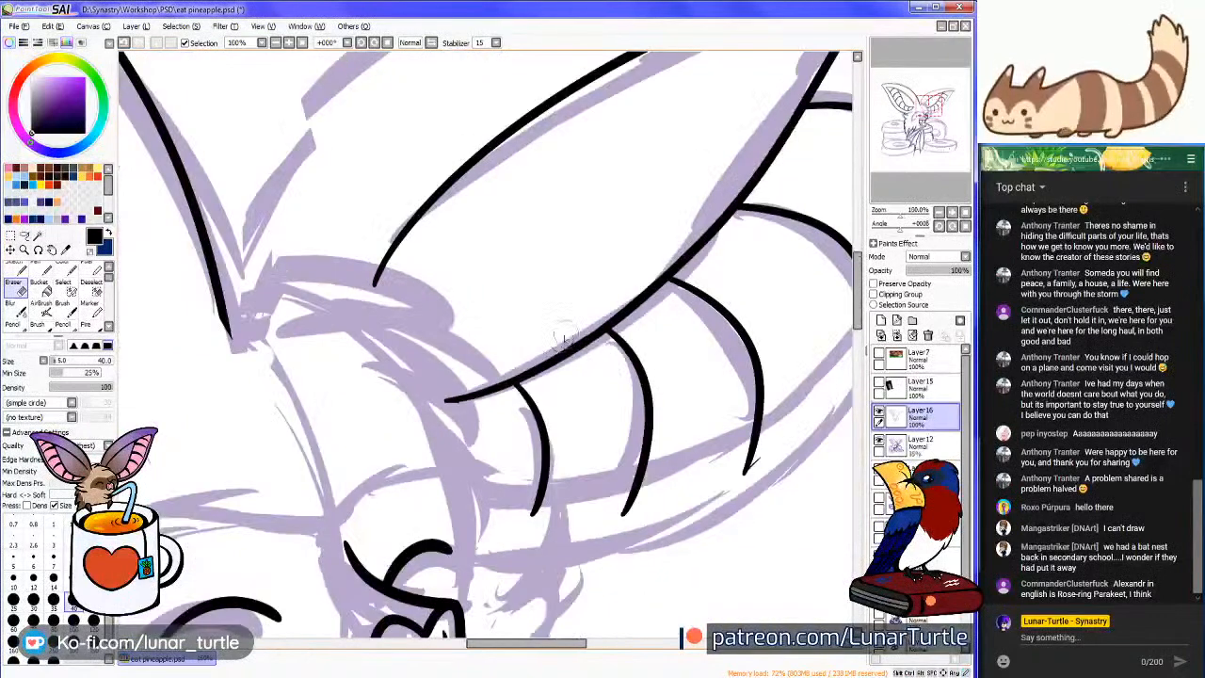
# Shorten the right ear's inked upper line by erasing its end near the ear tip
pyautogui.scroll(-1, 591, 223)
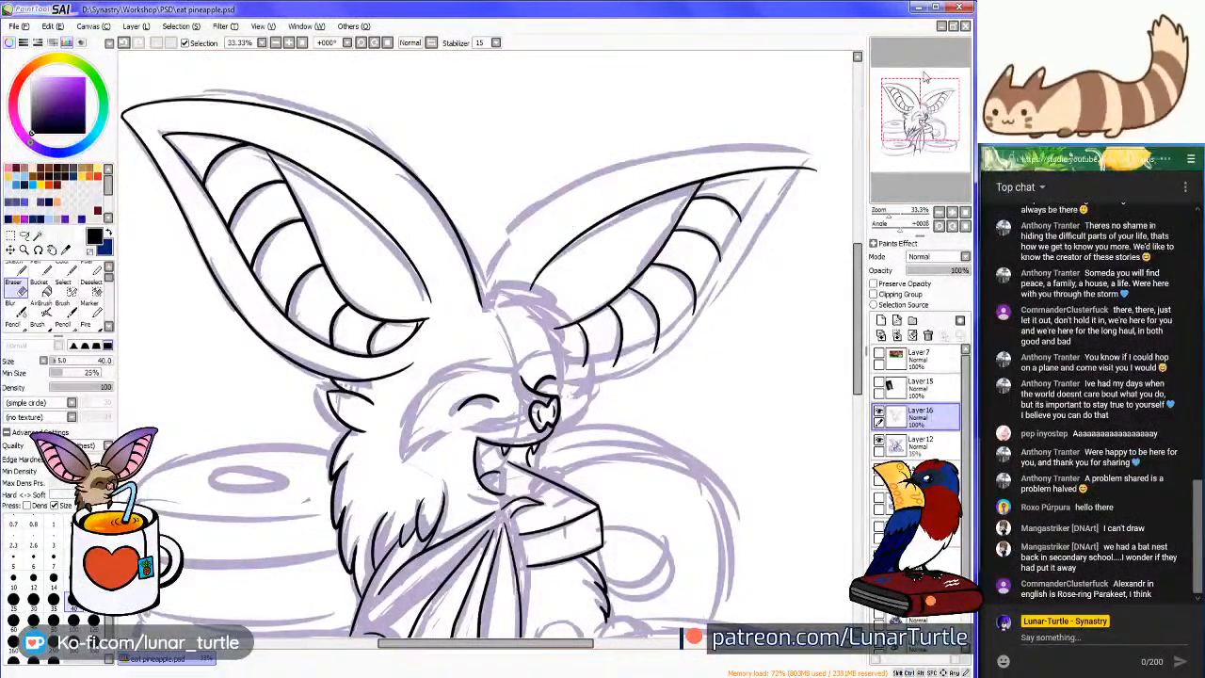
pyautogui.scroll(3, 962, 164)
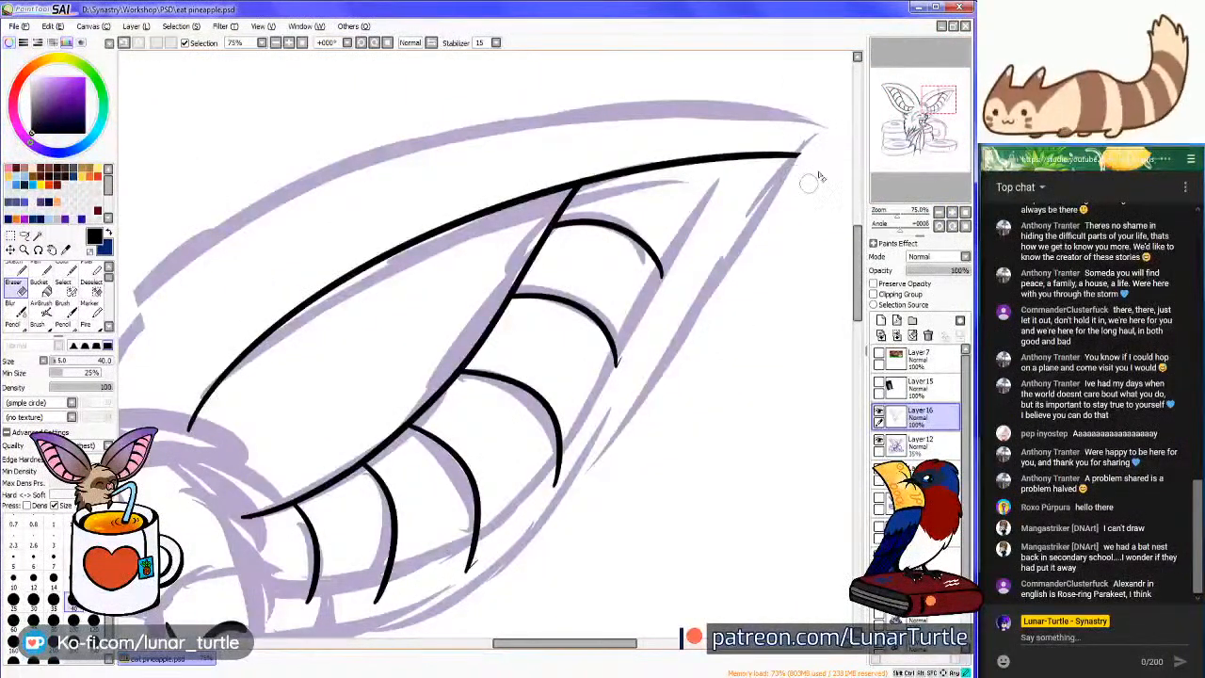
pyautogui.moveTo(726, 205); pyautogui.dragTo(751, 167)
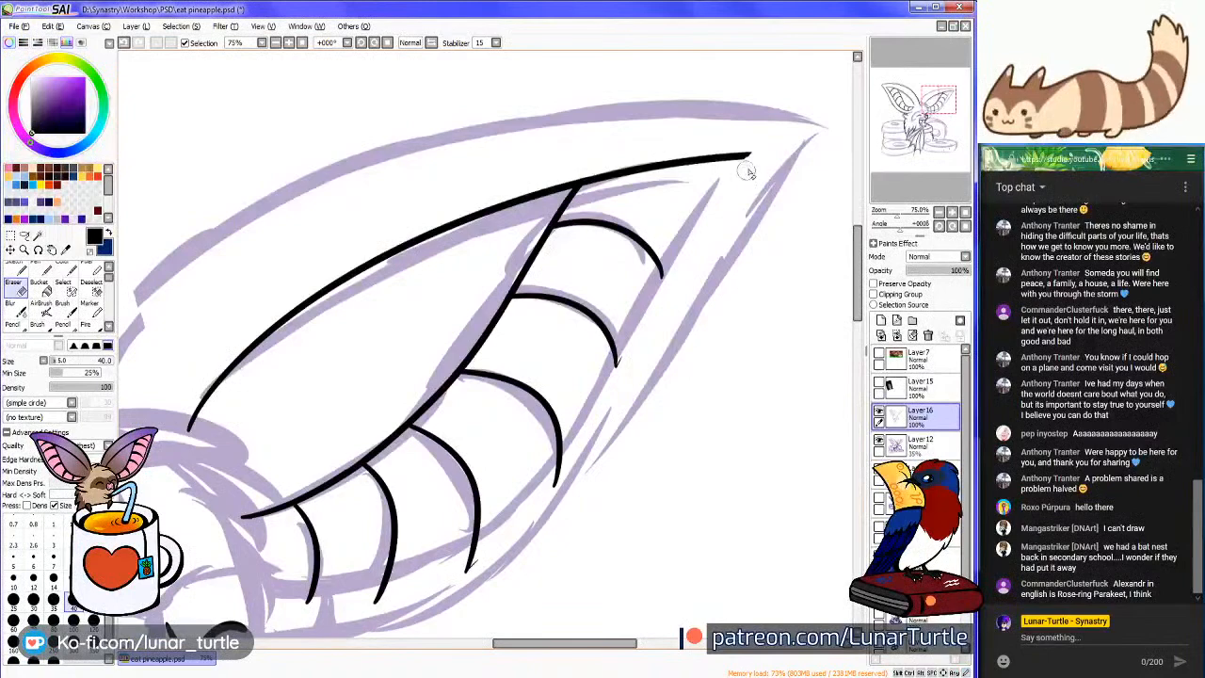
pyautogui.moveTo(200, 412); pyautogui.dragTo(254, 304)
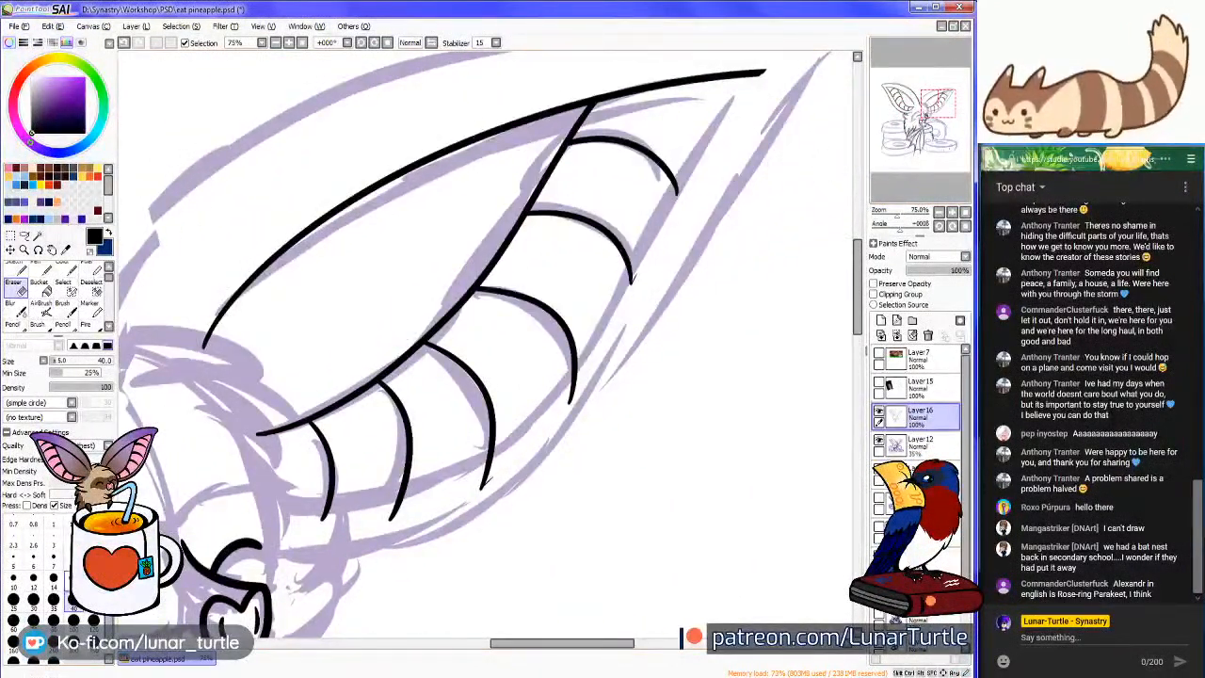
# Add a new layer and ink the right ear's lower inner edge across the ribs' right ends up toward the ear tip
pyautogui.click(882, 321)
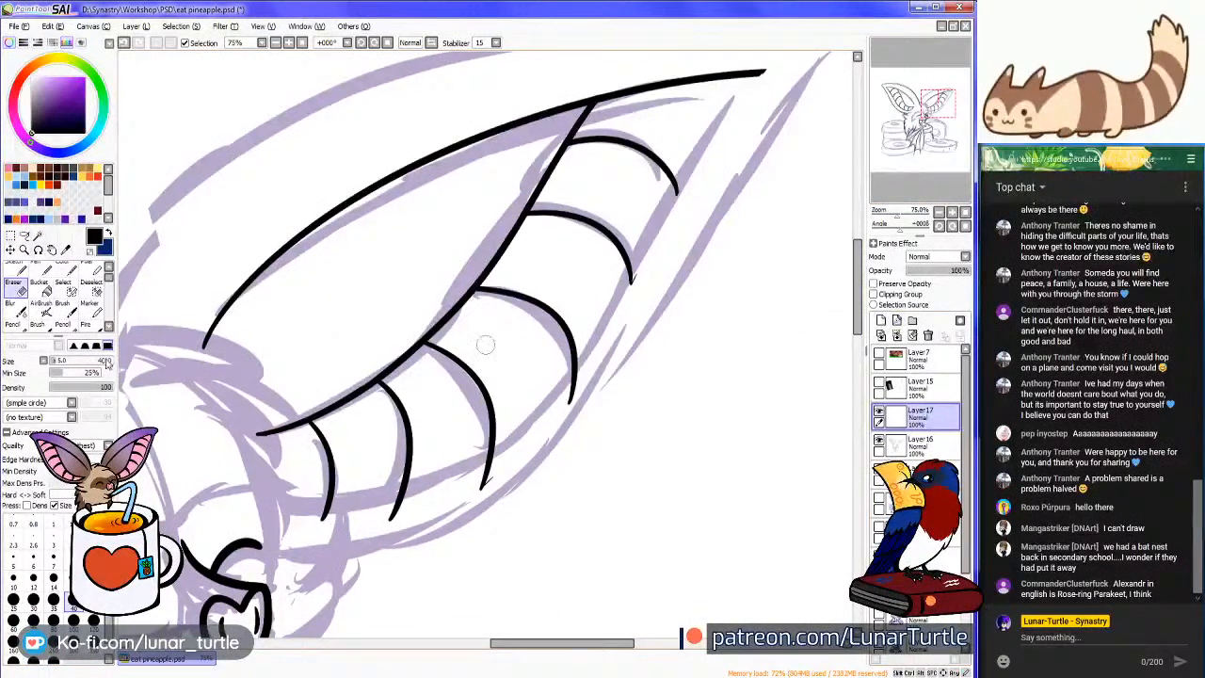
pyautogui.press('n')
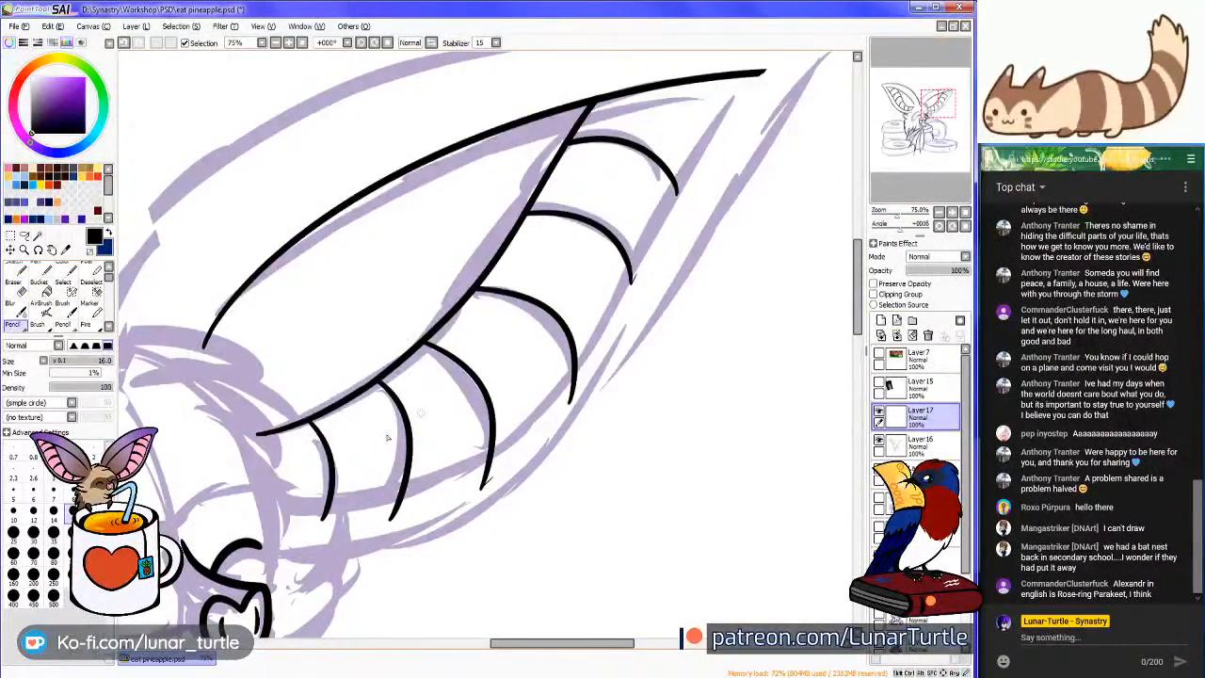
pyautogui.moveTo(286, 501)
pyautogui.mouseDown()
pyautogui.moveTo(563, 400)
pyautogui.moveTo(732, 90)
pyautogui.mouseUp()
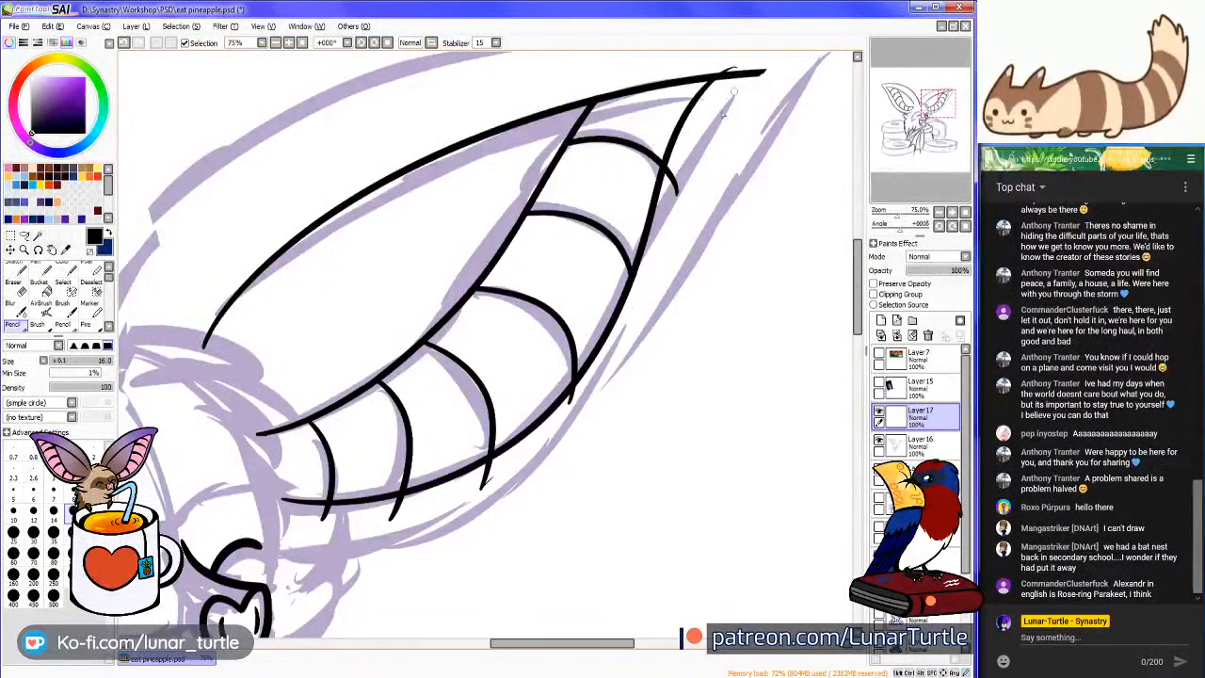
pyautogui.hotkey('ctrl', 'z')
pyautogui.moveTo(410, 499)
pyautogui.mouseDown()
pyautogui.moveTo(685, 210)
pyautogui.moveTo(767, 79)
pyautogui.mouseUp()
pyautogui.hotkey('ctrl', 'z')
pyautogui.moveTo(283, 502)
pyautogui.mouseDown()
pyautogui.moveTo(551, 431)
pyautogui.moveTo(764, 75)
pyautogui.mouseUp()
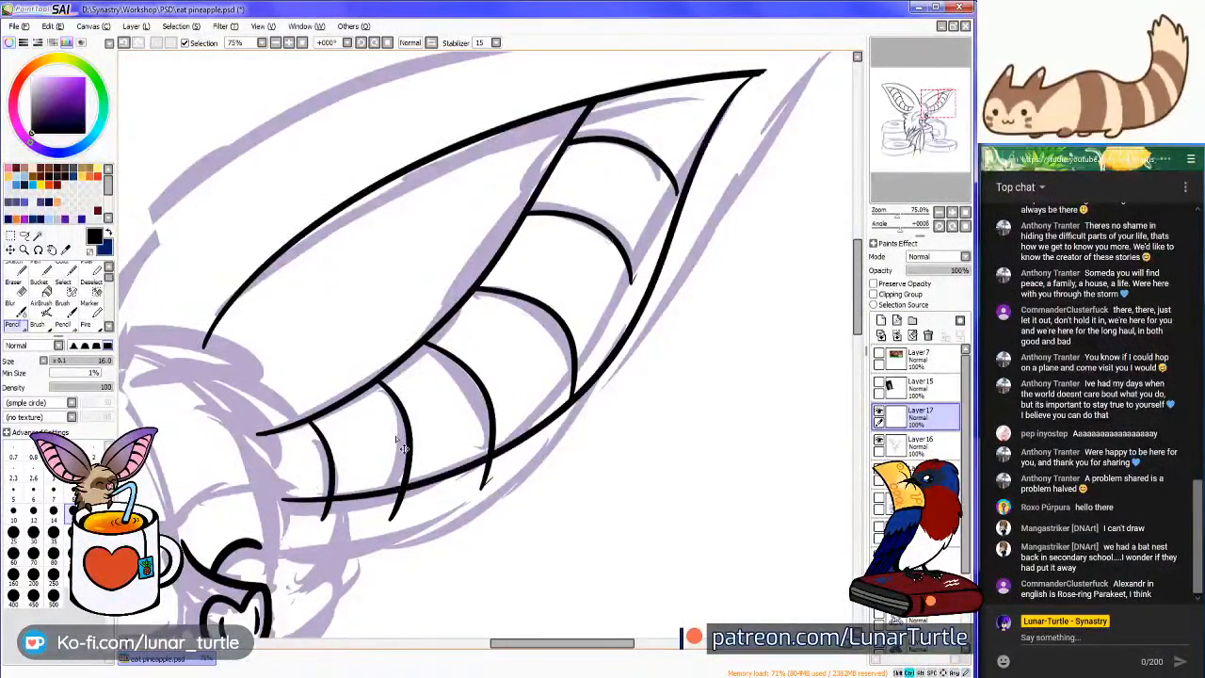
pyautogui.hotkey('ctrl', 'z')
pyautogui.moveTo(286, 501)
pyautogui.mouseDown()
pyautogui.moveTo(526, 421)
pyautogui.moveTo(706, 120)
pyautogui.moveTo(743, 96)
pyautogui.mouseUp()
pyautogui.moveTo(273, 376); pyautogui.dragTo(710, 334)
# Extend the right ear's lower inner edge with a short stroke so it meets the upper line near the tip
pyautogui.moveTo(918, 105); pyautogui.dragTo(937, 101)
pyautogui.click(953, 212)
pyautogui.click(952, 212)
pyautogui.moveTo(968, 153); pyautogui.dragTo(946, 94)
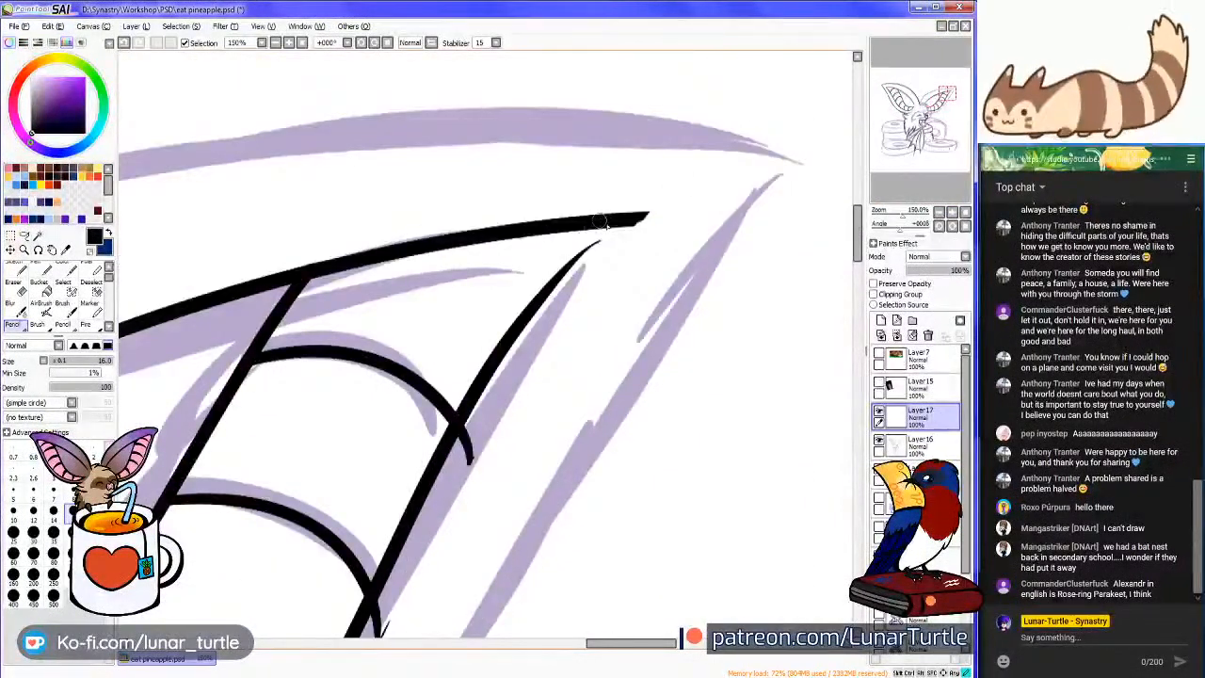
pyautogui.moveTo(602, 220); pyautogui.dragTo(567, 286)
pyautogui.hotkey('ctrl', 'z')
pyautogui.moveTo(607, 227); pyautogui.dragTo(538, 320)
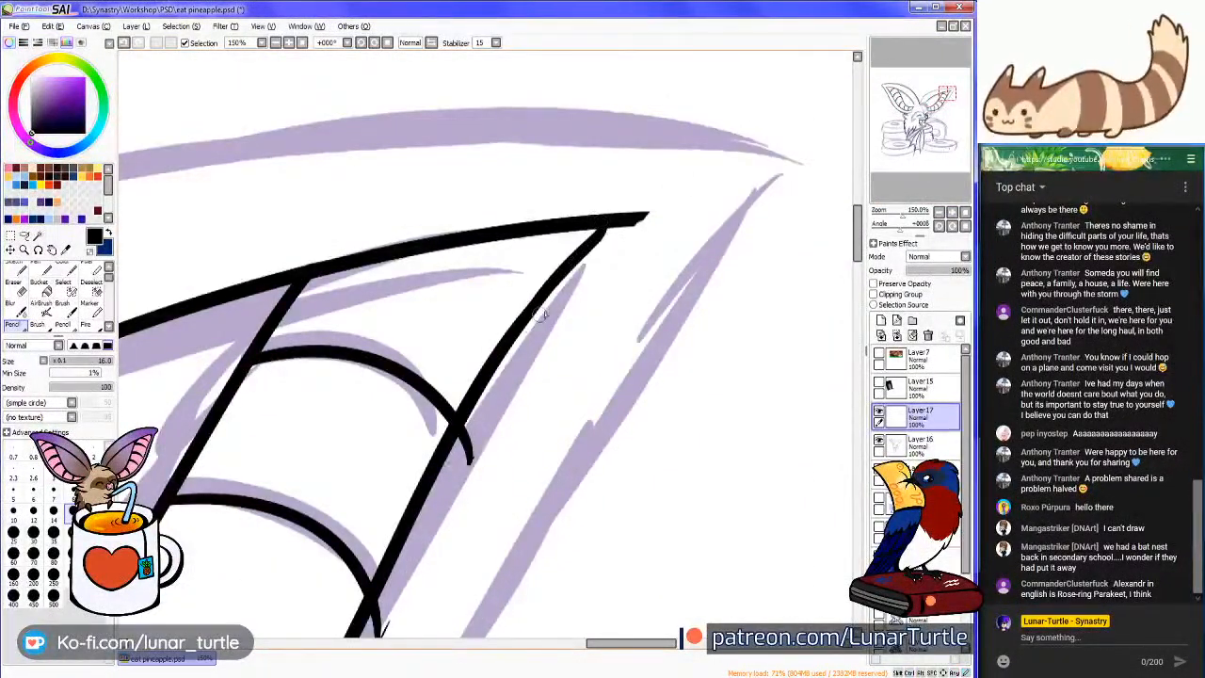
# On Layer16, erase the end of the right ear's upper inner line that overshoots the corner near the ear tip
pyautogui.scroll(-5, 593, 266)
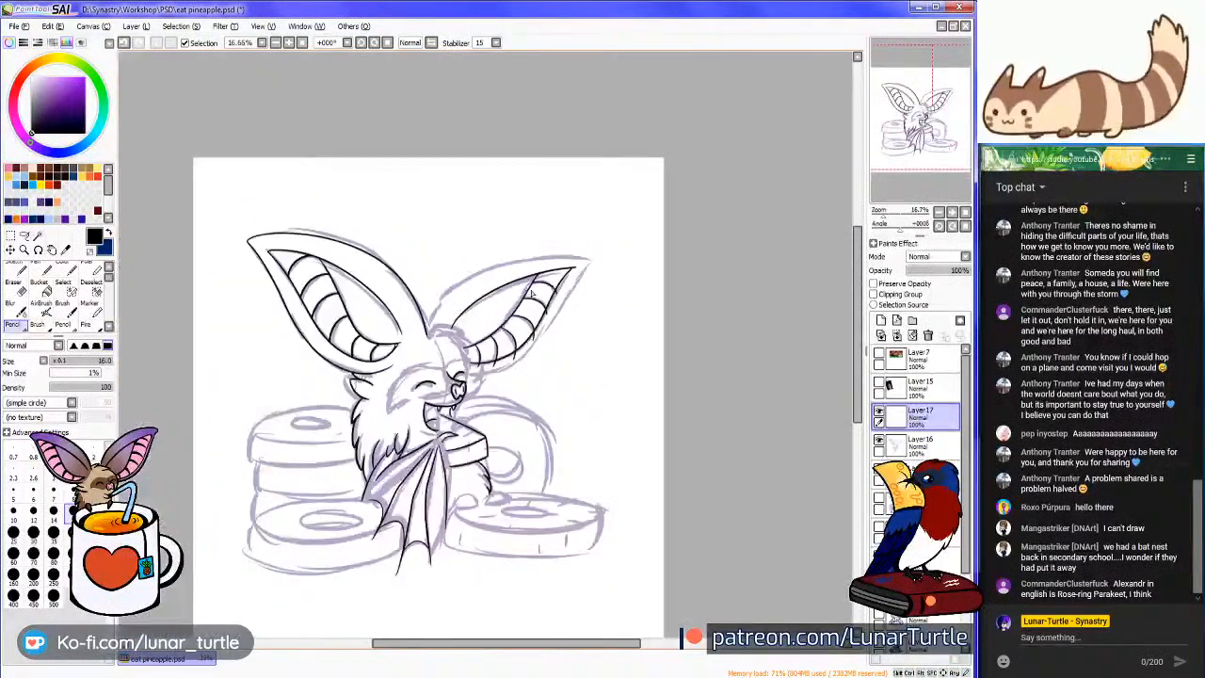
pyautogui.scroll(4, 538, 288)
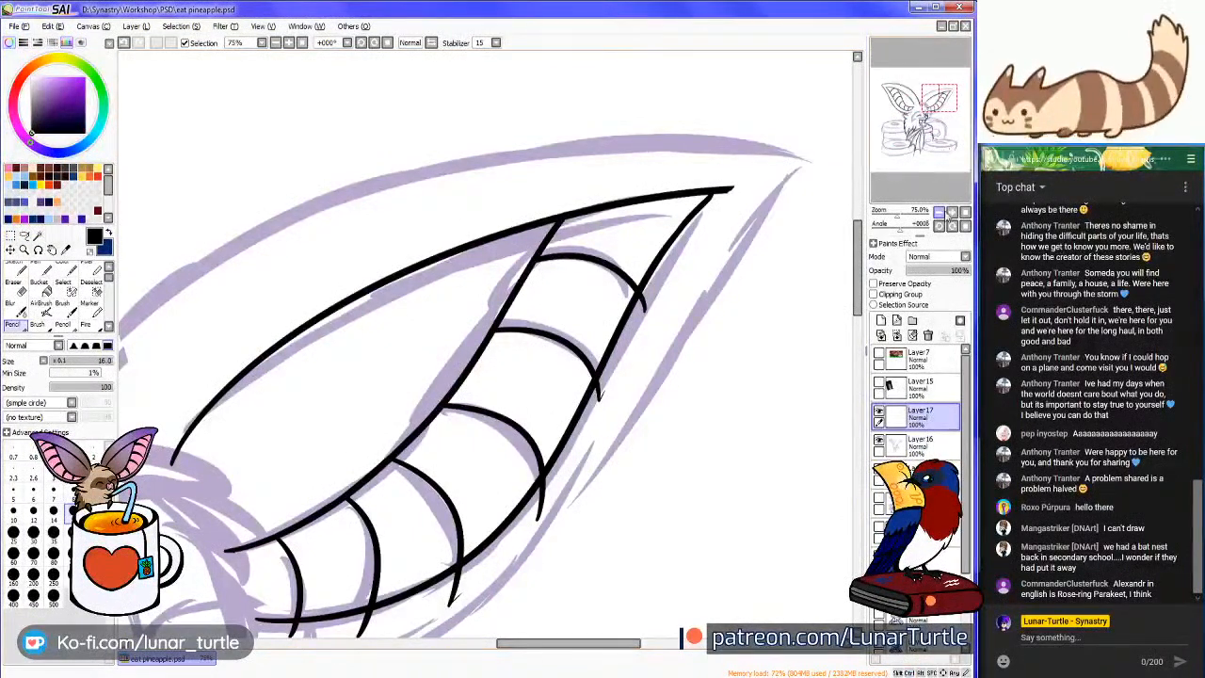
pyautogui.click(952, 212)
pyautogui.click(952, 213)
pyautogui.moveTo(944, 98)
pyautogui.mouseDown()
pyautogui.moveTo(940, 87)
pyautogui.moveTo(946, 95)
pyautogui.mouseUp()
pyautogui.click(952, 213)
pyautogui.click(949, 93)
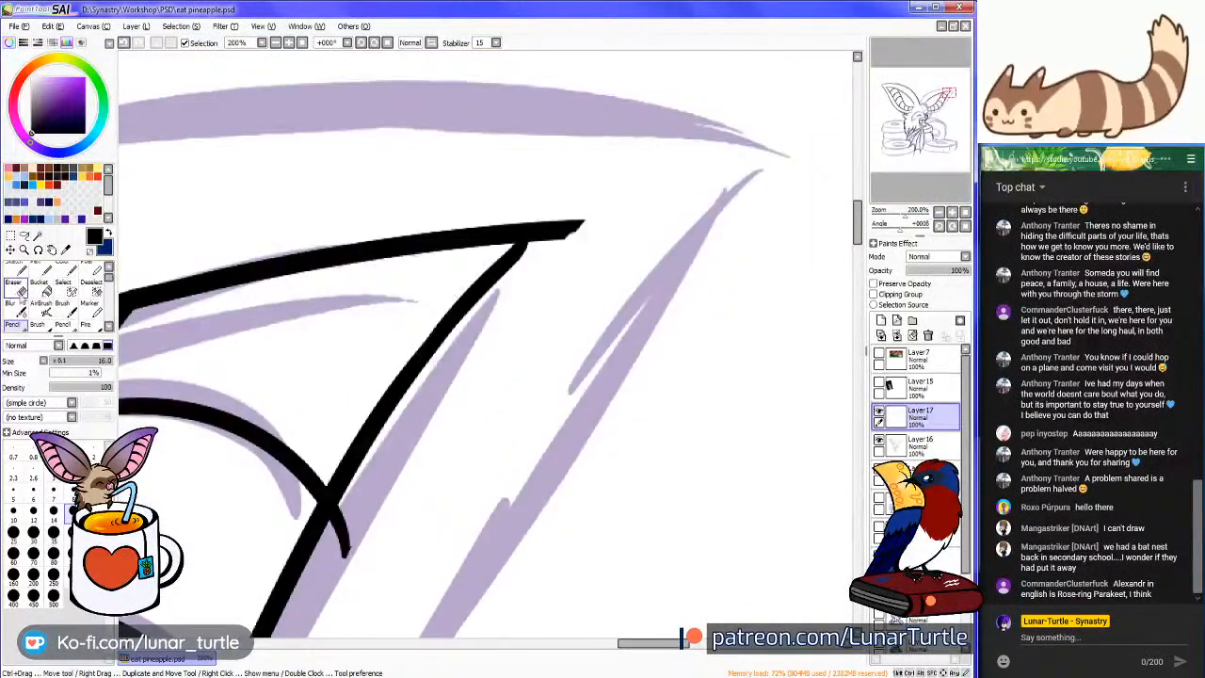
pyautogui.click(17, 284)
pyautogui.click(918, 444)
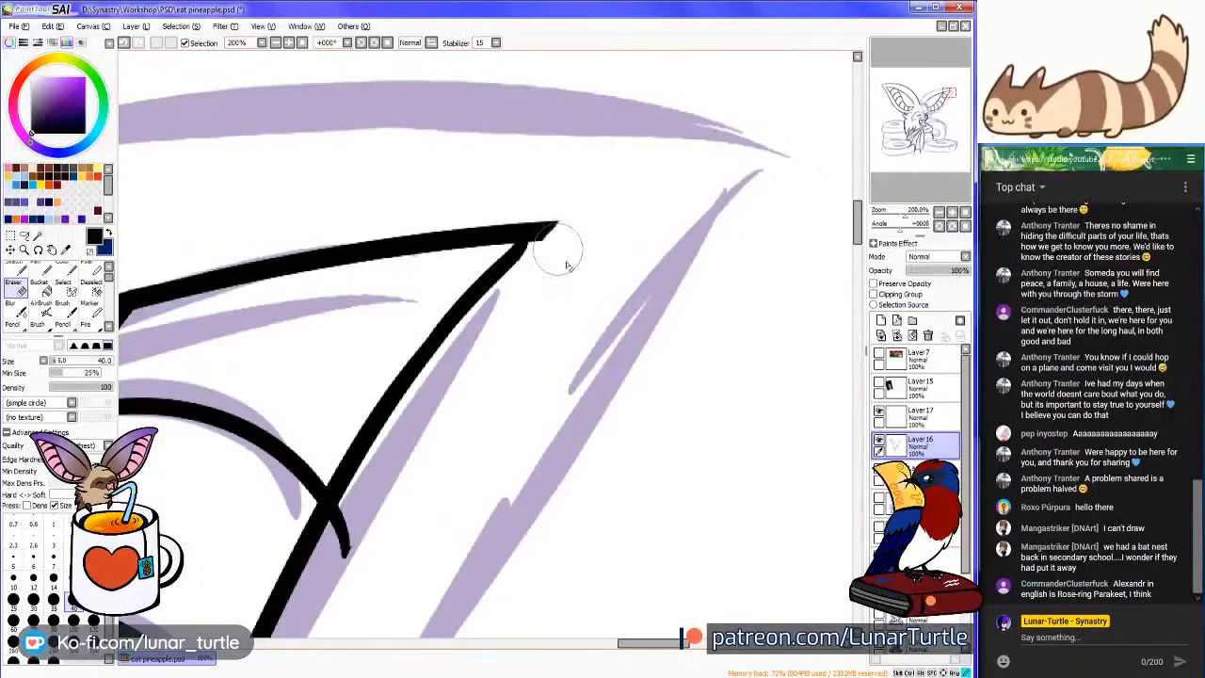
pyautogui.moveTo(542, 231)
pyautogui.mouseDown()
pyautogui.moveTo(512, 202)
pyautogui.moveTo(543, 241)
pyautogui.mouseUp()
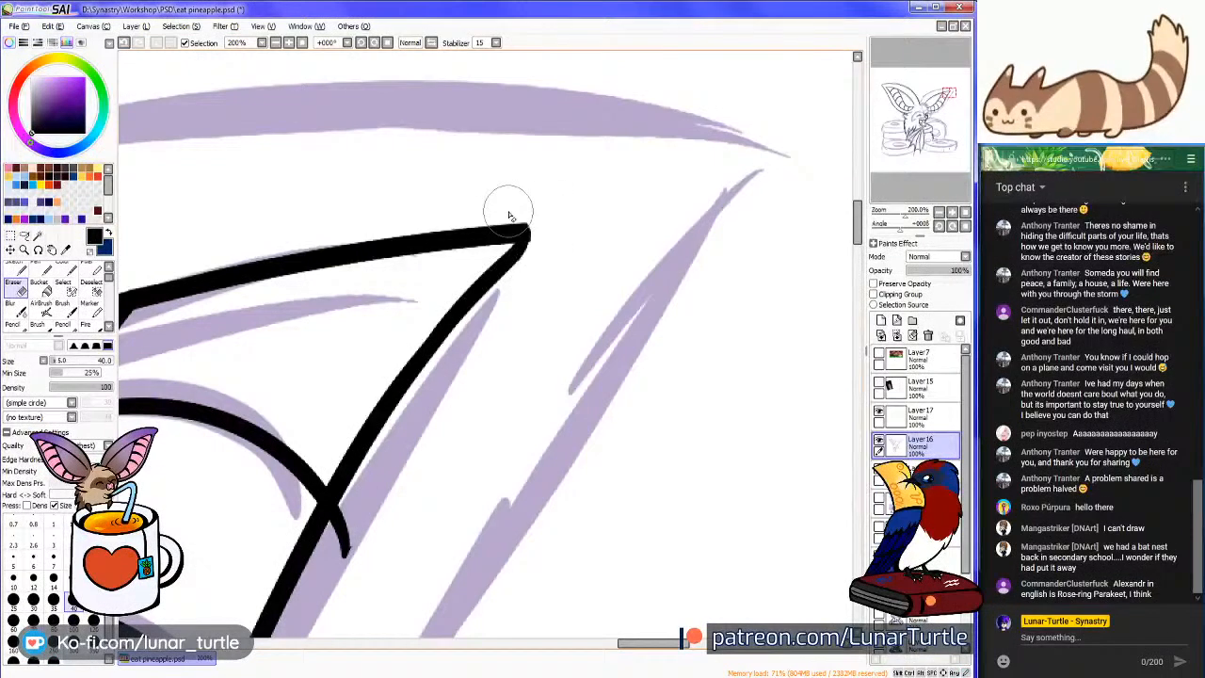
# Try to ink the lower edge of the wing's outermost finger from its left tip up to the wrist
pyautogui.scroll(-6, 509, 215)
pyautogui.scroll(1, 480, 209)
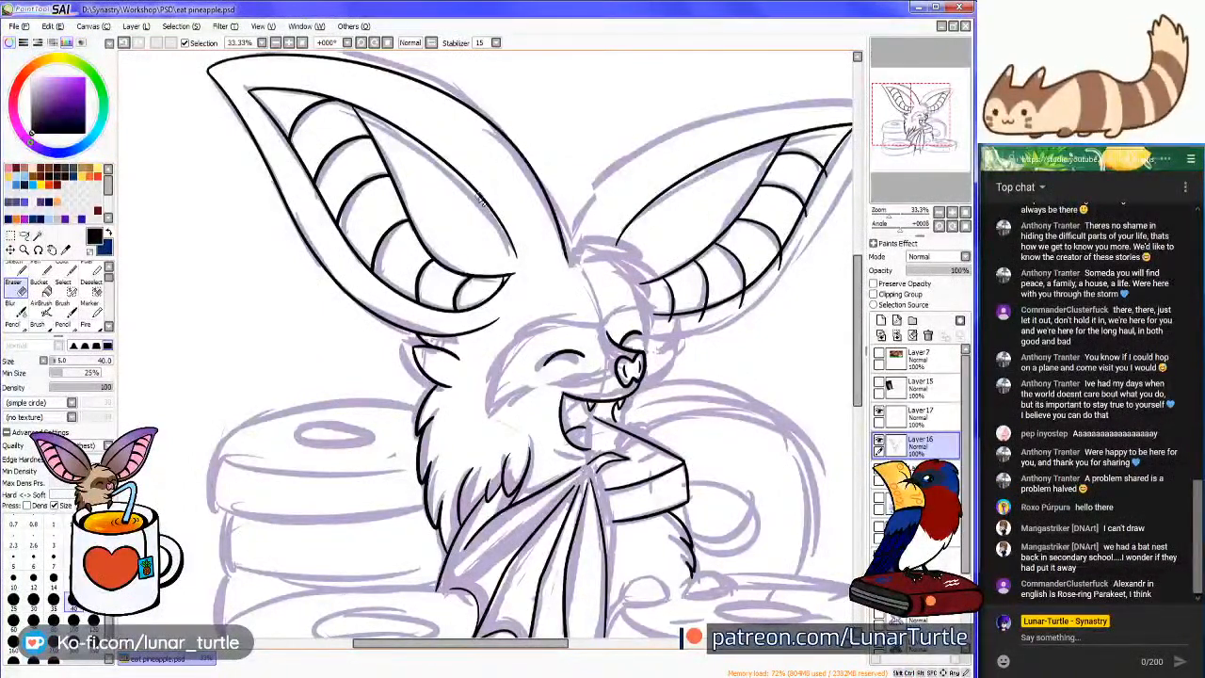
pyautogui.moveTo(911, 115); pyautogui.dragTo(911, 136)
pyautogui.scroll(2, 907, 138)
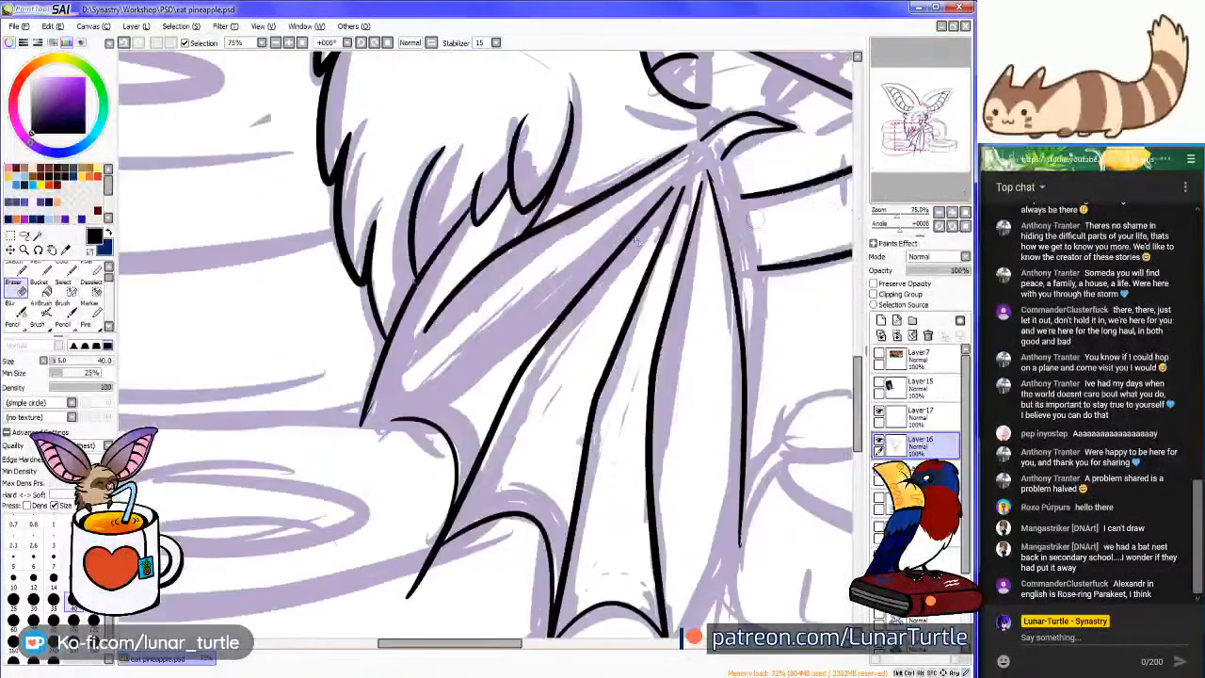
pyautogui.press('n')
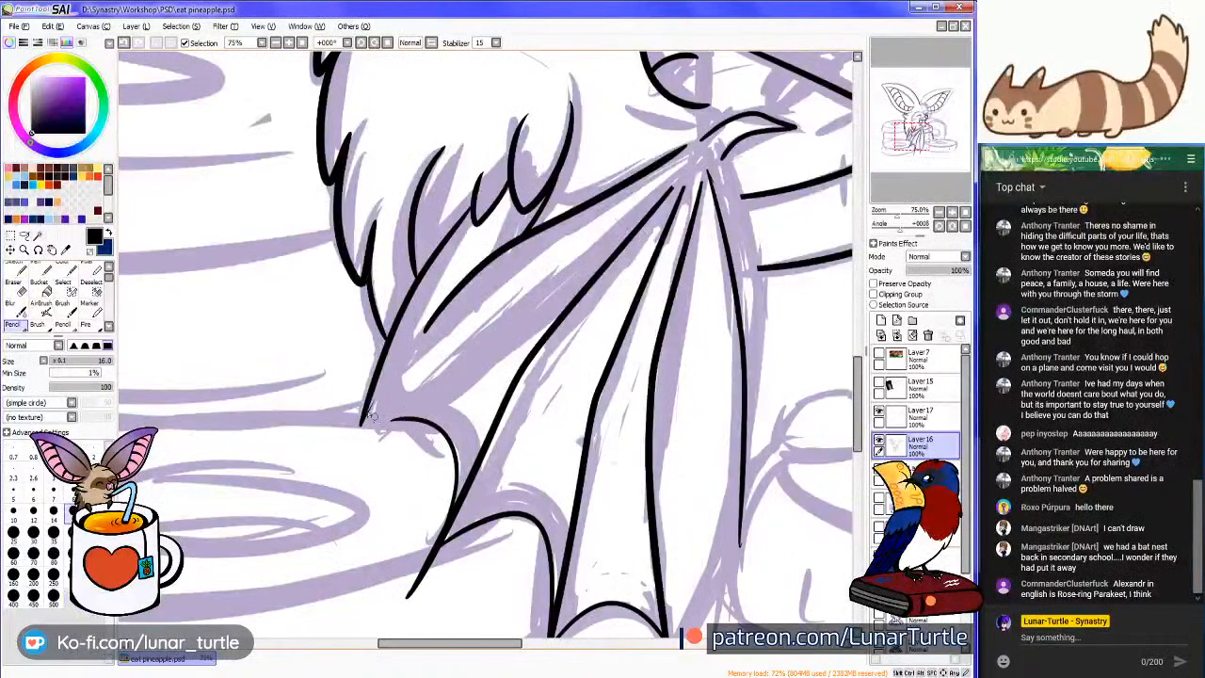
pyautogui.moveTo(360, 426)
pyautogui.mouseDown()
pyautogui.moveTo(585, 319)
pyautogui.moveTo(663, 227)
pyautogui.mouseUp()
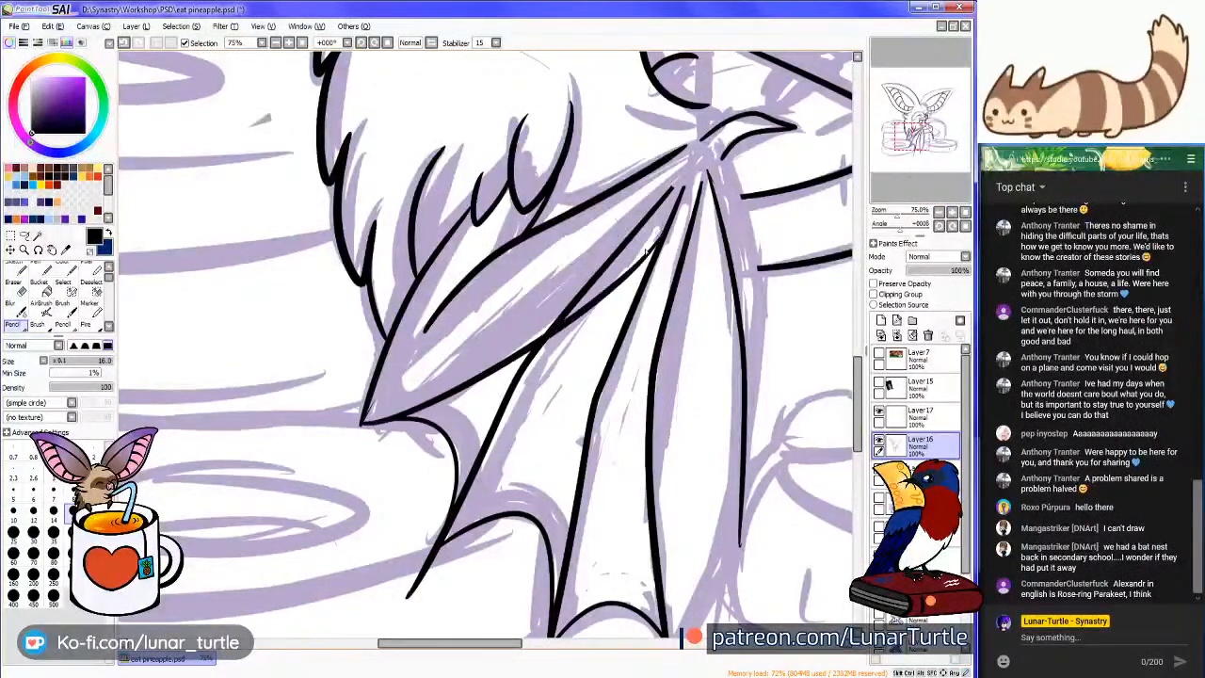
pyautogui.hotkey('ctrl', 'z')
pyautogui.moveTo(361, 421)
pyautogui.mouseDown()
pyautogui.moveTo(475, 393)
pyautogui.moveTo(649, 247)
pyautogui.mouseUp()
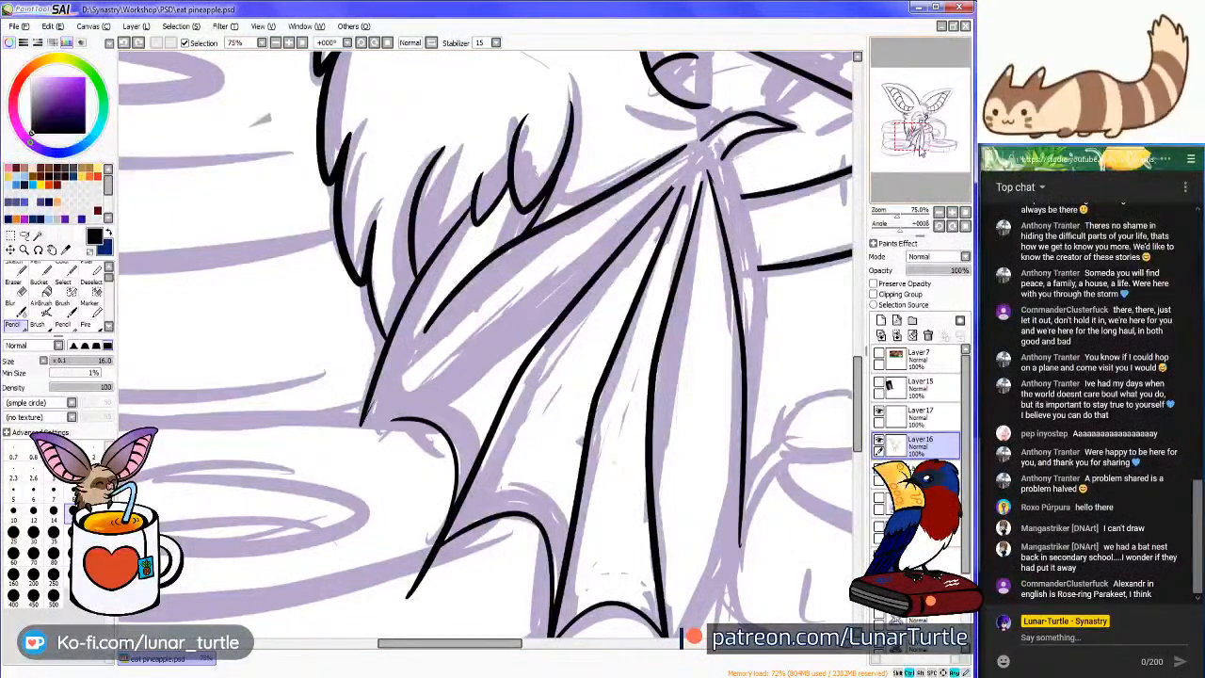
# Try to ink the outermost wing finger's lower edge with the canvas rotated to 90 degrees
pyautogui.click(952, 226)
pyautogui.click(952, 226)
pyautogui.click(953, 227)
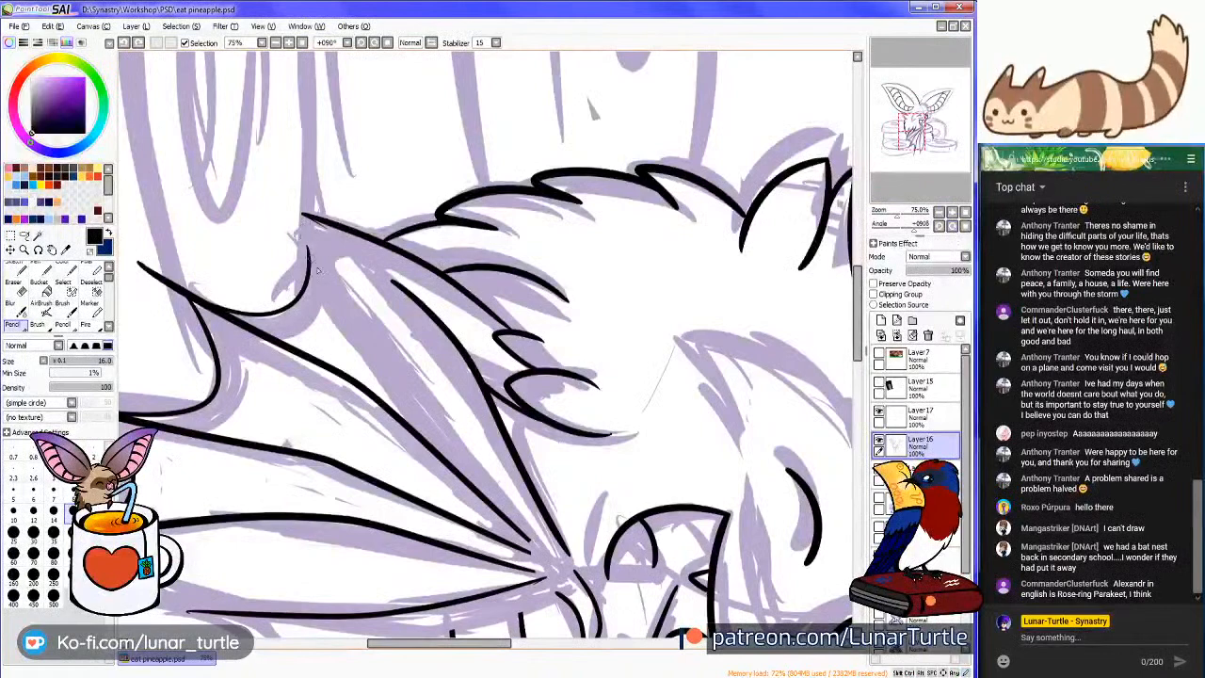
pyautogui.moveTo(303, 227); pyautogui.dragTo(477, 481)
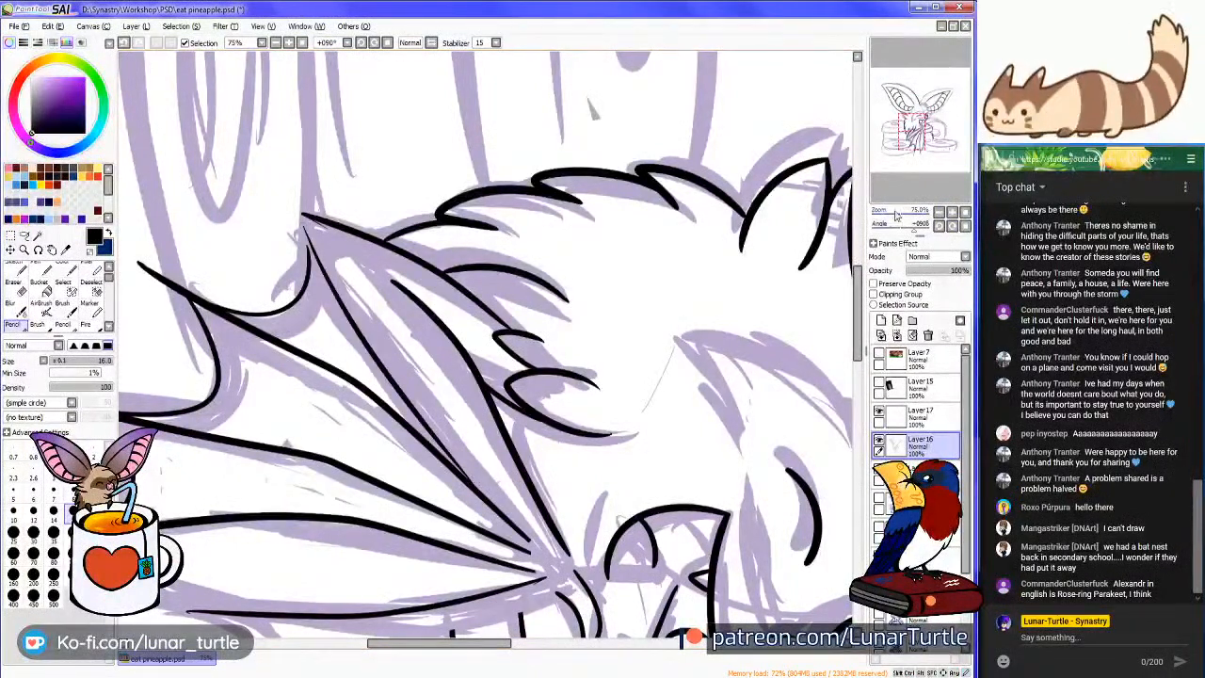
pyautogui.click(952, 226)
pyautogui.click(965, 226)
pyautogui.moveTo(931, 160); pyautogui.dragTo(896, 180)
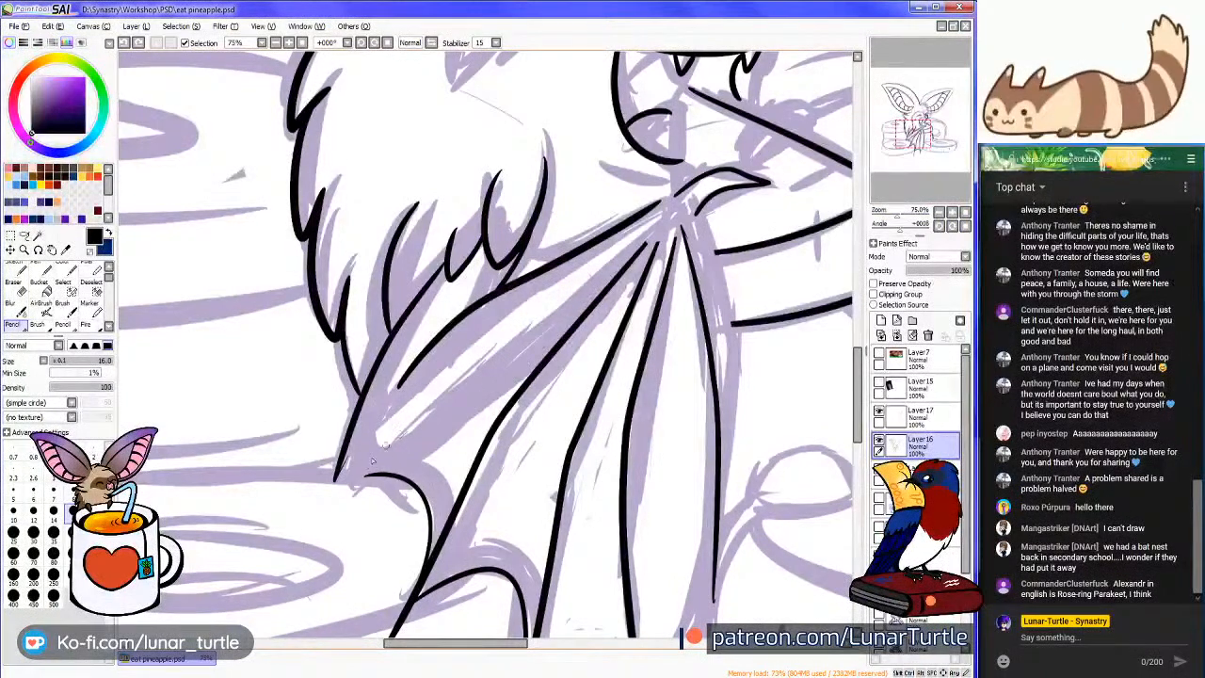
# Ink the outermost wing finger's lower edge from the membrane's first scallop up toward the wrist and save the file
pyautogui.moveTo(350, 473)
pyautogui.mouseDown()
pyautogui.moveTo(496, 392)
pyautogui.moveTo(650, 245)
pyautogui.mouseUp()
pyautogui.hotkey('ctrl', 'z')
pyautogui.moveTo(353, 480)
pyautogui.mouseDown()
pyautogui.moveTo(677, 241)
pyautogui.moveTo(347, 461)
pyautogui.moveTo(369, 479)
pyautogui.moveTo(356, 482)
pyautogui.moveTo(470, 405)
pyautogui.moveTo(644, 249)
pyautogui.mouseUp()
pyautogui.hotkey('ctrl', 'z')
pyautogui.hotkey('ctrl', 'z')
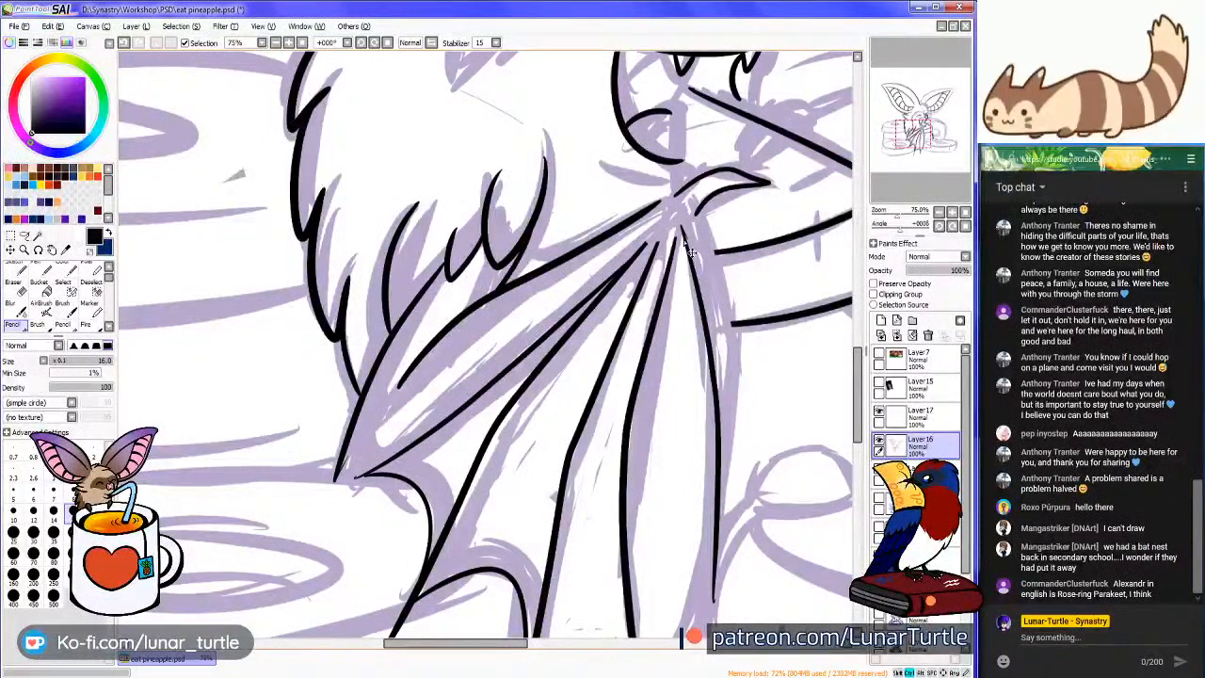
pyautogui.hotkey('ctrl', 's')
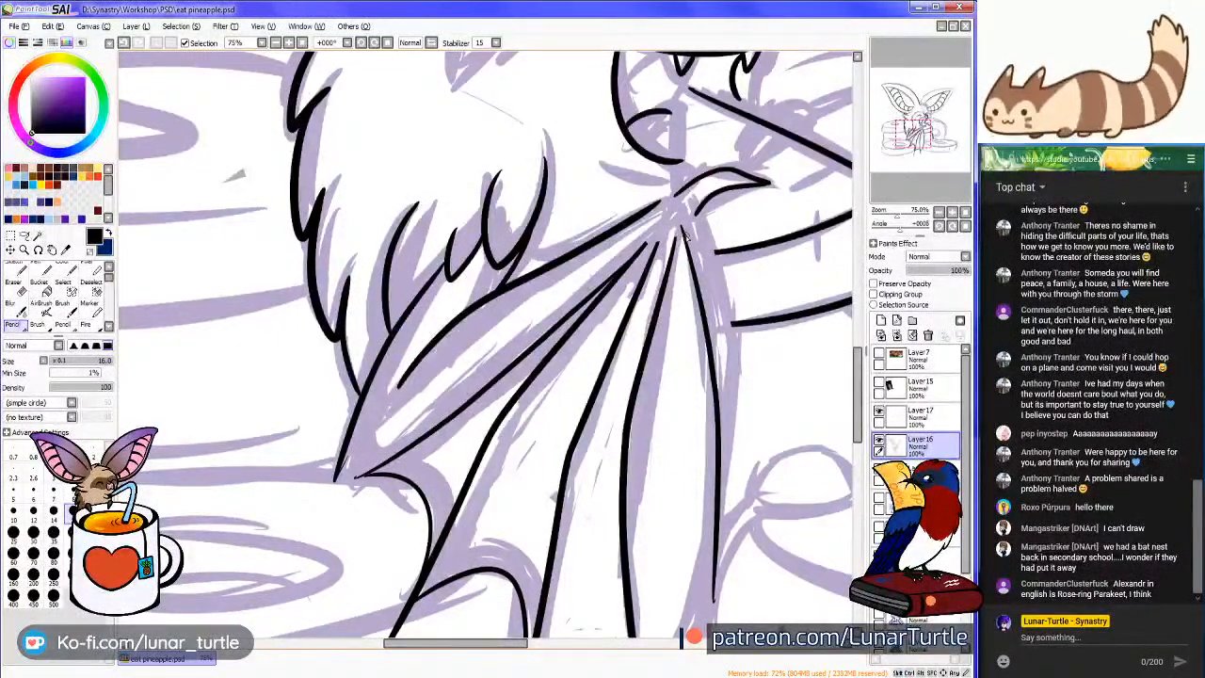
# Ink the pineapple slice's near-vertical left edge from its tip inside the mouth down to the thumb
pyautogui.click(952, 153)
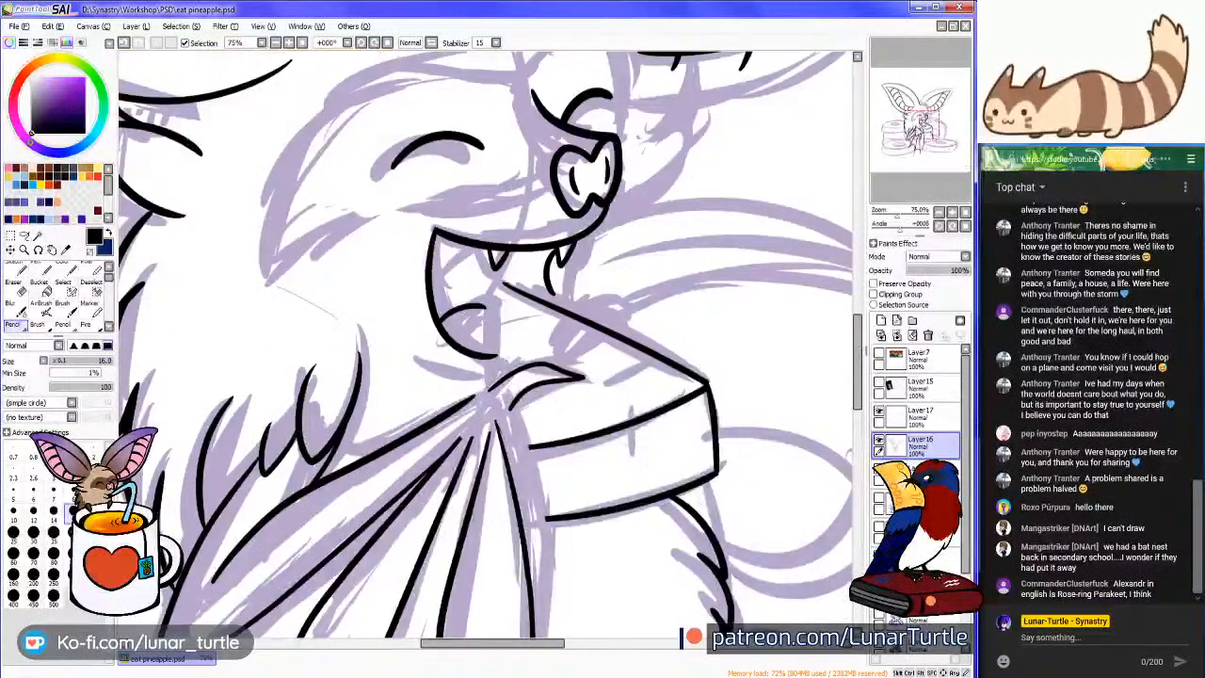
pyautogui.click(917, 123)
pyautogui.click(953, 213)
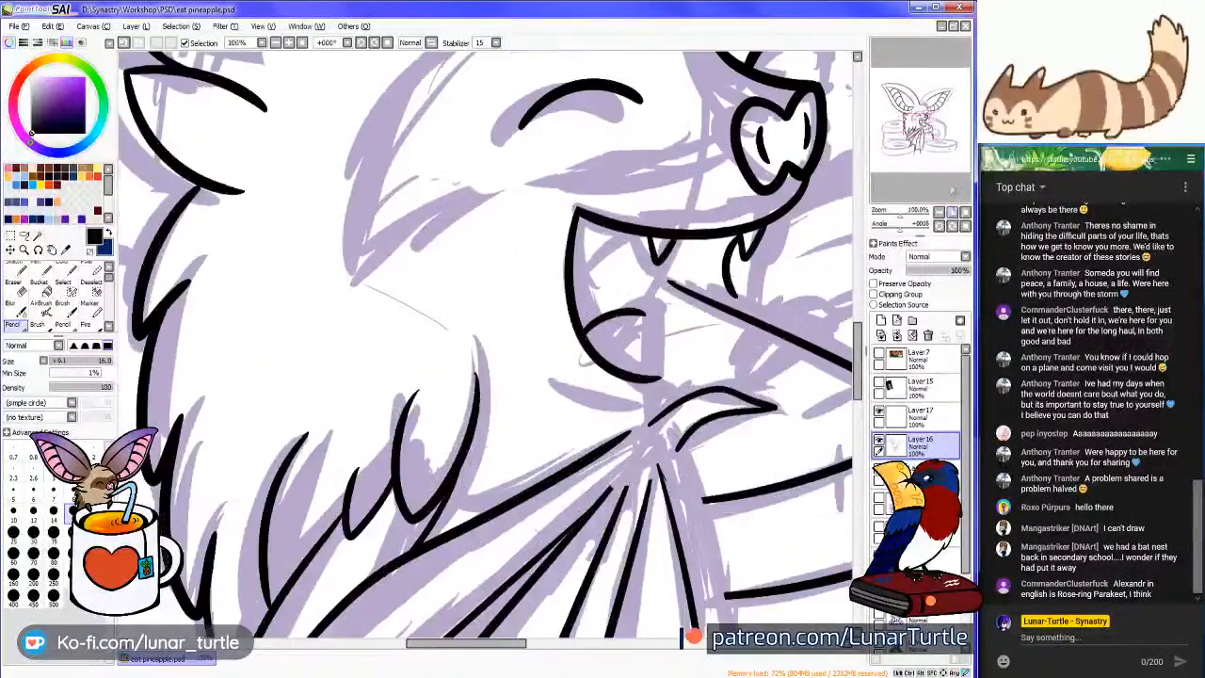
pyautogui.click(923, 126)
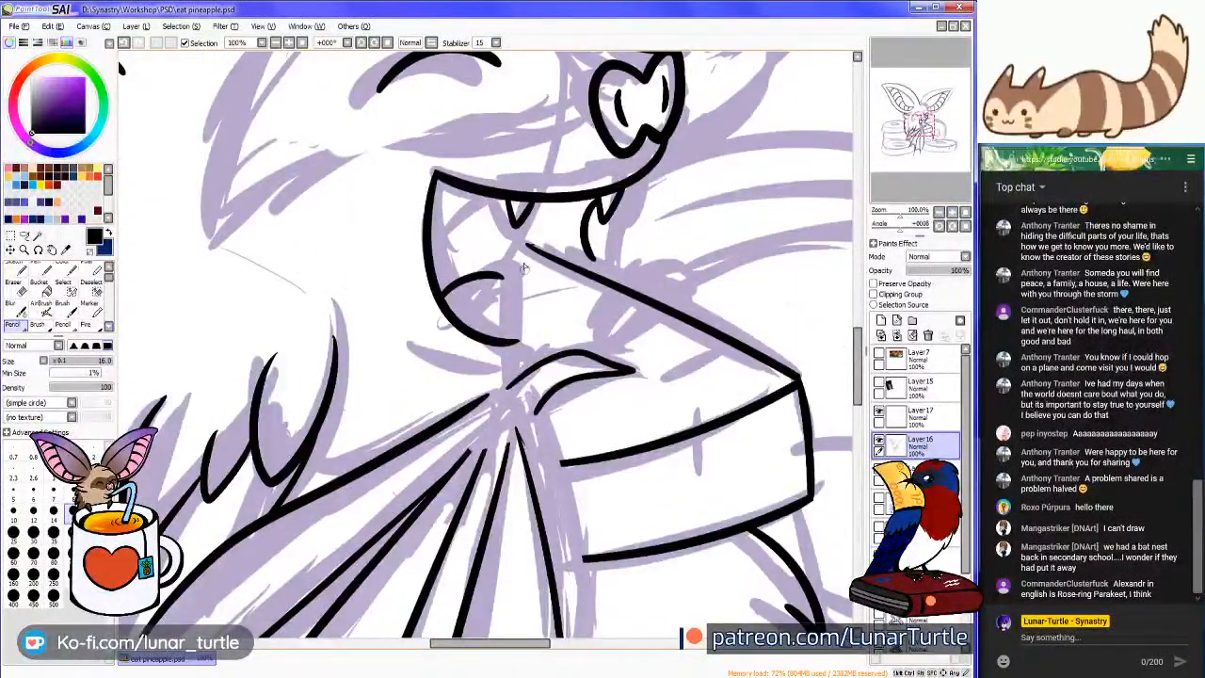
pyautogui.moveTo(518, 323); pyautogui.dragTo(510, 393)
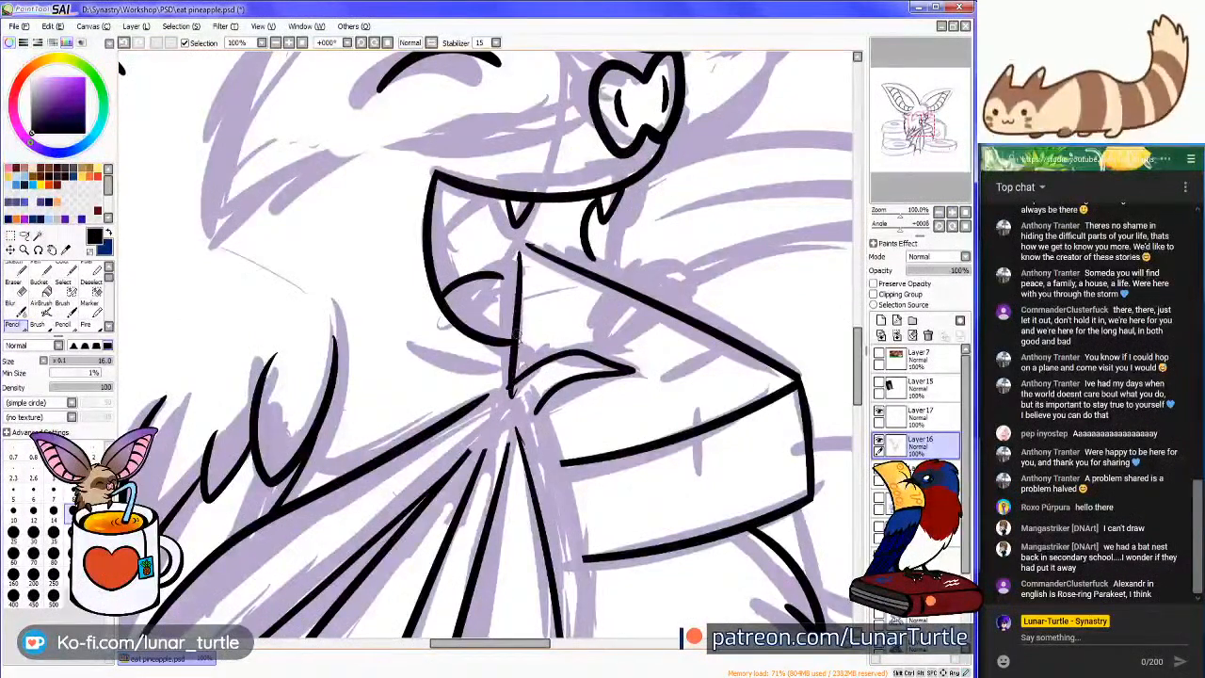
pyautogui.hotkey('ctrl', 'z')
pyautogui.moveTo(516, 247); pyautogui.dragTo(510, 378)
pyautogui.hotkey('ctrl', 'z')
pyautogui.moveTo(508, 232); pyautogui.dragTo(508, 390)
pyautogui.hotkey('ctrl', 'z')
pyautogui.moveTo(514, 241); pyautogui.dragTo(509, 395)
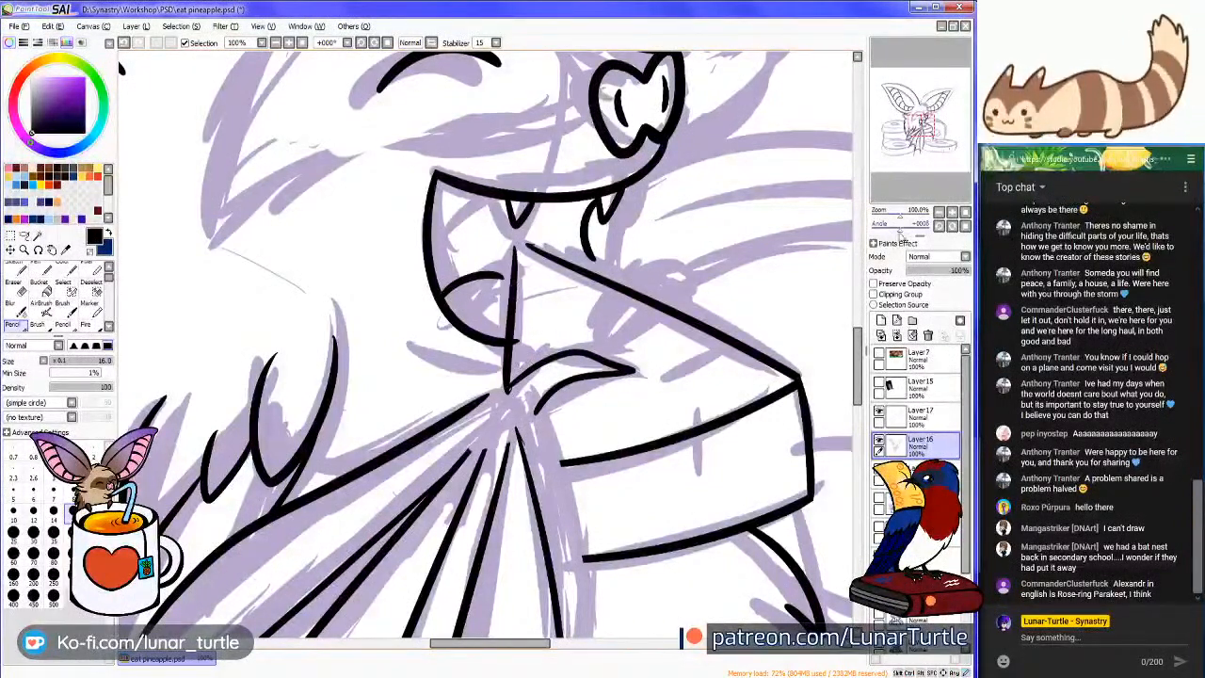
# Extend the tongue line to the pineapple slice's left edge and erase the jaw line that sticks out past that edge
pyautogui.scroll(2, 462, 367)
pyautogui.moveTo(529, 247); pyautogui.dragTo(432, 270)
pyautogui.hotkey('ctrl', 'z')
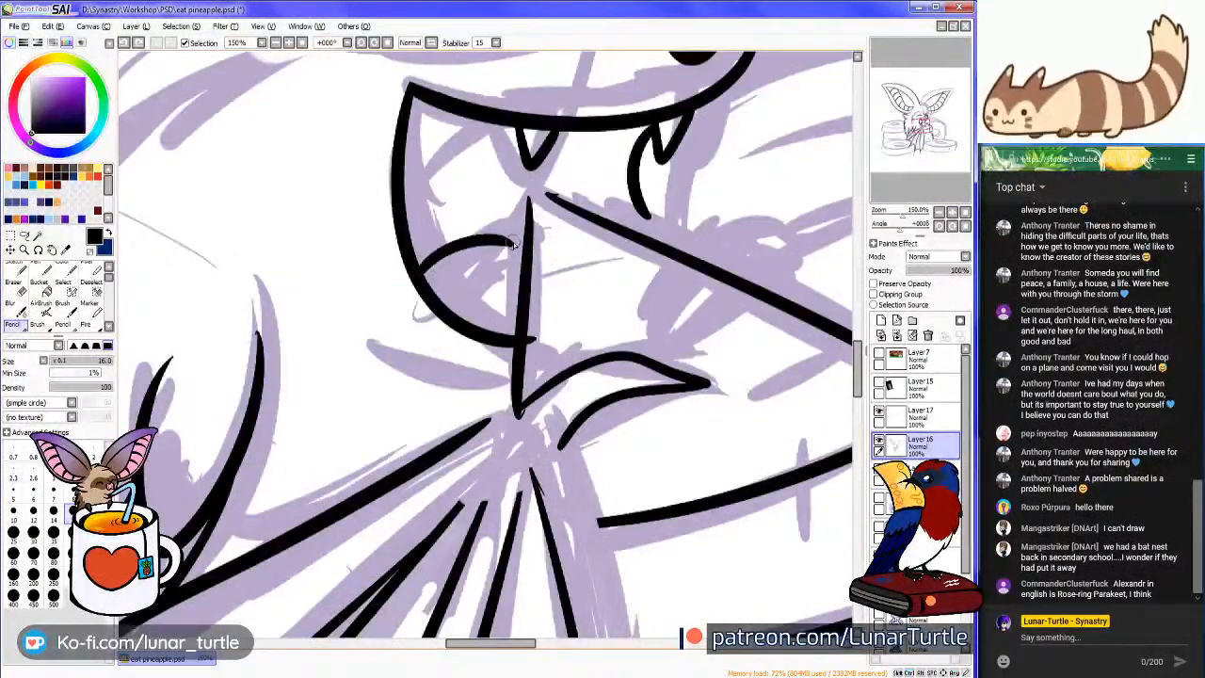
pyautogui.moveTo(525, 238)
pyautogui.mouseDown()
pyautogui.moveTo(482, 243)
pyautogui.moveTo(420, 269)
pyautogui.mouseUp()
pyautogui.click(14, 283)
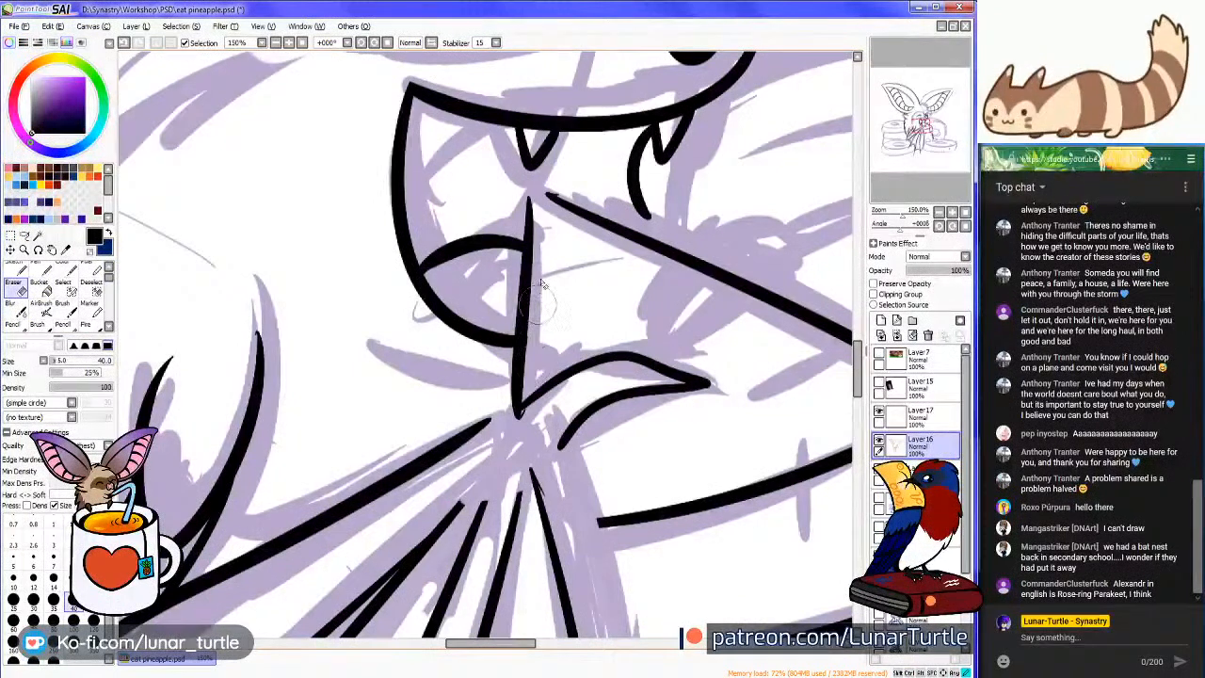
# Close the gap at the pineapple slice's tip by inking the corner between its left and upper edges, and save the file
pyautogui.click(17, 324)
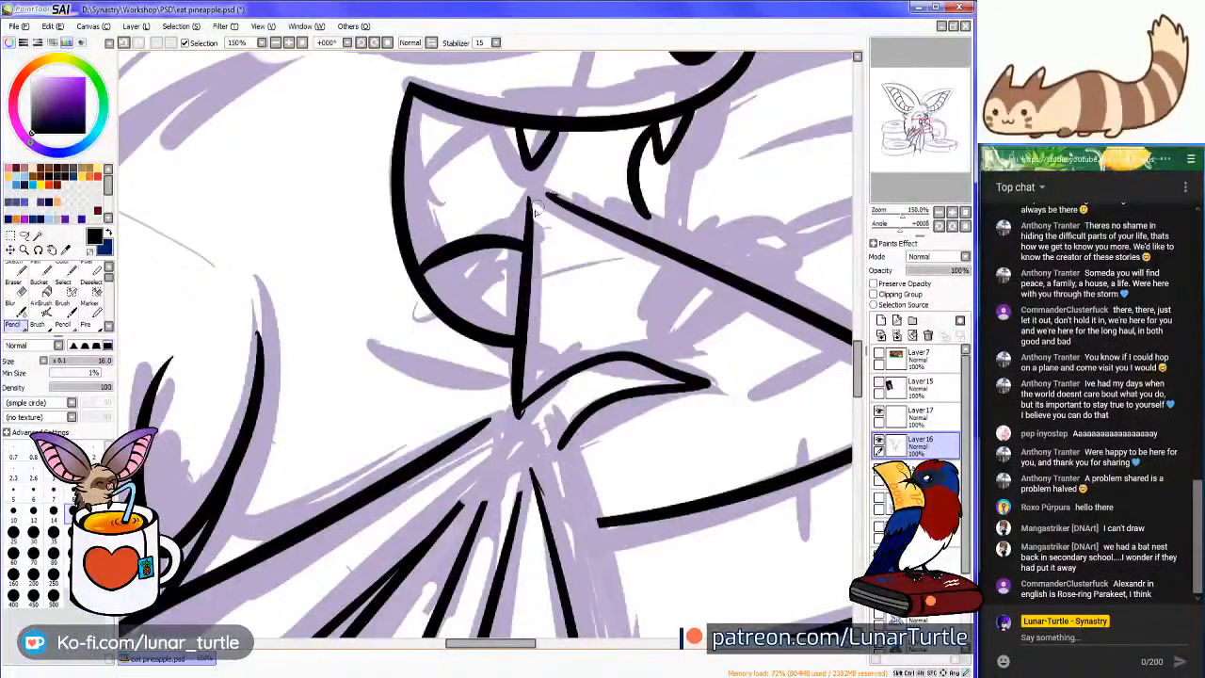
pyautogui.moveTo(529, 194); pyautogui.dragTo(599, 219)
pyautogui.hotkey('ctrl', 'z')
pyautogui.moveTo(529, 189); pyautogui.dragTo(579, 215)
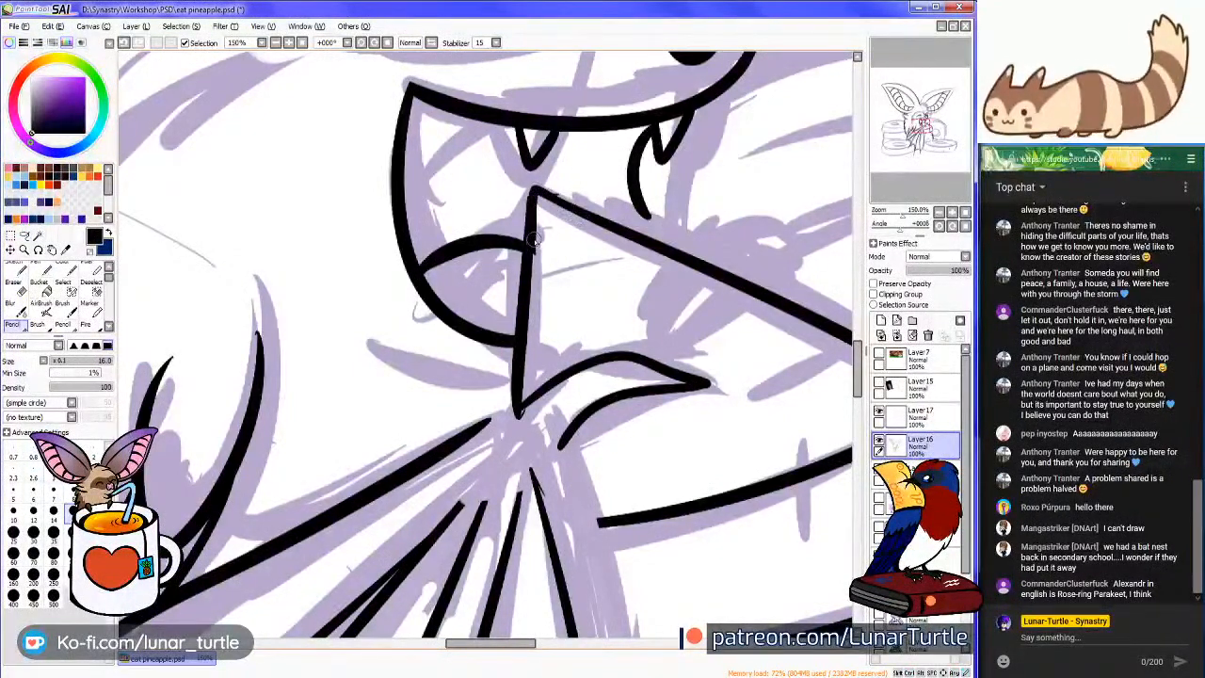
pyautogui.scroll(-5, 534, 243)
pyautogui.scroll(3, 555, 231)
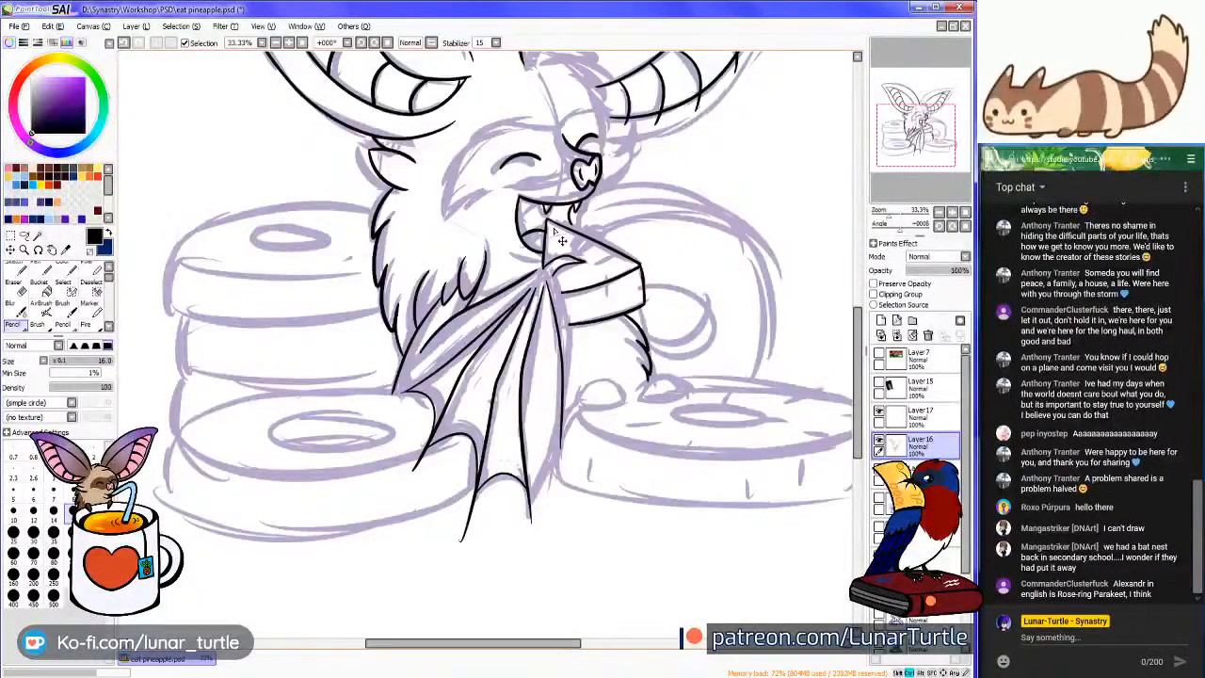
pyautogui.hotkey('ctrl', 's')
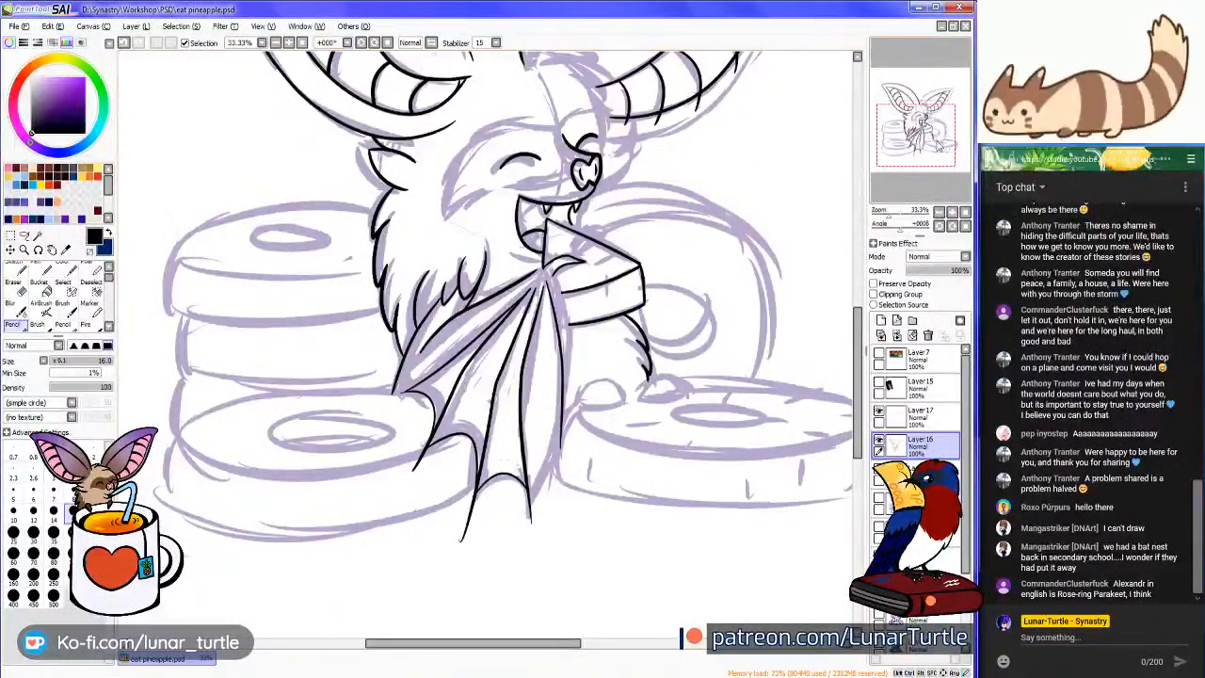
# Erase the middle and upper rib ends that stick out past the right ear's lower inner edge
pyautogui.scroll(3, 939, 146)
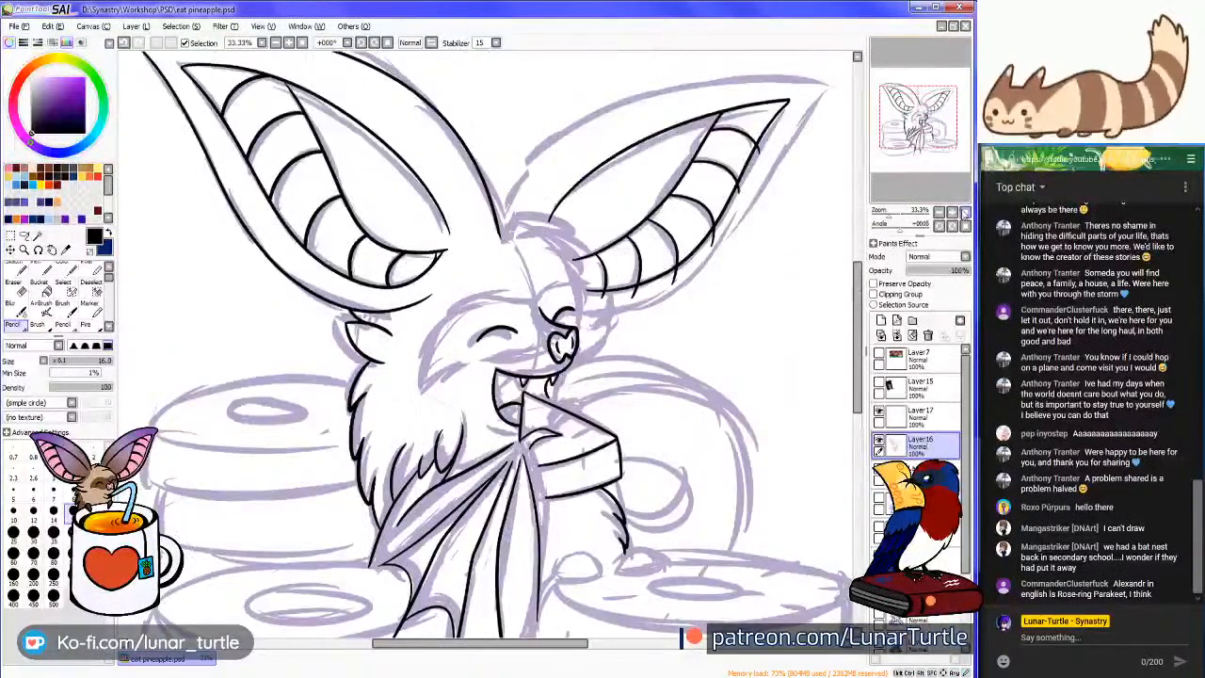
pyautogui.scroll(4, 951, 189)
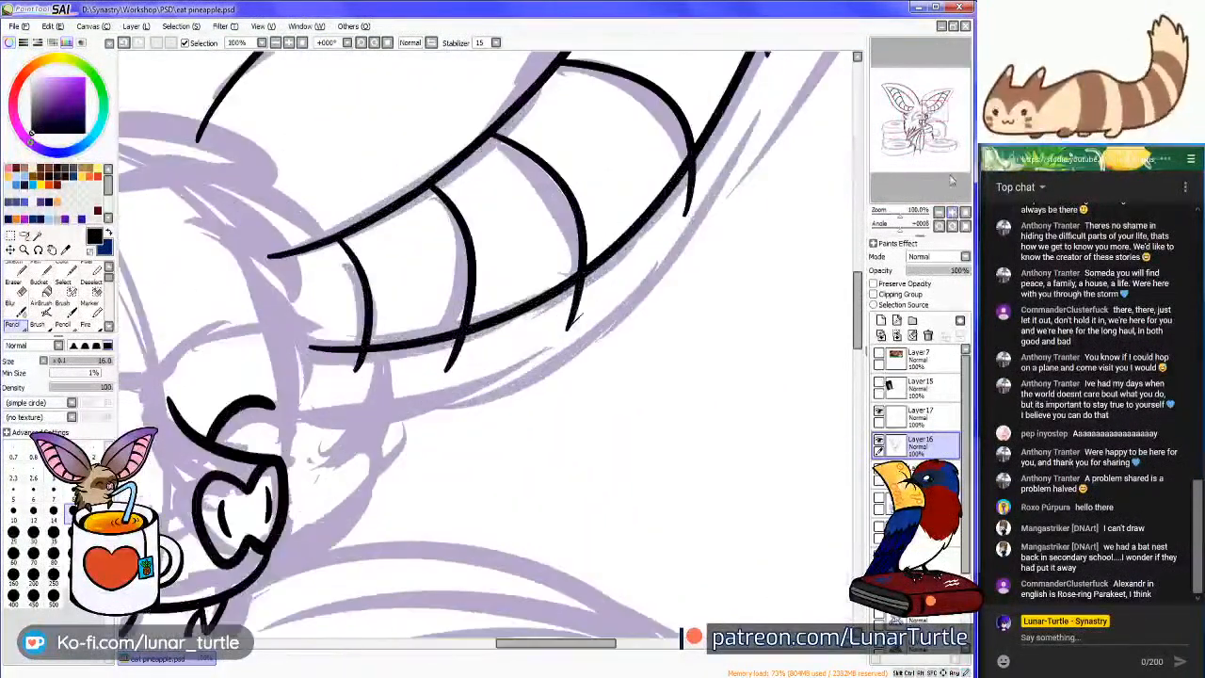
pyautogui.press('e')
pyautogui.moveTo(532, 377)
pyautogui.mouseDown()
pyautogui.moveTo(570, 346)
pyautogui.moveTo(518, 374)
pyautogui.moveTo(573, 324)
pyautogui.moveTo(531, 352)
pyautogui.moveTo(569, 330)
pyautogui.mouseUp()
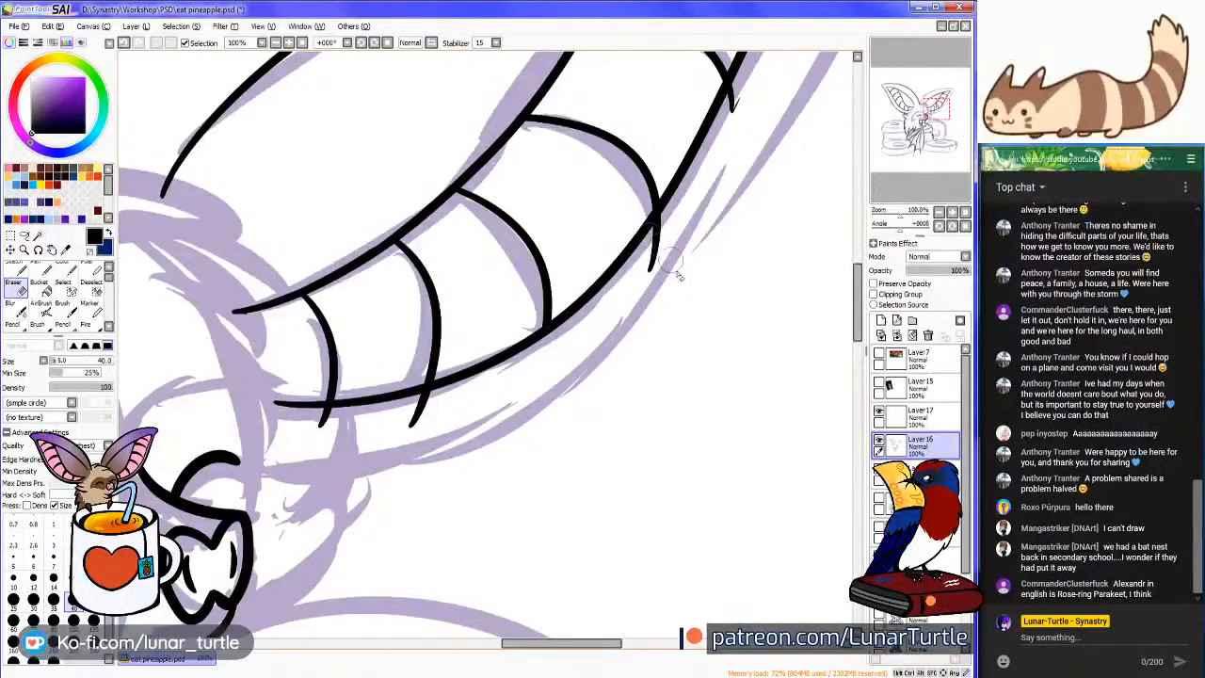
pyautogui.moveTo(678, 235)
pyautogui.mouseDown()
pyautogui.moveTo(644, 279)
pyautogui.moveTo(679, 204)
pyautogui.moveTo(647, 257)
pyautogui.mouseUp()
pyautogui.moveTo(667, 215)
pyautogui.mouseDown()
pyautogui.moveTo(648, 252)
pyautogui.moveTo(723, 199)
pyautogui.mouseUp()
pyautogui.scroll(3, 729, 263)
pyautogui.moveTo(734, 283)
pyautogui.mouseDown()
pyautogui.moveTo(756, 231)
pyautogui.moveTo(725, 297)
pyautogui.mouseUp()
pyautogui.scroll(-6, 725, 297)
pyautogui.scroll(3, 689, 334)
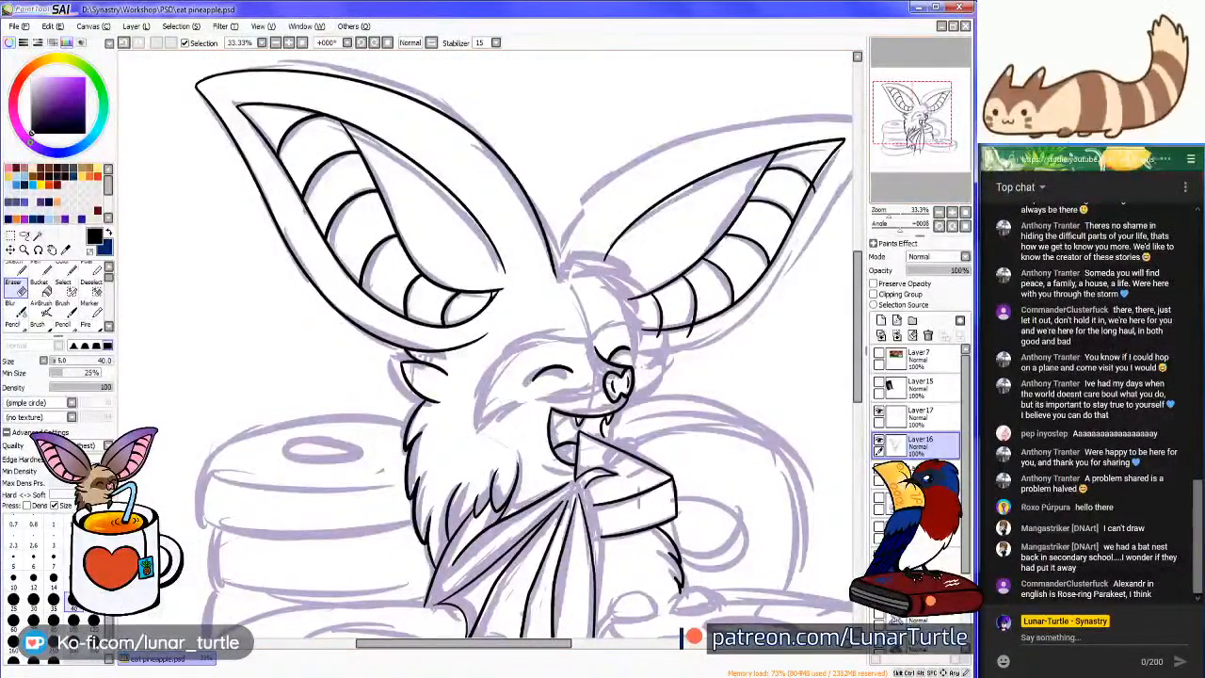
# Show the coloured reference picture on Layer7 to check the creature's face and ears, and hide it again
pyautogui.moveTo(911, 140); pyautogui.dragTo(914, 148)
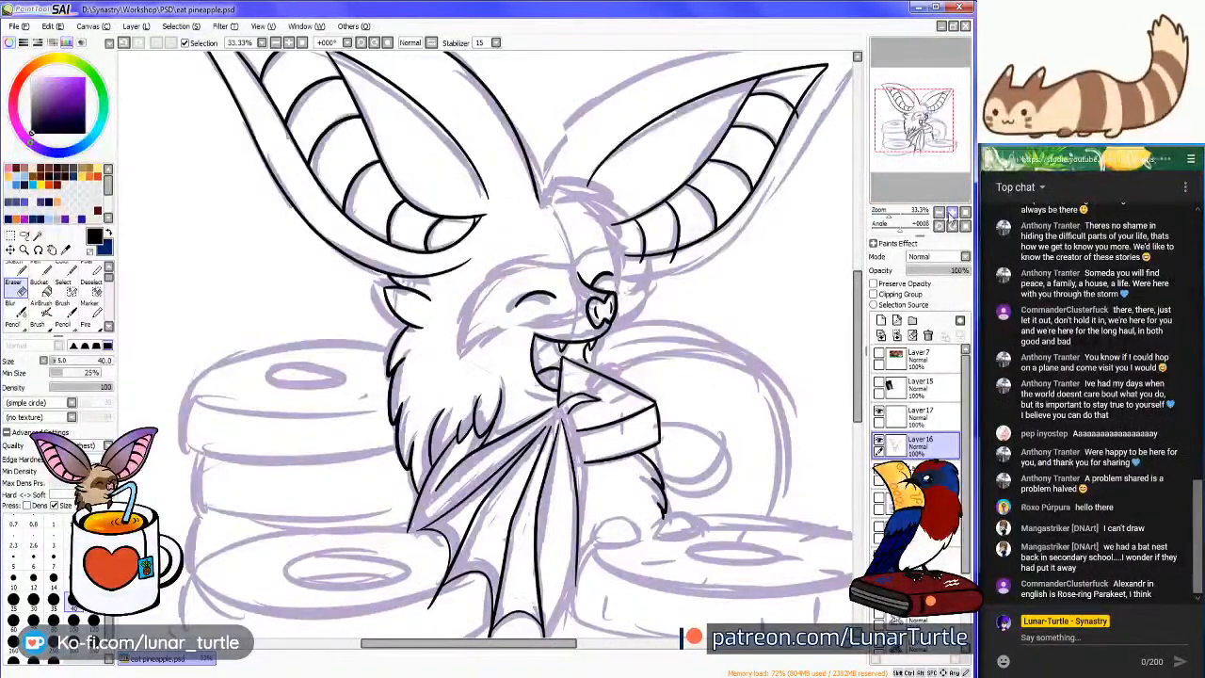
pyautogui.click(953, 213)
pyautogui.moveTo(925, 168); pyautogui.dragTo(926, 162)
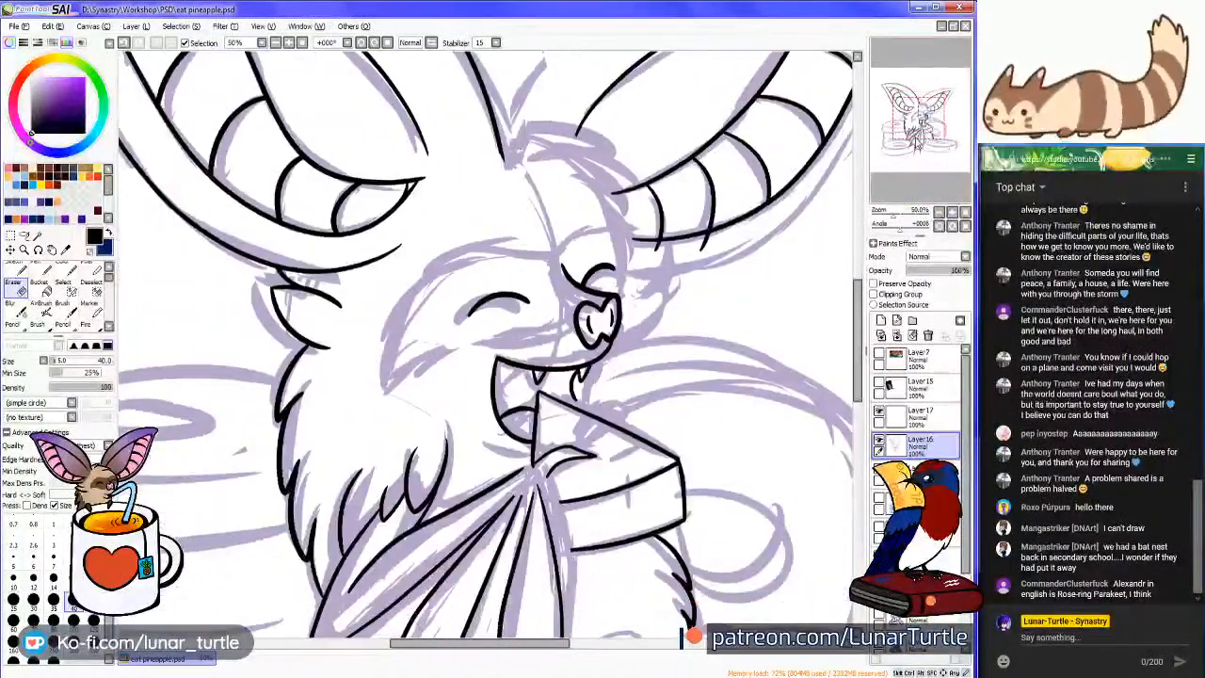
pyautogui.scroll(3, 697, 297)
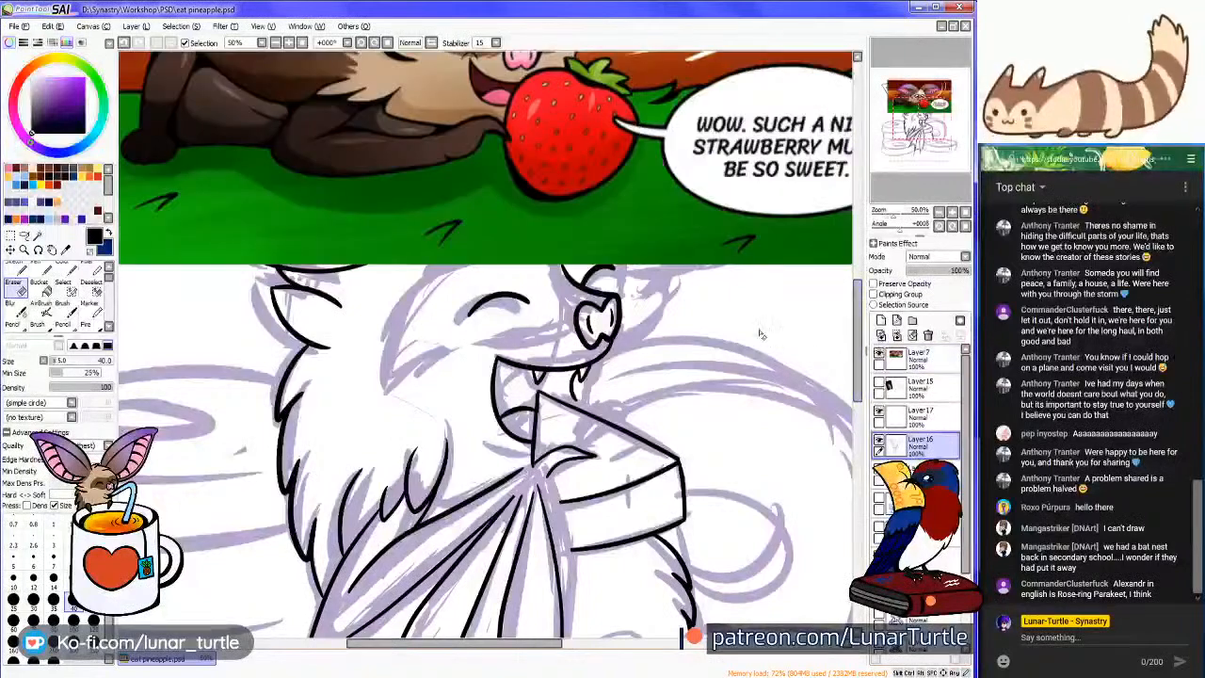
pyautogui.scroll(-2, 697, 296)
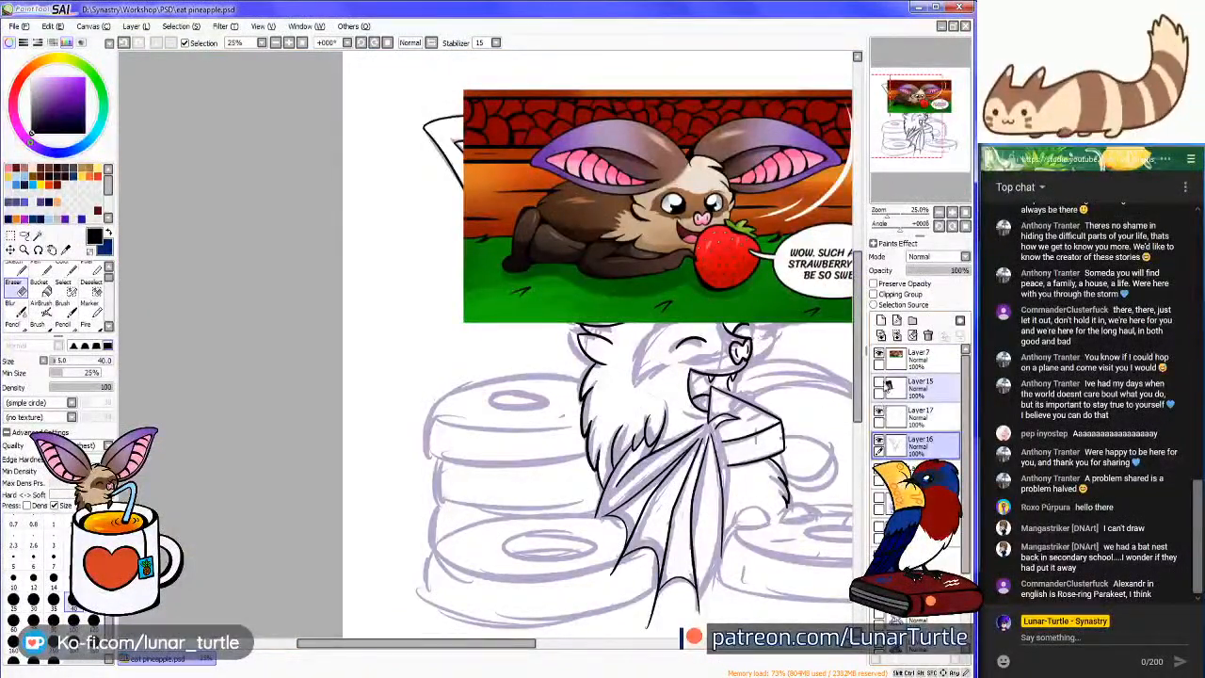
pyautogui.click(879, 356)
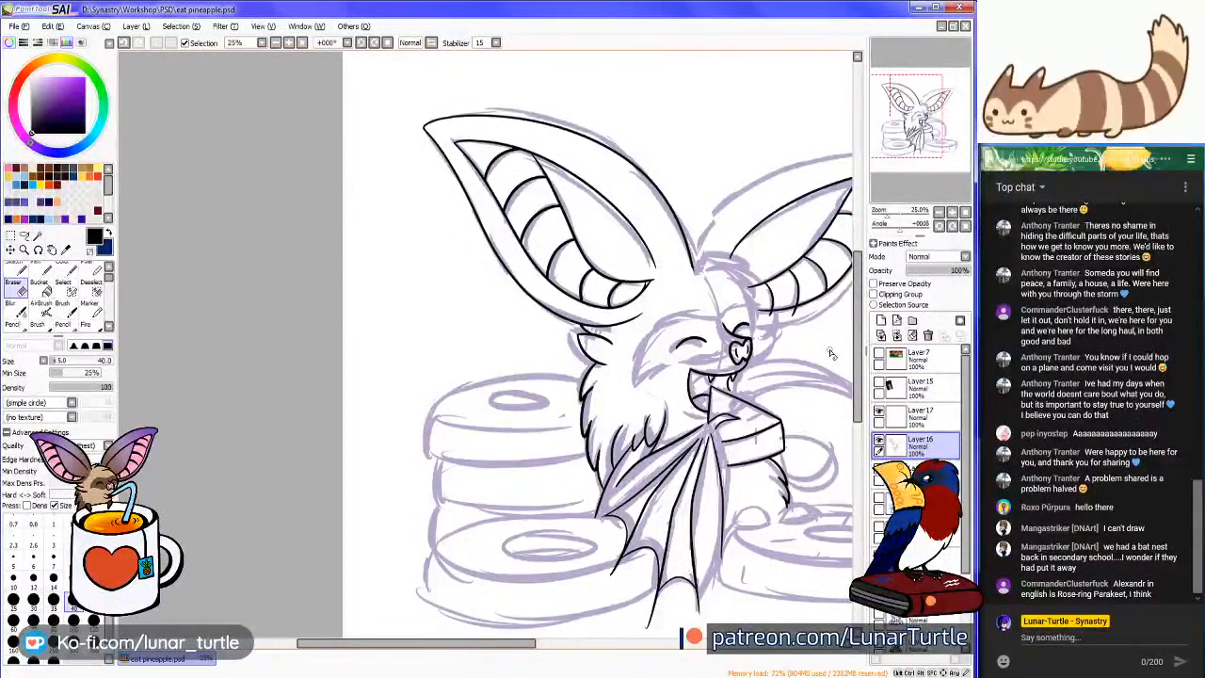
# Ink the curved fur tuft across the top of the head between the two ears with the Pencil
pyautogui.scroll(4, 739, 353)
pyautogui.scroll(-3, 739, 354)
pyautogui.scroll(1, 734, 367)
pyautogui.scroll(-3, 725, 379)
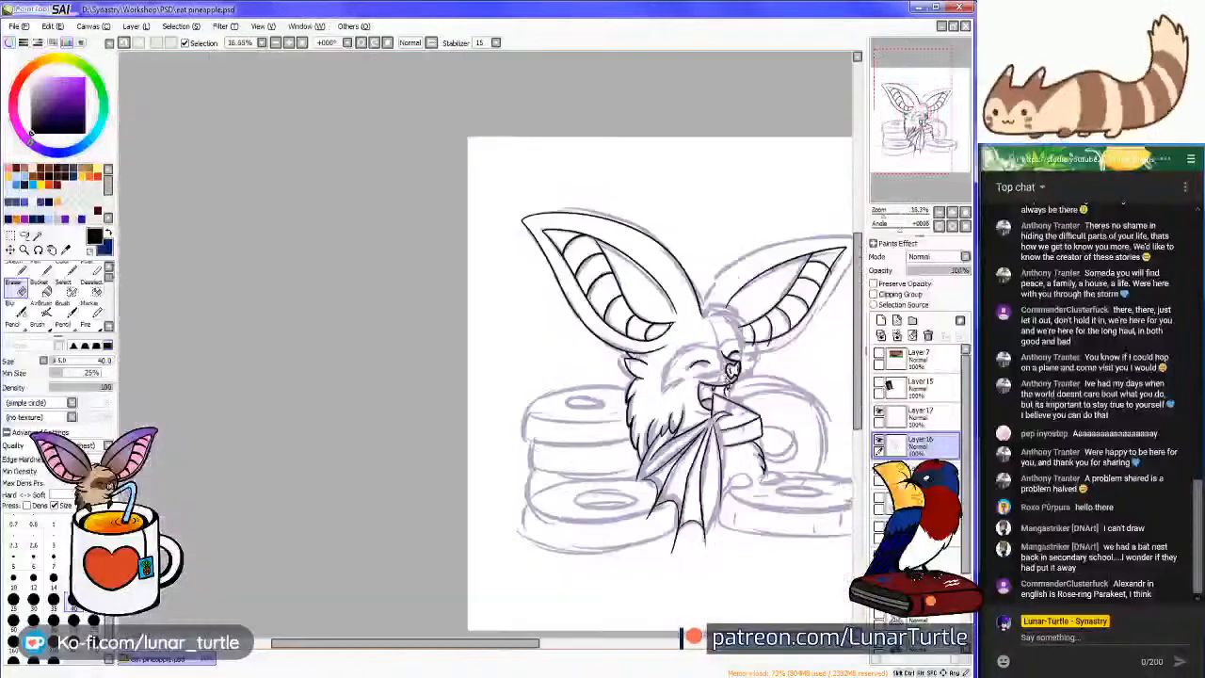
pyautogui.scroll(3, 733, 369)
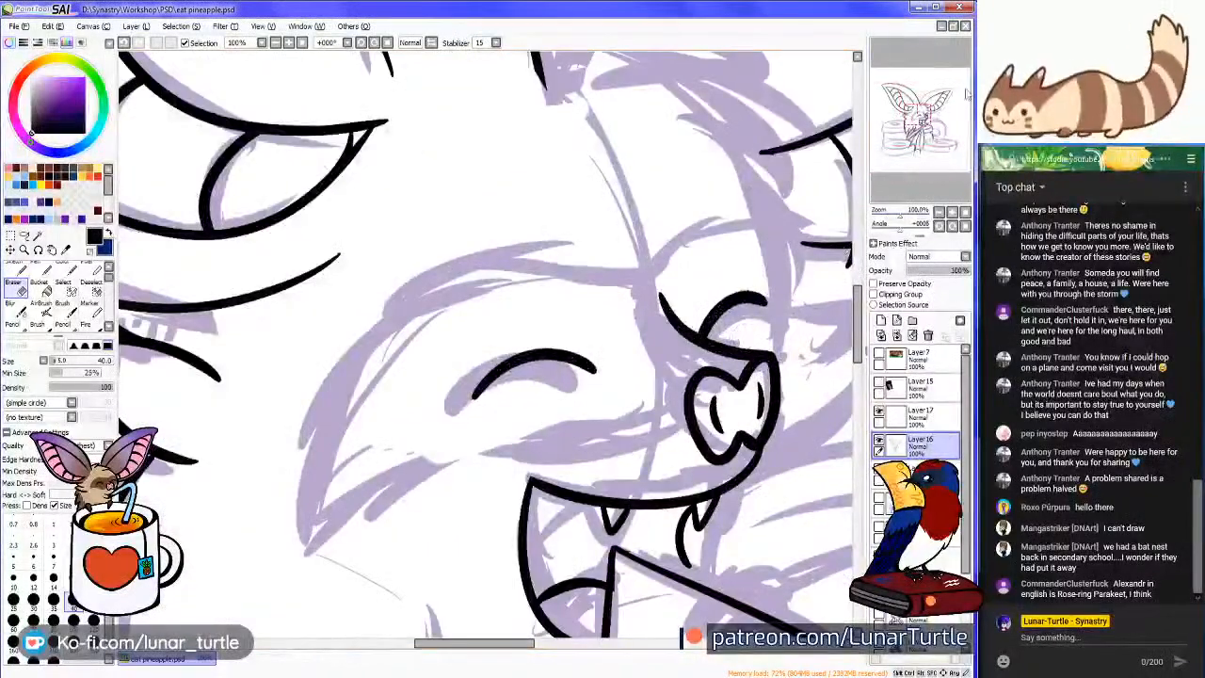
pyautogui.scroll(-2, 417, 215)
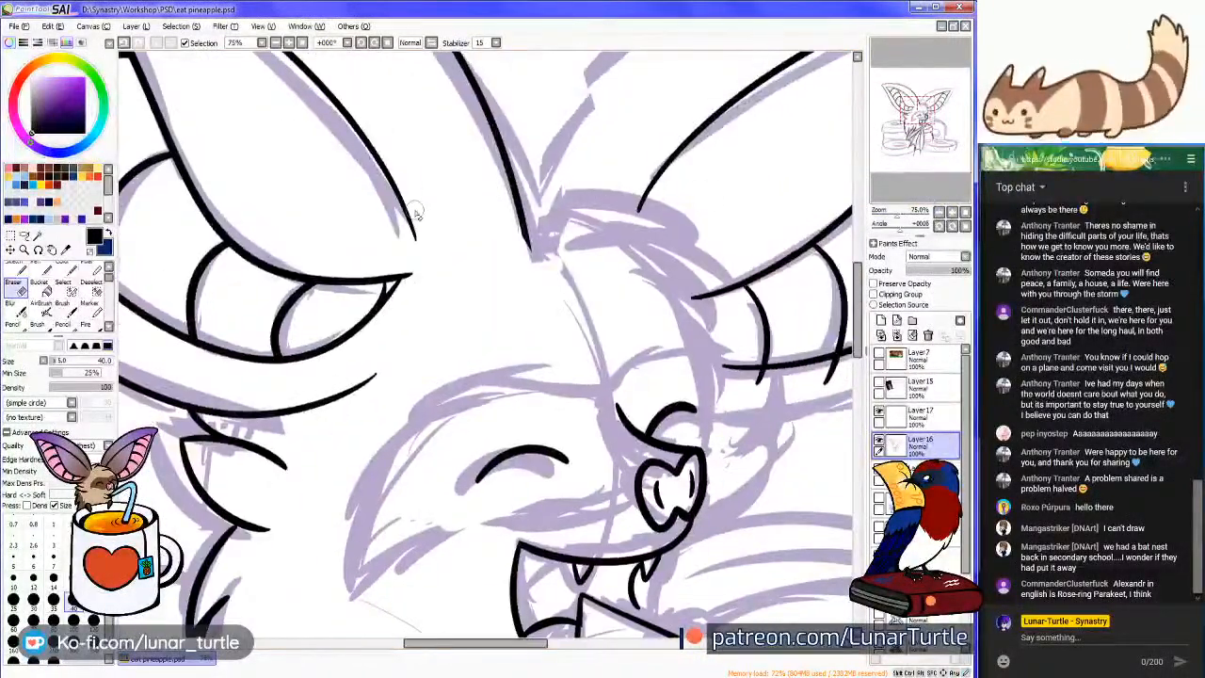
pyautogui.press('n')
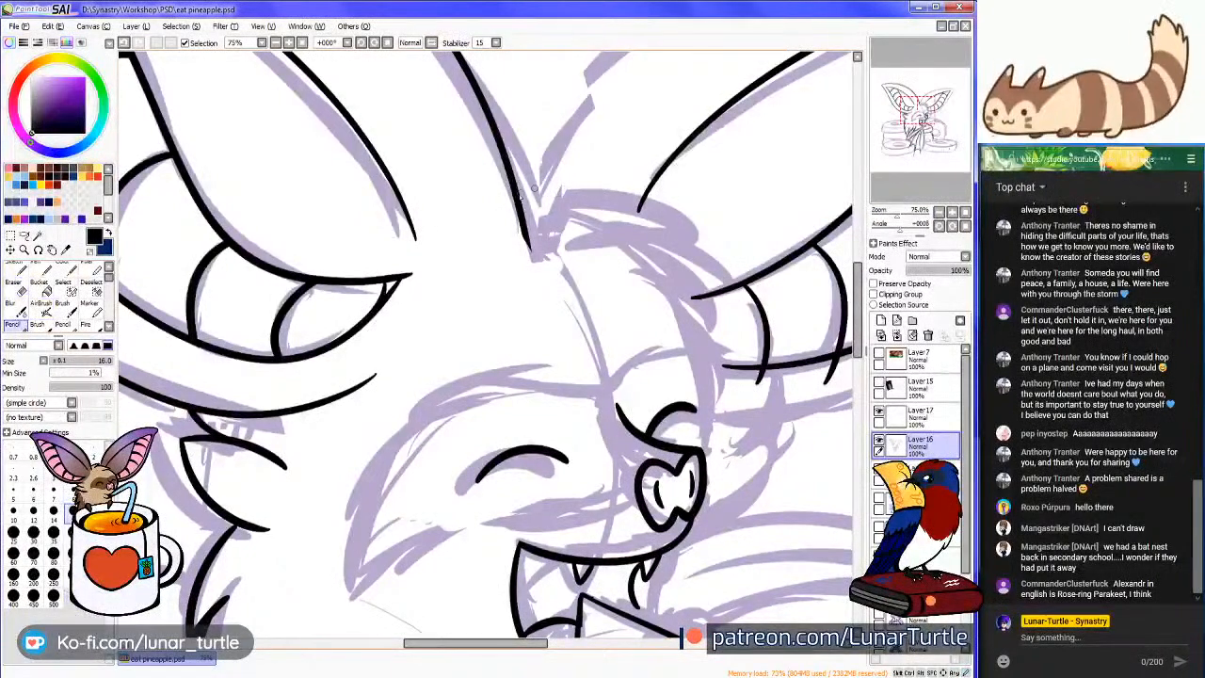
pyautogui.moveTo(526, 202)
pyautogui.mouseDown()
pyautogui.moveTo(653, 218)
pyautogui.moveTo(607, 240)
pyautogui.mouseUp()
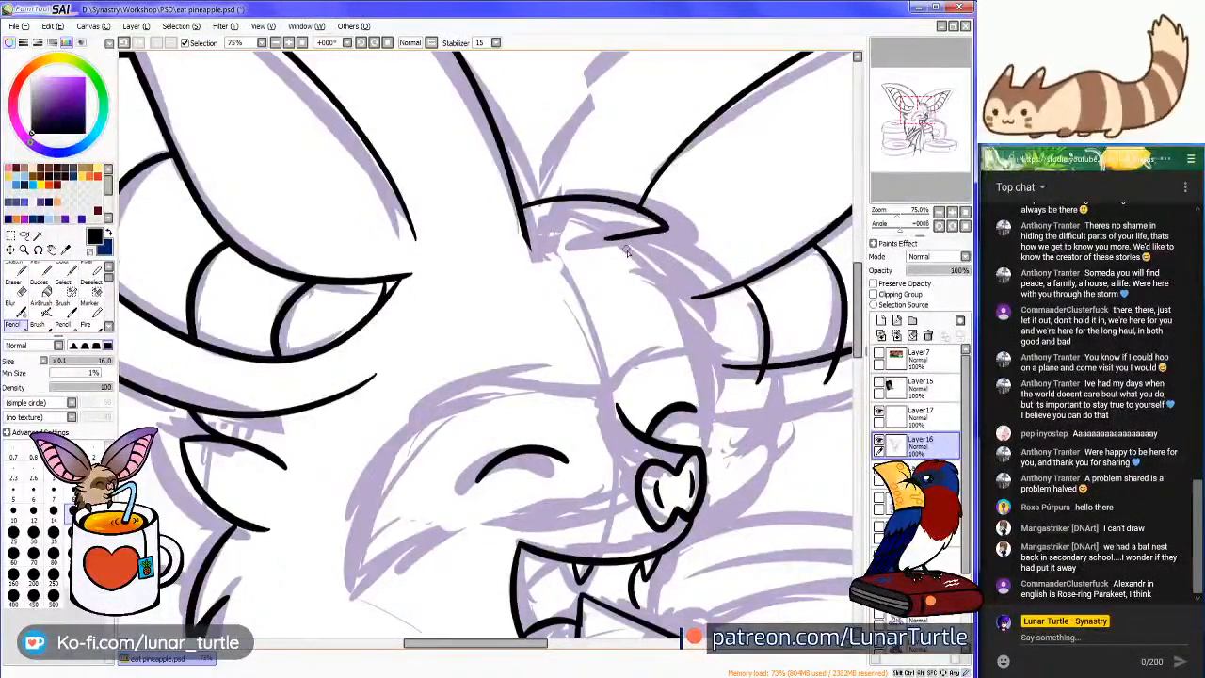
pyautogui.hotkey('ctrl', 'z')
pyautogui.moveTo(526, 203)
pyautogui.mouseDown()
pyautogui.moveTo(675, 235)
pyautogui.moveTo(594, 238)
pyautogui.moveTo(562, 200)
pyautogui.moveTo(680, 252)
pyautogui.moveTo(608, 243)
pyautogui.mouseUp()
pyautogui.hotkey('ctrl', 'z')
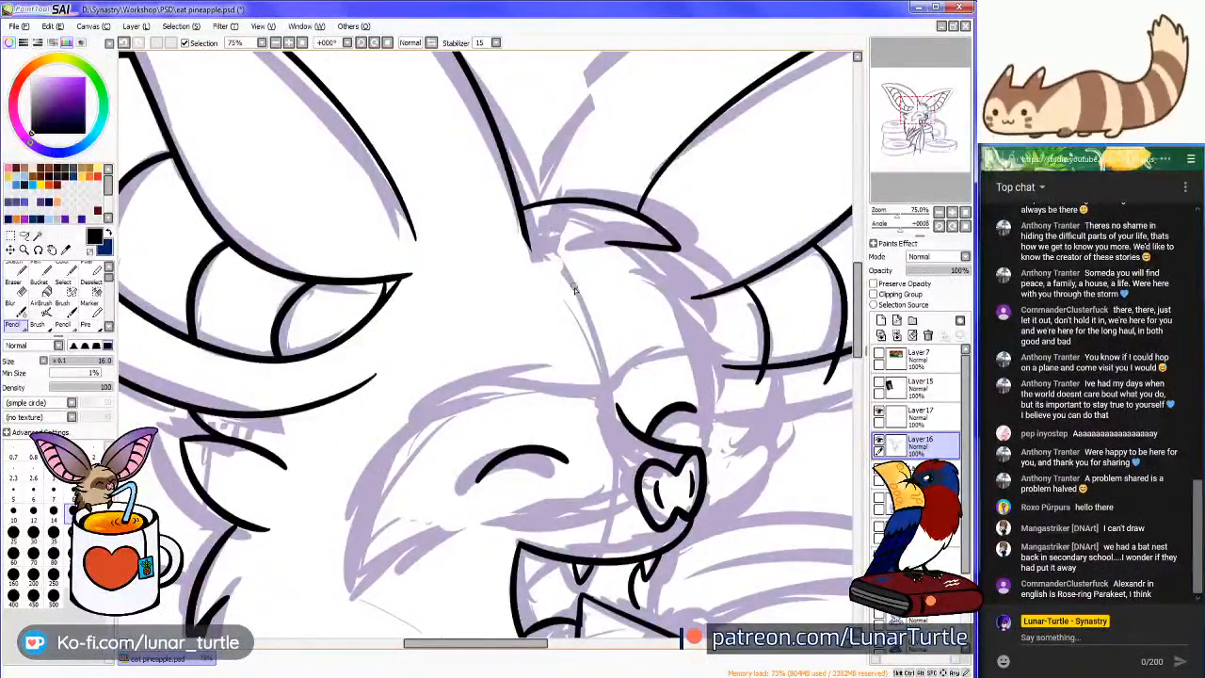
pyautogui.hotkey('ctrl', 'z')
pyautogui.moveTo(524, 209)
pyautogui.mouseDown()
pyautogui.moveTo(668, 231)
pyautogui.moveTo(599, 239)
pyautogui.mouseUp()
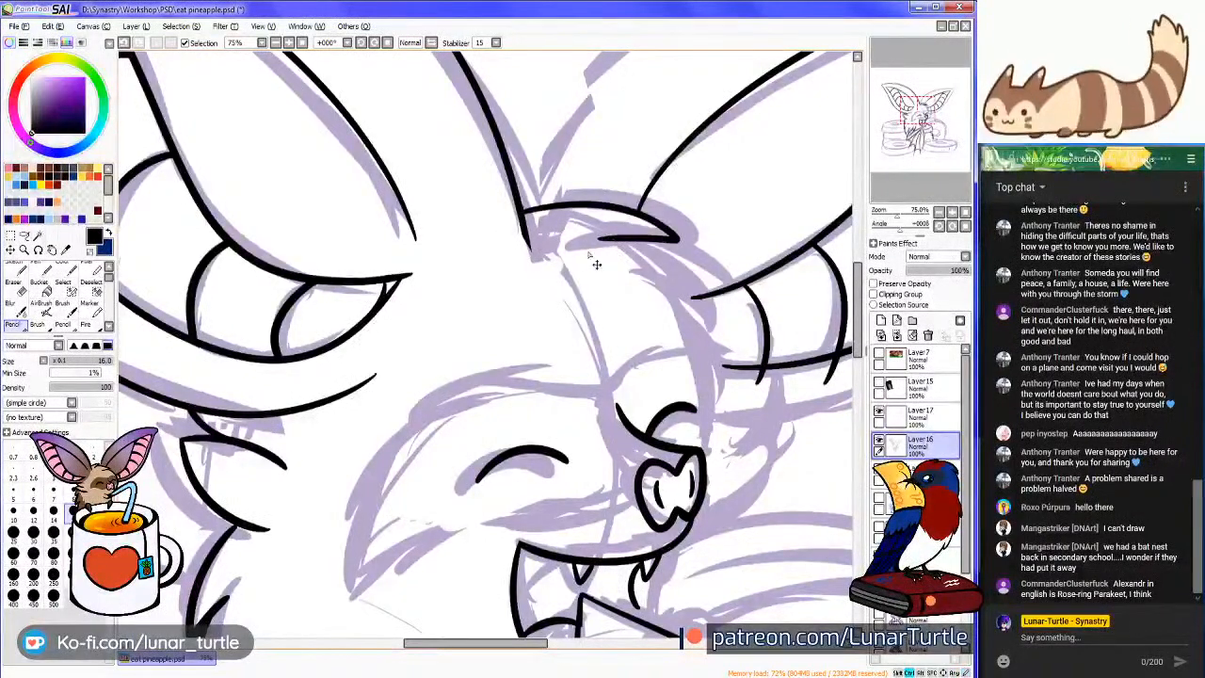
pyautogui.hotkey('ctrl', 'z')
pyautogui.moveTo(523, 203)
pyautogui.mouseDown()
pyautogui.moveTo(669, 239)
pyautogui.moveTo(603, 242)
pyautogui.mouseUp()
pyautogui.hotkey('ctrl', 'z')
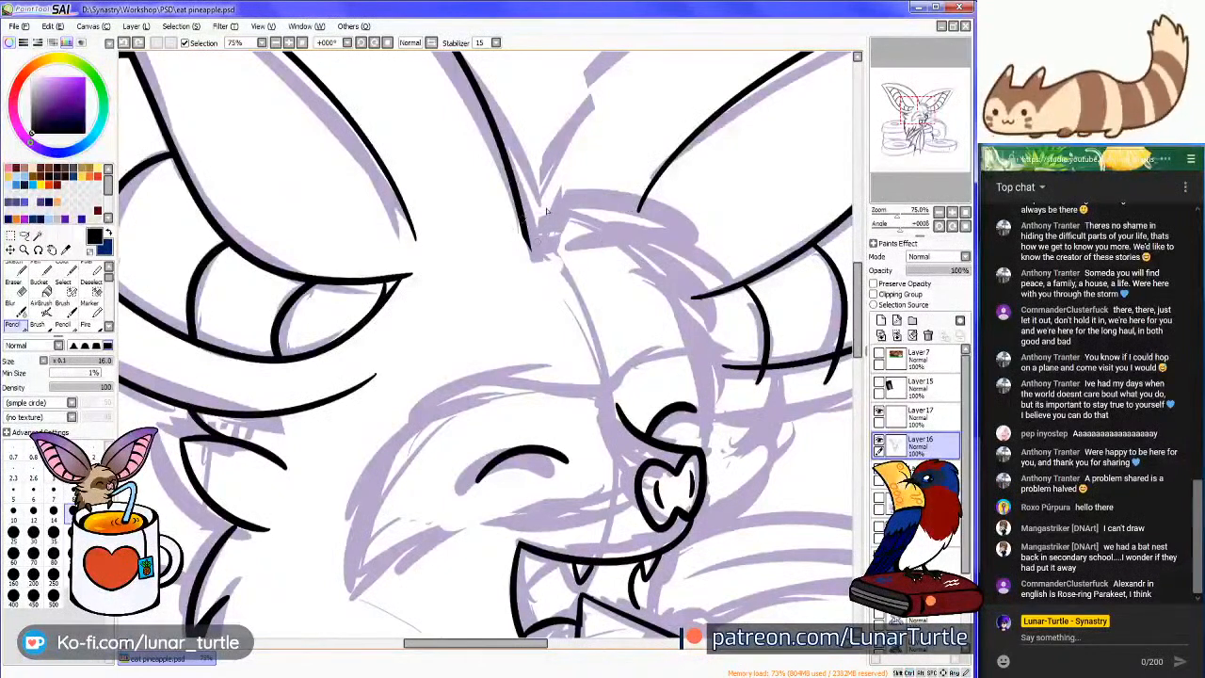
pyautogui.moveTo(613, 206); pyautogui.dragTo(589, 245)
pyautogui.hotkey('ctrl', 'z')
pyautogui.moveTo(524, 224)
pyautogui.mouseDown()
pyautogui.moveTo(642, 227)
pyautogui.moveTo(588, 247)
pyautogui.mouseUp()
# Ink the forehead's outer contour from beneath the head tuft, past the far eye, down to the nose
pyautogui.moveTo(643, 304)
pyautogui.mouseDown()
pyautogui.moveTo(677, 328)
pyautogui.moveTo(705, 378)
pyautogui.moveTo(708, 471)
pyautogui.mouseUp()
pyautogui.hotkey('ctrl', 'z')
pyautogui.moveTo(667, 318); pyautogui.dragTo(705, 464)
# Check the whole drawing, then show the coloured reference picture on Layer7 to examine the face and hide it again
pyautogui.moveTo(917, 121); pyautogui.dragTo(914, 120)
pyautogui.click(965, 214)
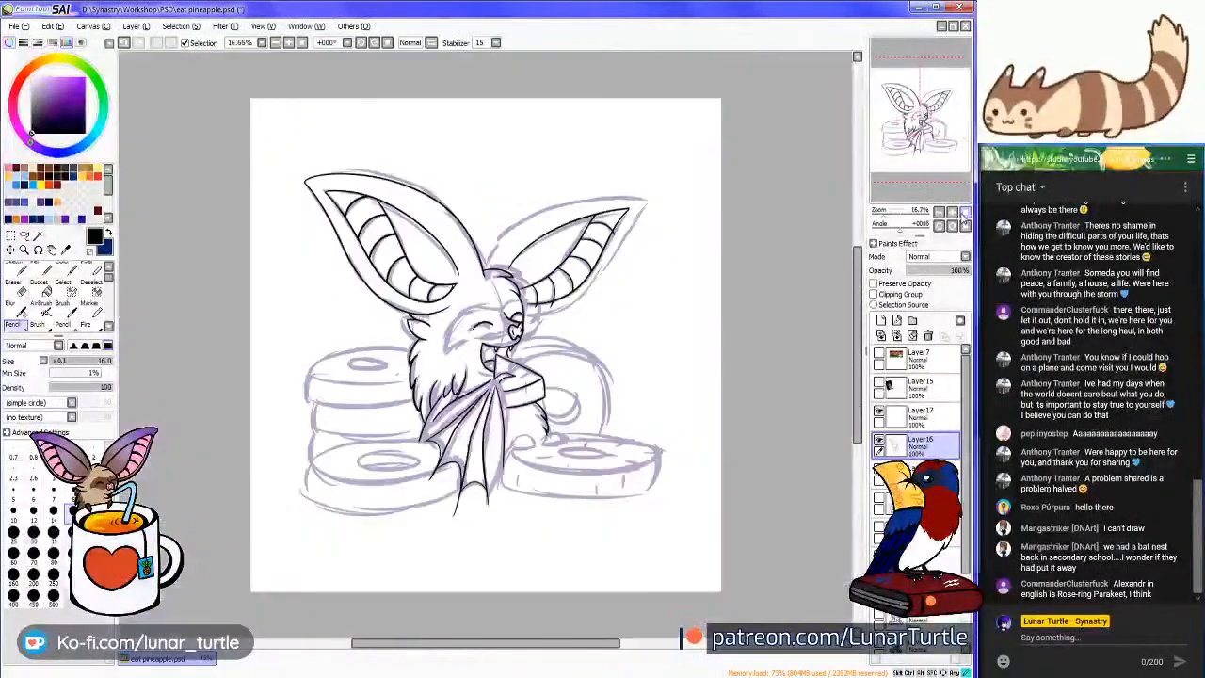
pyautogui.click(952, 213)
pyautogui.click(952, 212)
pyautogui.click(952, 213)
pyautogui.moveTo(951, 184); pyautogui.dragTo(942, 172)
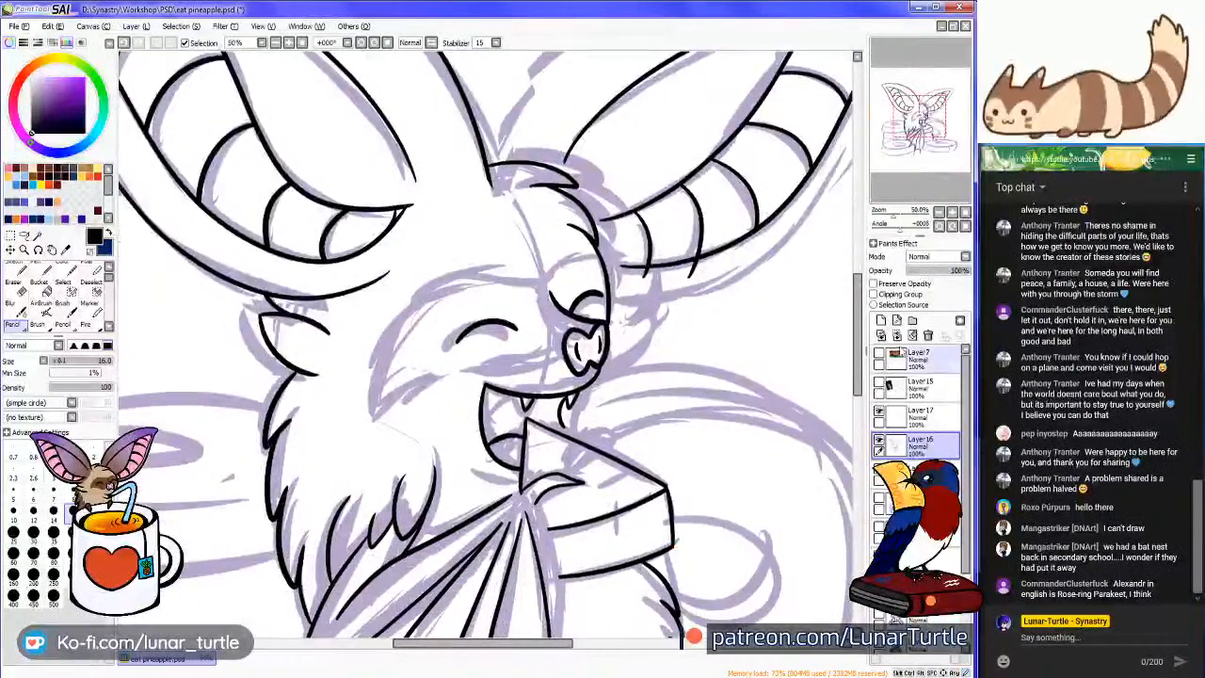
pyautogui.click(880, 357)
pyautogui.moveTo(921, 127)
pyautogui.mouseDown()
pyautogui.moveTo(920, 94)
pyautogui.moveTo(913, 153)
pyautogui.moveTo(912, 129)
pyautogui.mouseUp()
pyautogui.click(880, 358)
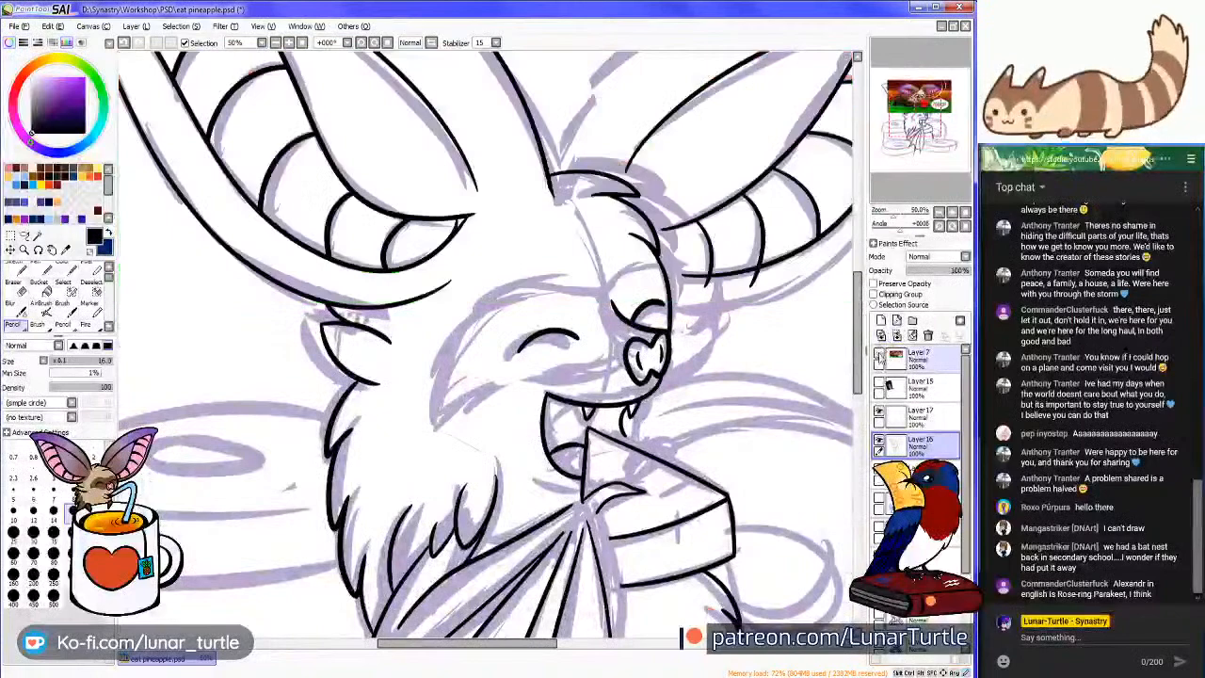
pyautogui.click(914, 128)
# Lasso the eyes, nose and open mouth on Layer16, following the pineapple slice's upper edge
pyautogui.click(953, 213)
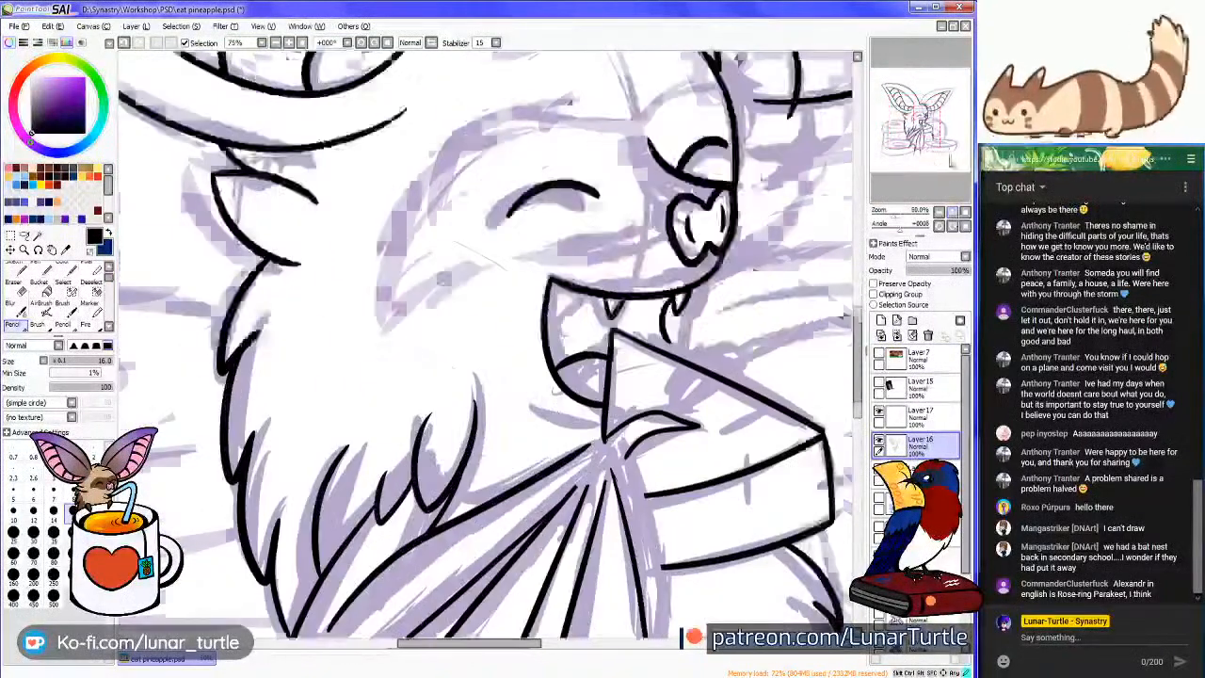
pyautogui.click(27, 235)
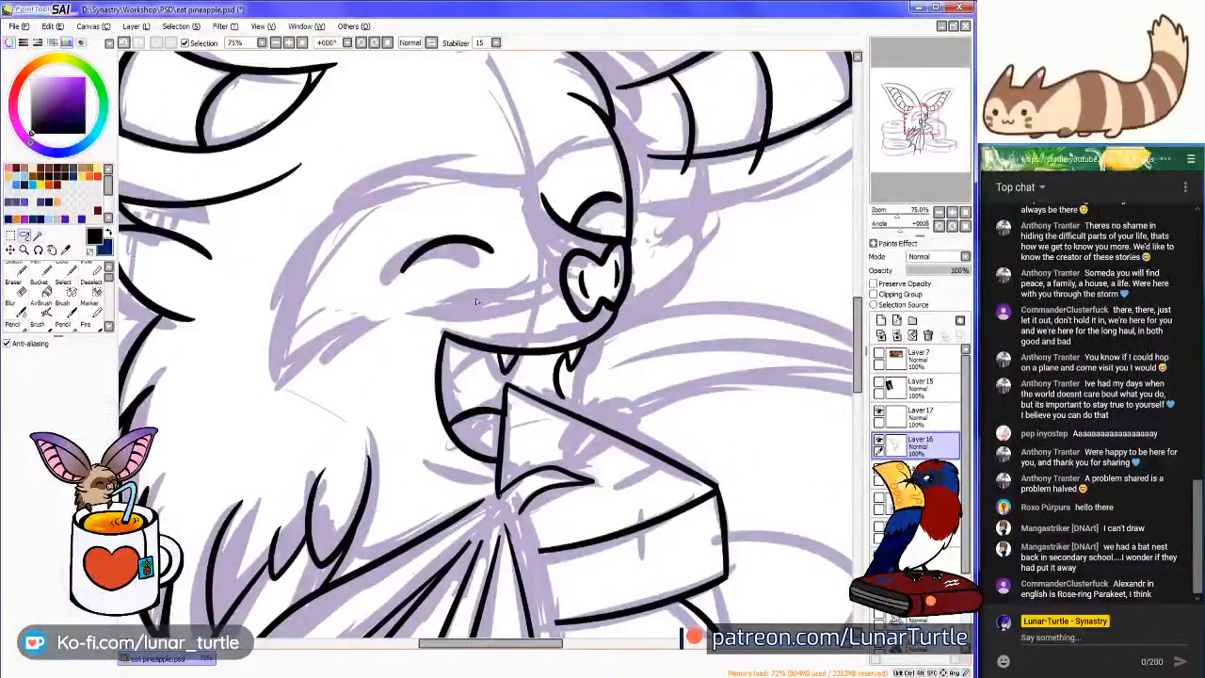
pyautogui.moveTo(421, 193)
pyautogui.mouseDown()
pyautogui.moveTo(353, 337)
pyautogui.moveTo(393, 418)
pyautogui.mouseUp()
pyautogui.moveTo(497, 464); pyautogui.dragTo(496, 426)
pyautogui.moveTo(571, 402)
pyautogui.mouseDown()
pyautogui.moveTo(635, 364)
pyautogui.moveTo(676, 268)
pyautogui.mouseUp()
pyautogui.moveTo(624, 141); pyautogui.dragTo(452, 142)
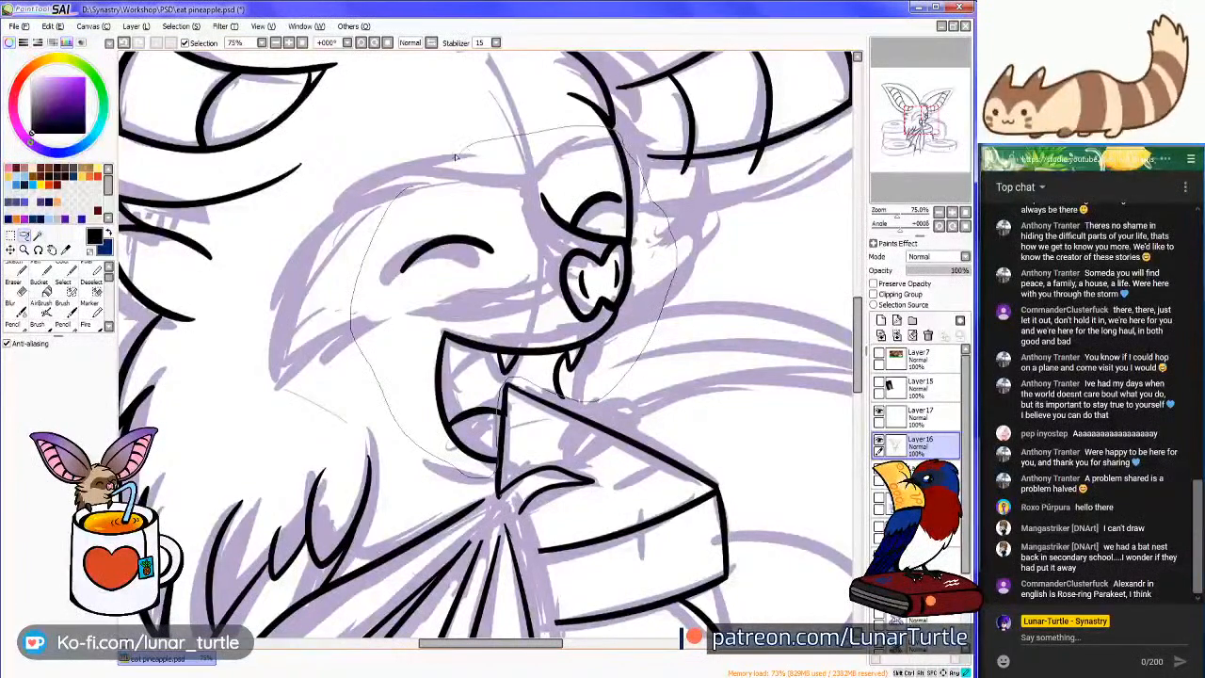
pyautogui.scroll(-3, 446, 186)
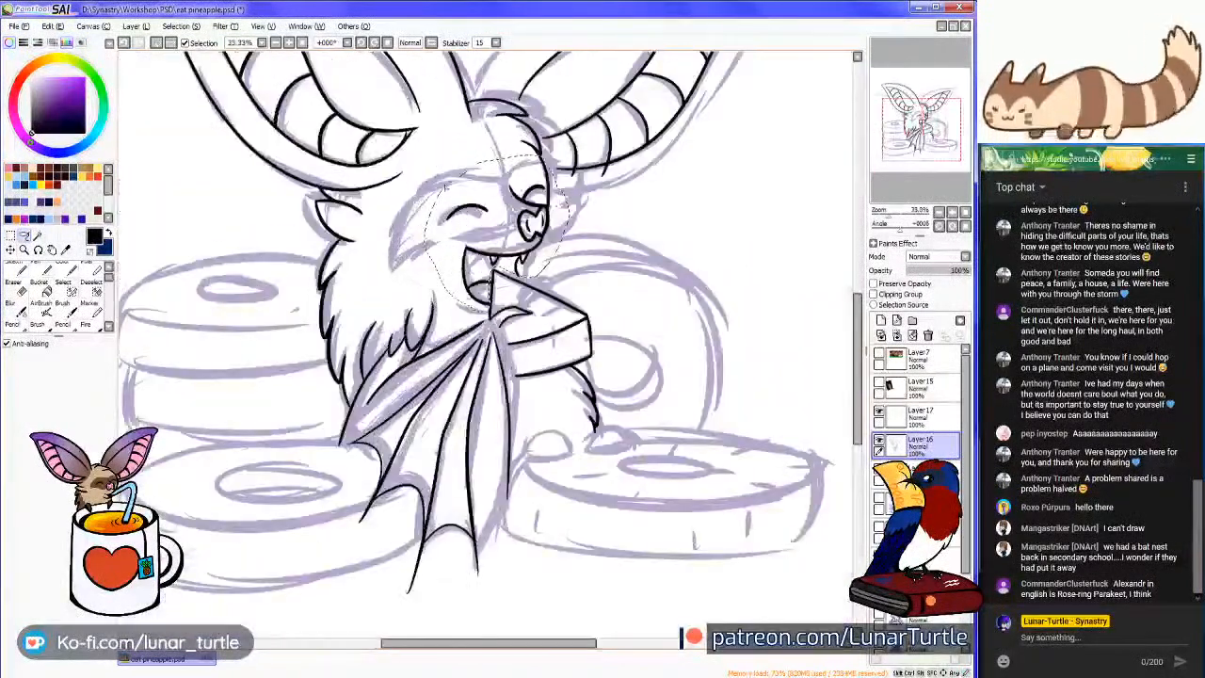
# Transform the selected facial features, scaling them down slightly and shifting them up and inward on the head
pyautogui.click(10, 236)
pyautogui.click(36, 383)
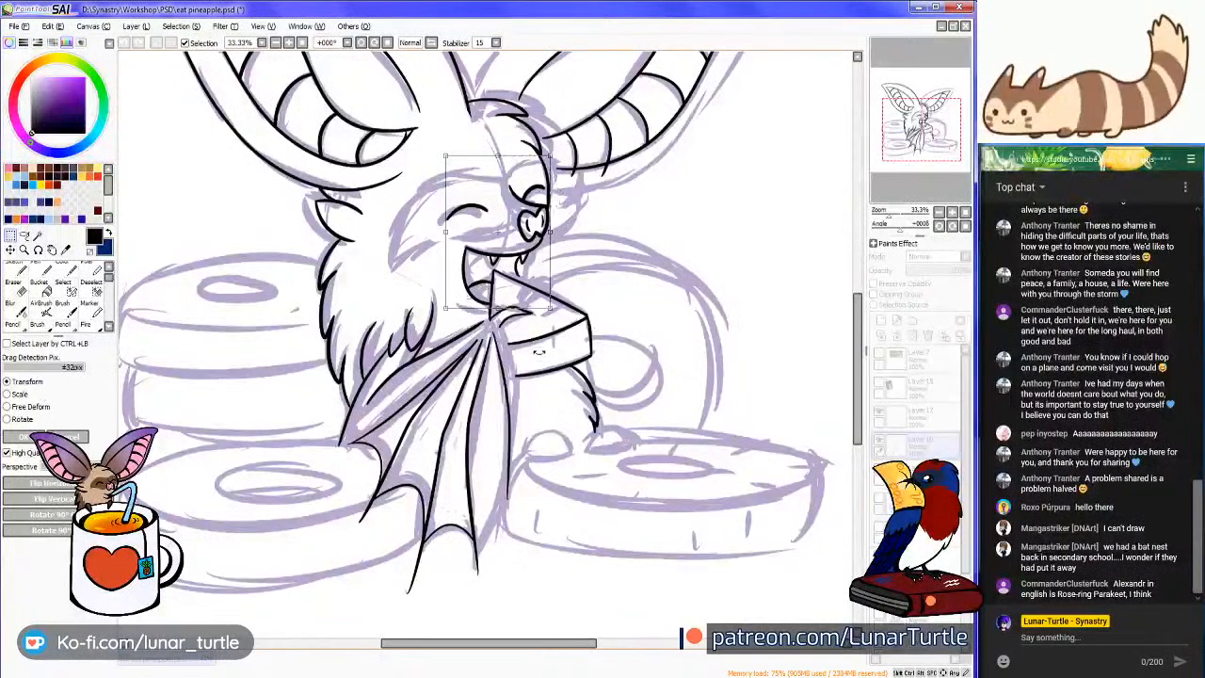
pyautogui.moveTo(549, 310); pyautogui.dragTo(543, 299)
pyautogui.moveTo(529, 256)
pyautogui.mouseDown()
pyautogui.moveTo(525, 239)
pyautogui.moveTo(532, 247)
pyautogui.mouseUp()
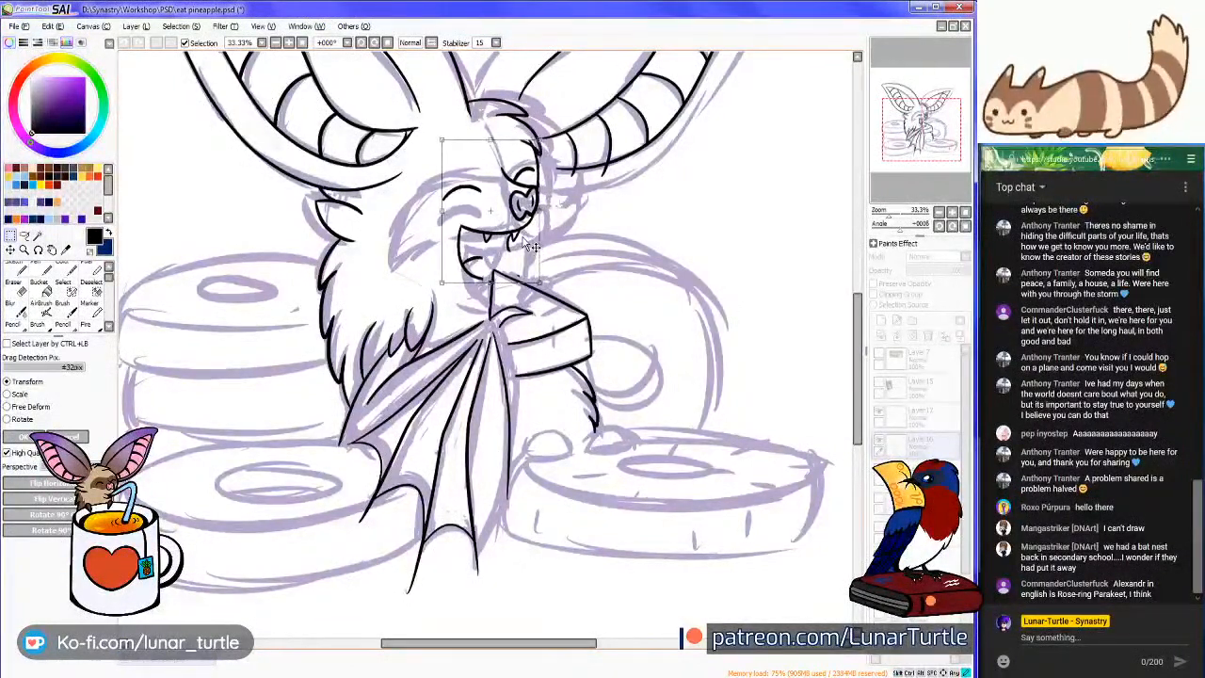
pyautogui.scroll(-3, 533, 246)
pyautogui.scroll(4, 555, 207)
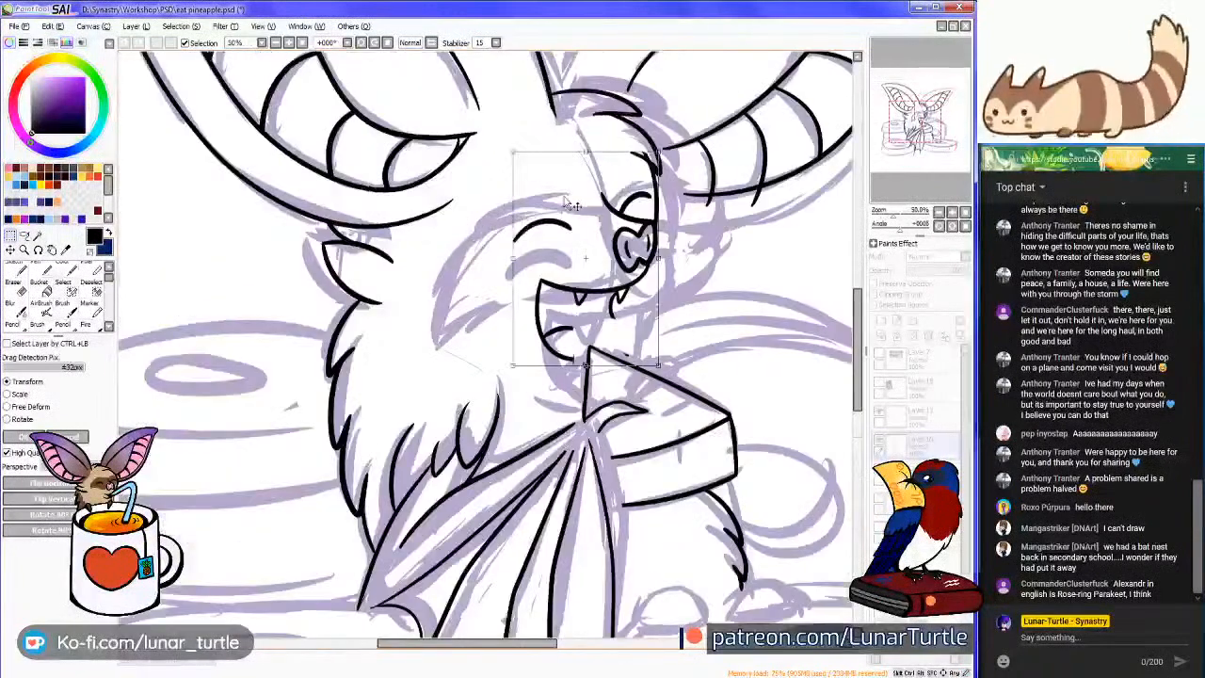
pyautogui.moveTo(609, 256); pyautogui.dragTo(622, 259)
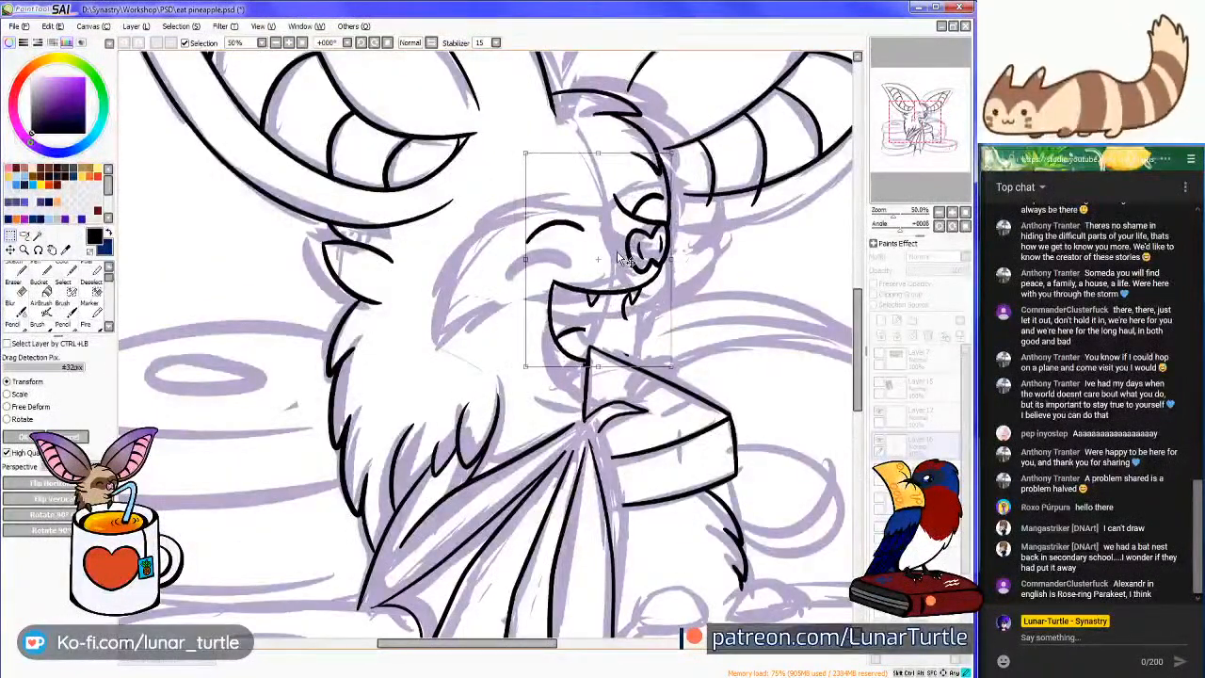
pyautogui.scroll(-1, 619, 257)
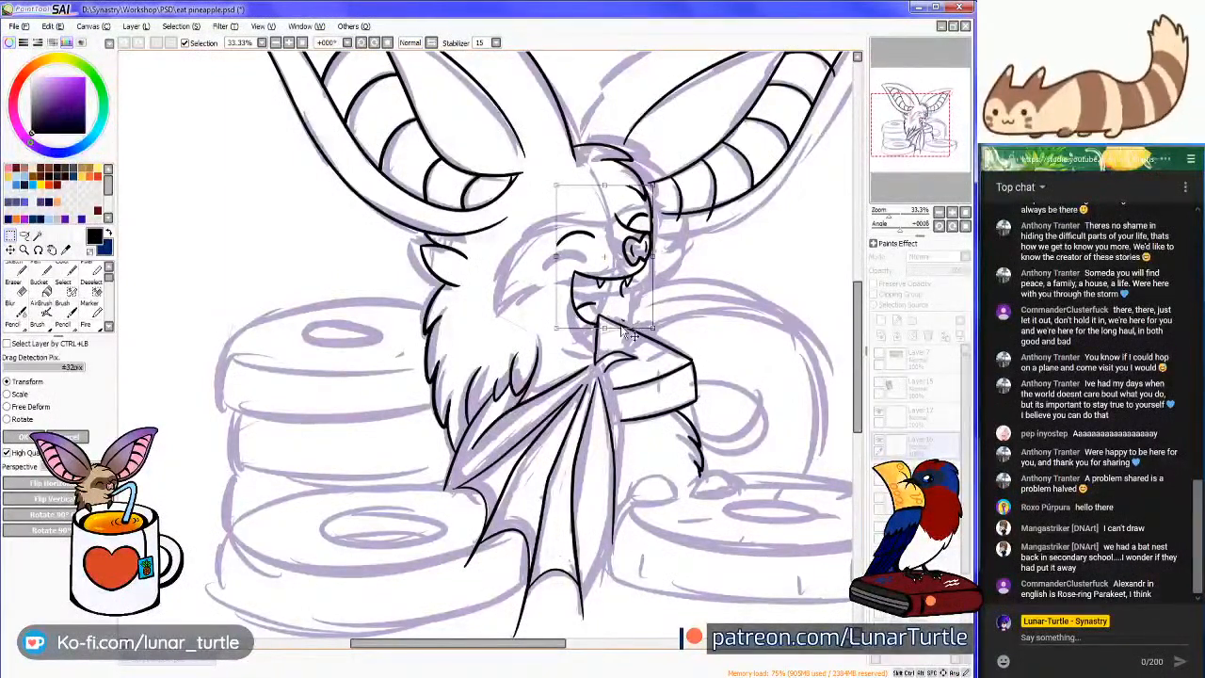
pyautogui.moveTo(622, 320); pyautogui.dragTo(612, 322)
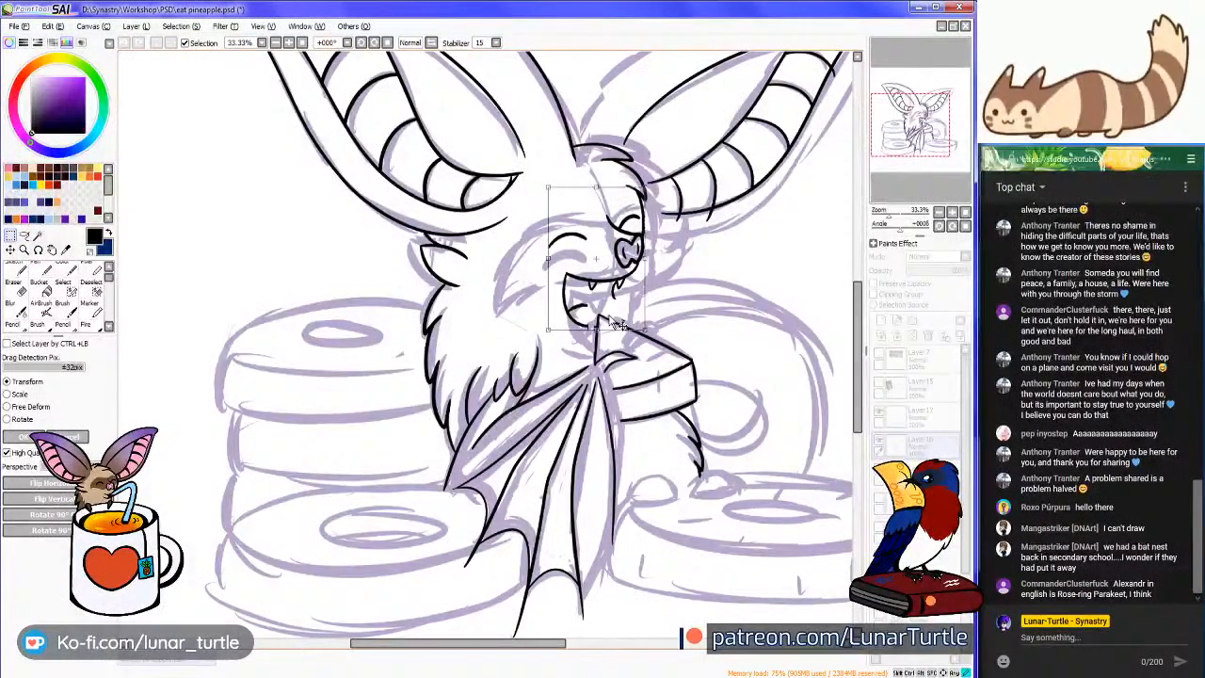
pyautogui.press('Return')
# Compare the face before and after the transform by repeatedly undoing and redoing it, ending on the transformed version
pyautogui.scroll(4, 605, 226)
pyautogui.scroll(-4, 617, 276)
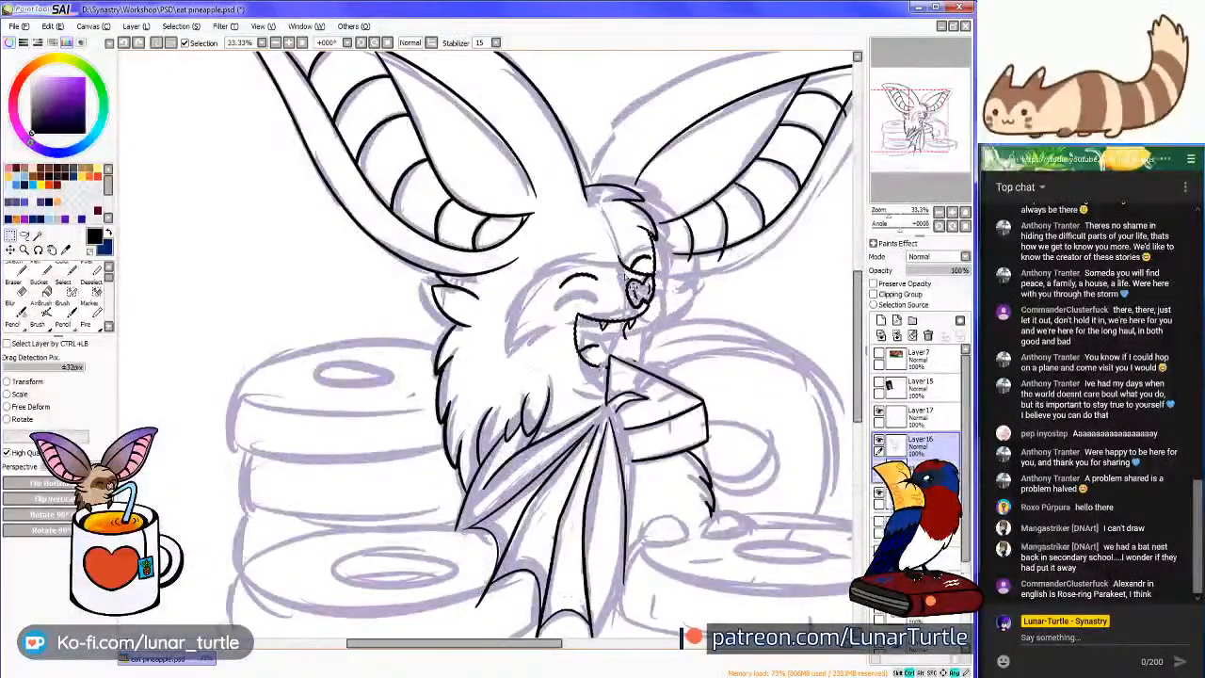
pyautogui.hotkey('ctrl', 'z')
pyautogui.hotkey('ctrl', 'y')
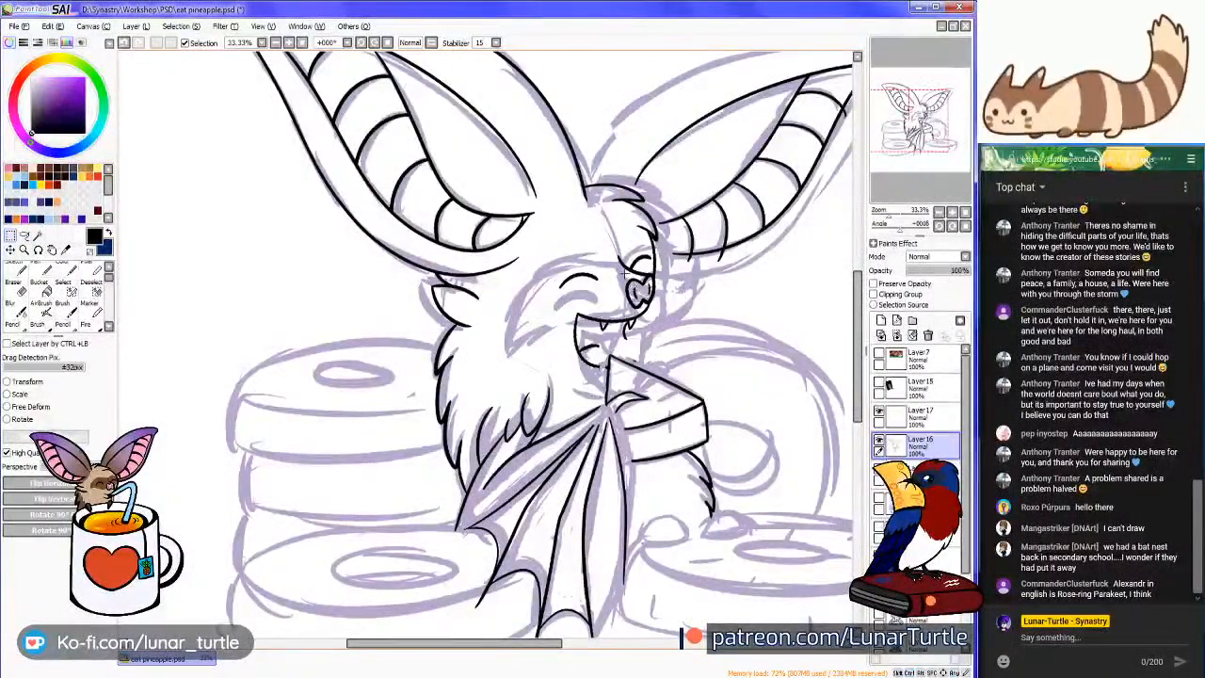
pyautogui.hotkey('ctrl', 'z')
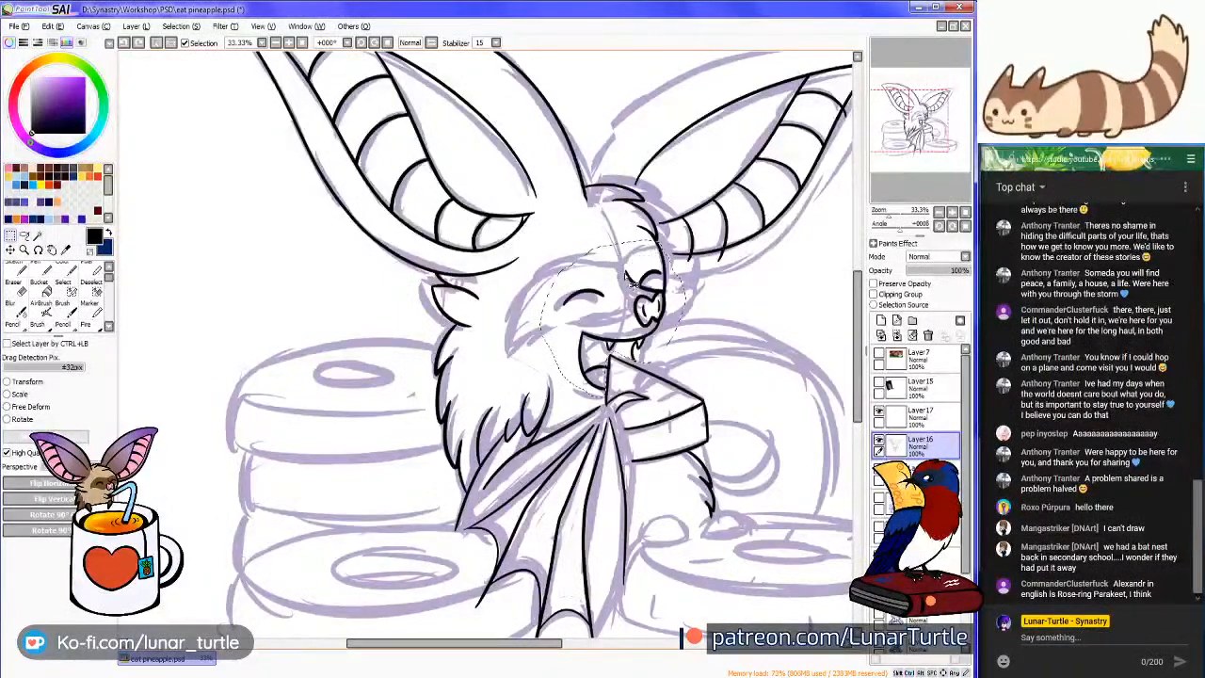
pyautogui.hotkey('ctrl', 'y')
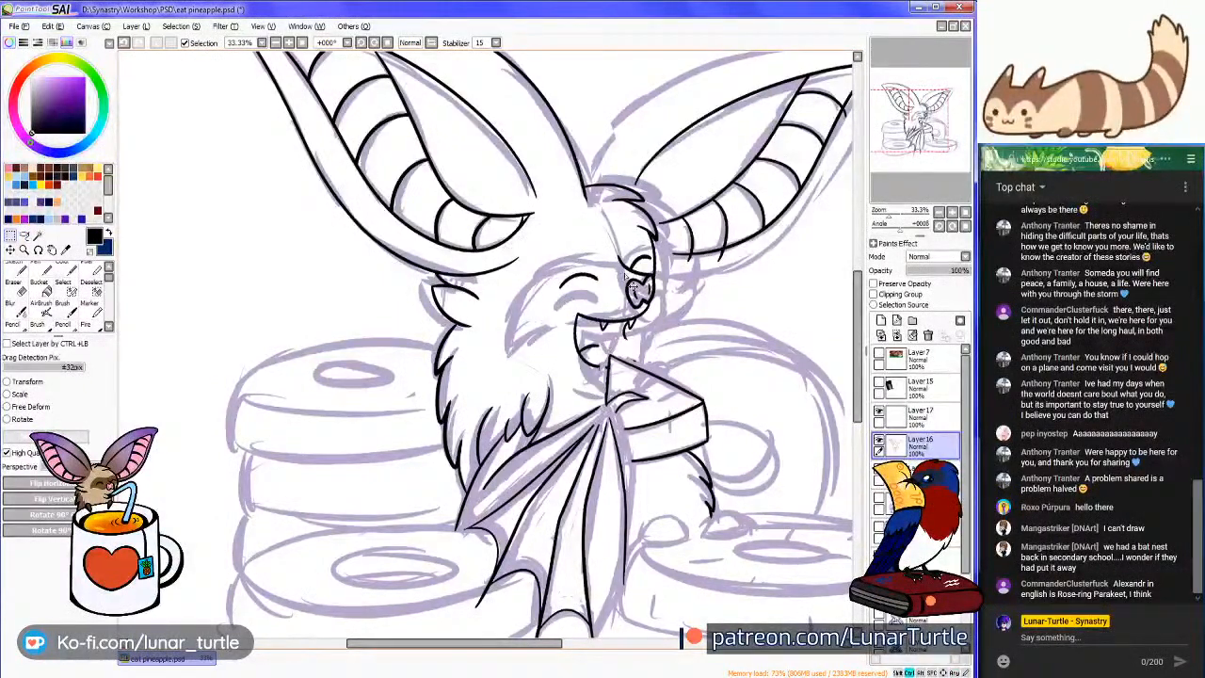
pyautogui.hotkey('ctrl', 'z')
pyautogui.hotkey('ctrl', 'y')
pyautogui.hotkey('ctrl', 'z')
pyautogui.hotkey('ctrl', 'y')
pyautogui.hotkey('ctrl', 'z')
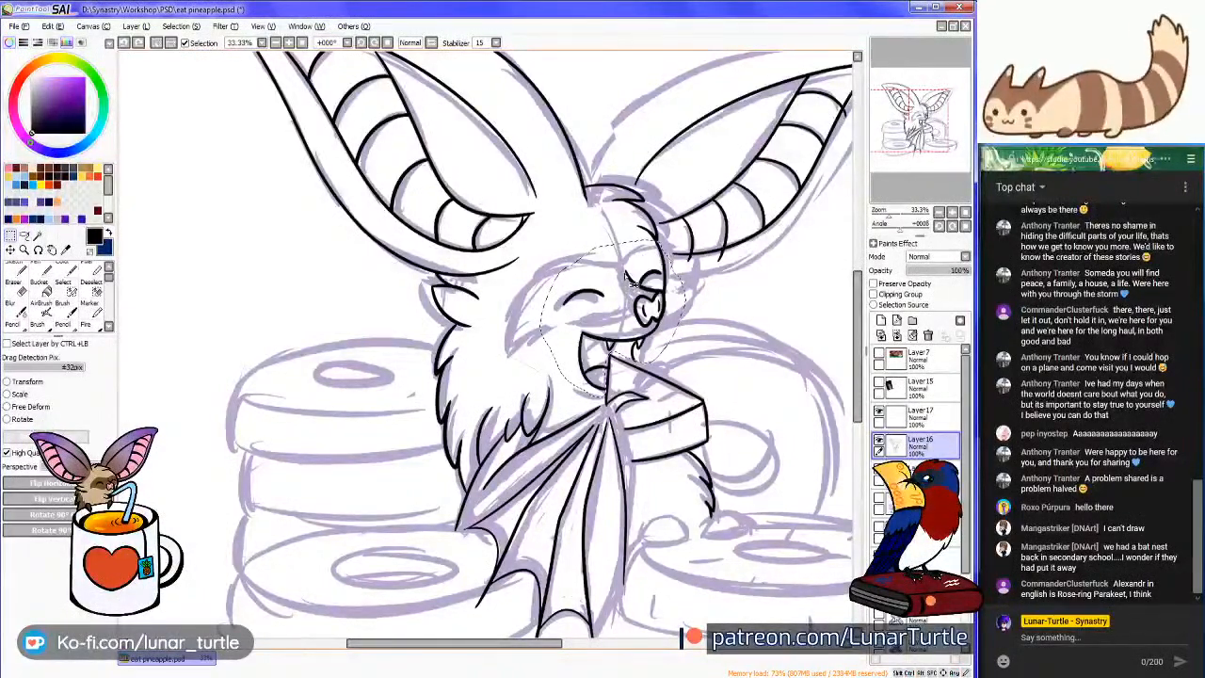
pyautogui.hotkey('ctrl', 'y')
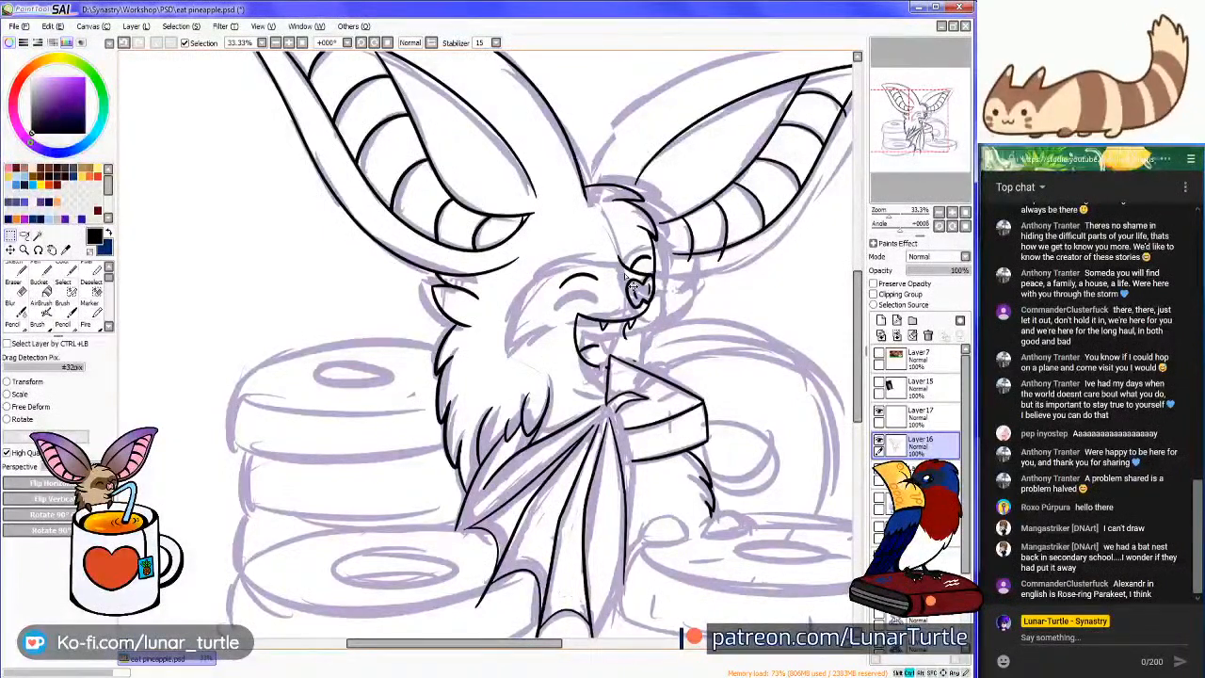
pyautogui.scroll(3, 919, 151)
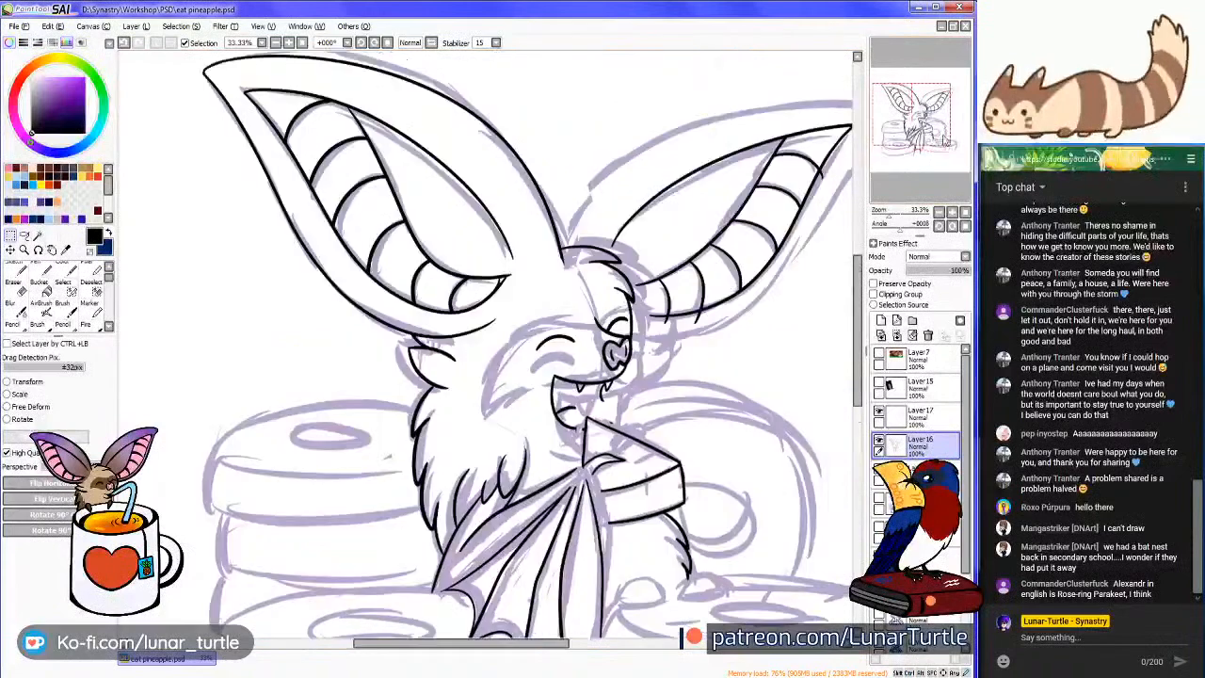
pyautogui.scroll(3, 951, 191)
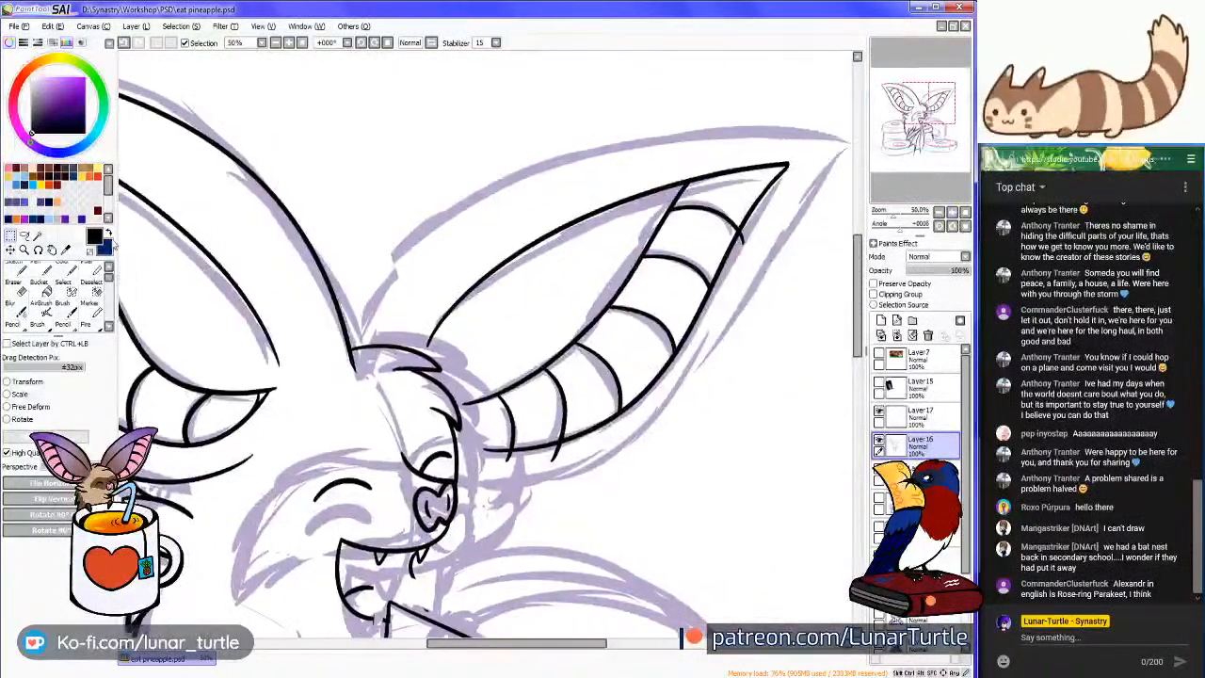
# Ink the upper outer edge of the right ear with the Pencil, curving from the head up to the ear tip
pyautogui.click(13, 324)
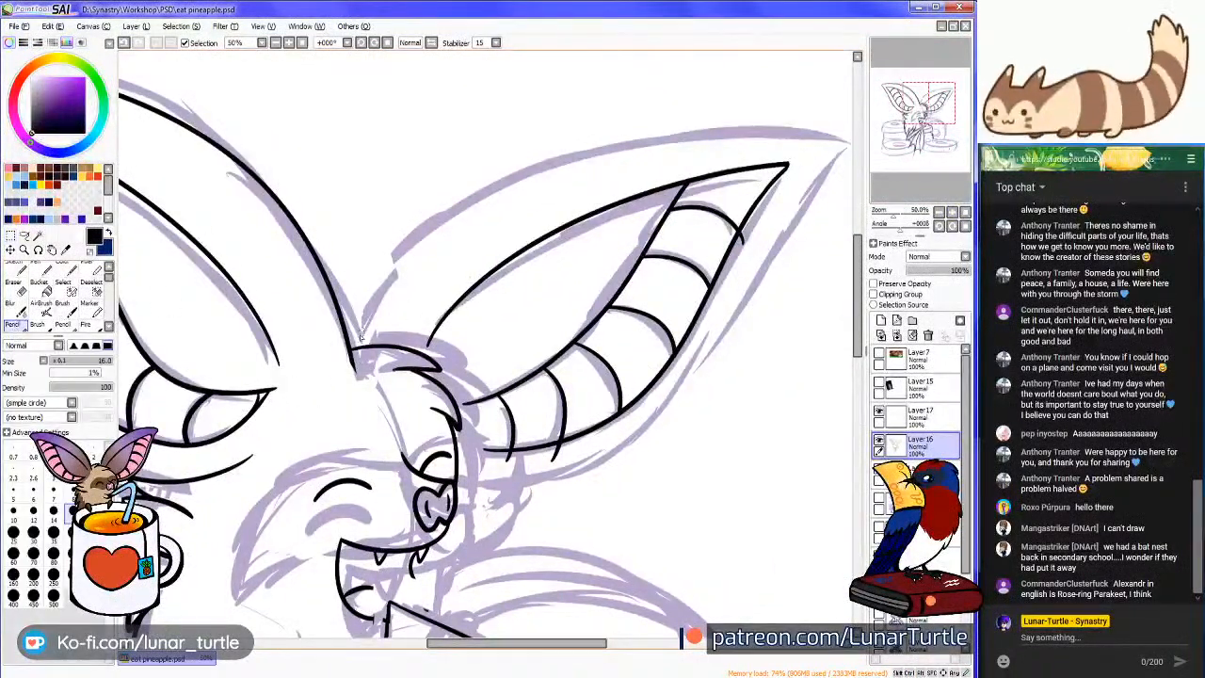
pyautogui.moveTo(356, 348); pyautogui.dragTo(852, 95)
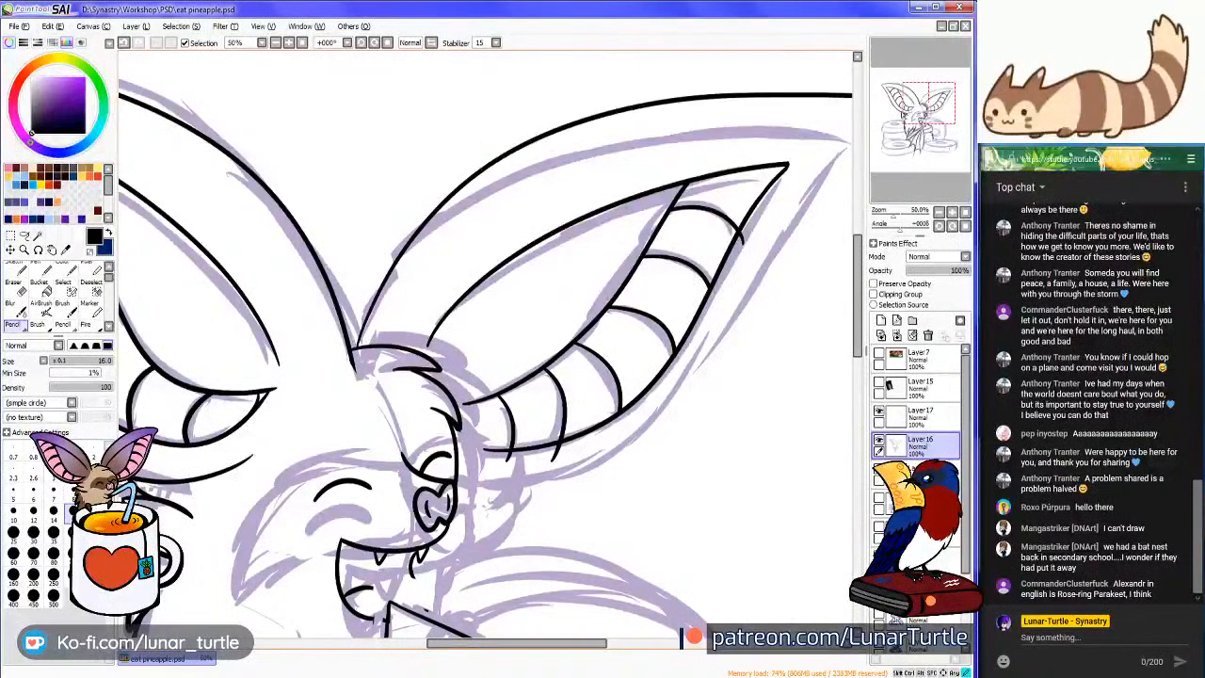
pyautogui.hotkey('ctrl', 'z')
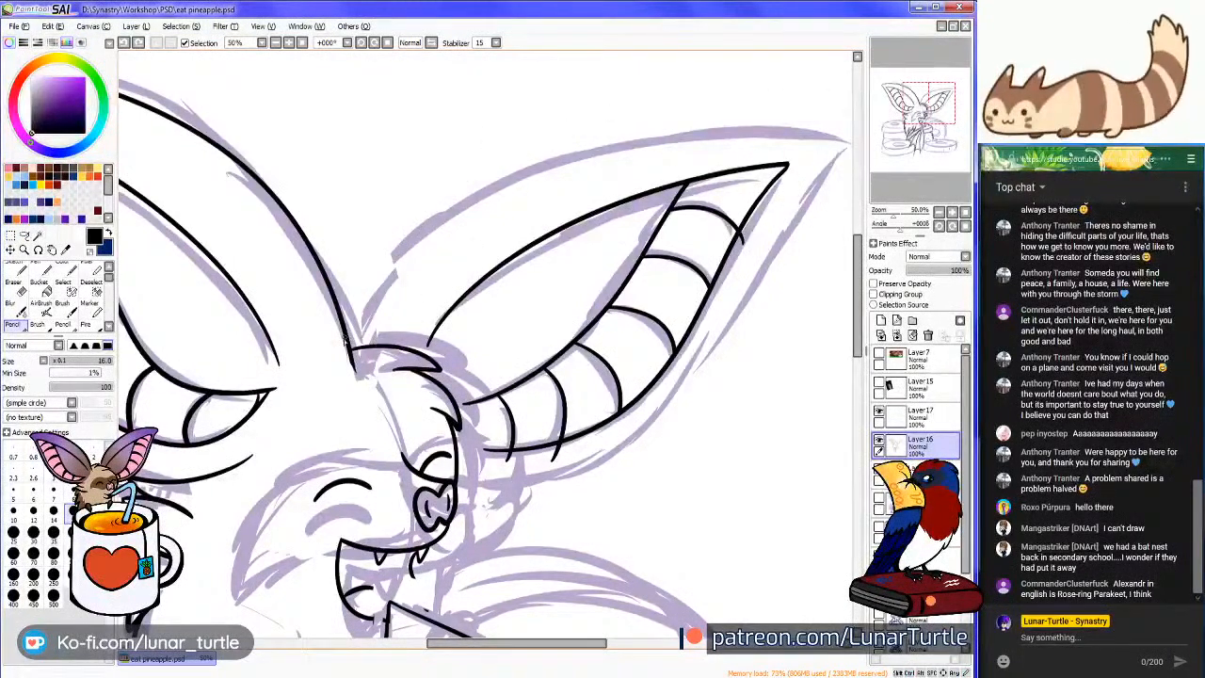
pyautogui.moveTo(358, 331)
pyautogui.mouseDown()
pyautogui.moveTo(662, 113)
pyautogui.moveTo(852, 115)
pyautogui.mouseUp()
pyautogui.hotkey('ctrl', 'z')
pyautogui.moveTo(368, 331)
pyautogui.mouseDown()
pyautogui.moveTo(483, 194)
pyautogui.moveTo(852, 148)
pyautogui.mouseUp()
pyautogui.hotkey('ctrl', 'z')
pyautogui.moveTo(357, 348); pyautogui.dragTo(853, 139)
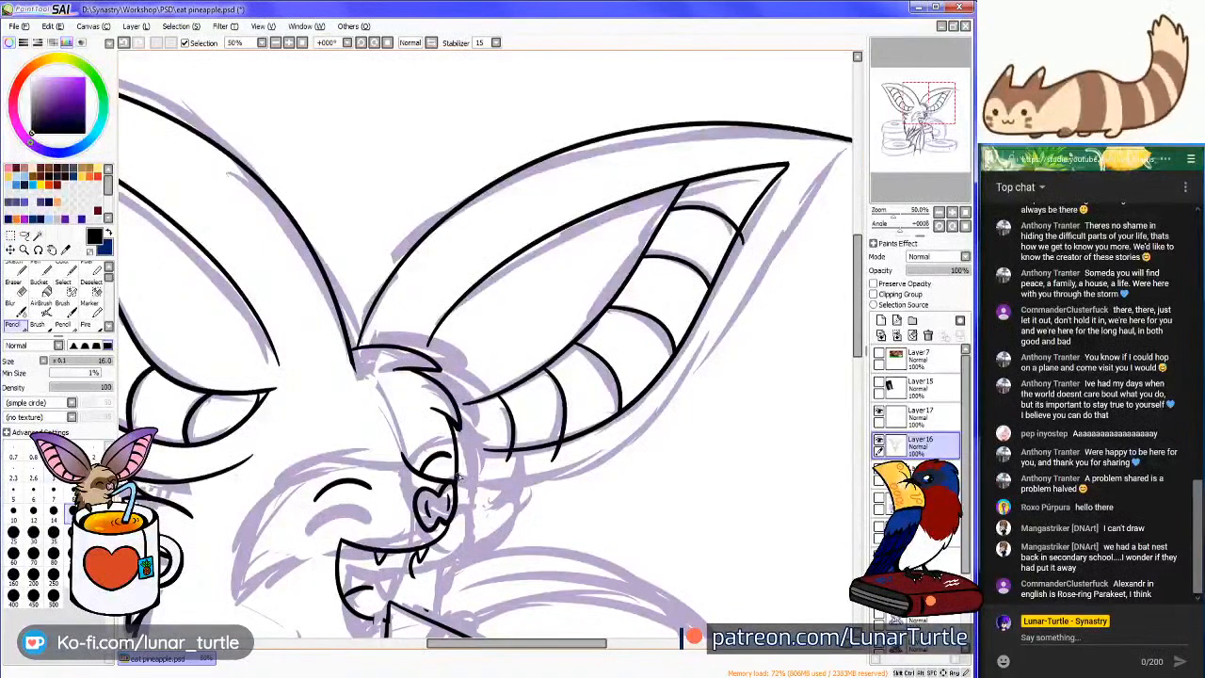
# Compare the inked ears with the colour comic reference on Layer7 by showing and hiding that layer
pyautogui.moveTo(941, 118); pyautogui.dragTo(934, 117)
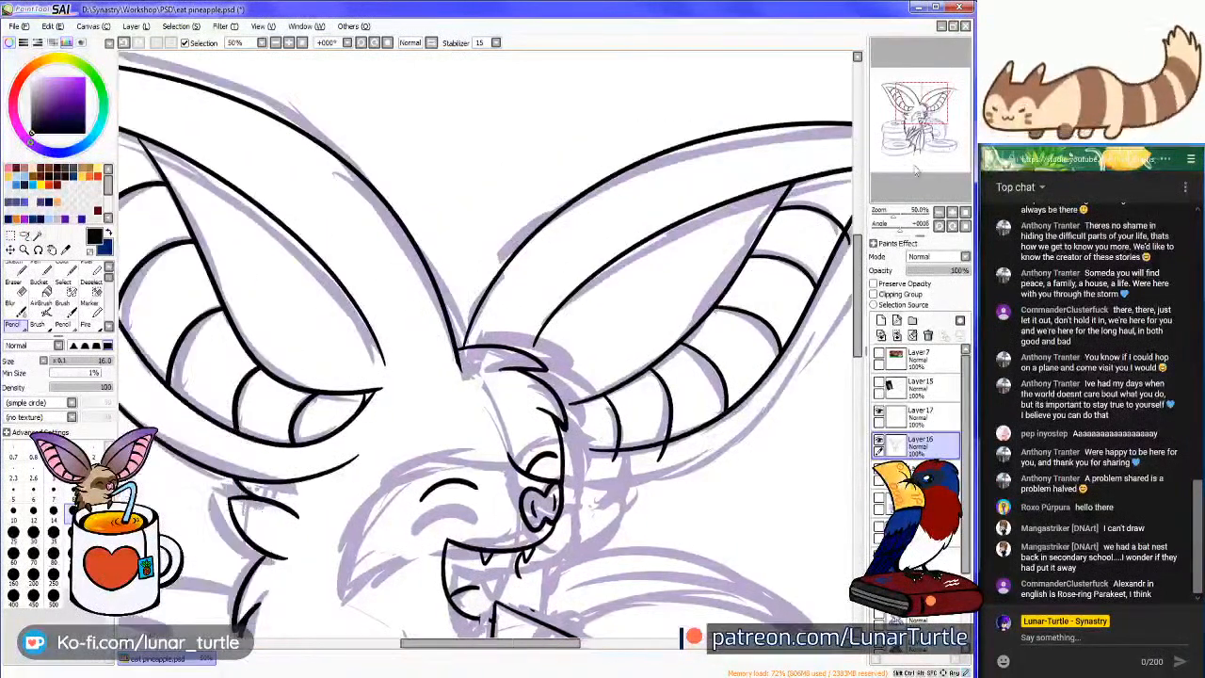
pyautogui.click(879, 353)
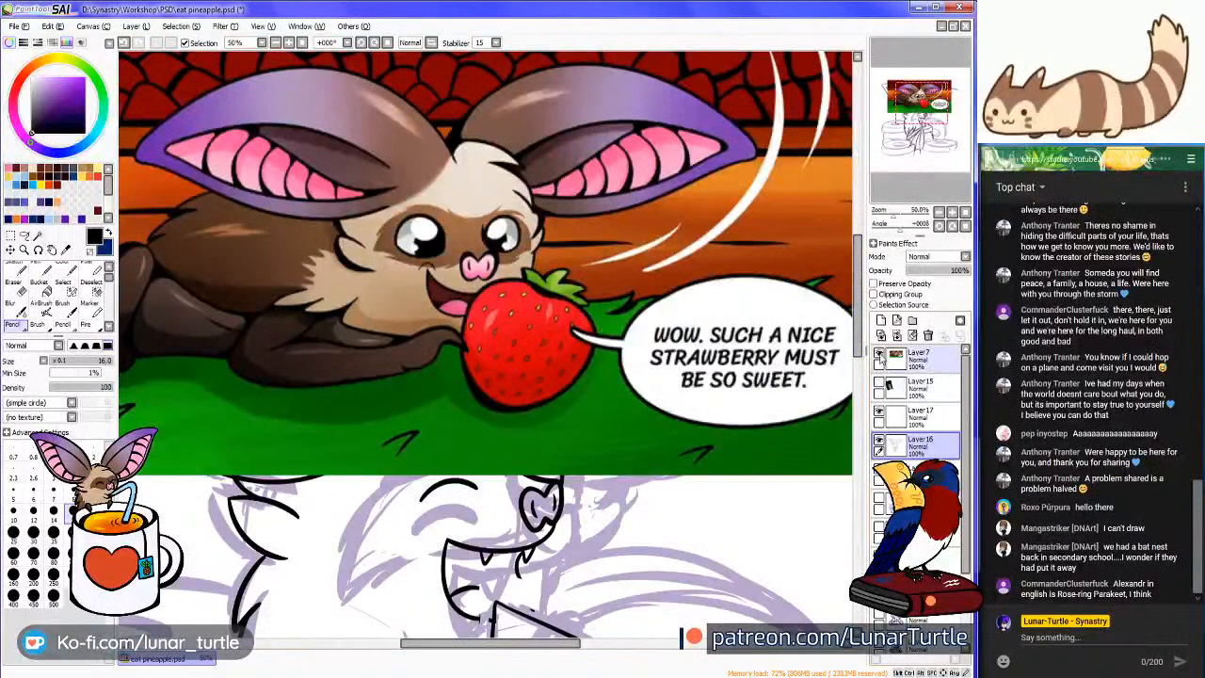
pyautogui.click(879, 353)
pyautogui.moveTo(927, 115); pyautogui.dragTo(927, 115)
pyautogui.click(880, 354)
pyautogui.click(879, 353)
pyautogui.click(879, 353)
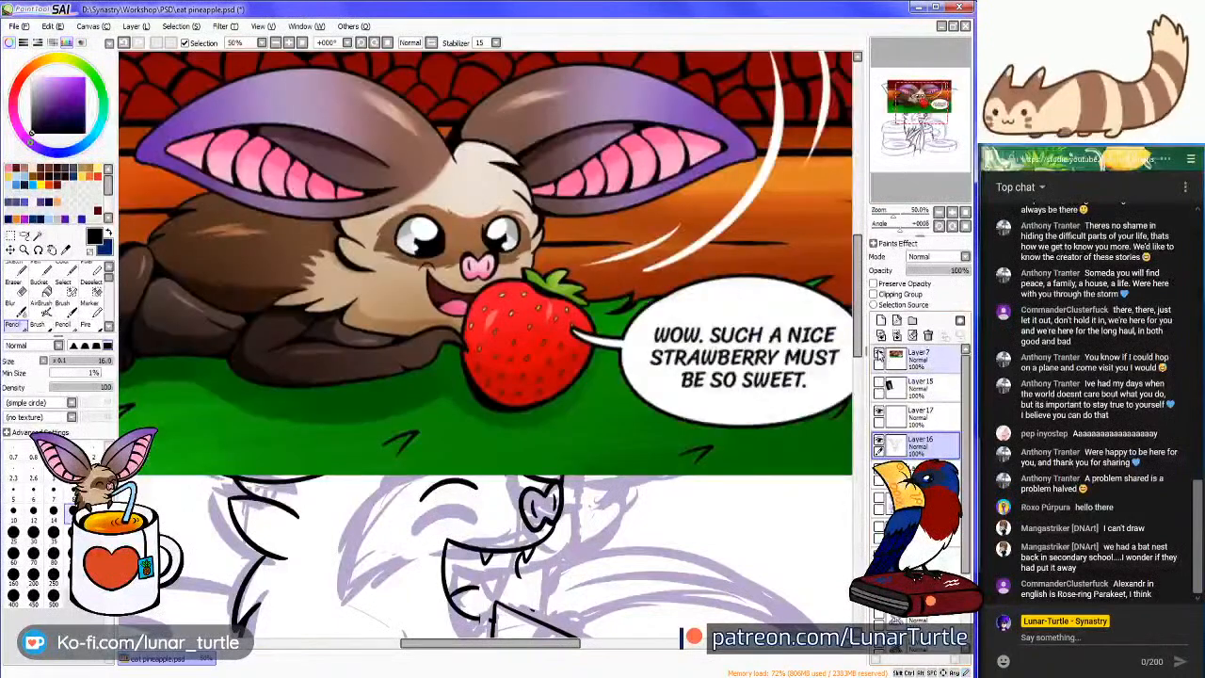
pyautogui.click(880, 354)
pyautogui.click(879, 354)
pyautogui.click(880, 356)
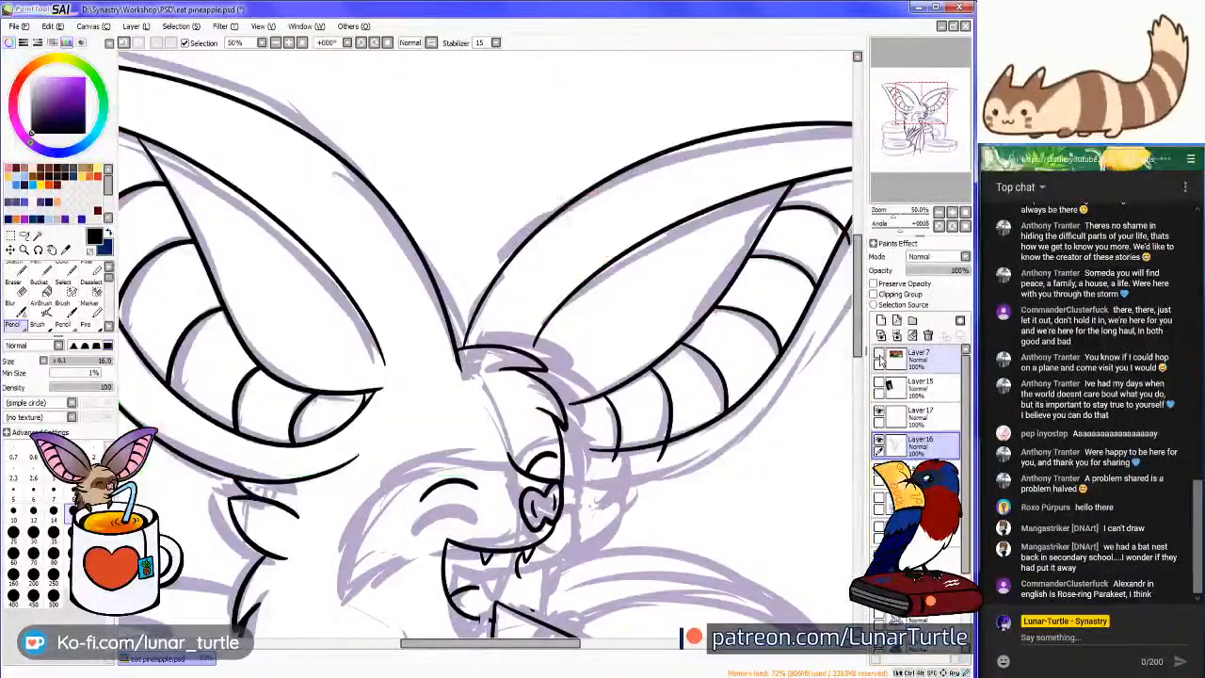
# Erase the arc of the bat's far closed eye beside the nose
pyautogui.moveTo(543, 323); pyautogui.dragTo(528, 287)
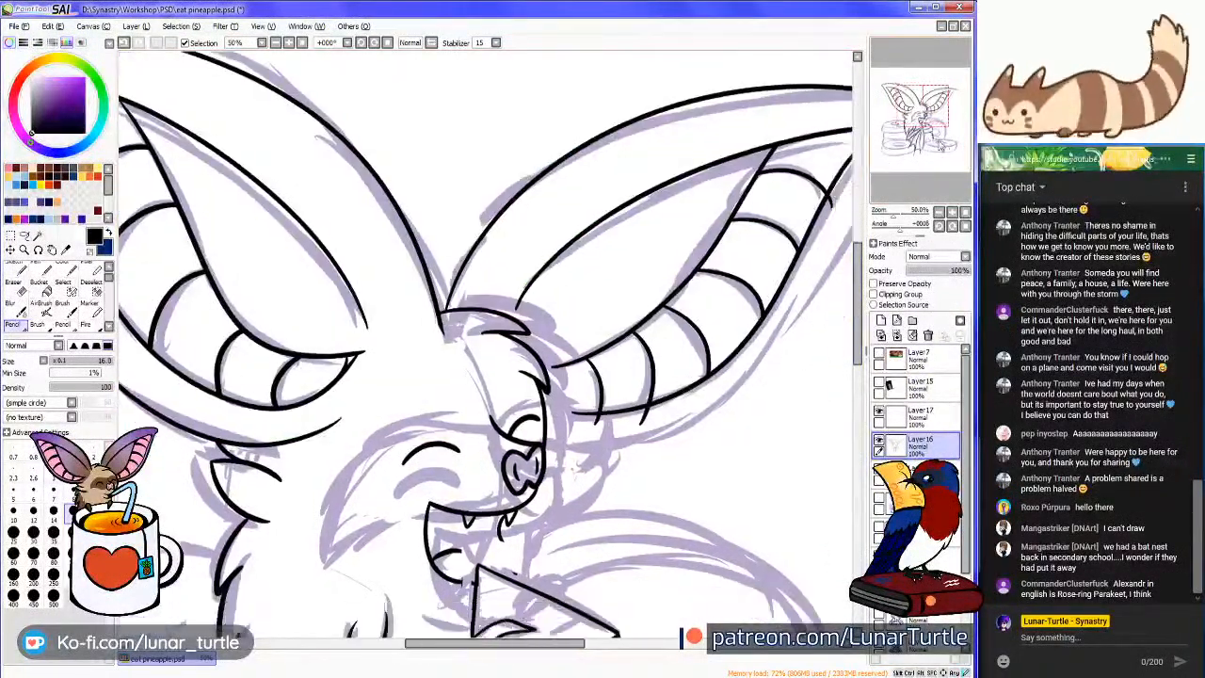
pyautogui.click(901, 169)
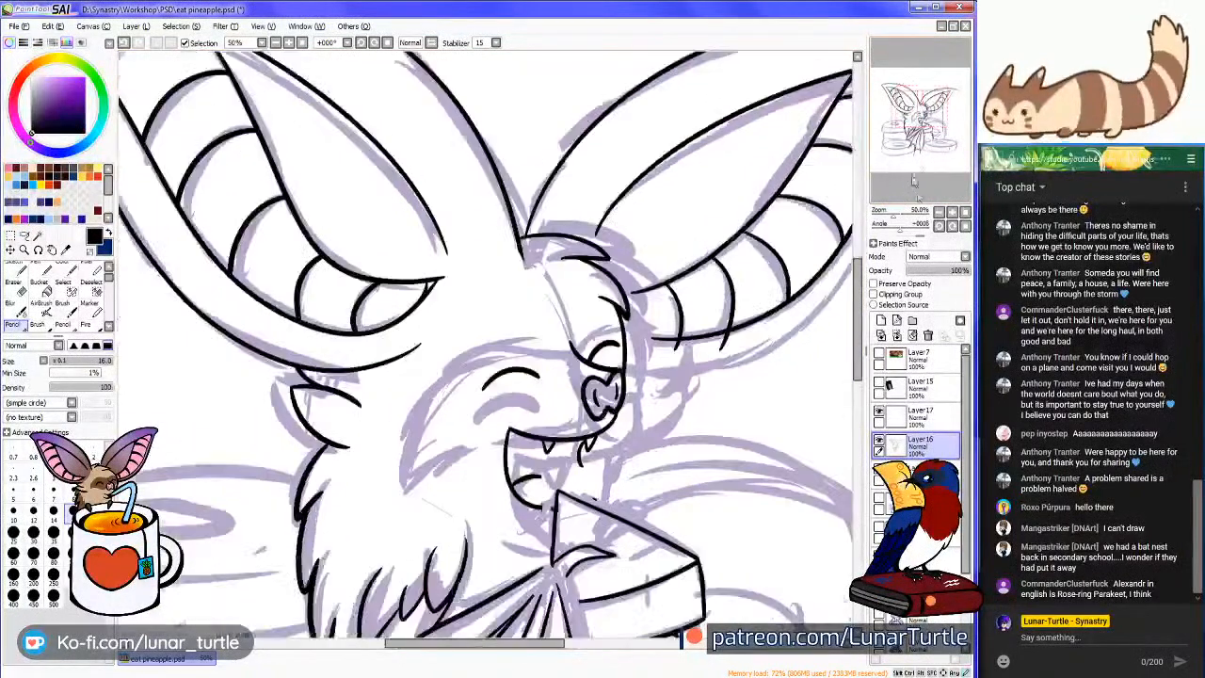
pyautogui.click(952, 213)
pyautogui.click(952, 214)
pyautogui.click(952, 214)
pyautogui.click(922, 117)
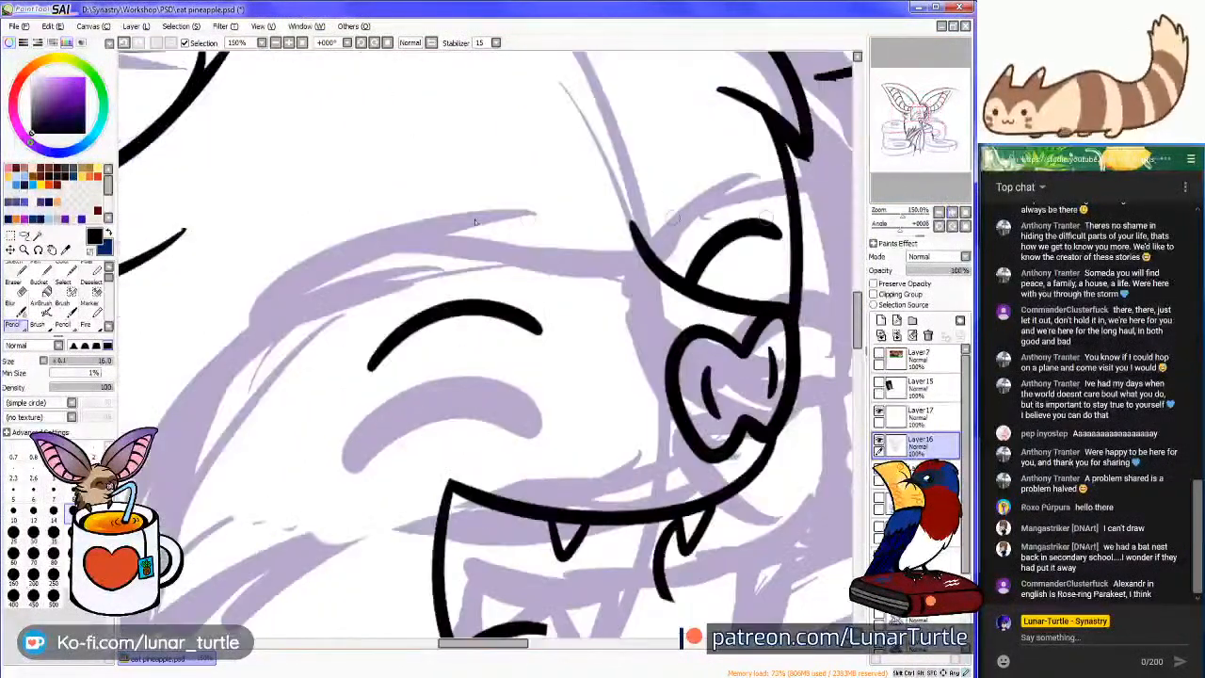
pyautogui.click(17, 289)
pyautogui.moveTo(748, 199)
pyautogui.mouseDown()
pyautogui.moveTo(764, 252)
pyautogui.moveTo(733, 275)
pyautogui.moveTo(721, 254)
pyautogui.moveTo(722, 283)
pyautogui.moveTo(682, 271)
pyautogui.moveTo(720, 286)
pyautogui.moveTo(692, 283)
pyautogui.mouseUp()
# Ink a lower, flatter arc for the far closed eye just above the snout line
pyautogui.press('n')
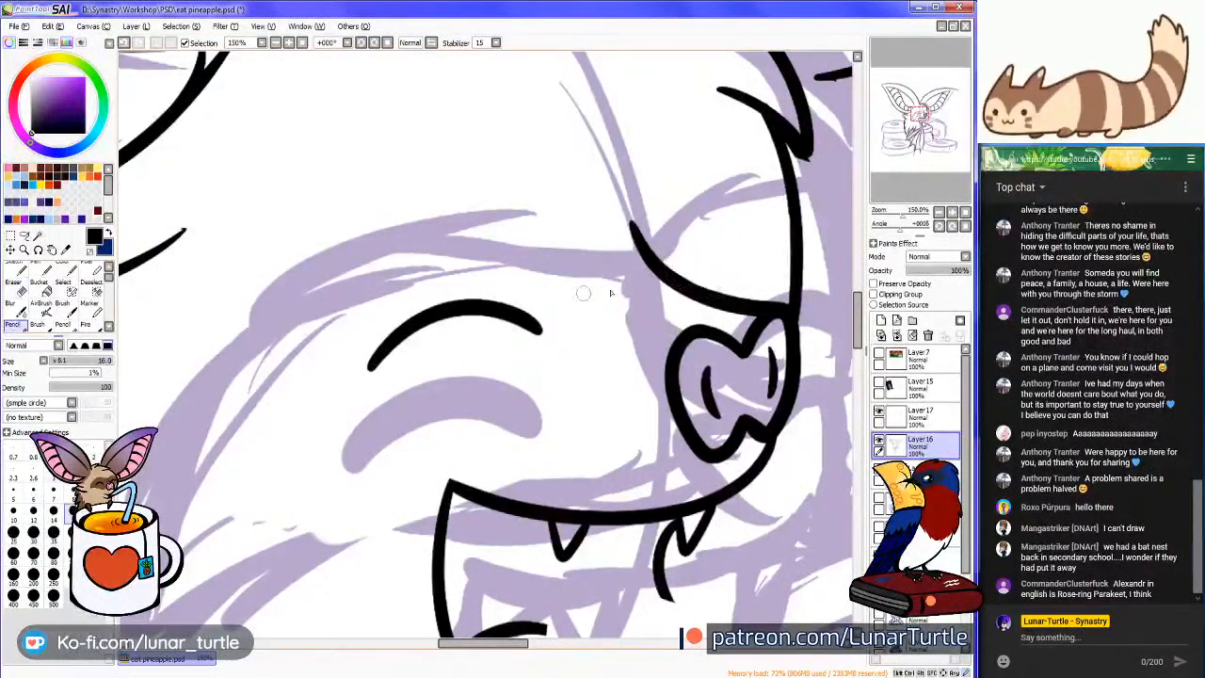
pyautogui.moveTo(702, 276); pyautogui.dragTo(785, 275)
pyautogui.hotkey('ctrl', 'z')
pyautogui.moveTo(694, 277); pyautogui.dragTo(778, 275)
pyautogui.hotkey('ctrl', 'z')
# Ink the lower outer edge of the right ear in one curve from the side of the face to the ear tip
pyautogui.click(939, 213)
pyautogui.click(940, 212)
pyautogui.click(940, 213)
pyautogui.moveTo(942, 173); pyautogui.dragTo(950, 160)
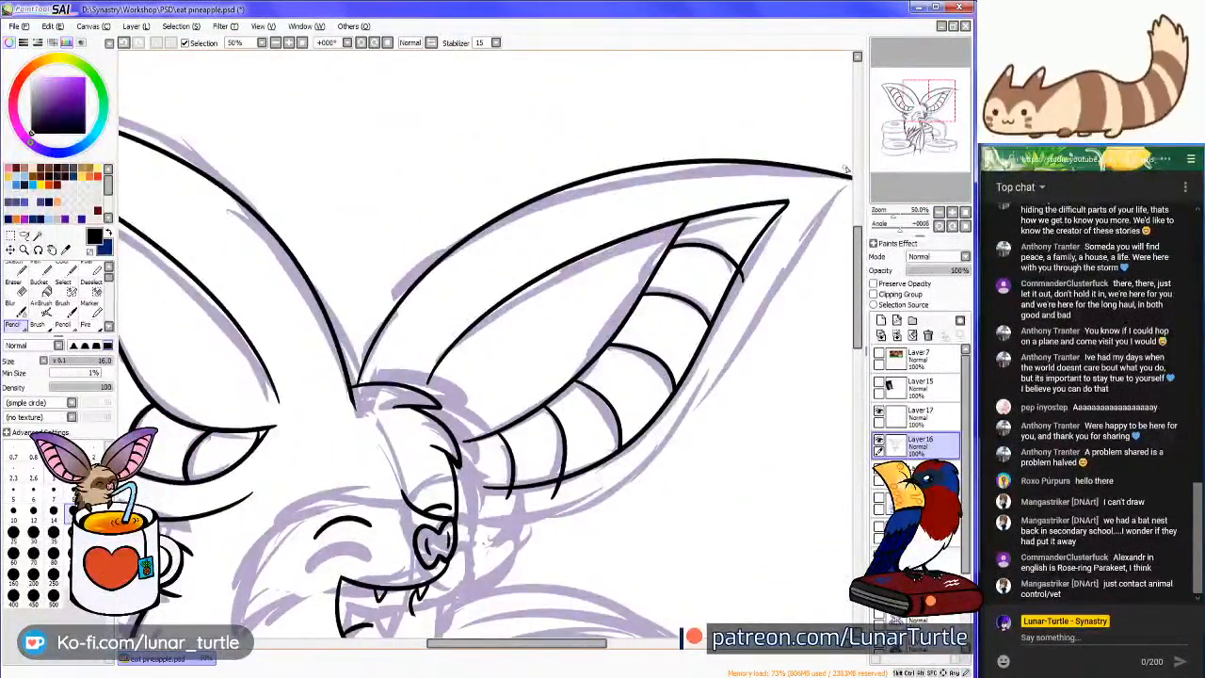
pyautogui.moveTo(533, 462)
pyautogui.mouseDown()
pyautogui.moveTo(525, 414)
pyautogui.moveTo(507, 407)
pyautogui.mouseUp()
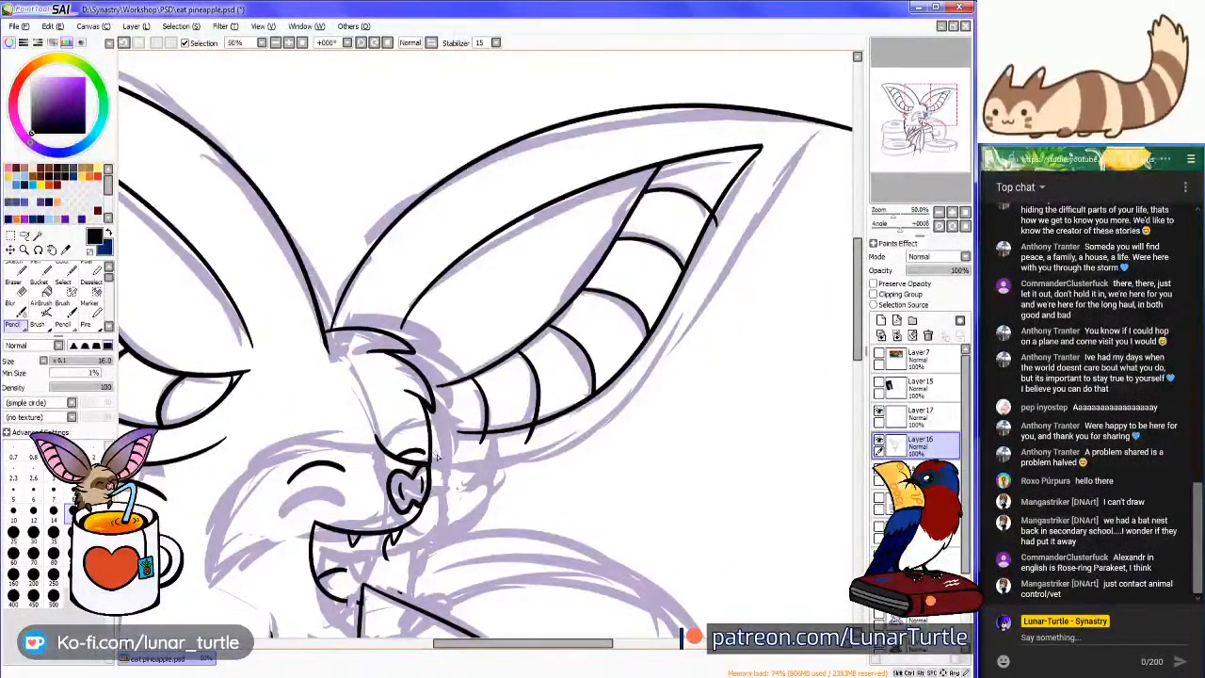
pyautogui.moveTo(436, 455); pyautogui.dragTo(490, 445)
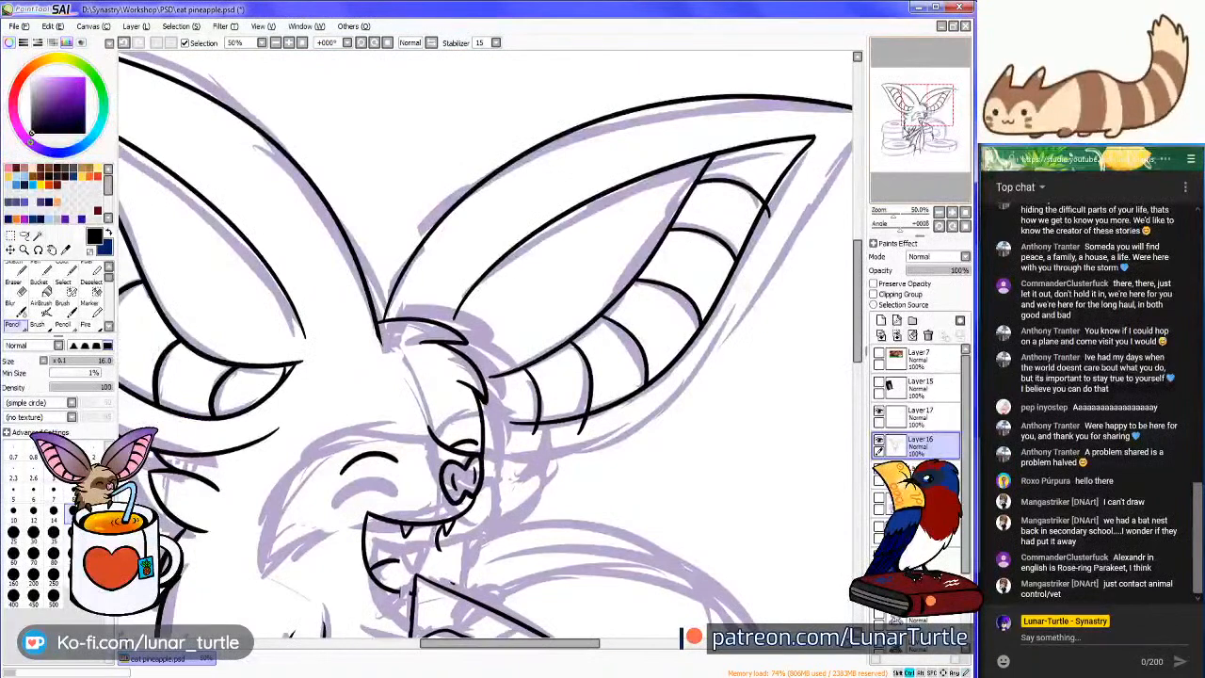
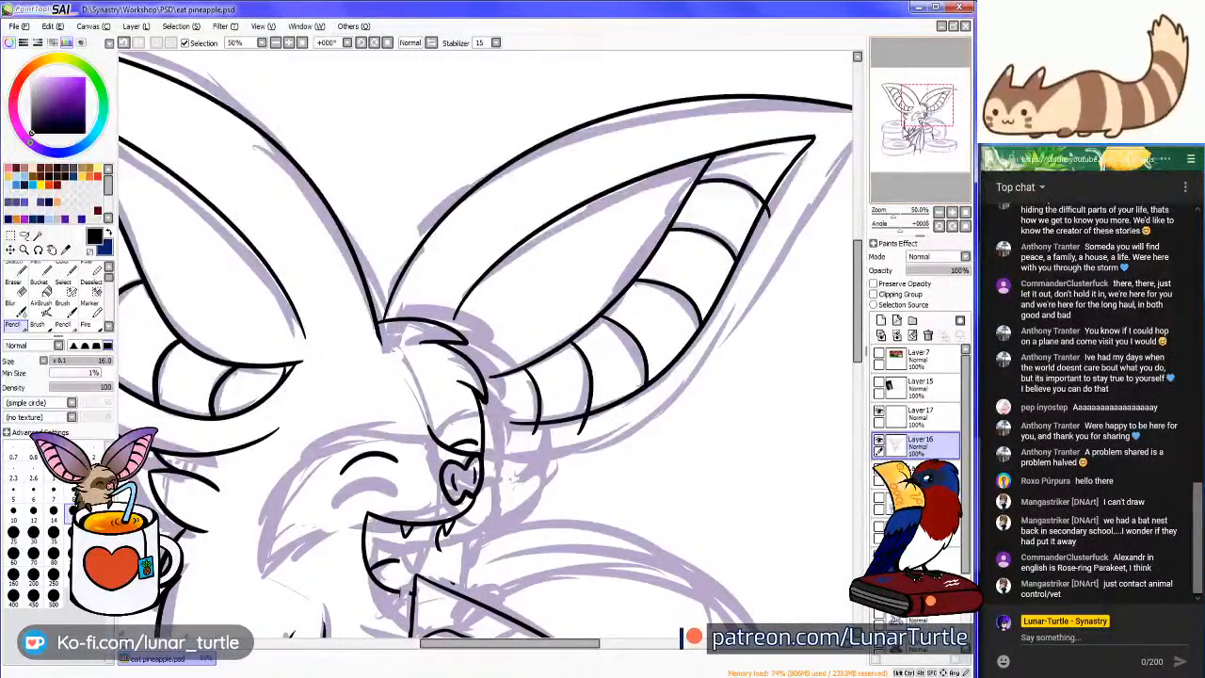
pyautogui.hscroll(1, 160, 333)
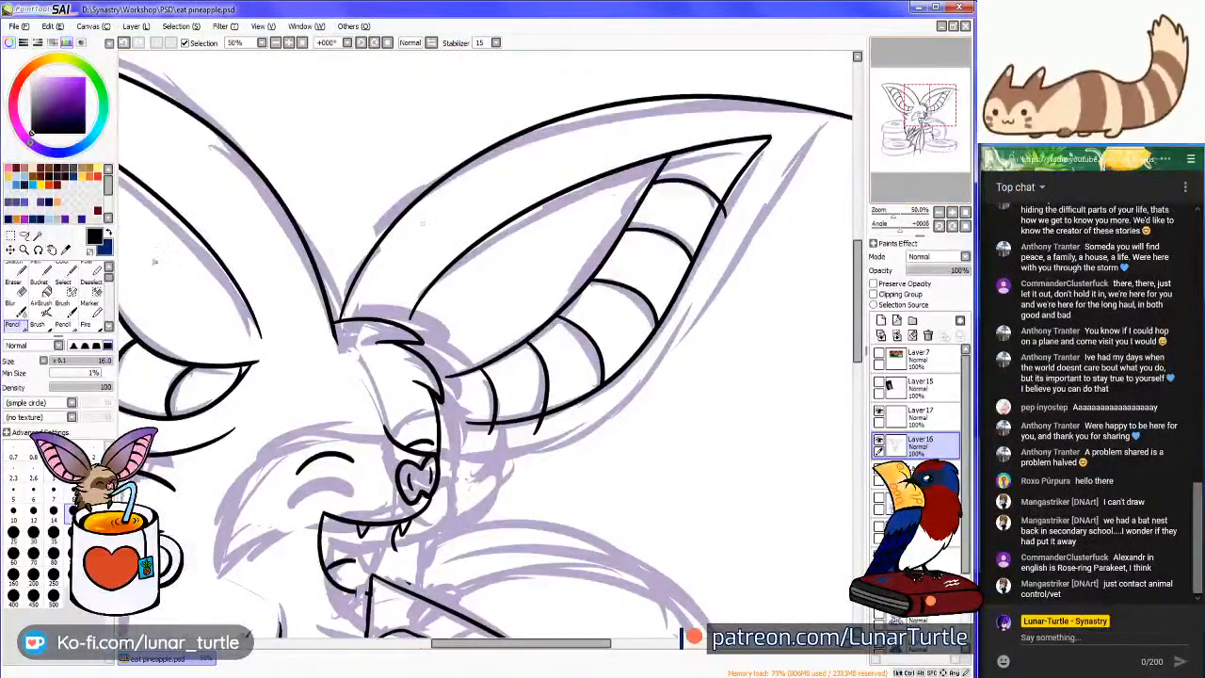
pyautogui.moveTo(438, 442)
pyautogui.mouseDown()
pyautogui.moveTo(621, 386)
pyautogui.moveTo(827, 101)
pyautogui.mouseUp()
pyautogui.hotkey('ctrl', 'z')
pyautogui.moveTo(439, 445)
pyautogui.mouseDown()
pyautogui.moveTo(570, 440)
pyautogui.moveTo(731, 289)
pyautogui.moveTo(852, 111)
pyautogui.mouseUp()
pyautogui.hotkey('ctrl', 'z')
pyautogui.moveTo(441, 440)
pyautogui.mouseDown()
pyautogui.moveTo(584, 428)
pyautogui.moveTo(739, 228)
pyautogui.moveTo(851, 113)
pyautogui.mouseUp()
# Lasso the right ear's line art, rotate it slightly counter-clockwise and fit its base against the head
pyautogui.hscroll(-2, 829, 132)
pyautogui.scroll(-2, 223, 255)
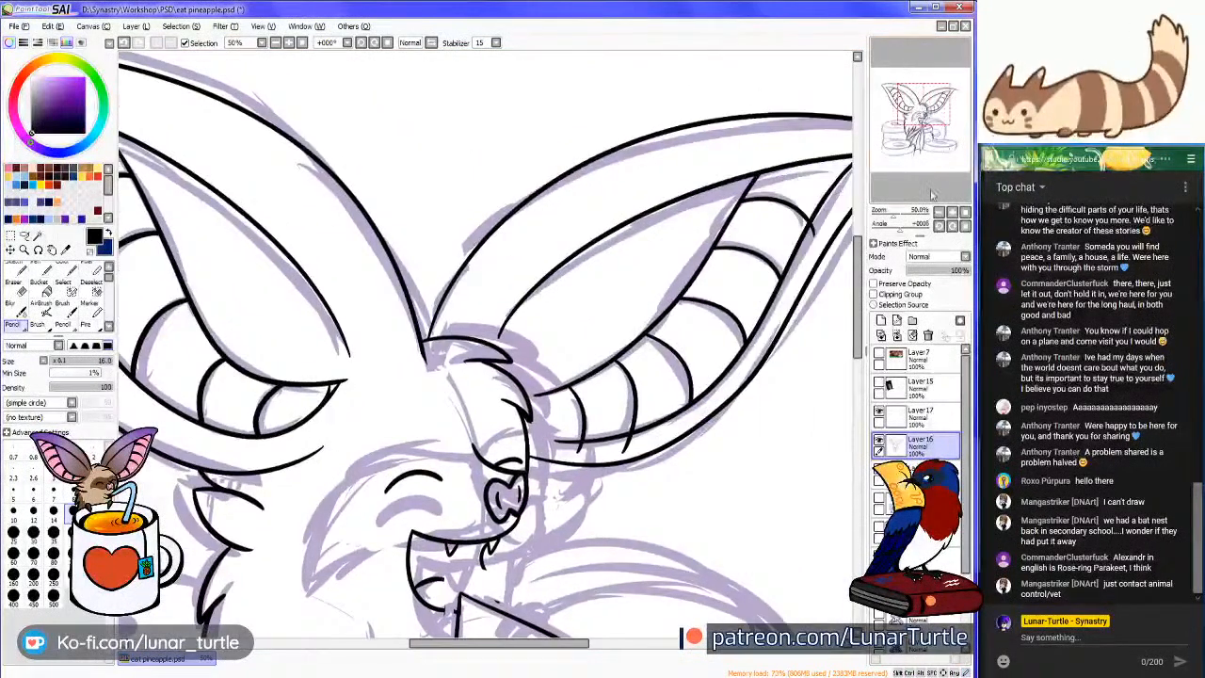
pyautogui.click(26, 235)
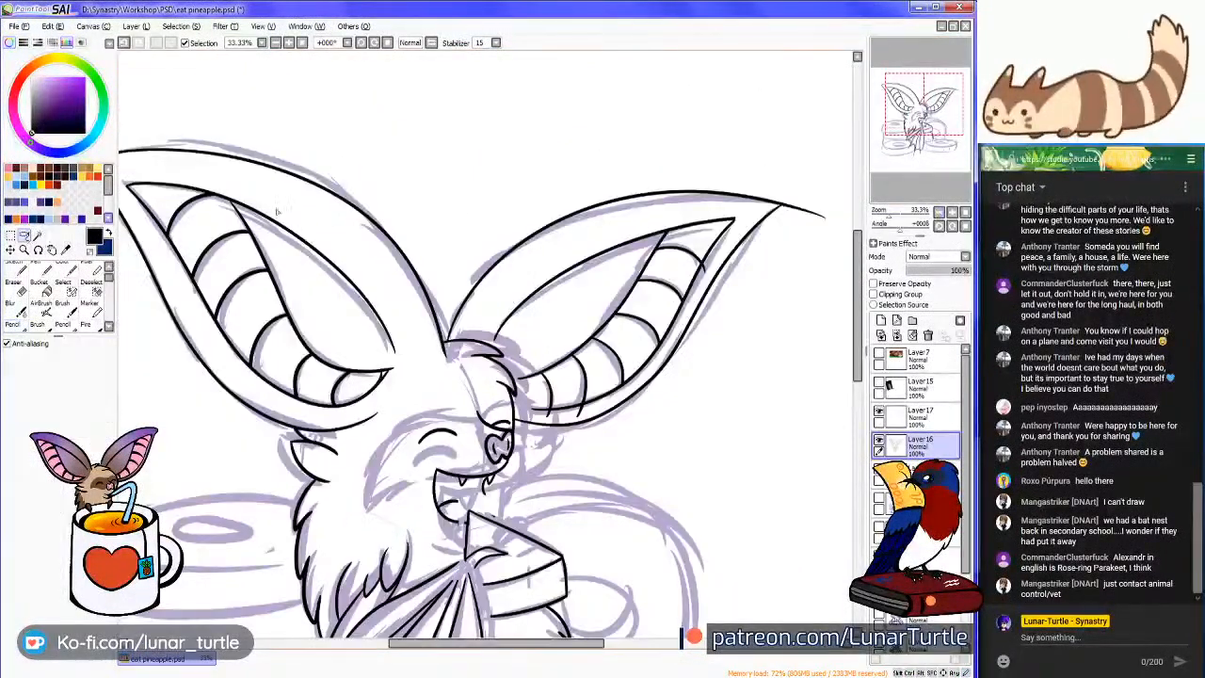
pyautogui.moveTo(523, 183)
pyautogui.mouseDown()
pyautogui.moveTo(481, 216)
pyautogui.moveTo(448, 285)
pyautogui.mouseUp()
pyautogui.moveTo(447, 336); pyautogui.dragTo(492, 341)
pyautogui.moveTo(523, 411)
pyautogui.mouseDown()
pyautogui.moveTo(620, 456)
pyautogui.moveTo(816, 381)
pyautogui.moveTo(860, 176)
pyautogui.moveTo(567, 143)
pyautogui.moveTo(524, 185)
pyautogui.mouseUp()
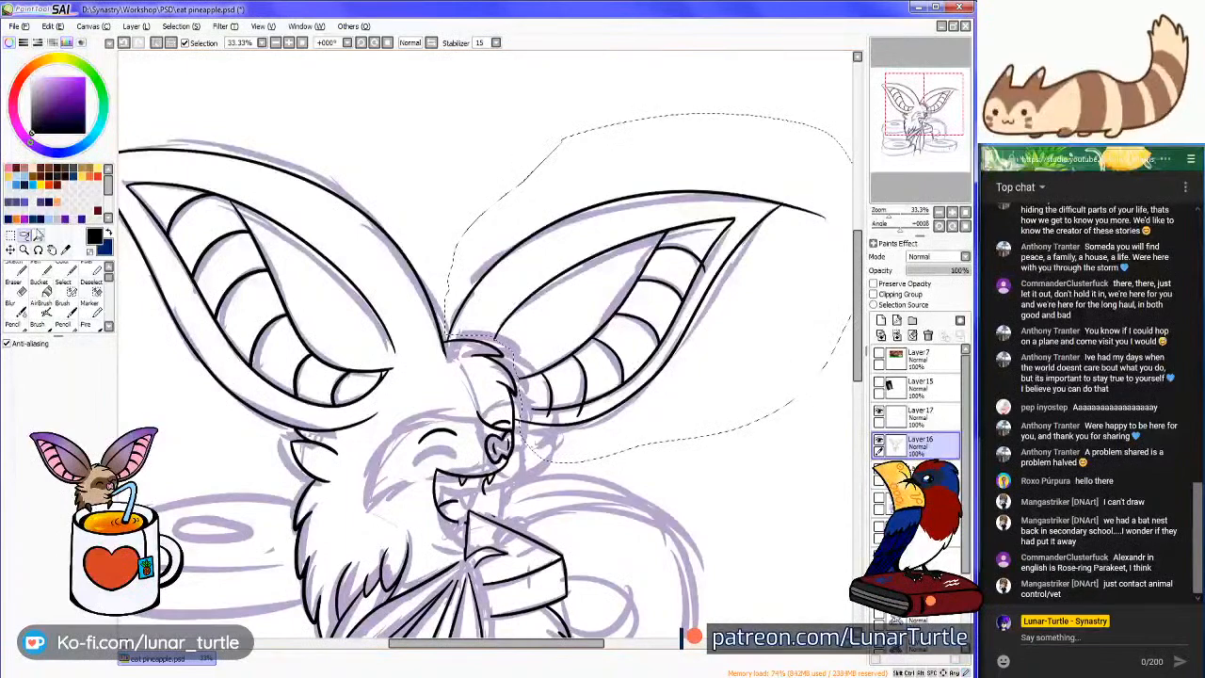
pyautogui.click(21, 237)
pyautogui.click(26, 382)
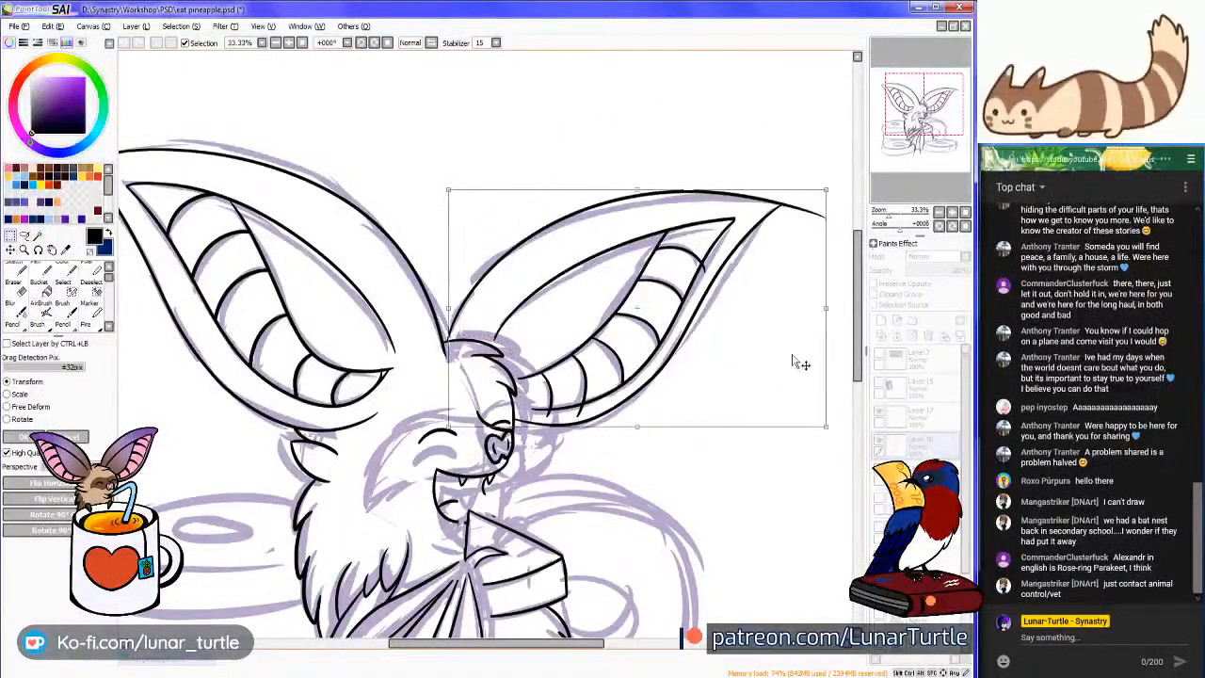
pyautogui.moveTo(835, 170)
pyautogui.mouseDown()
pyautogui.moveTo(678, 262)
pyautogui.moveTo(737, 267)
pyautogui.mouseUp()
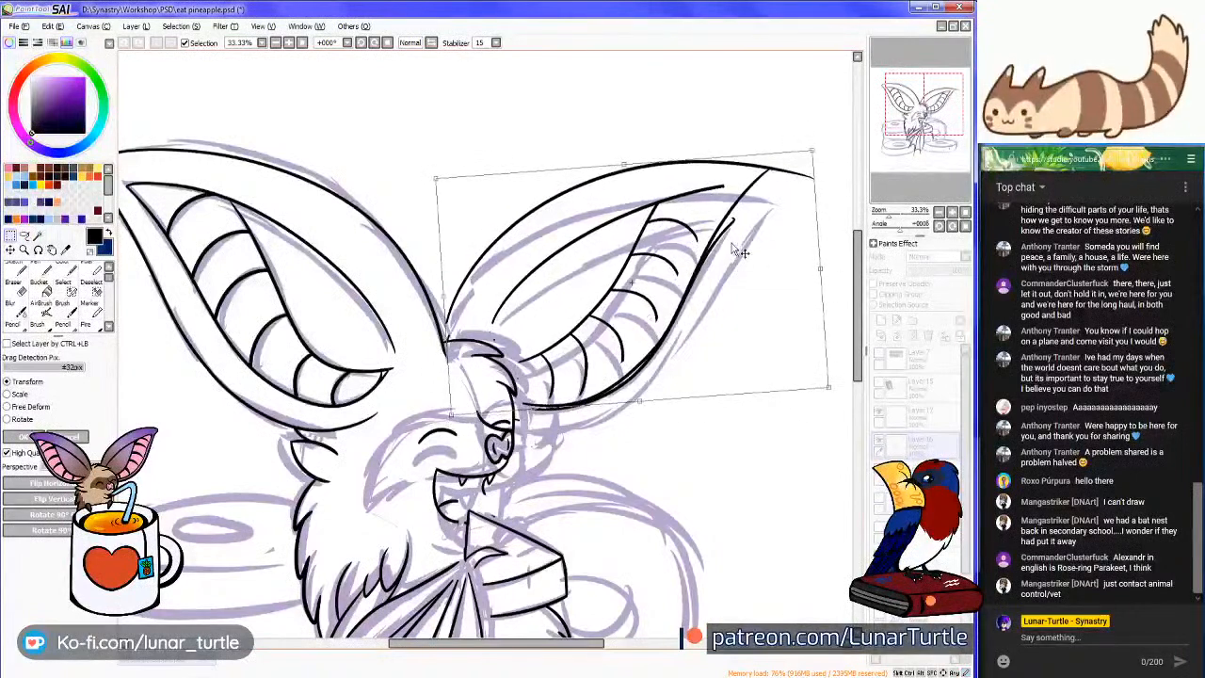
pyautogui.moveTo(816, 138); pyautogui.dragTo(816, 125)
pyautogui.moveTo(663, 309); pyautogui.dragTo(661, 307)
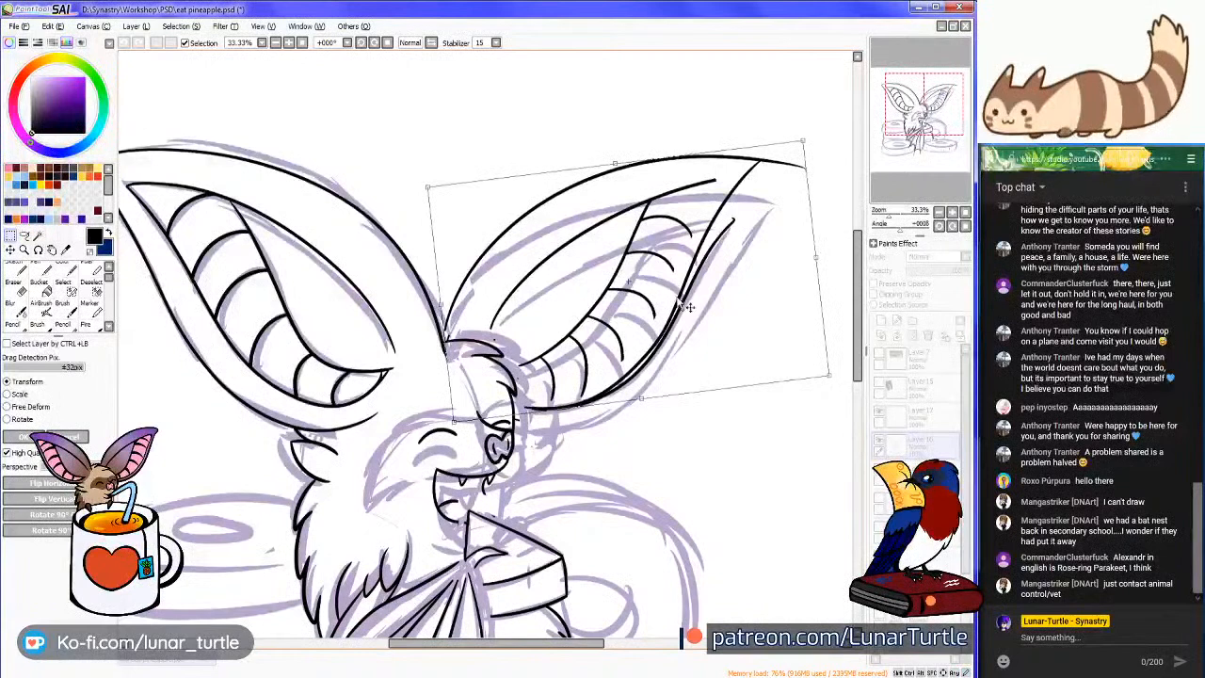
pyautogui.moveTo(828, 153); pyautogui.dragTo(820, 148)
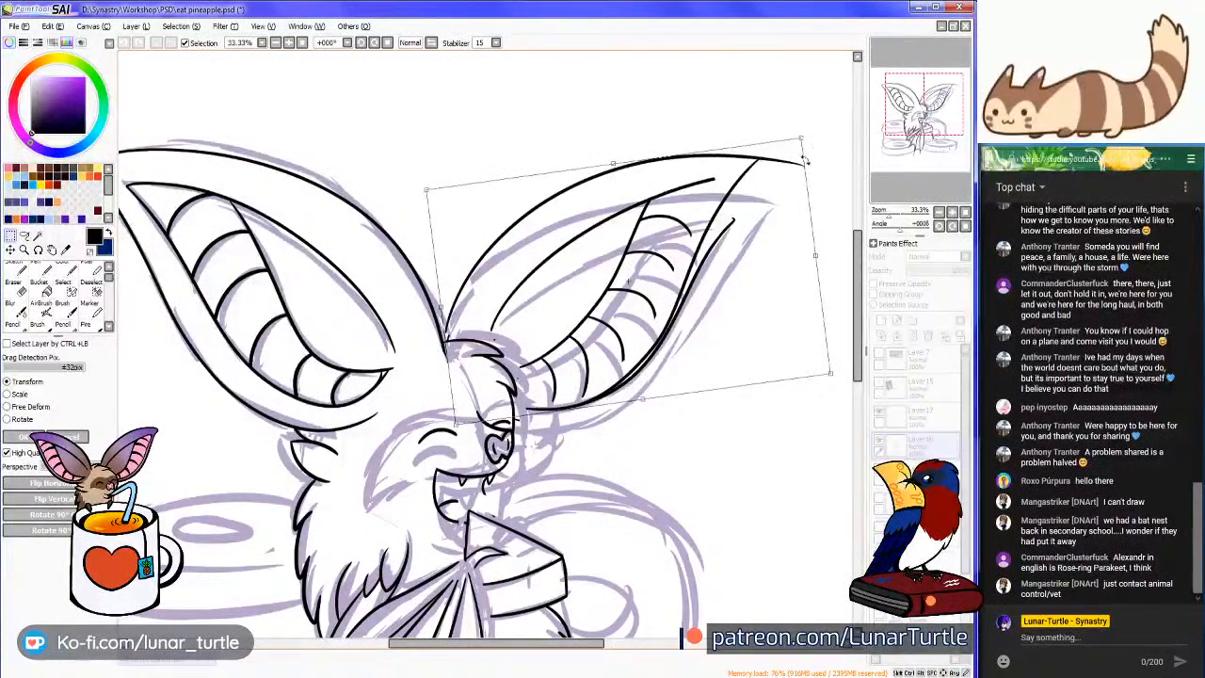
pyautogui.moveTo(713, 260); pyautogui.dragTo(711, 263)
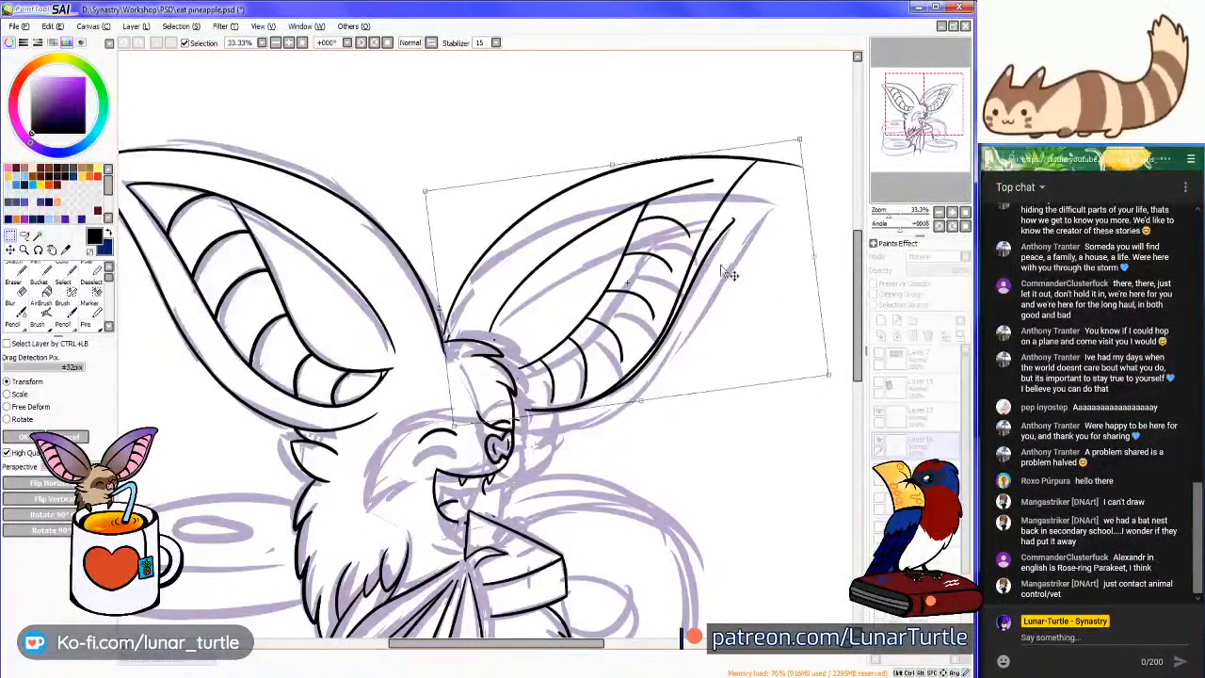
pyautogui.press('Return')
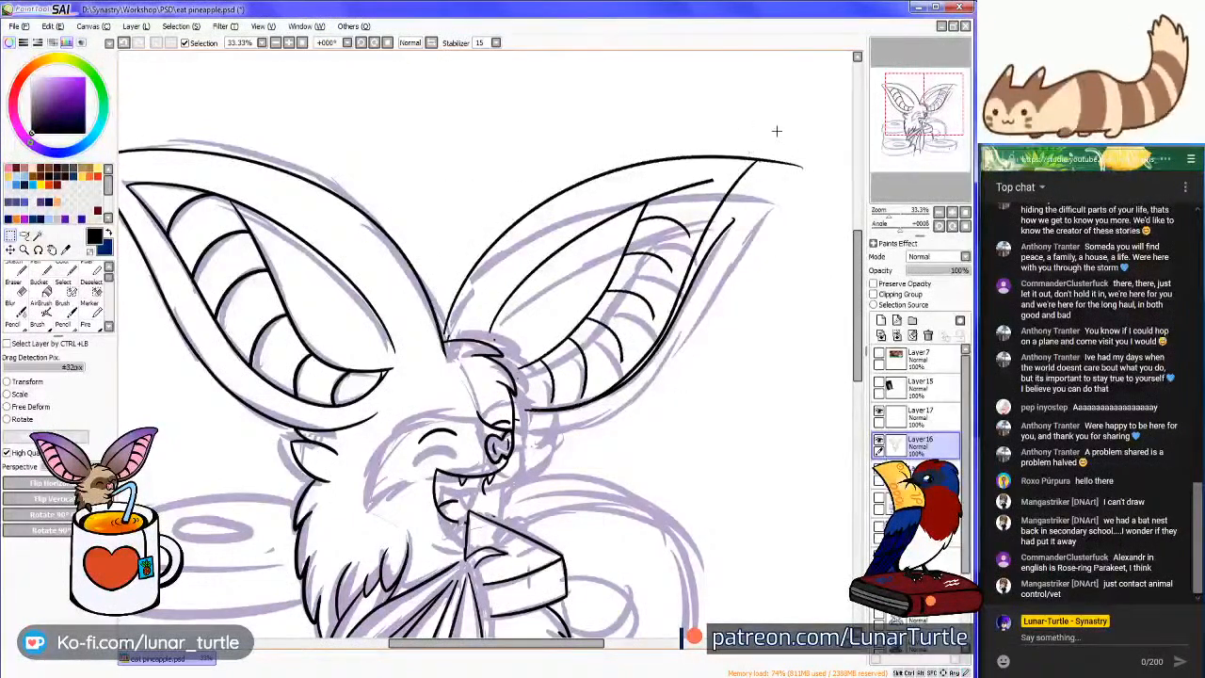
# Examine the rotated ear against the whole figure and up close where it meets the head
pyautogui.scroll(-3, 774, 115)
pyautogui.scroll(3, 708, 193)
pyautogui.scroll(-3, 722, 212)
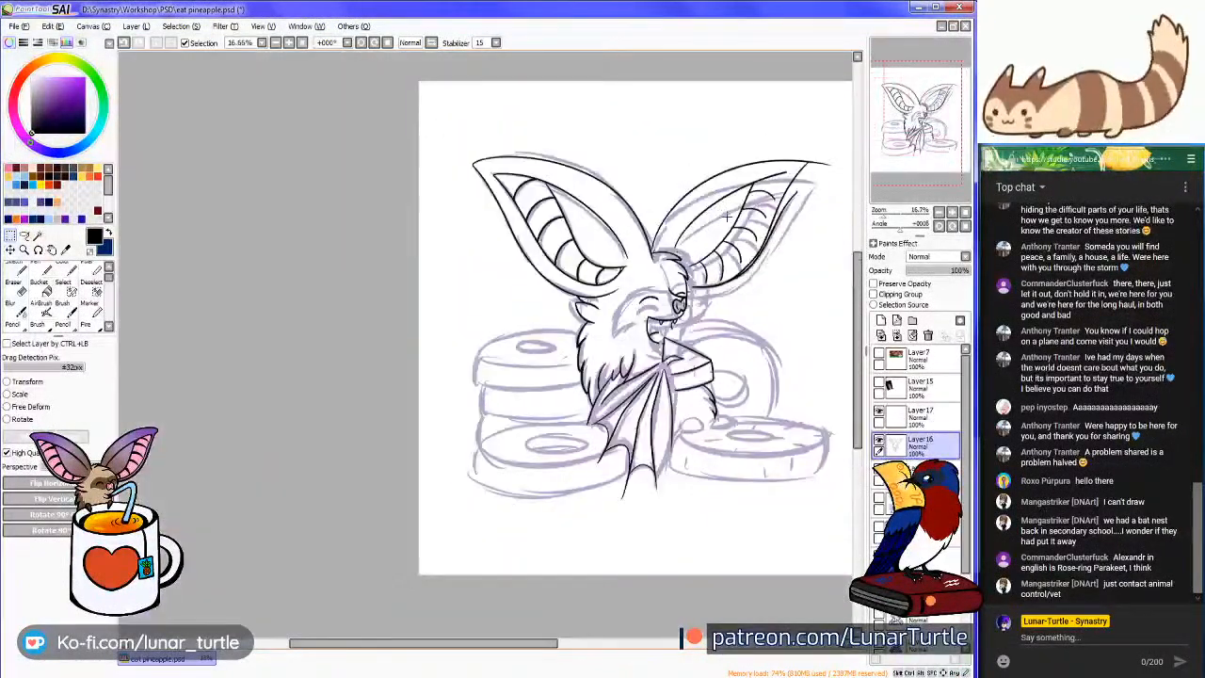
pyautogui.scroll(4, 787, 309)
pyautogui.scroll(2, 787, 309)
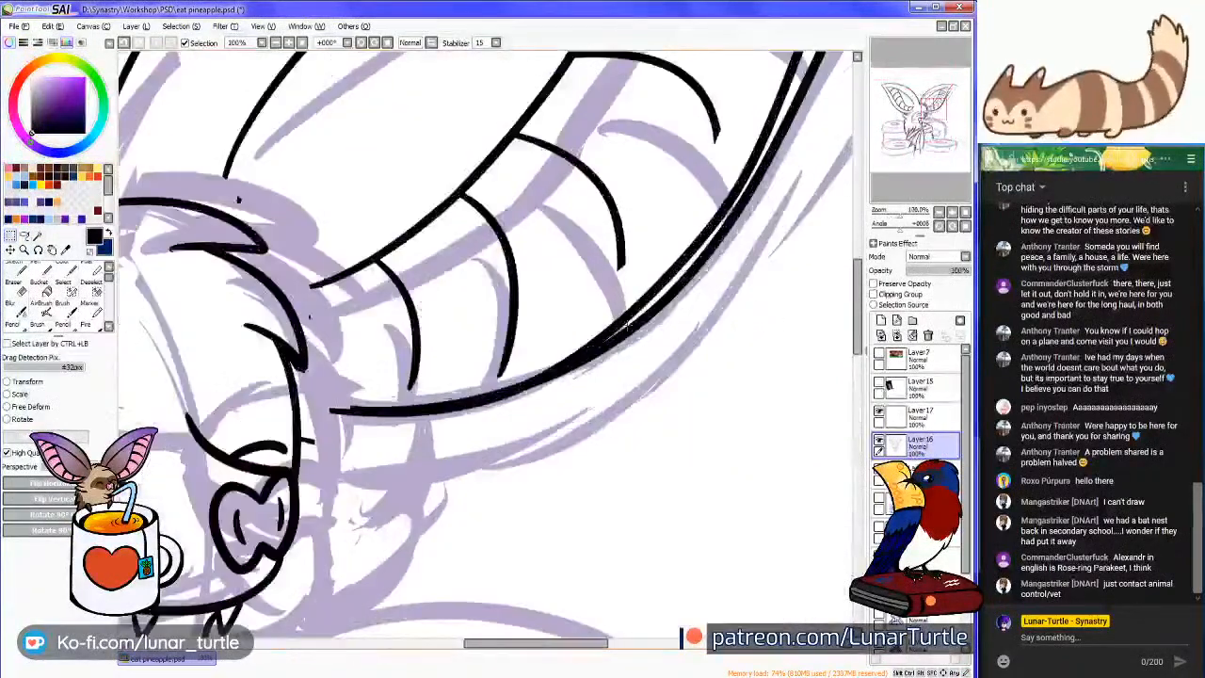
pyautogui.scroll(-2, 787, 309)
pyautogui.scroll(2, 787, 309)
pyautogui.scroll(-3, 787, 309)
pyautogui.scroll(5, 354, 421)
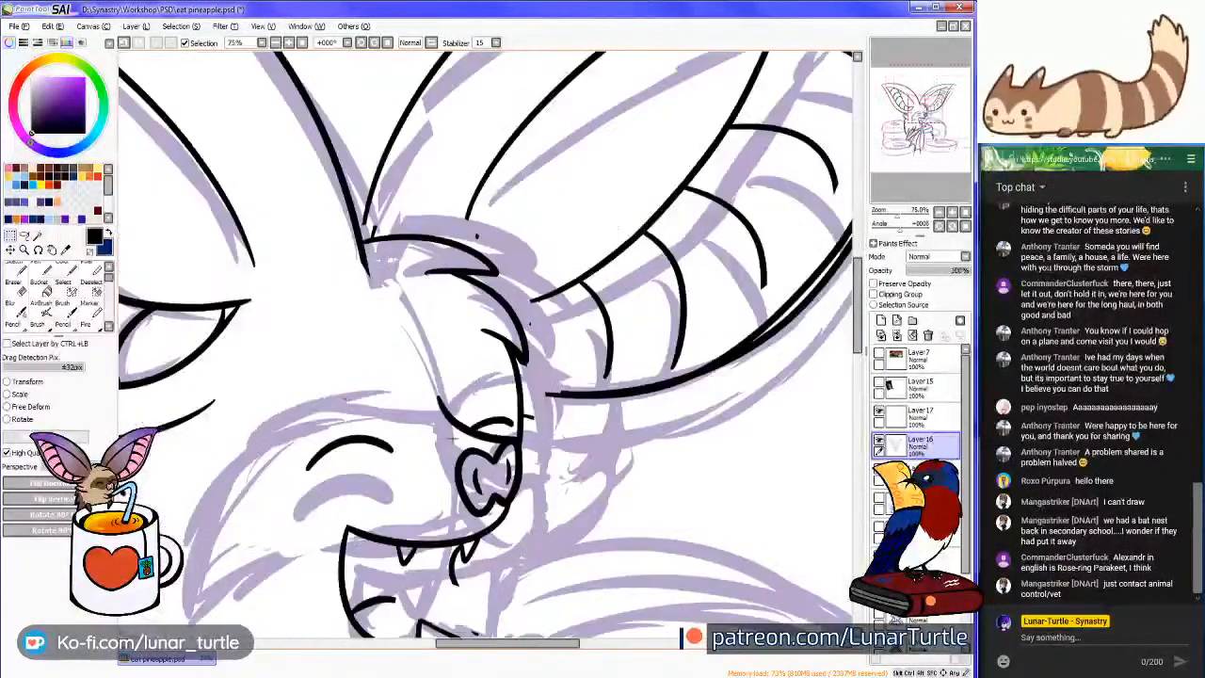
pyautogui.scroll(-1, 354, 421)
pyautogui.scroll(1, 354, 421)
pyautogui.scroll(1, 354, 421)
pyautogui.scroll(-1, 354, 421)
# Erase the near closed eye's arc and the stray marks around the hair and the right ear's base
pyautogui.click(939, 213)
pyautogui.moveTo(825, 290); pyautogui.dragTo(832, 198)
pyautogui.click(12, 281)
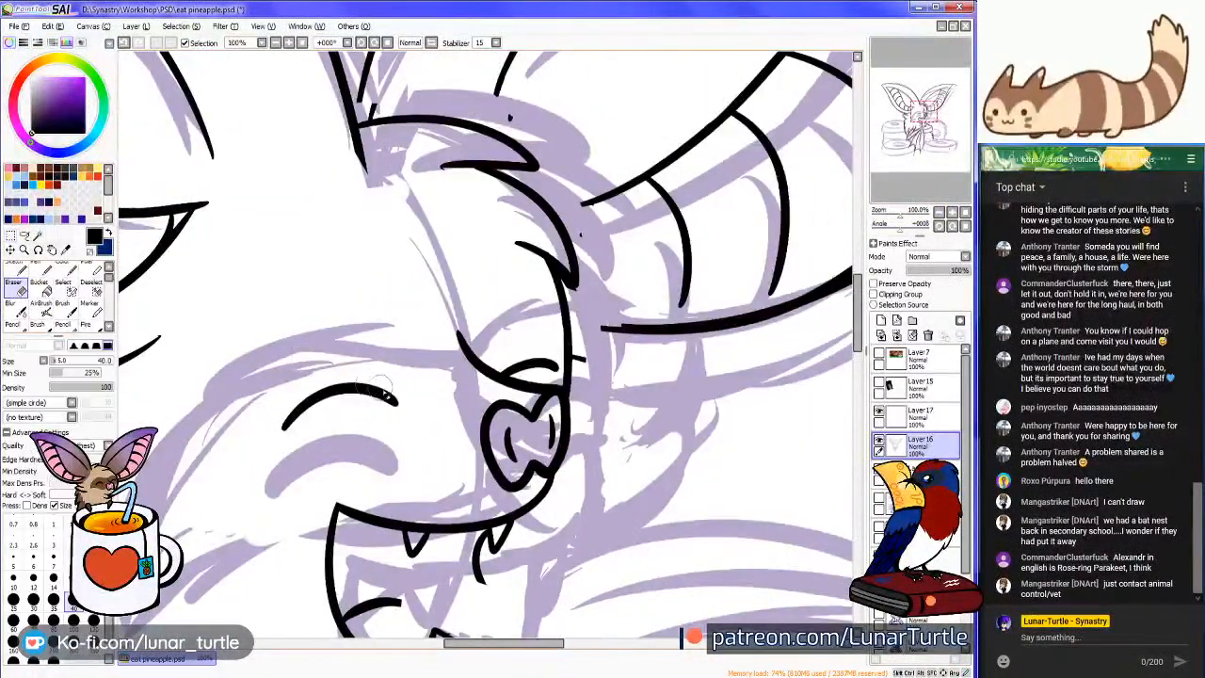
pyautogui.moveTo(395, 403)
pyautogui.mouseDown()
pyautogui.moveTo(335, 392)
pyautogui.moveTo(289, 418)
pyautogui.mouseUp()
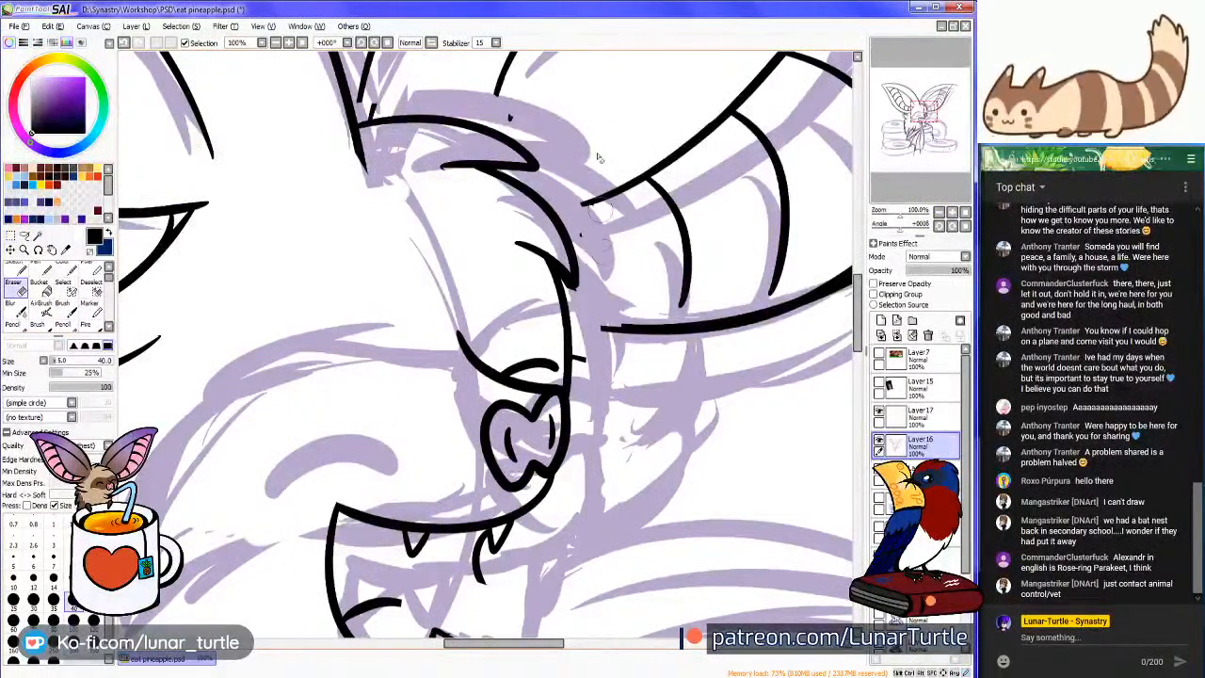
pyautogui.moveTo(382, 100); pyautogui.dragTo(386, 111)
pyautogui.moveTo(580, 241); pyautogui.dragTo(580, 226)
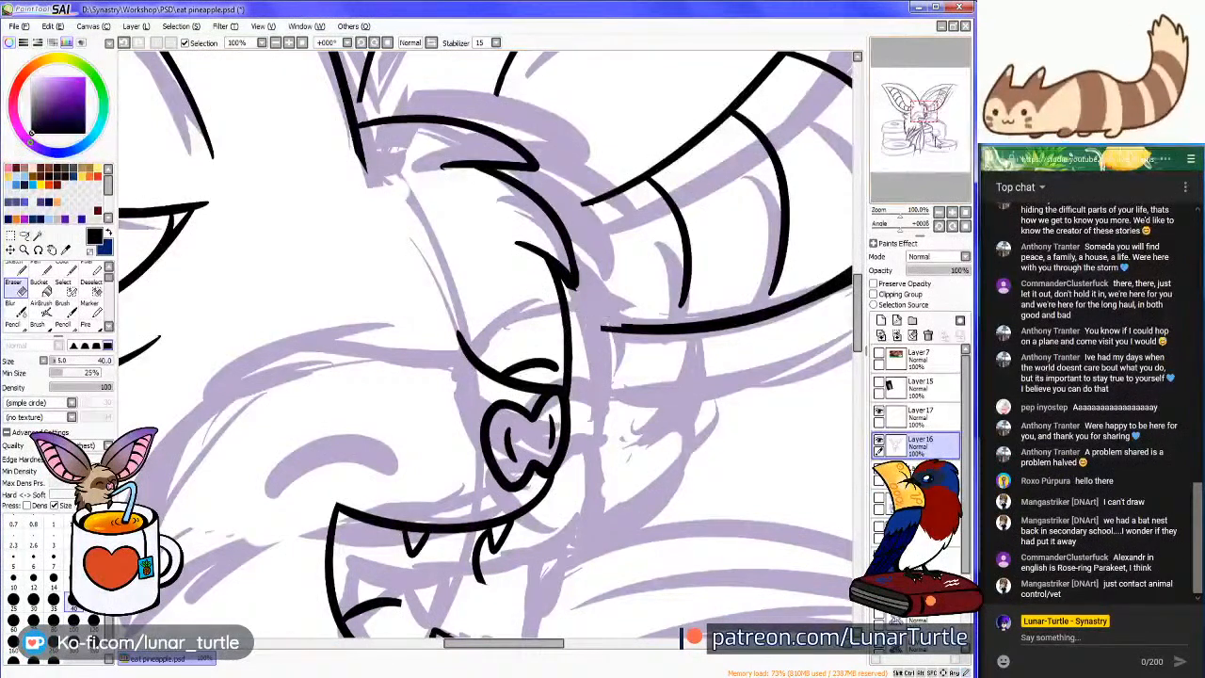
# Erase the leftover ear-line stub, the far eye's arc and the face edge between the hair tuft and the nose
pyautogui.moveTo(581, 364); pyautogui.dragTo(721, 273)
pyautogui.press('pageup')
pyautogui.moveTo(718, 194); pyautogui.dragTo(508, 215)
pyautogui.moveTo(538, 252)
pyautogui.mouseDown()
pyautogui.moveTo(569, 264)
pyautogui.moveTo(505, 256)
pyautogui.moveTo(546, 274)
pyautogui.moveTo(599, 270)
pyautogui.moveTo(631, 311)
pyautogui.moveTo(569, 222)
pyautogui.moveTo(644, 256)
pyautogui.moveTo(591, 196)
pyautogui.moveTo(627, 194)
pyautogui.mouseUp()
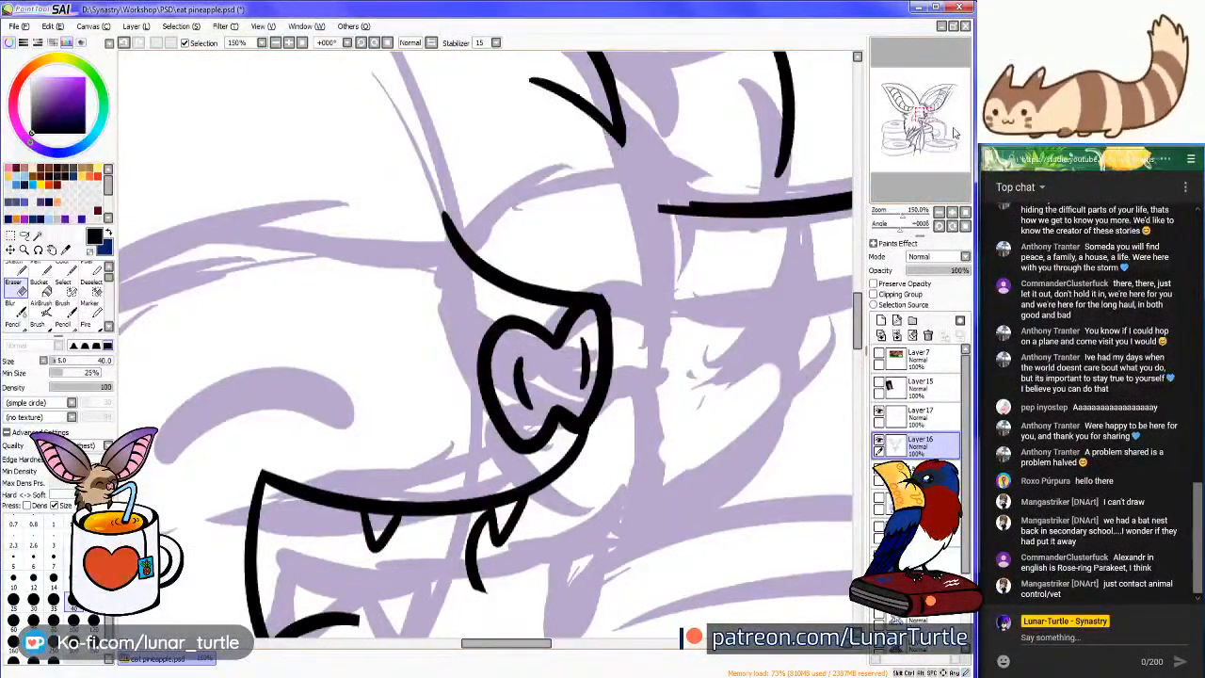
# Restore the face's edge line running from the hair tuft down to the nose
pyautogui.click(928, 146)
pyautogui.click(13, 324)
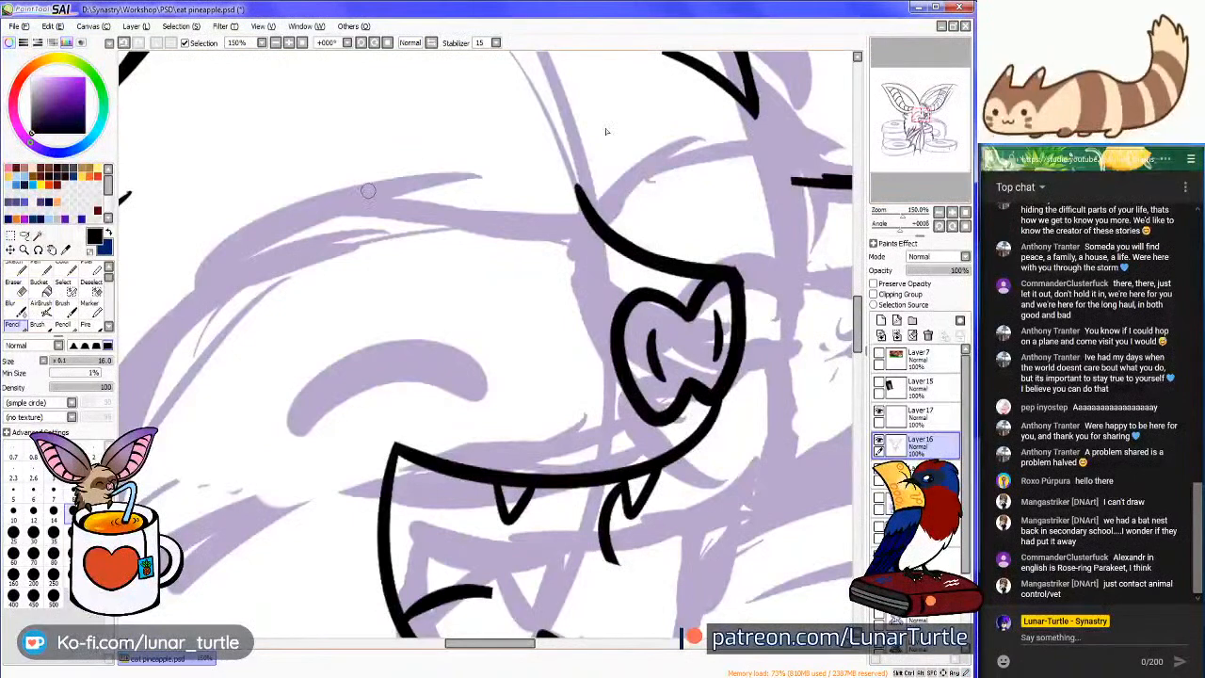
pyautogui.scroll(2, 693, 174)
pyautogui.moveTo(670, 111)
pyautogui.mouseDown()
pyautogui.moveTo(736, 330)
pyautogui.moveTo(701, 127)
pyautogui.moveTo(686, 117)
pyautogui.moveTo(735, 350)
pyautogui.mouseUp()
pyautogui.hotkey('ctrl', 'z')
pyautogui.hotkey('ctrl', 'z')
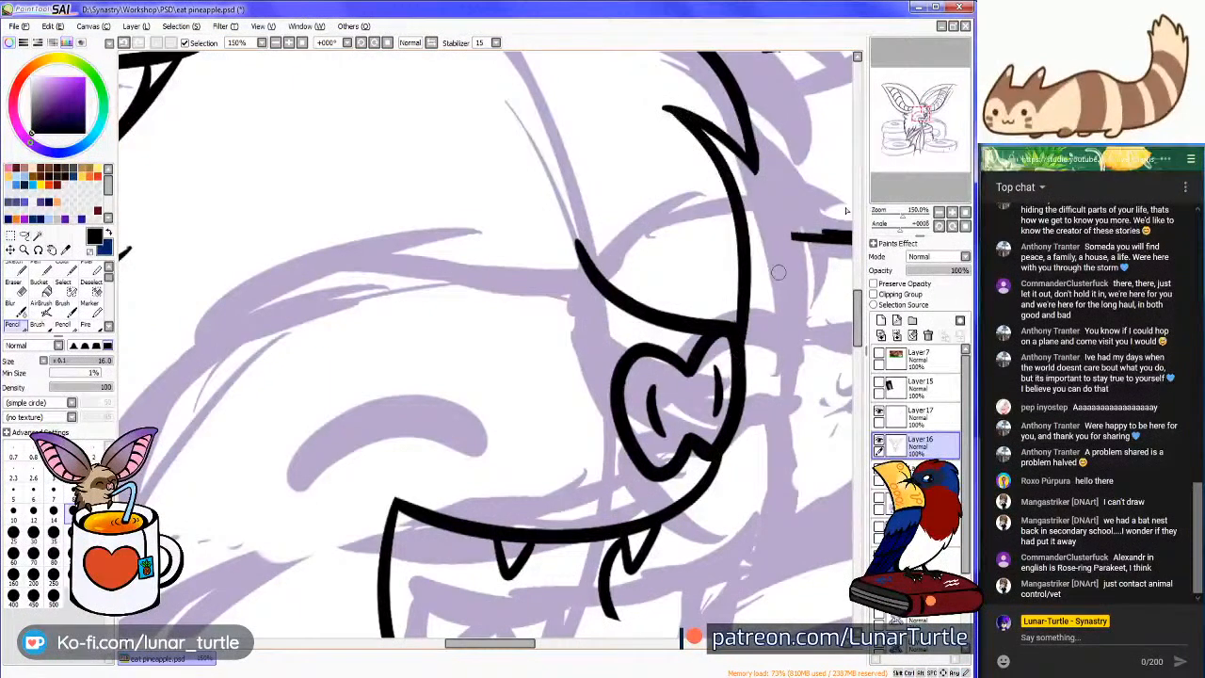
# Draw the near closed eye as a short upward-curving arc on Layer16, above the sketched eye and behind the muzzle
pyautogui.click(939, 212)
pyautogui.click(939, 211)
pyautogui.click(939, 212)
pyautogui.moveTo(947, 155); pyautogui.dragTo(940, 157)
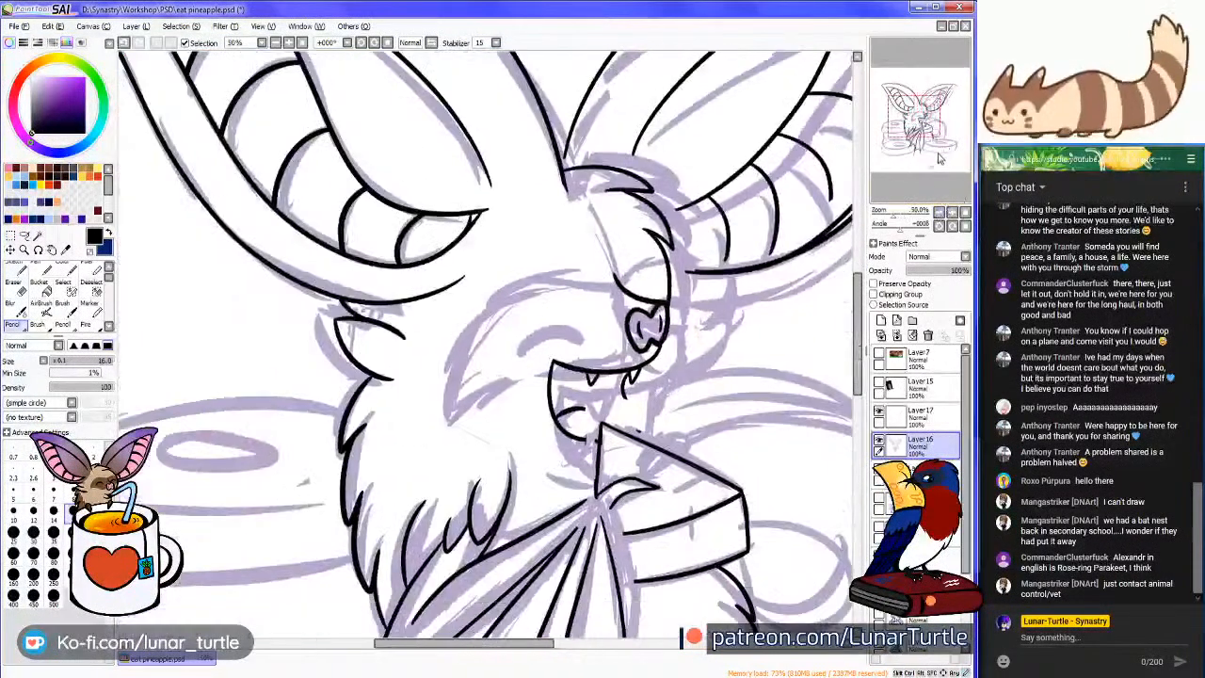
pyautogui.click(952, 212)
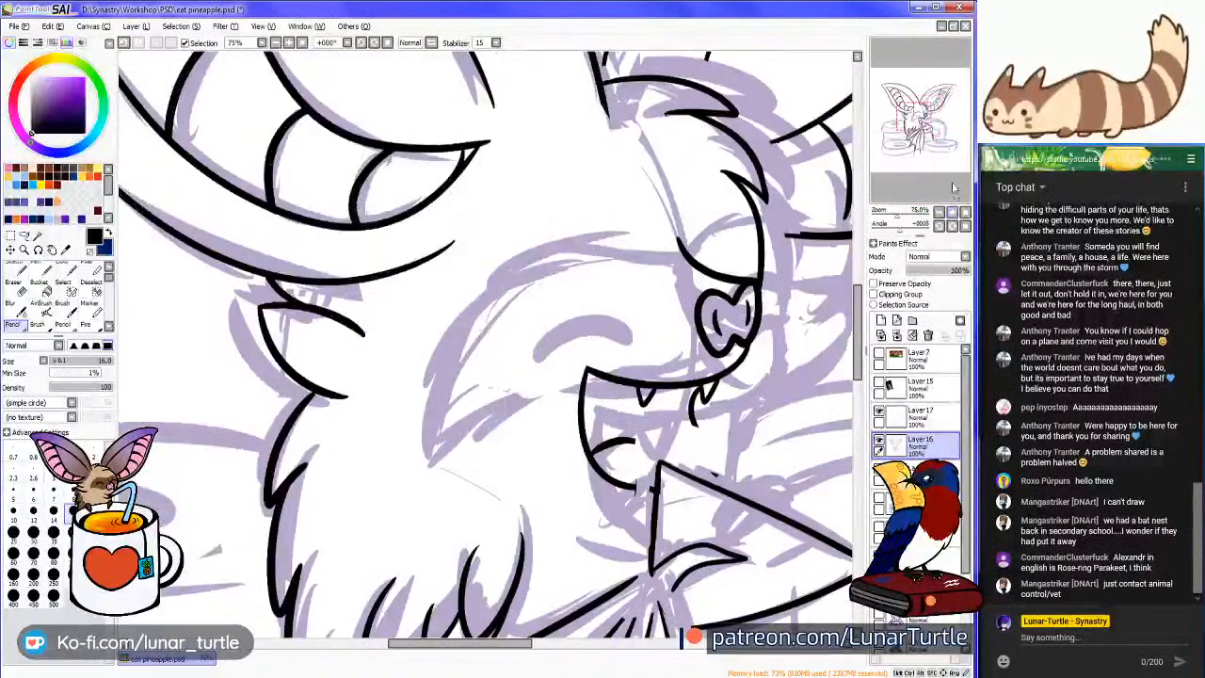
pyautogui.moveTo(646, 299); pyautogui.dragTo(641, 302)
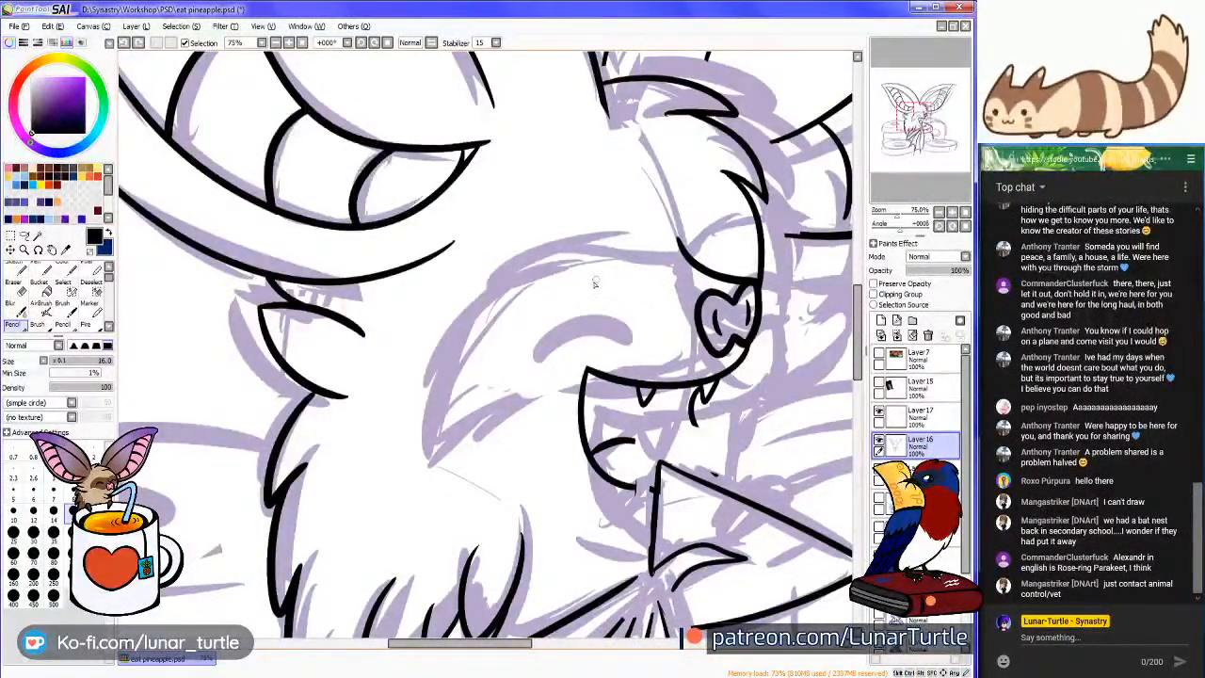
pyautogui.moveTo(603, 273); pyautogui.dragTo(652, 292)
pyautogui.hotkey('ctrl', 'z')
pyautogui.hotkey('ctrl', 'z')
pyautogui.moveTo(563, 294); pyautogui.dragTo(640, 287)
pyautogui.hotkey('ctrl', 'z')
pyautogui.hotkey('ctrl', 'z')
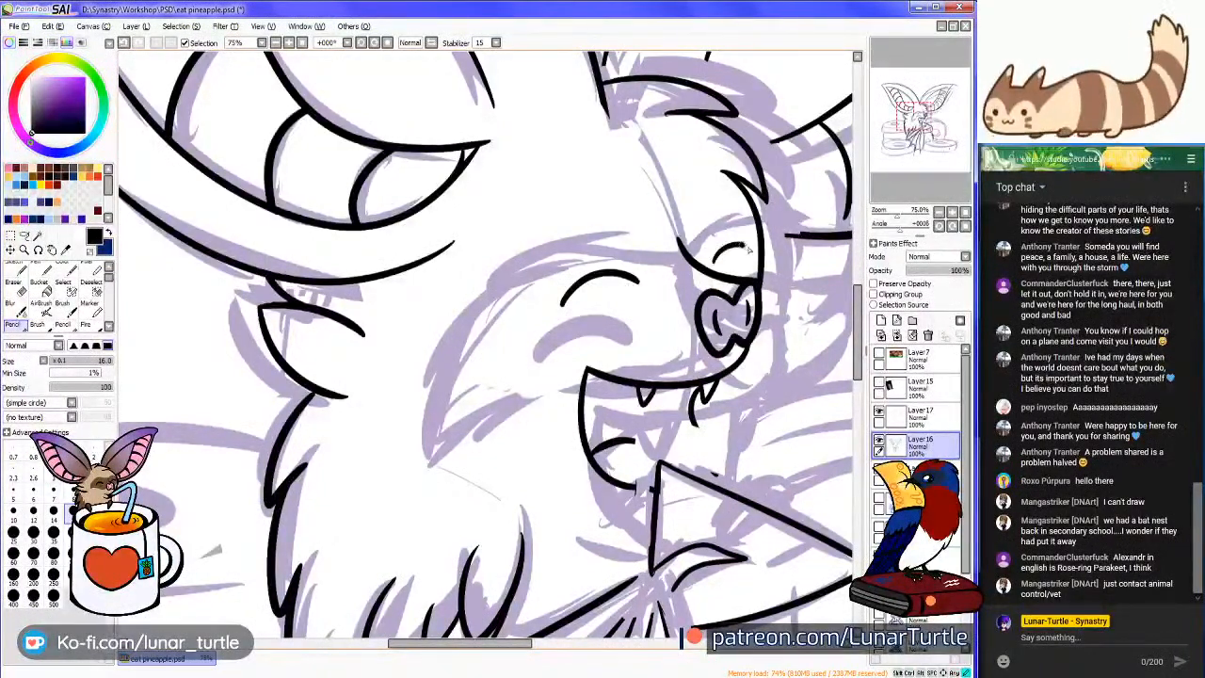
# Draw the far closed eye as a small arc above the nose, reaching toward the face's edge
pyautogui.hotkey('ctrl', 'z')
pyautogui.moveTo(711, 269); pyautogui.dragTo(755, 241)
pyautogui.hotkey('ctrl', 'z')
pyautogui.hotkey('ctrl', 'z')
pyautogui.hotkey('ctrl', 'z')
pyautogui.moveTo(698, 273)
pyautogui.mouseDown()
pyautogui.moveTo(725, 246)
pyautogui.moveTo(751, 243)
pyautogui.moveTo(751, 262)
pyautogui.mouseUp()
pyautogui.hotkey('ctrl', 'z')
pyautogui.hotkey('ctrl', 'z')
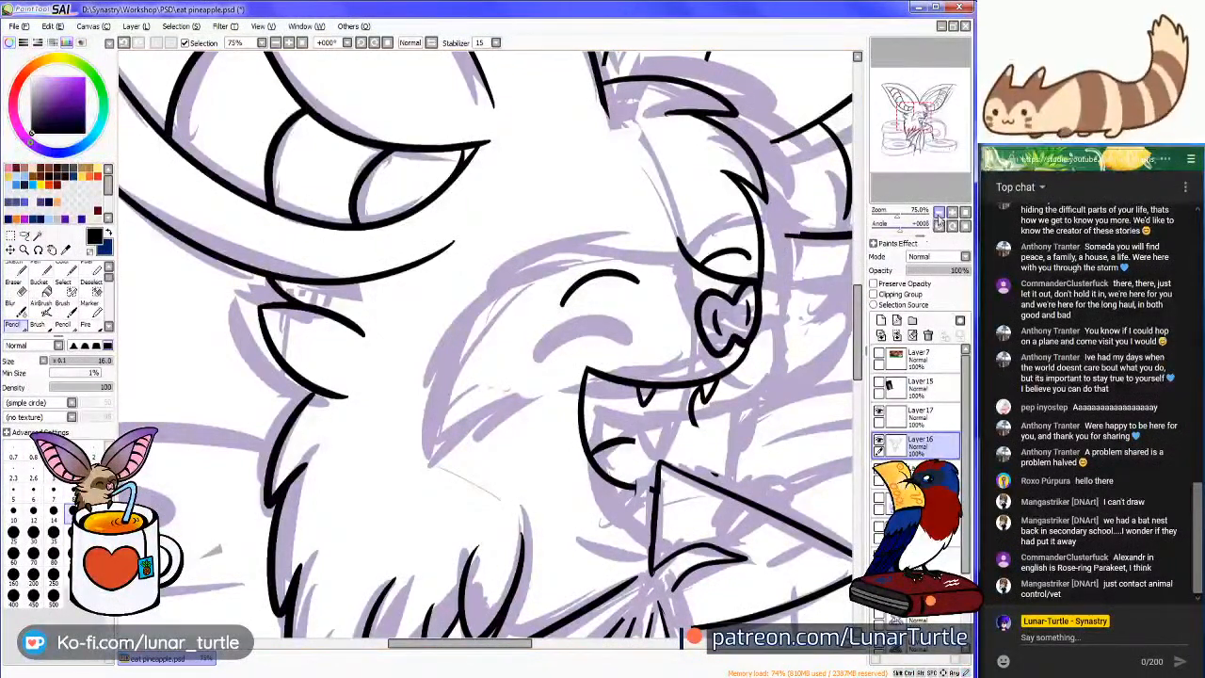
# Examine the whole figure with its new eyes and check the right ear's inner lines against its outline
pyautogui.click(939, 214)
pyautogui.click(939, 214)
pyautogui.click(938, 214)
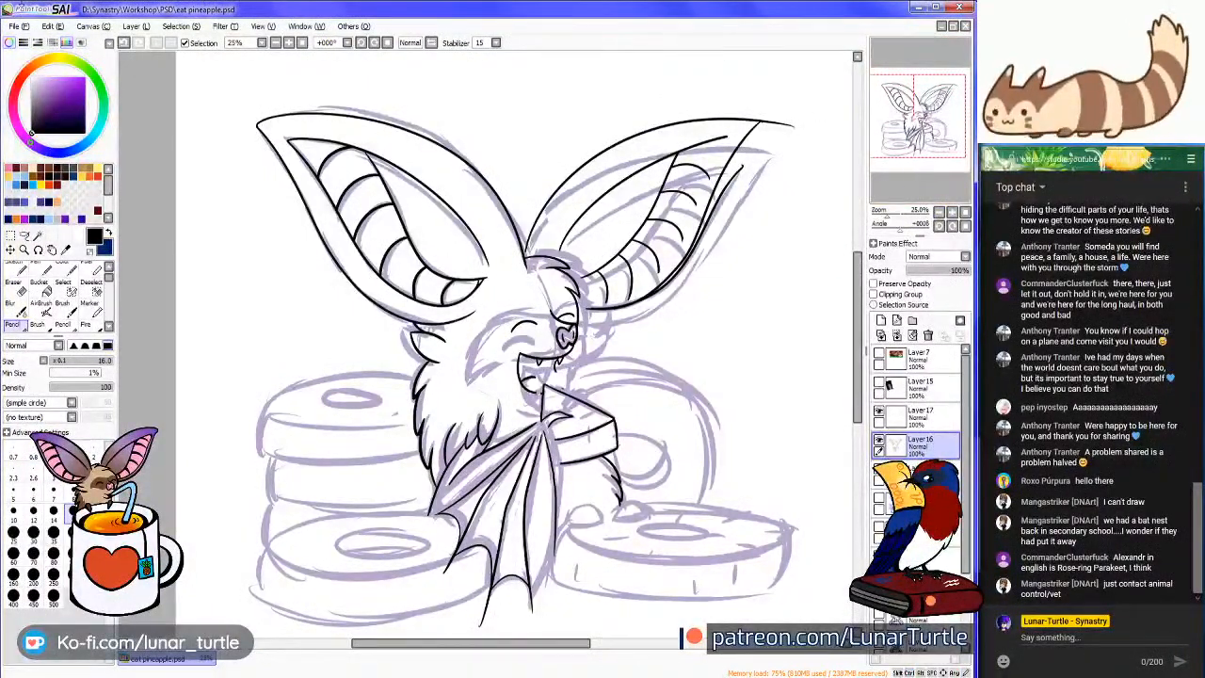
pyautogui.click(18, 25)
pyautogui.click(166, 204)
pyautogui.scroll(-3, 167, 203)
pyautogui.scroll(3, 506, 339)
pyautogui.click(952, 212)
pyautogui.click(952, 212)
pyautogui.moveTo(951, 188); pyautogui.dragTo(964, 178)
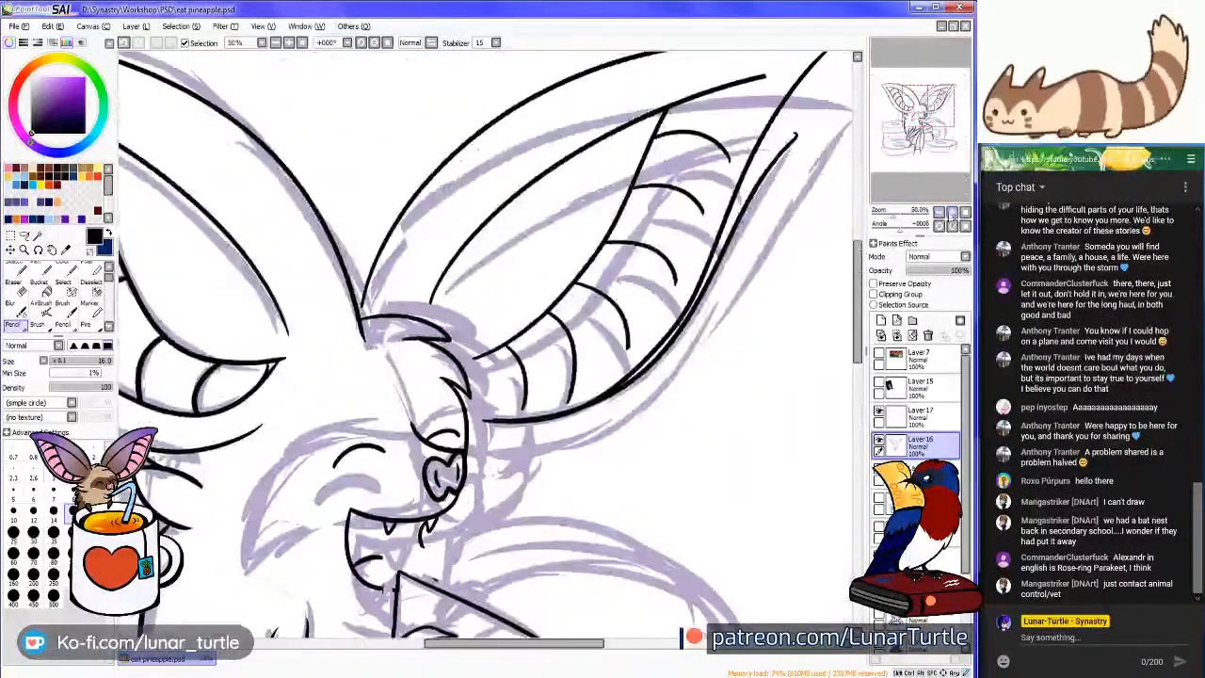
pyautogui.click(940, 212)
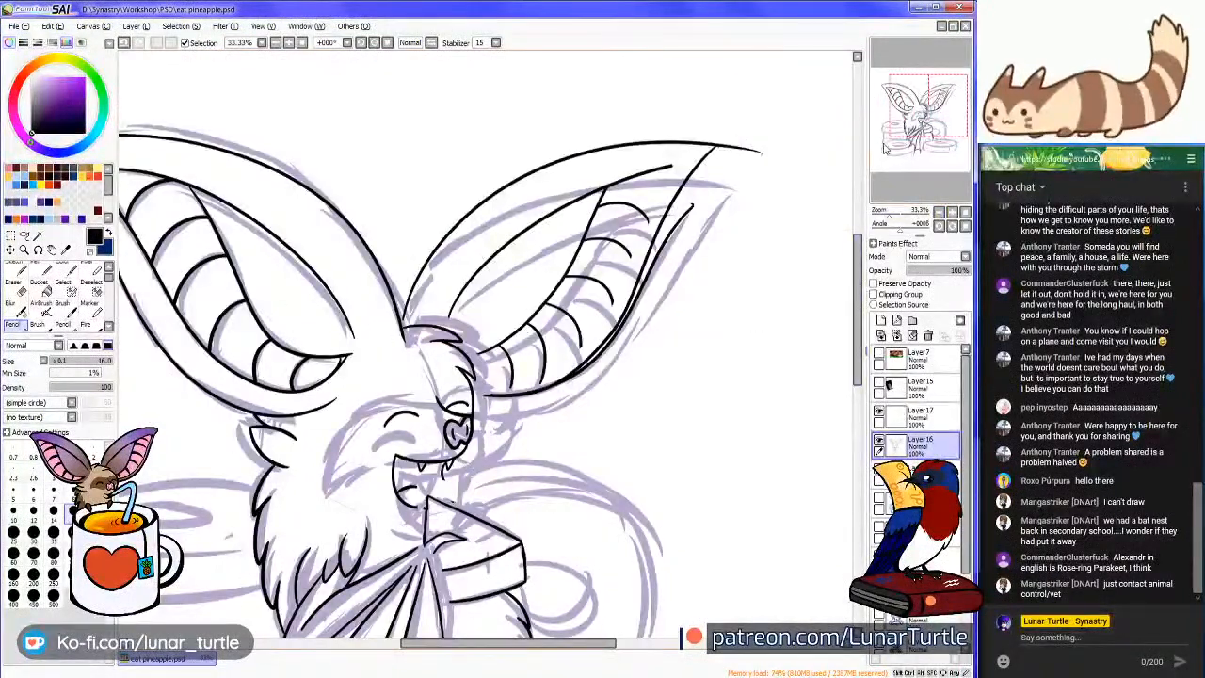
pyautogui.moveTo(944, 135); pyautogui.dragTo(936, 136)
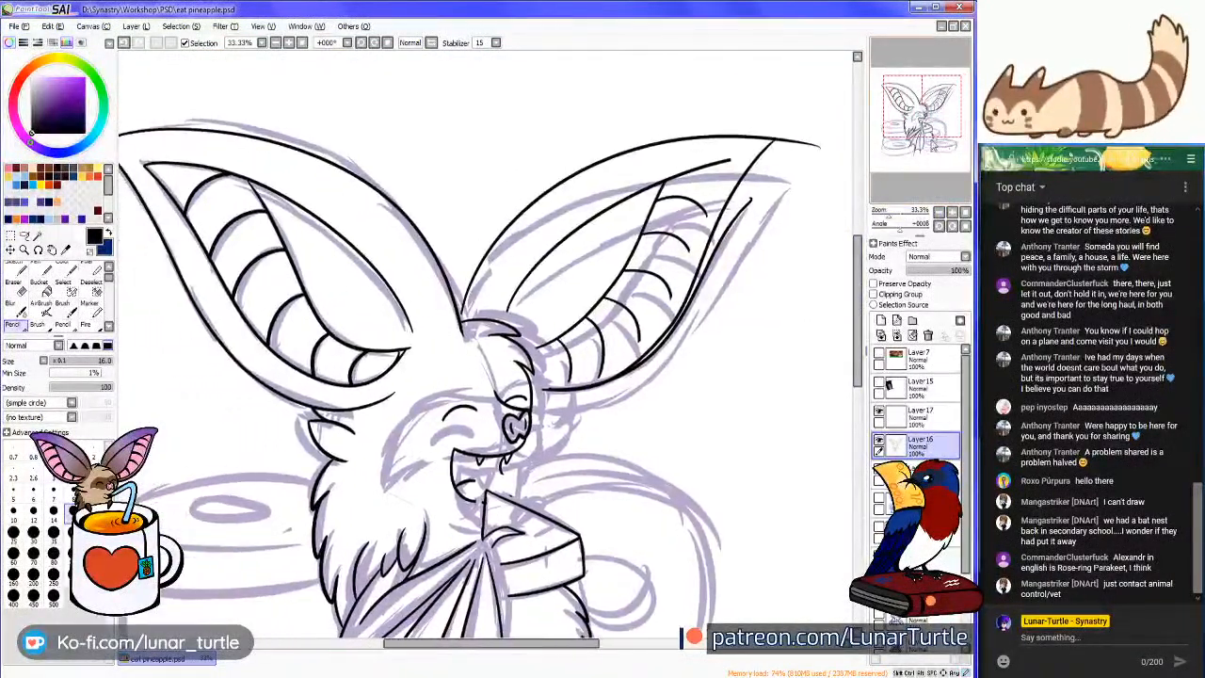
# Move and rotate the right ear's inner edge line on Layer17 so it sits inside the ear's outer edge
pyautogui.click(879, 412)
pyautogui.click(878, 412)
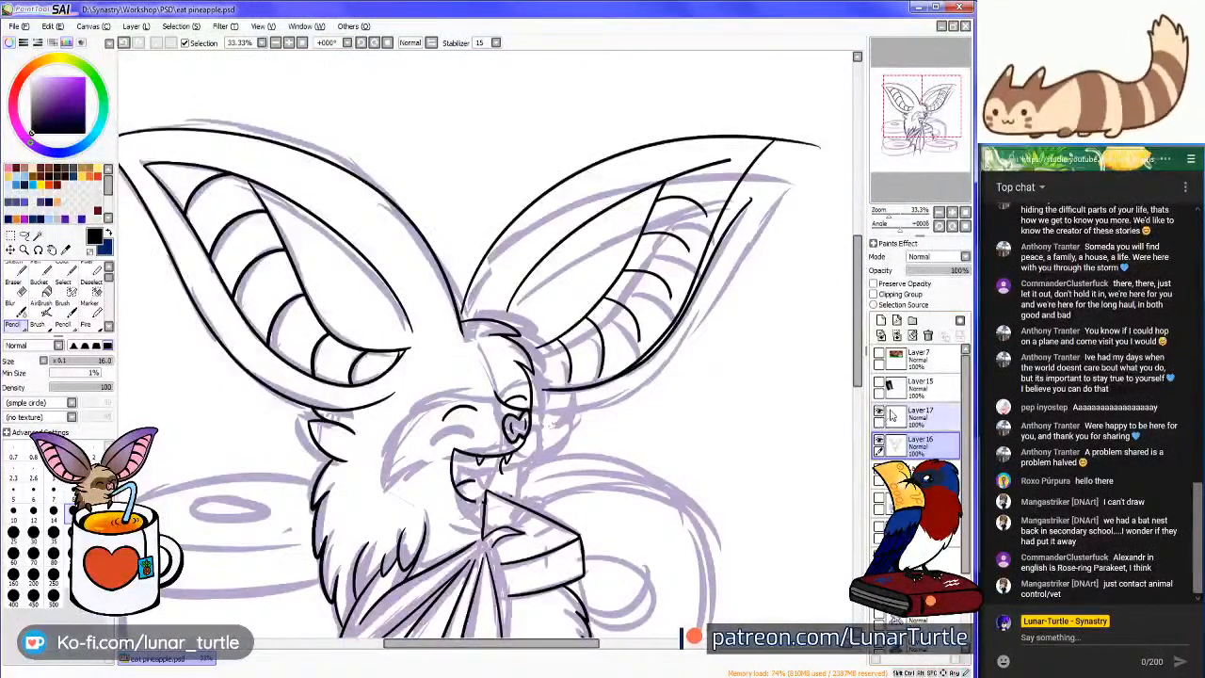
pyautogui.click(909, 419)
pyautogui.click(11, 250)
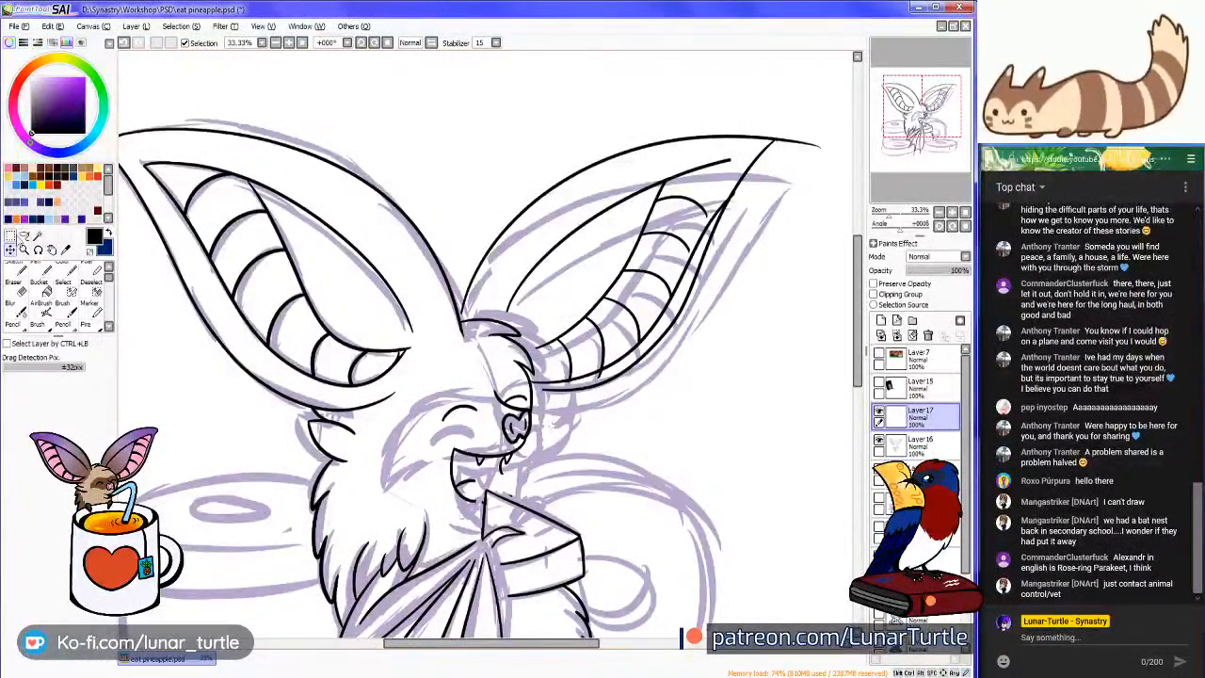
pyautogui.hotkey('ctrl', 't')
pyautogui.moveTo(772, 186); pyautogui.dragTo(733, 328)
pyautogui.moveTo(752, 373); pyautogui.dragTo(684, 327)
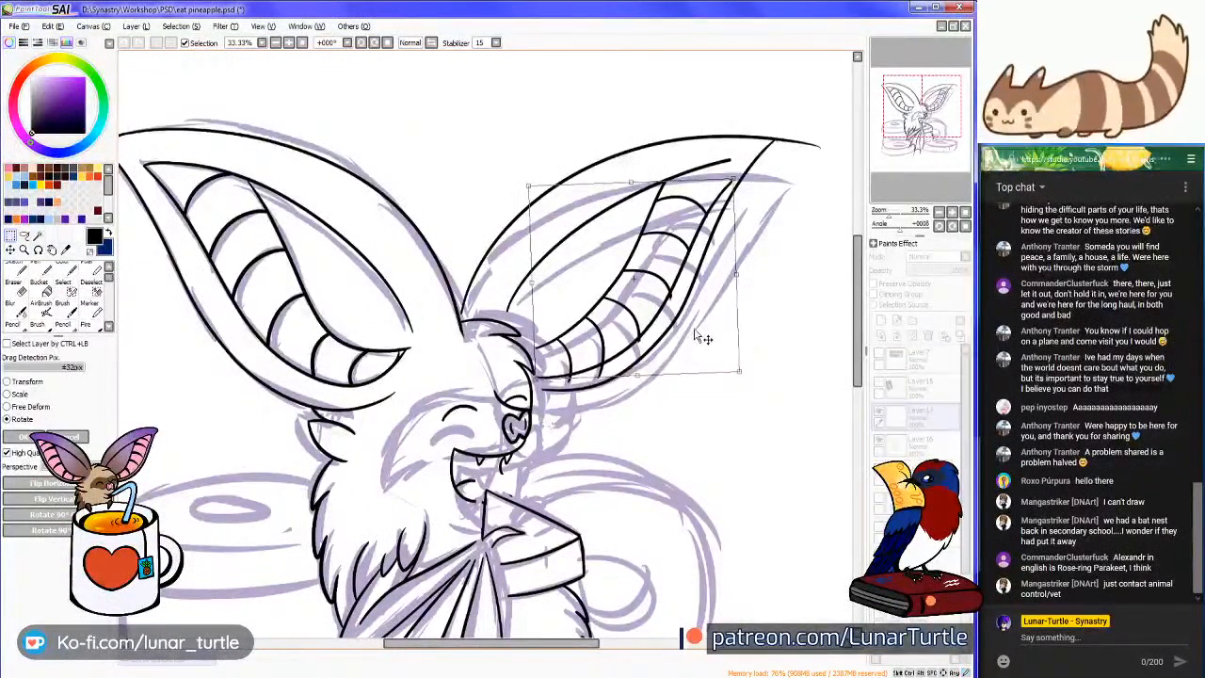
pyautogui.press('Return')
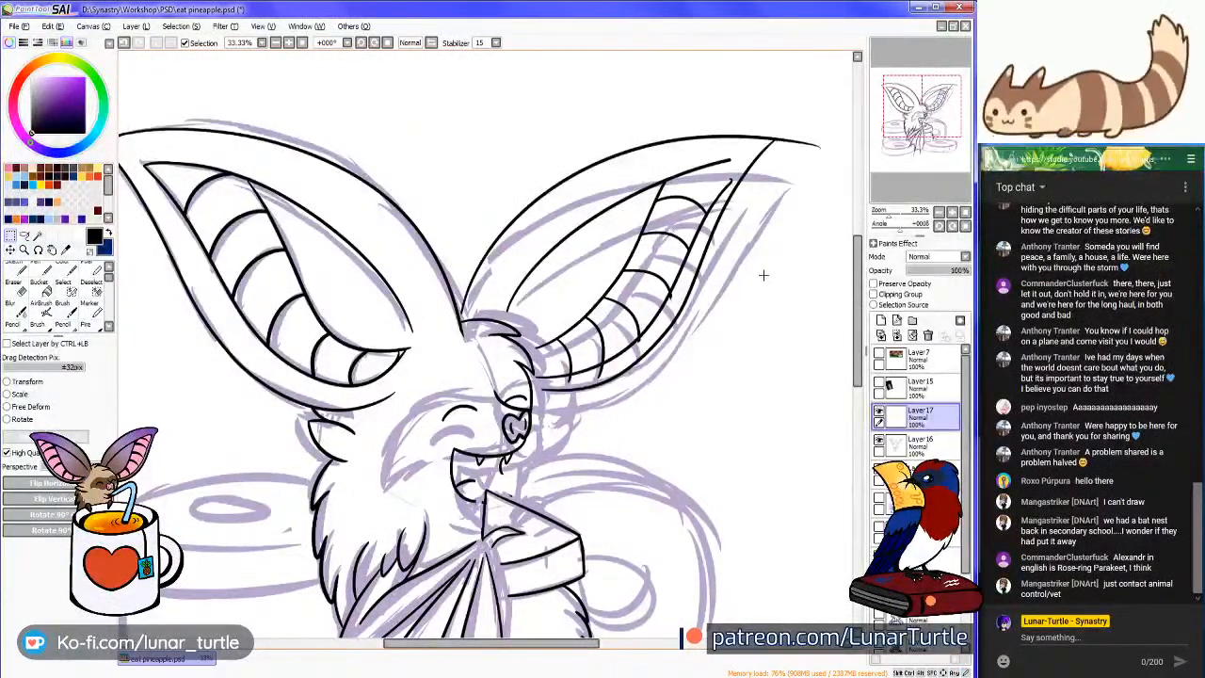
# Extend the right ear's inner upper line and inner edge line with the Pencil until they meet near the ear tip
pyautogui.click(965, 213)
pyautogui.moveTo(933, 158); pyautogui.dragTo(956, 144)
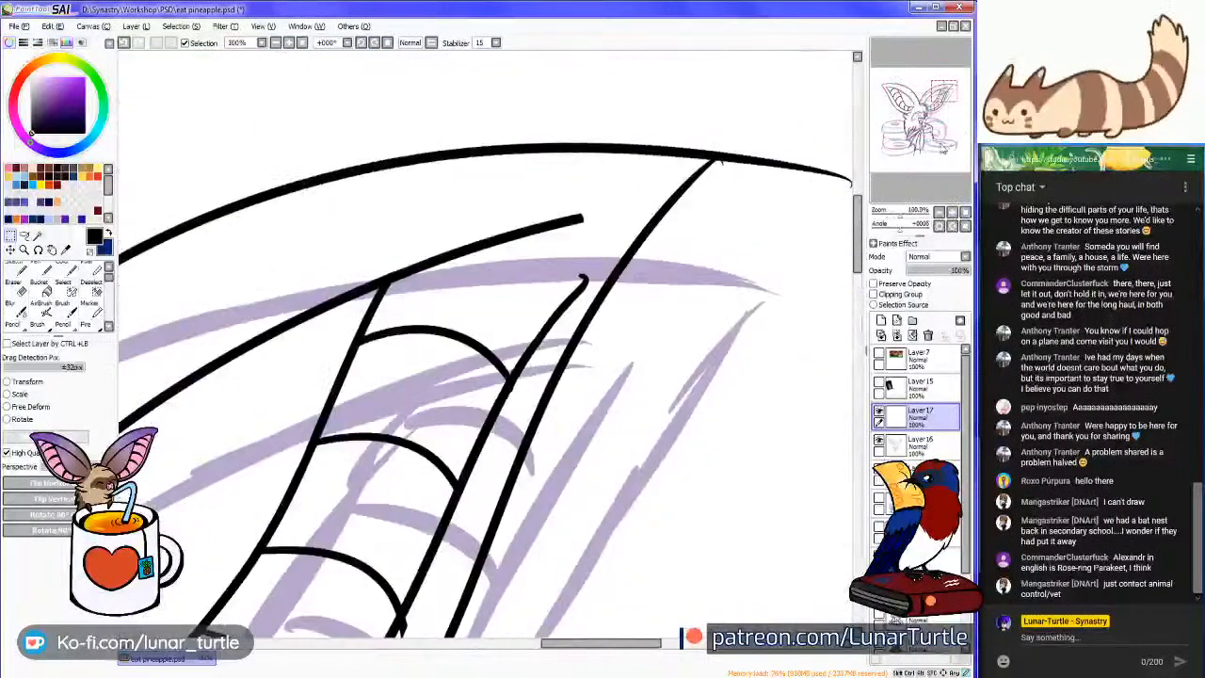
pyautogui.press('n')
pyautogui.moveTo(570, 221)
pyautogui.mouseDown()
pyautogui.moveTo(601, 226)
pyautogui.moveTo(551, 316)
pyautogui.moveTo(580, 223)
pyautogui.moveTo(529, 243)
pyautogui.mouseUp()
pyautogui.hotkey('ctrl', 'z')
pyautogui.hotkey('ctrl', 'z')
pyautogui.moveTo(615, 219)
pyautogui.mouseDown()
pyautogui.moveTo(565, 307)
pyautogui.moveTo(628, 219)
pyautogui.moveTo(534, 239)
pyautogui.moveTo(619, 219)
pyautogui.moveTo(542, 324)
pyautogui.mouseUp()
pyautogui.hotkey('ctrl', 'z')
pyautogui.hotkey('ctrl', 'z')
# Examine the whole figure and the sketched stack of pineapple rings beside the wing
pyautogui.click(965, 215)
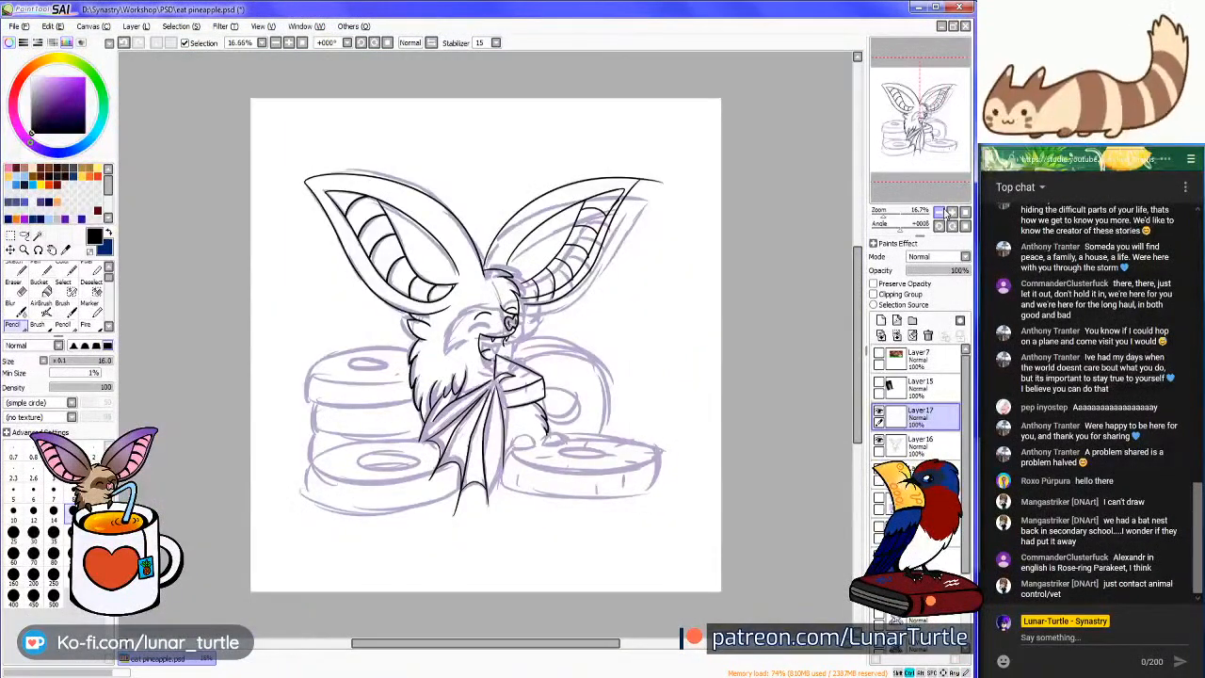
pyautogui.scroll(4, 521, 298)
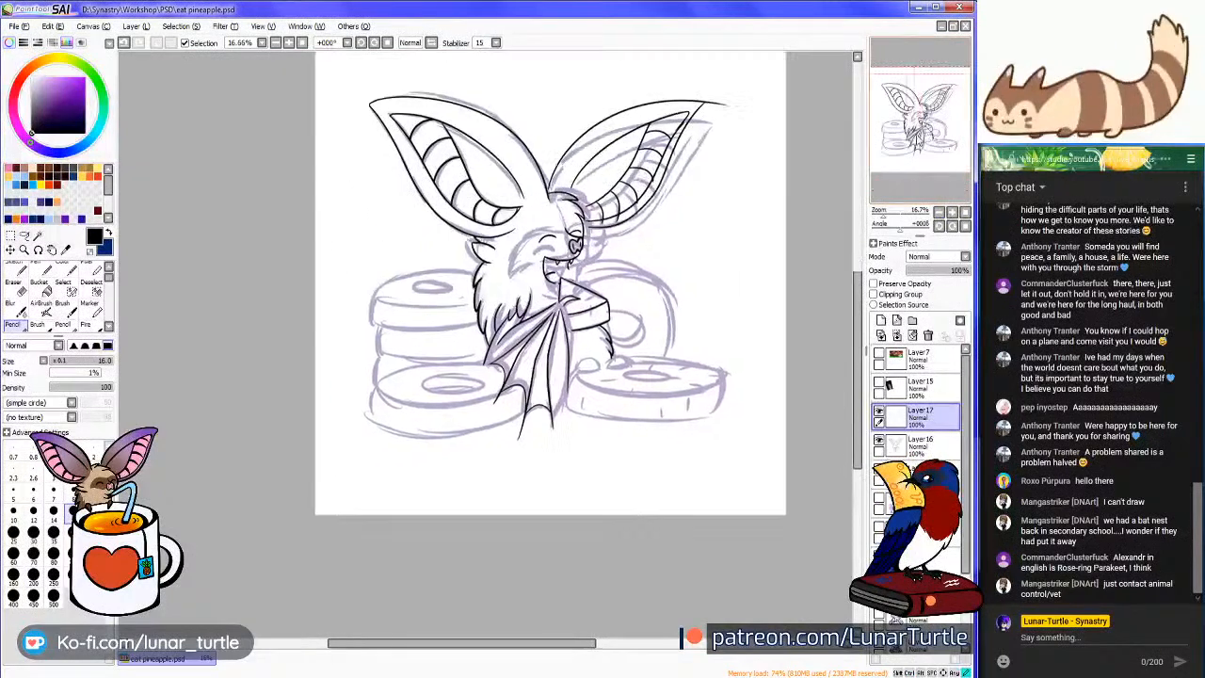
pyautogui.scroll(-2, 521, 298)
pyautogui.scroll(3, 408, 253)
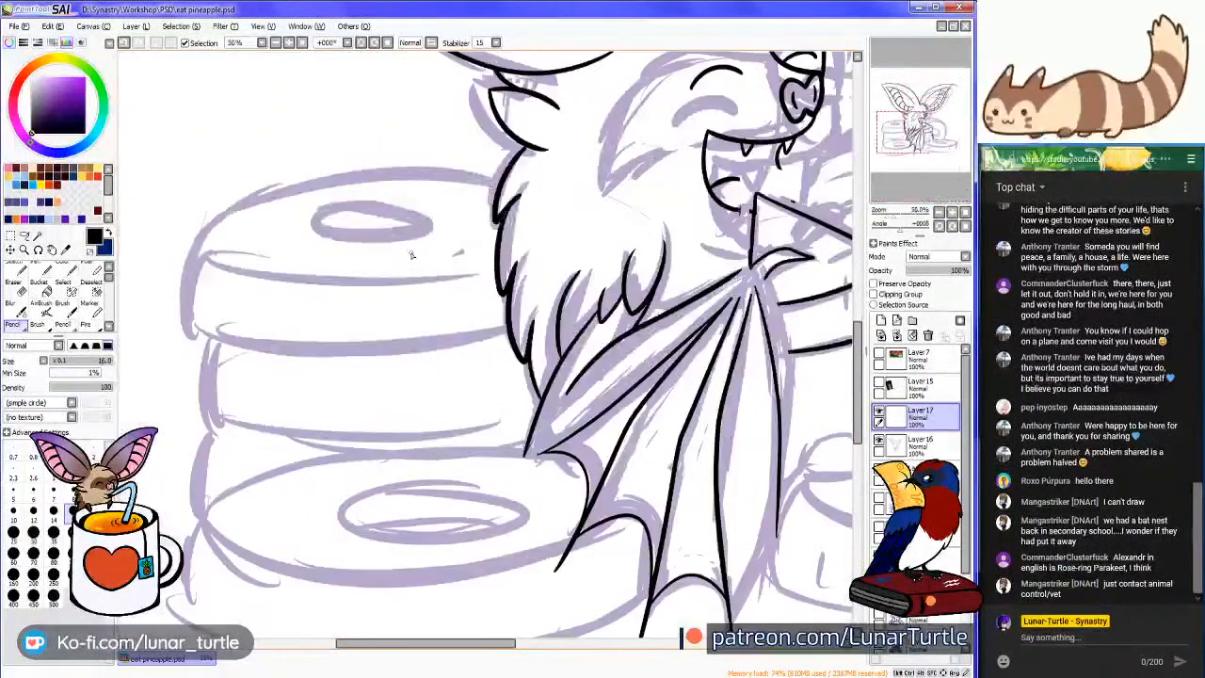
pyautogui.scroll(-1, 421, 245)
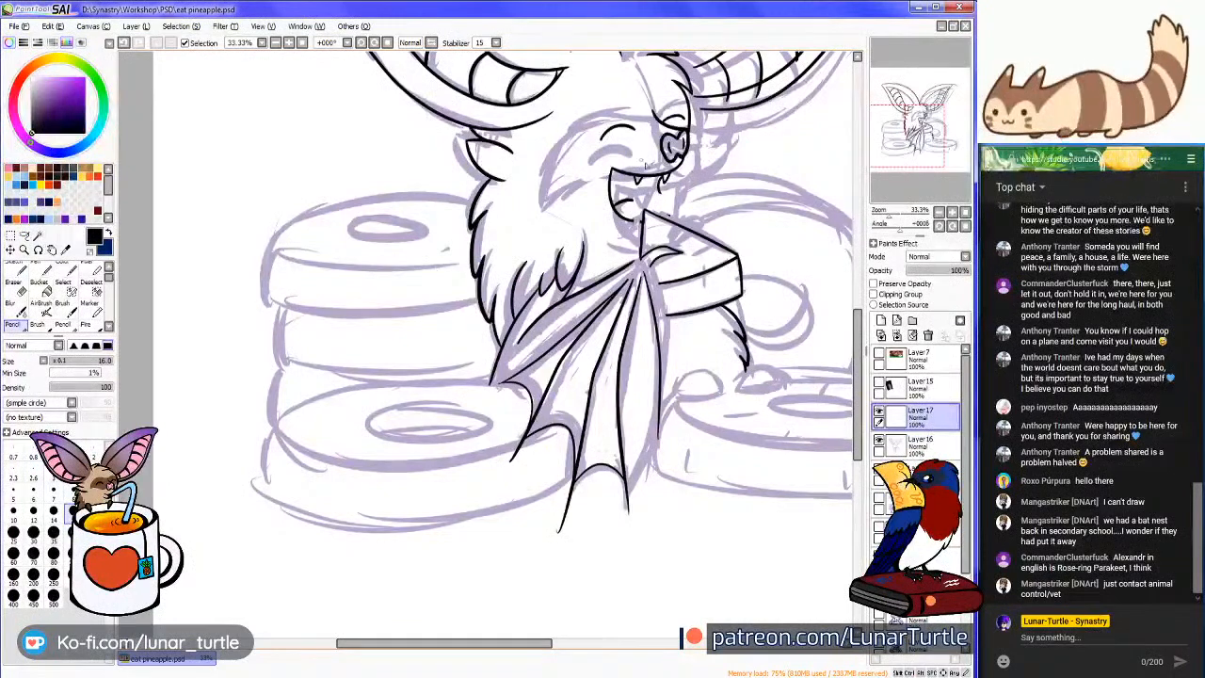
pyautogui.moveTo(905, 132)
pyautogui.mouseDown()
pyautogui.moveTo(910, 119)
pyautogui.moveTo(894, 153)
pyautogui.mouseUp()
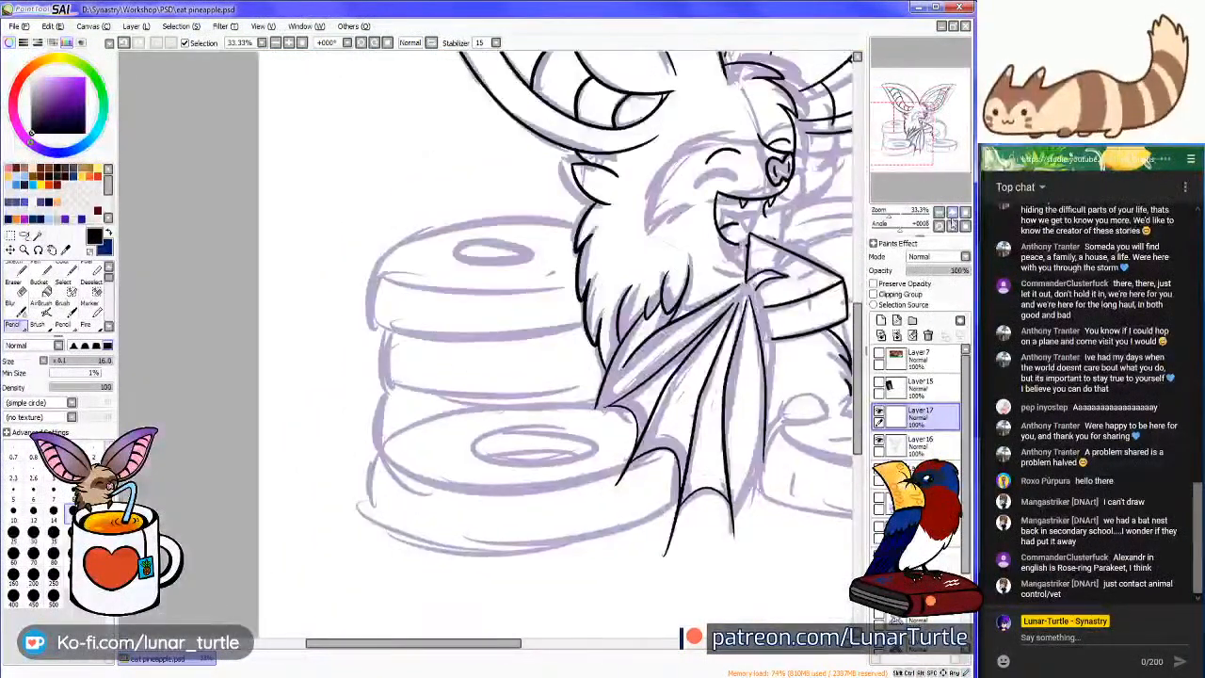
pyautogui.hotkey('ctrl', '+')
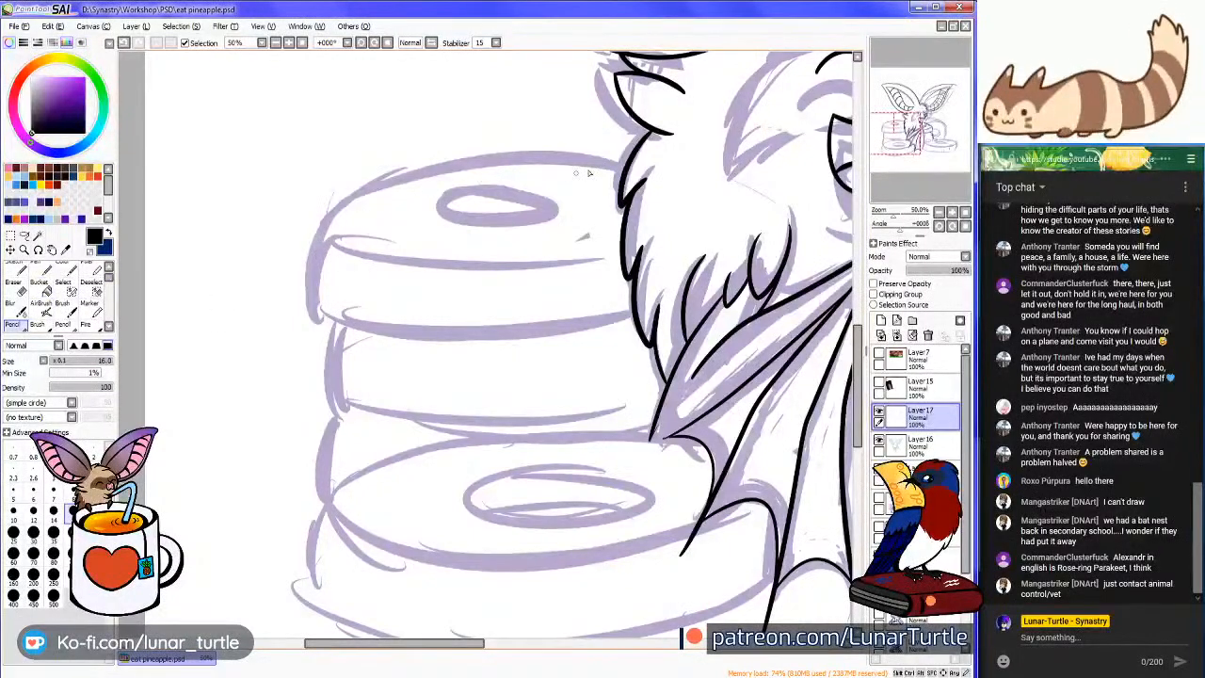
# Draw a rounded fingertip on Layer17 gripping the upper edge of the pineapple slice
pyautogui.moveTo(900, 150); pyautogui.dragTo(924, 128)
pyautogui.click(953, 211)
pyautogui.click(953, 212)
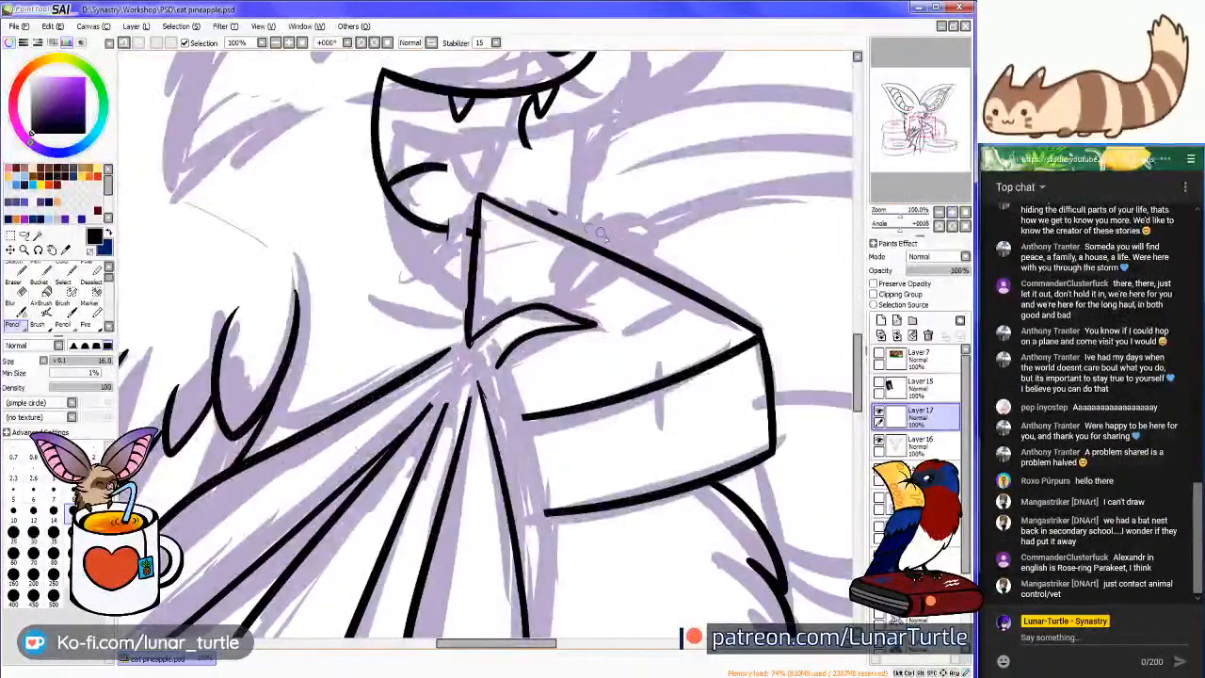
pyautogui.moveTo(593, 226)
pyautogui.mouseDown()
pyautogui.moveTo(563, 299)
pyautogui.moveTo(621, 263)
pyautogui.mouseUp()
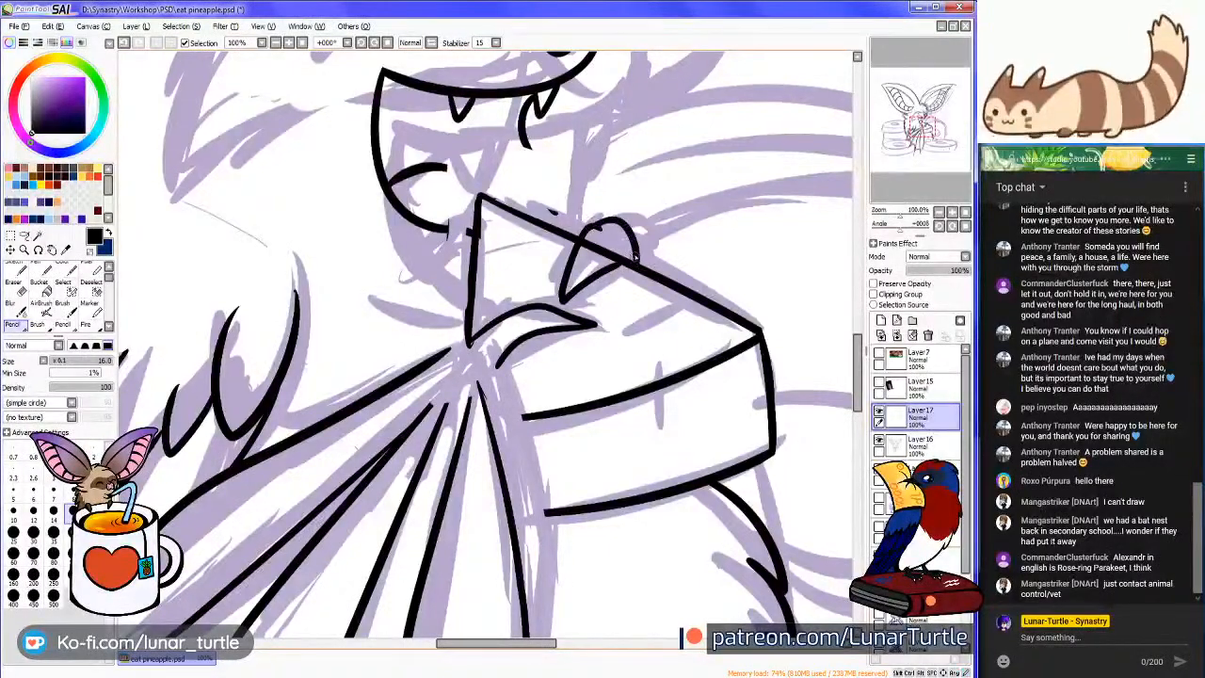
pyautogui.hotkey('ctrl', 'z')
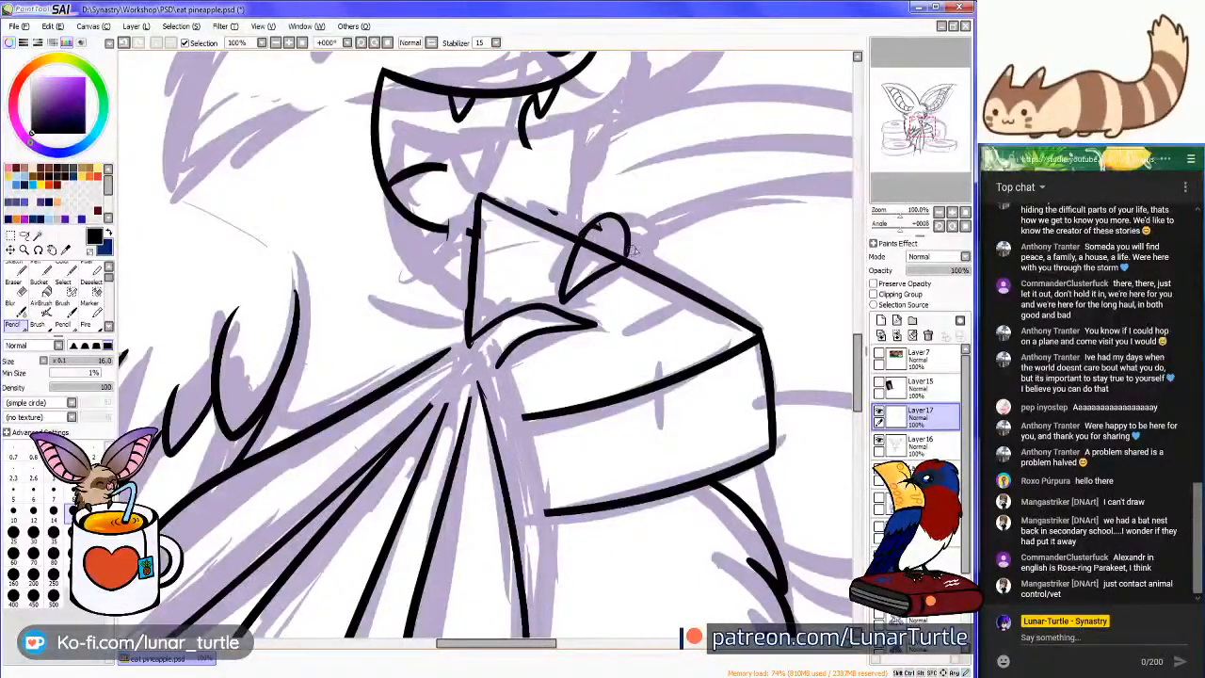
pyautogui.moveTo(632, 250); pyautogui.dragTo(721, 360)
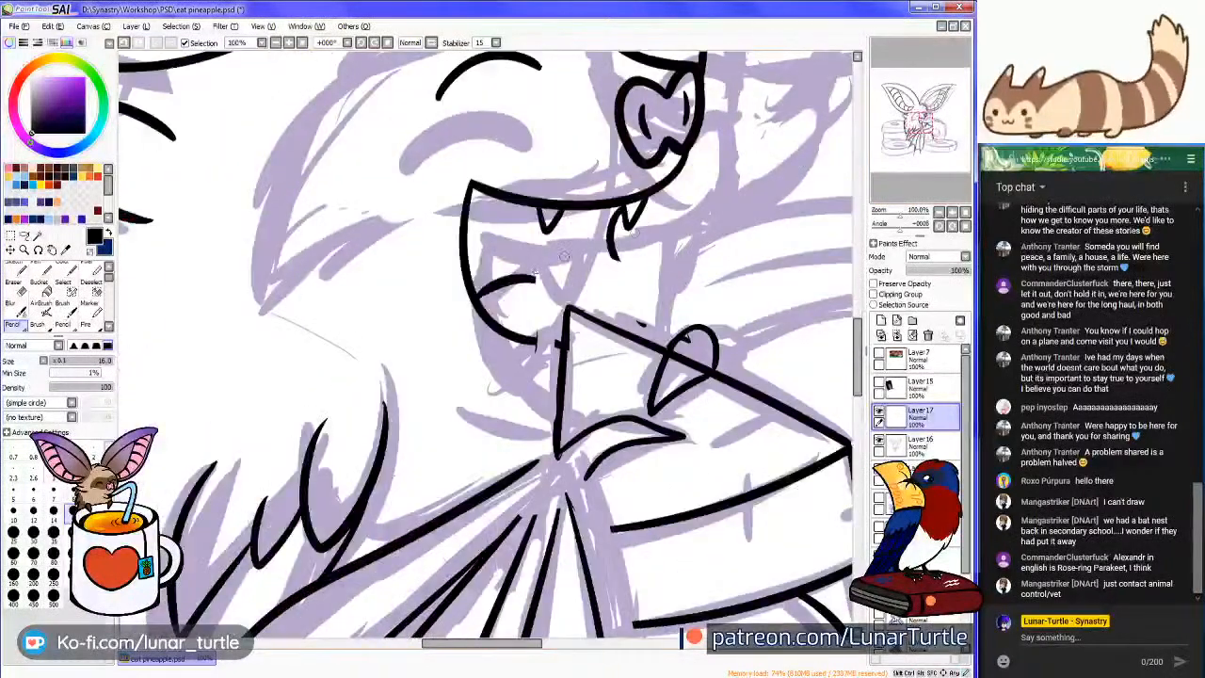
# Extend the tongue, the mouth's far side and the lower jaw line to the pineapple slice, adding a chin line below
pyautogui.moveTo(529, 278); pyautogui.dragTo(584, 306)
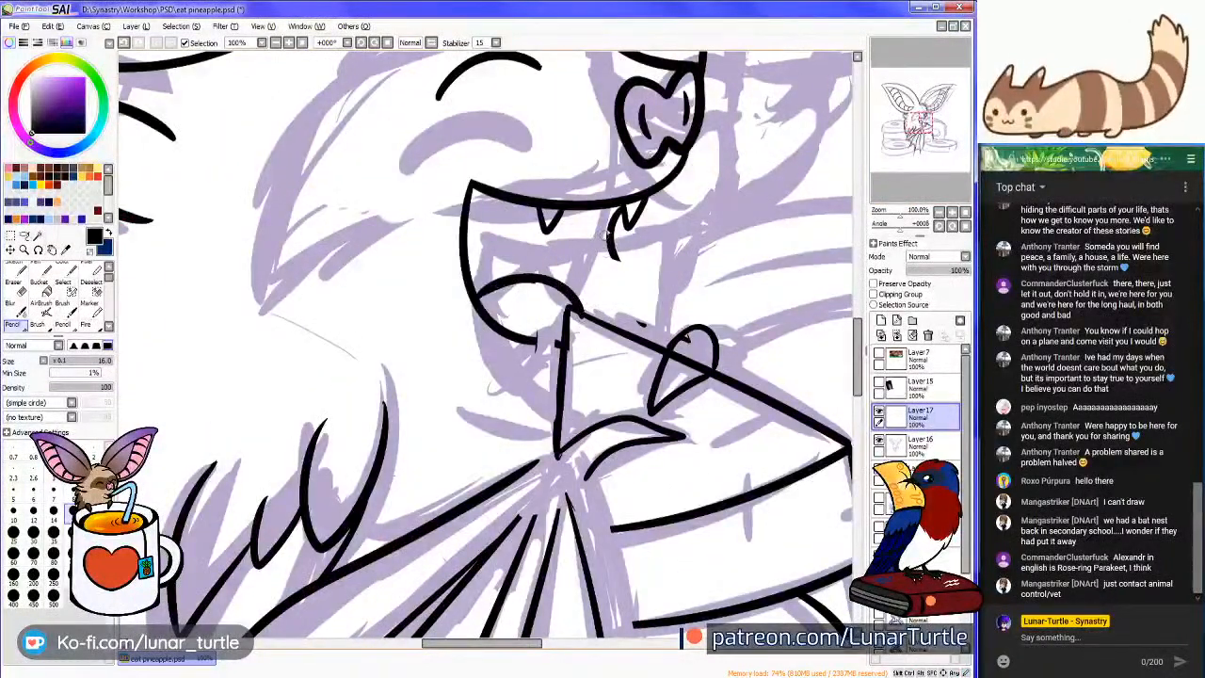
pyautogui.moveTo(612, 234)
pyautogui.mouseDown()
pyautogui.moveTo(596, 271)
pyautogui.moveTo(608, 314)
pyautogui.mouseUp()
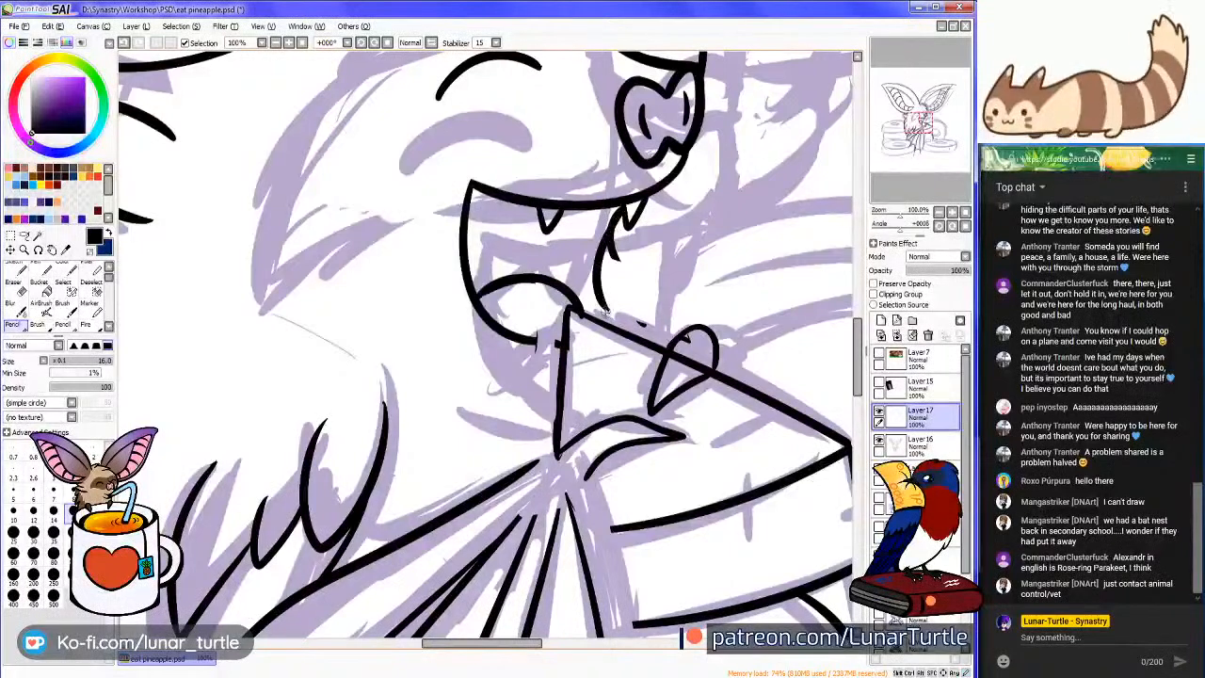
pyautogui.moveTo(557, 345); pyautogui.dragTo(514, 342)
# Clean up the overlap near the slice's upper corner and erase the slice's edge inside the fingertip on Layer16
pyautogui.press('e')
pyautogui.moveTo(576, 311); pyautogui.dragTo(614, 327)
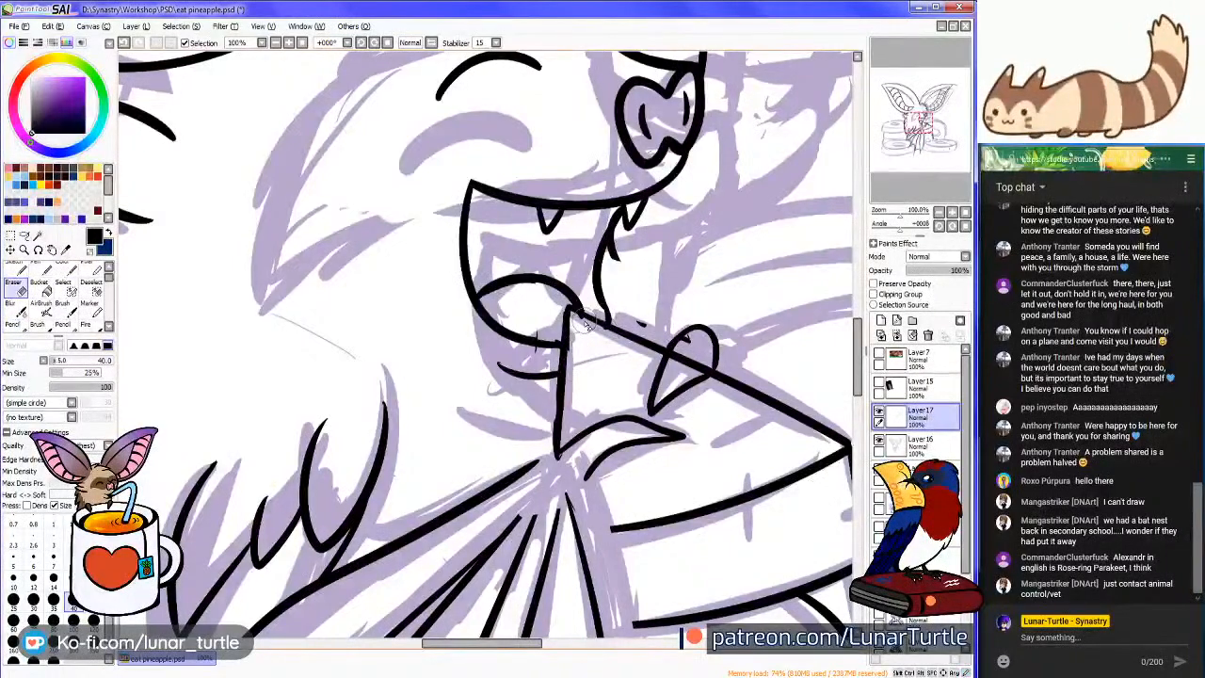
pyautogui.moveTo(625, 244)
pyautogui.mouseDown()
pyautogui.moveTo(618, 276)
pyautogui.moveTo(612, 251)
pyautogui.mouseUp()
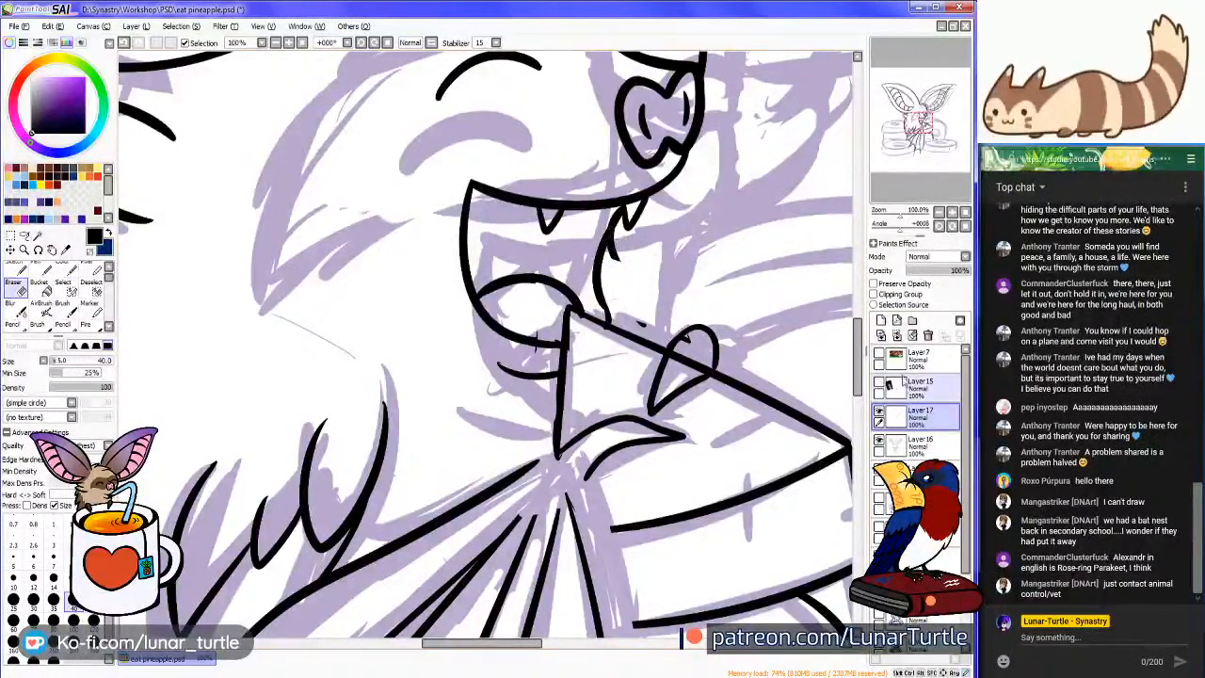
pyautogui.click(913, 442)
pyautogui.moveTo(695, 350)
pyautogui.mouseDown()
pyautogui.moveTo(676, 337)
pyautogui.moveTo(711, 374)
pyautogui.mouseUp()
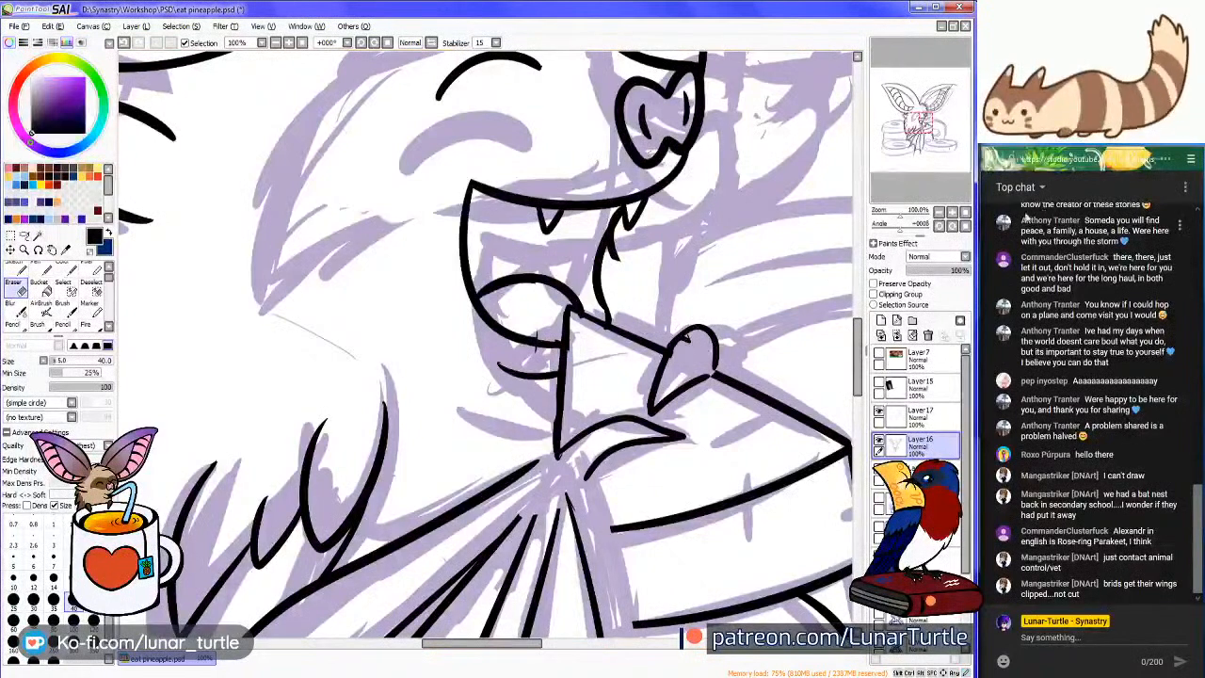
# Erase the stray mark inside the fingertip on Layer17 and the stray tick across the lower jaw line on Layer16
pyautogui.scroll(2, 800, 348)
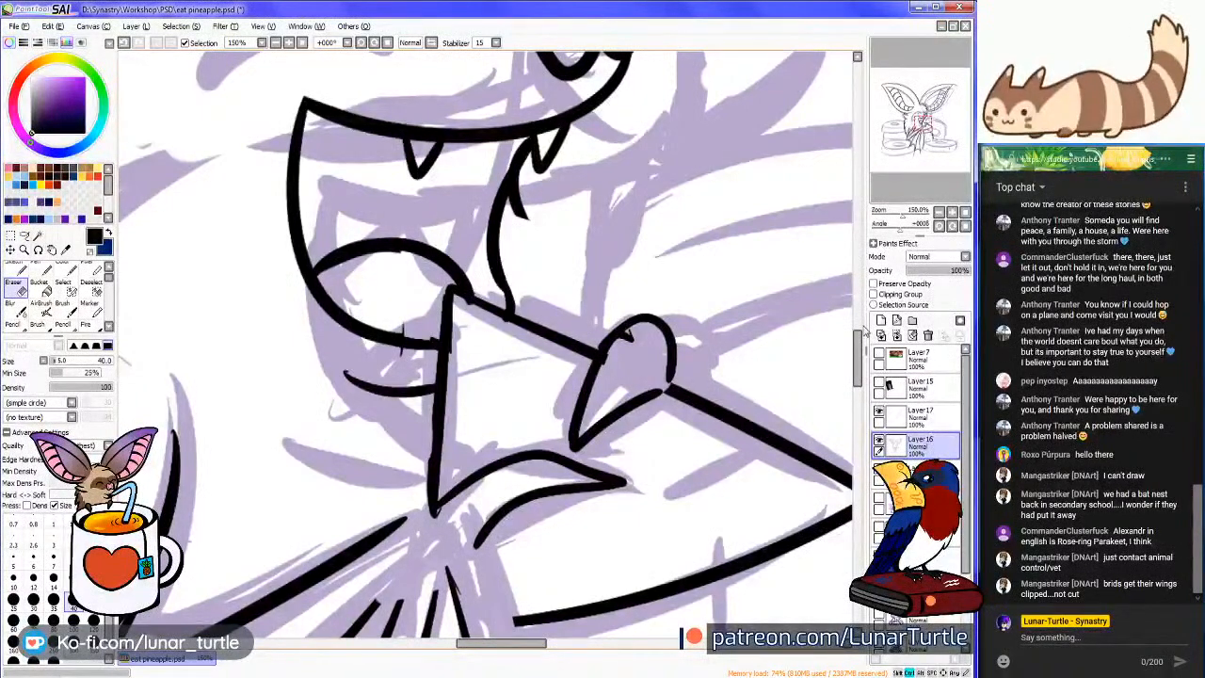
pyautogui.click(918, 415)
pyautogui.moveTo(607, 325)
pyautogui.mouseDown()
pyautogui.moveTo(635, 330)
pyautogui.moveTo(617, 341)
pyautogui.moveTo(659, 318)
pyautogui.mouseUp()
pyautogui.moveTo(603, 360); pyautogui.dragTo(663, 329)
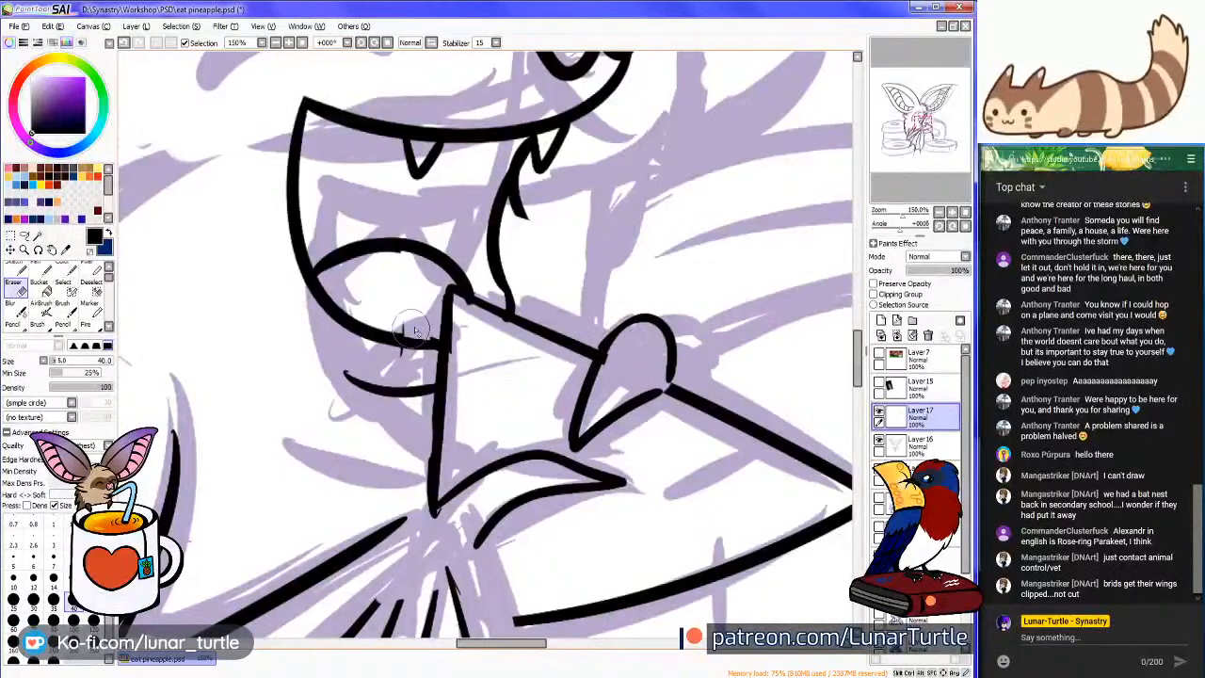
pyautogui.click(925, 444)
pyautogui.moveTo(438, 336)
pyautogui.mouseDown()
pyautogui.moveTo(400, 321)
pyautogui.moveTo(396, 334)
pyautogui.moveTo(419, 363)
pyautogui.moveTo(362, 357)
pyautogui.mouseUp()
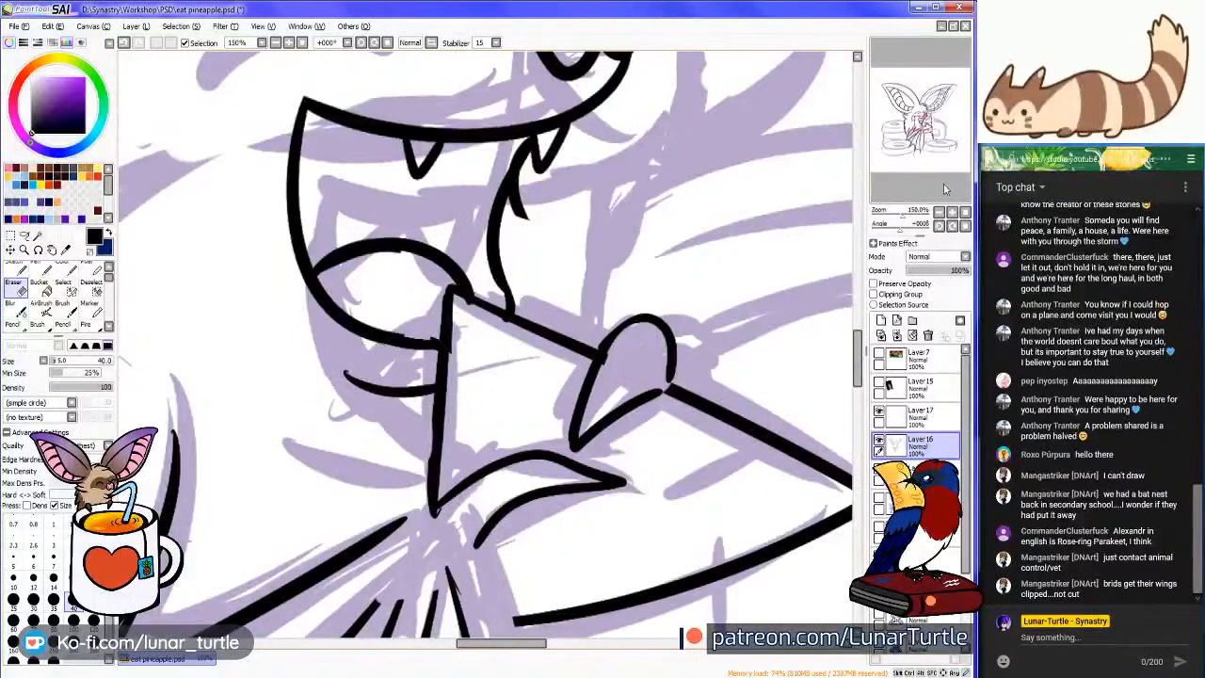
# Extend the right ear's inner upper line down to the hair tuft using the Pencil on Layer16
pyautogui.click(940, 213)
pyautogui.click(940, 213)
pyautogui.moveTo(919, 121); pyautogui.dragTo(954, 132)
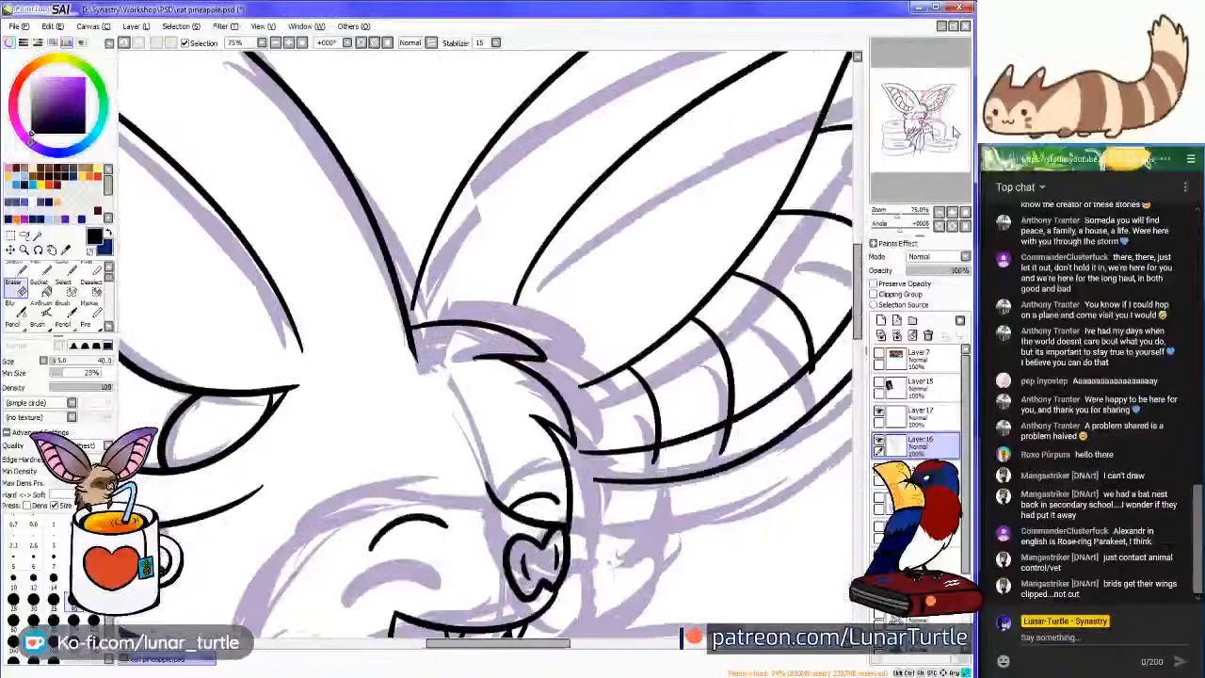
pyautogui.click(14, 324)
pyautogui.click(952, 214)
pyautogui.moveTo(524, 326); pyautogui.dragTo(565, 226)
pyautogui.moveTo(558, 215); pyautogui.dragTo(578, 189)
pyautogui.hotkey('ctrl', 'z')
pyautogui.moveTo(519, 325); pyautogui.dragTo(578, 188)
pyautogui.hotkey('ctrl', 'z')
pyautogui.moveTo(518, 326); pyautogui.dragTo(578, 188)
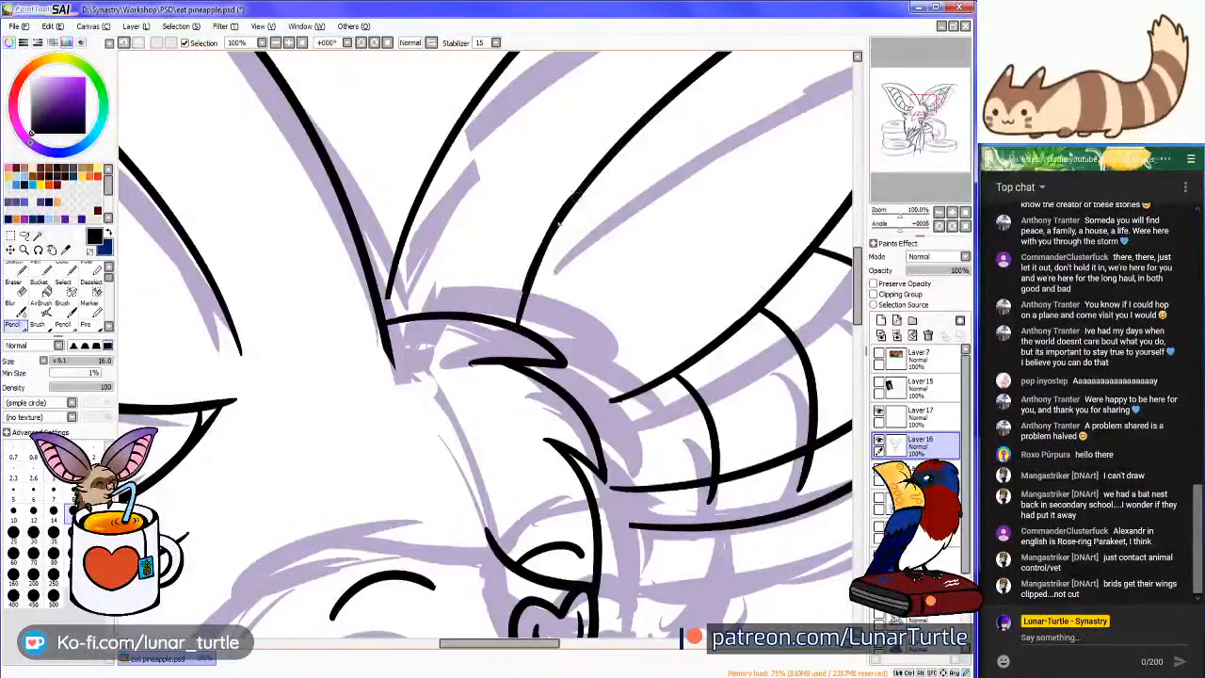
# Extend the base of the right ear's outer line down to where the left ear meets the hair
pyautogui.moveTo(383, 328); pyautogui.dragTo(416, 231)
pyautogui.hotkey('ctrl', 'z')
pyautogui.moveTo(380, 315); pyautogui.dragTo(415, 236)
pyautogui.hotkey('ctrl', 'z')
pyautogui.moveTo(386, 325); pyautogui.dragTo(416, 230)
pyautogui.hotkey('ctrl', 'z')
pyautogui.moveTo(382, 335); pyautogui.dragTo(407, 238)
# Try to extend the right ear's lower edge line to the side of the face
pyautogui.moveTo(604, 529); pyautogui.dragTo(684, 525)
pyautogui.hotkey('ctrl', 'z')
pyautogui.moveTo(661, 534); pyautogui.dragTo(676, 529)
pyautogui.hotkey('ctrl', 'z')
pyautogui.moveTo(600, 520); pyautogui.dragTo(677, 527)
pyautogui.hotkey('ctrl', 'z')
# Hide the purple sketch layer and show the inked figure on its own
pyautogui.click(938, 214)
pyautogui.click(937, 214)
pyautogui.click(937, 214)
pyautogui.moveTo(944, 177); pyautogui.dragTo(917, 145)
pyautogui.click(880, 477)
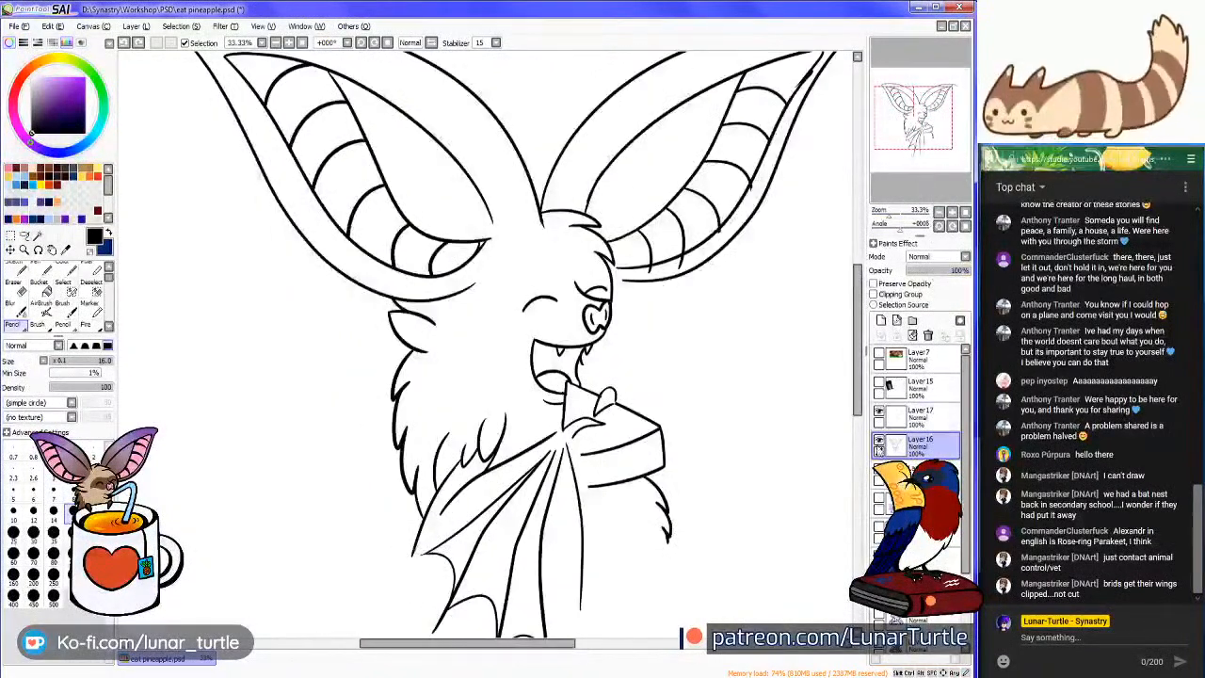
# Check what Layer16 and Layer17 contain, merge Layer17 down into Layer16, and save the file
pyautogui.click(881, 444)
pyautogui.click(880, 444)
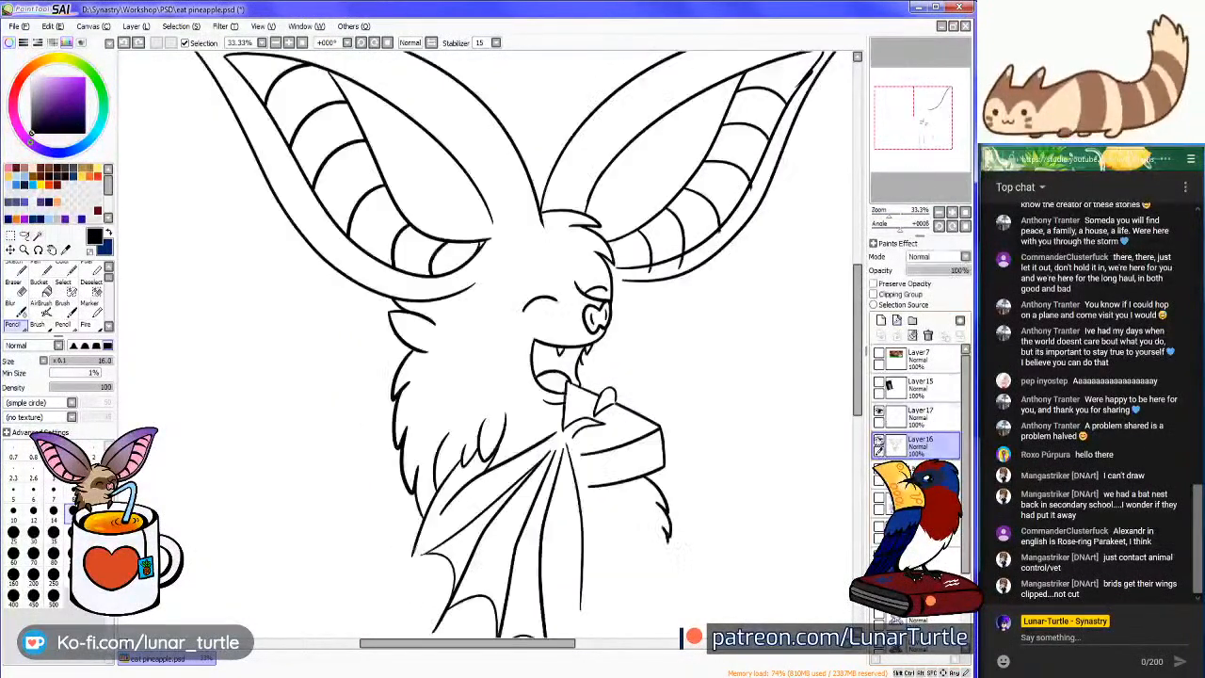
pyautogui.click(879, 412)
pyautogui.click(879, 412)
pyautogui.click(919, 417)
pyautogui.click(897, 336)
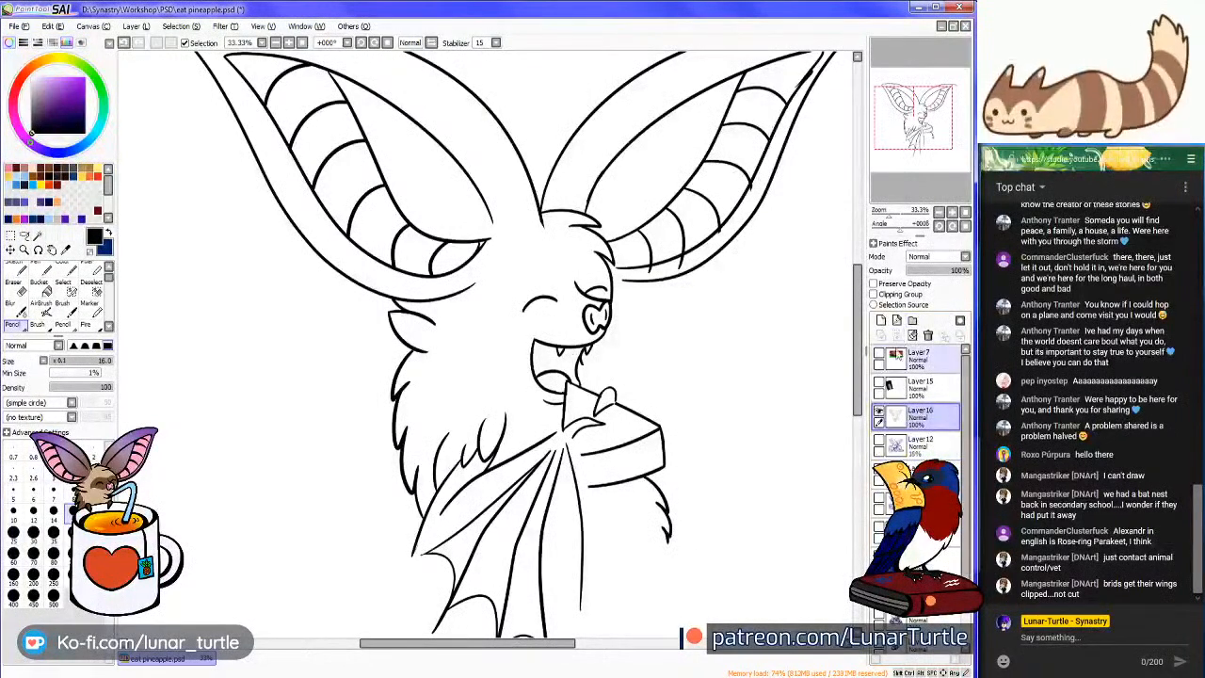
pyautogui.click(879, 393)
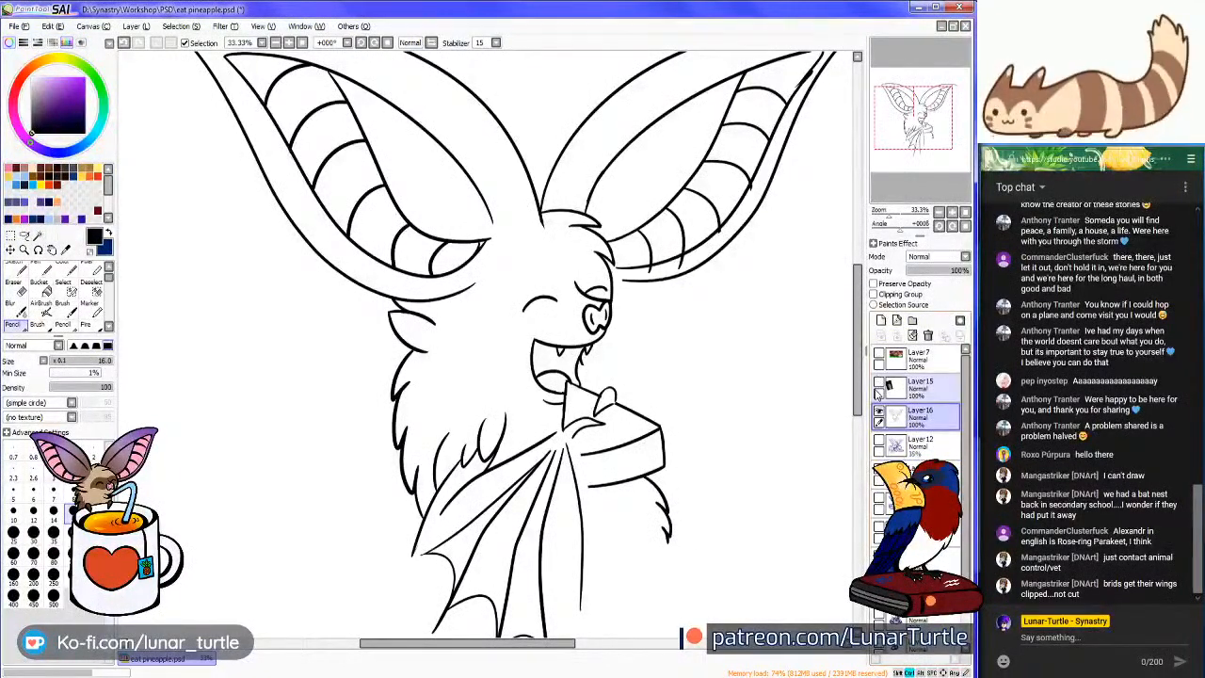
pyautogui.hotkey('ctrl', 's')
# Show the Layer12 sketch again and ink the wing's last membrane edge, curving from the lowest finger up toward the nearer foot
pyautogui.moveTo(380, 94); pyautogui.dragTo(374, 143)
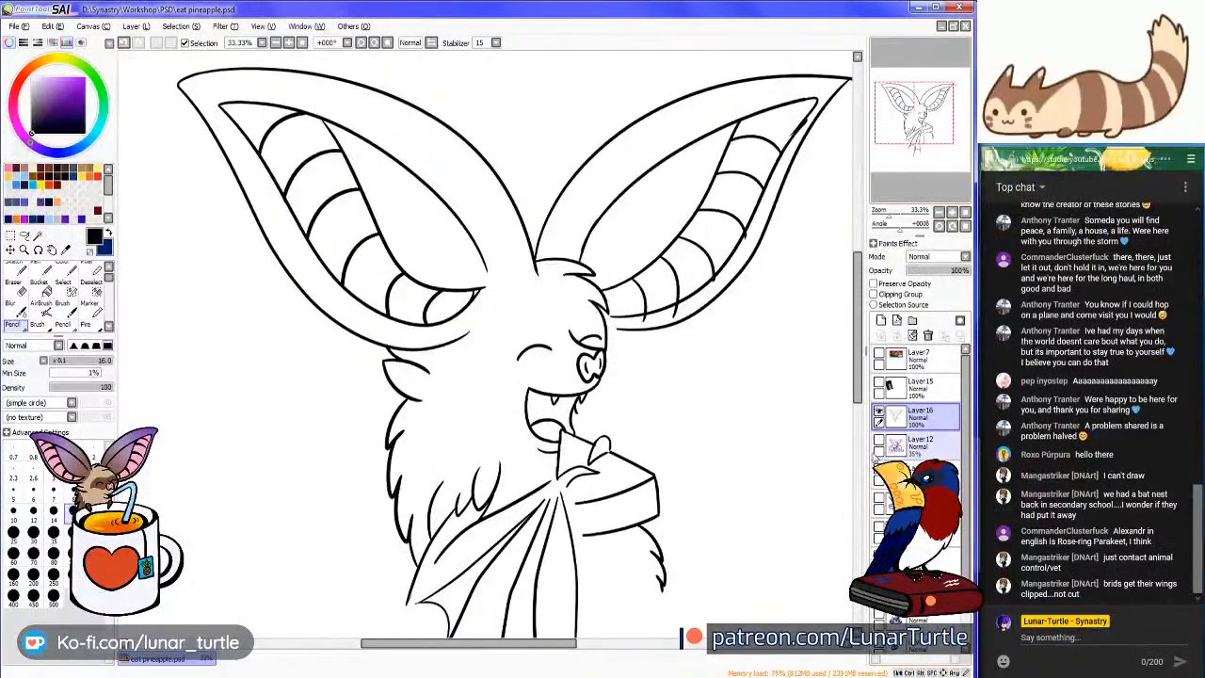
pyautogui.click(878, 441)
pyautogui.moveTo(953, 148); pyautogui.dragTo(951, 203)
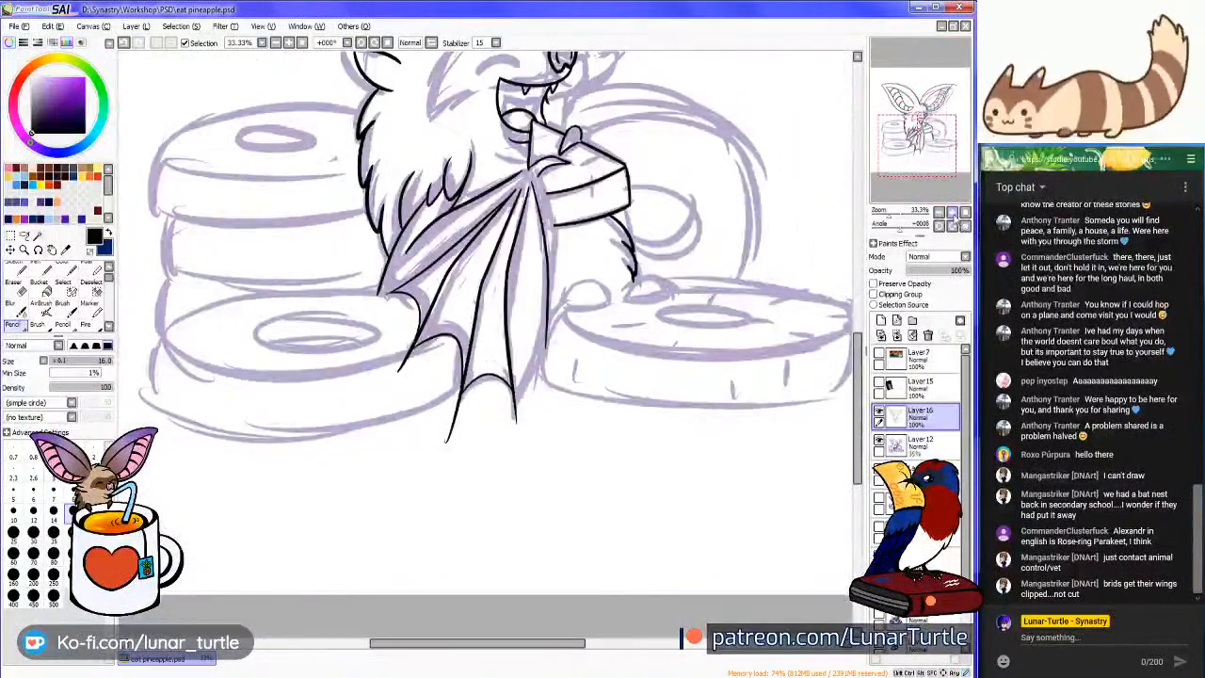
pyautogui.scroll(3, 724, 214)
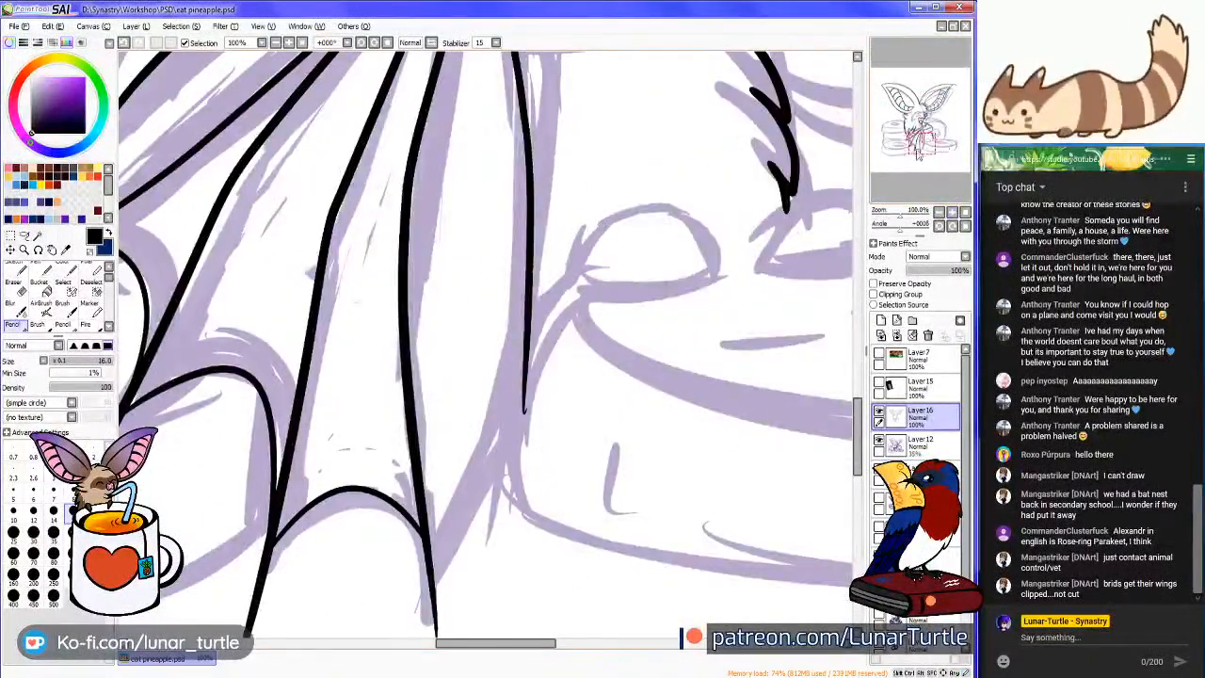
pyautogui.scroll(-2, 485, 344)
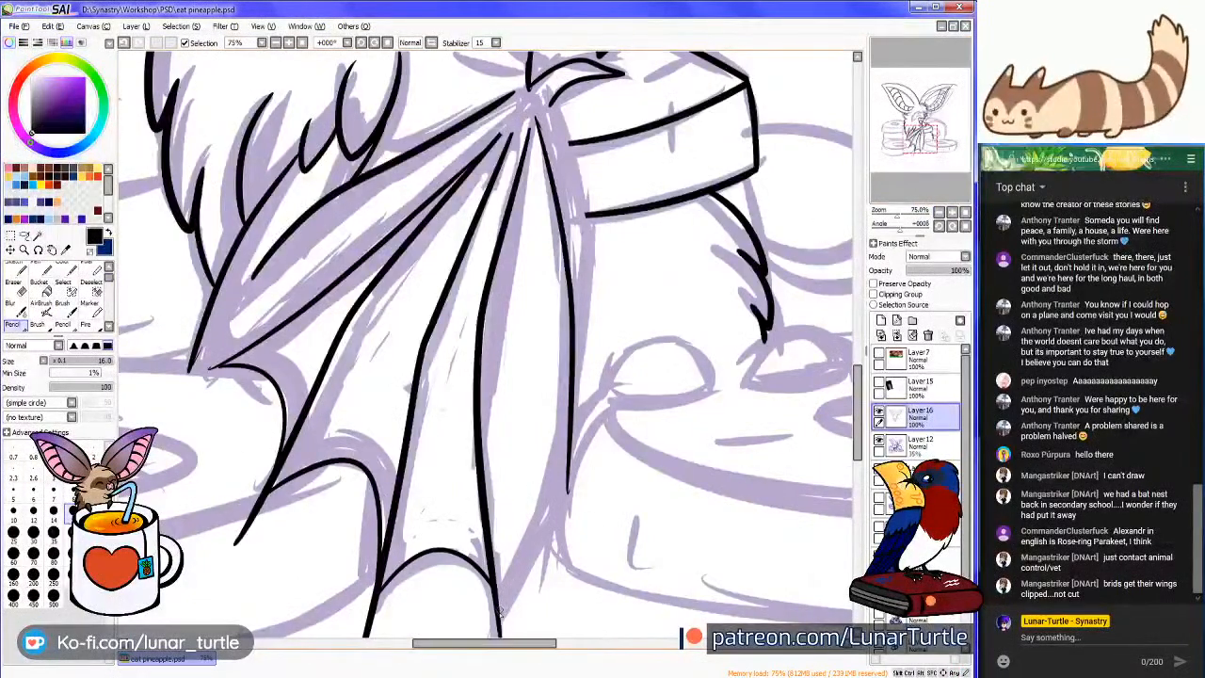
pyautogui.moveTo(500, 610); pyautogui.dragTo(578, 461)
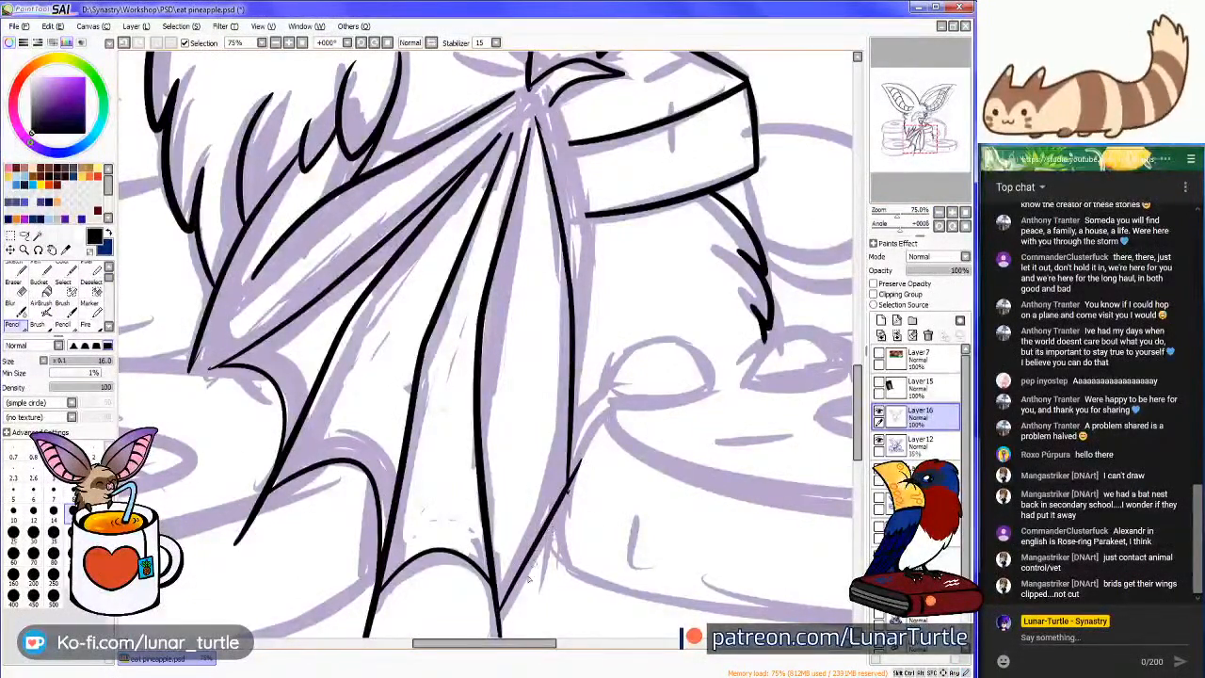
pyautogui.hotkey('ctrl', 'z')
pyautogui.moveTo(509, 576); pyautogui.dragTo(589, 446)
pyautogui.hotkey('ctrl', 'z')
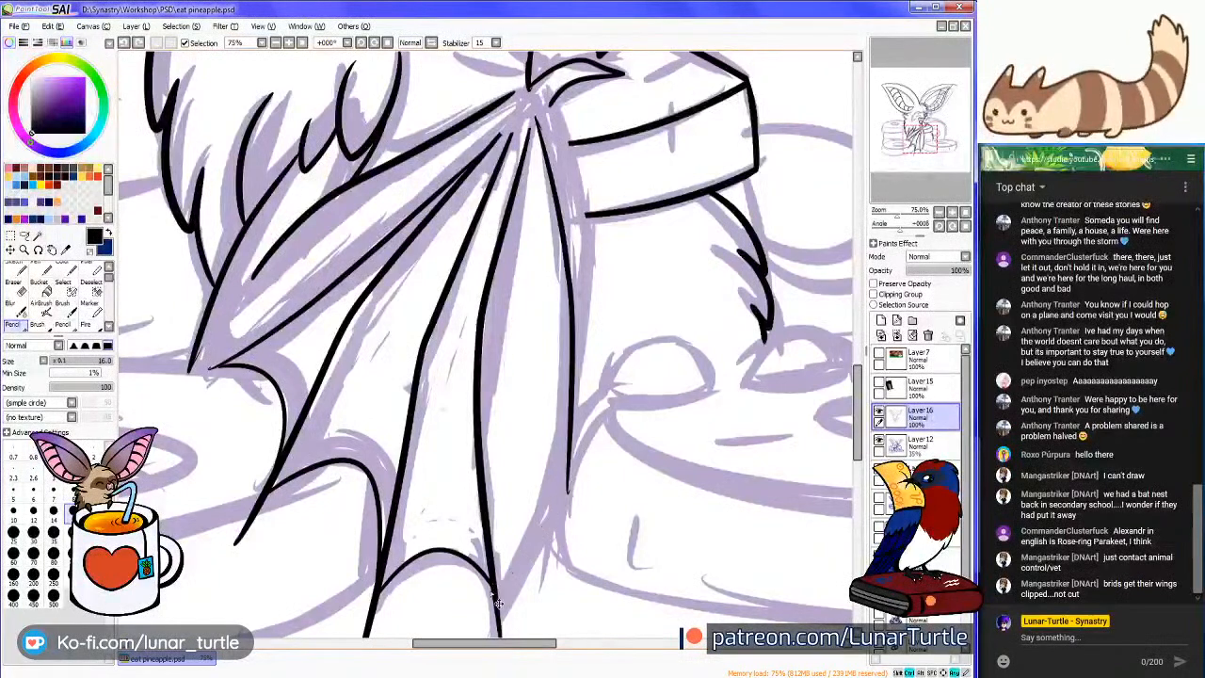
pyautogui.moveTo(516, 576)
pyautogui.mouseDown()
pyautogui.moveTo(567, 512)
pyautogui.moveTo(589, 457)
pyautogui.mouseUp()
pyautogui.hotkey('ctrl', 'z')
pyautogui.moveTo(494, 595); pyautogui.dragTo(591, 424)
pyautogui.hotkey('ctrl', 'z')
pyautogui.moveTo(495, 594)
pyautogui.mouseDown()
pyautogui.moveTo(582, 460)
pyautogui.moveTo(590, 420)
pyautogui.mouseUp()
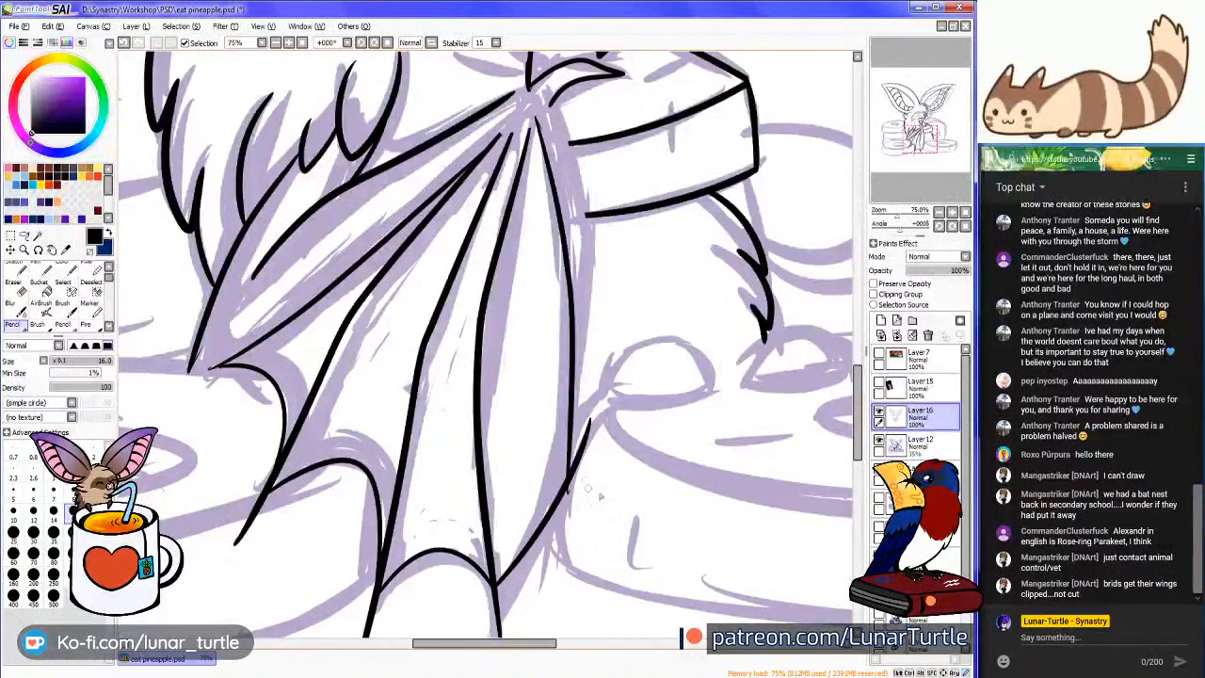
# Try to ink the round shape behind the pineapple chunk in one curved stroke ending at the body fur
pyautogui.moveTo(929, 141)
pyautogui.mouseDown()
pyautogui.moveTo(930, 128)
pyautogui.moveTo(927, 137)
pyautogui.mouseUp()
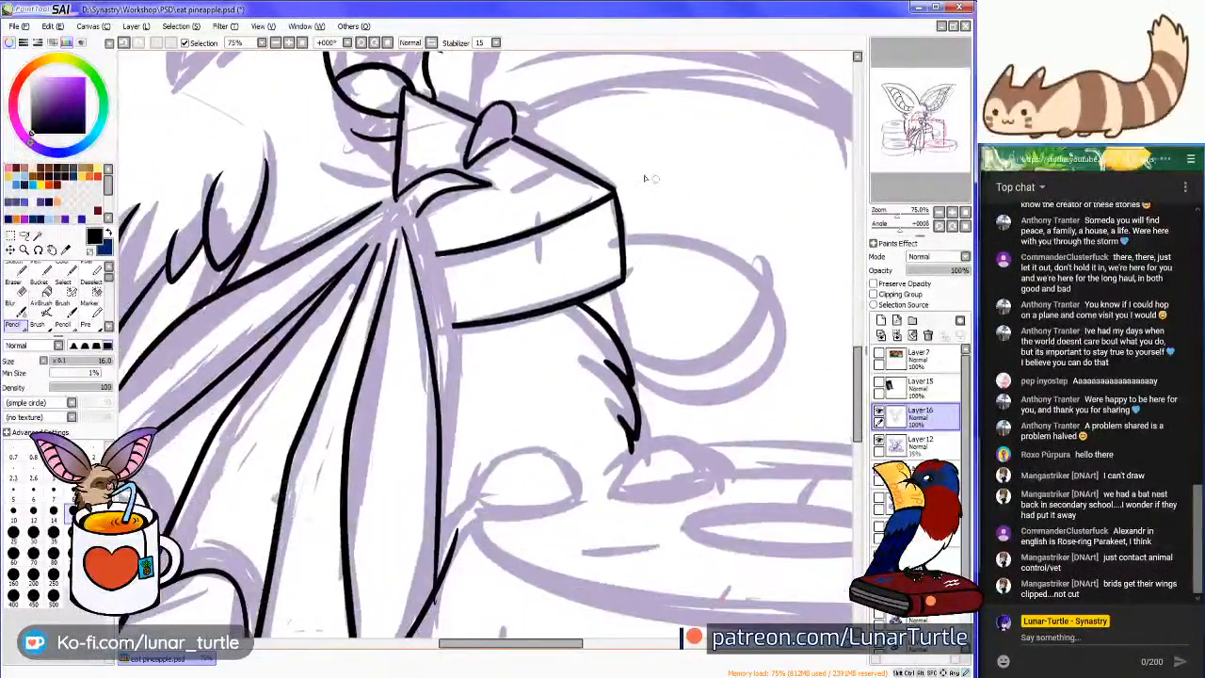
pyautogui.moveTo(623, 221); pyautogui.dragTo(629, 396)
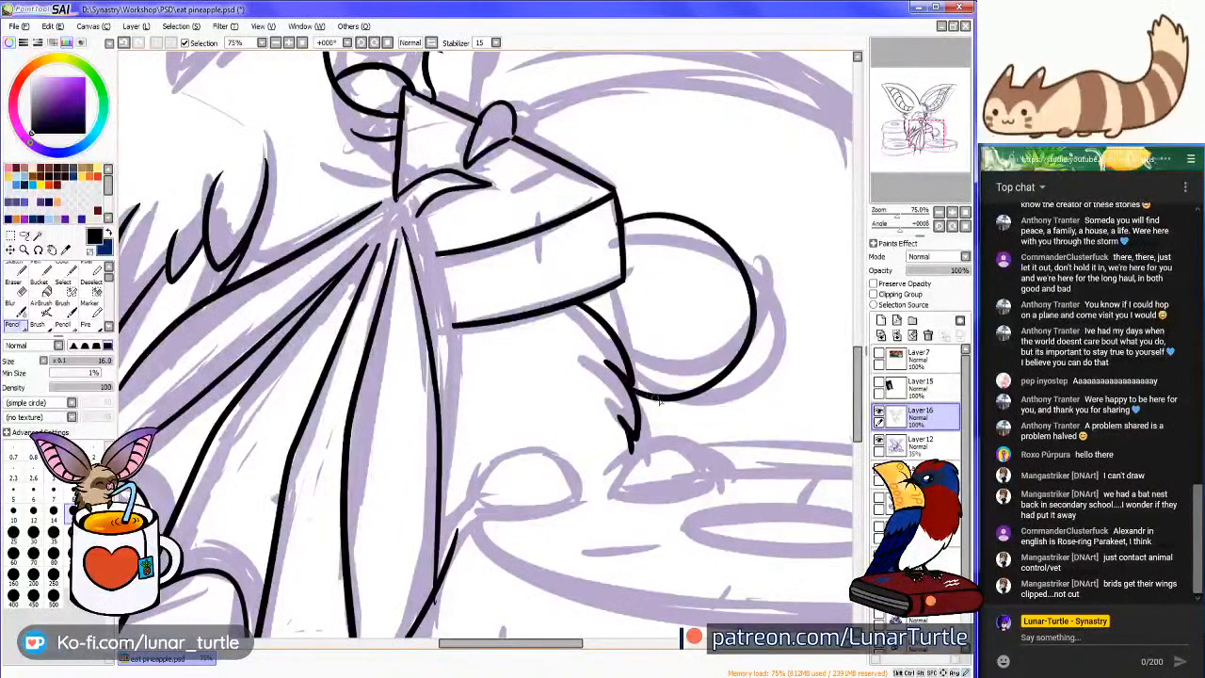
pyautogui.hotkey('ctrl', 'z')
# Ink four short curved toe lines on the foot beside the wing
pyautogui.click(952, 213)
pyautogui.click(952, 213)
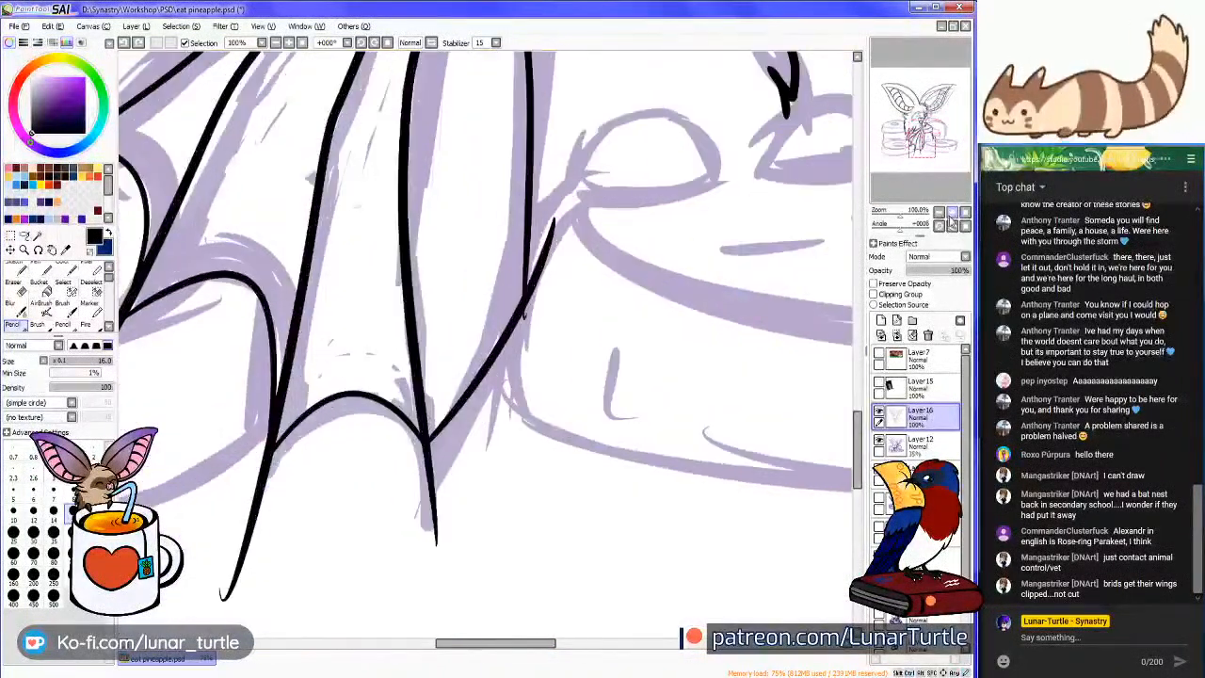
pyautogui.moveTo(926, 148); pyautogui.dragTo(931, 141)
pyautogui.moveTo(430, 310)
pyautogui.mouseDown()
pyautogui.moveTo(446, 351)
pyautogui.moveTo(458, 327)
pyautogui.moveTo(465, 344)
pyautogui.moveTo(501, 354)
pyautogui.mouseUp()
pyautogui.hotkey('ctrl', 'z')
pyautogui.moveTo(491, 294); pyautogui.dragTo(528, 351)
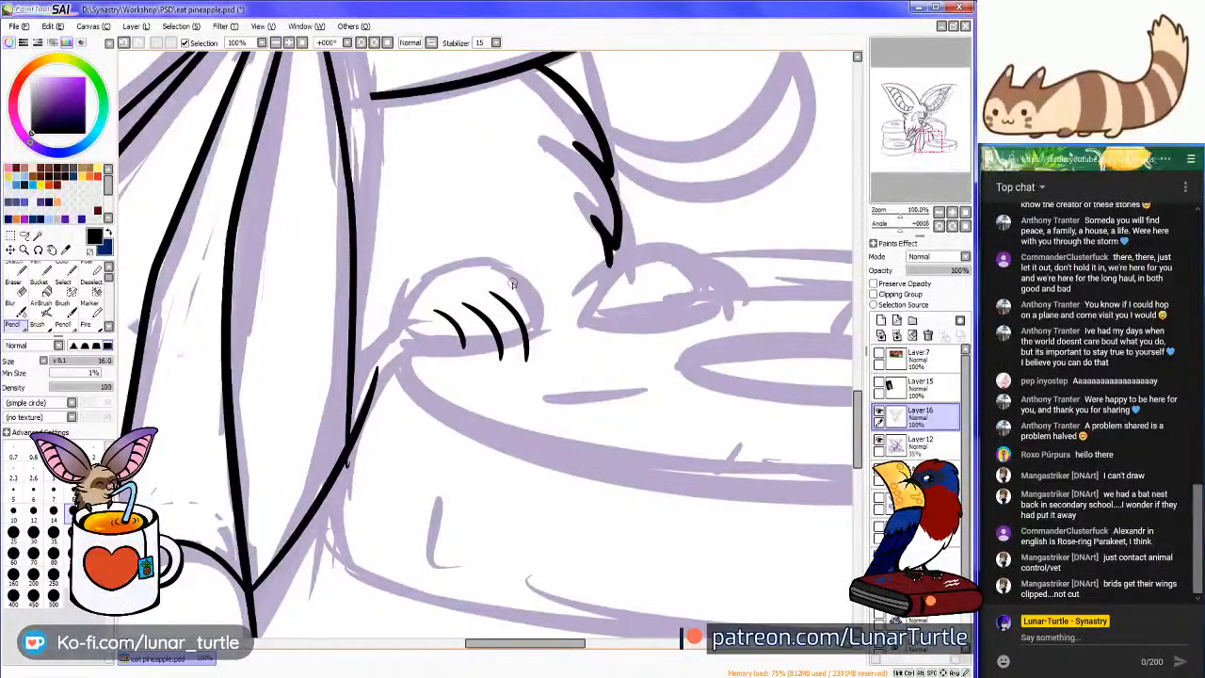
pyautogui.moveTo(510, 280); pyautogui.dragTo(554, 343)
# Ink a second edge line along the wing's second finger, running from the wrist down to the finger's bend
pyautogui.moveTo(944, 171)
pyautogui.mouseDown()
pyautogui.moveTo(932, 158)
pyautogui.moveTo(901, 191)
pyautogui.mouseUp()
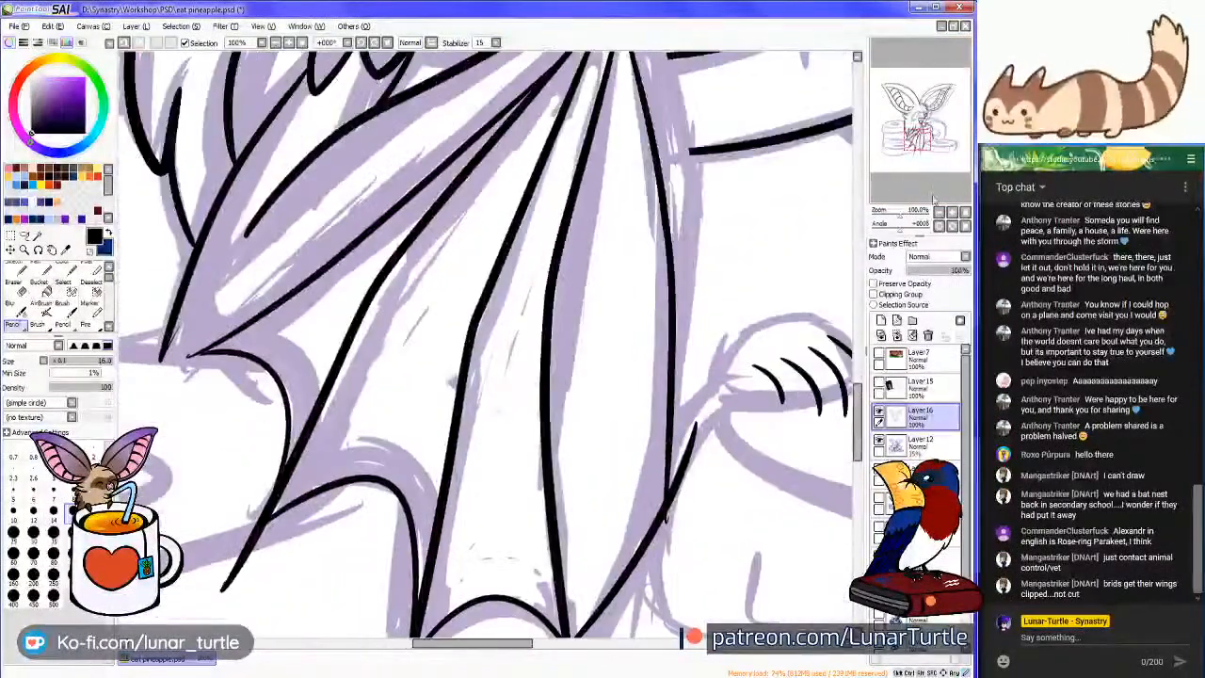
pyautogui.click(940, 211)
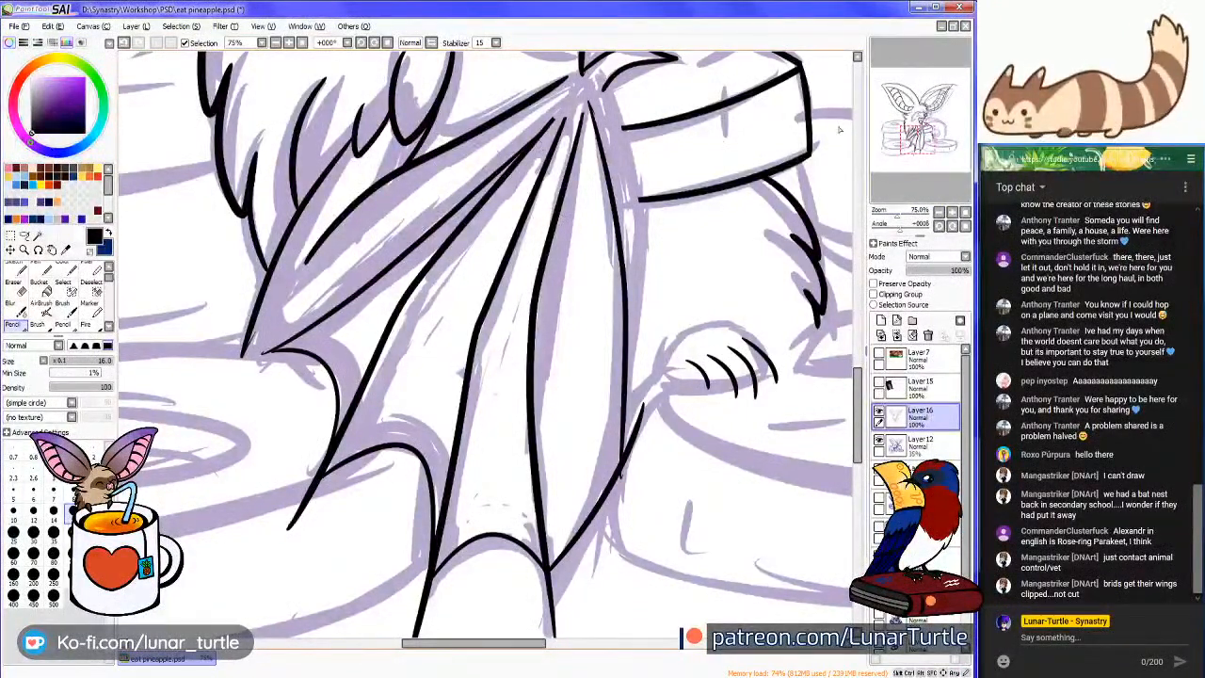
pyautogui.scroll(3, 839, 129)
pyautogui.scroll(-3, 555, 231)
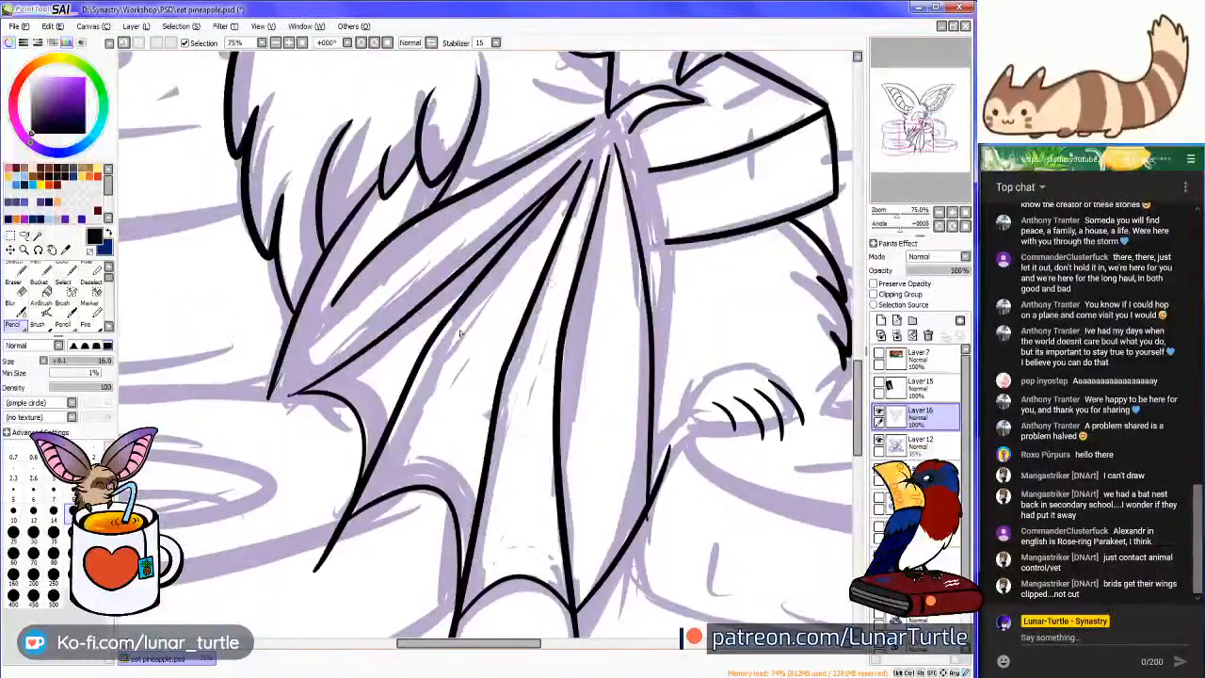
pyautogui.moveTo(431, 391); pyautogui.dragTo(391, 454)
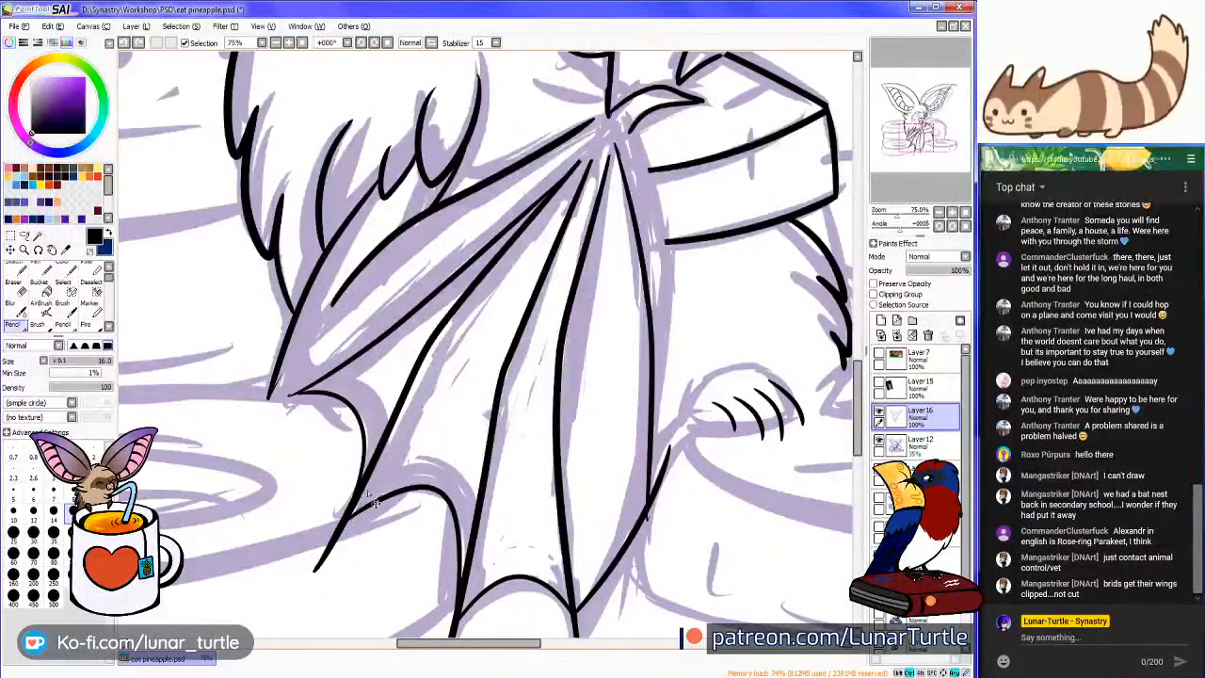
pyautogui.moveTo(542, 236); pyautogui.dragTo(511, 276)
pyautogui.moveTo(584, 175)
pyautogui.mouseDown()
pyautogui.moveTo(527, 211)
pyautogui.moveTo(509, 271)
pyautogui.mouseUp()
pyautogui.hotkey('ctrl', 'z')
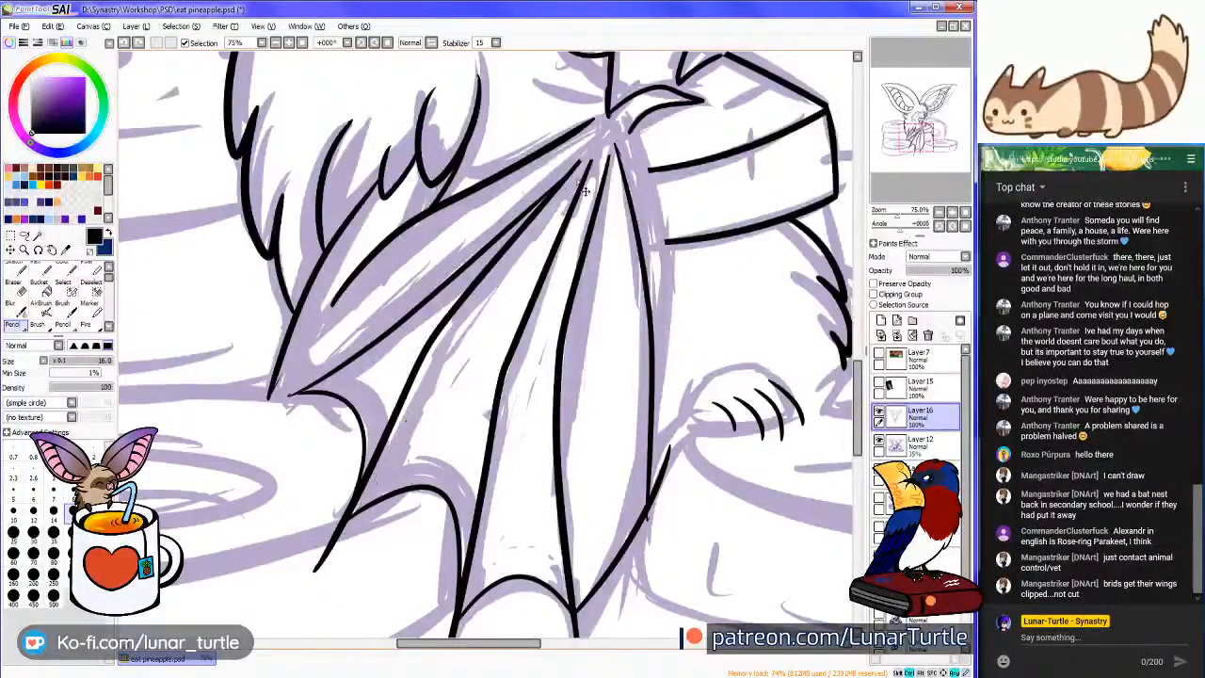
pyautogui.moveTo(580, 181); pyautogui.dragTo(506, 273)
pyautogui.hotkey('ctrl', 'z')
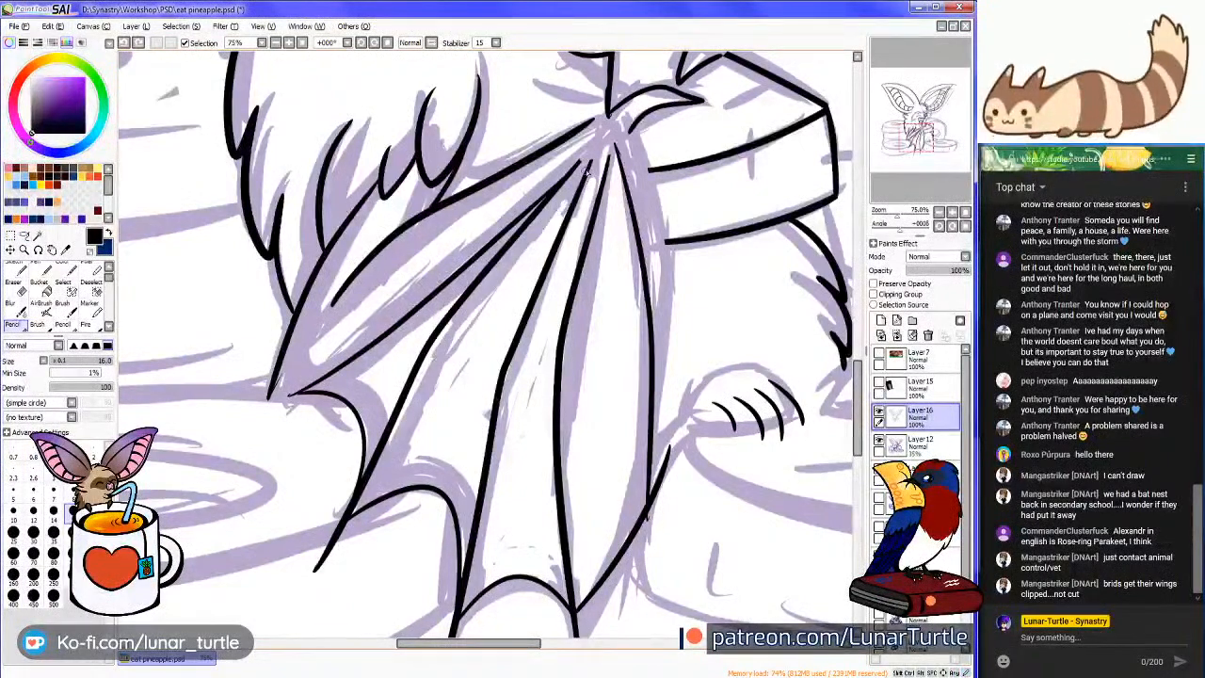
pyautogui.moveTo(580, 179); pyautogui.dragTo(505, 273)
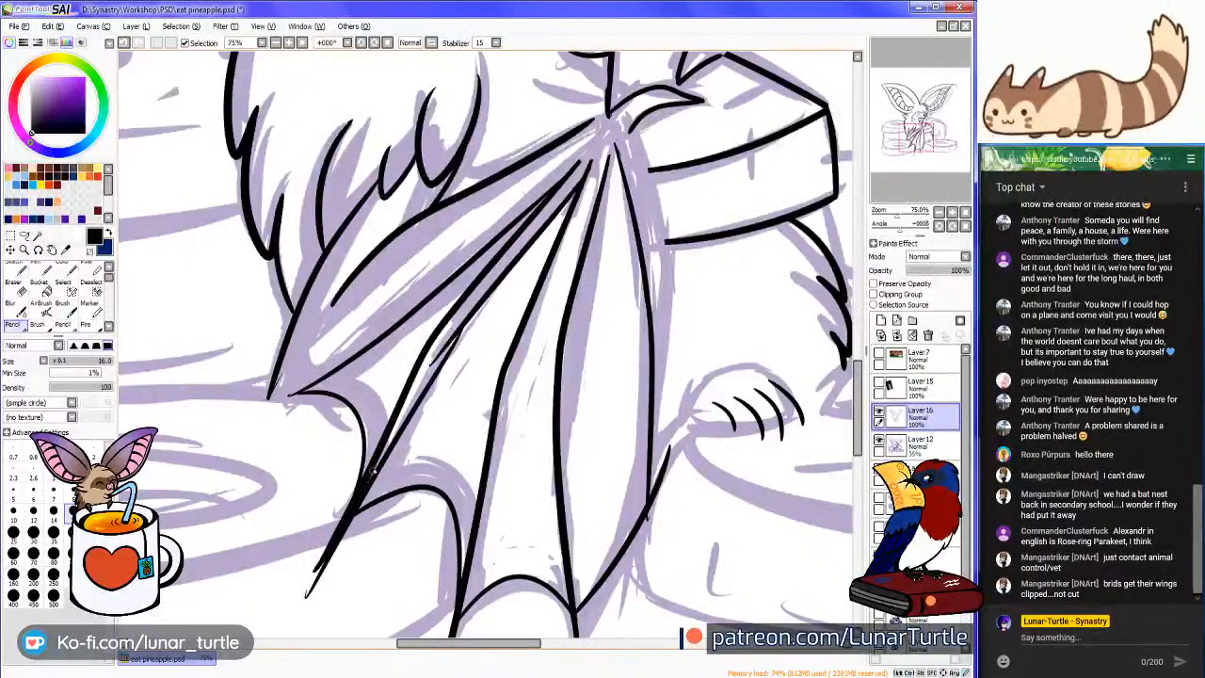
# Try to continue the second finger's new edge line from the bend down to the fingertip
pyautogui.moveTo(414, 424); pyautogui.dragTo(329, 567)
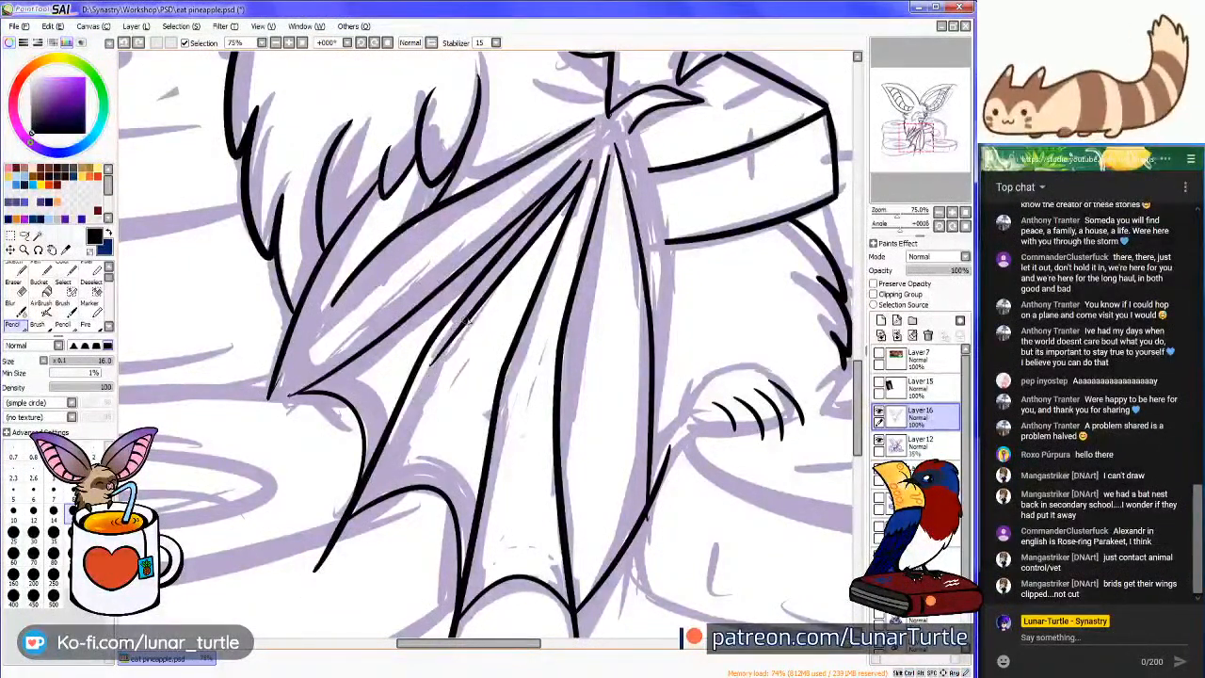
pyautogui.moveTo(470, 323); pyautogui.dragTo(330, 565)
pyautogui.hotkey('ctrl', 'z')
pyautogui.moveTo(463, 329); pyautogui.dragTo(322, 570)
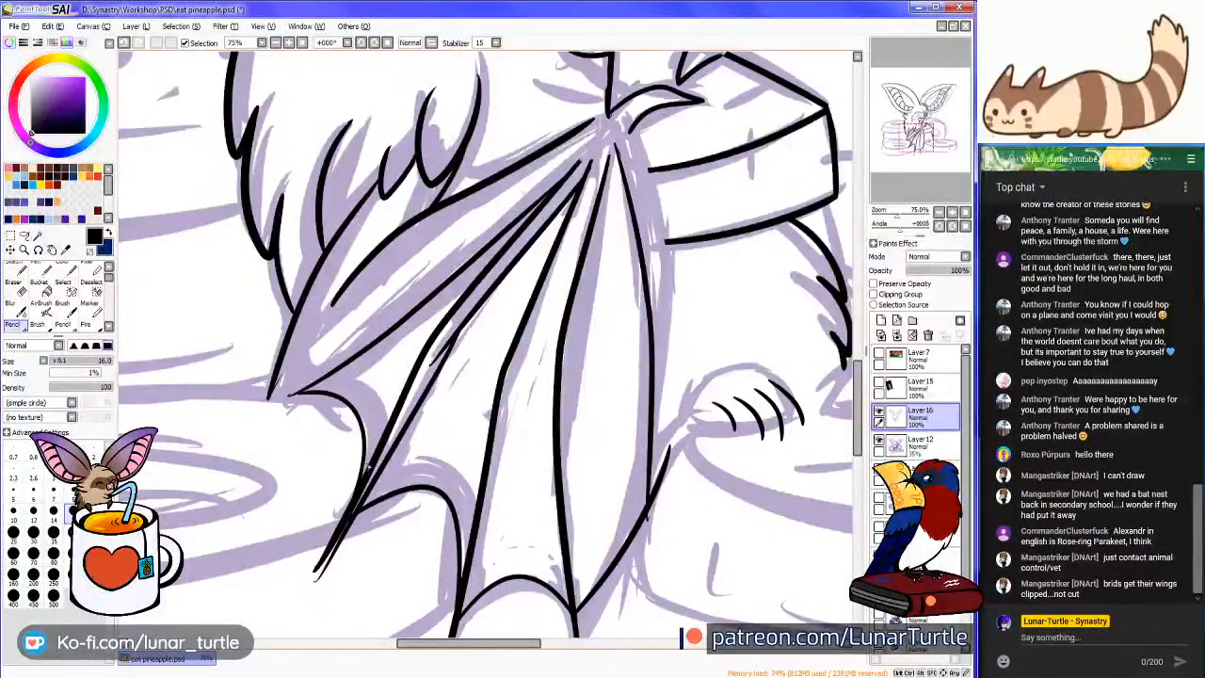
pyautogui.hotkey('ctrl', 'z')
pyautogui.moveTo(443, 363); pyautogui.dragTo(388, 450)
pyautogui.hotkey('ctrl', 'z')
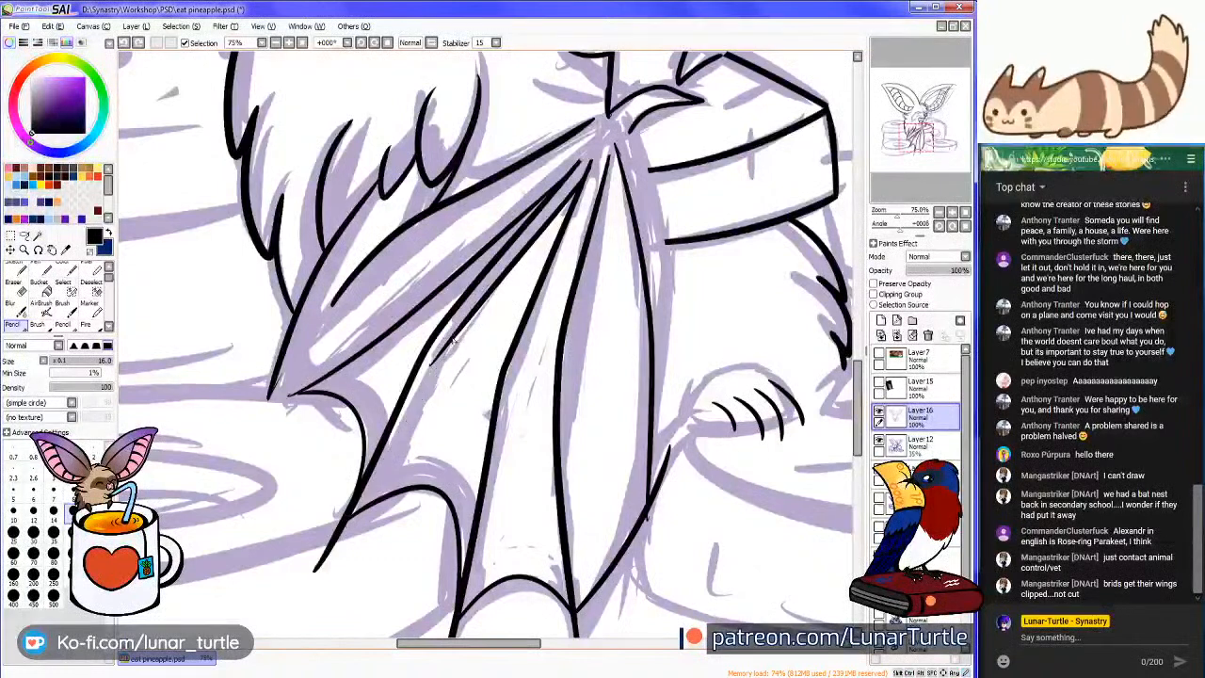
pyautogui.moveTo(439, 364); pyautogui.dragTo(312, 591)
pyautogui.hotkey('ctrl', 'z')
# Erase the second finger's tip beyond the membrane and ink its second edge line from the shortened tip up to the bend
pyautogui.press('e')
pyautogui.moveTo(303, 561)
pyautogui.mouseDown()
pyautogui.moveTo(325, 535)
pyautogui.moveTo(330, 576)
pyautogui.moveTo(350, 550)
pyautogui.moveTo(320, 528)
pyautogui.moveTo(331, 550)
pyautogui.mouseUp()
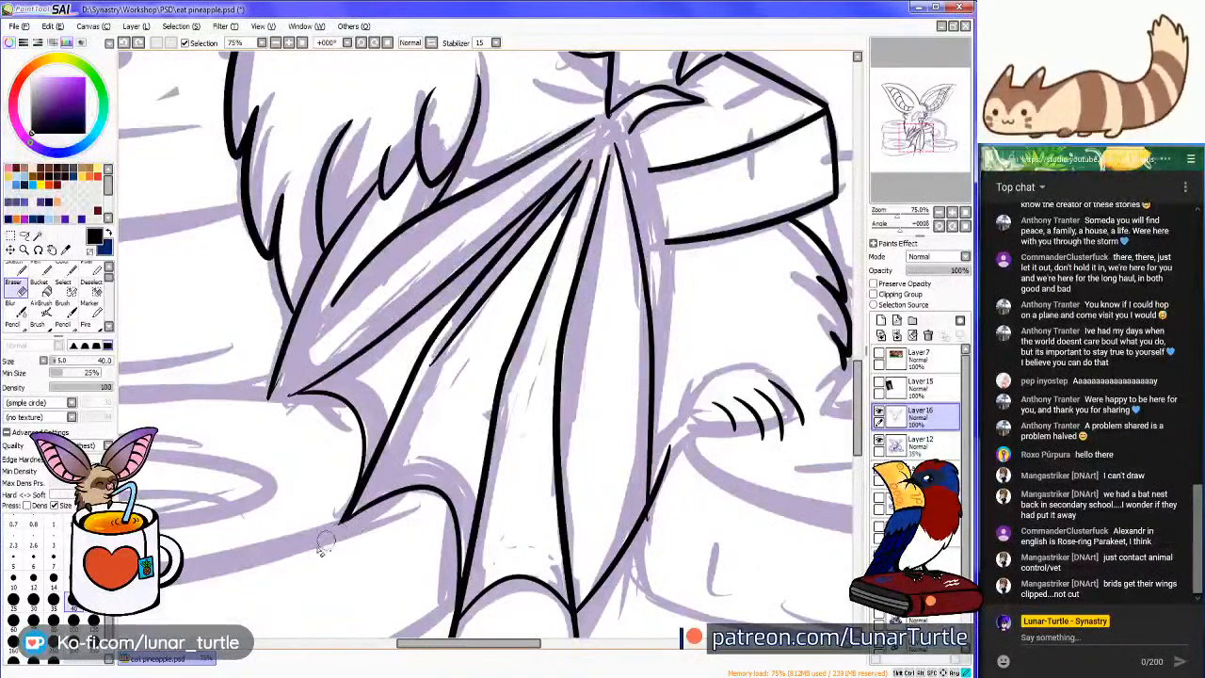
pyautogui.press('n')
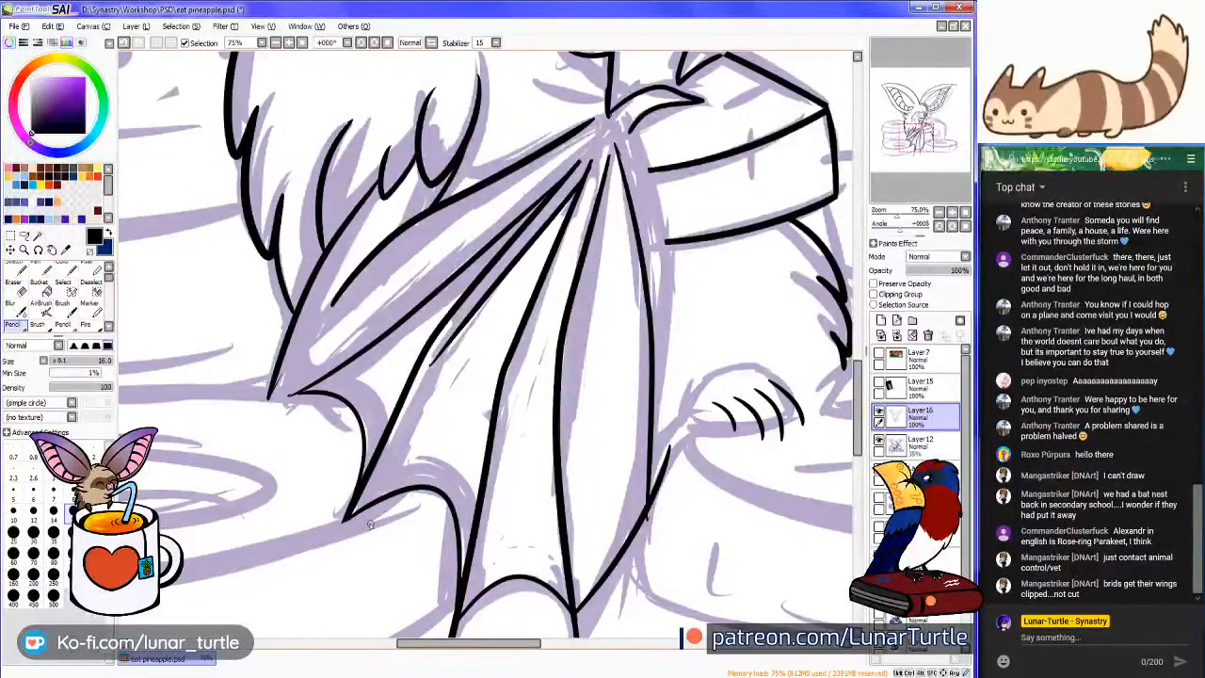
pyautogui.moveTo(354, 514); pyautogui.dragTo(484, 318)
pyautogui.hotkey('ctrl', 'z')
pyautogui.moveTo(354, 514); pyautogui.dragTo(450, 362)
pyautogui.hotkey('ctrl', 'z')
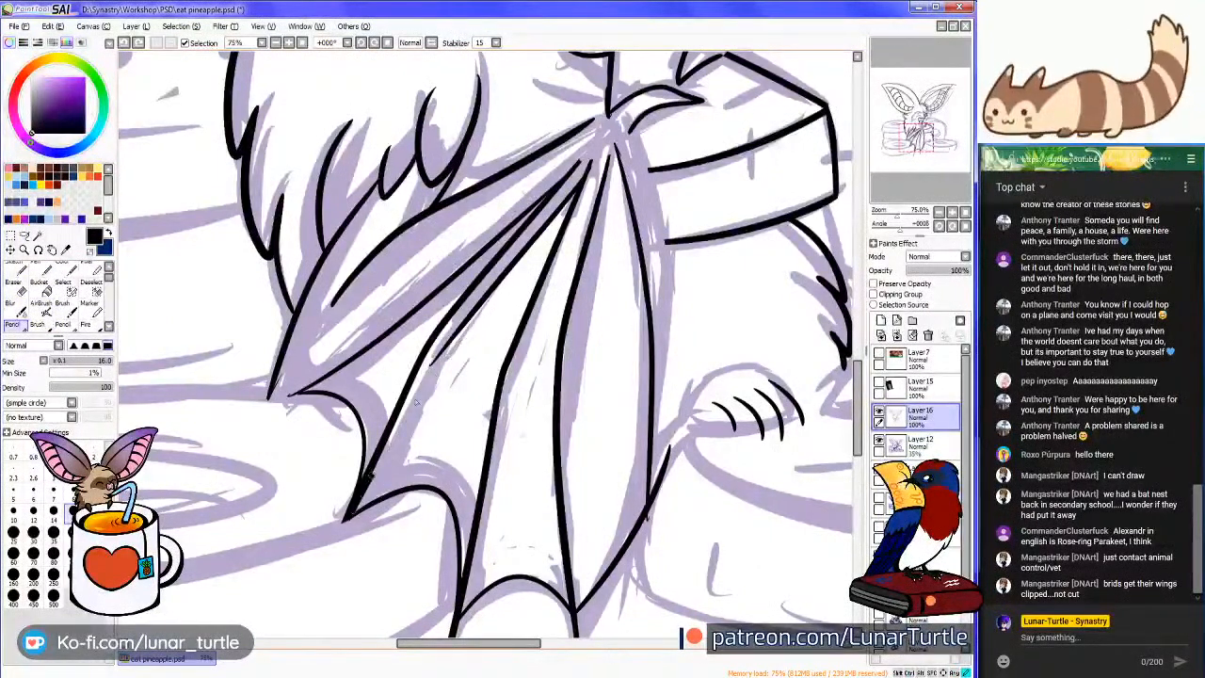
pyautogui.moveTo(350, 514); pyautogui.dragTo(438, 364)
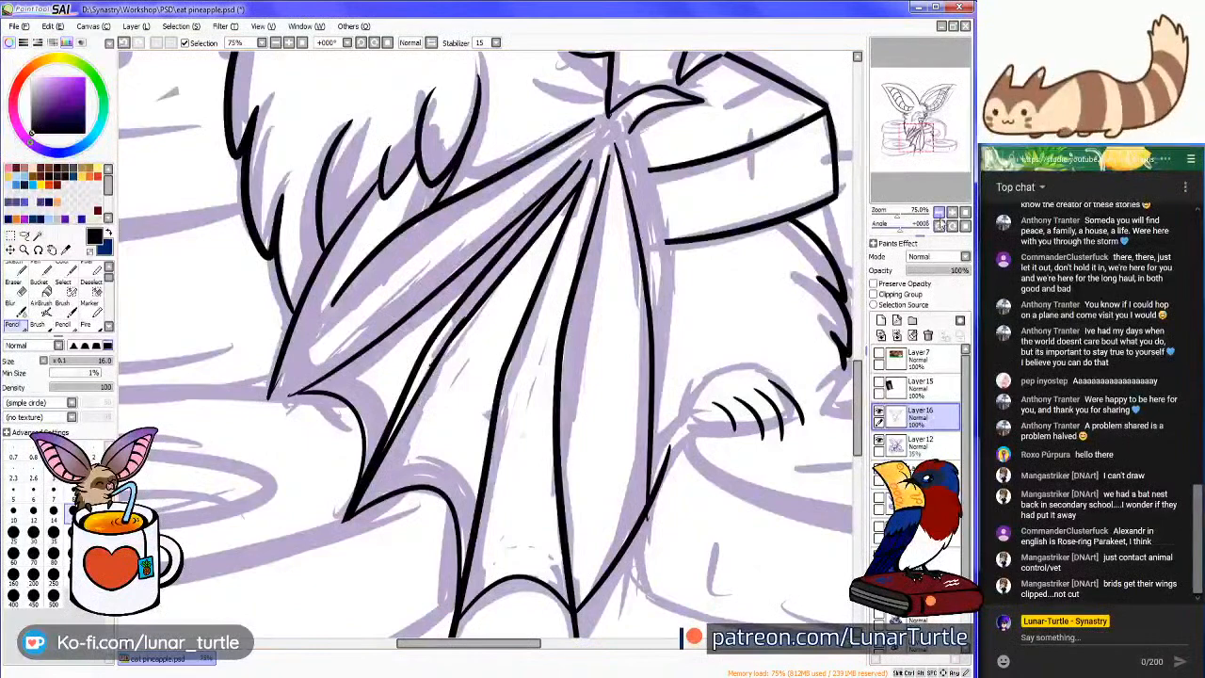
# Save the file and ink three short curved toe lines on the other foot, below the body fur
pyautogui.scroll(-3, 836, 252)
pyautogui.moveTo(893, 123); pyautogui.dragTo(893, 112)
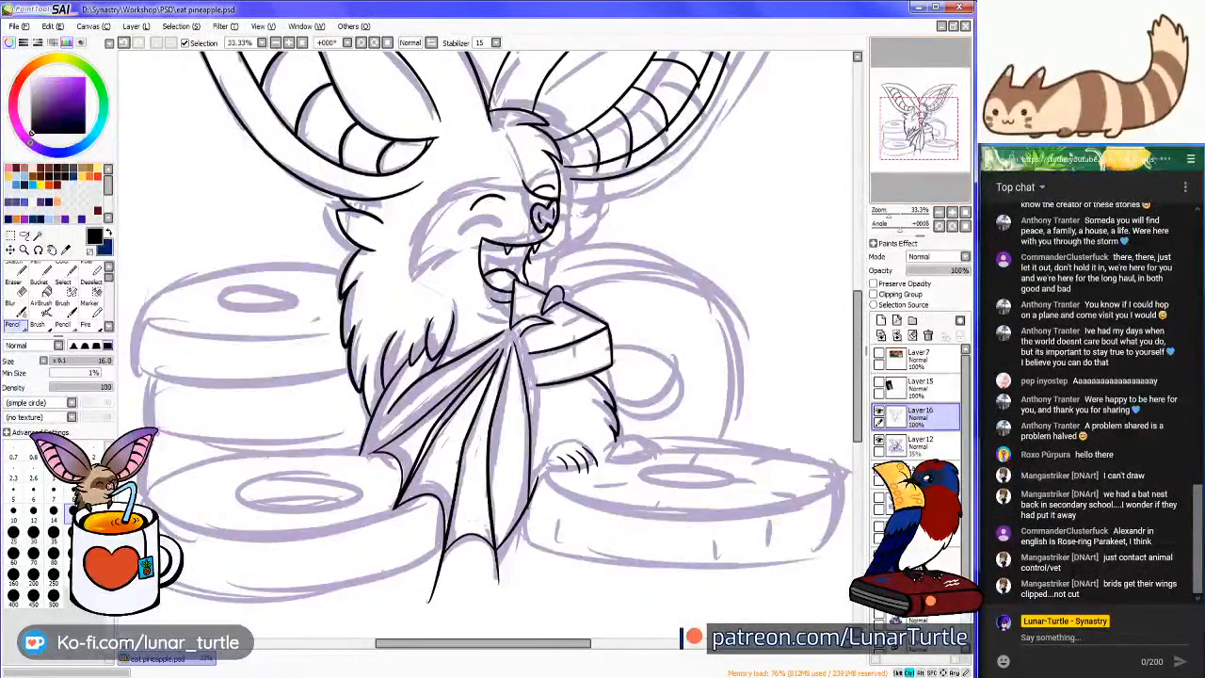
pyautogui.moveTo(915, 120)
pyautogui.mouseDown()
pyautogui.moveTo(916, 108)
pyautogui.moveTo(906, 139)
pyautogui.moveTo(918, 121)
pyautogui.mouseUp()
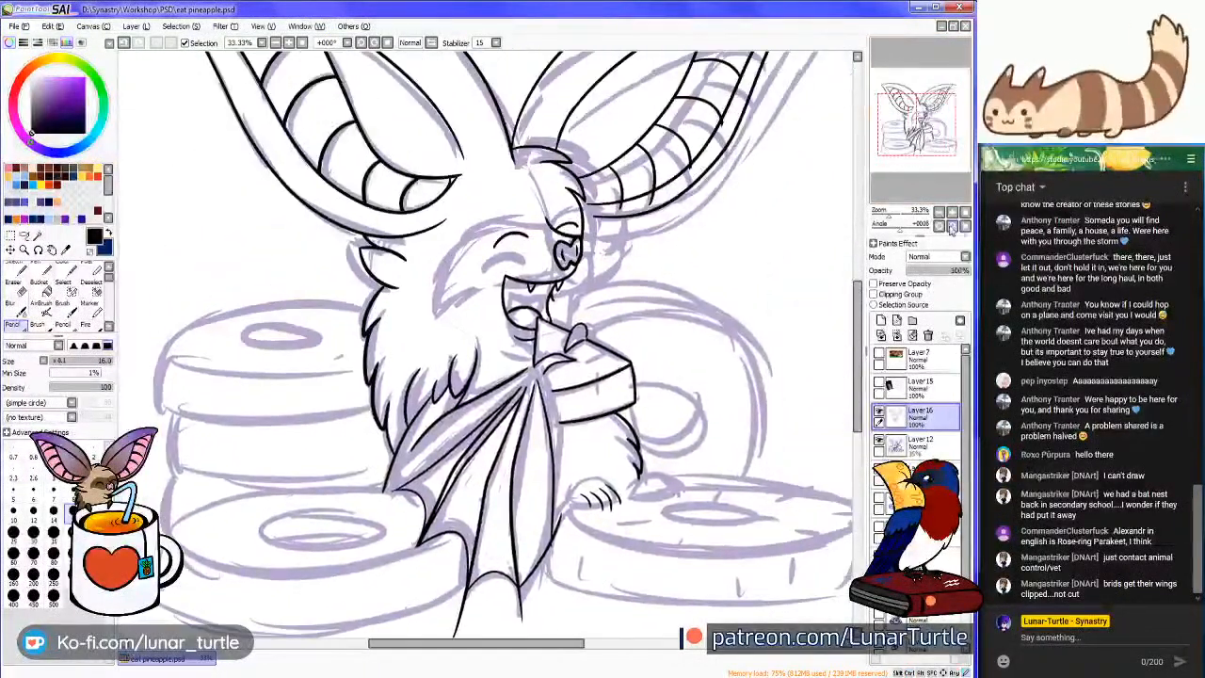
pyautogui.click(952, 213)
pyautogui.click(951, 213)
pyautogui.click(952, 213)
pyautogui.moveTo(949, 189)
pyautogui.mouseDown()
pyautogui.moveTo(956, 160)
pyautogui.moveTo(948, 186)
pyautogui.mouseUp()
pyautogui.click(952, 212)
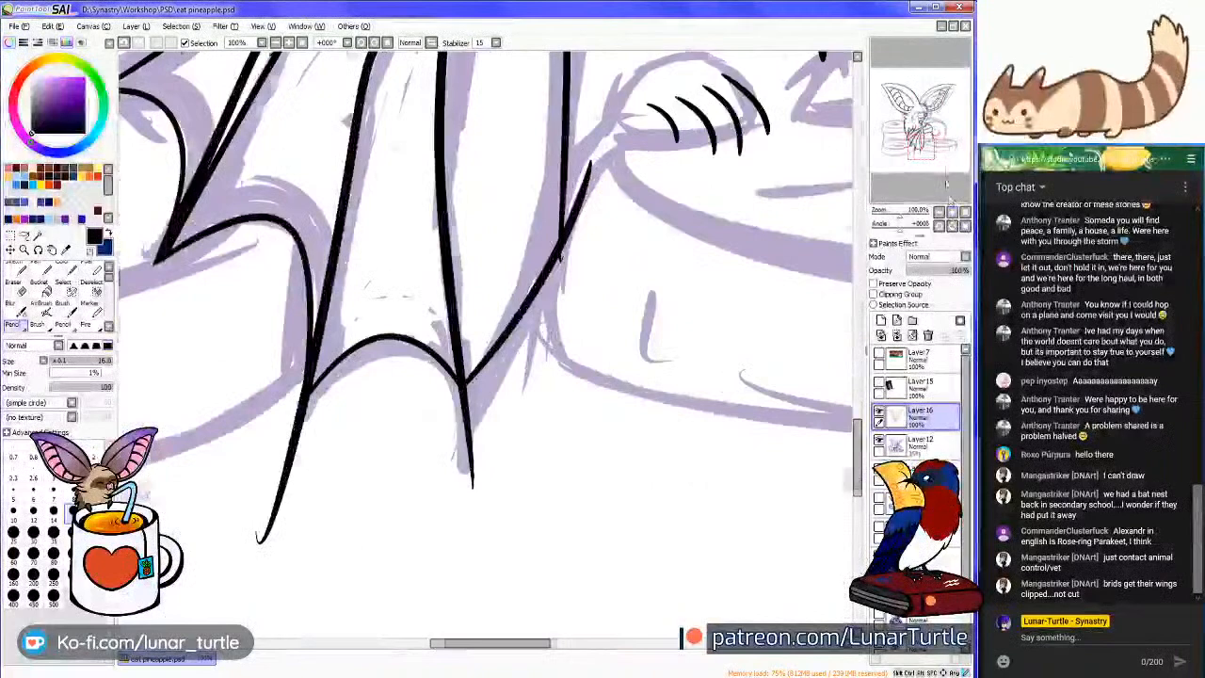
pyautogui.moveTo(922, 148); pyautogui.dragTo(934, 140)
pyautogui.moveTo(482, 304); pyautogui.dragTo(547, 346)
pyautogui.hotkey('ctrl', 'z')
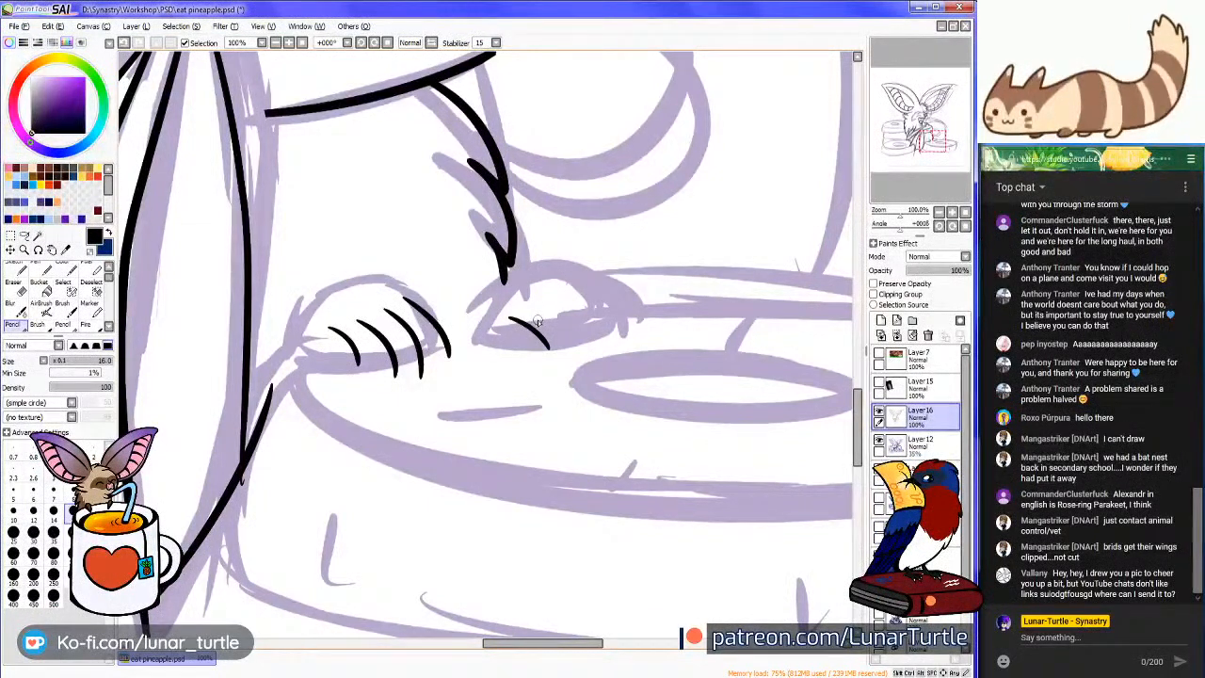
pyautogui.hotkey('ctrl', 'z')
pyautogui.moveTo(496, 307); pyautogui.dragTo(525, 339)
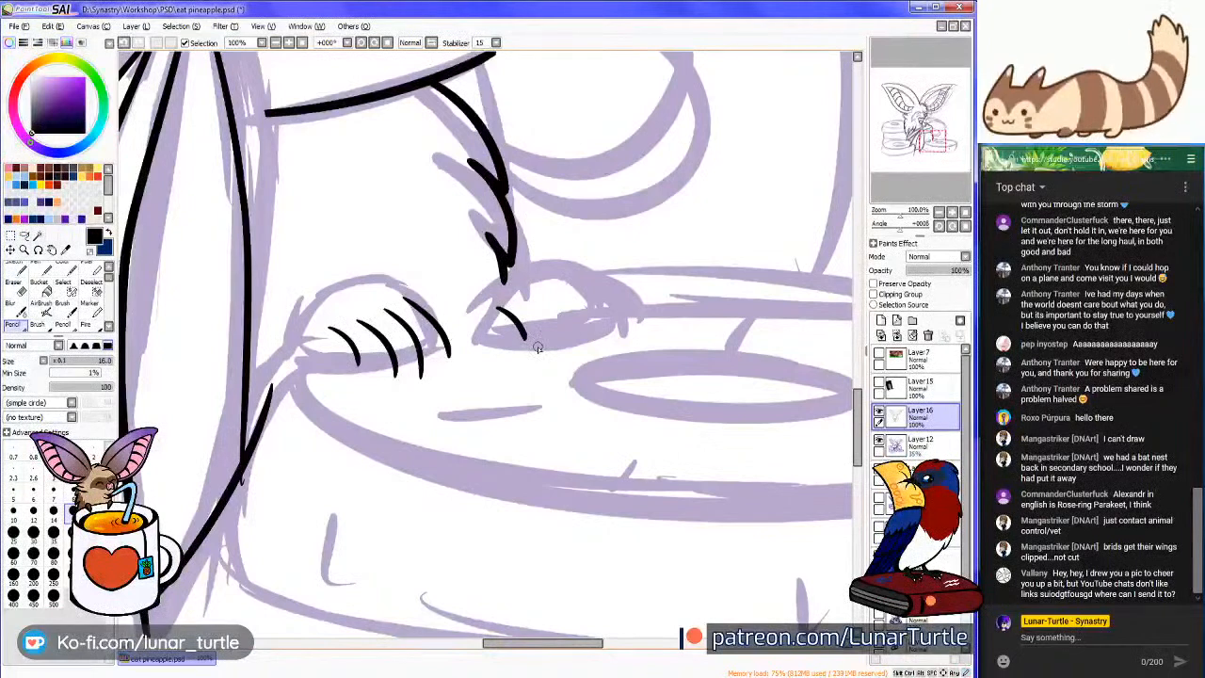
pyautogui.hotkey('ctrl', 'z')
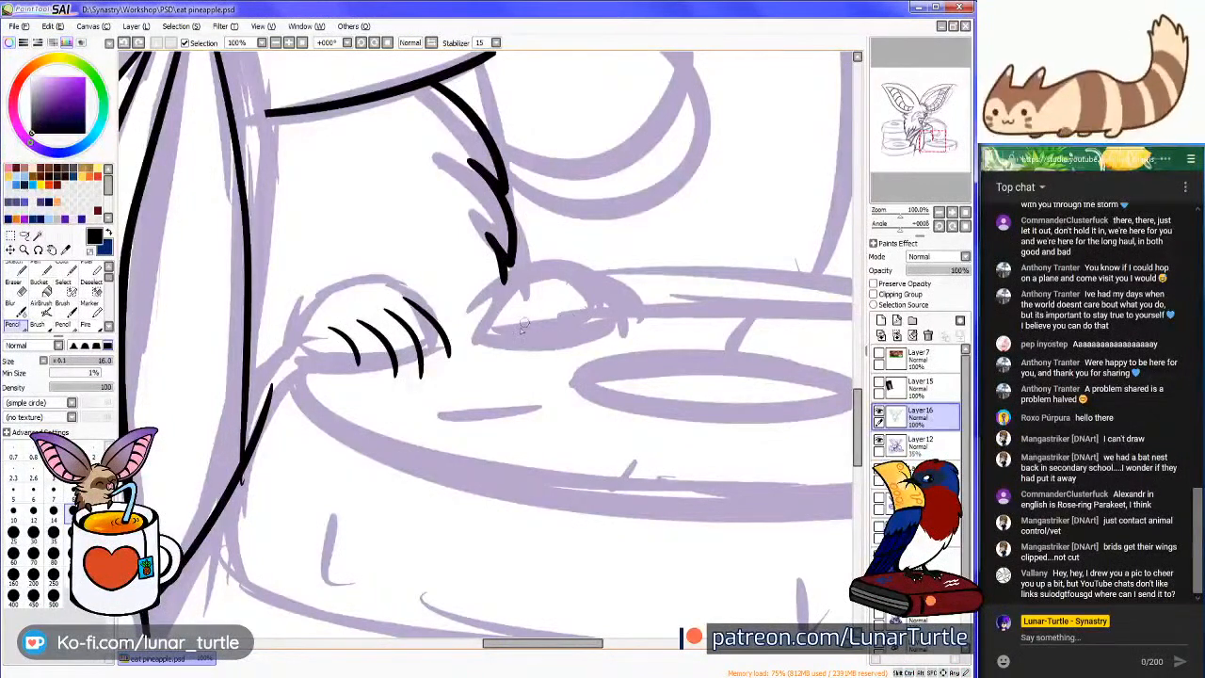
pyautogui.moveTo(502, 308); pyautogui.dragTo(530, 344)
pyautogui.moveTo(527, 301); pyautogui.dragTo(559, 353)
pyautogui.moveTo(546, 290); pyautogui.dragTo(596, 348)
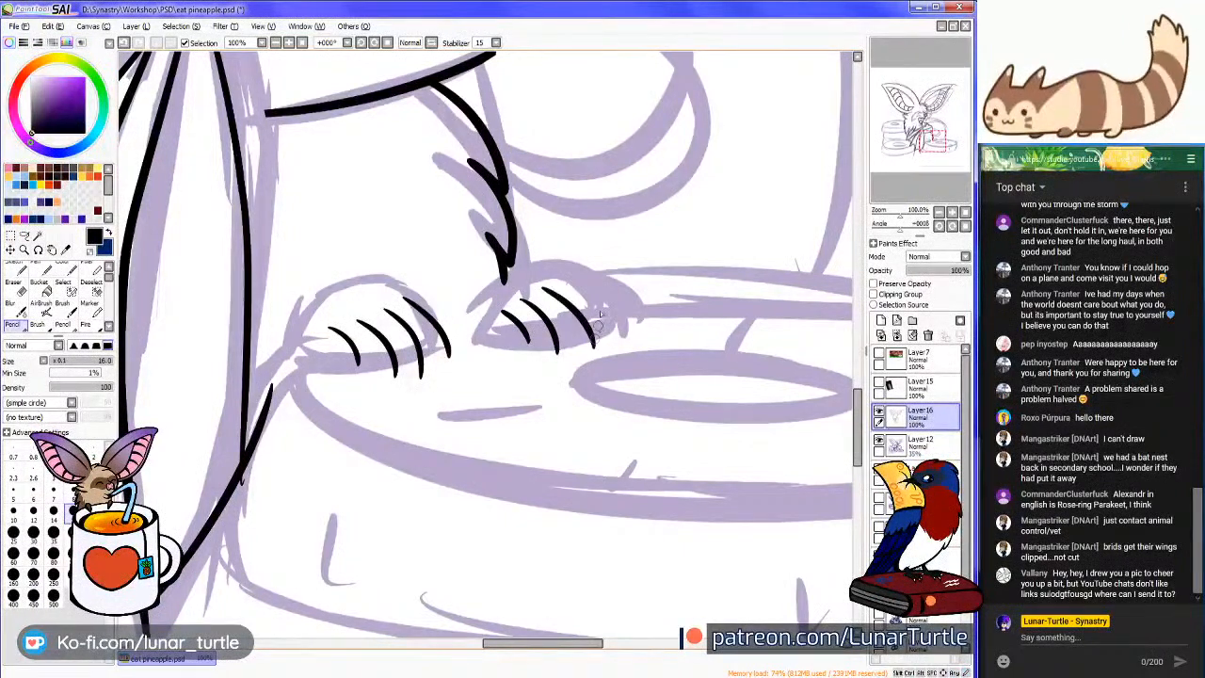
# Ink a fourth curved toe line on the foot beneath the body fur, beyond the other three, and save the file
pyautogui.moveTo(570, 277); pyautogui.dragTo(617, 332)
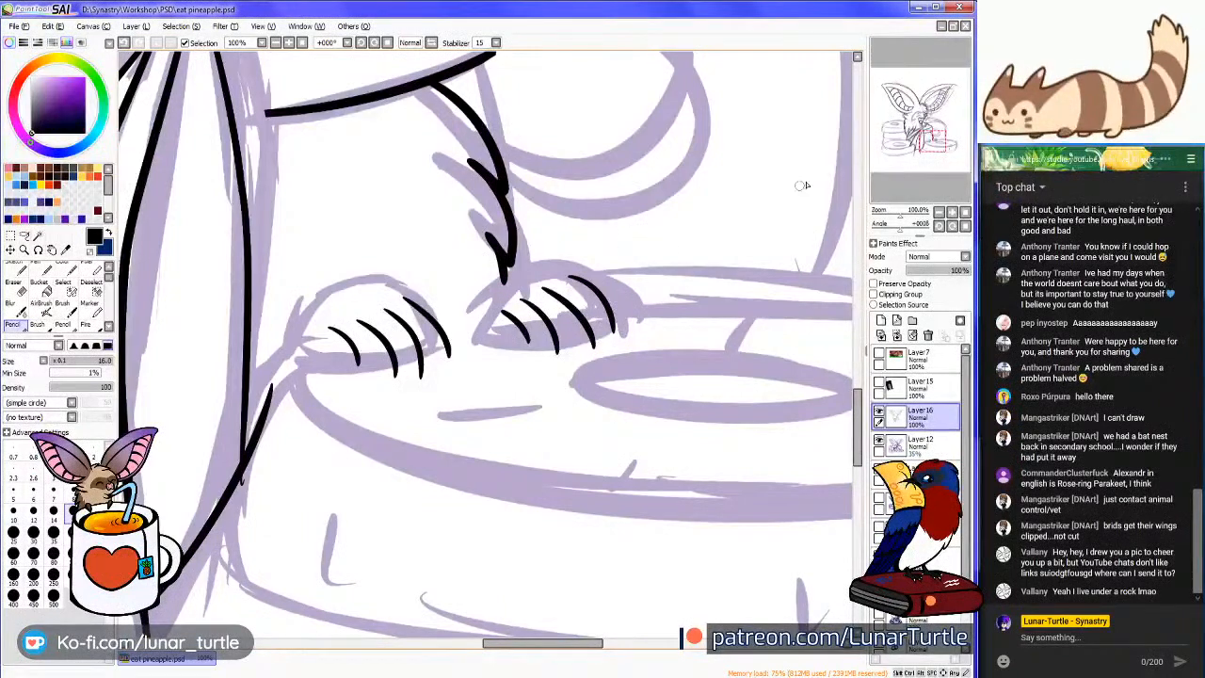
pyautogui.moveTo(925, 132)
pyautogui.mouseDown()
pyautogui.moveTo(945, 130)
pyautogui.moveTo(920, 146)
pyautogui.moveTo(930, 153)
pyautogui.mouseUp()
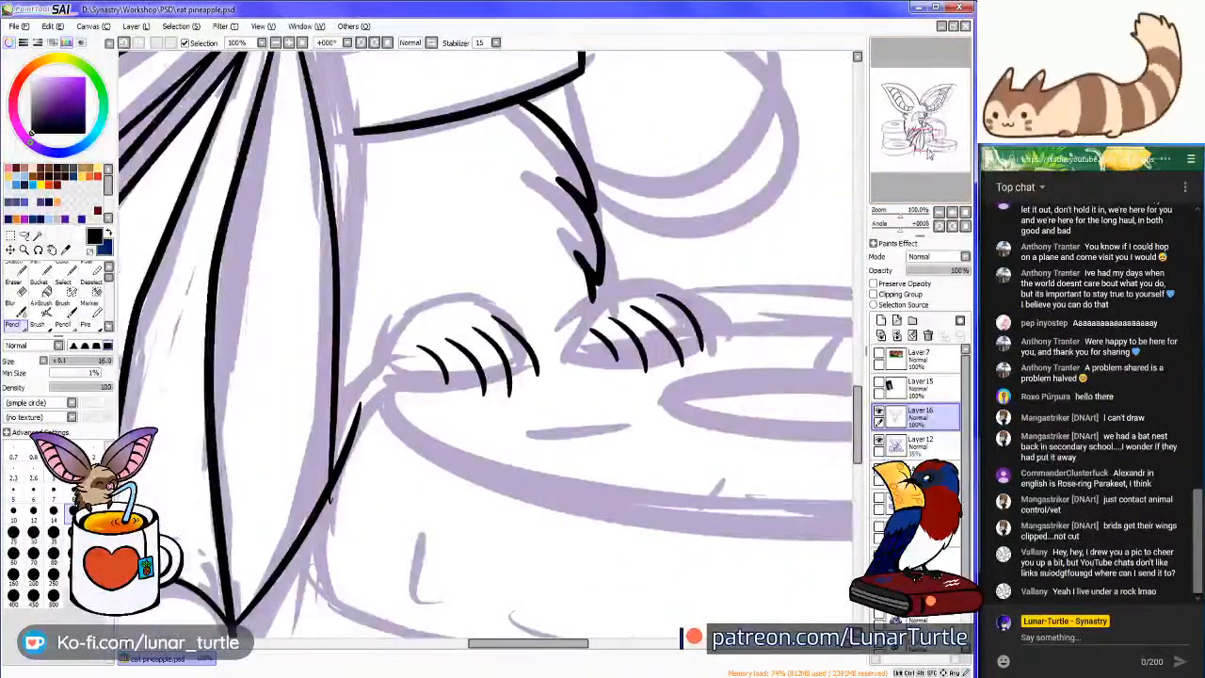
pyautogui.click(921, 130)
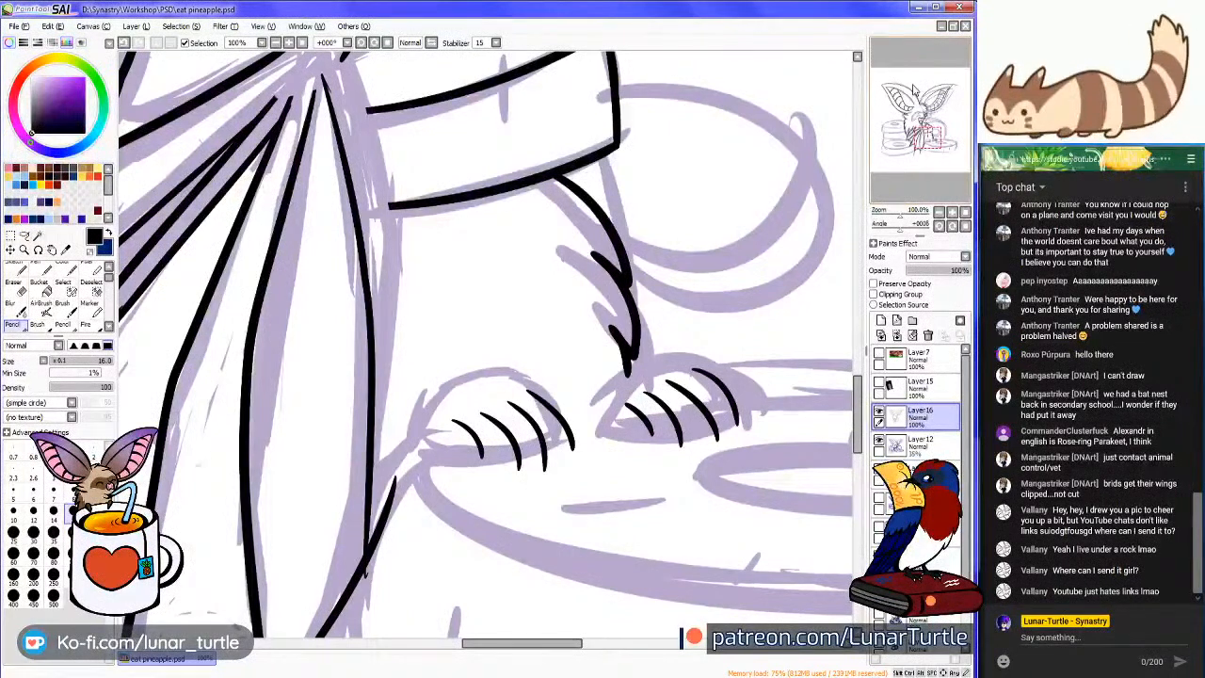
pyautogui.click(18, 25)
pyautogui.click(621, 17)
pyautogui.scroll(-3, 697, 79)
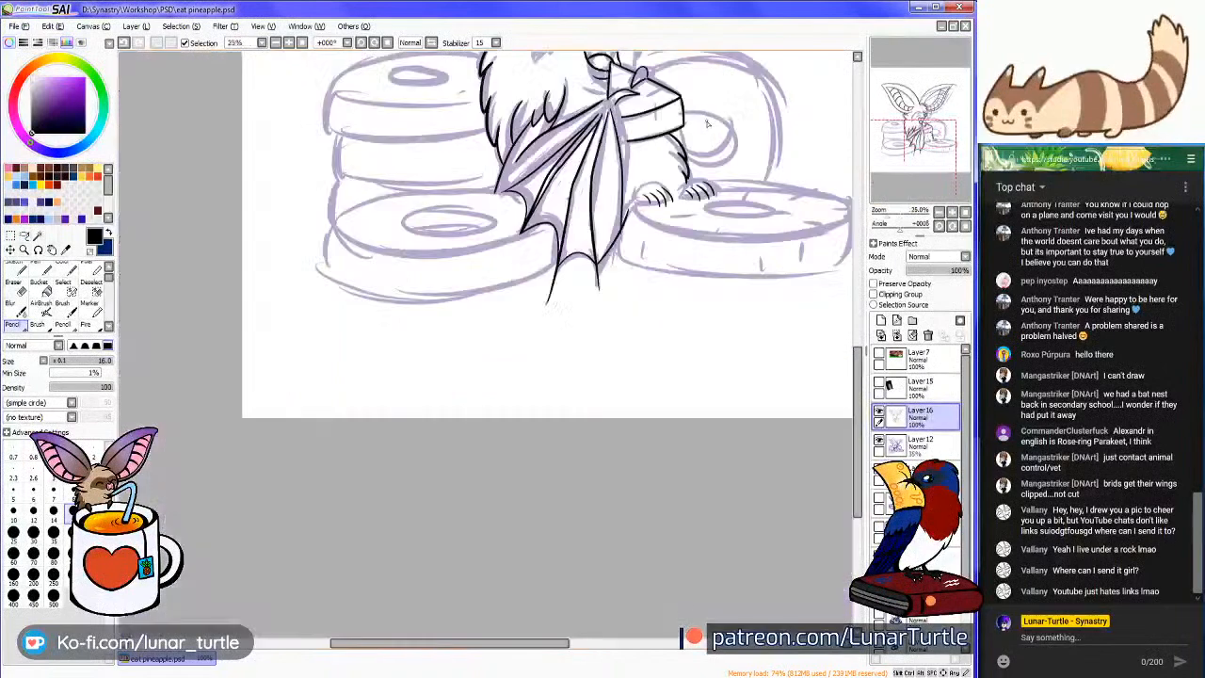
pyautogui.scroll(2, 687, 79)
pyautogui.moveTo(687, 113); pyautogui.dragTo(749, 295)
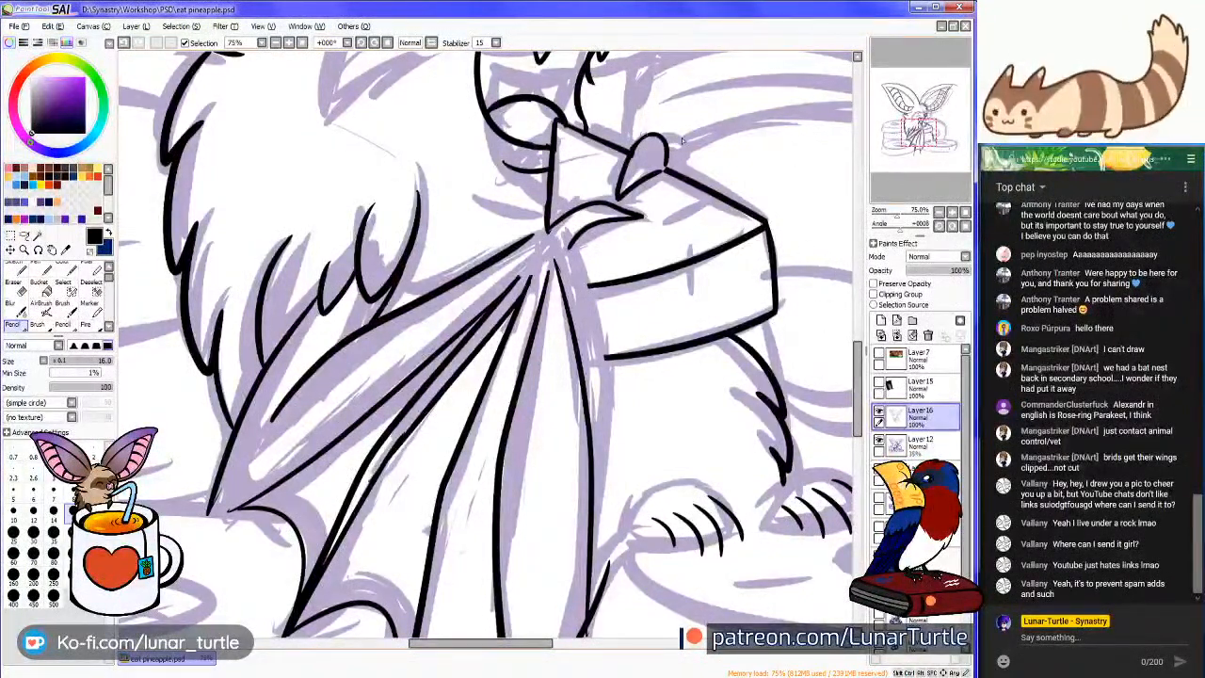
pyautogui.click(17, 26)
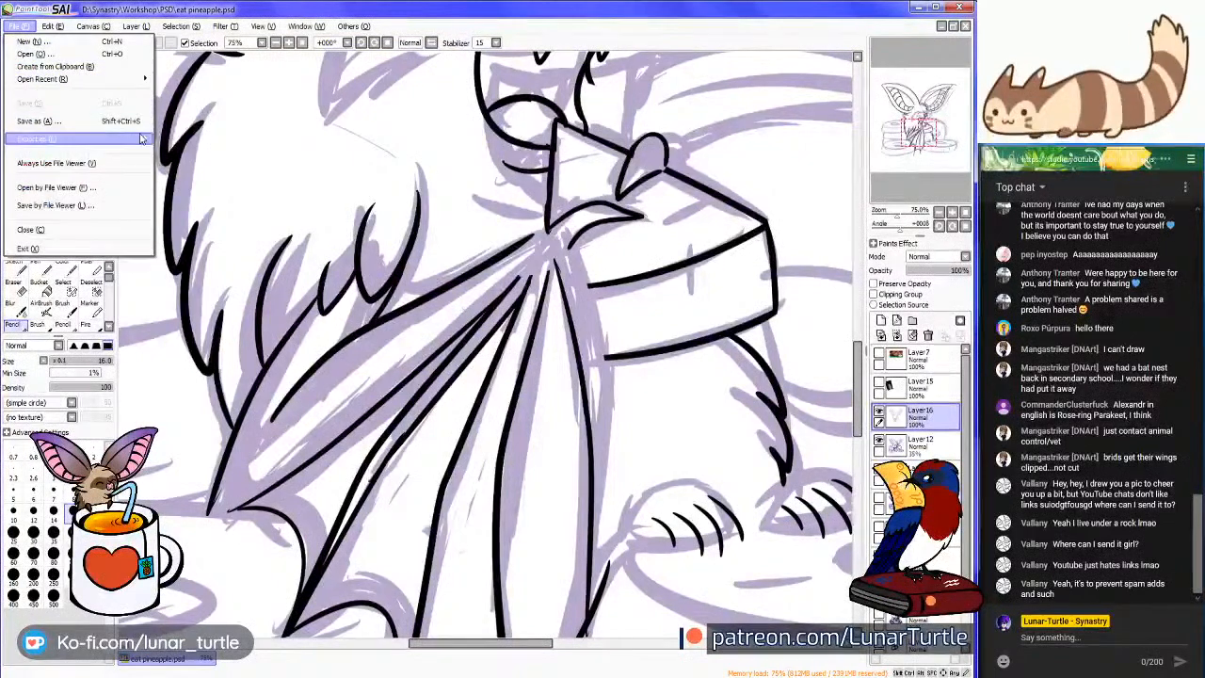
pyautogui.moveTo(141, 139)
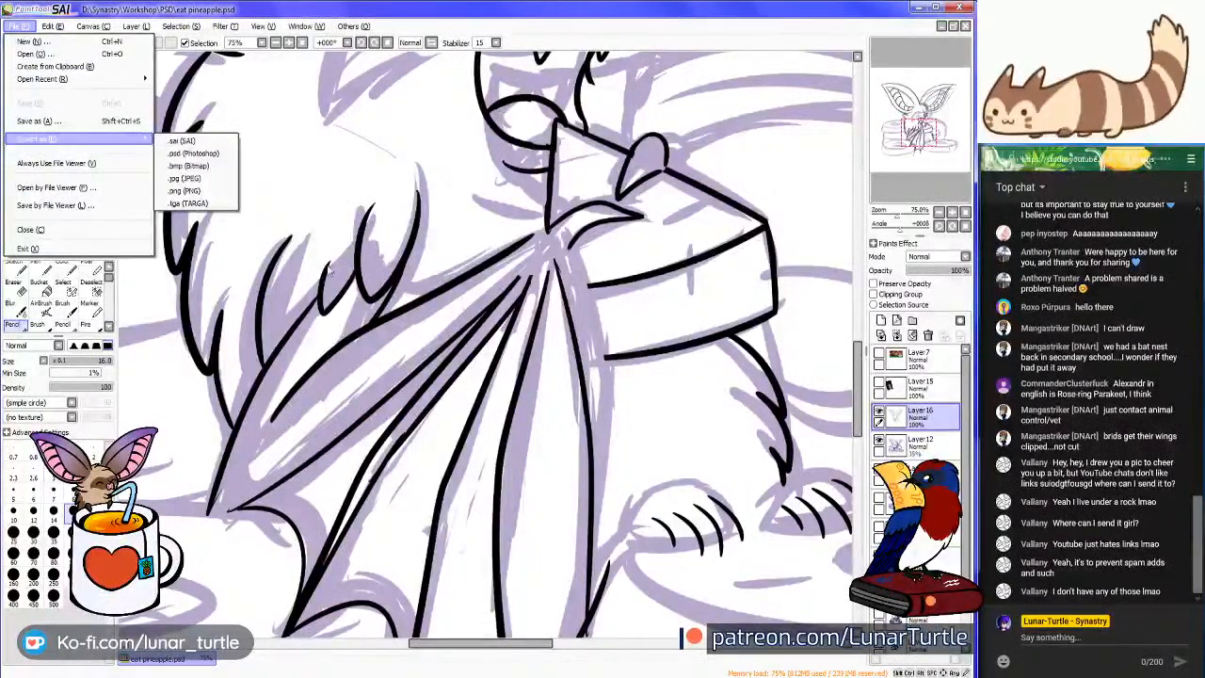
pyautogui.click(379, 244)
pyautogui.scroll(-3, 381, 341)
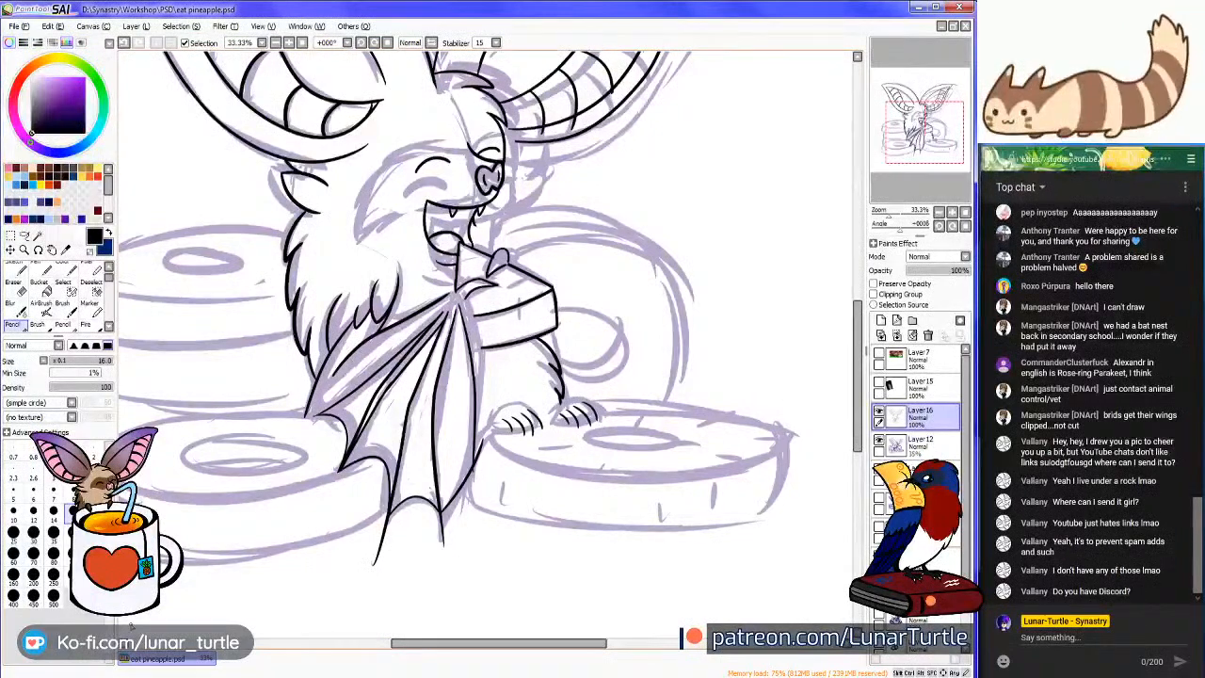
# Switch to the Firefox browser, open the SYNASTRY series page on Tapas in a new tab and find its episode list
pyautogui.moveTo(216, 672)
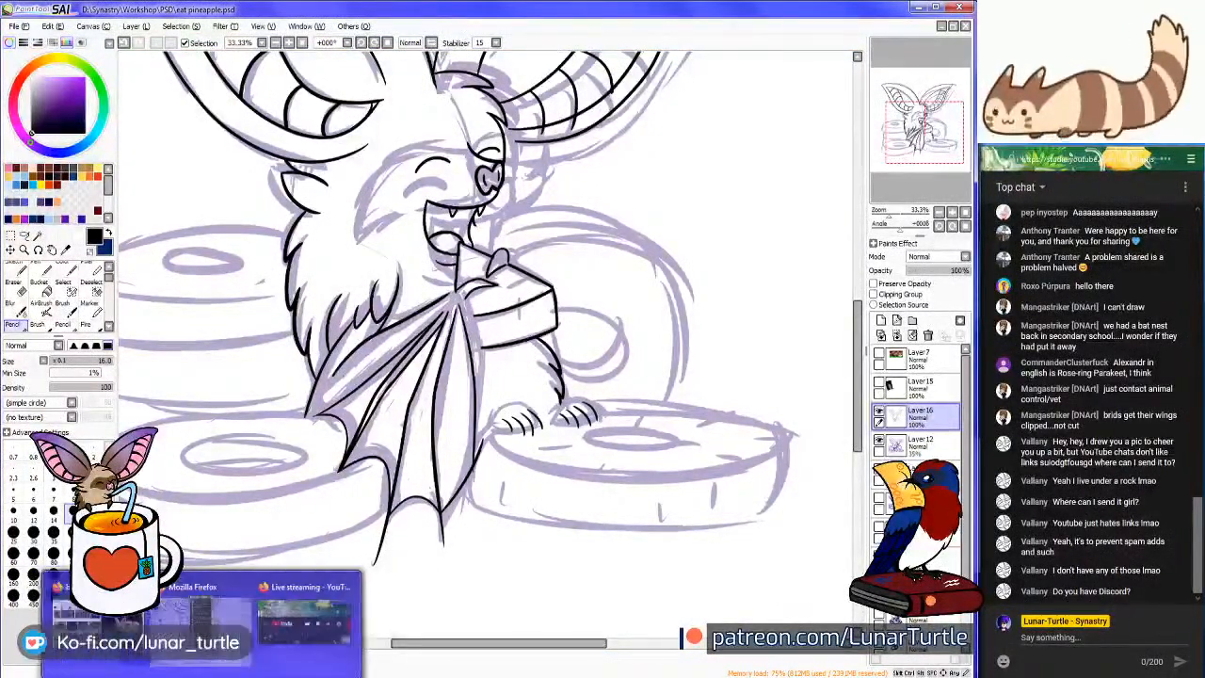
pyautogui.click(354, 626)
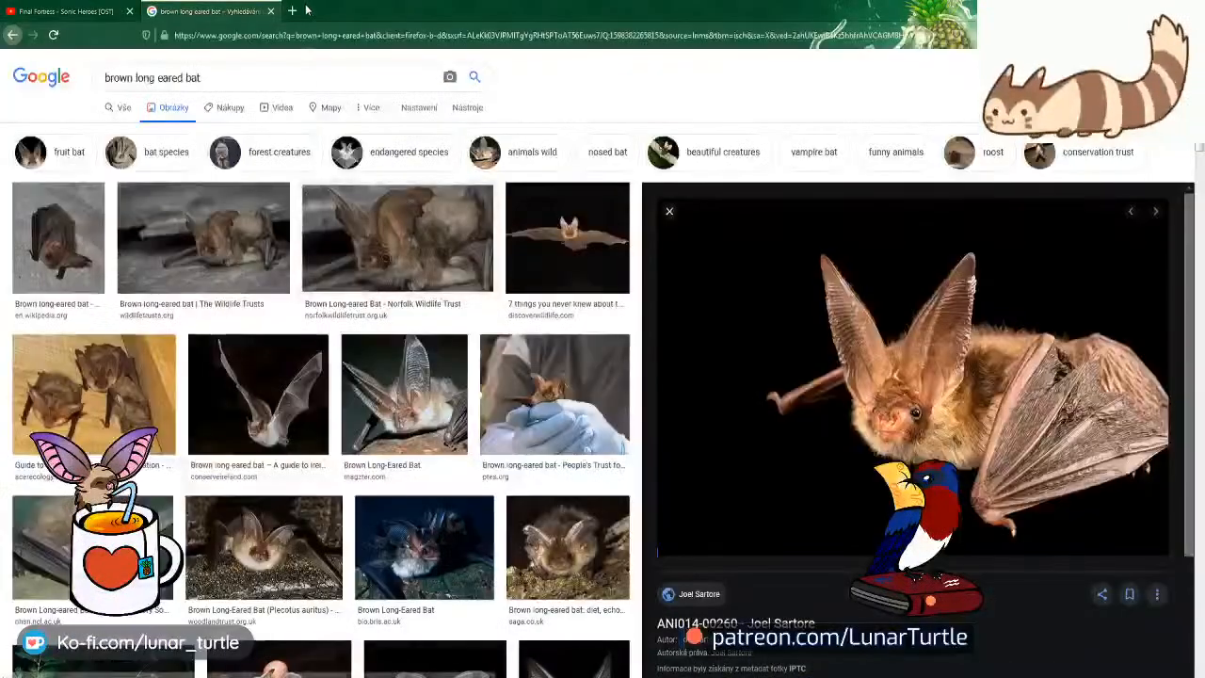
pyautogui.click(292, 11)
pyautogui.click(306, 36)
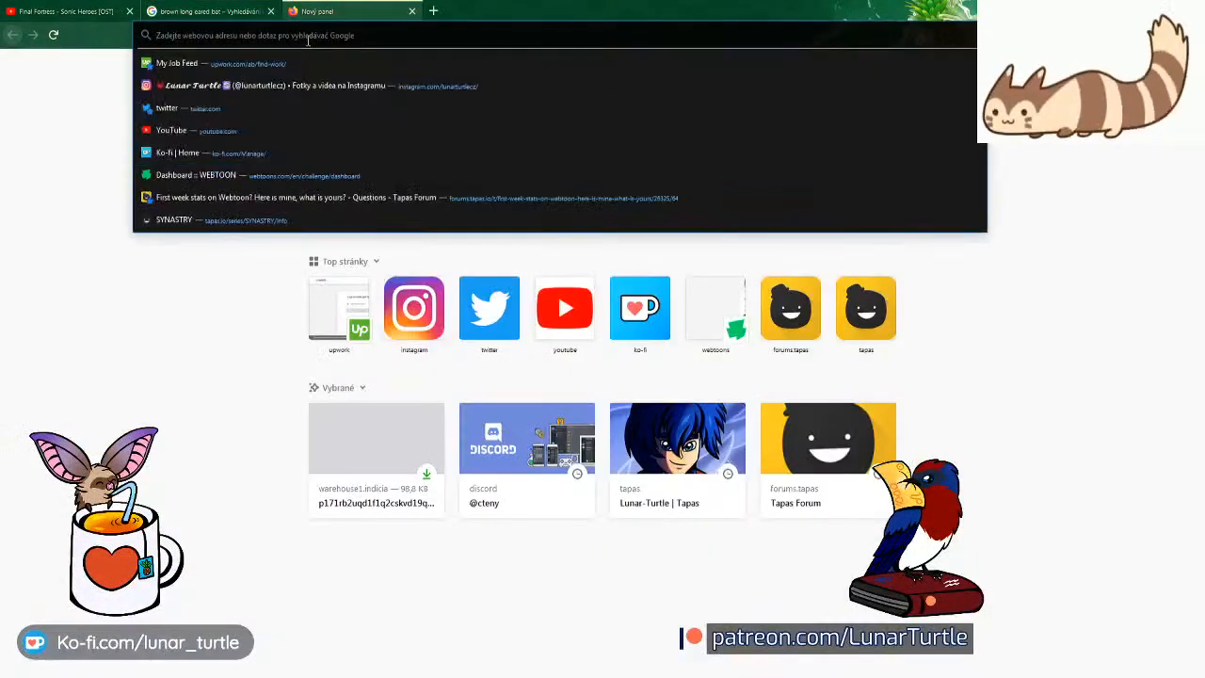
pyautogui.write('tapas.io/')
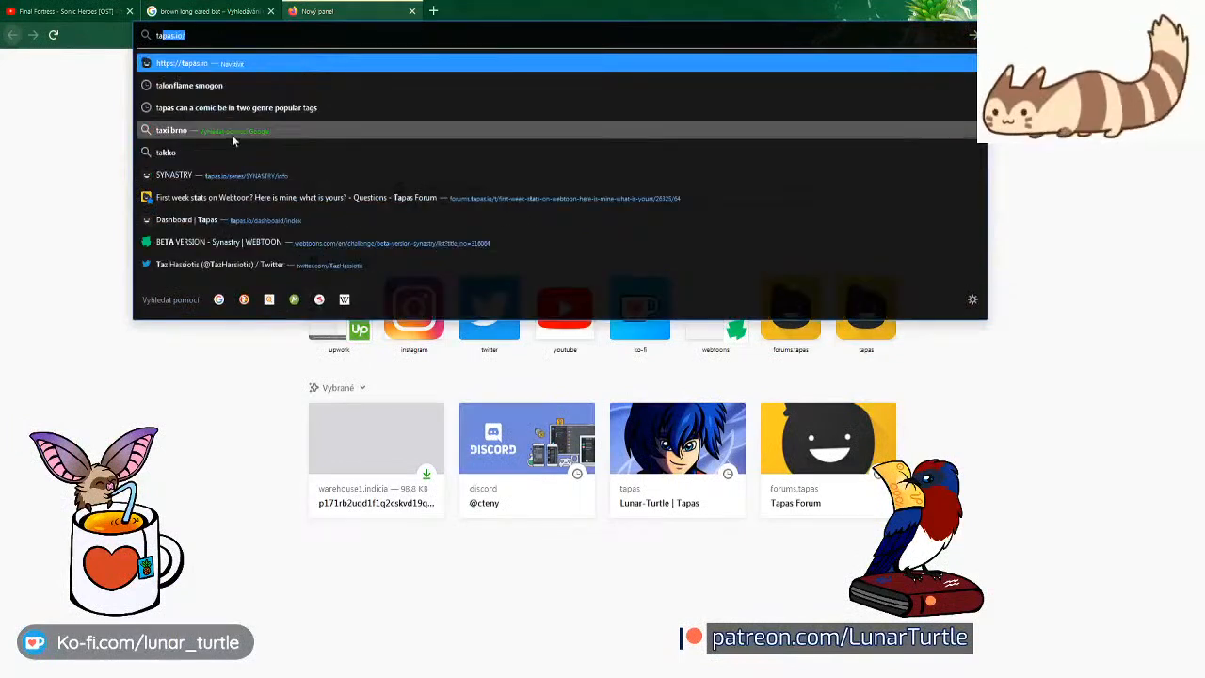
pyautogui.click(232, 169)
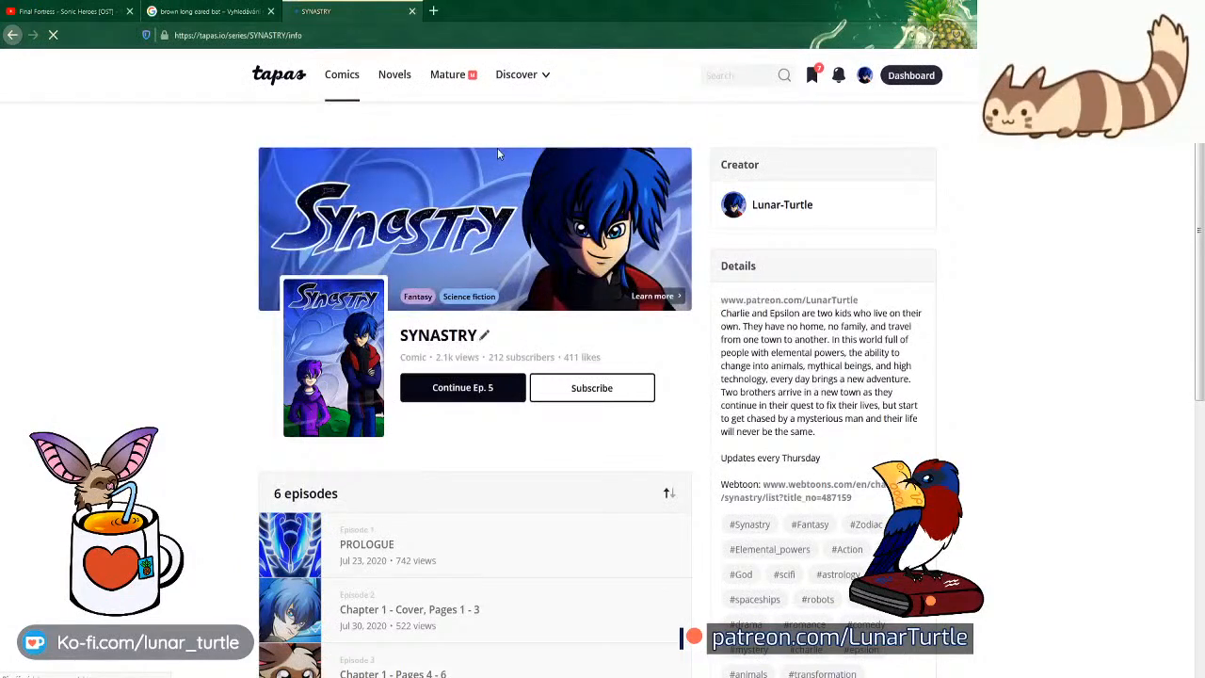
pyautogui.scroll(-3, 575, 224)
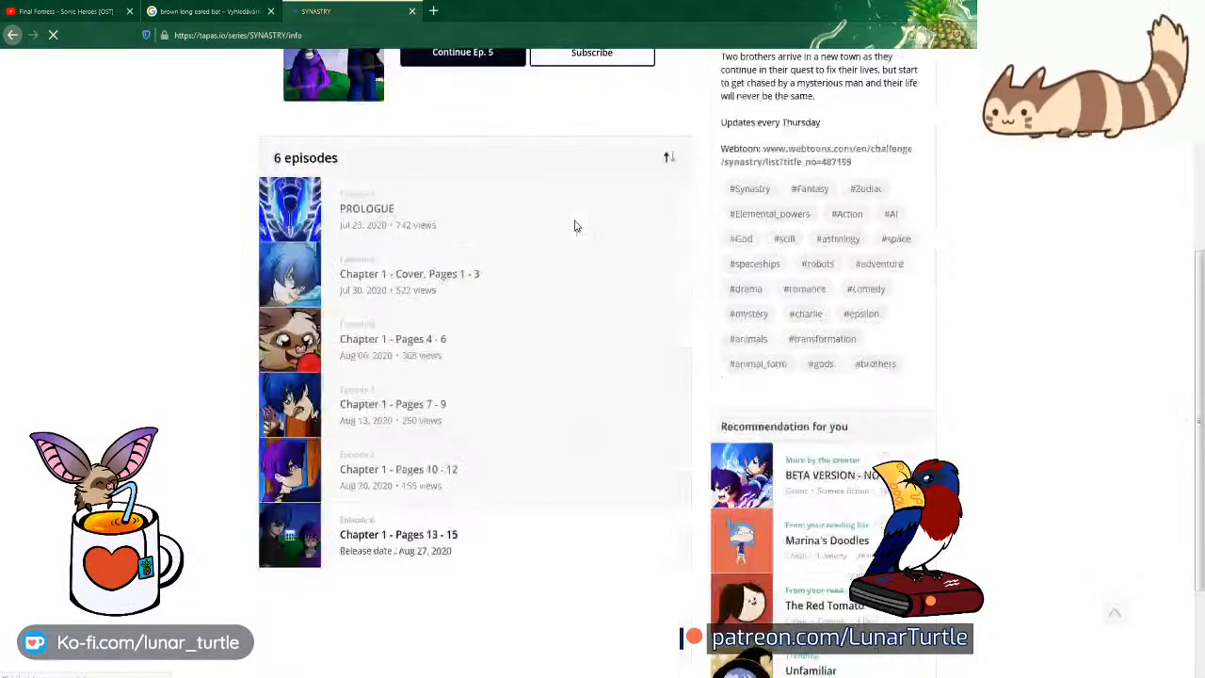
# Open the episode Chapter 1 - Pages 10 - 12 and go to the creator's links below the comic
pyautogui.click(430, 482)
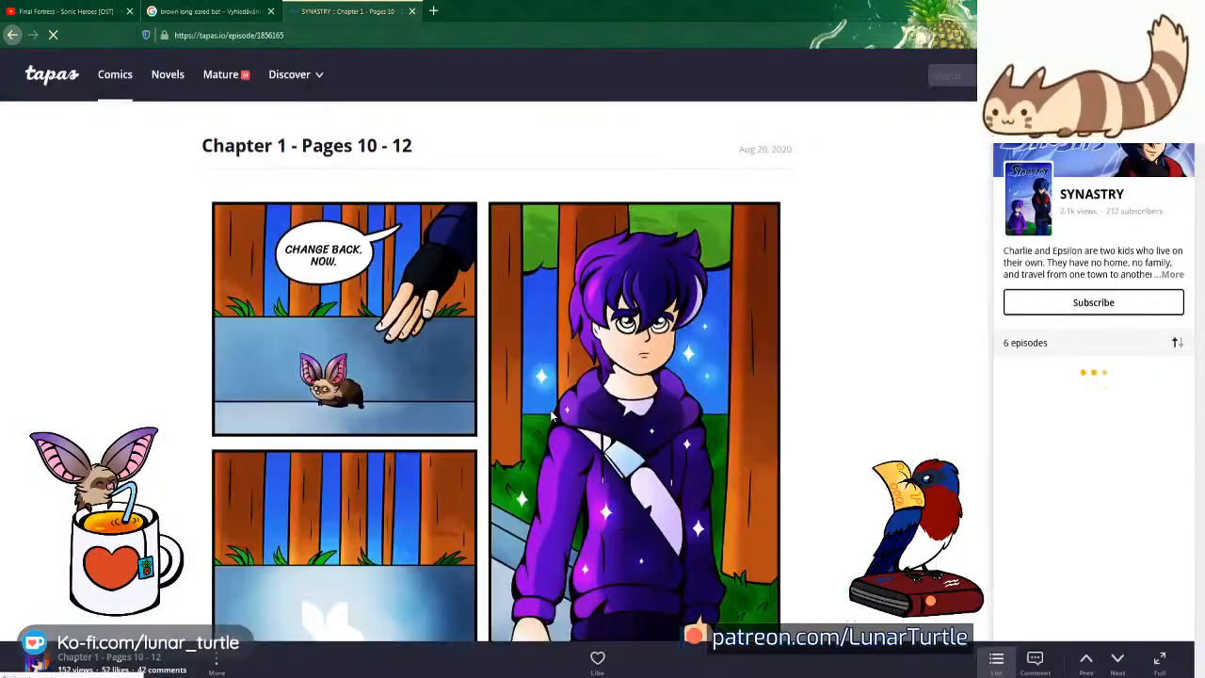
pyautogui.scroll(-20, 808, 316)
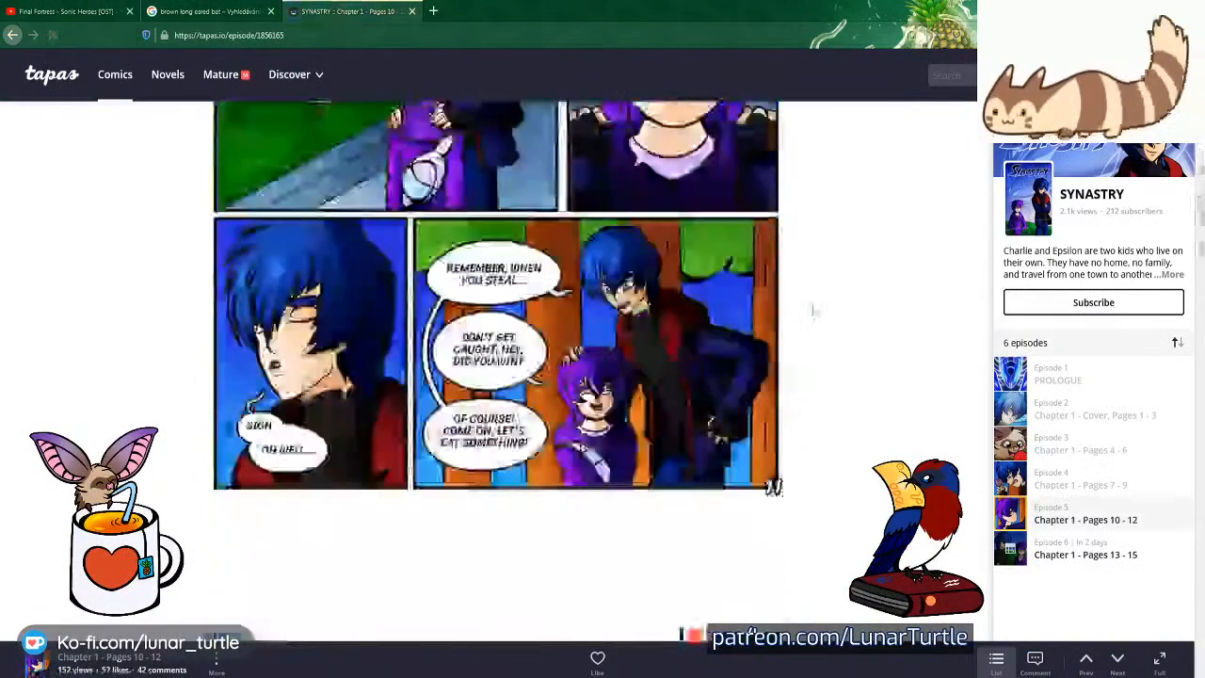
pyautogui.scroll(-20, 811, 311)
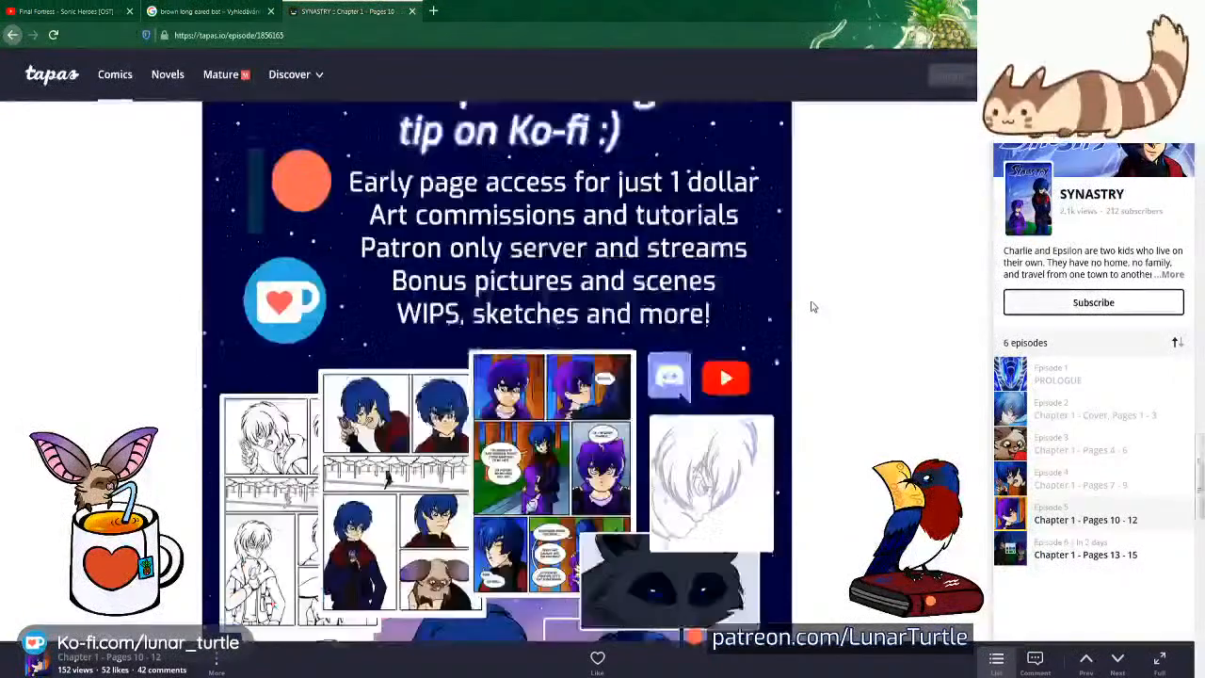
pyautogui.scroll(3, 812, 297)
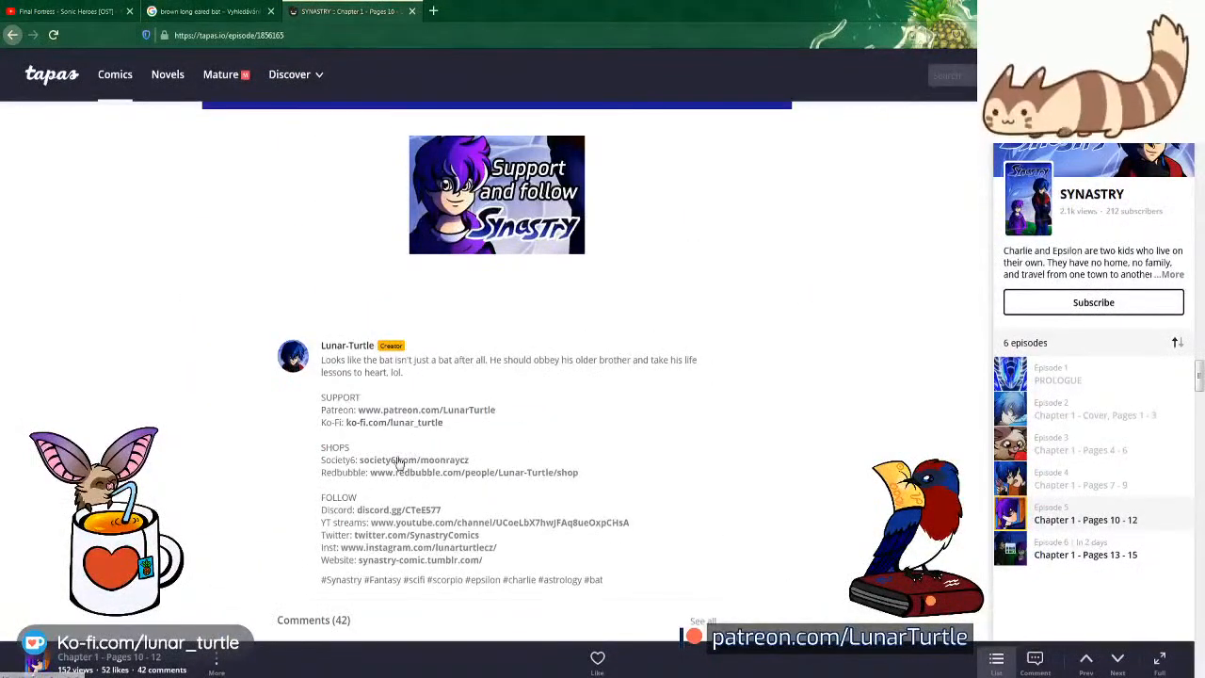
# Open the creator's Discord invite link, copy its web address and close that page
pyautogui.click(398, 510)
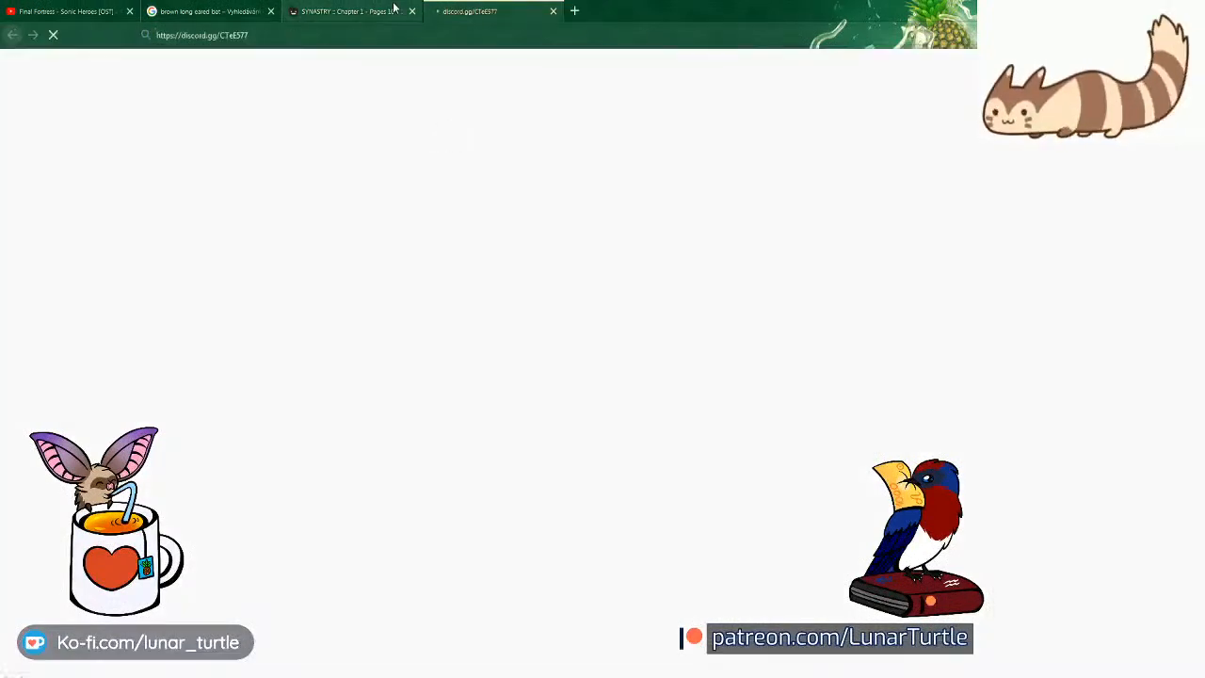
pyautogui.click(353, 35)
pyautogui.hotkey('ctrl', 'c')
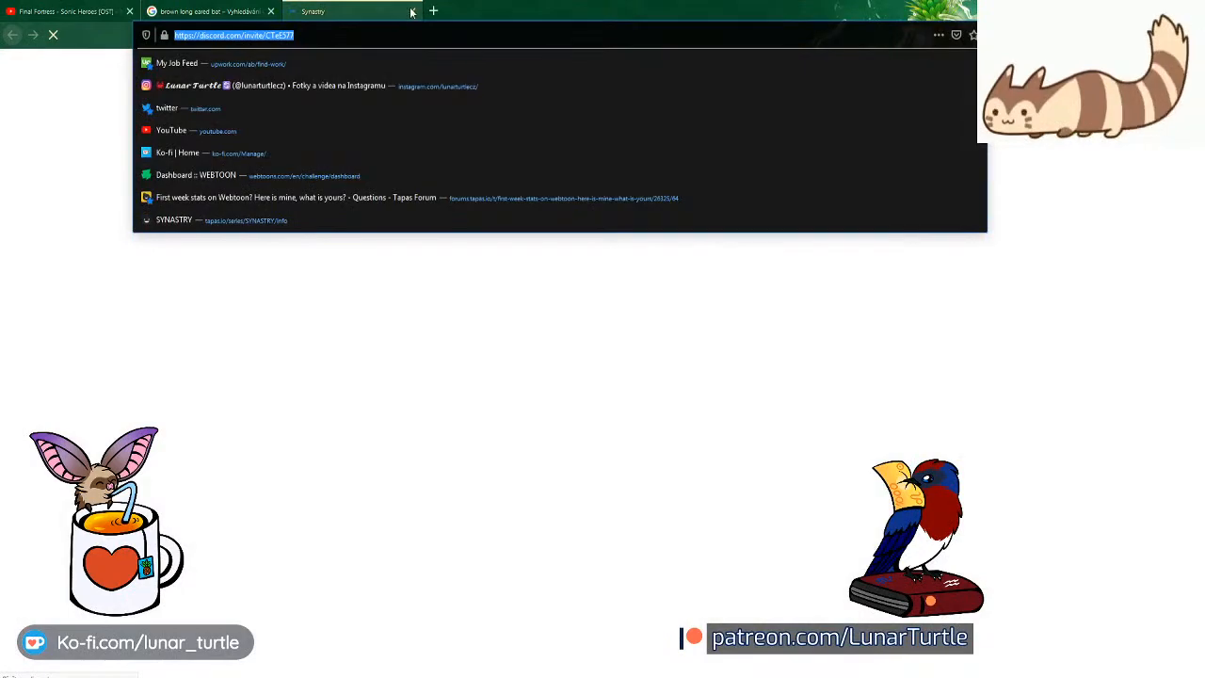
pyautogui.click(413, 11)
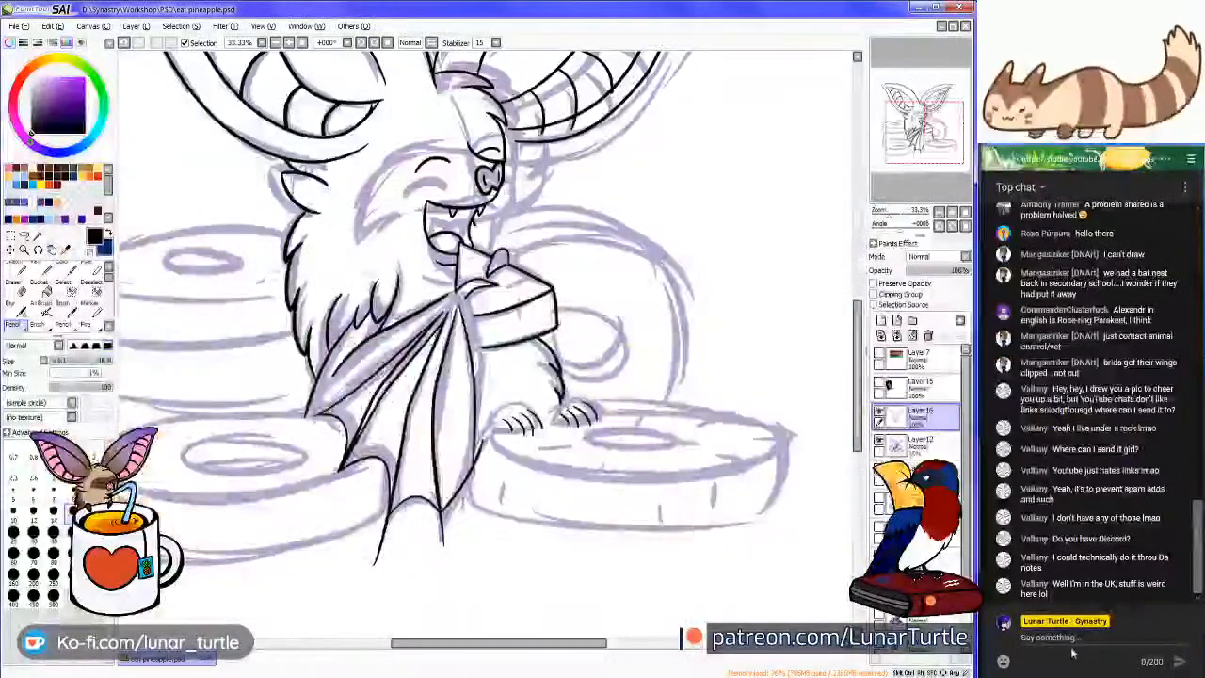
# Post the copied Discord invite link in the live stream chat
pyautogui.click(1071, 652)
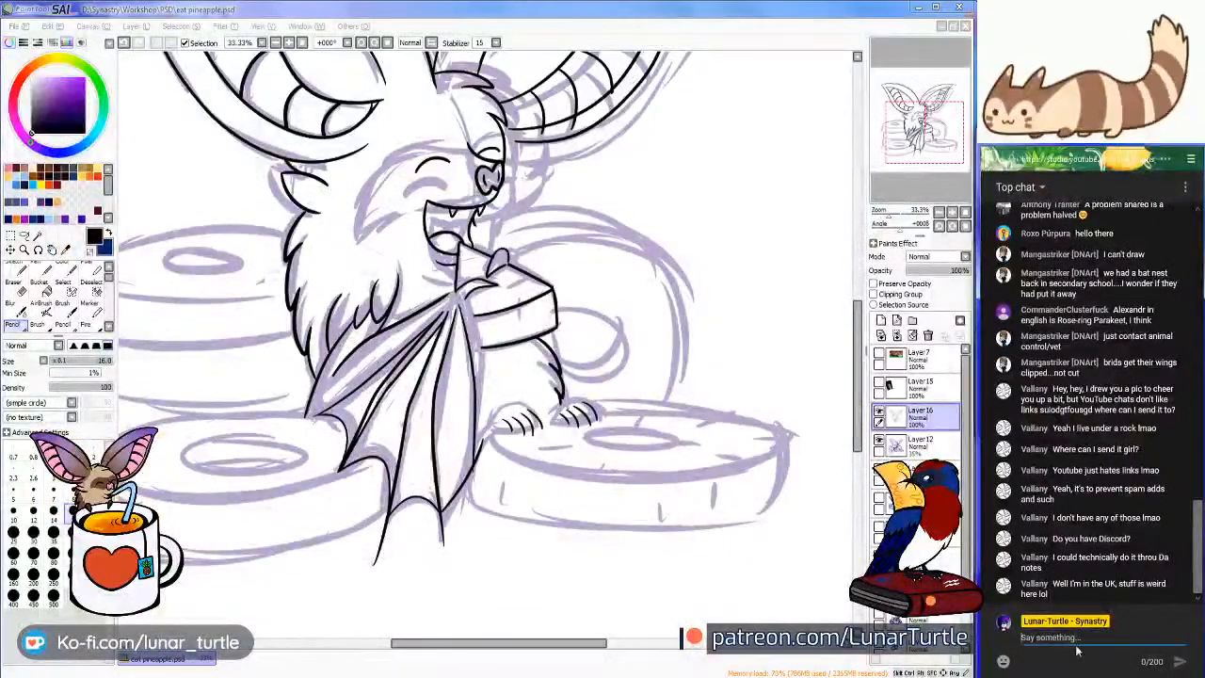
pyautogui.hotkey('ctrl', 'v')
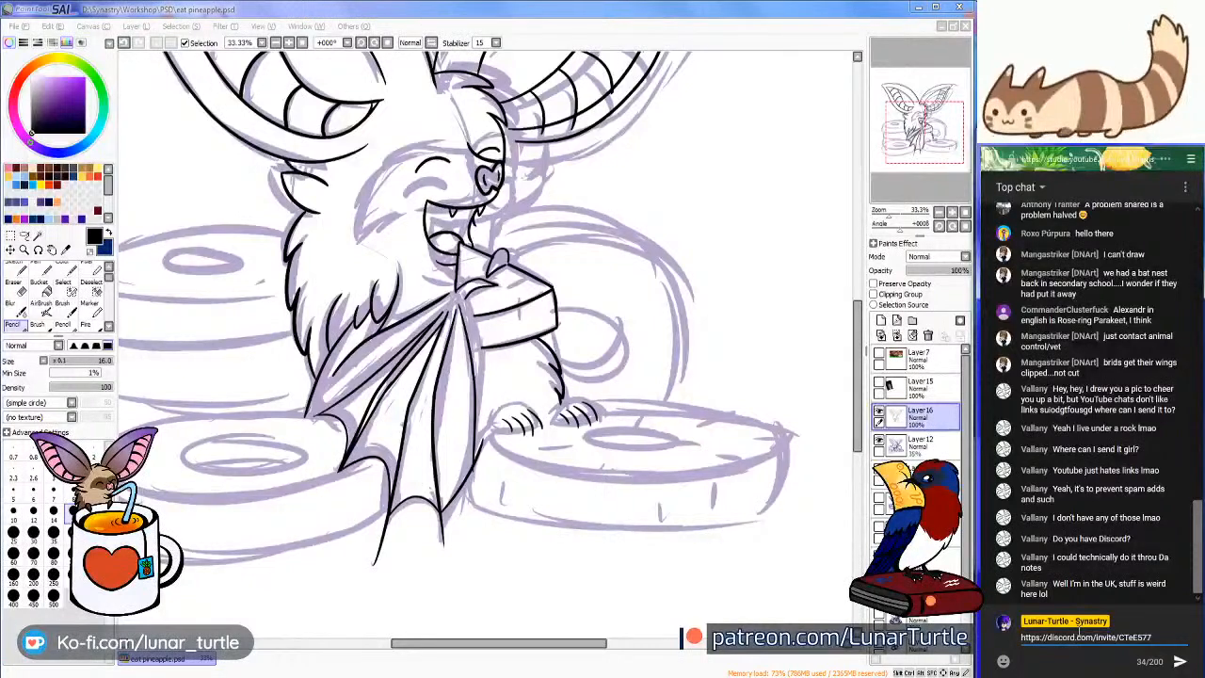
pyautogui.press('Return')
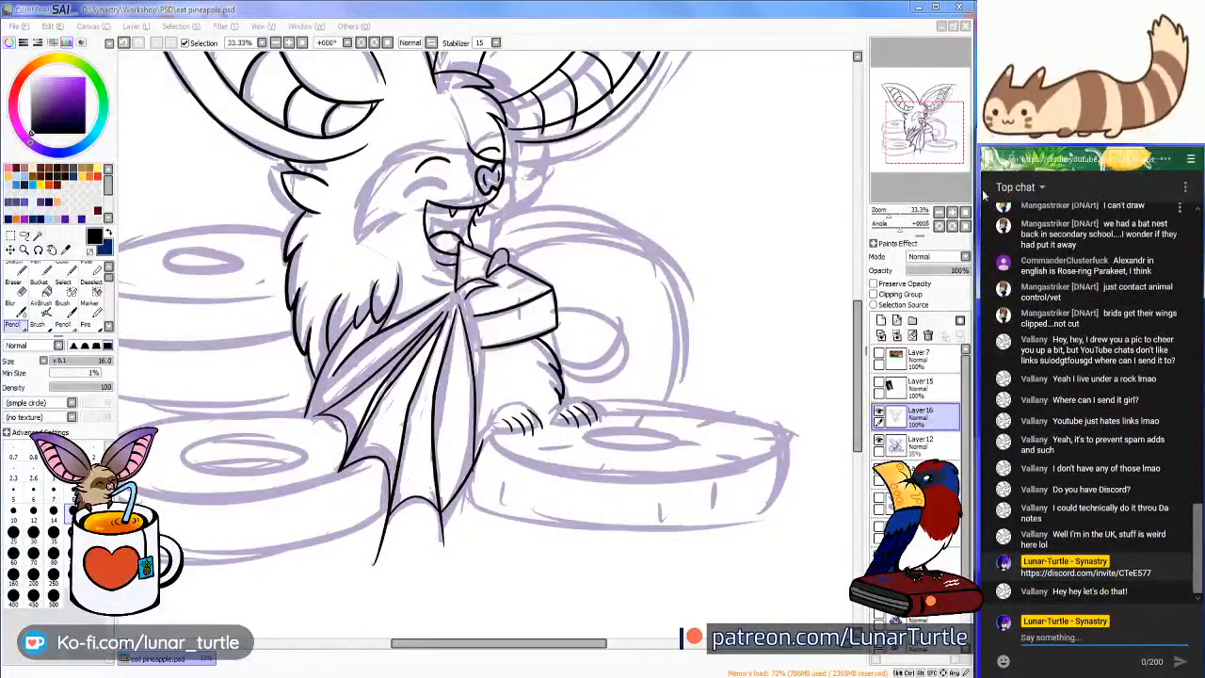
# In PaintTool SAI, extend the far ear's lower edge line inward until it meets the bat's head outline
pyautogui.moveTo(941, 140)
pyautogui.mouseDown()
pyautogui.moveTo(937, 172)
pyautogui.moveTo(944, 149)
pyautogui.moveTo(925, 106)
pyautogui.moveTo(916, 116)
pyautogui.moveTo(931, 136)
pyautogui.moveTo(917, 117)
pyautogui.mouseUp()
pyautogui.click(952, 213)
pyautogui.click(953, 213)
pyautogui.click(953, 213)
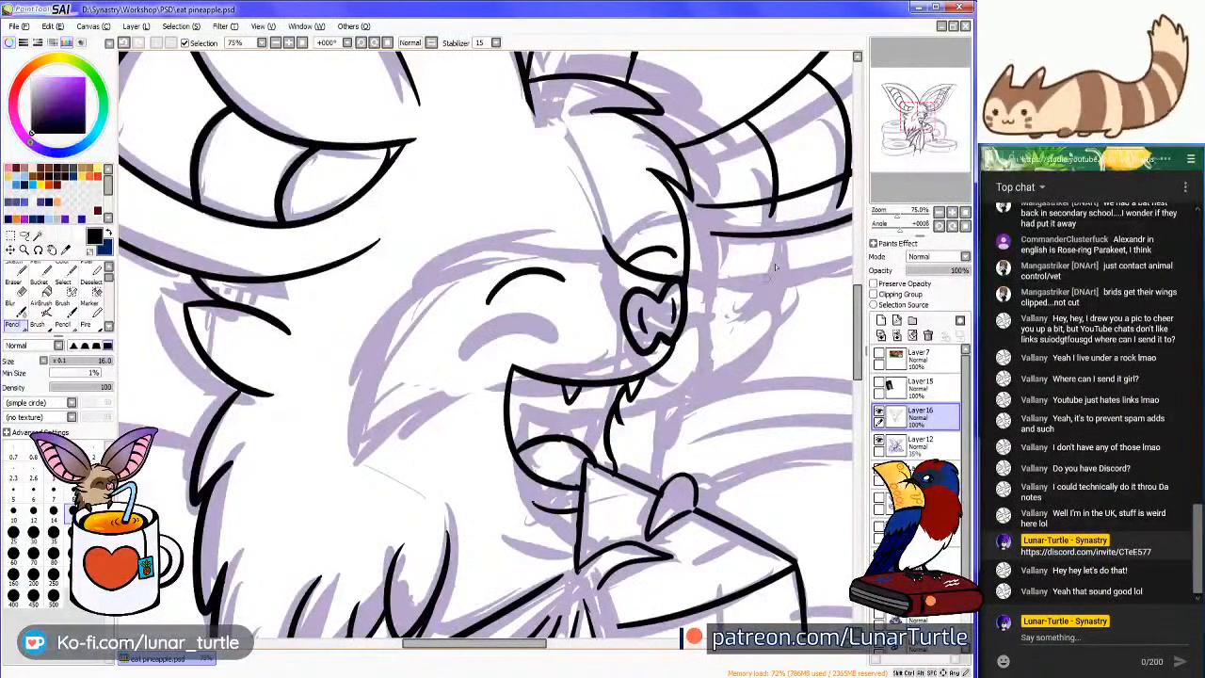
pyautogui.moveTo(838, 232)
pyautogui.mouseDown()
pyautogui.moveTo(724, 240)
pyautogui.moveTo(805, 230)
pyautogui.moveTo(663, 341)
pyautogui.moveTo(661, 425)
pyautogui.moveTo(678, 235)
pyautogui.moveTo(716, 188)
pyautogui.mouseUp()
pyautogui.hotkey('ctrl', 'z')
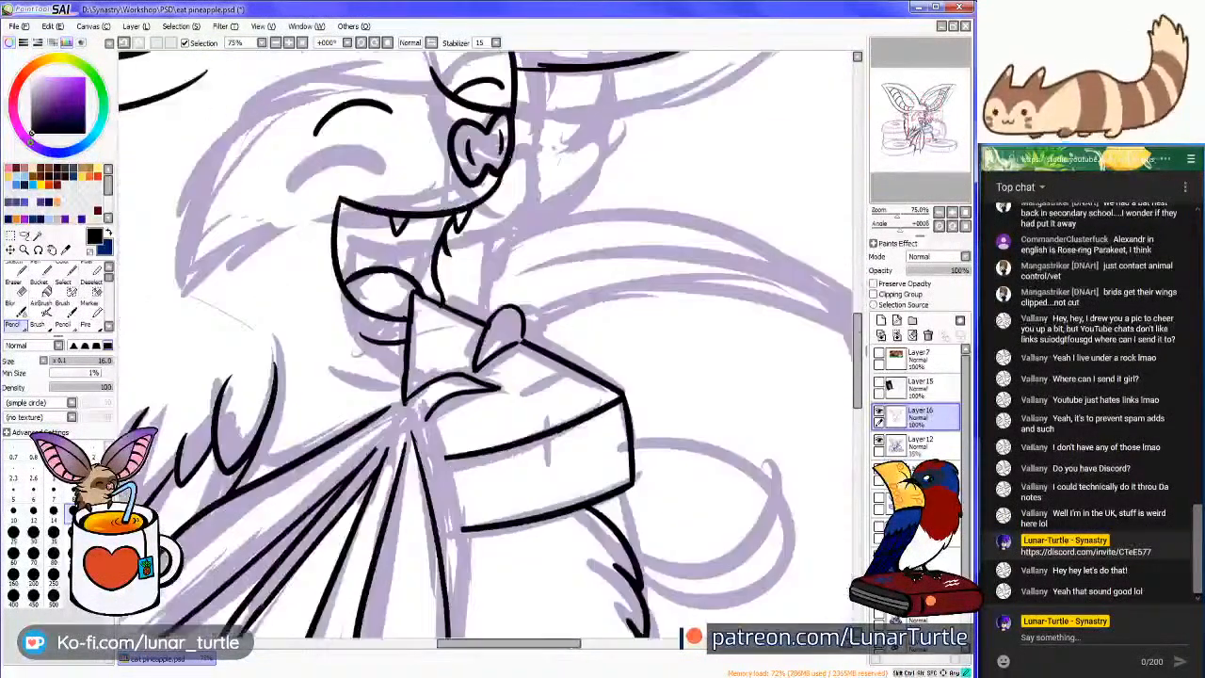
# Erase the far closed eye's arc above the nose, ink it again as a curved line and save the file
pyautogui.click(939, 212)
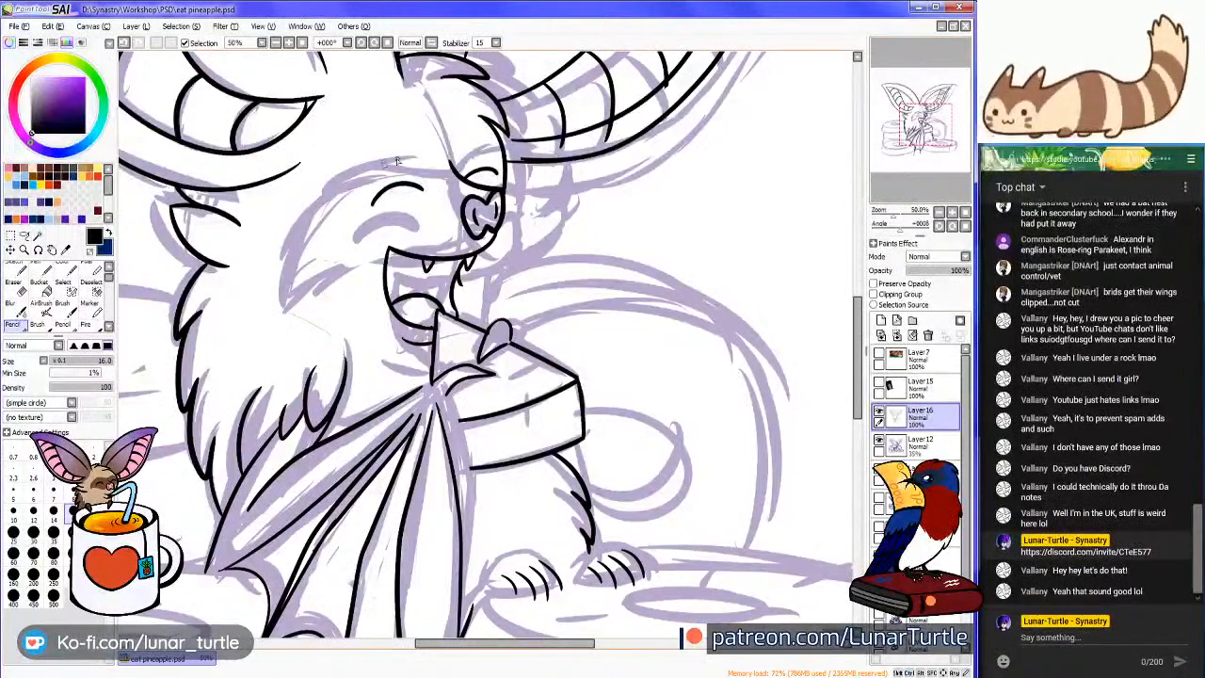
pyautogui.scroll(4, 470, 157)
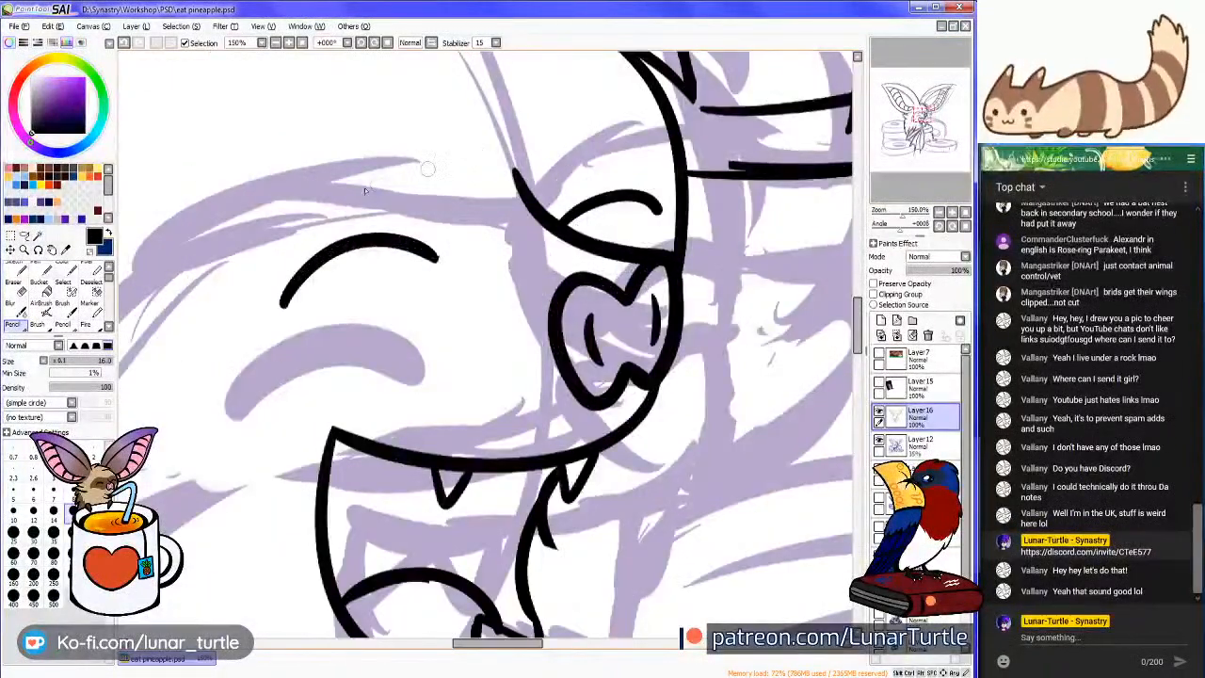
pyautogui.click(14, 282)
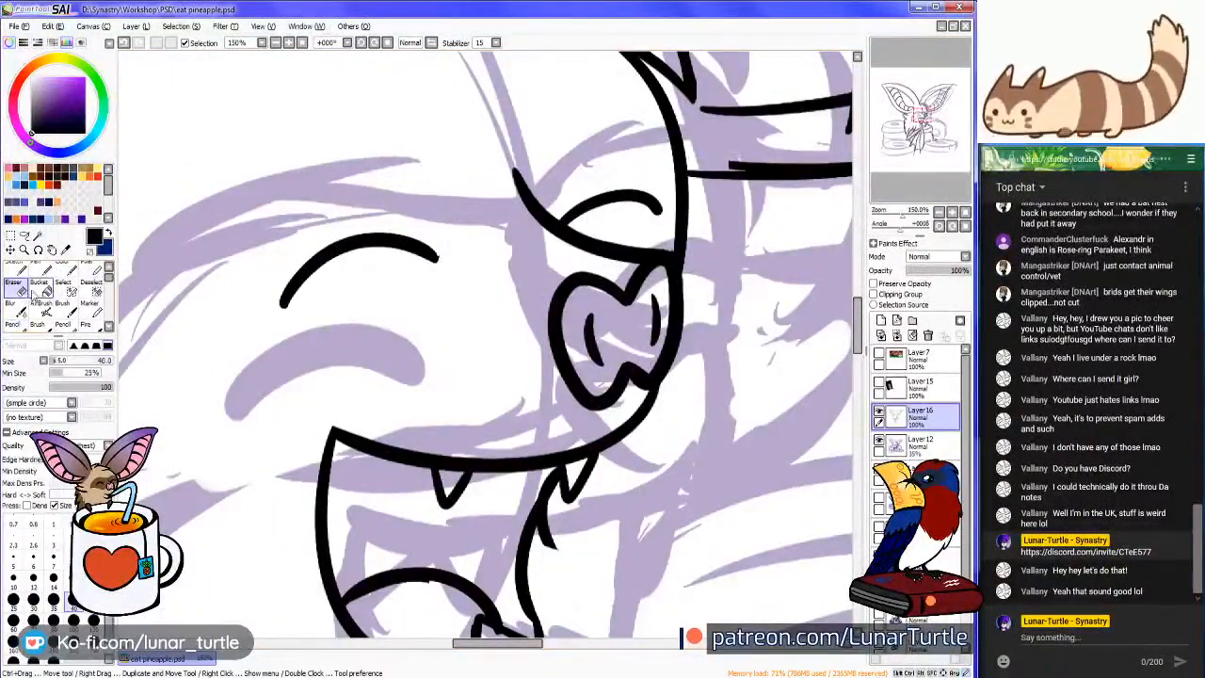
pyautogui.moveTo(603, 207)
pyautogui.mouseDown()
pyautogui.moveTo(584, 222)
pyautogui.moveTo(556, 212)
pyautogui.moveTo(575, 226)
pyautogui.moveTo(599, 194)
pyautogui.moveTo(640, 182)
pyautogui.mouseUp()
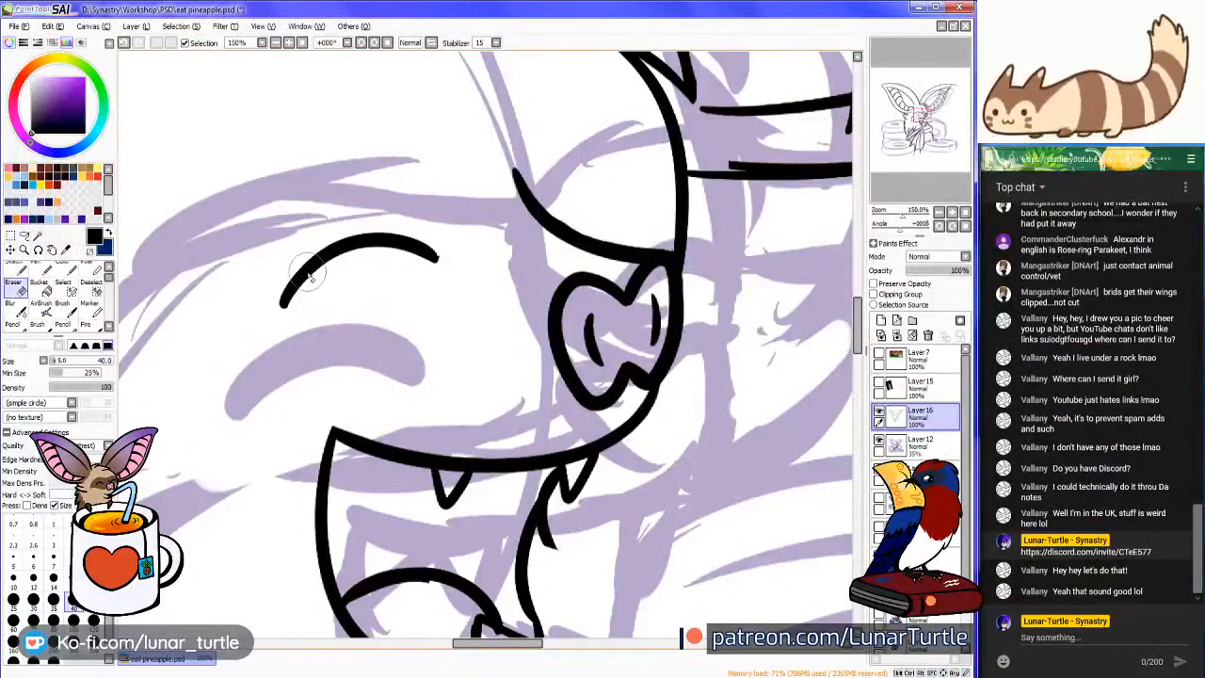
pyautogui.click(13, 324)
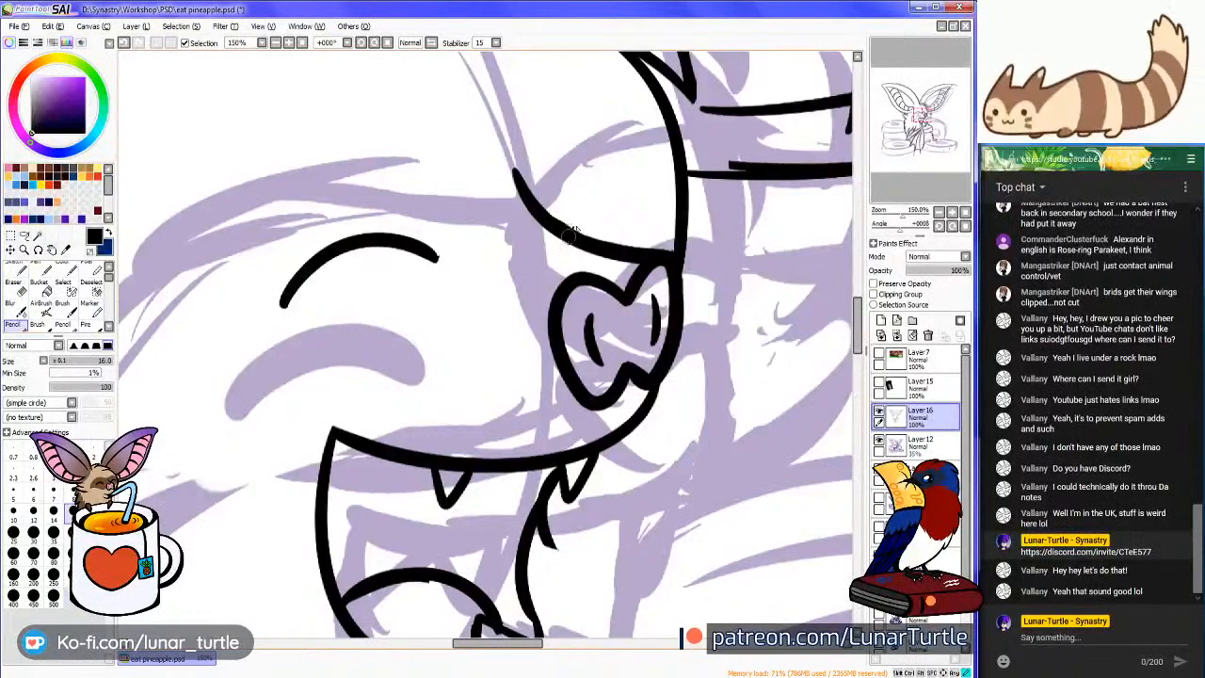
pyautogui.moveTo(569, 235); pyautogui.dragTo(665, 217)
pyautogui.scroll(-3, 662, 224)
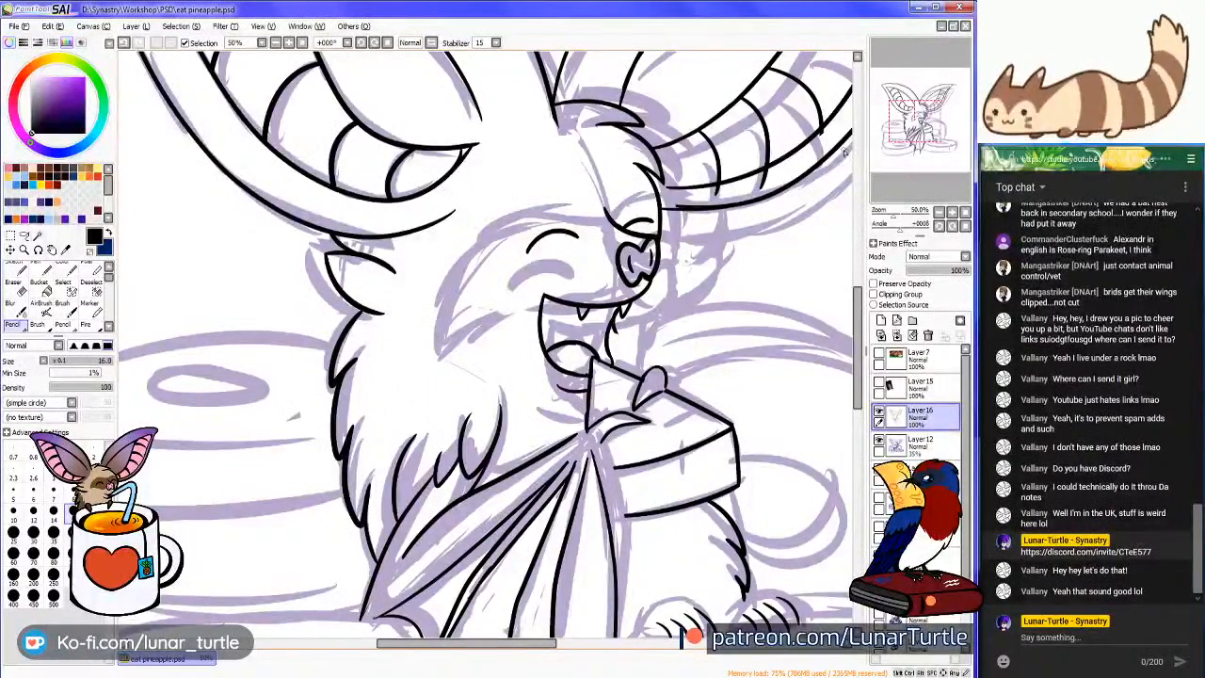
# Switch to the web browser and open discordapp.com in a new page
pyautogui.moveTo(182, 675)
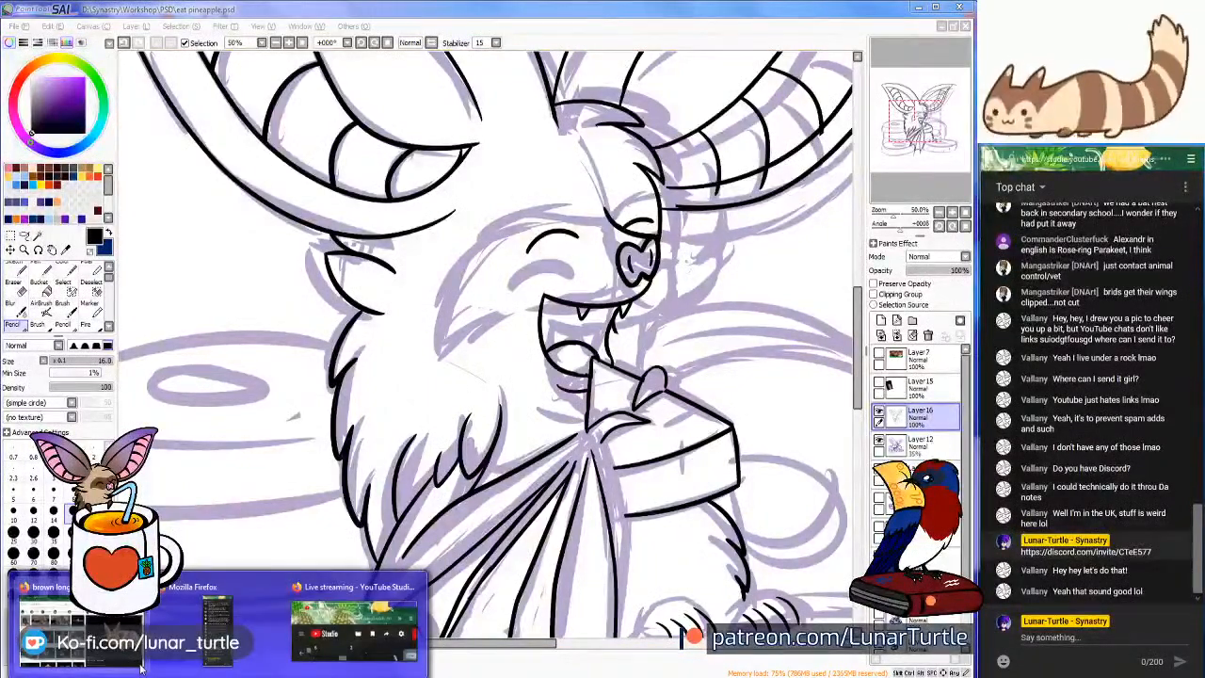
pyautogui.click(216, 650)
pyautogui.click(292, 11)
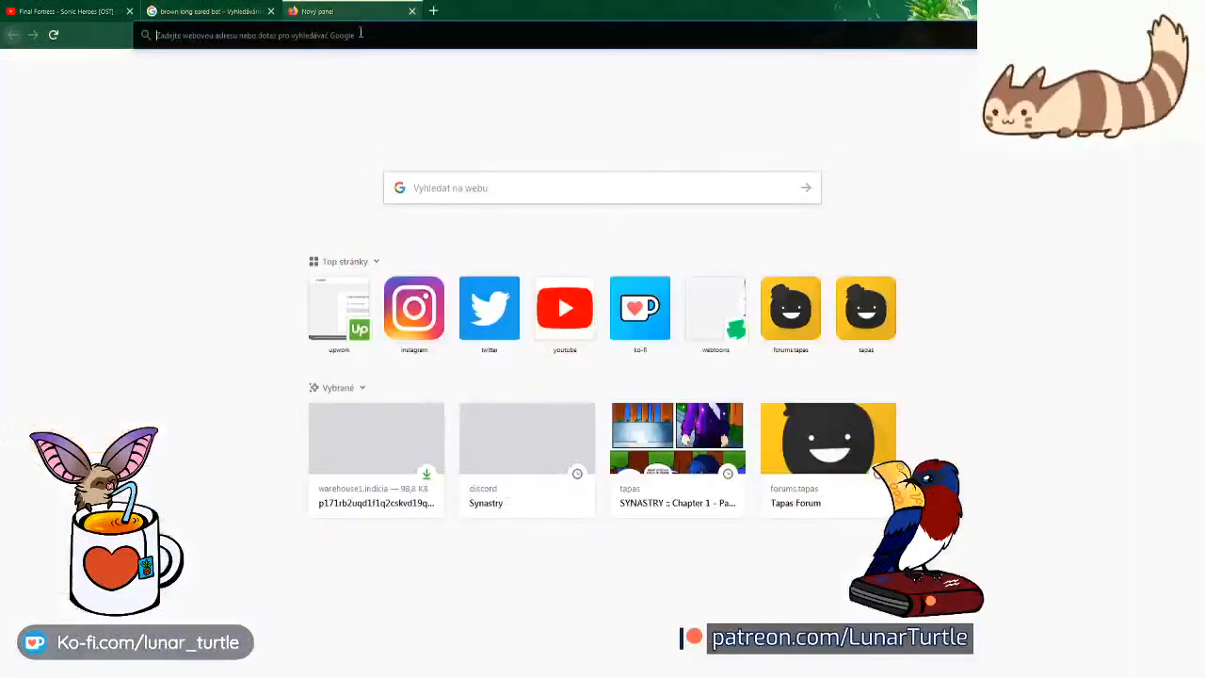
pyautogui.click(358, 31)
pyautogui.write('discordapp.com/')
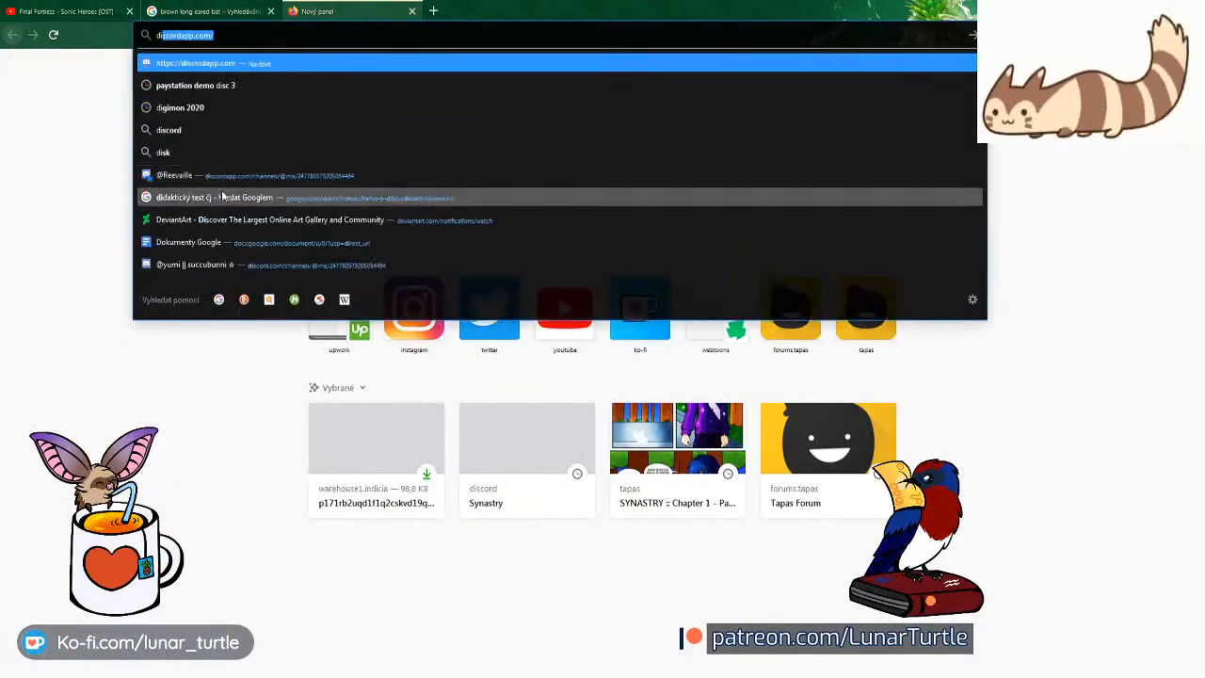
pyautogui.press('Return')
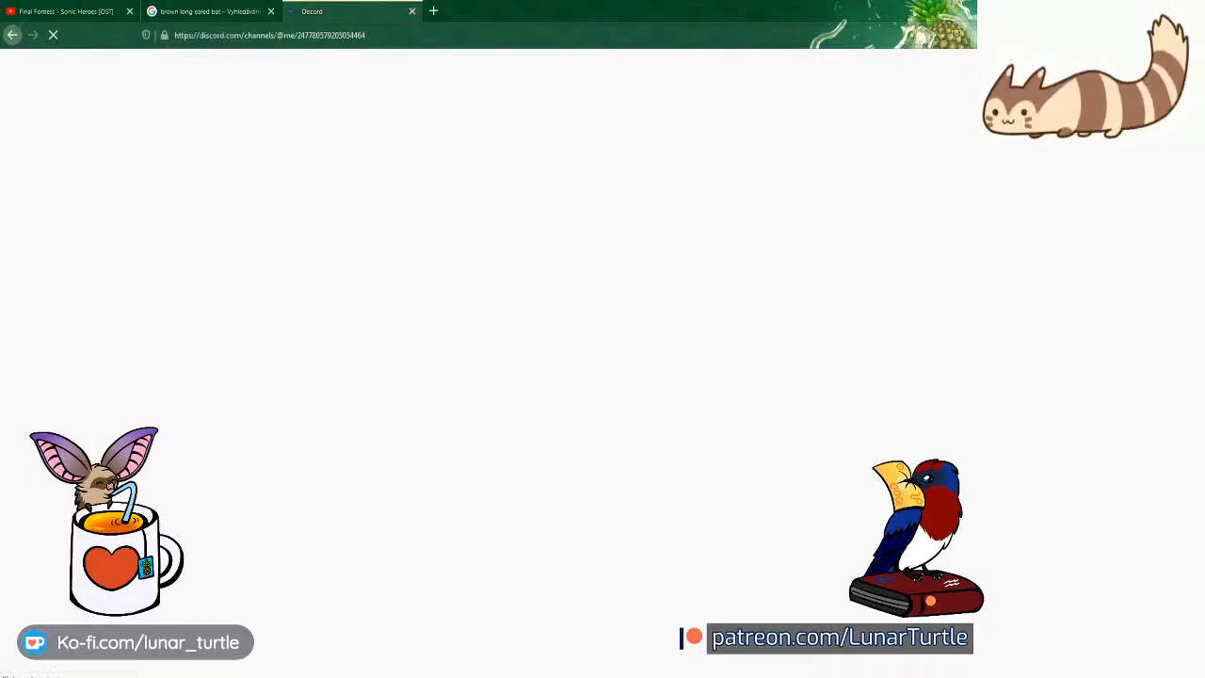
pyautogui.hotkey('alt', 'Tab')
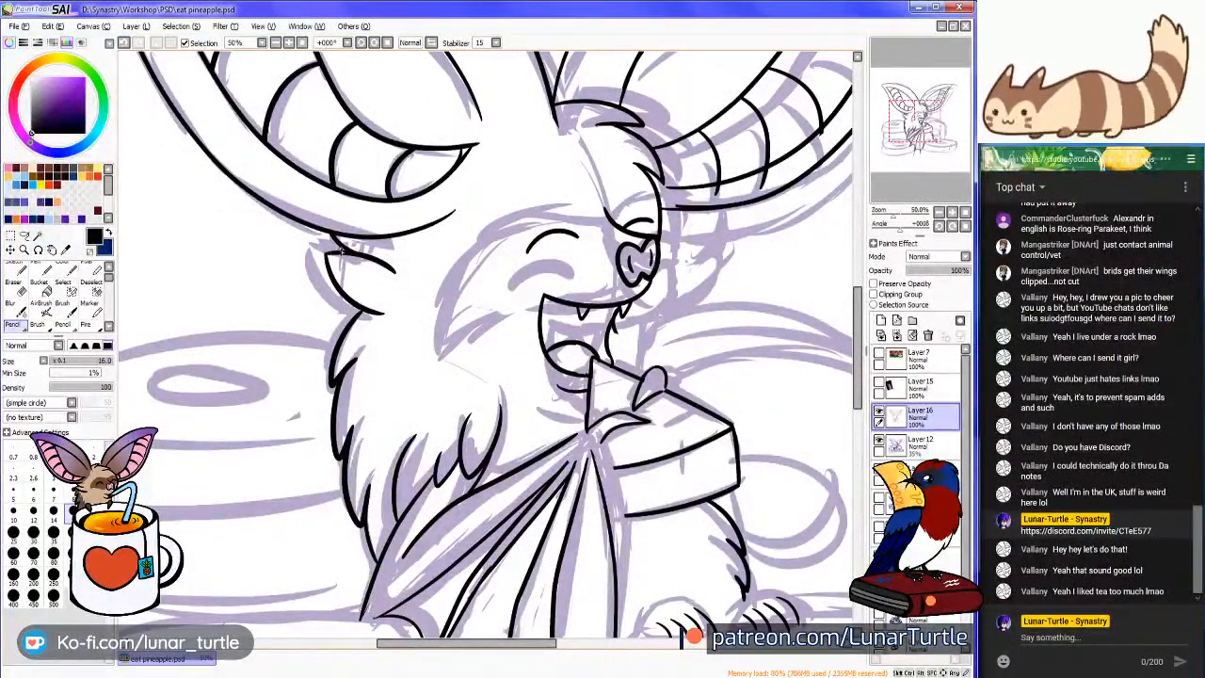
# Return to the loading Discord page and open the Synastry server
pyautogui.click(19, 25)
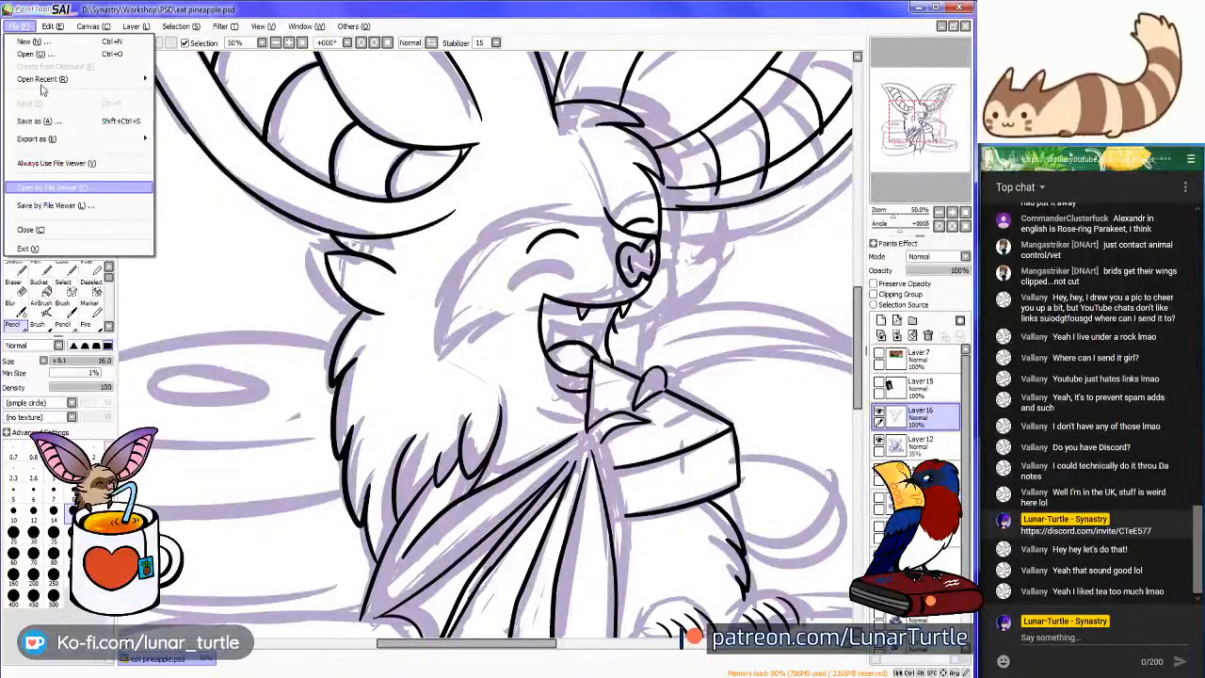
pyautogui.click(222, 676)
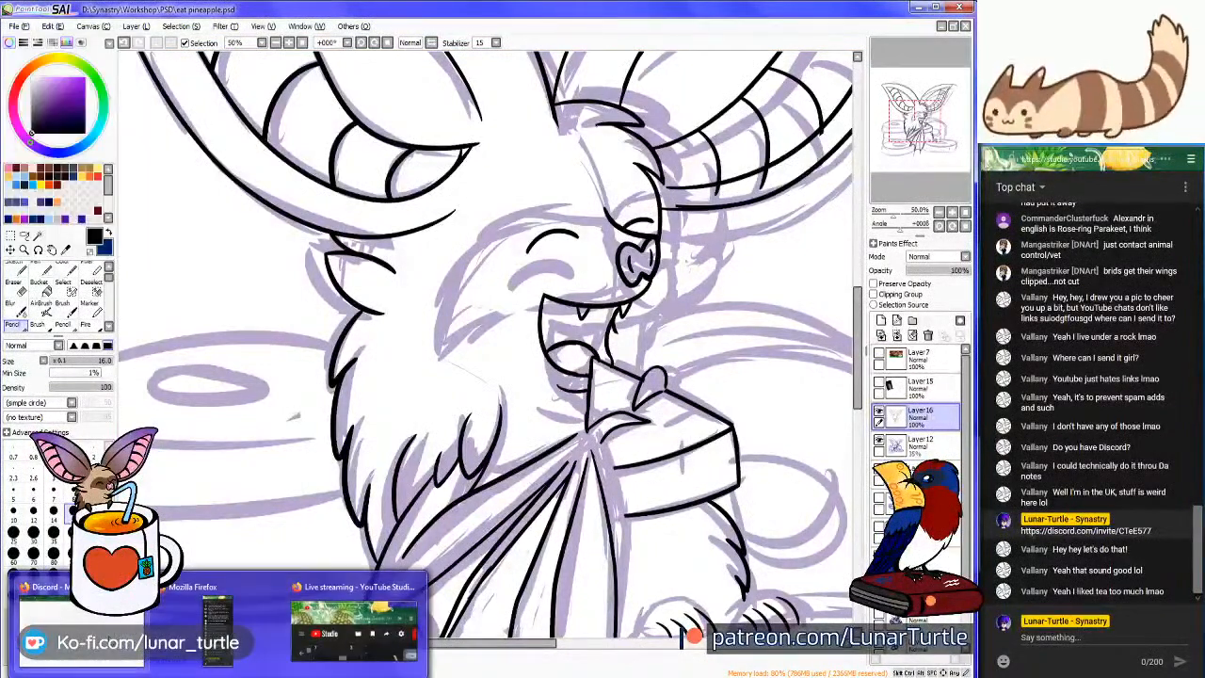
pyautogui.click(81, 612)
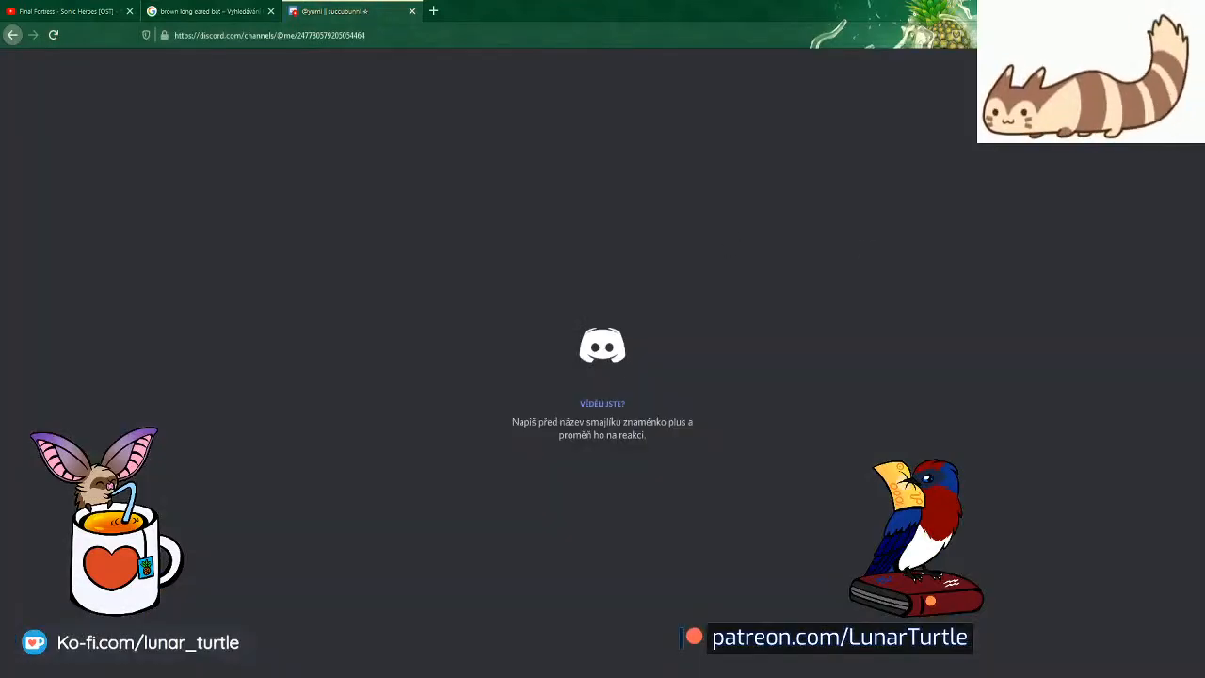
pyautogui.click(23, 299)
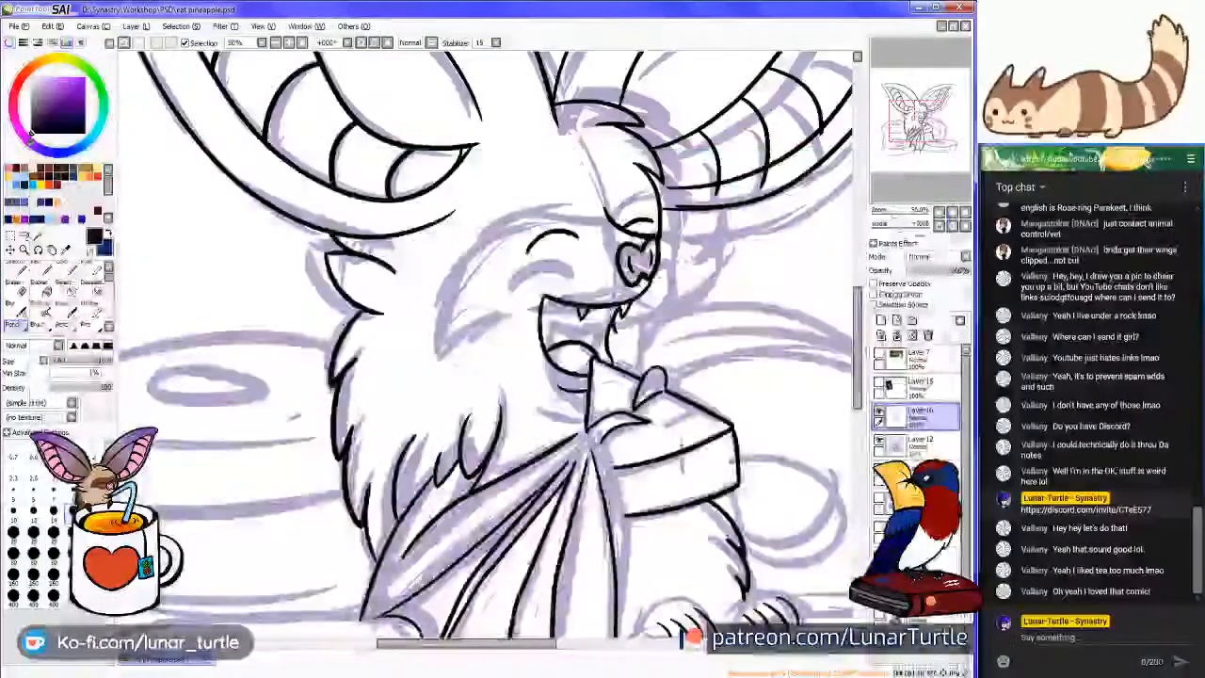
pyautogui.click(15, 26)
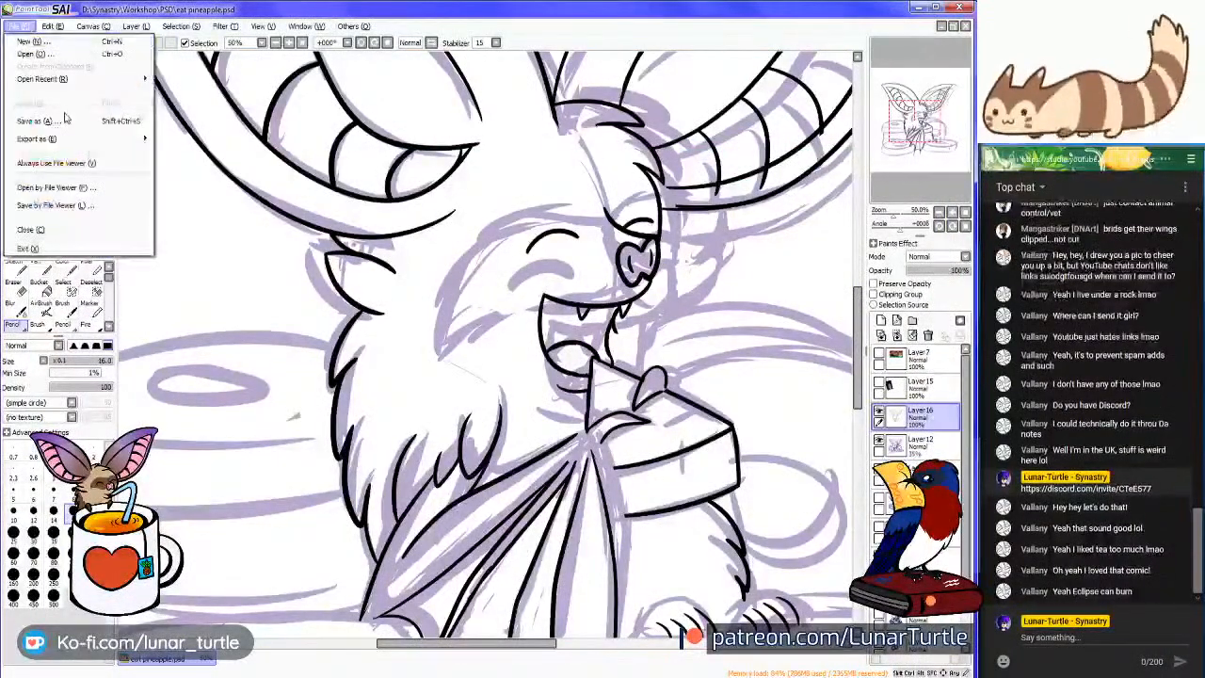
pyautogui.press('Escape')
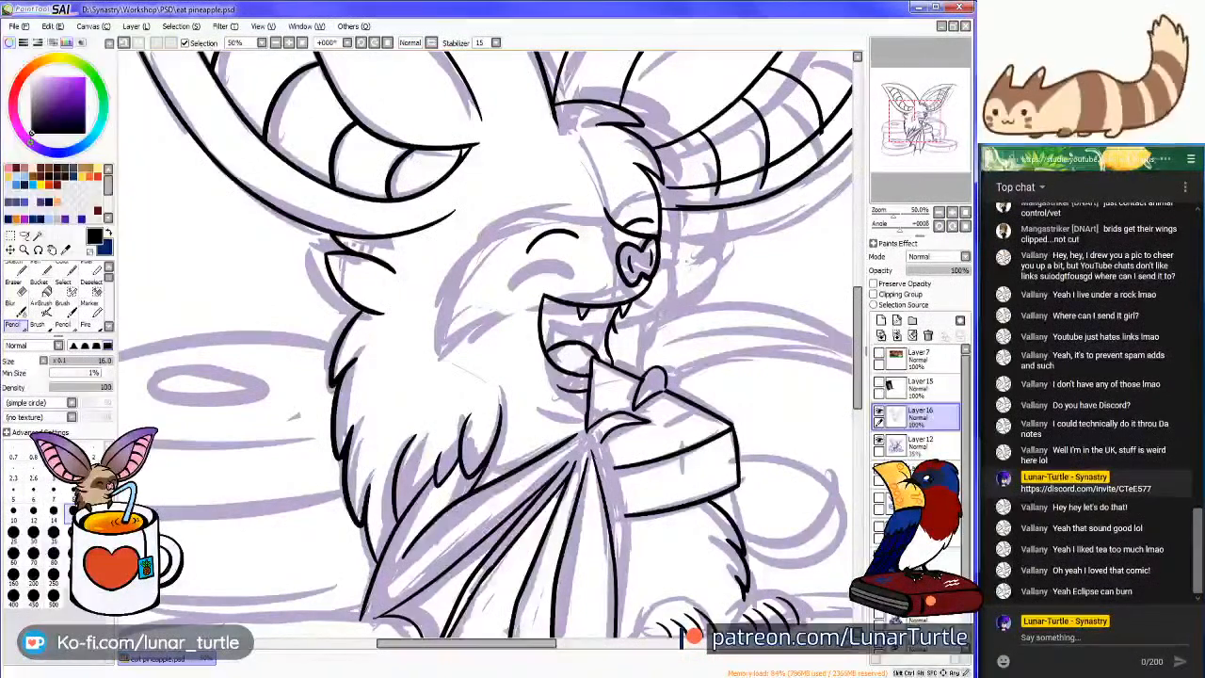
pyautogui.click(219, 676)
pyautogui.click(75, 616)
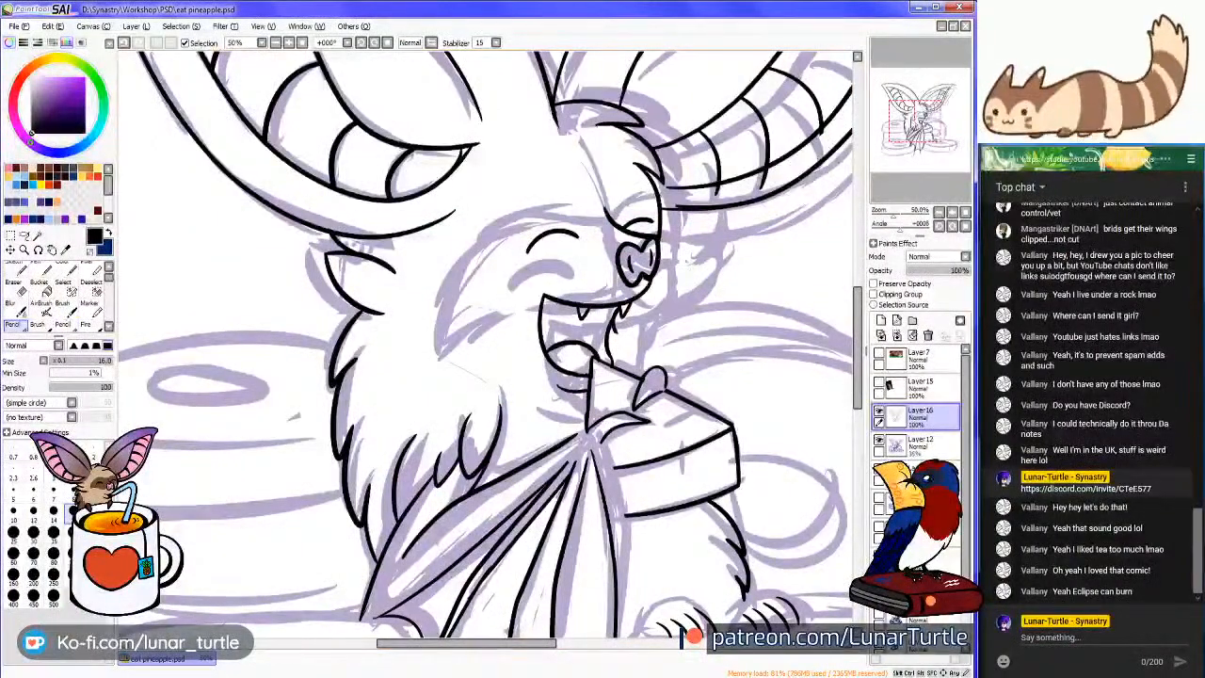
pyautogui.moveTo(893, 149); pyautogui.dragTo(919, 143)
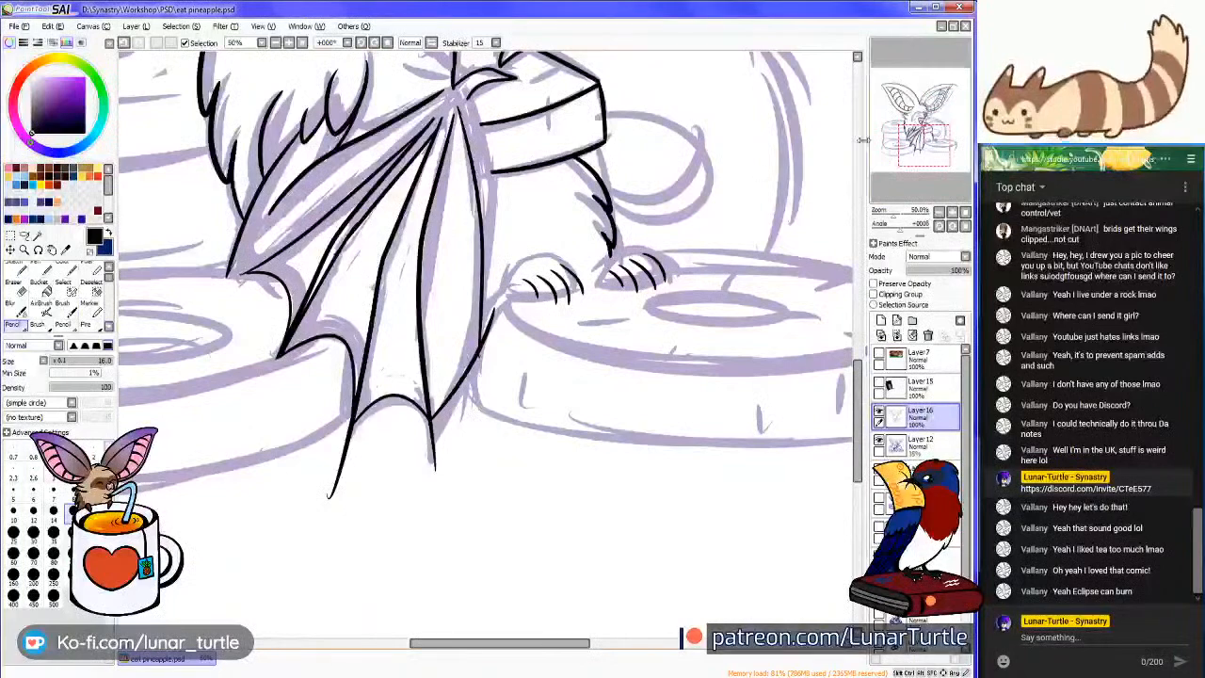
pyautogui.moveTo(842, 139); pyautogui.dragTo(948, 158)
pyautogui.click(951, 216)
pyautogui.click(951, 216)
pyautogui.click(922, 132)
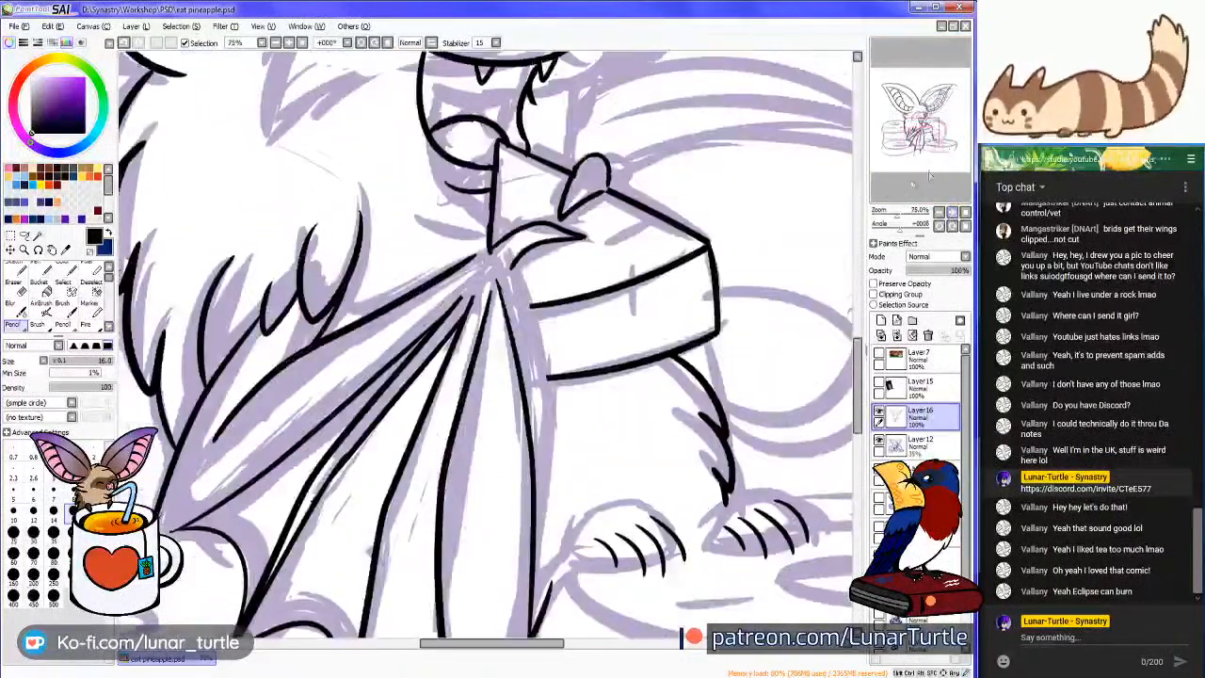
pyautogui.click(921, 138)
pyautogui.moveTo(921, 138); pyautogui.dragTo(919, 140)
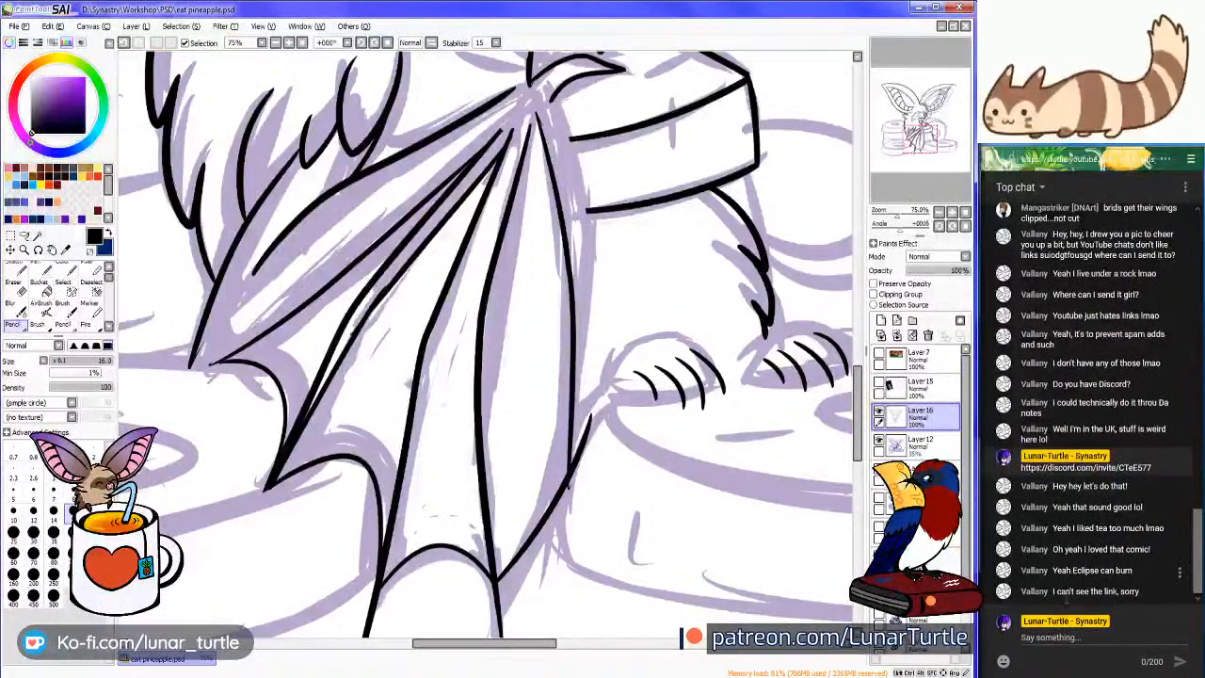
pyautogui.click(1056, 637)
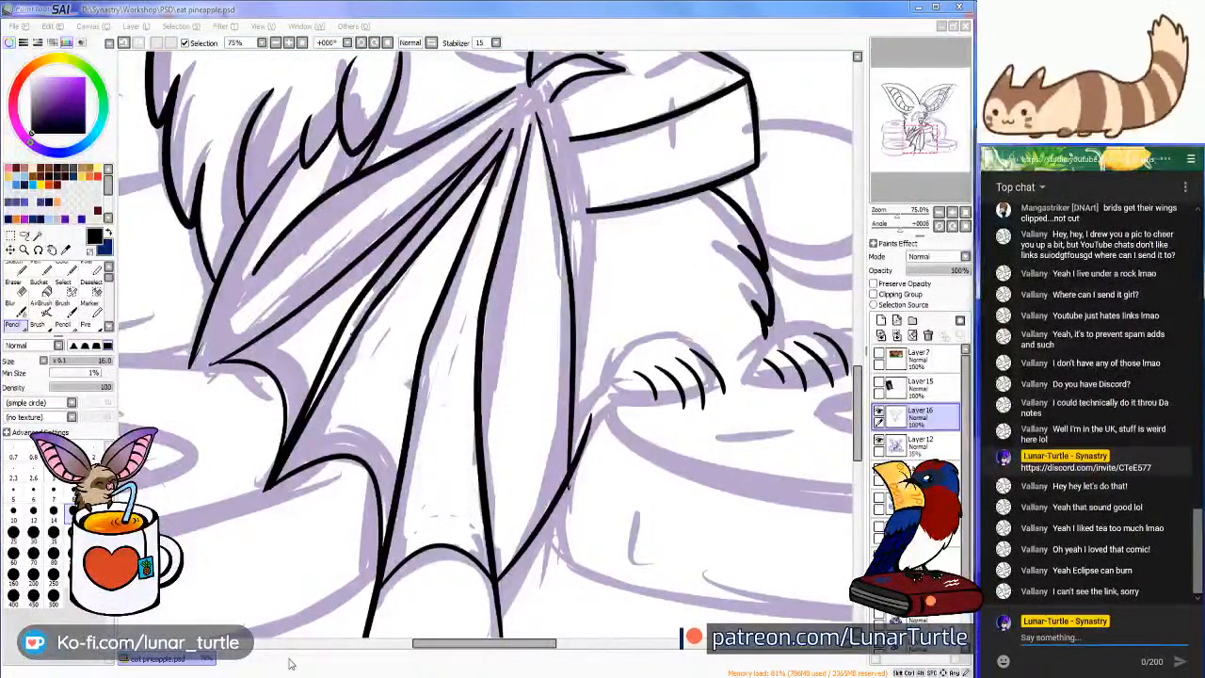
# In Discord, open the Synastry server's friend invitation dialog, search for the stream viewer's username and close the dialog
pyautogui.moveTo(79, 675)
pyautogui.click(83, 627)
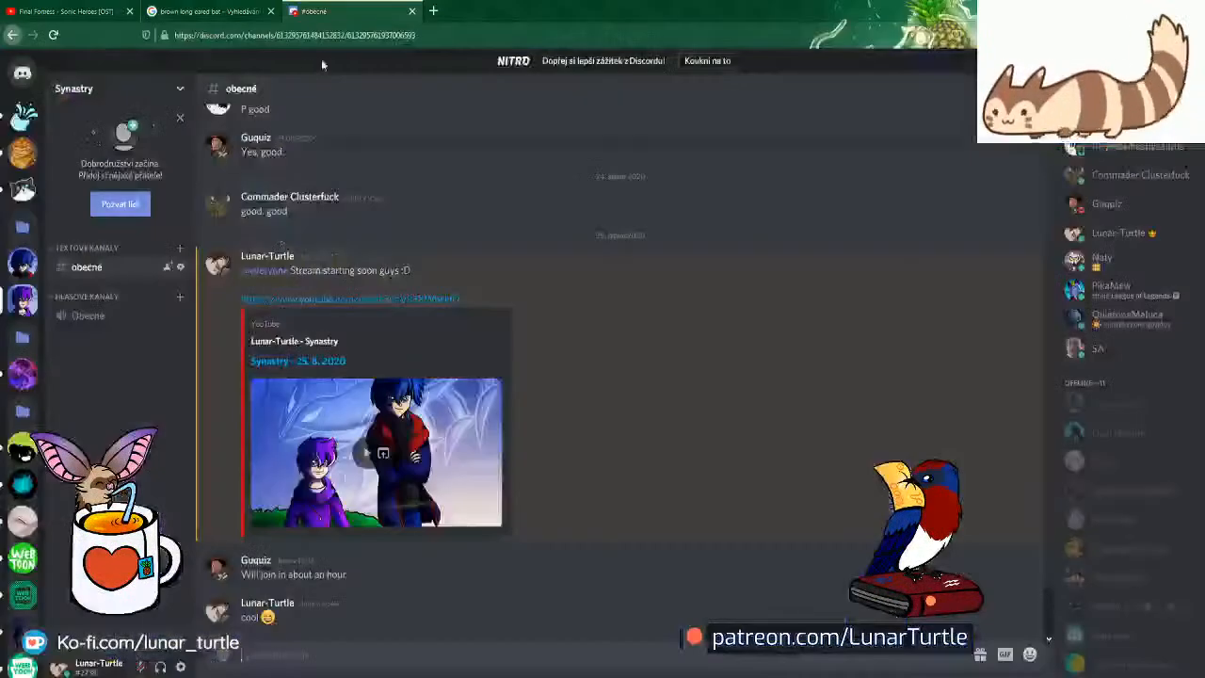
pyautogui.click(121, 203)
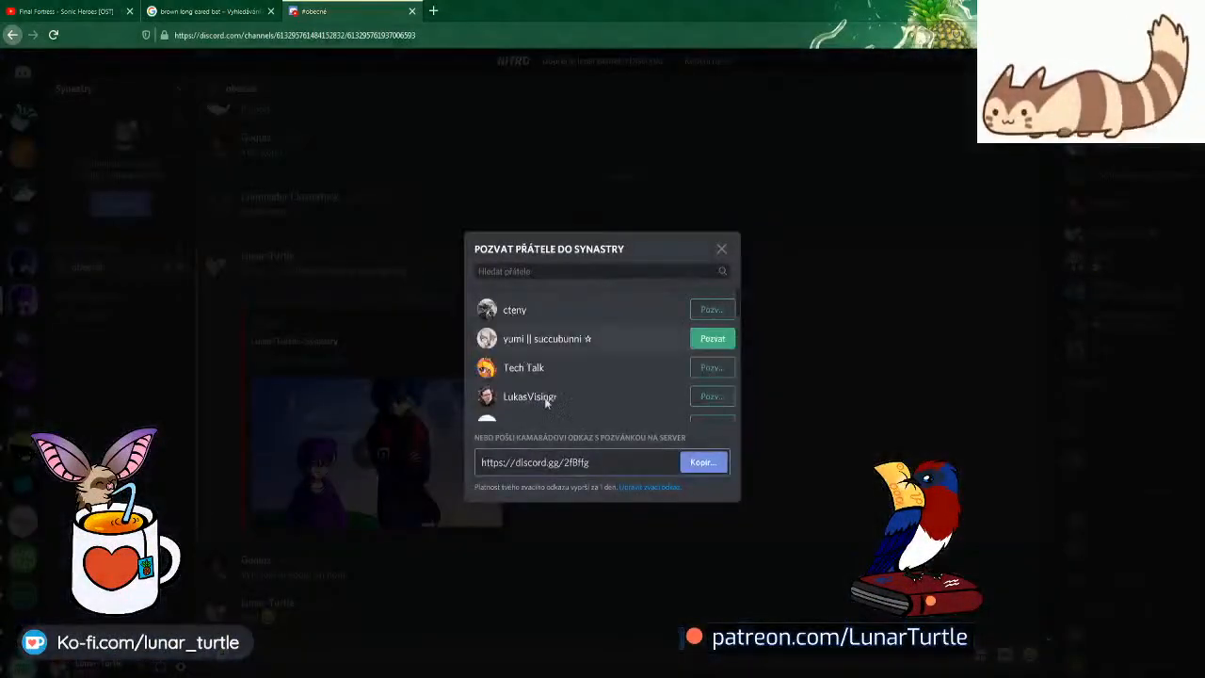
pyautogui.click(566, 270)
pyautogui.write('vallany')
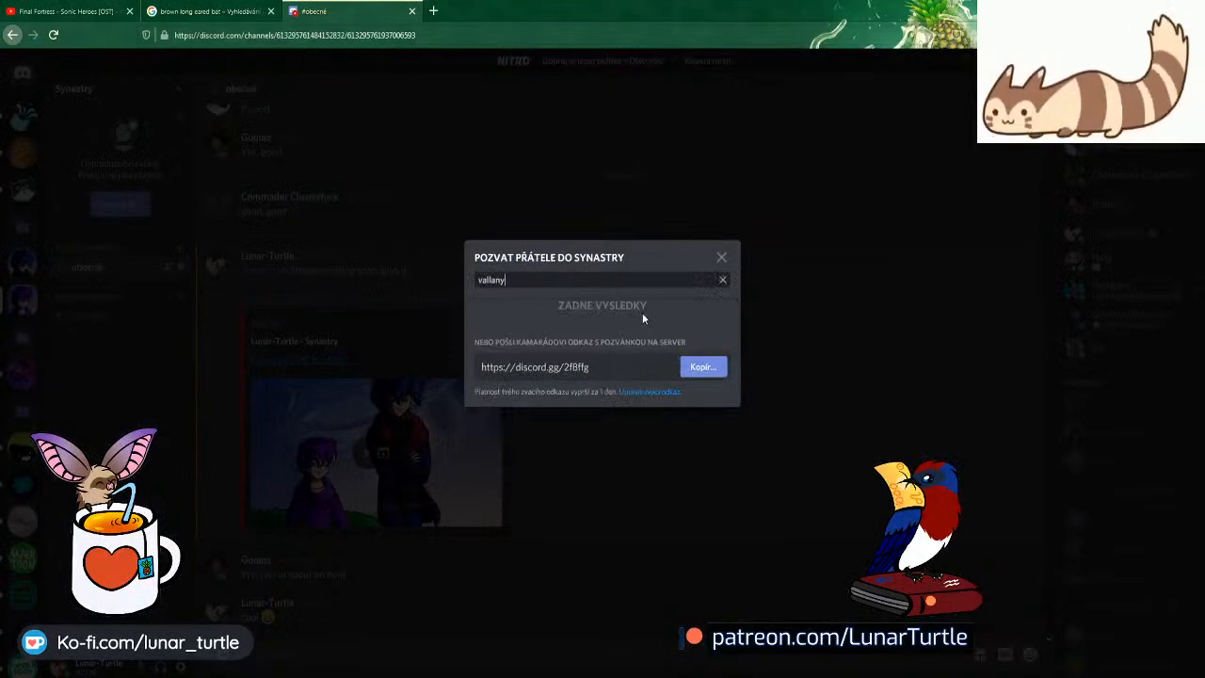
pyautogui.click(723, 258)
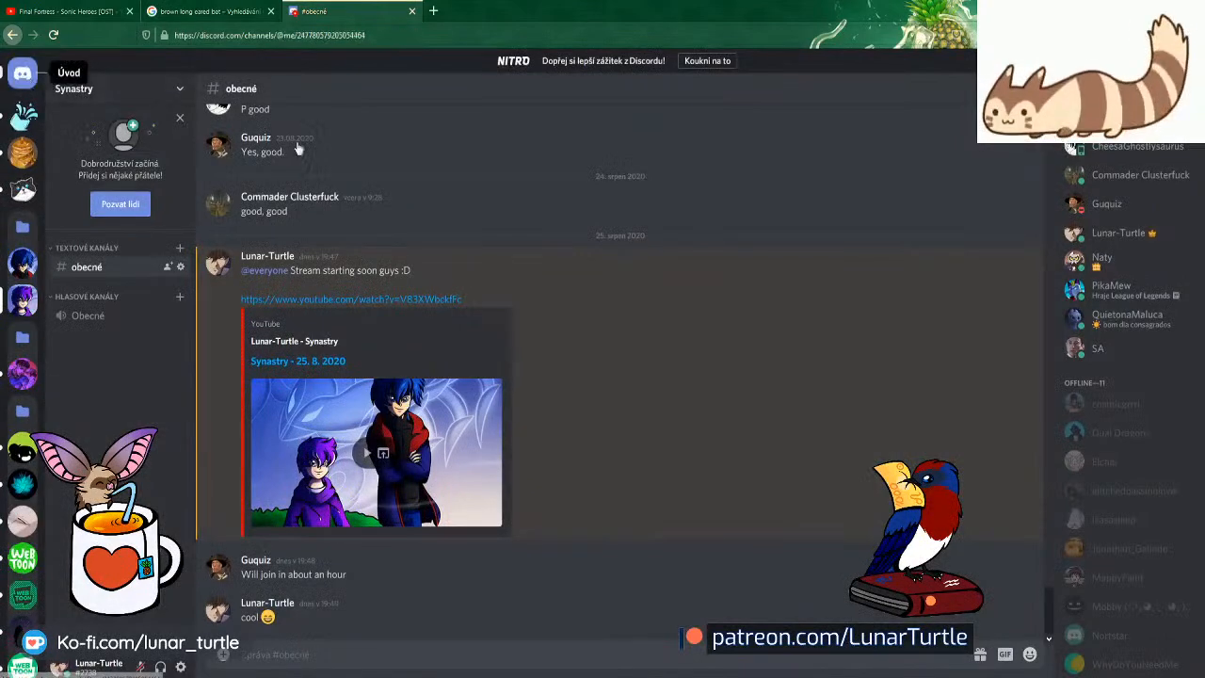
# Look through the direct message conversations for the stream viewer and search the messages for "v"
pyautogui.click(24, 74)
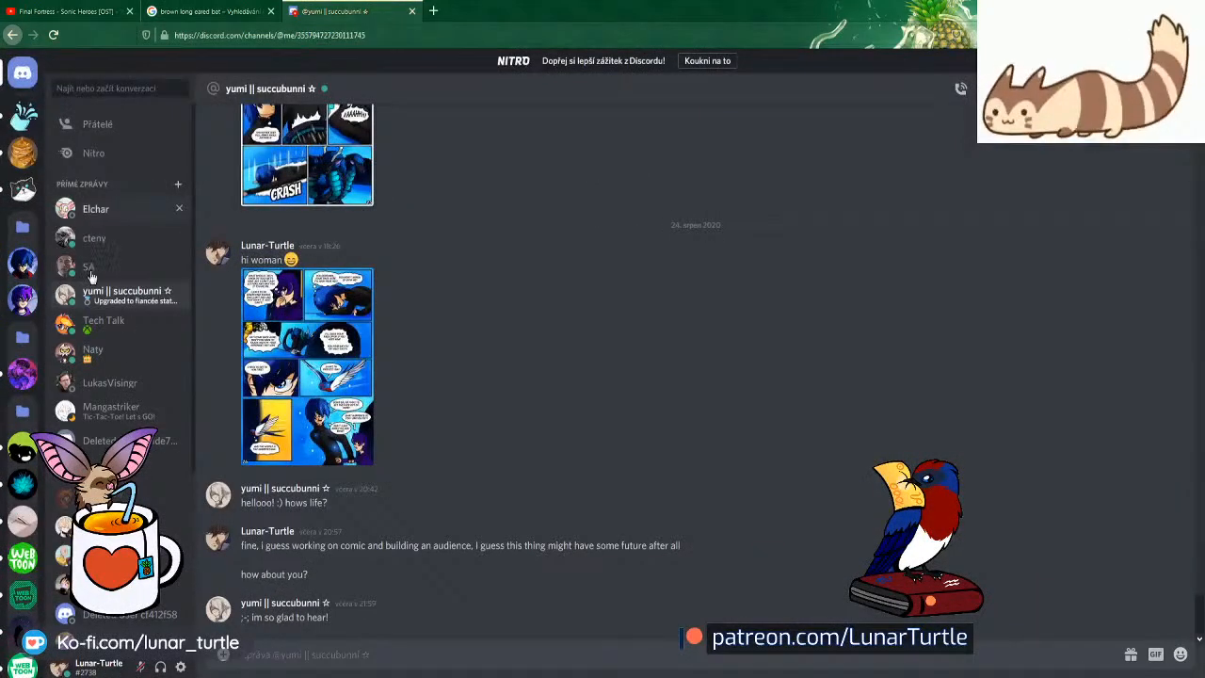
pyautogui.click(95, 212)
pyautogui.click(95, 407)
pyautogui.scroll(-3, 113, 386)
pyautogui.scroll(2, 110, 355)
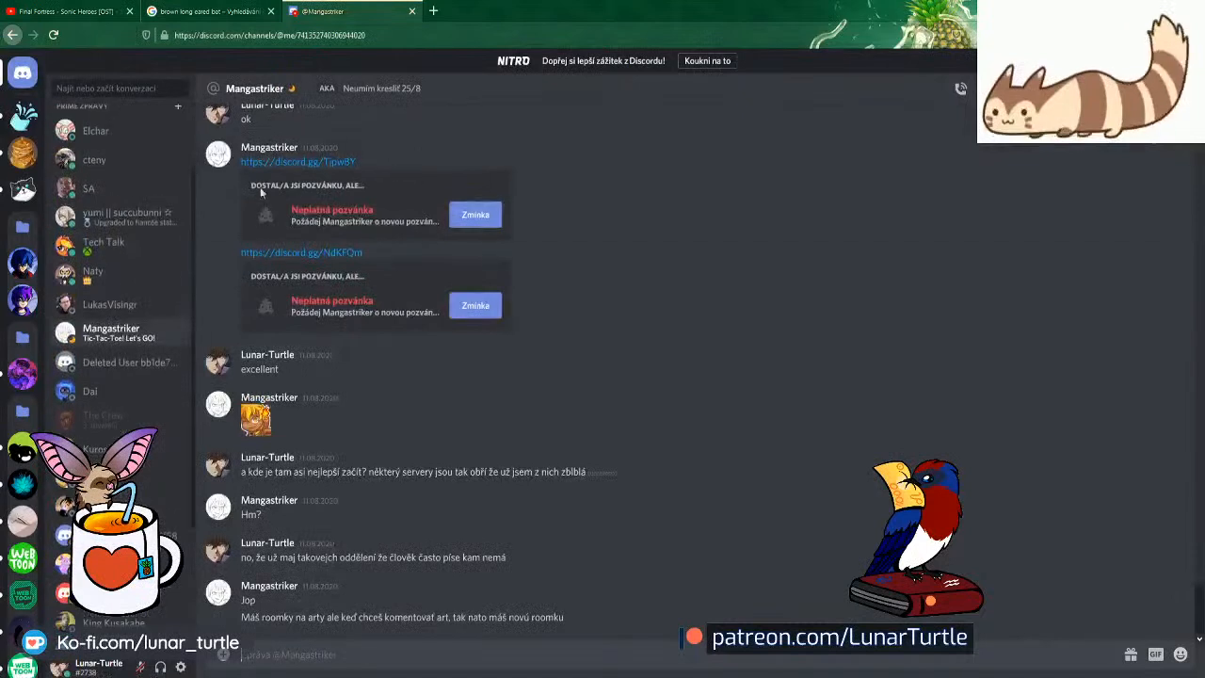
pyautogui.scroll(2, 106, 281)
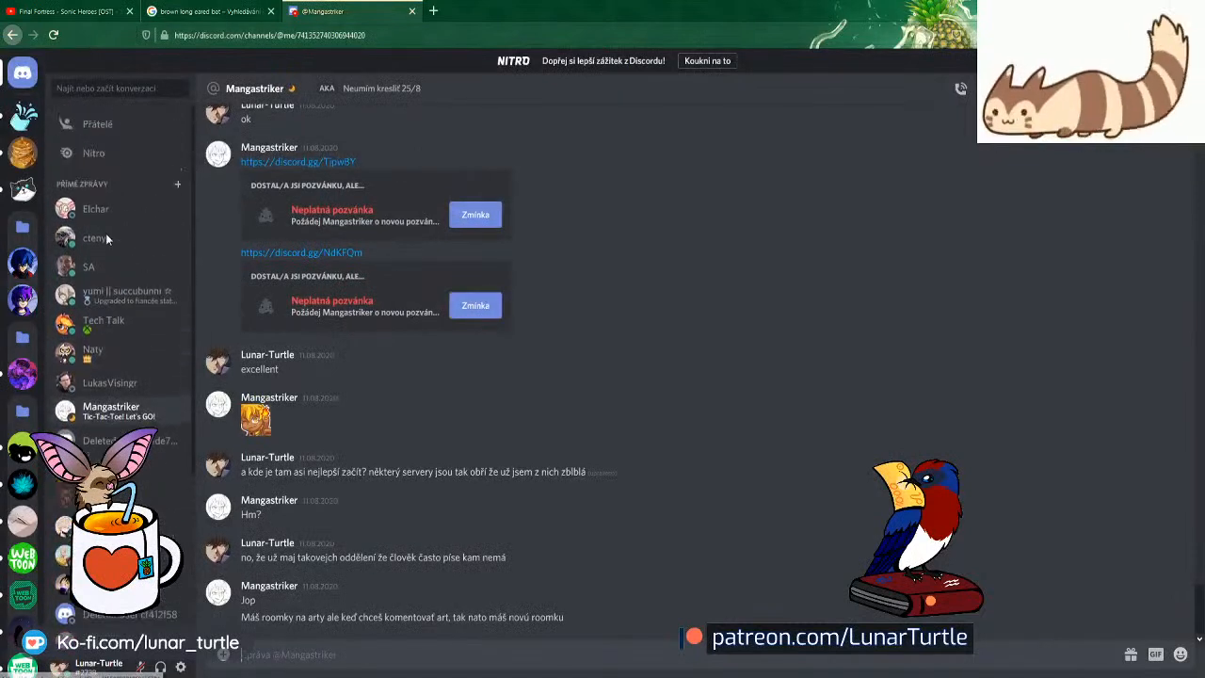
pyautogui.click(104, 240)
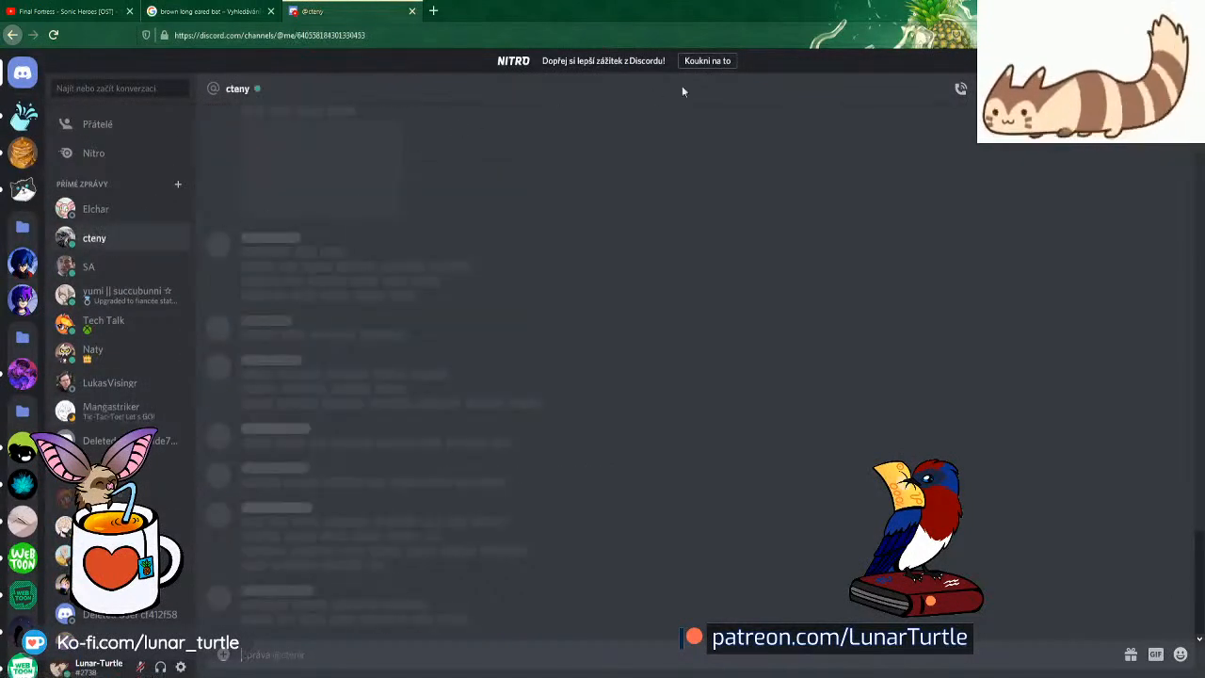
pyautogui.click(1064, 89)
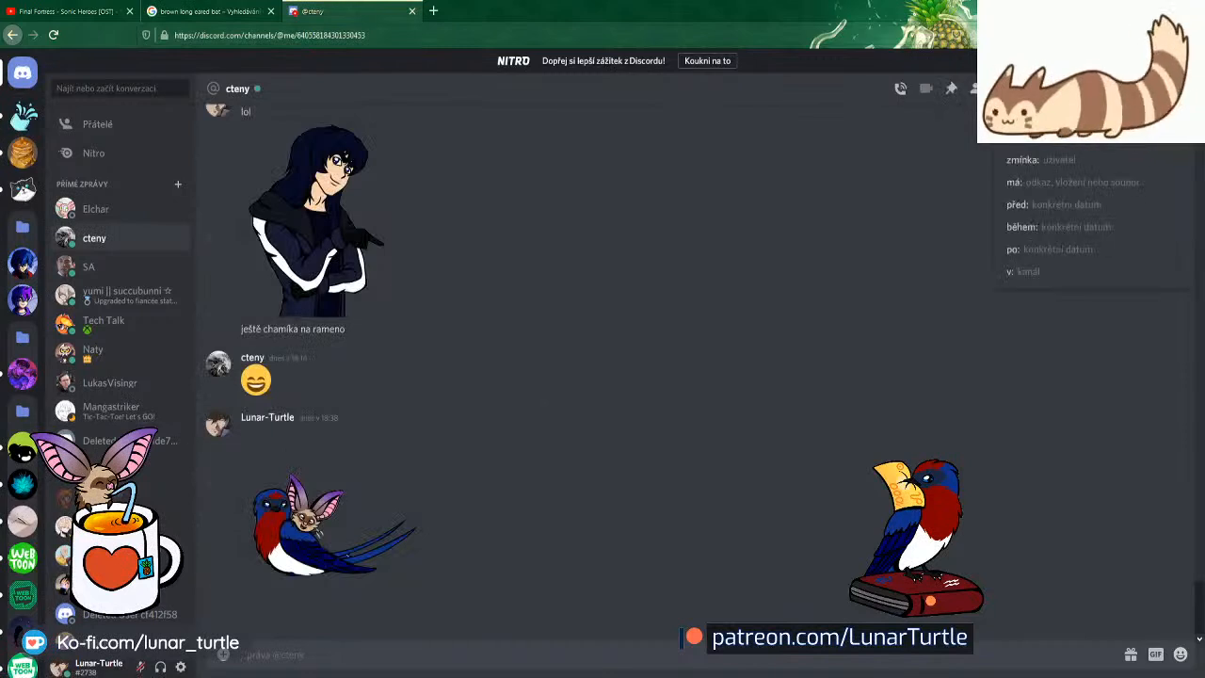
pyautogui.write('v')
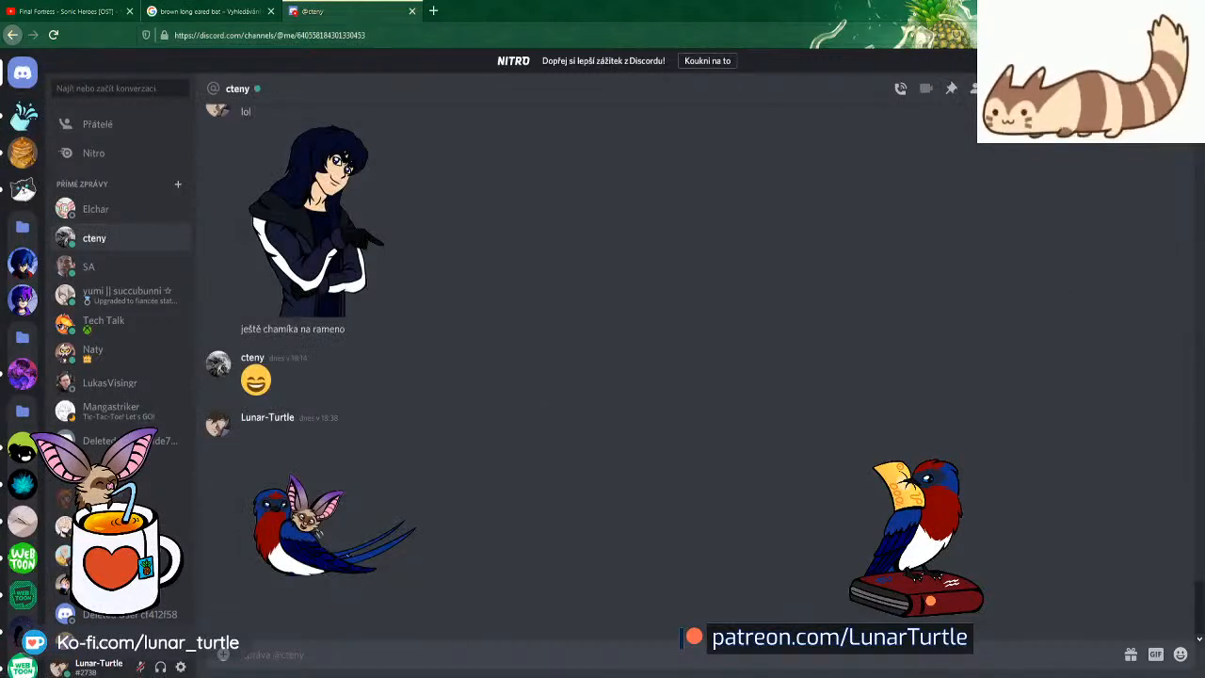
pyautogui.press('Return')
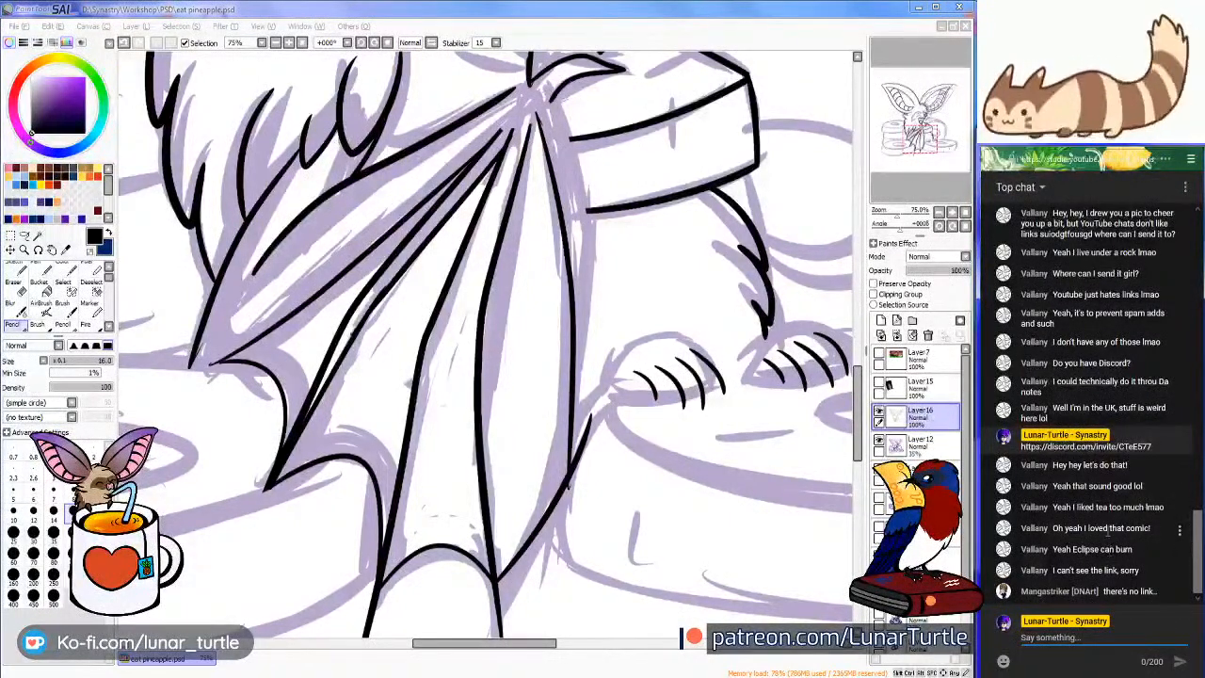
pyautogui.click(1093, 637)
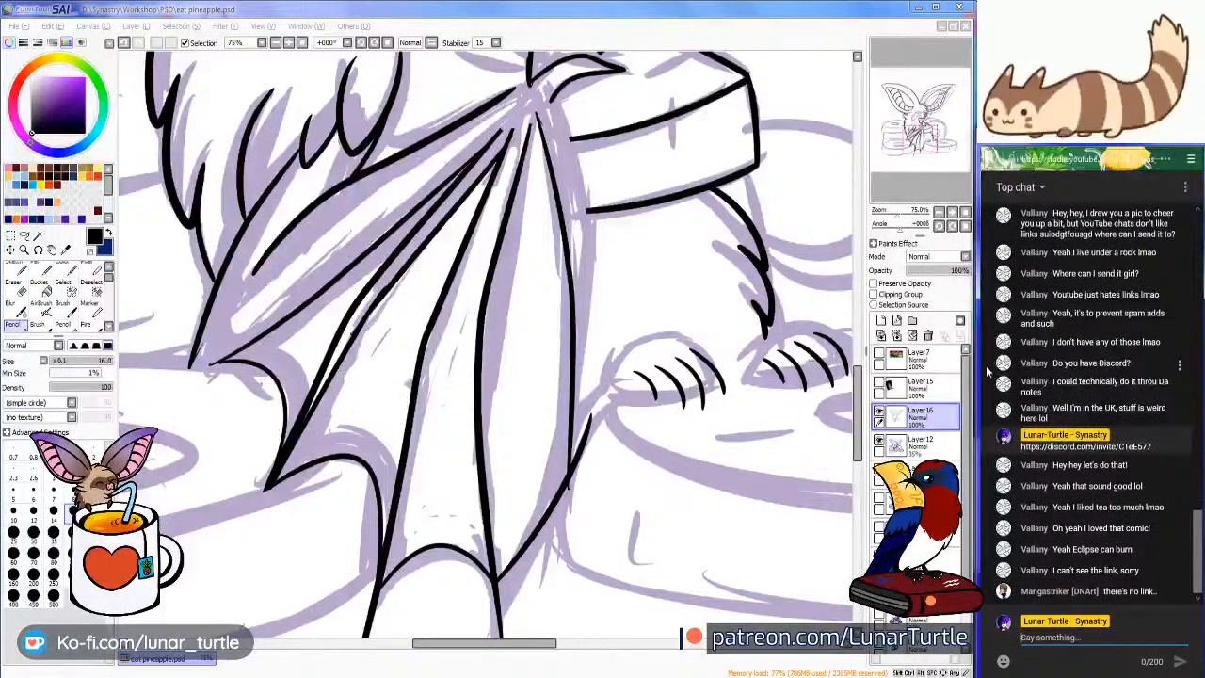
pyautogui.moveTo(924, 135); pyautogui.dragTo(923, 137)
pyautogui.click(939, 213)
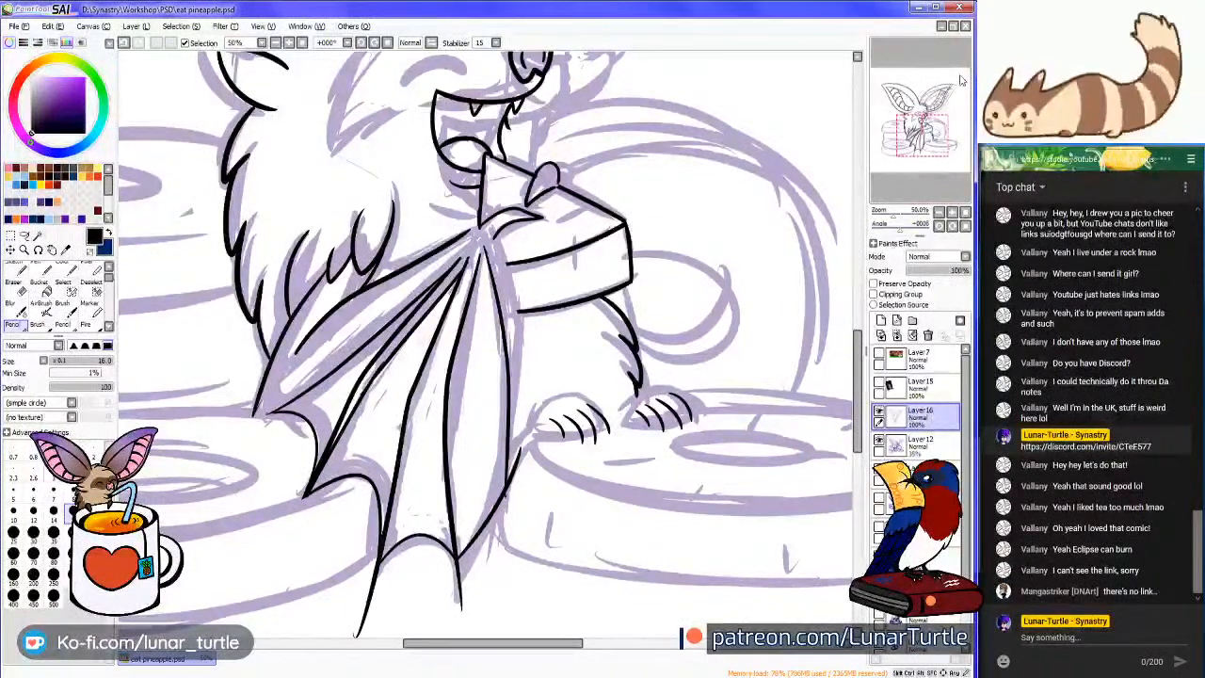
pyautogui.moveTo(935, 136); pyautogui.dragTo(928, 135)
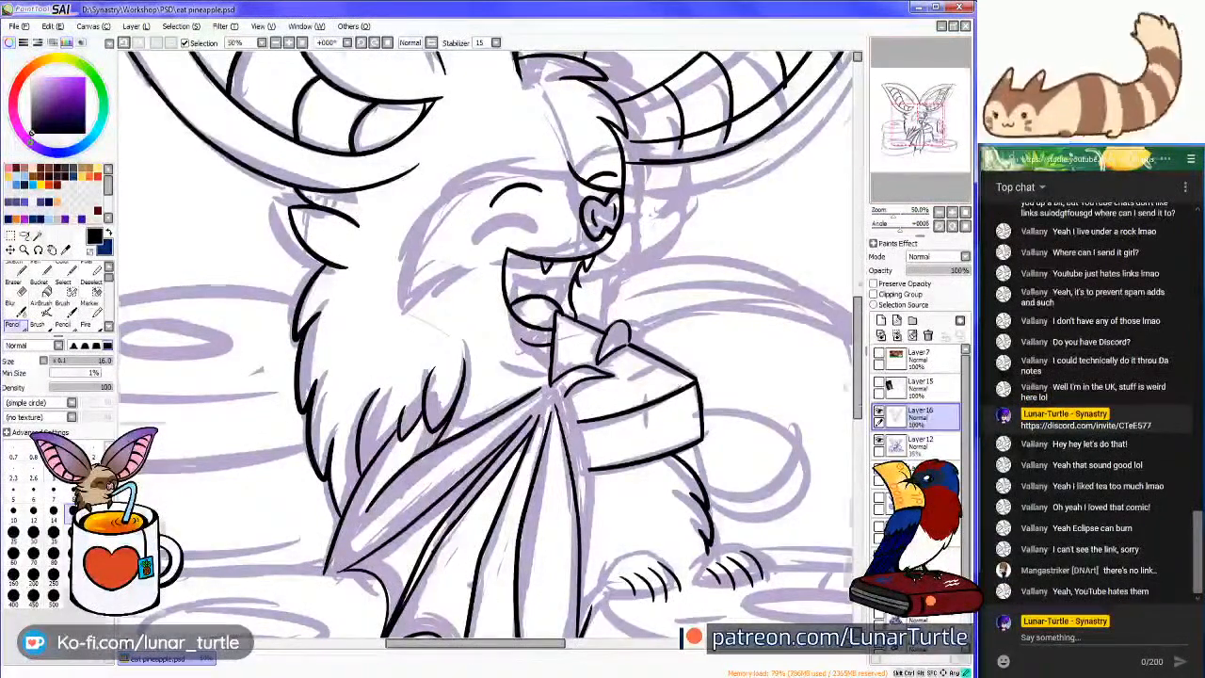
pyautogui.click(942, 117)
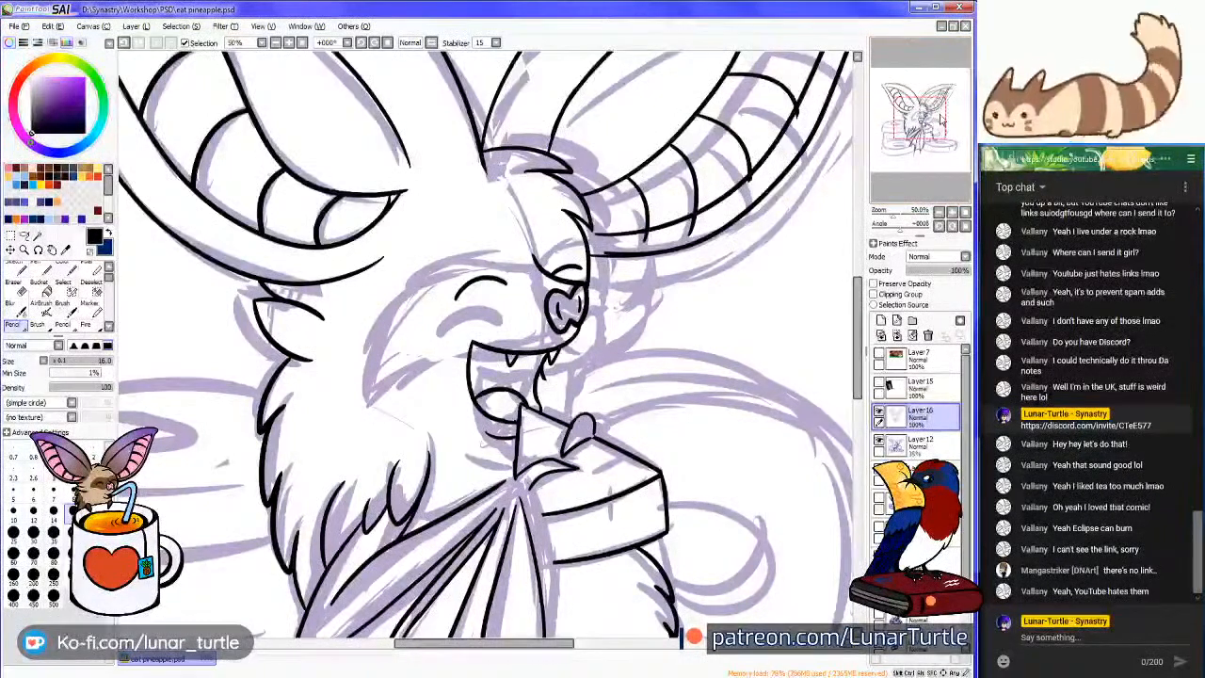
# Erase the stray thick mark and overlong ends from the toe lines on the bat's foot nearest the wing
pyautogui.moveTo(920, 119); pyautogui.dragTo(924, 133)
pyautogui.moveTo(640, 367); pyautogui.dragTo(659, 173)
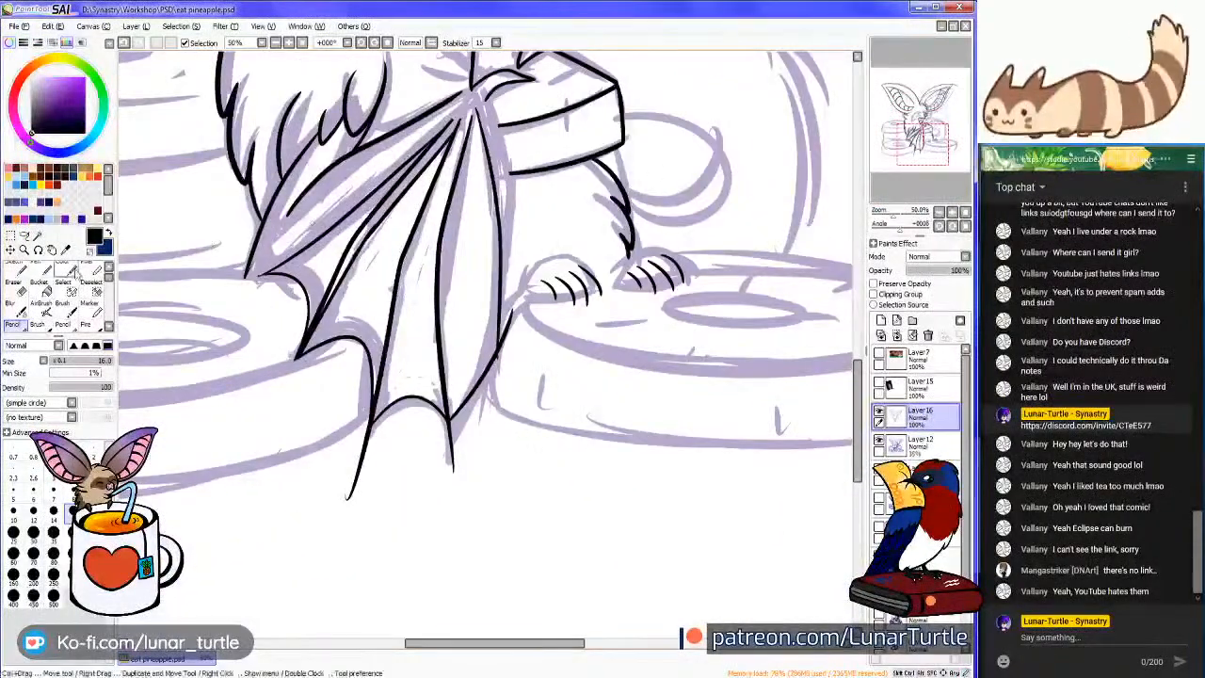
pyautogui.scroll(1, 760, 174)
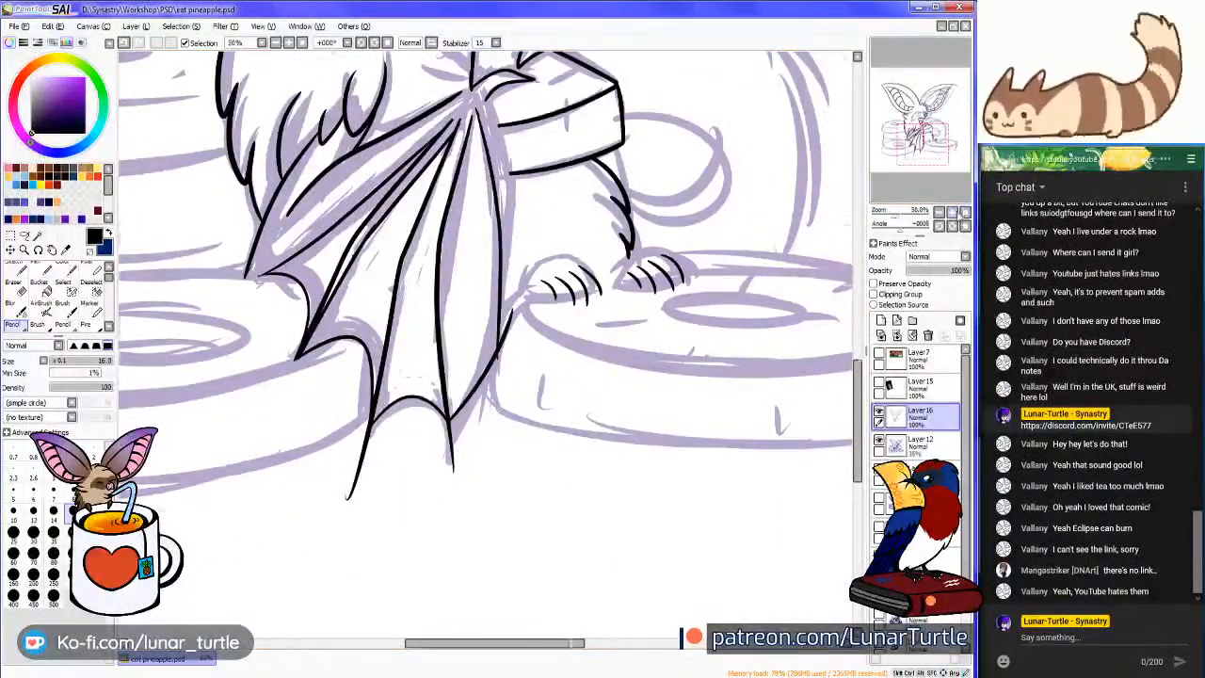
pyautogui.scroll(1, 439, 267)
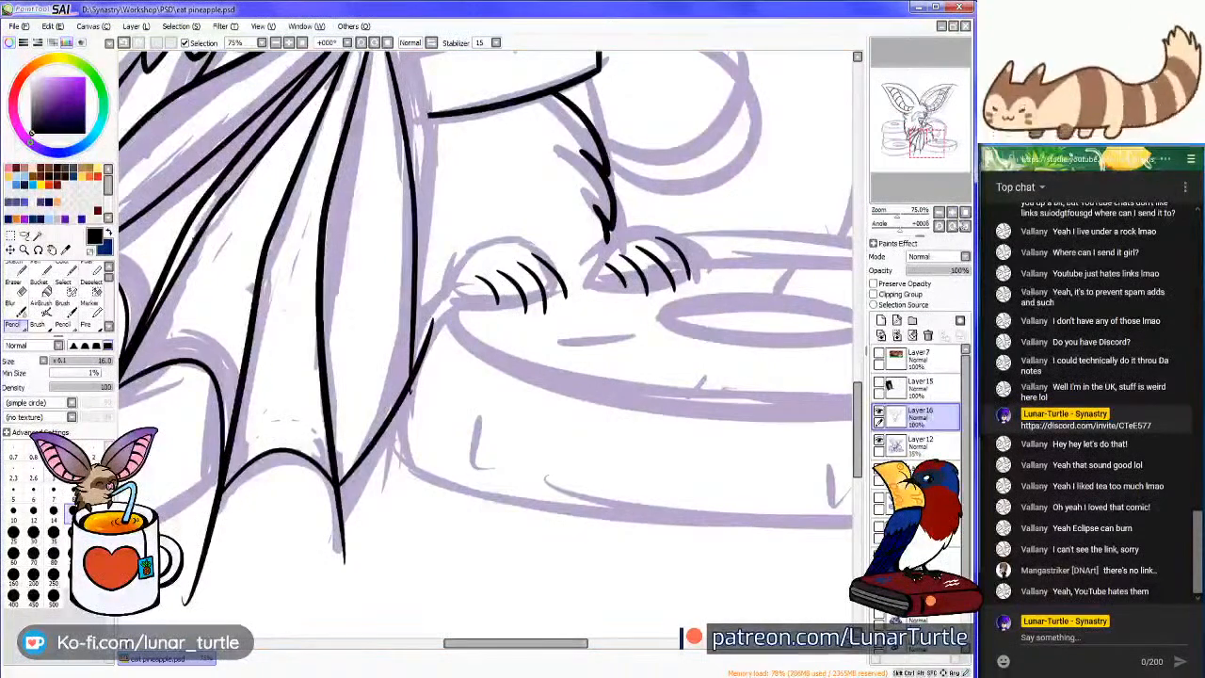
pyautogui.scroll(1, 583, 250)
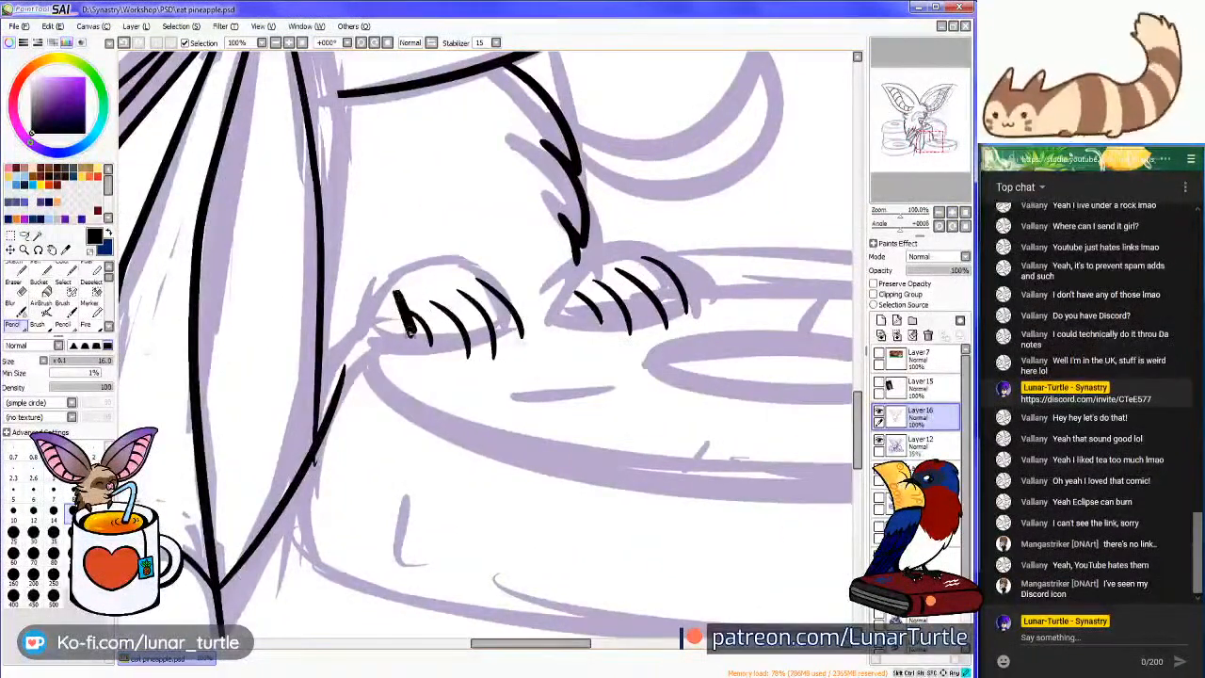
pyautogui.press('e')
pyautogui.moveTo(436, 293); pyautogui.dragTo(429, 299)
pyautogui.moveTo(461, 364); pyautogui.dragTo(477, 355)
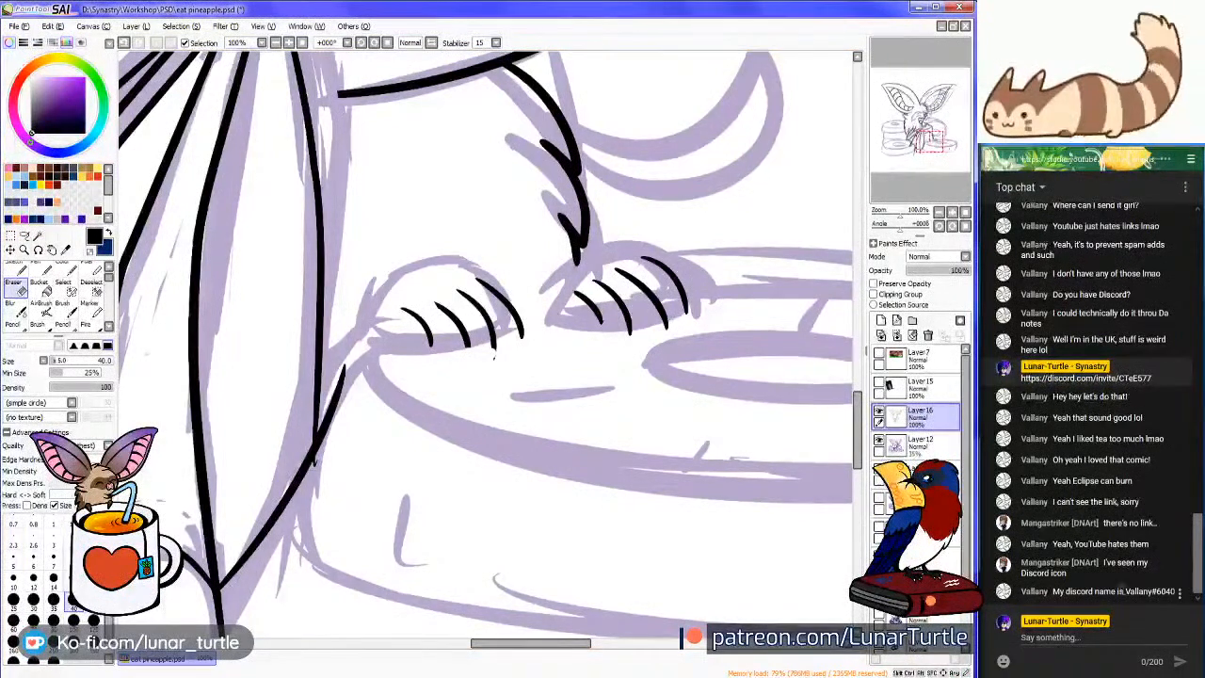
# Copy the viewer's Discord tag from the stream chat and switch to the web browser with Discord
pyautogui.moveTo(1126, 591); pyautogui.dragTo(1173, 591)
pyautogui.hotkey('ctrl', 'c')
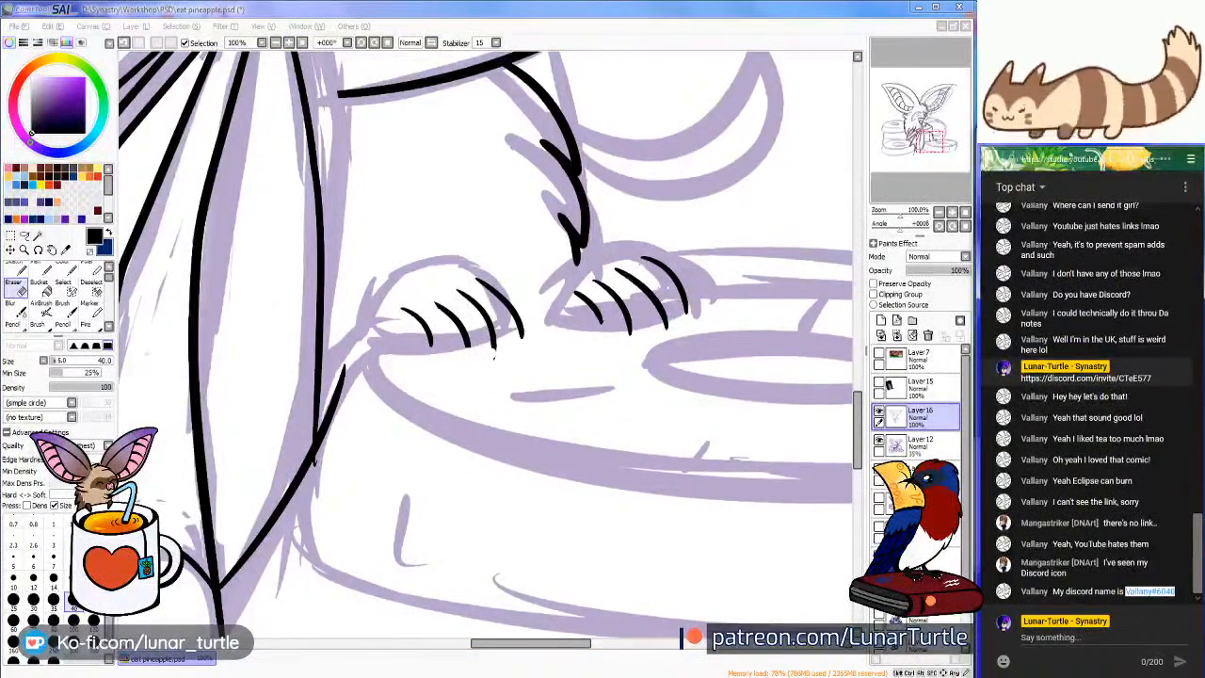
pyautogui.click(94, 659)
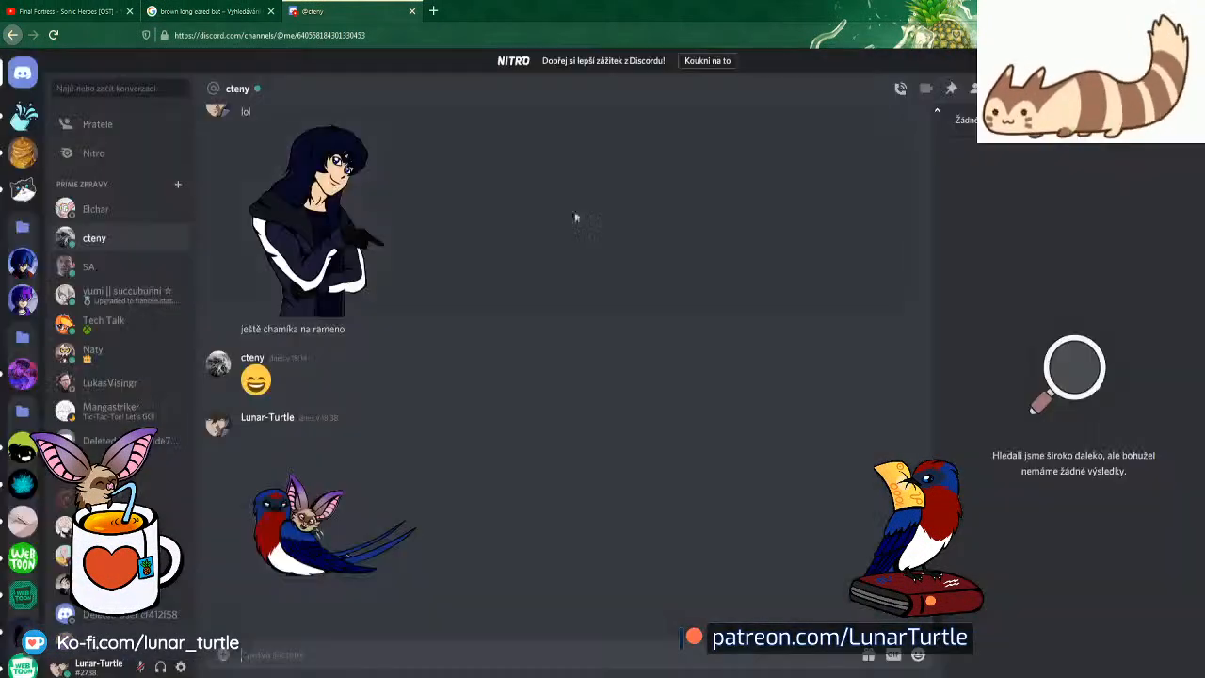
# Search Discord's conversation finder for the copied tag and close the finder
pyautogui.click(123, 89)
pyautogui.hotkey('ctrl', 'v')
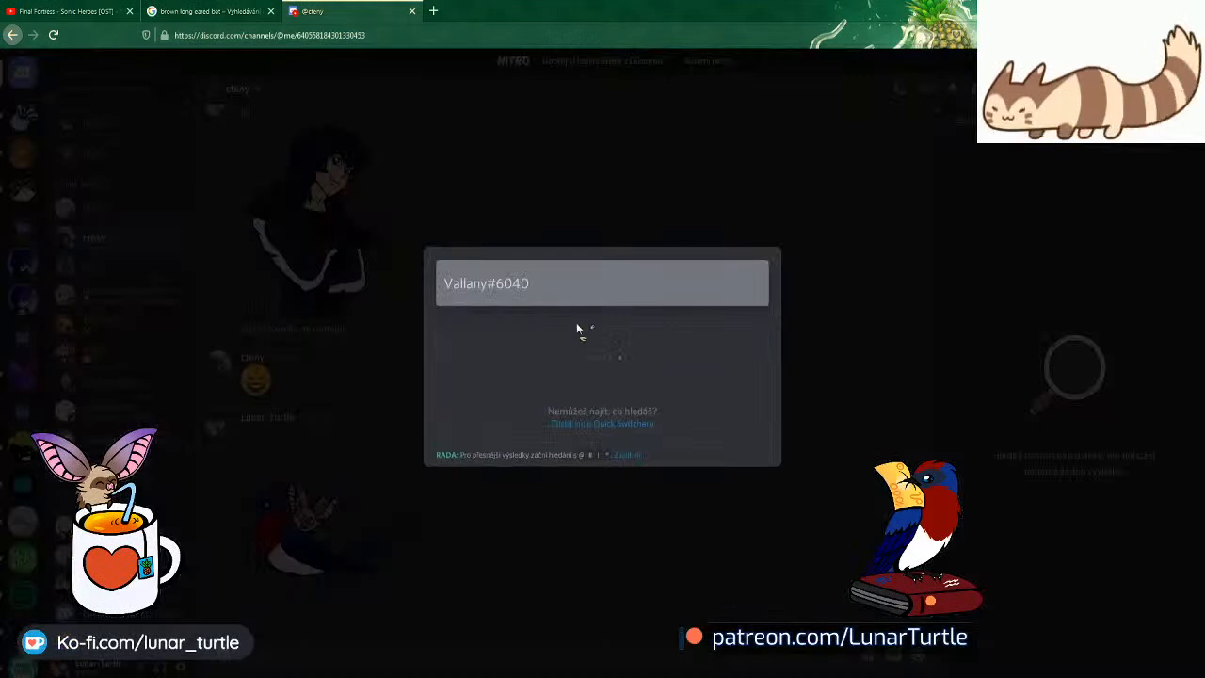
pyautogui.hotkey('shift', 'Left')
pyautogui.hotkey('shift', 'Left')
pyautogui.hotkey('shift', 'Left')
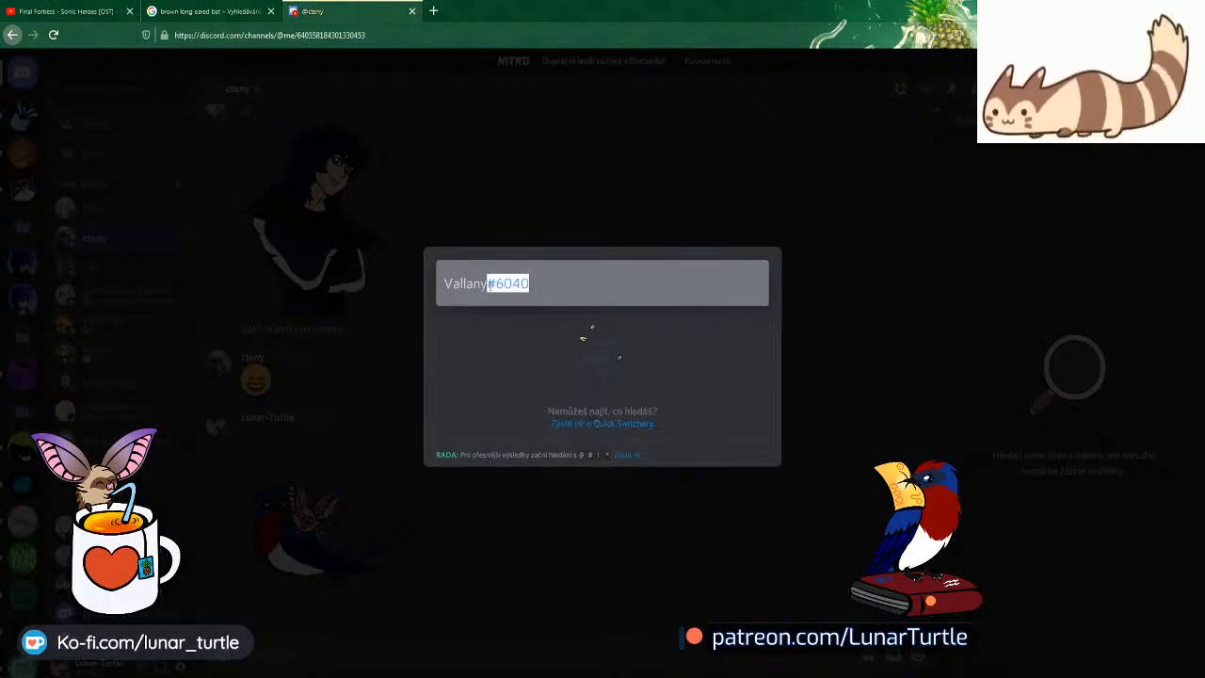
pyautogui.press('Right')
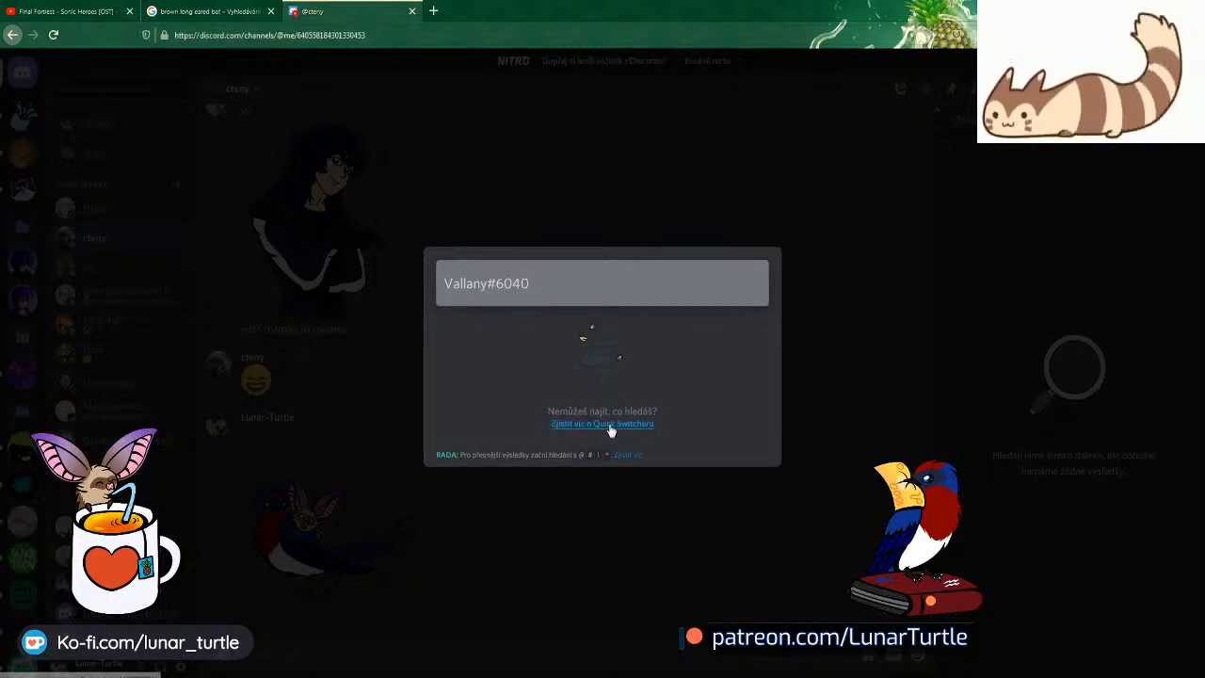
pyautogui.click(681, 222)
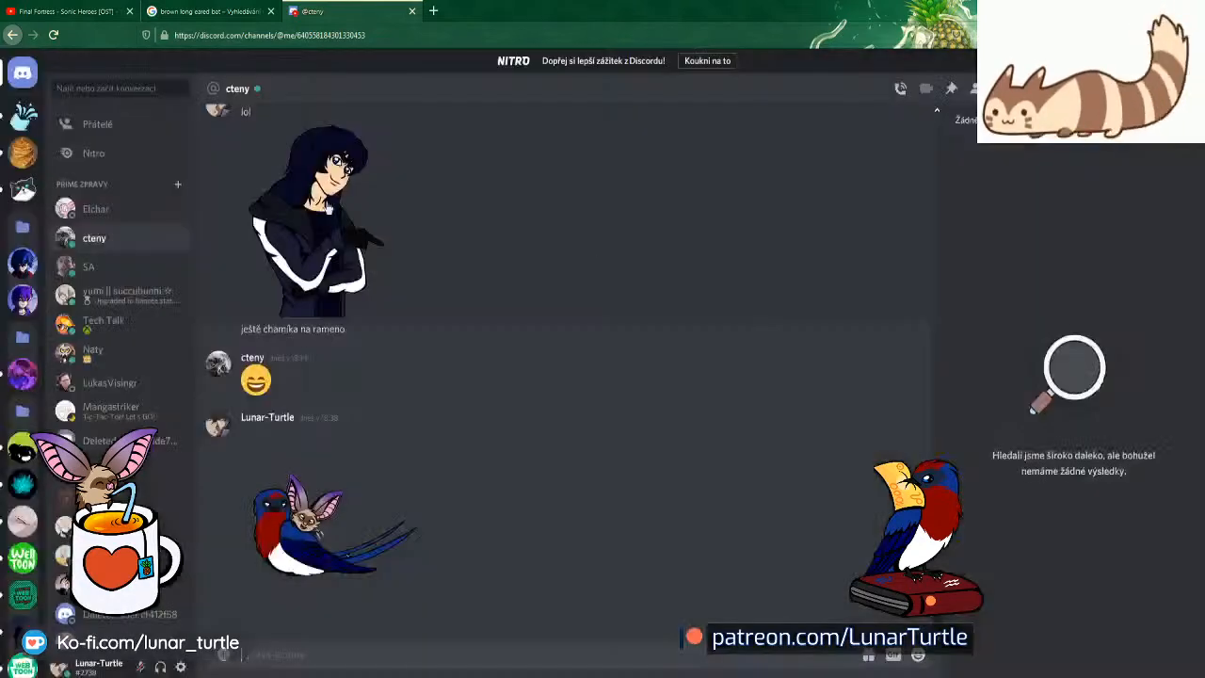
pyautogui.click(115, 88)
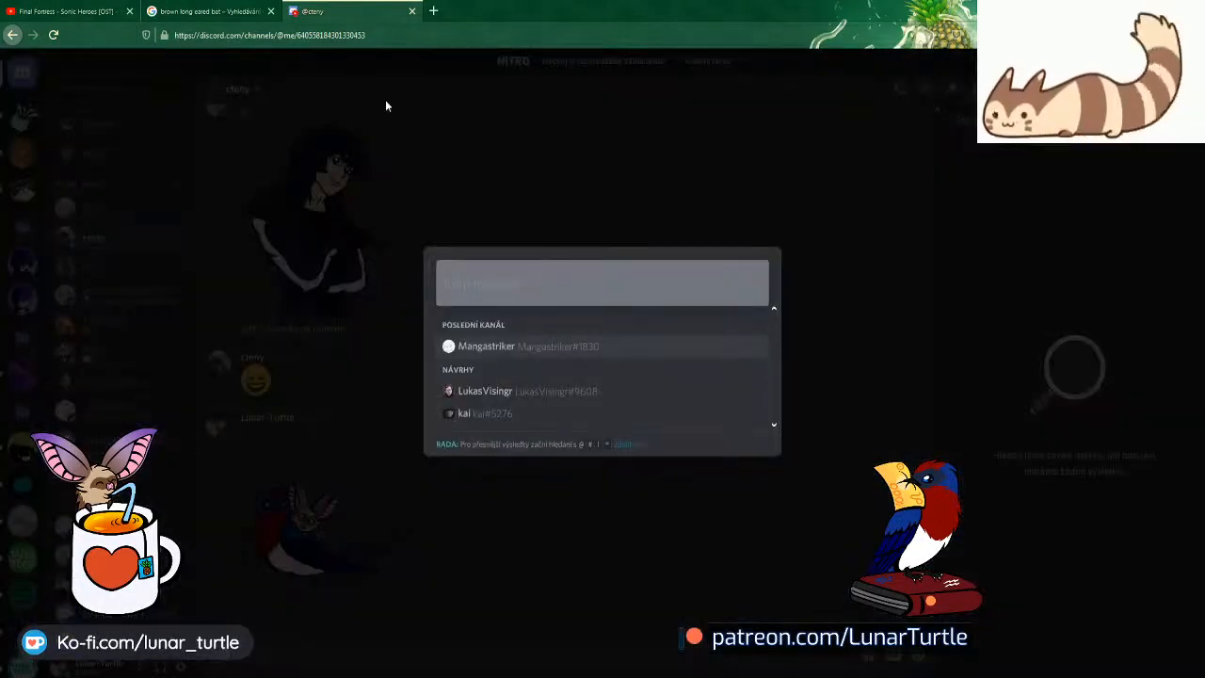
pyautogui.click(390, 128)
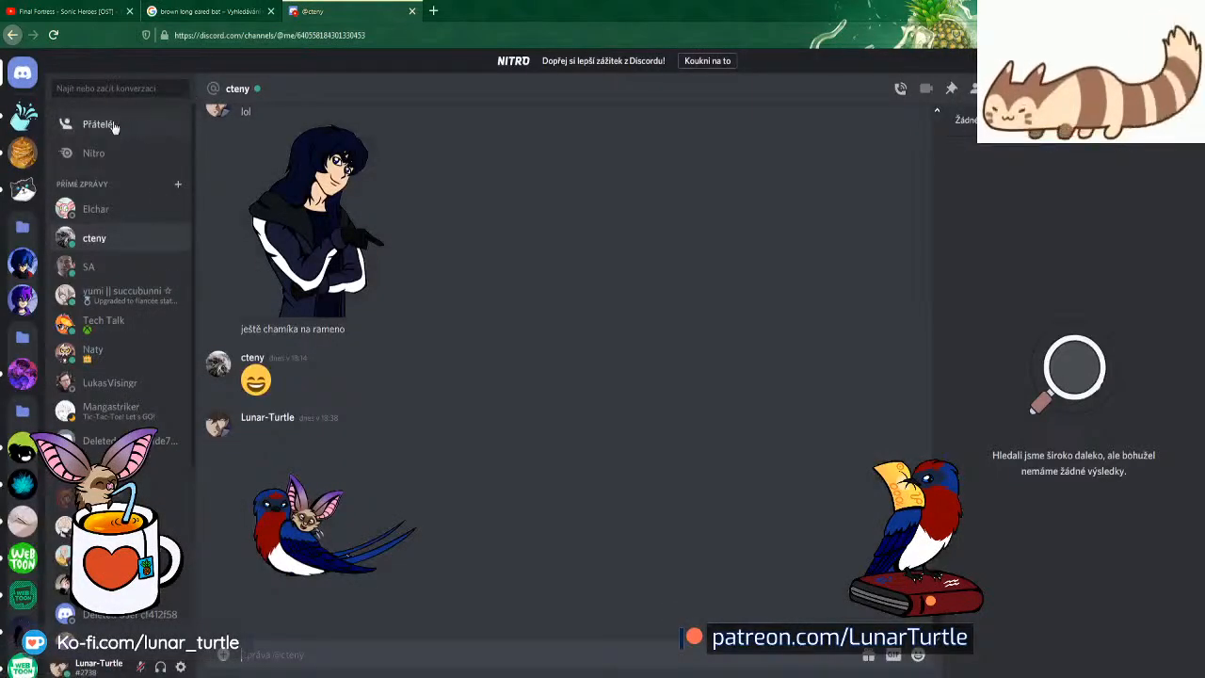
# Send a friend request to the viewer's pasted Discord tag, then return to the drawing and clear the chat text selection
pyautogui.click(113, 125)
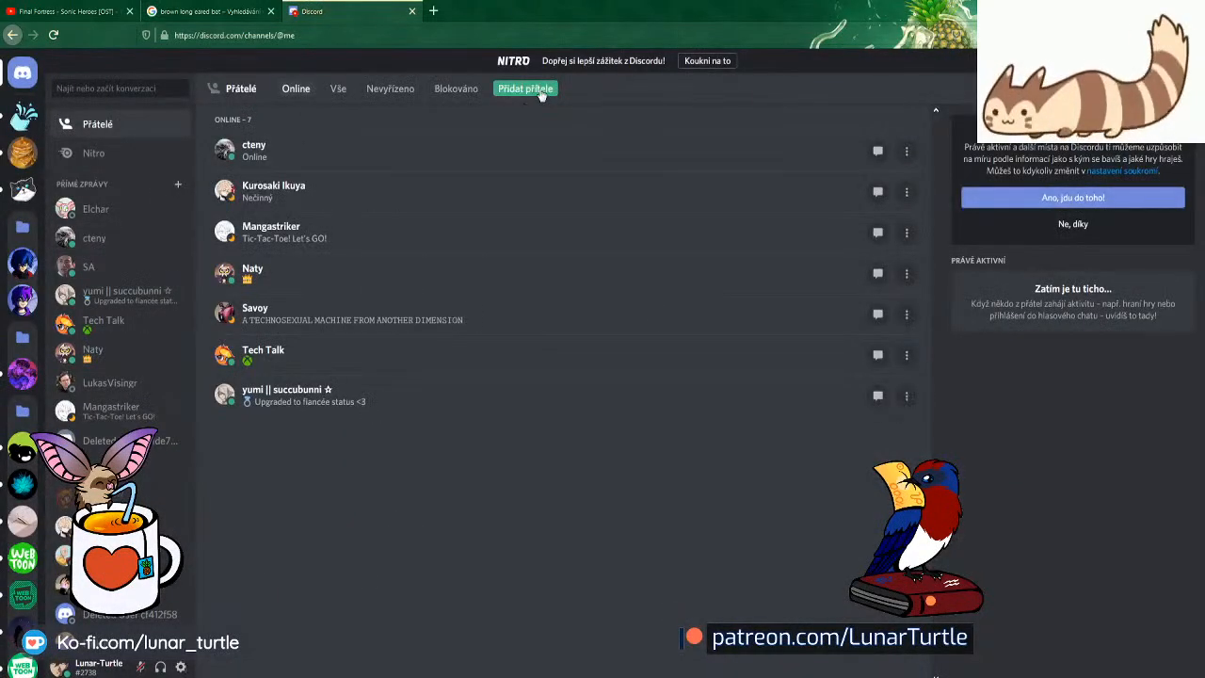
pyautogui.click(538, 91)
pyautogui.hotkey('ctrl', 'v')
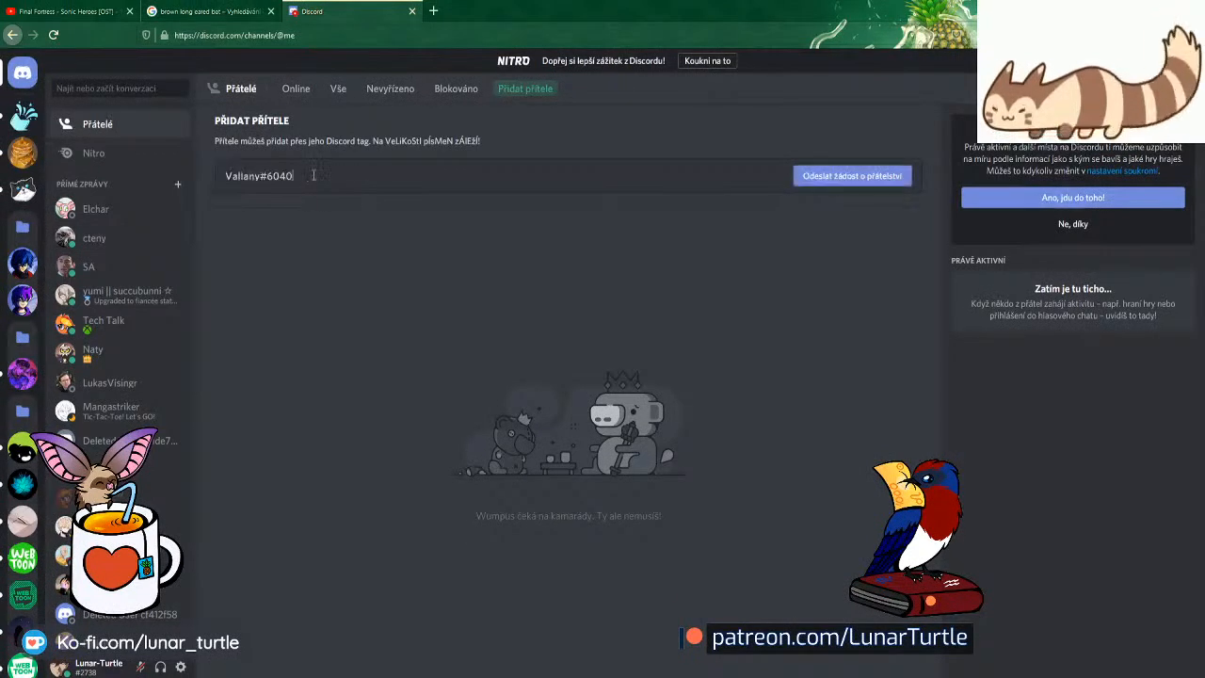
pyautogui.click(819, 179)
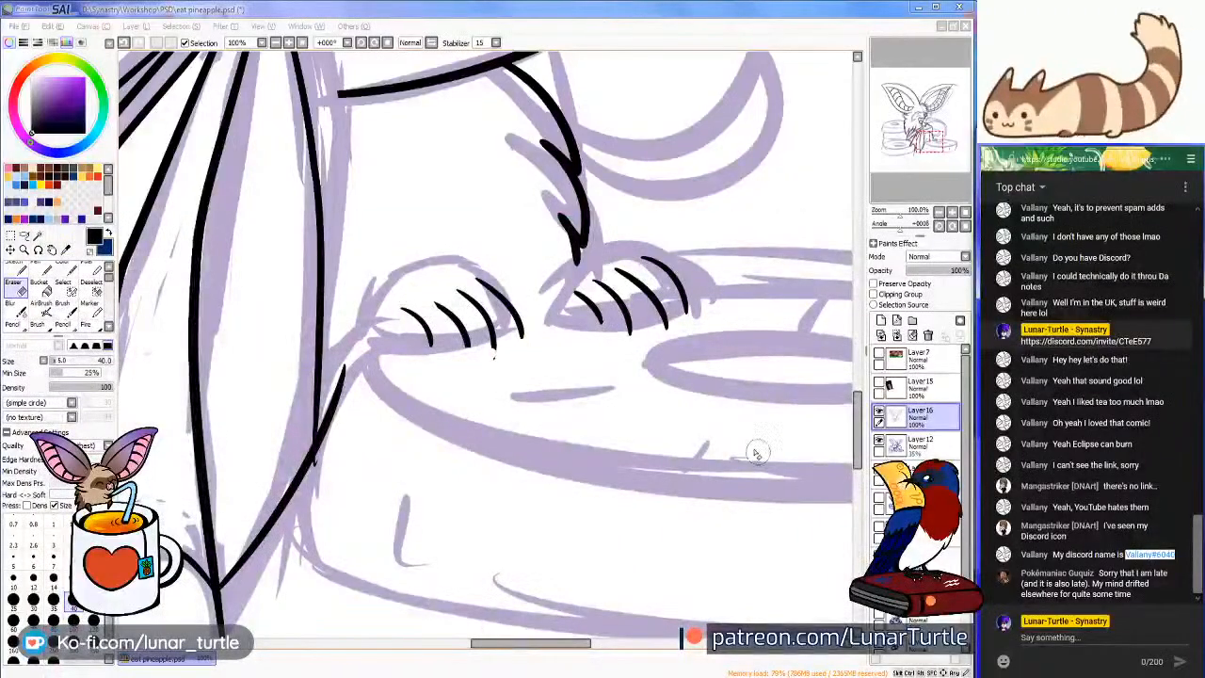
pyautogui.click(1122, 585)
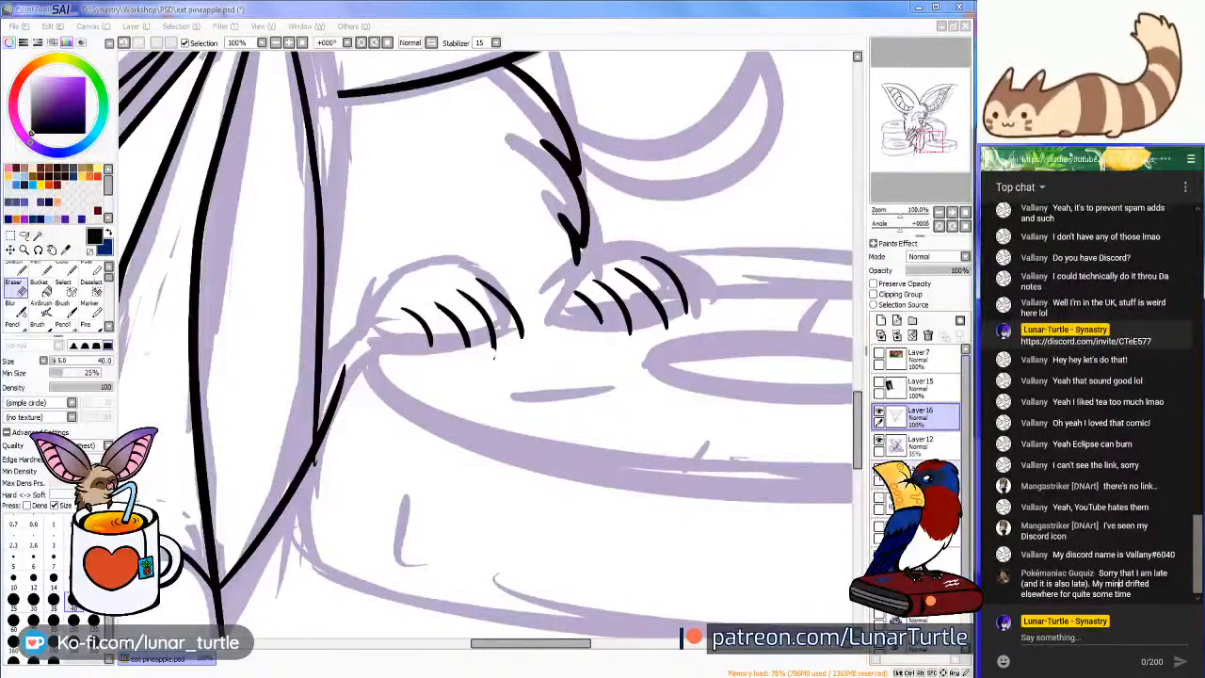
# Erase the uneven ends of the toe lines on both of the bat's feet
pyautogui.click(952, 211)
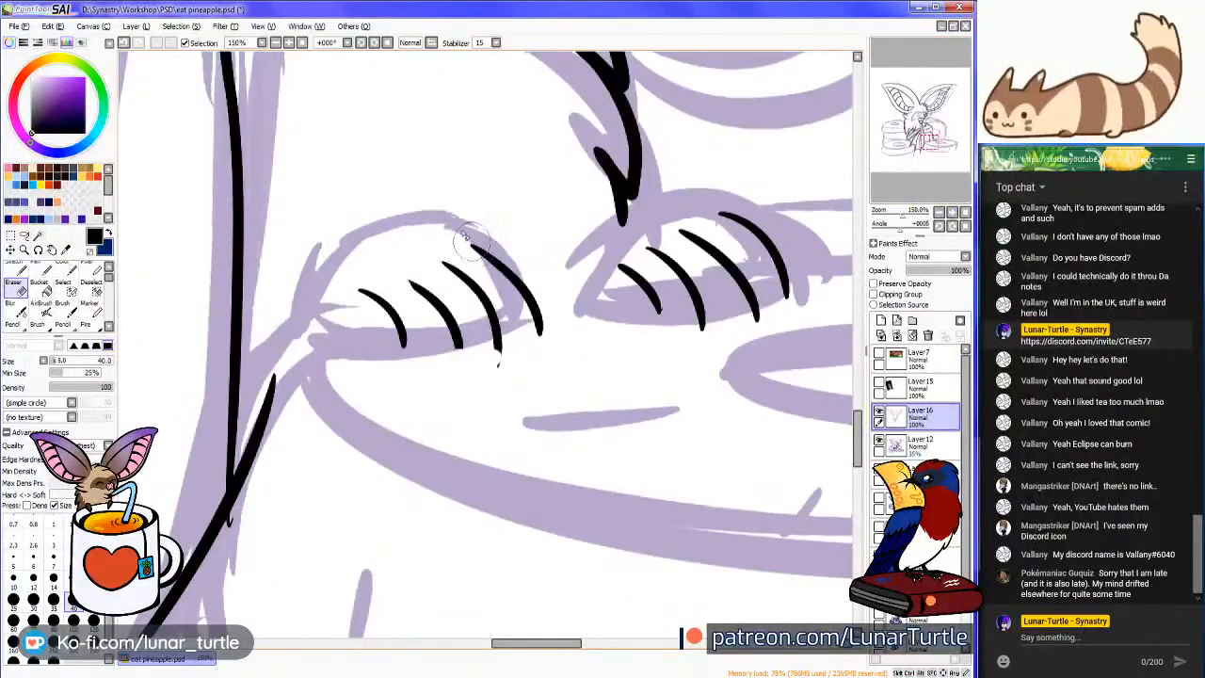
pyautogui.moveTo(490, 356)
pyautogui.mouseDown()
pyautogui.moveTo(504, 360)
pyautogui.moveTo(442, 349)
pyautogui.moveTo(386, 357)
pyautogui.mouseUp()
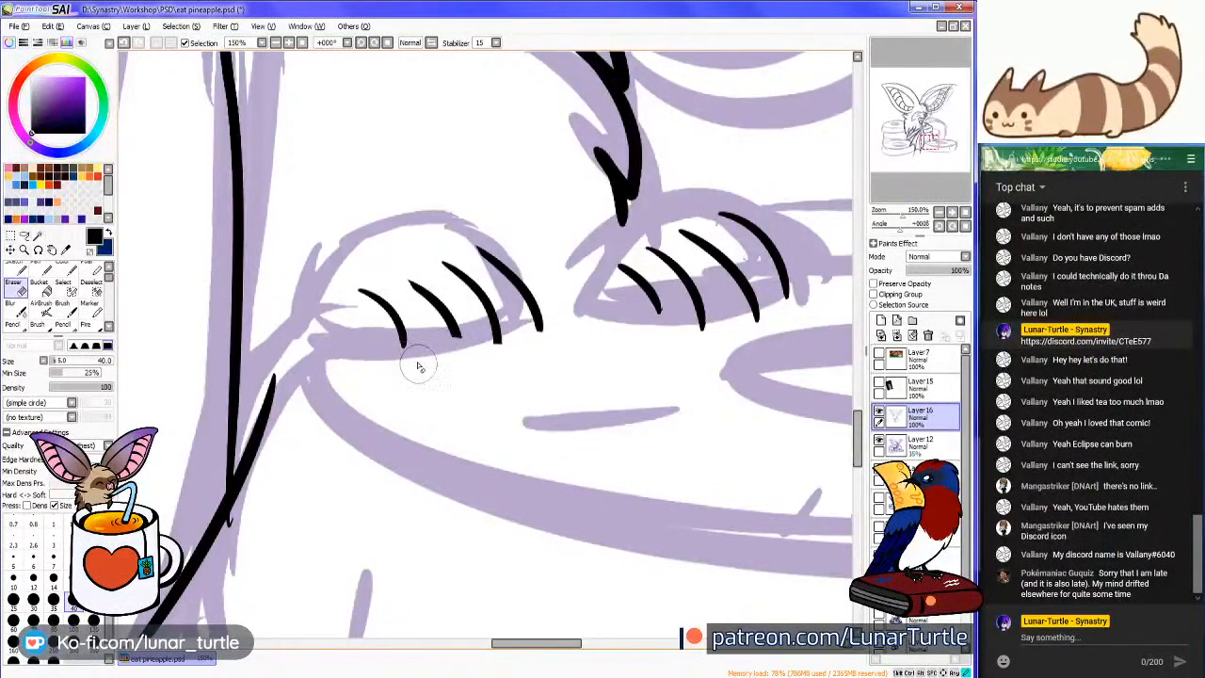
pyautogui.moveTo(565, 290)
pyautogui.mouseDown()
pyautogui.moveTo(538, 281)
pyautogui.moveTo(659, 236)
pyautogui.moveTo(692, 219)
pyautogui.moveTo(696, 200)
pyautogui.mouseUp()
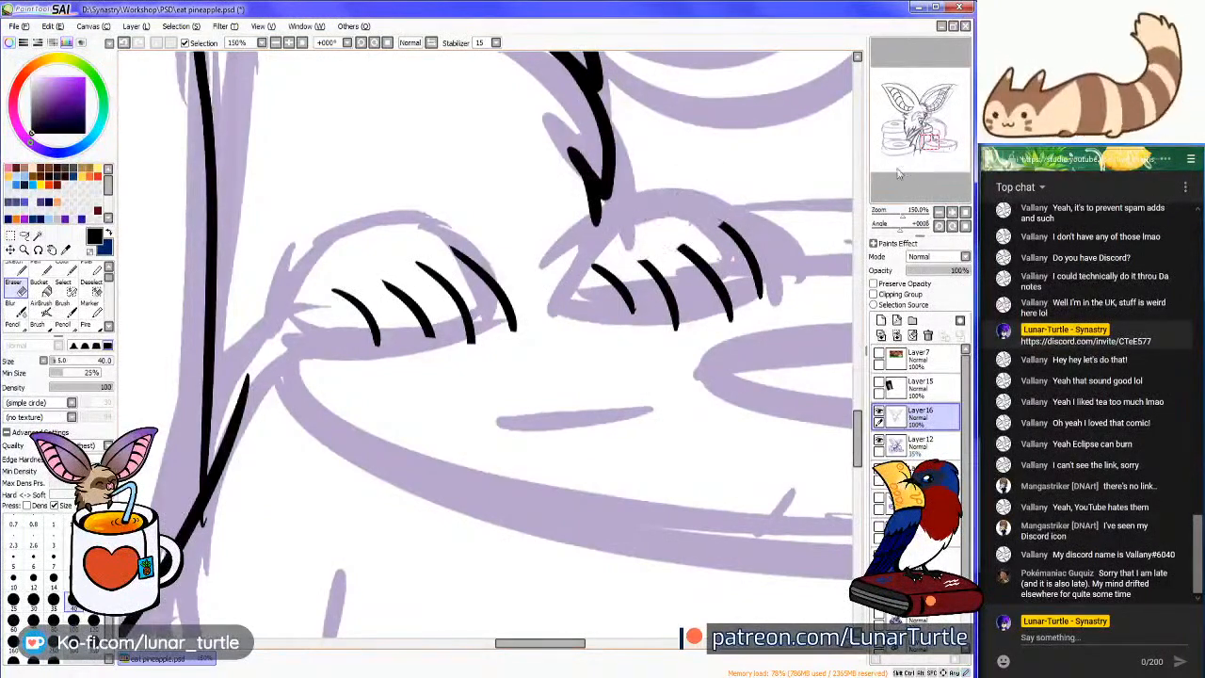
# Erase the two wing finger lines that extend below the lower edge of the folded wing membrane
pyautogui.click(939, 215)
pyautogui.click(939, 215)
pyautogui.moveTo(938, 154); pyautogui.dragTo(915, 145)
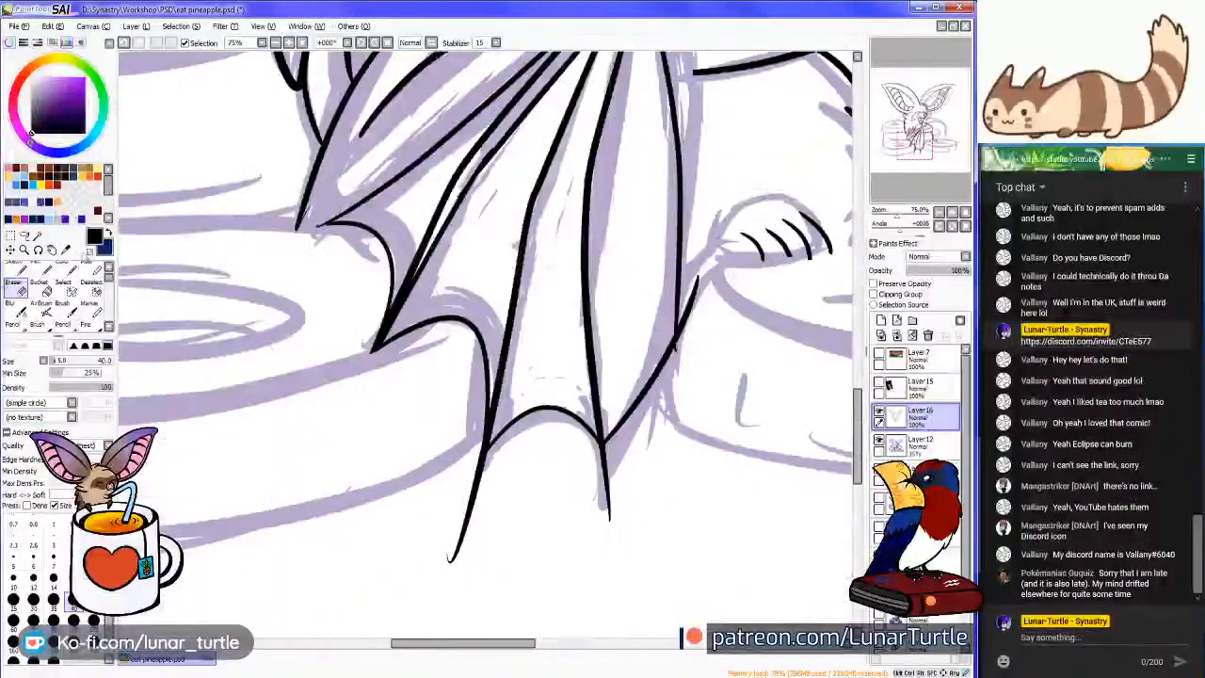
pyautogui.moveTo(482, 506)
pyautogui.mouseDown()
pyautogui.moveTo(450, 525)
pyautogui.moveTo(448, 484)
pyautogui.moveTo(468, 491)
pyautogui.moveTo(466, 461)
pyautogui.moveTo(479, 515)
pyautogui.moveTo(474, 417)
pyautogui.moveTo(488, 459)
pyautogui.mouseUp()
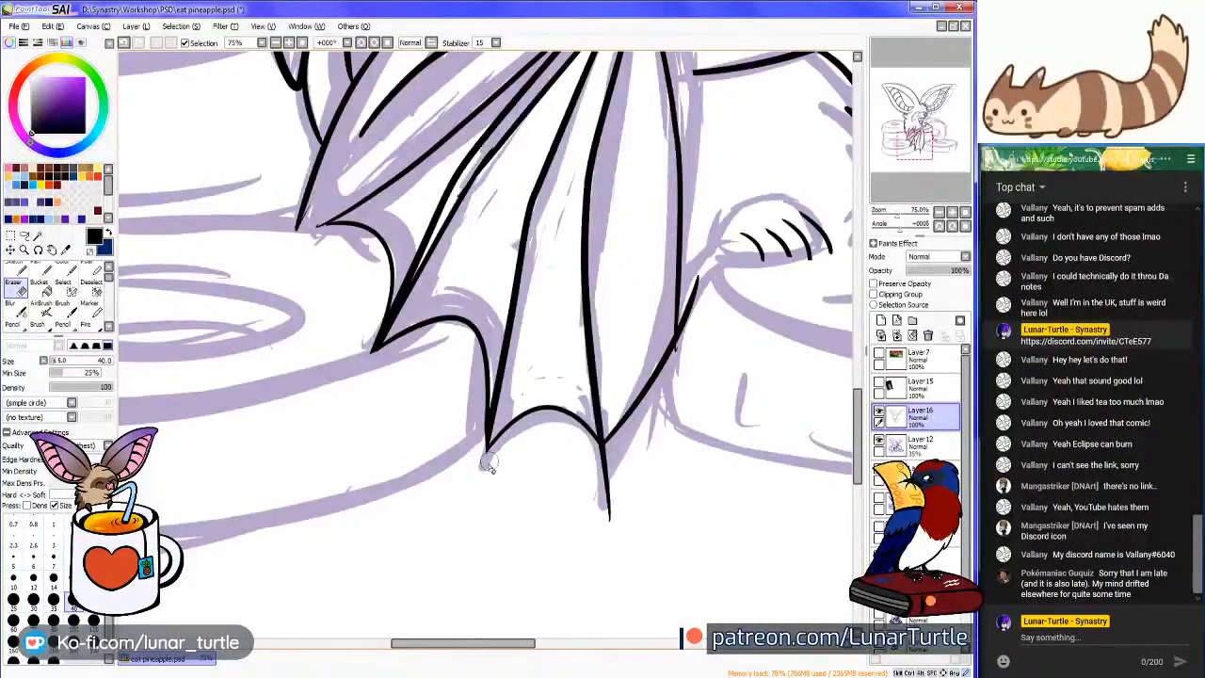
pyautogui.moveTo(579, 436)
pyautogui.mouseDown()
pyautogui.moveTo(592, 491)
pyautogui.moveTo(581, 463)
pyautogui.moveTo(617, 470)
pyautogui.moveTo(603, 457)
pyautogui.mouseUp()
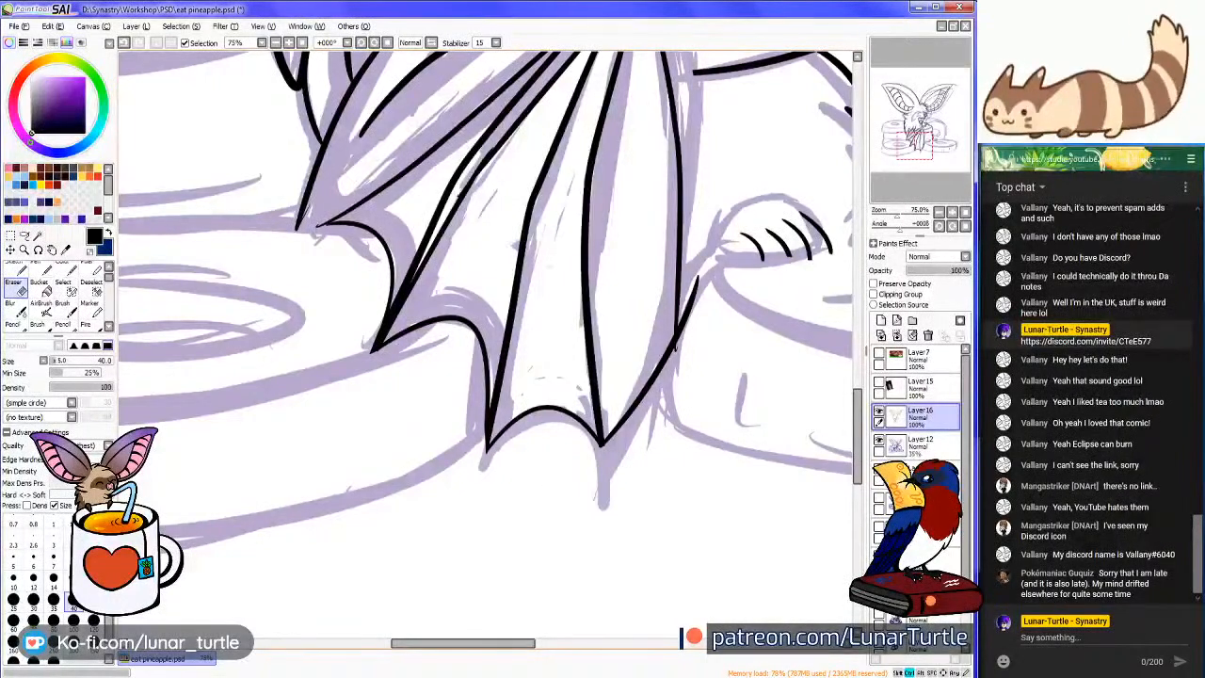
# Switch to Discord in the browser, open the viewer's new direct message and open its bat picture at original size
pyautogui.click(282, 617)
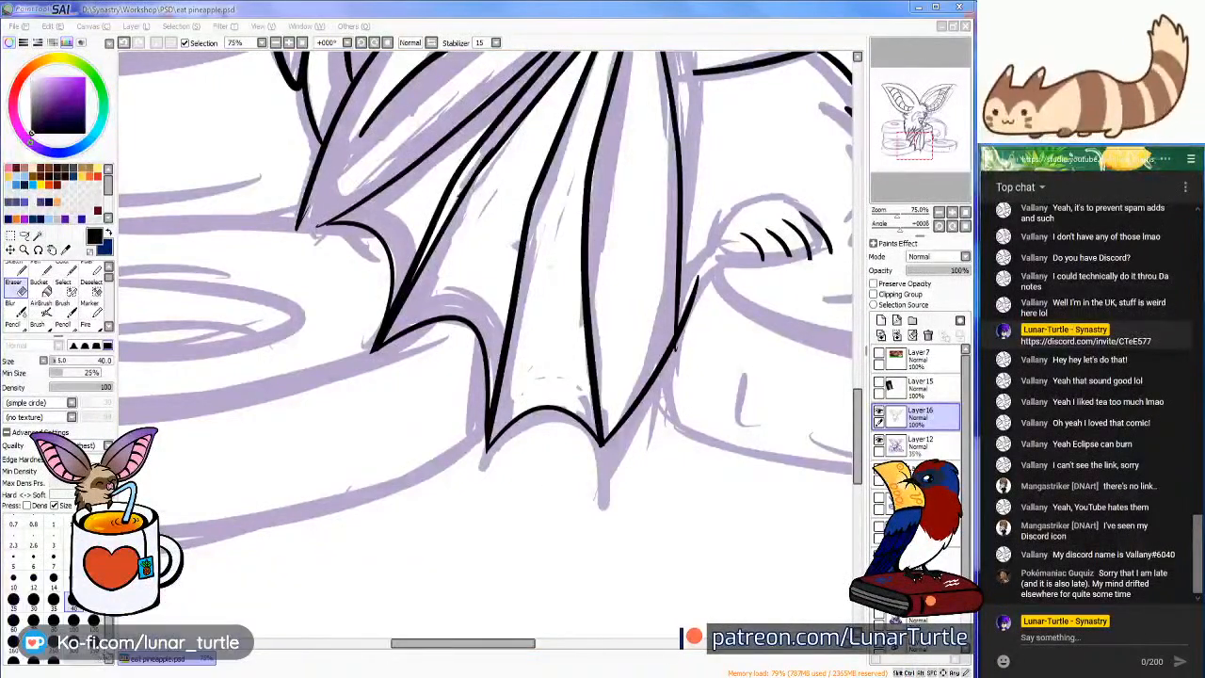
pyautogui.click(23, 109)
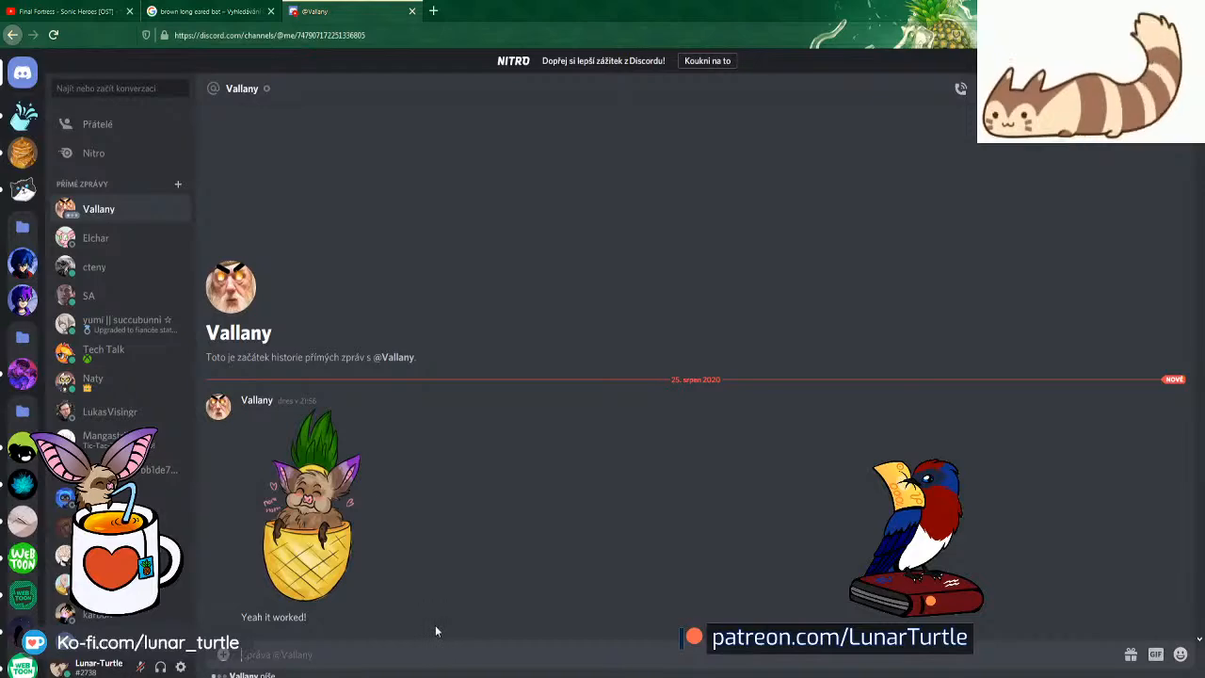
pyautogui.click(317, 569)
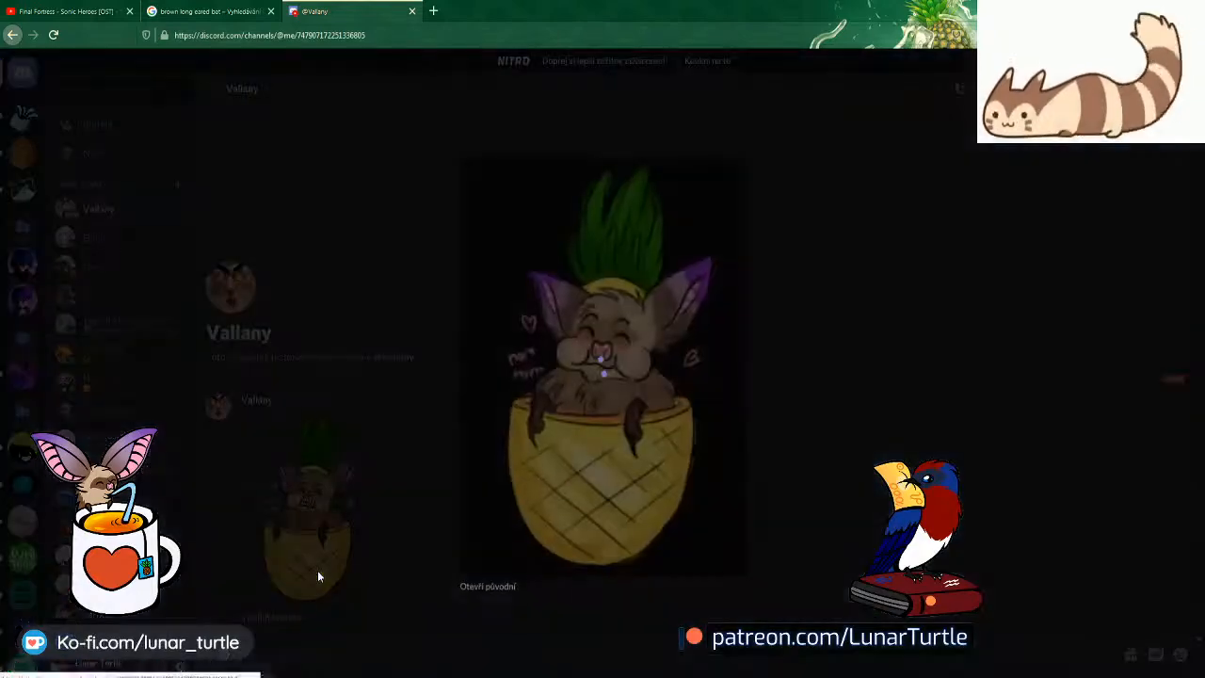
pyautogui.click(511, 585)
# Close the picture preview in Discord, return to the original image and widen the browser window to show it
pyautogui.hotkey('ctrl', 'shift', 'Tab')
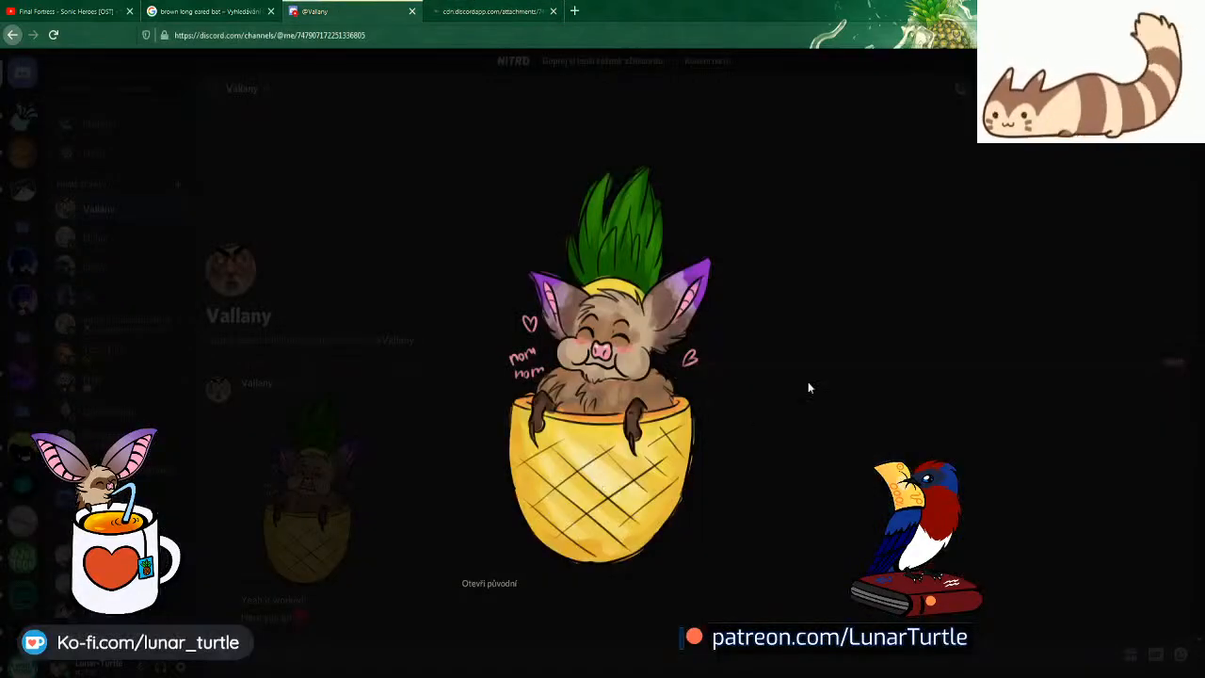
pyautogui.click(783, 391)
pyautogui.hotkey('ctrl', 'Tab')
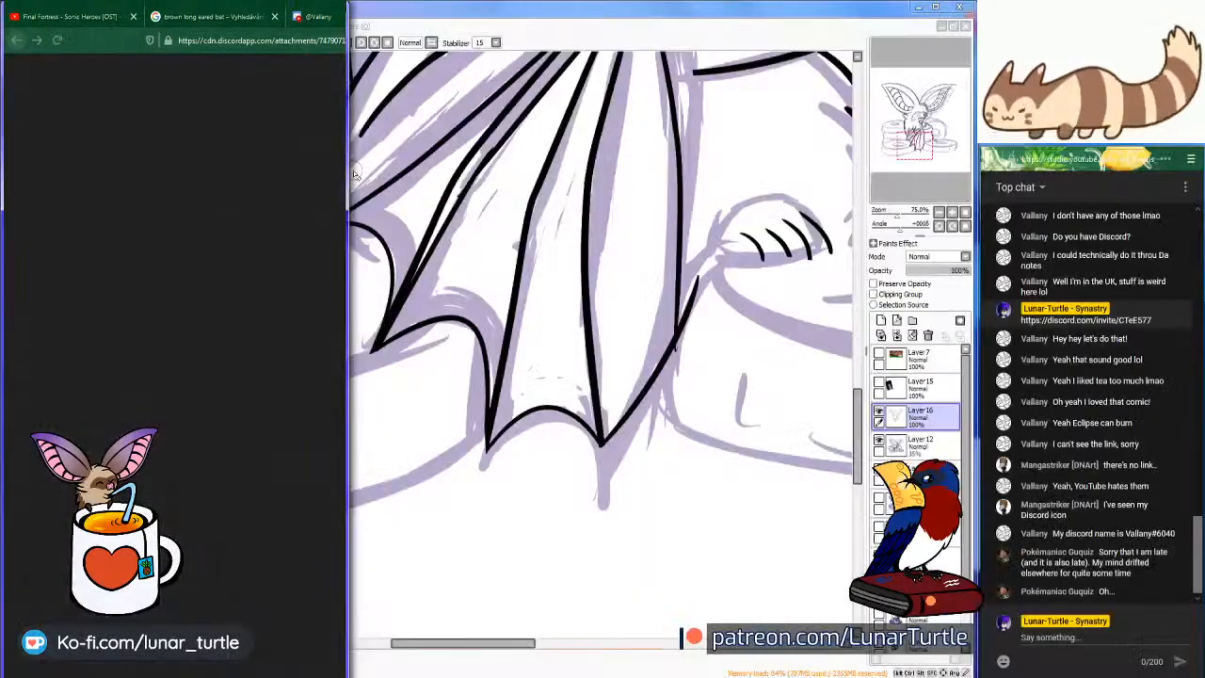
pyautogui.moveTo(348, 236); pyautogui.dragTo(922, 270)
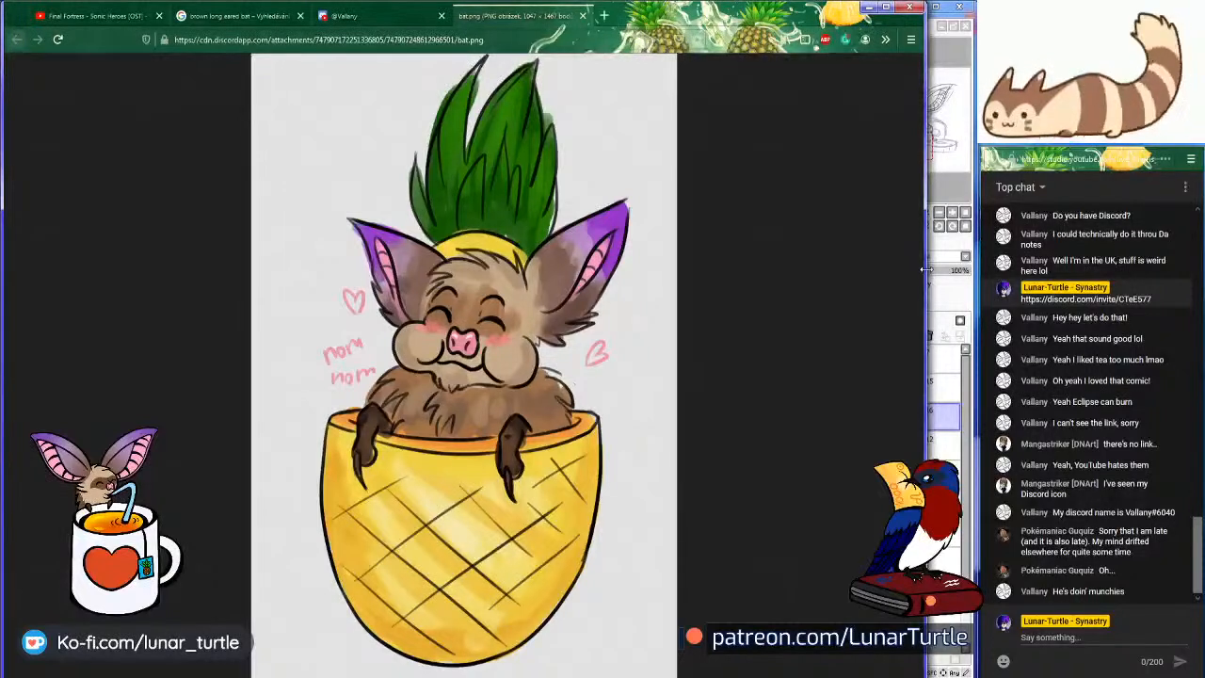
# Save the bat picture as a PNG image named bat in the Fan art folder inside D:\Synastry
pyautogui.rightClick(454, 344)
pyautogui.click(497, 389)
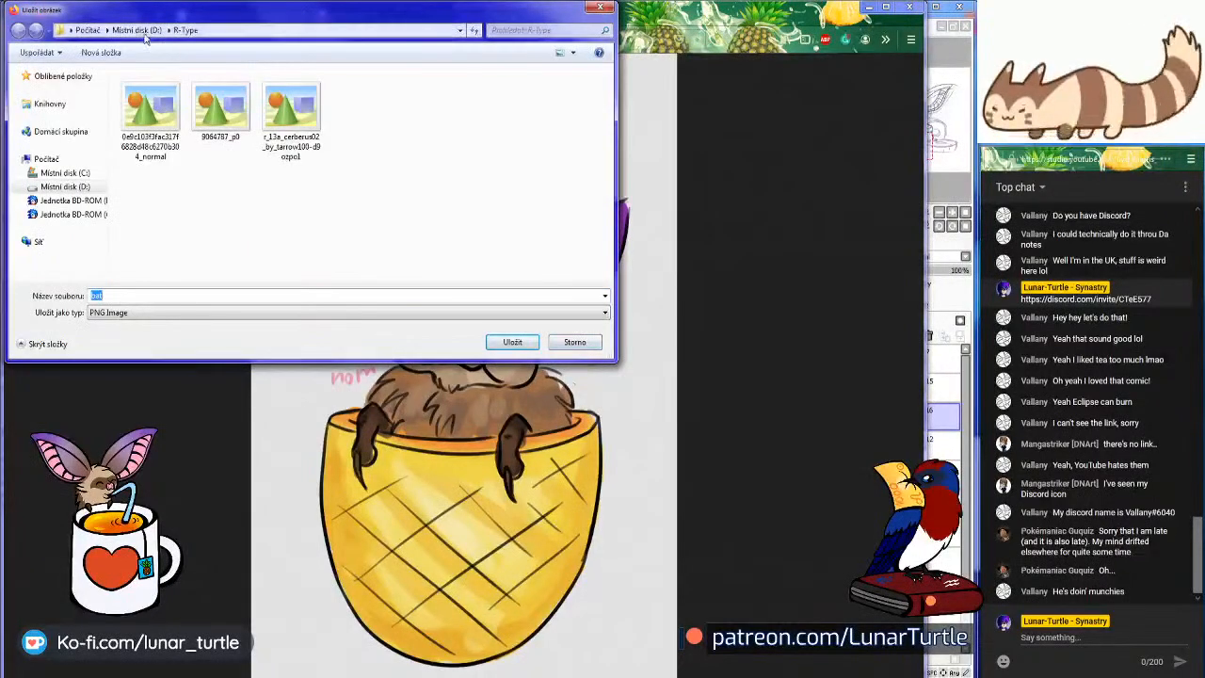
pyautogui.moveTo(169, 17); pyautogui.dragTo(432, 89)
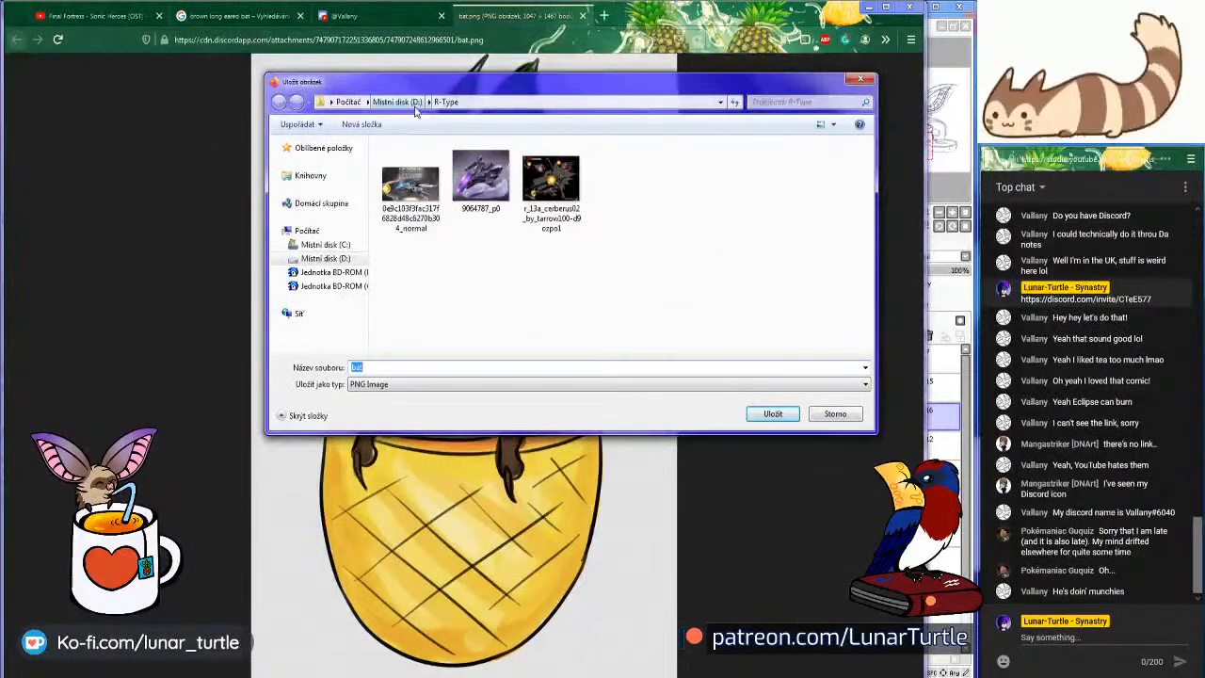
pyautogui.click(415, 105)
pyautogui.moveTo(533, 88); pyautogui.dragTo(786, 112)
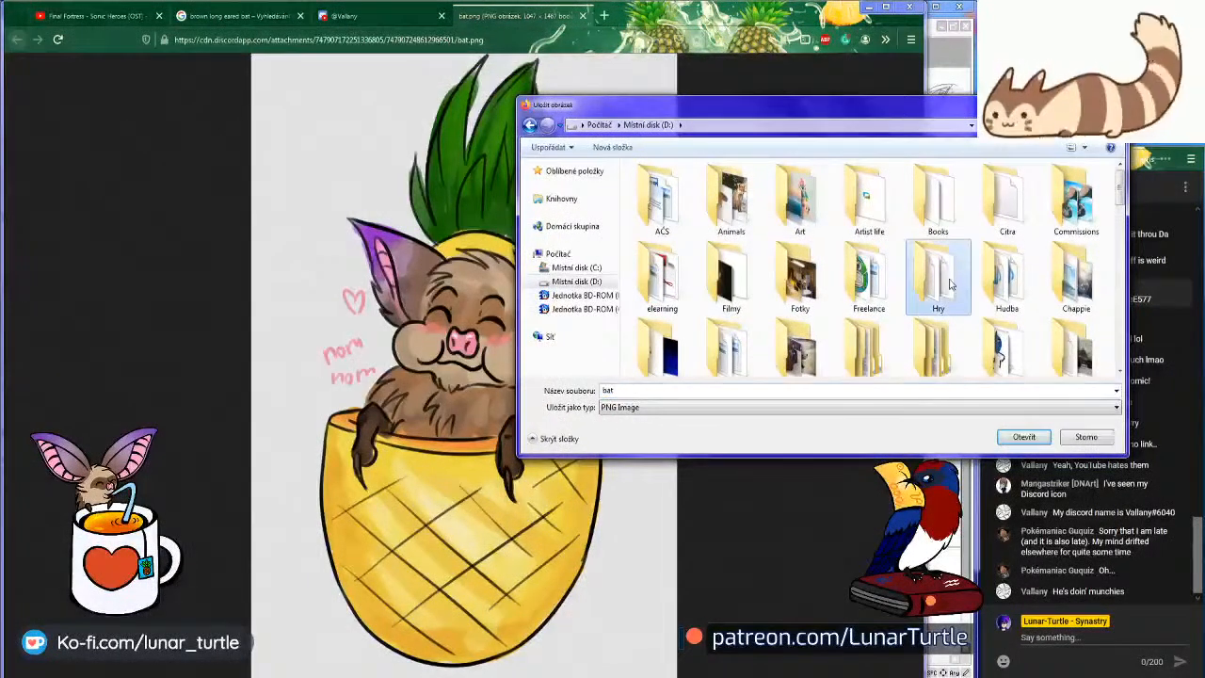
pyautogui.scroll(-3, 949, 311)
pyautogui.scroll(-2, 950, 311)
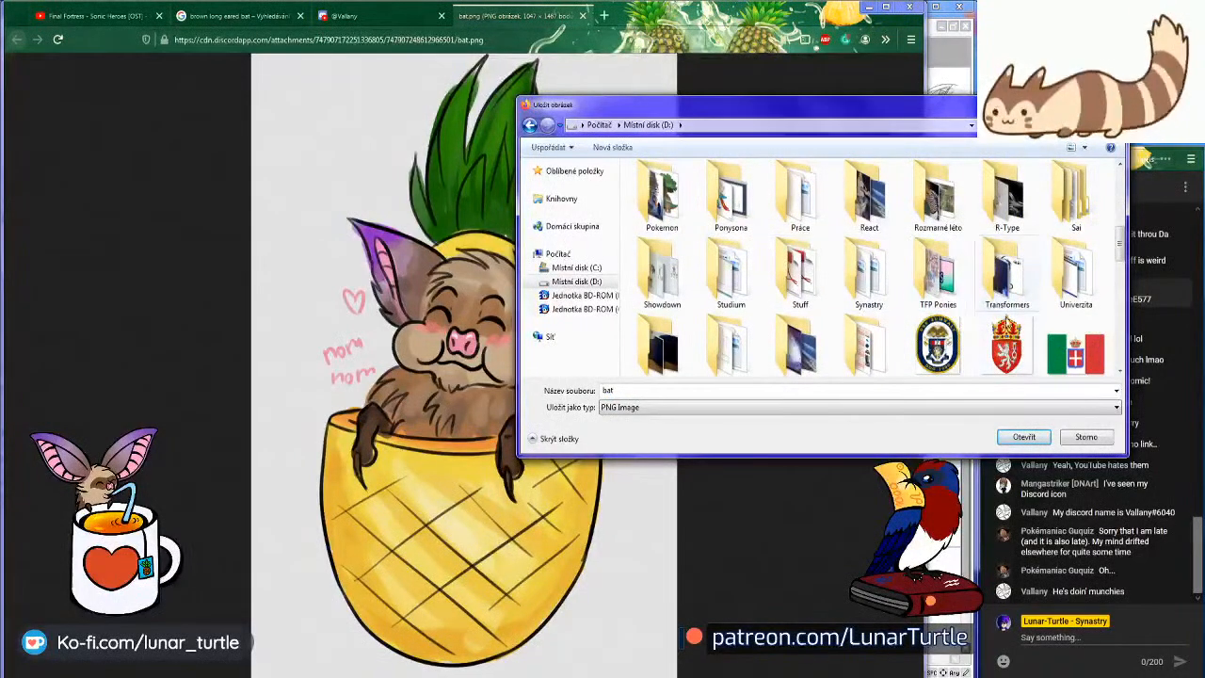
pyautogui.doubleClick(869, 273)
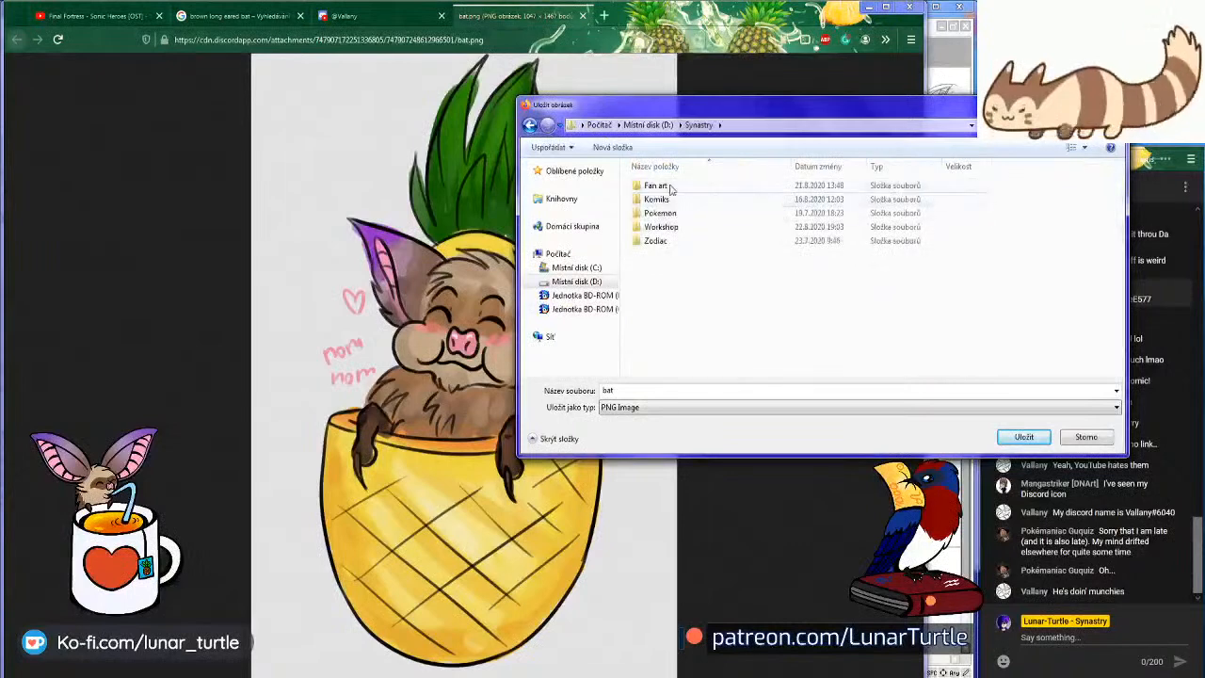
pyautogui.doubleClick(675, 187)
pyautogui.click(1028, 438)
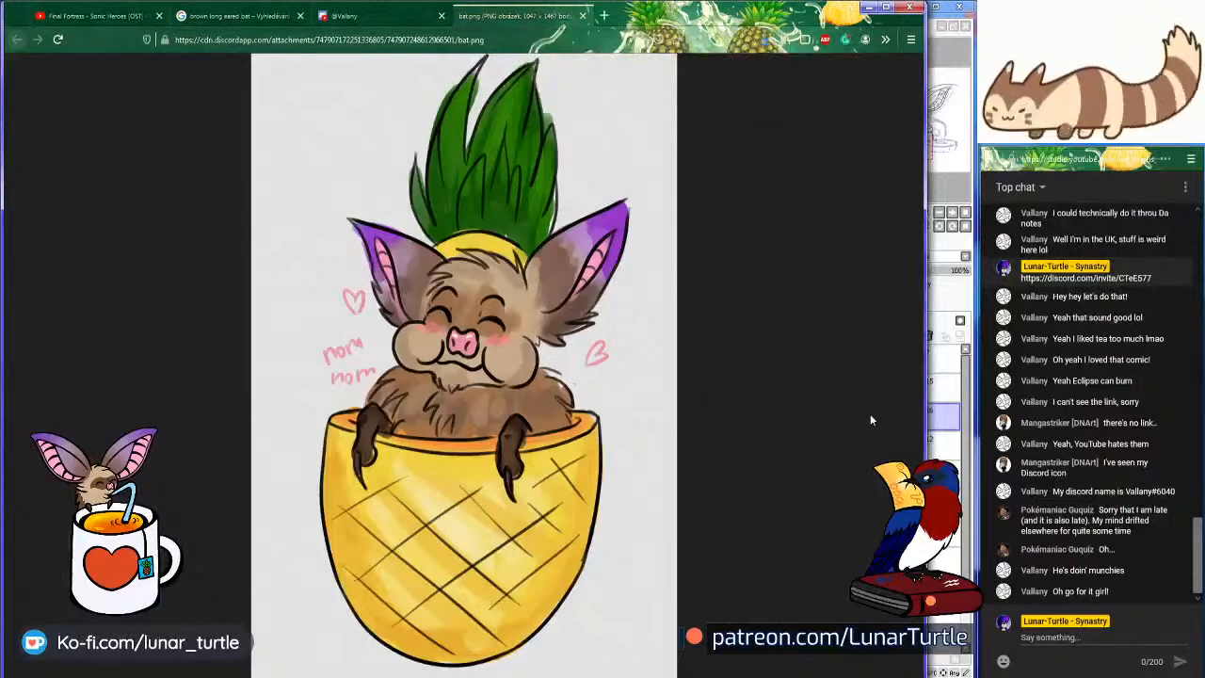
# Close the Discord conversation page so the original-size bat picture is showing in the browser
pyautogui.click(441, 15)
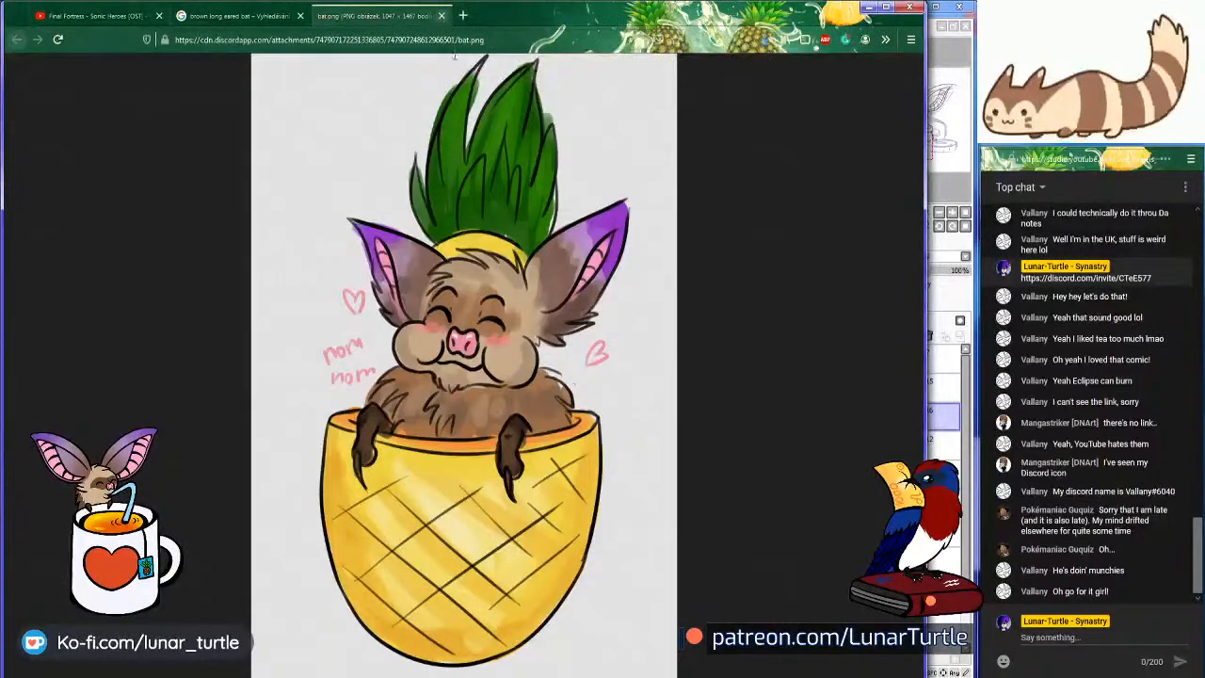
pyautogui.click(630, 470)
pyautogui.click(647, 415)
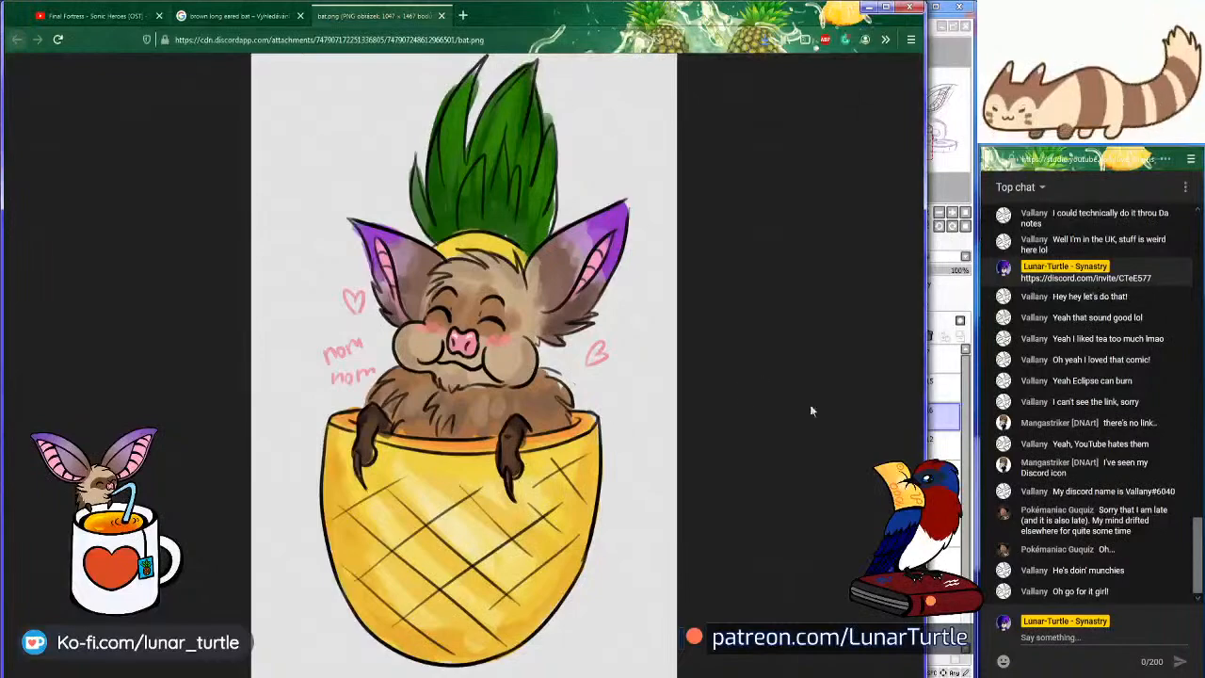
# Switch to PaintTool SAI, show the comic panel on Layer7 and examine its bat with the strawberry
pyautogui.hotkey('alt', 'Tab')
pyautogui.click(879, 355)
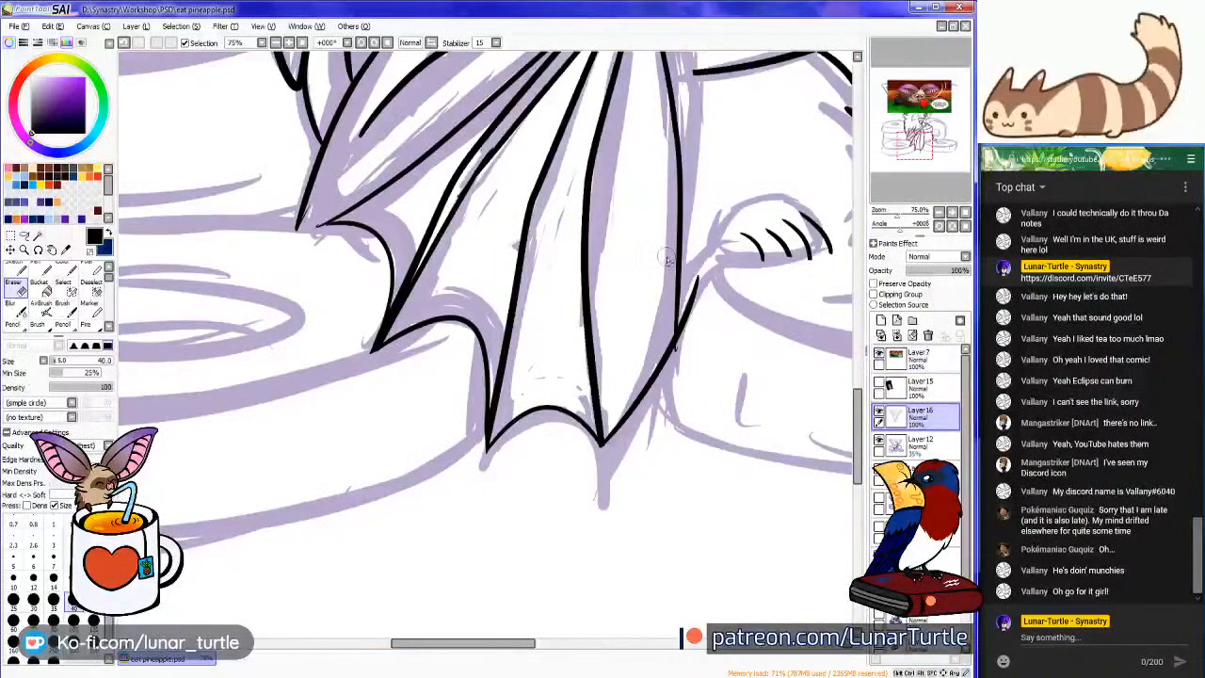
pyautogui.scroll(-3, 430, 220)
pyautogui.scroll(2, 430, 221)
pyautogui.scroll(1, 430, 221)
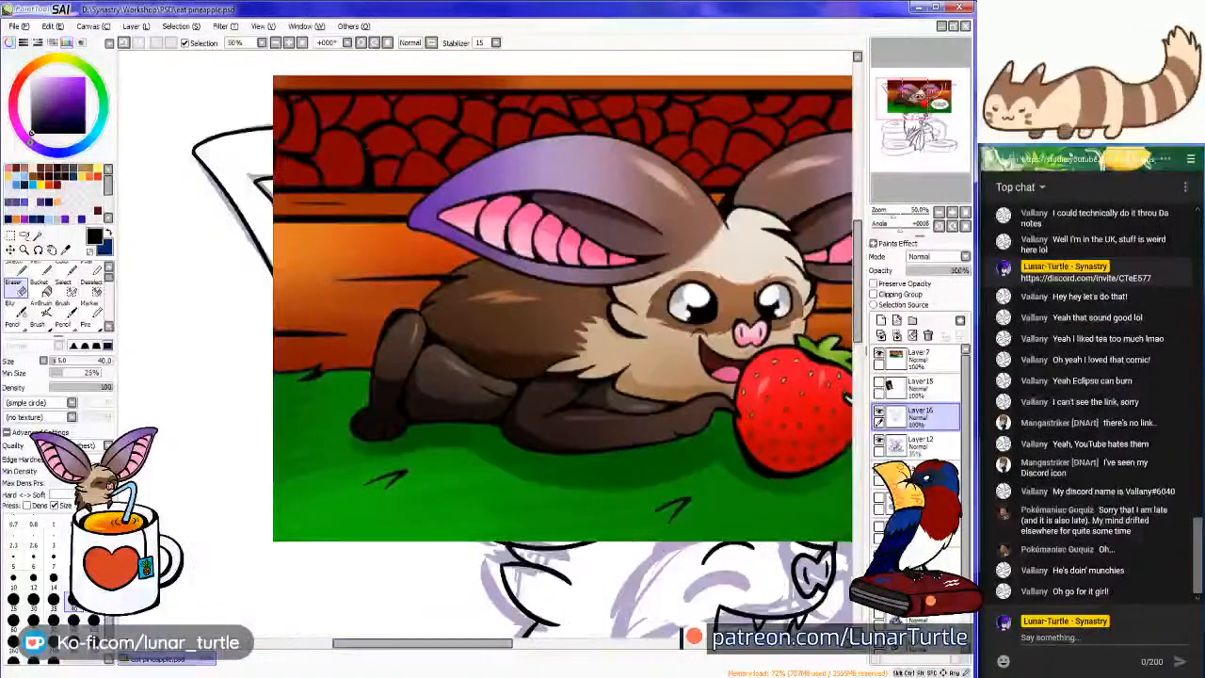
pyautogui.scroll(-2, 430, 221)
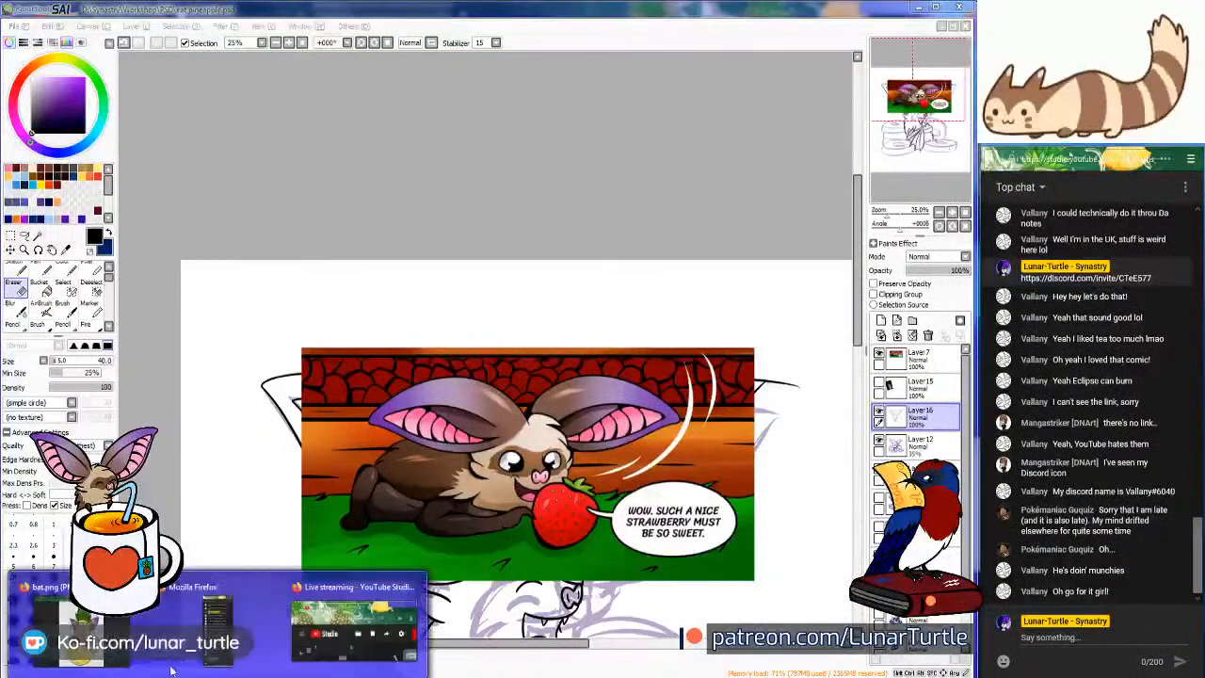
# Switch to the browser, examine the fan art bat's face and body enlarged, and minimize the browser
pyautogui.click(250, 622)
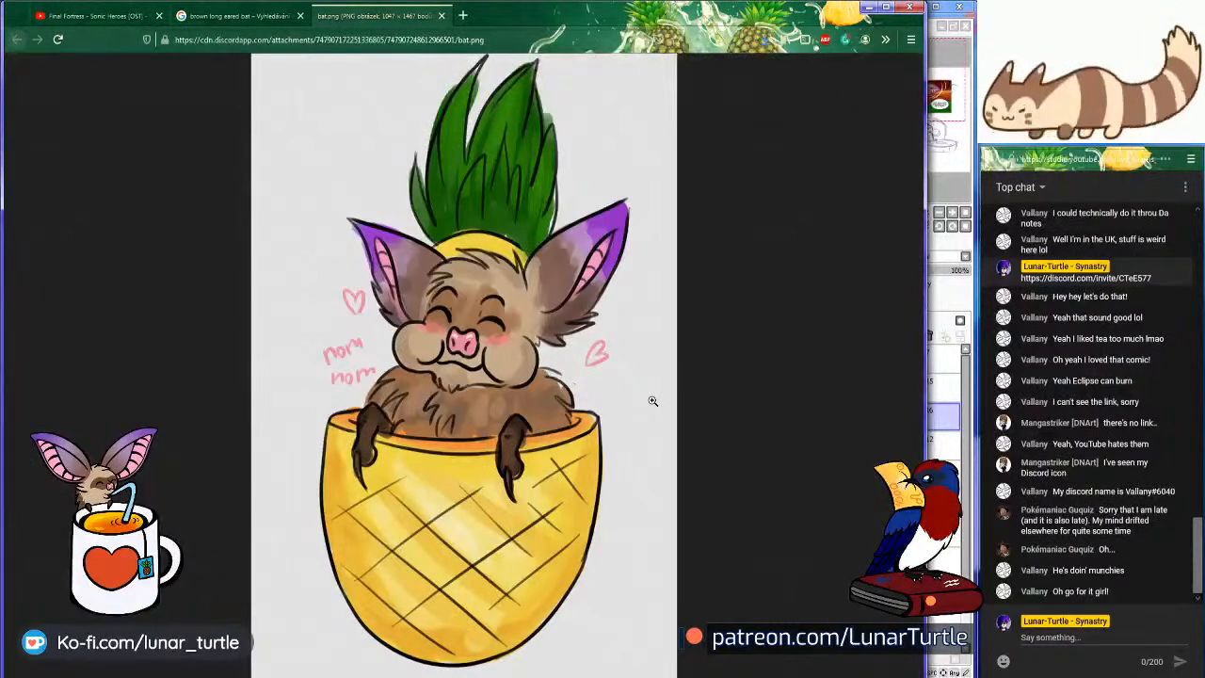
pyautogui.click(523, 366)
pyautogui.scroll(2, 534, 391)
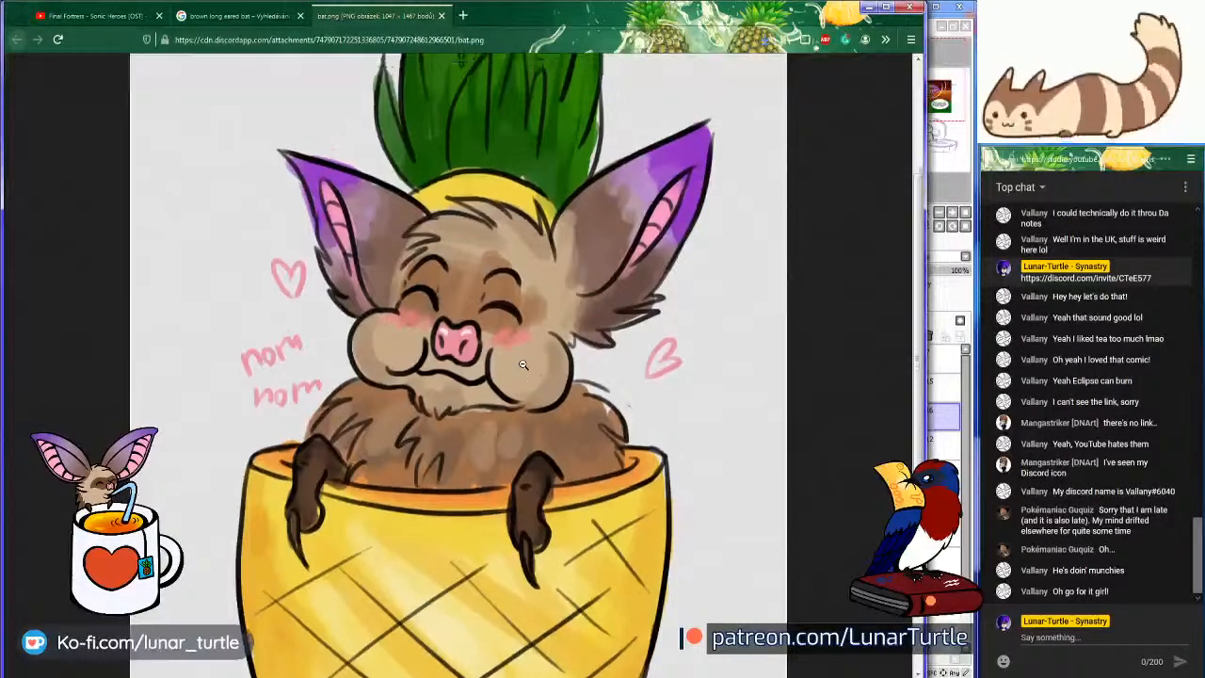
pyautogui.scroll(-4, 534, 390)
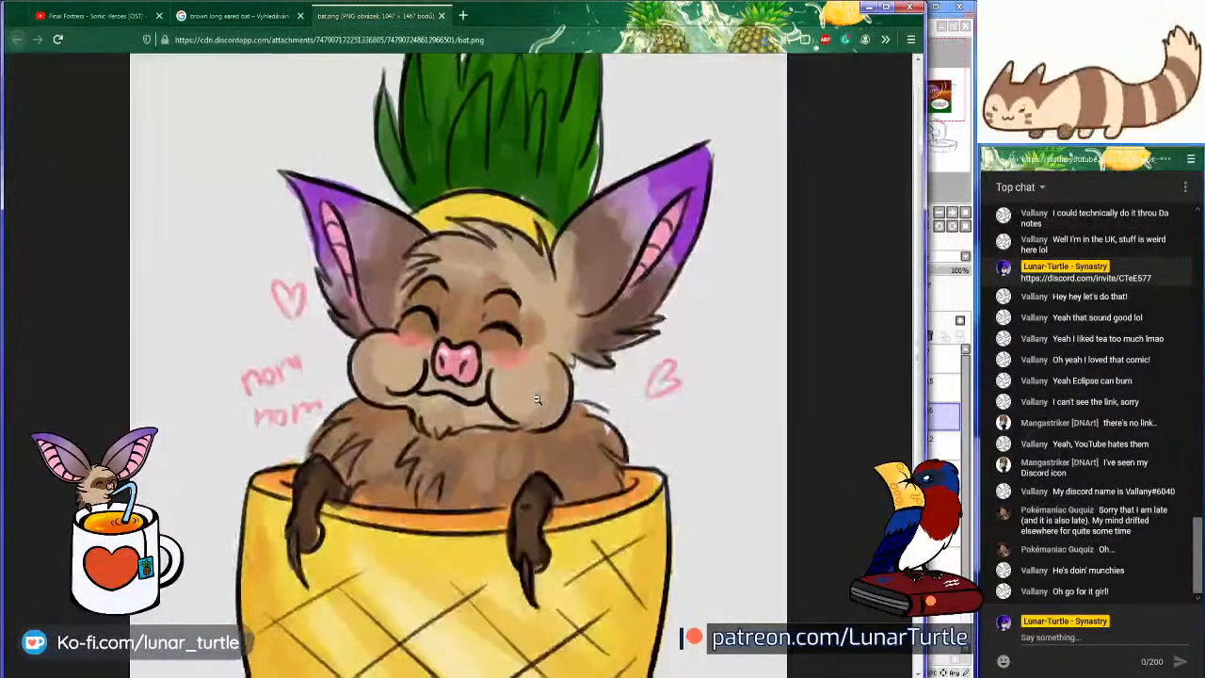
pyautogui.scroll(5, 535, 402)
pyautogui.click(534, 401)
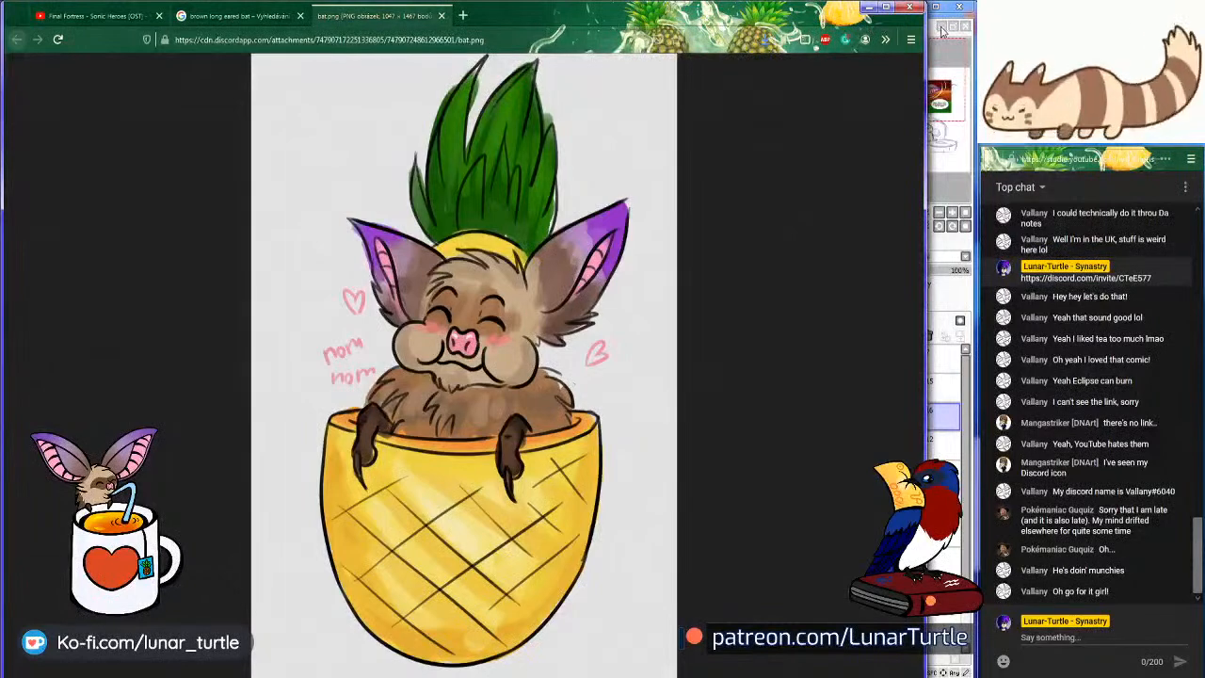
pyautogui.click(868, 6)
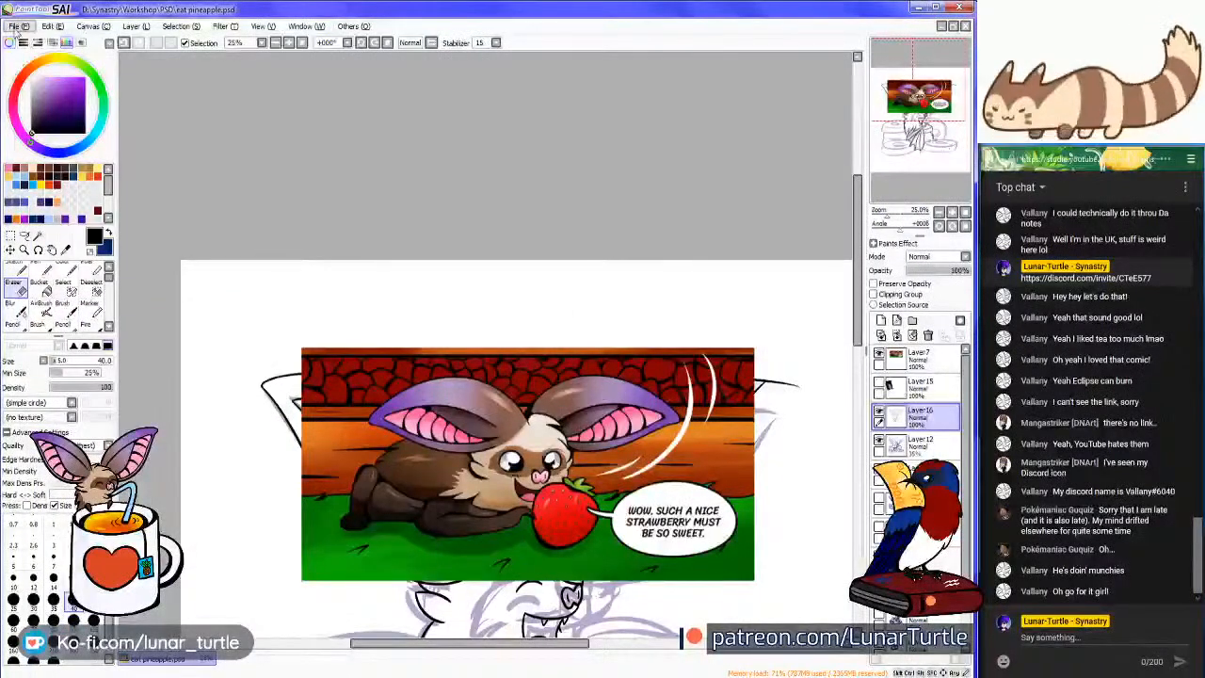
pyautogui.click(15, 25)
pyautogui.click(927, 101)
pyautogui.moveTo(926, 101); pyautogui.dragTo(926, 127)
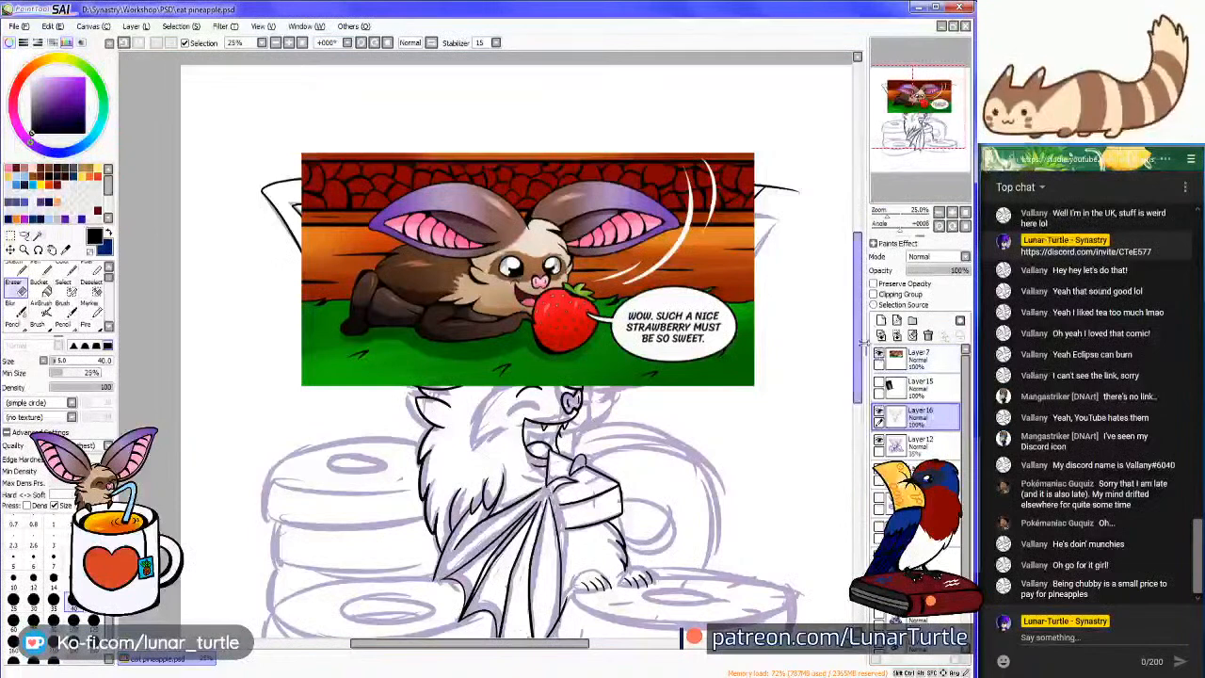
pyautogui.click(17, 25)
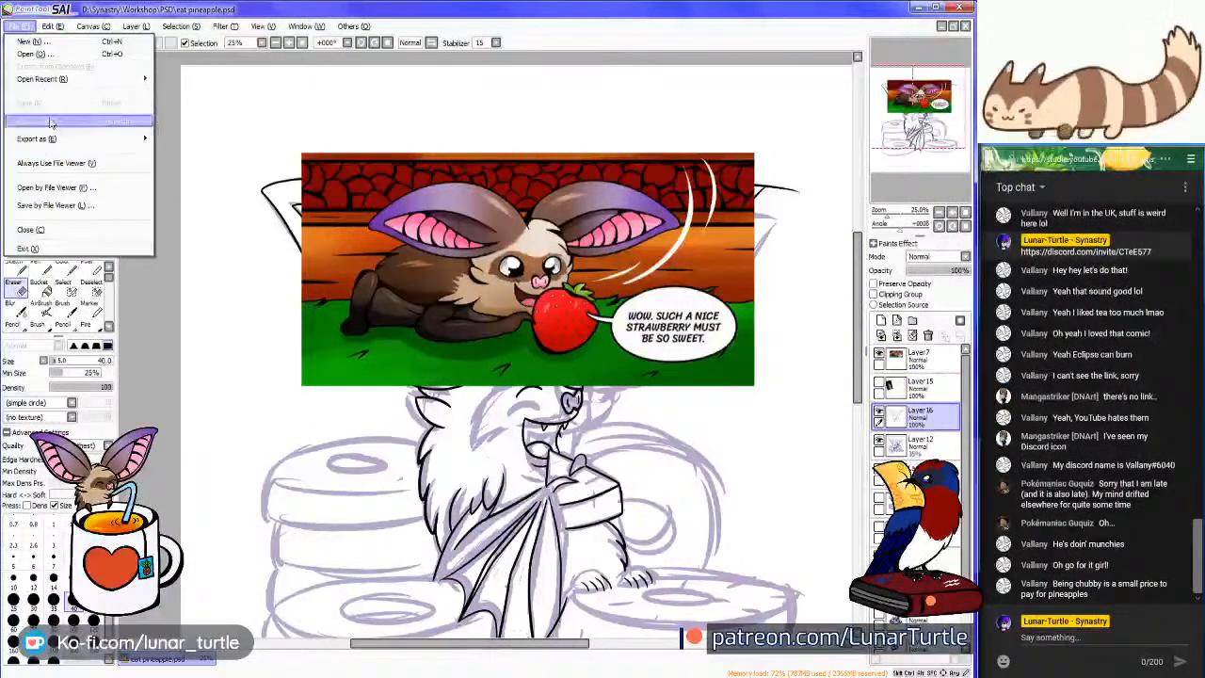
pyautogui.click(675, 21)
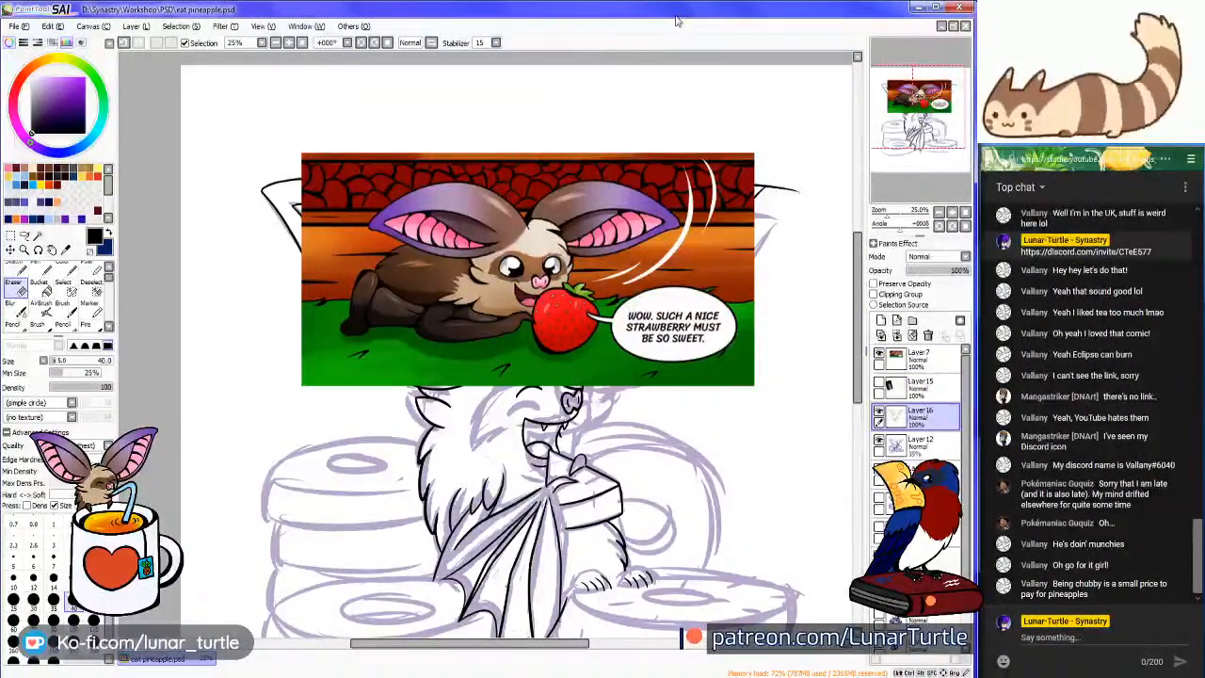
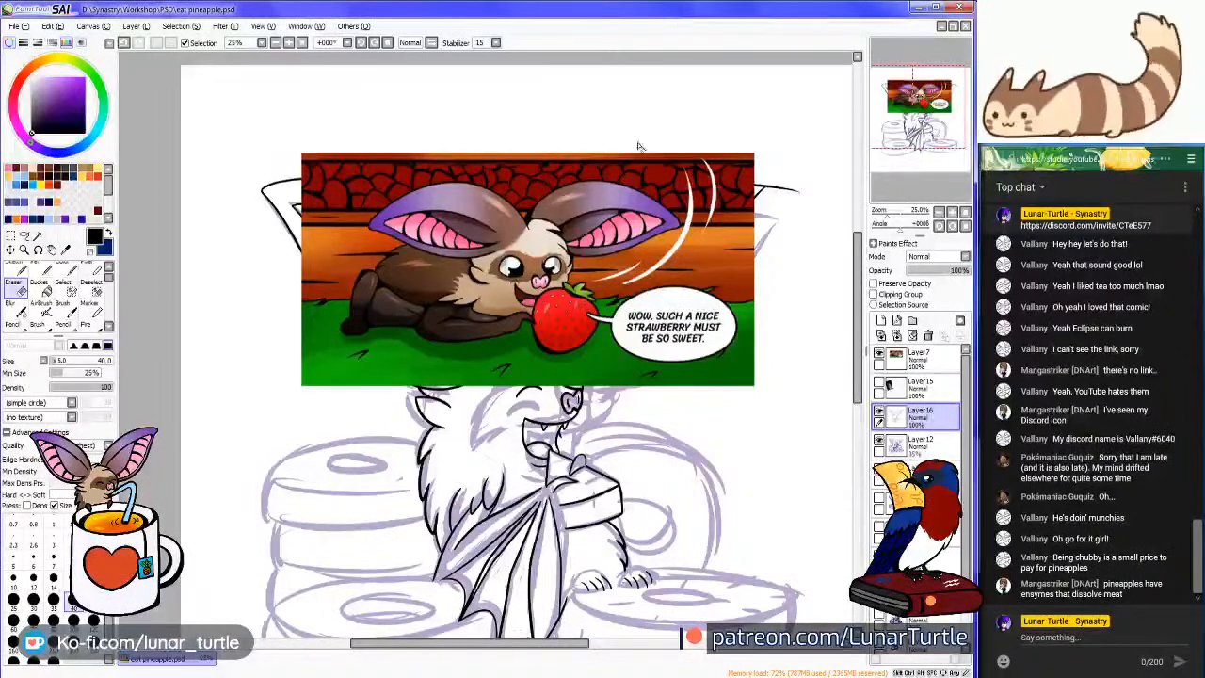
# Compare the bat line art with the comic panel on Layer7 and hide that layer
pyautogui.scroll(4, 569, 231)
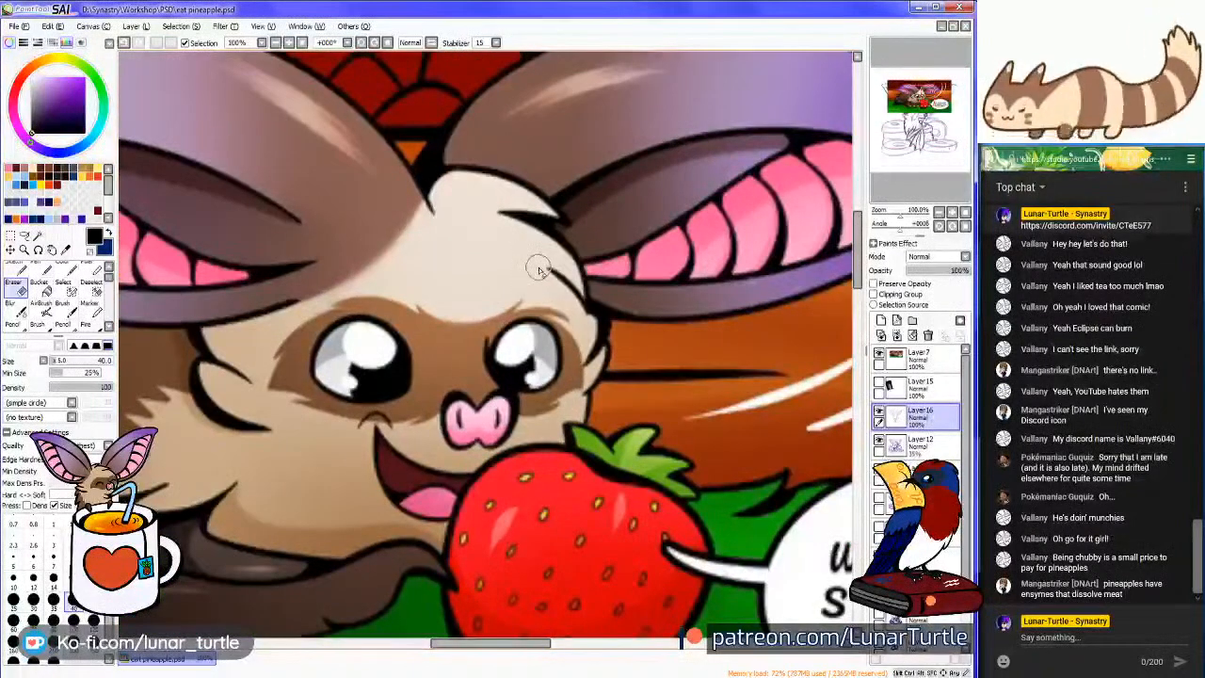
pyautogui.scroll(-4, 539, 271)
pyautogui.click(880, 355)
pyautogui.scroll(-1, 567, 458)
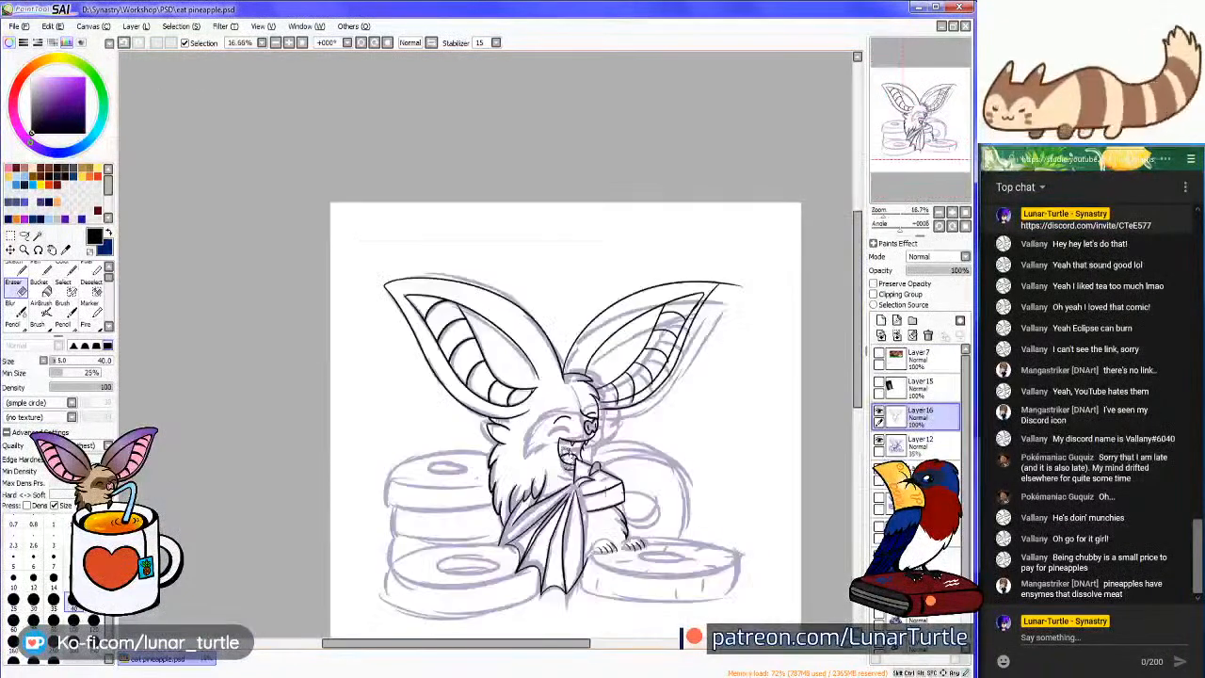
pyautogui.click(879, 355)
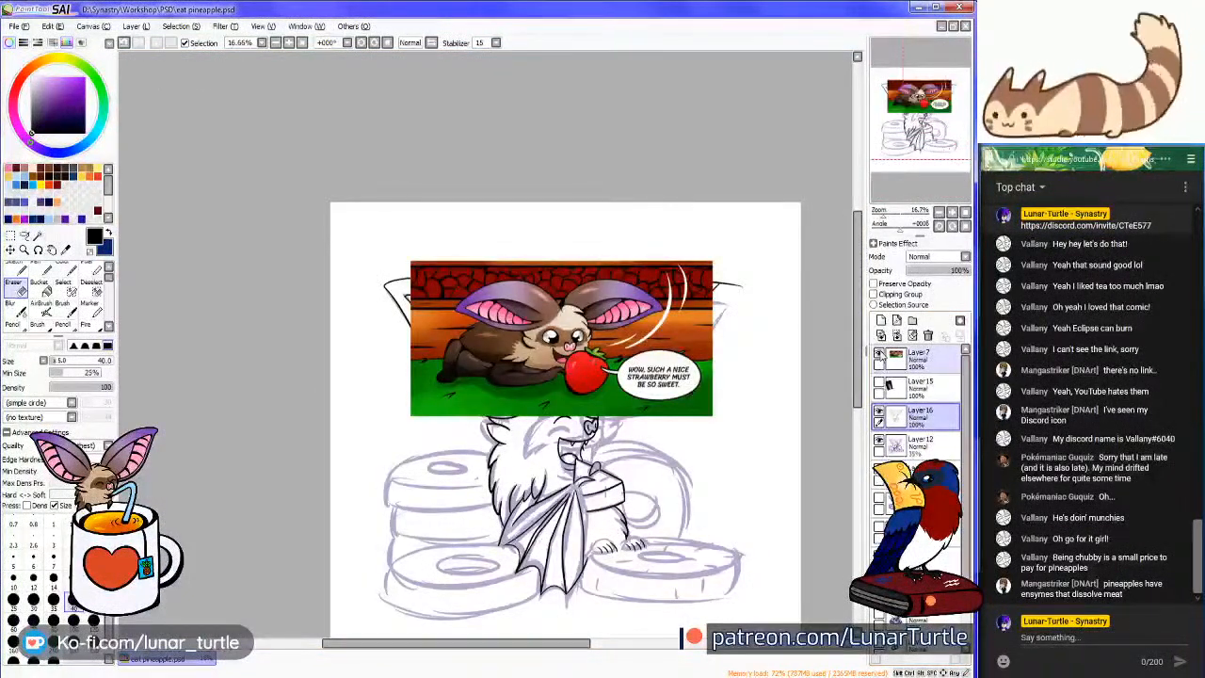
pyautogui.click(880, 355)
pyautogui.scroll(1, 584, 433)
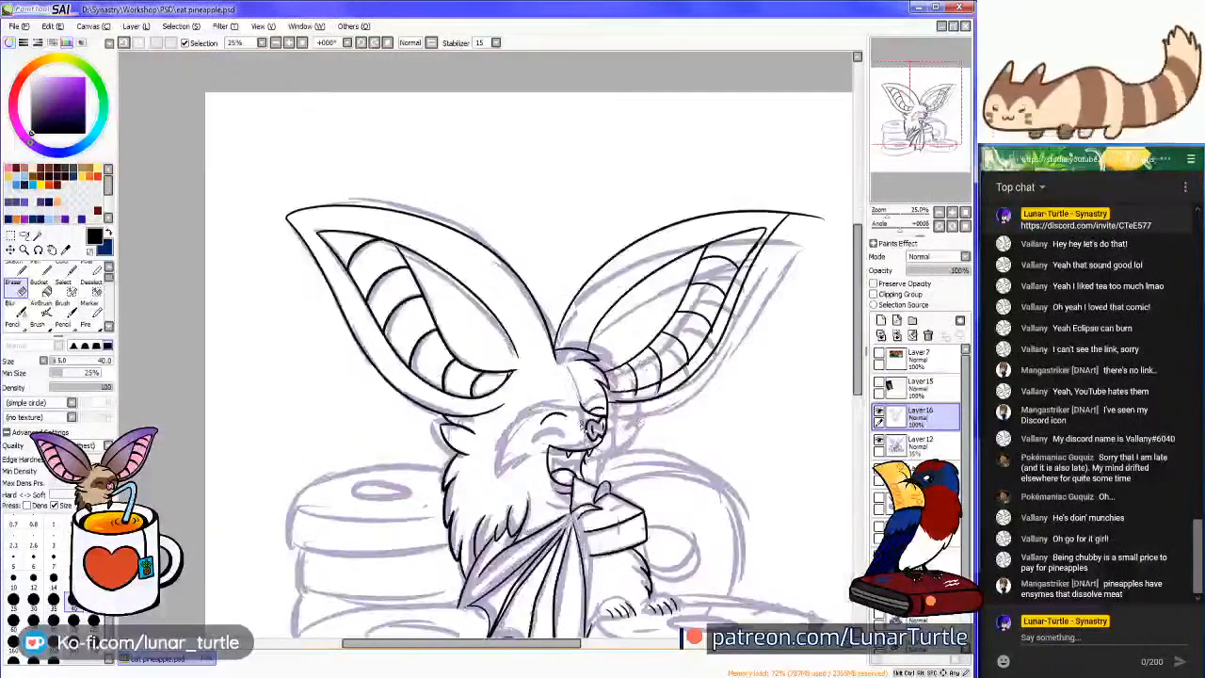
# Compare the bat line art with the sketch and lettering layers by toggling their visibility, leaving only Layer16 and Layer12 shown
pyautogui.click(23, 234)
pyautogui.scroll(2, 575, 182)
pyautogui.scroll(-3, 575, 182)
pyautogui.scroll(2, 439, 199)
pyautogui.scroll(1, 439, 199)
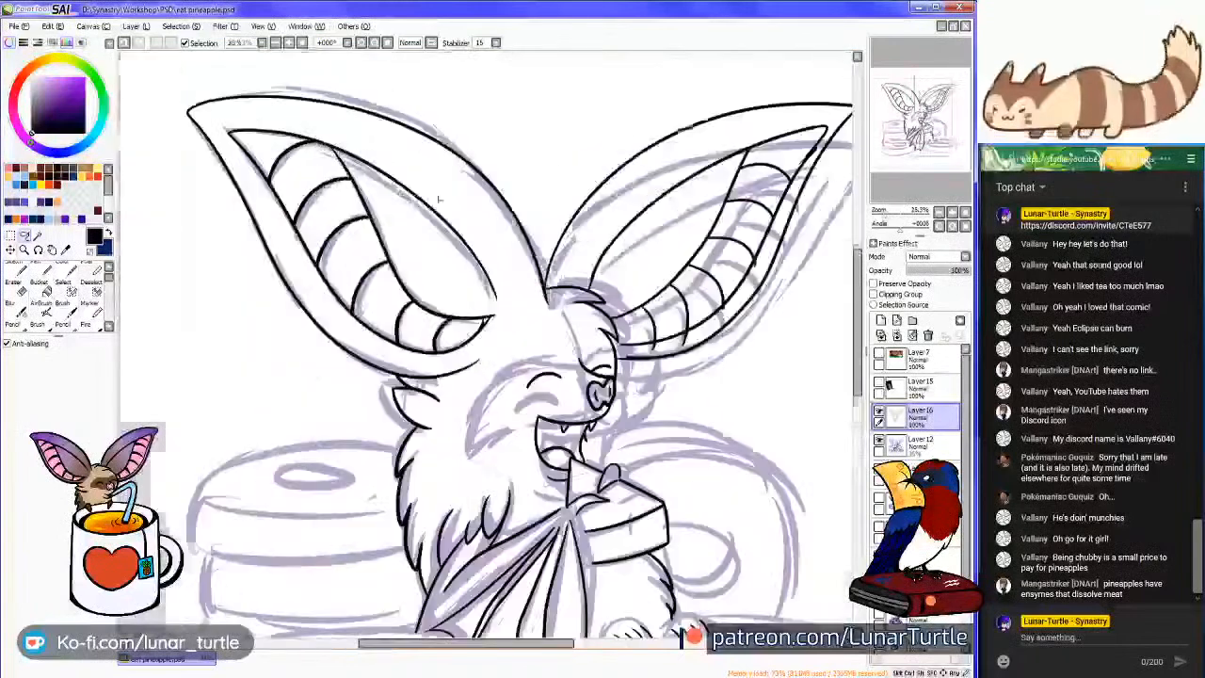
pyautogui.scroll(-4, 439, 199)
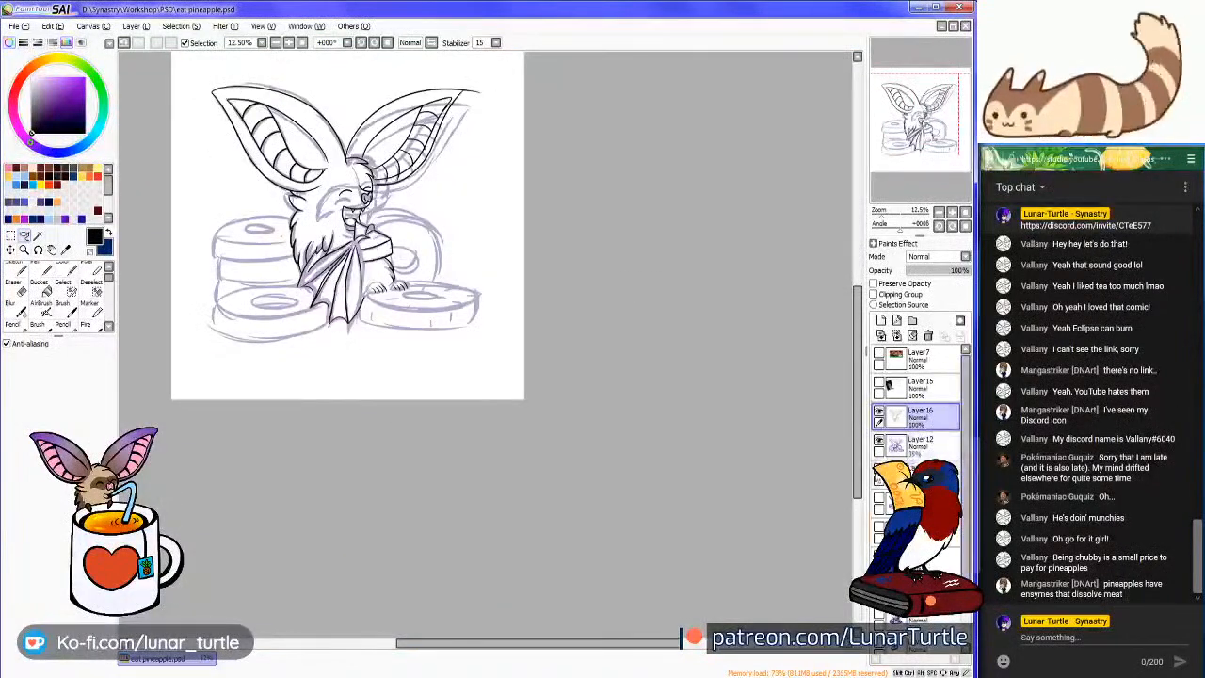
pyautogui.click(879, 470)
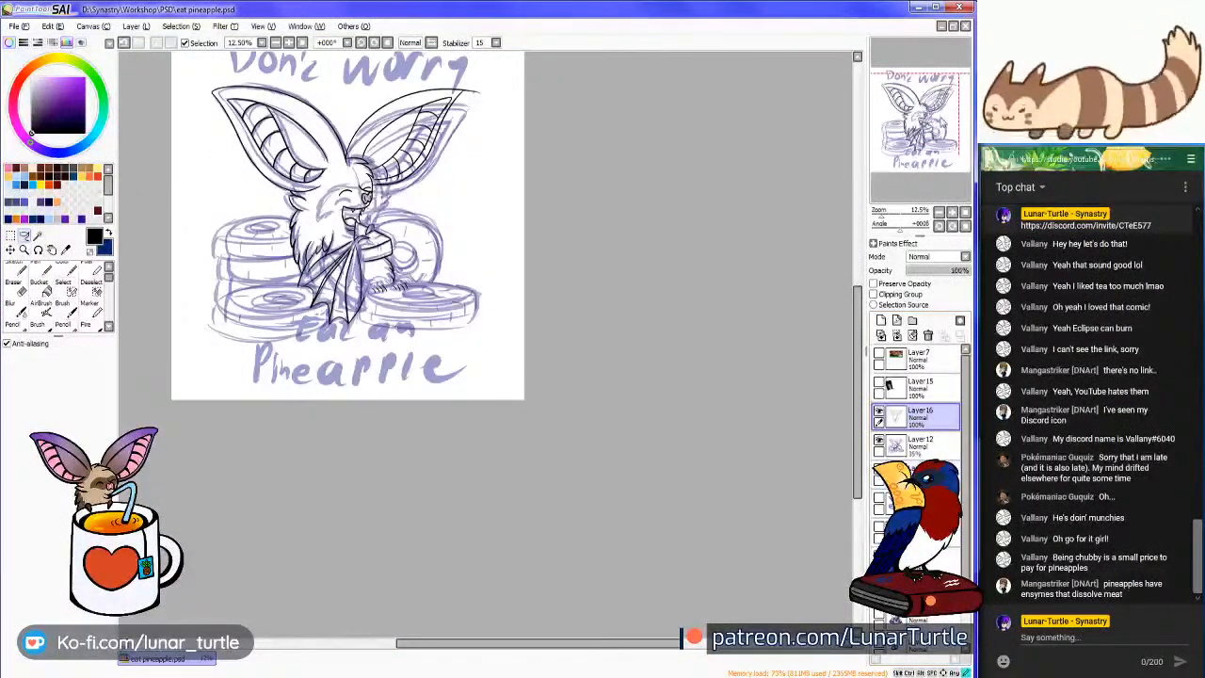
pyautogui.moveTo(391, 87); pyautogui.dragTo(475, 141)
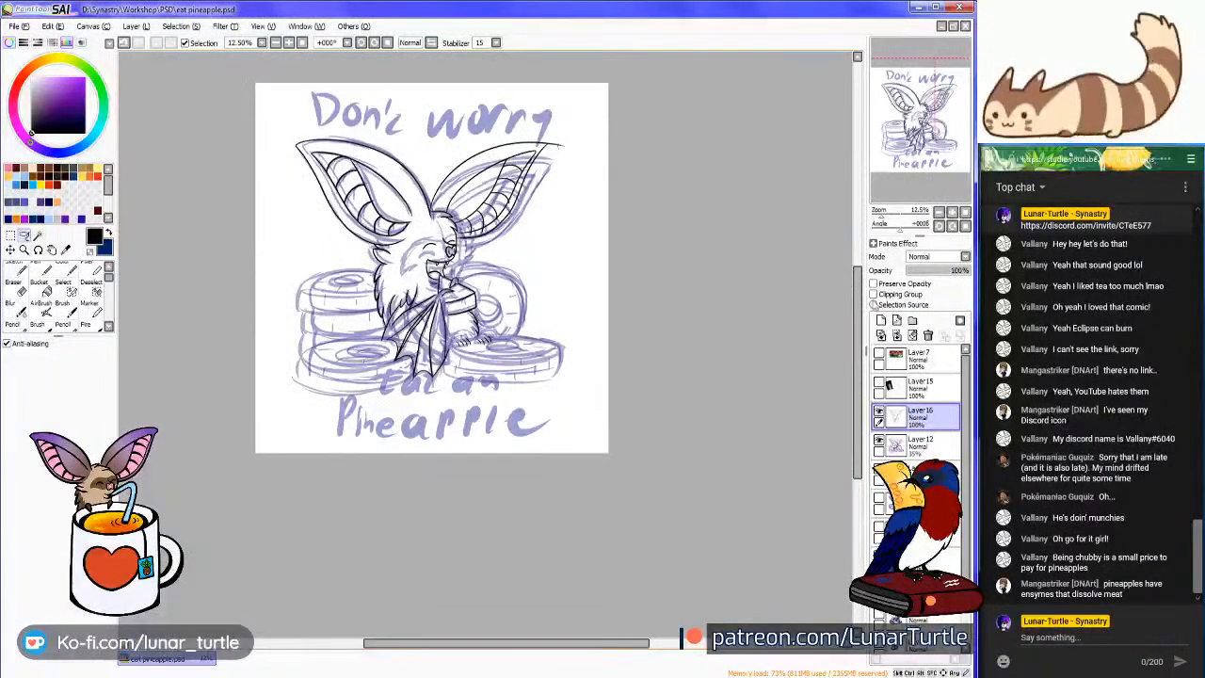
pyautogui.click(880, 417)
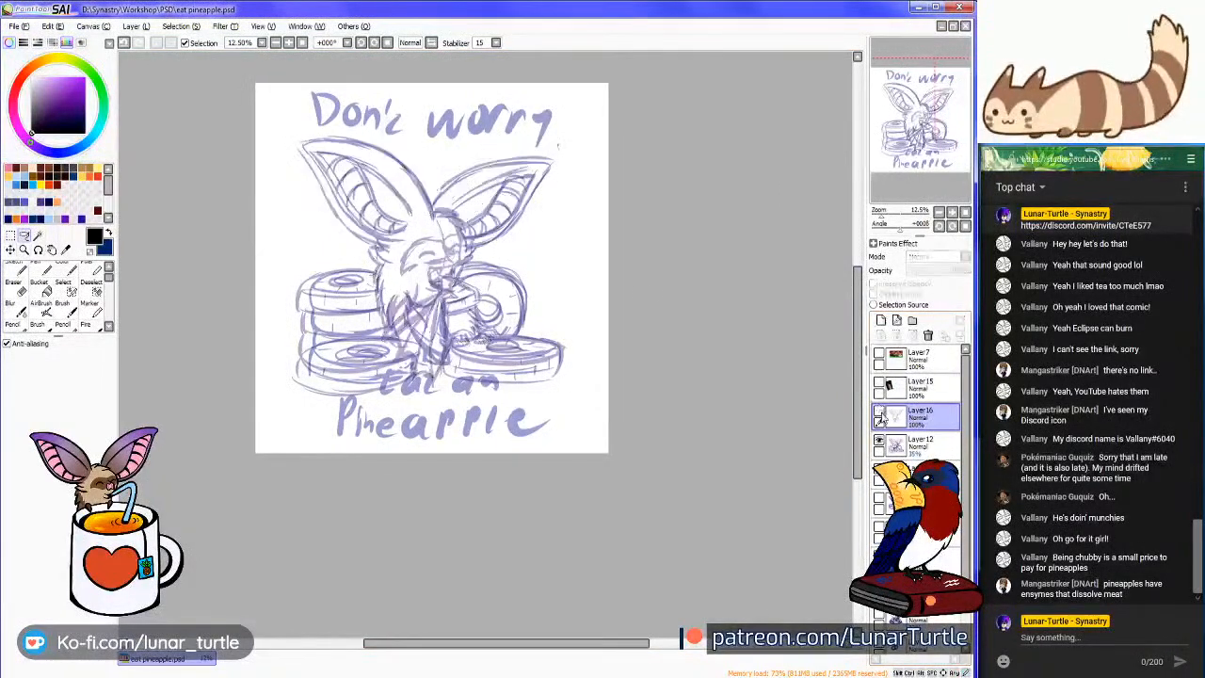
pyautogui.click(879, 440)
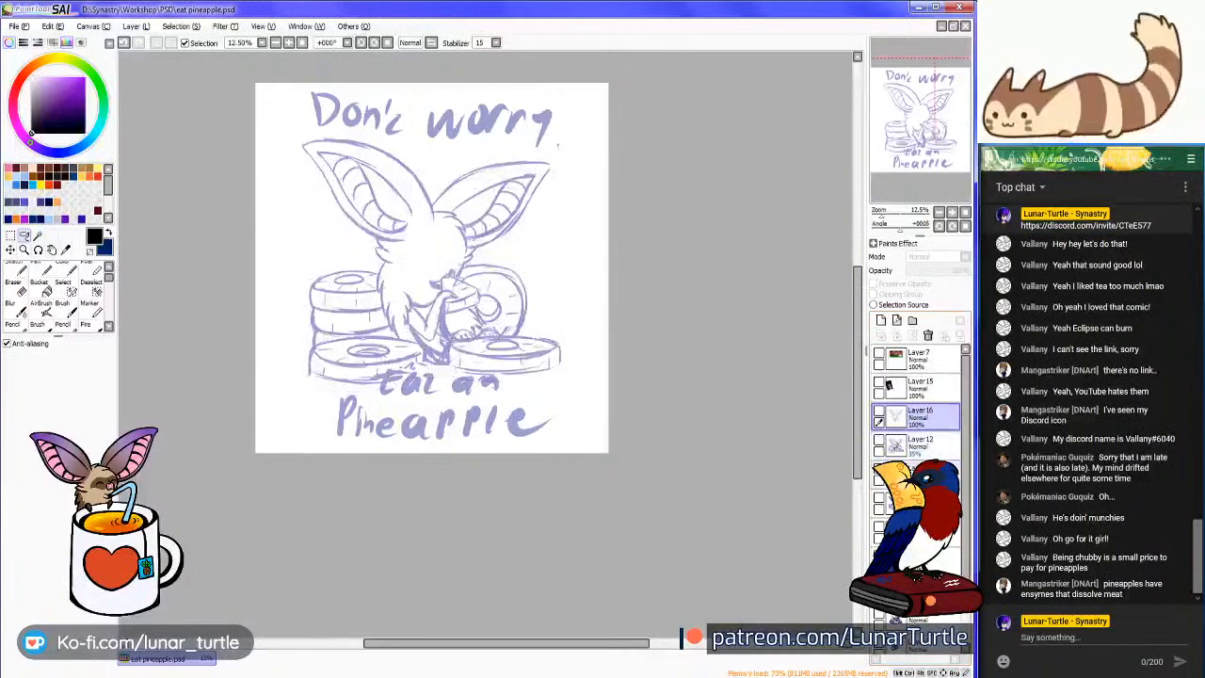
pyautogui.click(879, 440)
pyautogui.click(879, 416)
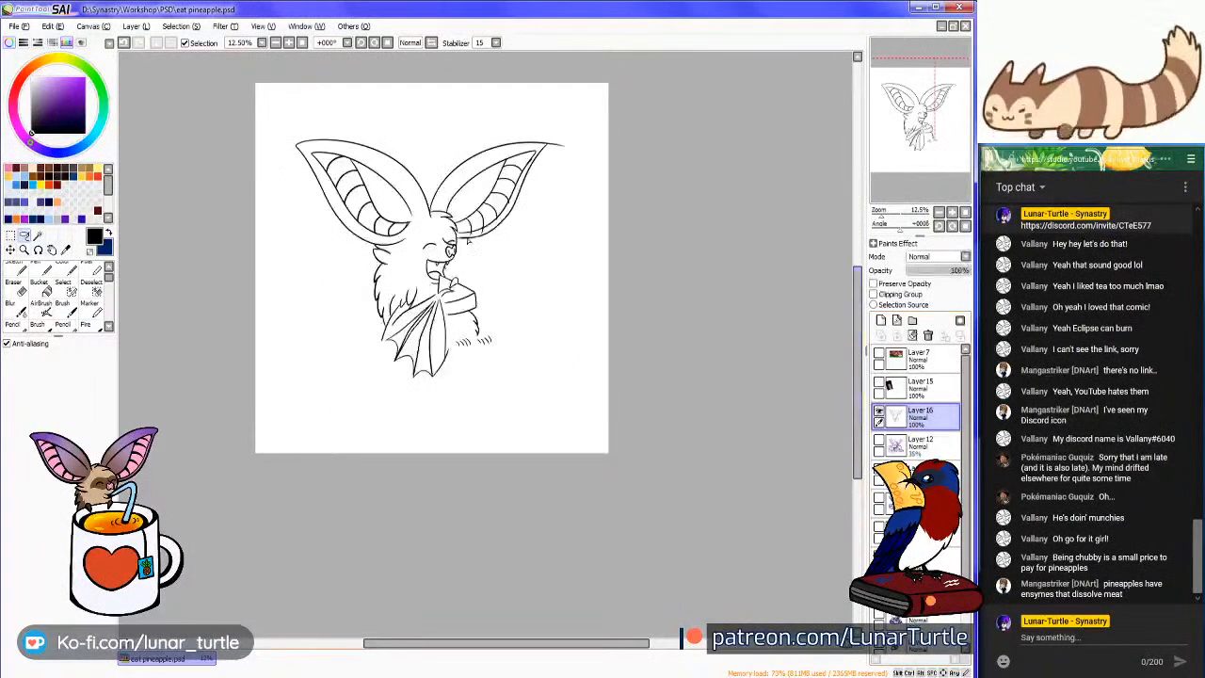
pyautogui.click(880, 440)
# Lasso both inked ears on Layer16, scale them down slightly with Transform and fit them back onto the bat's head
pyautogui.scroll(-1, 340, 185)
pyautogui.scroll(3, 340, 185)
pyautogui.moveTo(320, 163)
pyautogui.mouseDown()
pyautogui.moveTo(300, 204)
pyautogui.moveTo(344, 369)
pyautogui.moveTo(413, 405)
pyautogui.moveTo(467, 416)
pyautogui.moveTo(532, 404)
pyautogui.moveTo(588, 343)
pyautogui.moveTo(623, 350)
pyautogui.moveTo(627, 405)
pyautogui.moveTo(851, 298)
pyautogui.mouseUp()
pyautogui.moveTo(871, 246)
pyautogui.mouseDown()
pyautogui.moveTo(849, 154)
pyautogui.moveTo(556, 80)
pyautogui.moveTo(430, 96)
pyautogui.moveTo(322, 166)
pyautogui.mouseUp()
pyautogui.click(11, 237)
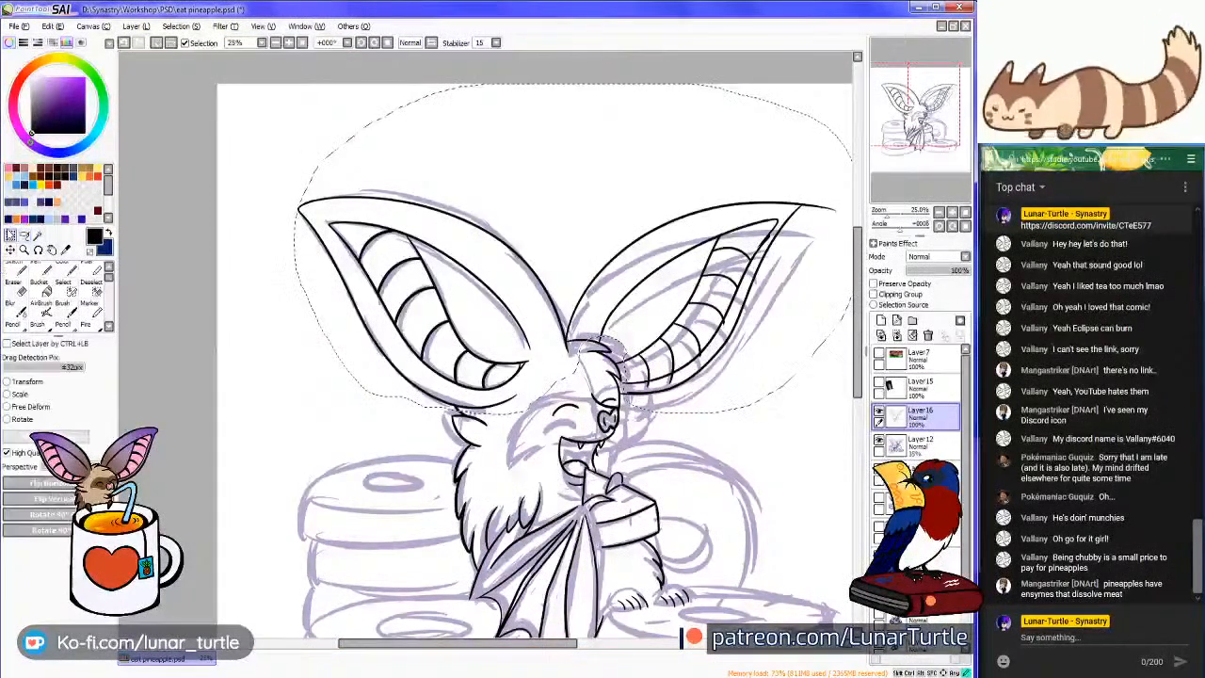
pyautogui.click(26, 381)
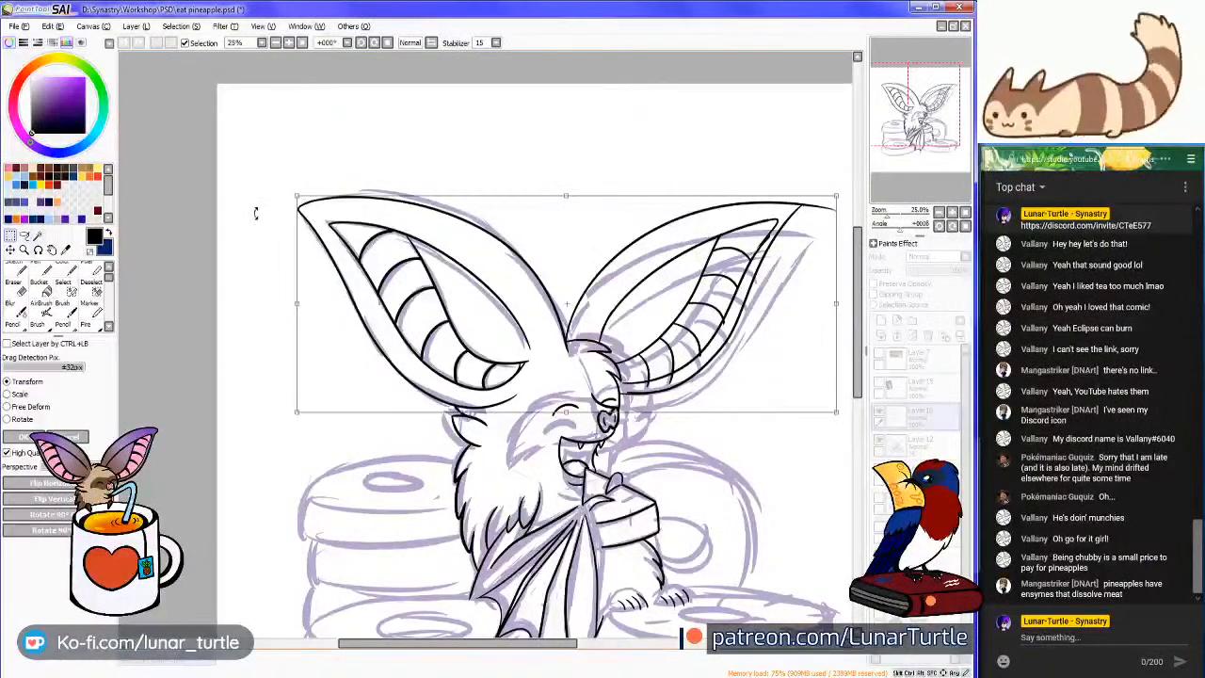
pyautogui.moveTo(296, 195); pyautogui.dragTo(328, 211)
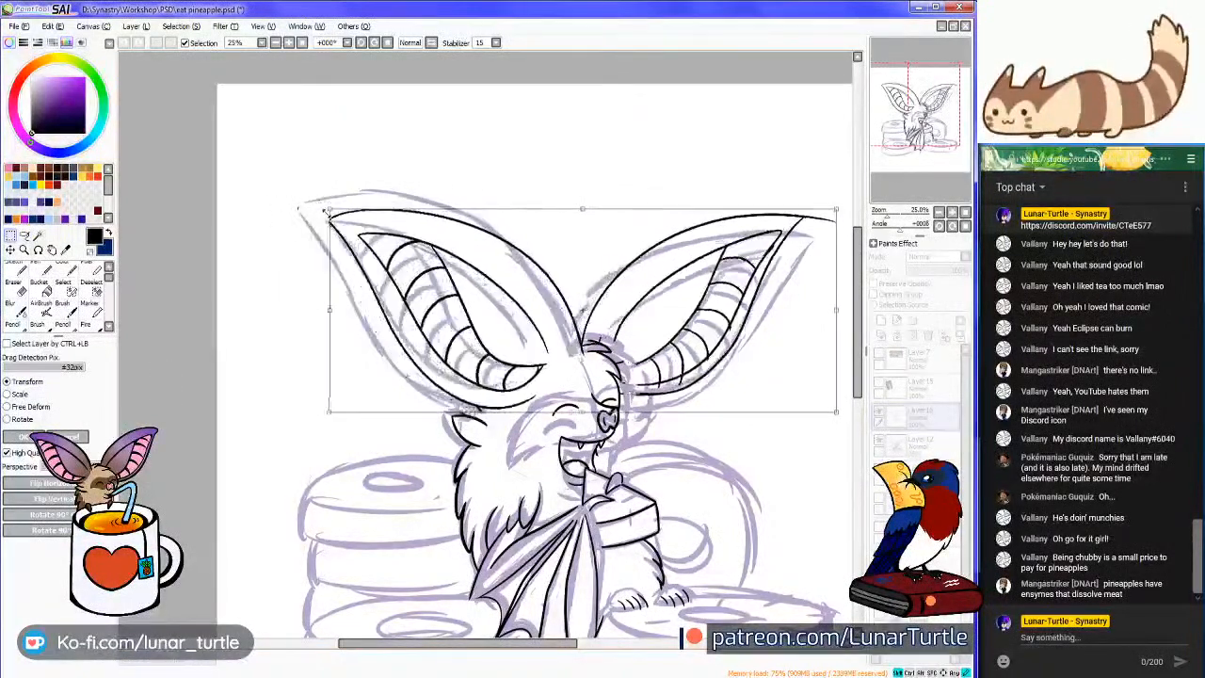
pyautogui.moveTo(436, 308); pyautogui.dragTo(414, 311)
pyautogui.moveTo(314, 212); pyautogui.dragTo(323, 216)
pyautogui.moveTo(463, 311); pyautogui.dragTo(463, 309)
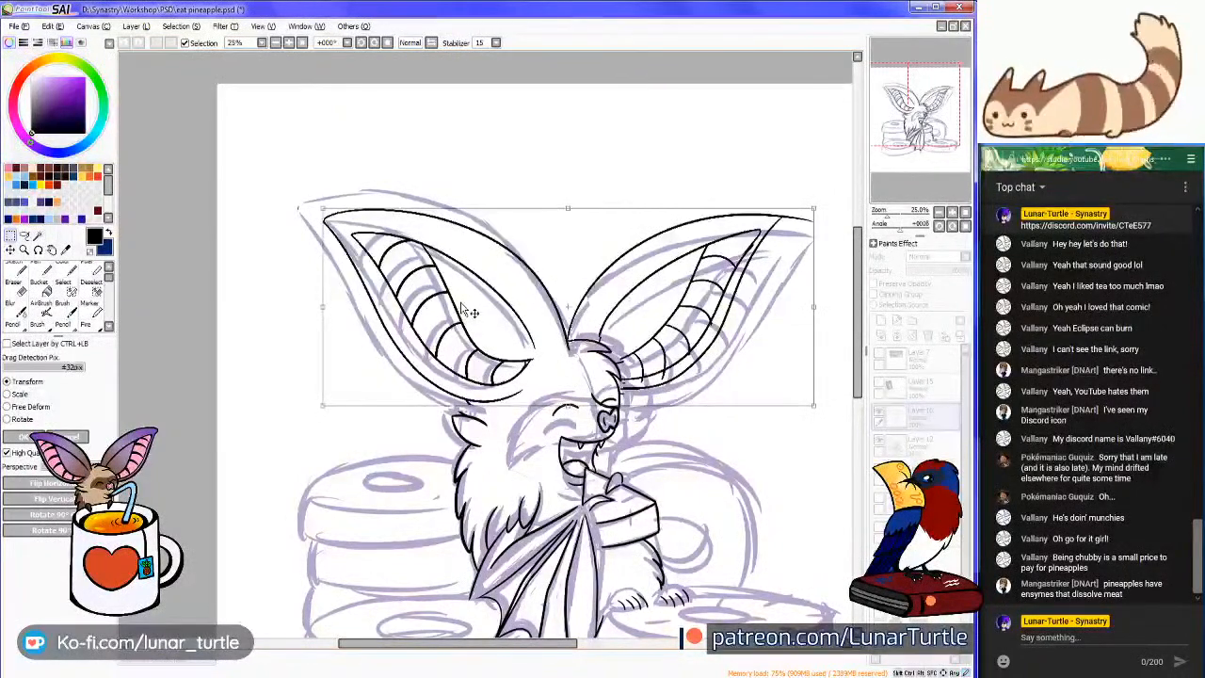
pyautogui.scroll(4, 536, 310)
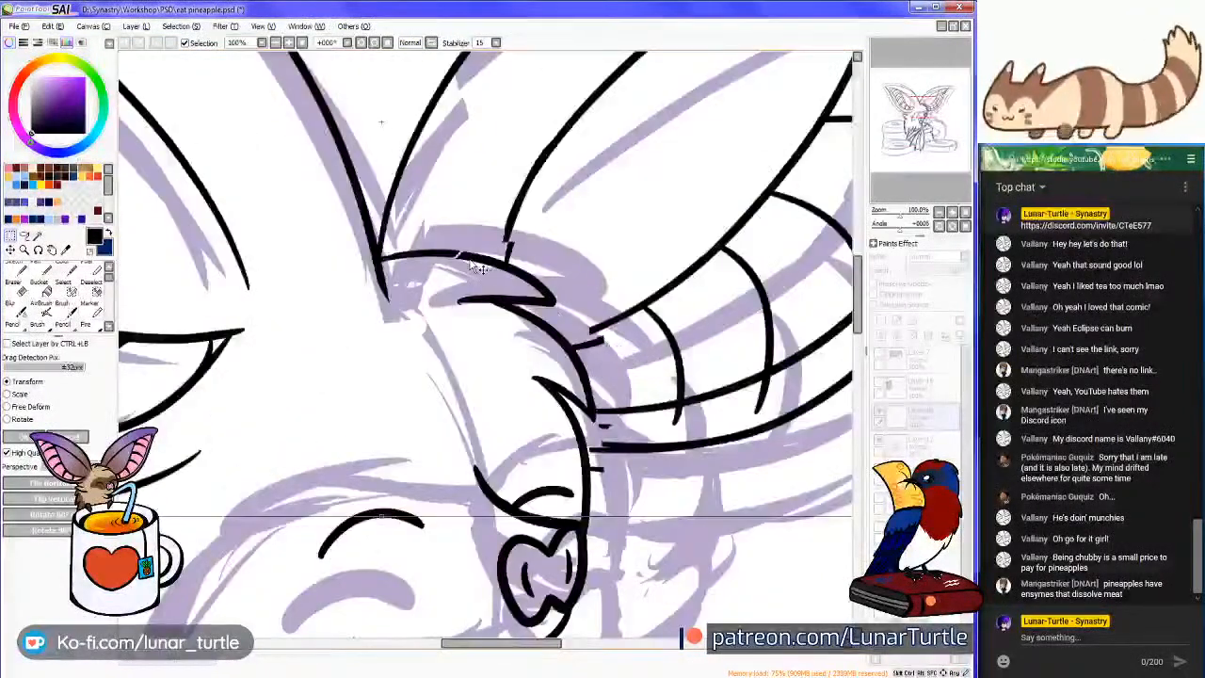
pyautogui.scroll(-4, 490, 354)
pyautogui.scroll(3, 490, 354)
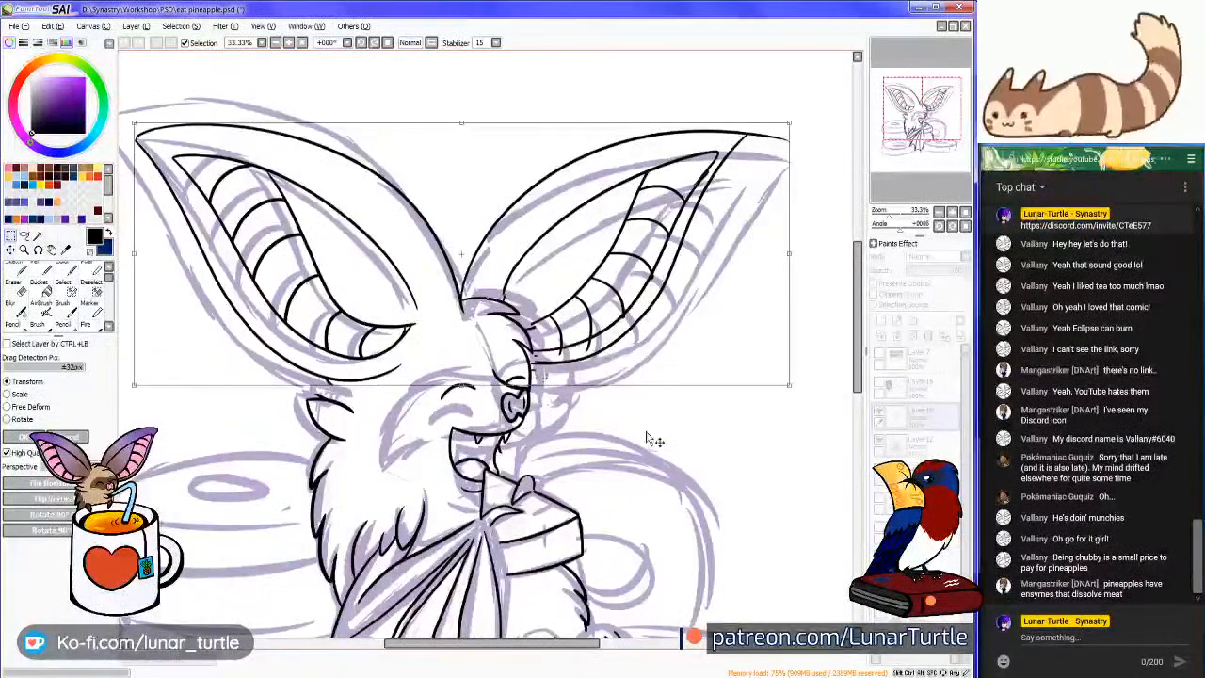
pyautogui.press('Return')
pyautogui.scroll(-2, 652, 400)
pyautogui.scroll(1, 652, 400)
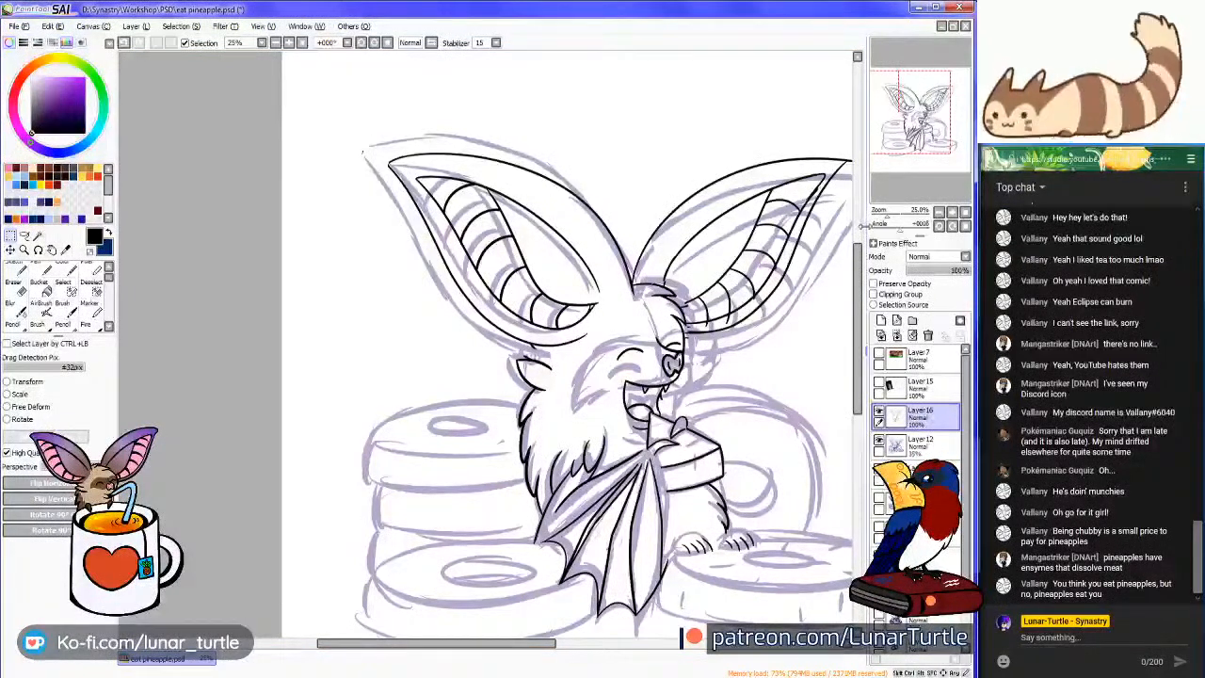
# Erase the inked fur tuft on the bat's cheek just below the large ear
pyautogui.moveTo(560, 355); pyautogui.dragTo(303, 328)
pyautogui.scroll(3, 561, 345)
pyautogui.click(15, 285)
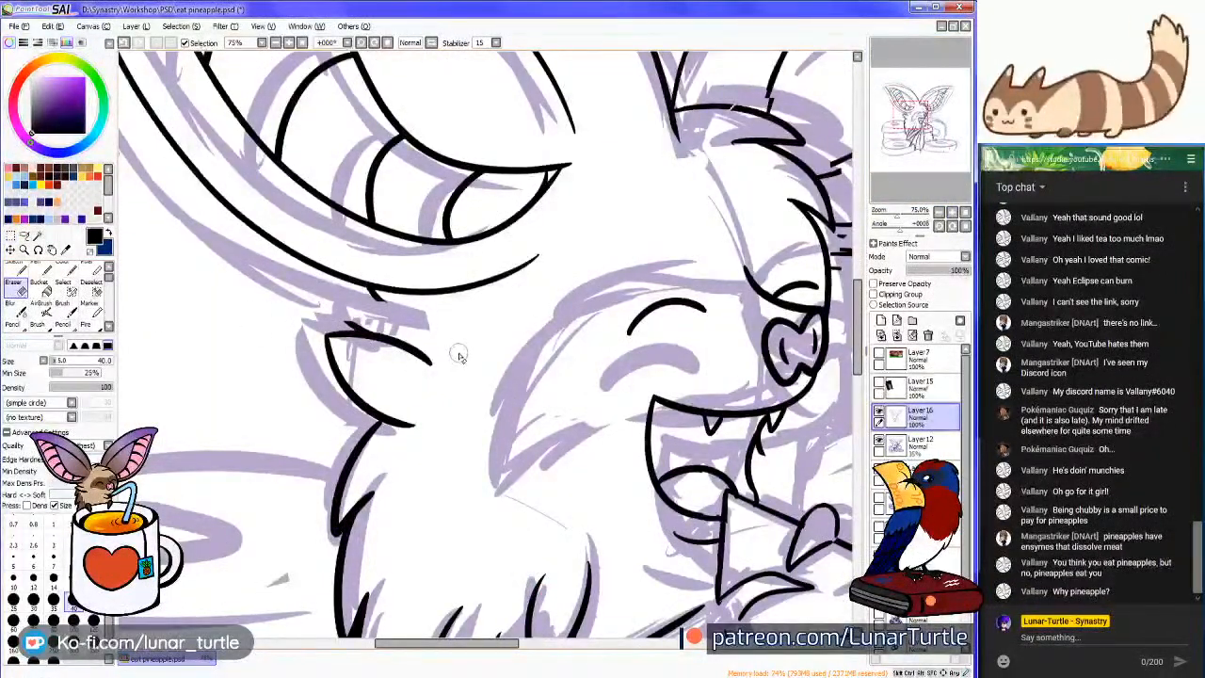
pyautogui.moveTo(458, 350)
pyautogui.mouseDown()
pyautogui.moveTo(320, 330)
pyautogui.moveTo(348, 358)
pyautogui.moveTo(317, 338)
pyautogui.moveTo(313, 357)
pyautogui.moveTo(399, 414)
pyautogui.moveTo(383, 423)
pyautogui.moveTo(359, 301)
pyautogui.moveTo(391, 311)
pyautogui.mouseUp()
# Redraw the cheek tuft below the large ear as a smaller rounded shape with the Pencil at size 16
pyautogui.press('n')
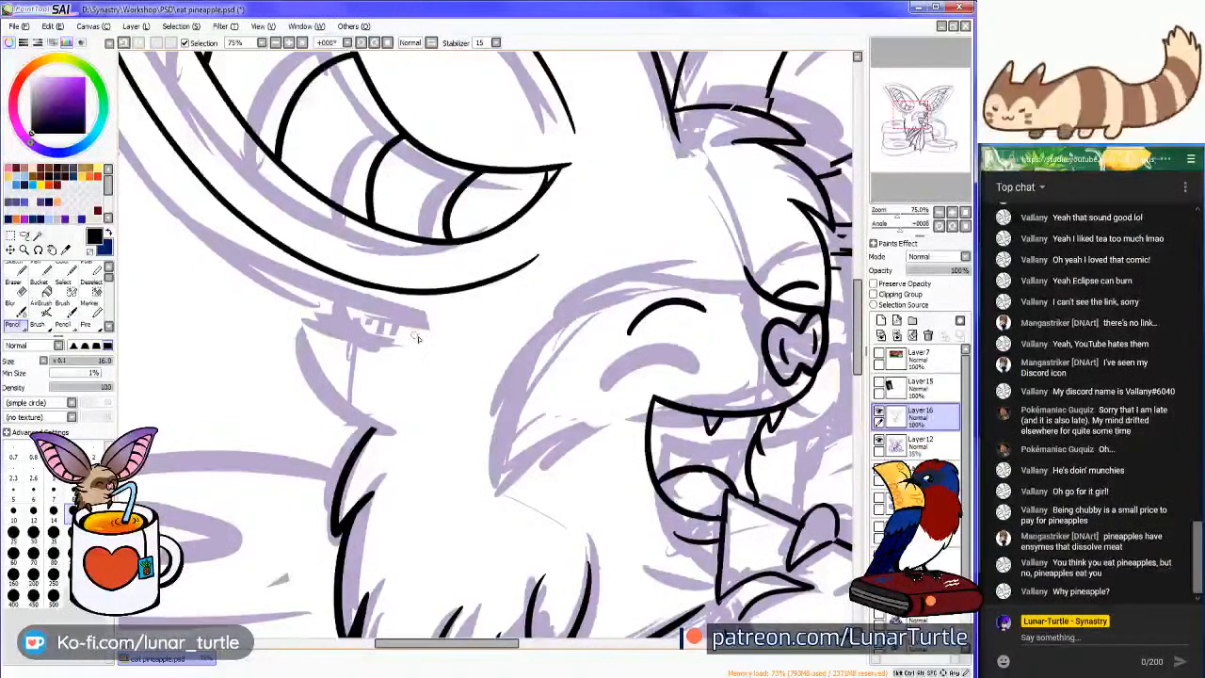
pyautogui.moveTo(426, 334); pyautogui.dragTo(370, 323)
pyautogui.moveTo(370, 325)
pyautogui.mouseDown()
pyautogui.moveTo(413, 376)
pyautogui.moveTo(448, 372)
pyautogui.mouseUp()
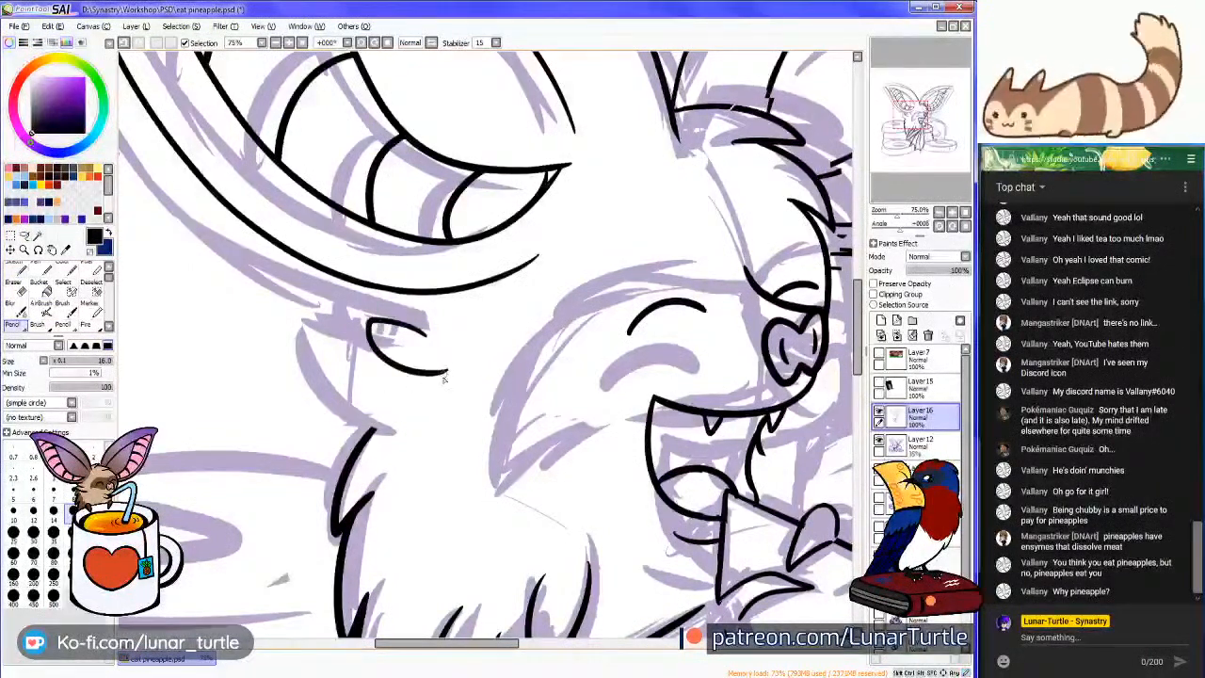
# Undo the last cheek tuft strokes and redraw it as a smaller pointed tuft joined to the ear's lower edge
pyautogui.hotkey('ctrl', 'z')
pyautogui.hotkey('ctrl', 'z')
pyautogui.hotkey('ctrl', 'z')
pyautogui.moveTo(365, 324); pyautogui.dragTo(442, 336)
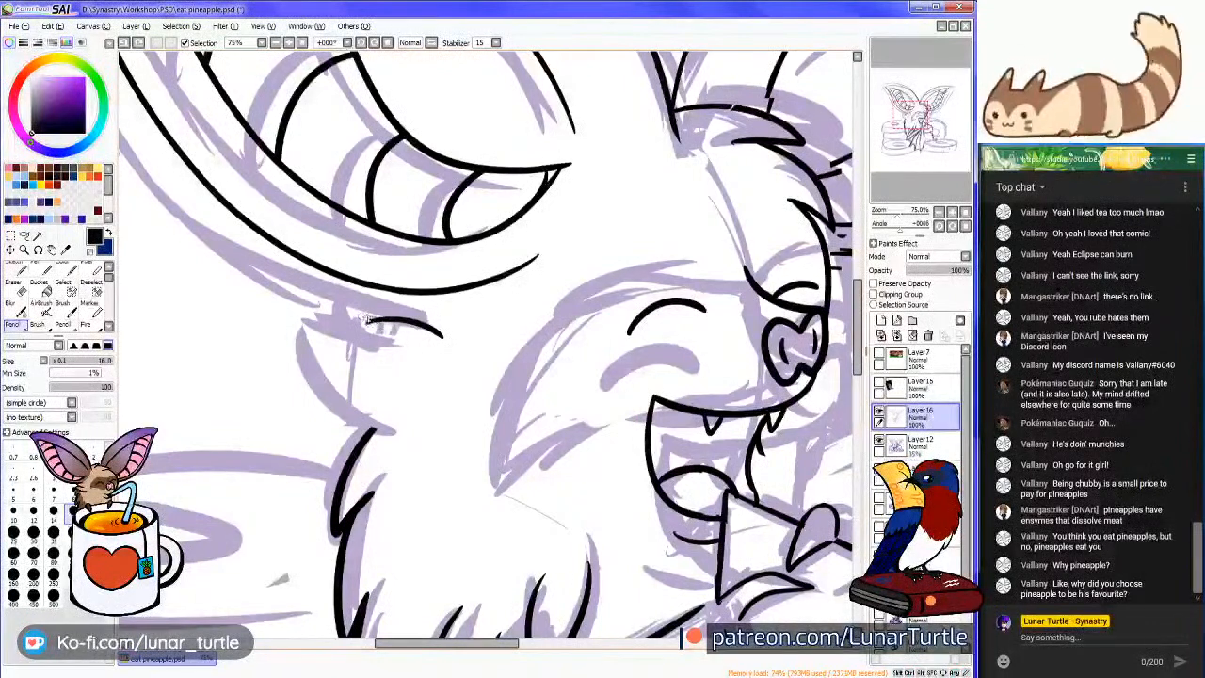
pyautogui.moveTo(365, 325)
pyautogui.mouseDown()
pyautogui.moveTo(399, 369)
pyautogui.moveTo(442, 379)
pyautogui.mouseUp()
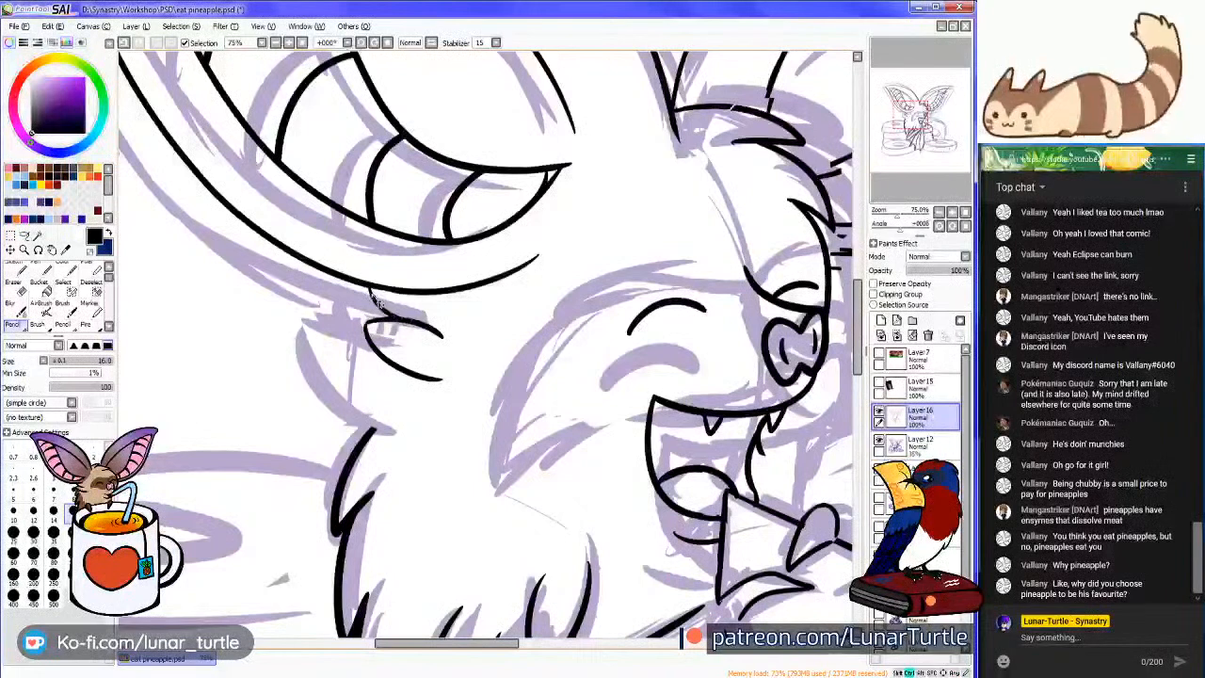
pyautogui.moveTo(361, 290); pyautogui.dragTo(403, 326)
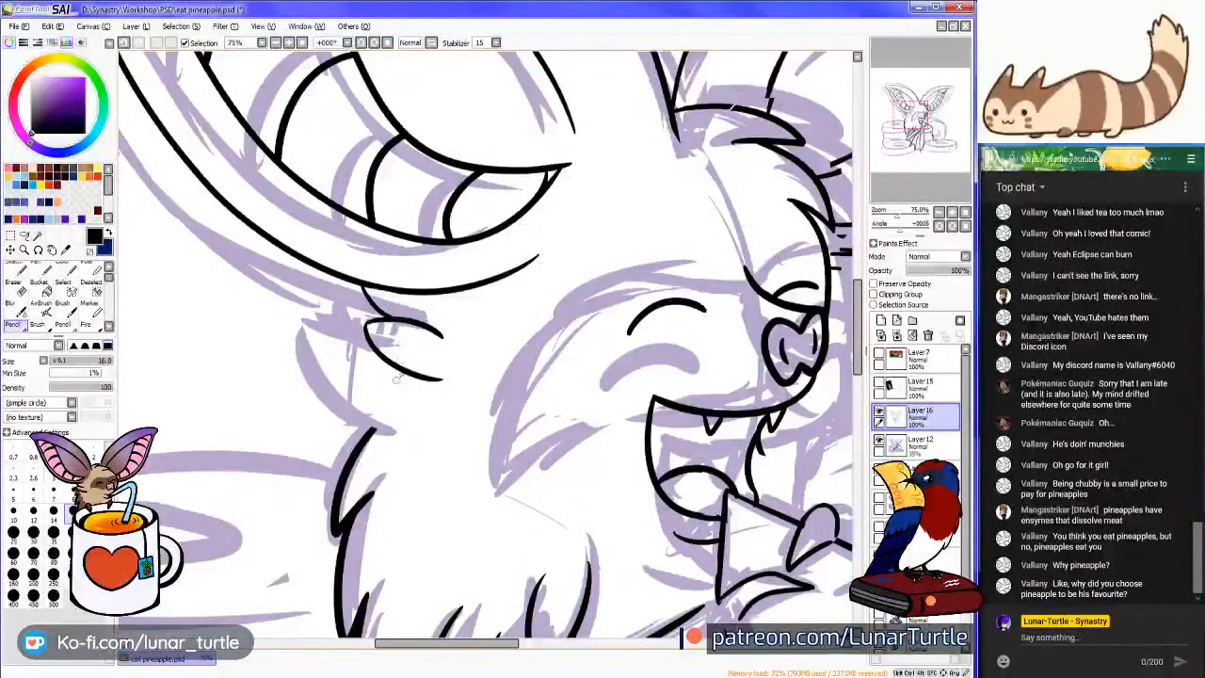
# Ink the fur line running from the cheek tuft down to the neck fur
pyautogui.moveTo(405, 369); pyautogui.dragTo(348, 458)
pyautogui.hotkey('ctrl', 'z')
pyautogui.moveTo(404, 371); pyautogui.dragTo(348, 459)
pyautogui.click(939, 213)
pyautogui.click(940, 213)
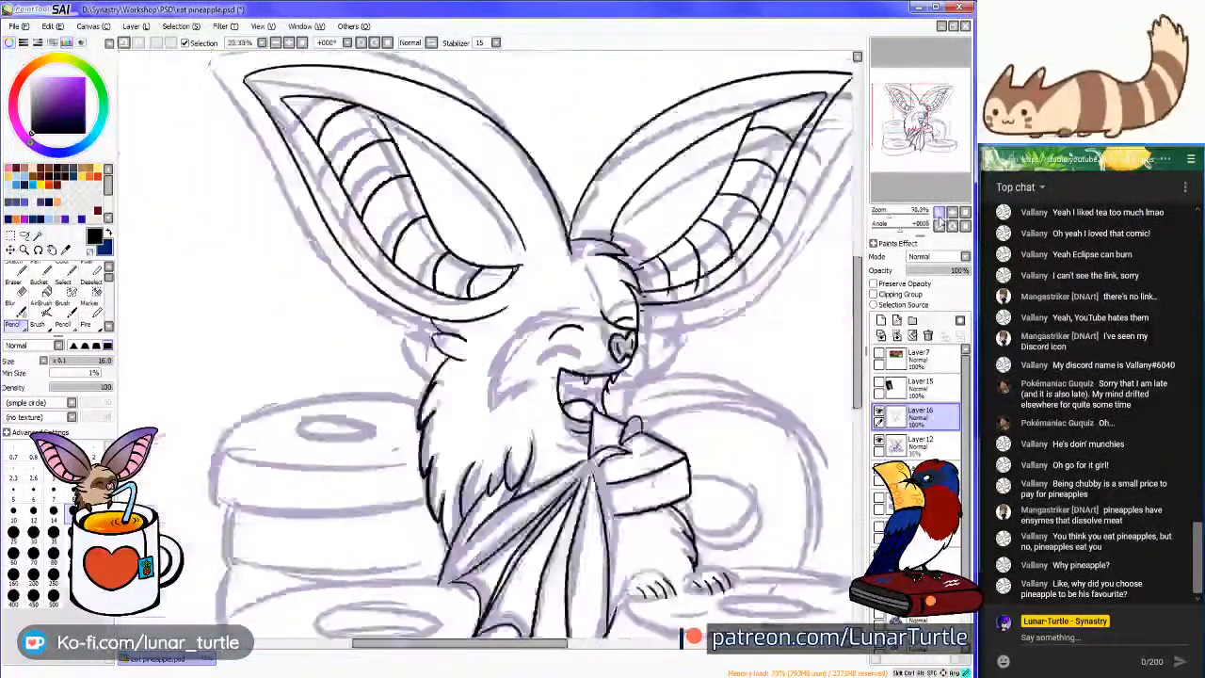
pyautogui.click(939, 213)
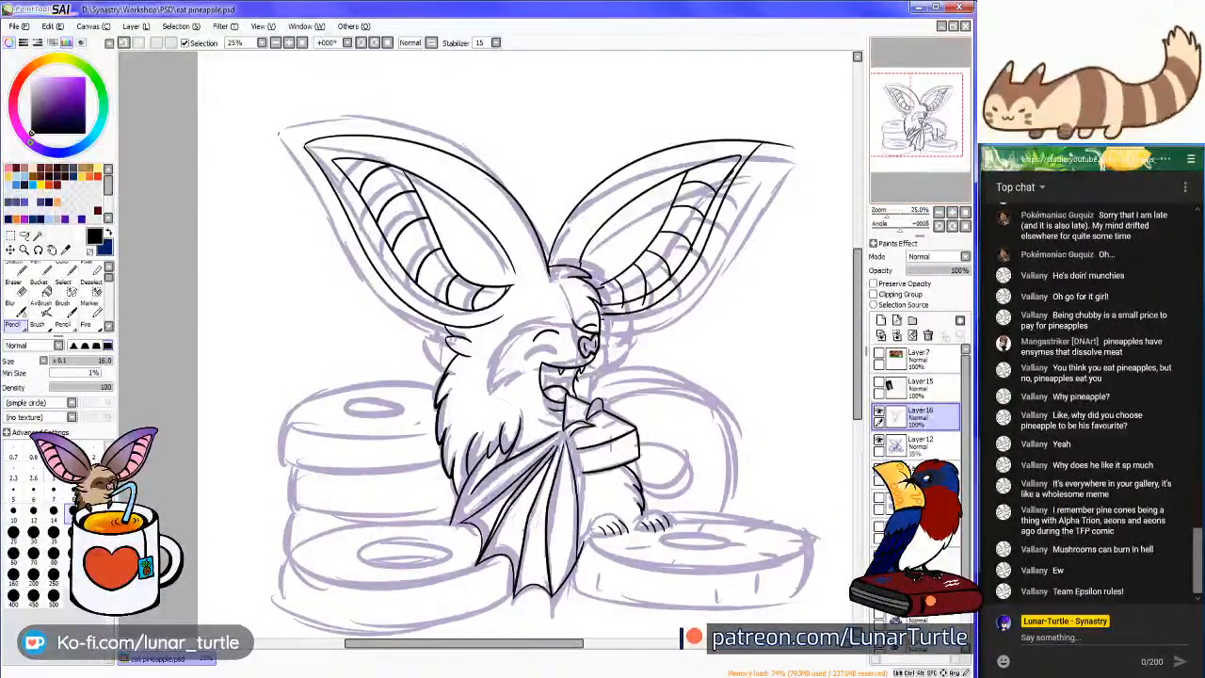
# Extend the thumb line and the upper front edge of the held pineapple piece to meet the wing's outer line
pyautogui.moveTo(965, 132)
pyautogui.mouseDown()
pyautogui.moveTo(949, 130)
pyautogui.moveTo(958, 165)
pyautogui.moveTo(939, 151)
pyautogui.mouseUp()
pyautogui.click(953, 212)
pyautogui.click(953, 212)
pyautogui.click(952, 212)
pyautogui.click(953, 212)
pyautogui.scroll(1, 448, 318)
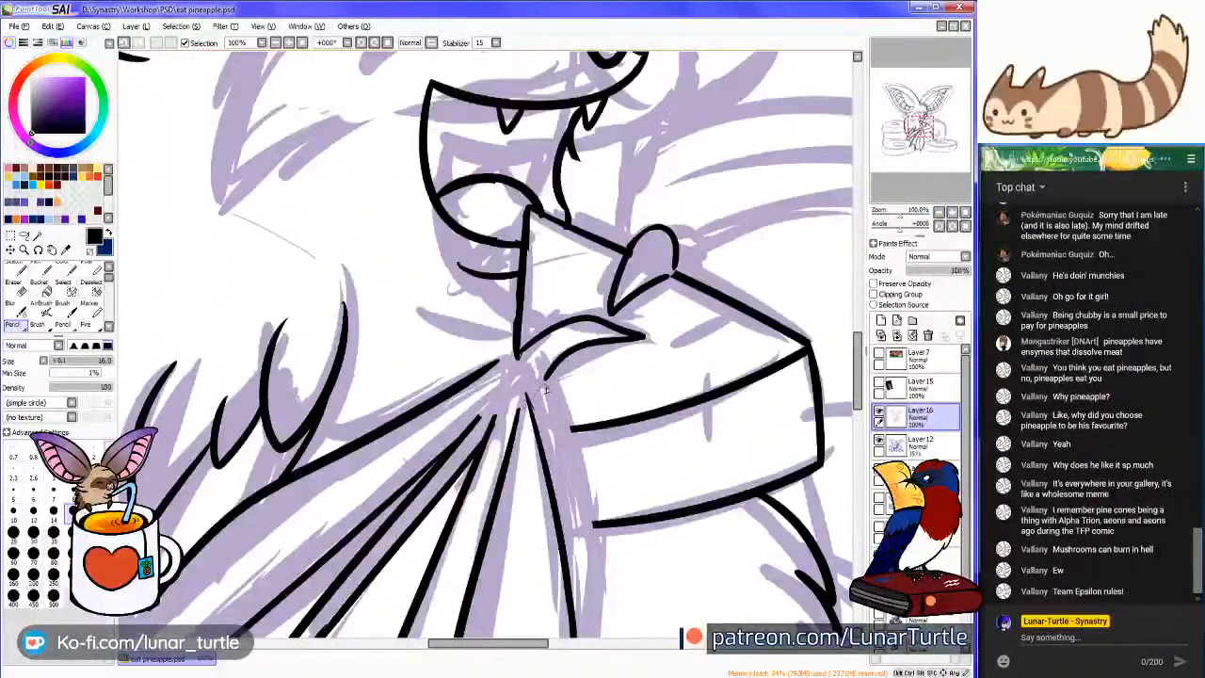
pyautogui.moveTo(544, 381)
pyautogui.mouseDown()
pyautogui.moveTo(530, 415)
pyautogui.moveTo(648, 416)
pyautogui.mouseUp()
pyautogui.hotkey('ctrl', 'z')
pyautogui.moveTo(573, 434); pyautogui.dragTo(644, 422)
pyautogui.hotkey('ctrl', 'z')
pyautogui.moveTo(573, 435); pyautogui.dragTo(663, 407)
pyautogui.hotkey('ctrl', 'z')
pyautogui.moveTo(544, 436); pyautogui.dragTo(640, 414)
pyautogui.hotkey('ctrl', 'z')
pyautogui.moveTo(533, 434); pyautogui.dragTo(648, 417)
pyautogui.hotkey('ctrl', 'z')
pyautogui.moveTo(544, 442); pyautogui.dragTo(644, 428)
pyautogui.hotkey('ctrl', 'z')
pyautogui.moveTo(534, 433); pyautogui.dragTo(644, 414)
# Extend the lower edge of the held pineapple piece so it meets the wing's outer line
pyautogui.moveTo(564, 526); pyautogui.dragTo(664, 515)
pyautogui.hotkey('ctrl', 'z')
pyautogui.moveTo(564, 525); pyautogui.dragTo(663, 515)
pyautogui.hotkey('ctrl', 'z')
pyautogui.moveTo(562, 528); pyautogui.dragTo(688, 510)
pyautogui.hotkey('ctrl', 'z')
pyautogui.moveTo(561, 529); pyautogui.dragTo(671, 518)
pyautogui.hotkey('ctrl', 'z')
pyautogui.moveTo(562, 528); pyautogui.dragTo(662, 517)
pyautogui.hotkey('ctrl', 'z')
pyautogui.moveTo(555, 529); pyautogui.dragTo(650, 520)
pyautogui.hotkey('ctrl', 'z')
pyautogui.moveTo(563, 528); pyautogui.dragTo(650, 519)
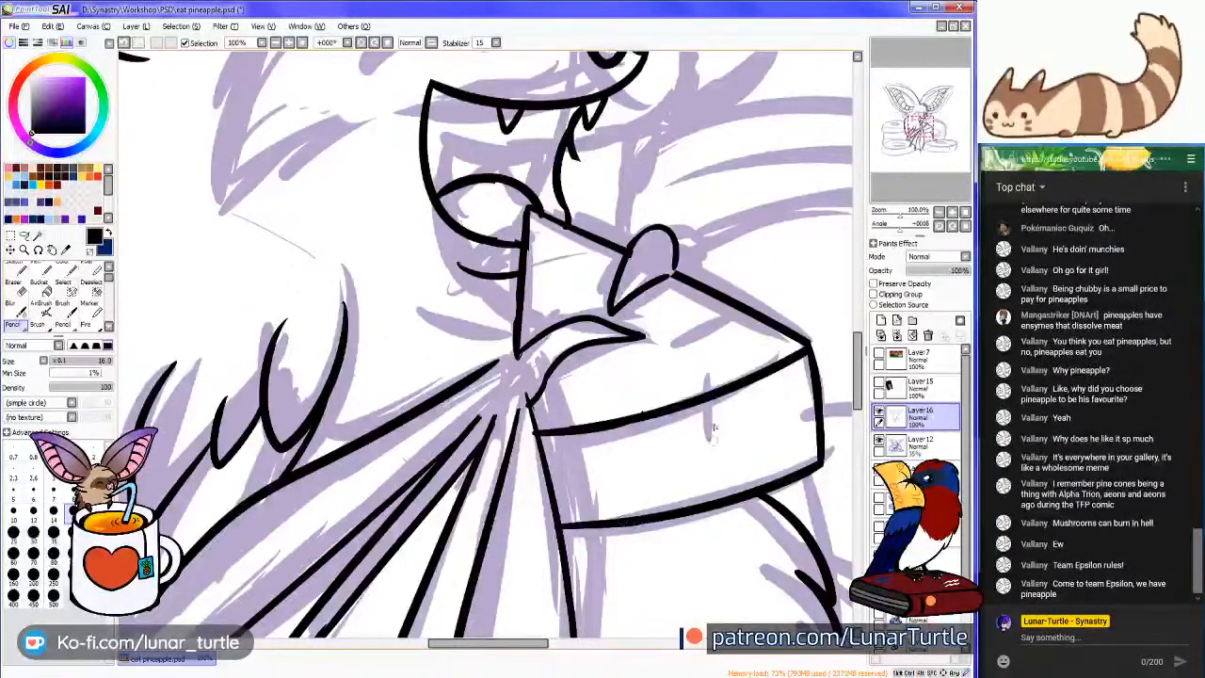
# Add four short texture marks to the held pineapple piece, two on its front side and two on its top face
pyautogui.moveTo(675, 413); pyautogui.dragTo(676, 450)
pyautogui.moveTo(628, 513); pyautogui.dragTo(627, 481)
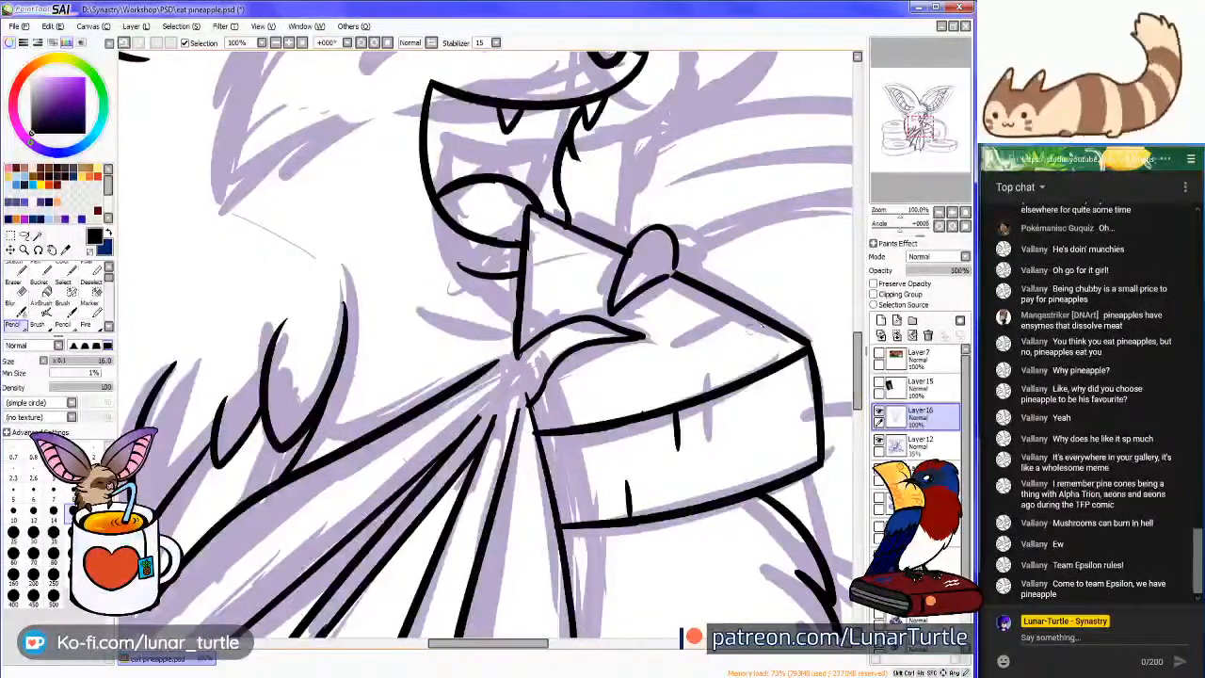
pyautogui.moveTo(708, 356); pyautogui.dragTo(727, 381)
pyautogui.moveTo(554, 256); pyautogui.dragTo(570, 290)
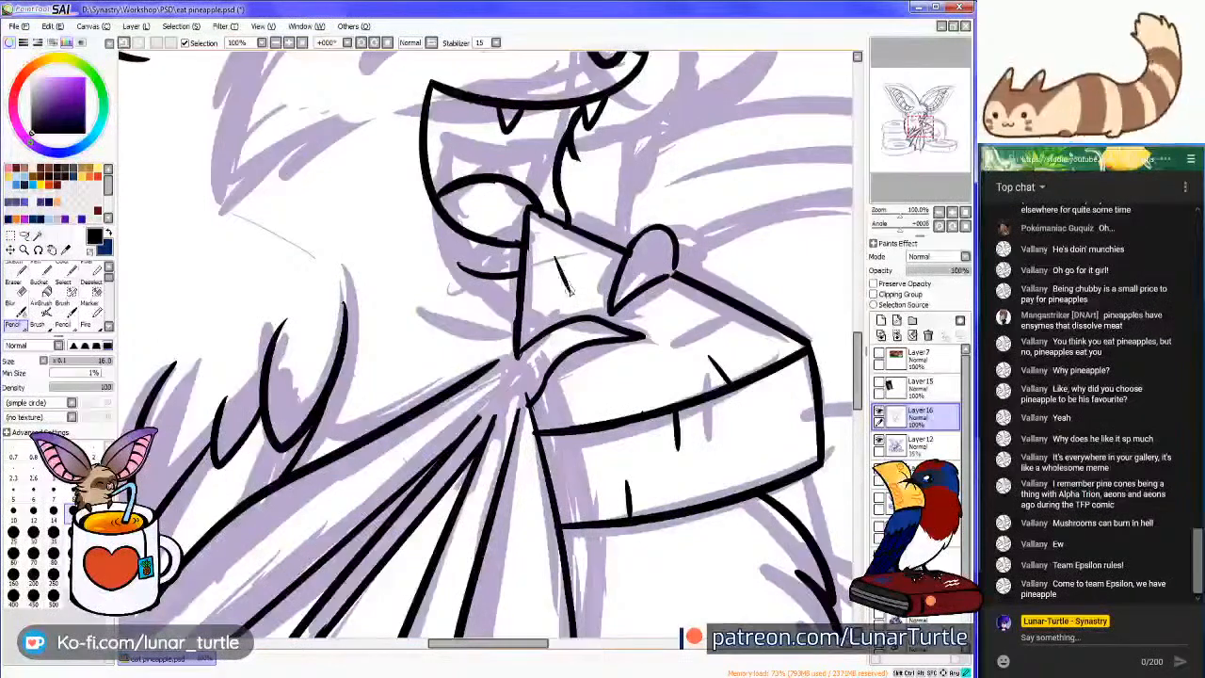
pyautogui.click(952, 212)
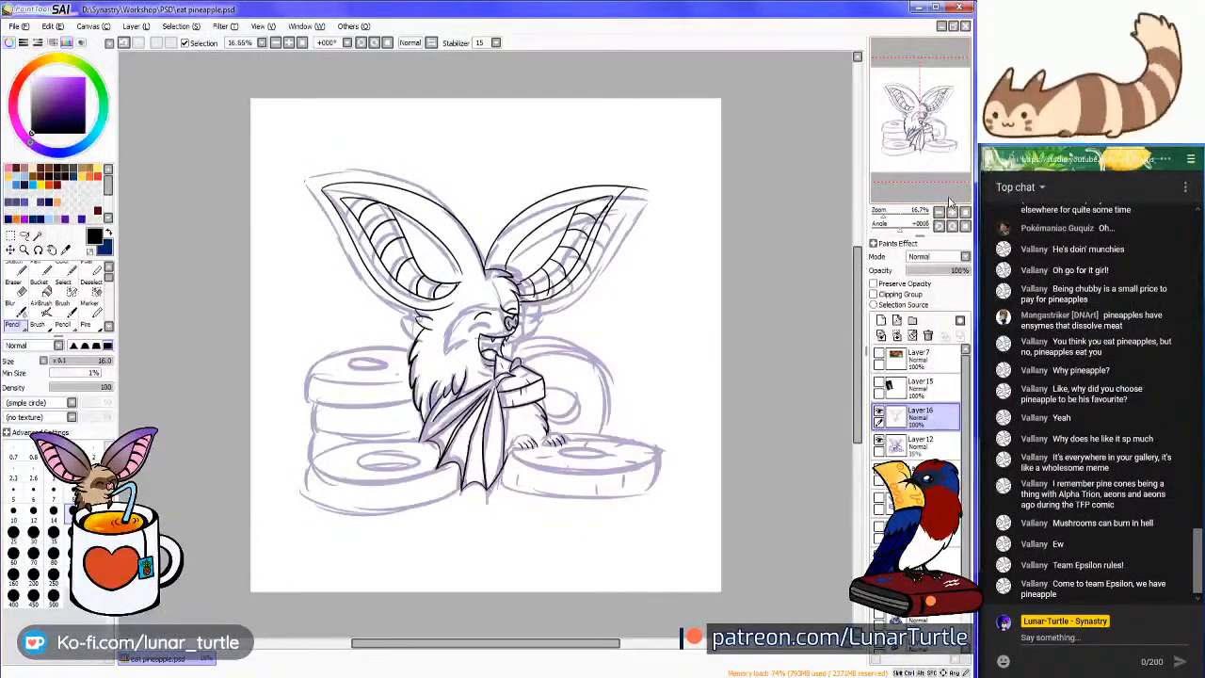
pyautogui.click(19, 25)
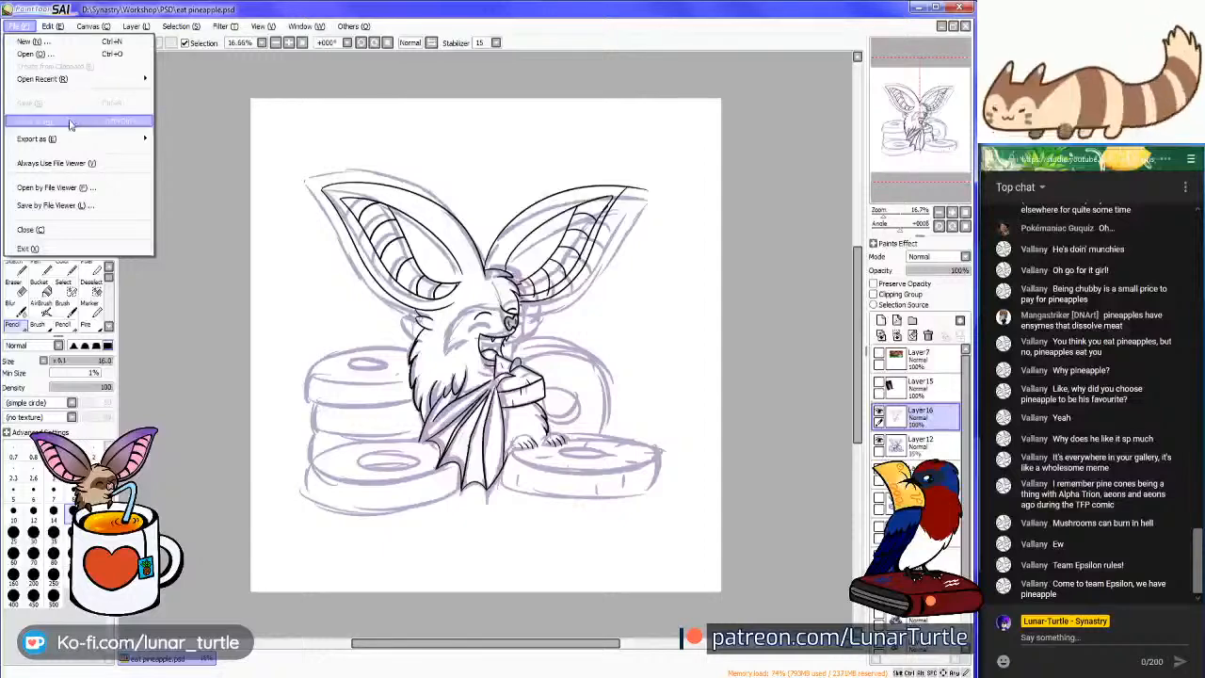
pyautogui.click(687, 203)
pyautogui.scroll(2, 756, 186)
pyautogui.scroll(-3, 751, 189)
pyautogui.scroll(3, 452, 279)
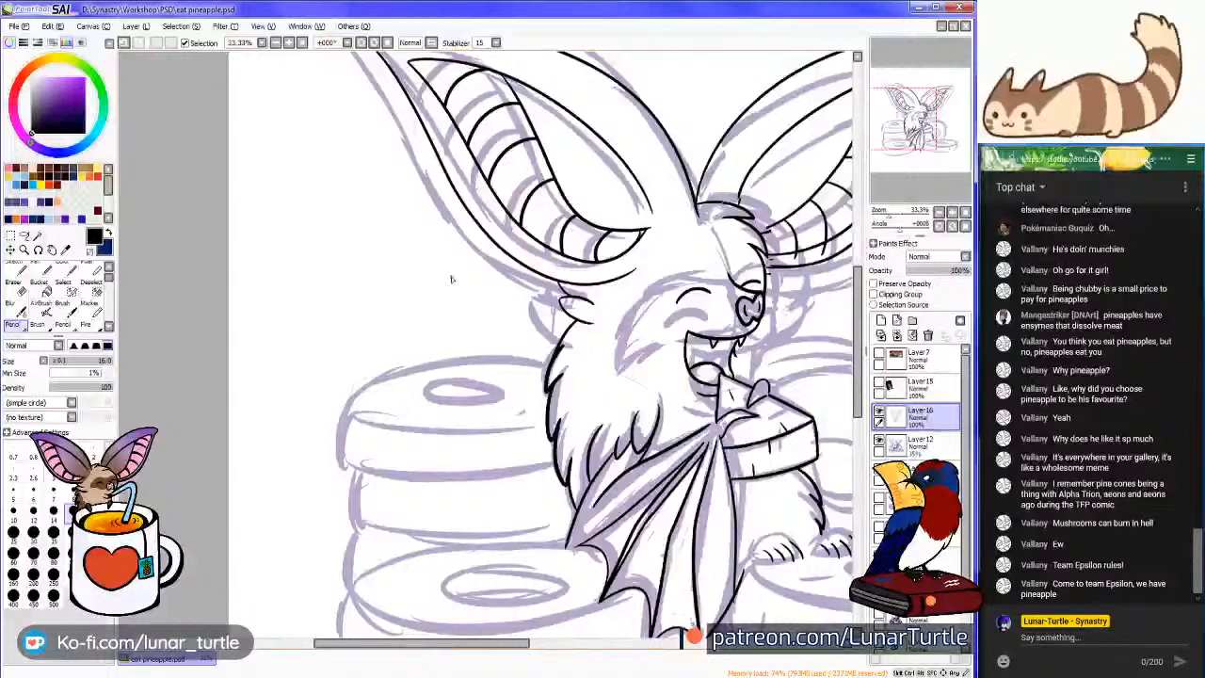
pyautogui.scroll(-3, 906, 111)
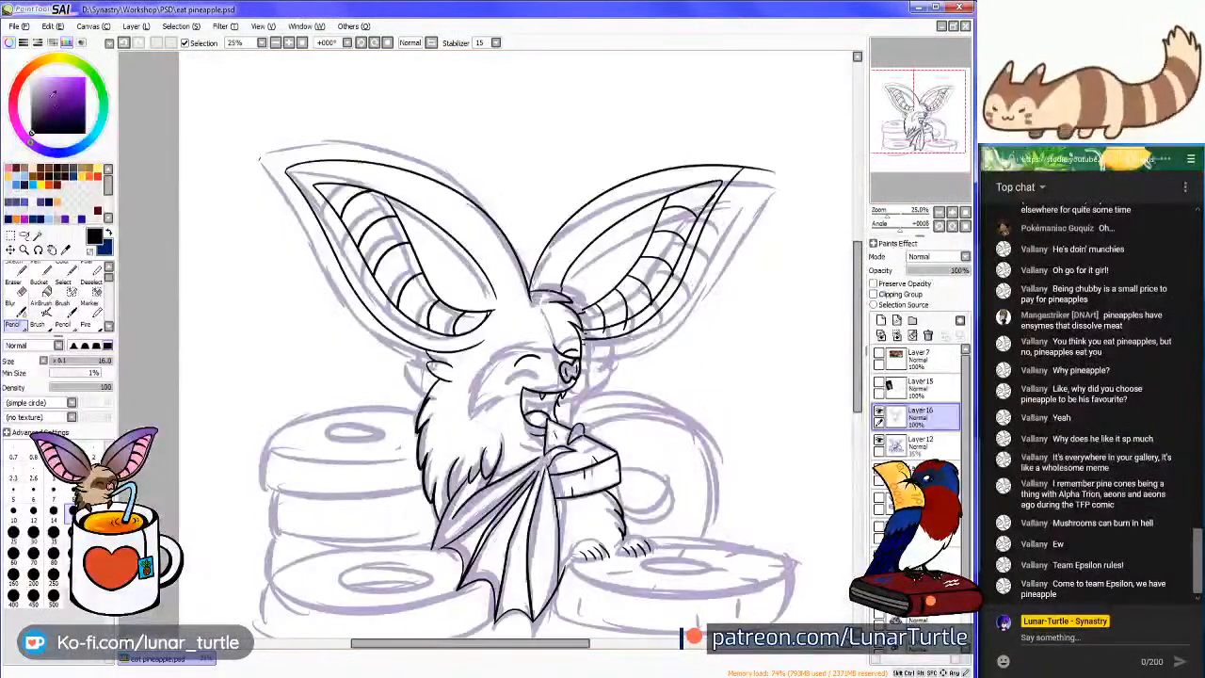
pyautogui.click(19, 25)
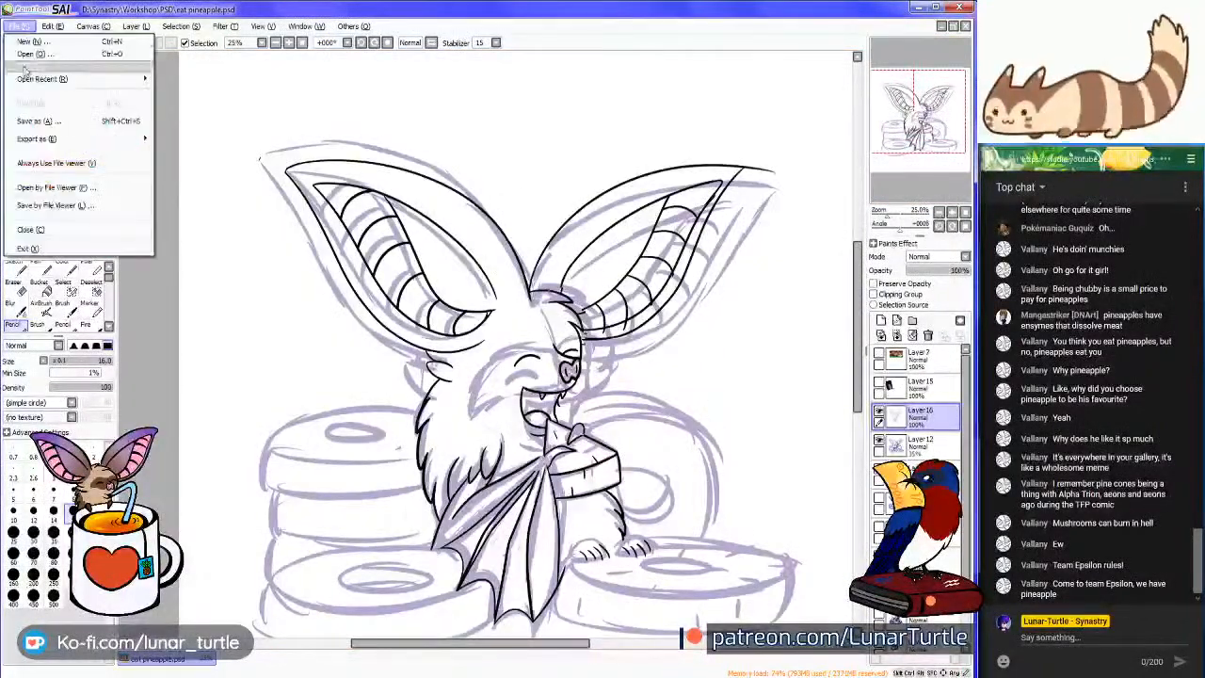
pyautogui.click(739, 328)
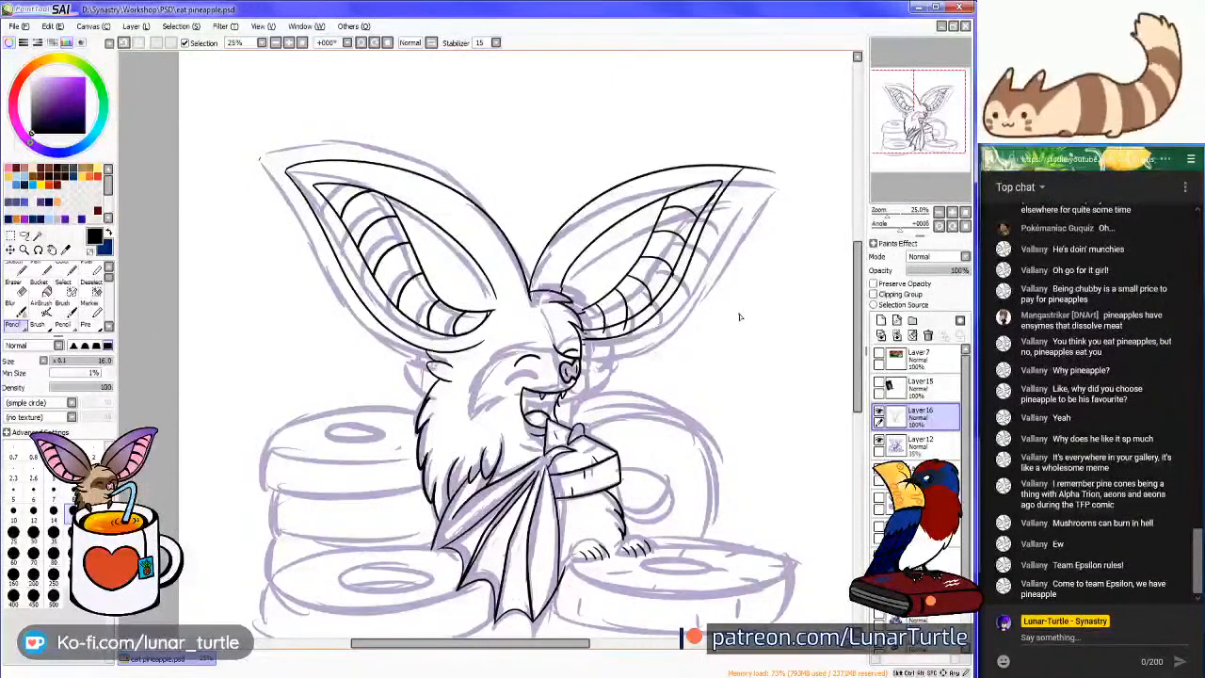
# Compare the inked bat on its own with the sketch by toggling Layer12's visibility, leaving the sketch shown
pyautogui.scroll(-4, 740, 317)
pyautogui.scroll(2, 739, 317)
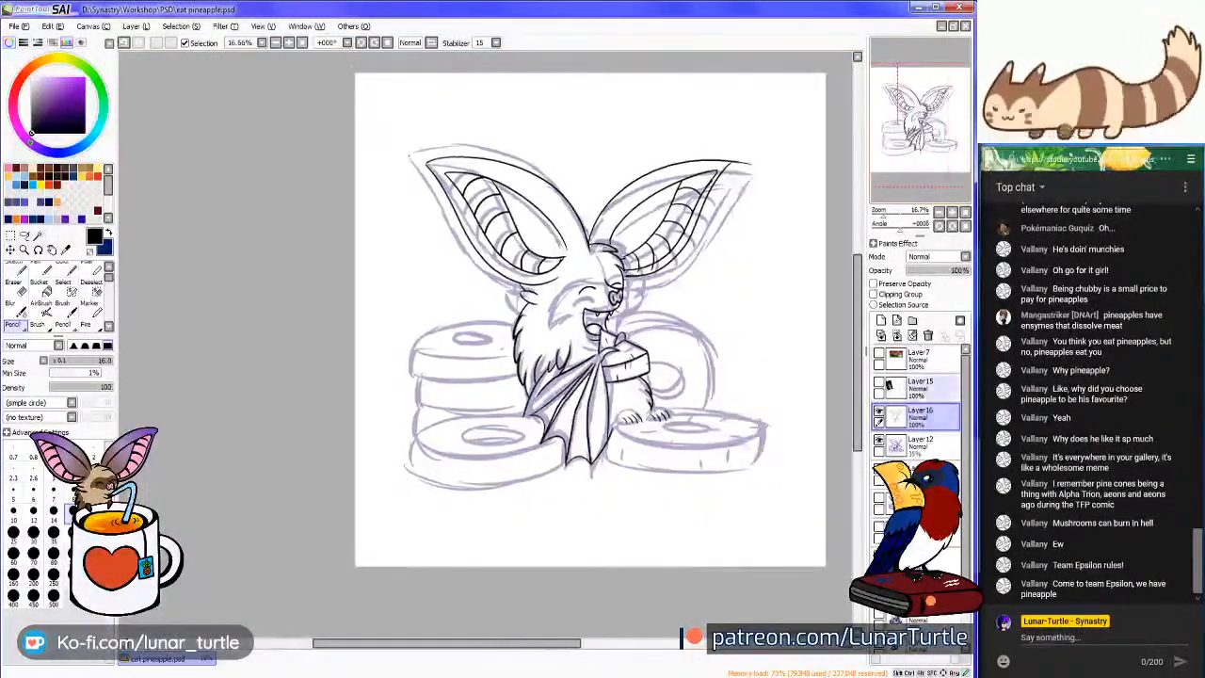
pyautogui.click(880, 441)
pyautogui.scroll(1, 611, 271)
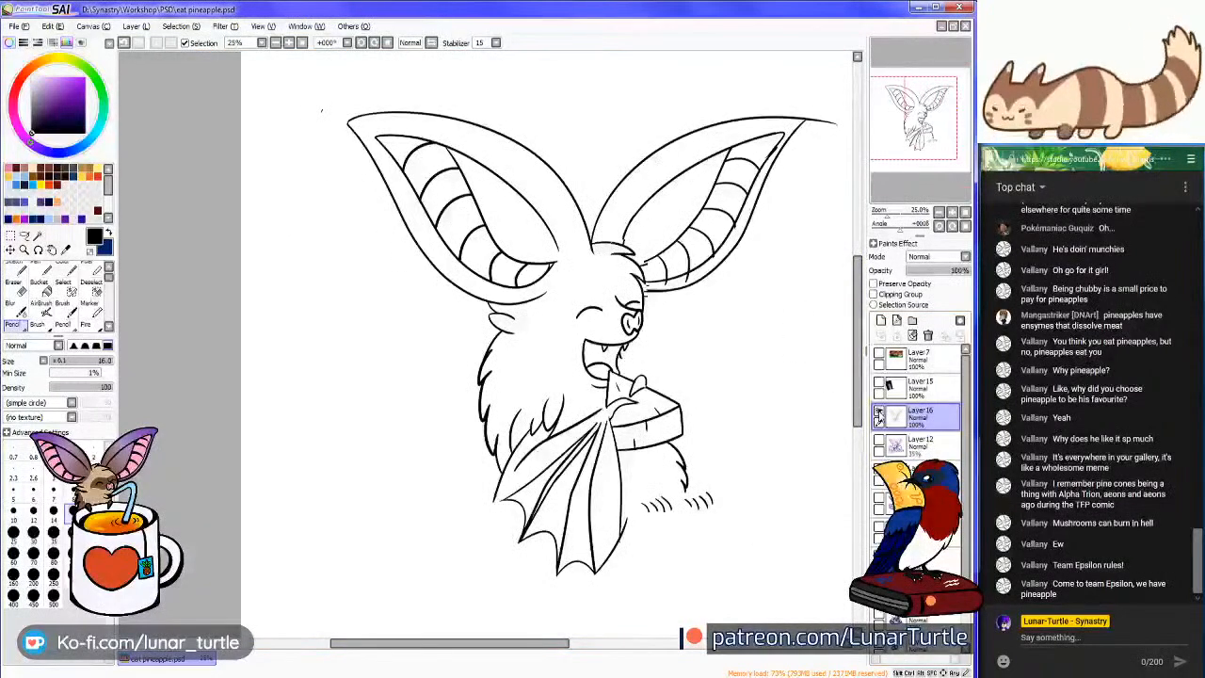
pyautogui.click(880, 442)
pyautogui.click(879, 442)
pyautogui.click(879, 441)
pyautogui.click(880, 442)
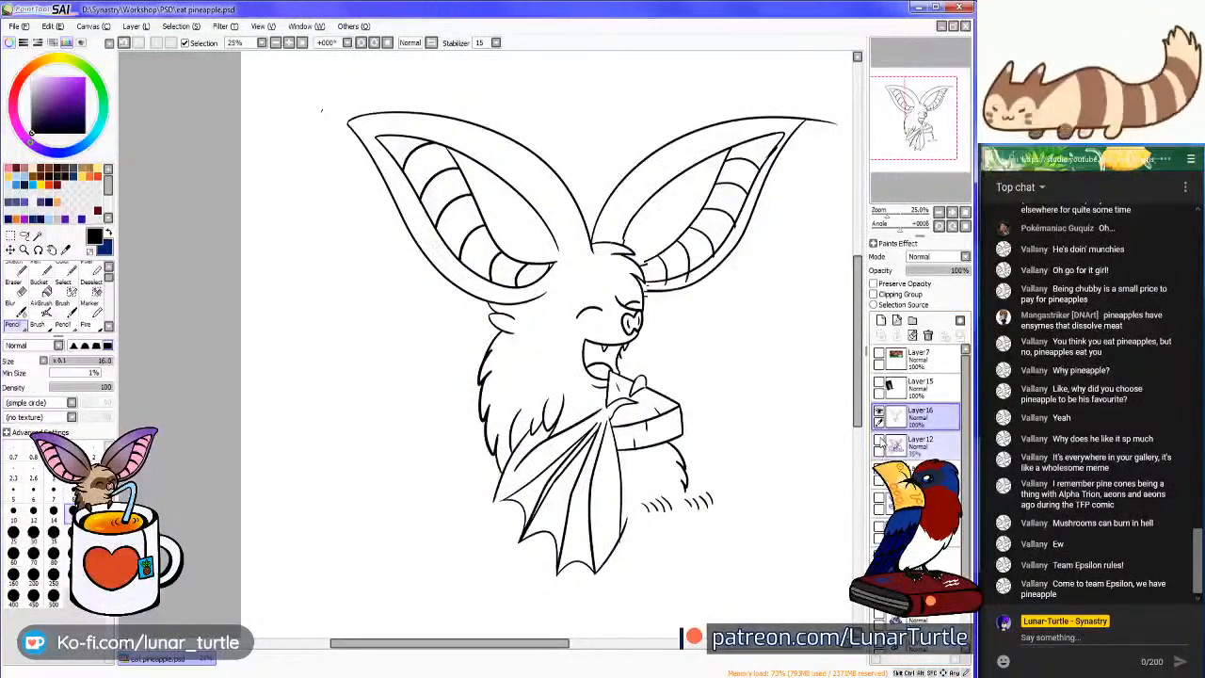
pyautogui.click(879, 442)
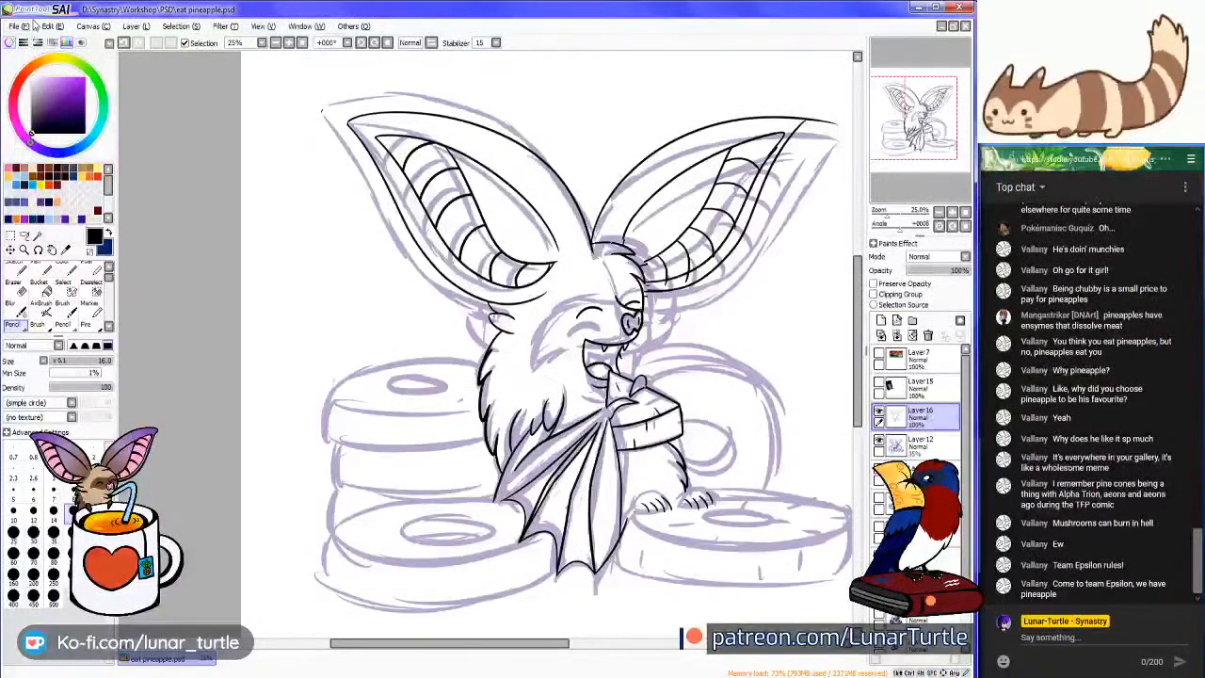
pyautogui.moveTo(29, 18); pyautogui.dragTo(29, 24)
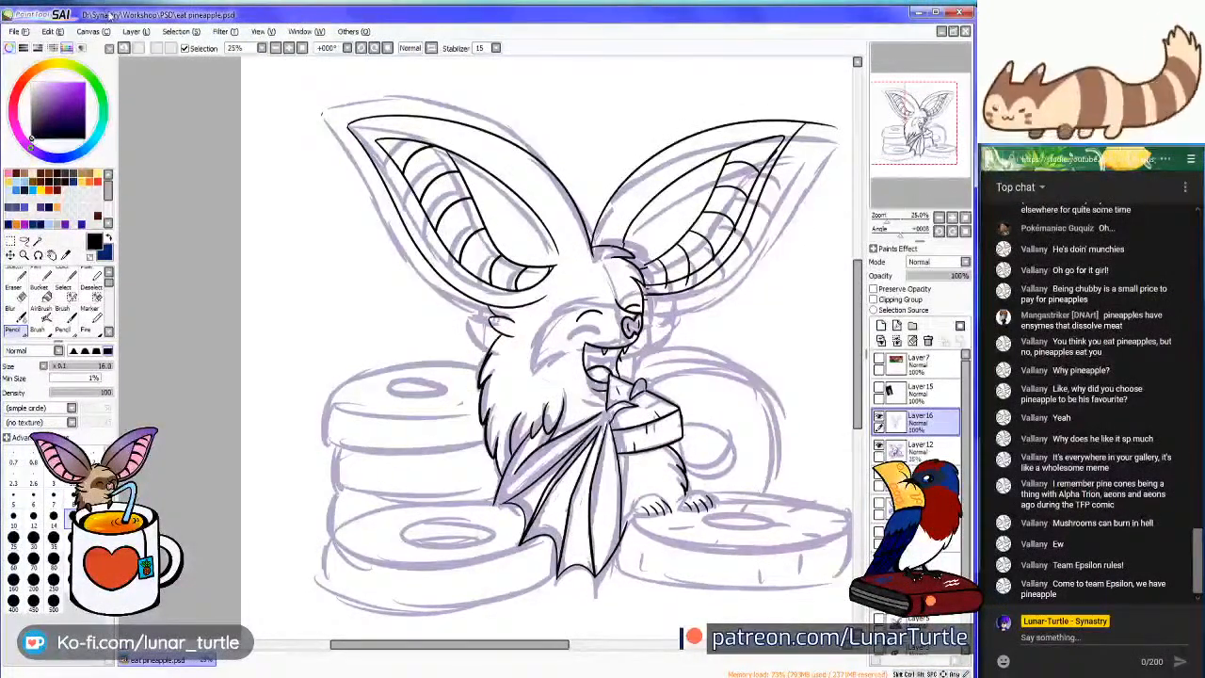
pyautogui.moveTo(107, 10); pyautogui.dragTo(106, 4)
pyautogui.click(13, 26)
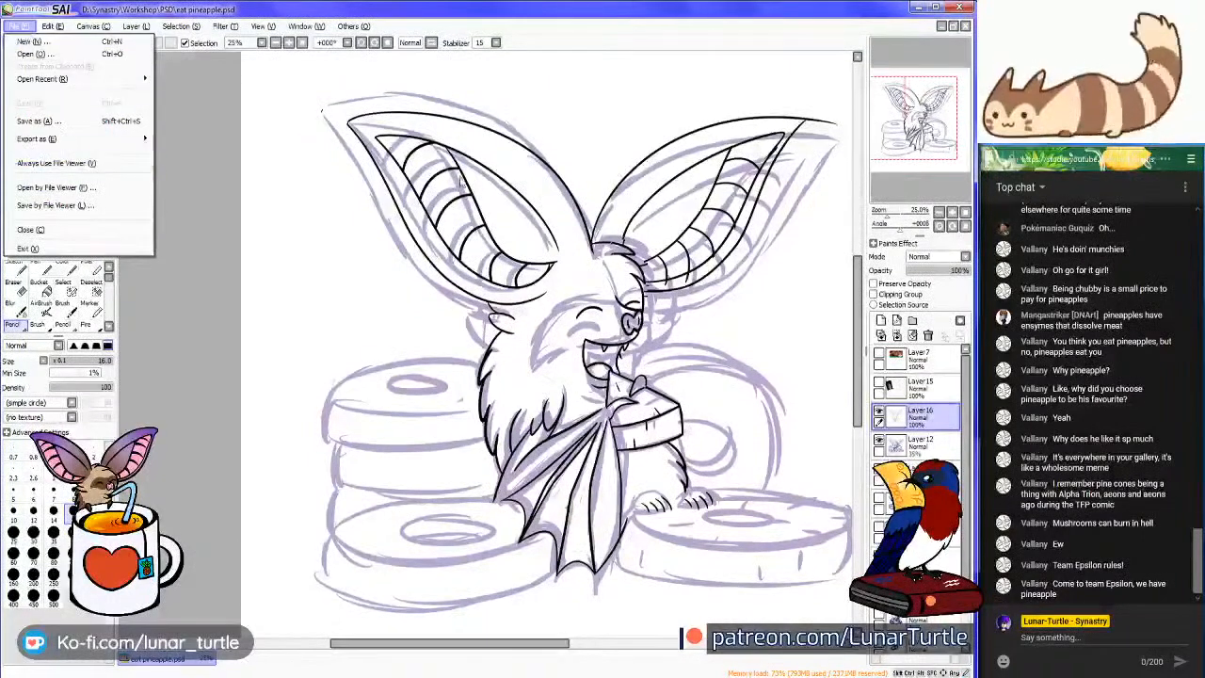
pyautogui.click(37, 164)
pyautogui.moveTo(931, 120); pyautogui.dragTo(938, 125)
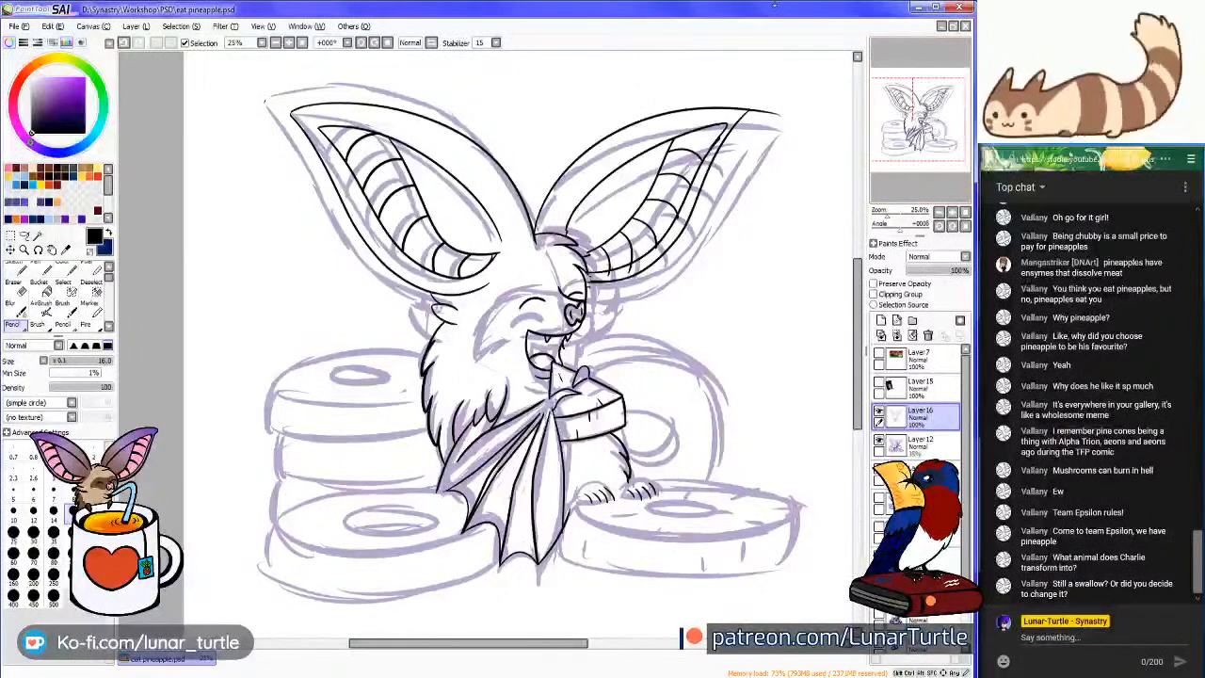
pyautogui.click(12, 24)
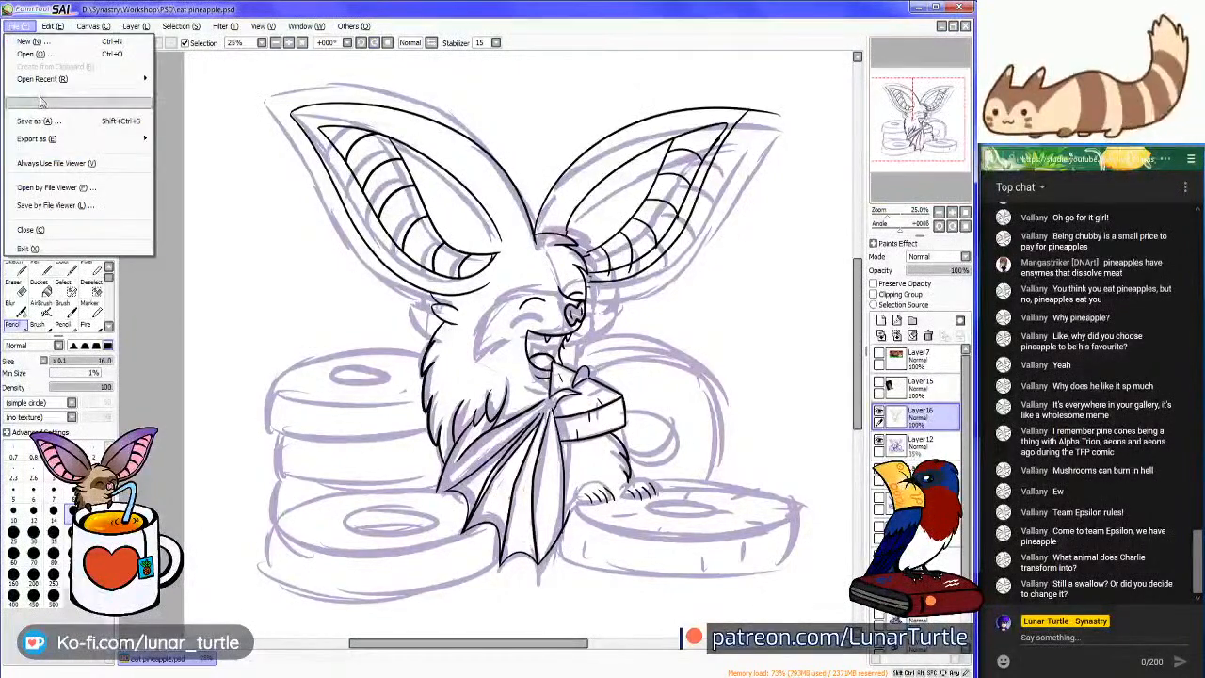
pyautogui.click(545, 13)
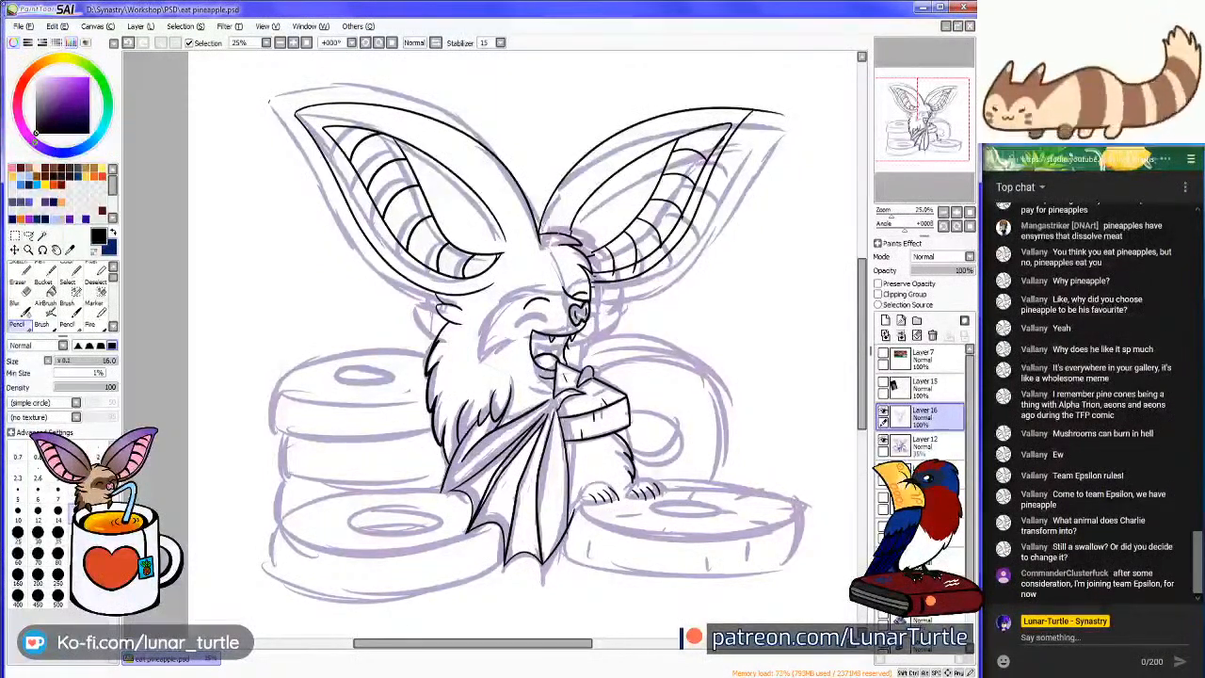
pyautogui.click(20, 27)
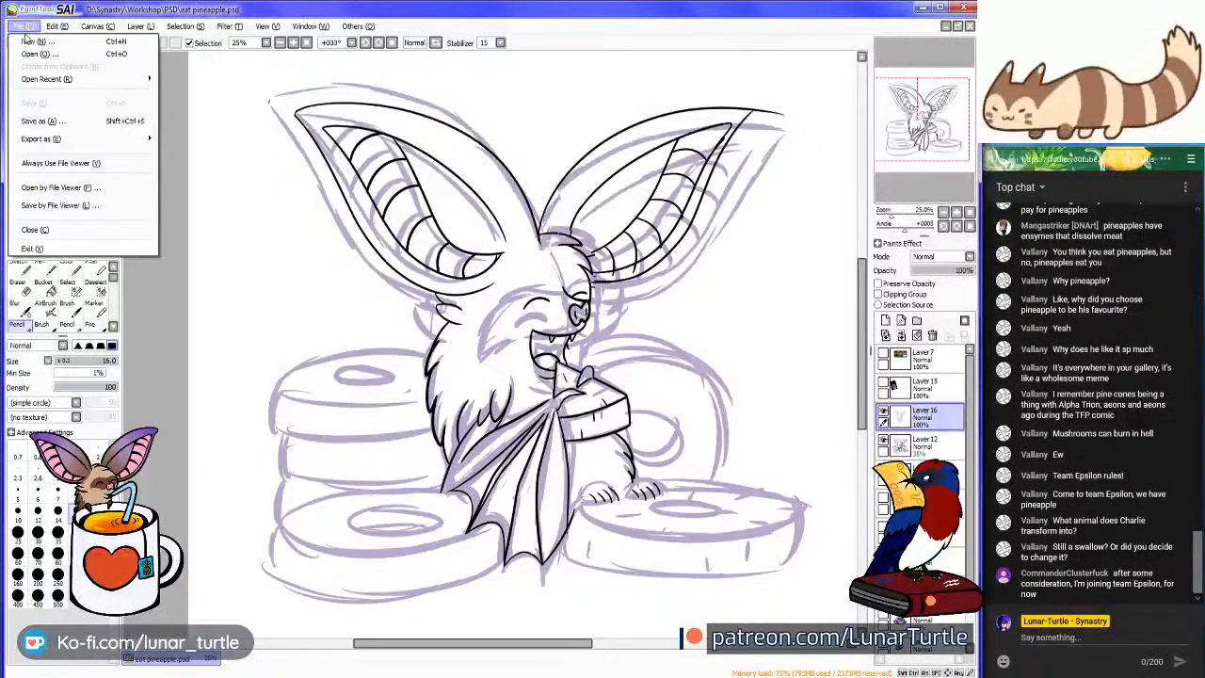
pyautogui.click(657, 15)
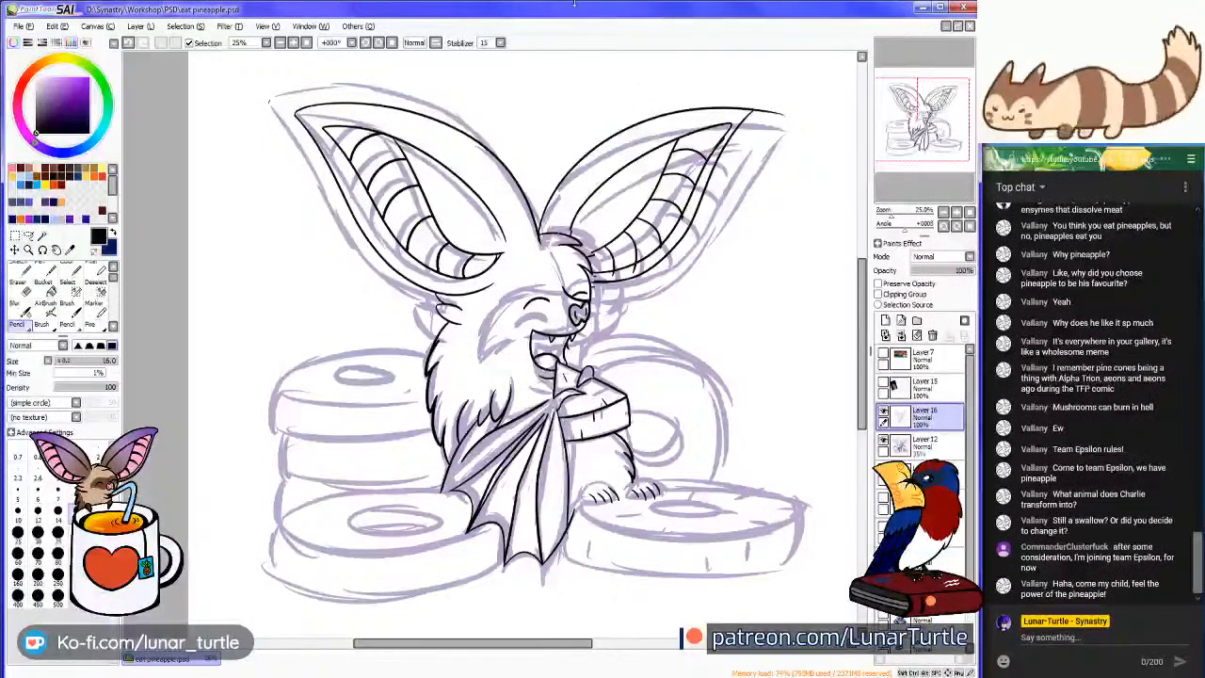
pyautogui.click(28, 25)
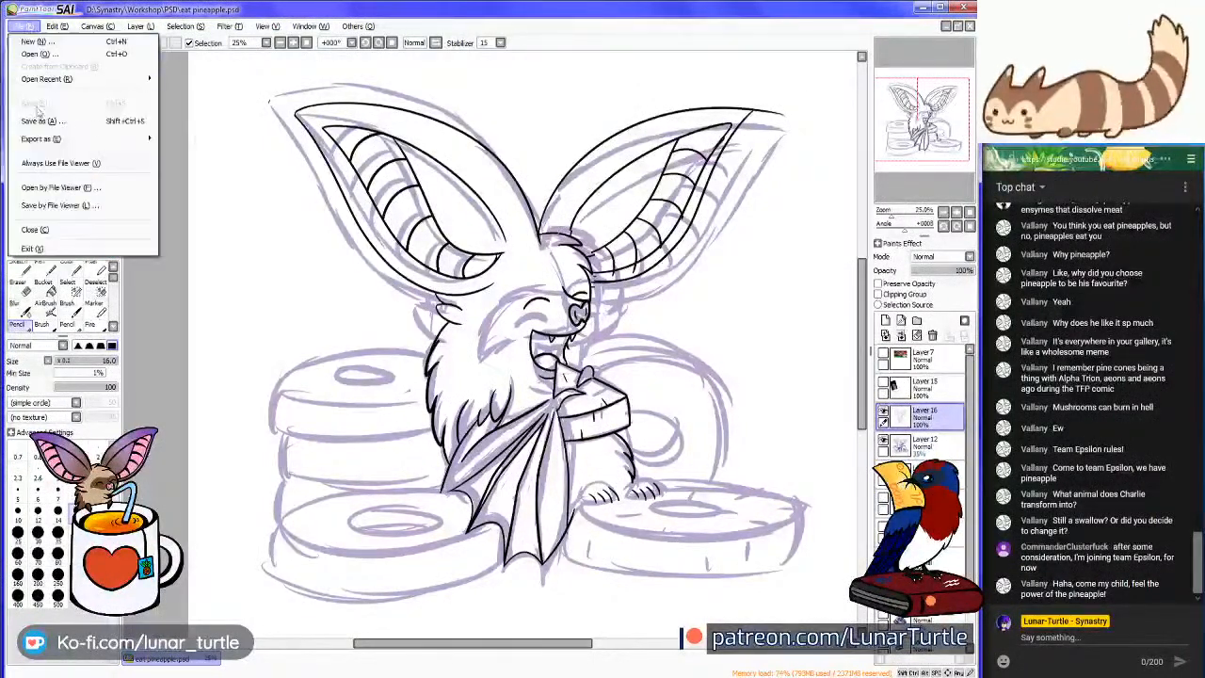
pyautogui.click(435, 17)
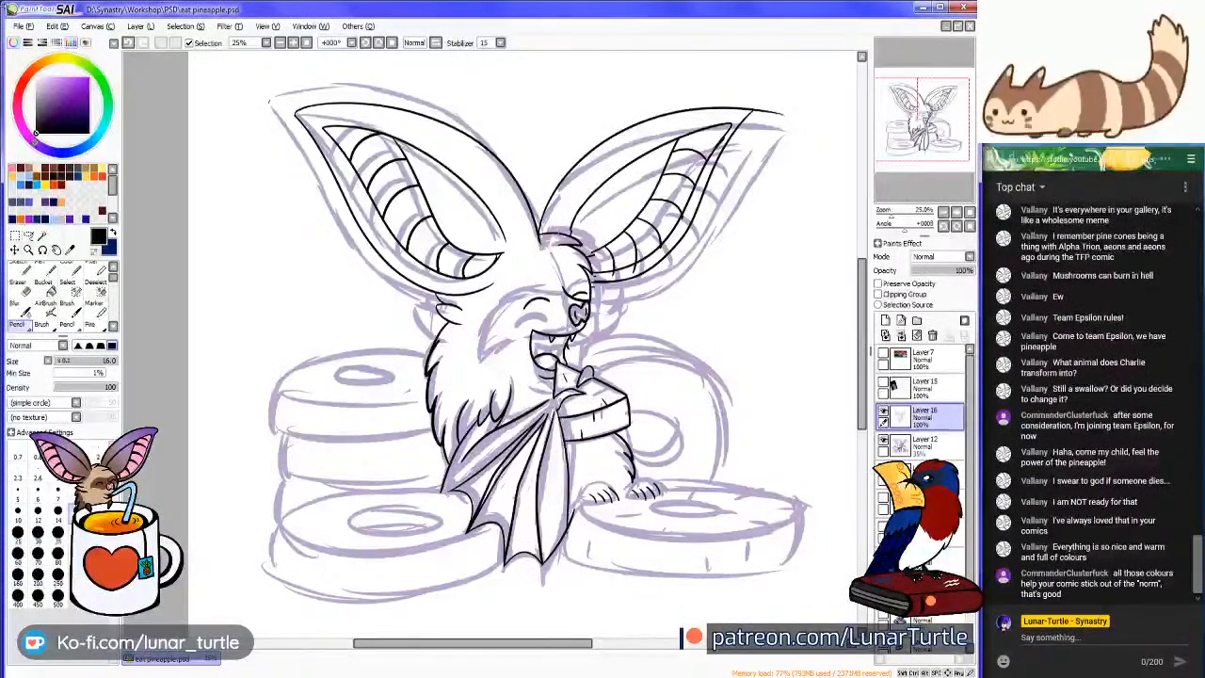
pyautogui.click(21, 25)
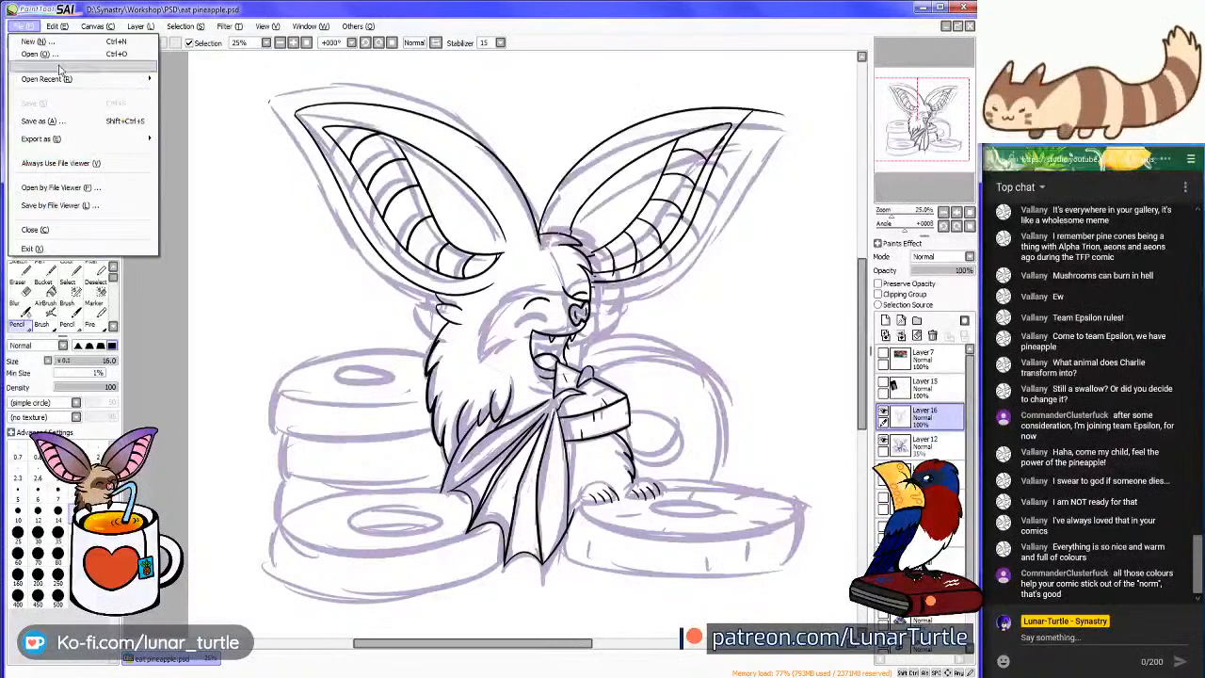
pyautogui.click(802, 15)
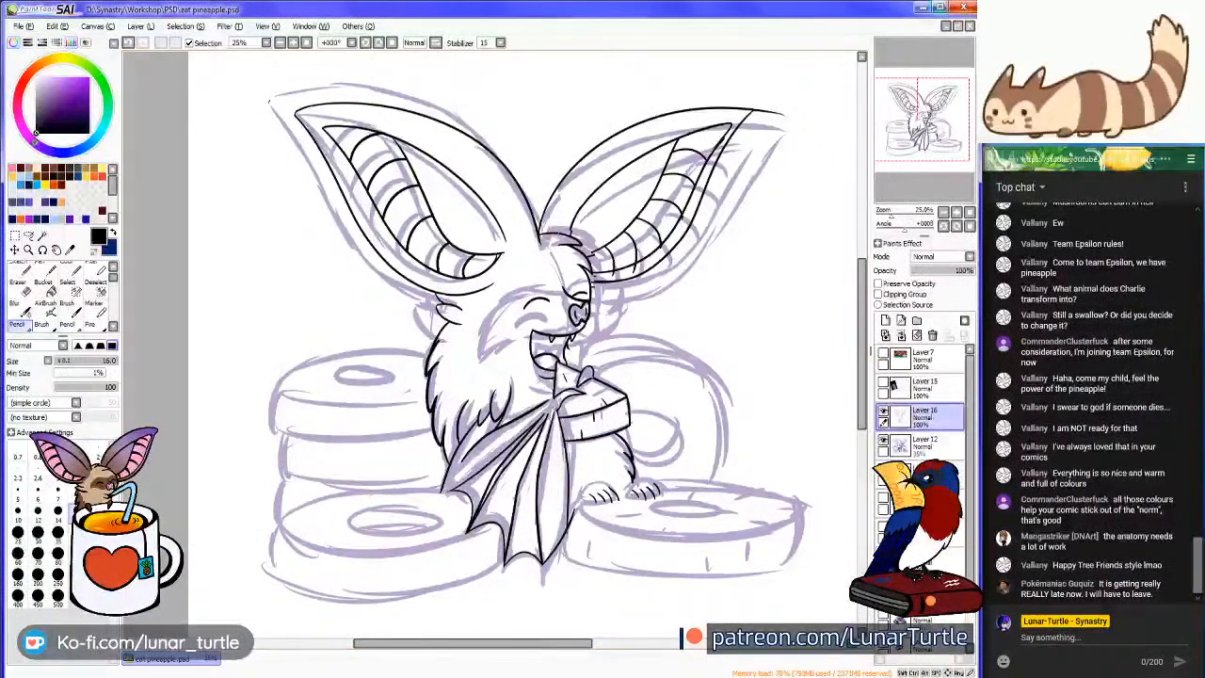
# Close the bat drawing and open page 1 from the Synastry\Komiks\Kapitola 1 - Old version folder
pyautogui.click(970, 26)
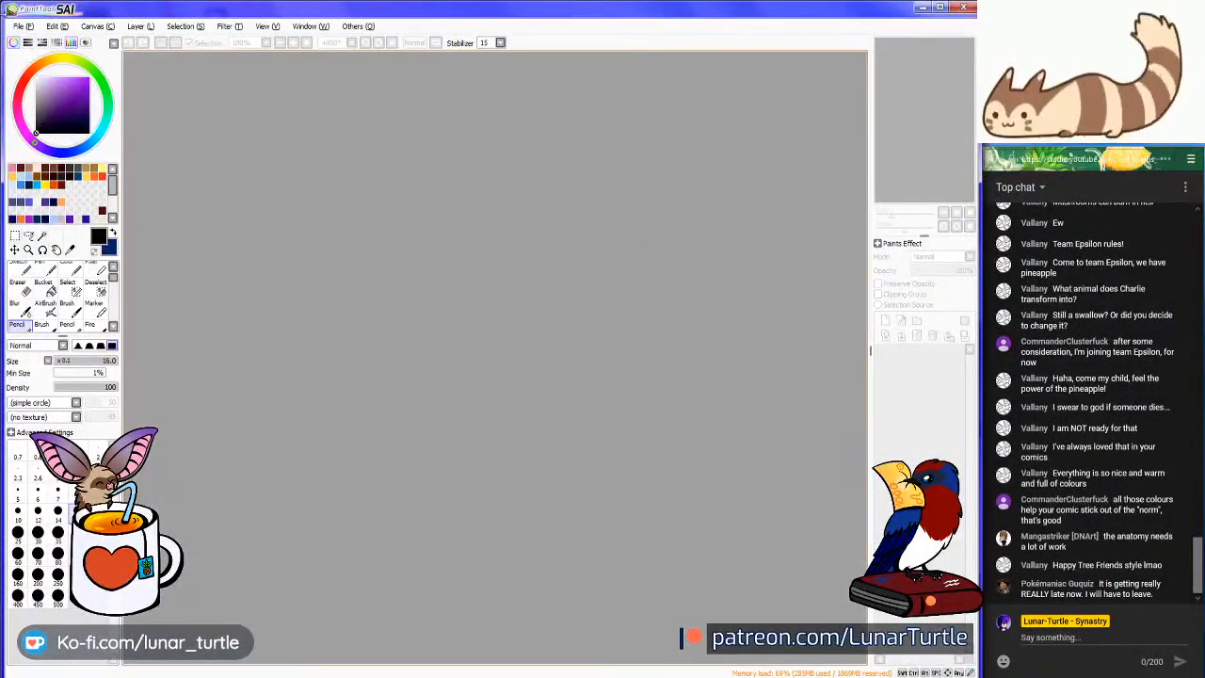
pyautogui.click(24, 30)
pyautogui.click(113, 53)
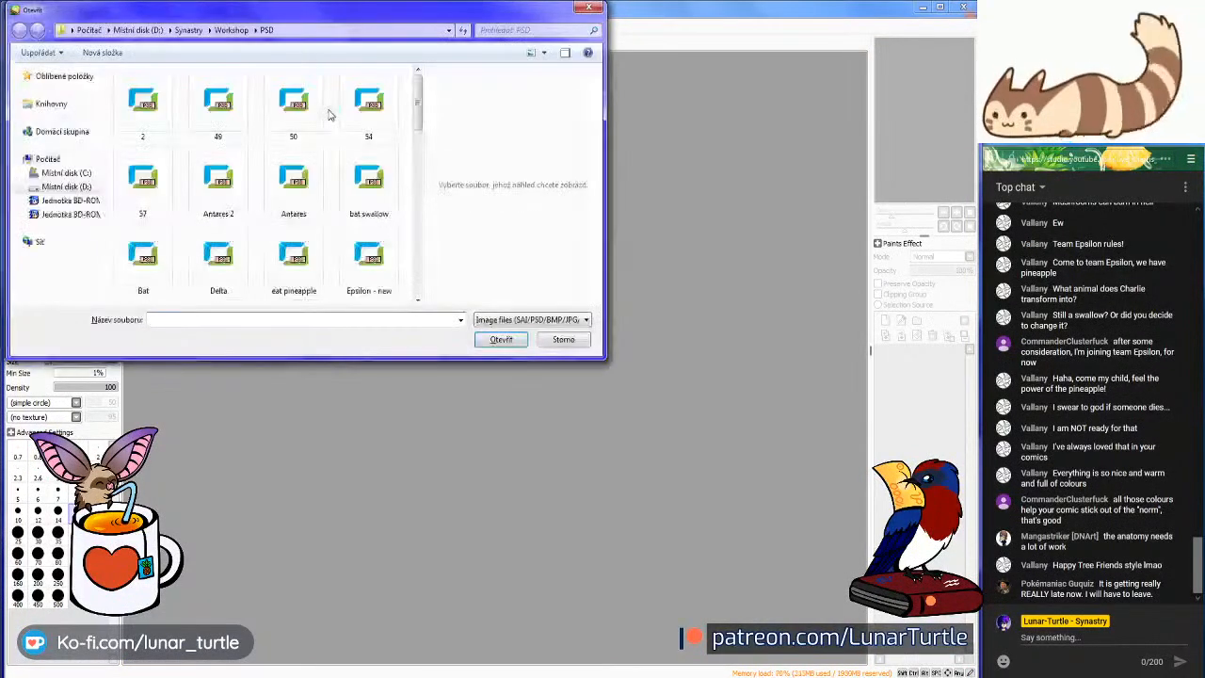
pyautogui.moveTo(376, 11); pyautogui.dragTo(502, 42)
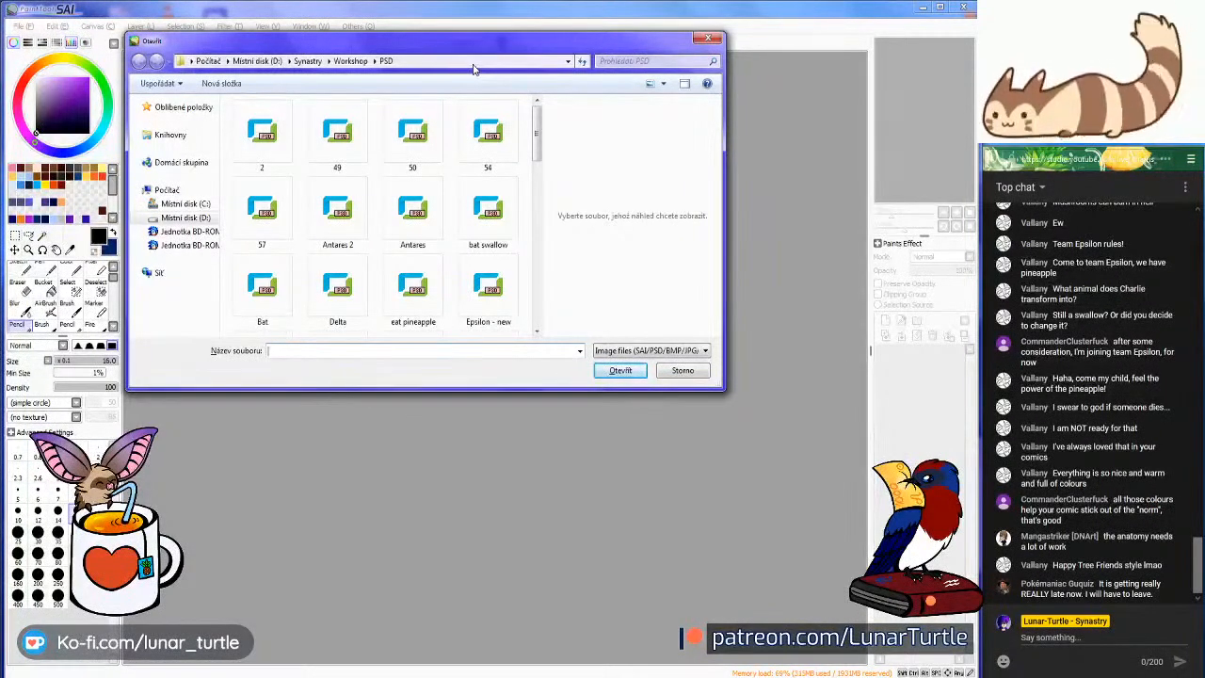
pyautogui.click(349, 61)
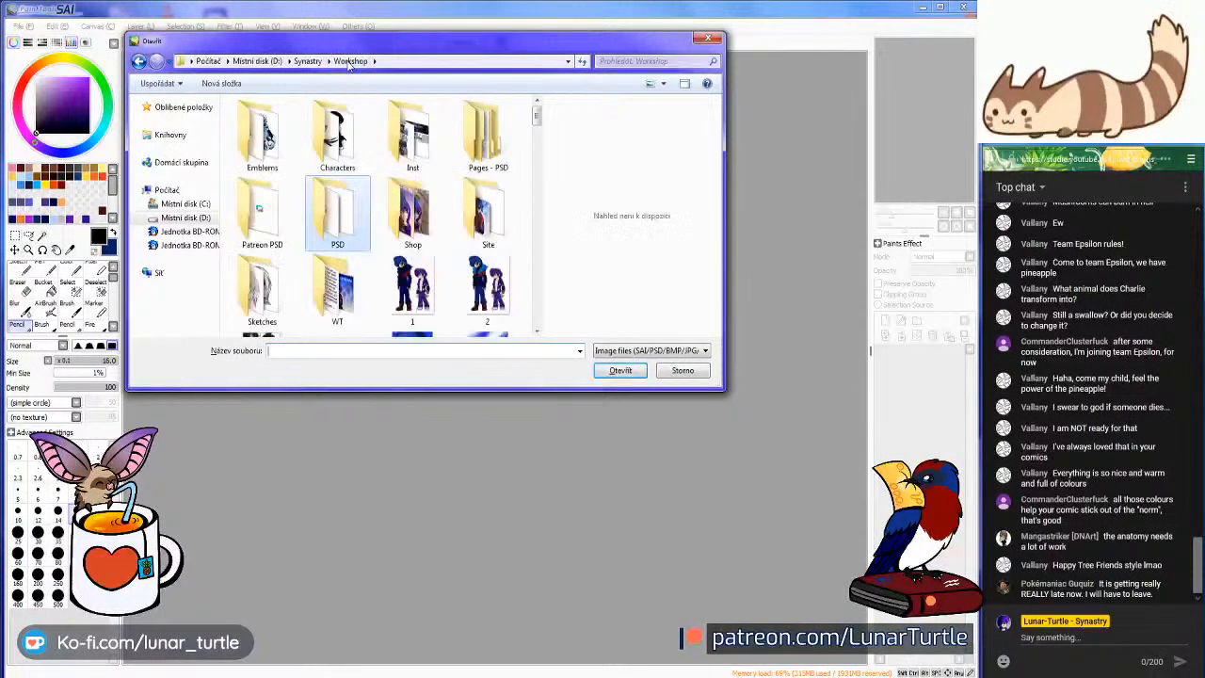
pyautogui.click(314, 61)
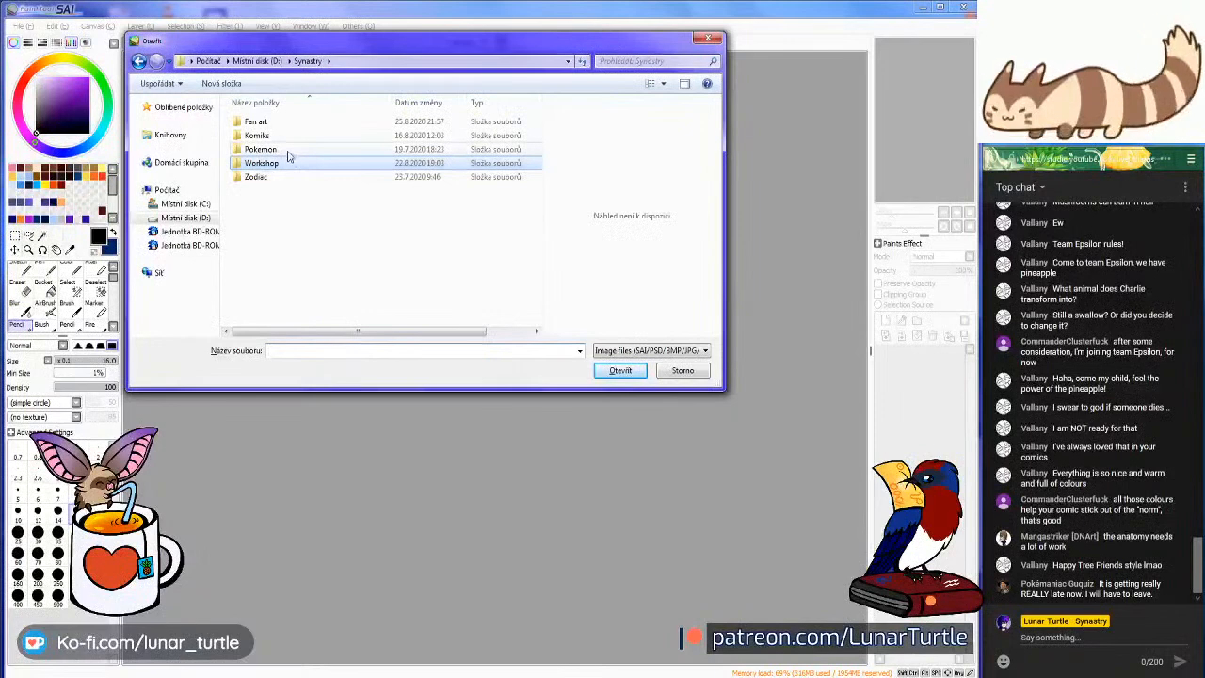
pyautogui.doubleClick(278, 136)
pyautogui.doubleClick(288, 151)
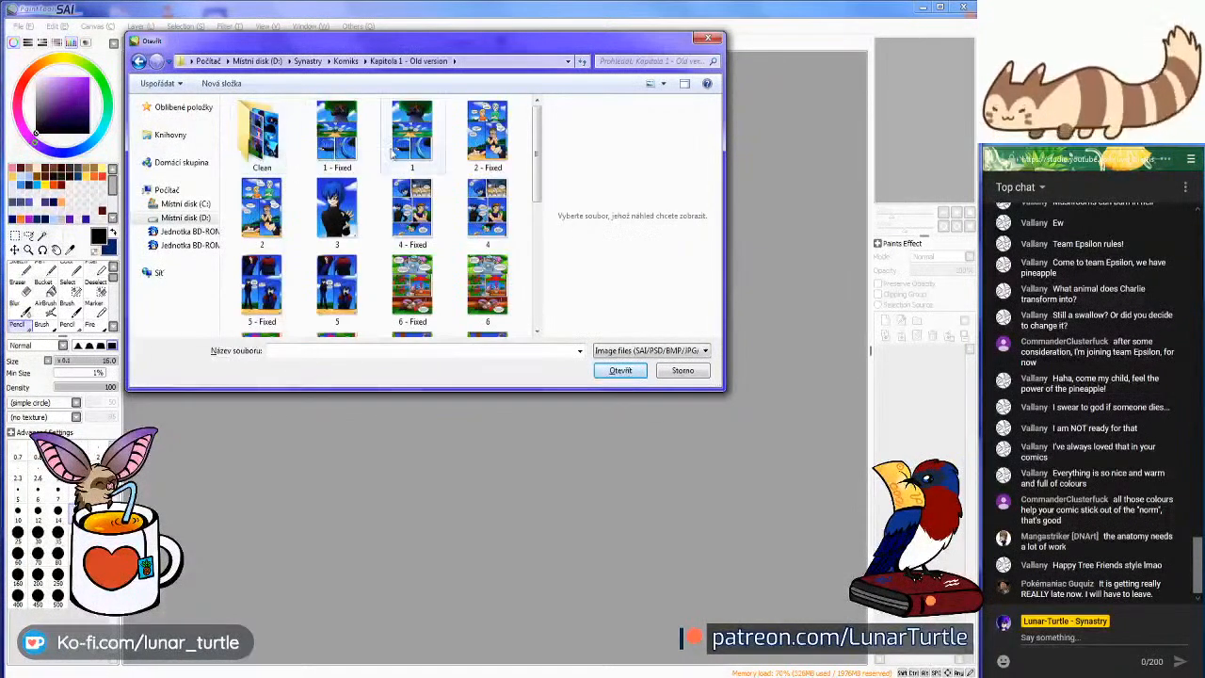
pyautogui.click(420, 162)
pyautogui.doubleClick(420, 162)
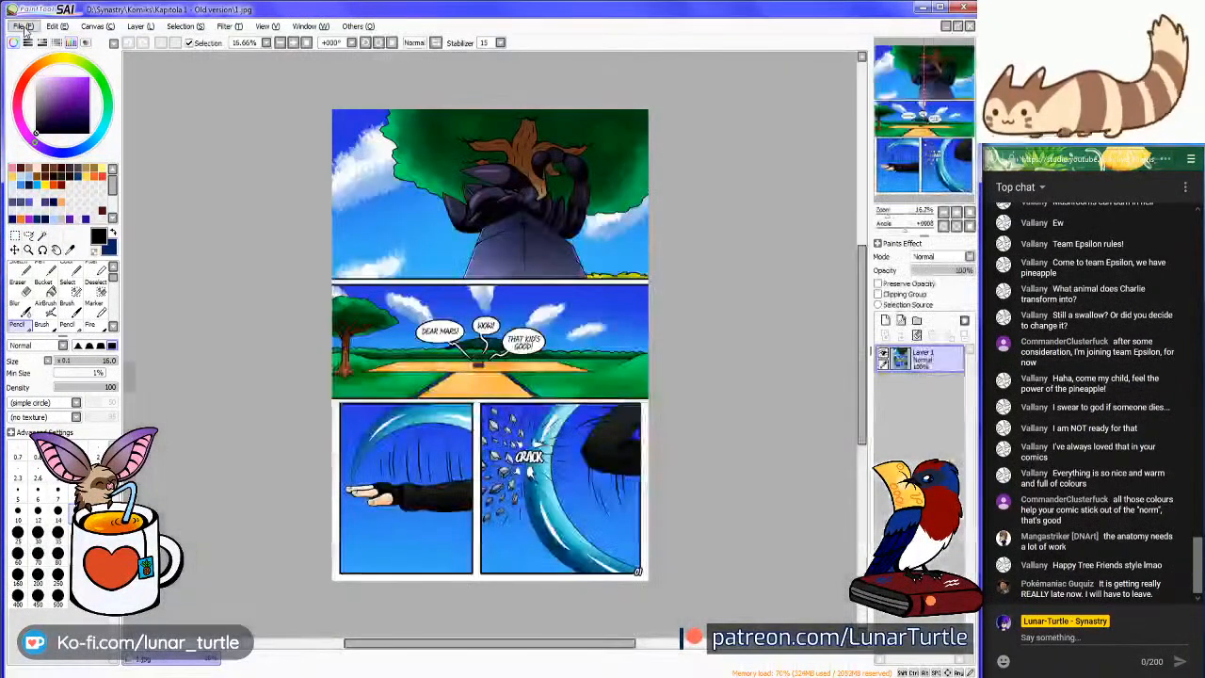
# Open page 1 from the Komiks\Kapitola 1 folder and place its window beside the old version's window
pyautogui.click(22, 26)
pyautogui.click(42, 54)
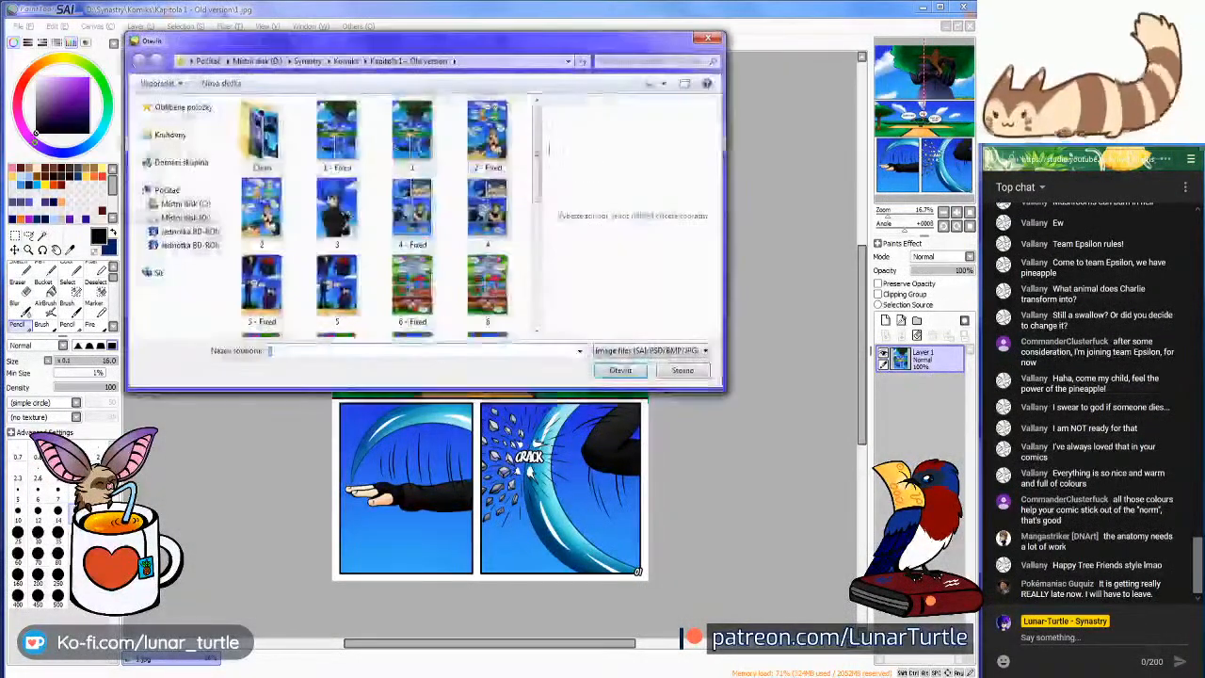
pyautogui.click(345, 60)
pyautogui.doubleClick(273, 149)
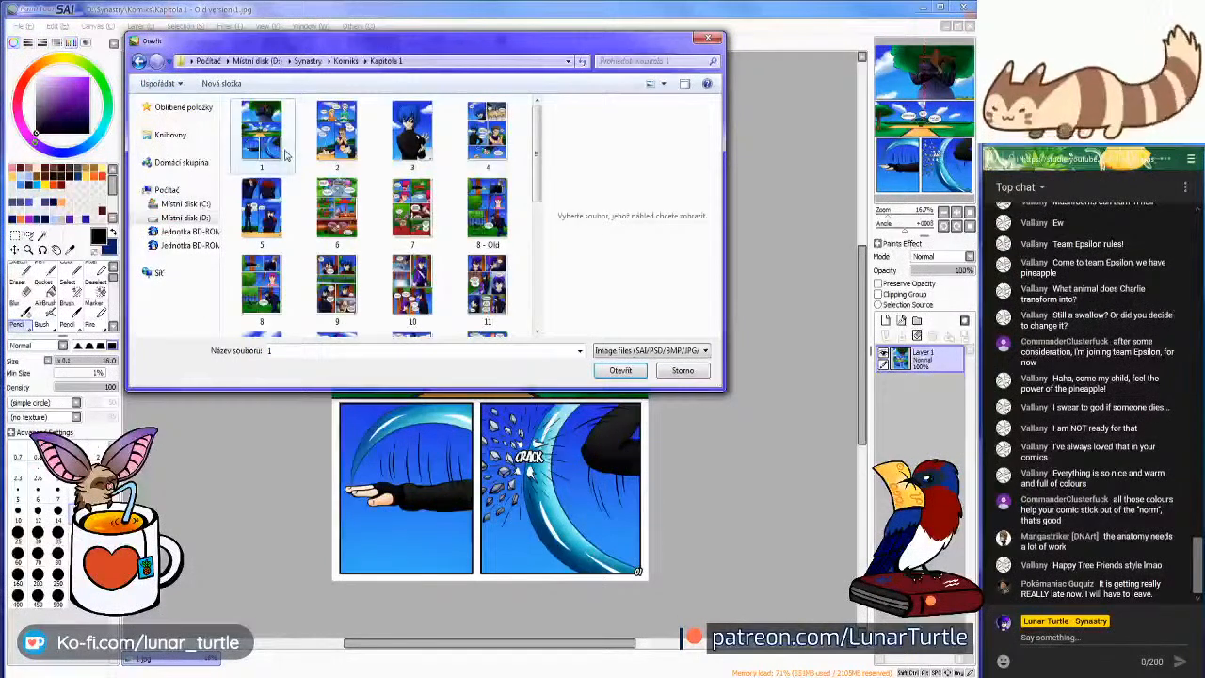
pyautogui.doubleClick(291, 160)
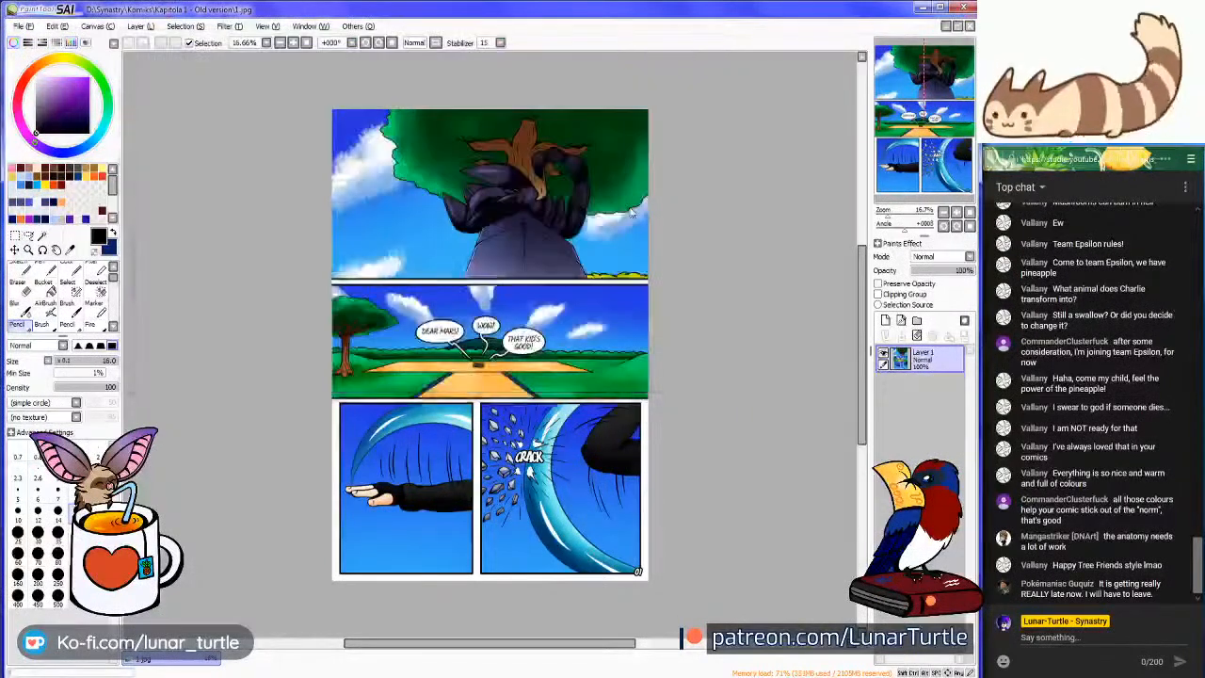
pyautogui.click(958, 27)
pyautogui.moveTo(280, 91); pyautogui.dragTo(655, 91)
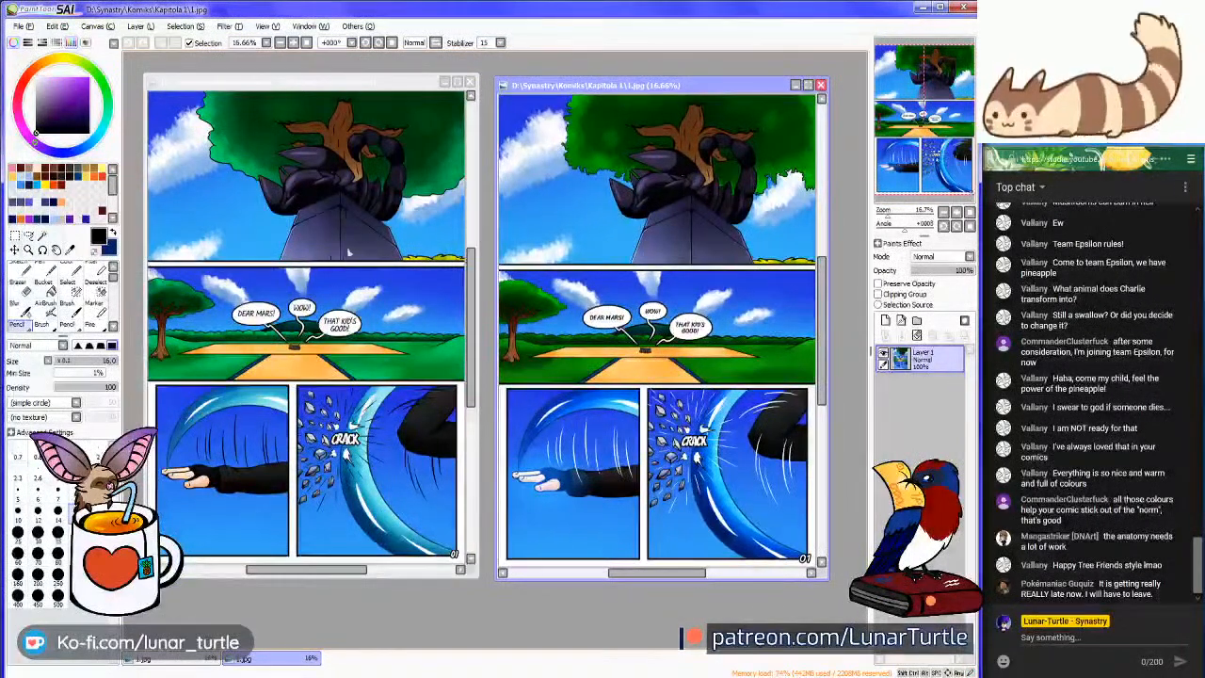
pyautogui.click(393, 94)
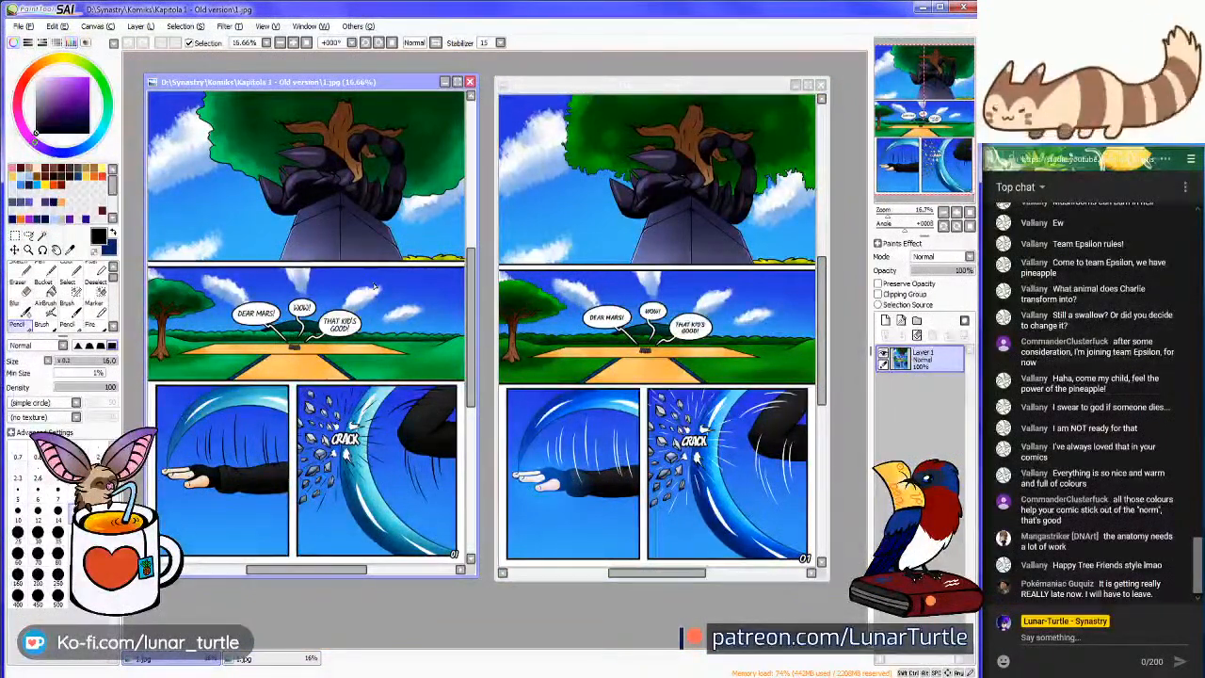
# Compare the speech bubbles and baseball field in the middle panel of both page versions at 33.33% zoom
pyautogui.click(689, 96)
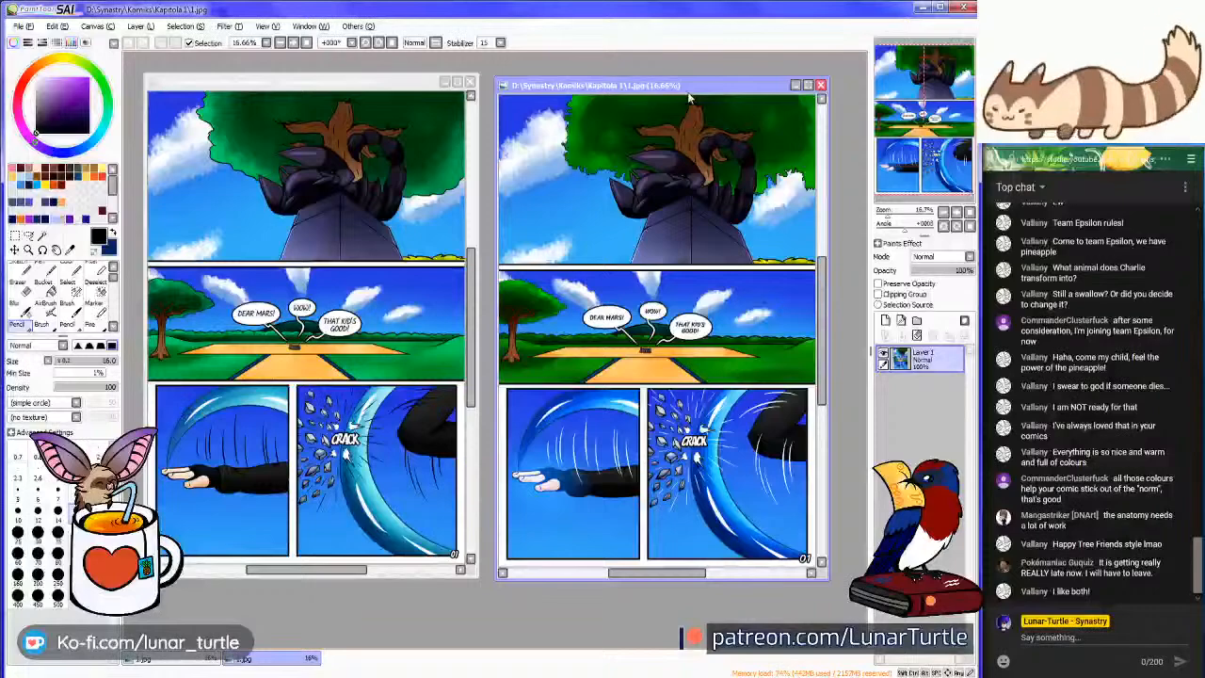
pyautogui.hotkey('ctrl', '+')
pyautogui.hotkey('ctrl', '+')
pyautogui.hotkey('ctrl', '+')
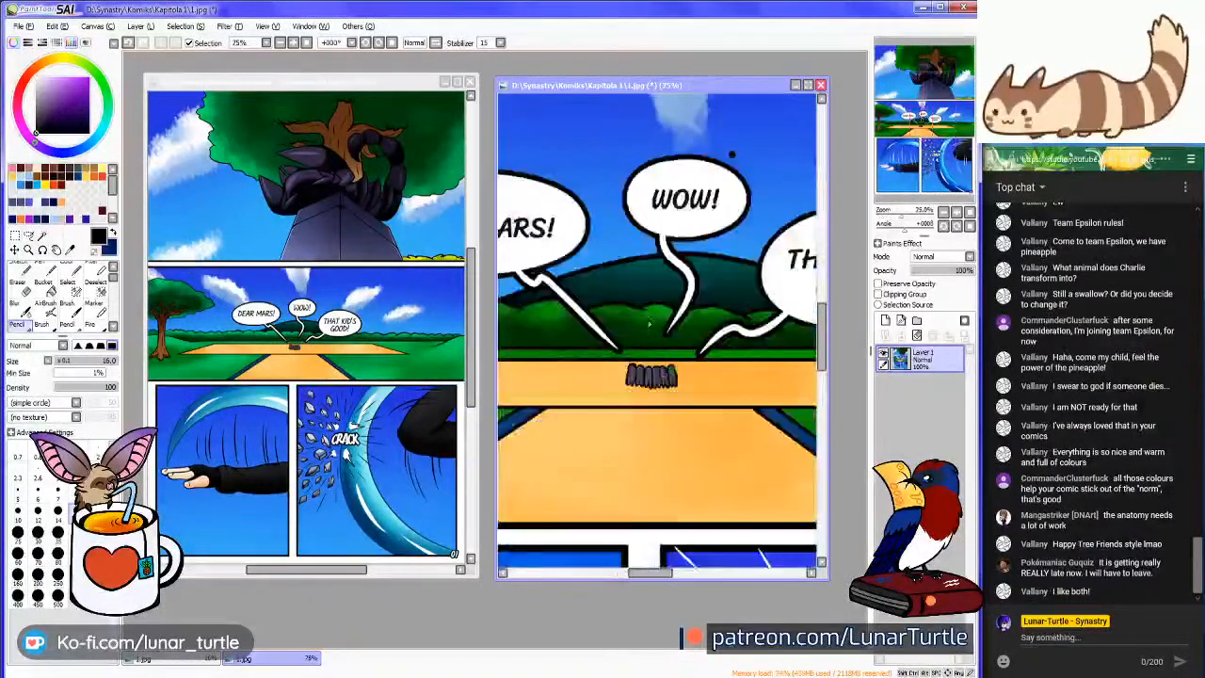
pyautogui.hotkey('ctrl', '-')
pyautogui.hotkey('ctrl', '-')
pyautogui.hotkey('ctrl', '-')
pyautogui.click(250, 369)
pyautogui.hotkey('ctrl', '+')
pyautogui.hotkey('ctrl', '+')
pyautogui.hotkey('ctrl', '+')
pyautogui.hotkey('ctrl', '-')
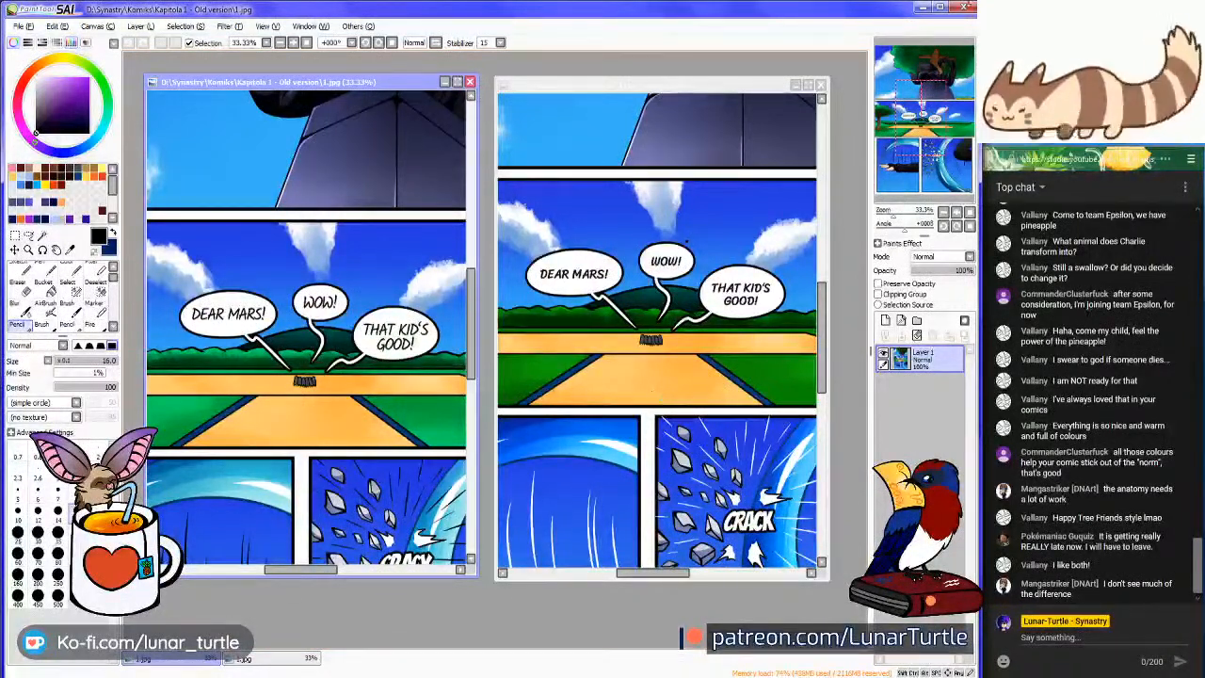
# Compare the tree foliage in the first panel and the tree and grass of the middle panel across both page versions
pyautogui.scroll(1, 306, 376)
pyautogui.scroll(5, 306, 376)
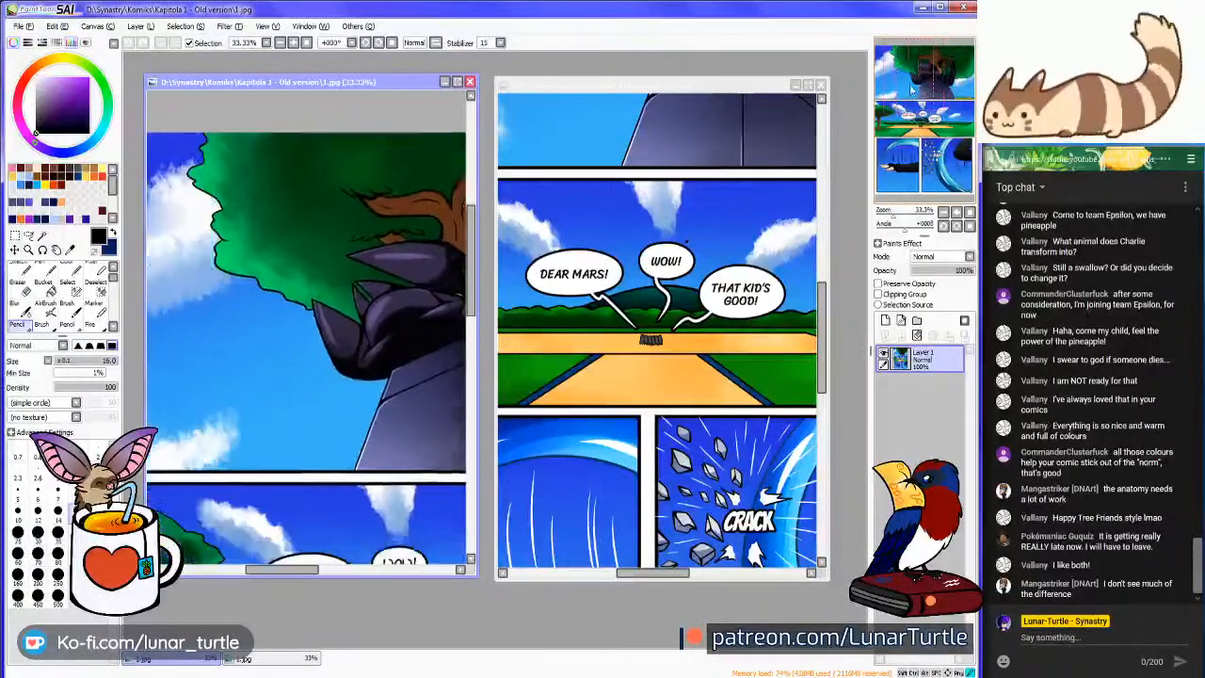
pyautogui.moveTo(306, 329)
pyautogui.mouseDown()
pyautogui.moveTo(306, 448)
pyautogui.moveTo(287, 296)
pyautogui.moveTo(309, 325)
pyautogui.mouseUp()
pyautogui.click(595, 259)
pyautogui.moveTo(927, 132); pyautogui.dragTo(907, 91)
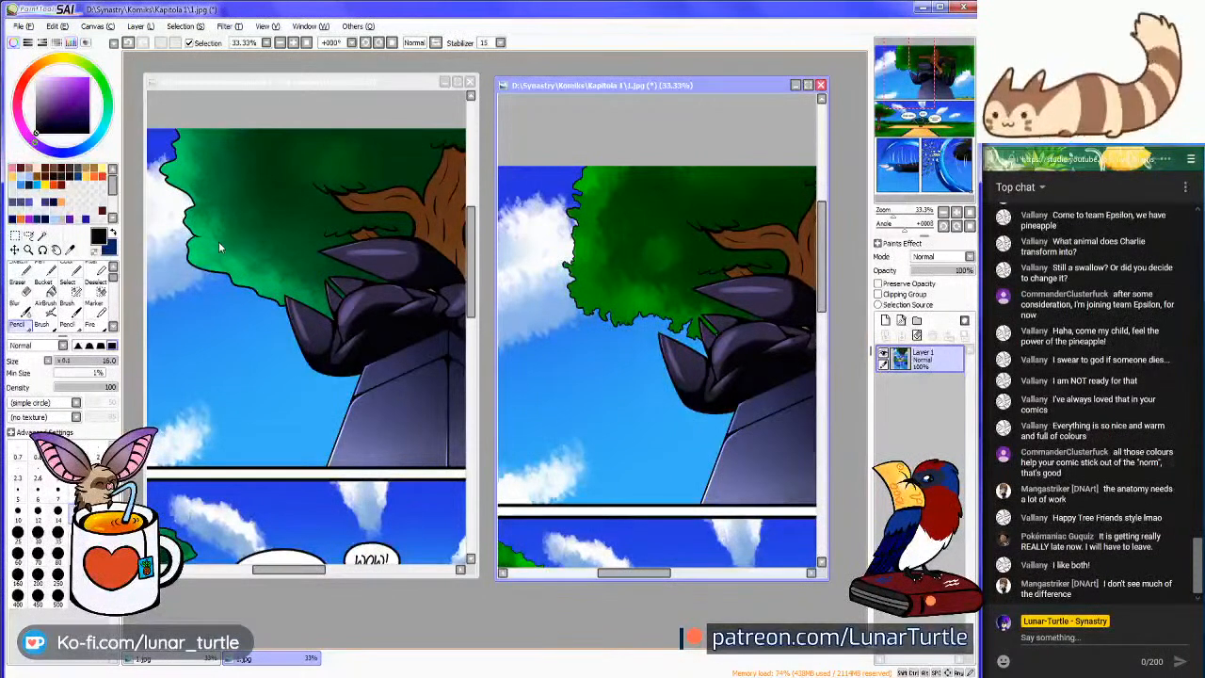
pyautogui.moveTo(923, 100); pyautogui.dragTo(904, 146)
pyautogui.click(303, 258)
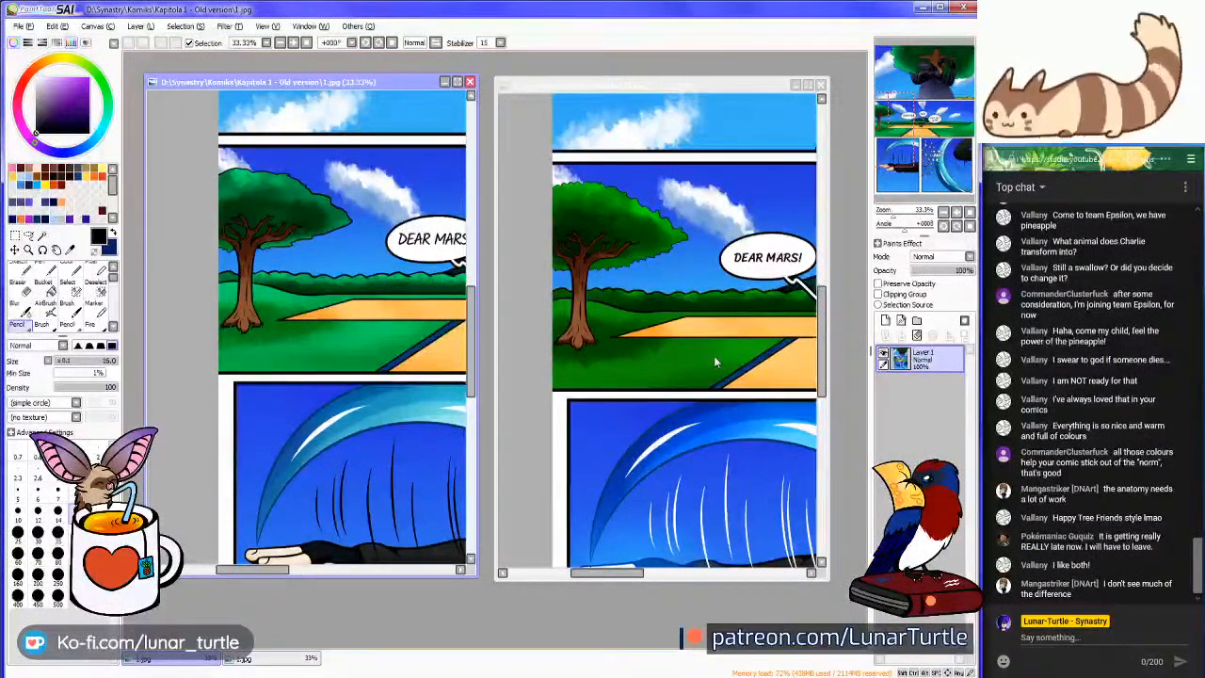
# Compare the outstretched arm panel in both page versions and return both windows to a full-page view
pyautogui.moveTo(919, 135); pyautogui.dragTo(919, 162)
pyautogui.click(767, 237)
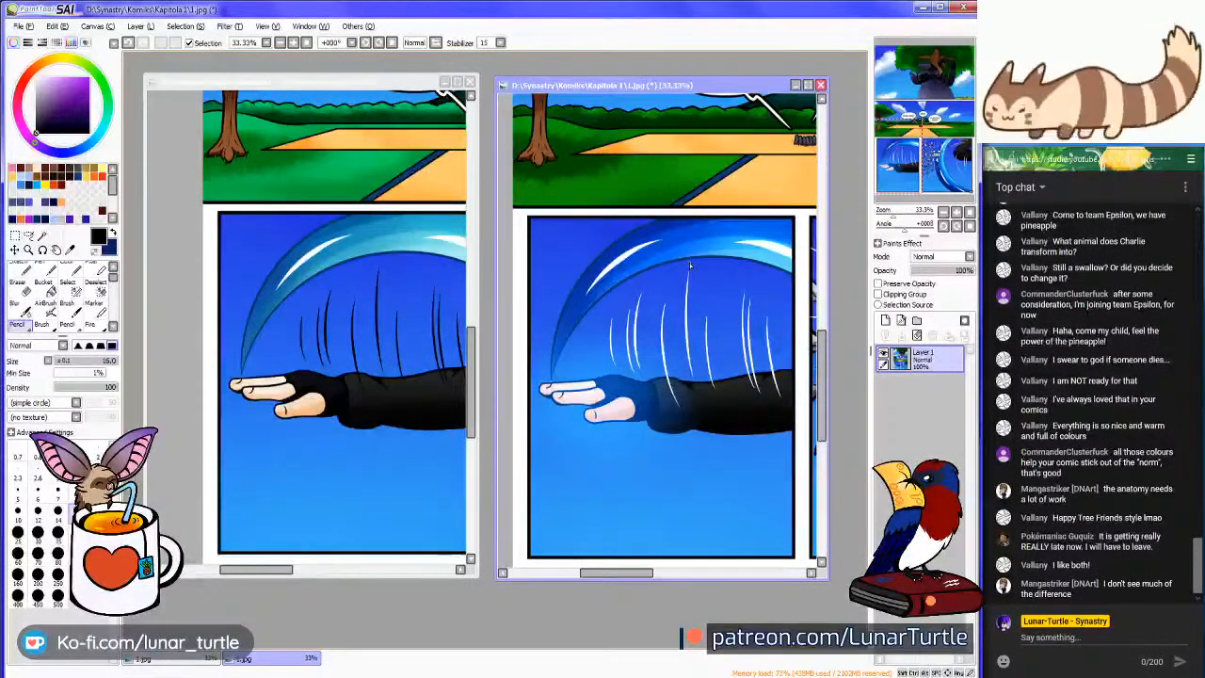
pyautogui.scroll(-3, 689, 263)
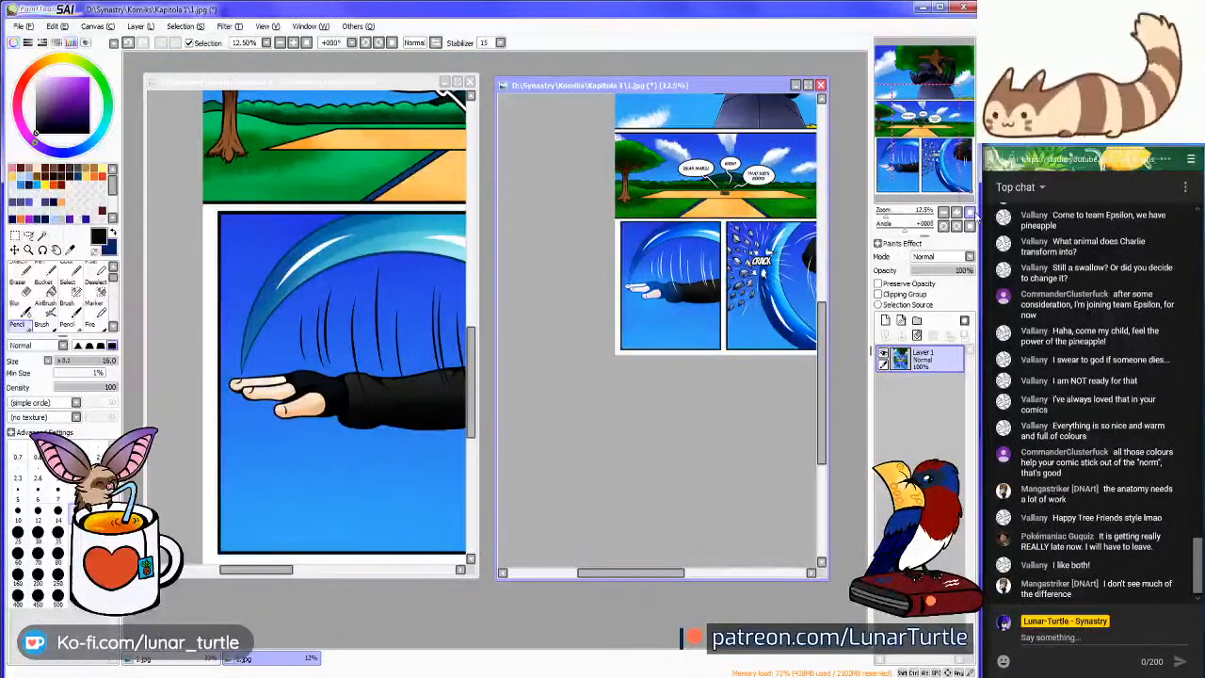
pyautogui.click(970, 212)
pyautogui.click(398, 293)
pyautogui.click(970, 213)
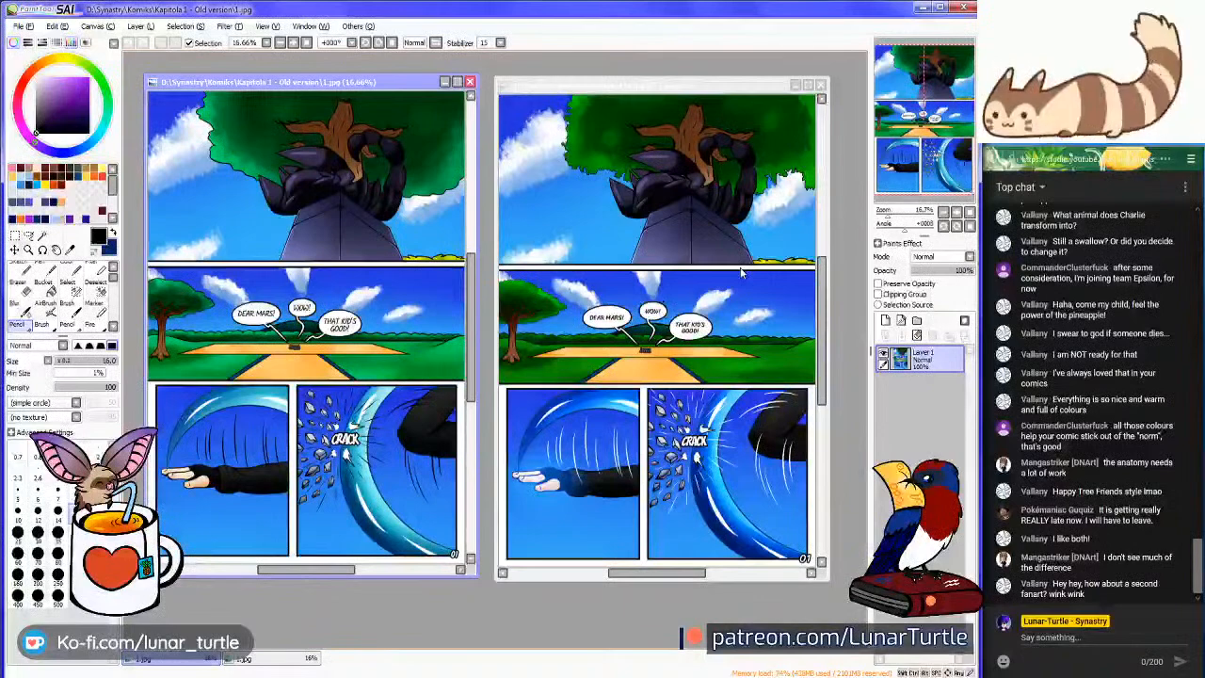
# Switch to the Firefox window showing the bat image and open Discord in its tab
pyautogui.click(117, 662)
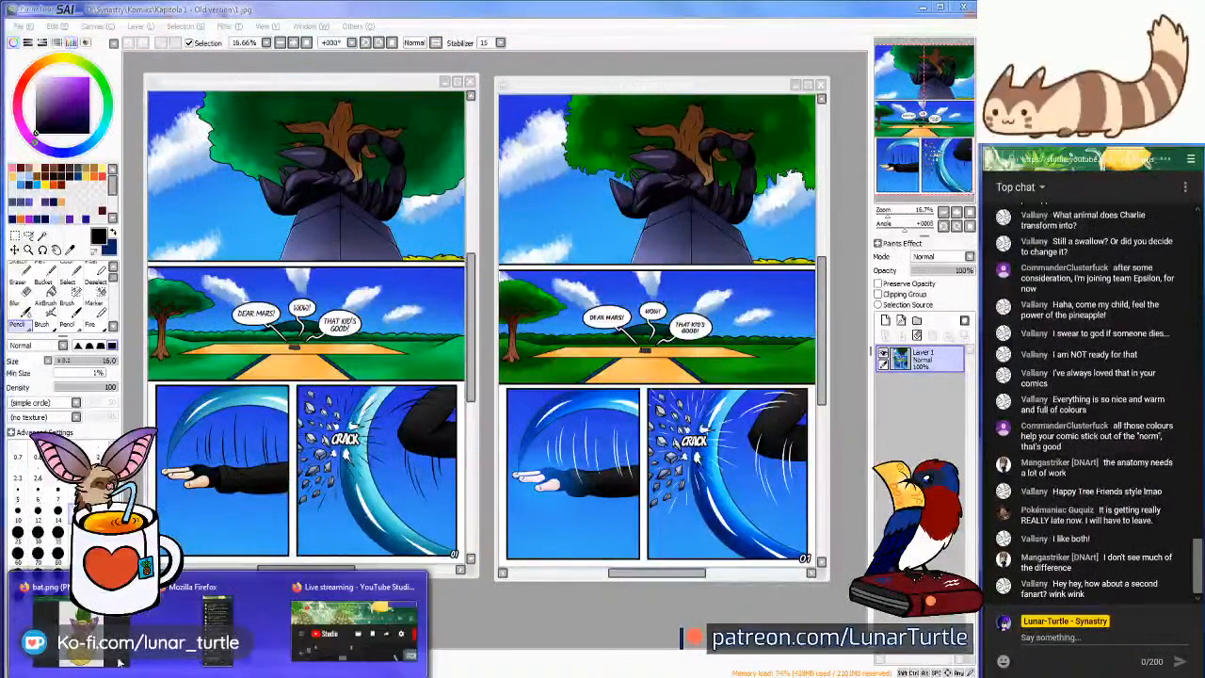
pyautogui.click(117, 662)
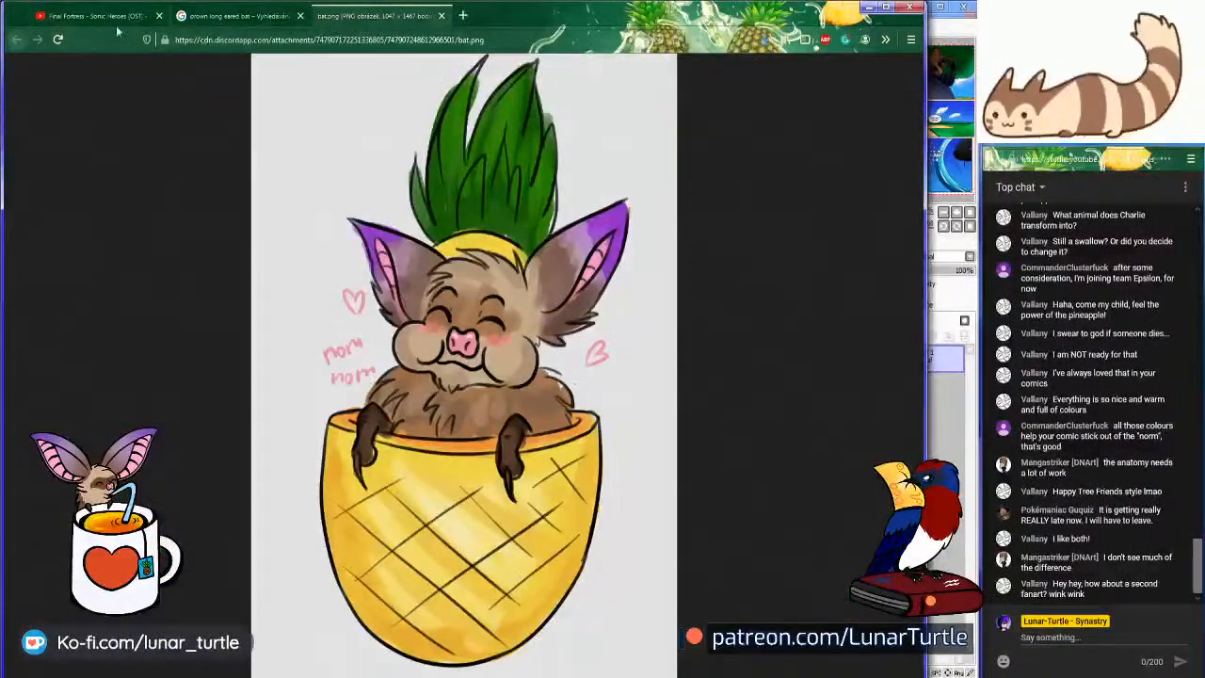
pyautogui.click(306, 39)
pyautogui.write('du')
pyautogui.press('BackSpace')
pyautogui.press('BackSpace')
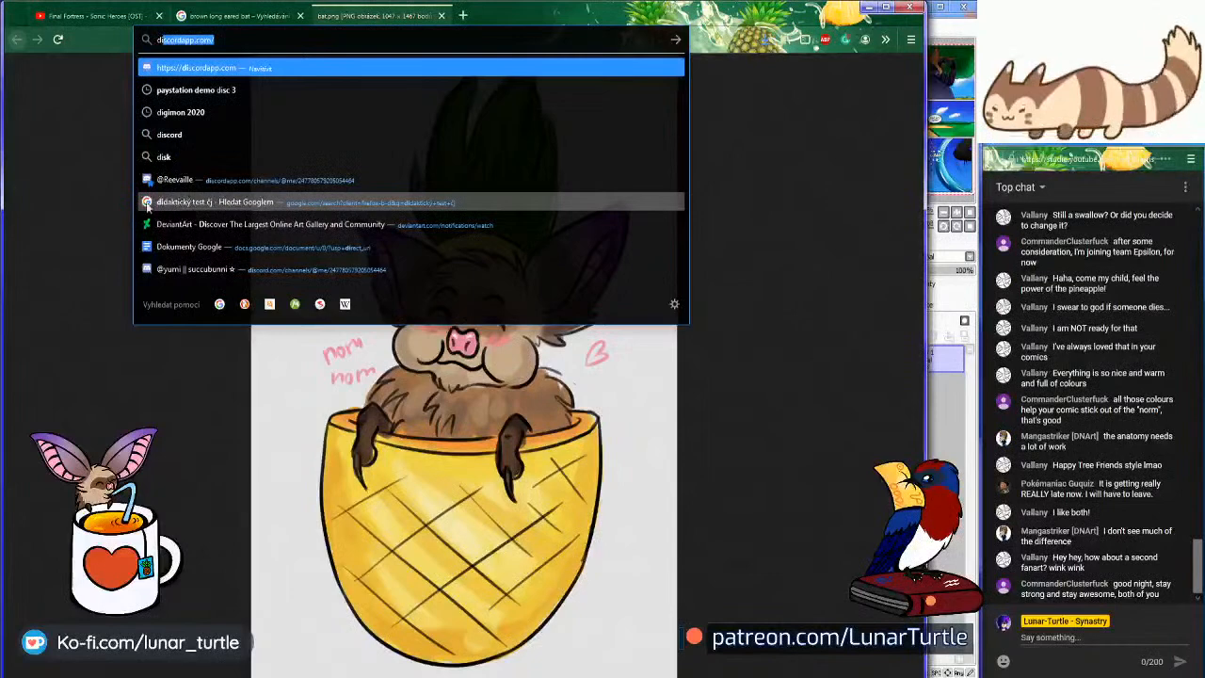
pyautogui.click(207, 179)
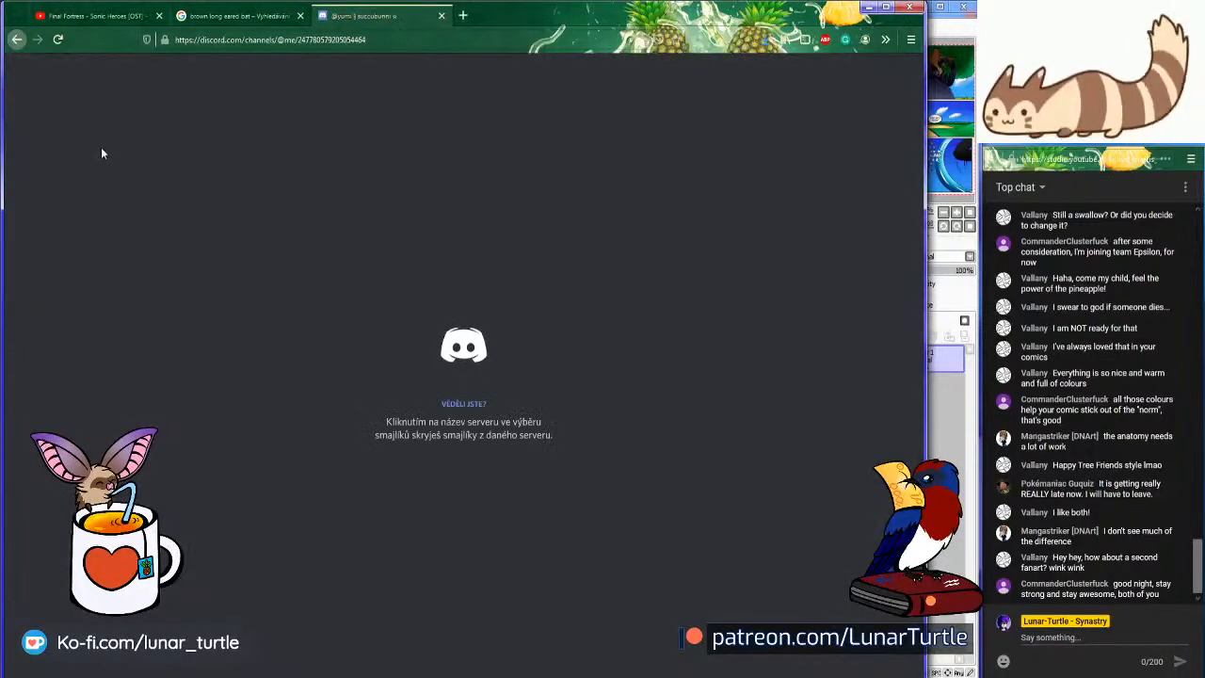
# Open the unread direct message and display its Team Epsilon bat image at original size in a new tab
pyautogui.click(28, 113)
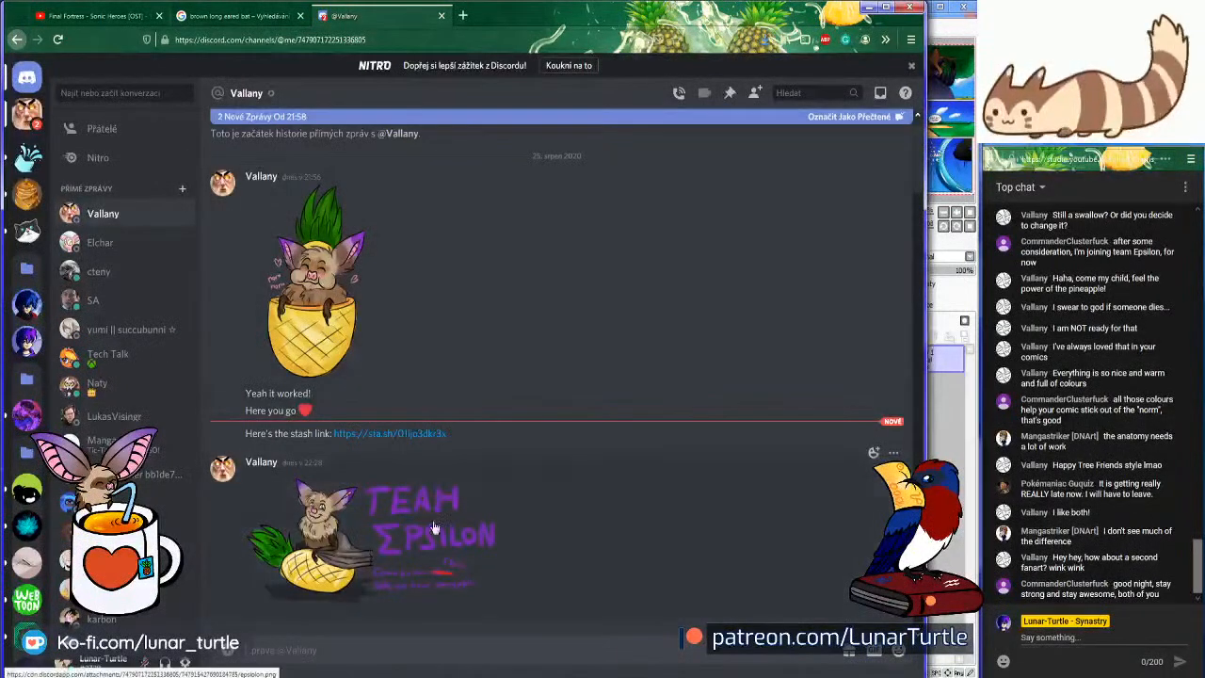
pyautogui.click(371, 535)
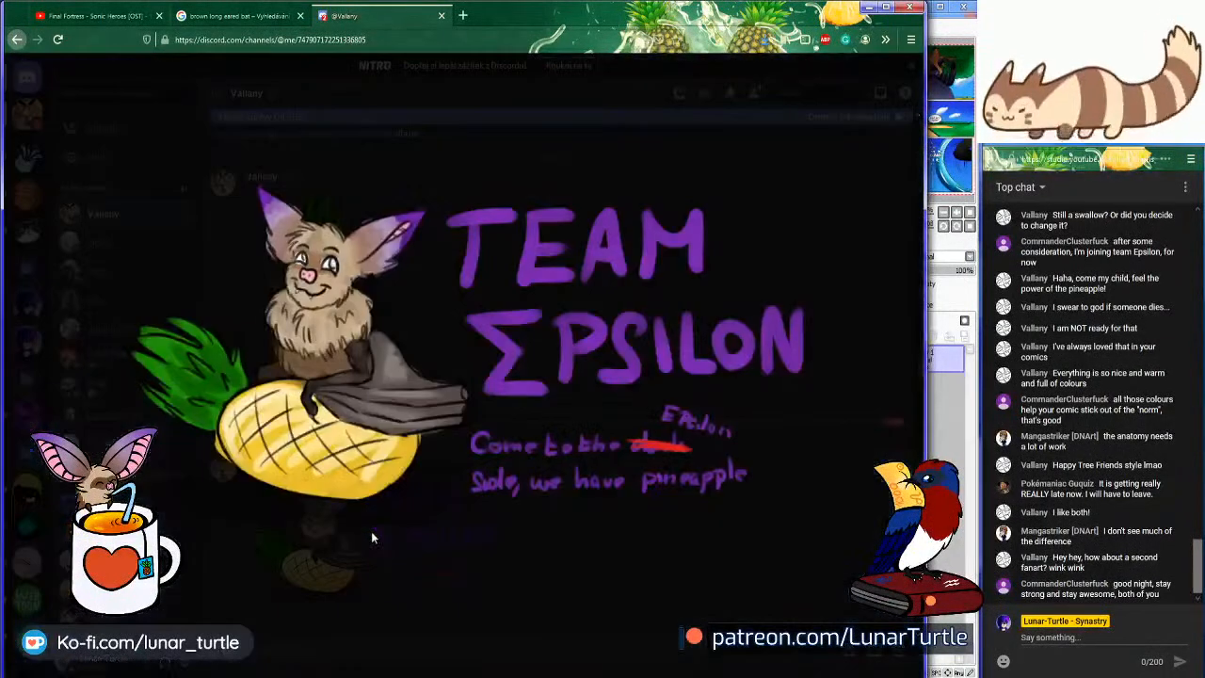
pyautogui.click(189, 571)
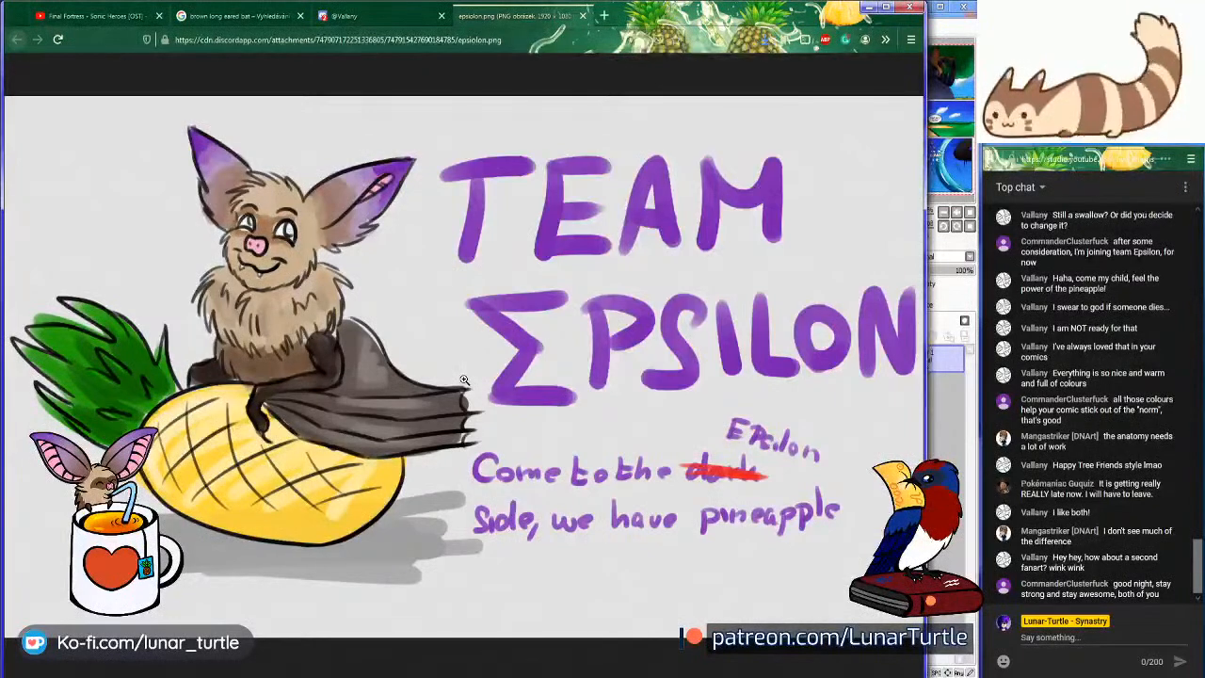
# Save the Team Epsilon image as the PNG file epsiolon in the Synastry\Fan art folder
pyautogui.rightClick(422, 238)
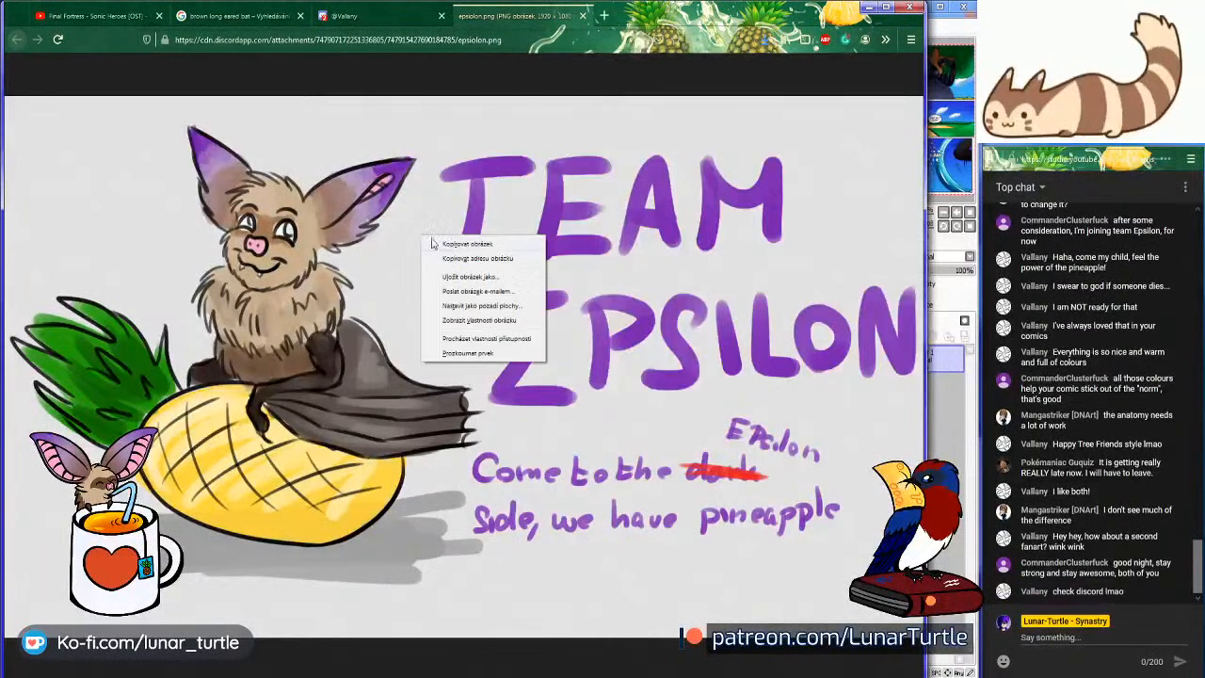
pyautogui.click(485, 281)
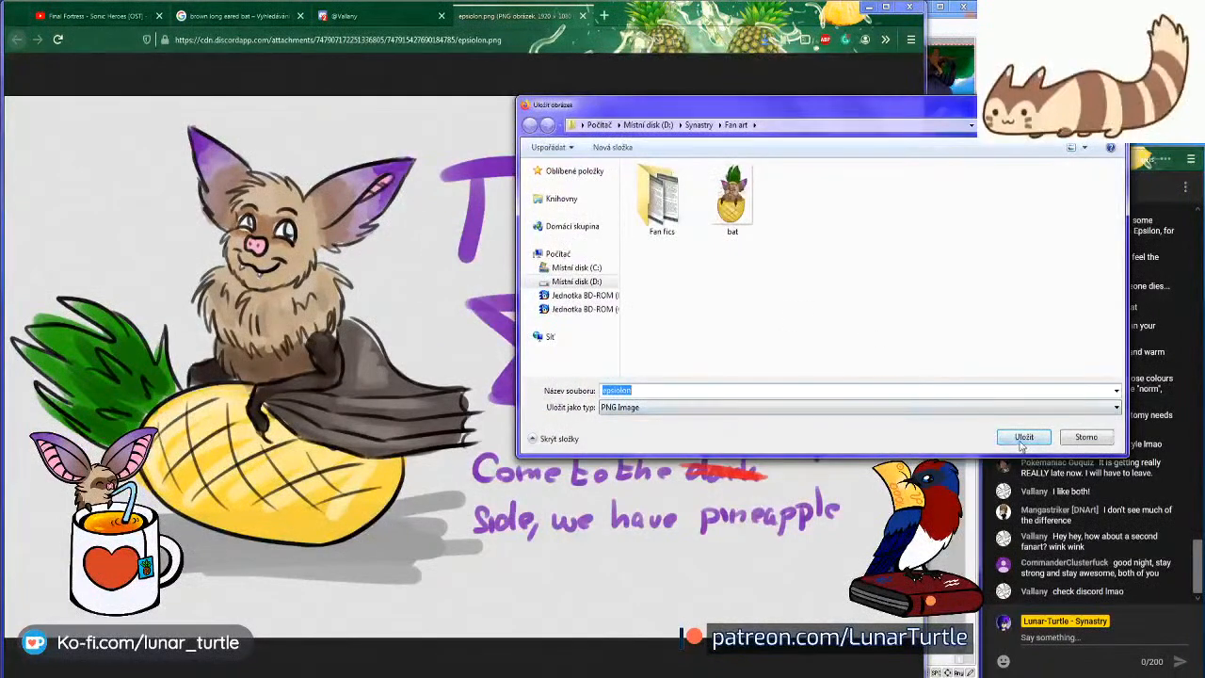
pyautogui.click(1021, 442)
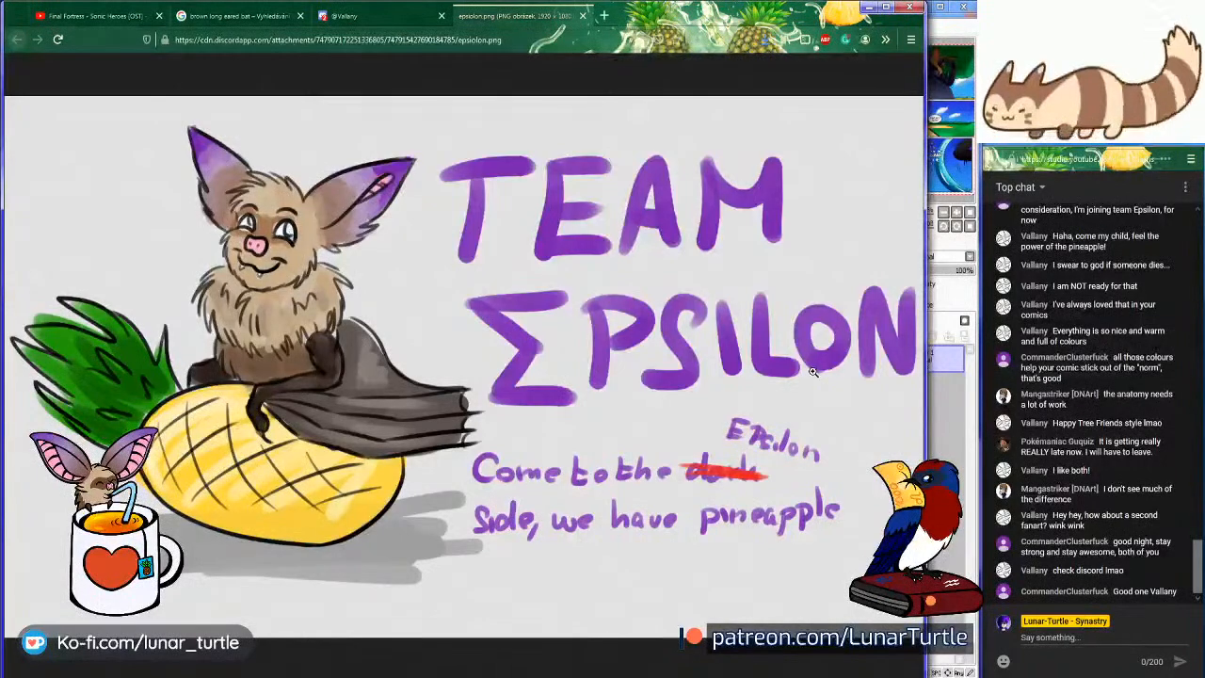
# Minimize the browser, switch to OBS and hide the screen capture and covering sources to reveal the "Stream starts soon" welcome image
pyautogui.click(864, 8)
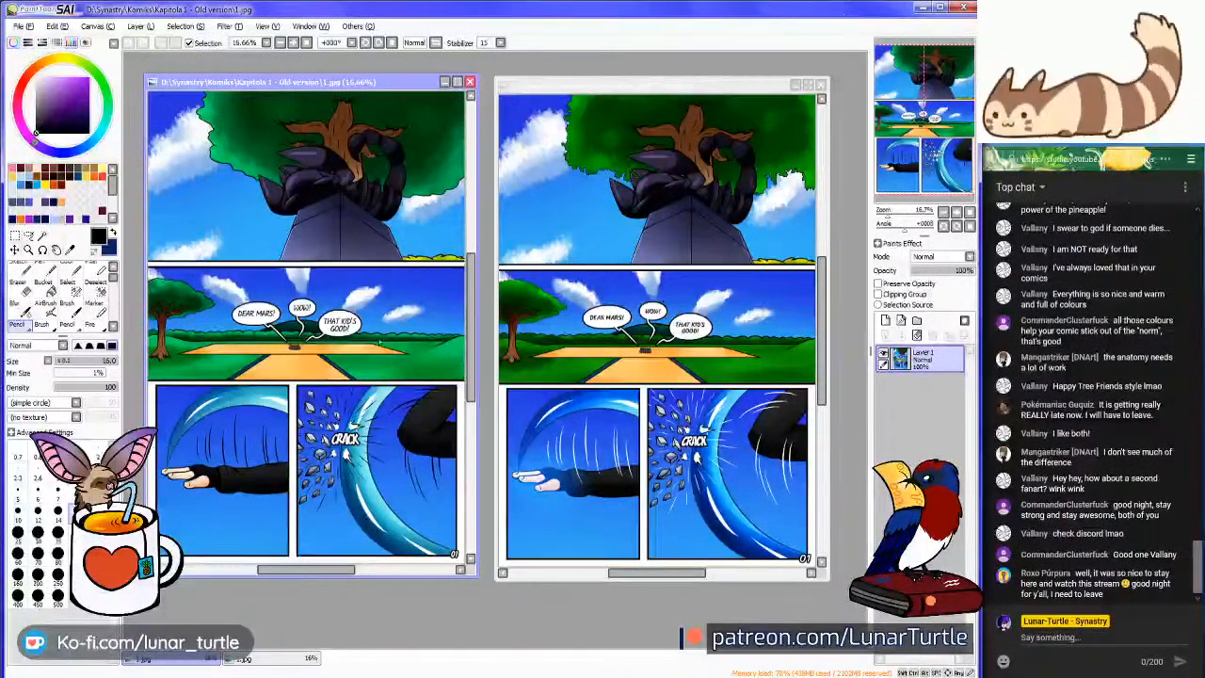
pyautogui.click(350, 676)
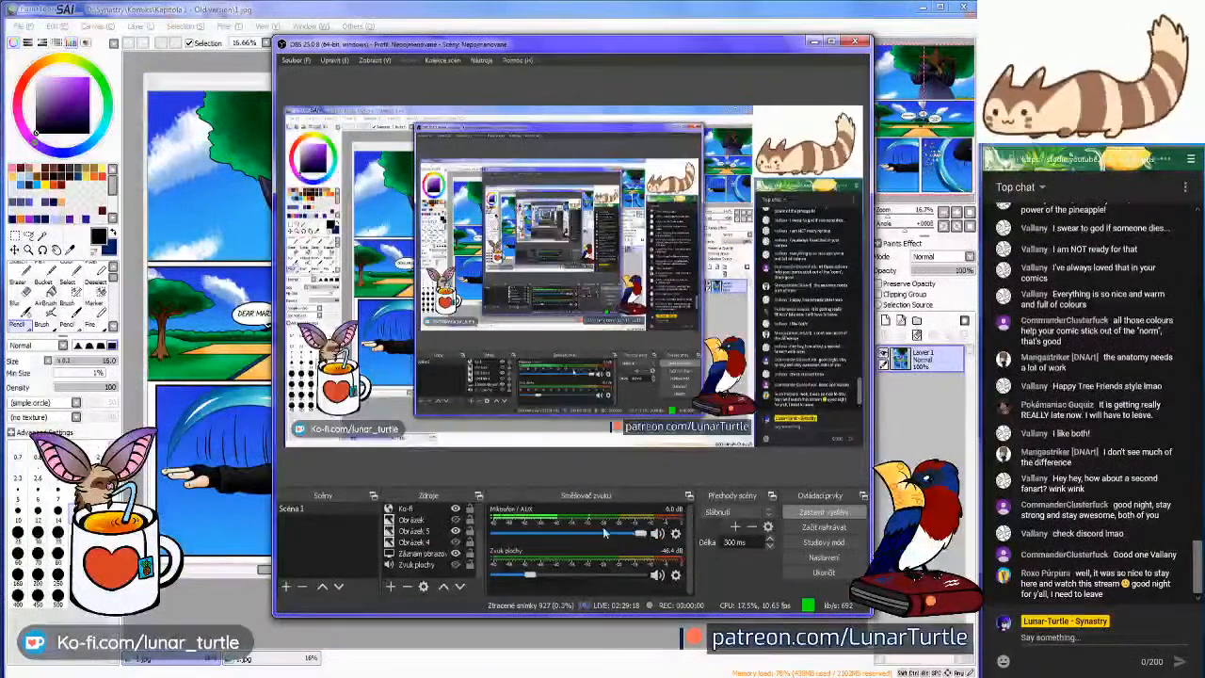
pyautogui.click(456, 554)
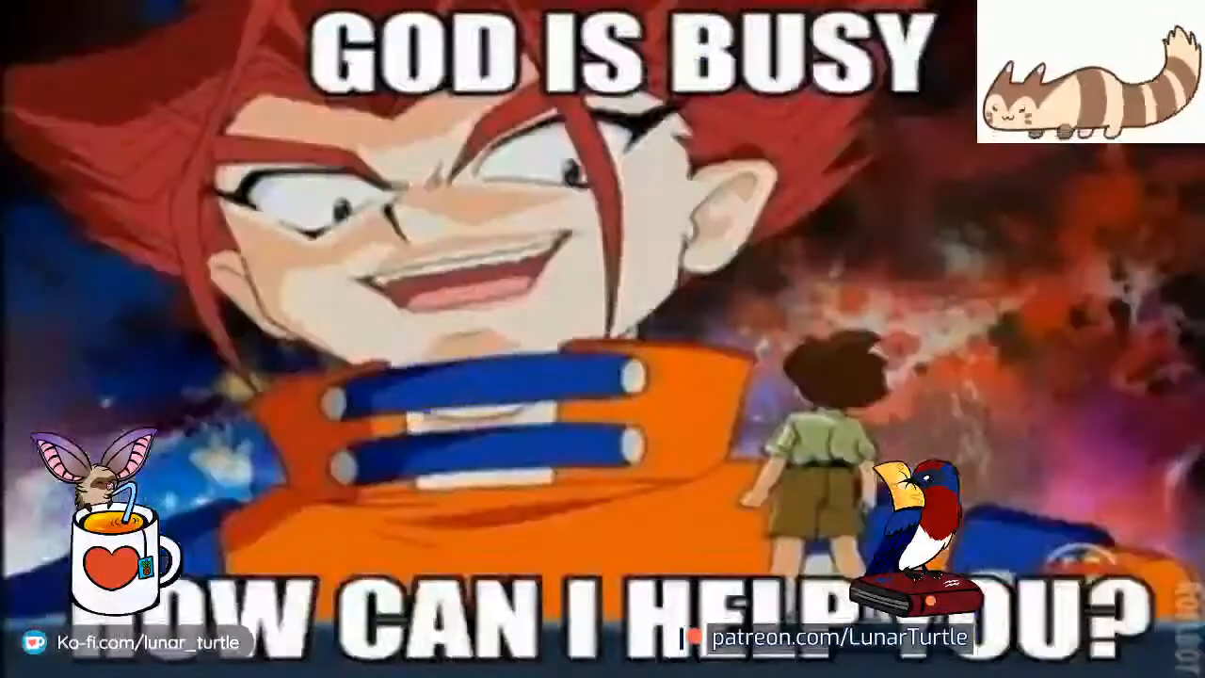
pyautogui.click(456, 553)
pyautogui.click(455, 567)
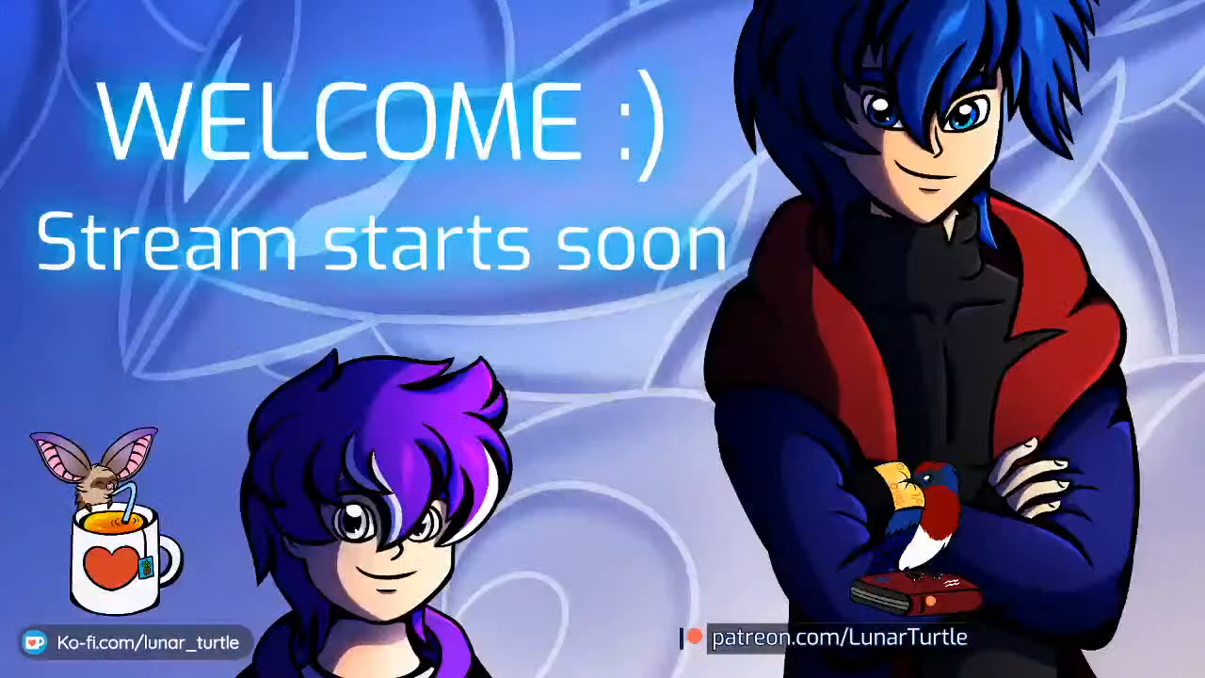